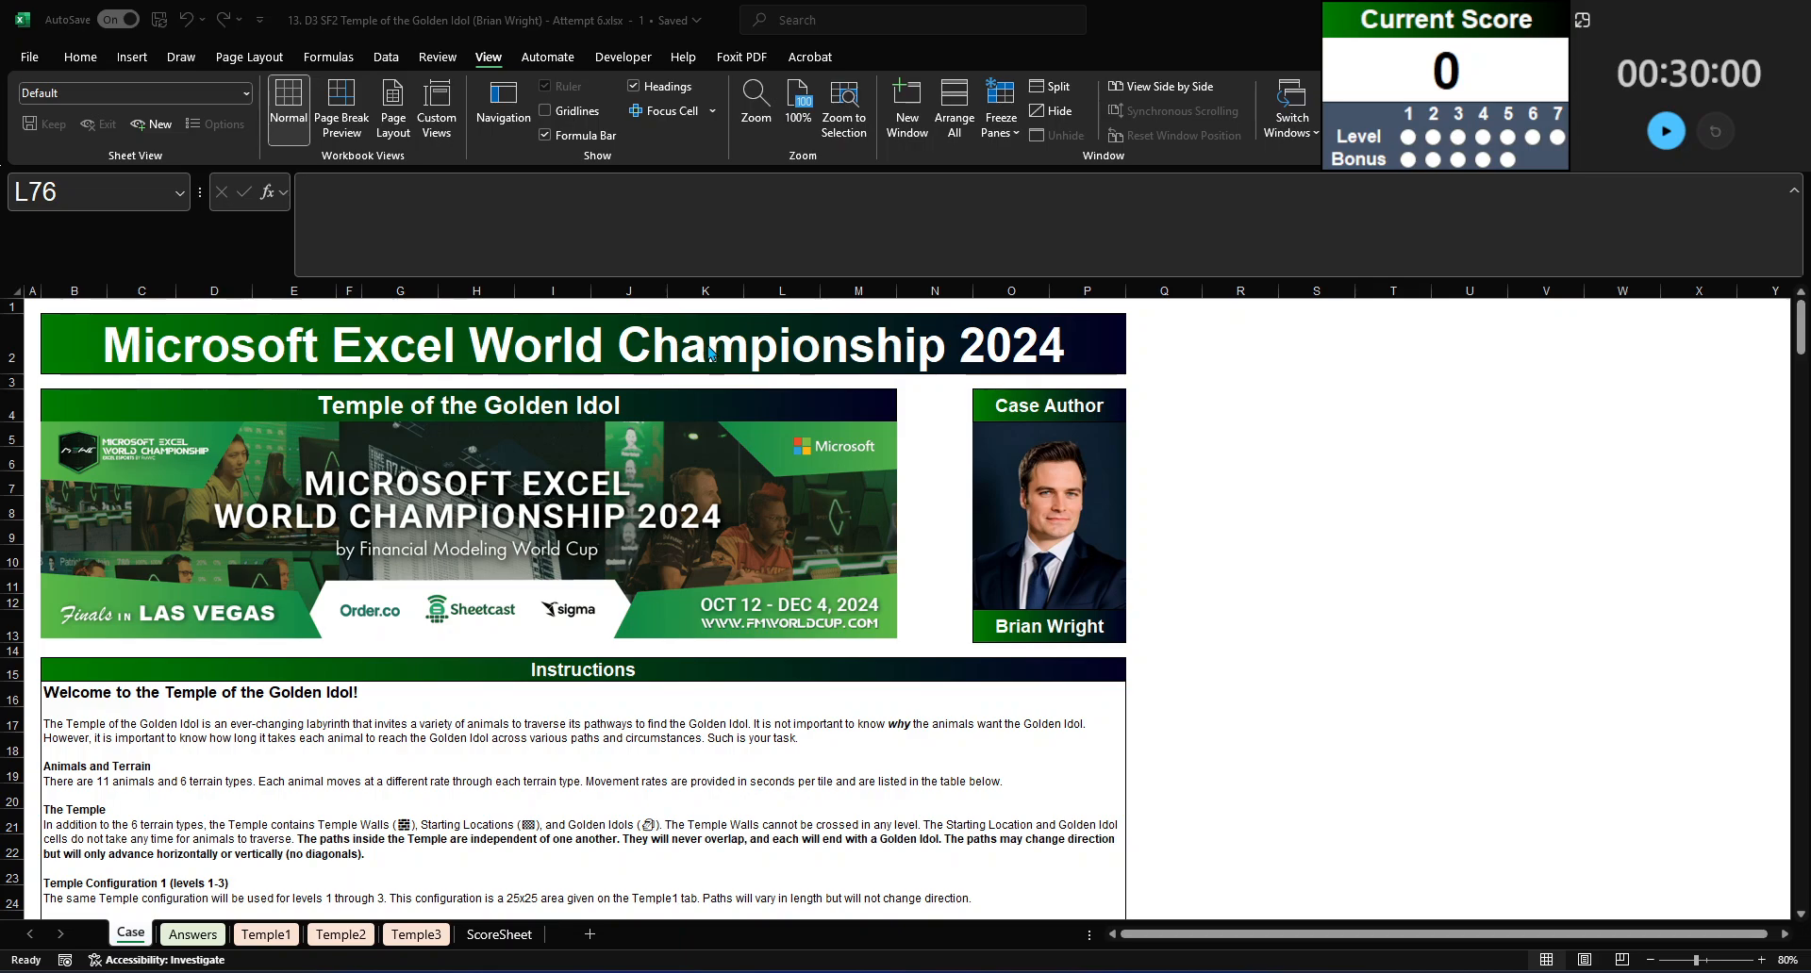
Step: Examine the maze layouts on the Temple1, Temple2 and Temple3 sheets
left_click(261, 937)
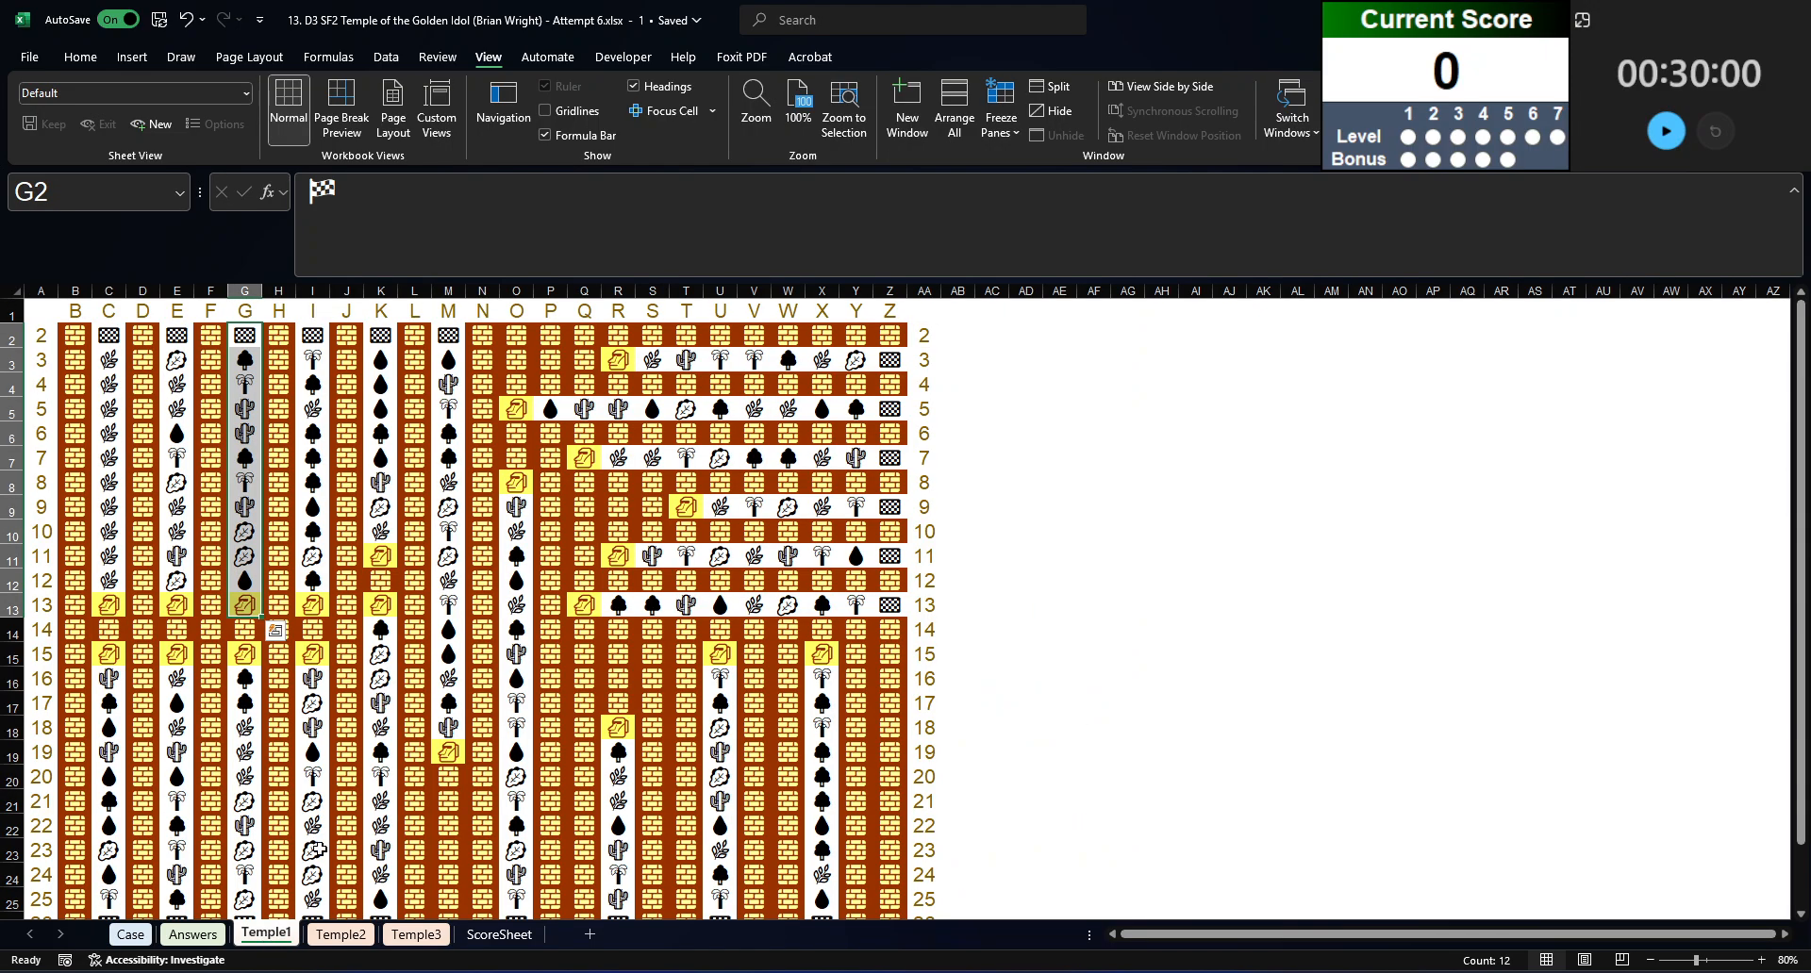
left_click(359, 939)
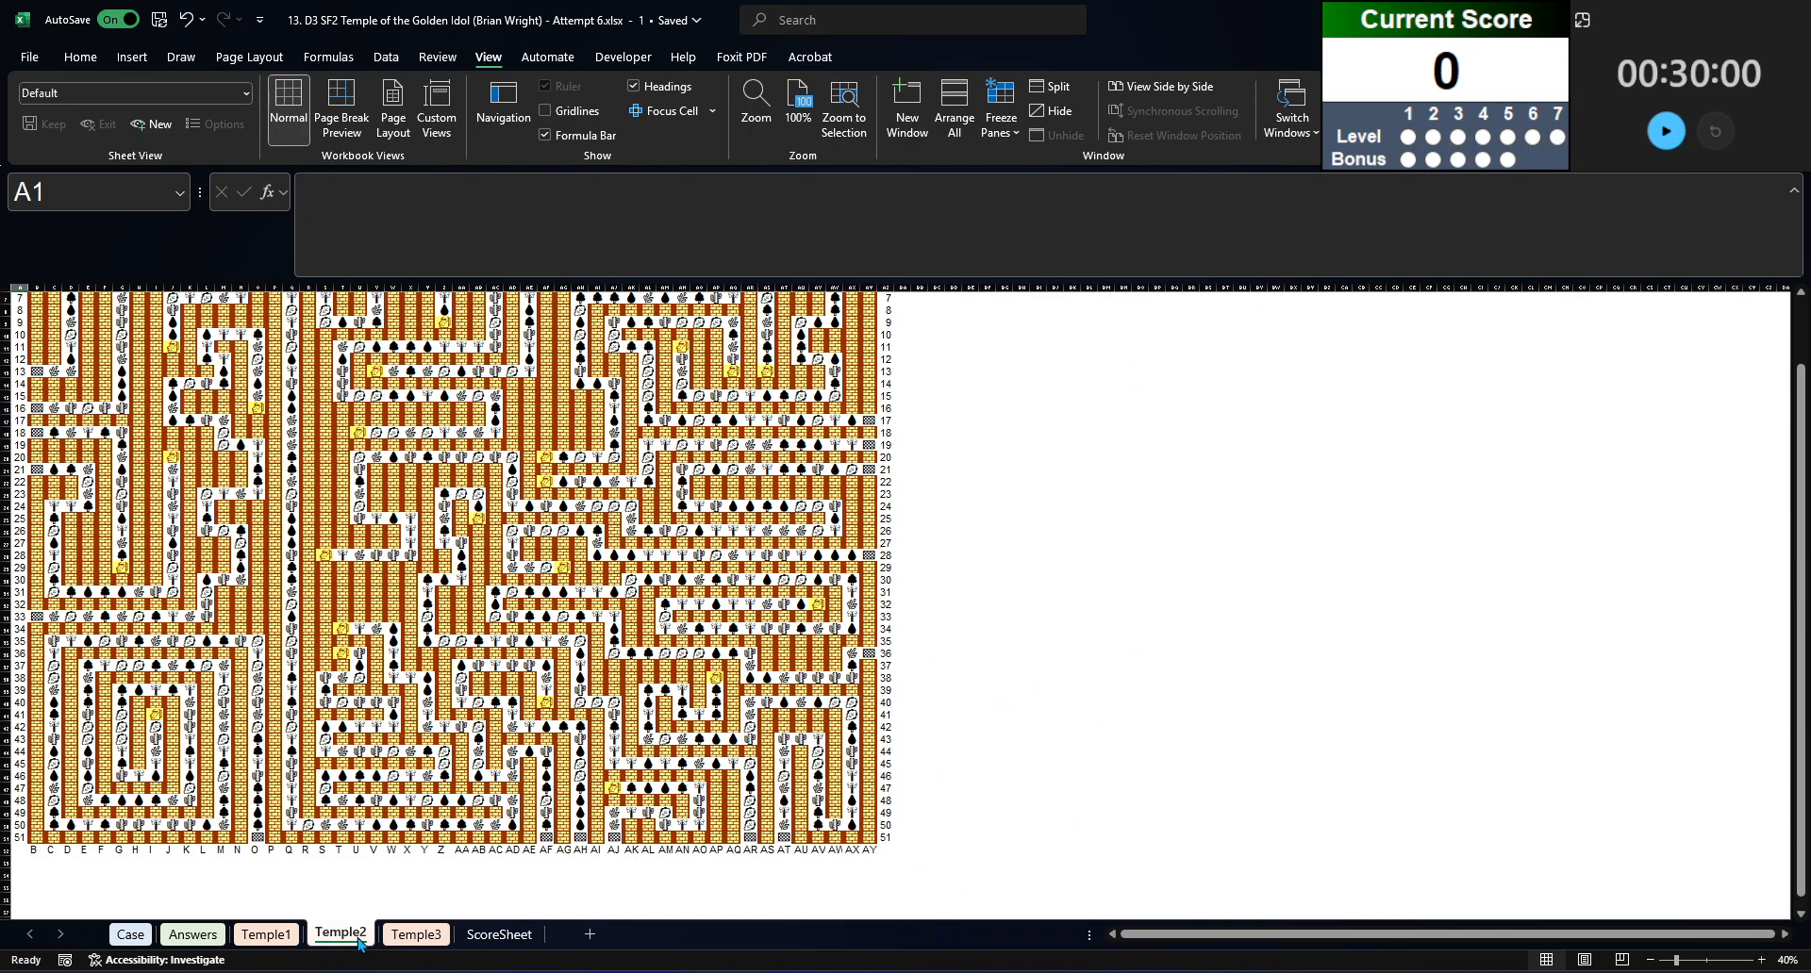
left_click(415, 937)
left_click(289, 493)
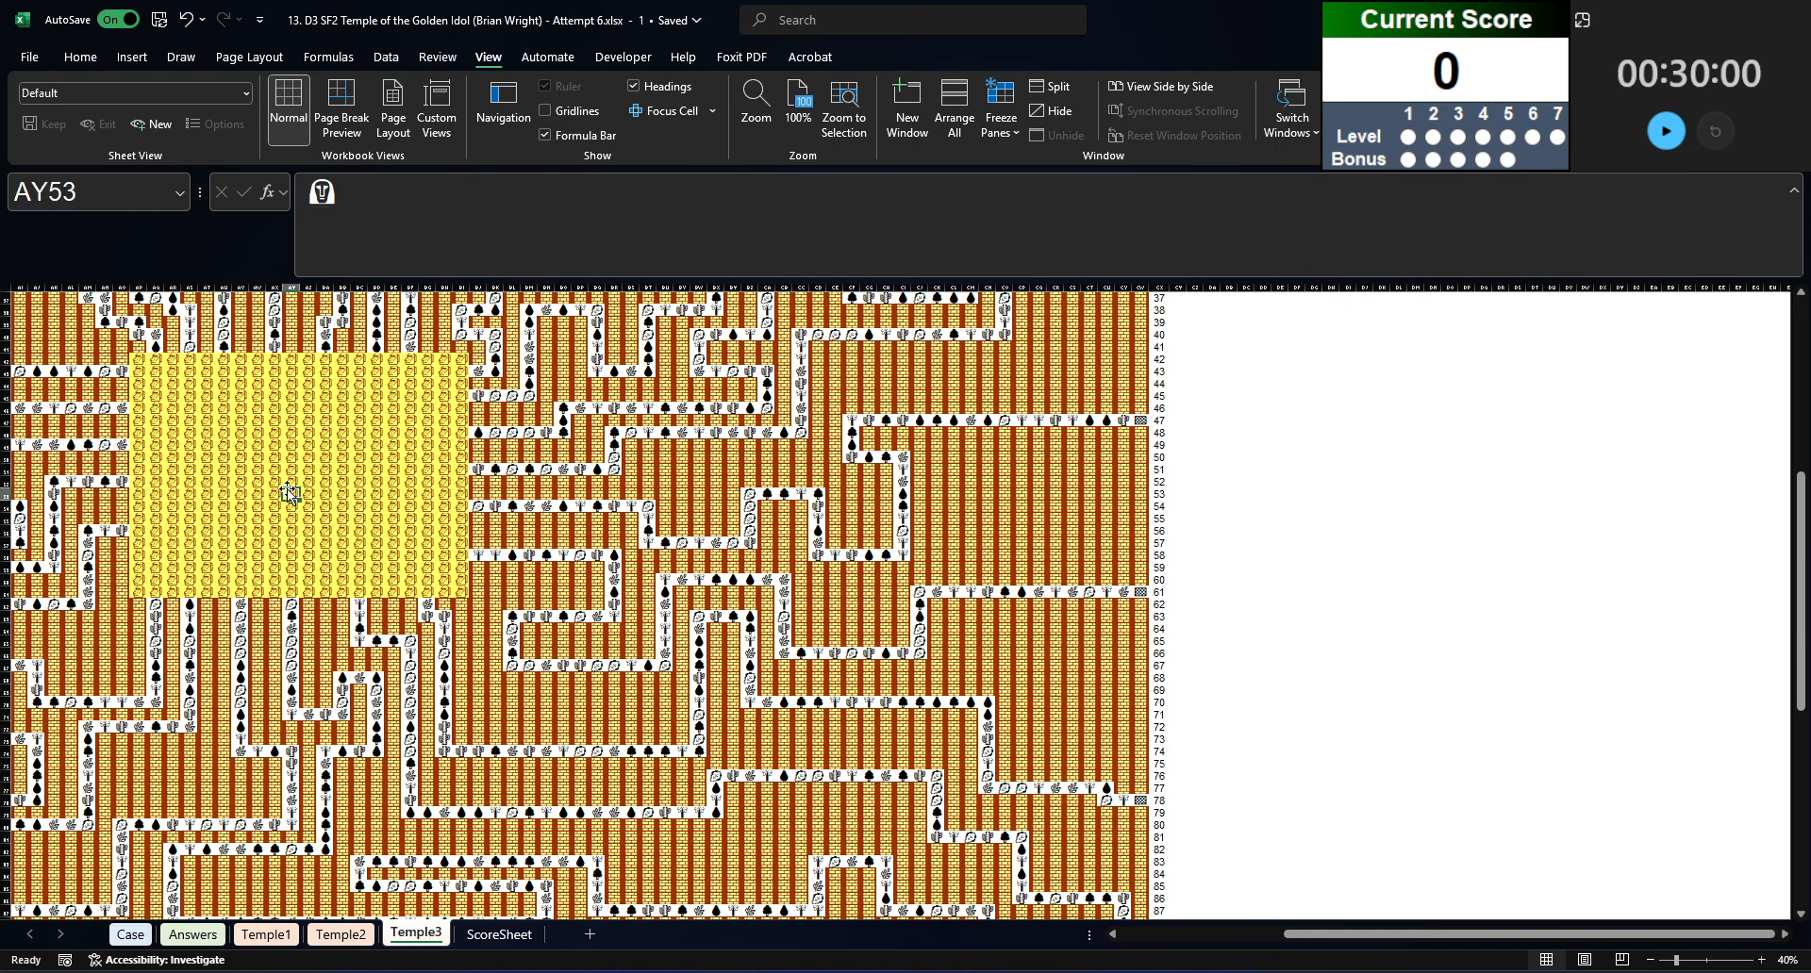
left_click(265, 934)
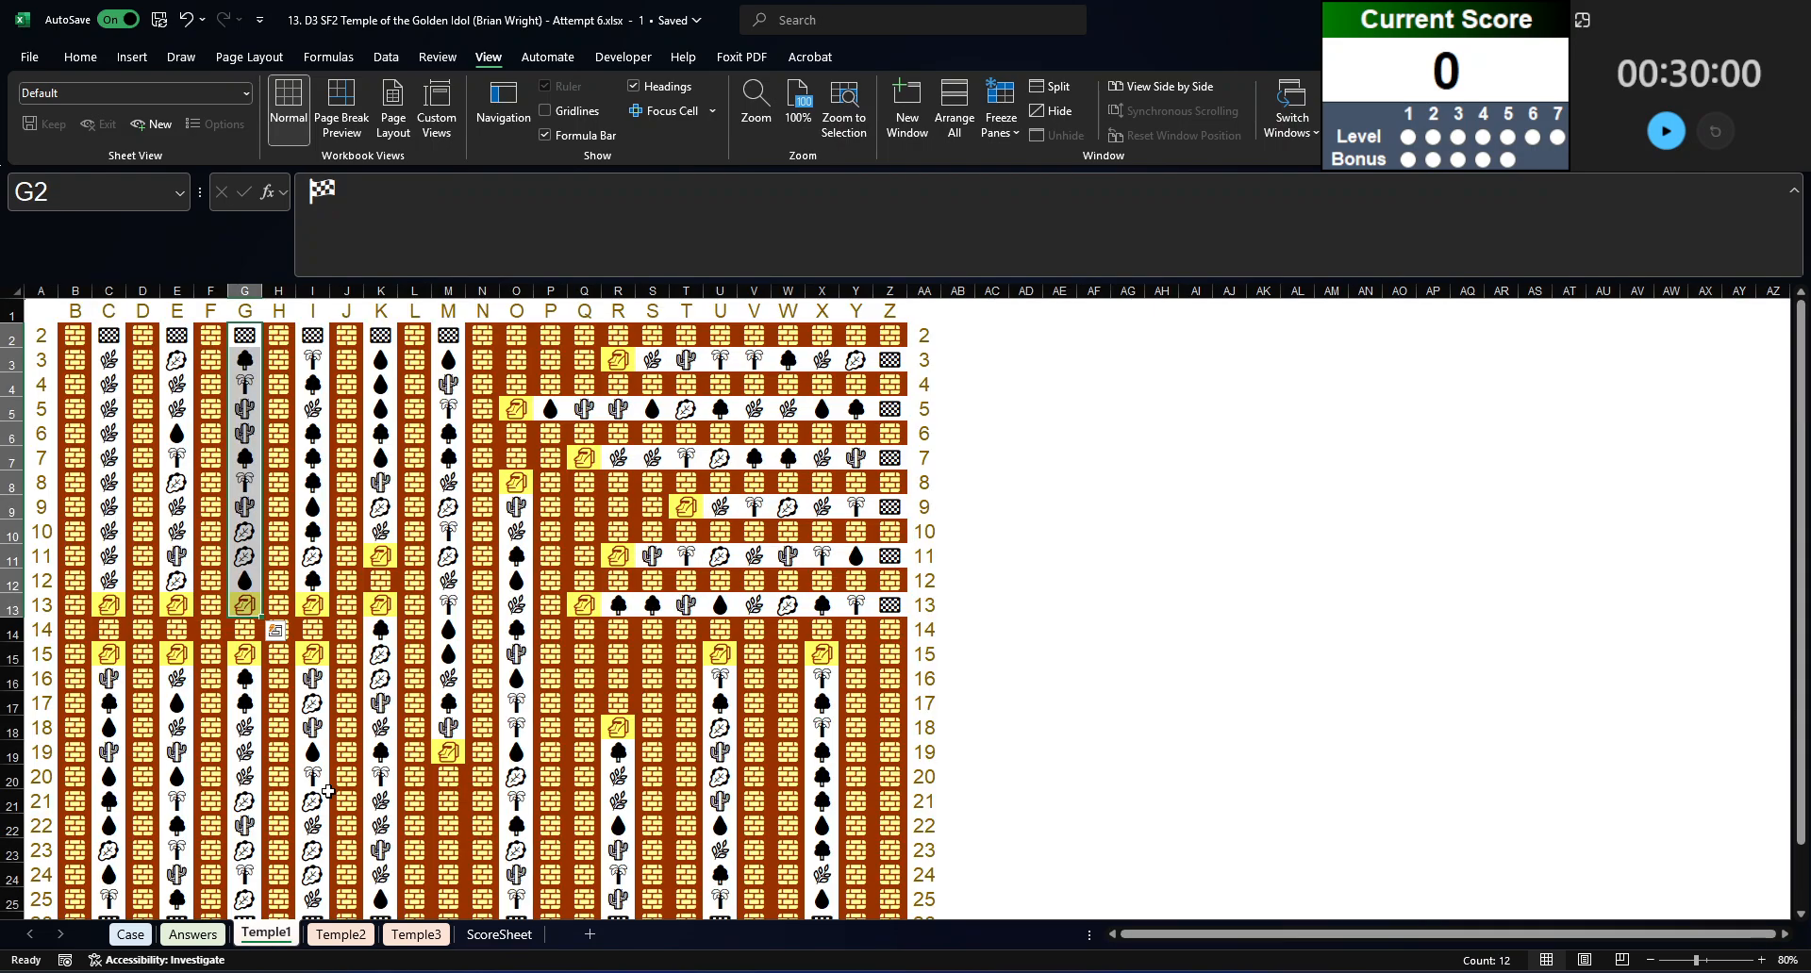
left_click(382, 707)
left_click(382, 709)
left_click(371, 779)
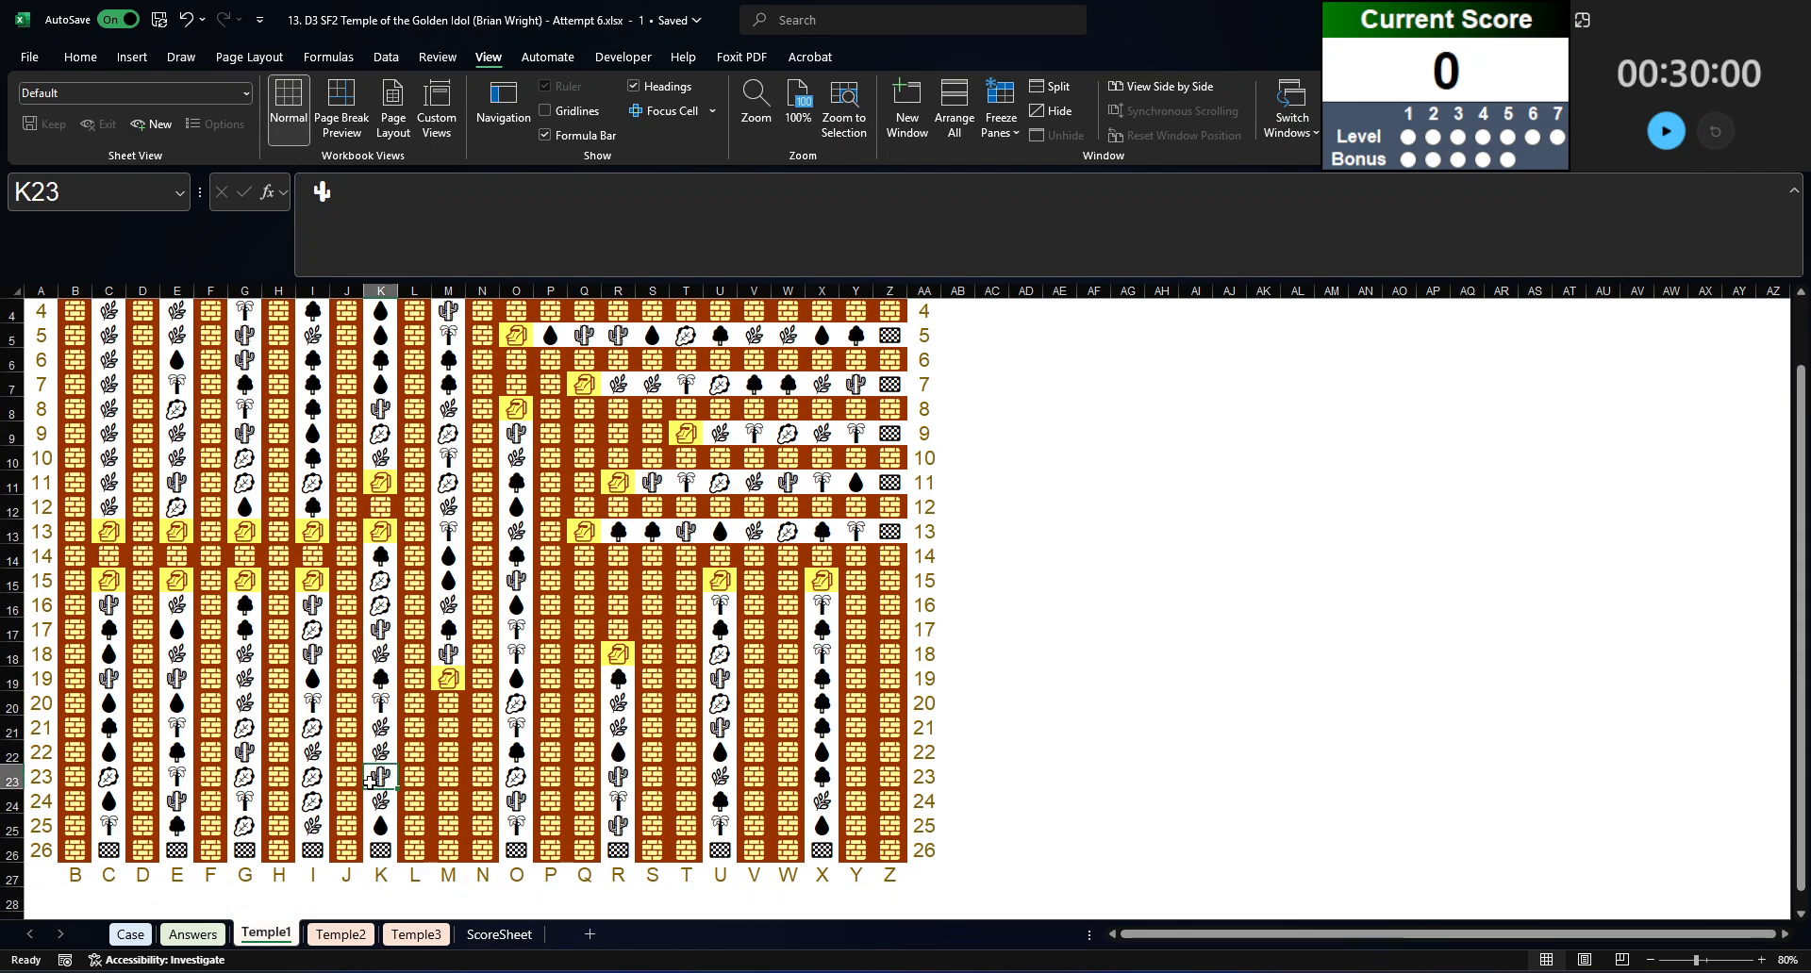
Step: Review the animal travel-time table on the Case sheet and hide the Answers sheet
left_click(130, 934)
scroll(507, 716, "down", 9)
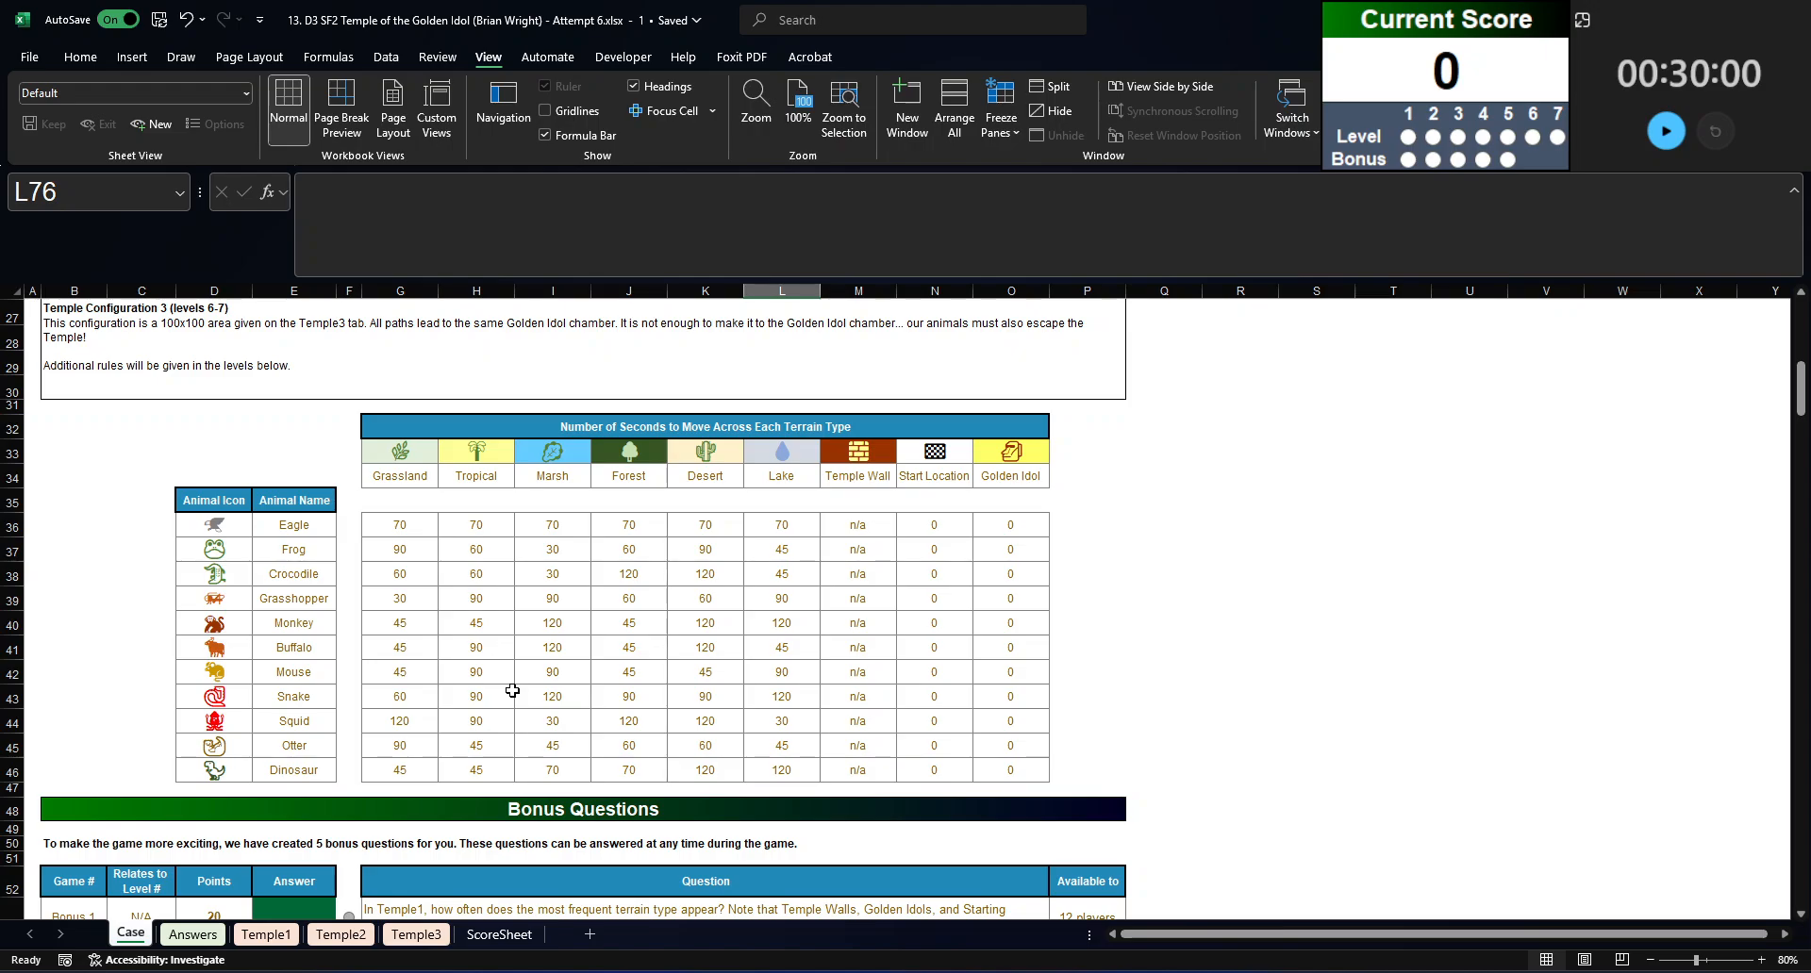
right_click(191, 935)
left_click(236, 809)
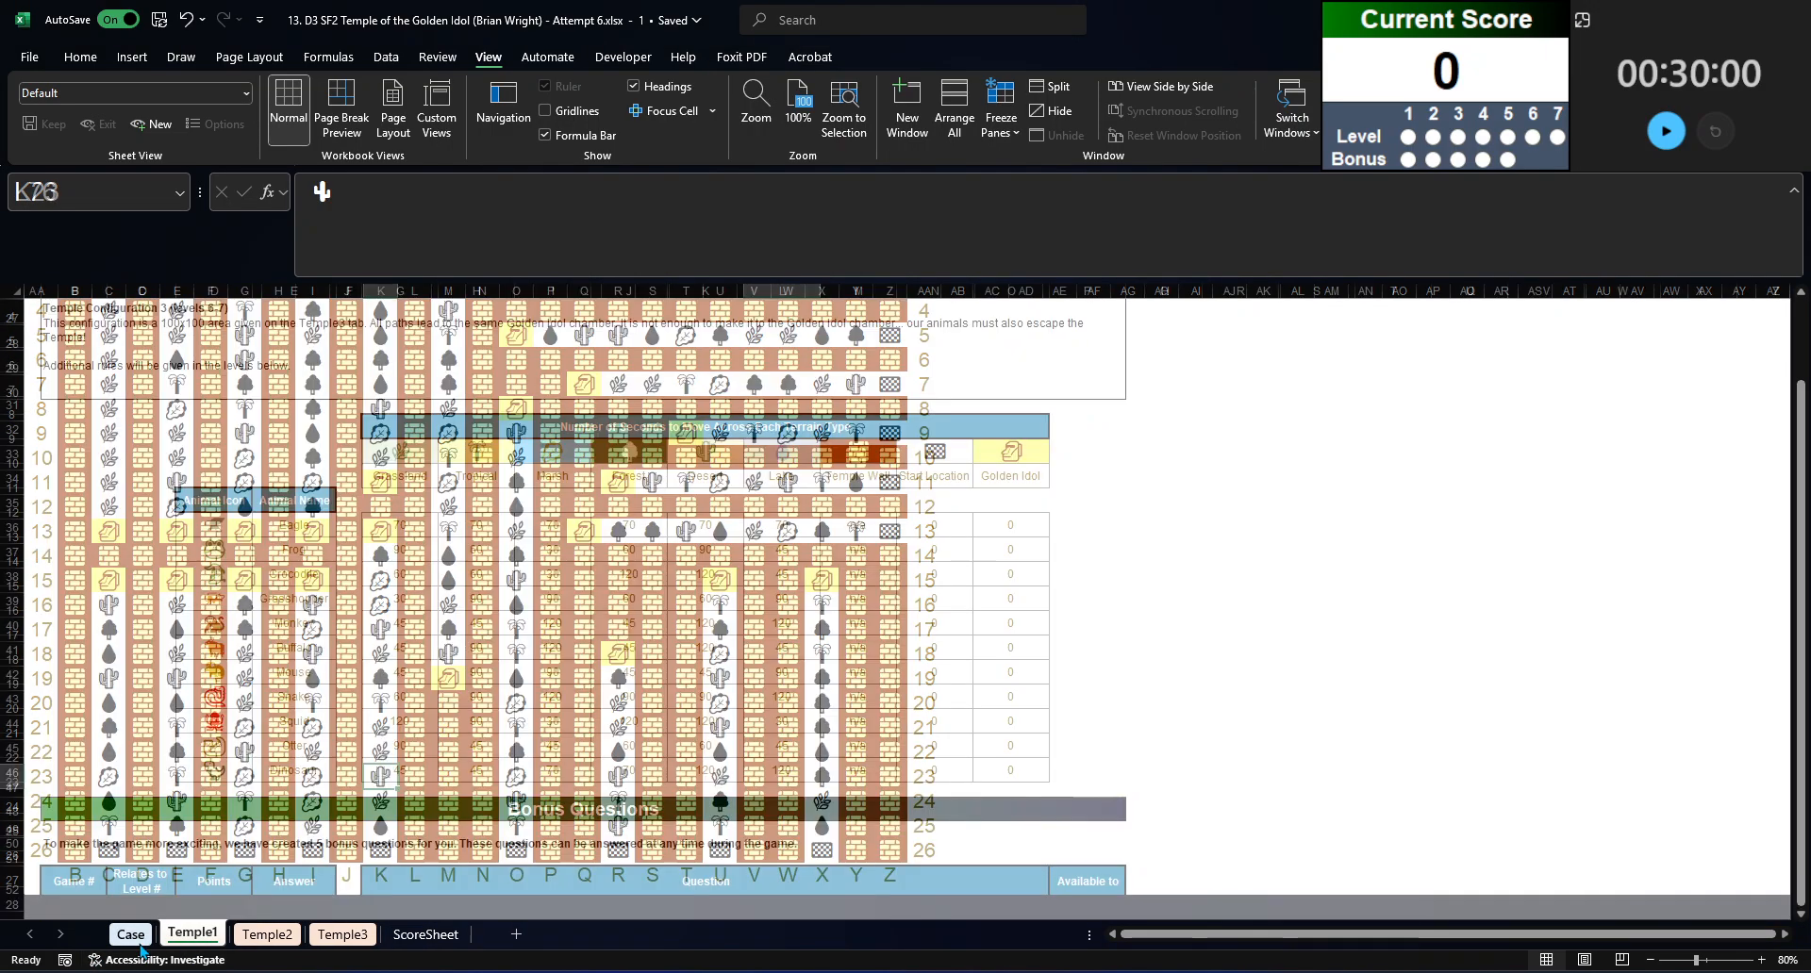
Step: Read through the bonus questions on the Case sheet and start the 30-minute countdown timer
scroll(232, 782, "down", 1)
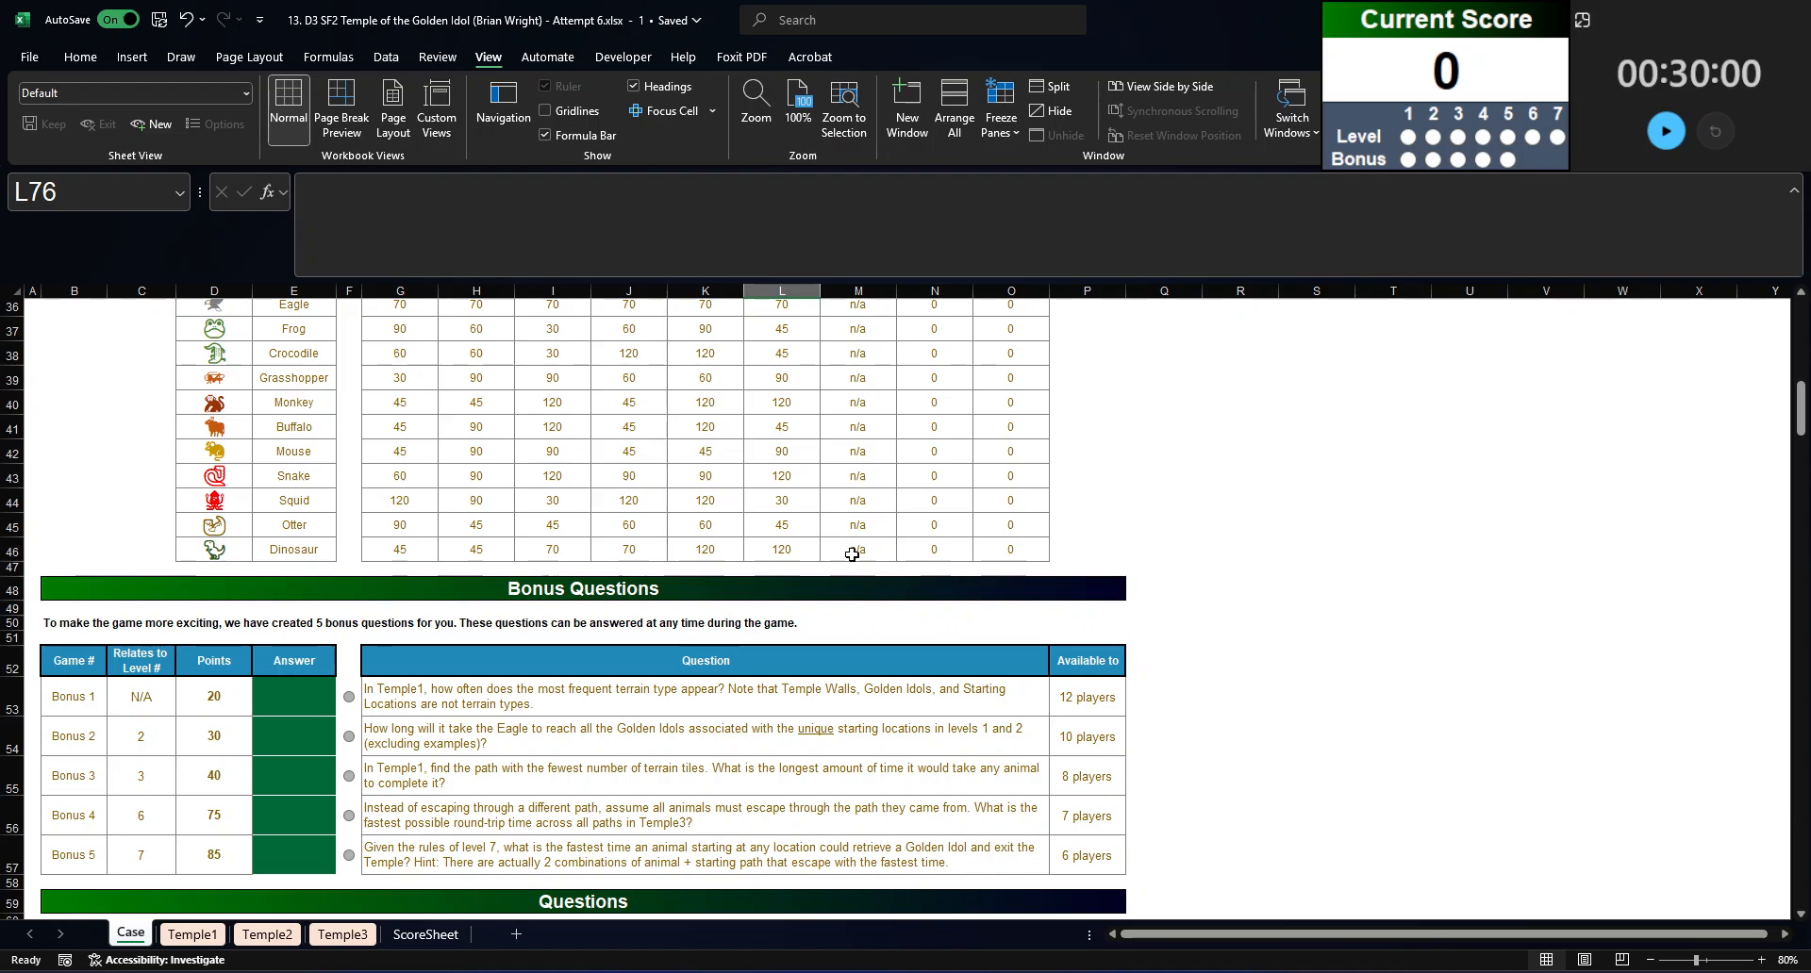
scroll(852, 554, "up", 2)
scroll(818, 574, "up", 1)
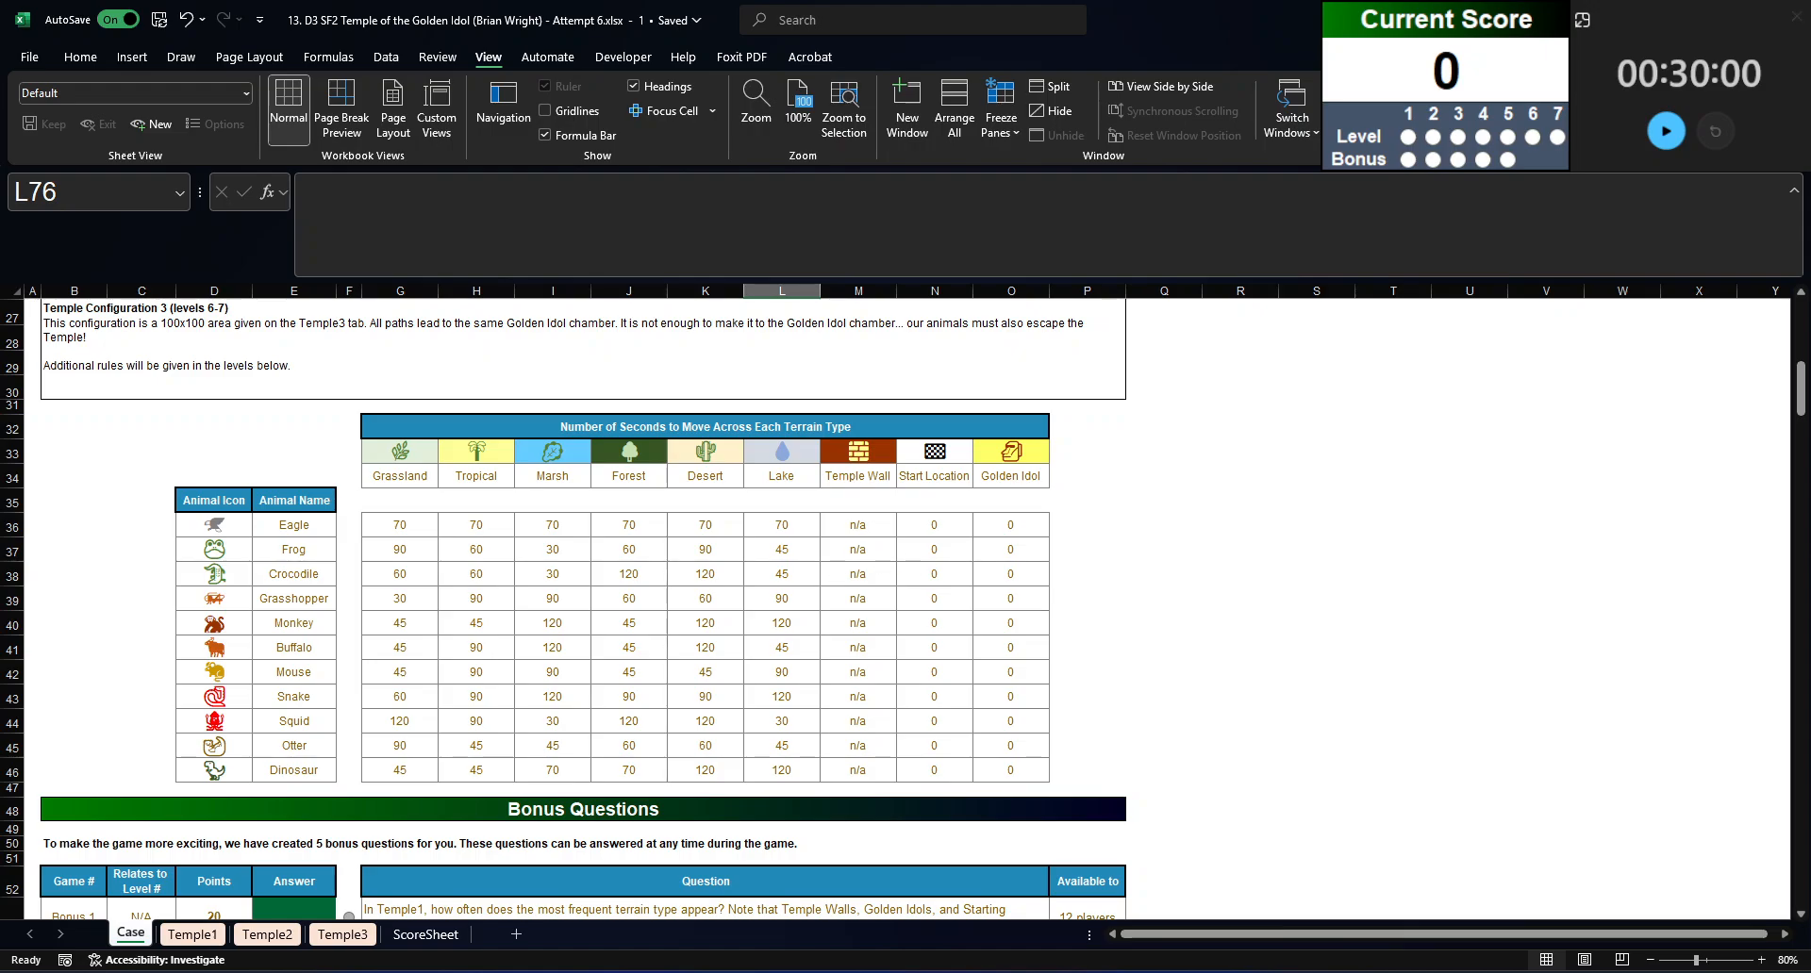
left_click(1665, 131)
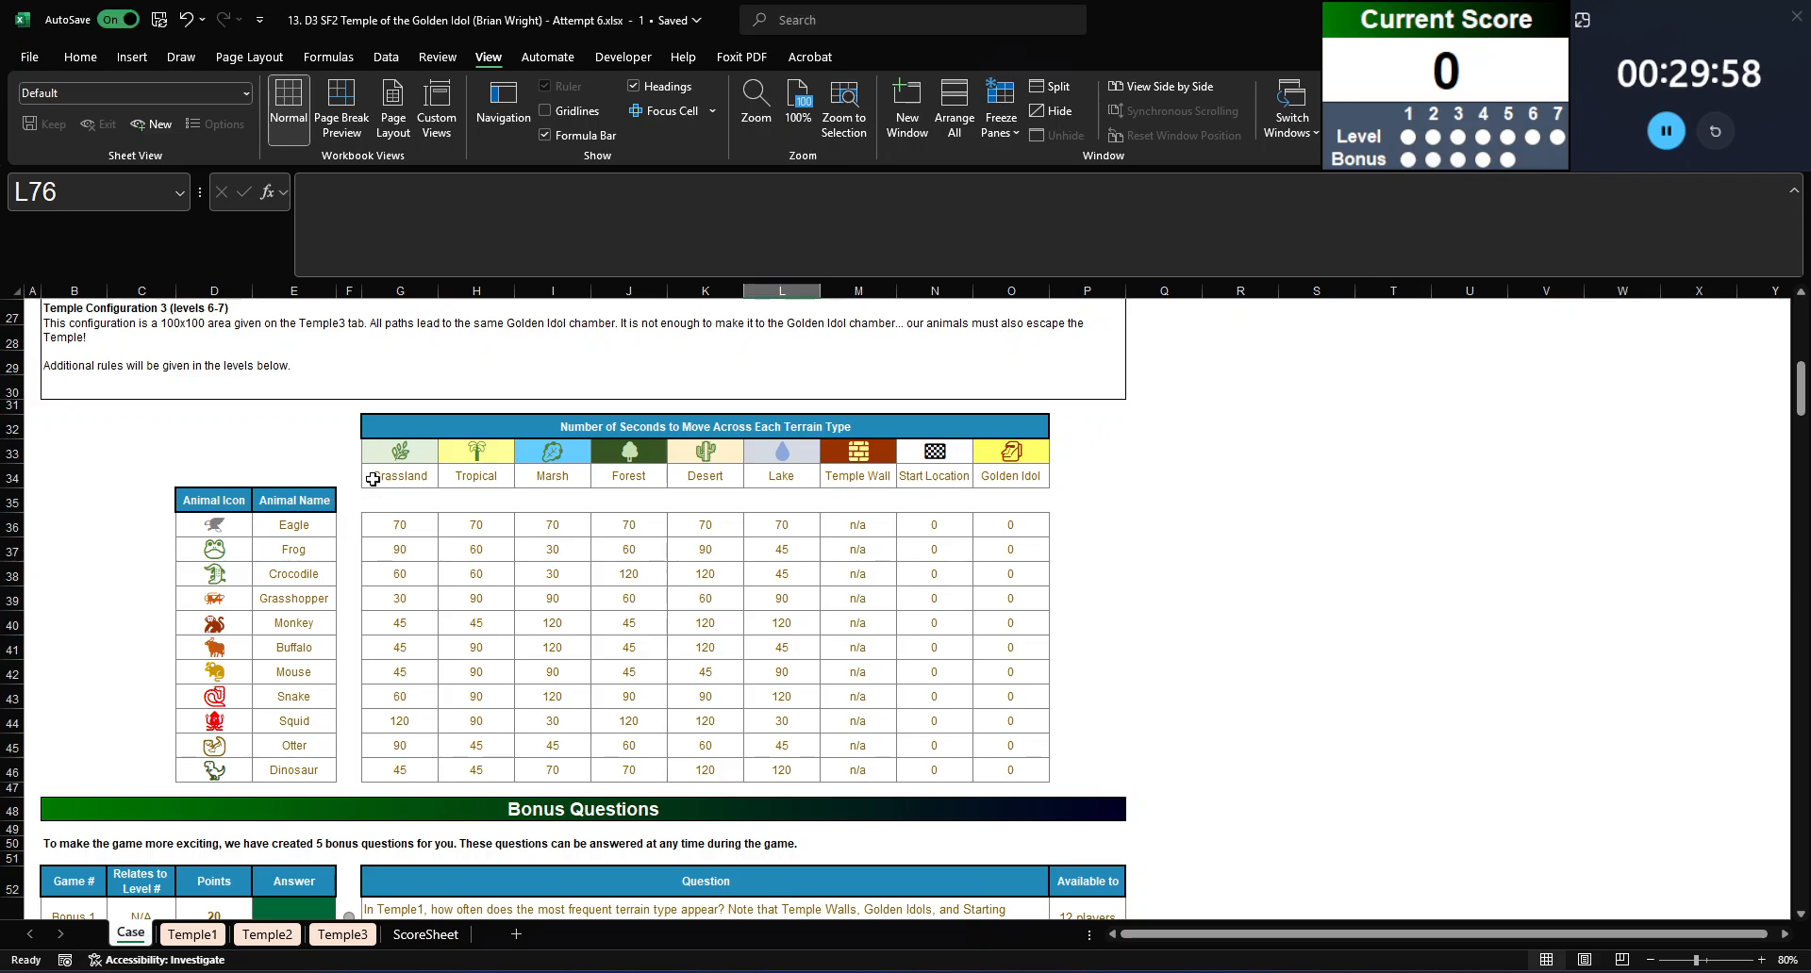
Step: Name the terrain icon range G33:O33 Terrain
left_click(385, 452)
key("ctrl+shift+Right")
left_click(60, 191)
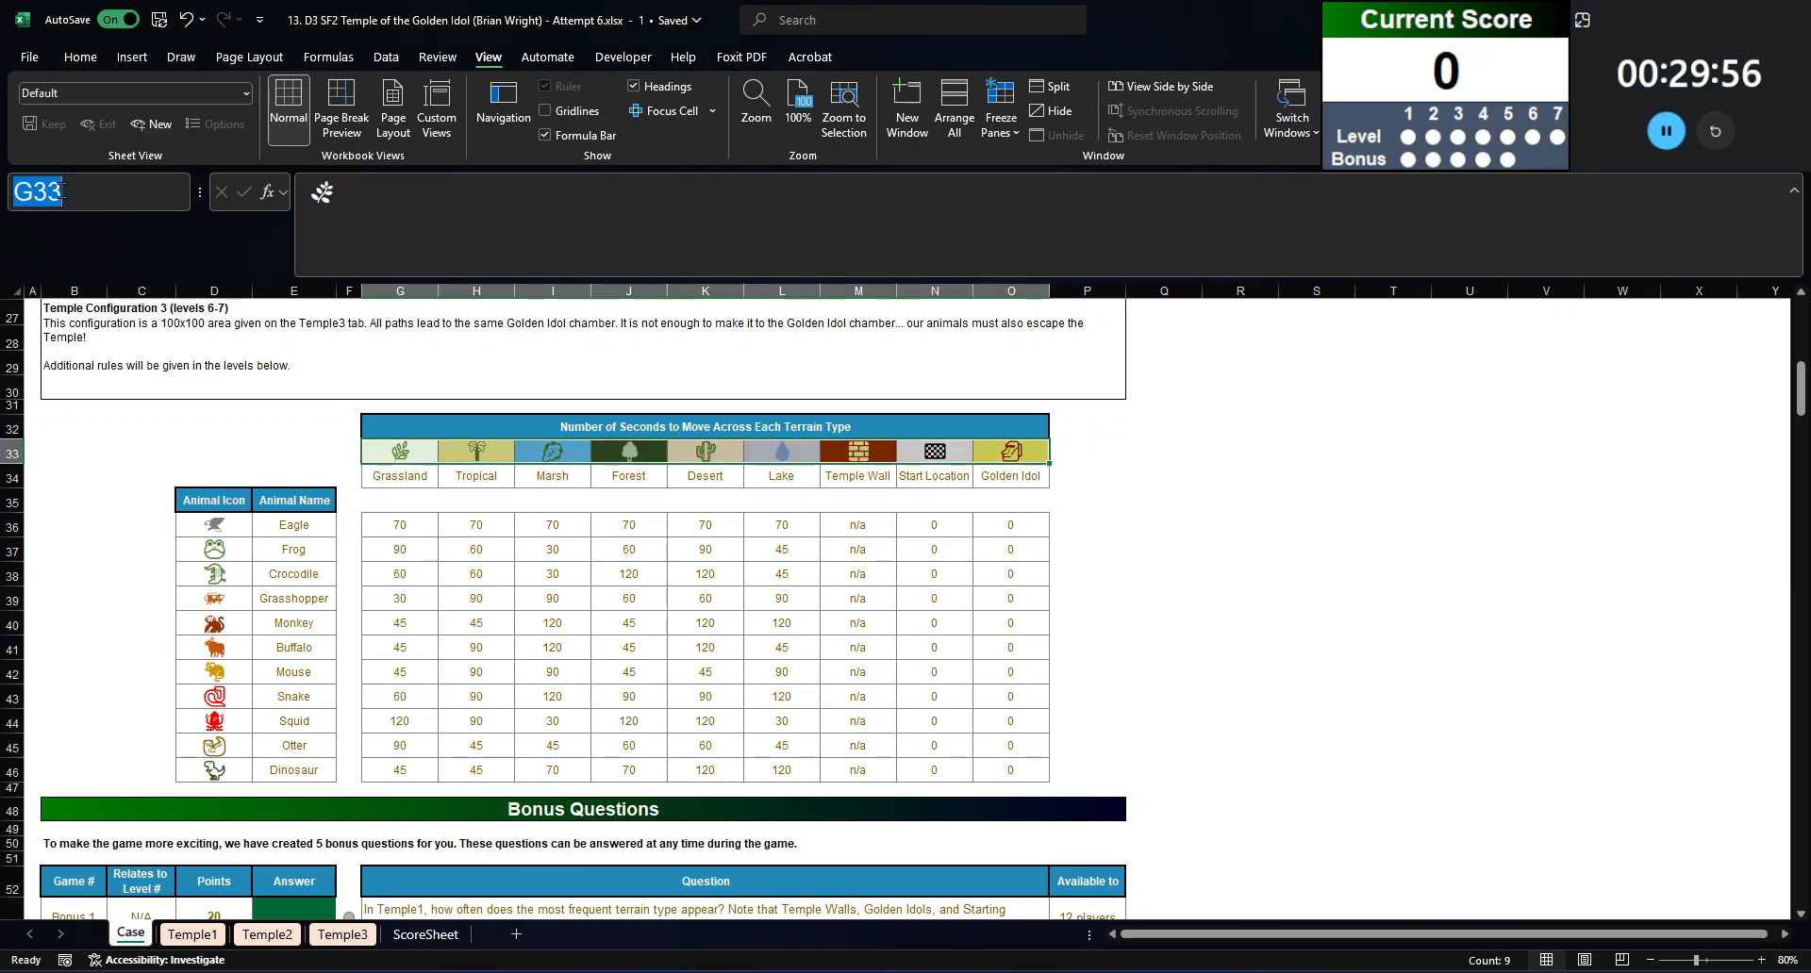
type("Terrain")
key("Return")
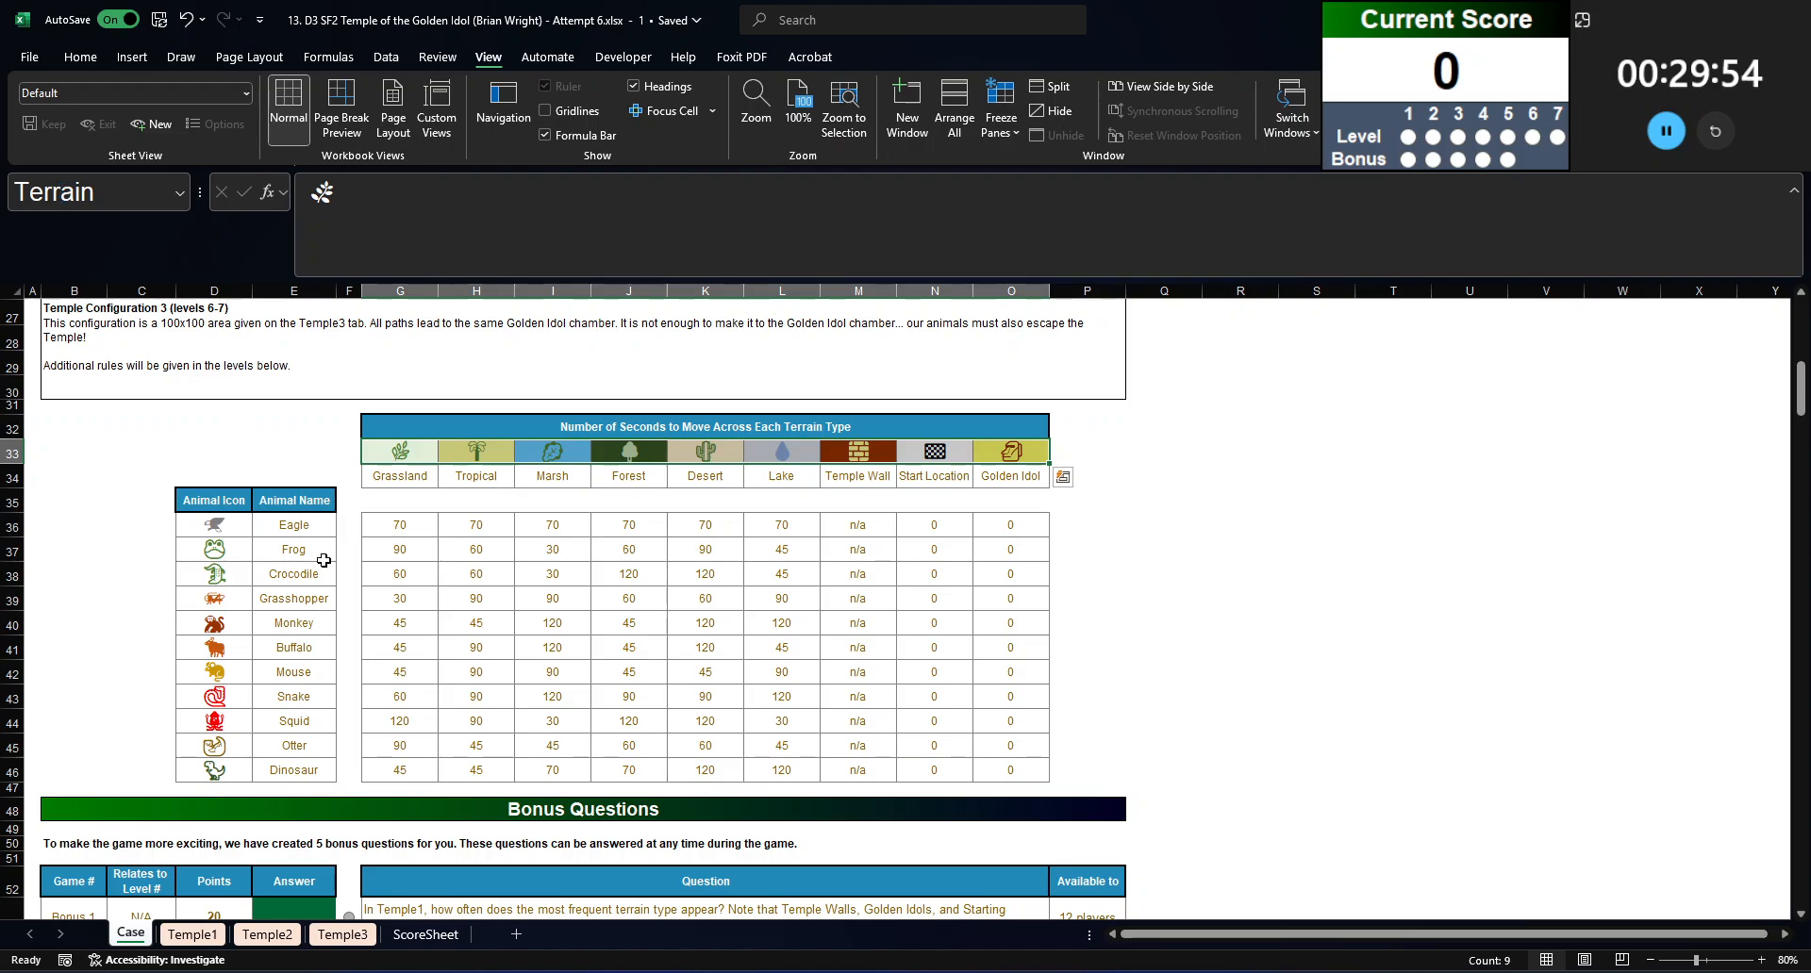
Step: Name the animal icon range D36:D46 Animals
left_click(199, 521)
key("ctrl+shift+Down")
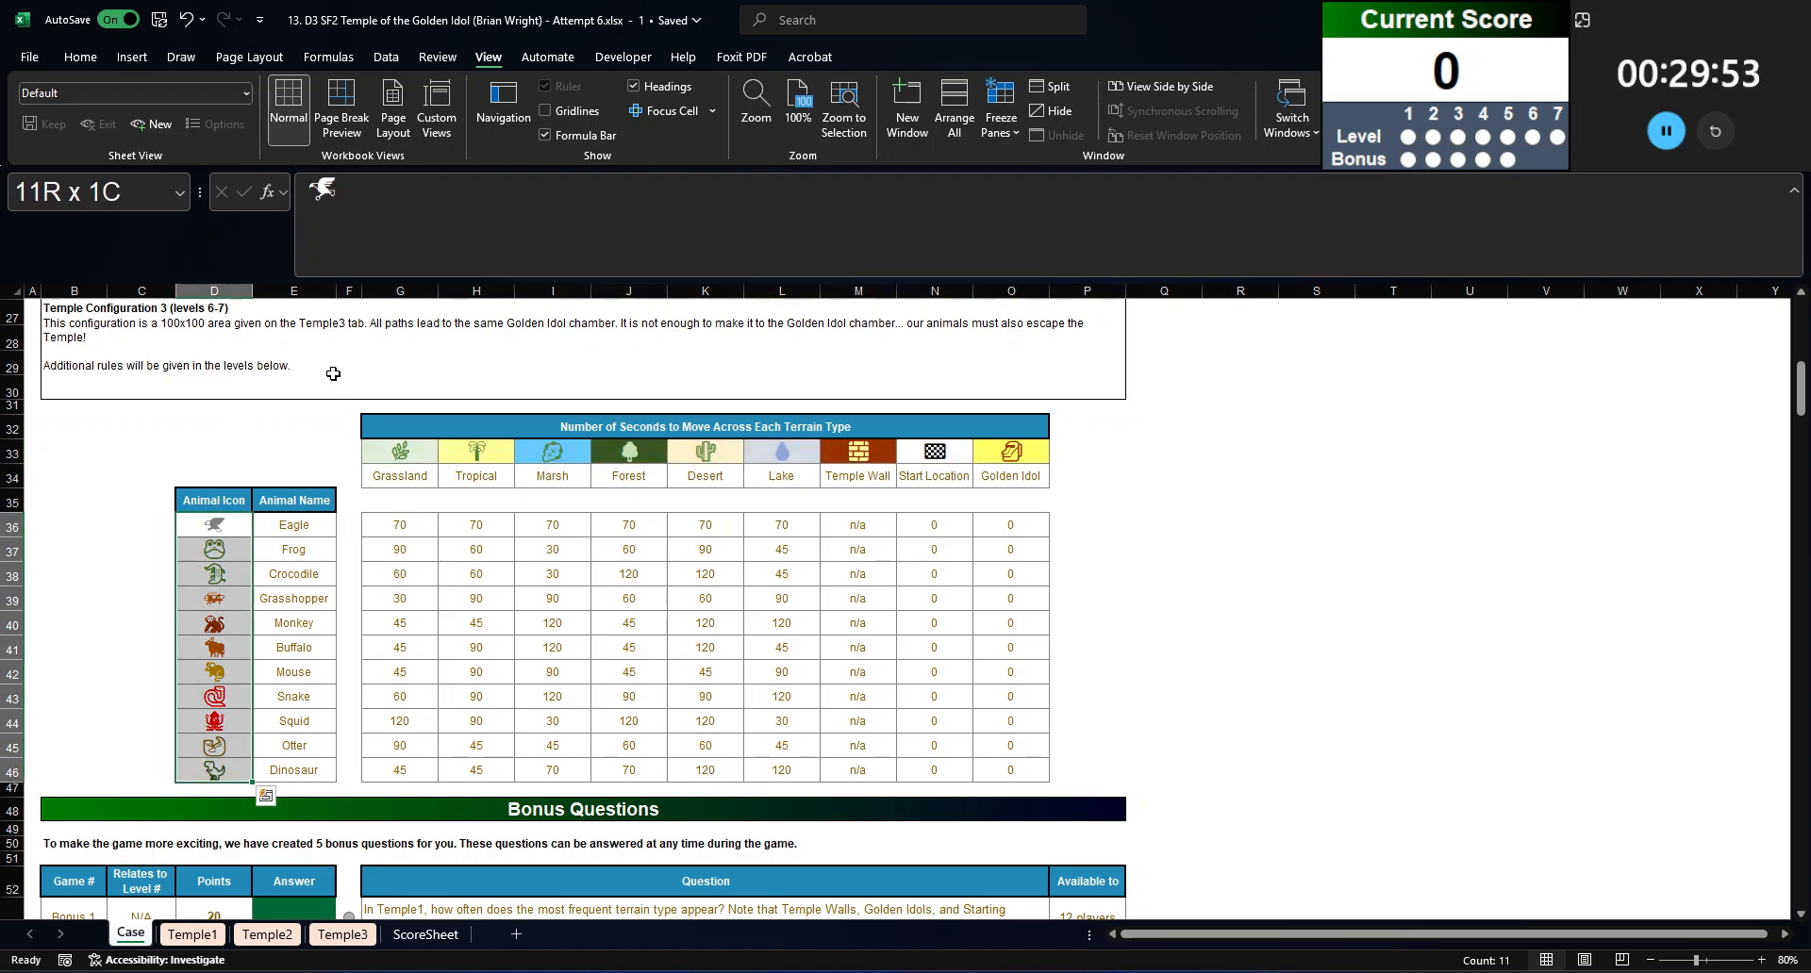
left_click(81, 206)
type("Animals")
key("Return")
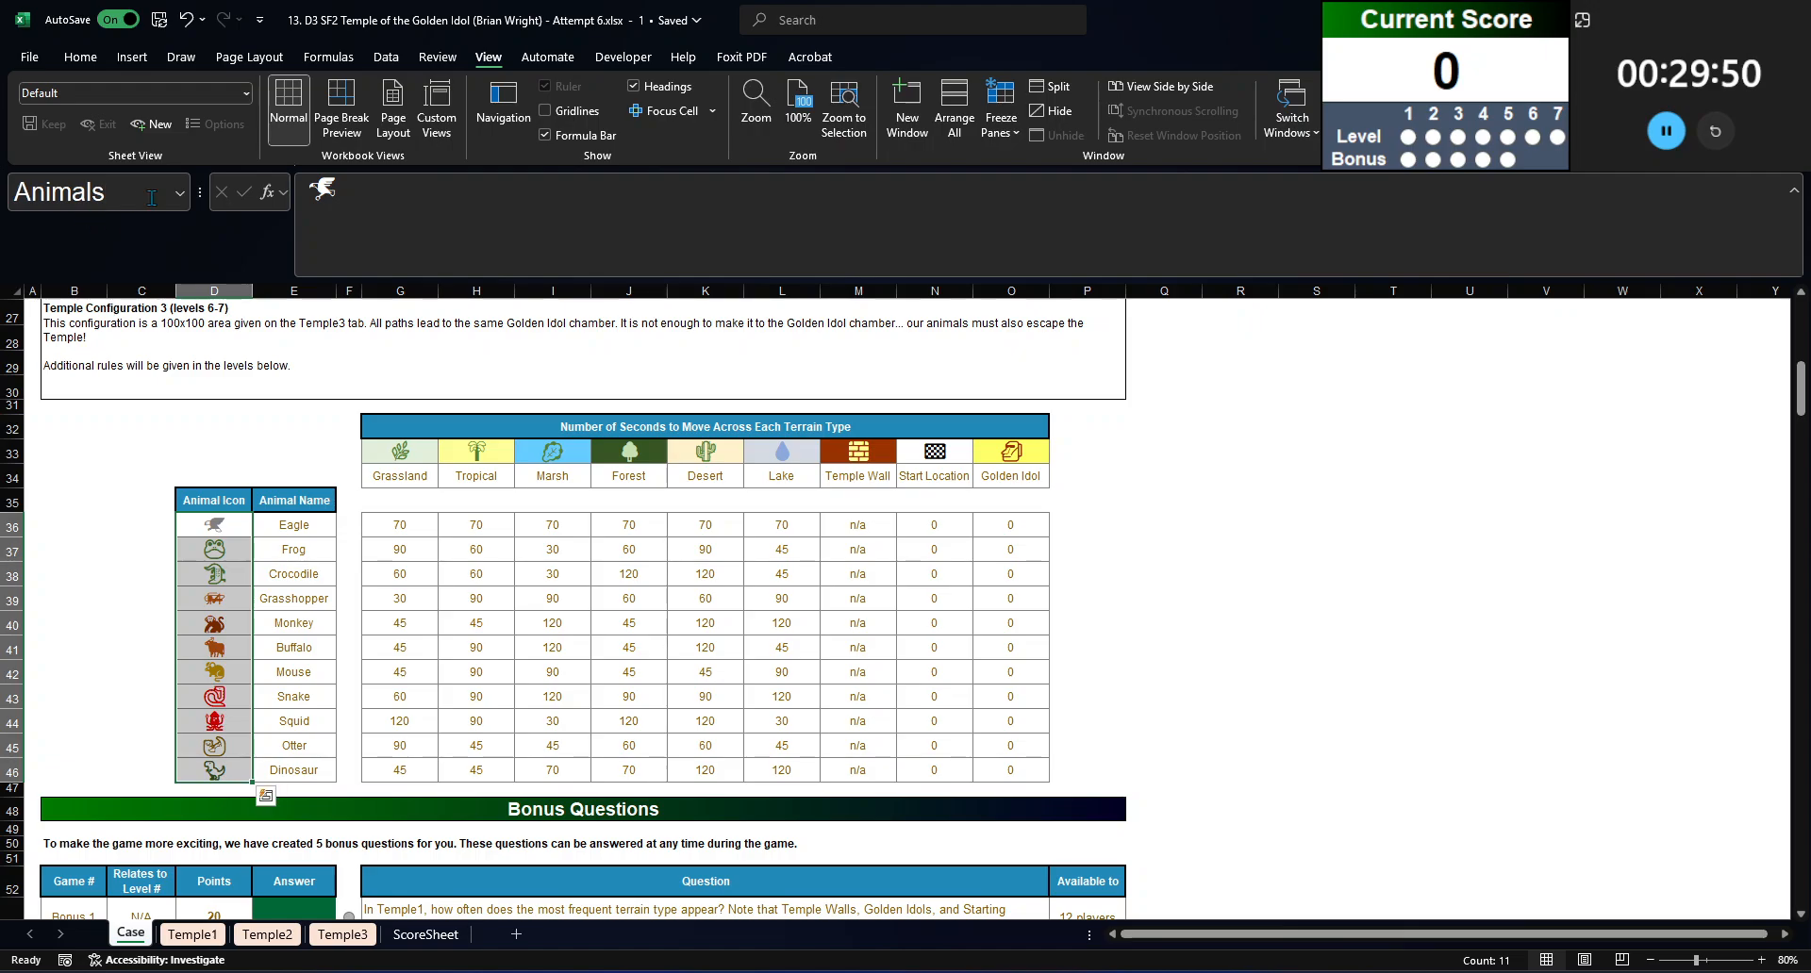
Step: Name the seconds-per-tile range G36:O46 TravelTime
left_click(374, 522)
key("ctrl+shift+Right")
key("ctrl+shift+Down")
left_click(31, 205)
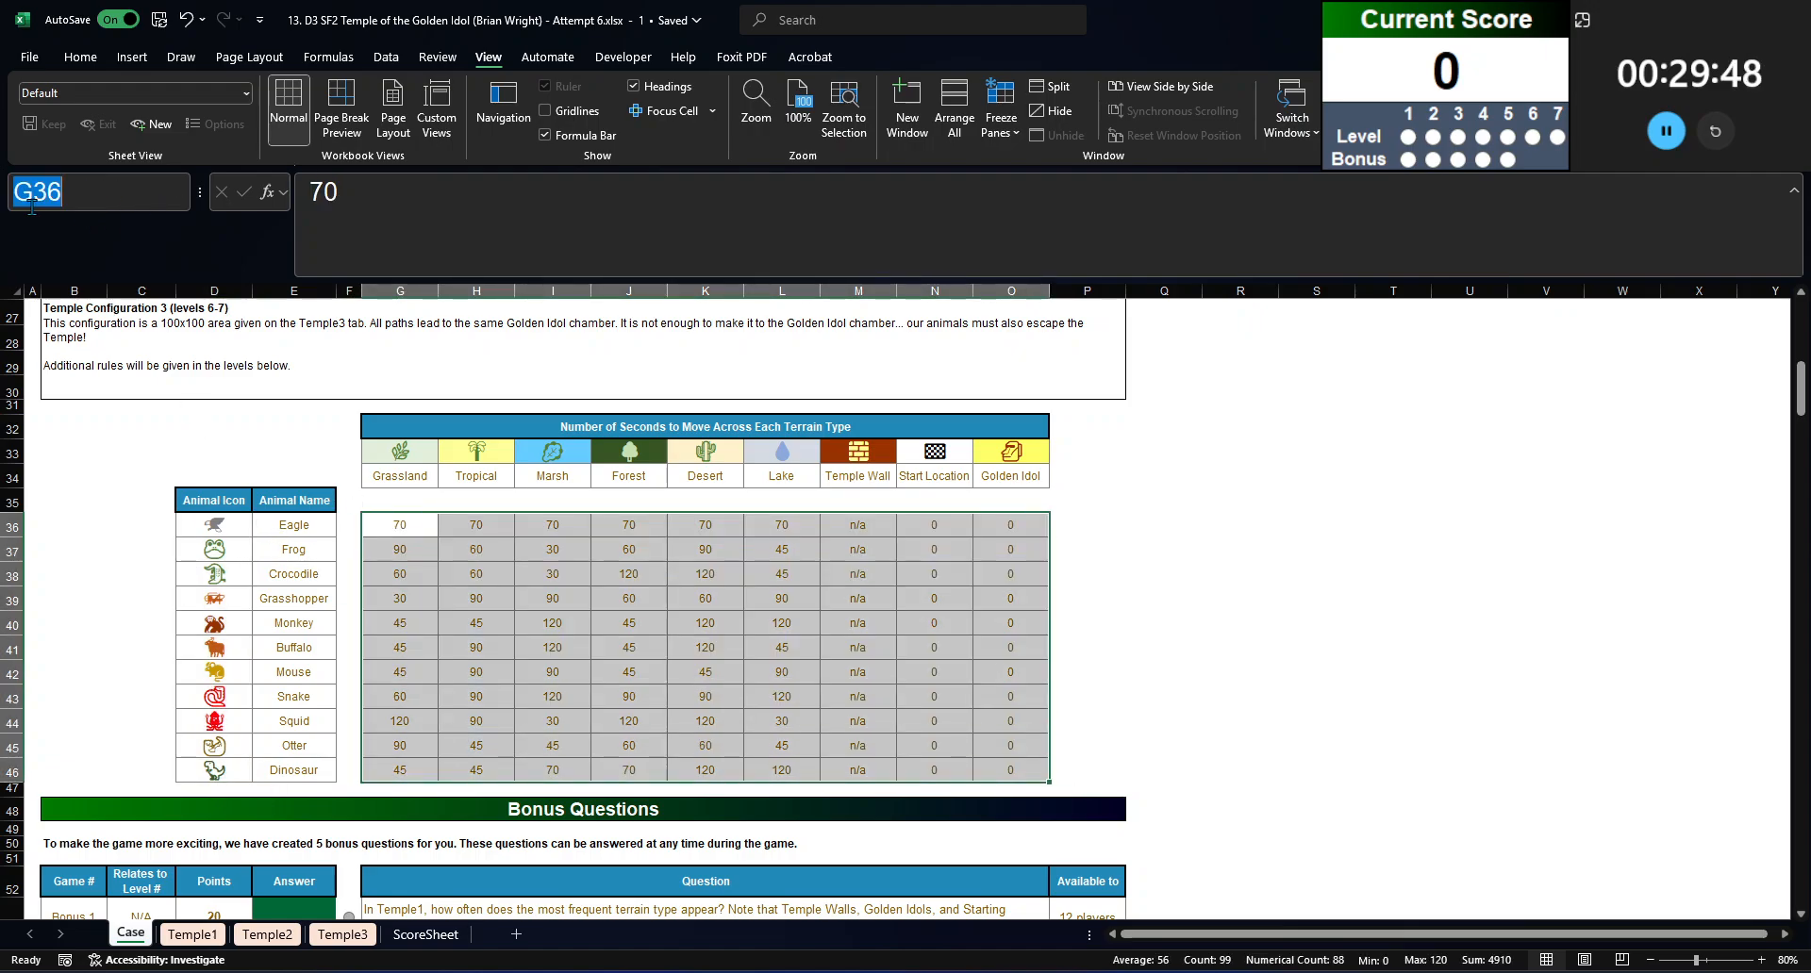
type("TravelTime")
key("Return")
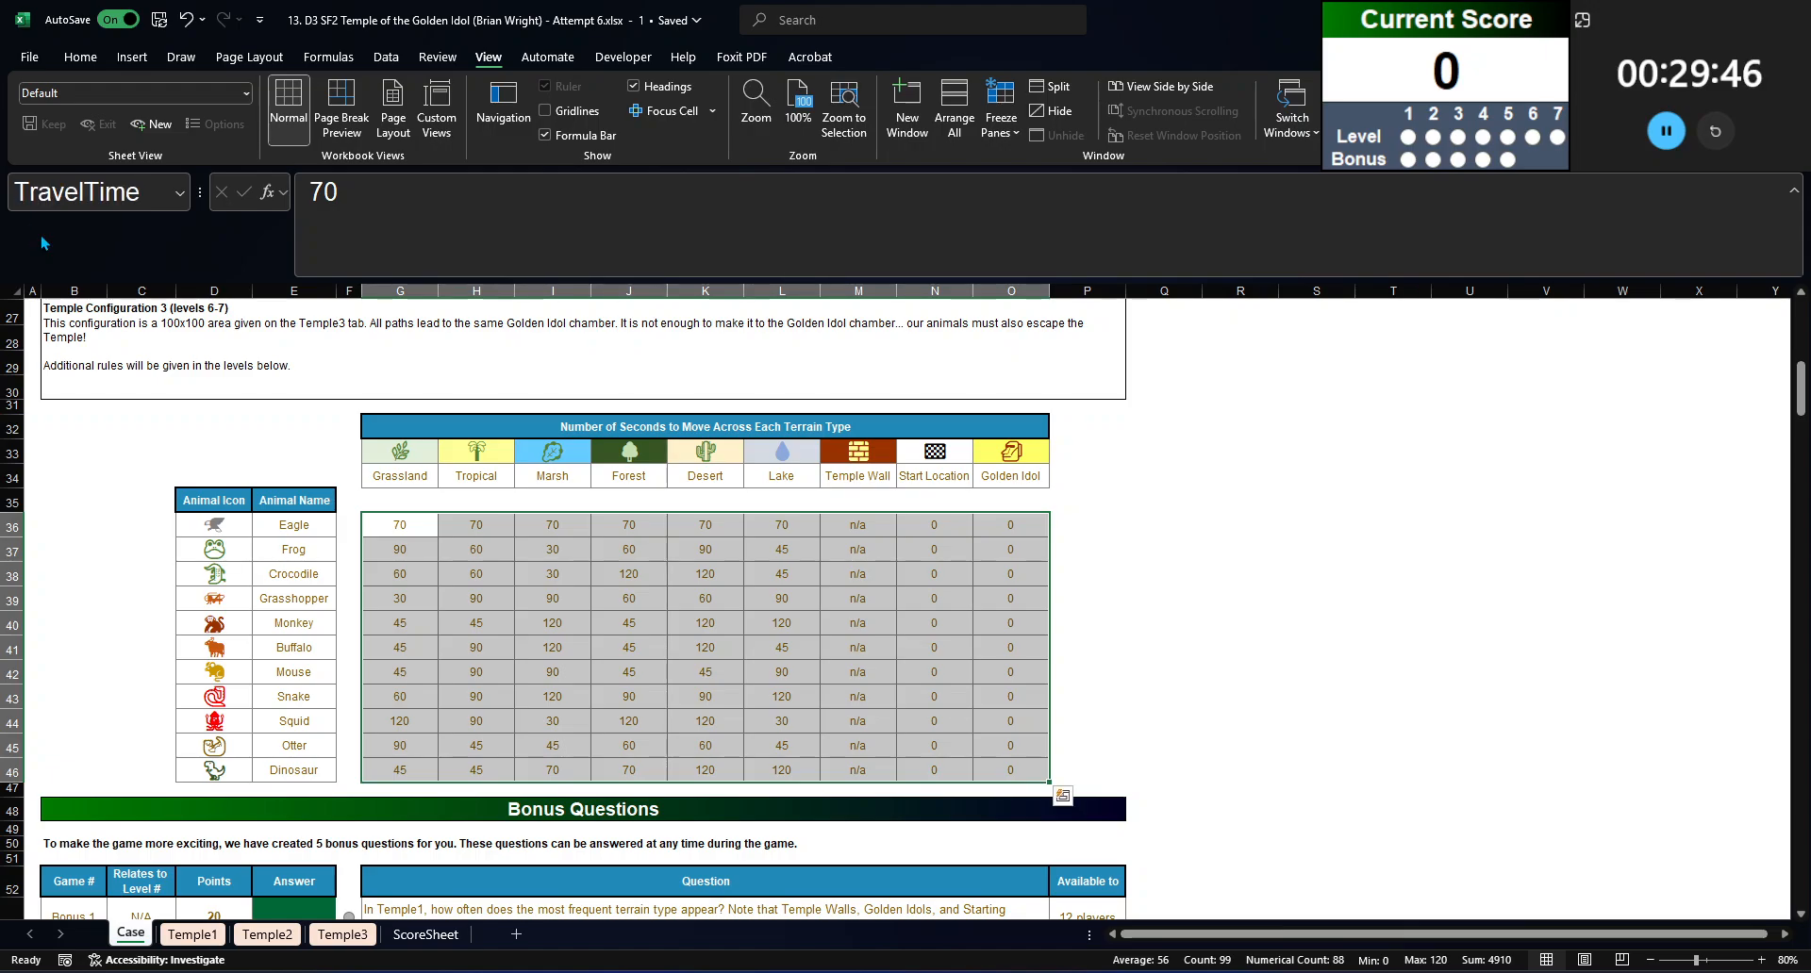
Step: For Bonus 1, count every terrain icon on Temple1 by entering =COUNTIF(Temple1!B2:Z26,Terrain) in G35
scroll(492, 566, "down", 3)
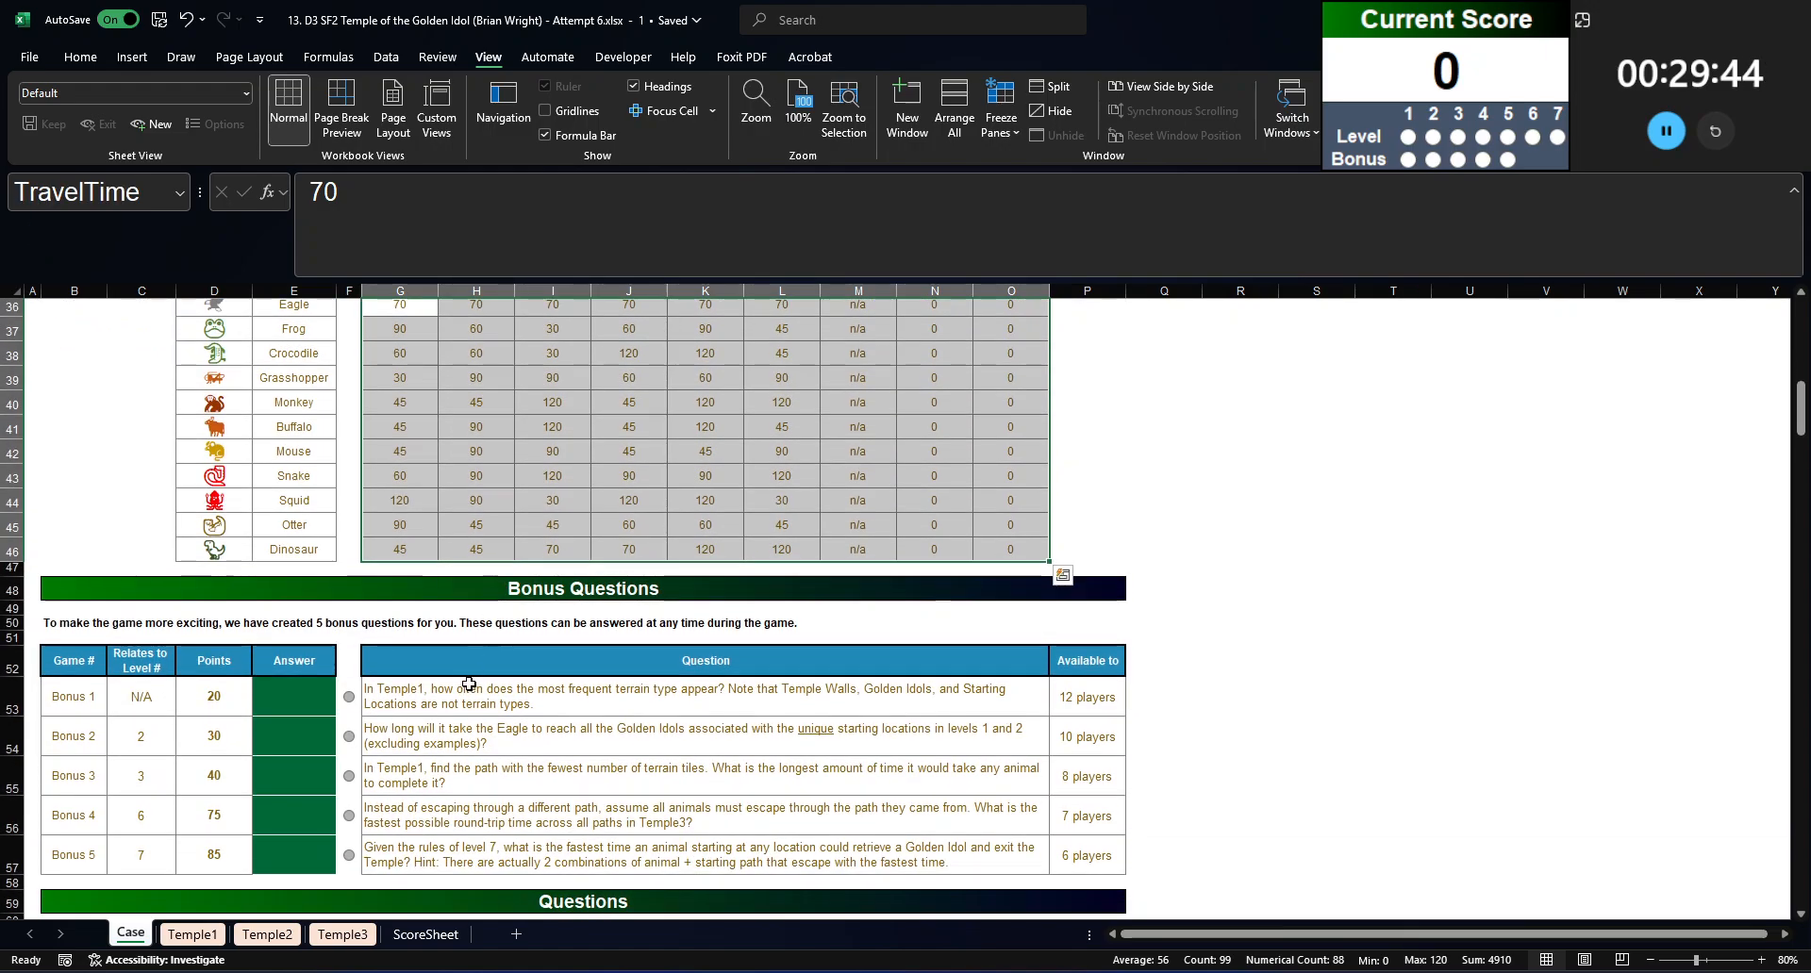
left_click(308, 704)
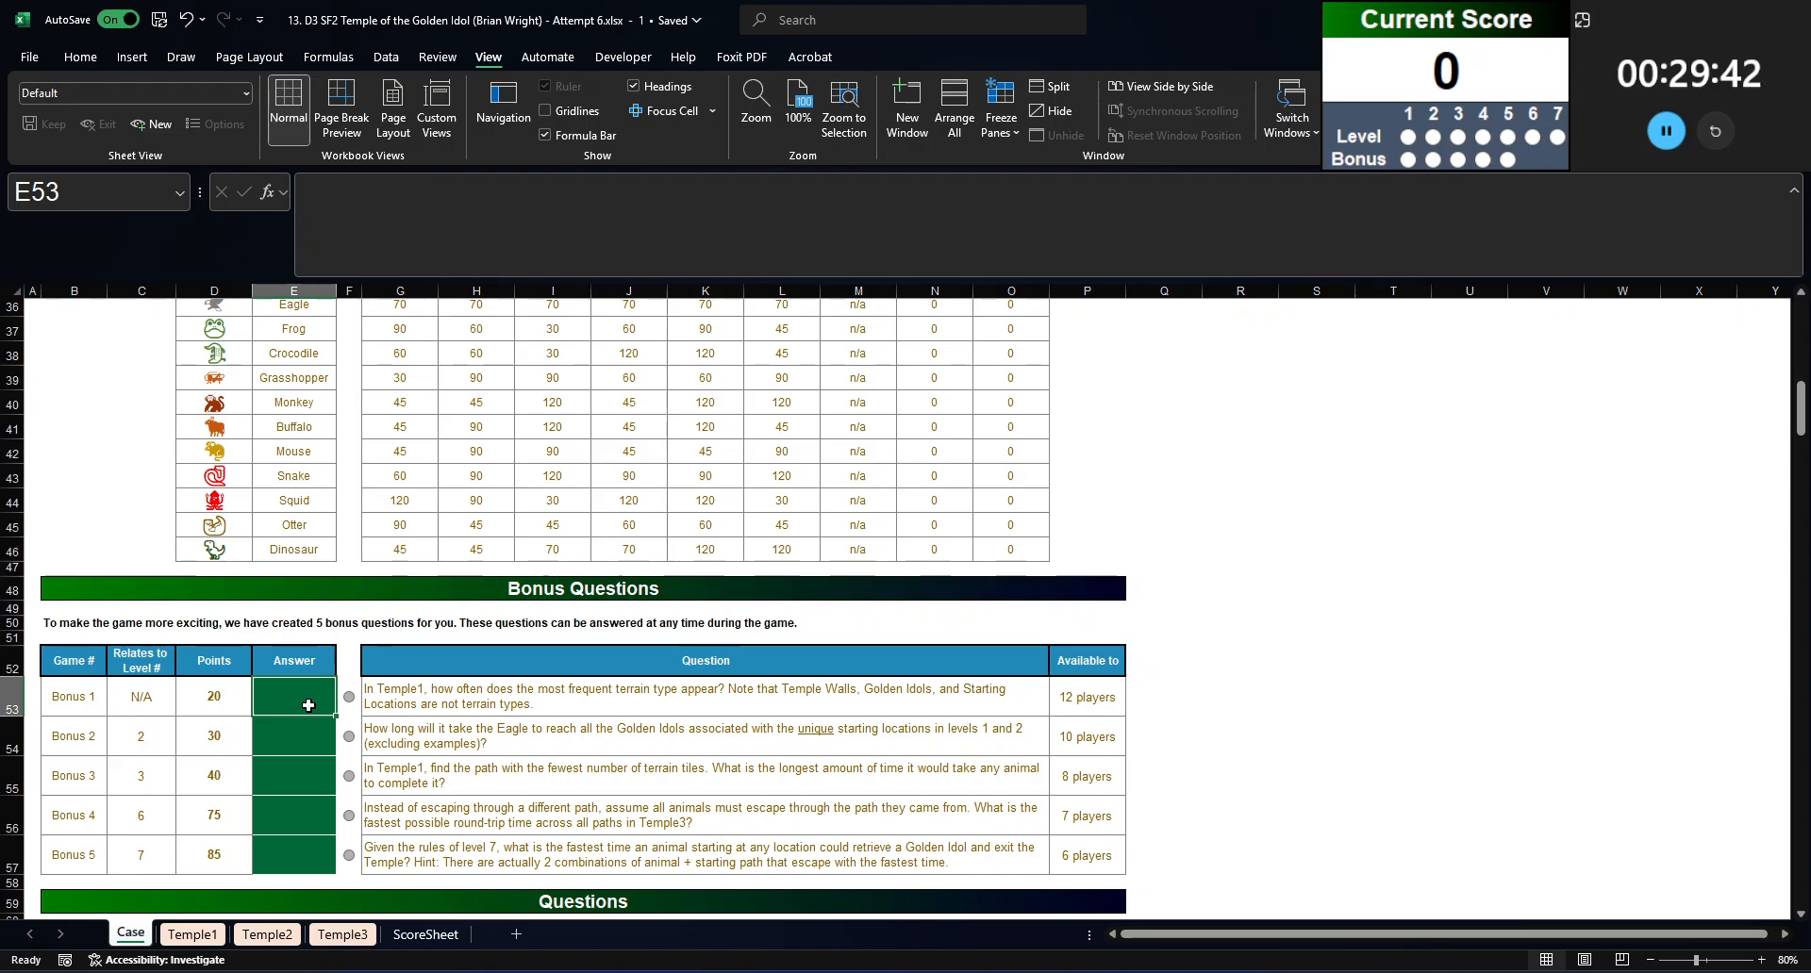
scroll(308, 706, "up", 1)
left_click(413, 352)
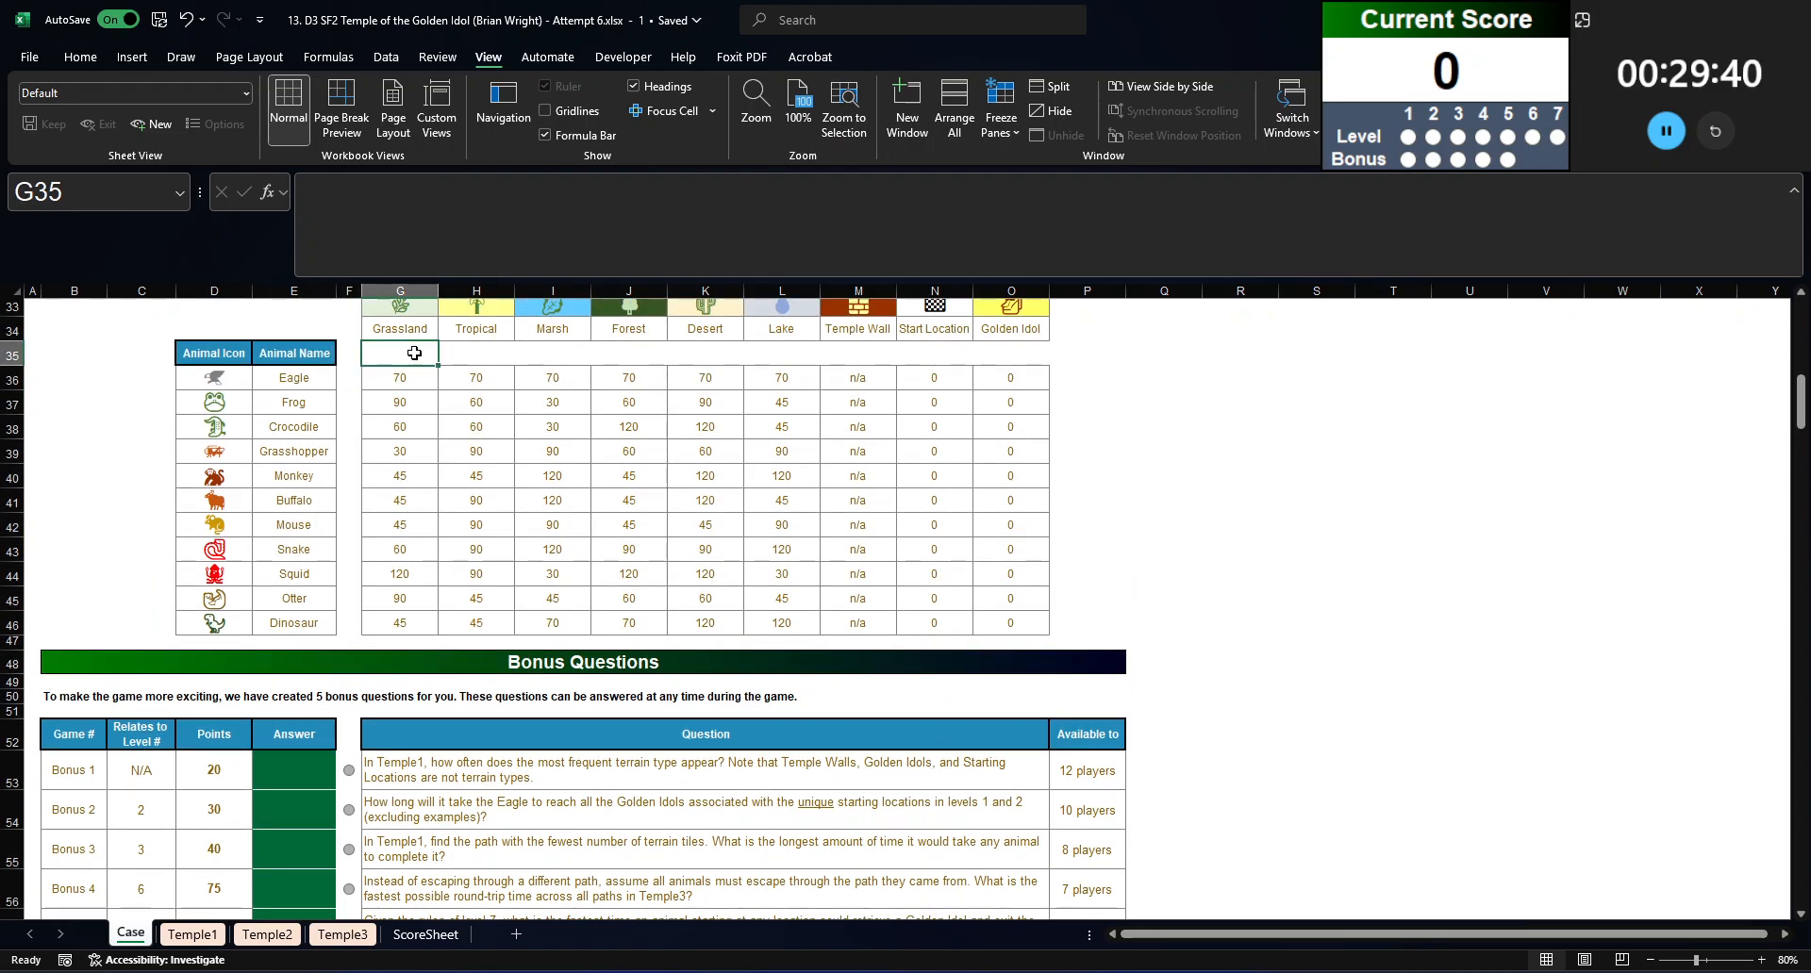
type("=countif(")
key("ctrl+Page_Down")
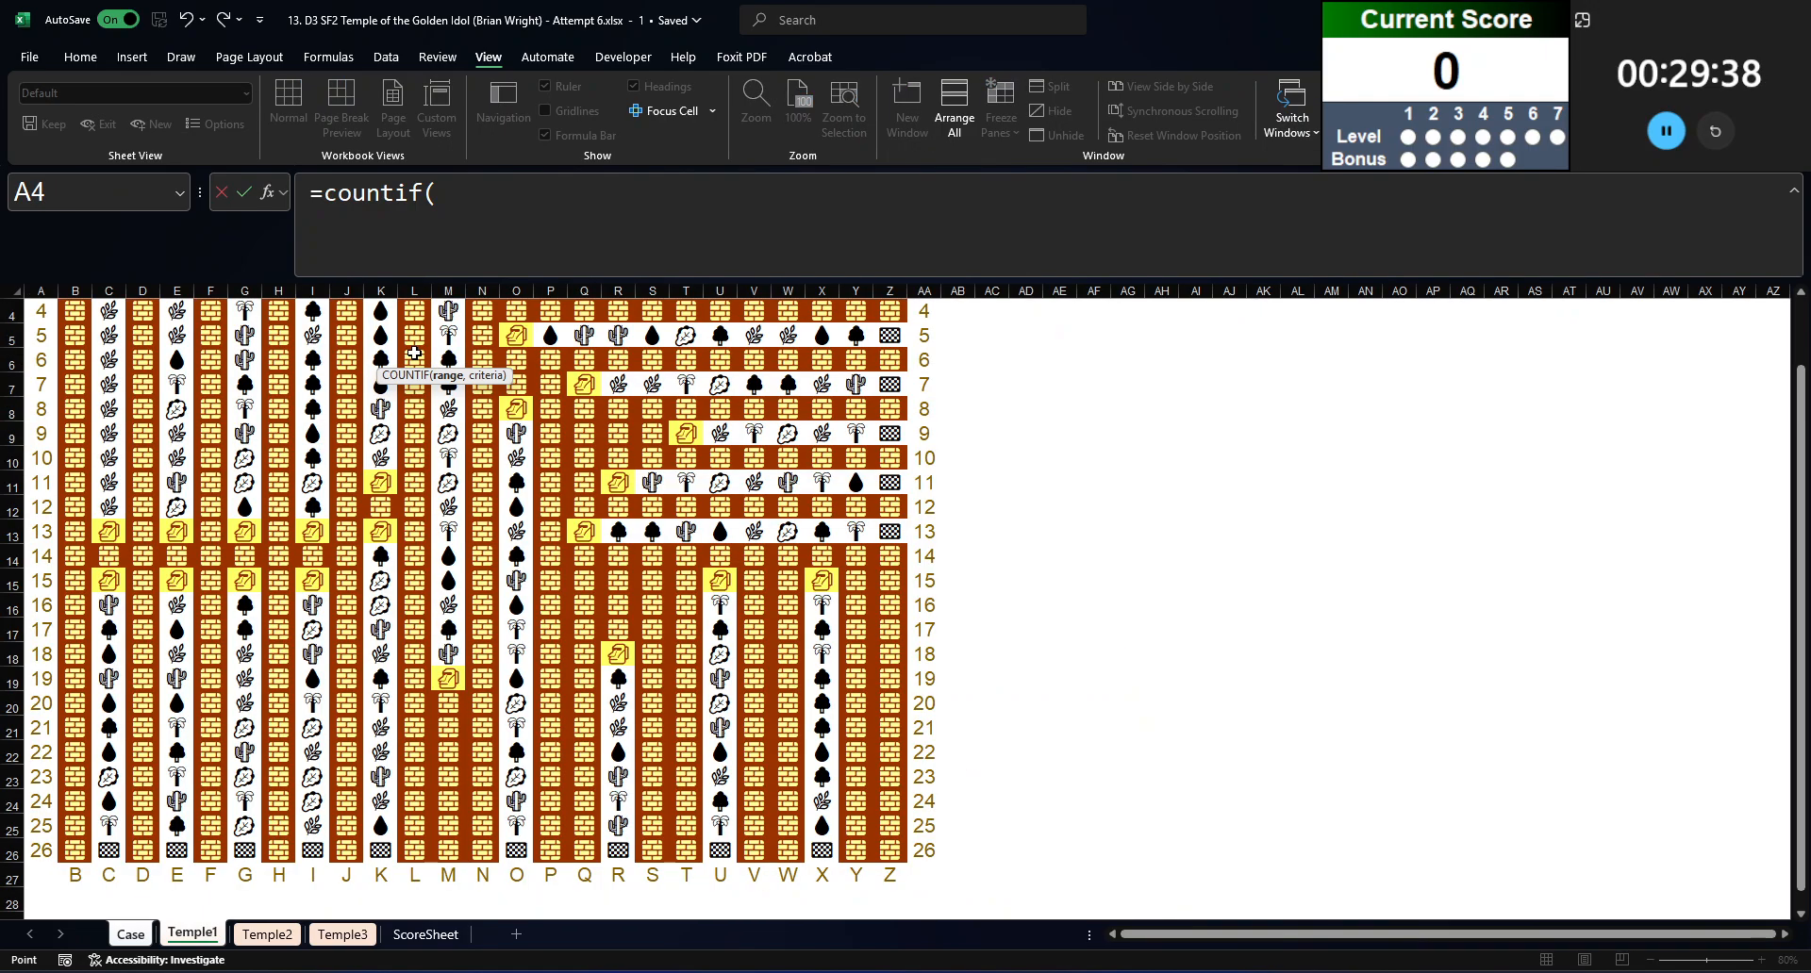
scroll(75, 337, "up", 1)
left_click(75, 337)
scroll(471, 471, "down", 4)
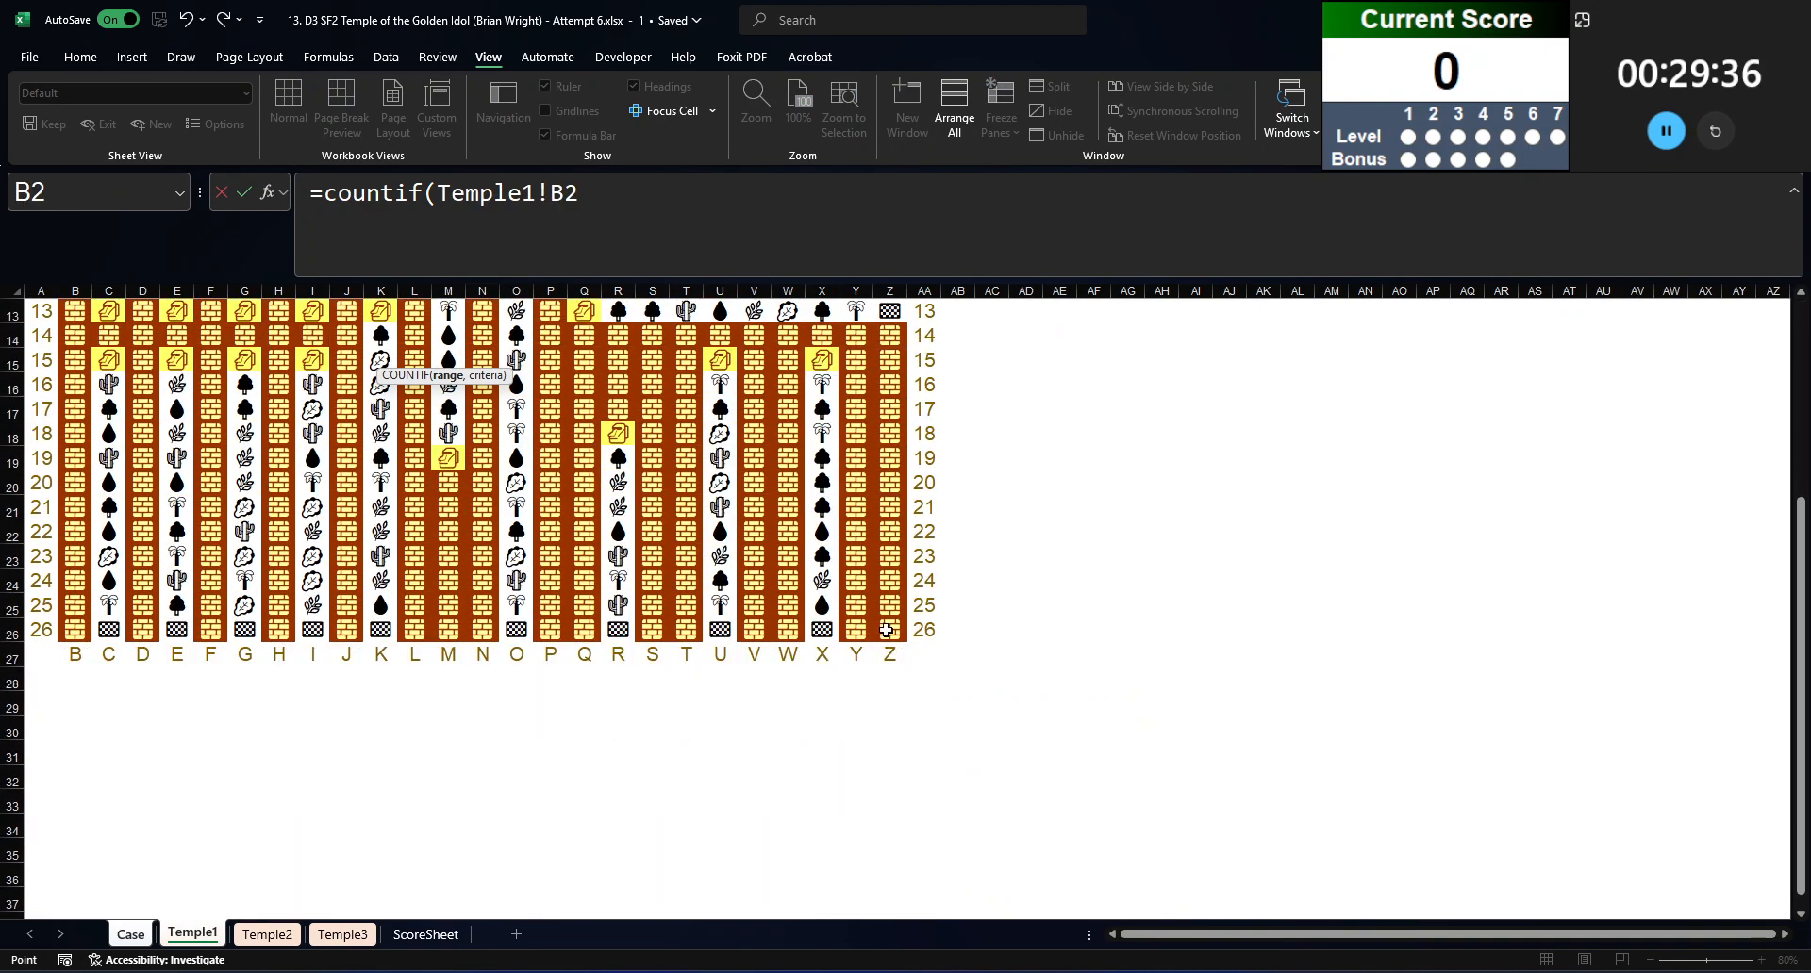
left_click(887, 629, "shift")
type(",terrain")
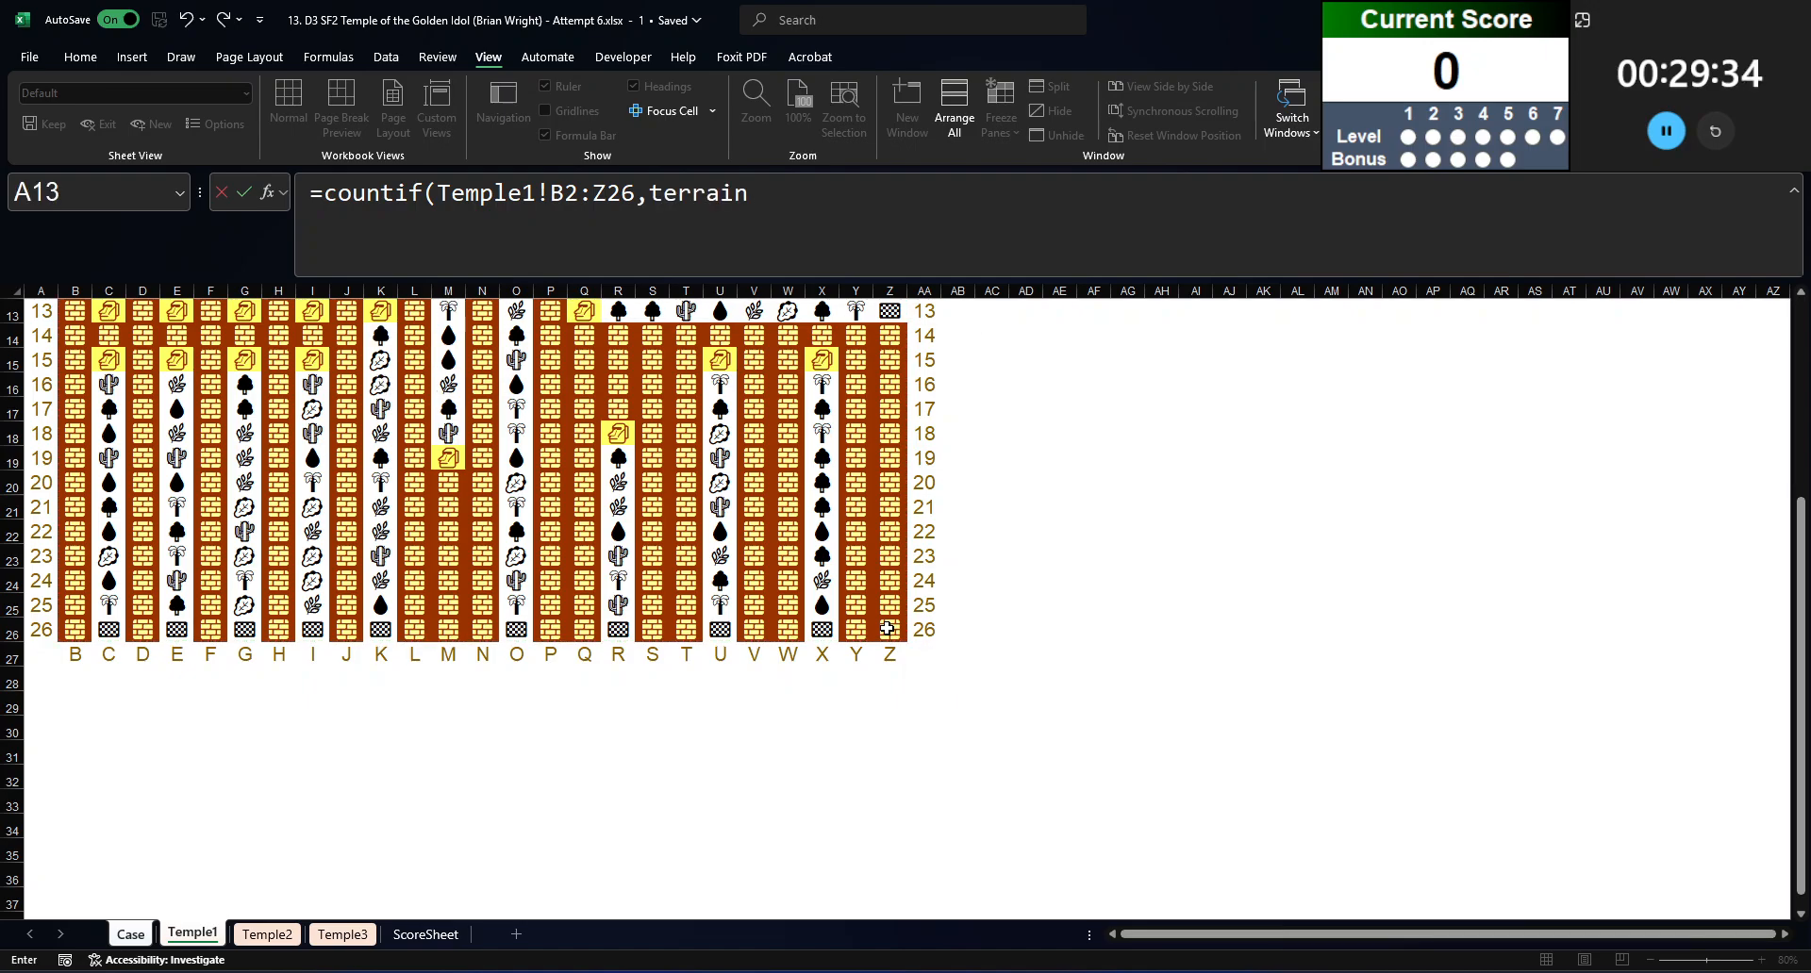
key("Return")
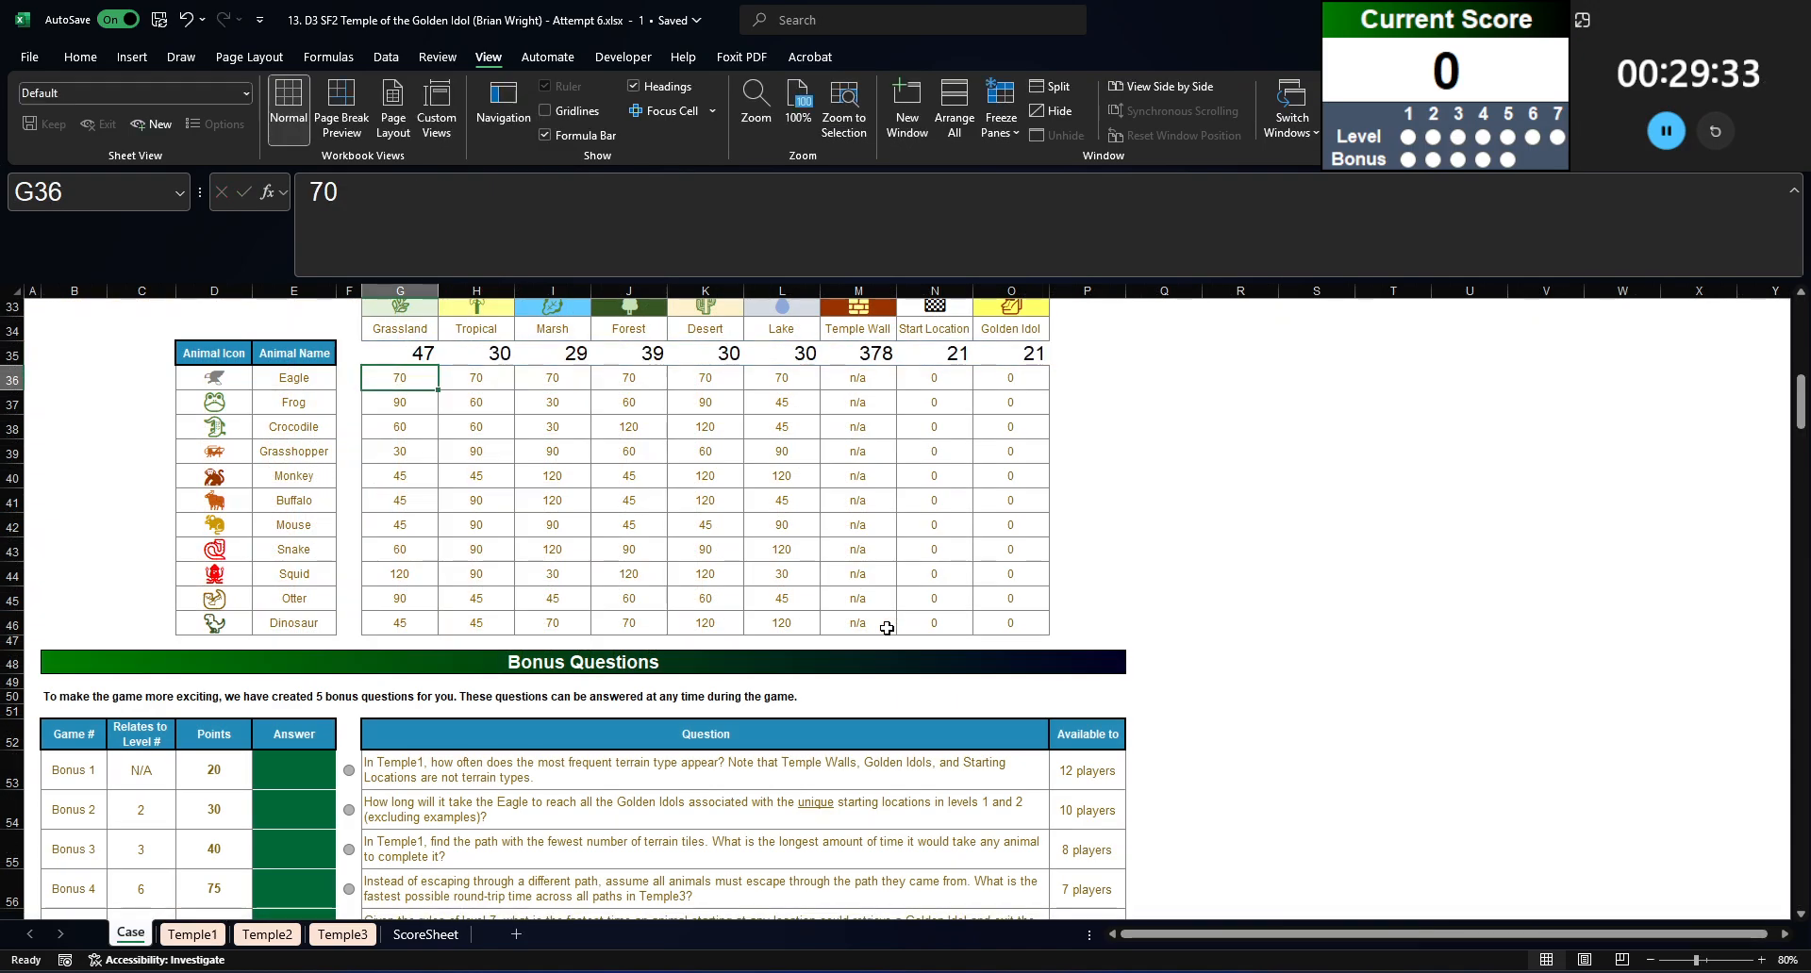
Step: Answer Bonus 1 in E53 with the Grassland count from G35, pasted as the value 47
left_click(778, 774)
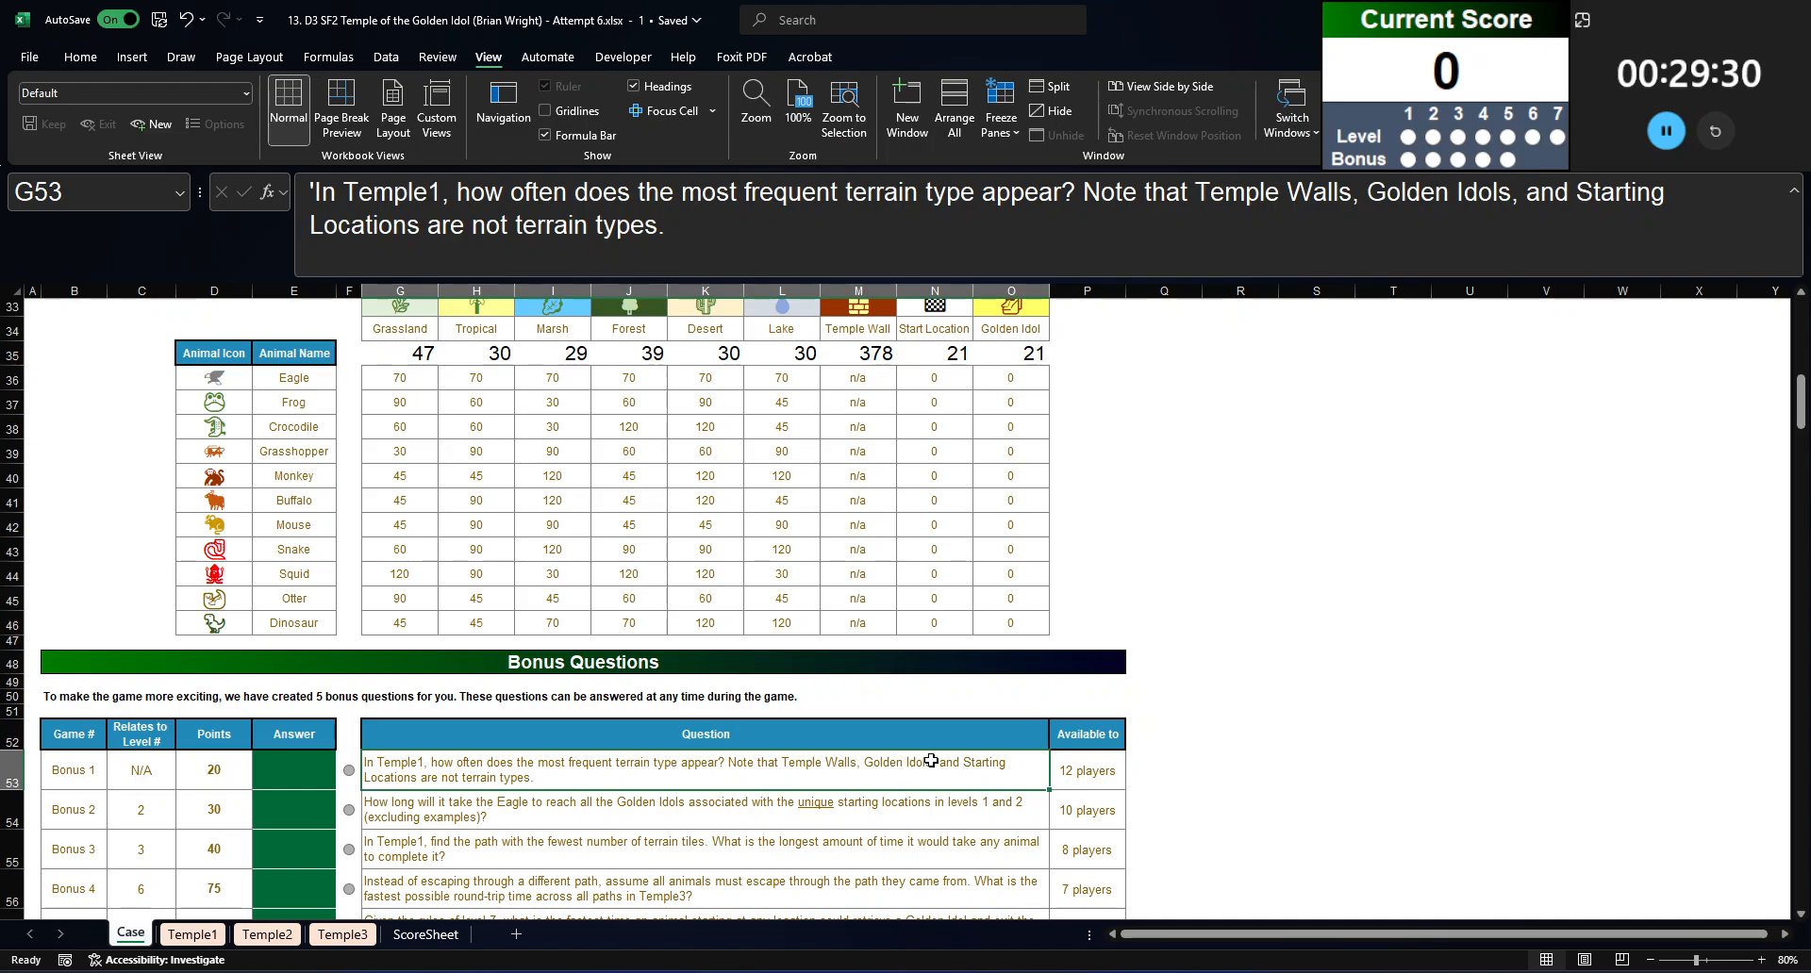
left_click_drag(859, 356, 1011, 355)
scroll(405, 416, "up", 1)
left_click(404, 416)
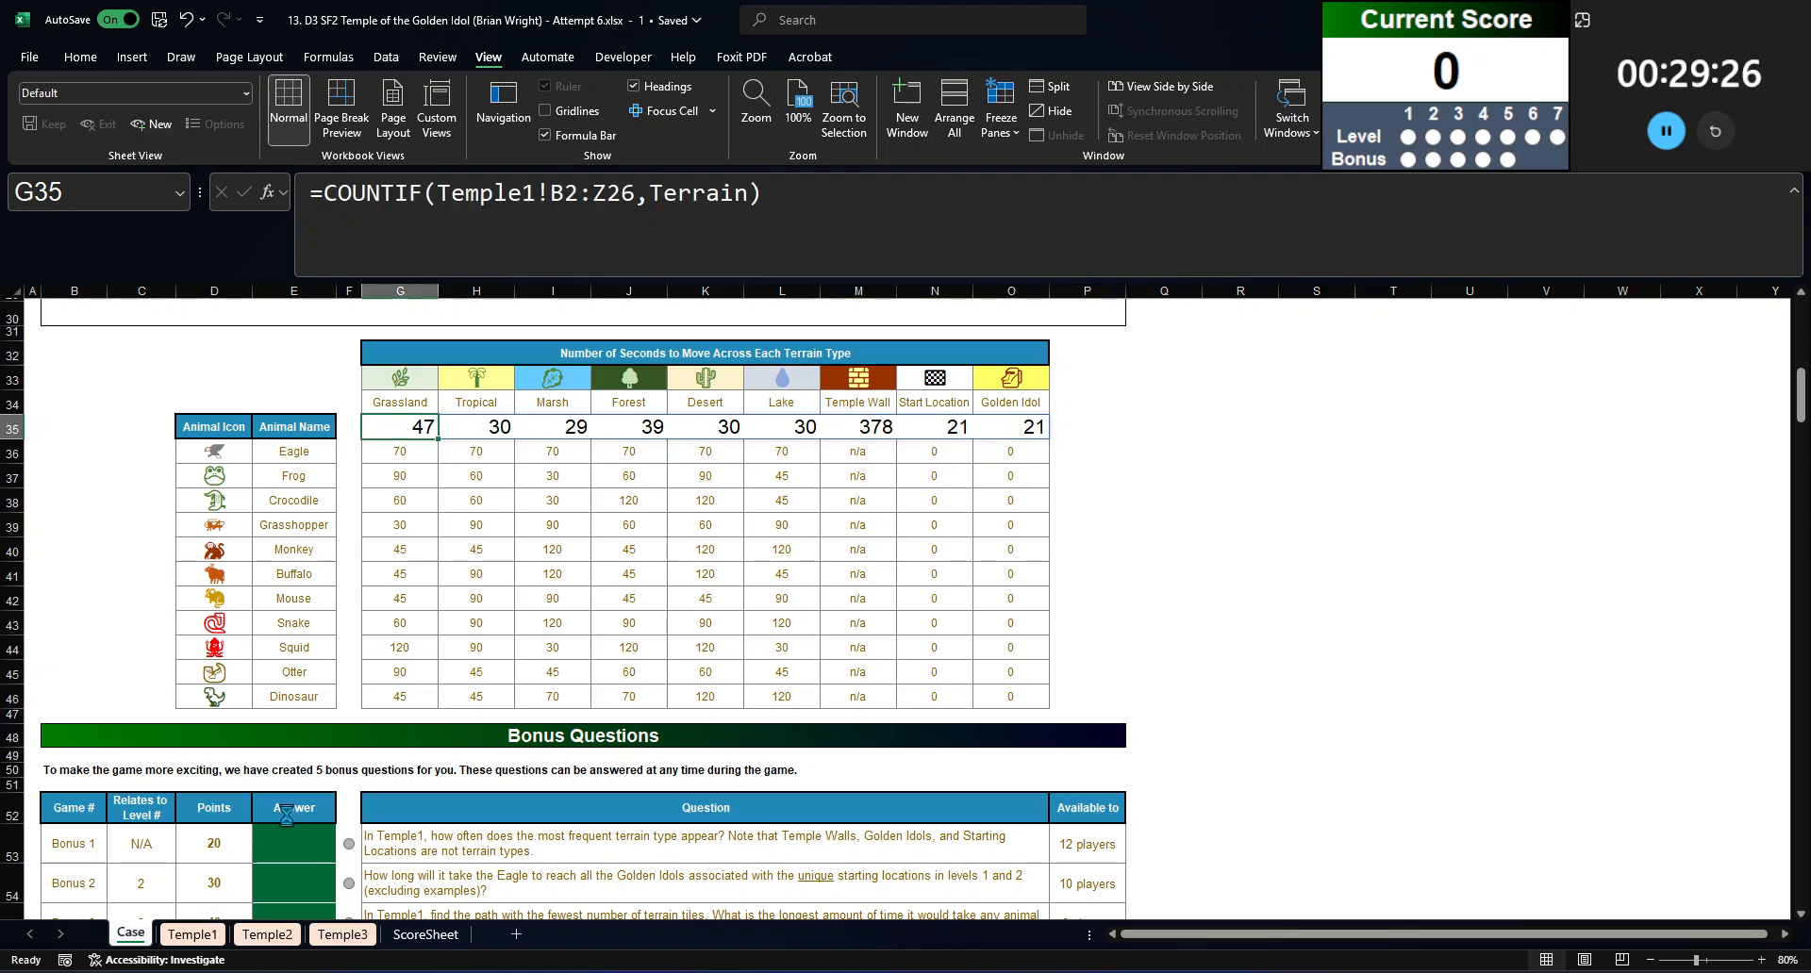
key("ctrl+c")
left_click(294, 843)
key("ctrl+v")
Step: Examine the Level 1 example's configuration, start cell and Golden Idol cell, and the corresponding path on the Temple1 sheet
scroll(415, 363, "down", 6)
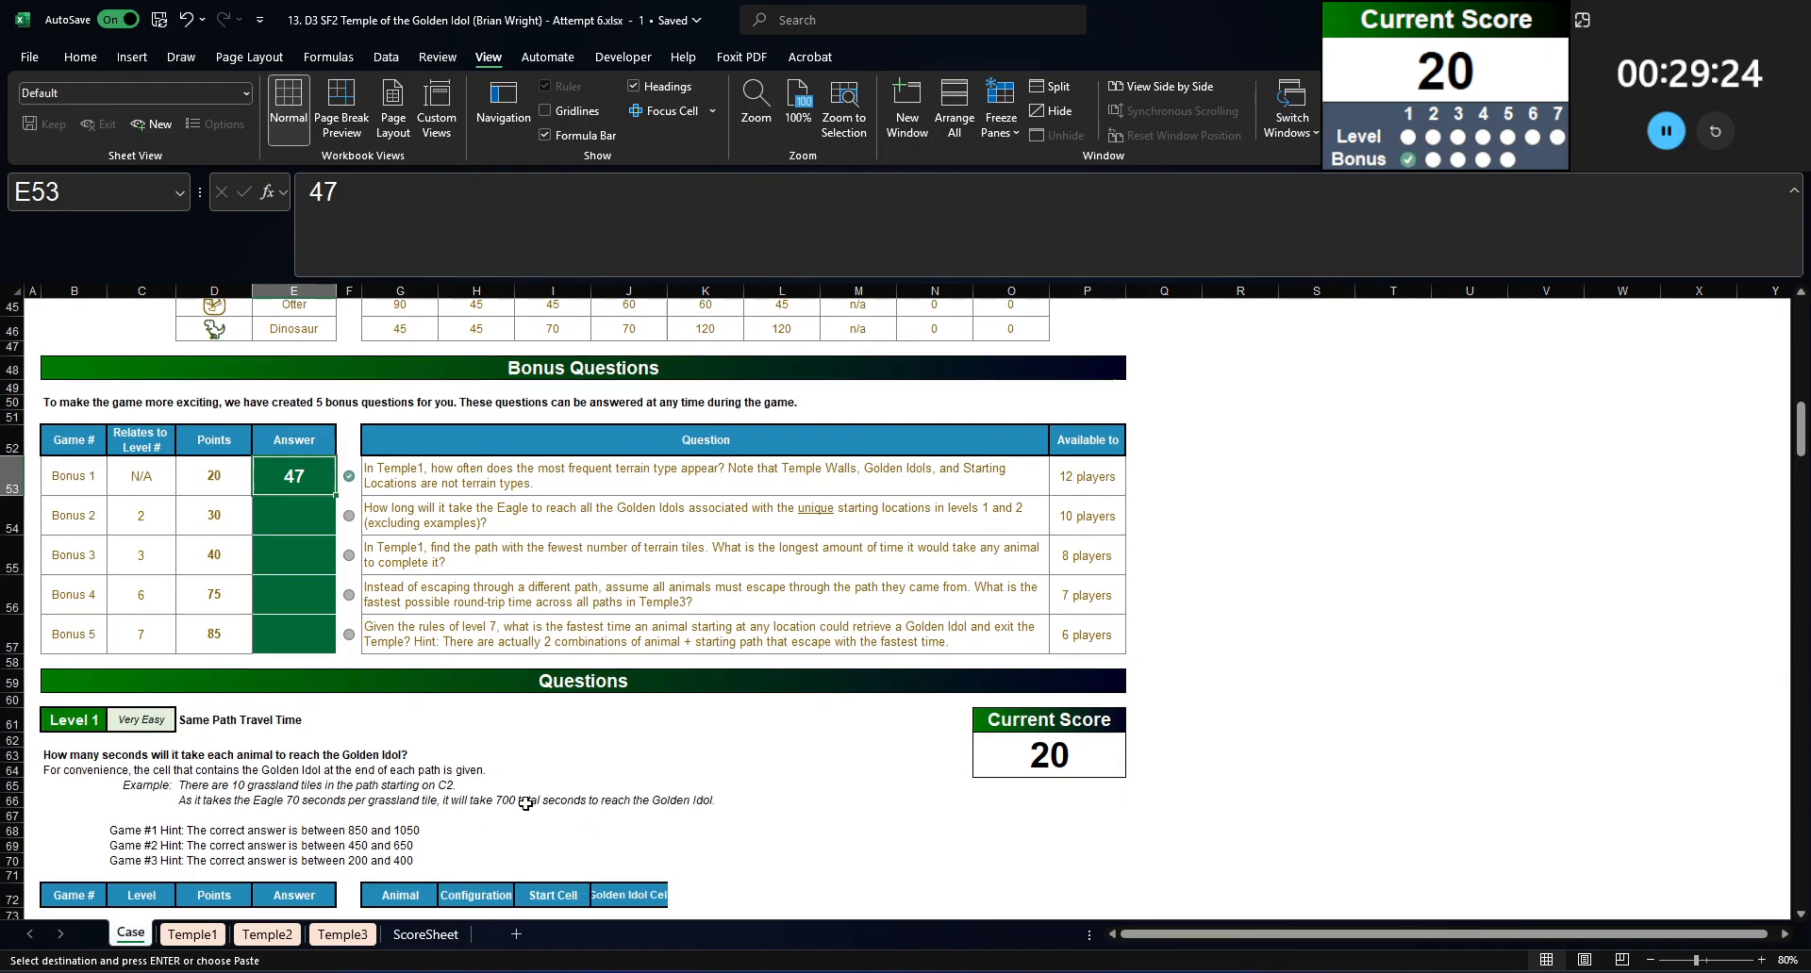
scroll(415, 363, "up", 6)
left_click(404, 426)
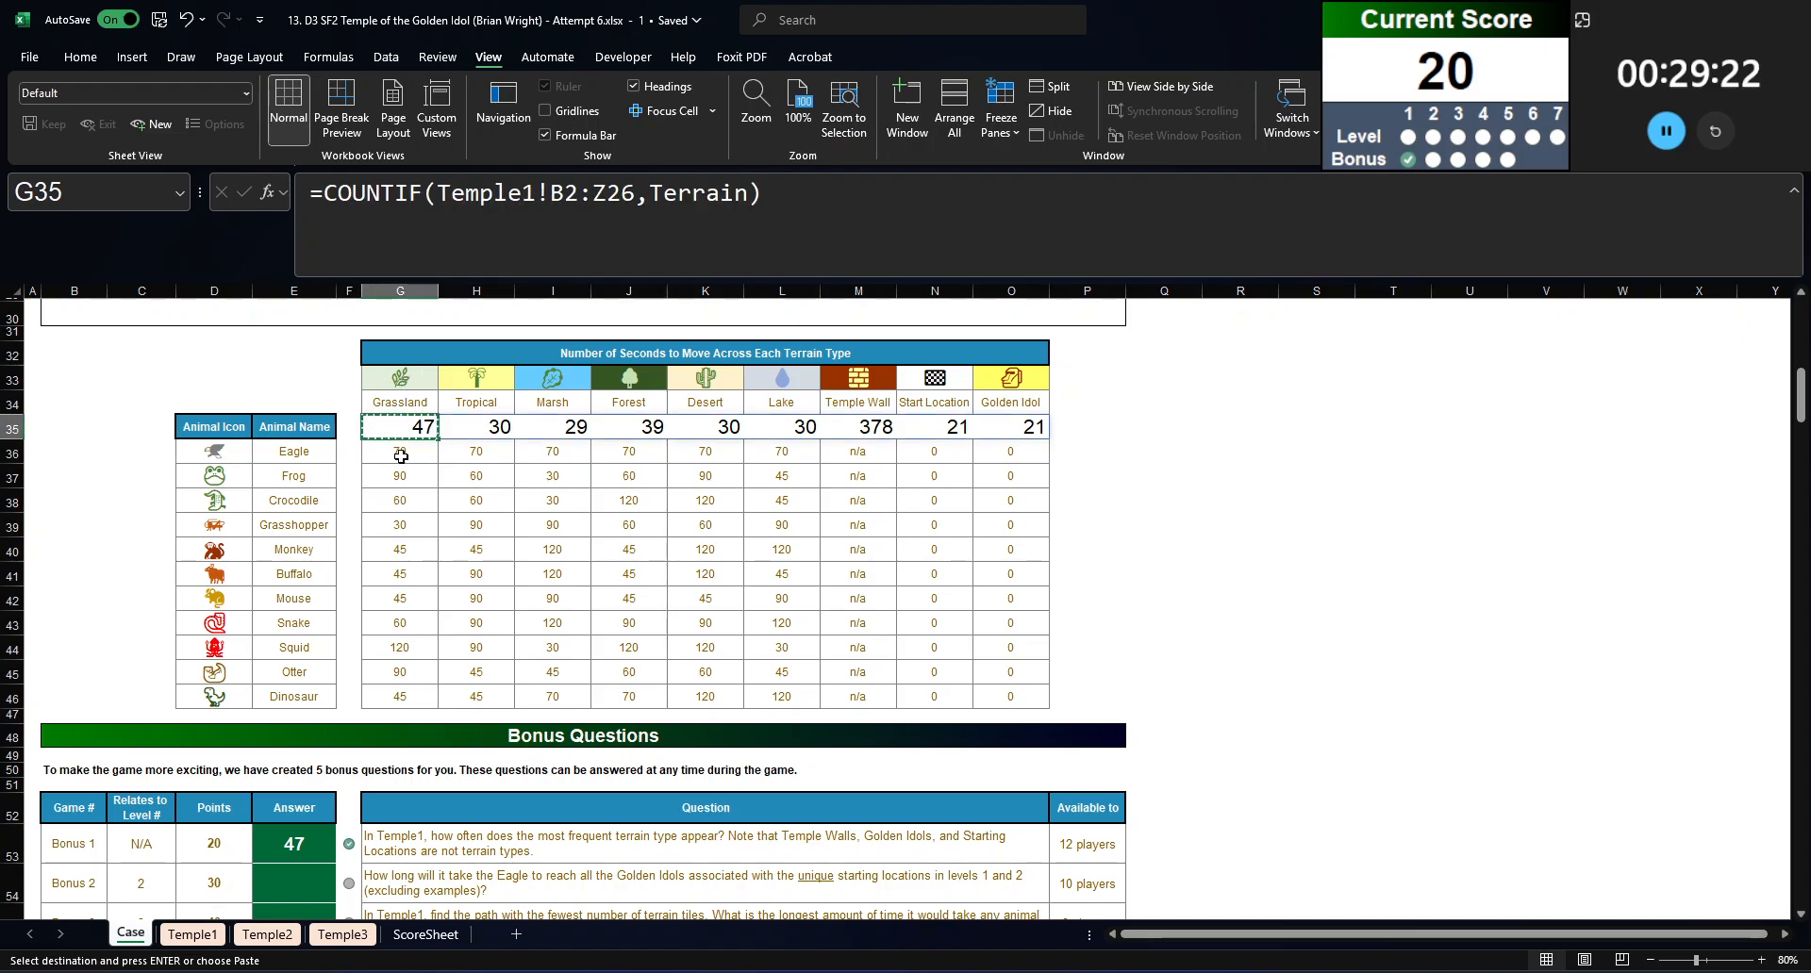
scroll(405, 427, "down", 9)
left_click(714, 575)
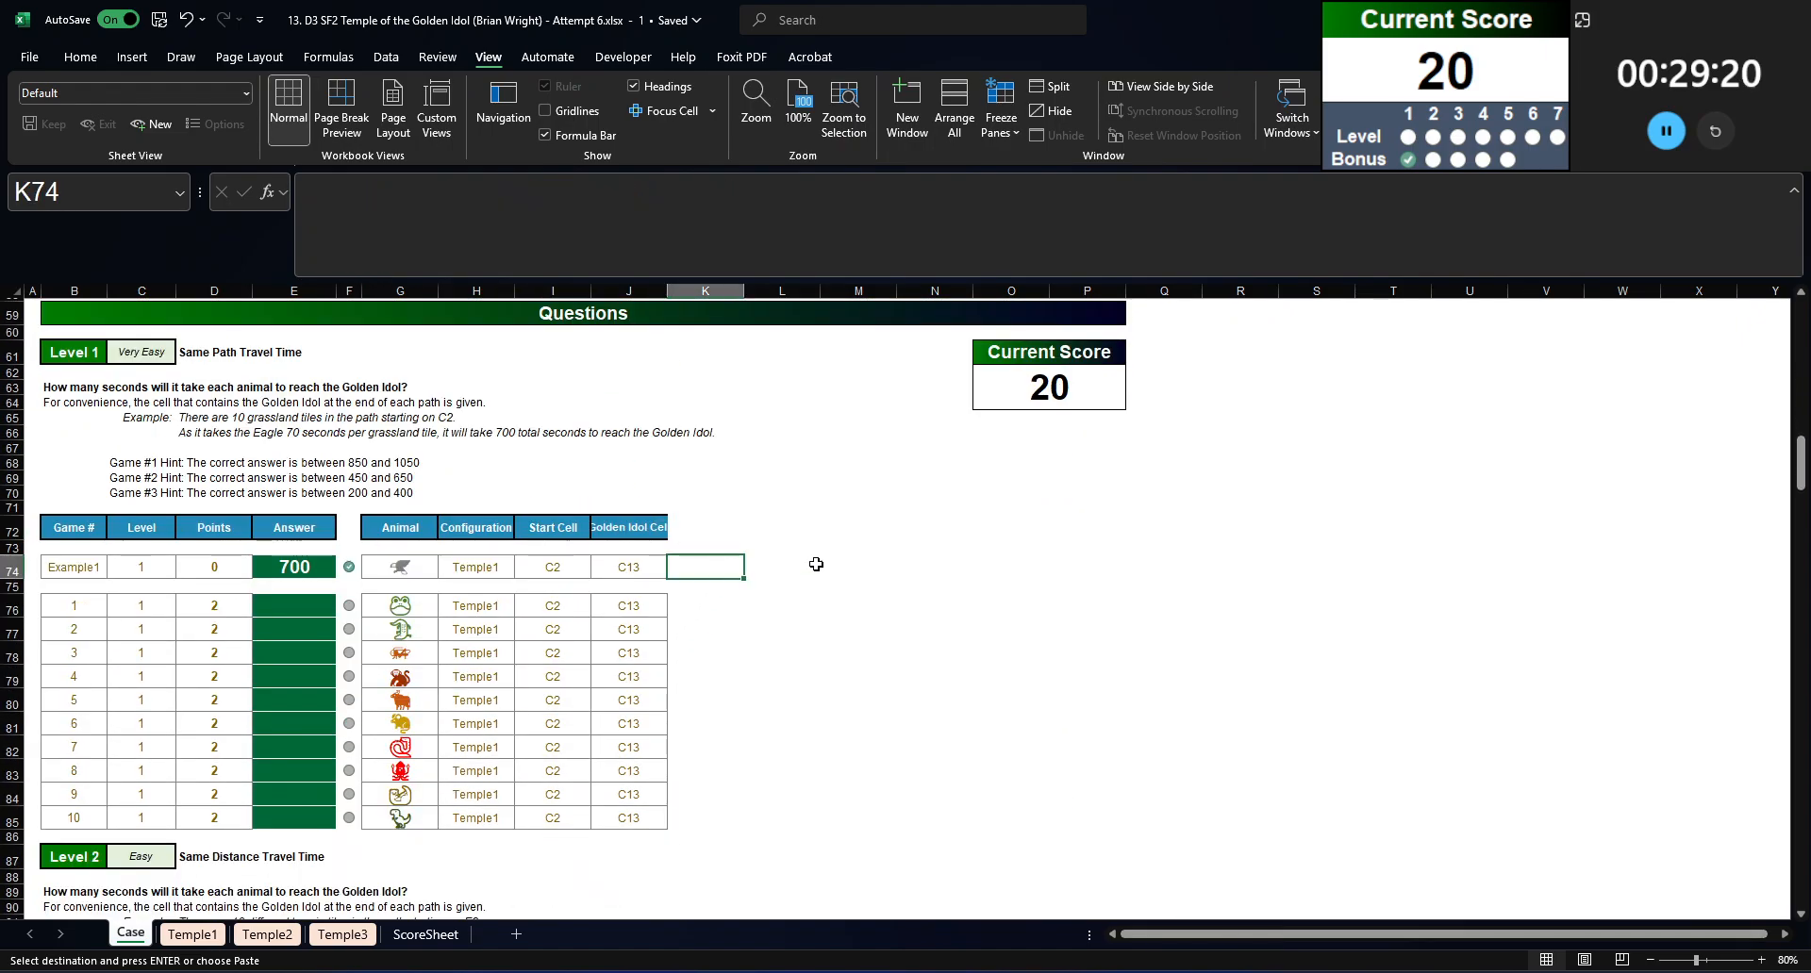
left_click_drag(487, 572, 660, 573)
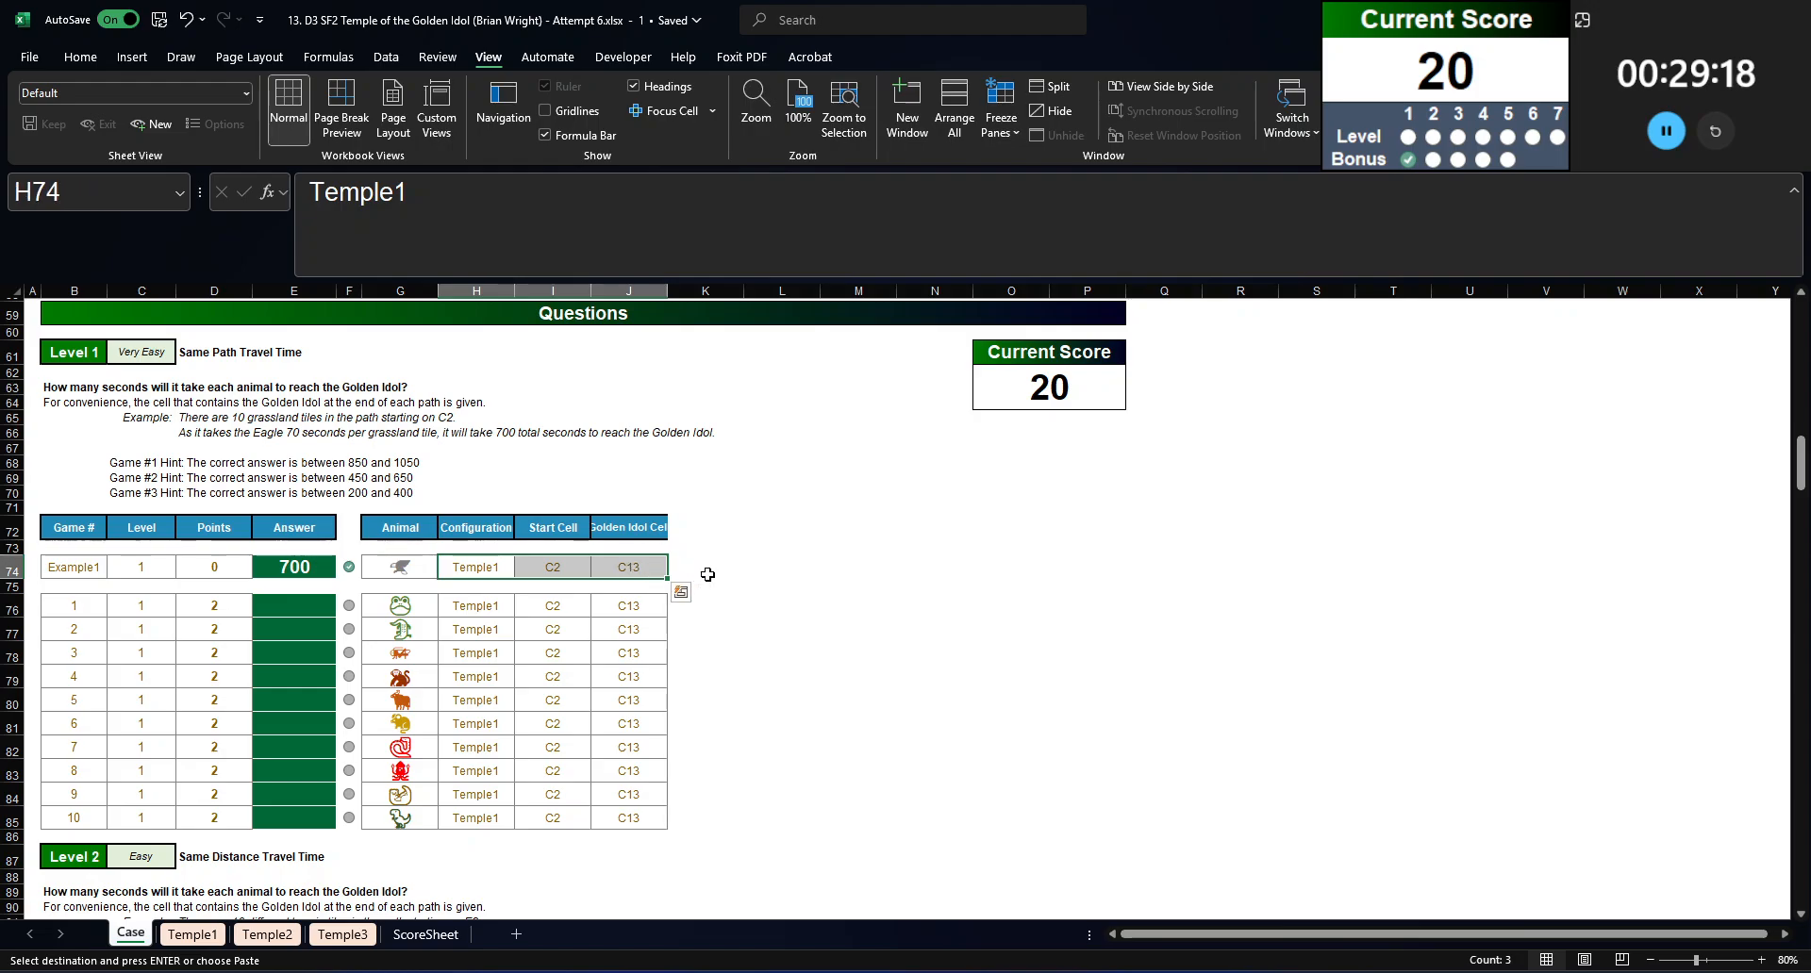
left_click(705, 571)
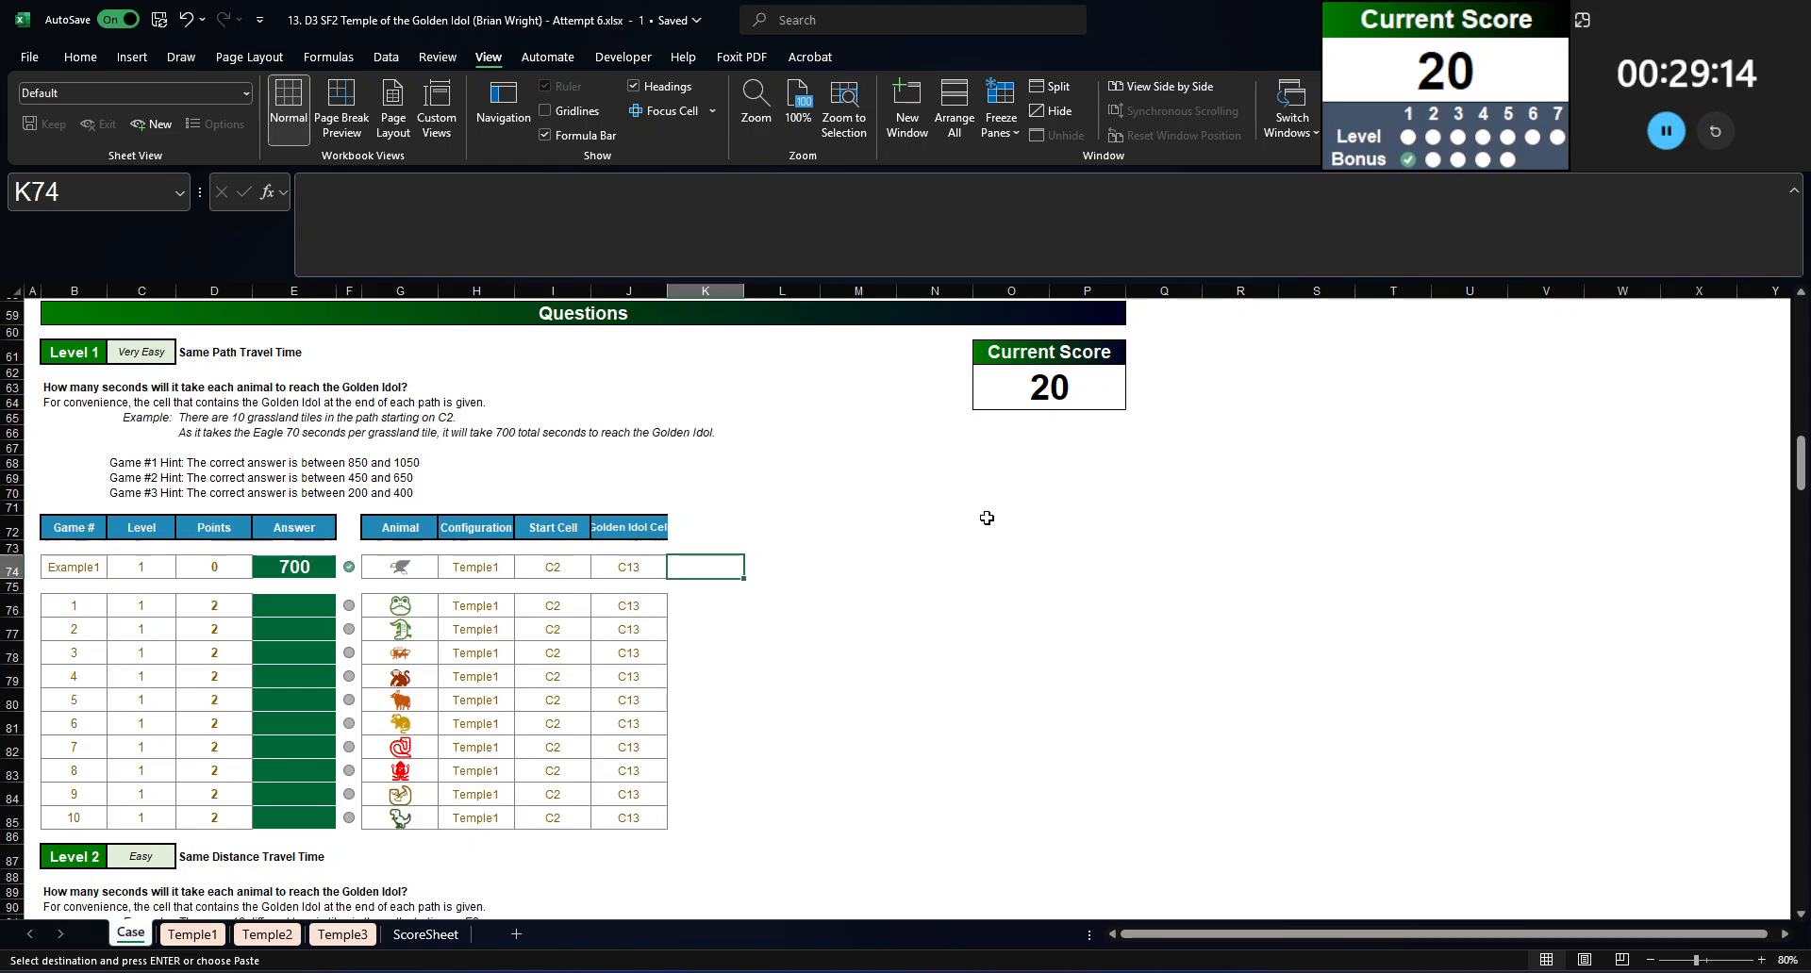
key("ctrl+Page_Down")
scroll(401, 796, "up", 4)
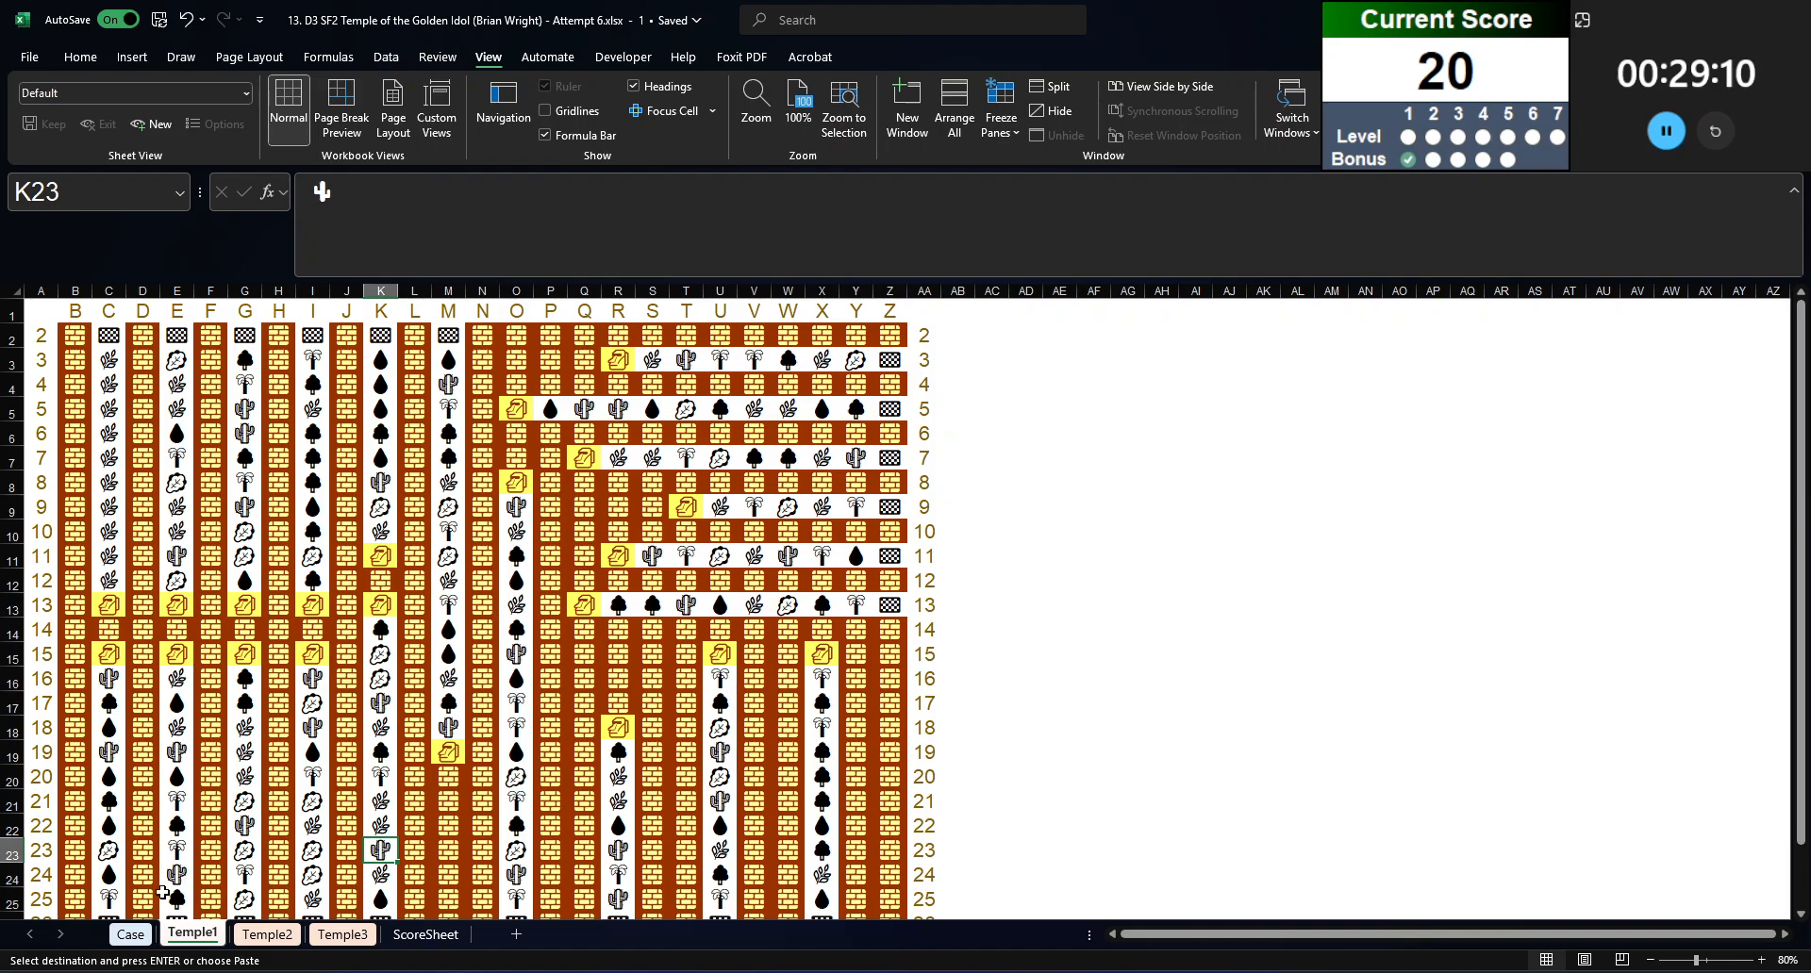
Step: Pull the Level 1 example's path tiles from its temple sheet by entering =INDIRECT(H74&"!"&I74&":"&J74) in K74 on the Case sheet
left_click(130, 935)
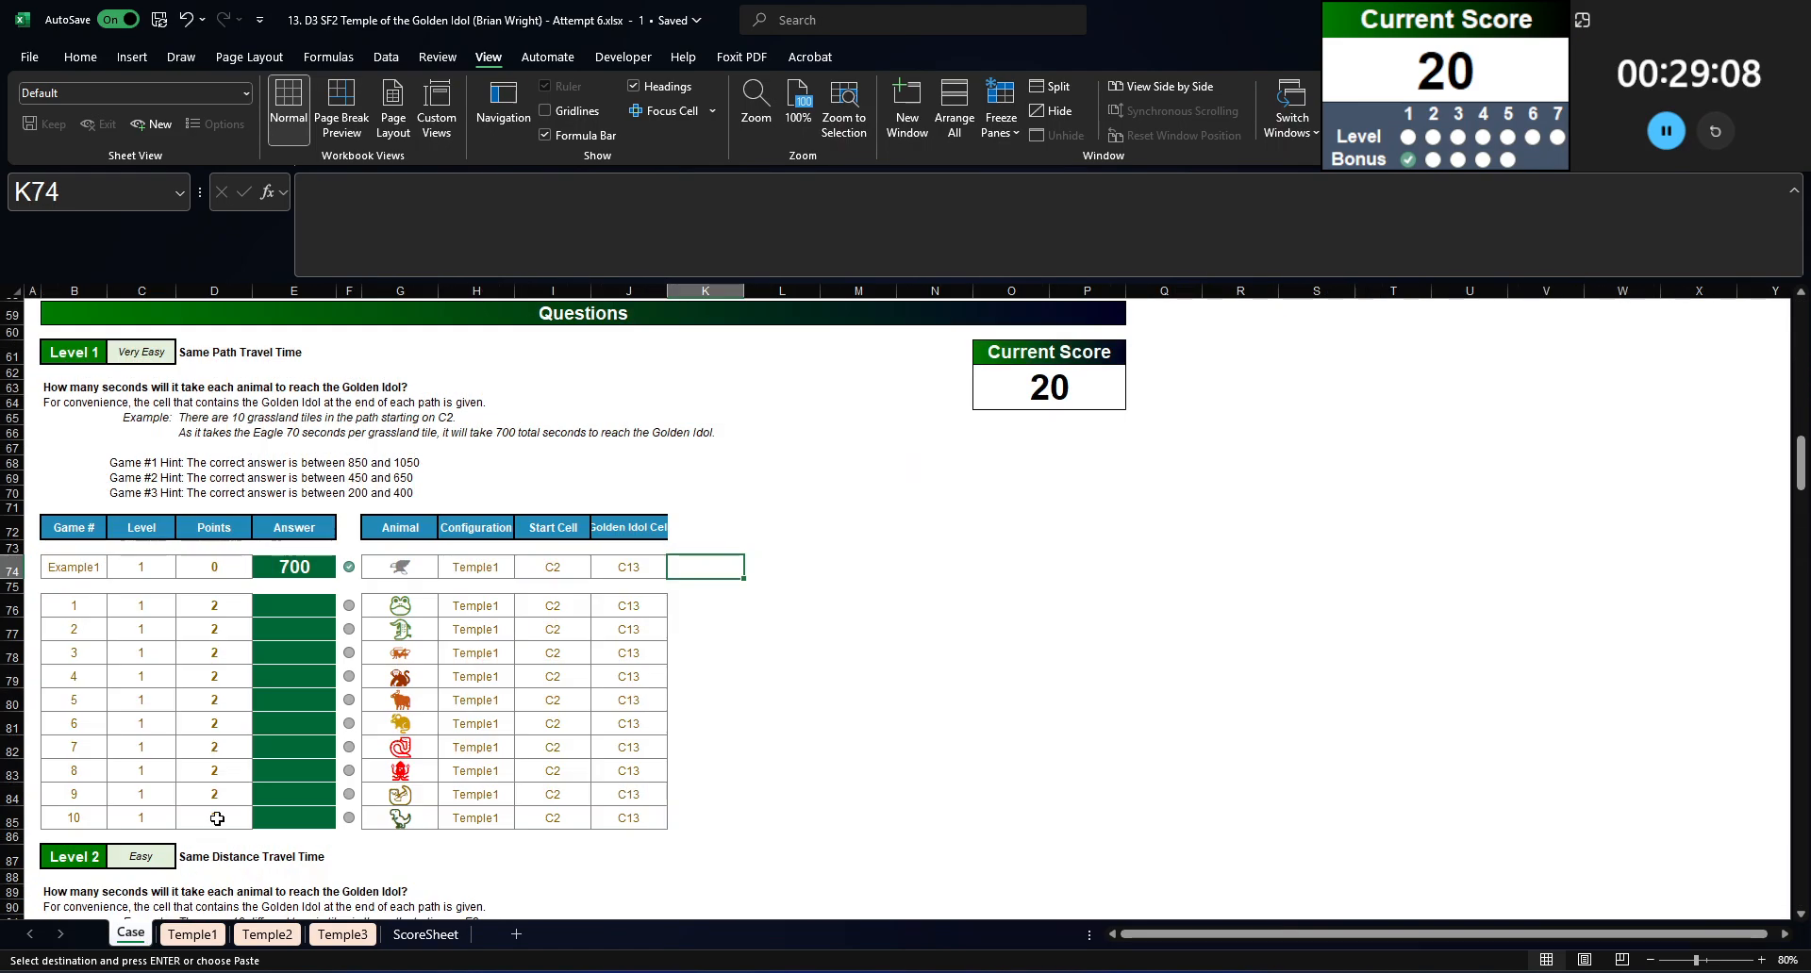
type("=indirect(")
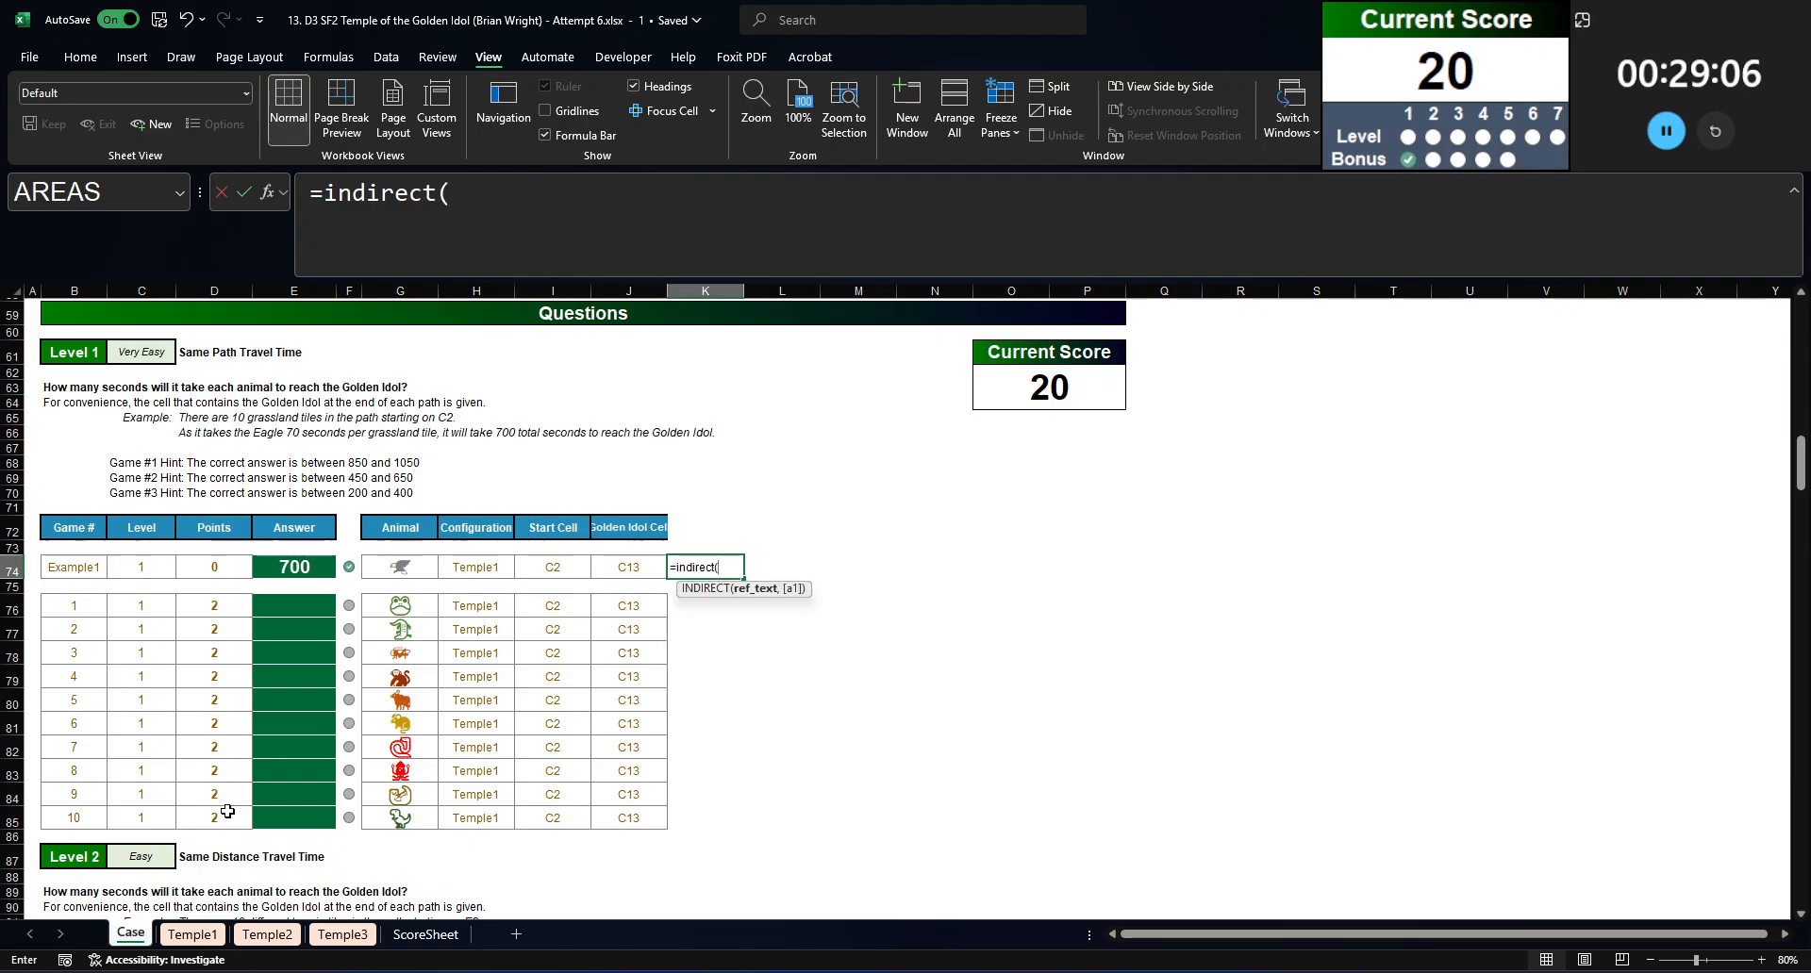
left_click(476, 562)
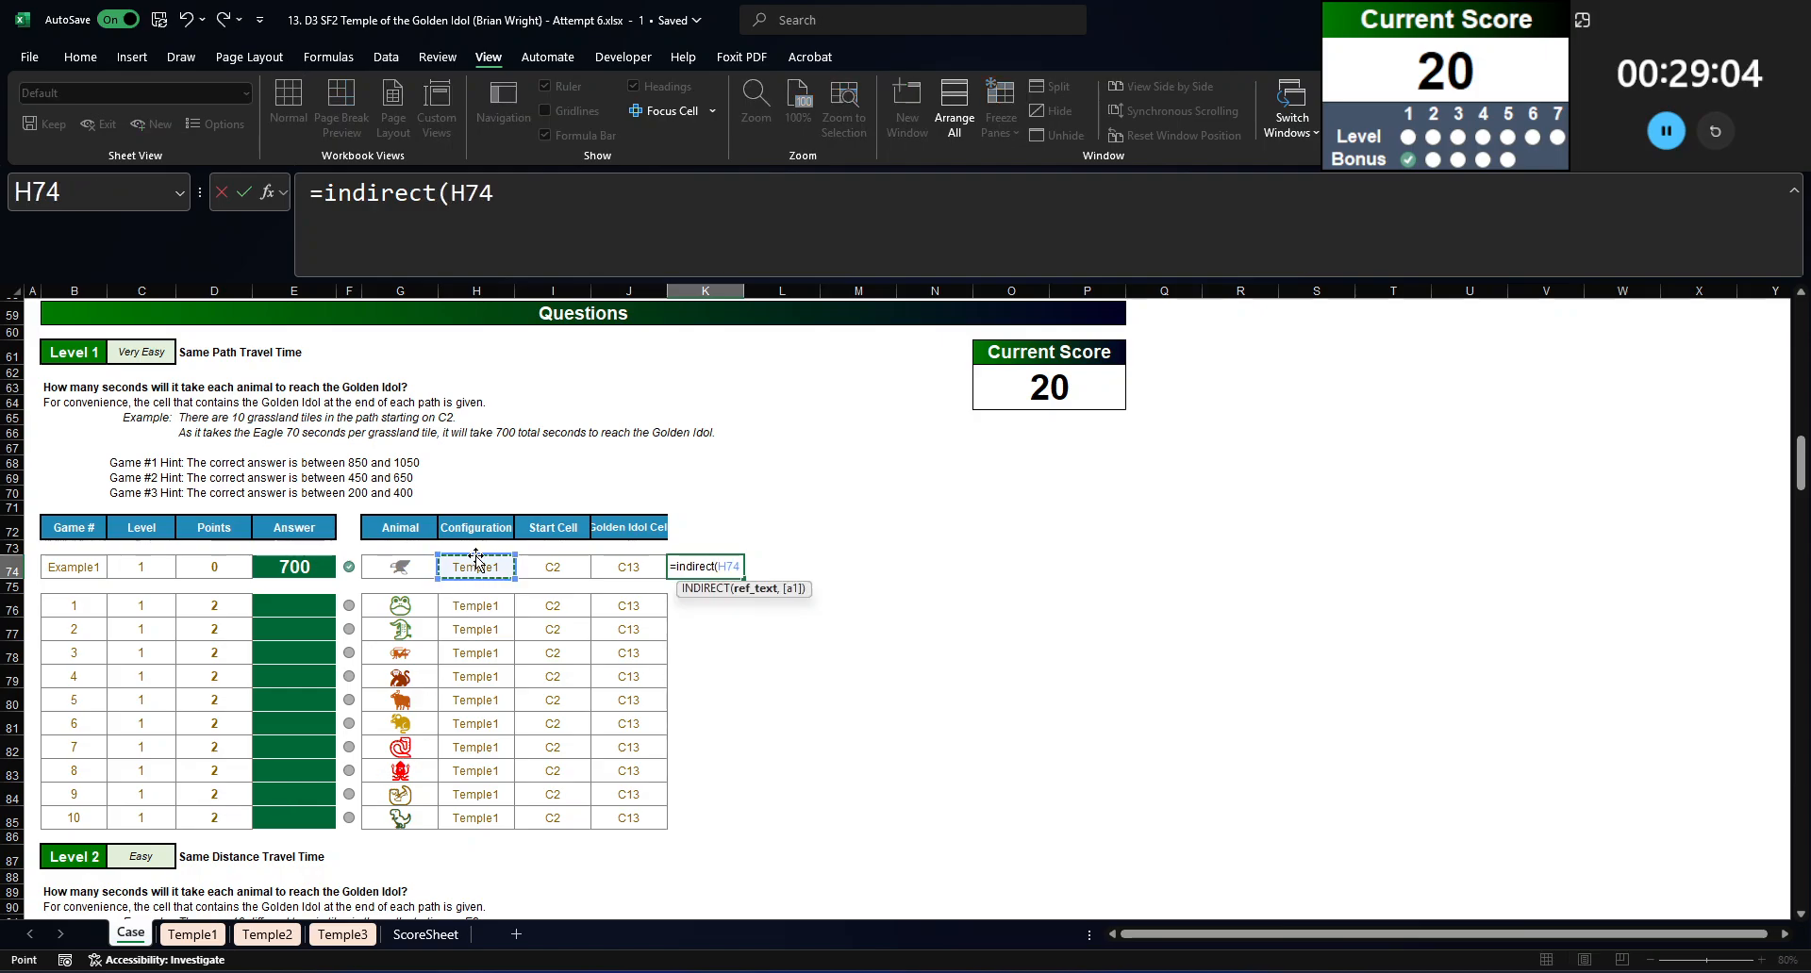
type("&\"!\"&")
scroll(490, 575, "up", 1)
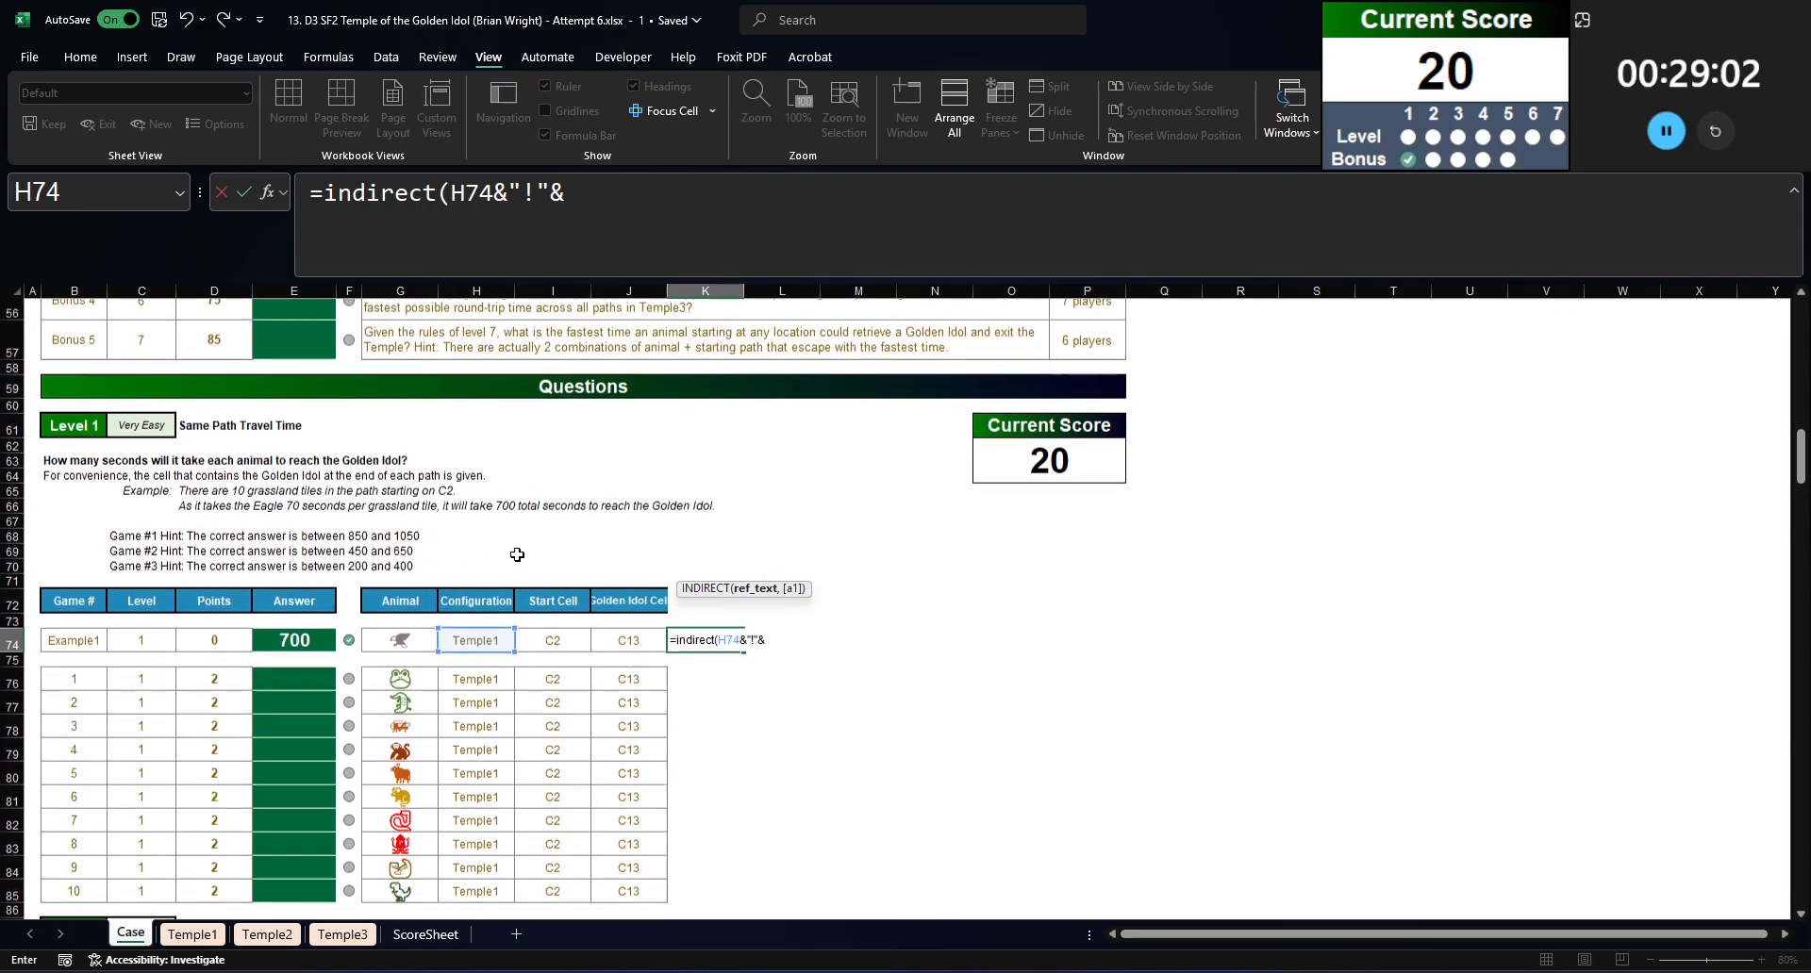
left_click(554, 643)
type("&\":\"&")
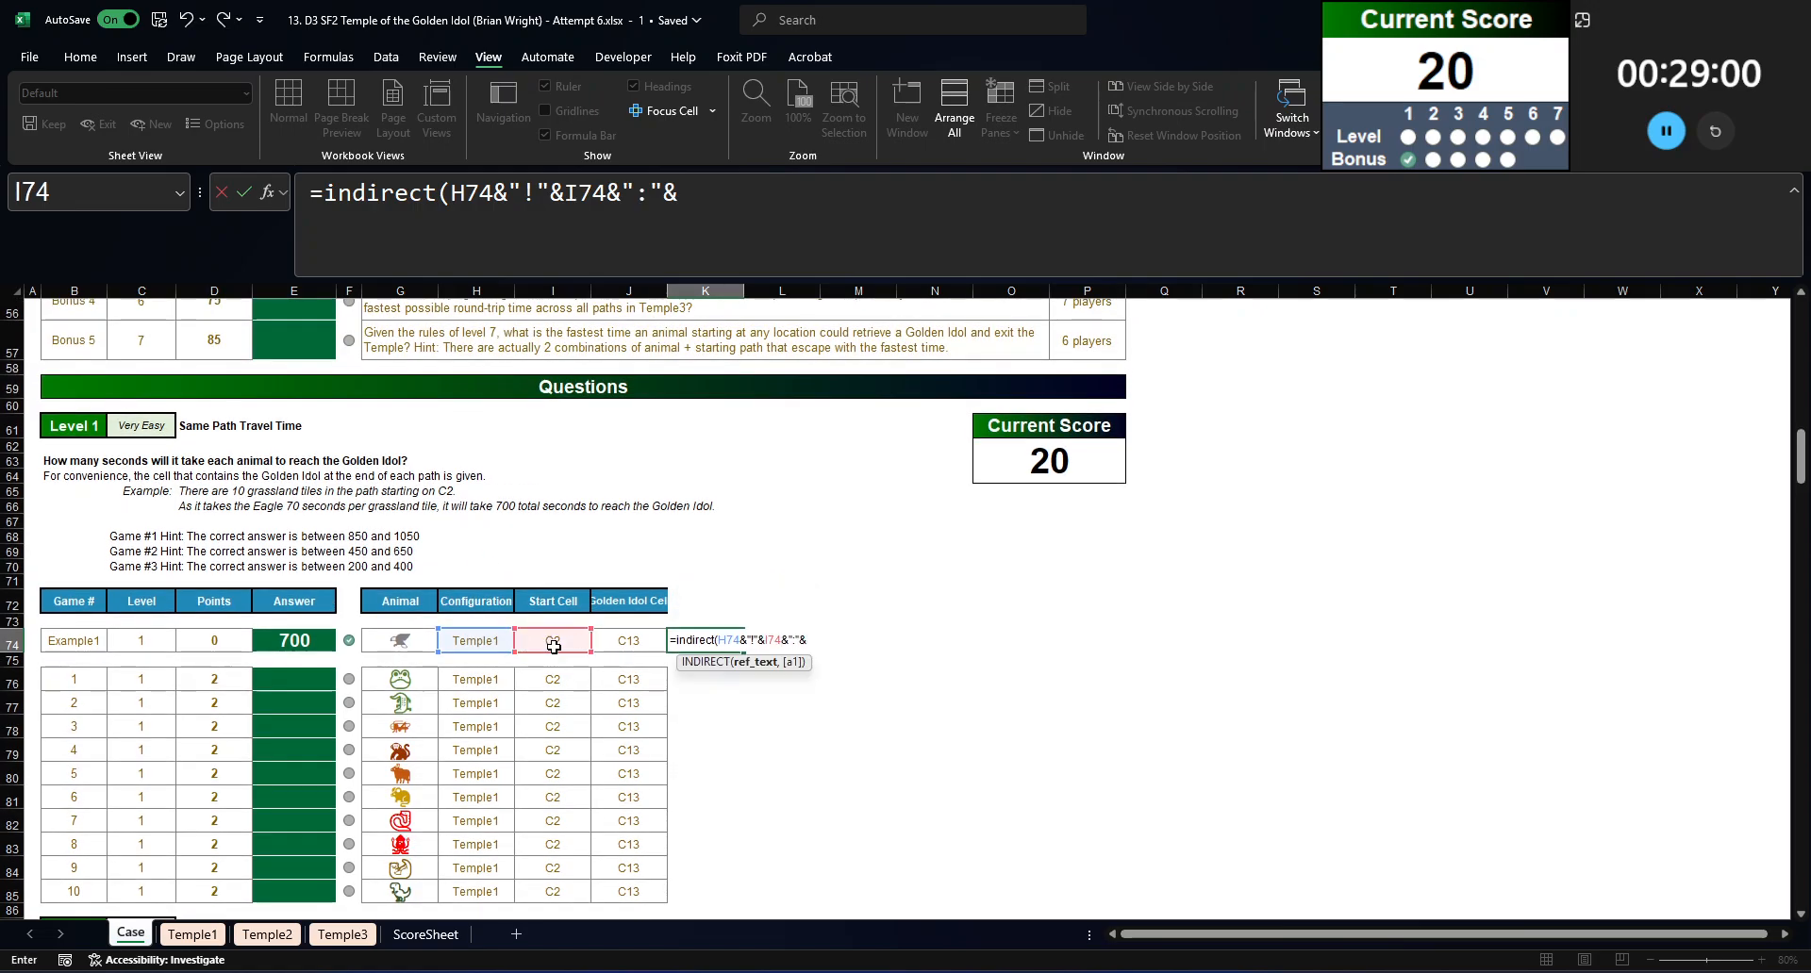
left_click(625, 643)
type(")")
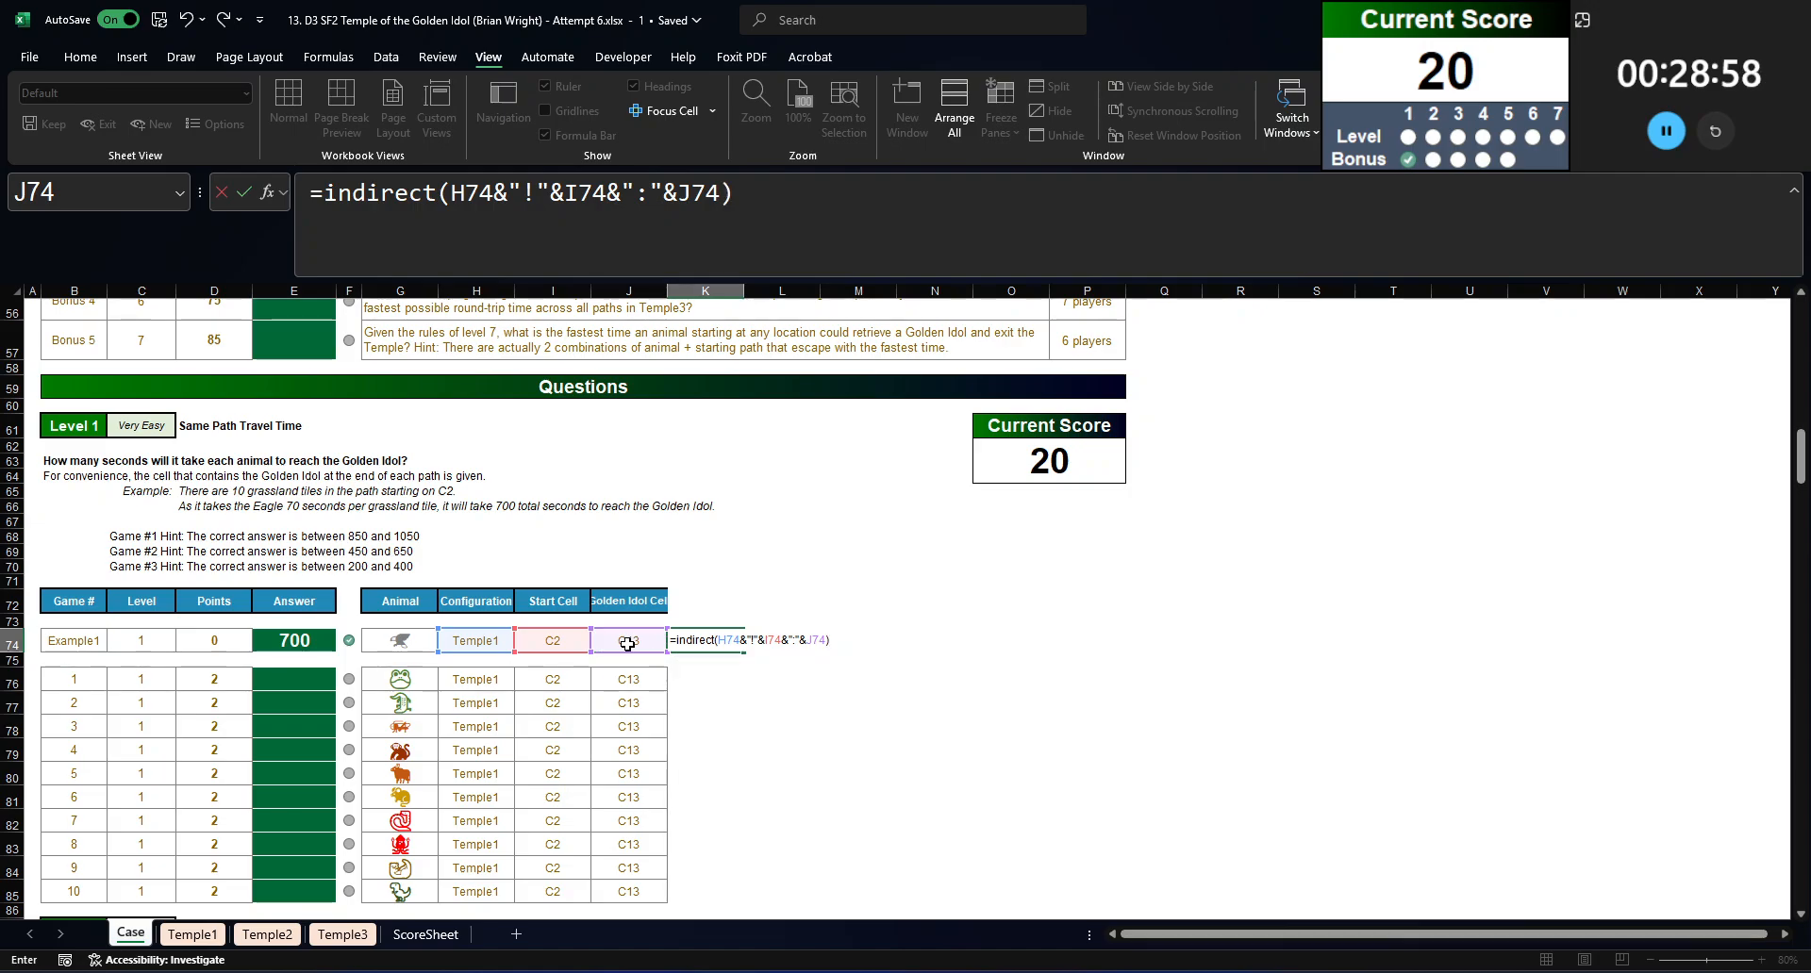
key("Return")
key("Up")
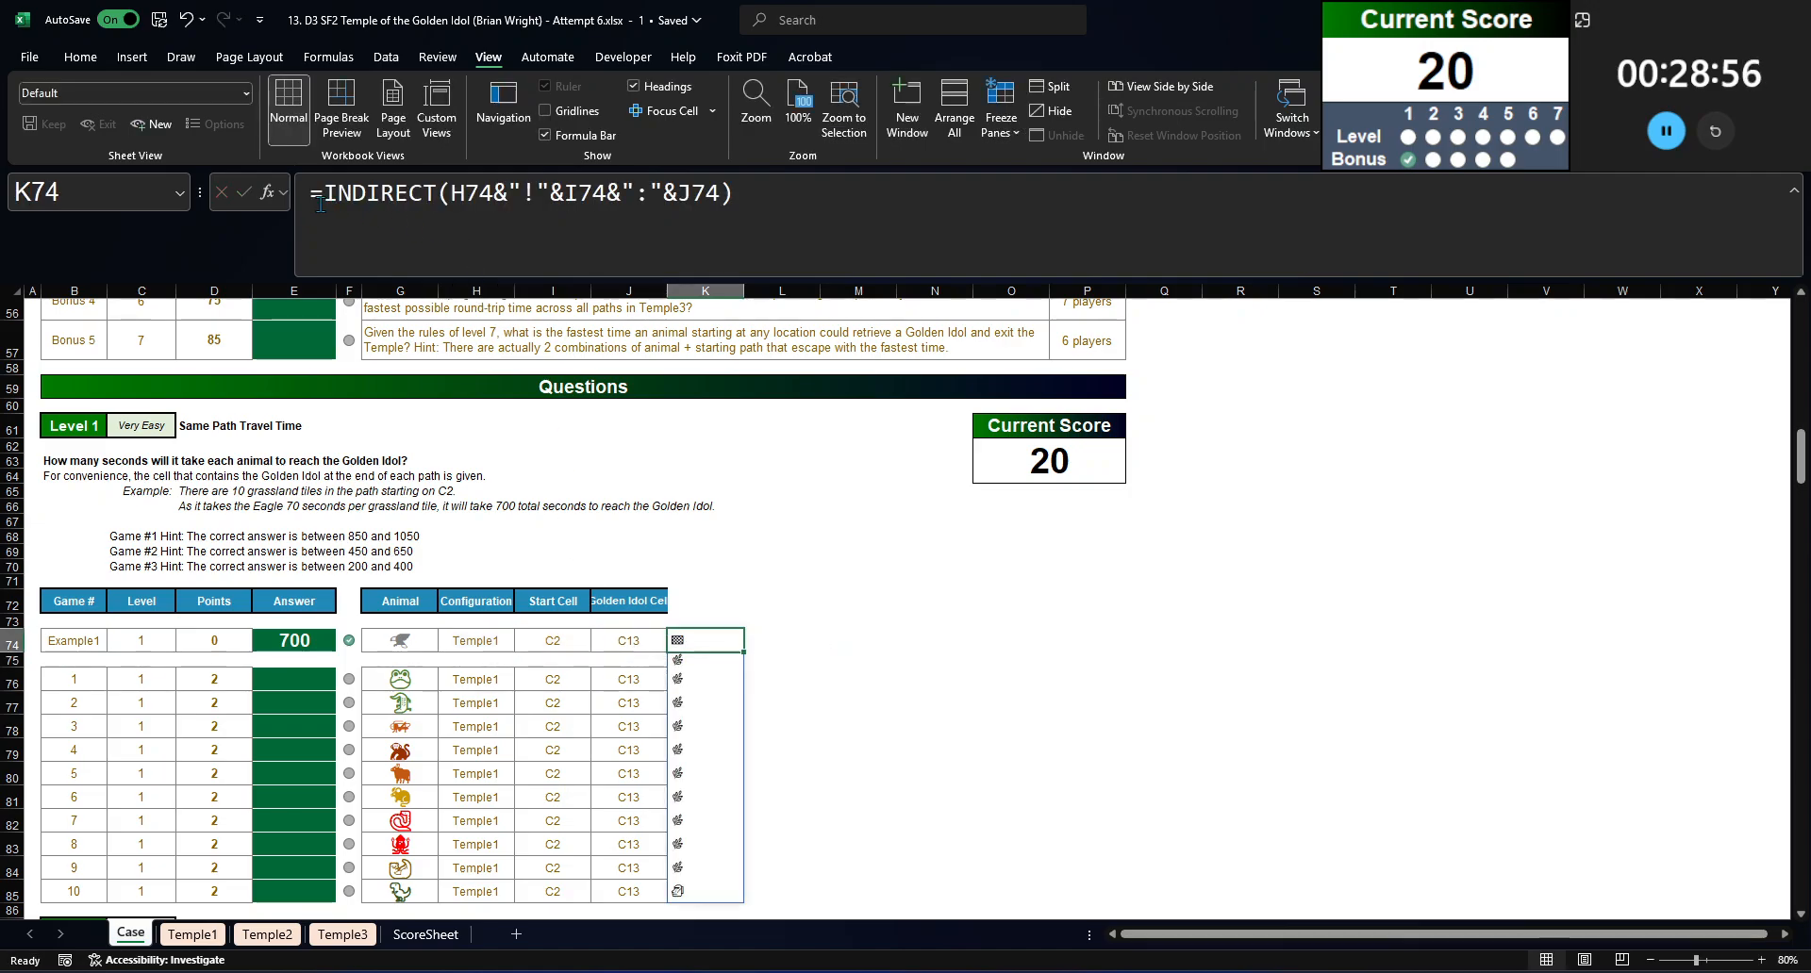
Step: Cut the INDIRECT expression from K74 and start an INDEX formula on TravelTime with the row found by XMATCH(G74,Animals,0)
left_click_drag(321, 205, 1113, 185)
key("BackSpace")
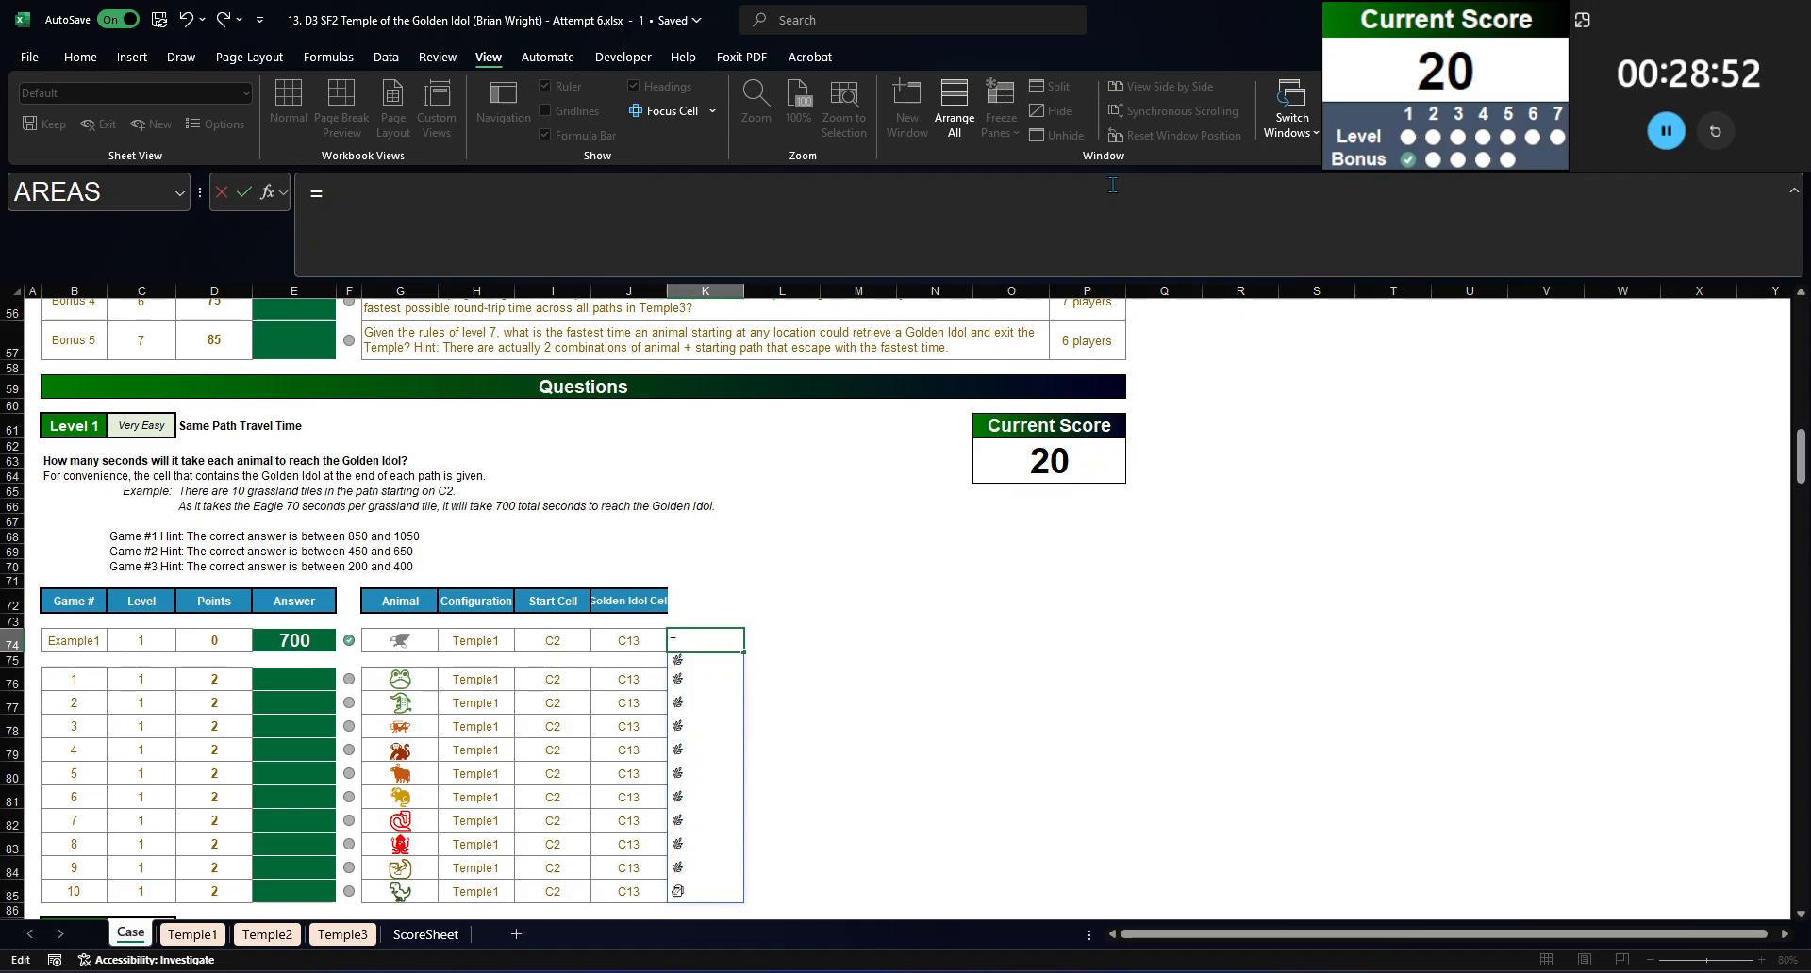
type("index(travel")
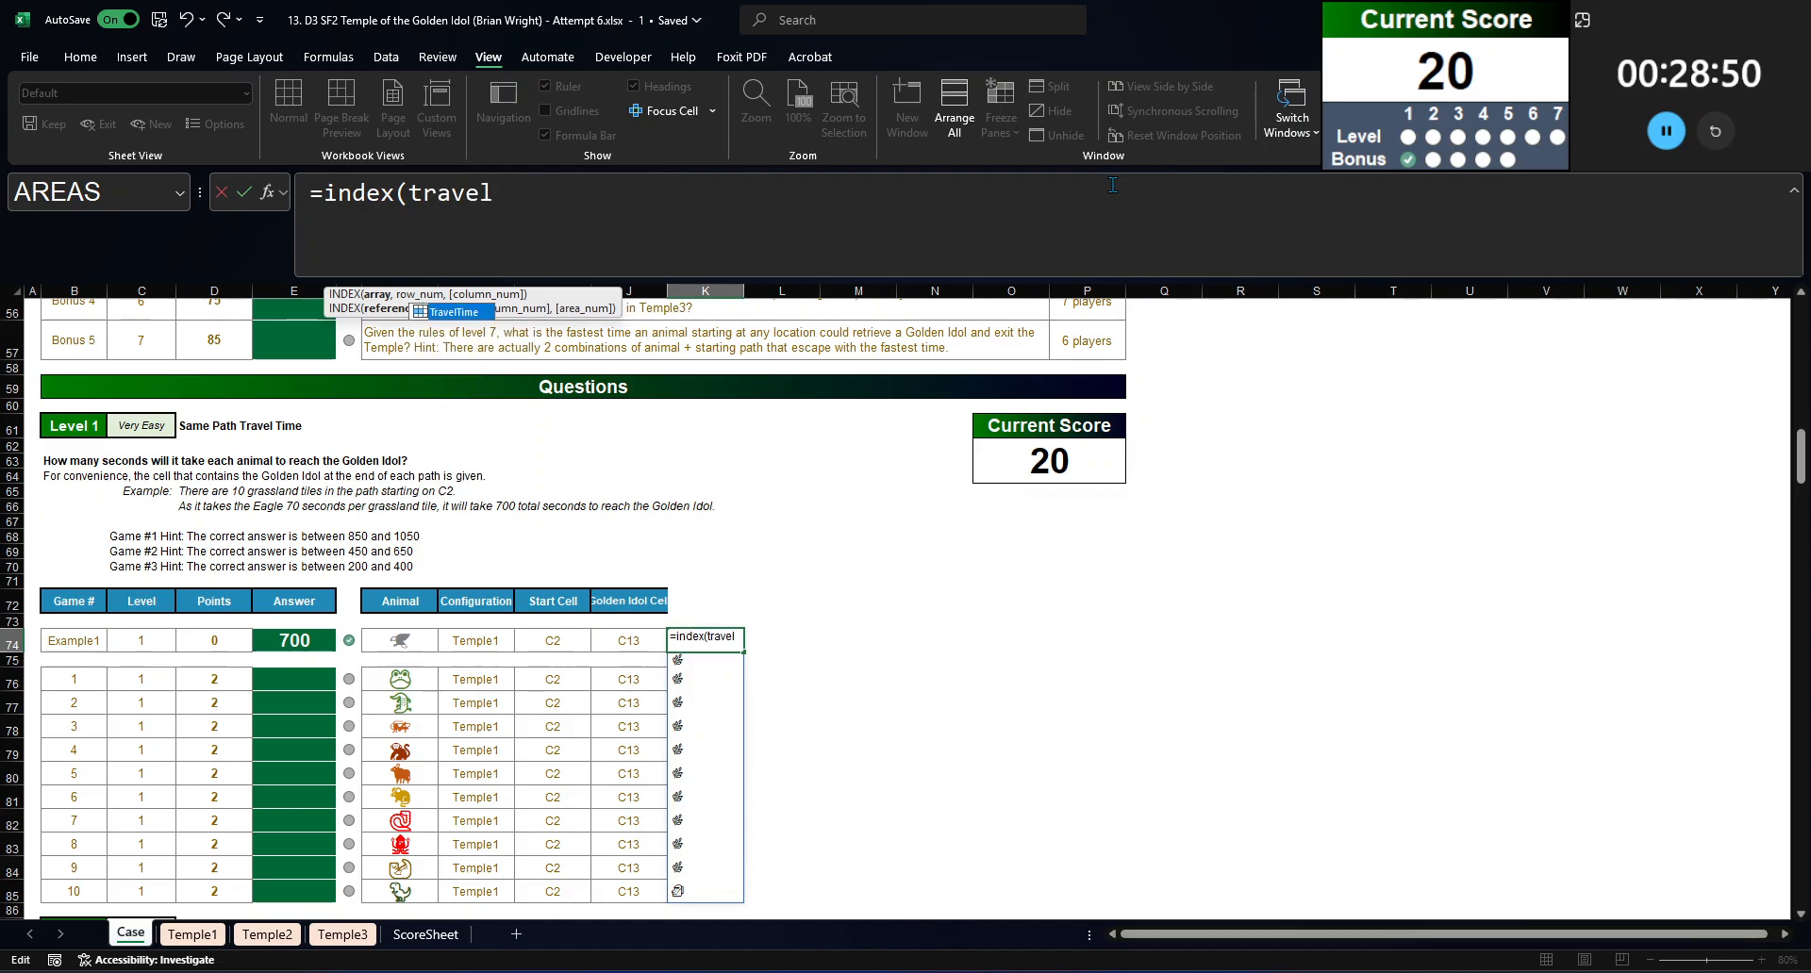
key("Tab")
type(",")
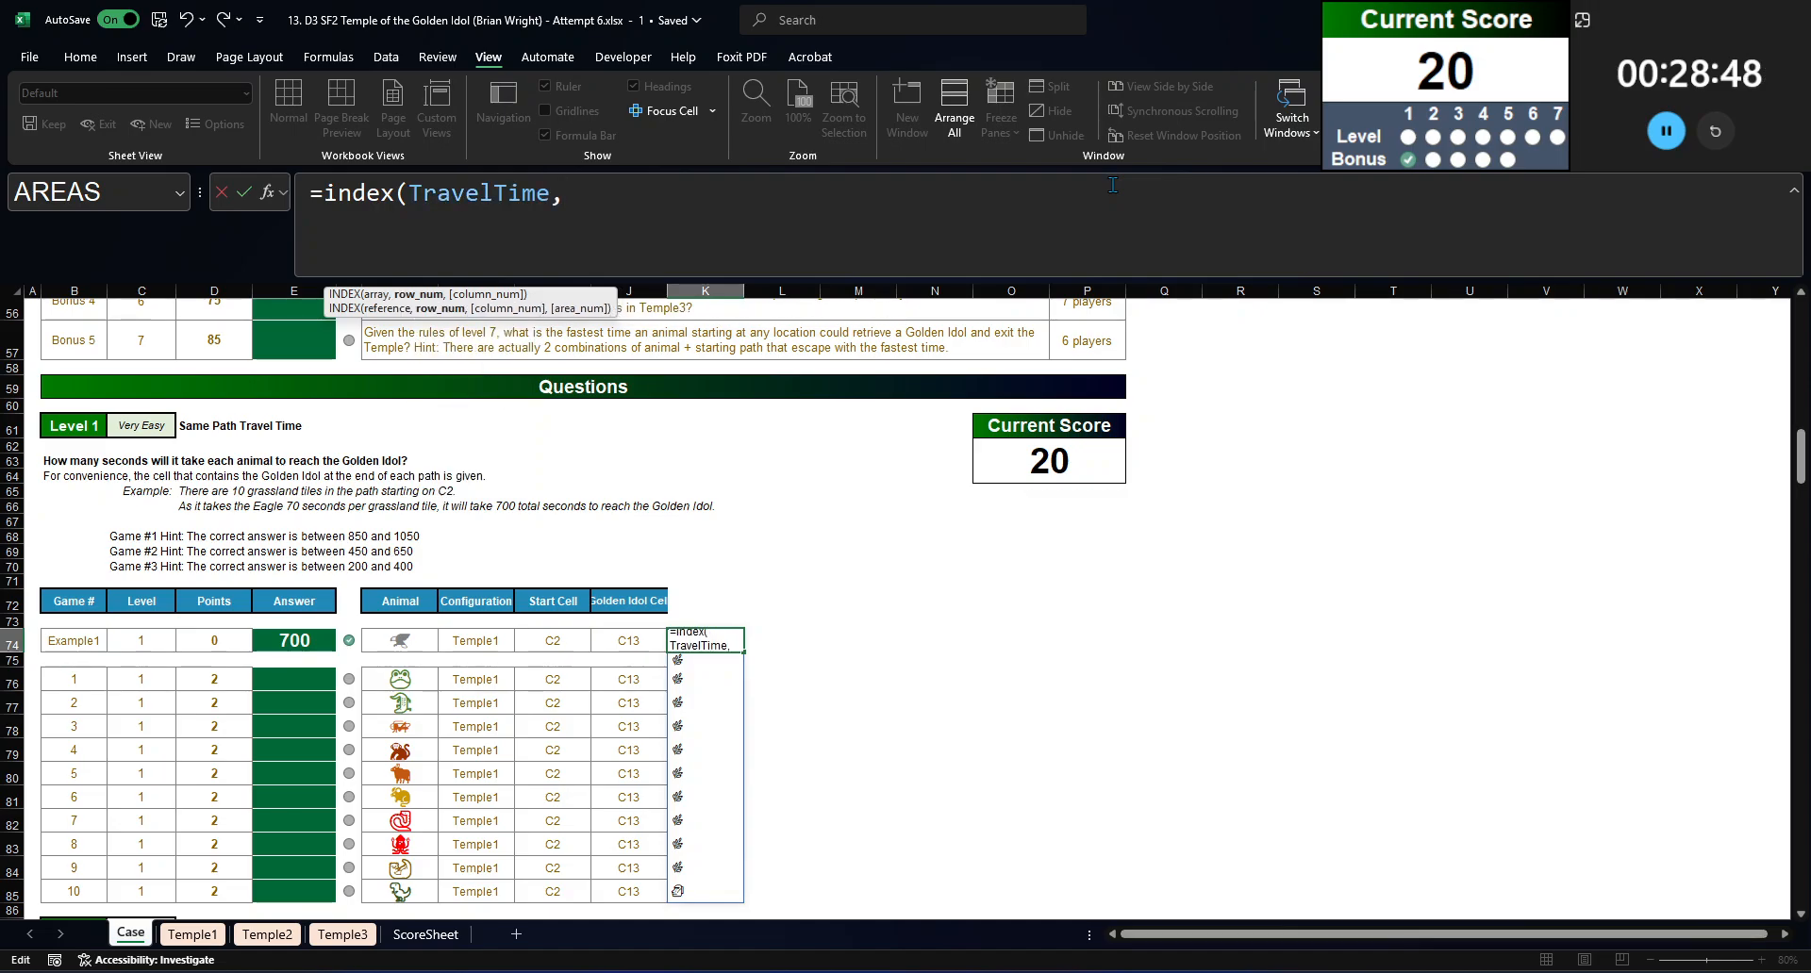
type("xmatcH(")
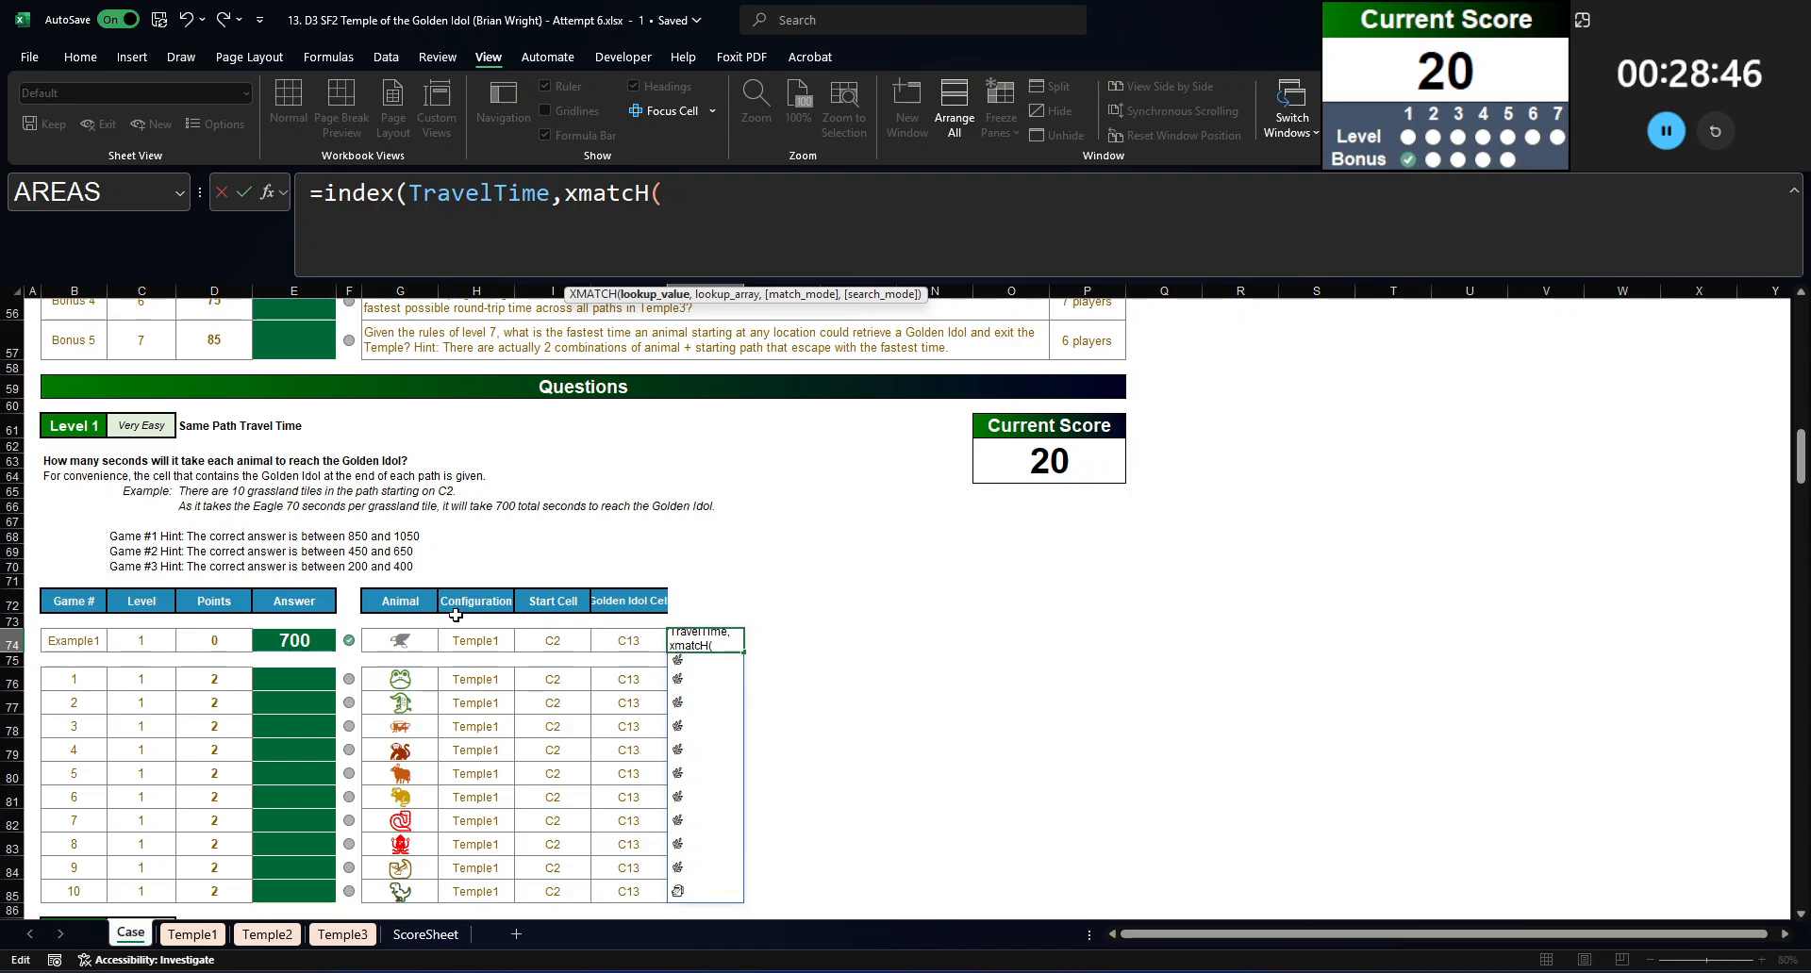
left_click(405, 643)
type(",animal")
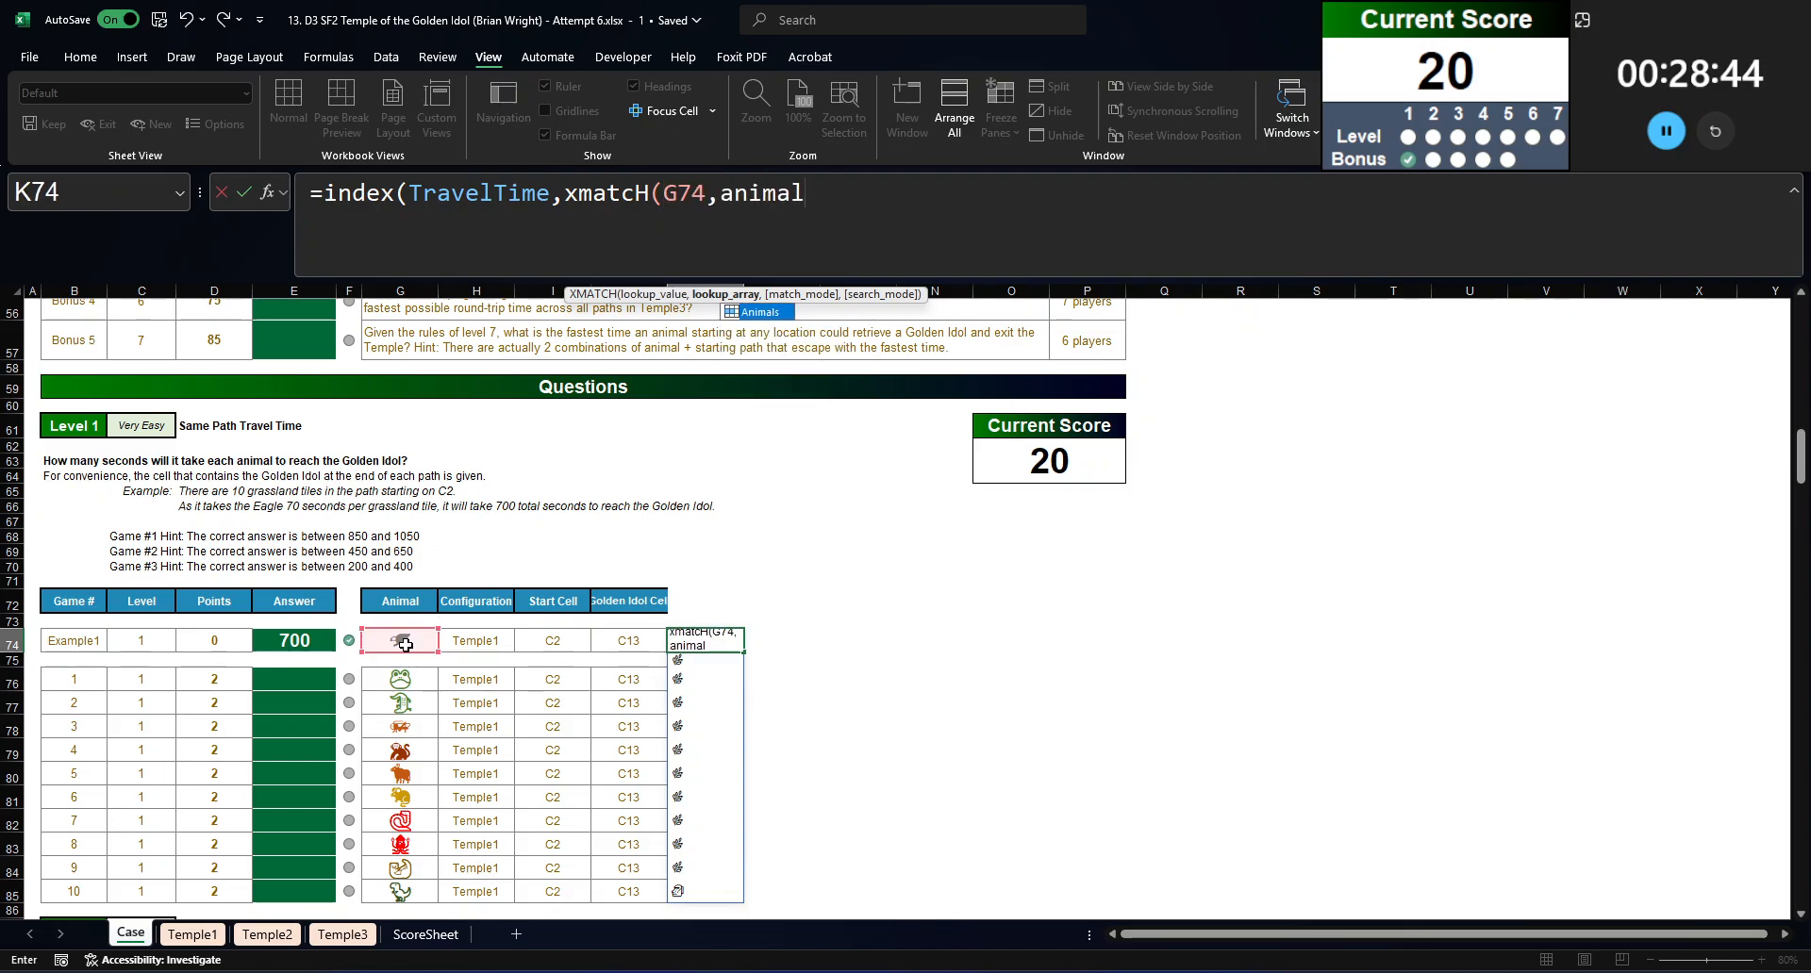
type("s")
key("Tab")
type(",0)")
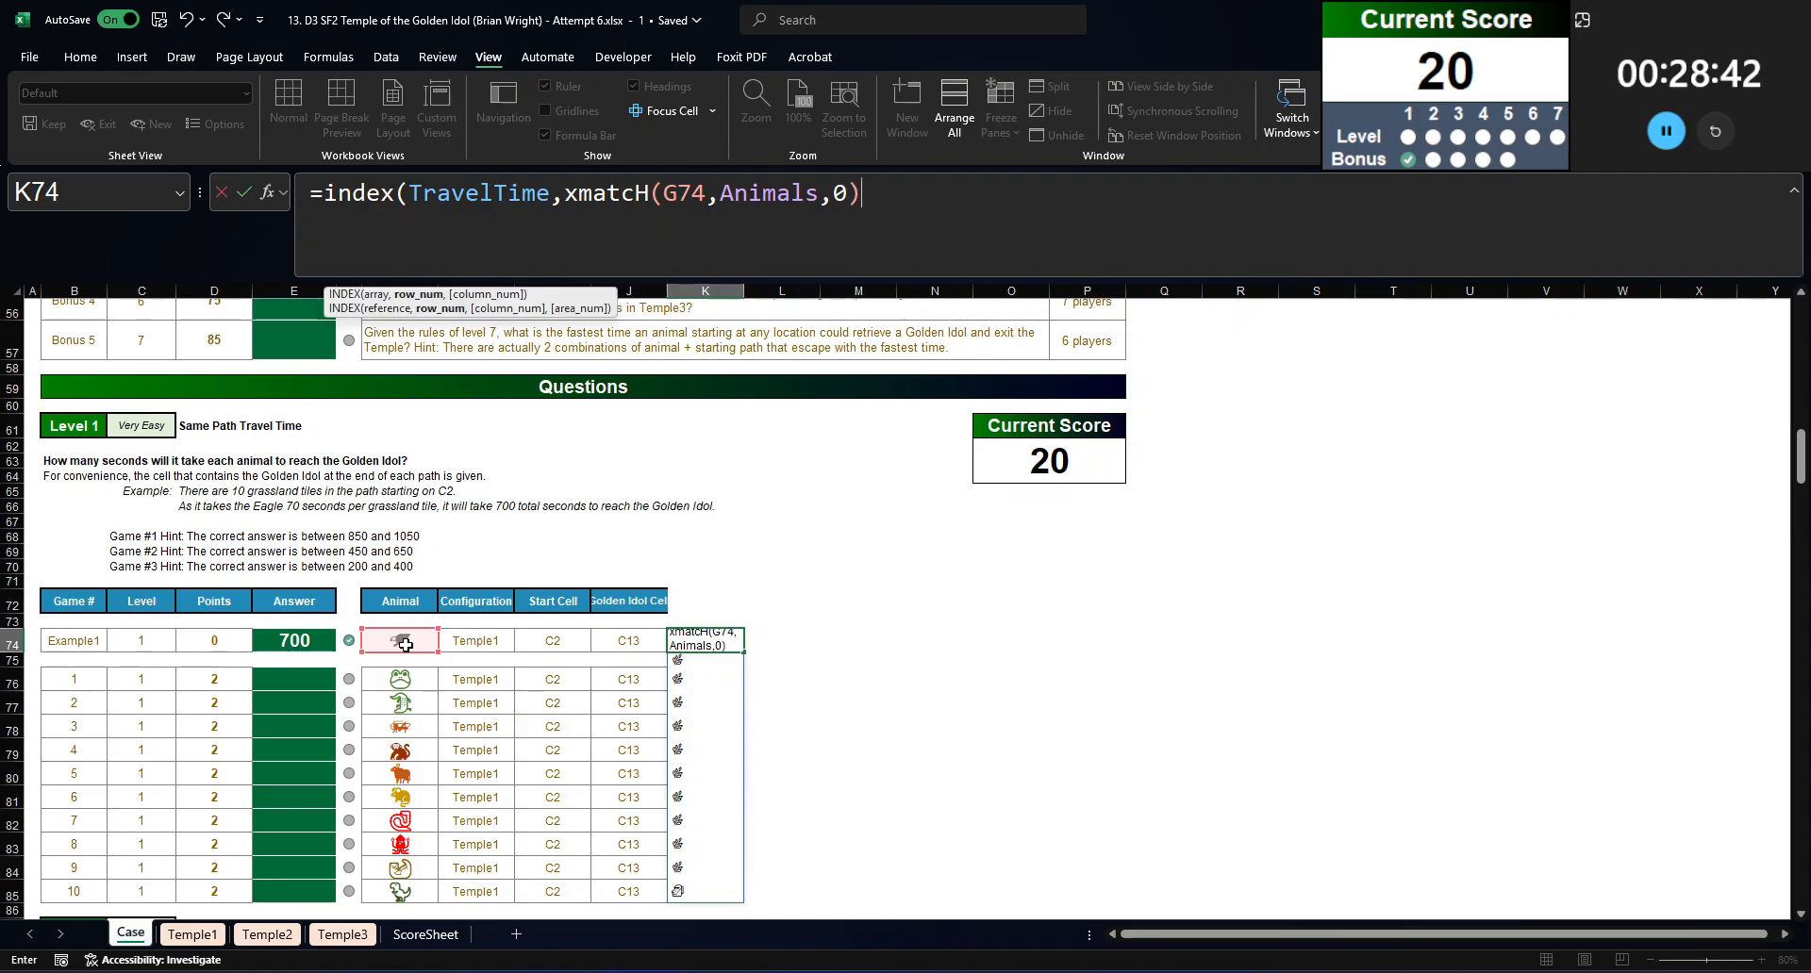
type(",")
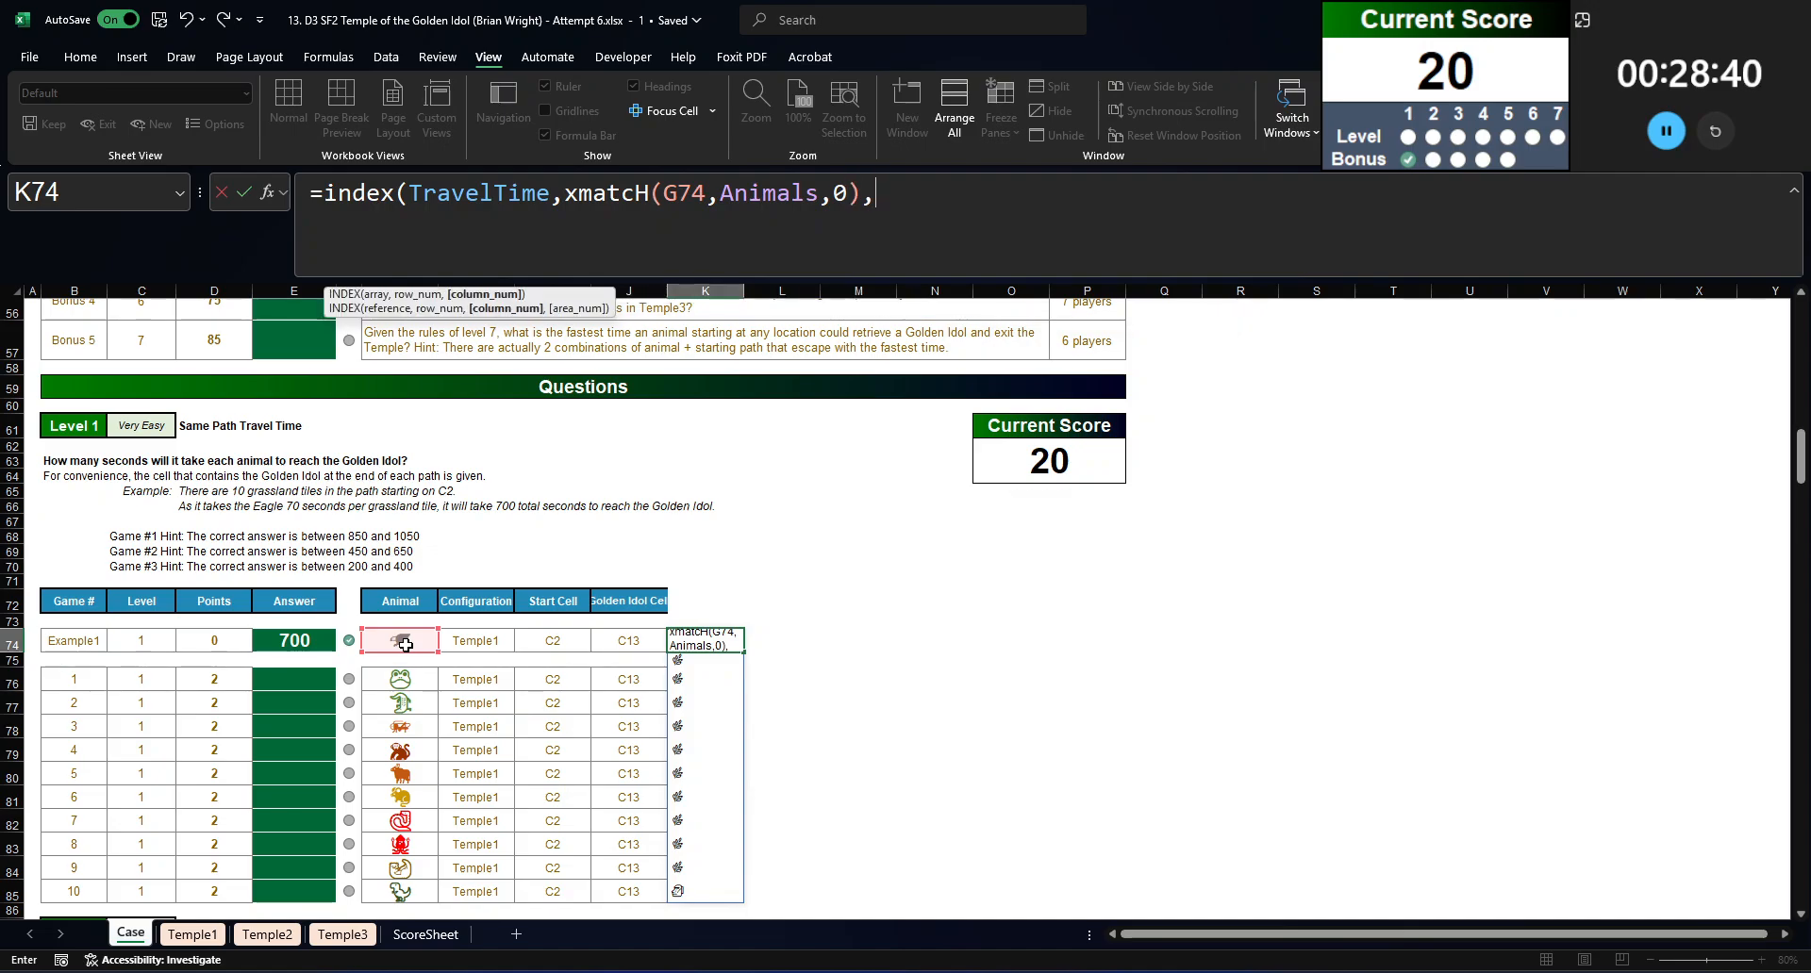
type("xmatcvh")
Step: Complete K74's INDEX formula with the column argument XMATCH(INDIRECT(H74&"!"&I74&":"&J74),Terrain,0)
key("BackSpace")
key("BackSpace")
type("h(")
key("ctrl+v")
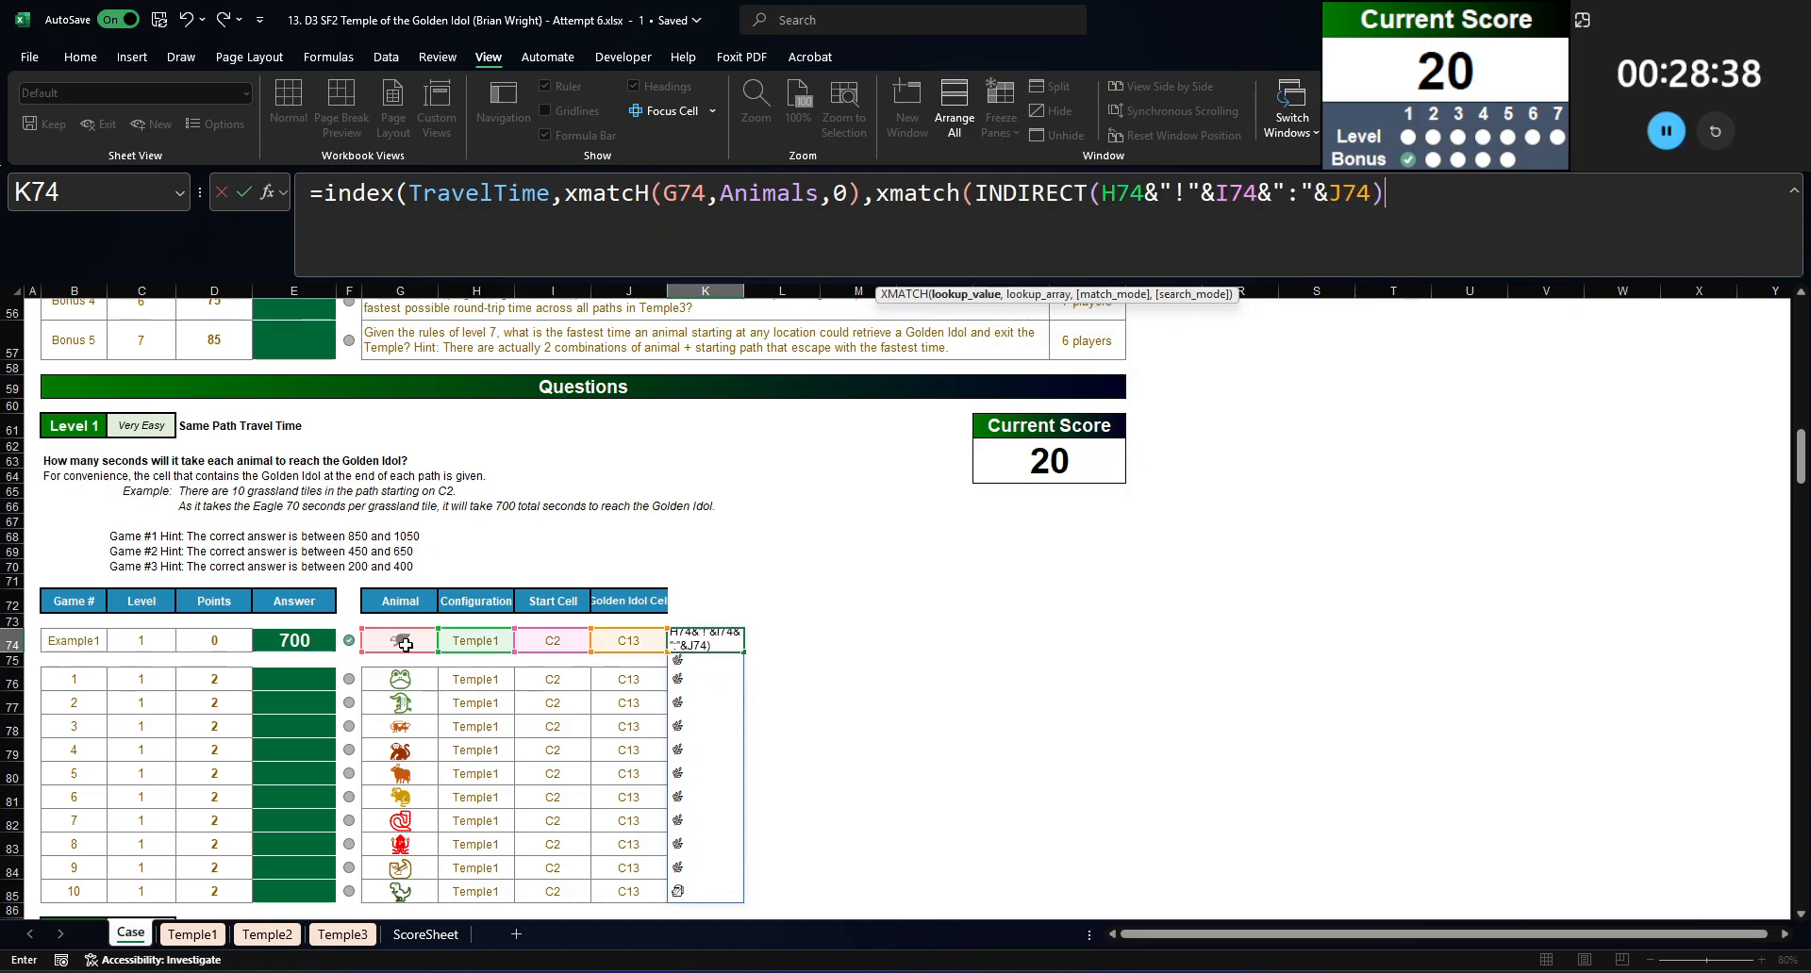
type(",terrain,0))")
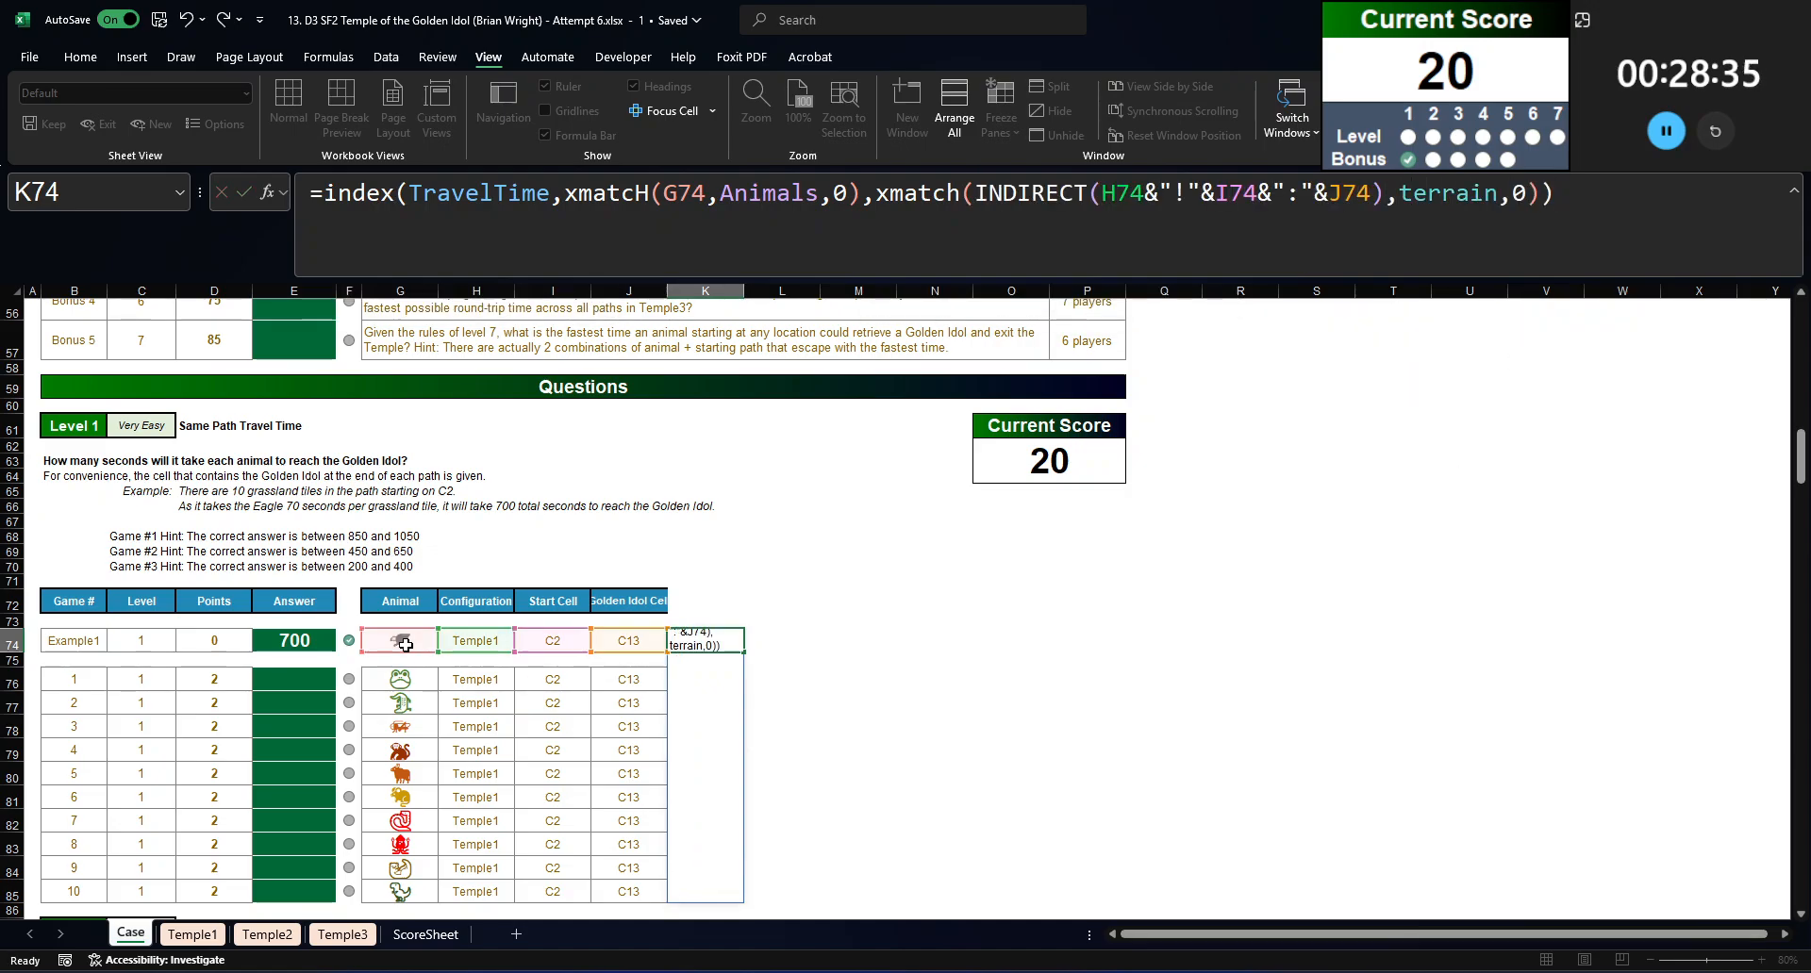
key("ctrl+Return")
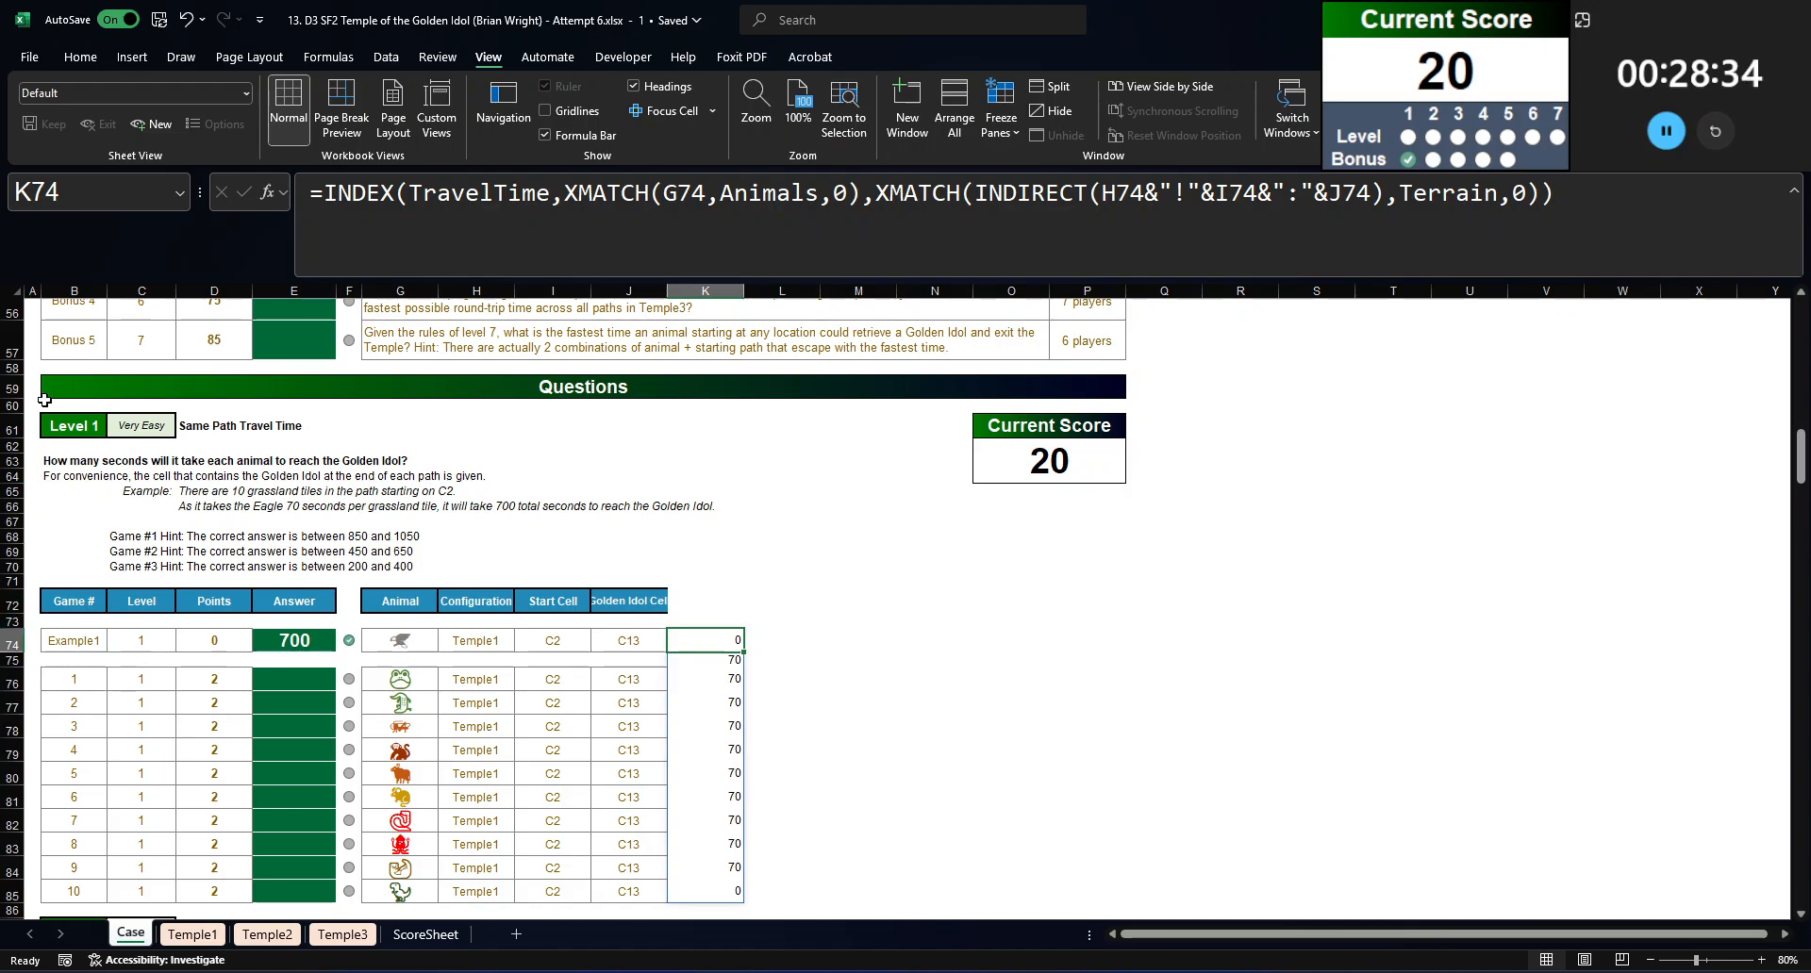
Step: Wrap the INDEX formula in K74 in SUM to total the path's travel time
left_click(327, 195)
type("sum(")
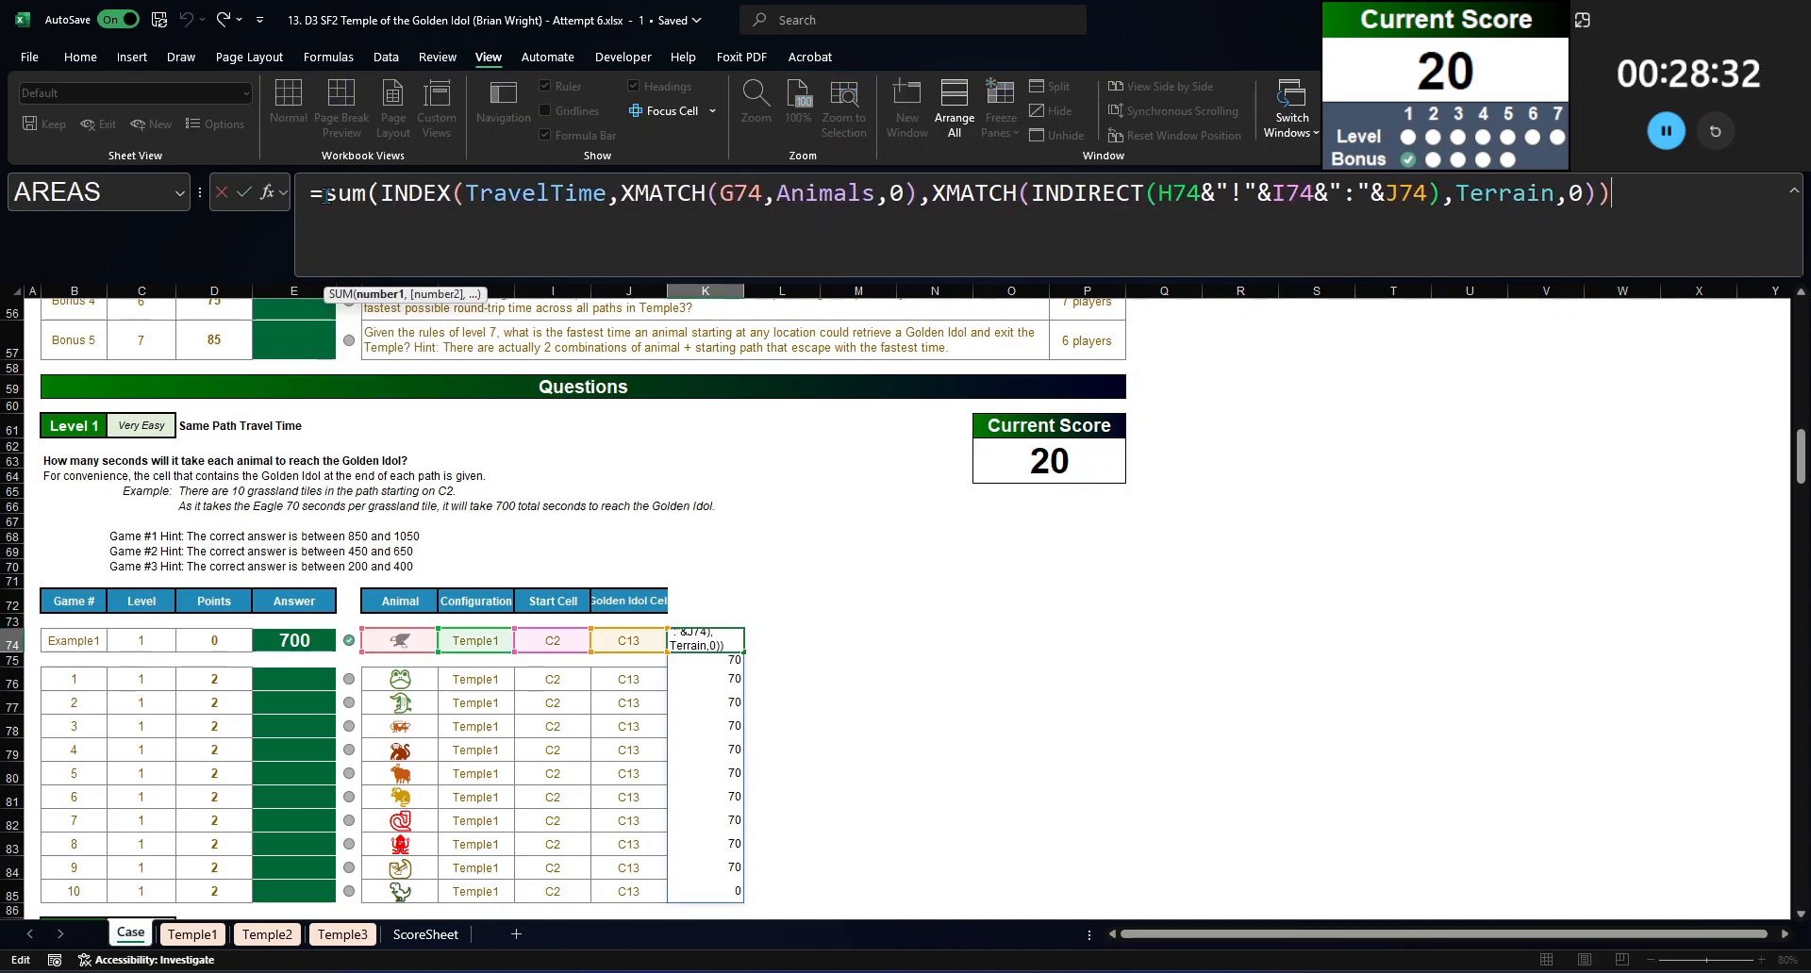
key("End")
type(")")
key("ctrl+Return")
Step: Move the SUM formula from K74 into the Level 1 example's answer cell E74, replacing its fixed value
left_click_drag(1636, 195, 4, 130)
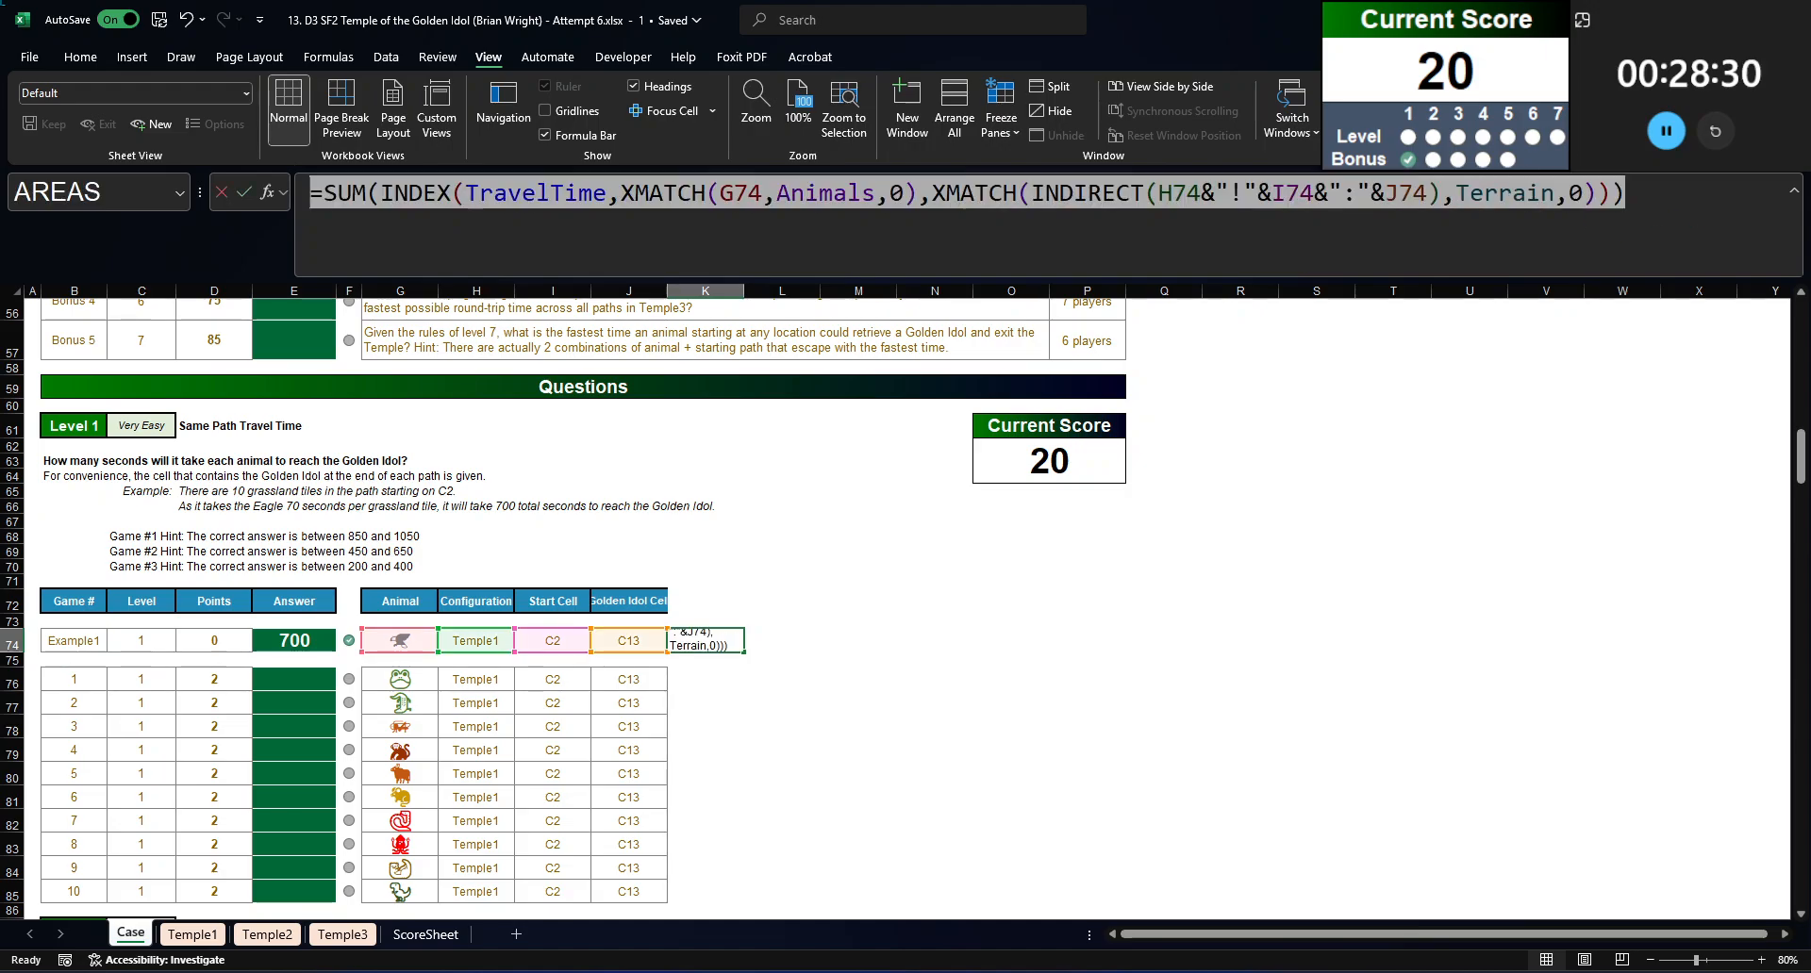
key("ctrl+x")
key("Return")
left_click(305, 626)
left_click(302, 641)
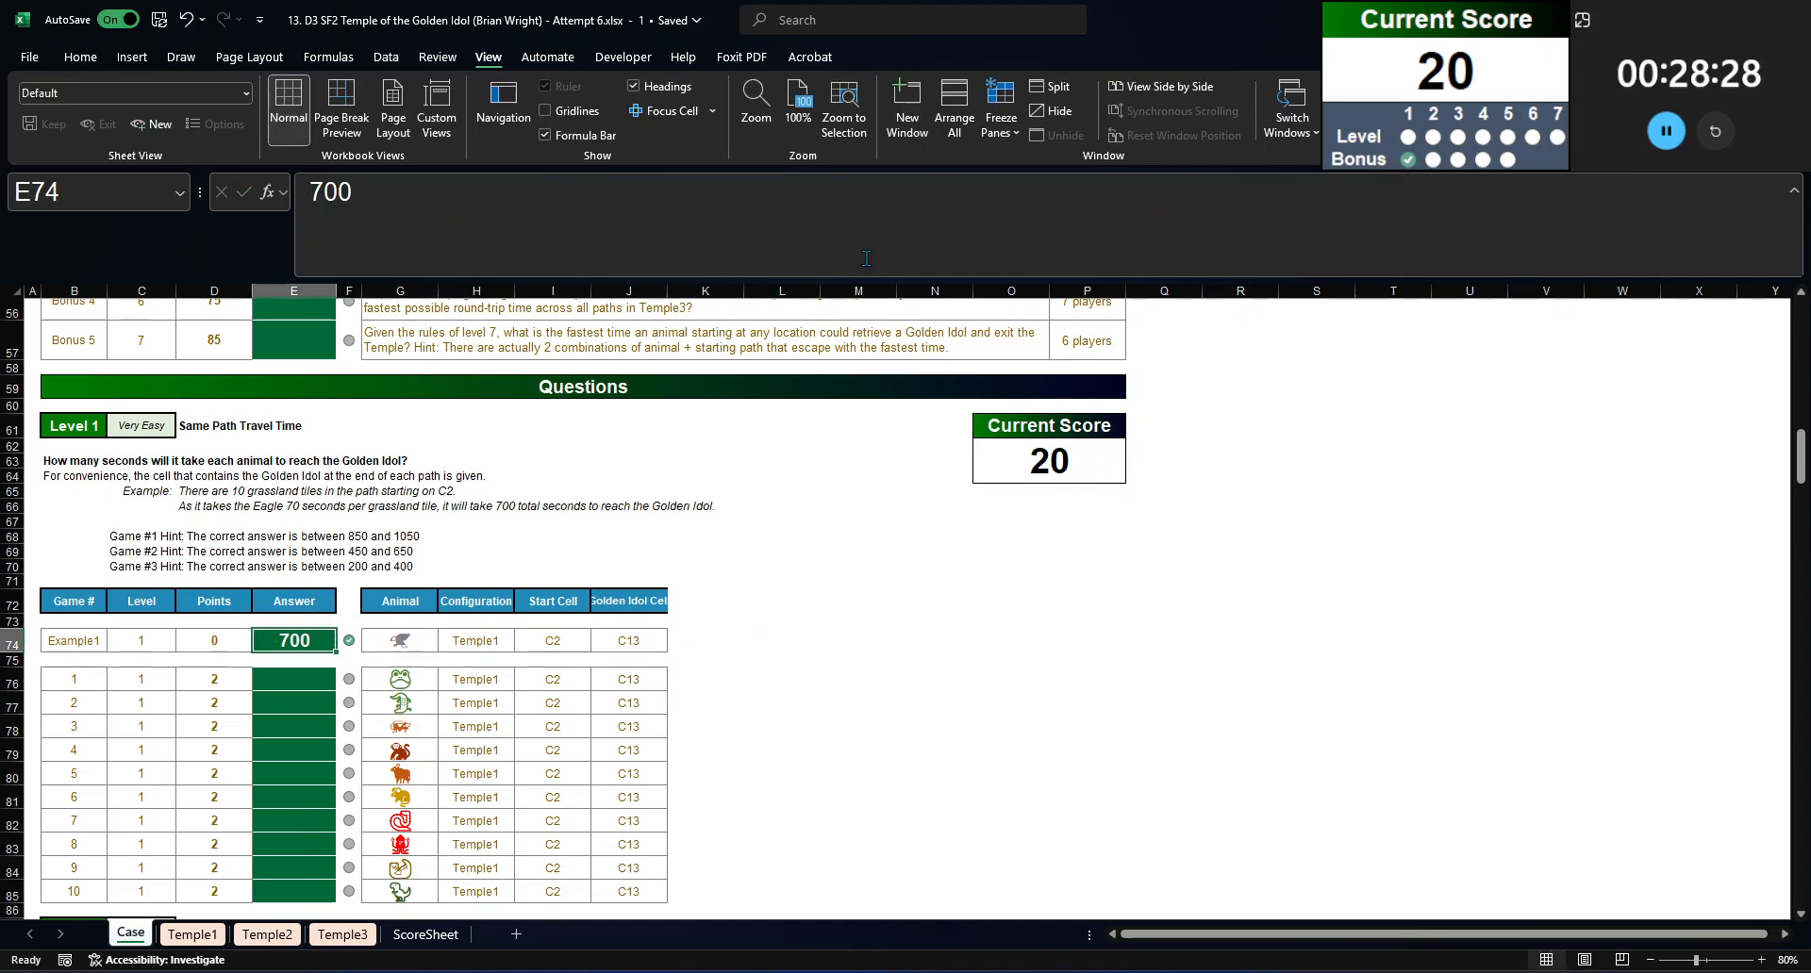
left_click_drag(363, 195, 4, 142)
key("ctrl+v")
key("ctrl+Return")
Step: Copy the travel-time formula from E74 into the Level 1 answers for games 1 to 10, E76:E85
key("ctrl+c")
key("Down")
key("Left")
key("ctrl+Down")
key("ctrl+Down")
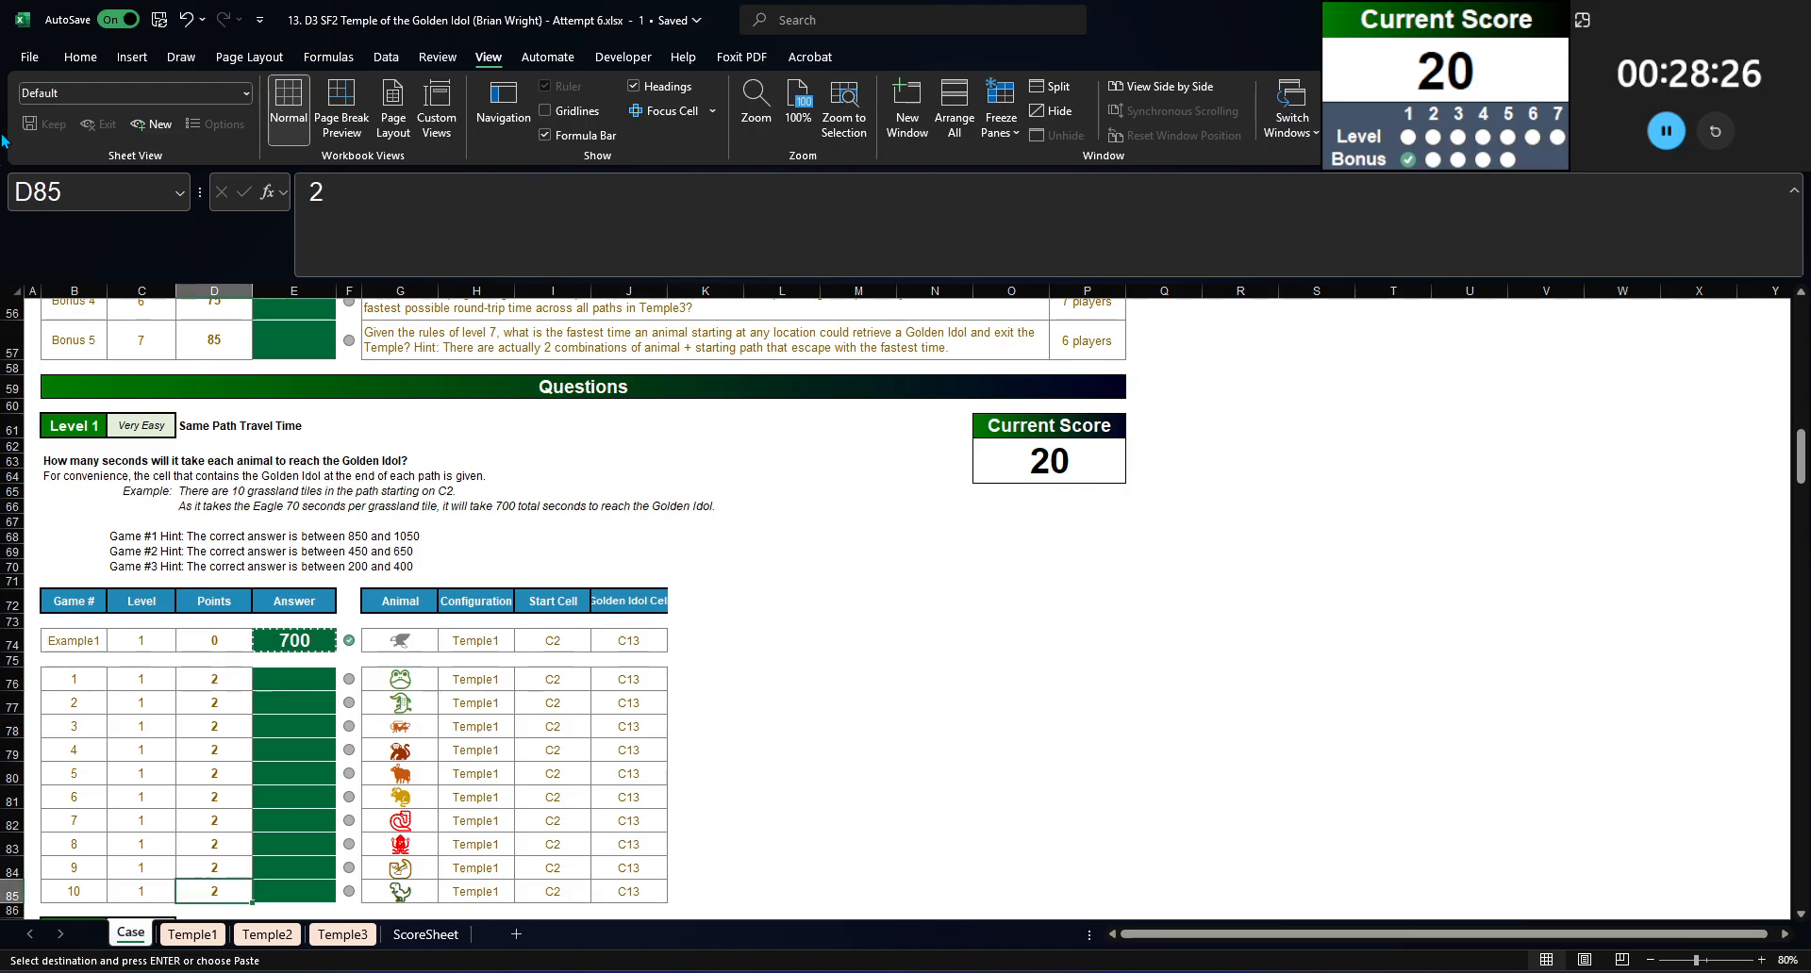
key("Right")
key("ctrl+shift+Up")
key("ctrl+v")
key("ctrl+z")
key("Down")
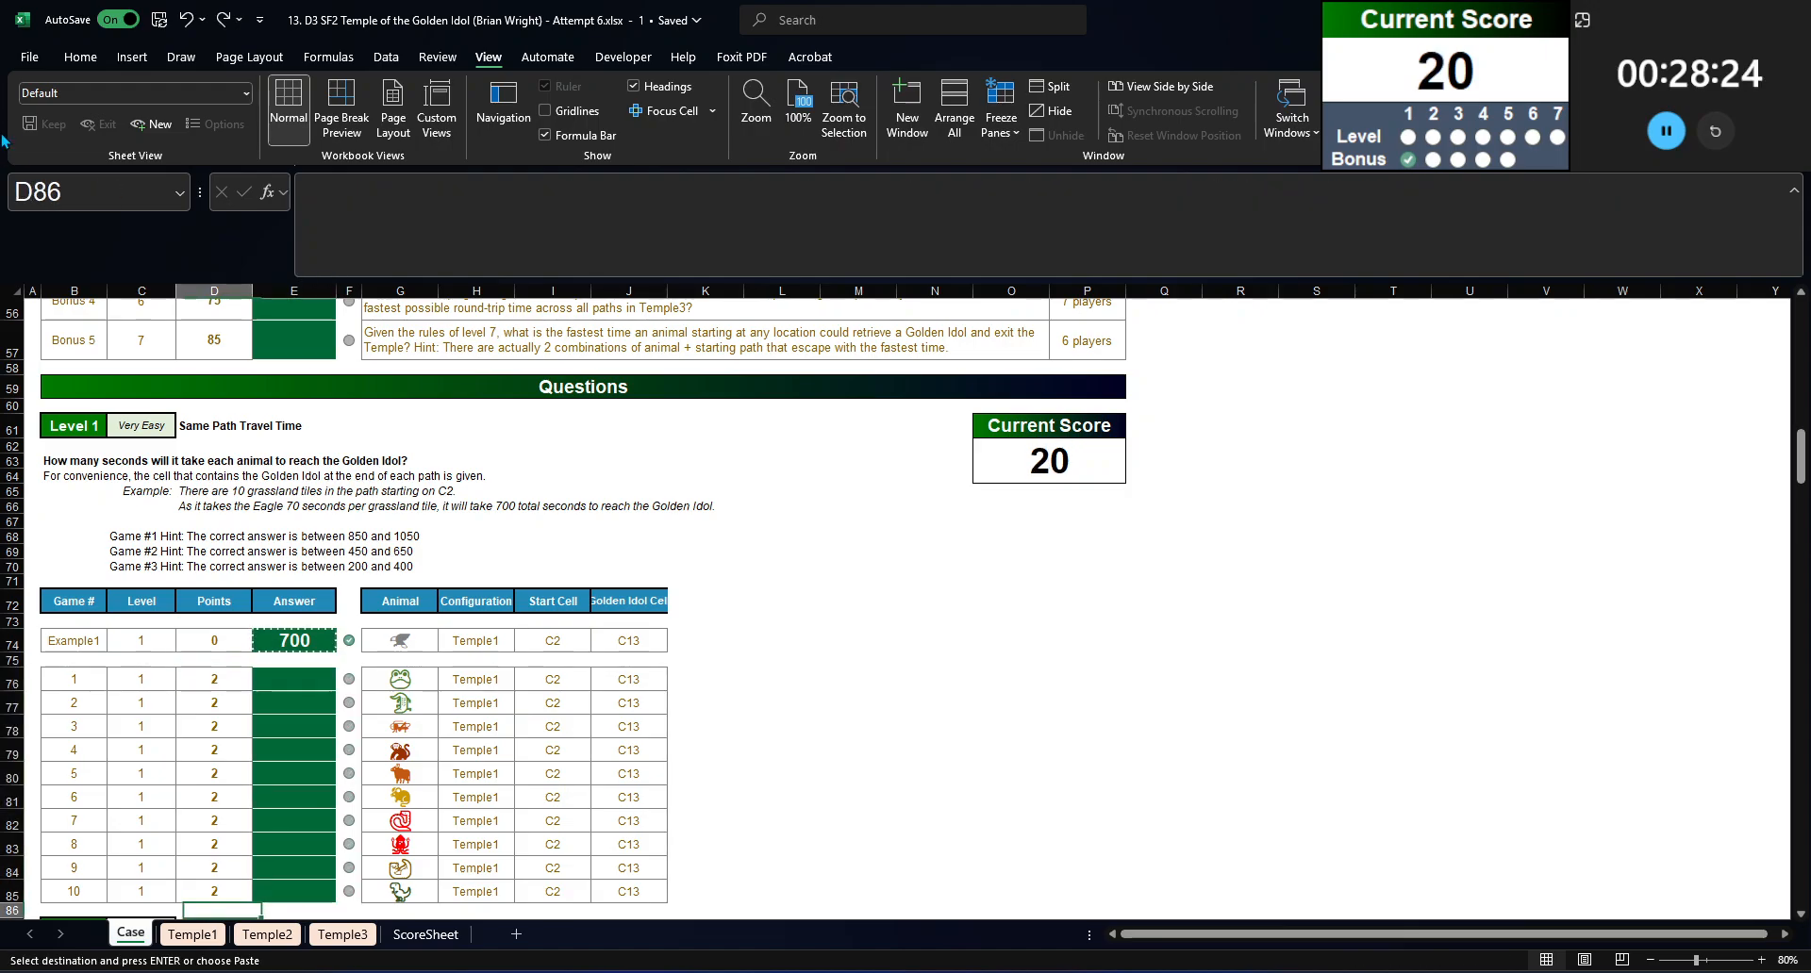
left_click_drag(293, 891, 270, 673)
key("ctrl+v")
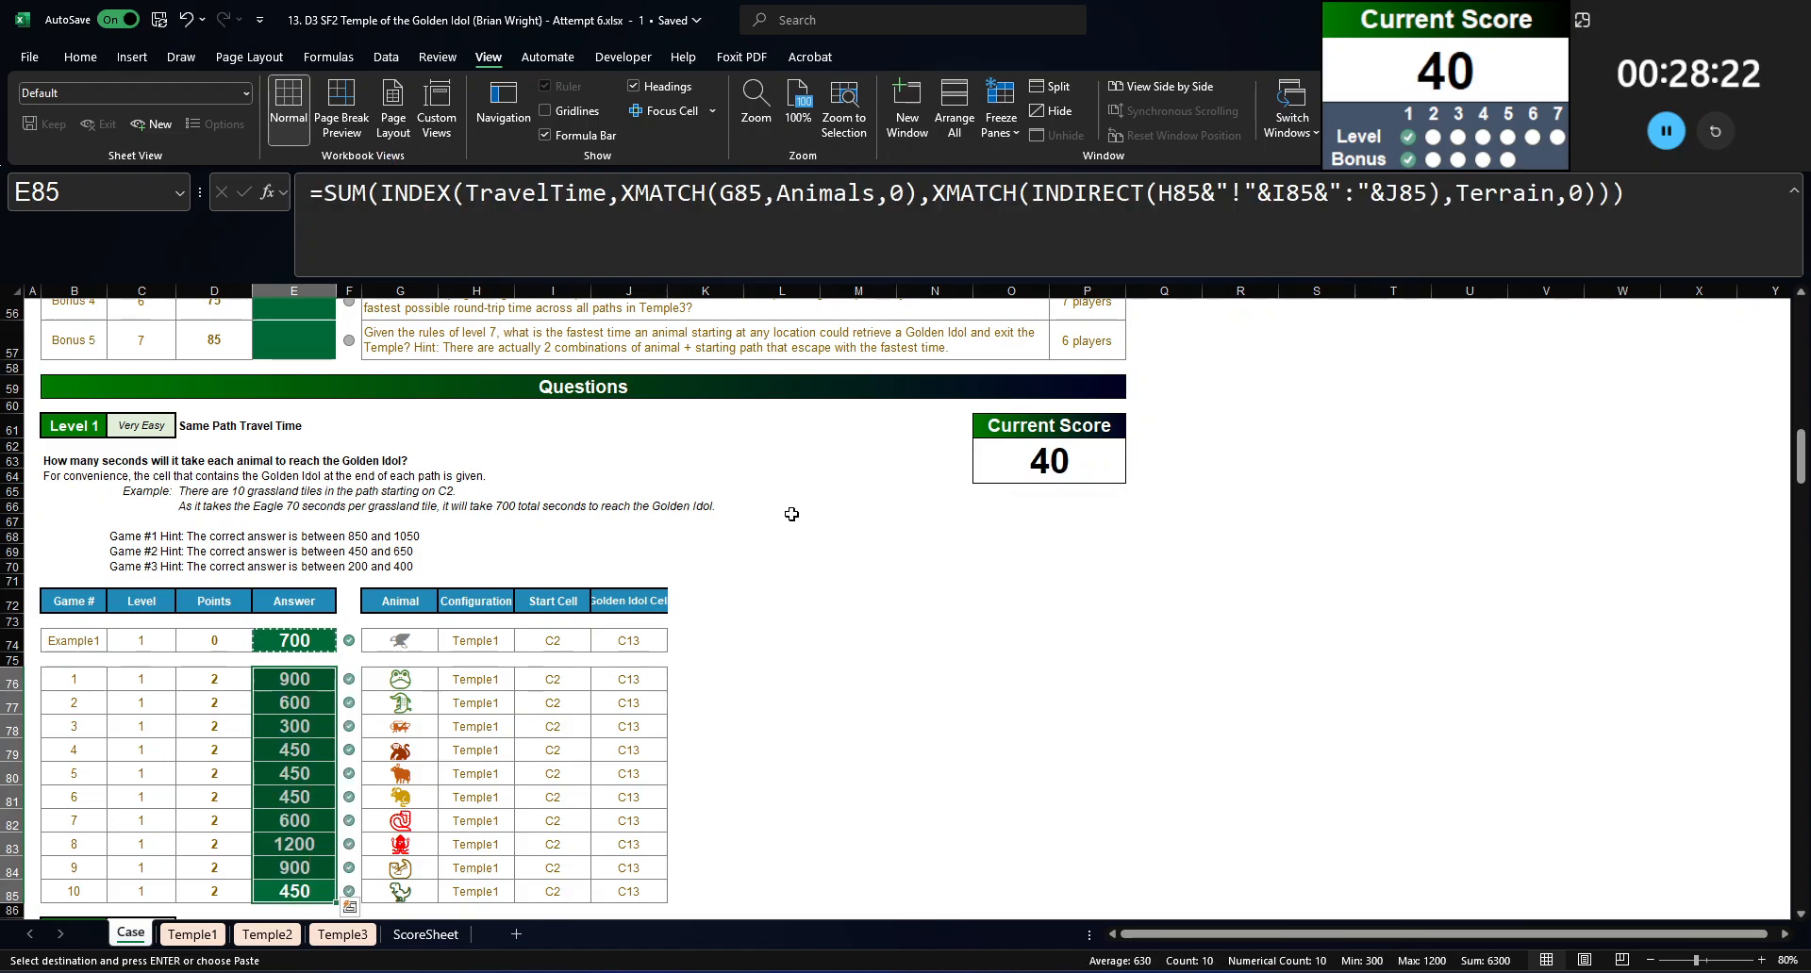
scroll(279, 660, "down", 7)
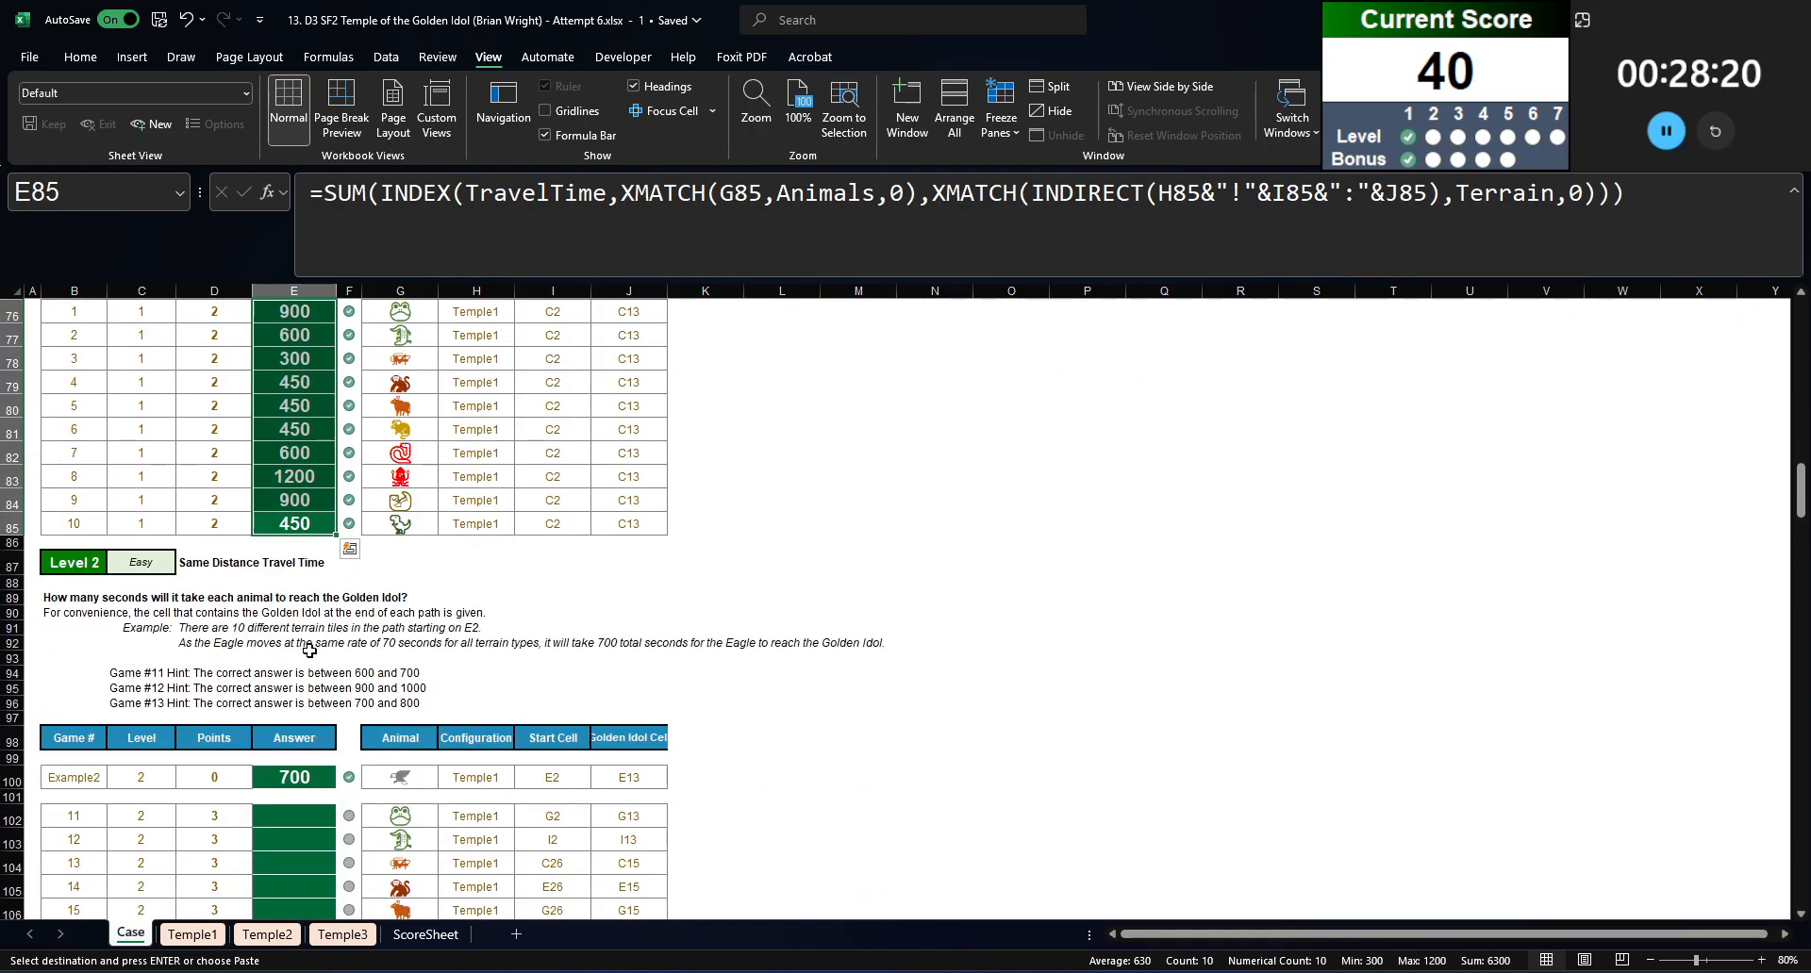
scroll(310, 651, "down", 5)
left_click(289, 447)
scroll(291, 513, "down", 1)
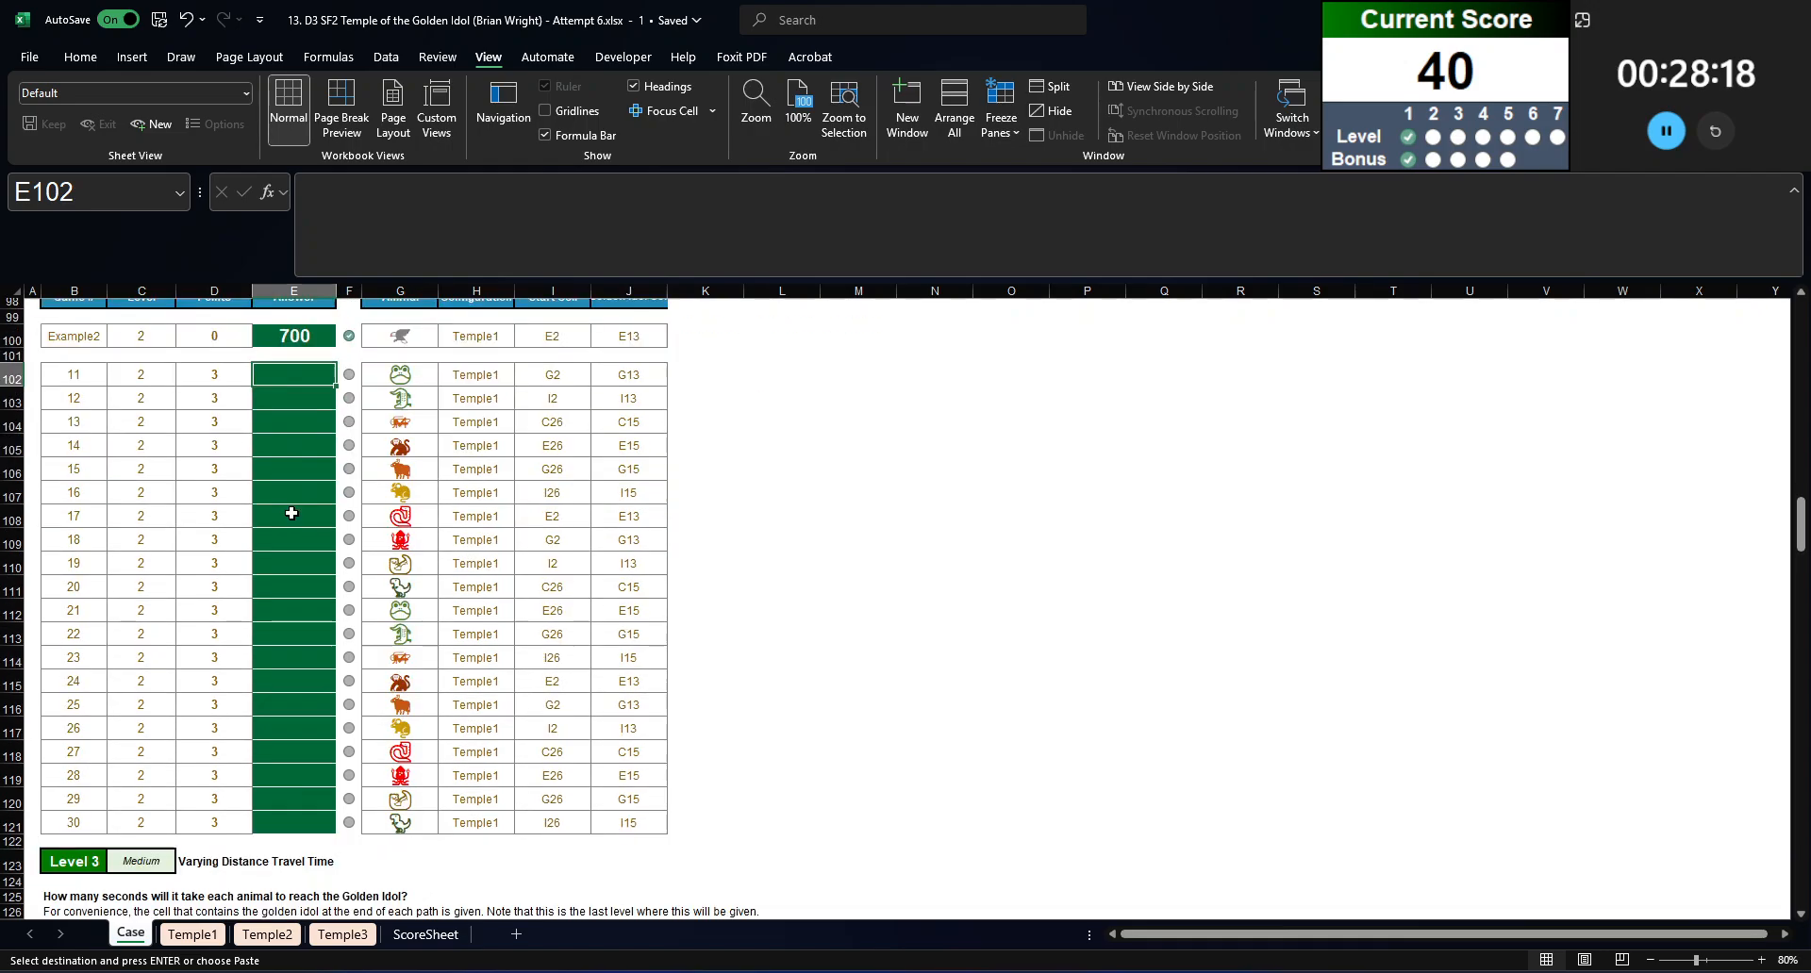
scroll(292, 513, "down", 2)
left_click(304, 682, "shift")
scroll(566, 528, "up", 6)
scroll(596, 522, "down", 3)
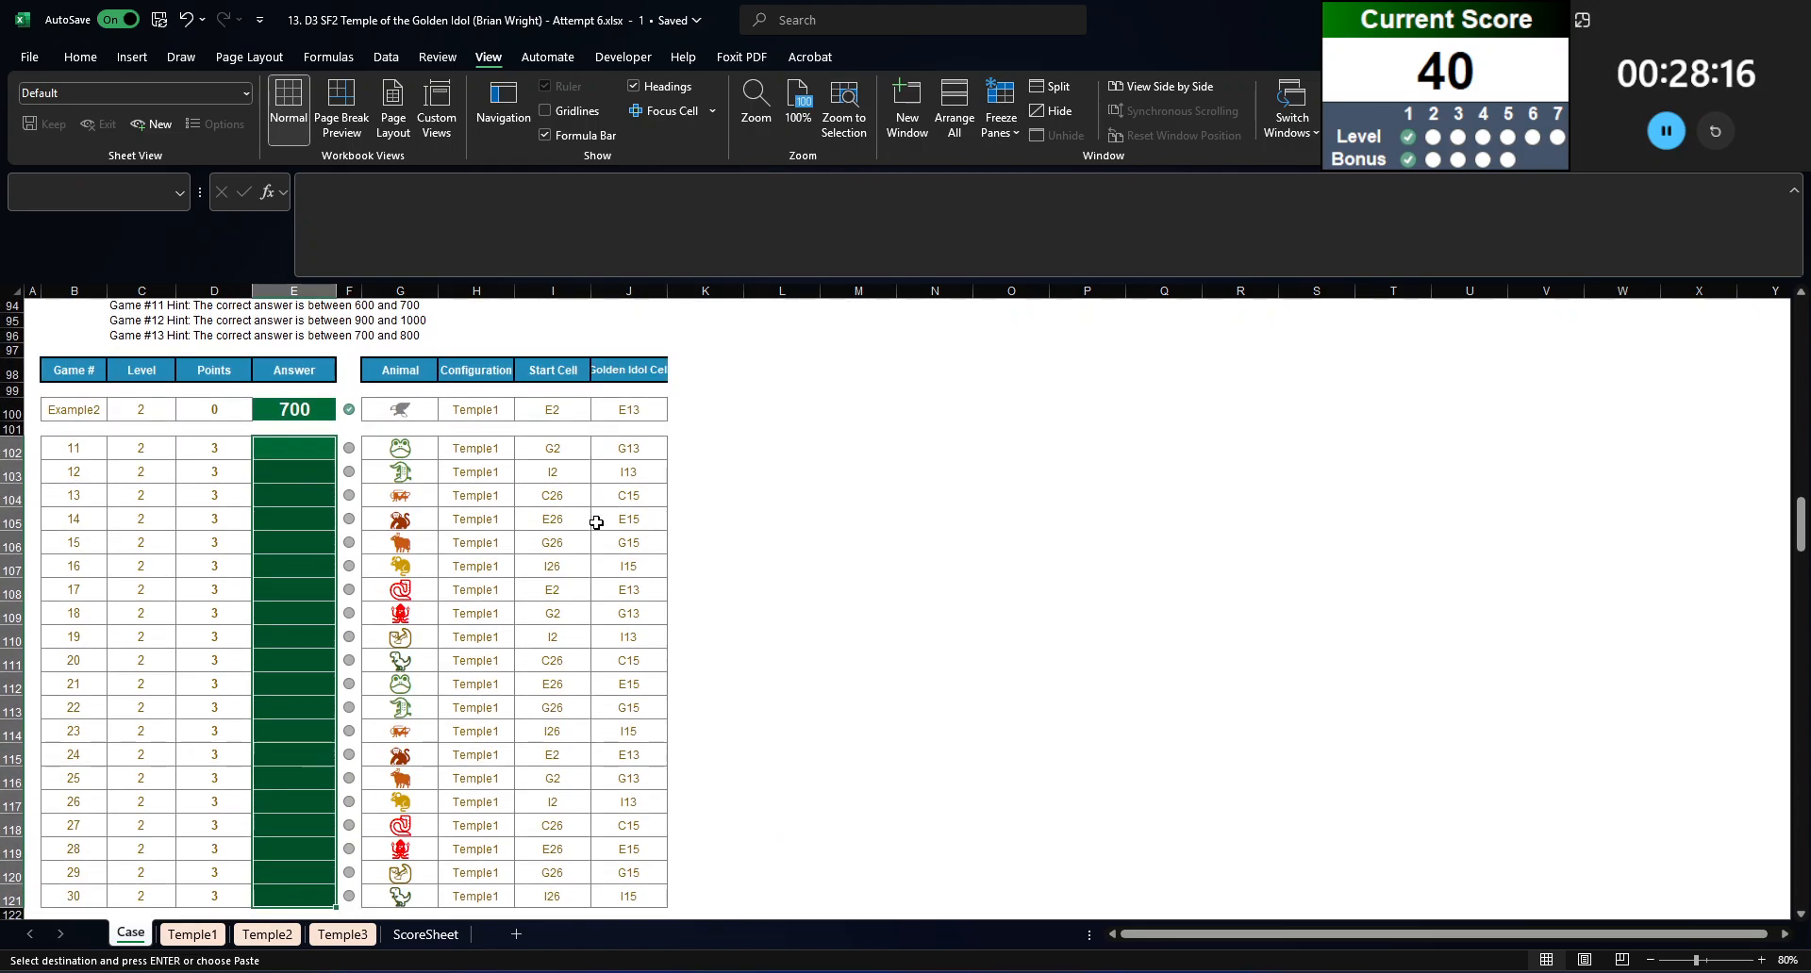
Step: Copy the travel-time formula from E82 into the Level 2 answers for games 11 to 30, E102:E121
scroll(471, 529, "up", 6)
left_click(294, 453)
scroll(304, 636, "down", 3)
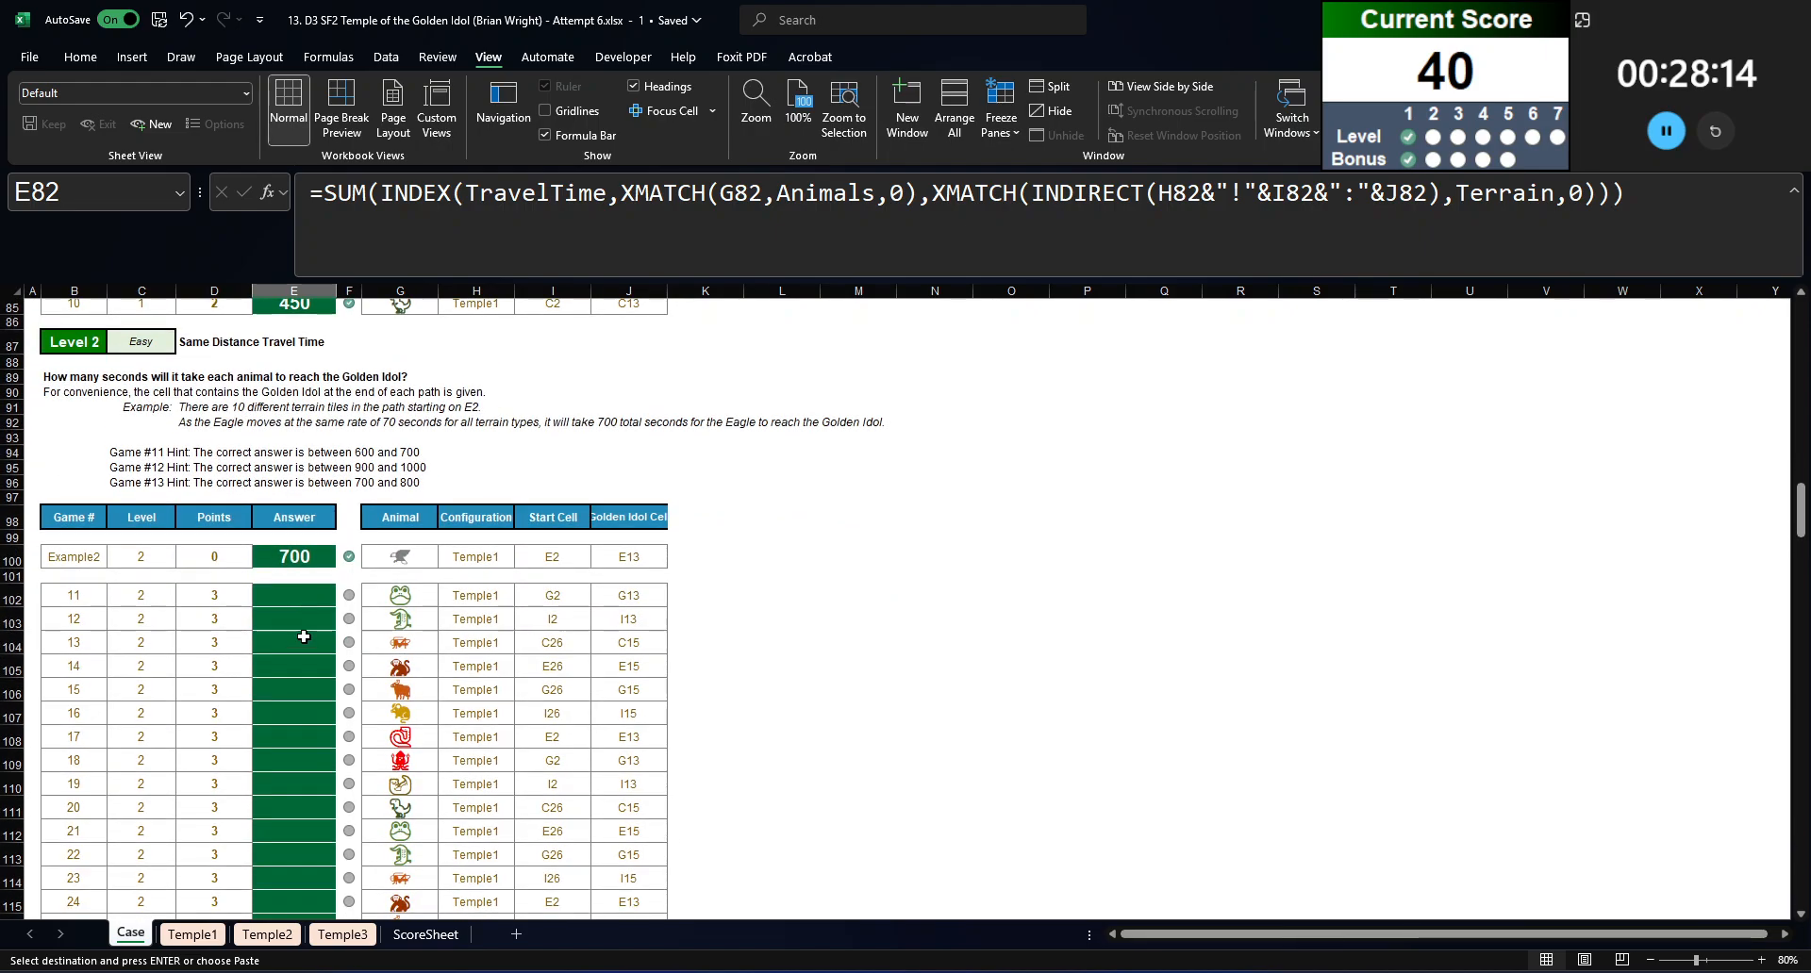
left_click(303, 597)
scroll(311, 647, "down", 6)
left_click(307, 602, "shift")
key("ctrl+v")
scroll(311, 618, "up", 6)
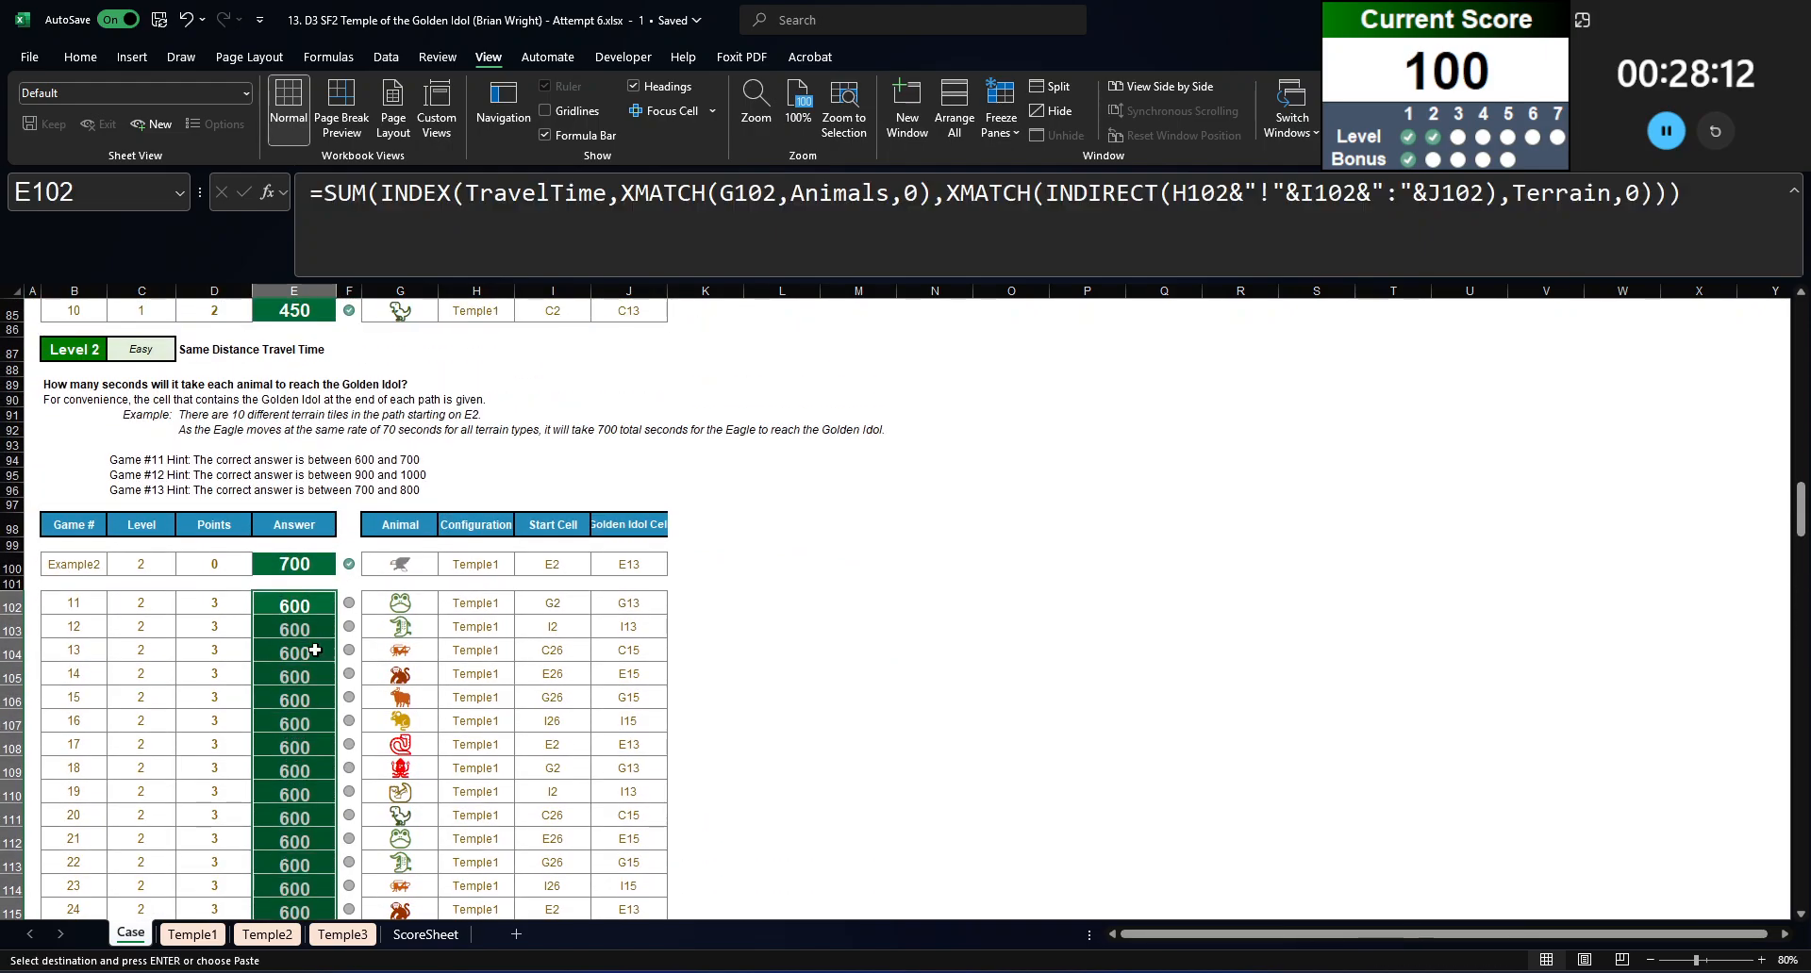
Step: Copy the Level 2 travel-time formula into the Level 3 answers for games 31 to 50, E138:E157
scroll(314, 649, "down", 12)
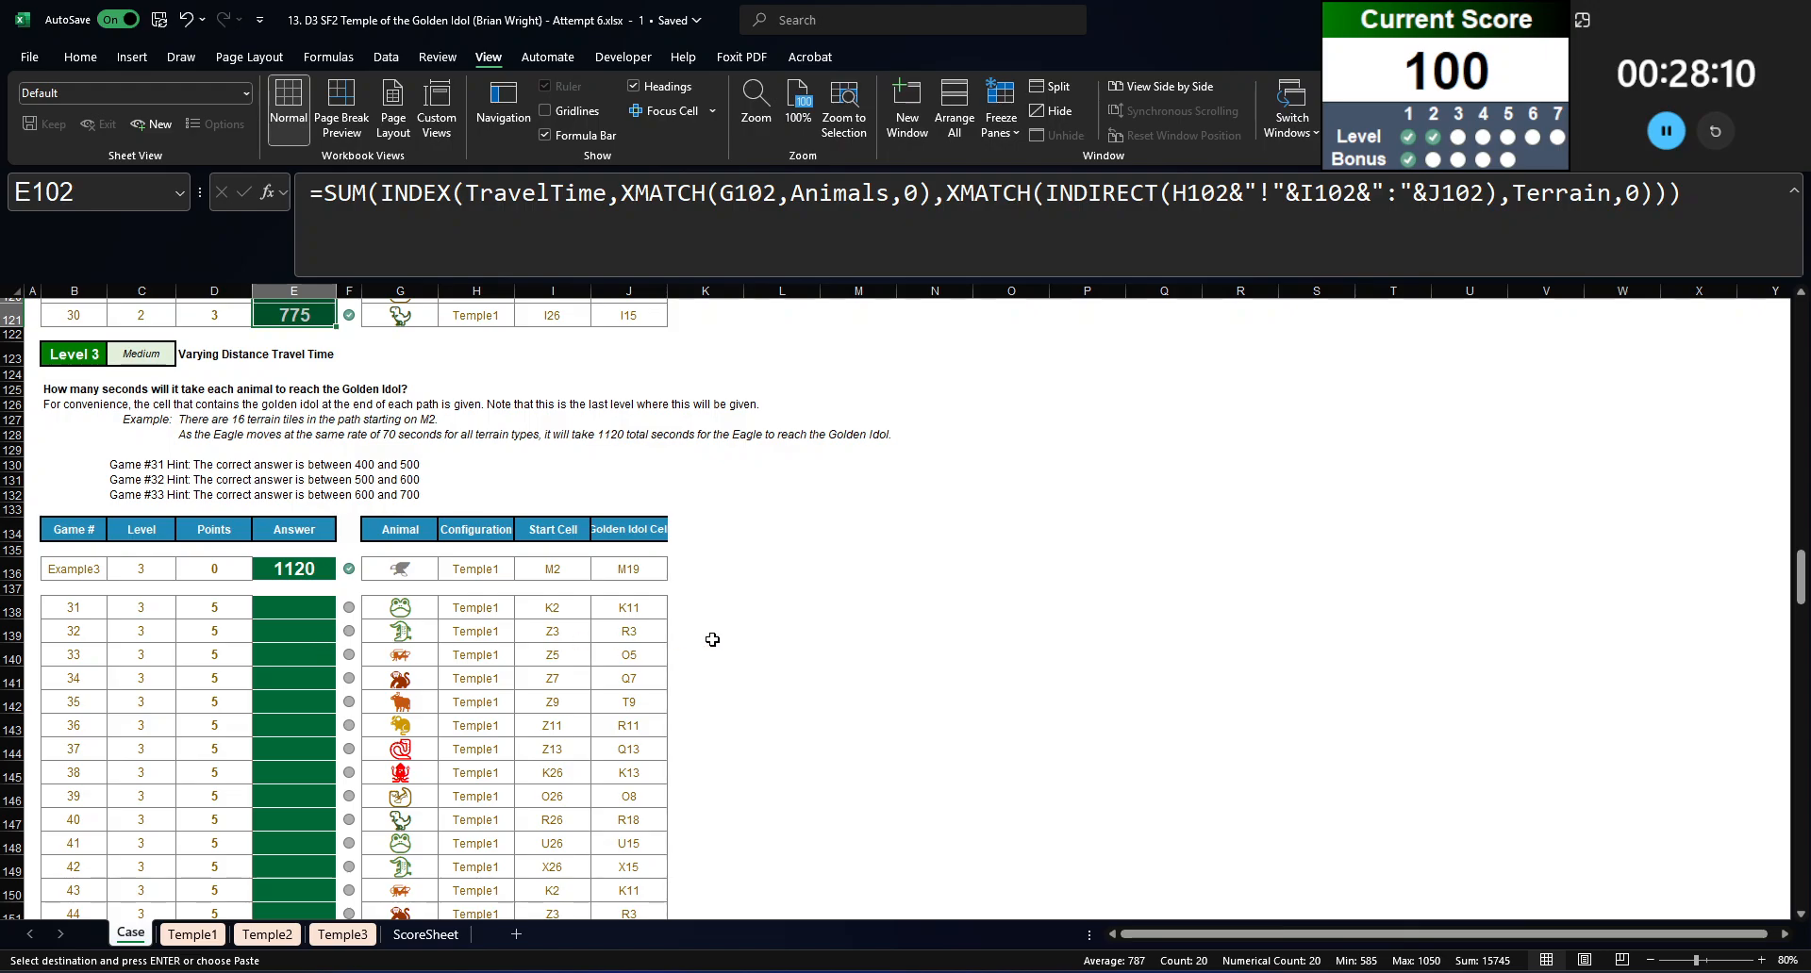
left_click(279, 314)
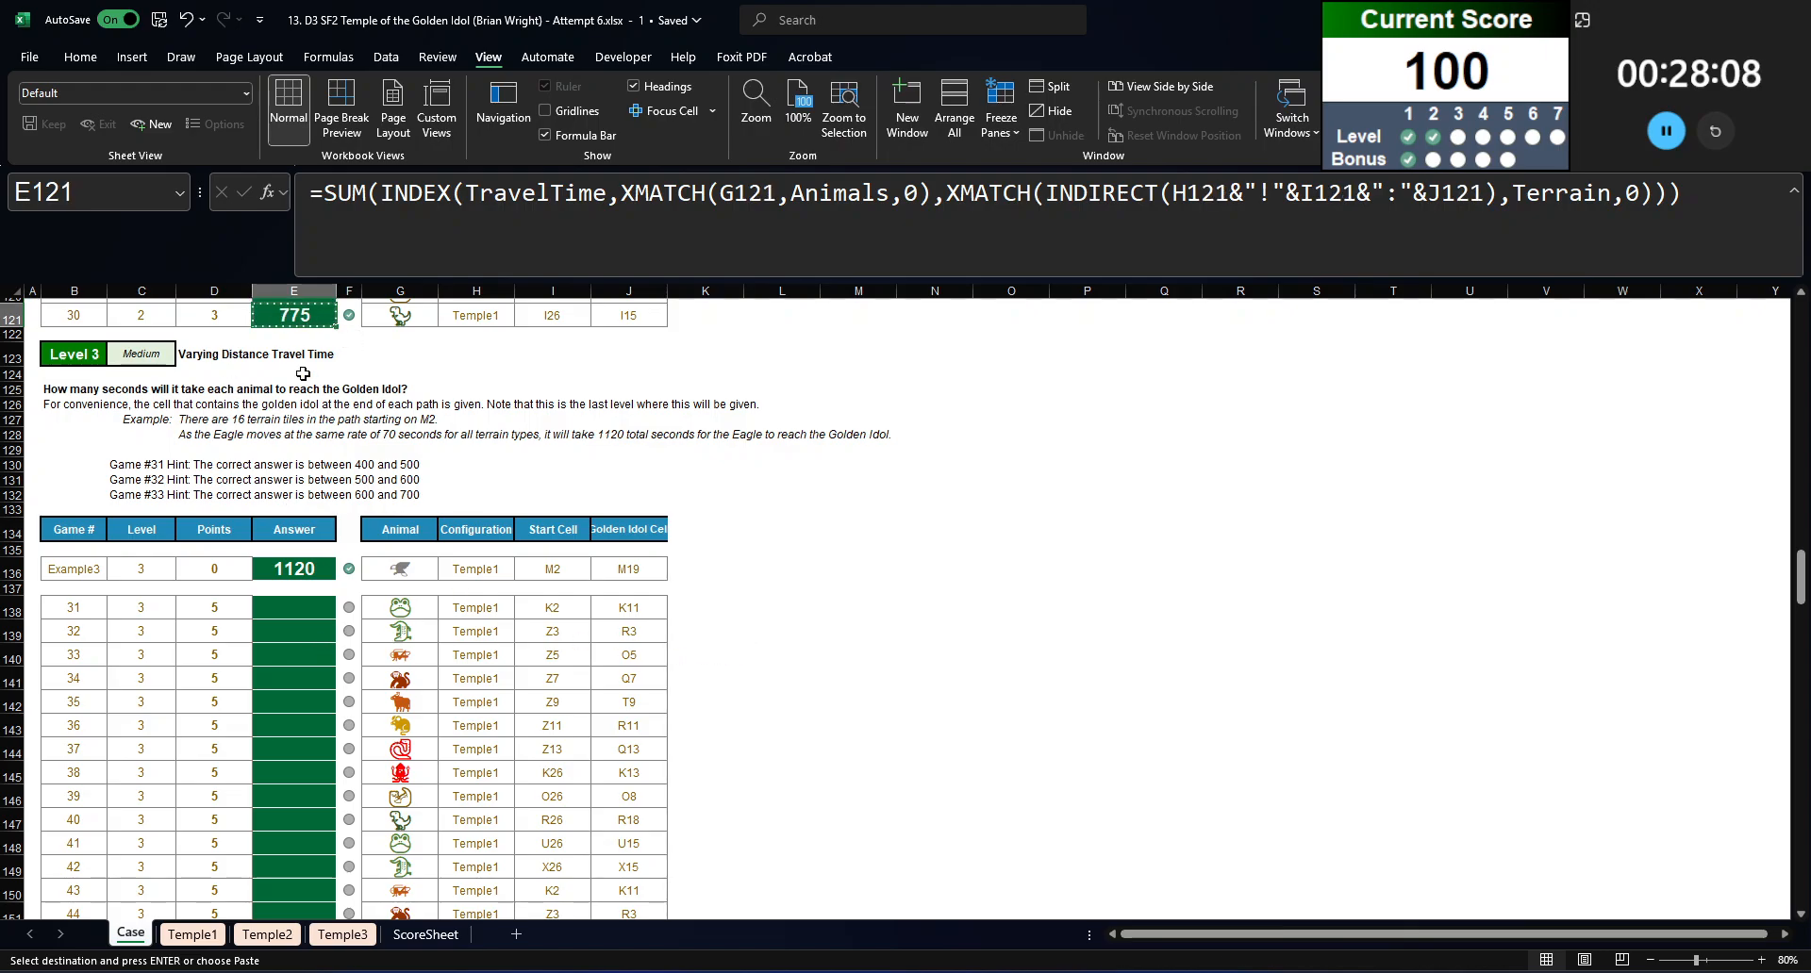
left_click(309, 609)
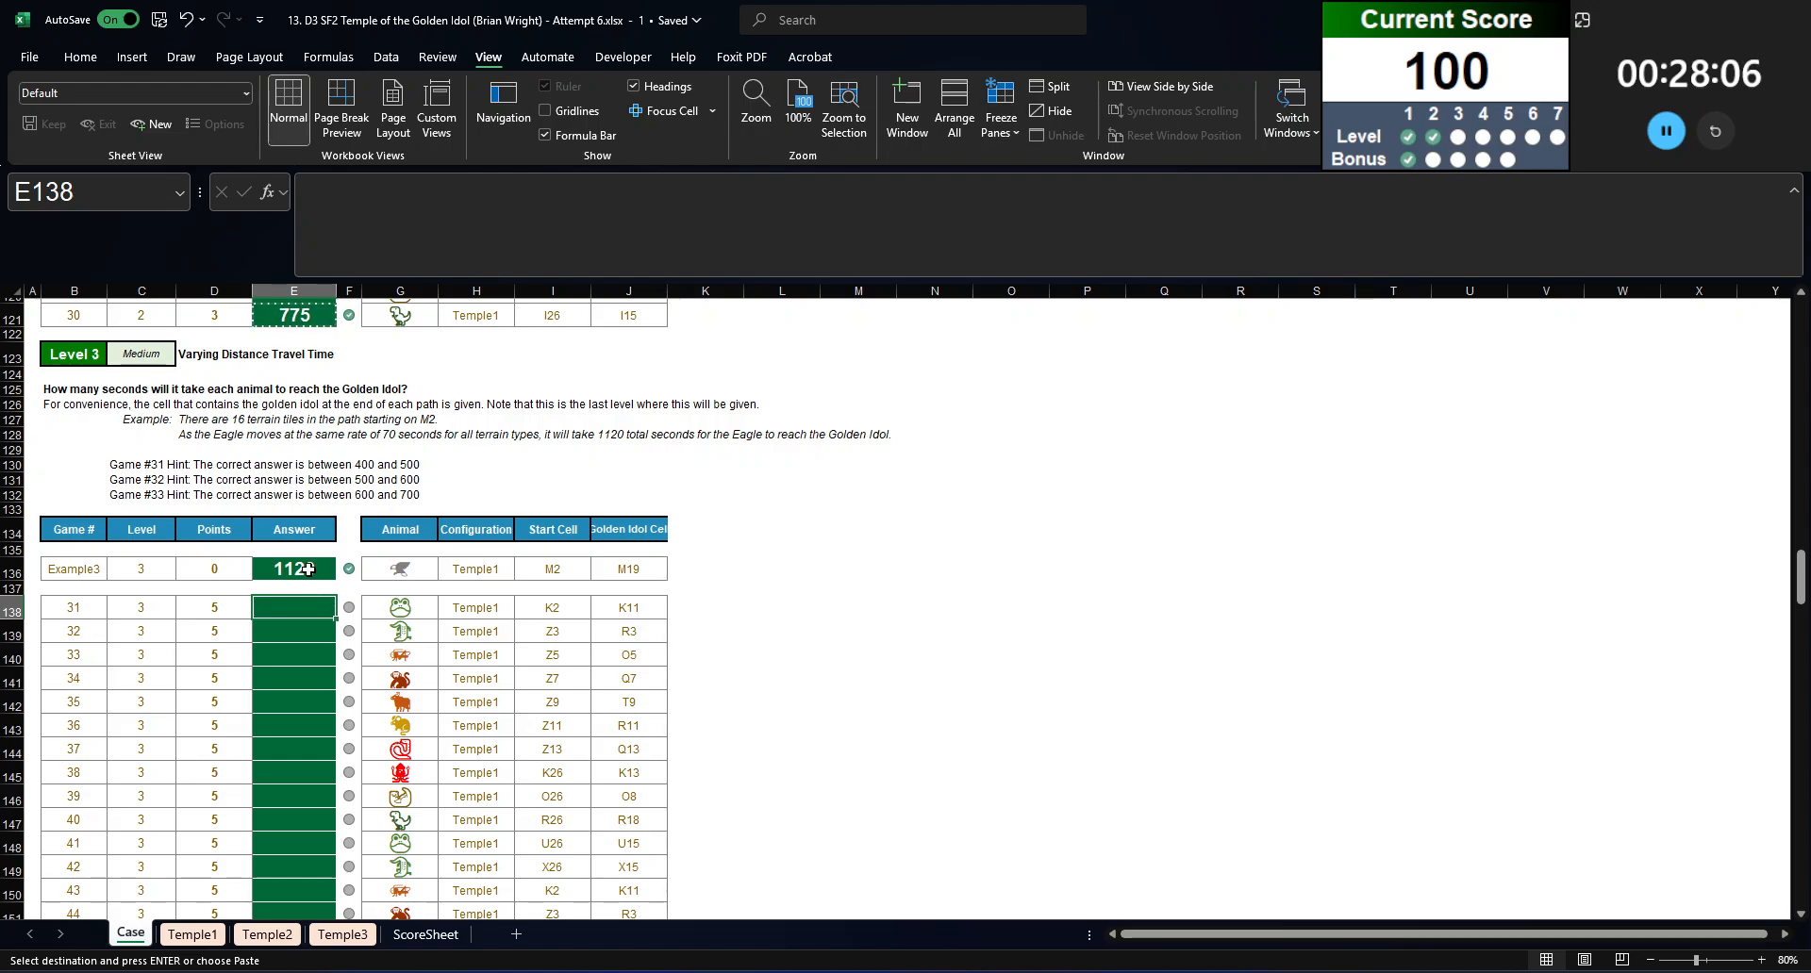
scroll(308, 569, "down", 6)
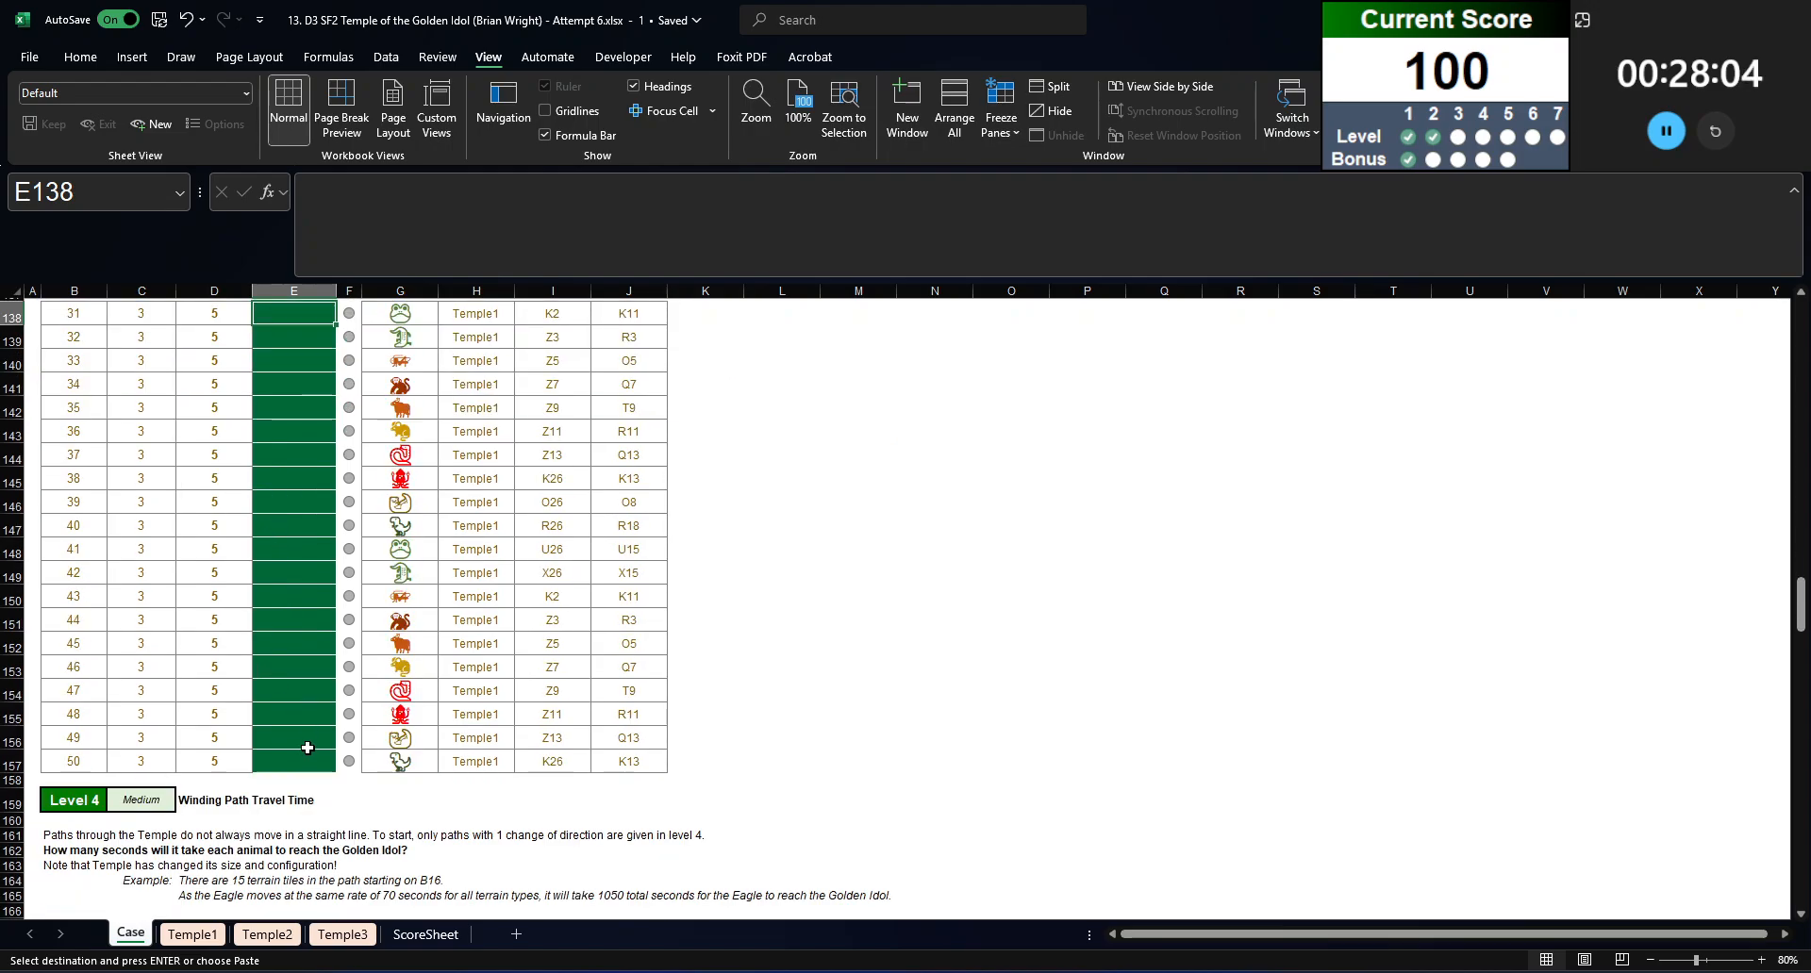
left_click(321, 761, "shift")
key("Return")
scroll(311, 760, "up", 8)
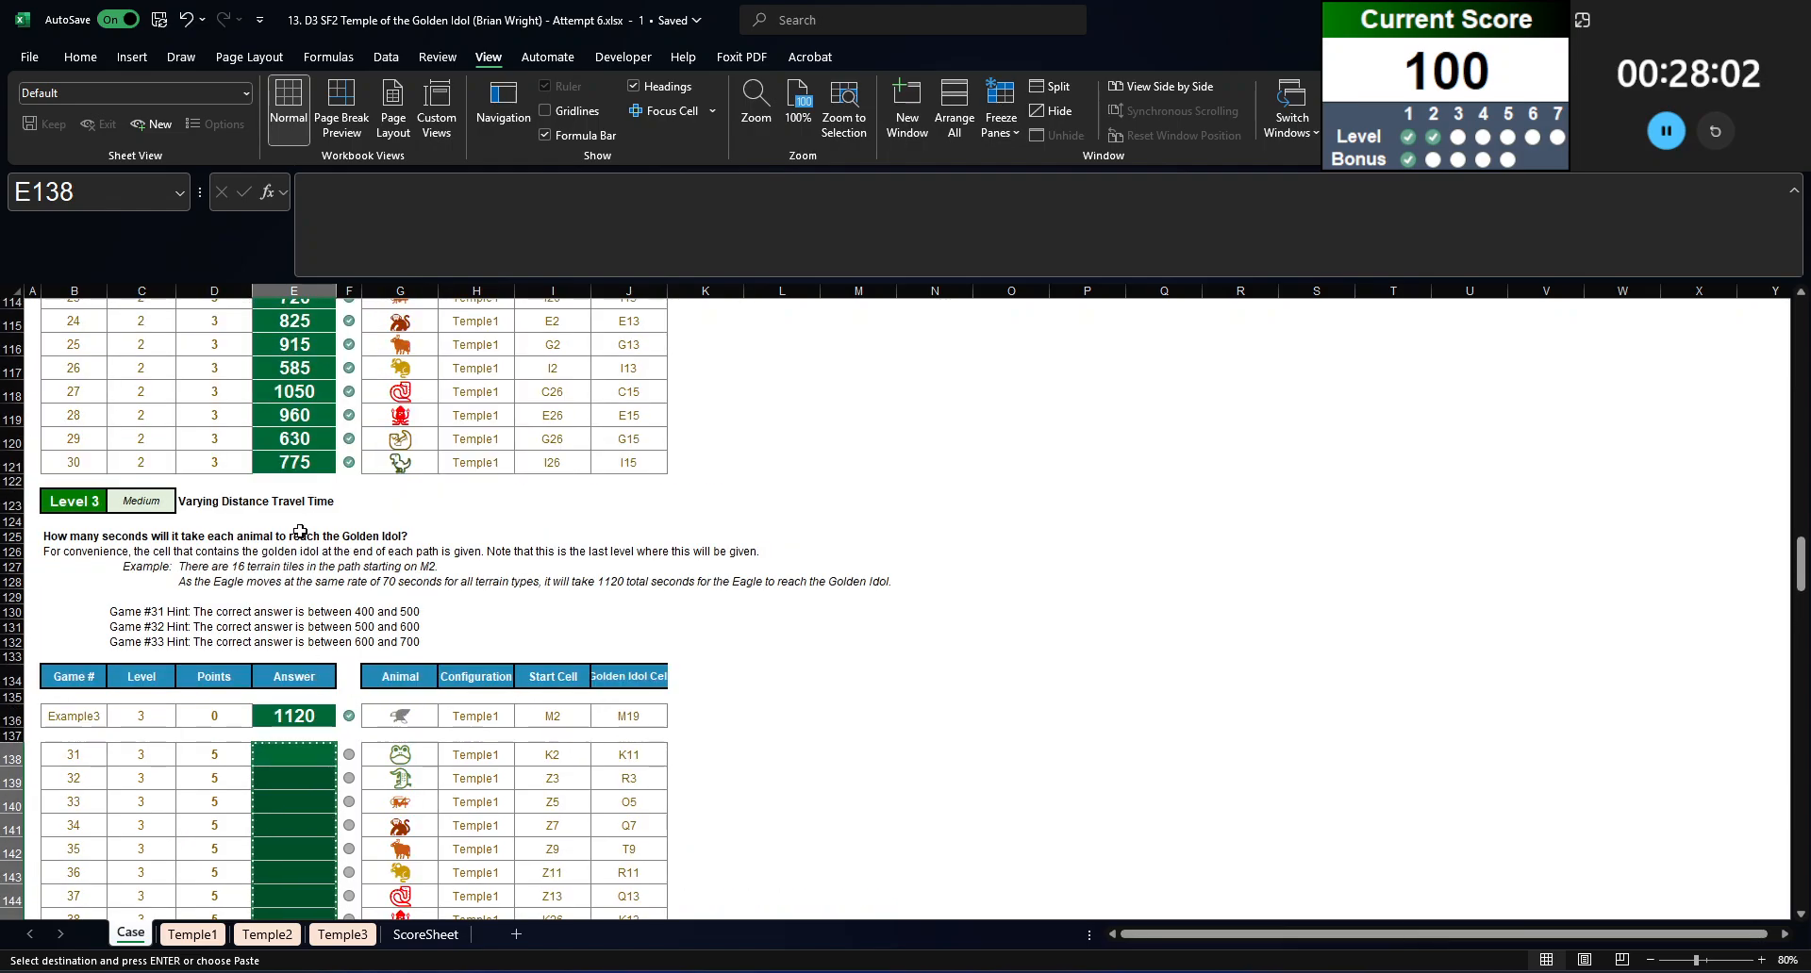
scroll(297, 759, "up", 3)
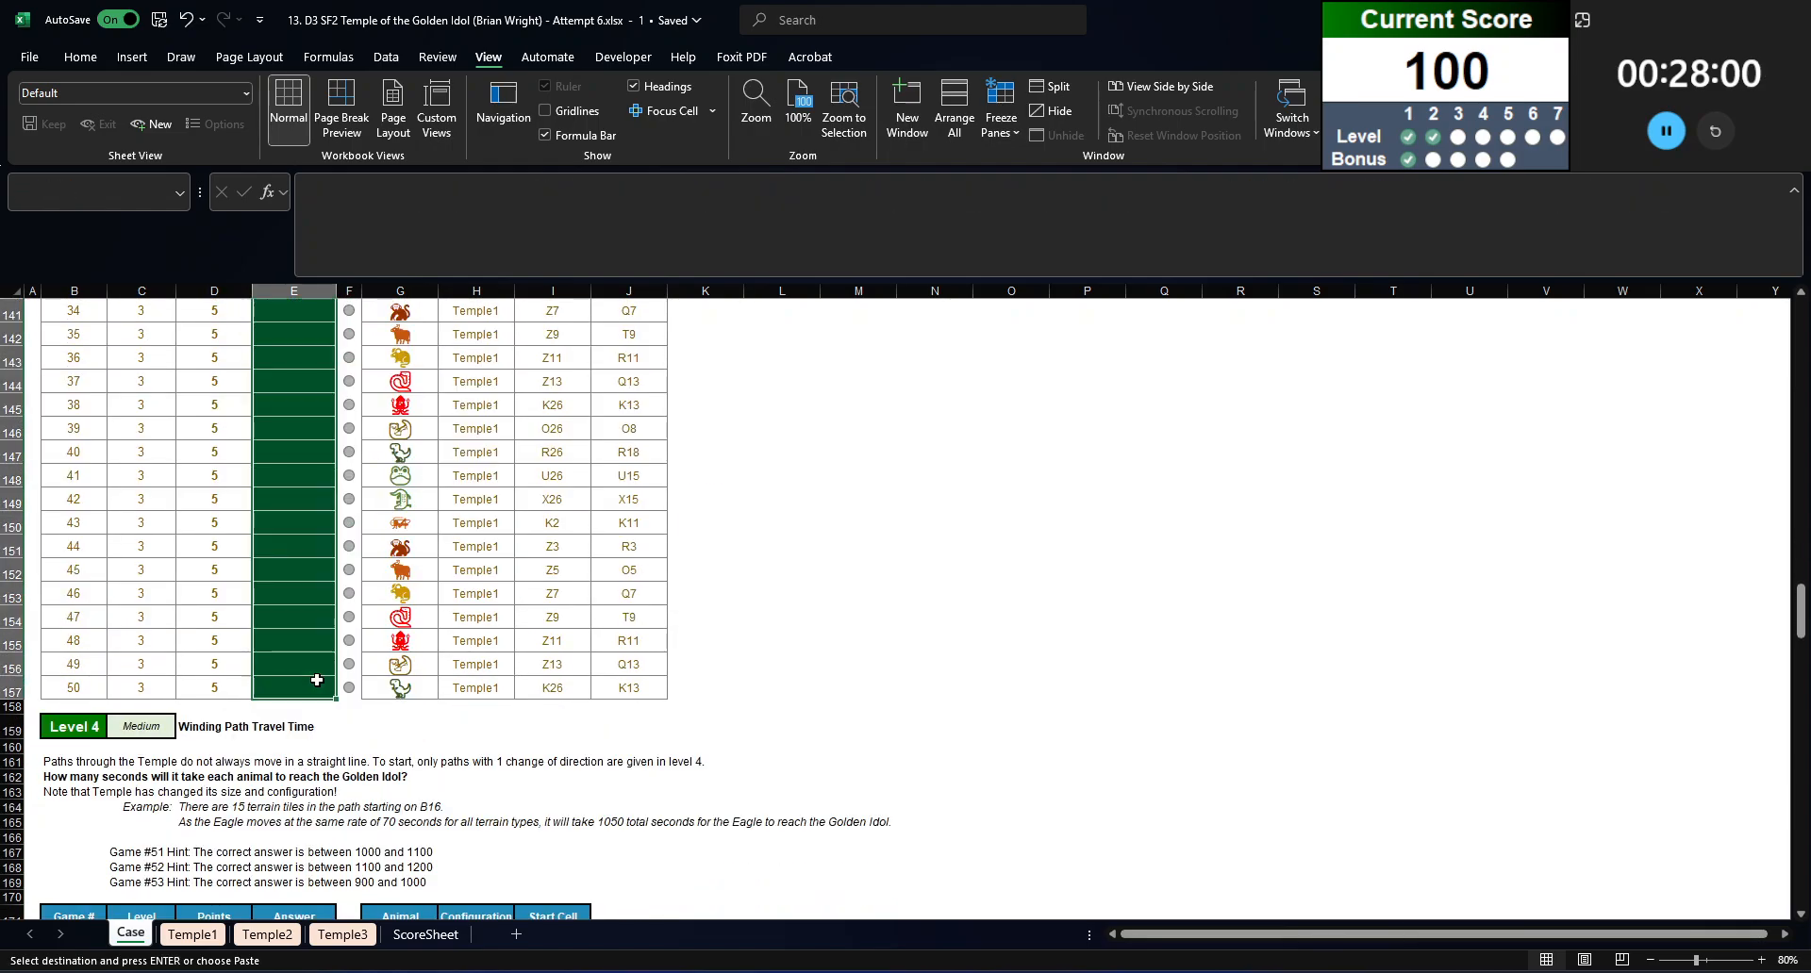
scroll(315, 679, "down", 5)
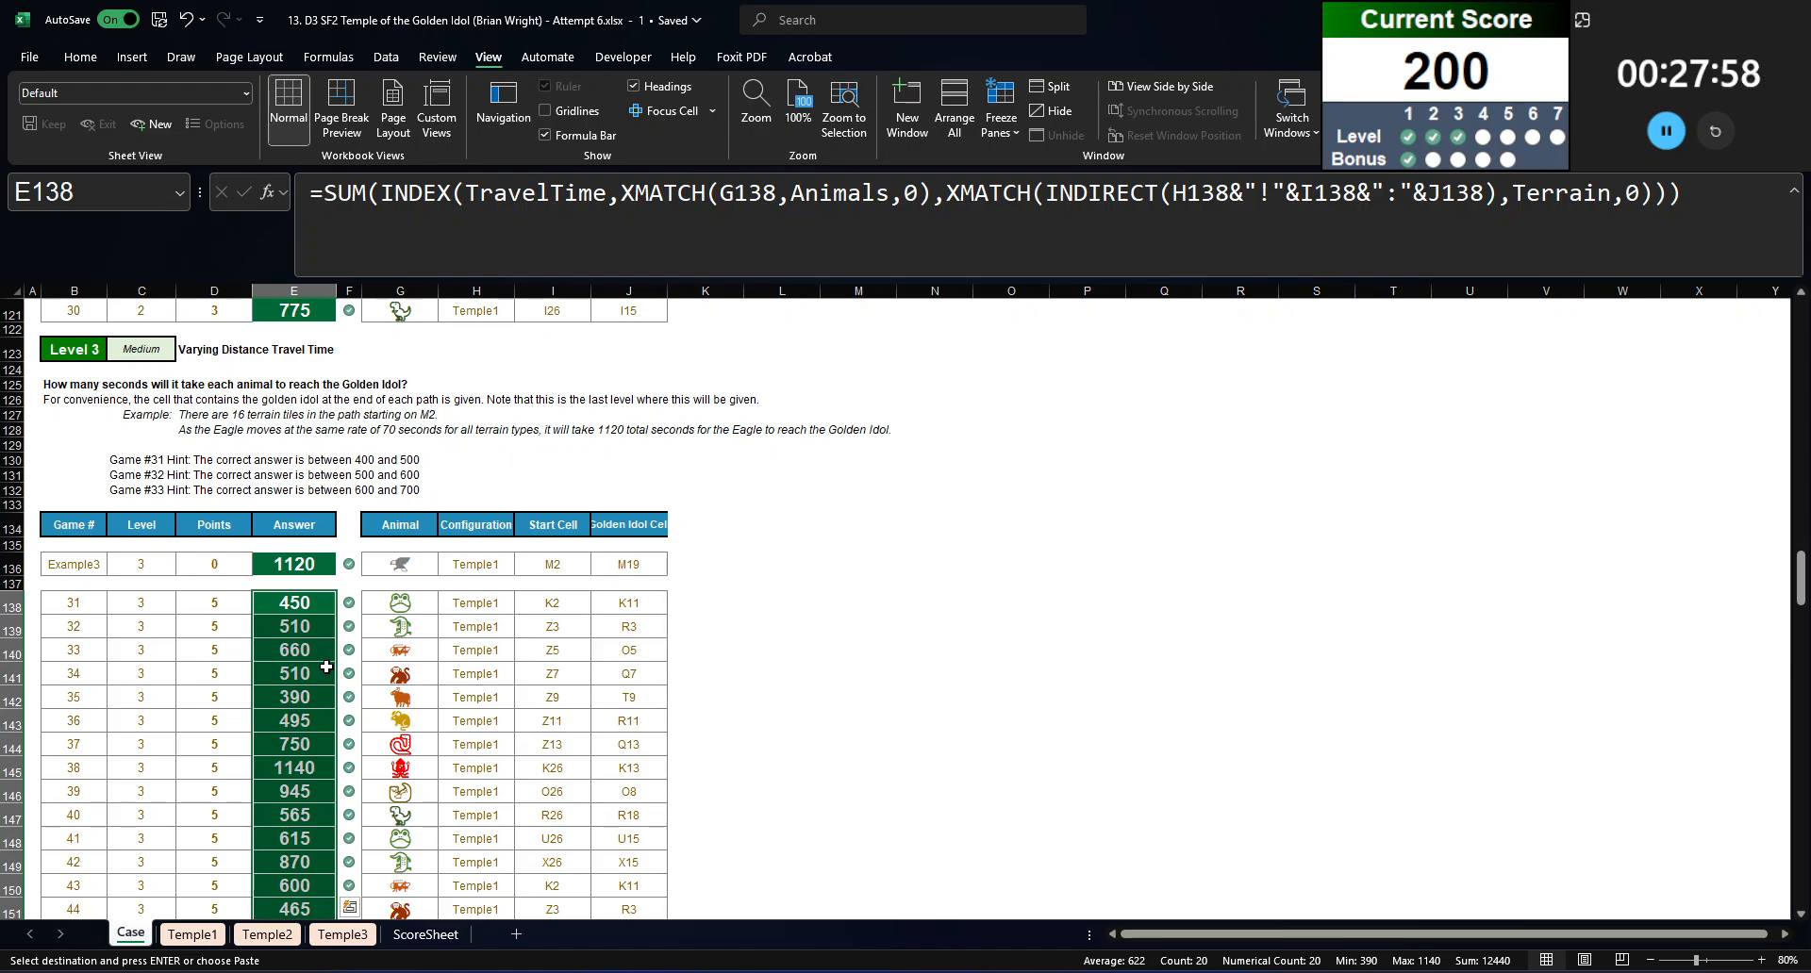
Step: For Bonus 2, list the unique start and idol cells of levels 1 and 2 in L76 with =UNIQUE(VSTACK(I76:J85,I102:J121))
scroll(357, 666, "up", 20)
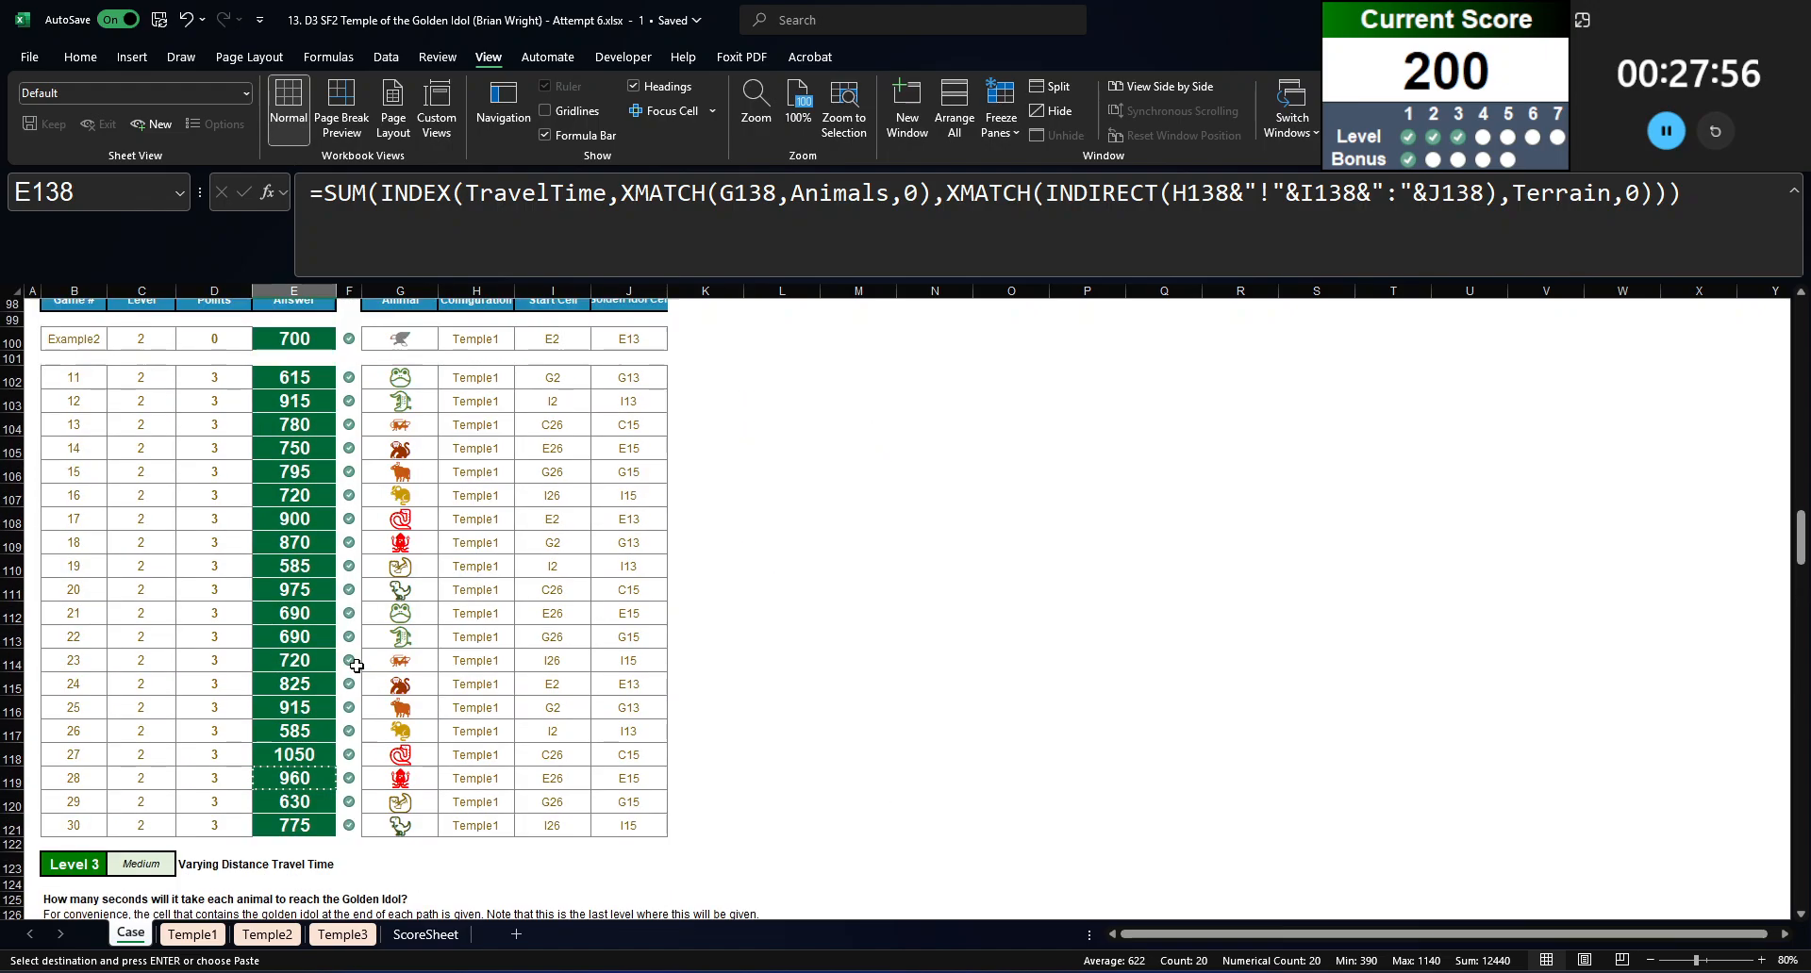
left_click(315, 621)
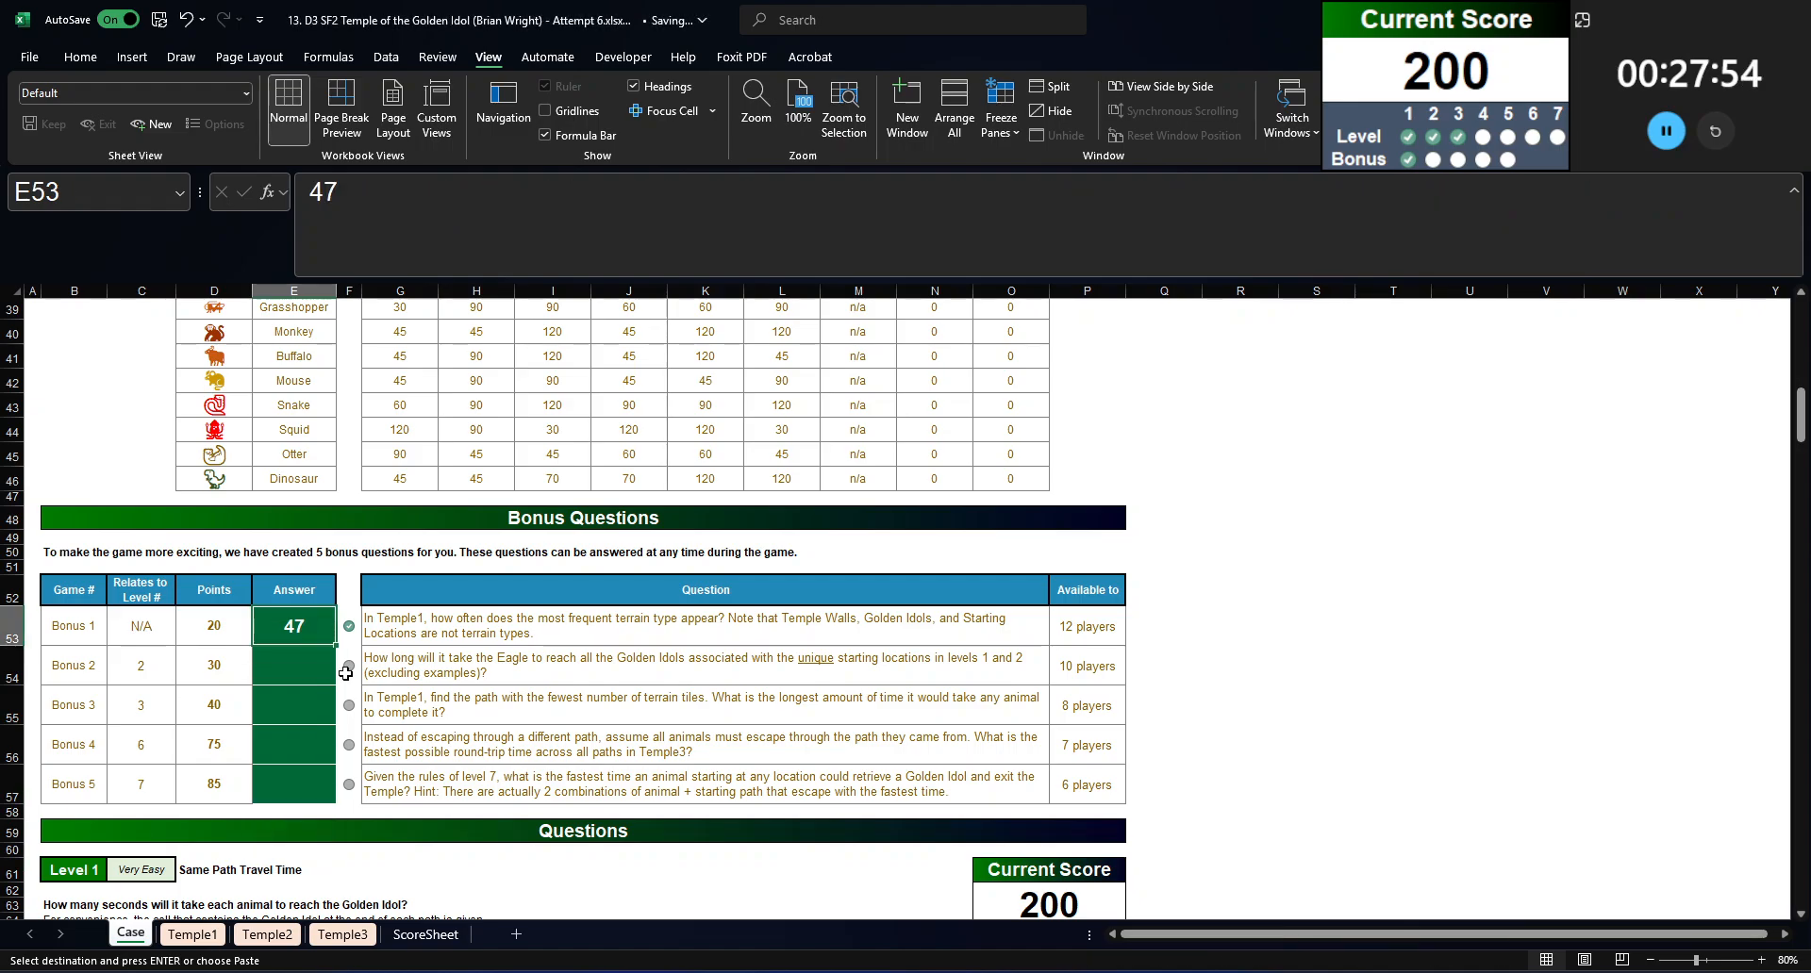
left_click(572, 679)
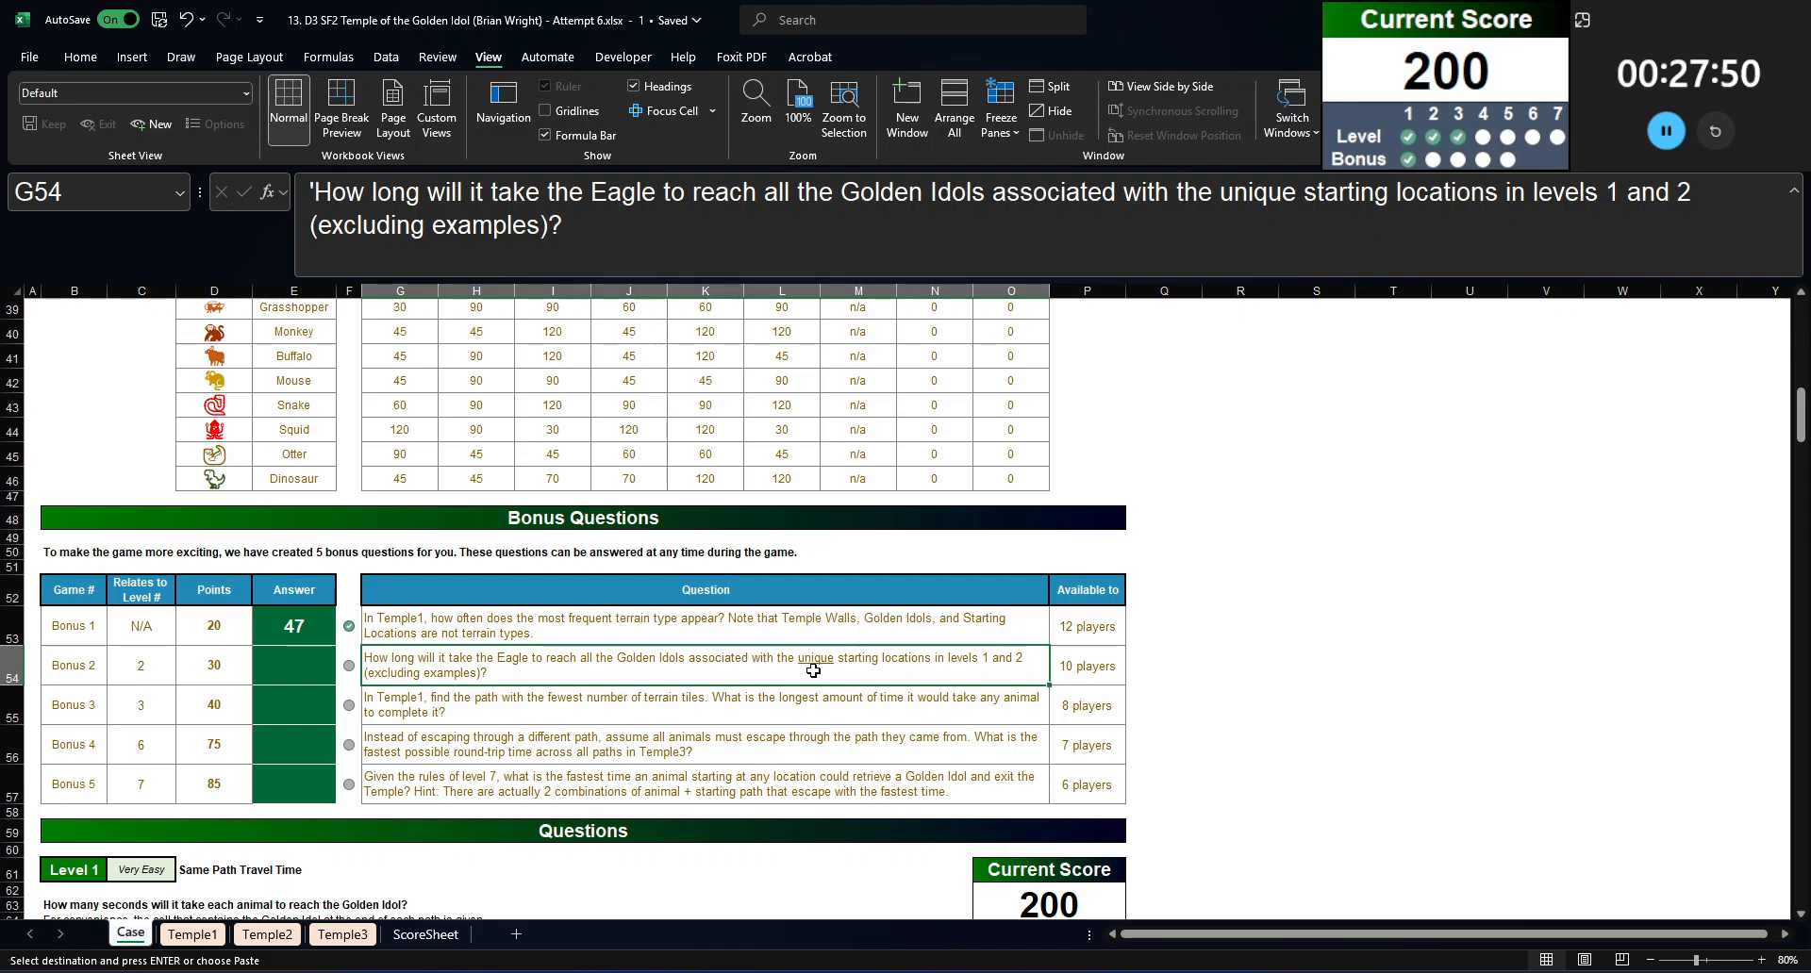
scroll(777, 657, "down", 6)
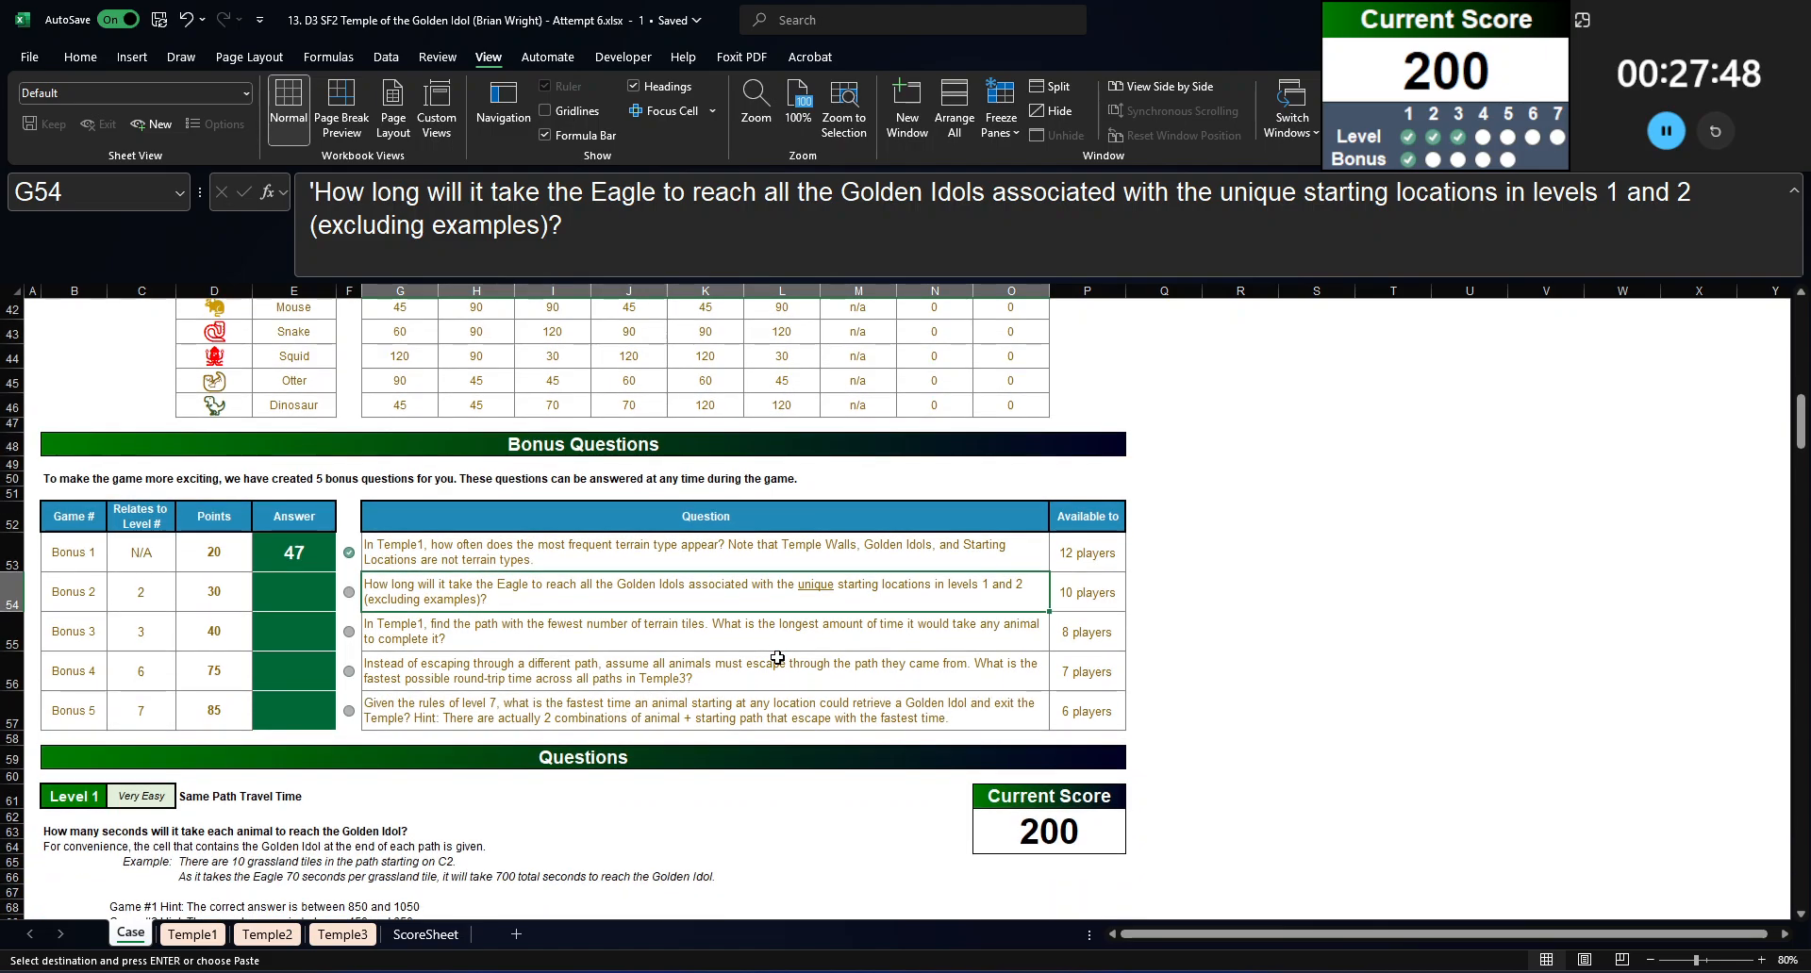
scroll(763, 665, "up", 1)
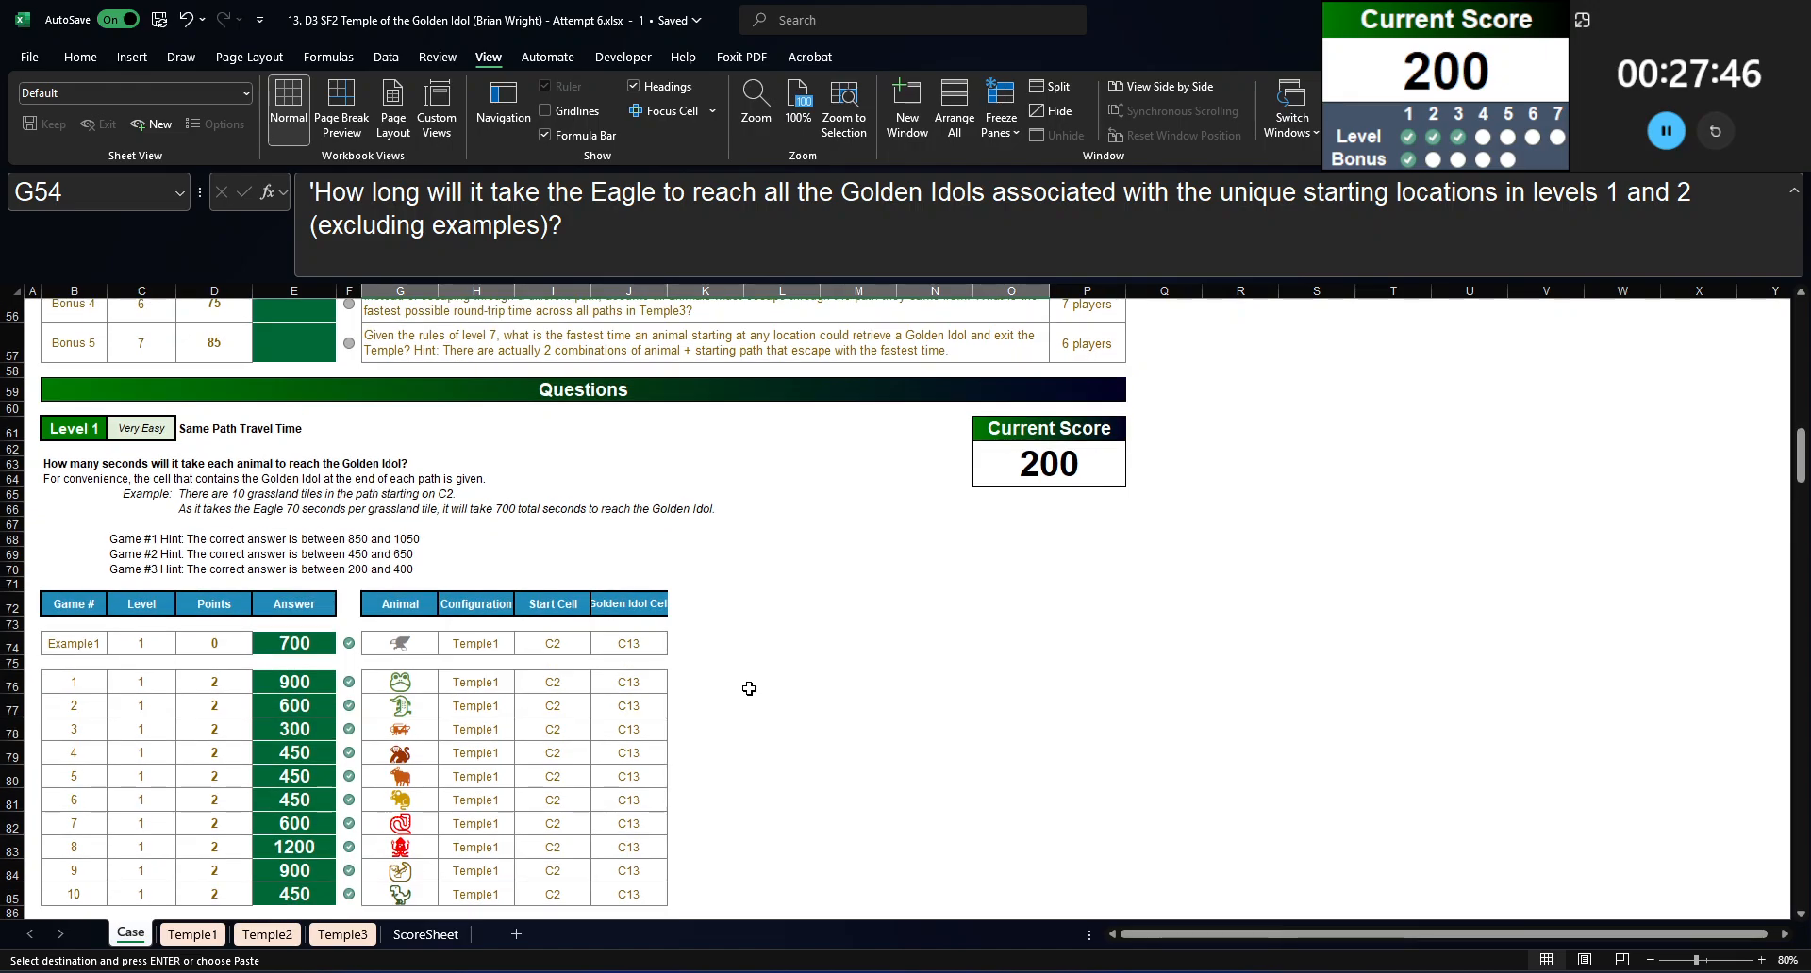
left_click(780, 681)
type("=uniwur")
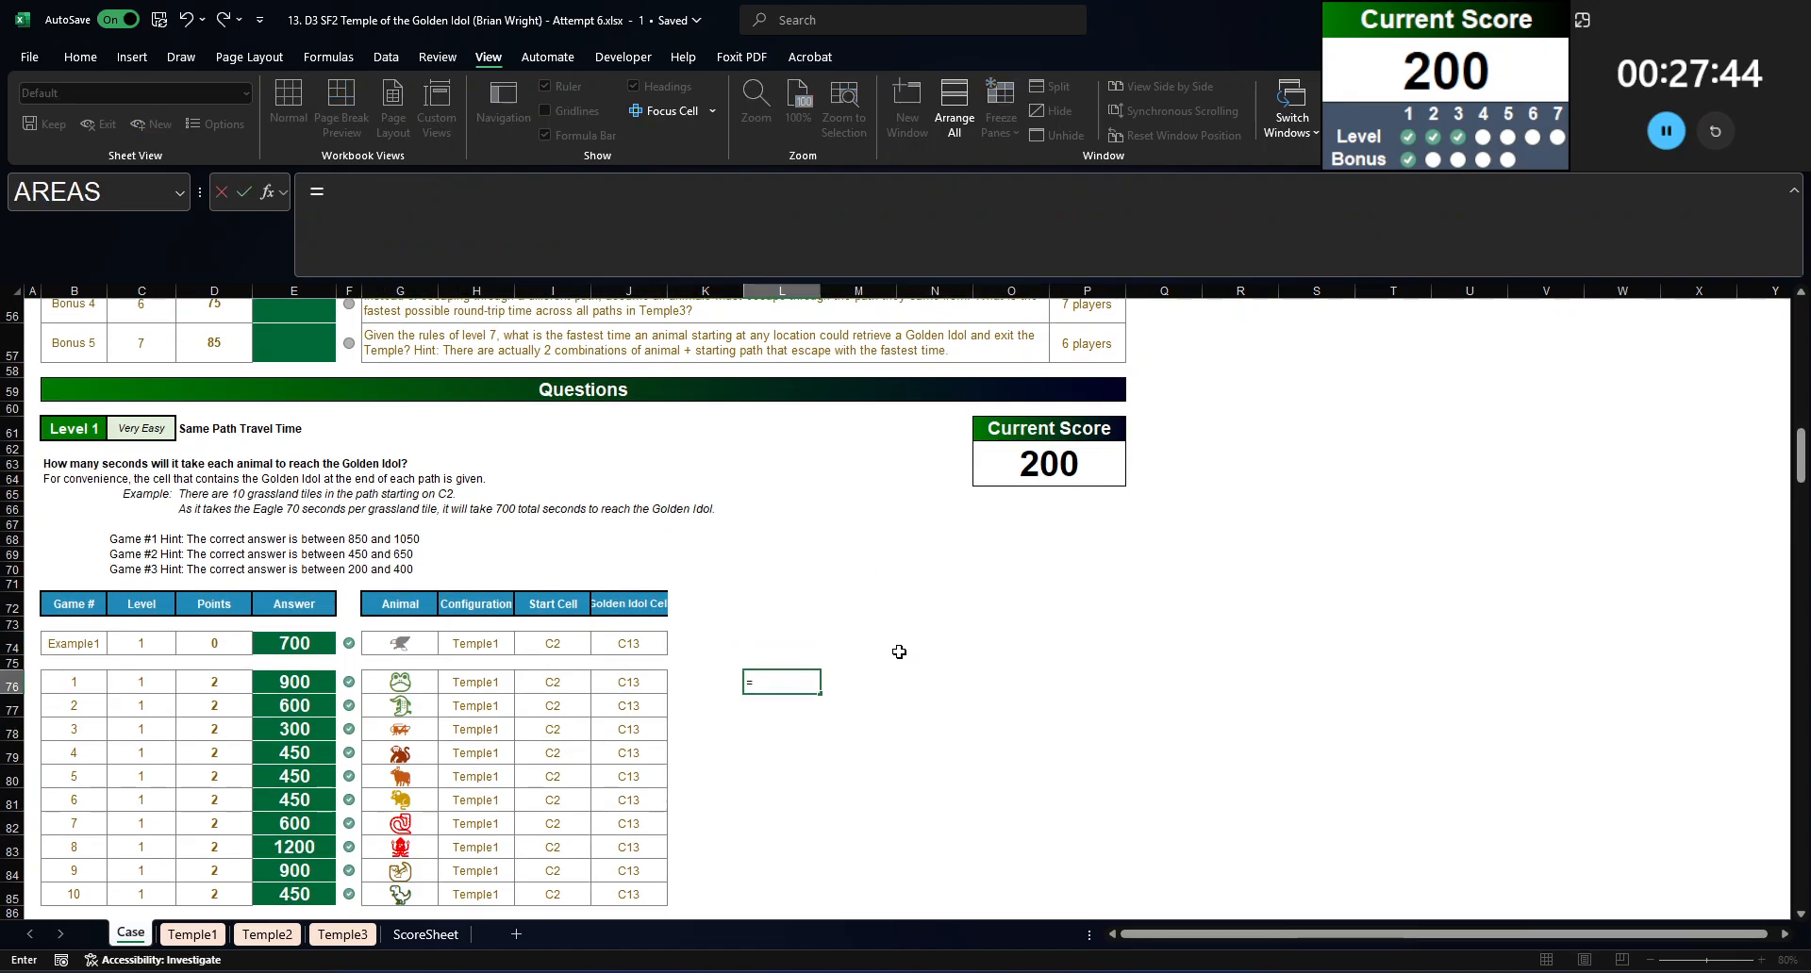
key("BackSpace")
key("BackSpace")
key("BackSpace")
type("que(")
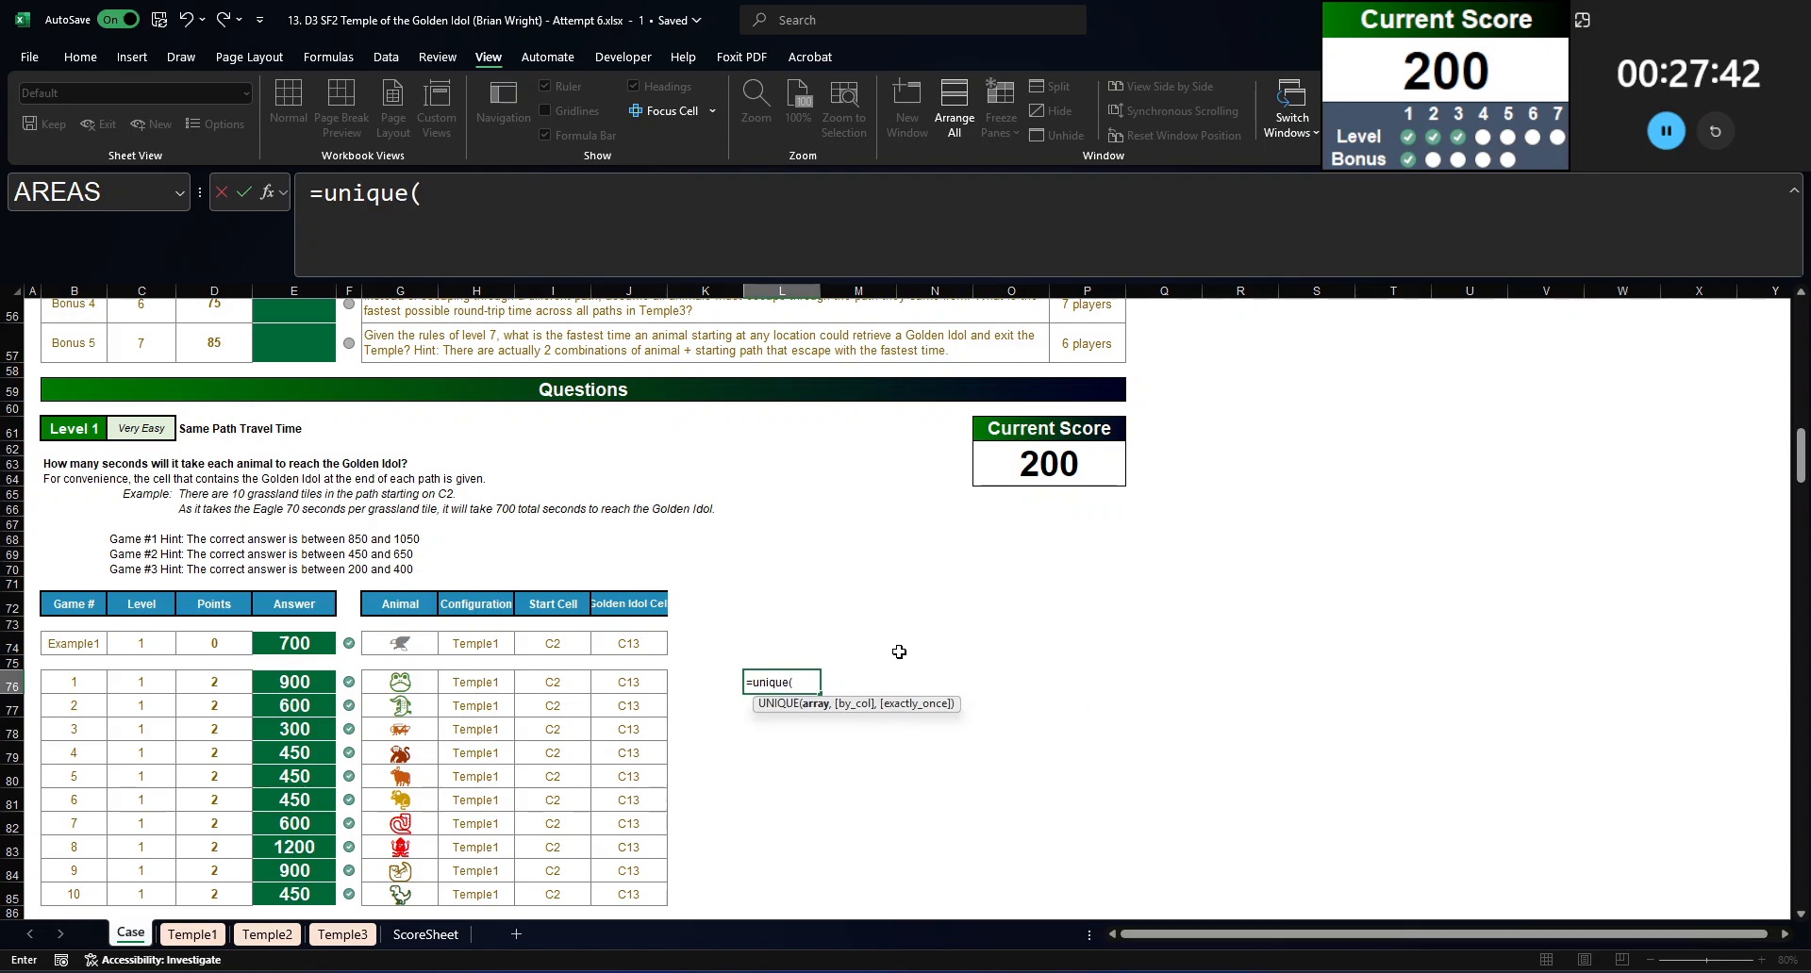
type("vstack(")
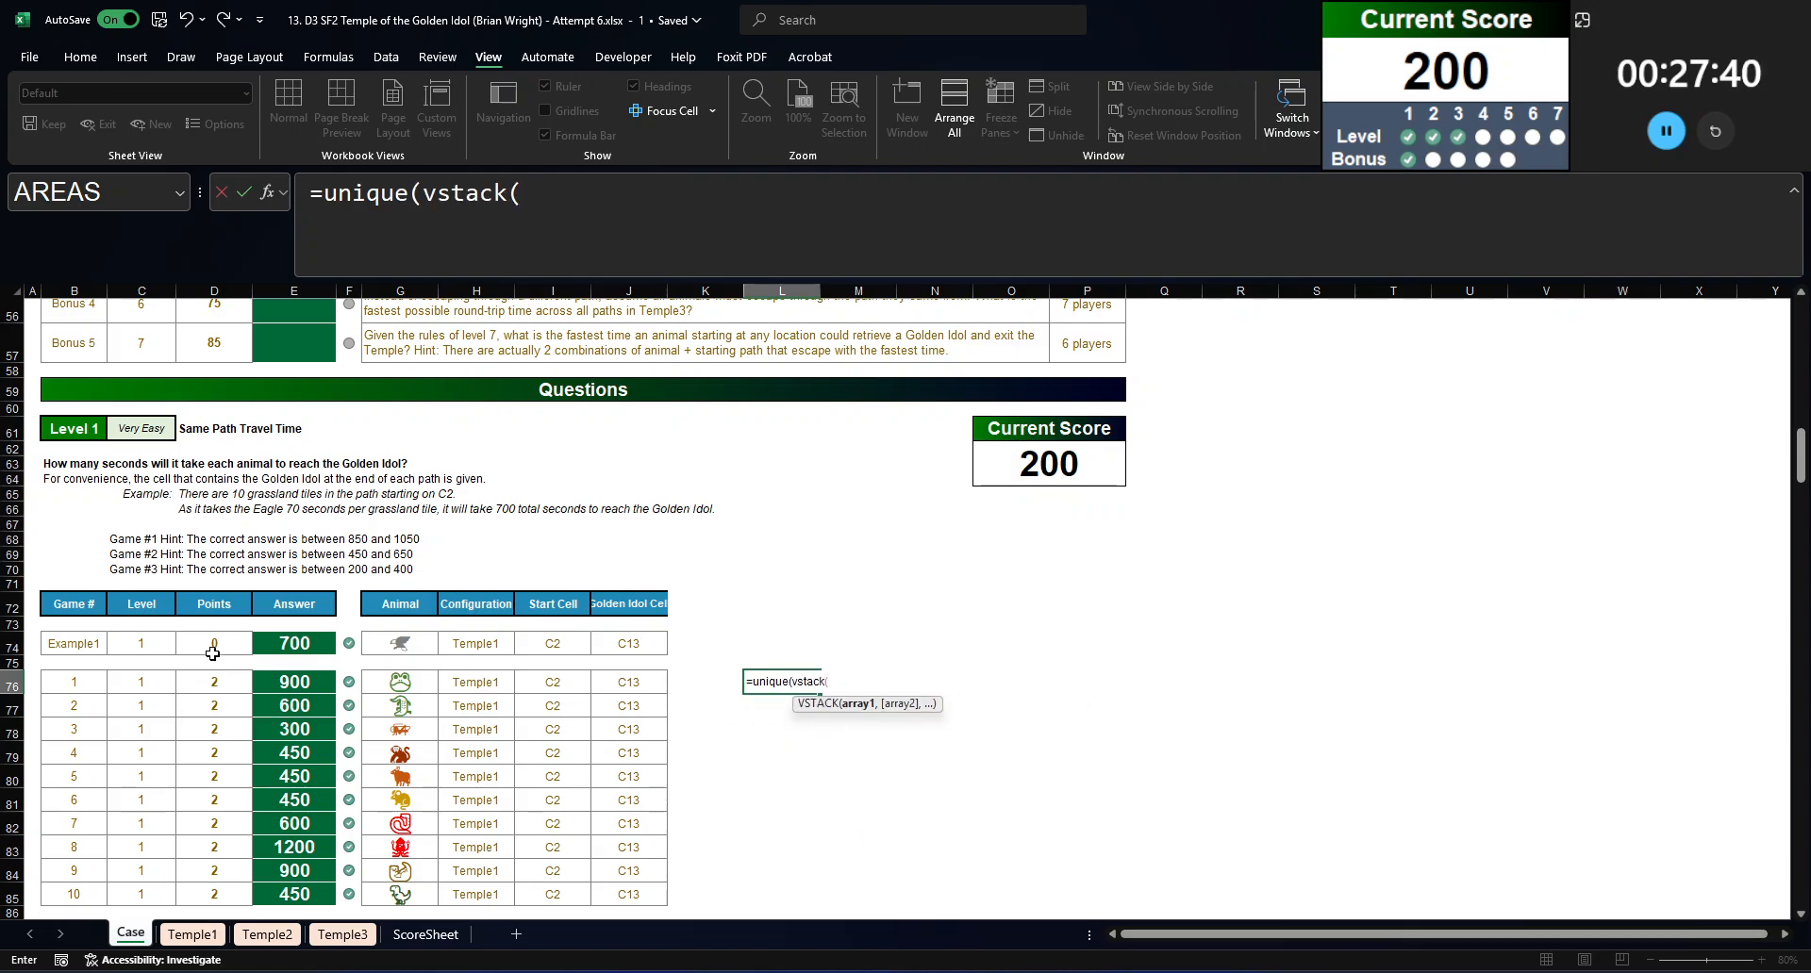
left_click(551, 684)
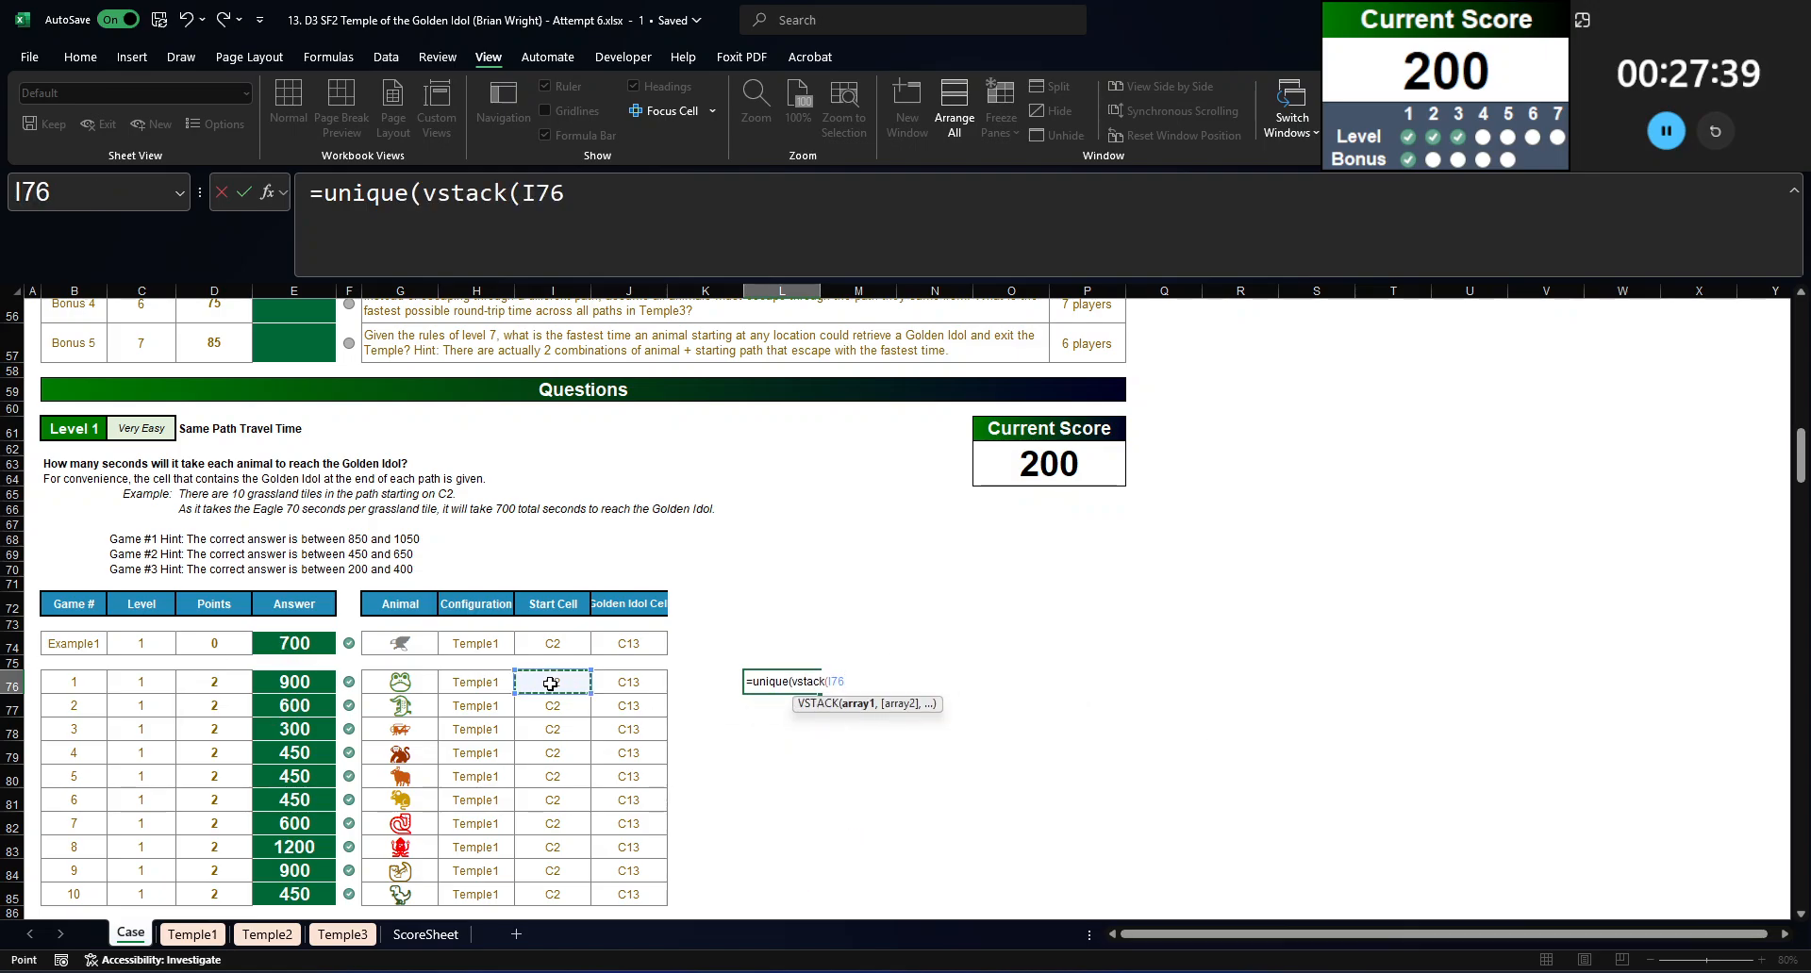
type(",")
scroll(557, 660, "down", 10)
left_click(564, 596)
key("shift+Right")
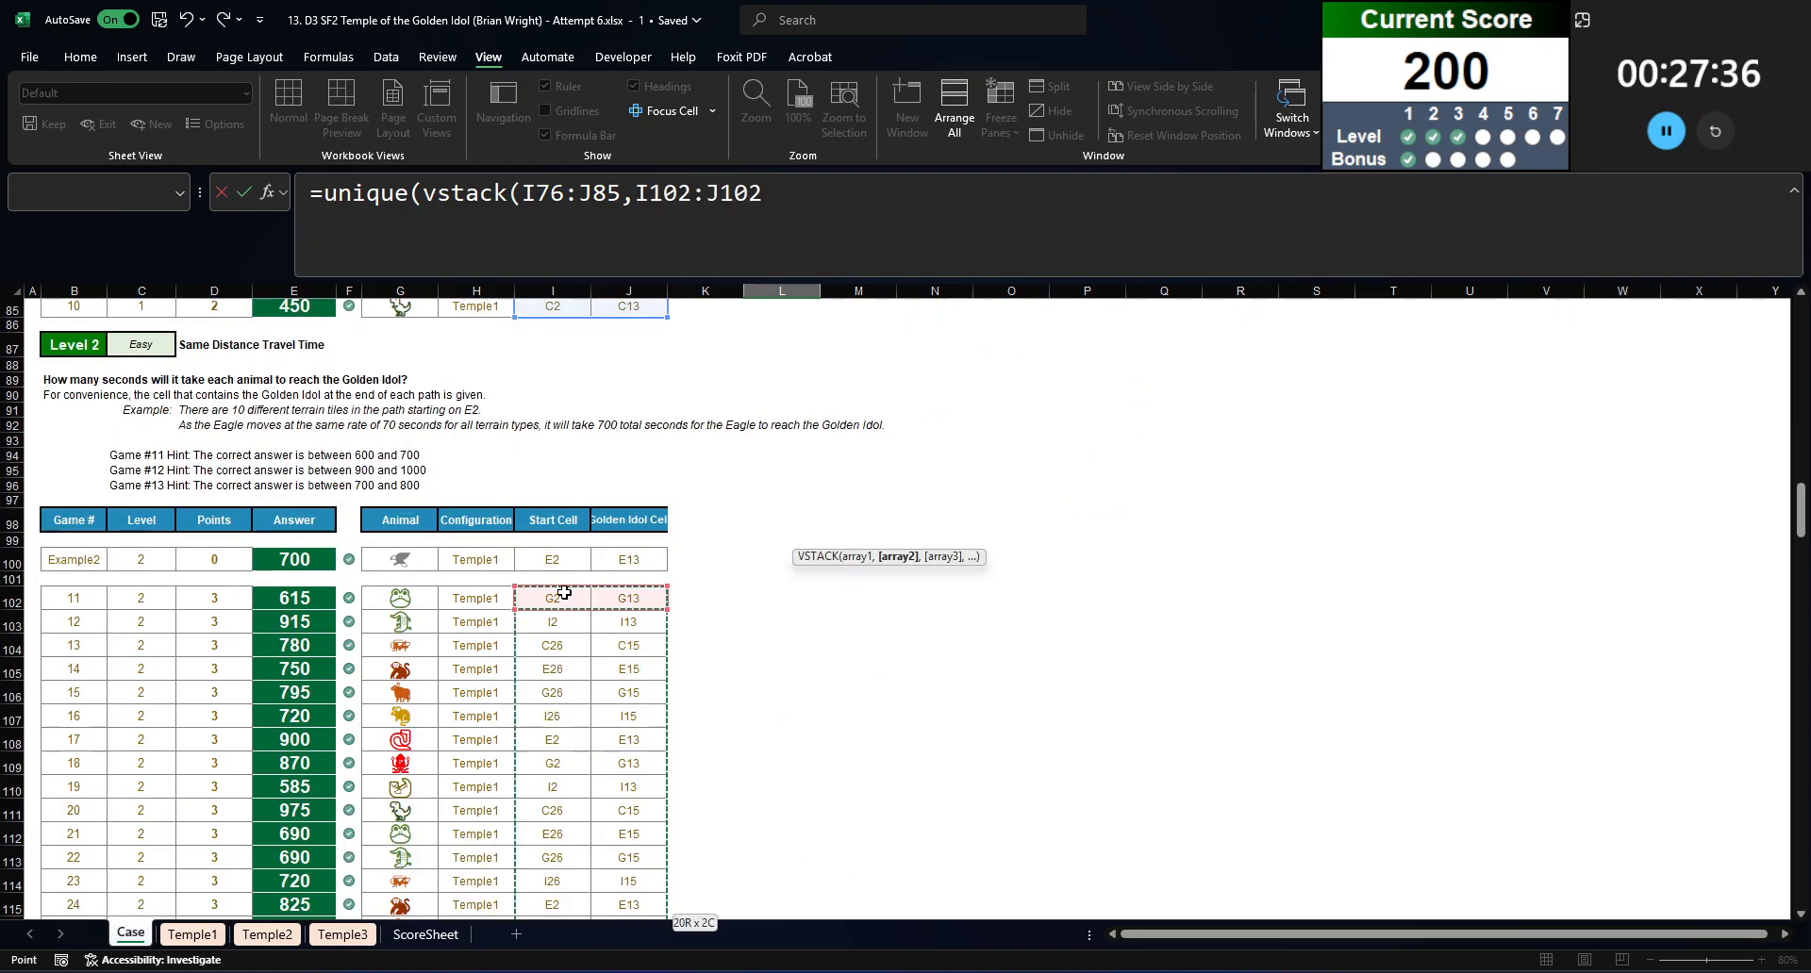
key("ctrl+shift+Down")
key("Return")
Step: Copy the text of the travel-time formula in E74 and select N76 beside the unique path list
left_click(871, 560)
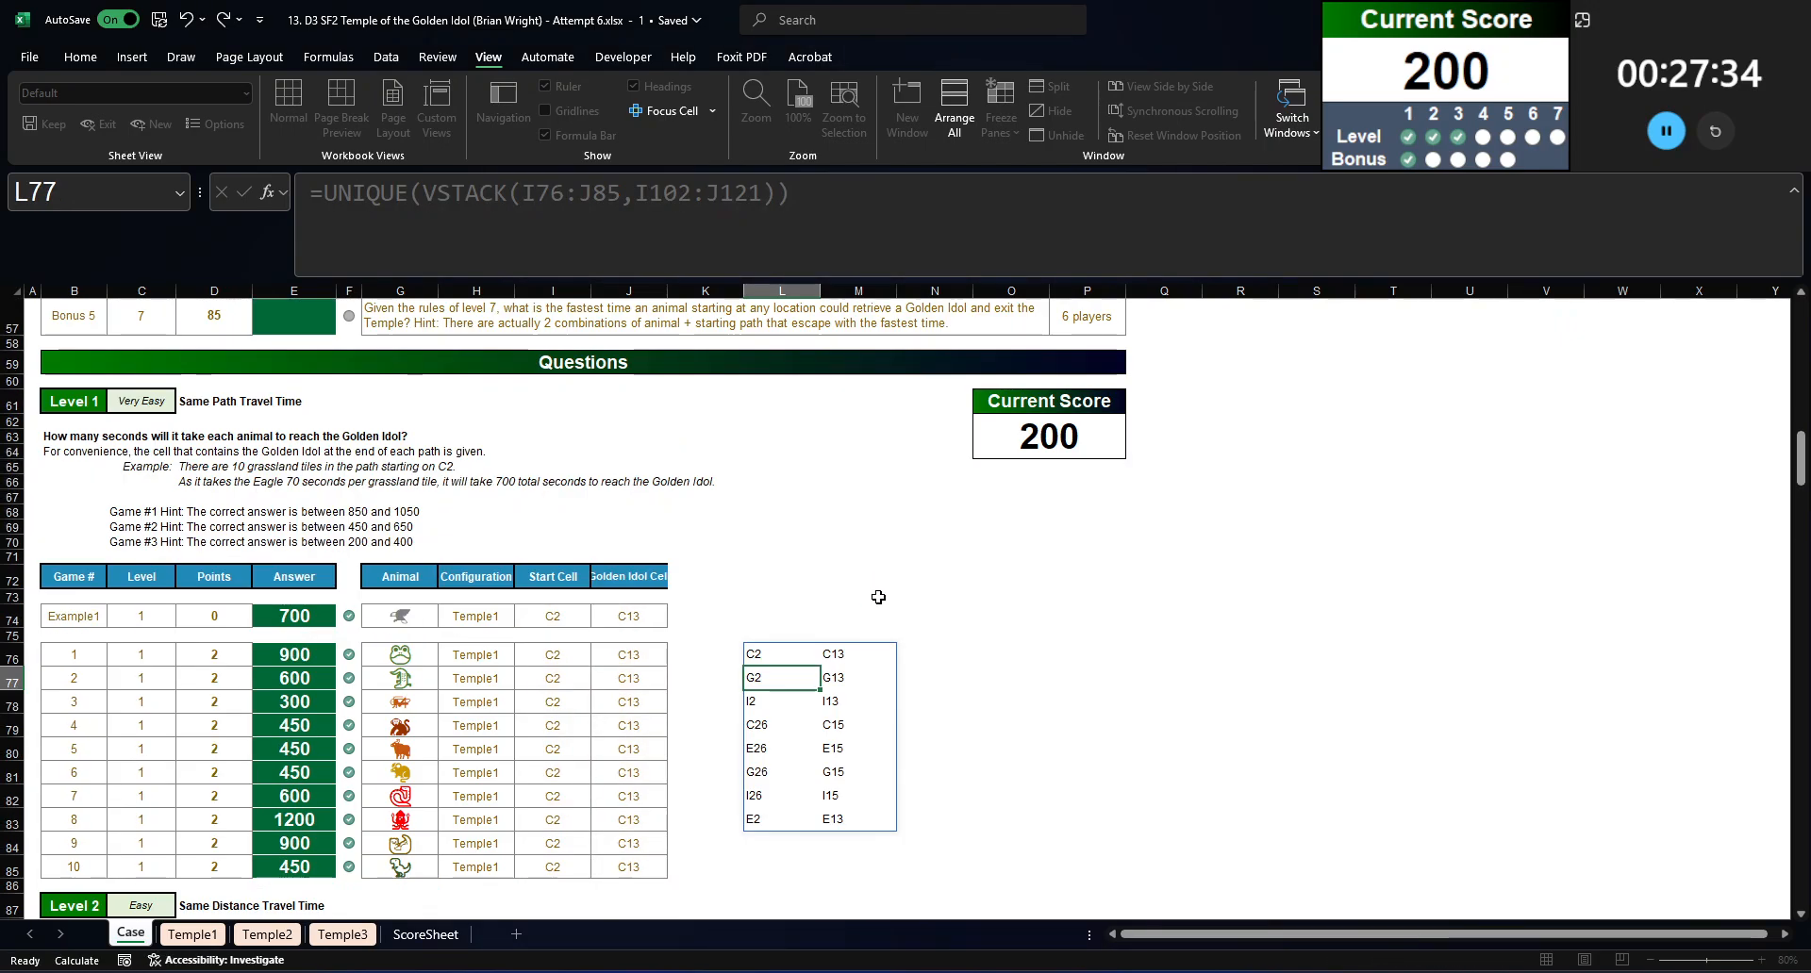
left_click(978, 657)
left_click(871, 645)
left_click(954, 655)
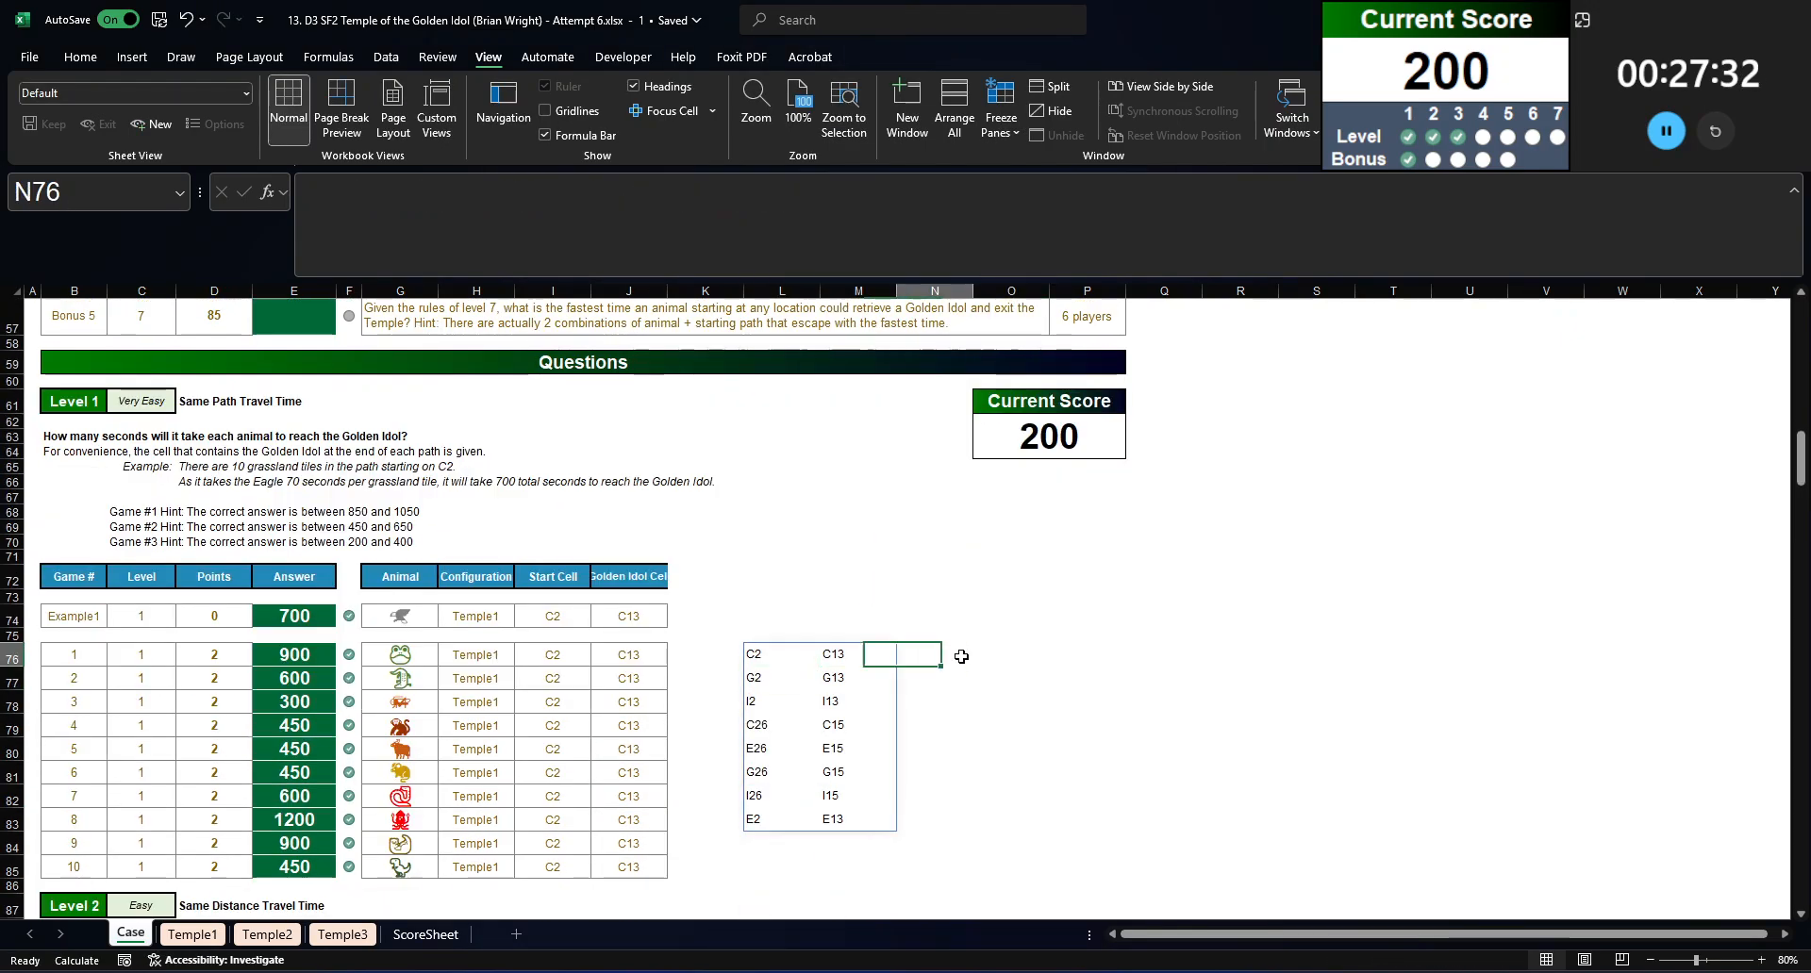
left_click(294, 615)
key("F2")
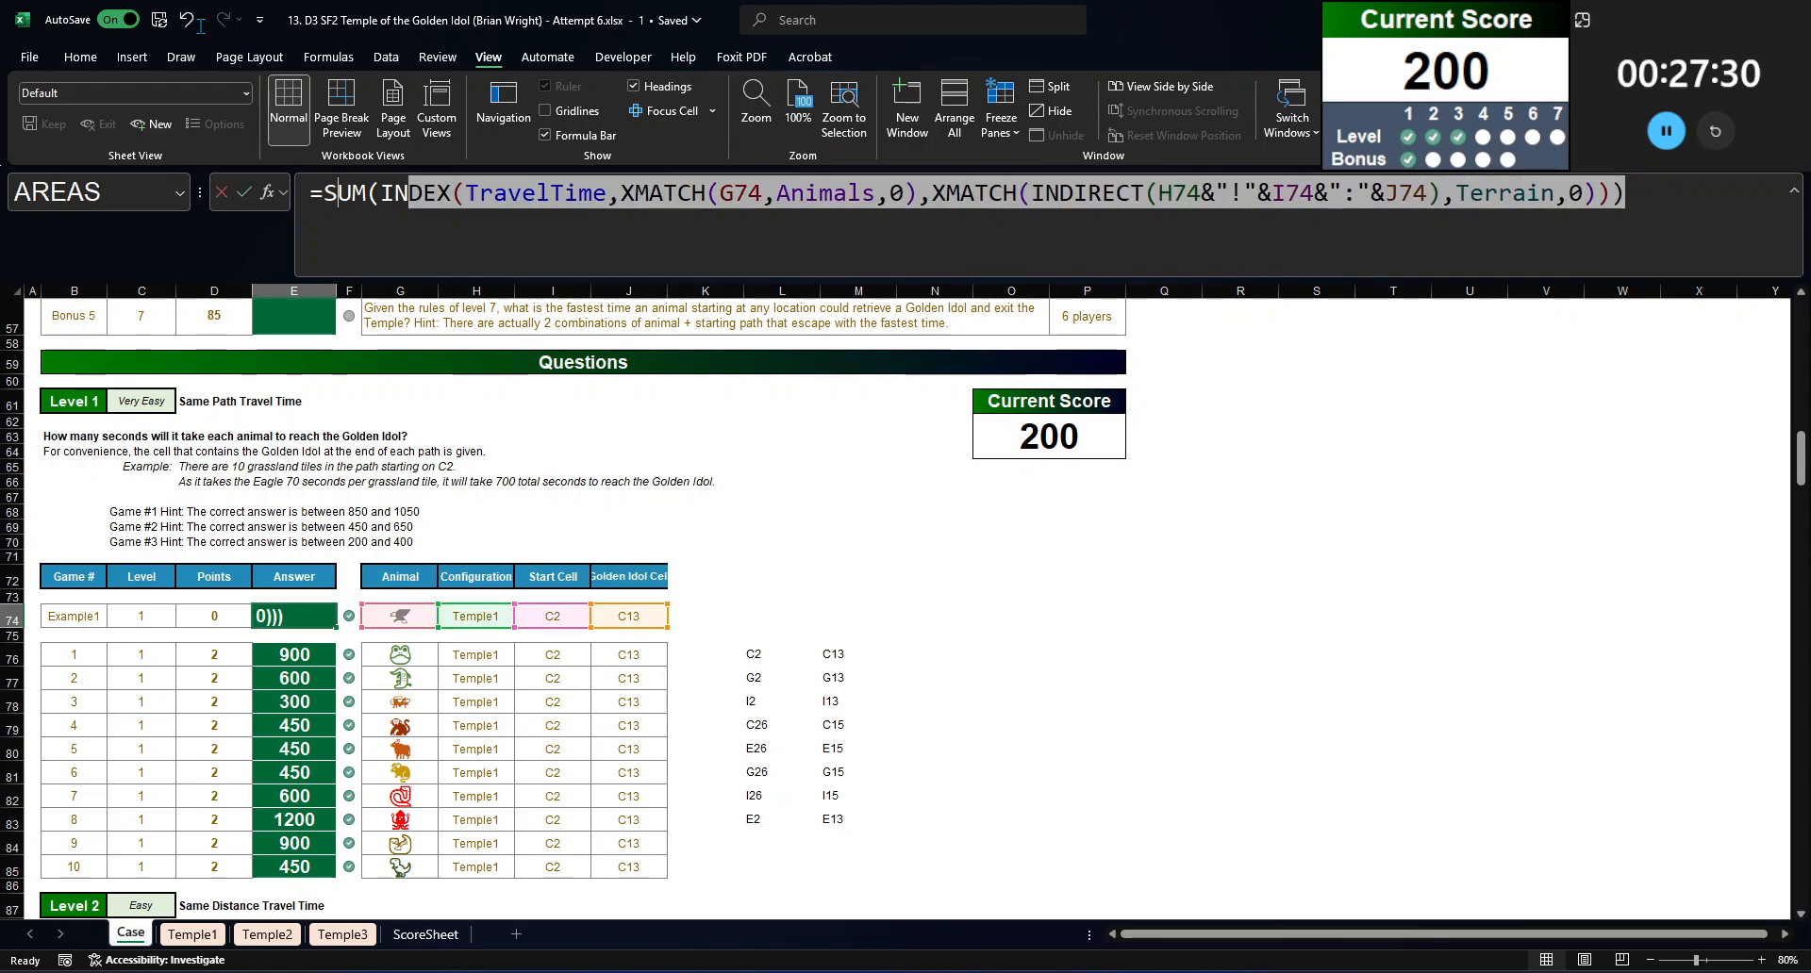
key("Return")
key("Up")
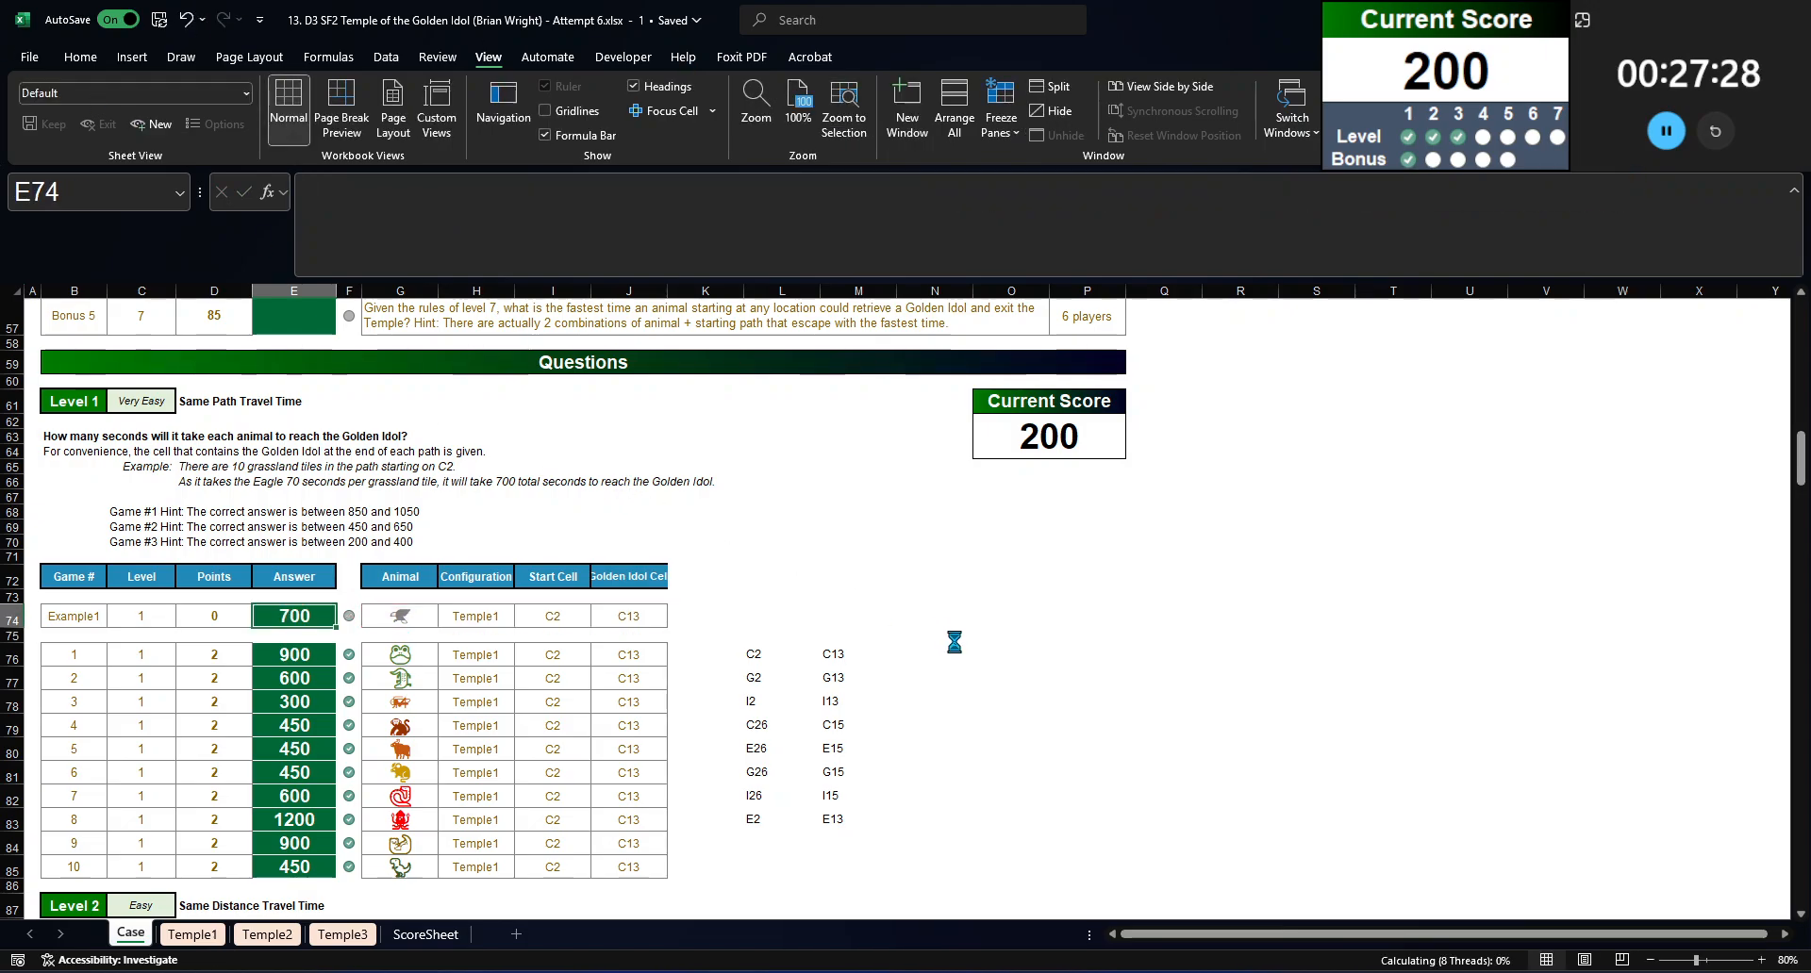
key("F2")
key("shift+Home")
key("Return")
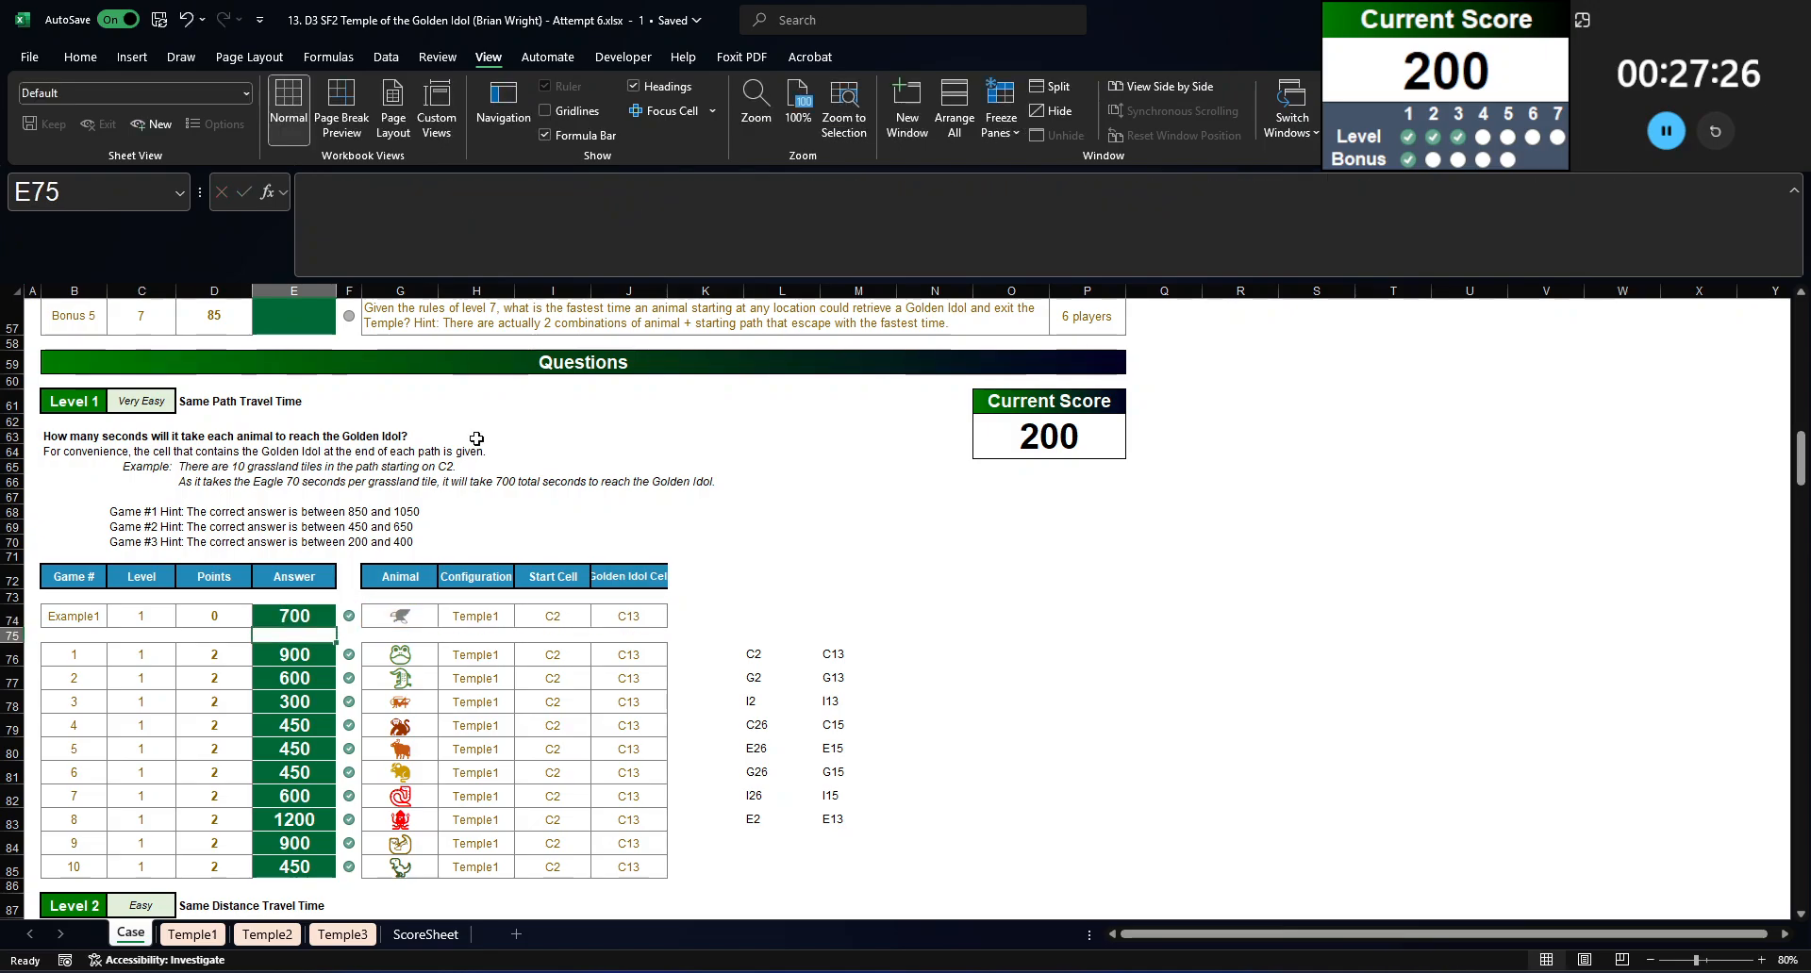
left_click(933, 651)
left_click(352, 213)
key("ctrl+v")
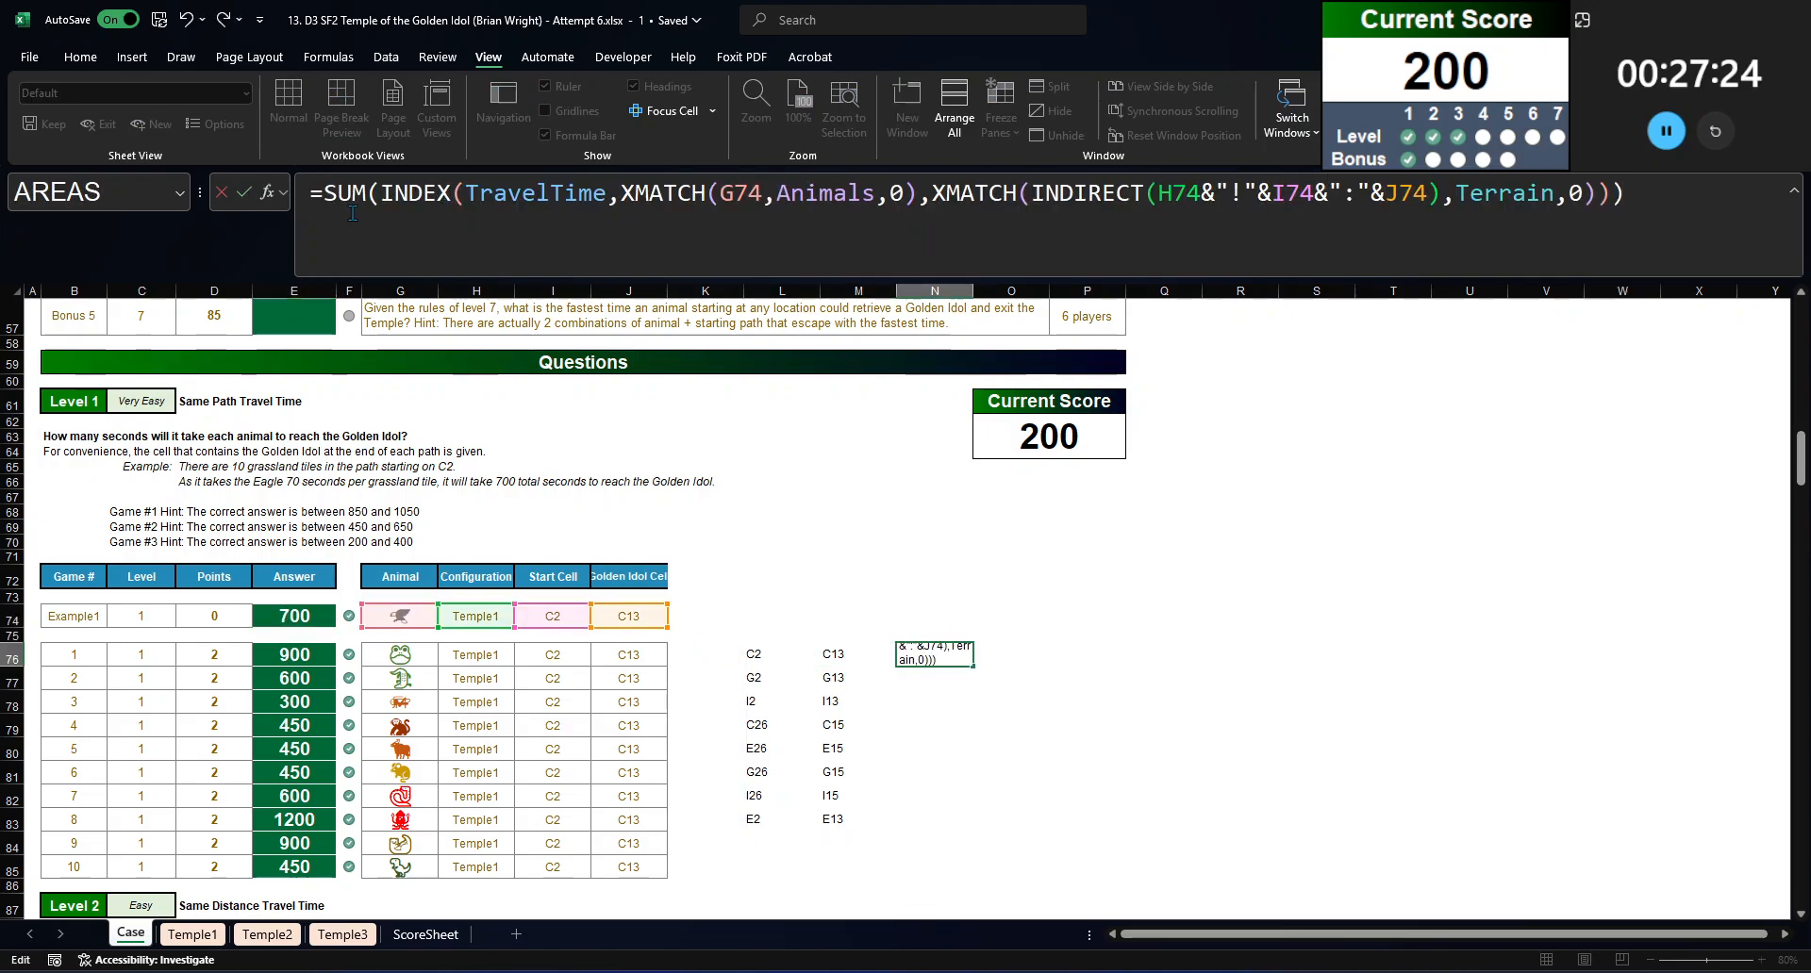
double_click(740, 192)
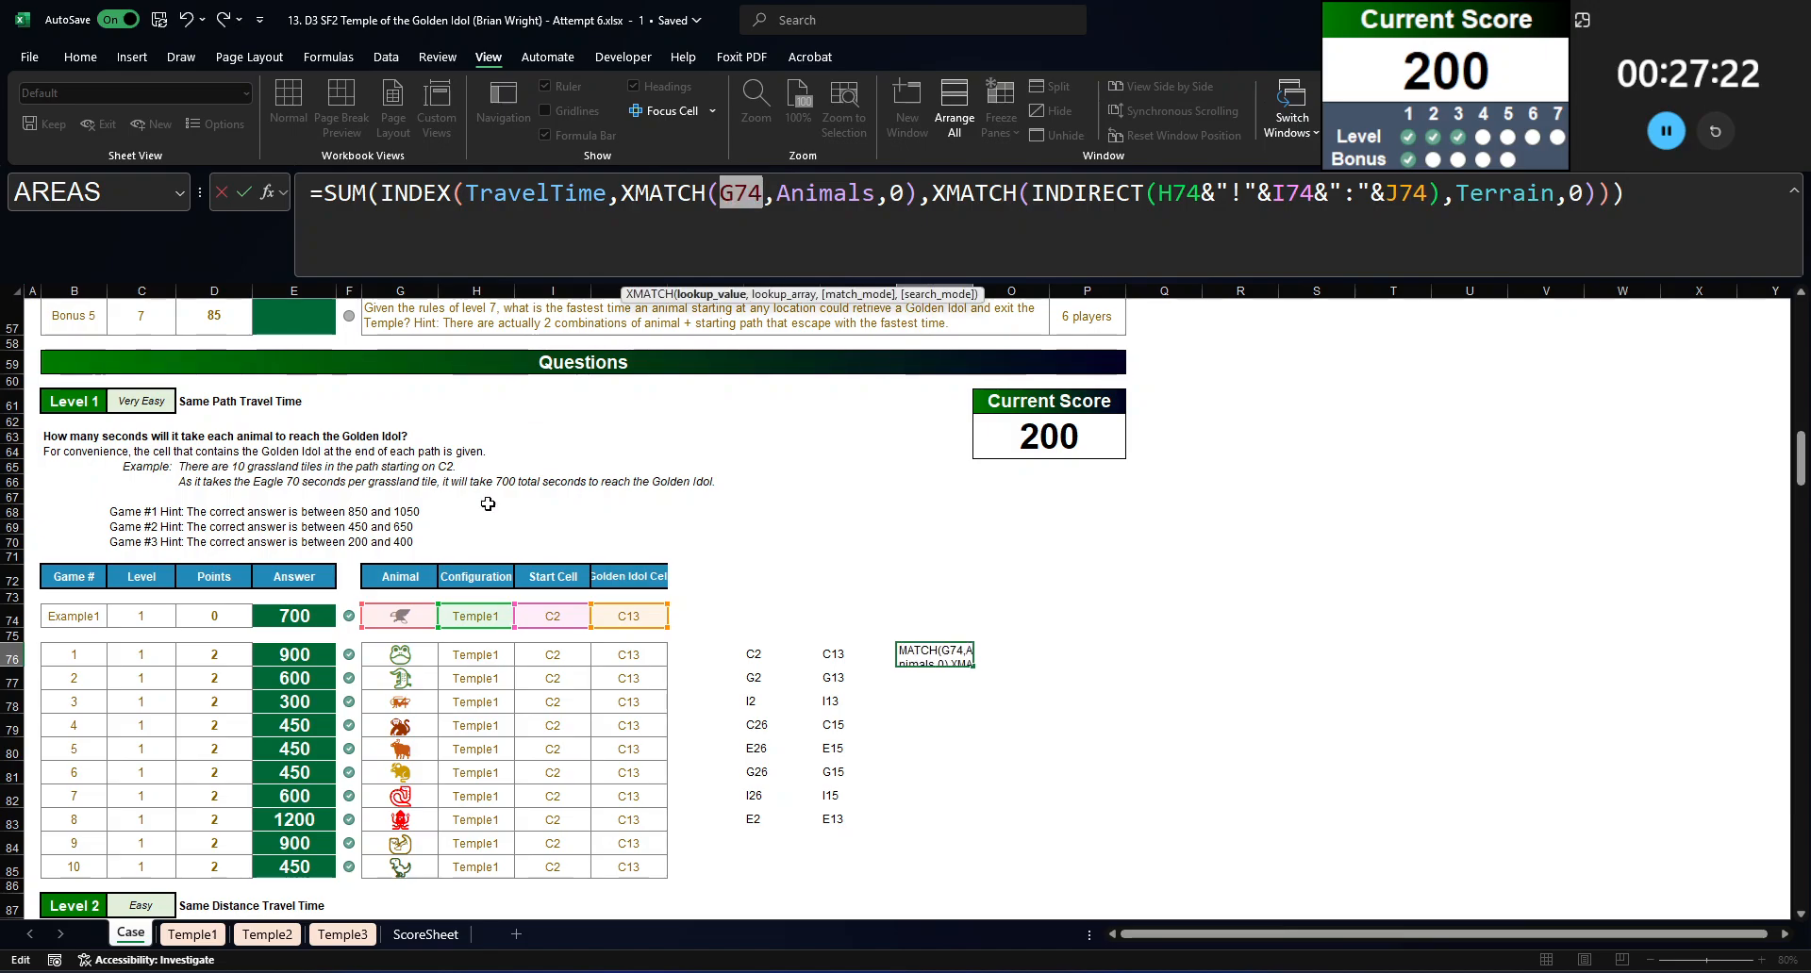
left_click(405, 618)
key("F9")
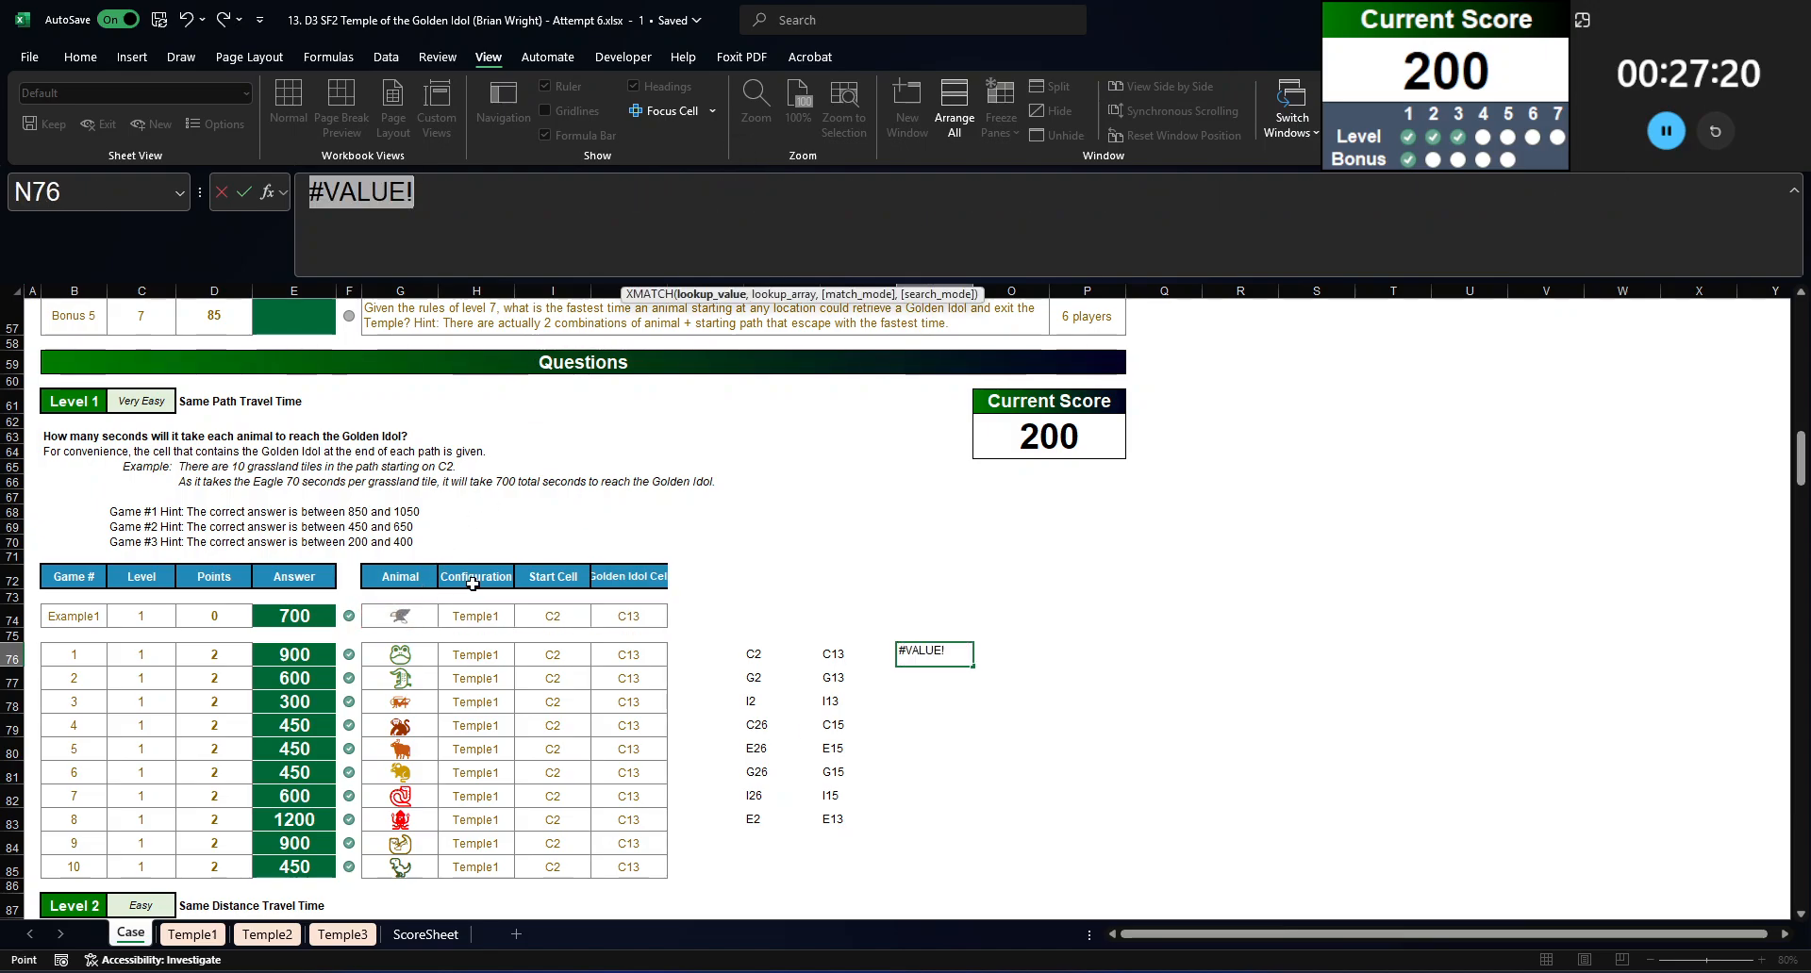
key("Escape")
Step: Paste the travel-time formula into N76, replacing G74 with the literal Eagle icon and H74 with "Temple1"
left_click(719, 223)
key("ctrl+v")
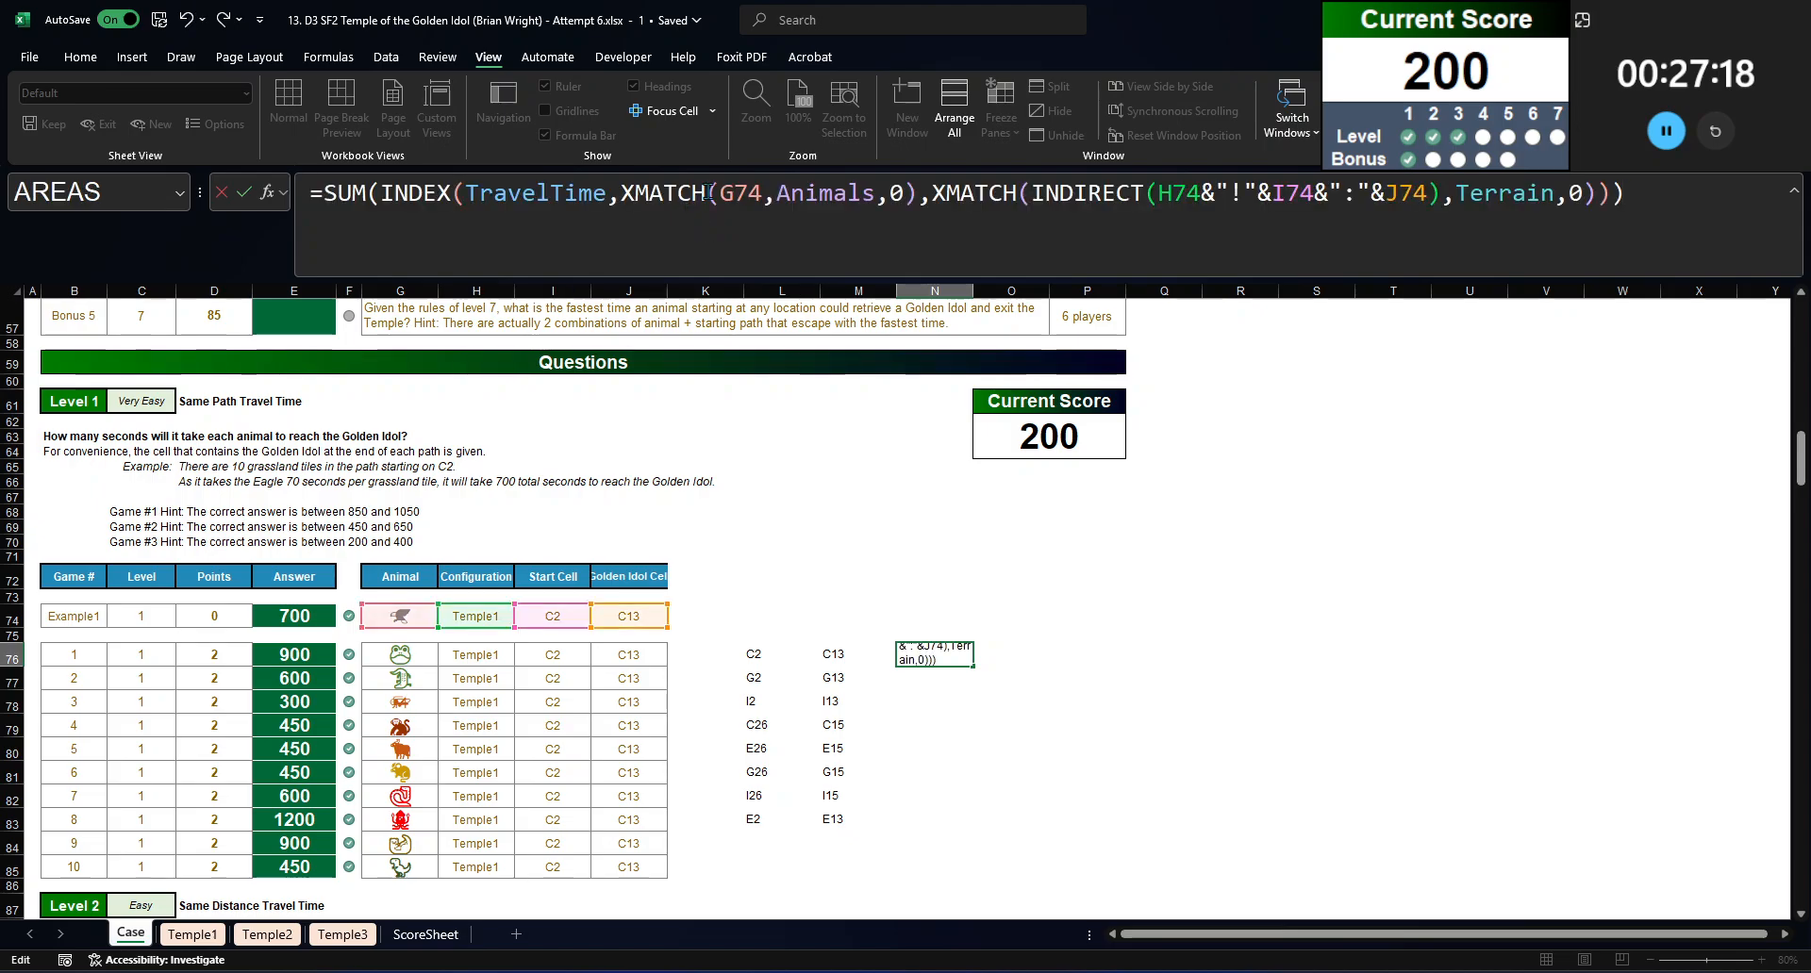
double_click(740, 192)
left_click(401, 613)
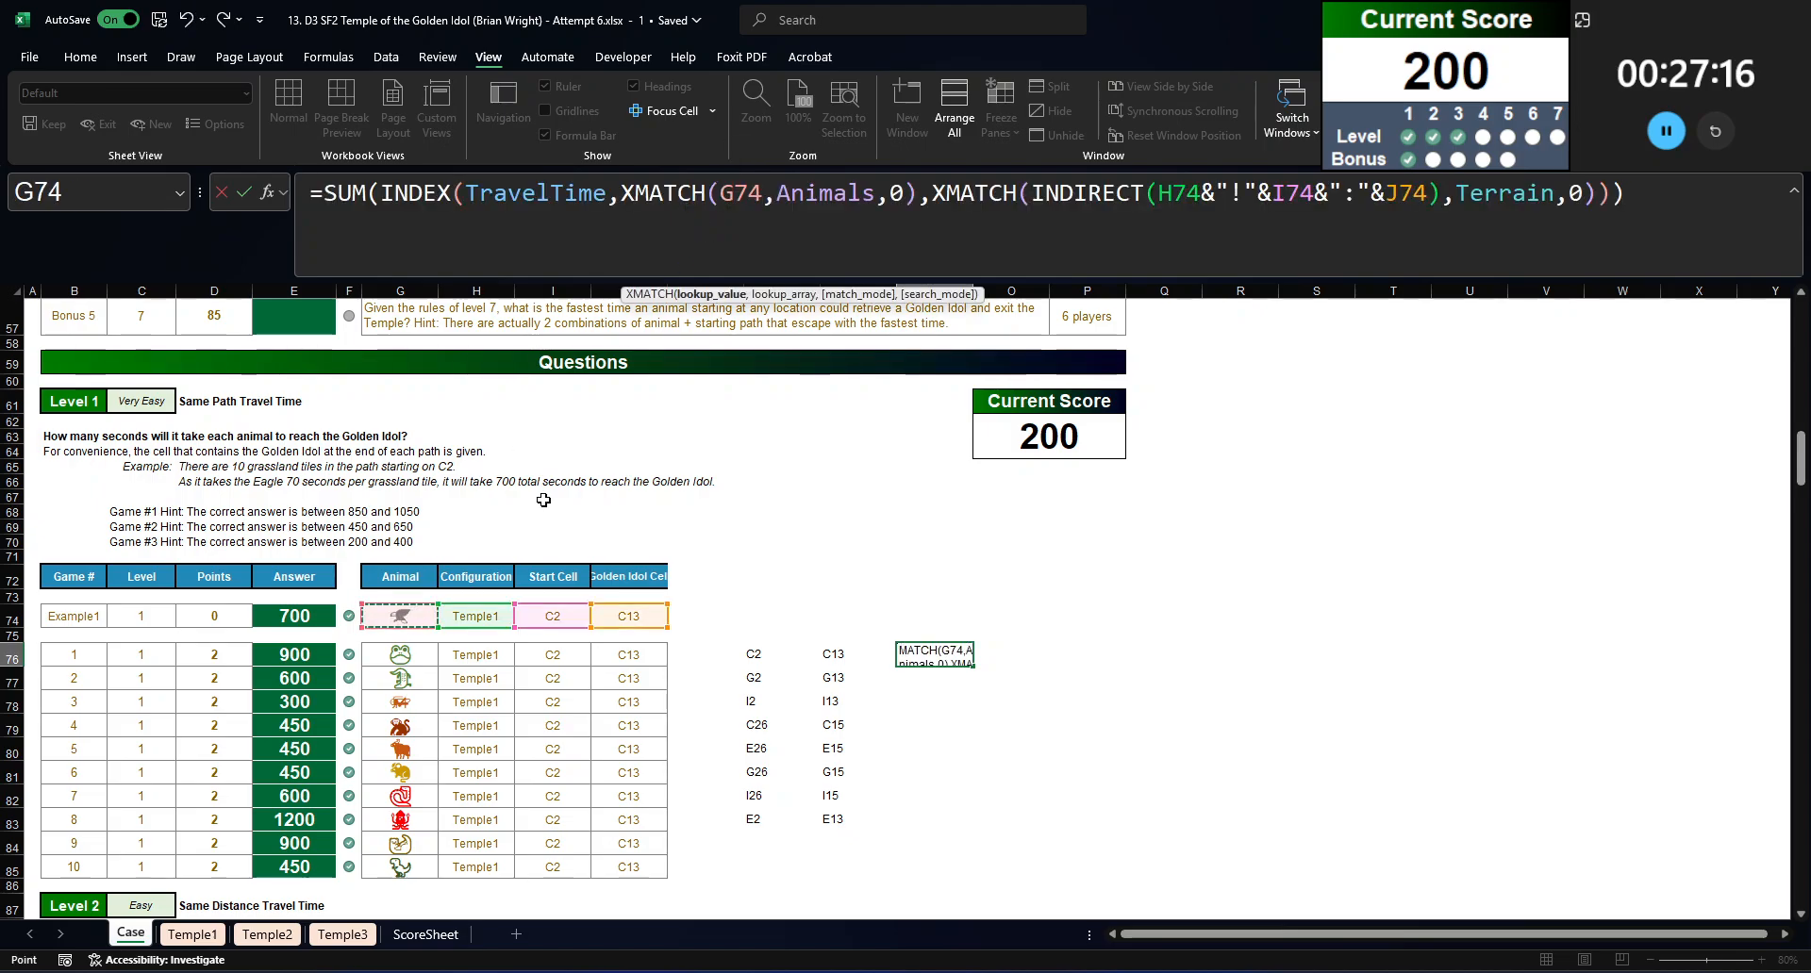
double_click(740, 193)
key("F9")
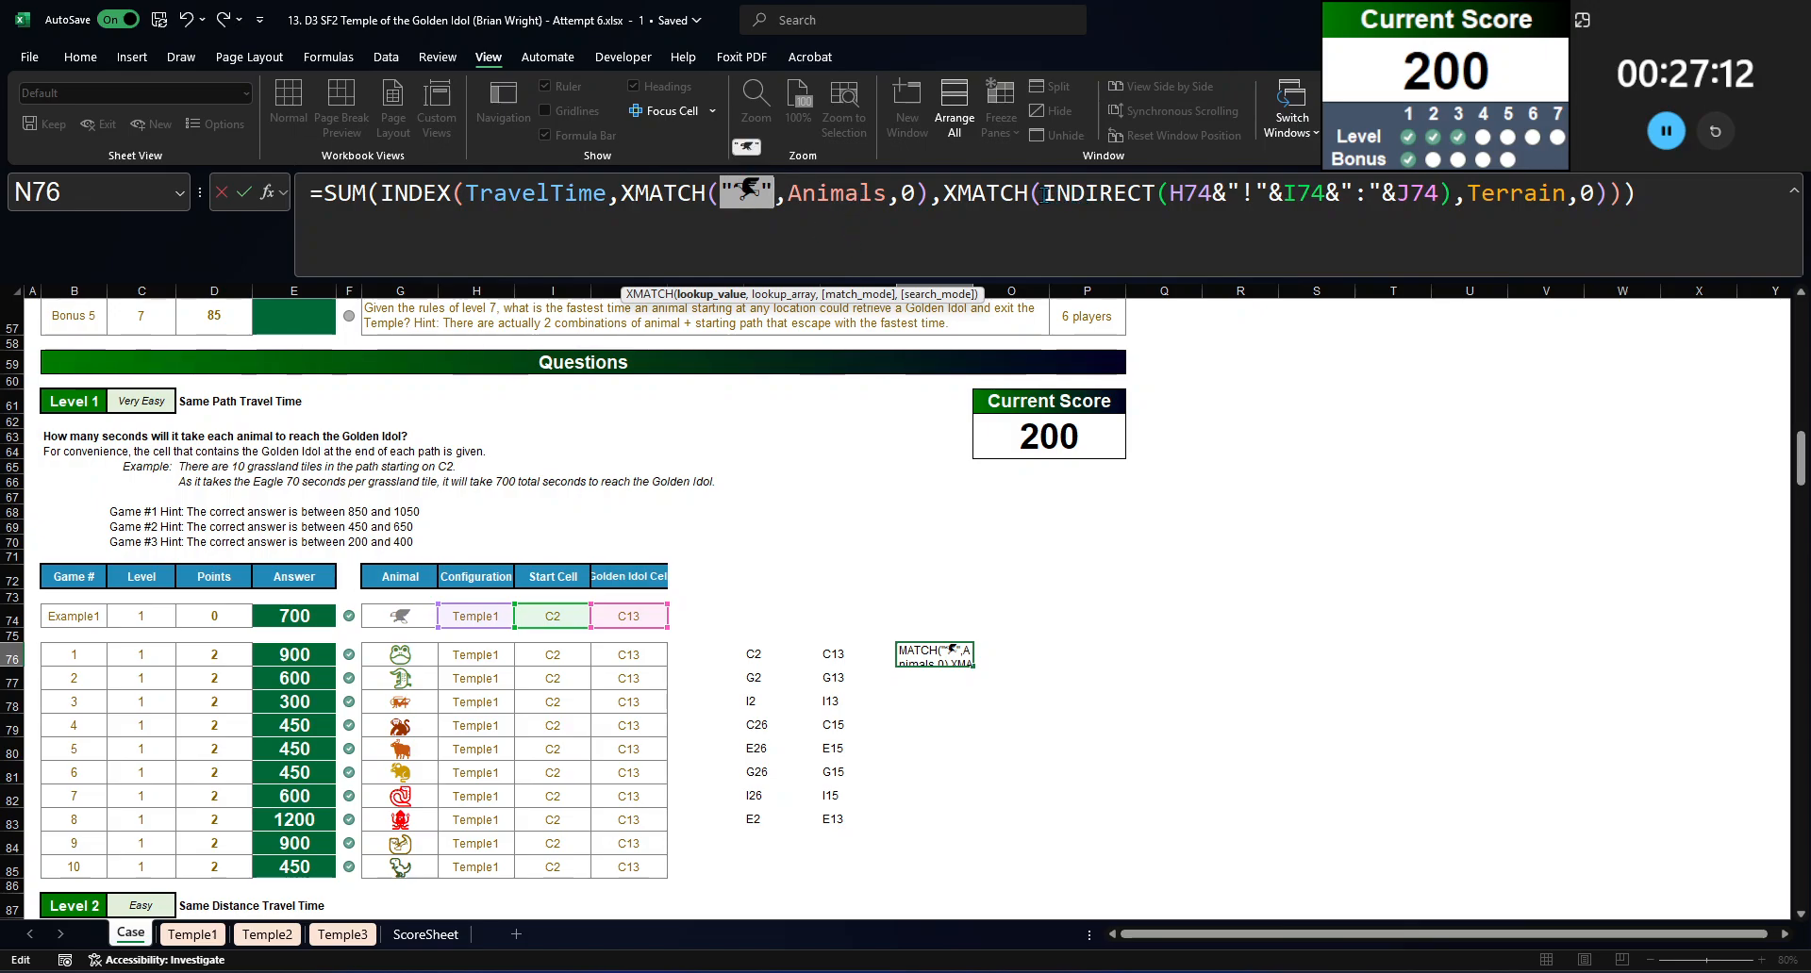
double_click(1190, 194)
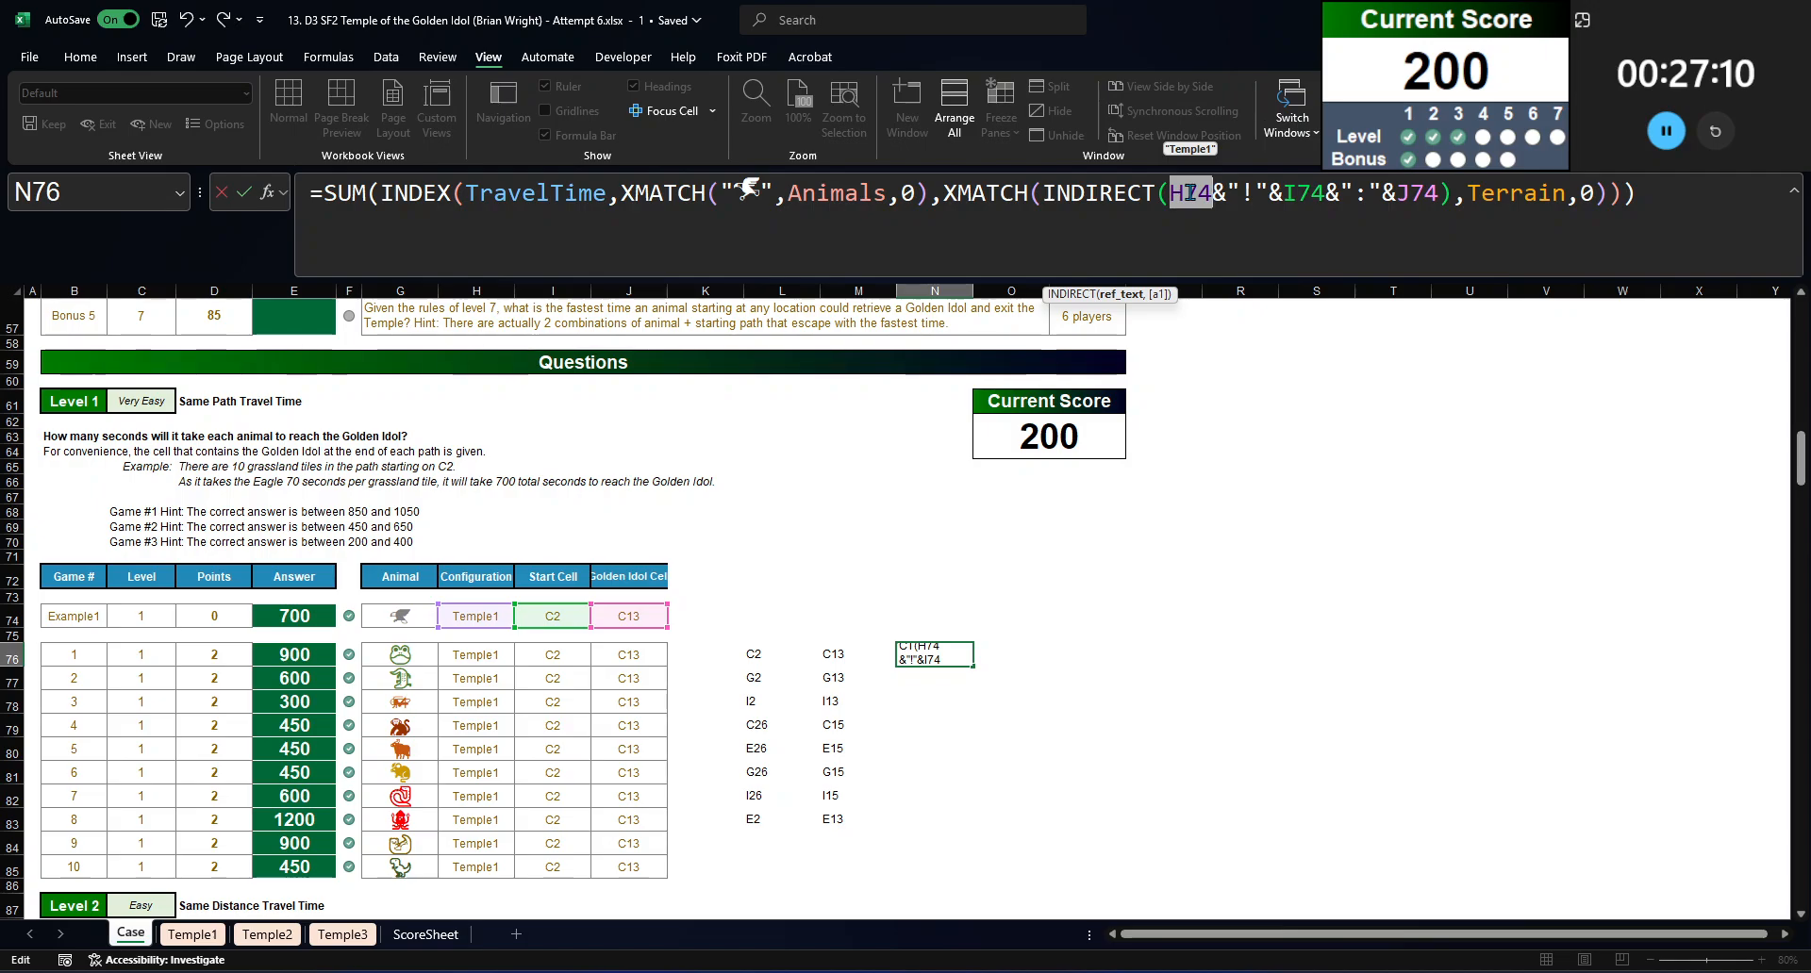
key("F9")
Step: Point the N76 formula's start and end cell references to L76 and M76 and enter it
double_click(1388, 193)
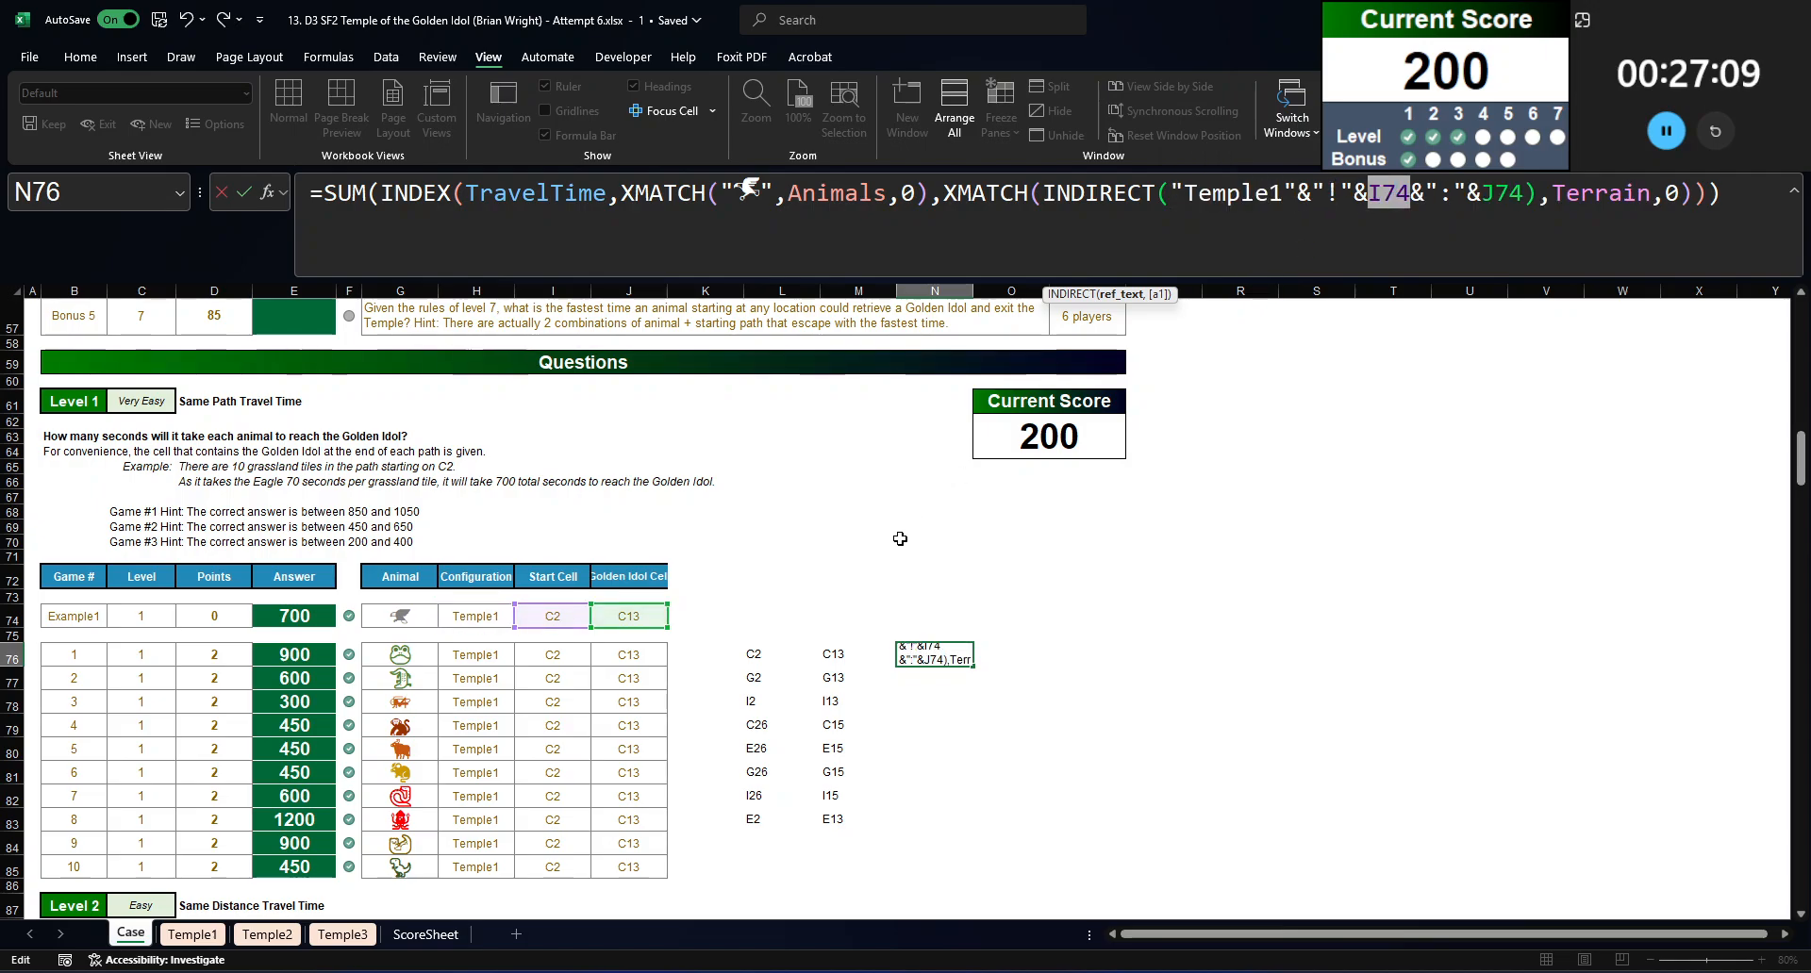
left_click(781, 654)
double_click(1503, 193)
left_click(853, 655)
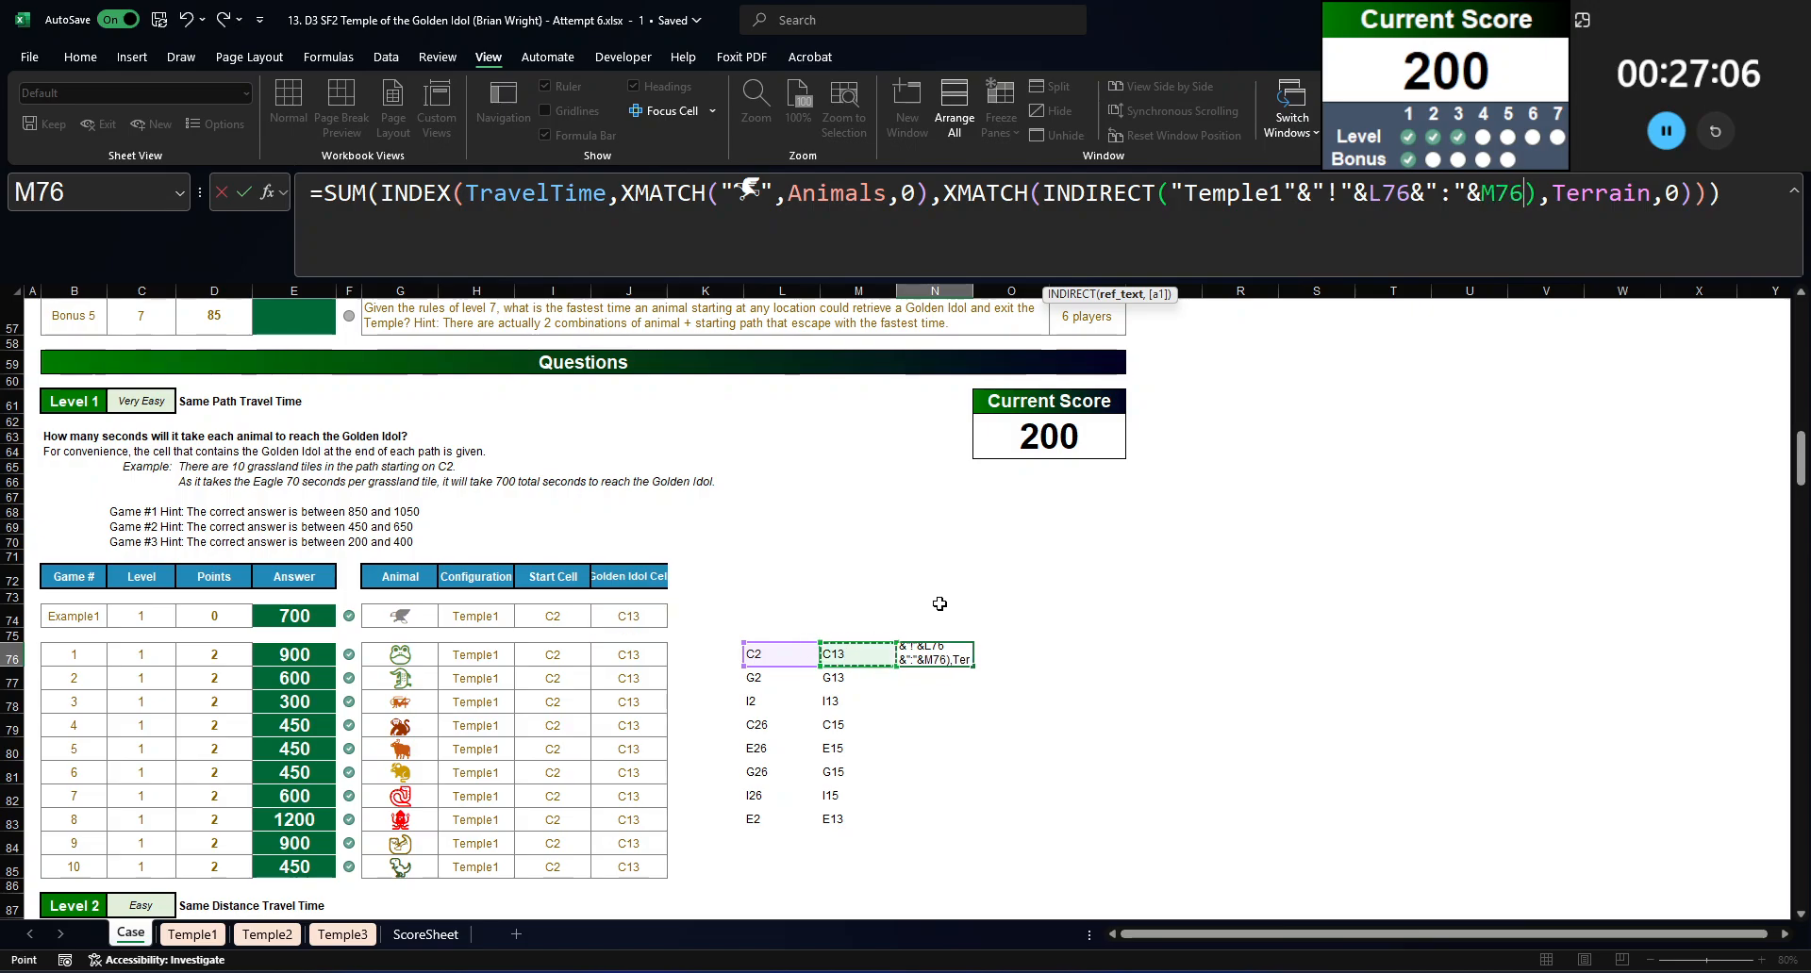
key("Return")
Step: Copy the Eagle travel-time formula from N76 down to N83 for all the unique paths
key("Up")
key("ctrl+c")
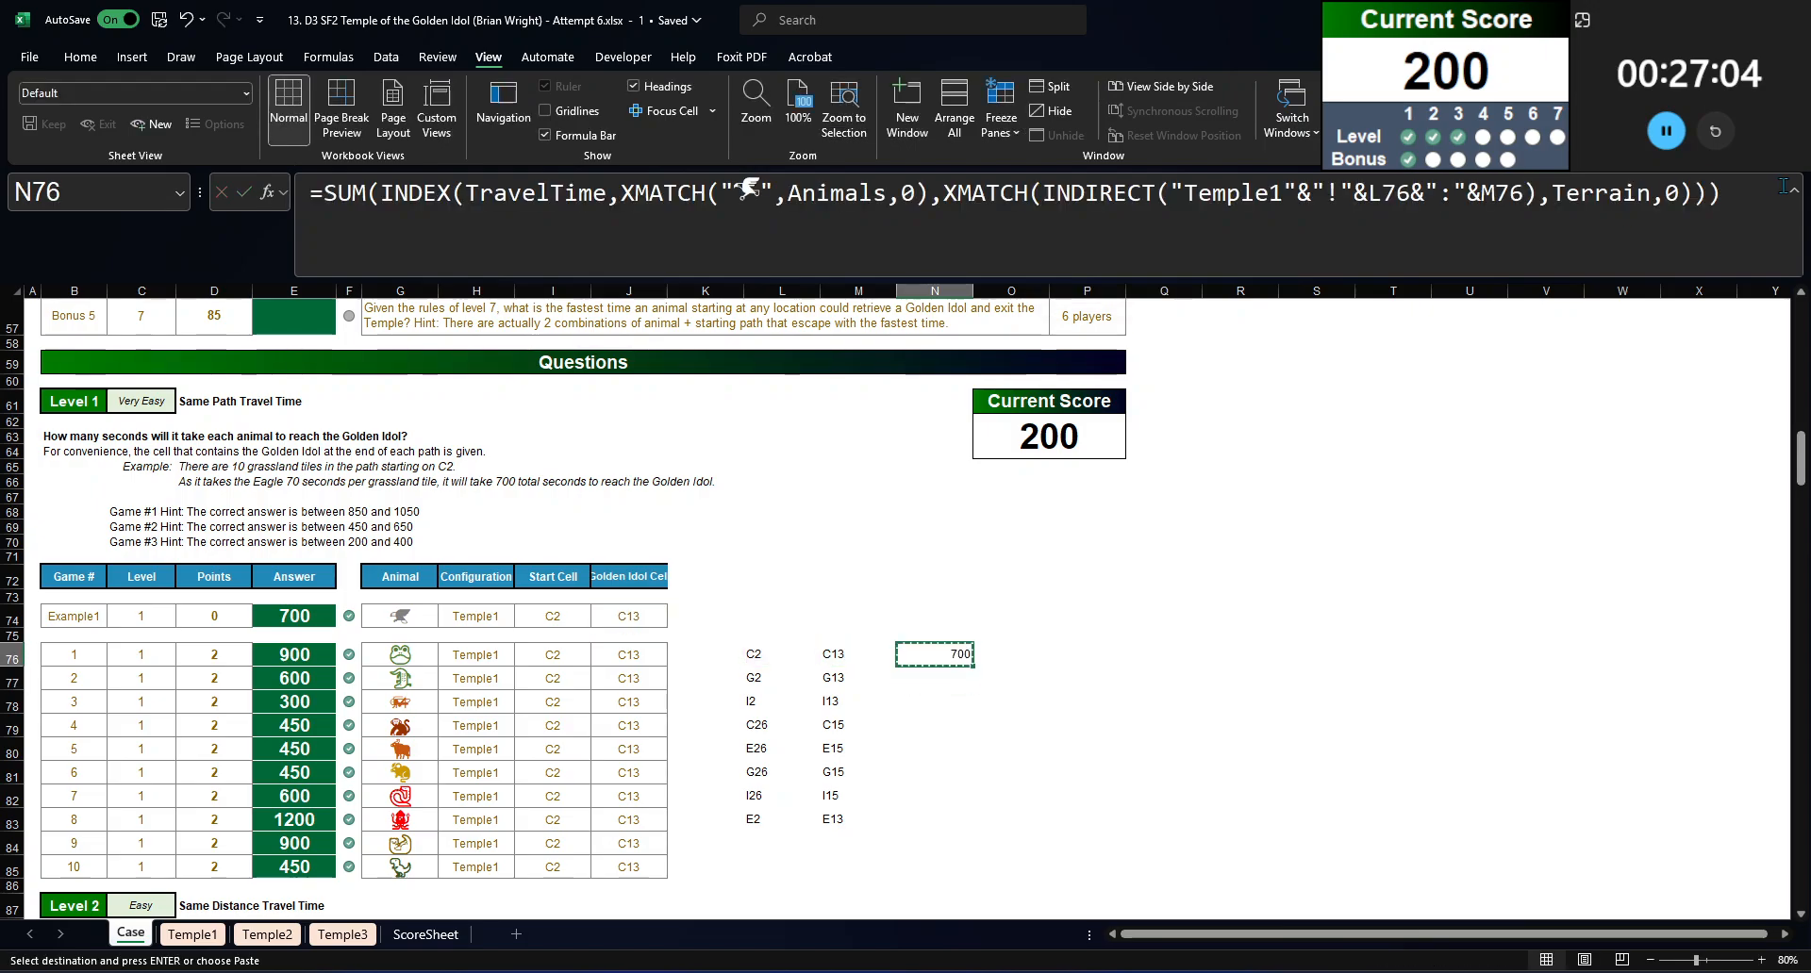
key("ctrl+Left")
key("ctrl+Down")
key("Right")
key("Right")
key("shift+Up")
key("ctrl+shift+Up")
key("ctrl+v")
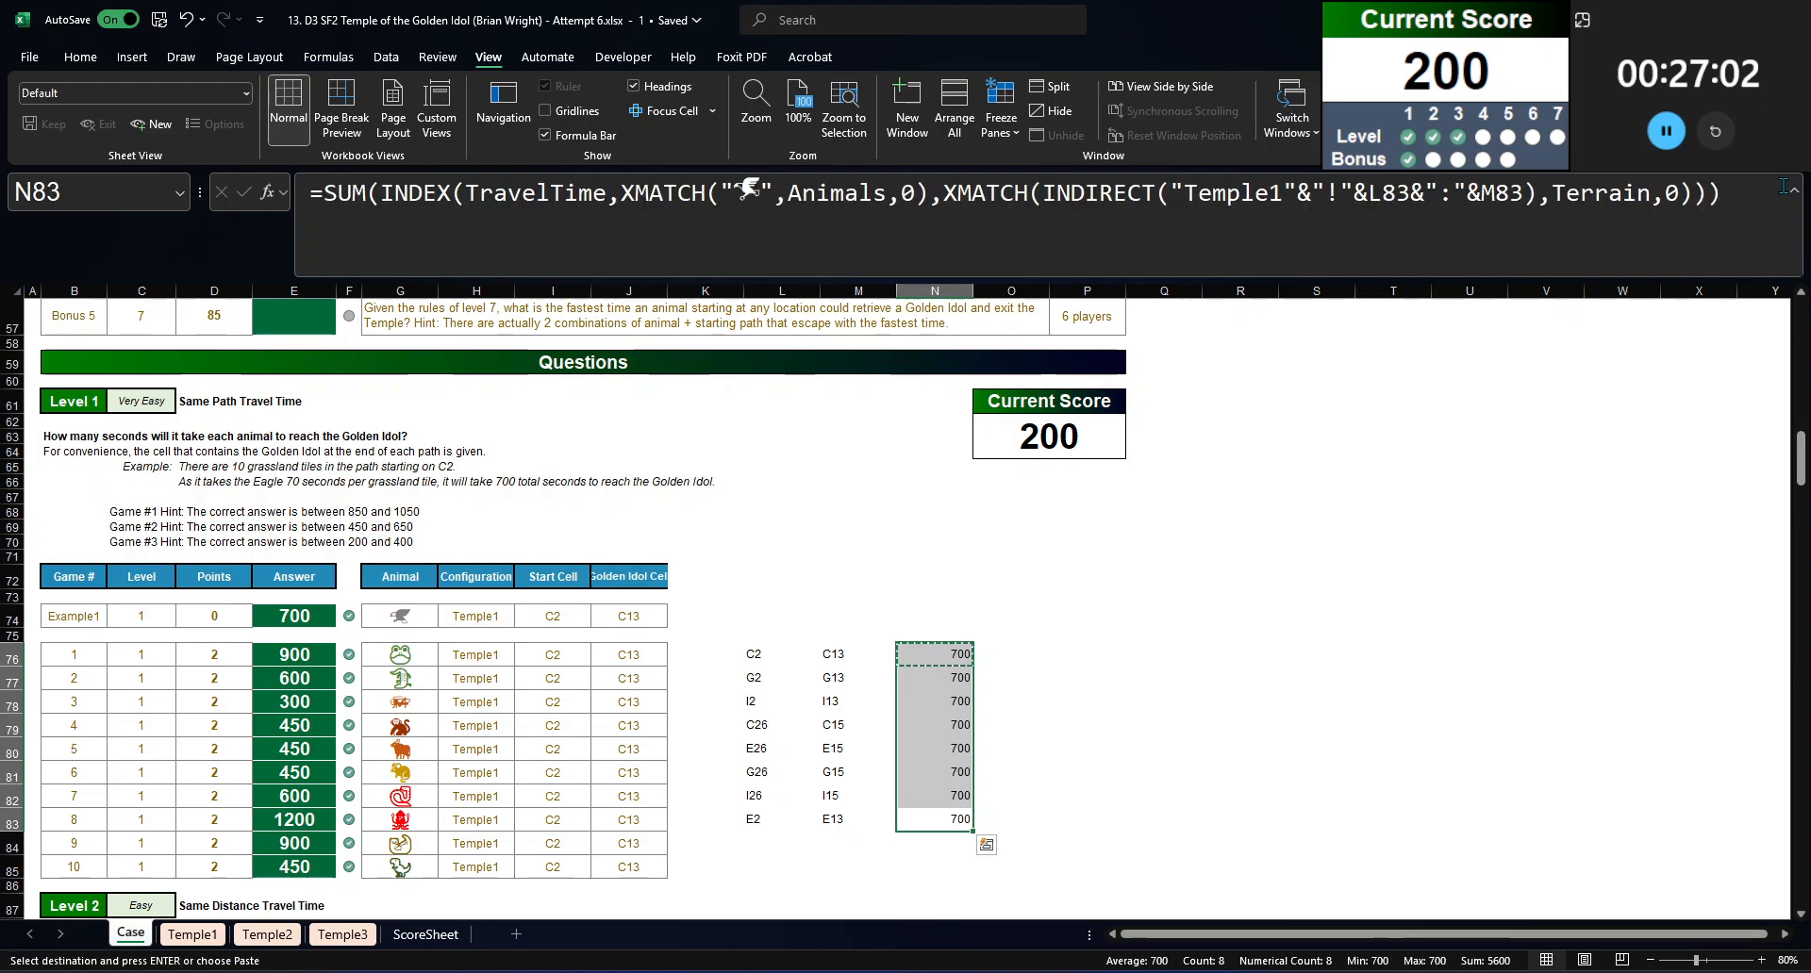
Step: Answer Bonus 2 in E54 with the SUM of the Eagle travel times in N76:N83
scroll(320, 415, "up", 2)
left_click(321, 413)
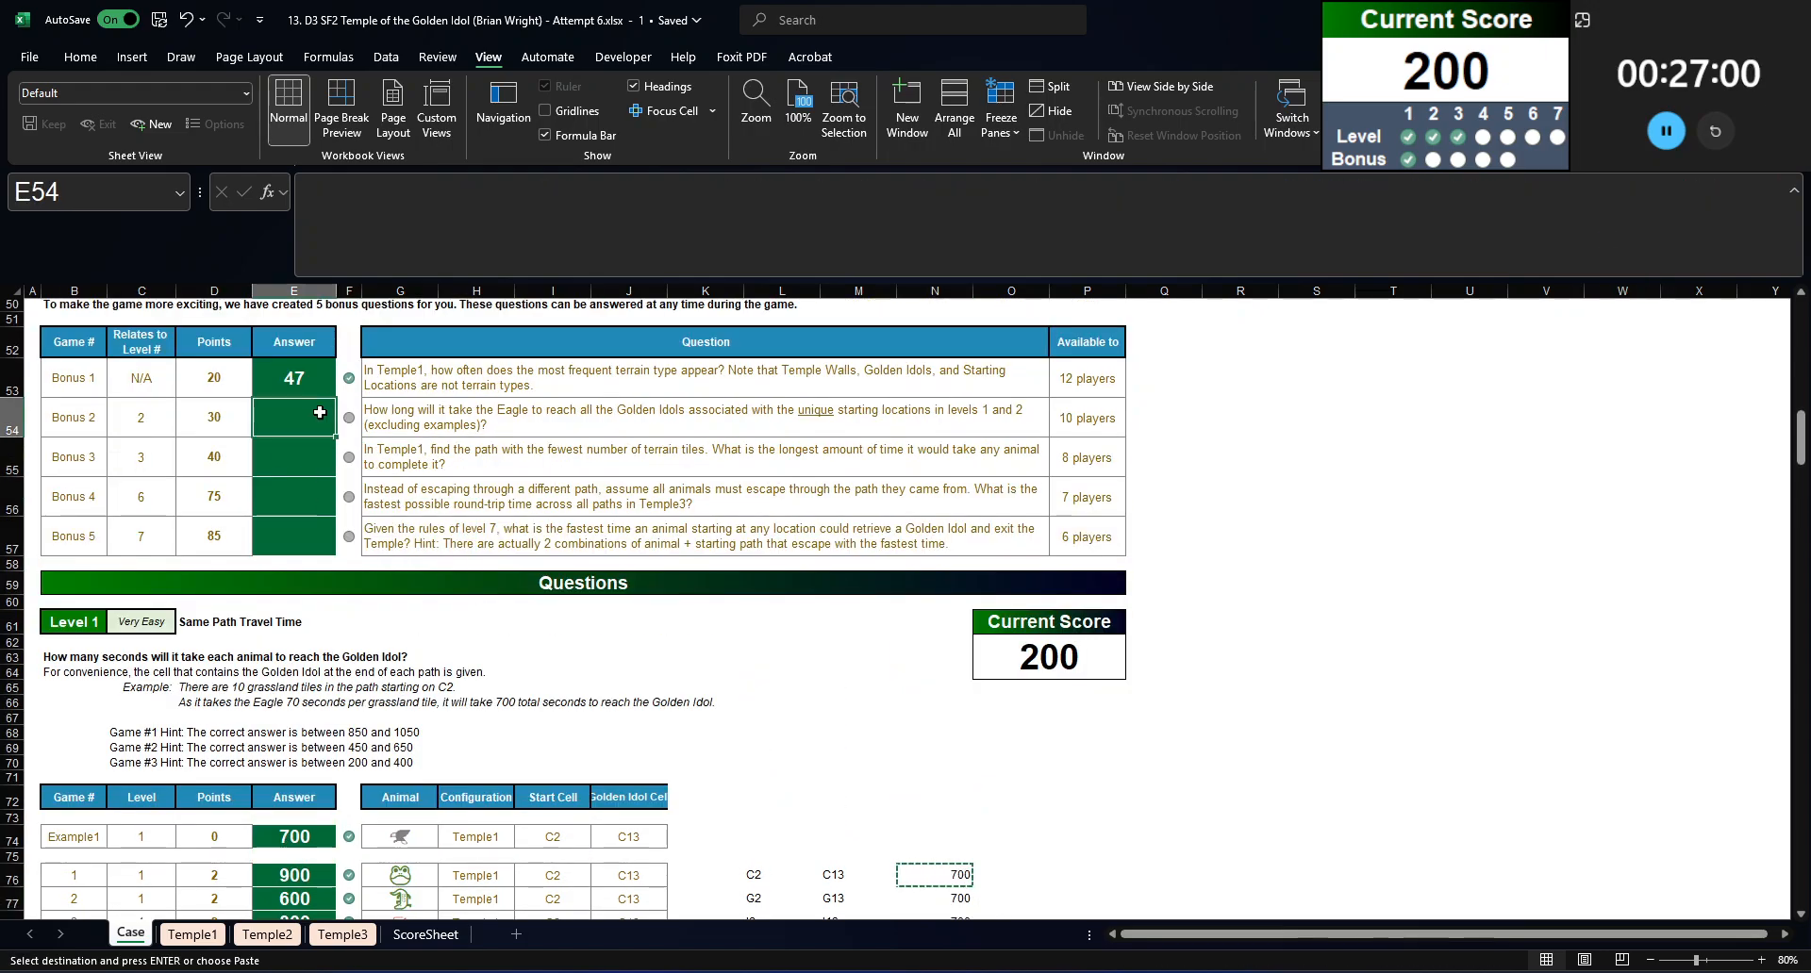
type("=sum(")
scroll(802, 566, "down", 4)
left_click(954, 581)
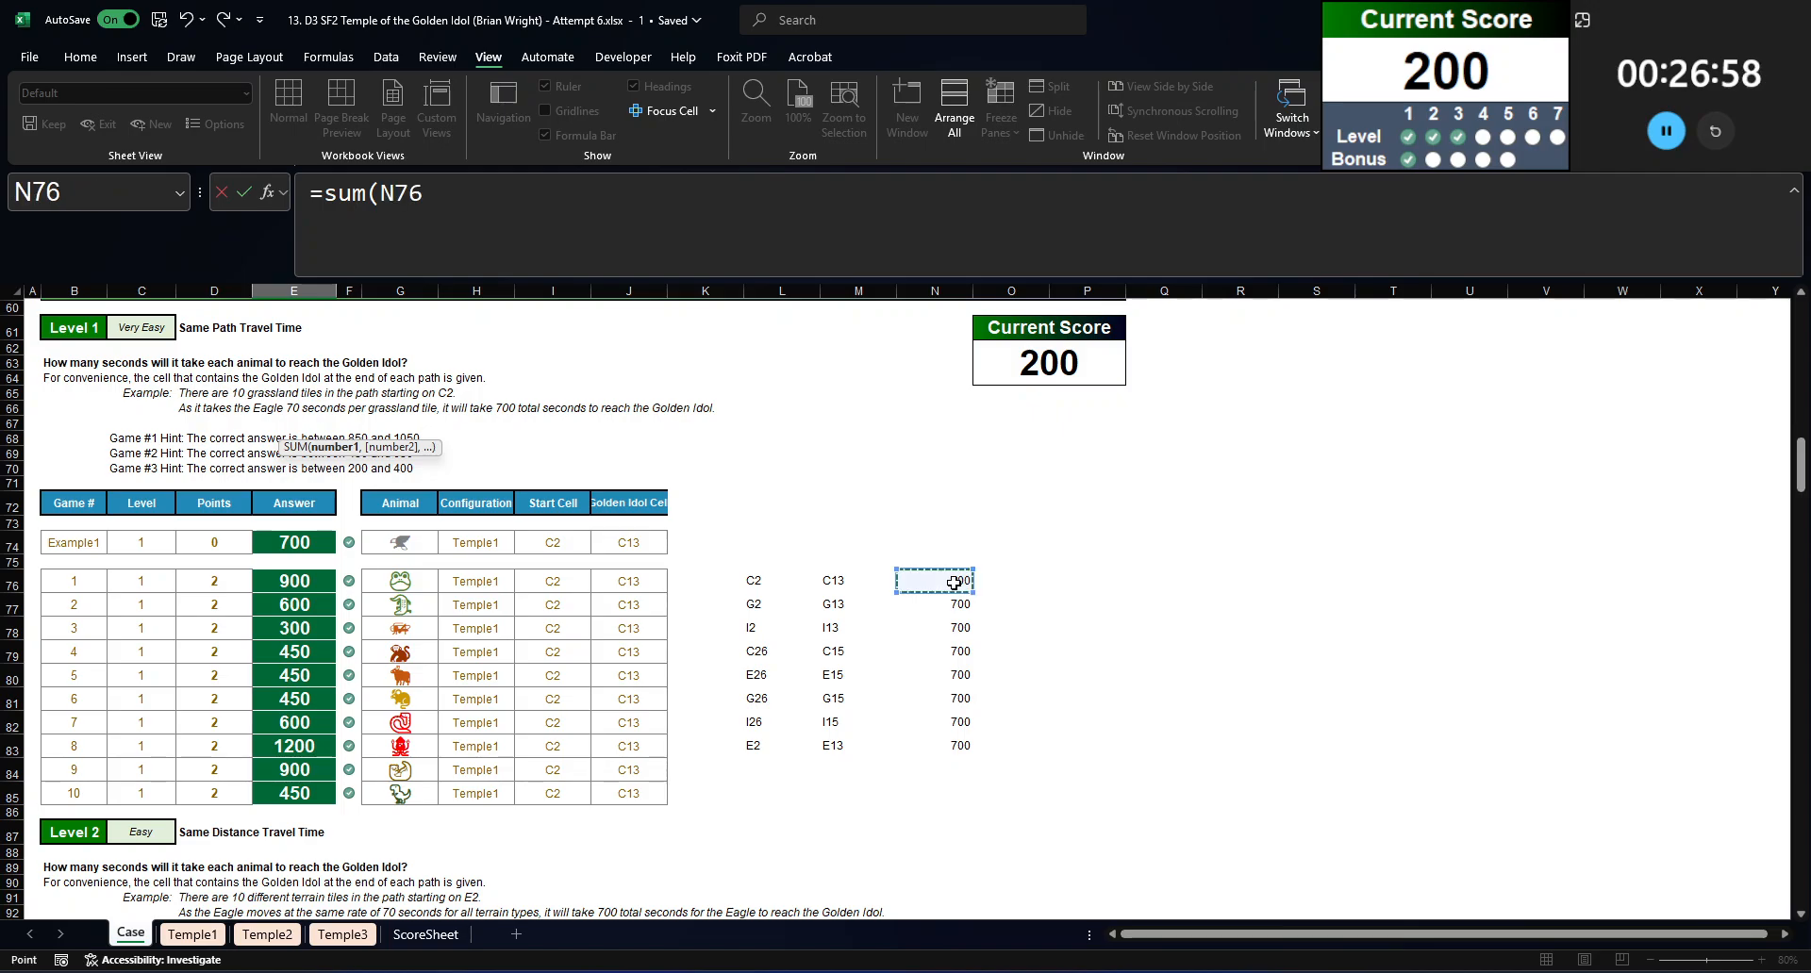
key("ctrl+shift+Down")
key("Return")
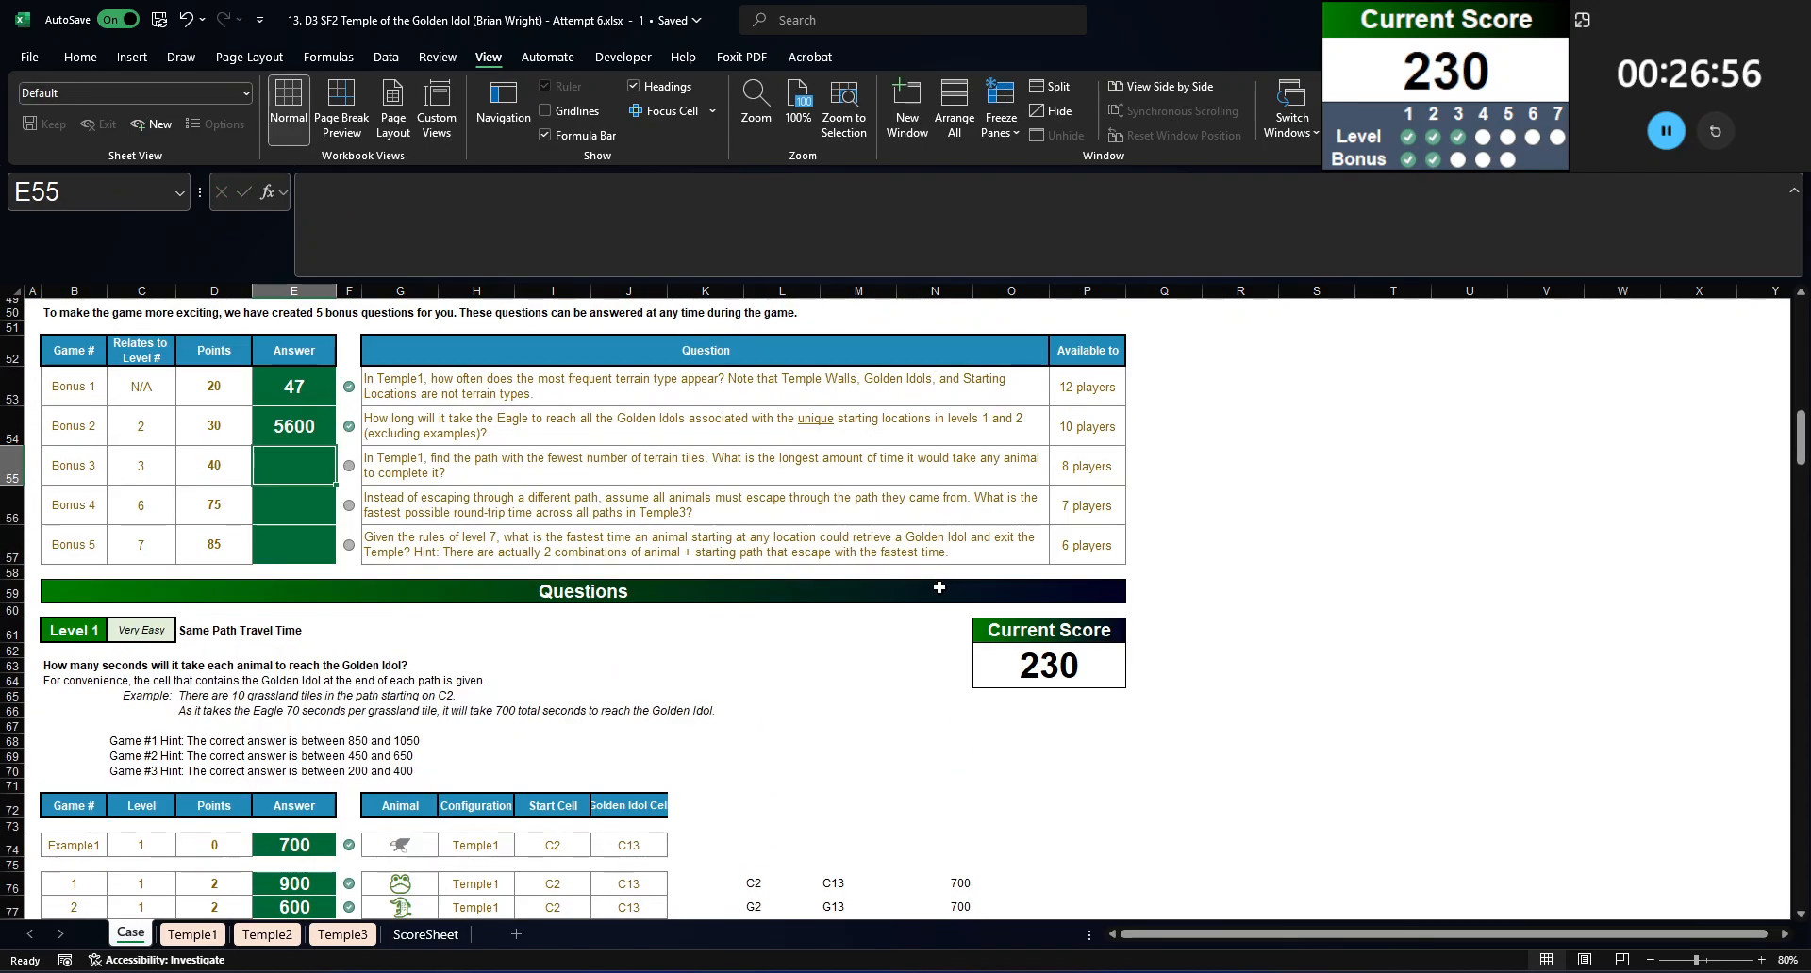
Step: Review the remaining bonus questions, the Level 2 games and the Eagle's row of seconds per terrain type
scroll(324, 689, "down", 6)
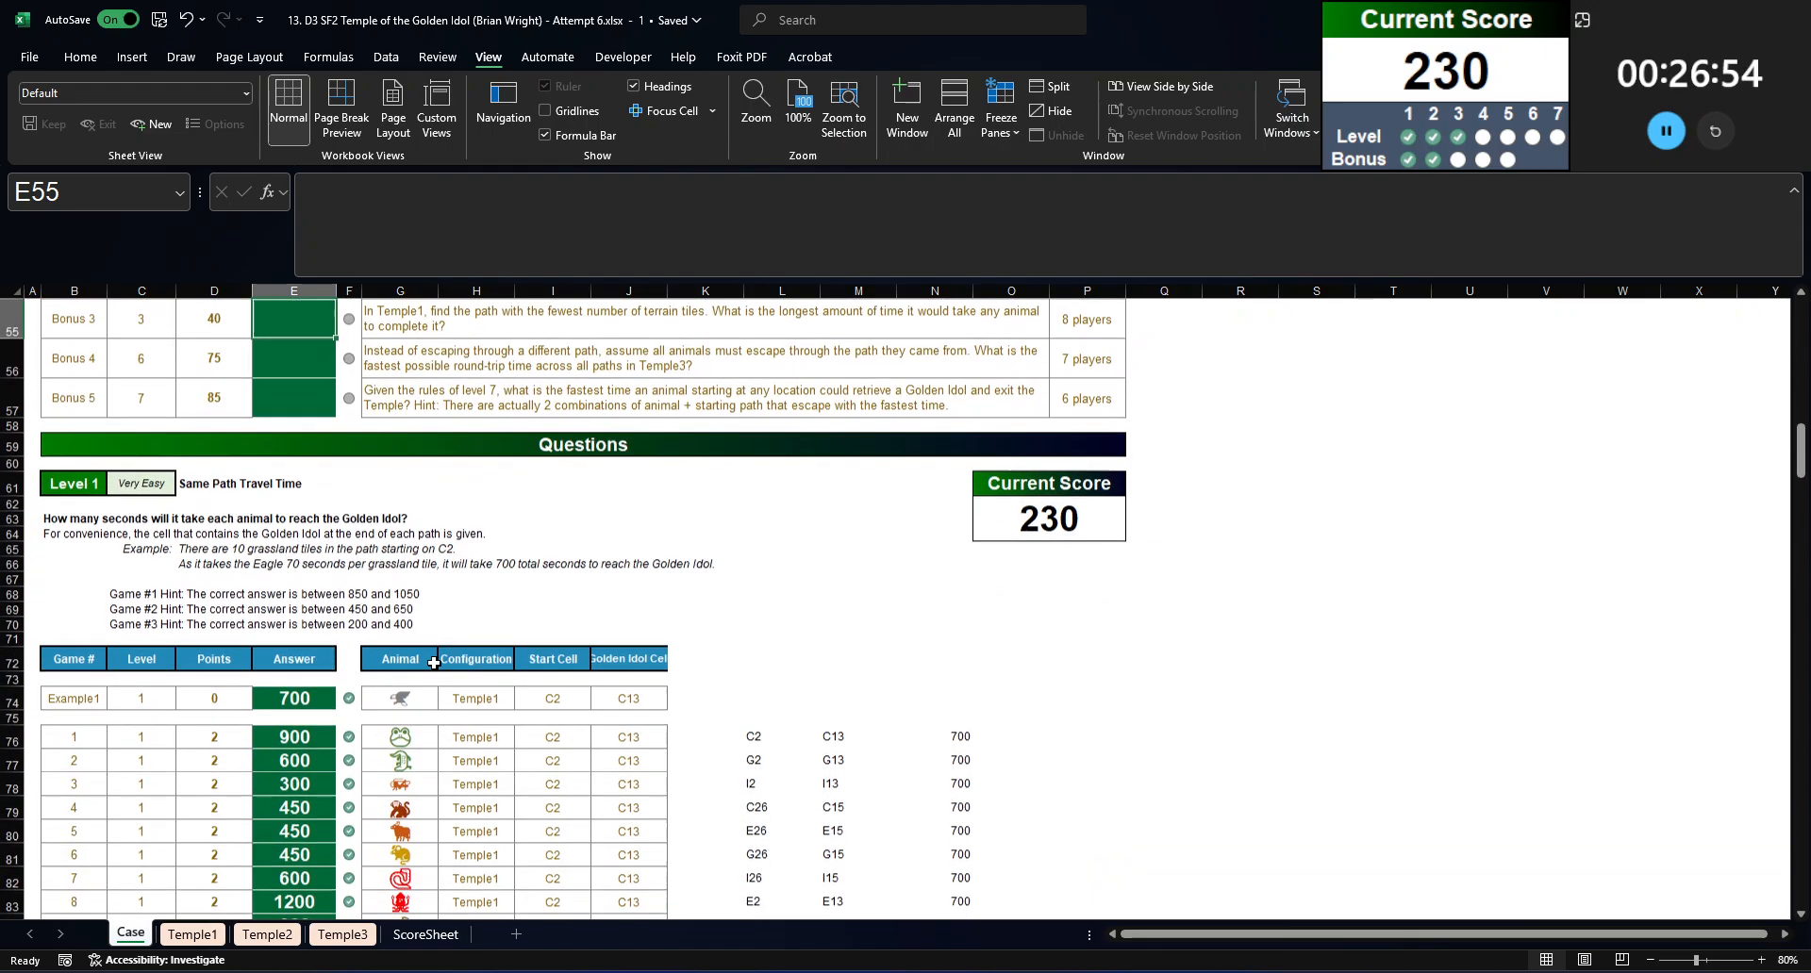
scroll(329, 671, "down", 6)
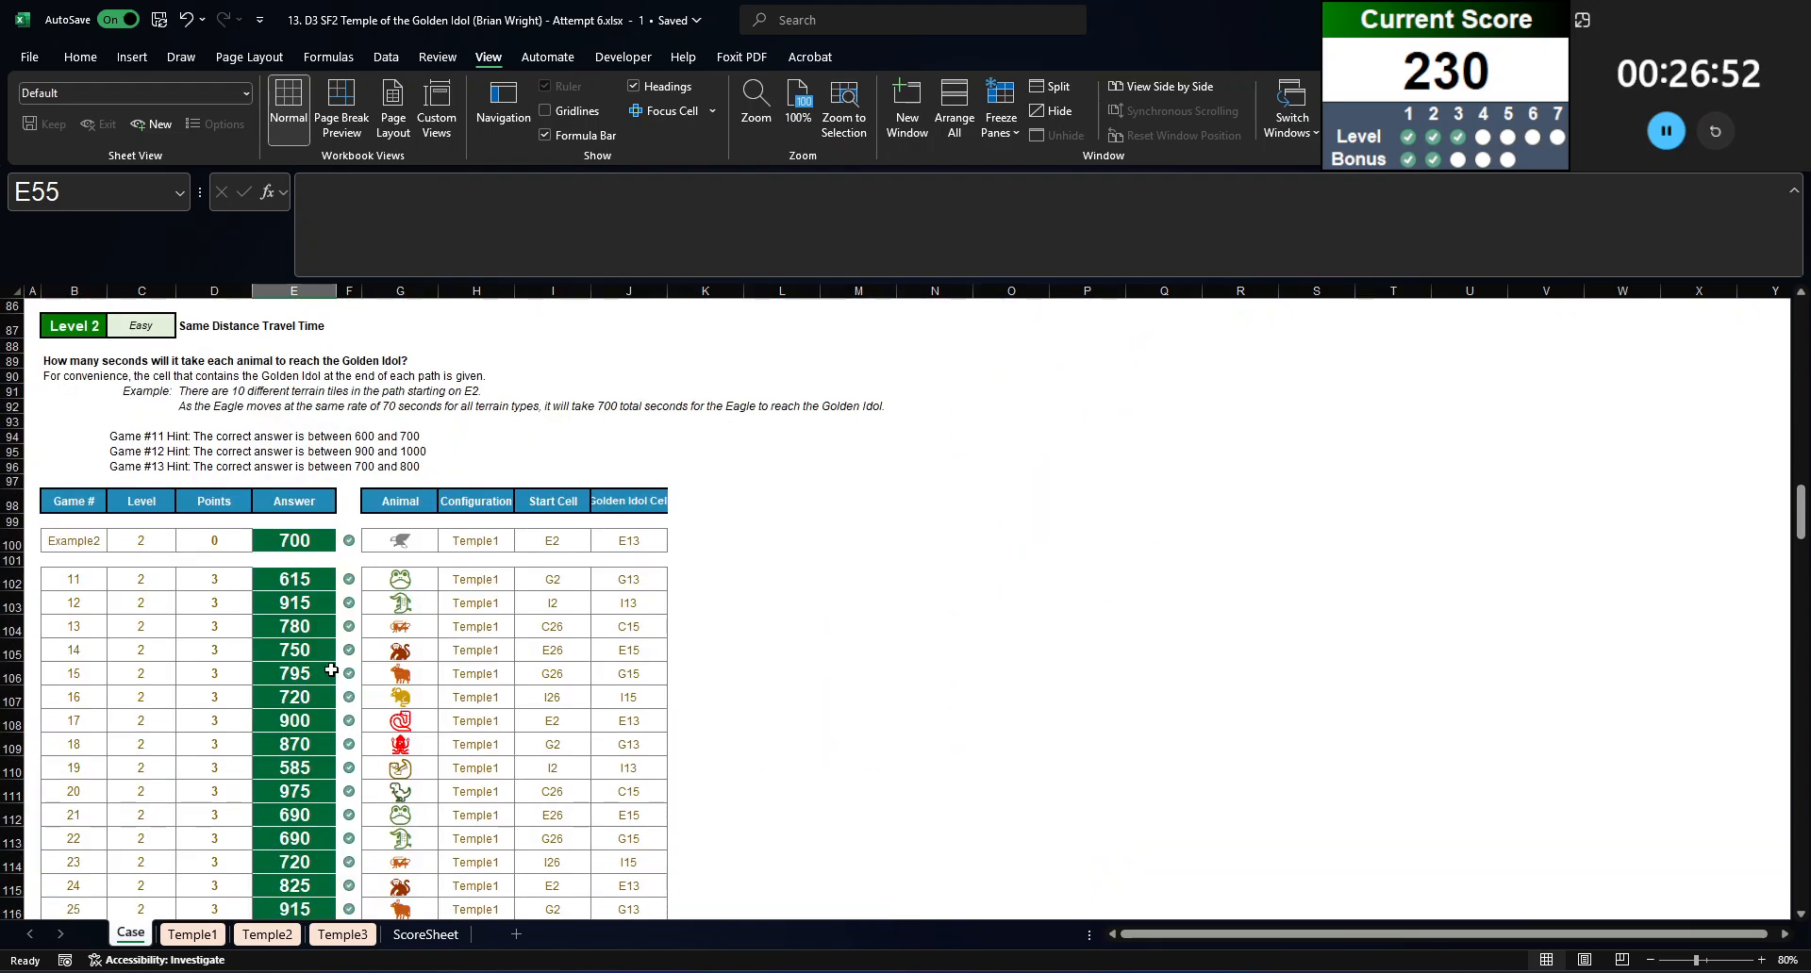
scroll(331, 669, "up", 18)
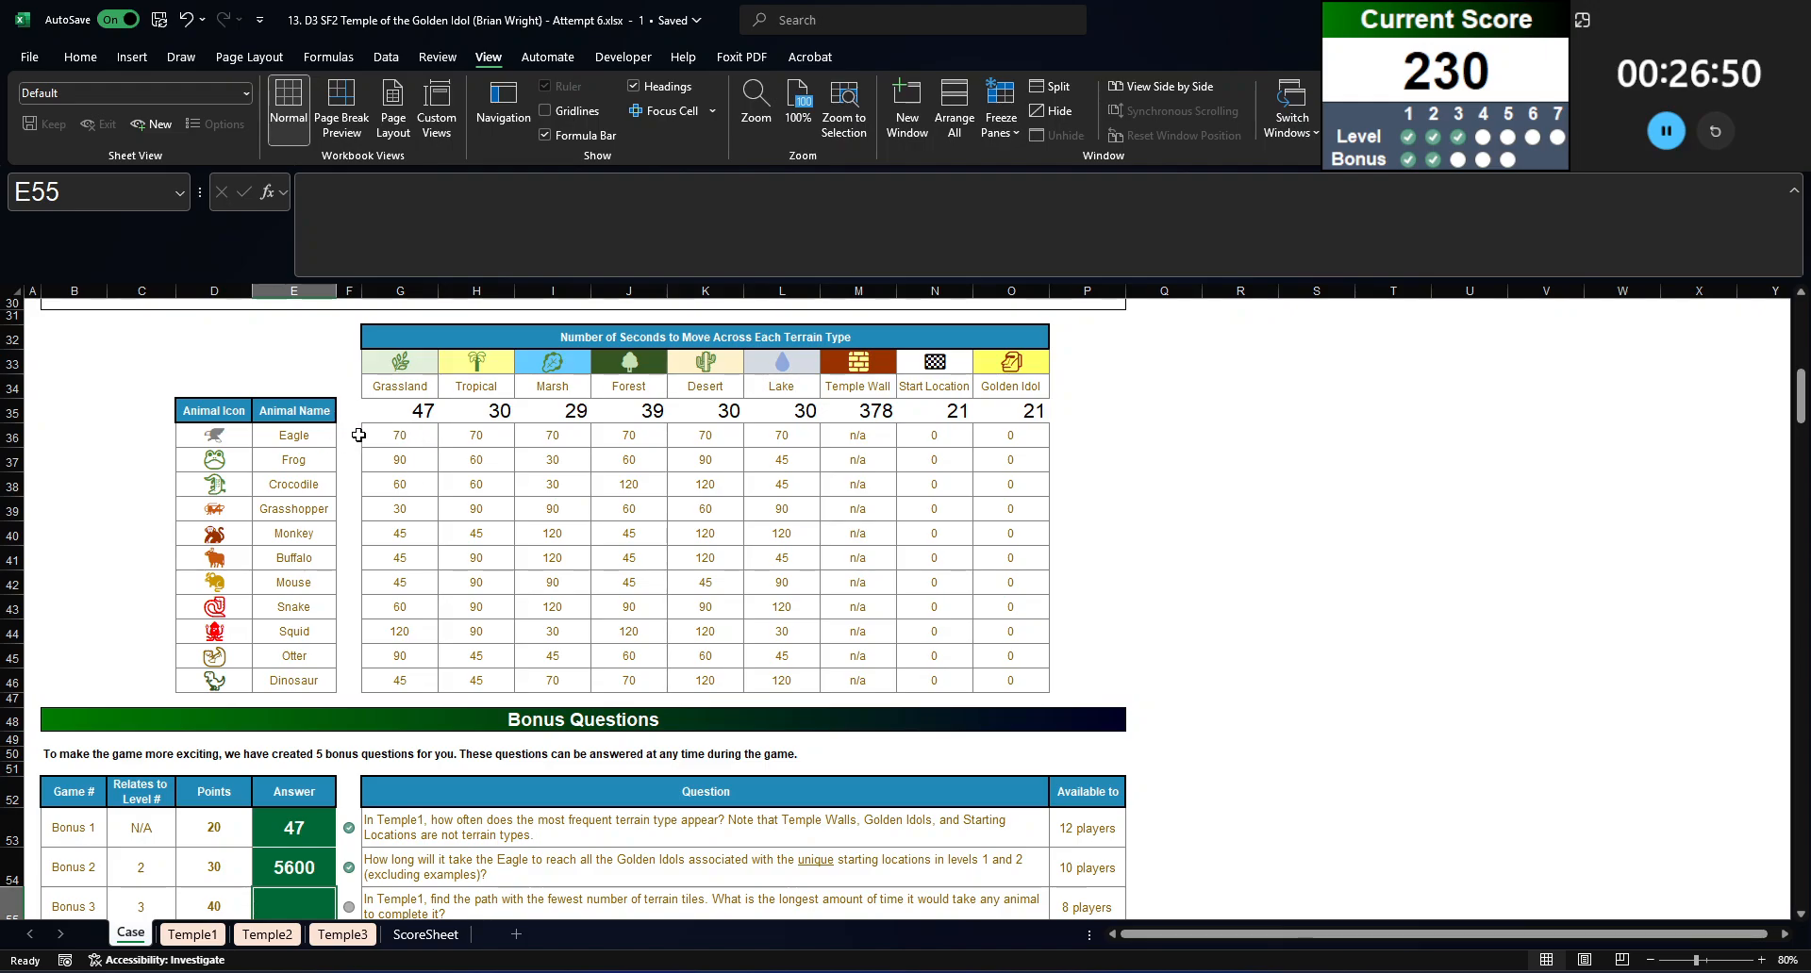
left_click_drag(359, 435, 1031, 442)
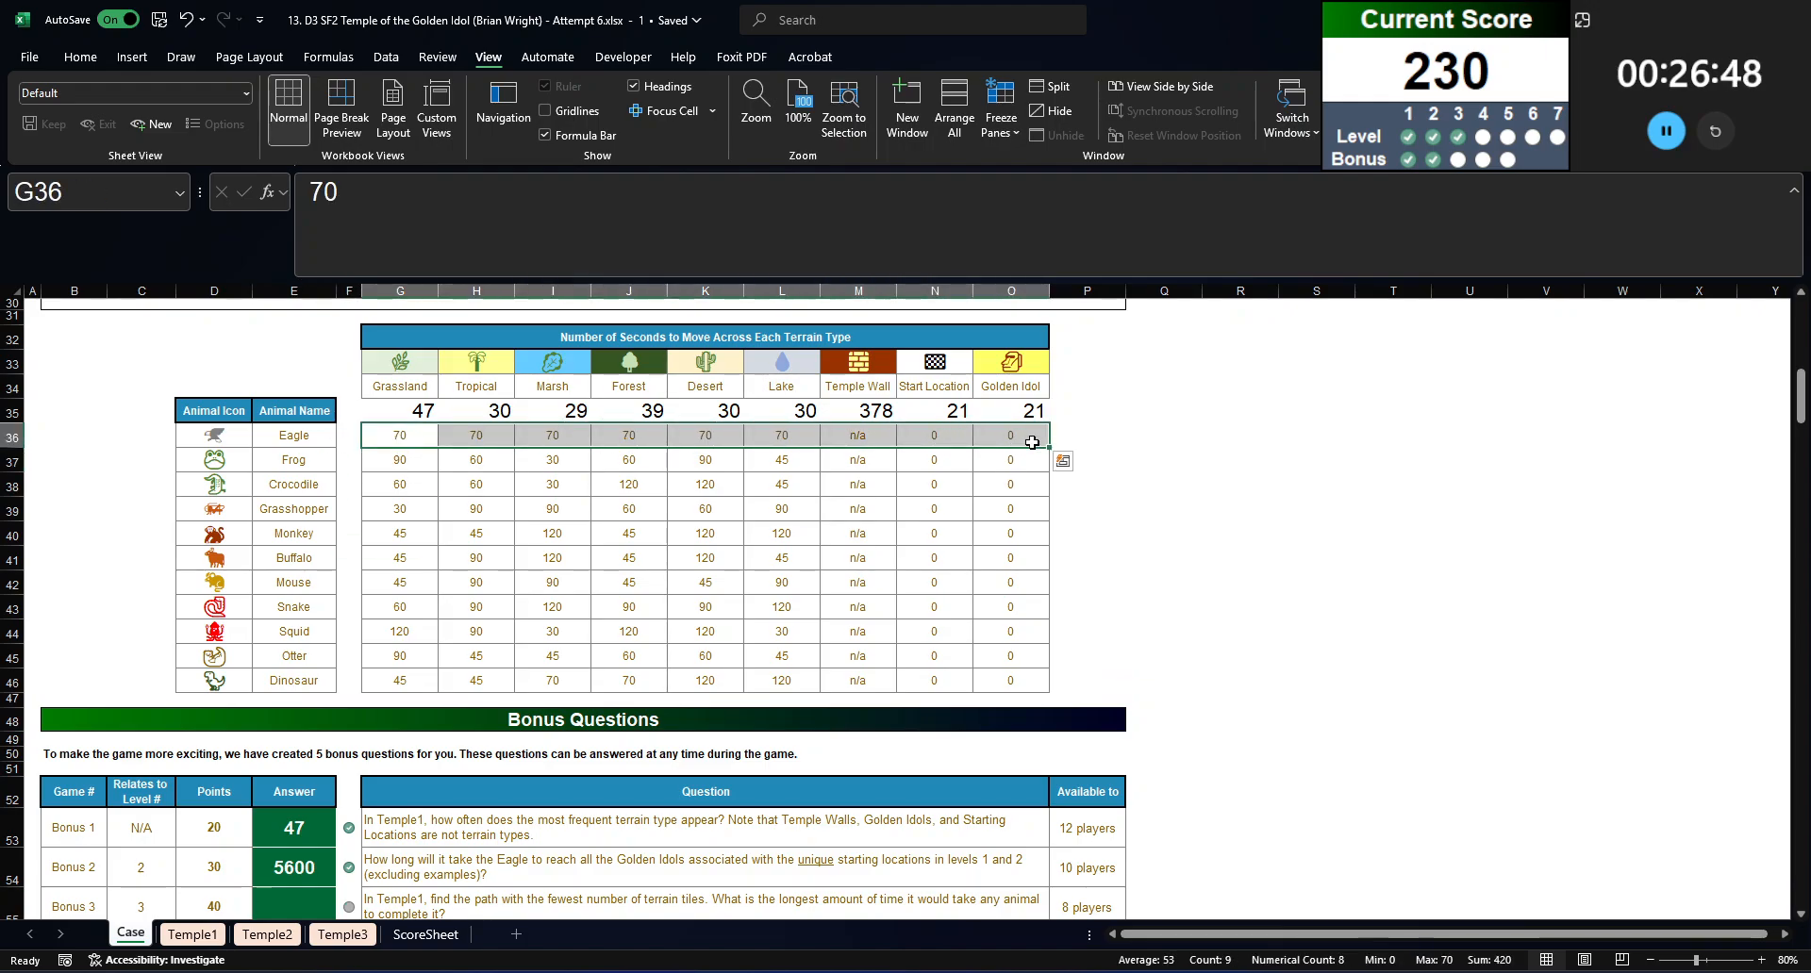
scroll(856, 693, "down", 6)
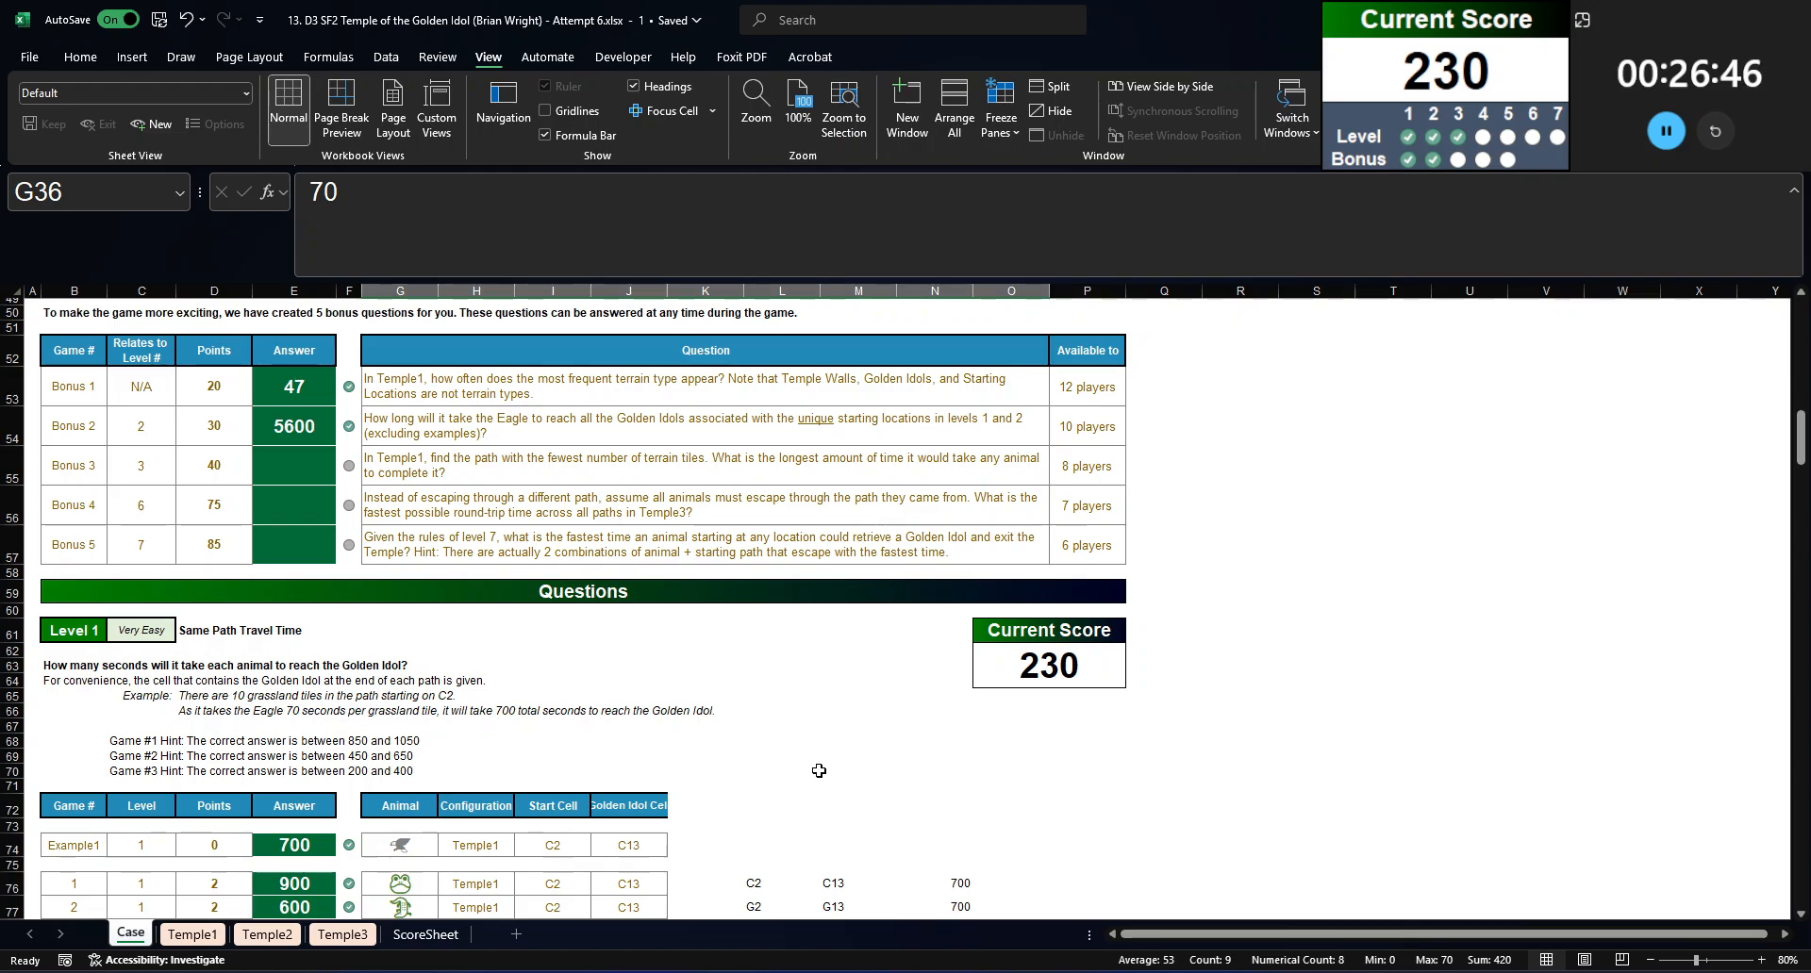
scroll(818, 771, "down", 1)
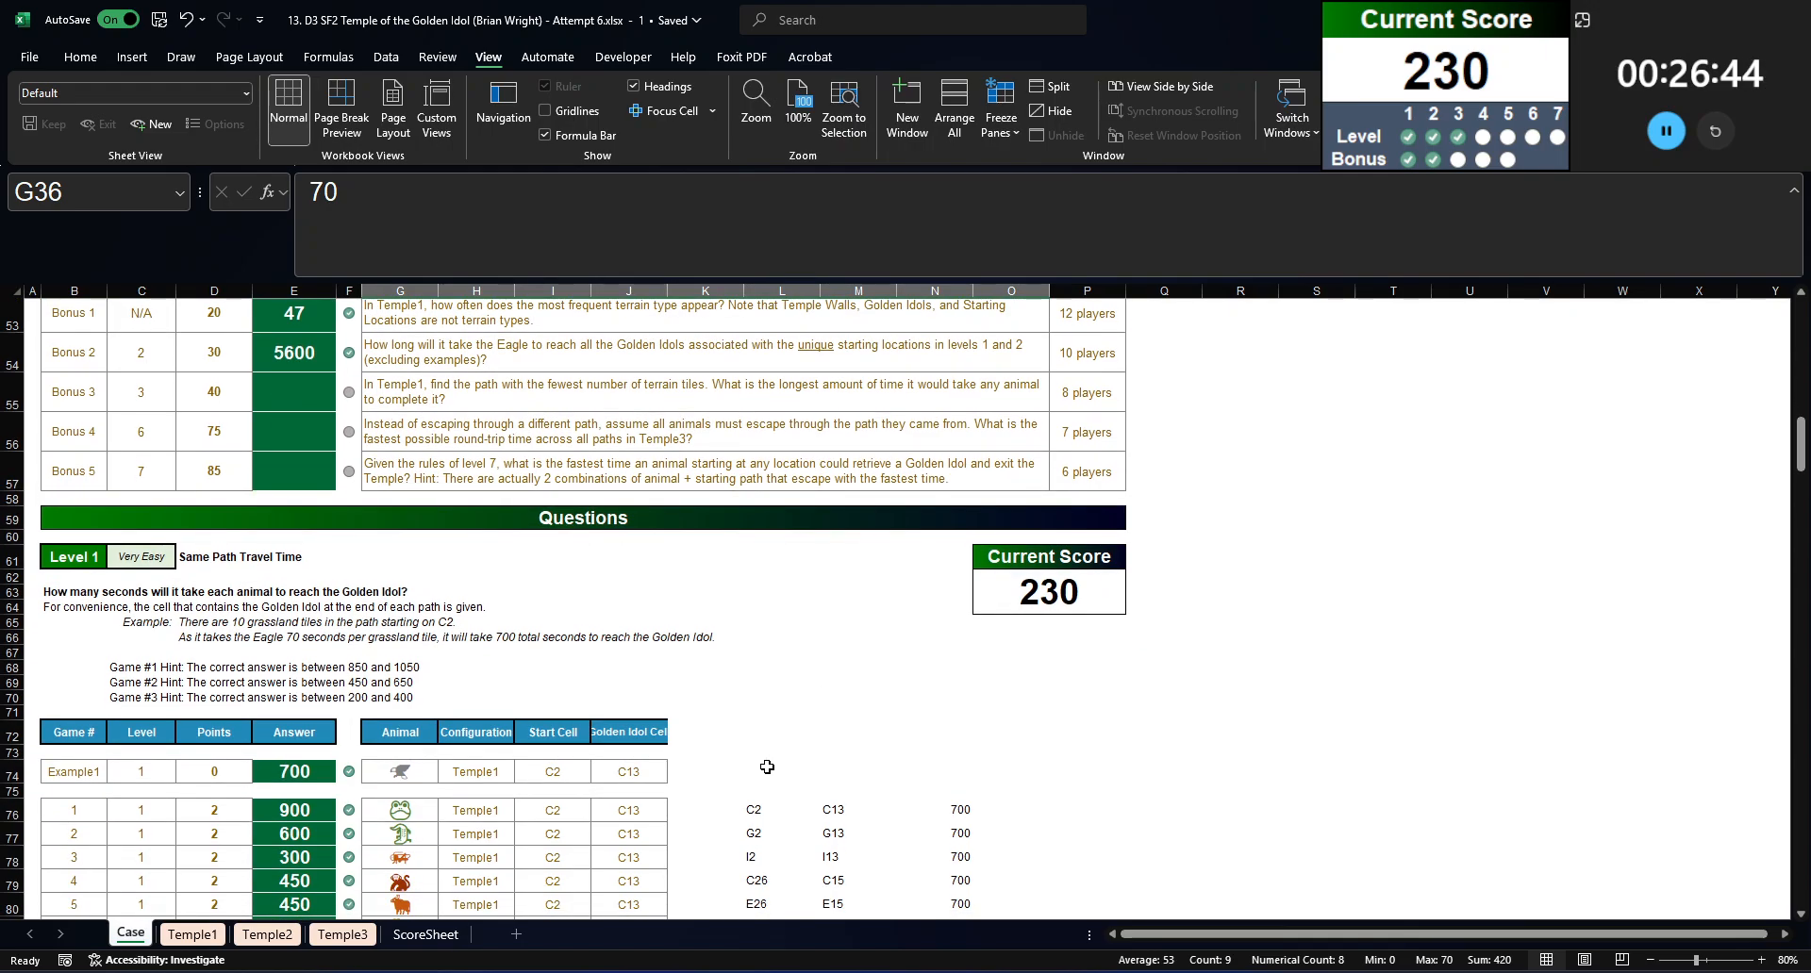
Step: Copy Temple1's shortest path, T9:Z9, and paste it as values starting at P74 on the Case sheet
left_click(415, 394)
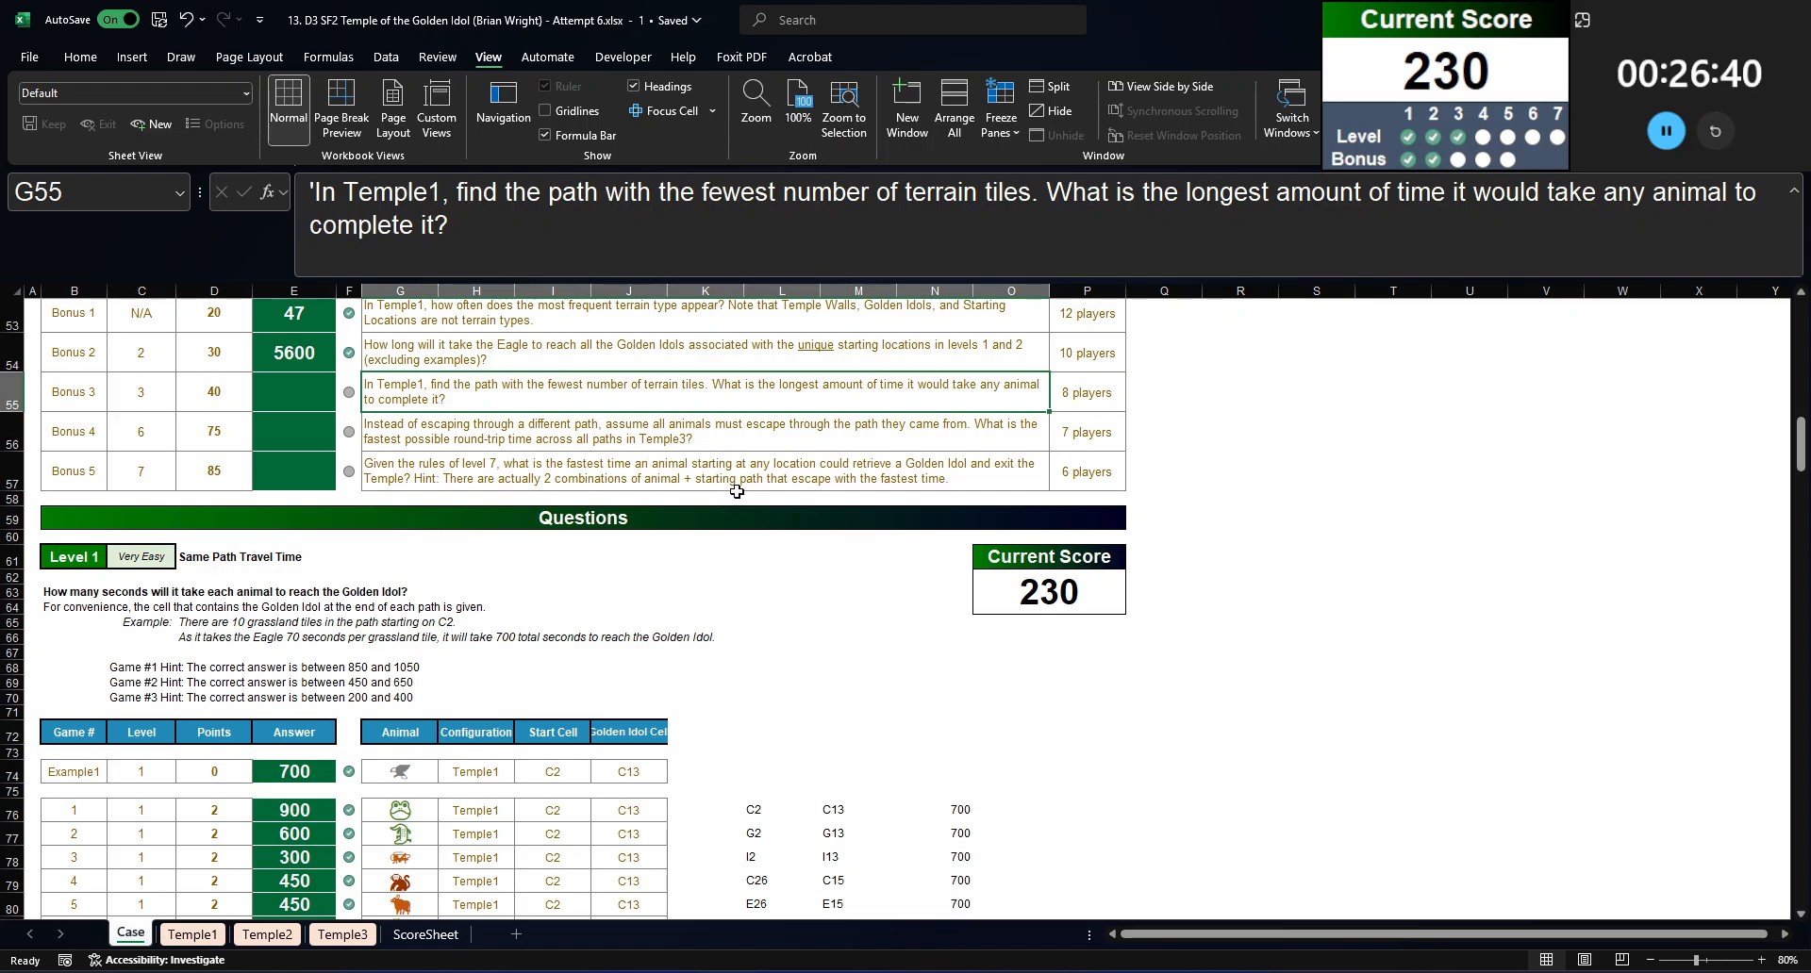
left_click(192, 934)
scroll(308, 592, "down", 1)
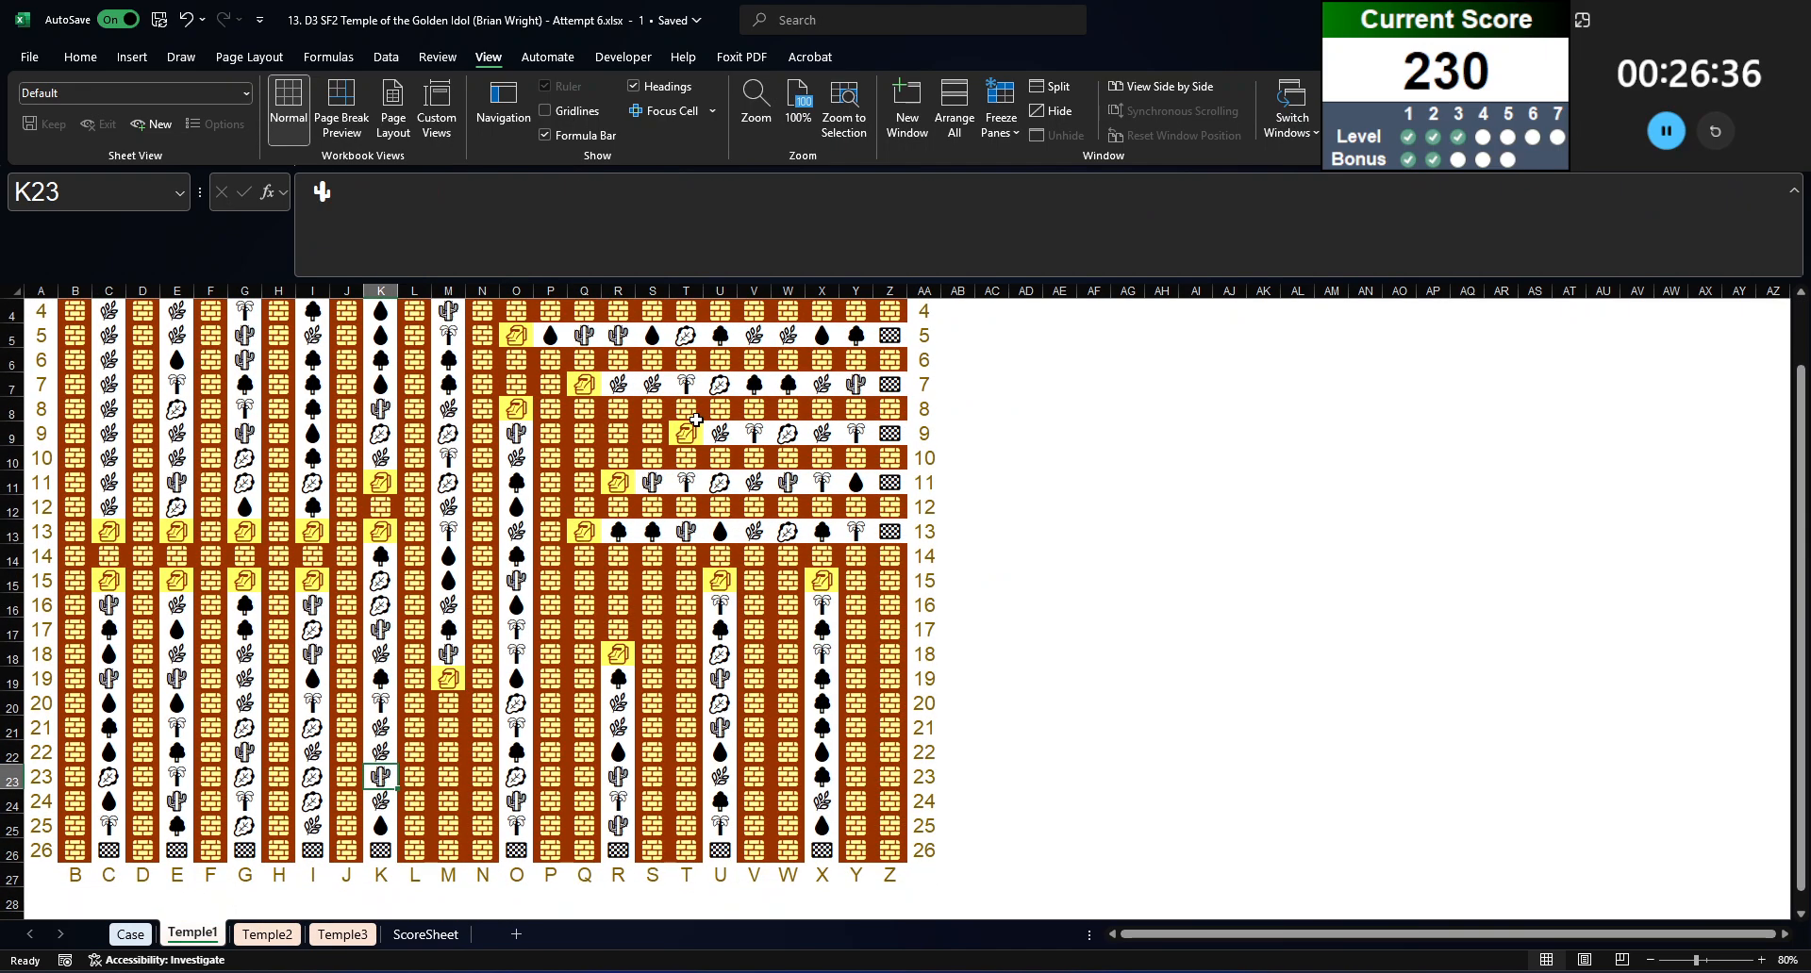
left_click_drag(685, 433, 894, 434)
key("ctrl+c")
key("ctrl+Page_Up")
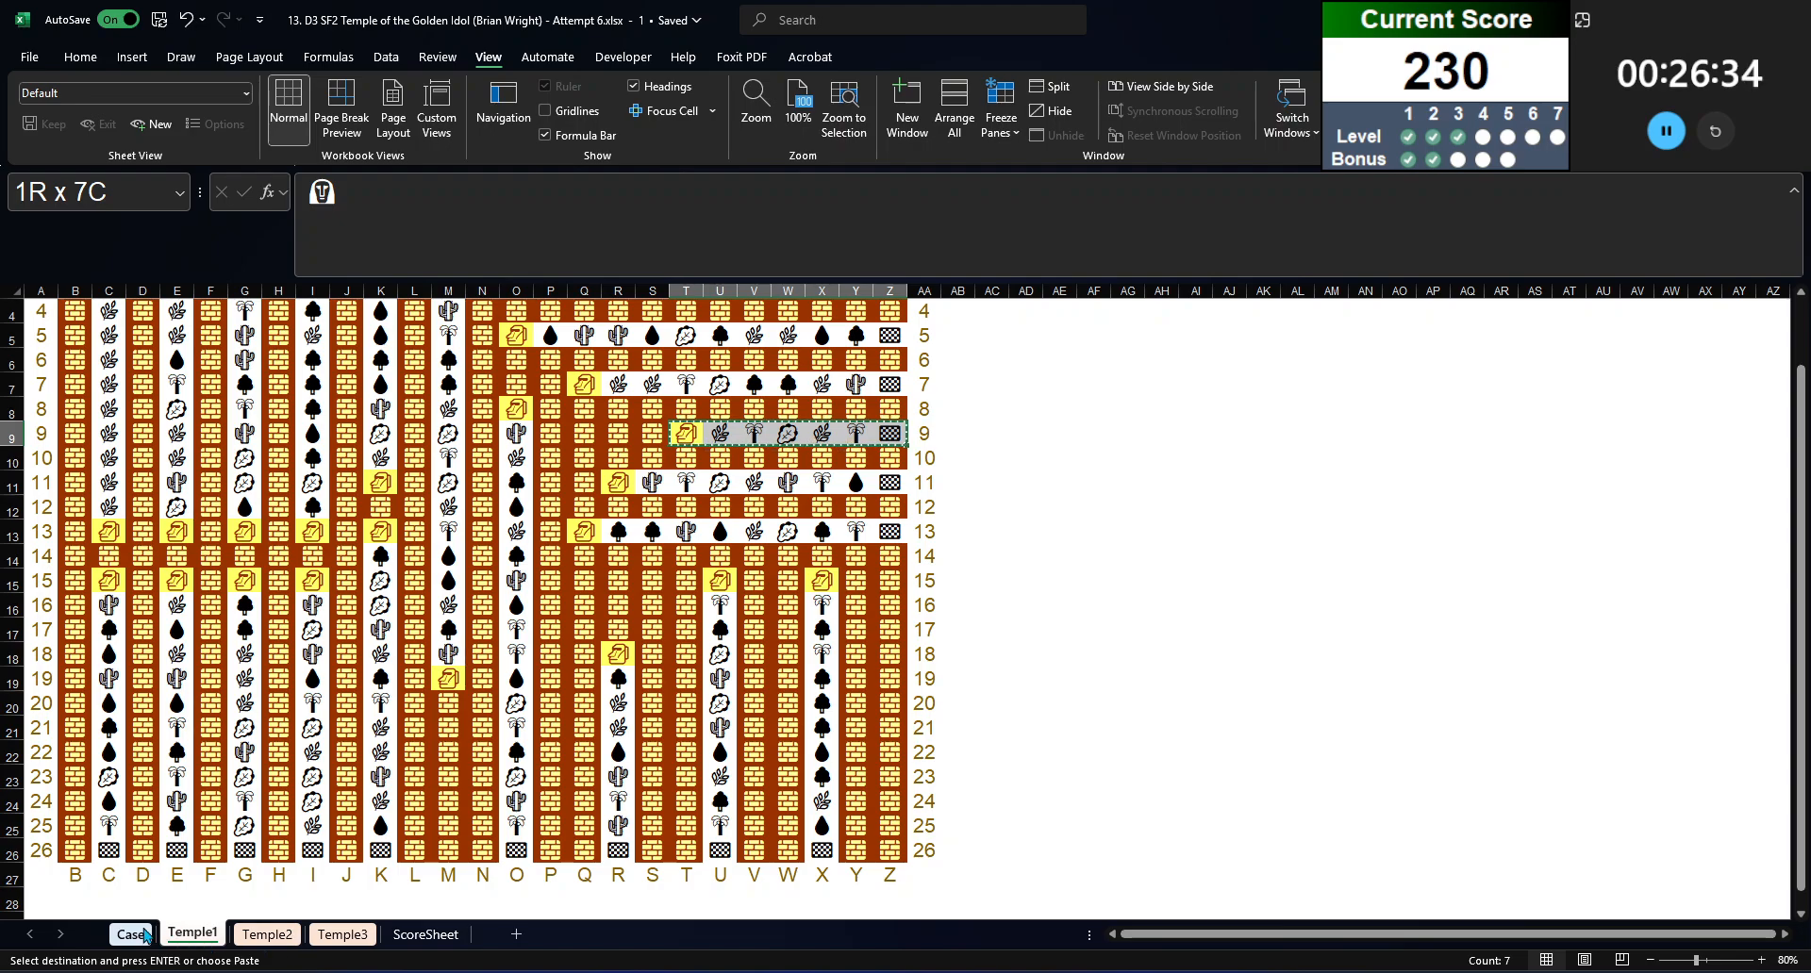
left_click(1086, 570)
left_click(1091, 553)
key("ctrl+v")
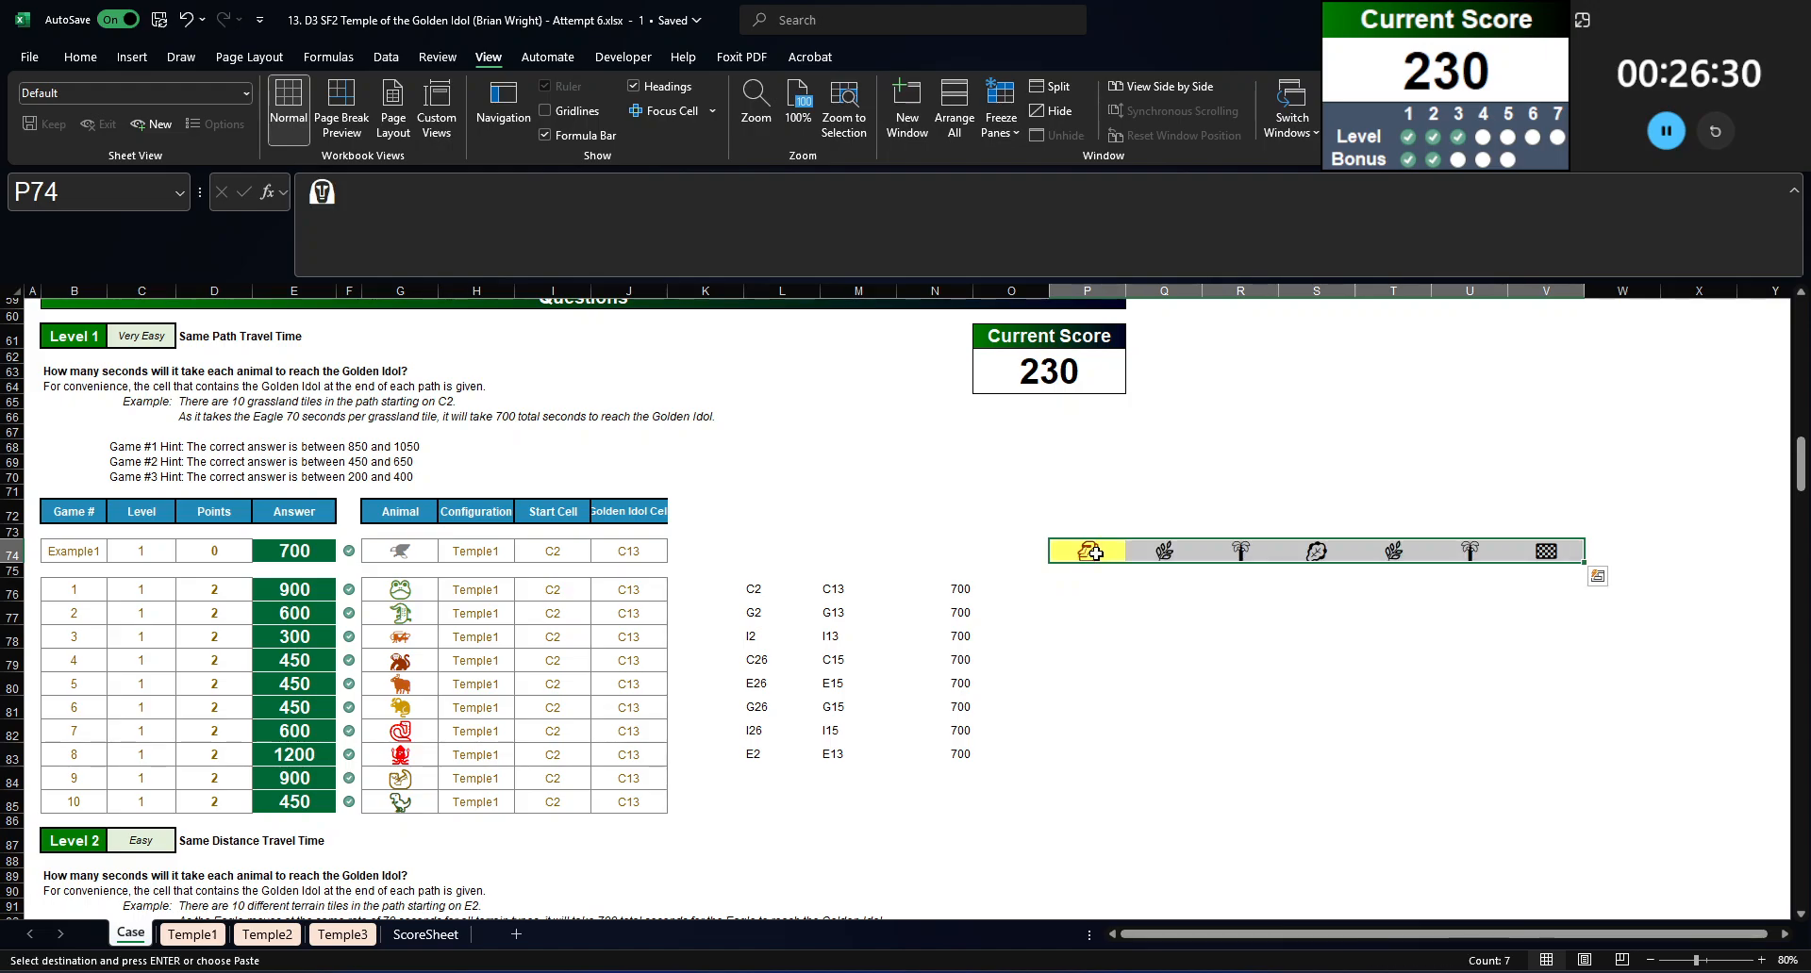
key("ctrl")
key("v")
left_click(1097, 527)
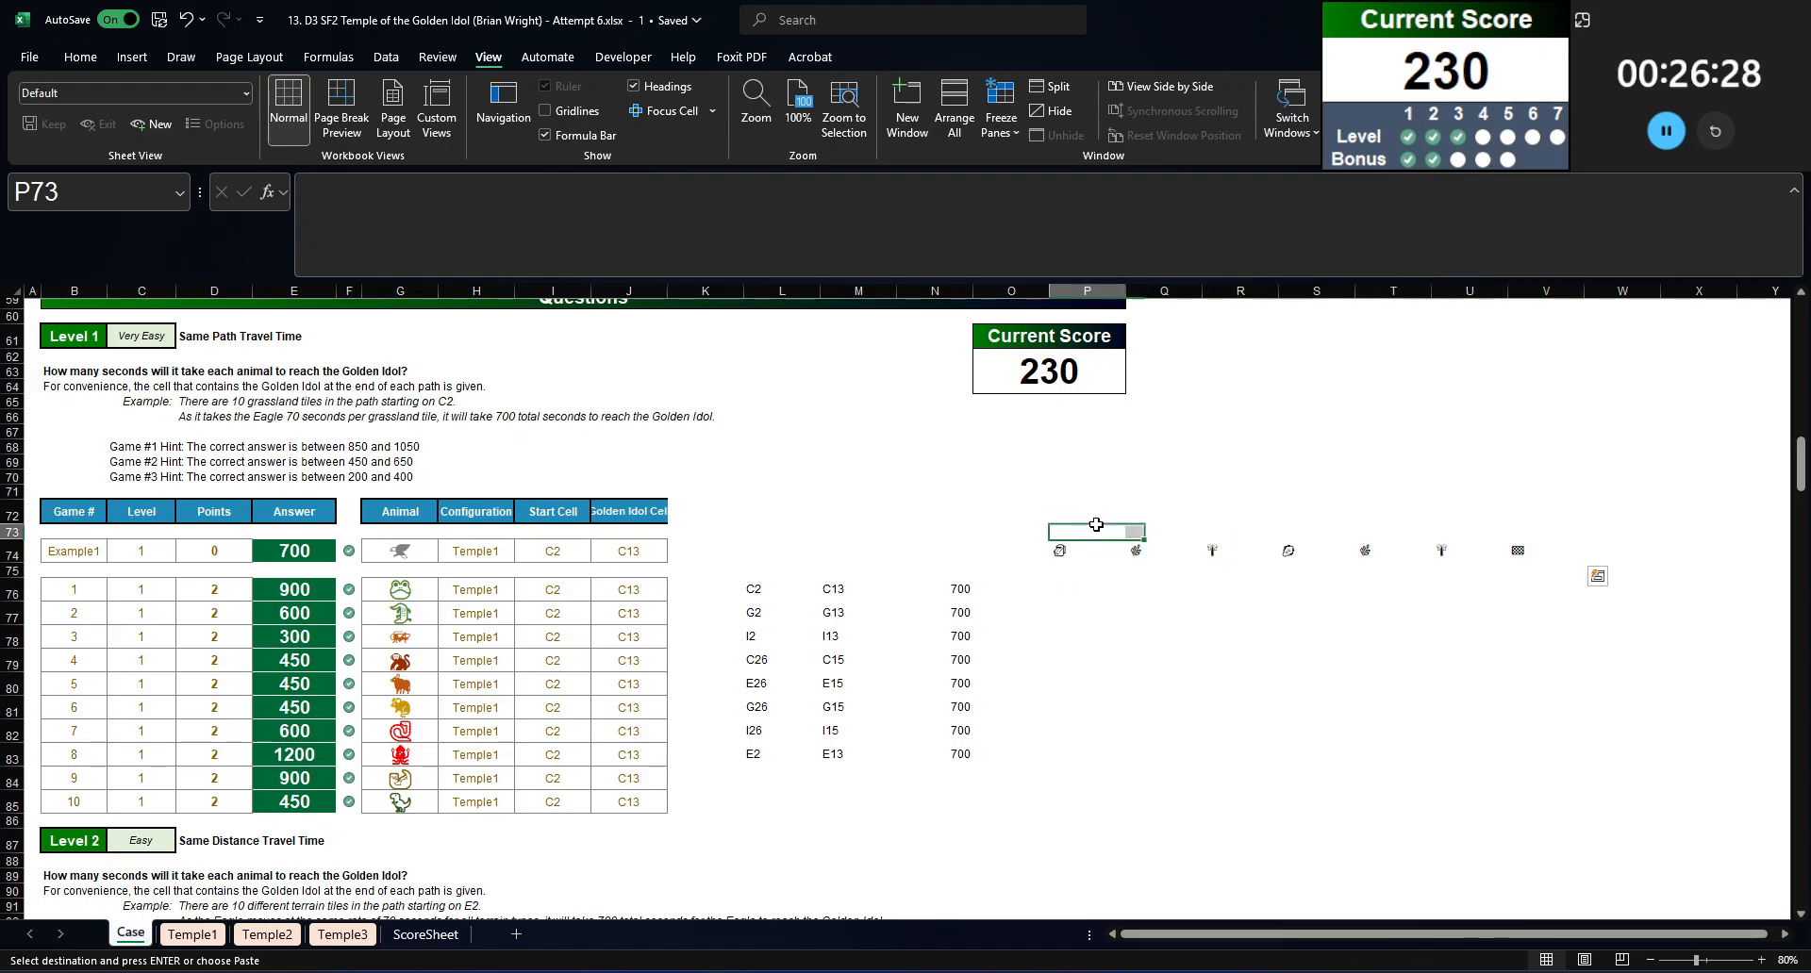
left_click(1099, 515)
type("=ani")
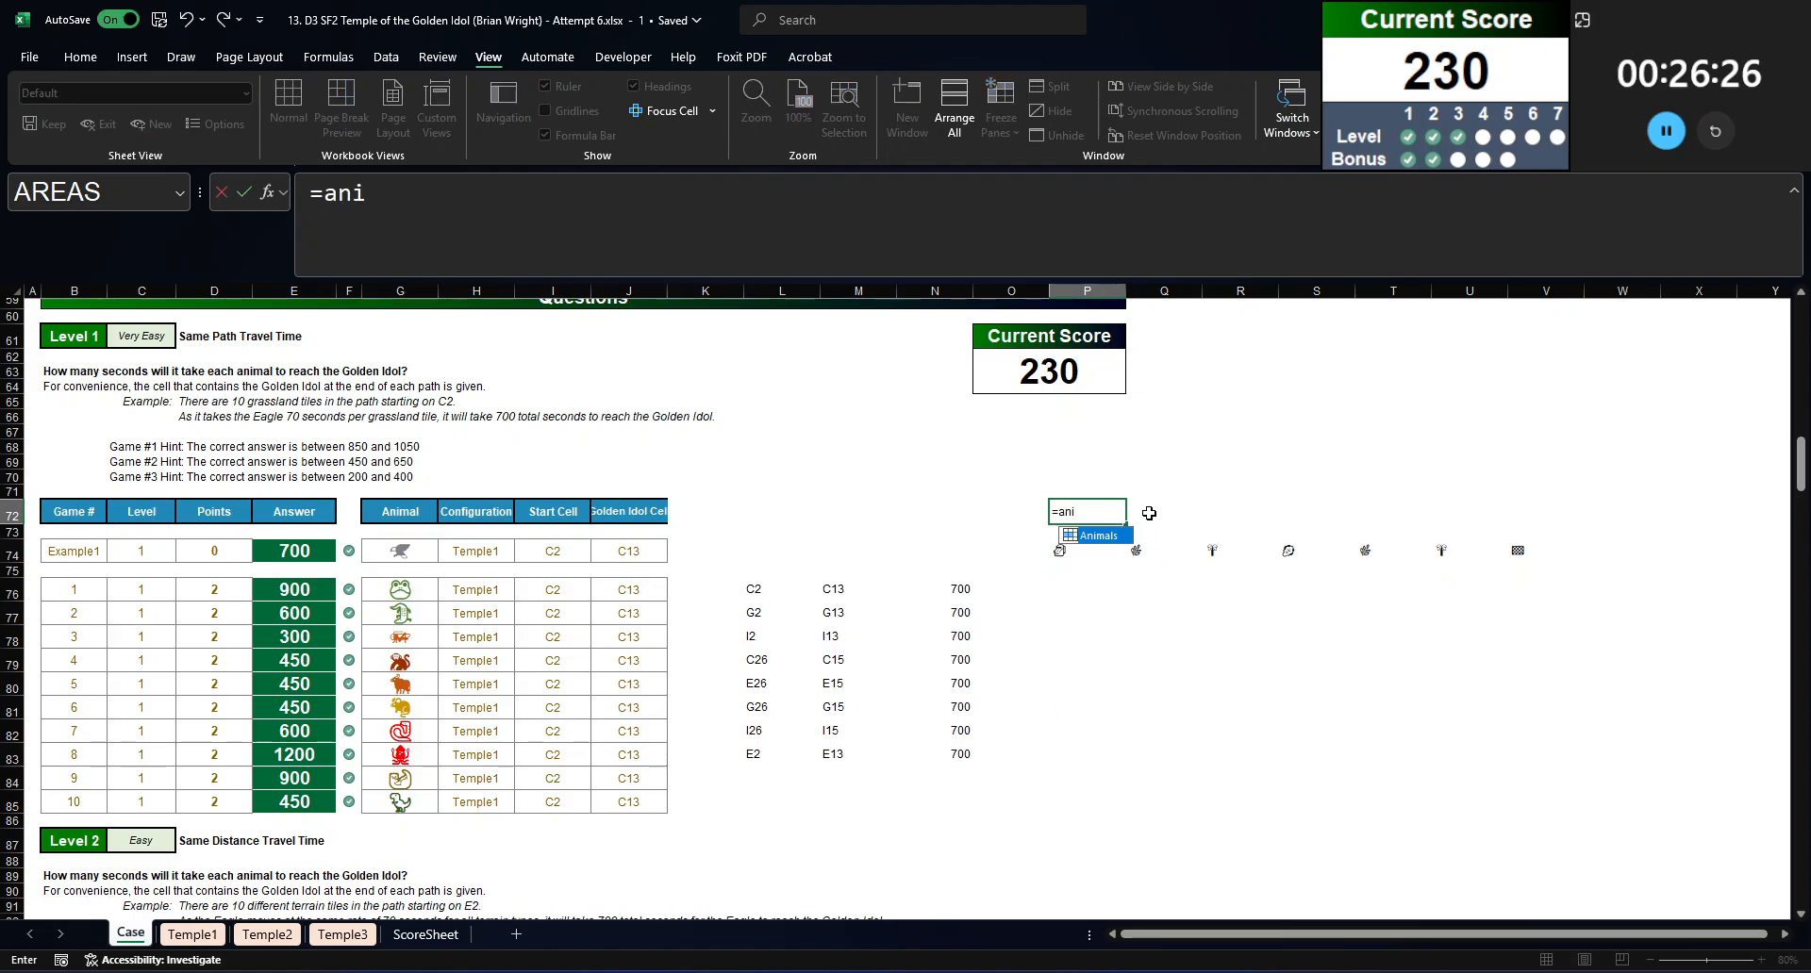
key("Escape")
key("Escape")
Step: List all the animals from P78 downward with the formula =Animals
key("Right")
key("Down")
key("Down")
key("Down")
key("Down")
key("Down")
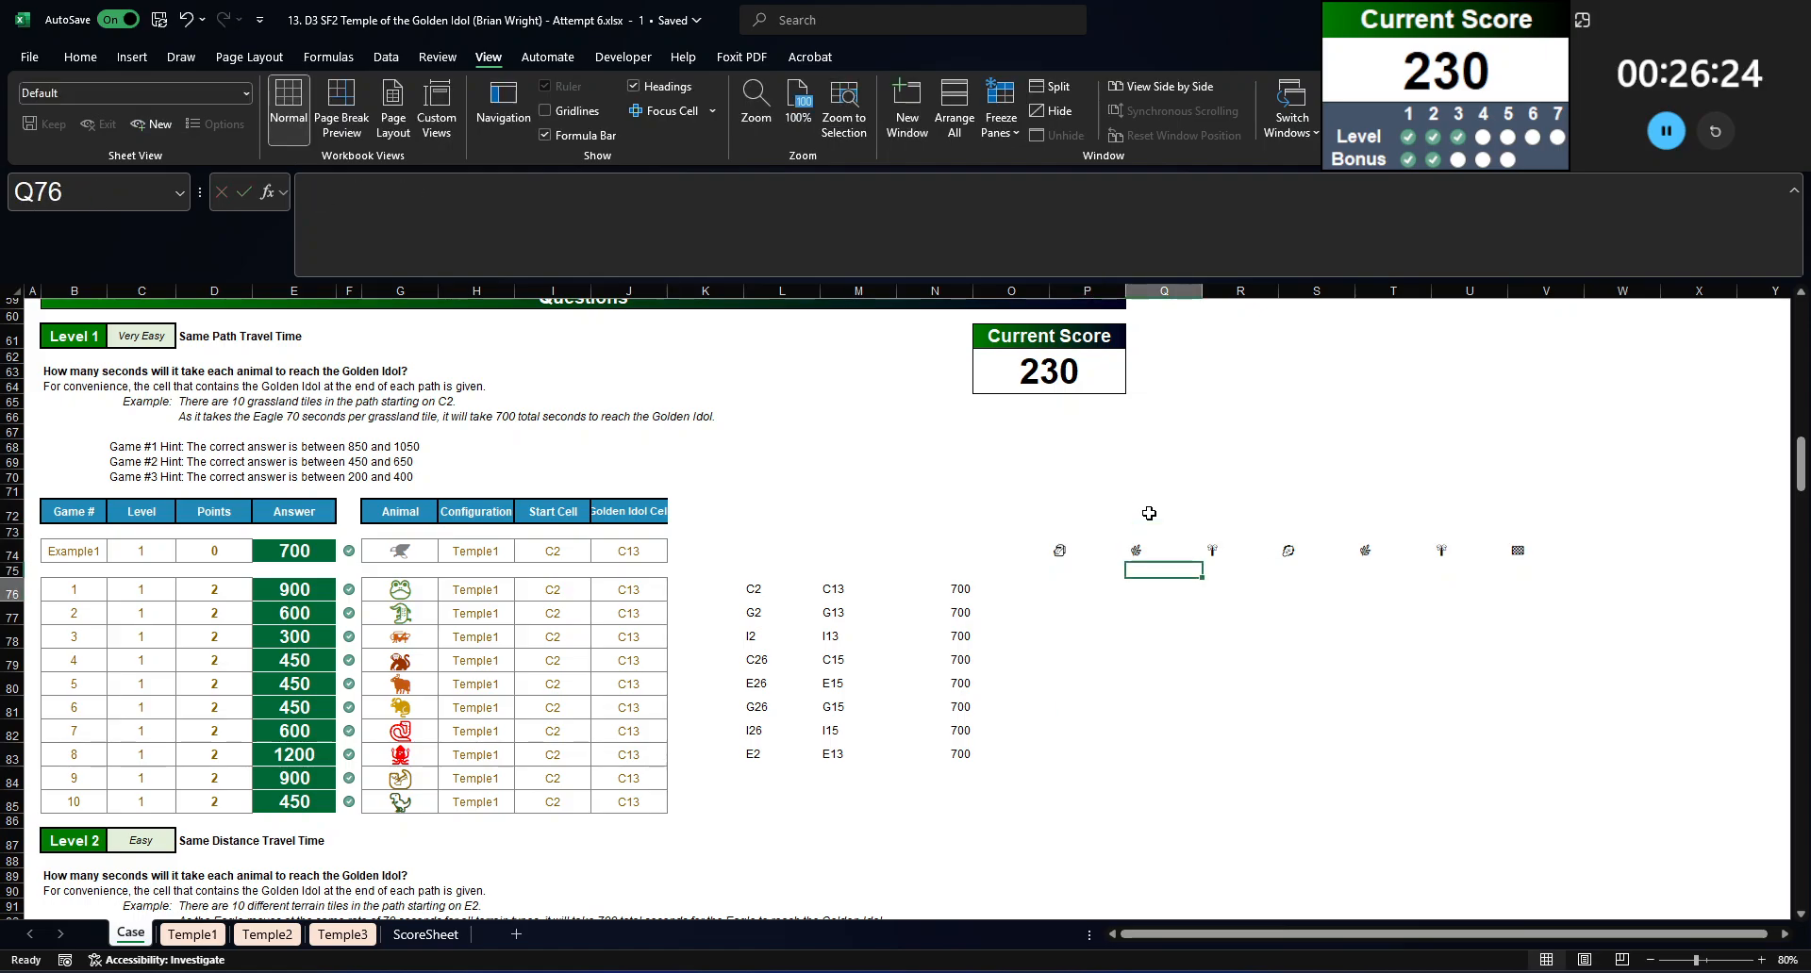
key("Left")
key("Down")
key("Up")
key("Down")
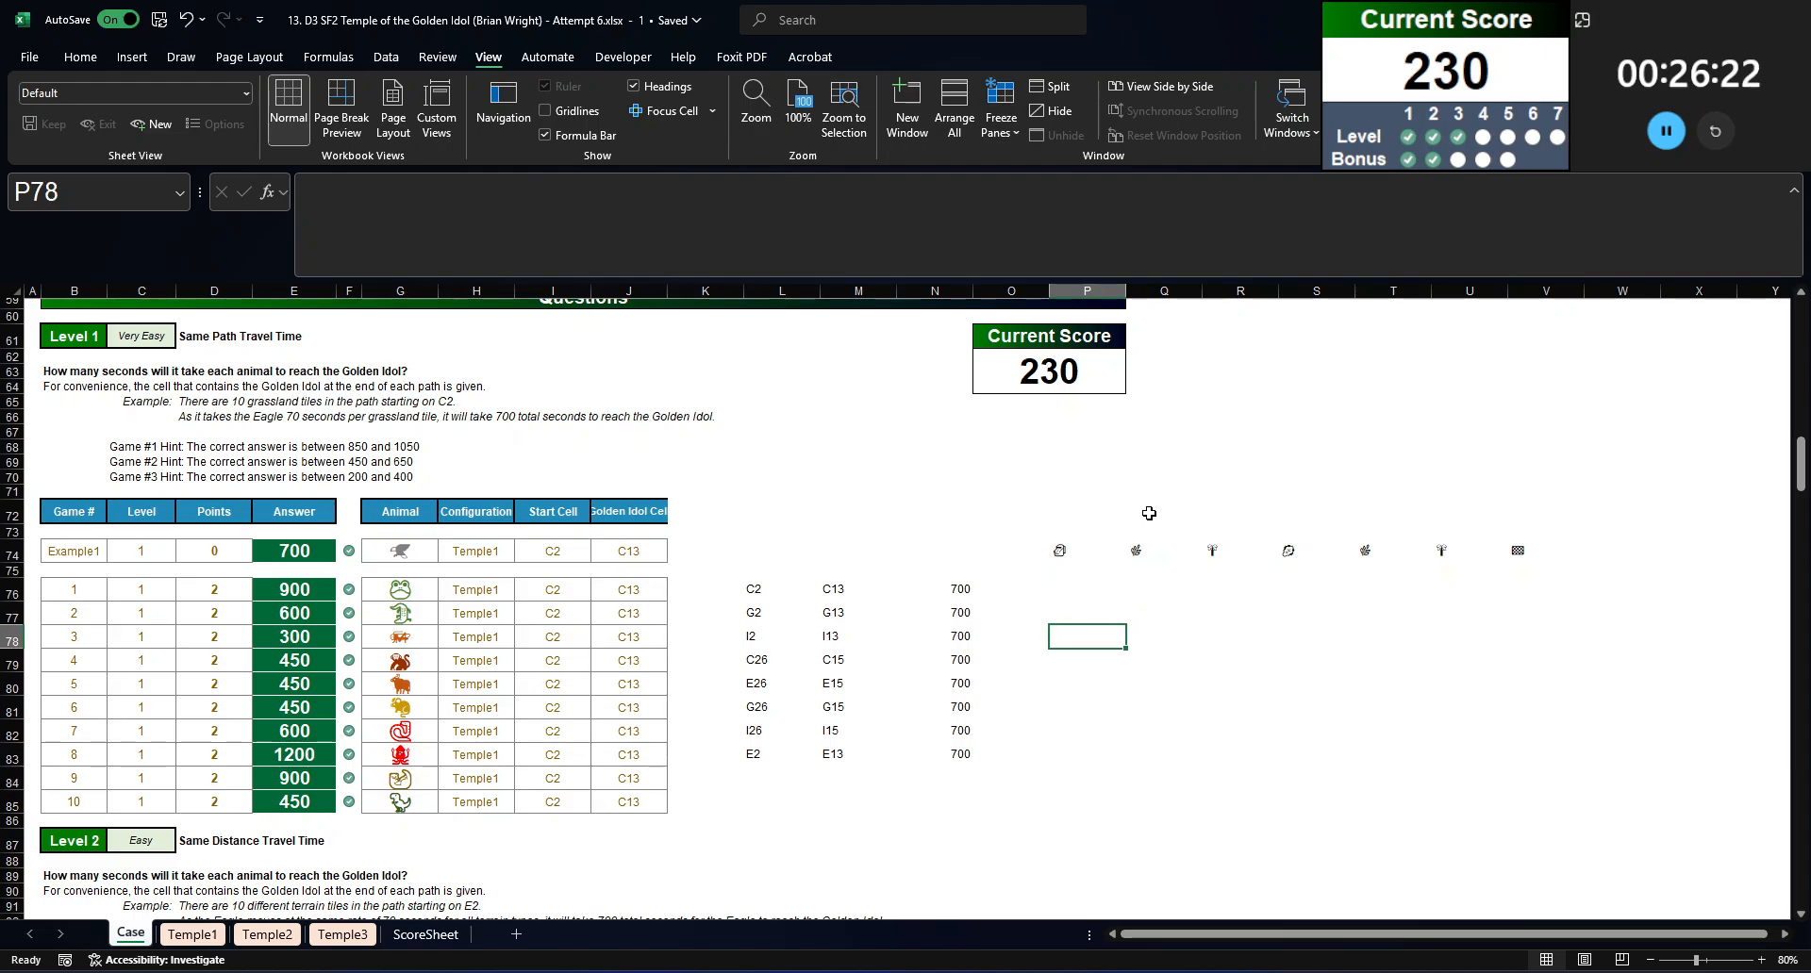
type("=animals")
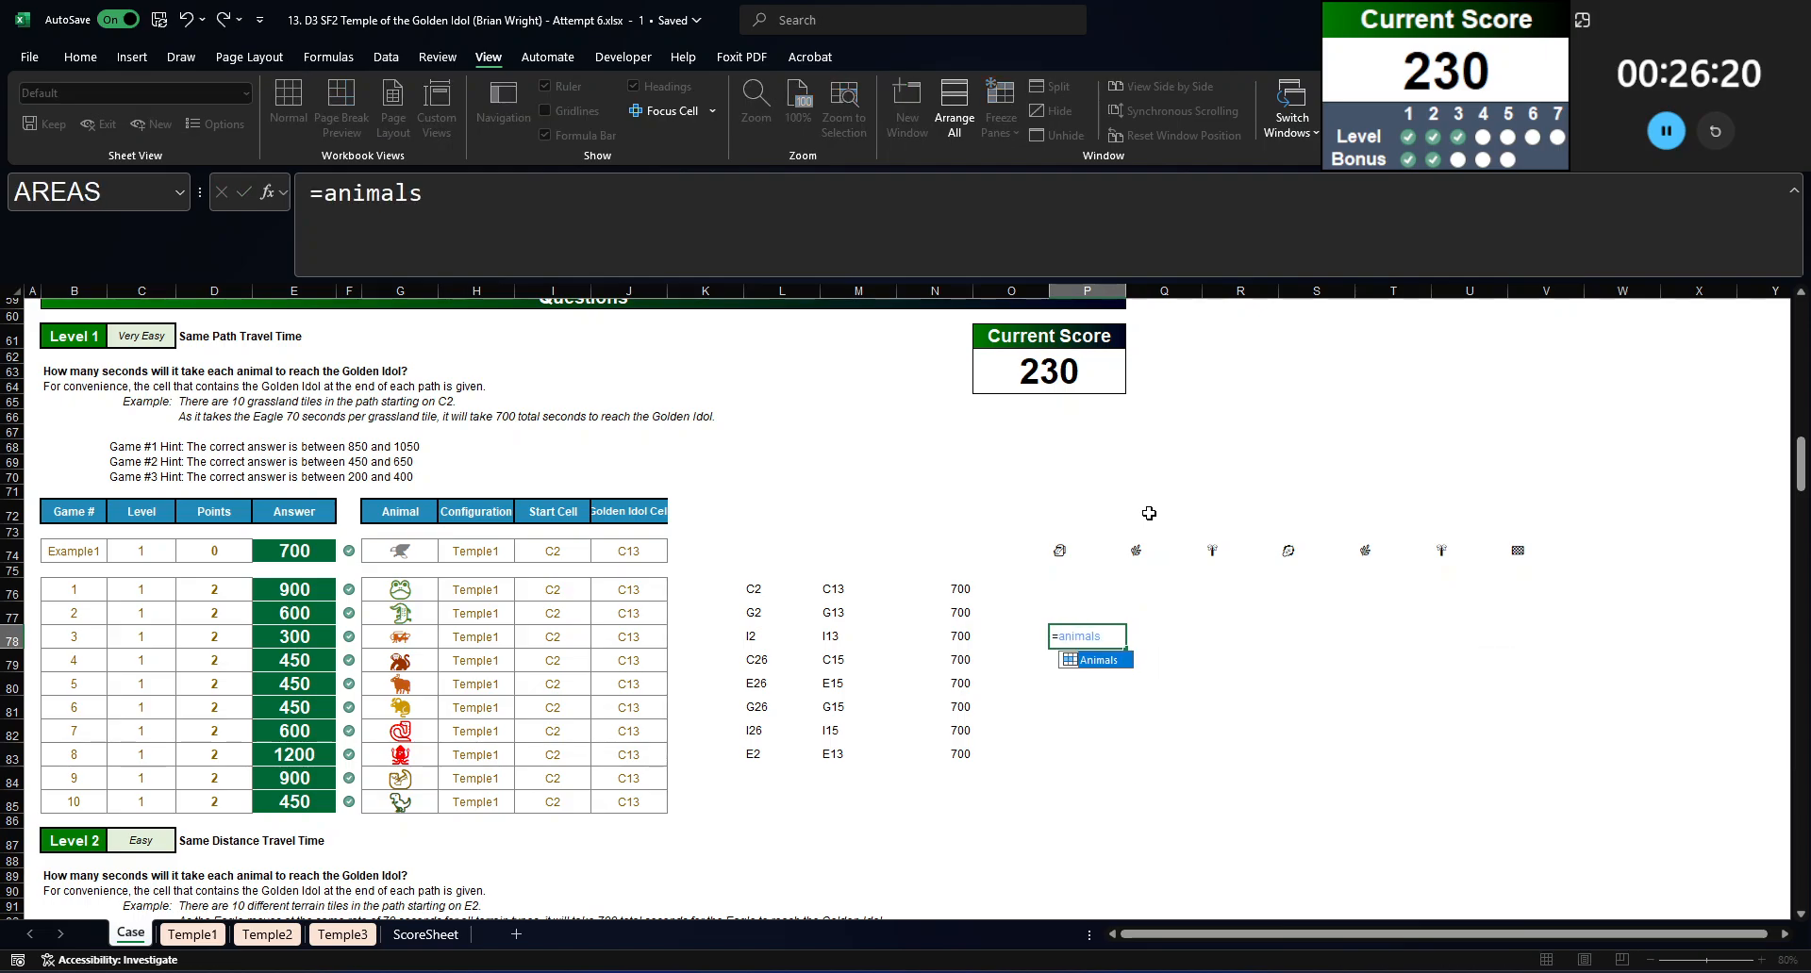
key("Return")
Step: Copy the Eagle symbol from P78 into P73, above the pasted path
key("Down")
key("Up")
key("Up")
key("Up")
key("Right")
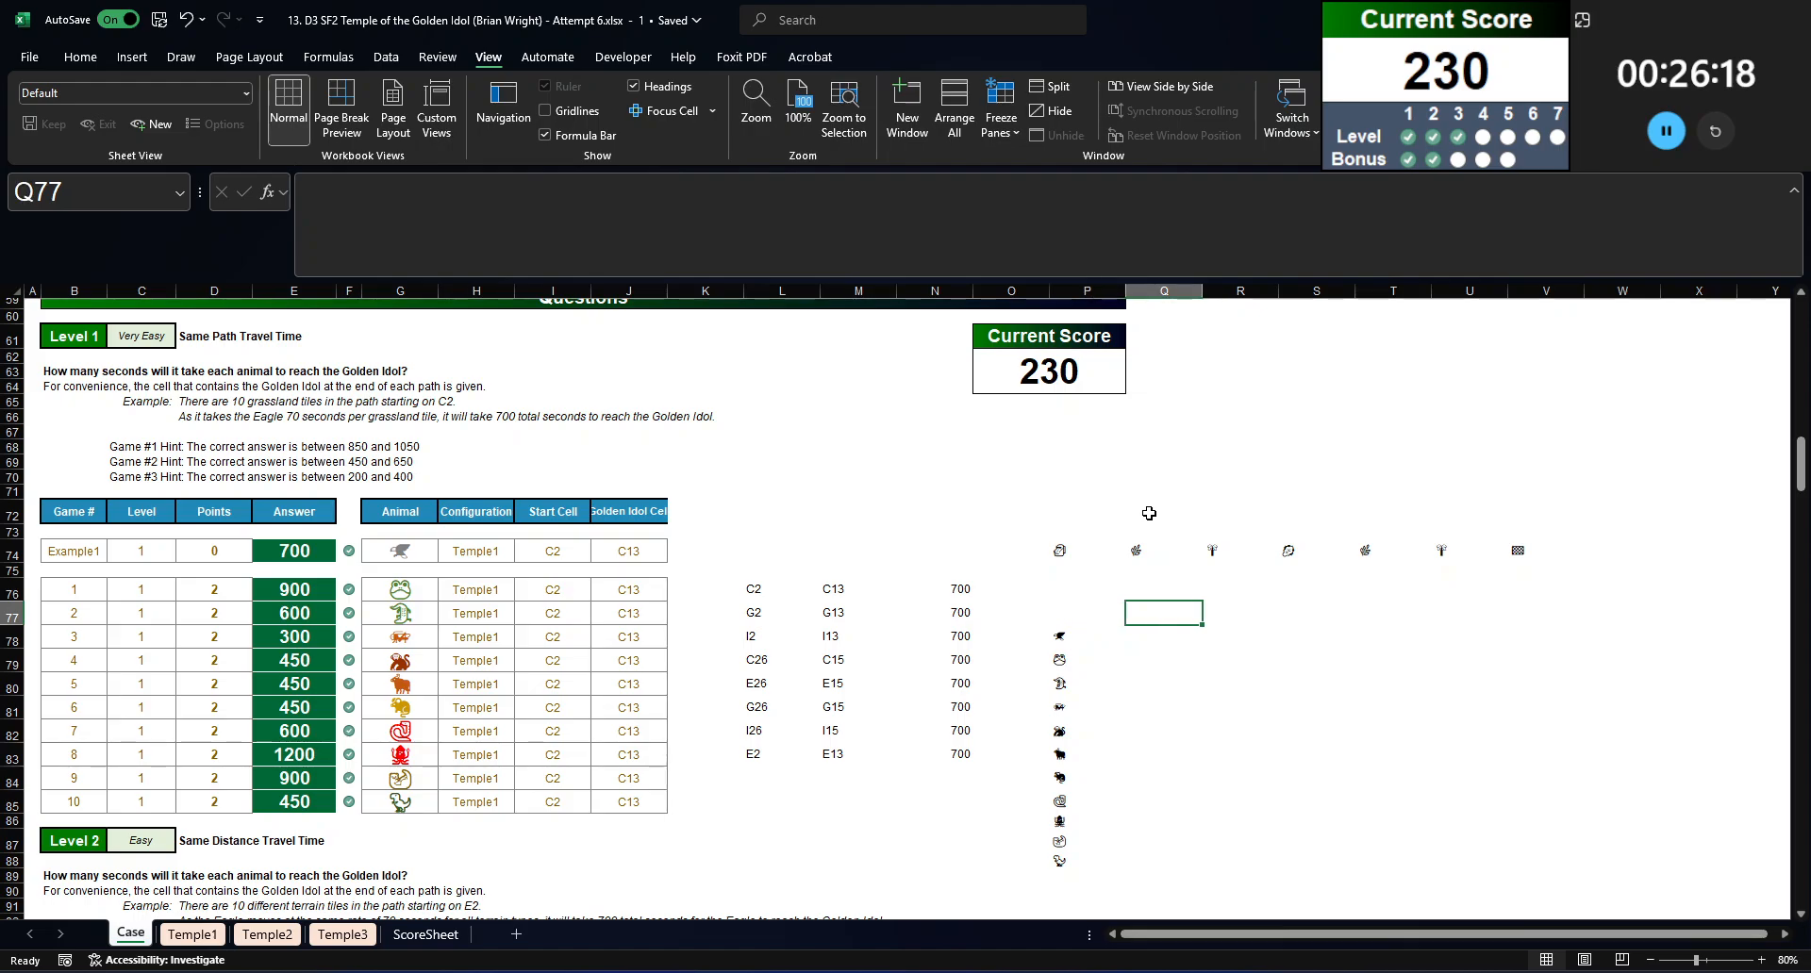
key("Left")
key("Up")
key("Down")
key("Down")
key("ctrl+c")
key("Up")
key("Up")
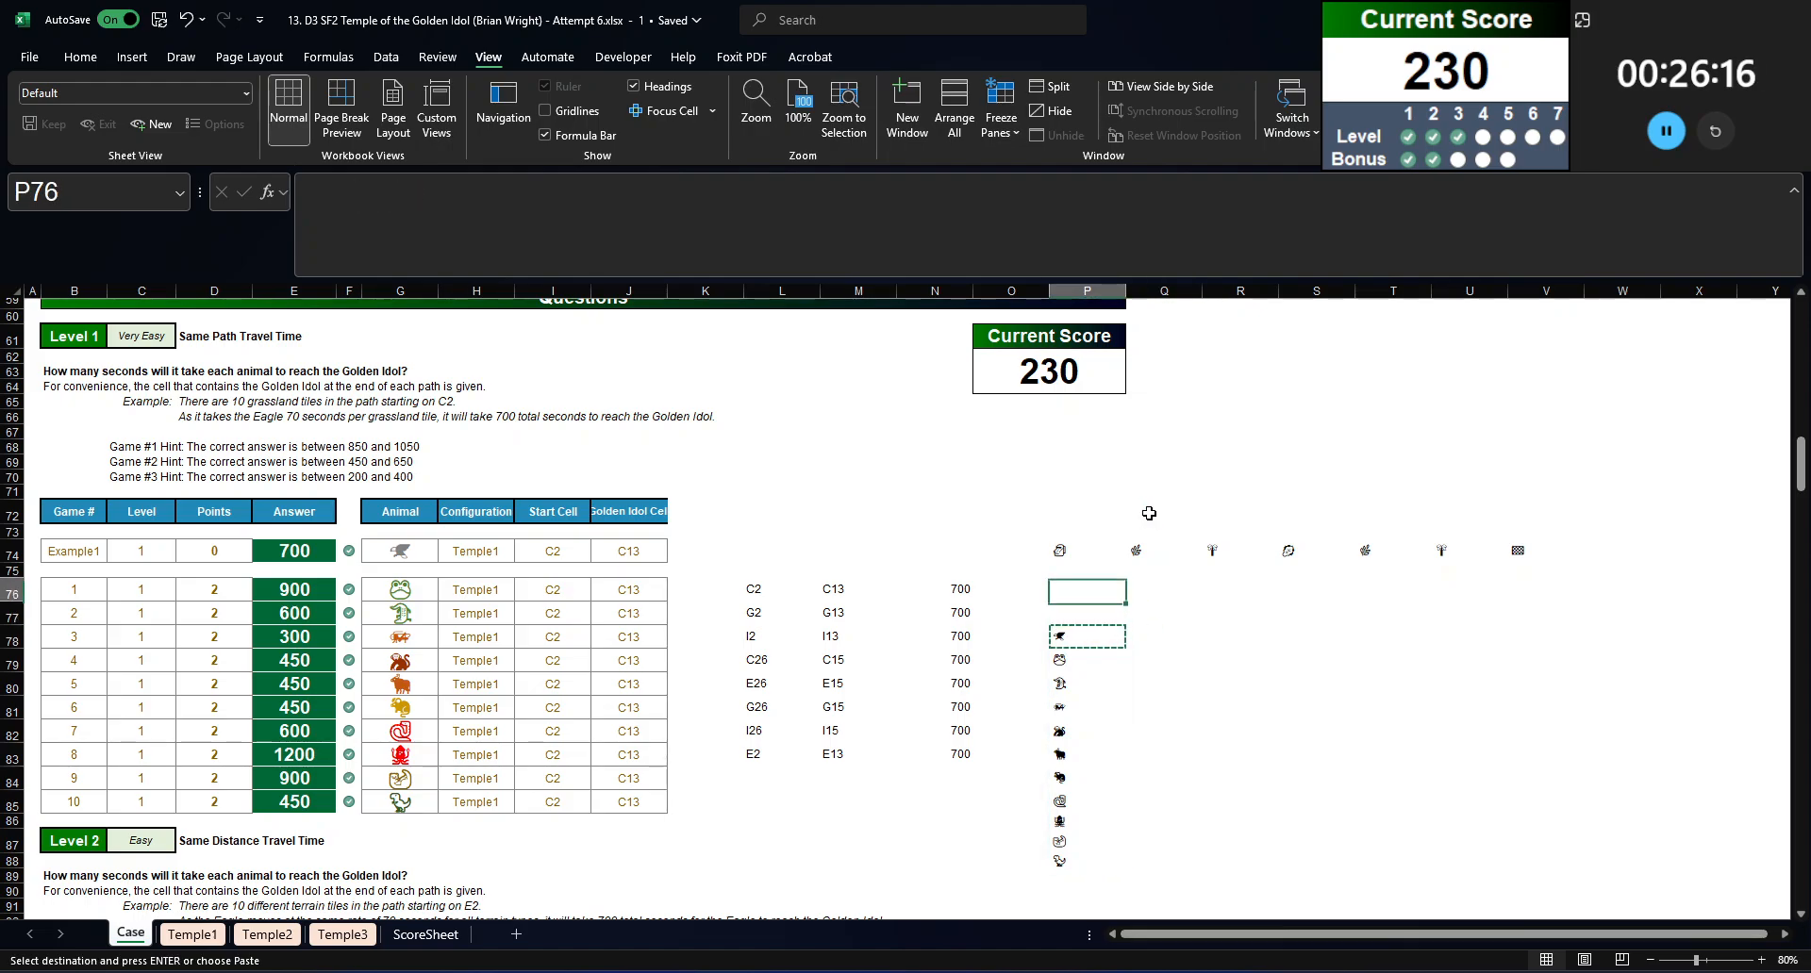
key("Up")
Step: Copy the text of the travel-time formula in N76 into Q77
key("Up")
key("Up")
key("ctrl+v")
key("Down")
key("Up")
key("Right")
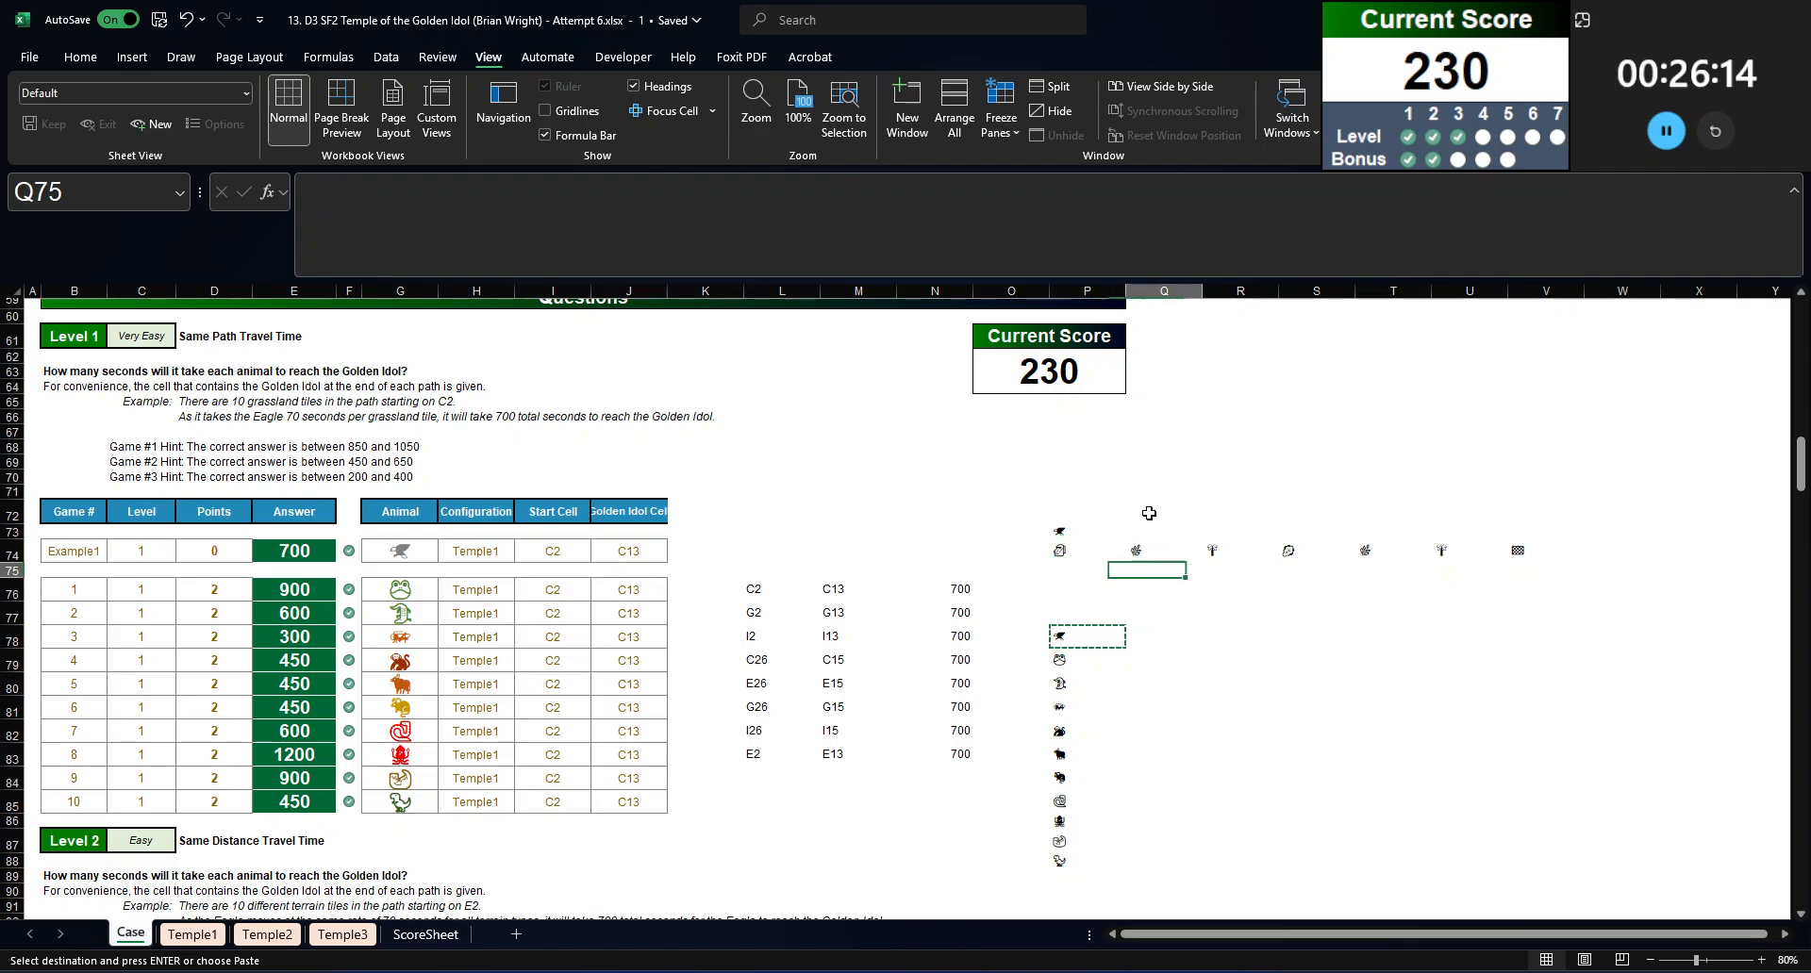
key("Down")
key("Down")
key("Down")
key("Down")
key("Down")
key("Left")
key("Left")
key("Left")
key("Up")
key("Up")
key("Up")
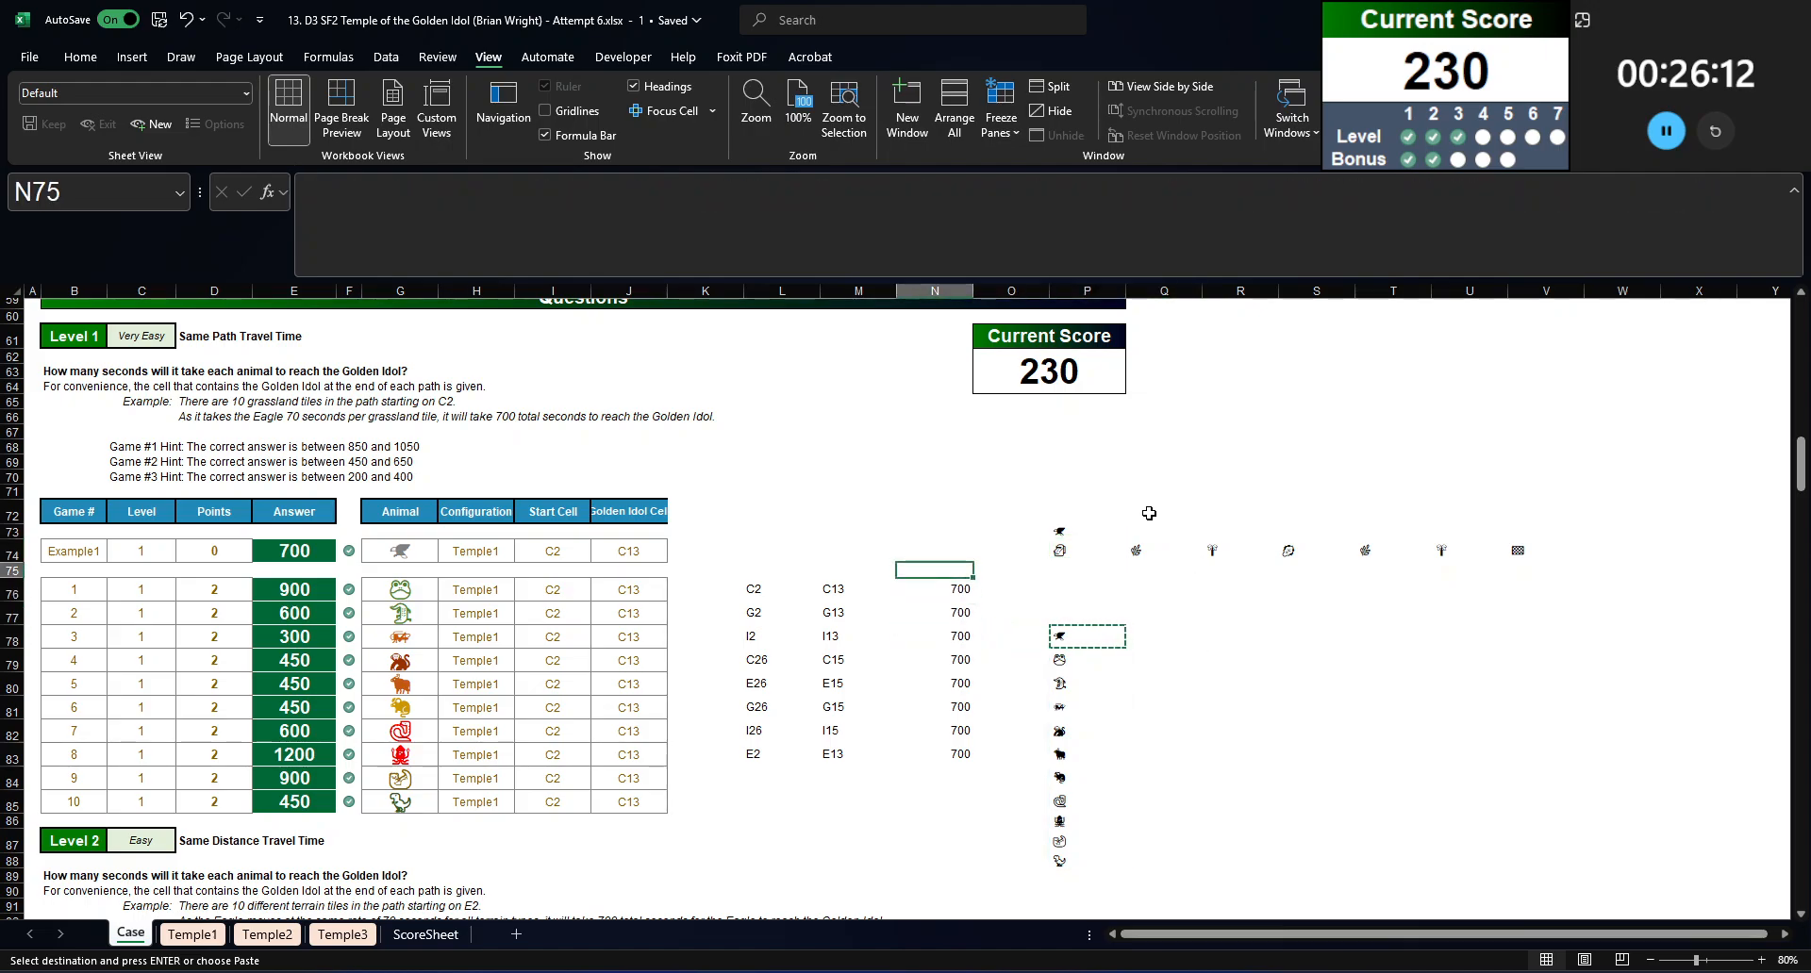
key("Down")
left_click_drag(1727, 196, 309, 203)
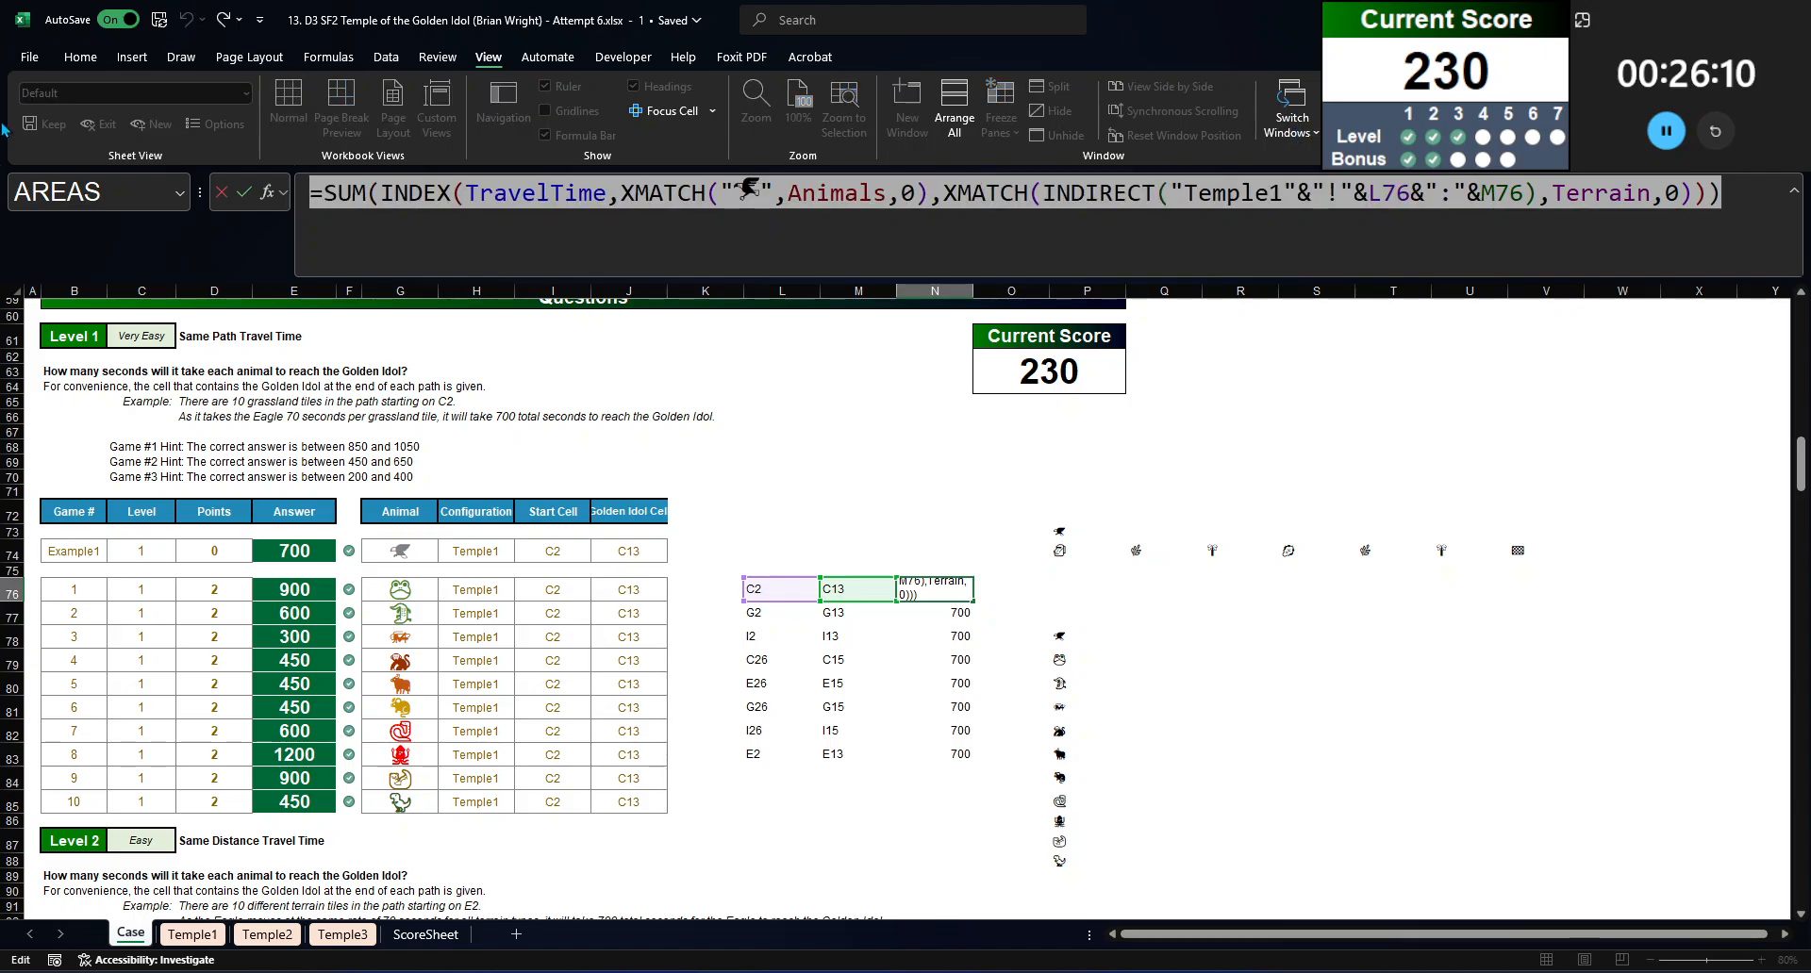
key("ctrl+c")
key("Escape")
key("Return")
key("Right")
key("Right")
key("Down")
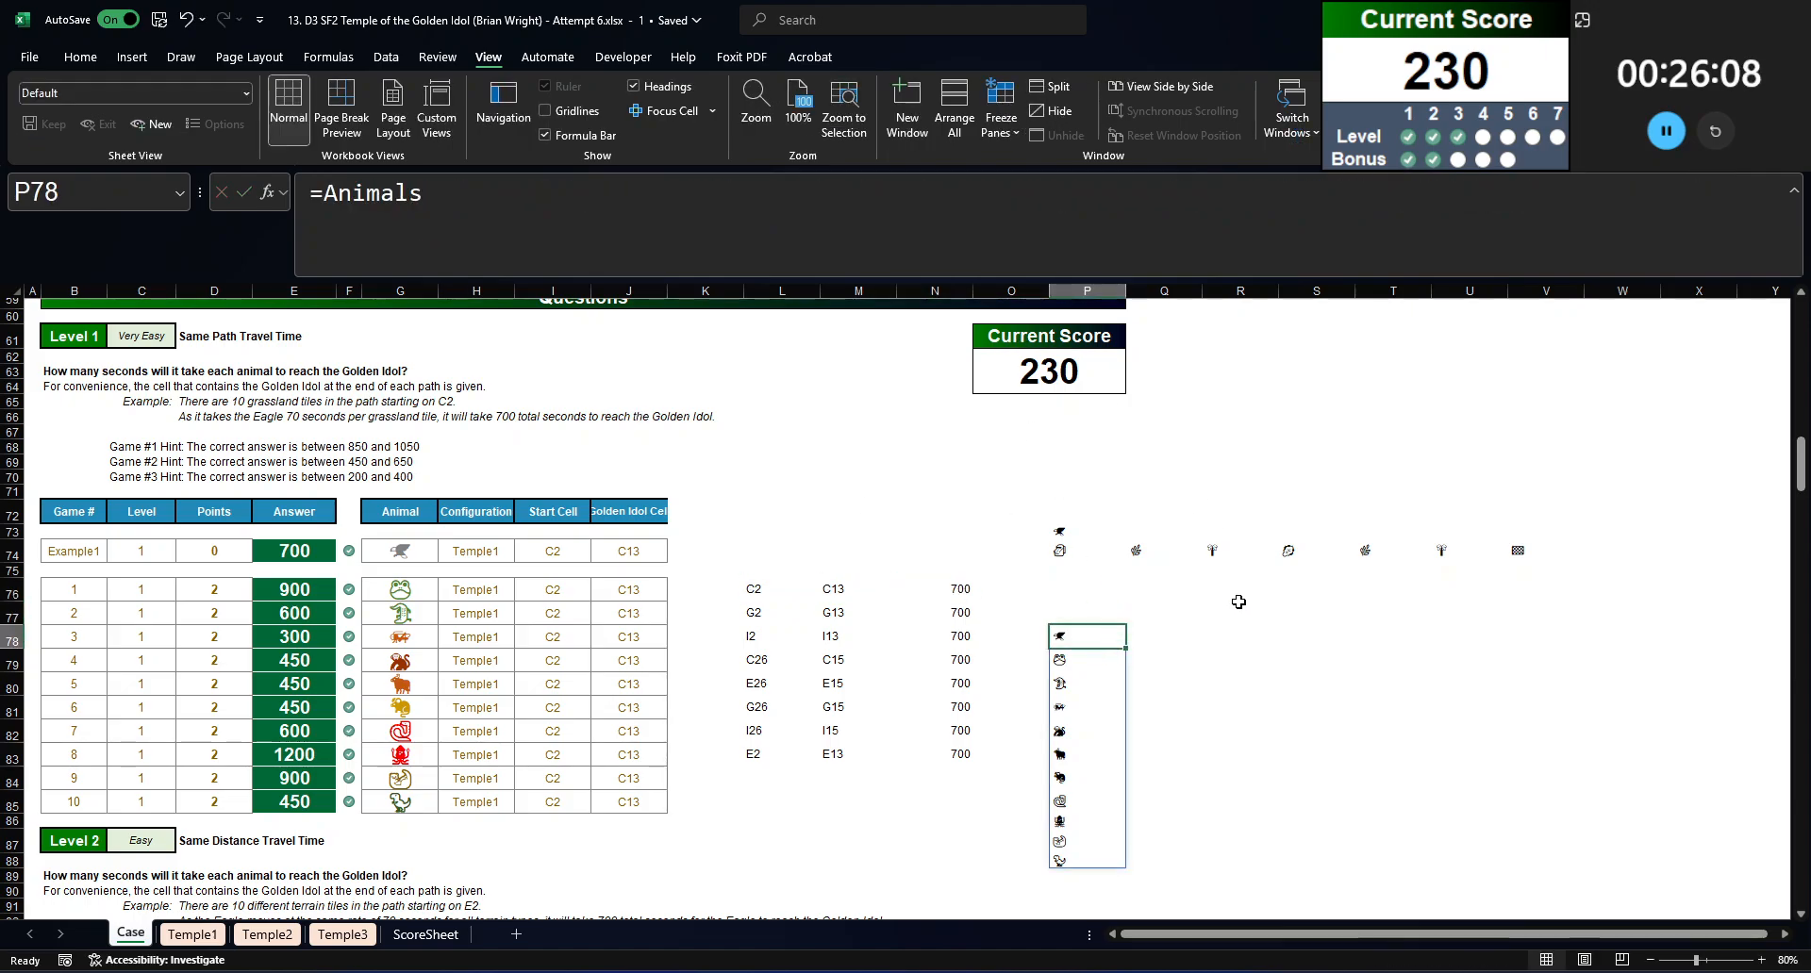
key("Right")
key("Up")
left_click(1003, 260)
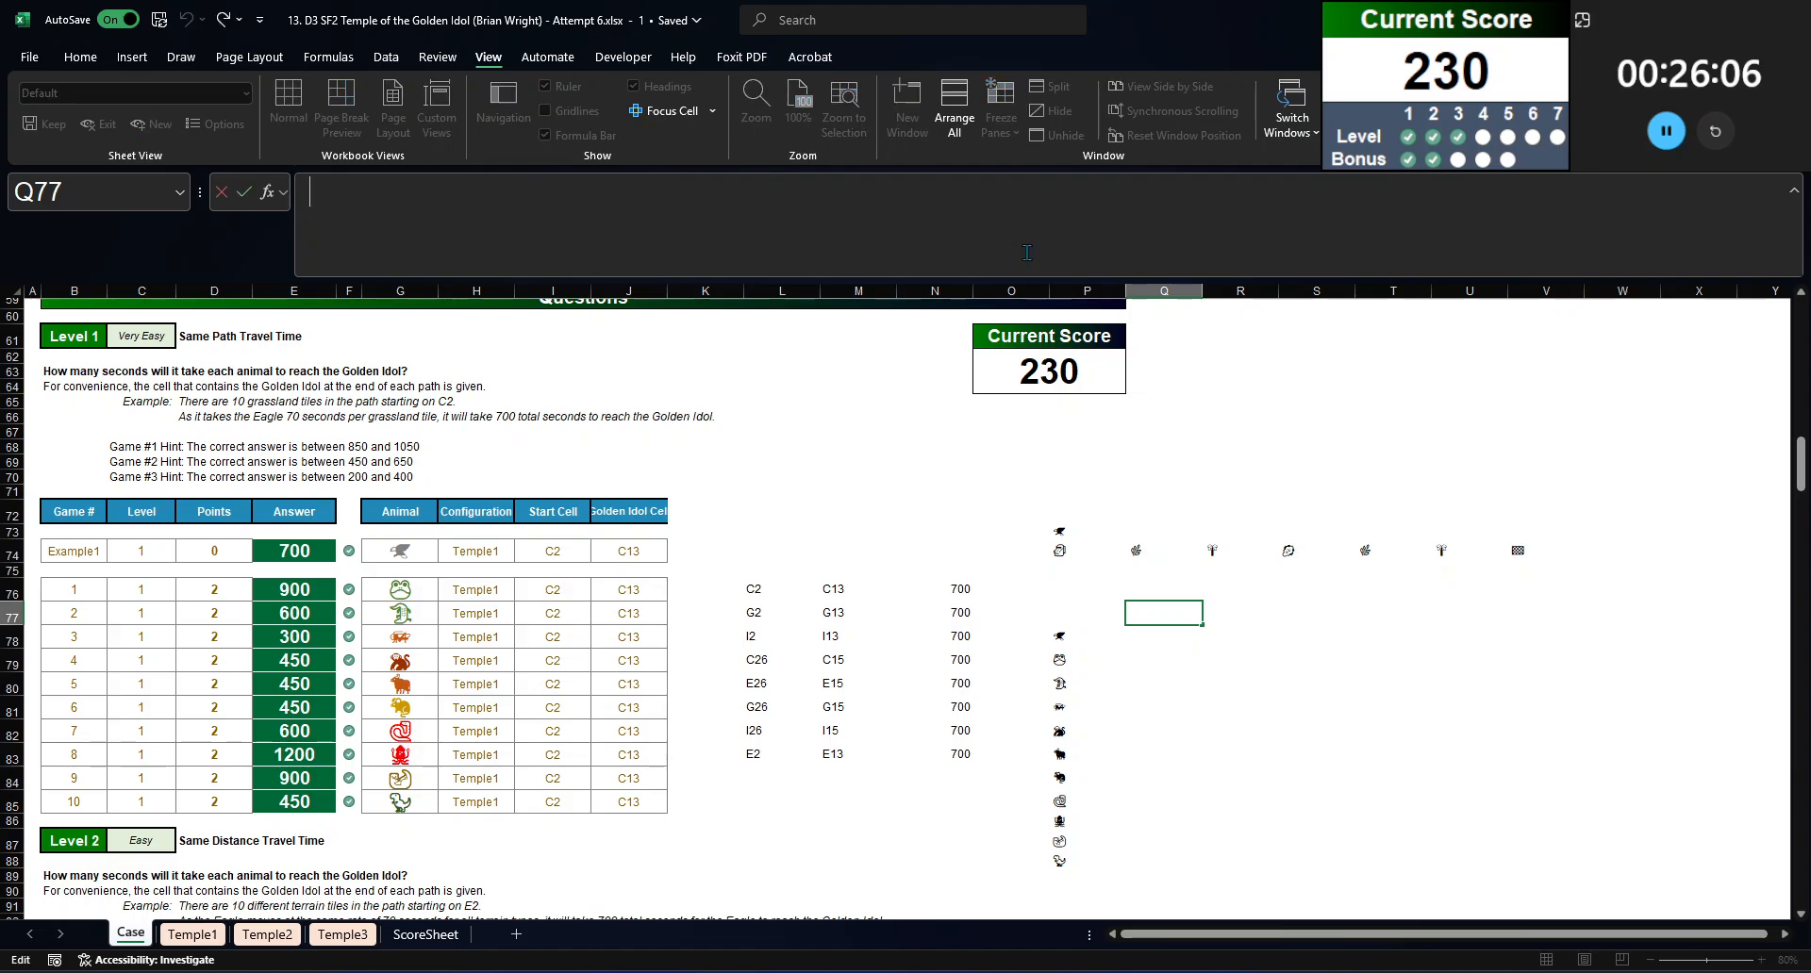
key("ctrl+v")
Step: Replace the Q77 formula's animal symbol with P73 and its INDIRECT range with $P$74:$V$74, and enter it
double_click(723, 192)
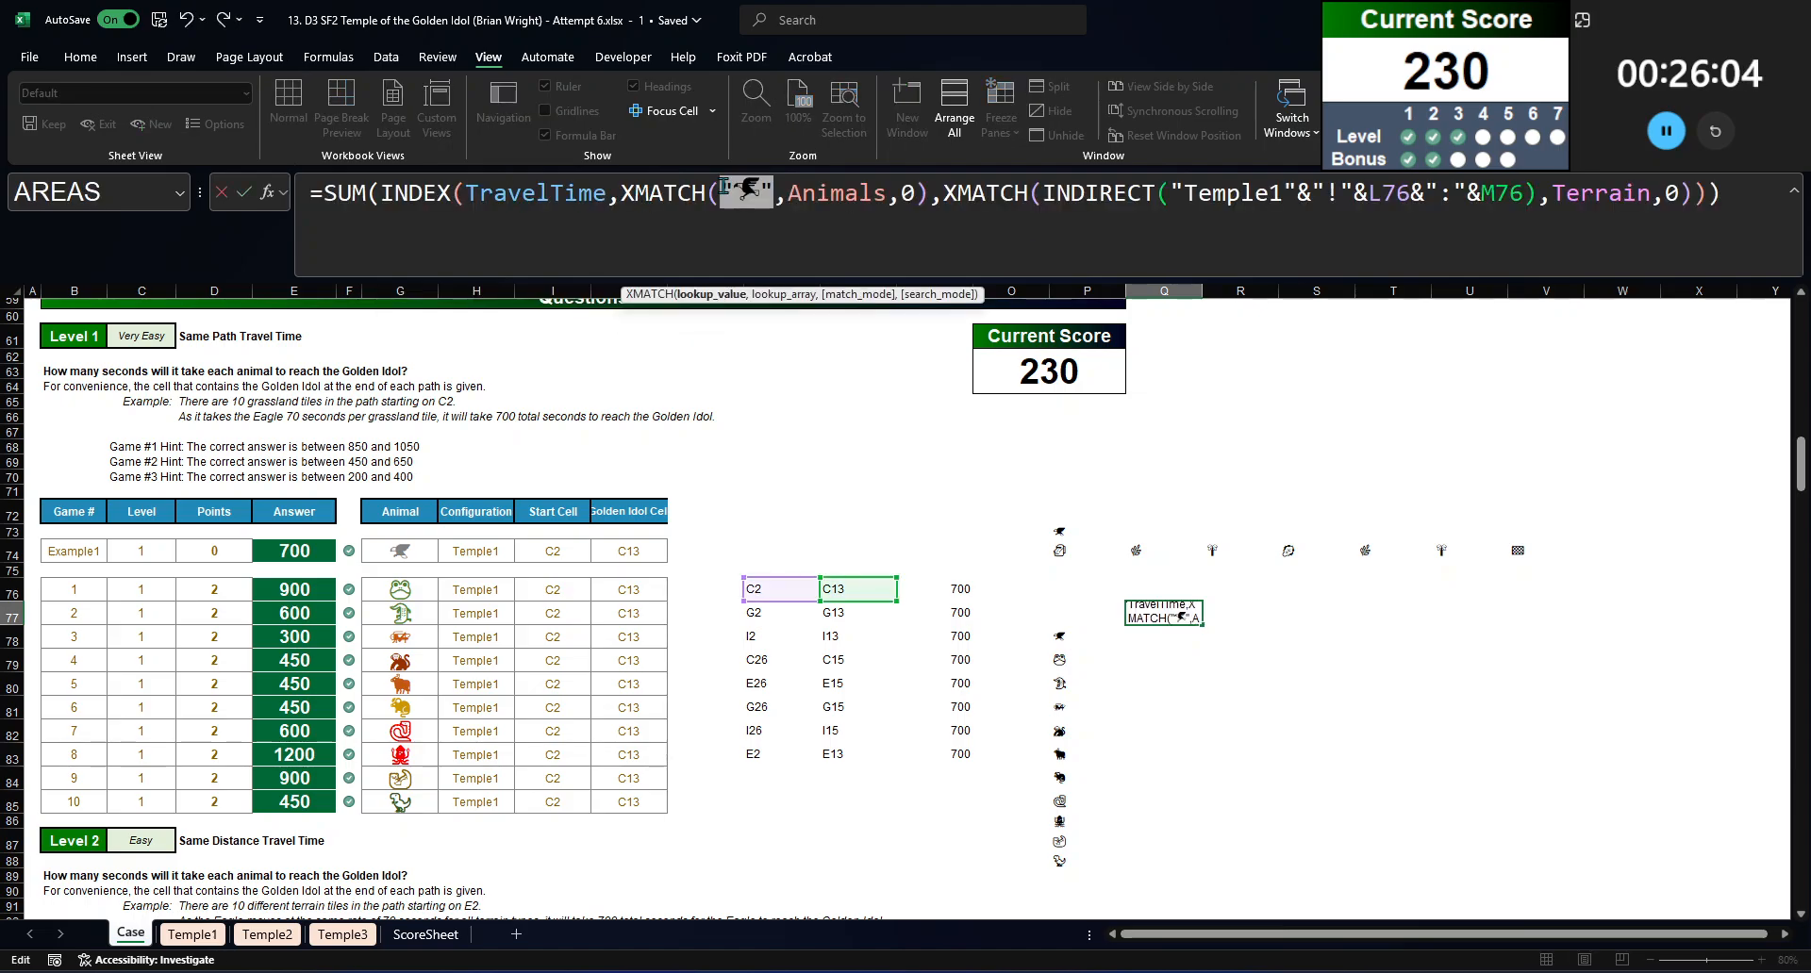
left_click(1104, 534)
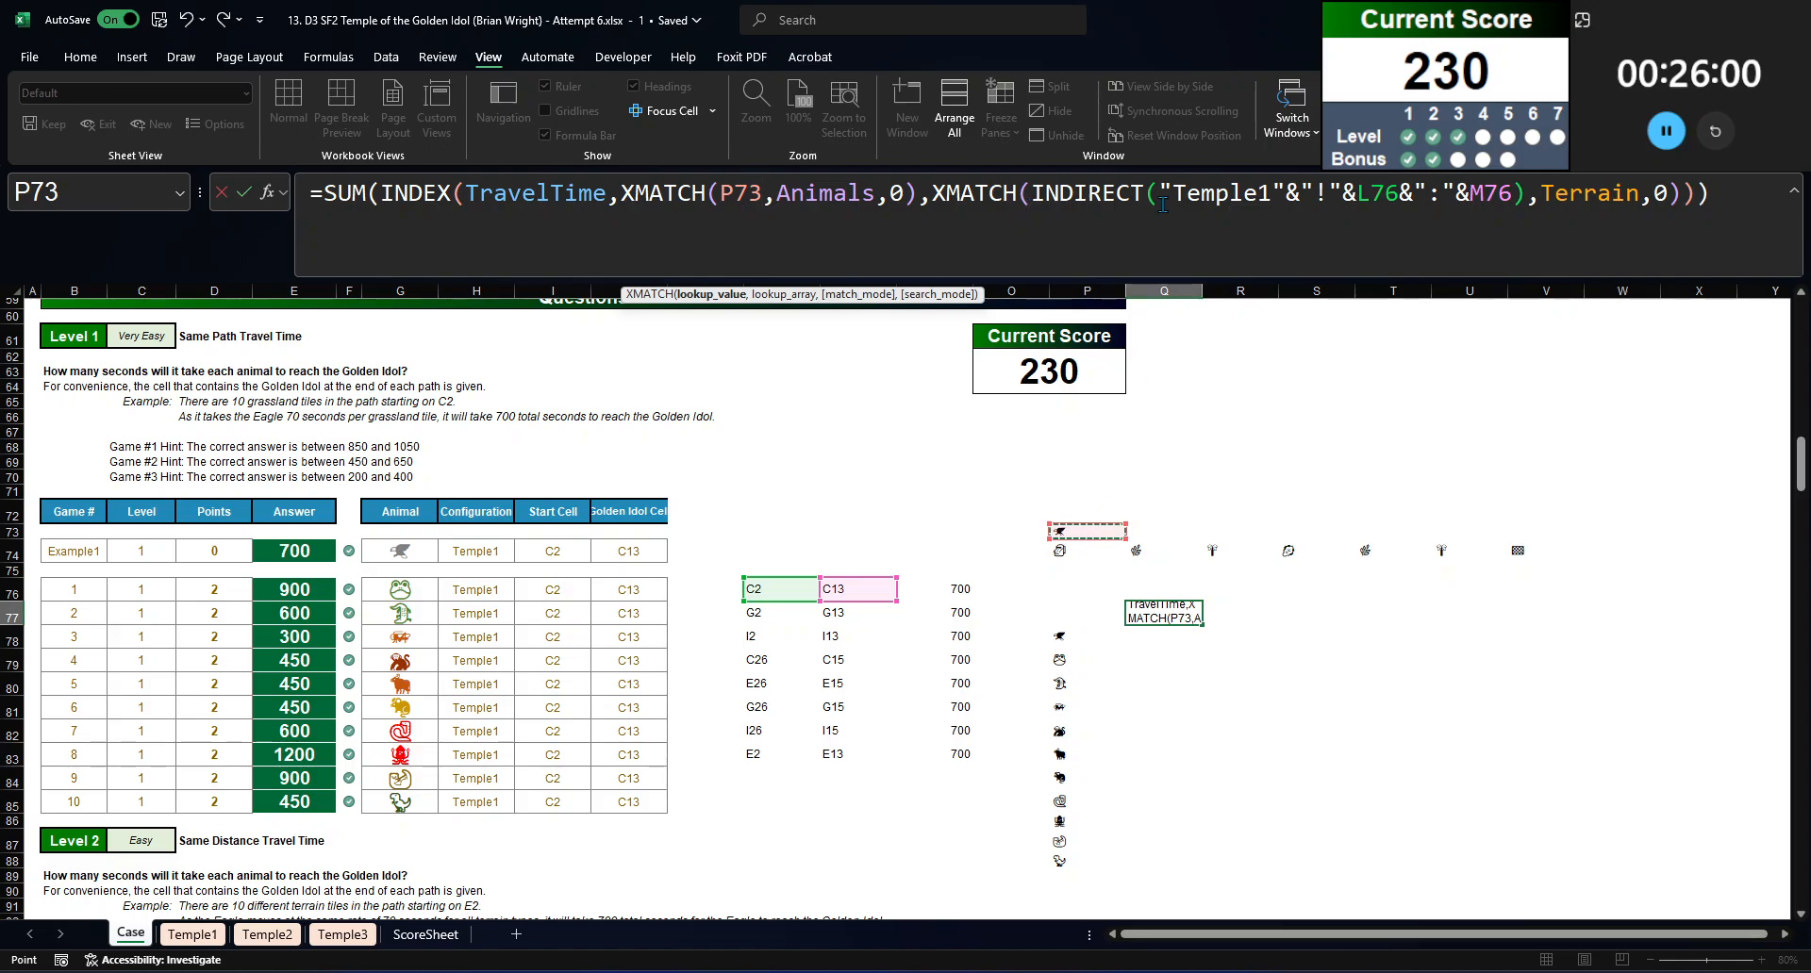
left_click_drag(1030, 193, 1527, 193)
left_click_drag(1063, 554, 1529, 548)
key("F4")
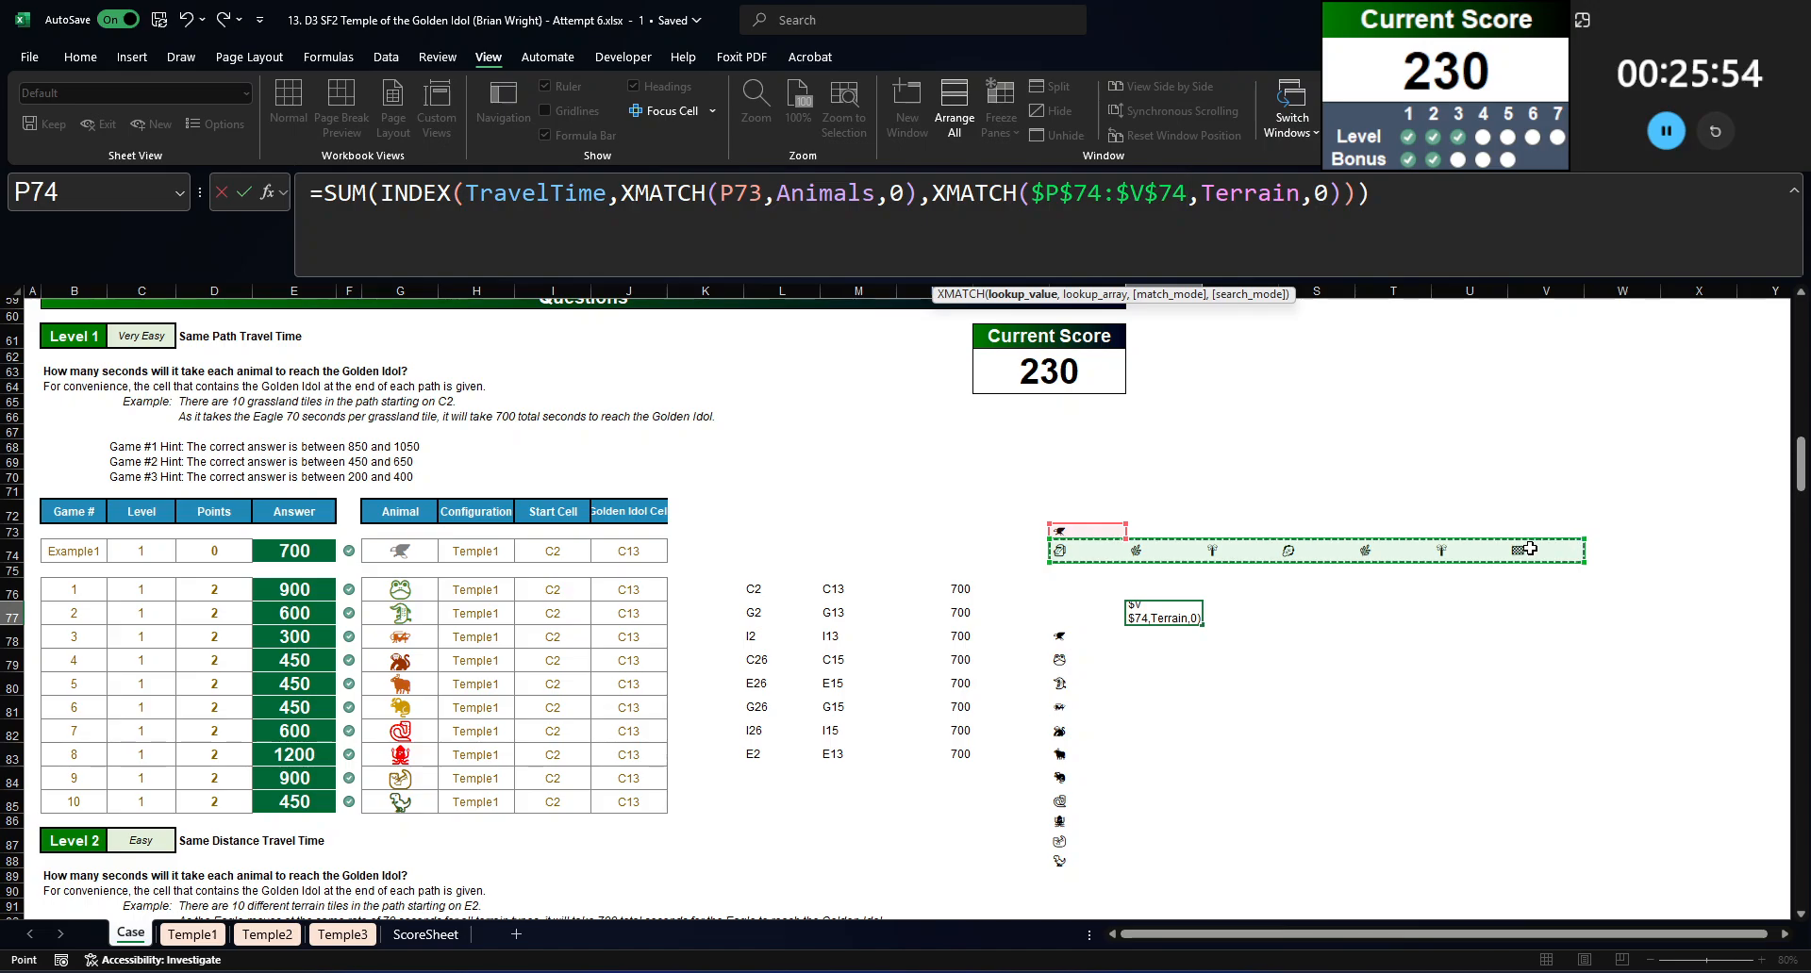
key("Return")
Step: Create a data table on P77:Q88 with P73 as the column input cell to get every animal's travel time
key("Up")
key("Left")
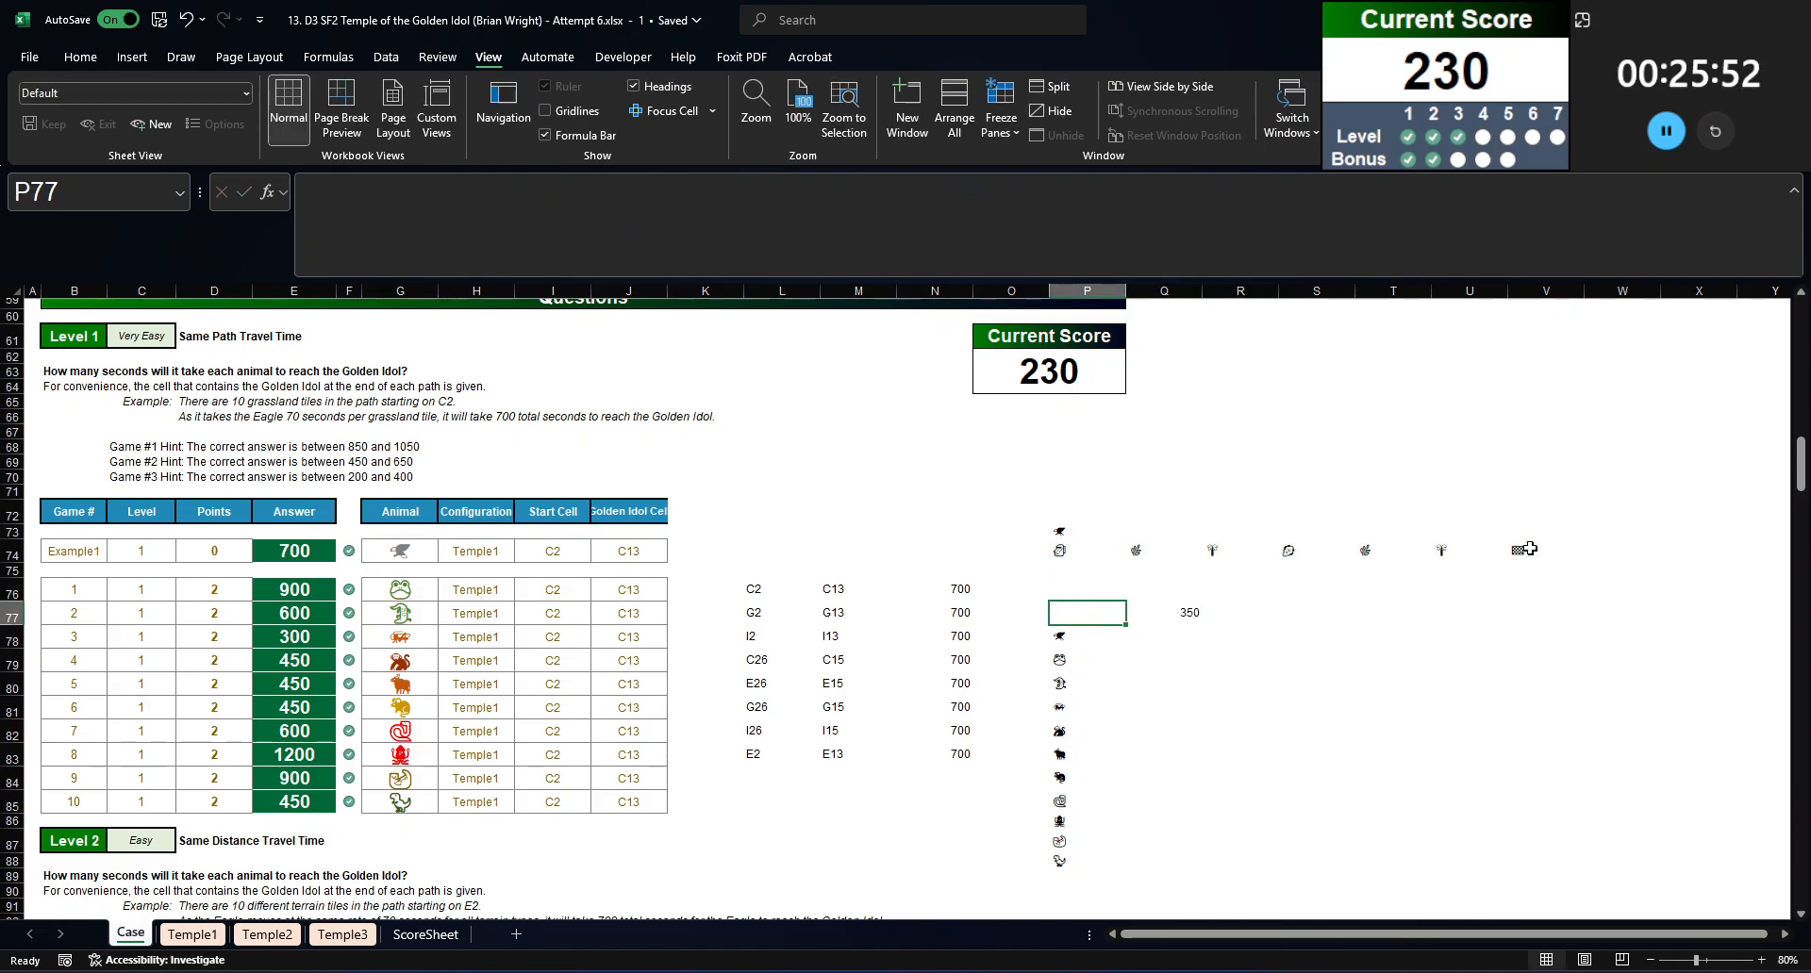
key("ctrl+shift+Right")
key("ctrl+shift+Down")
key("ctrl+shift+Down")
key("alt+a")
key("w")
key("t")
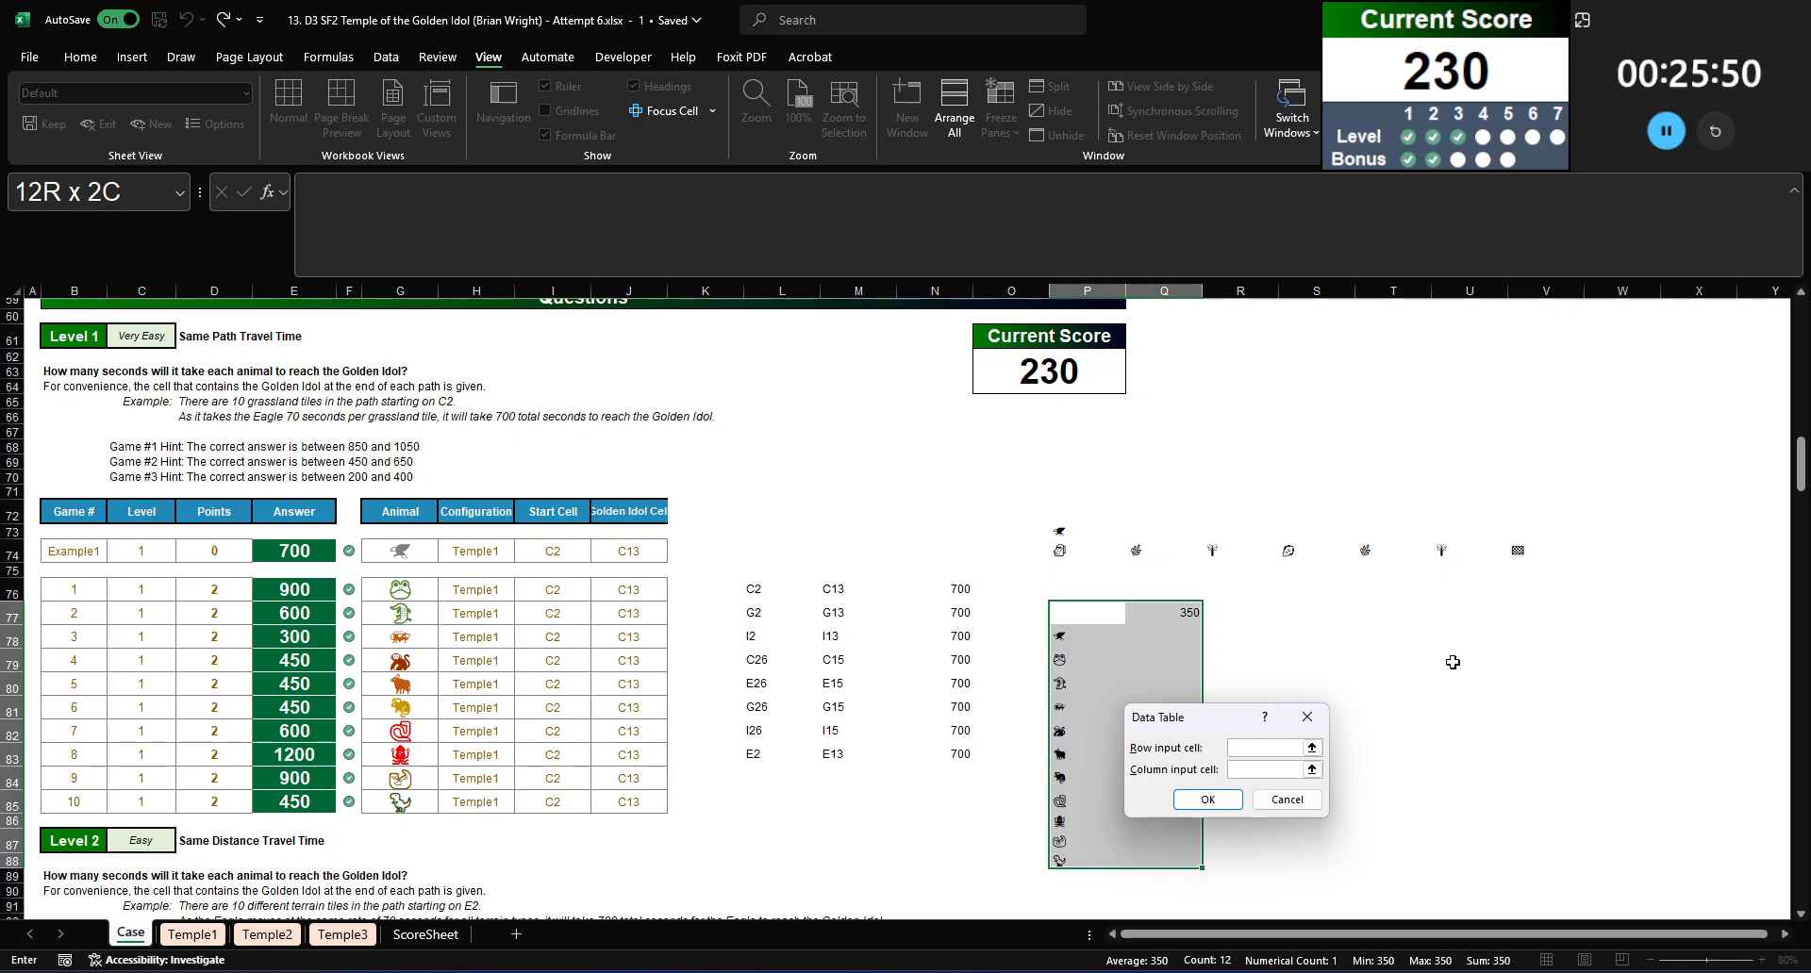
left_click(1056, 530)
key("Return")
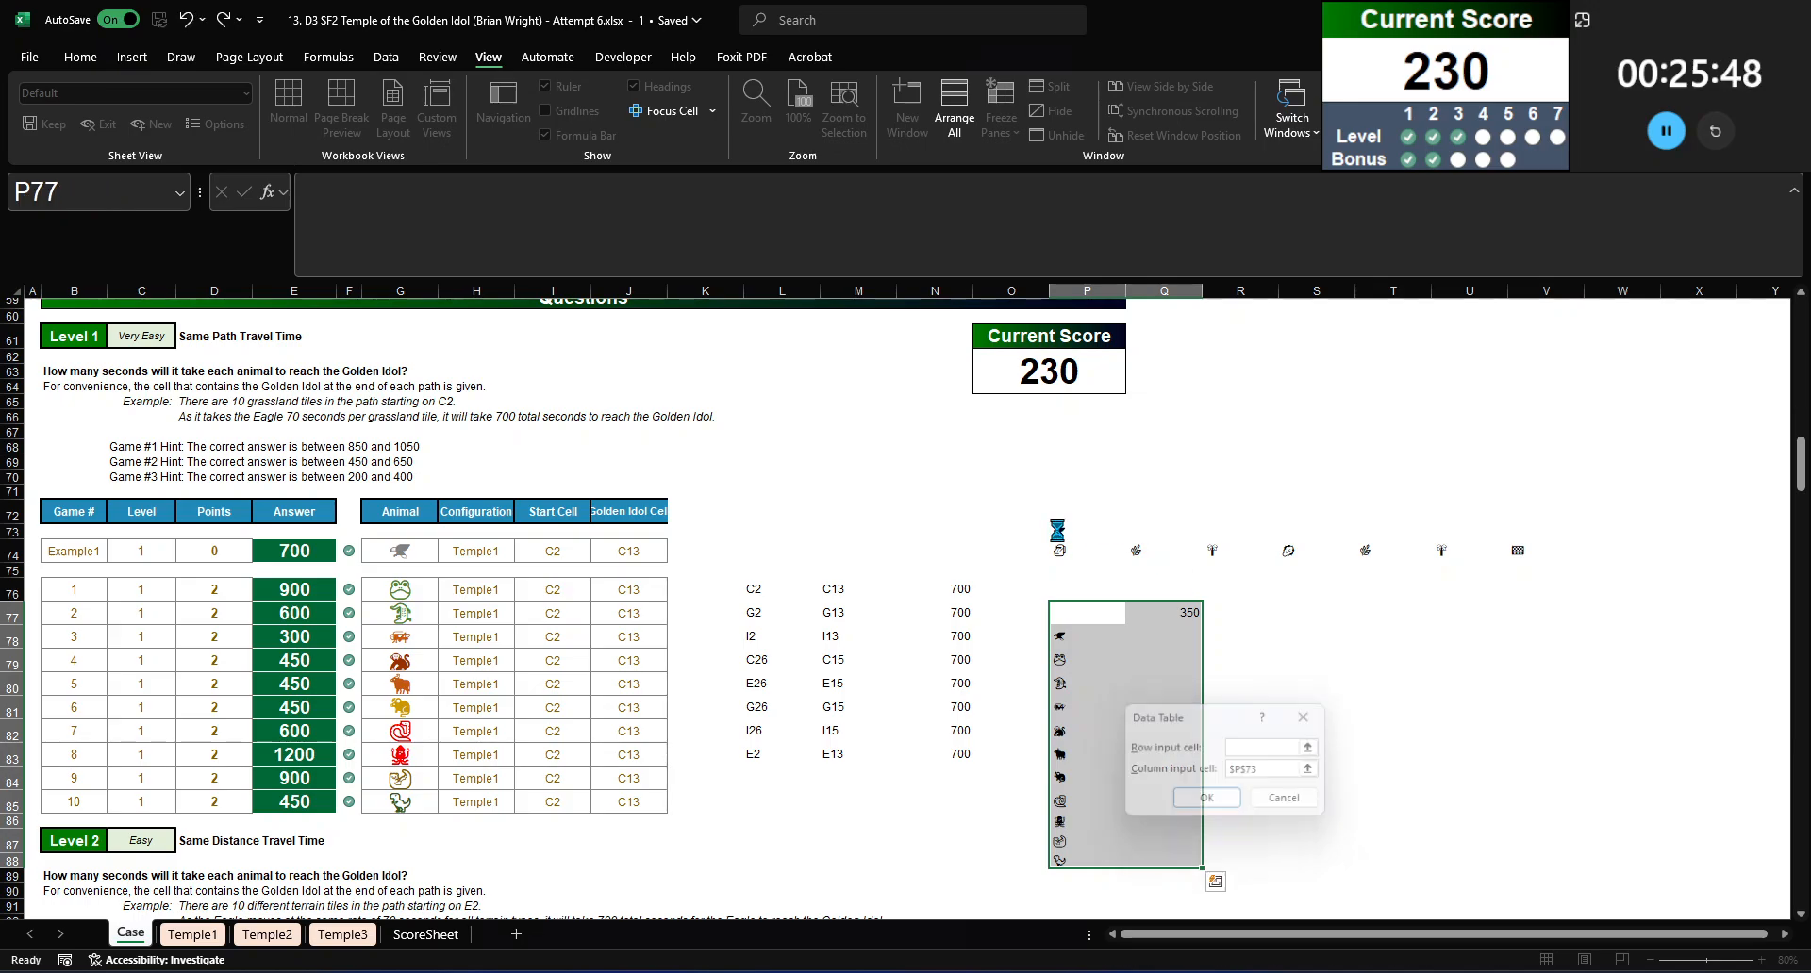
scroll(1184, 628, "down", 1)
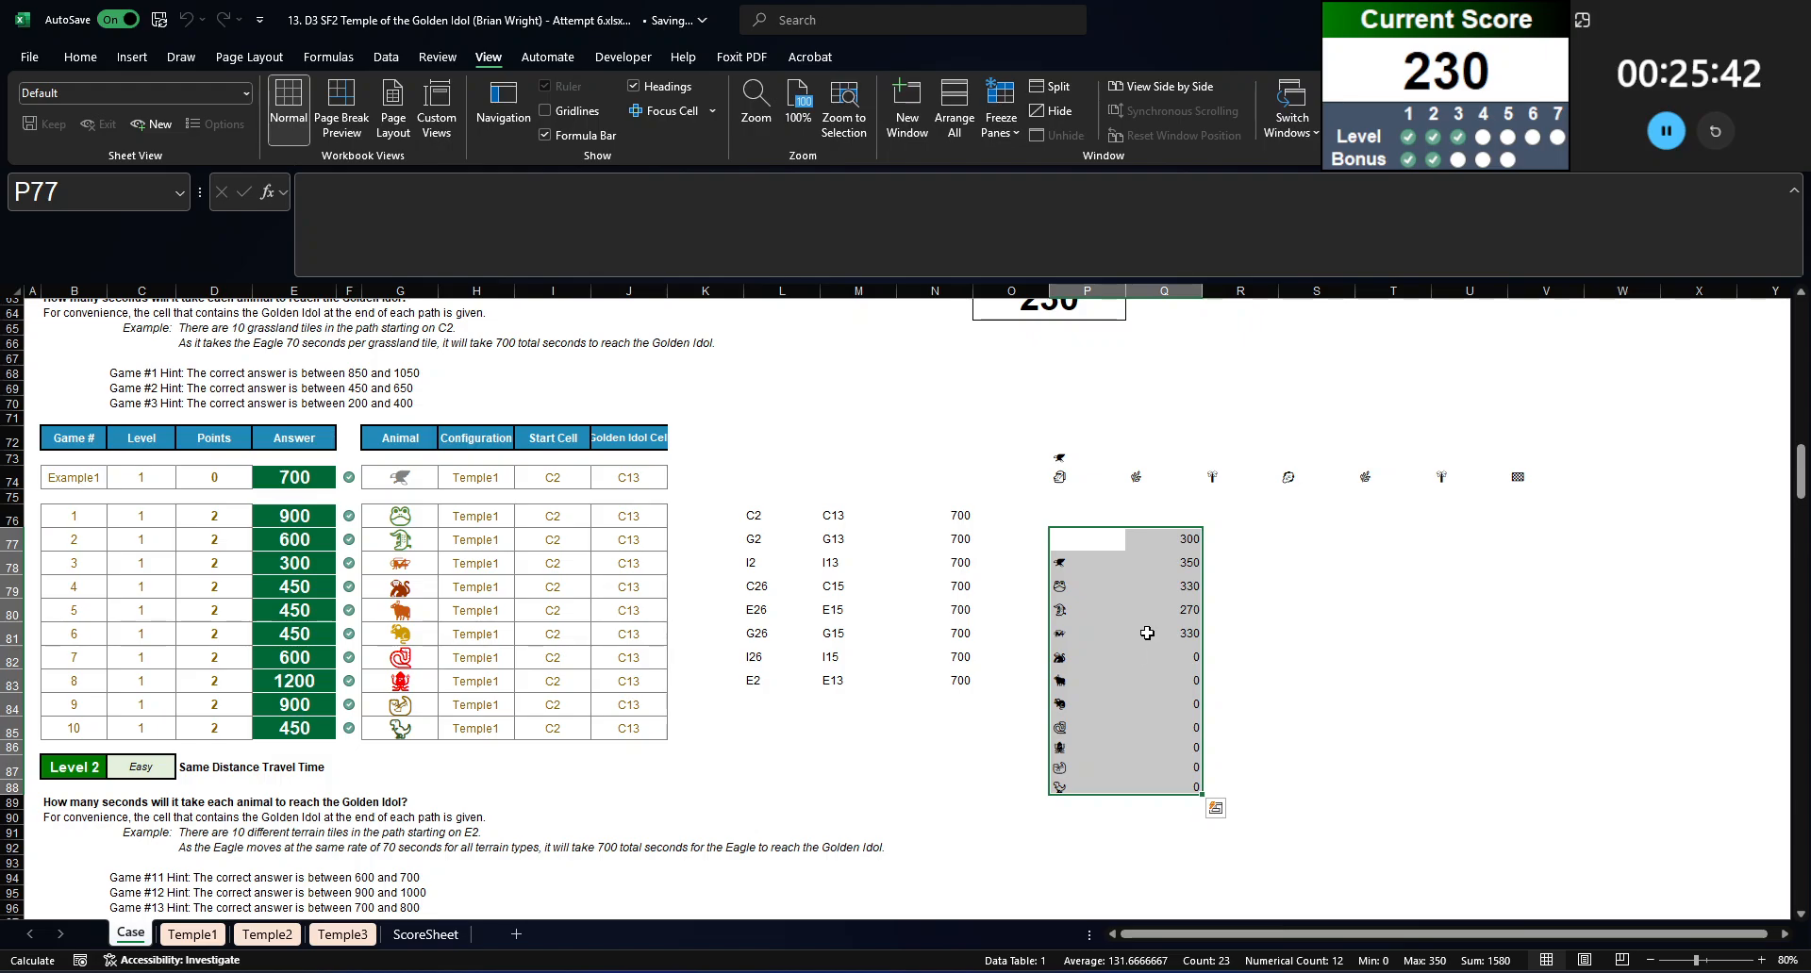
Step: Answer Bonus 3 in E55 with the MAX of the animals' travel times in the column Q data table
scroll(1146, 629, "up", 5)
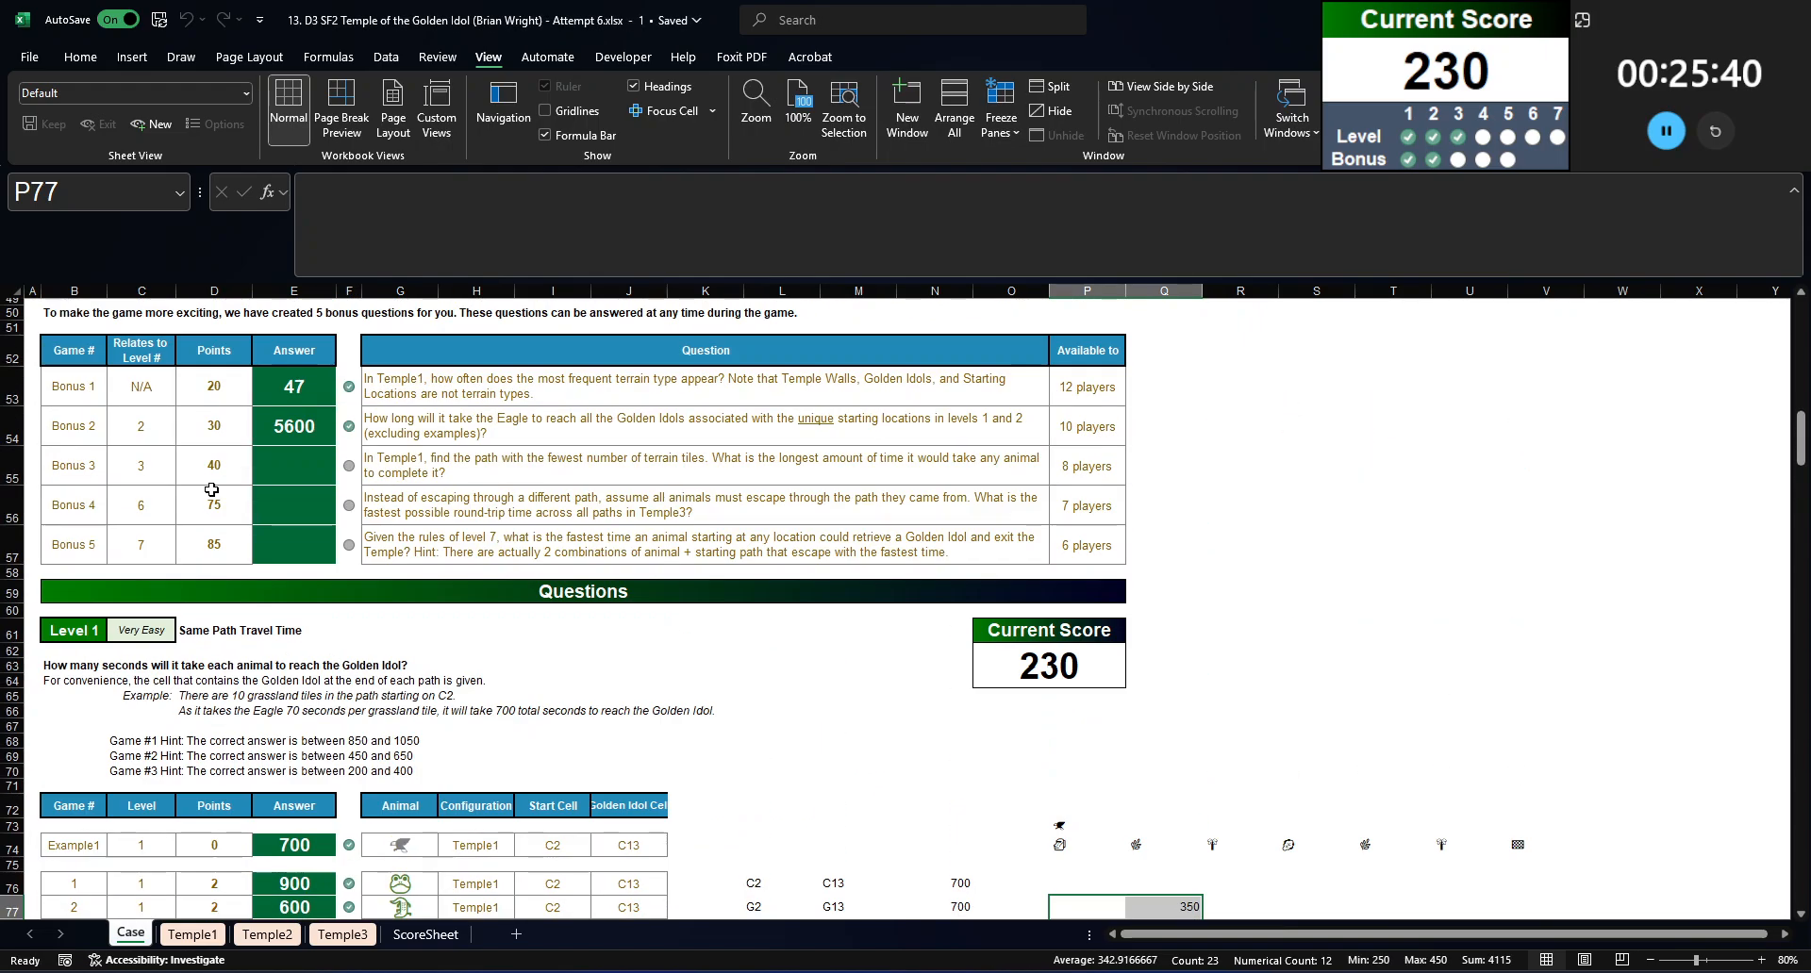
left_click(339, 475)
left_click(323, 476)
type("=")
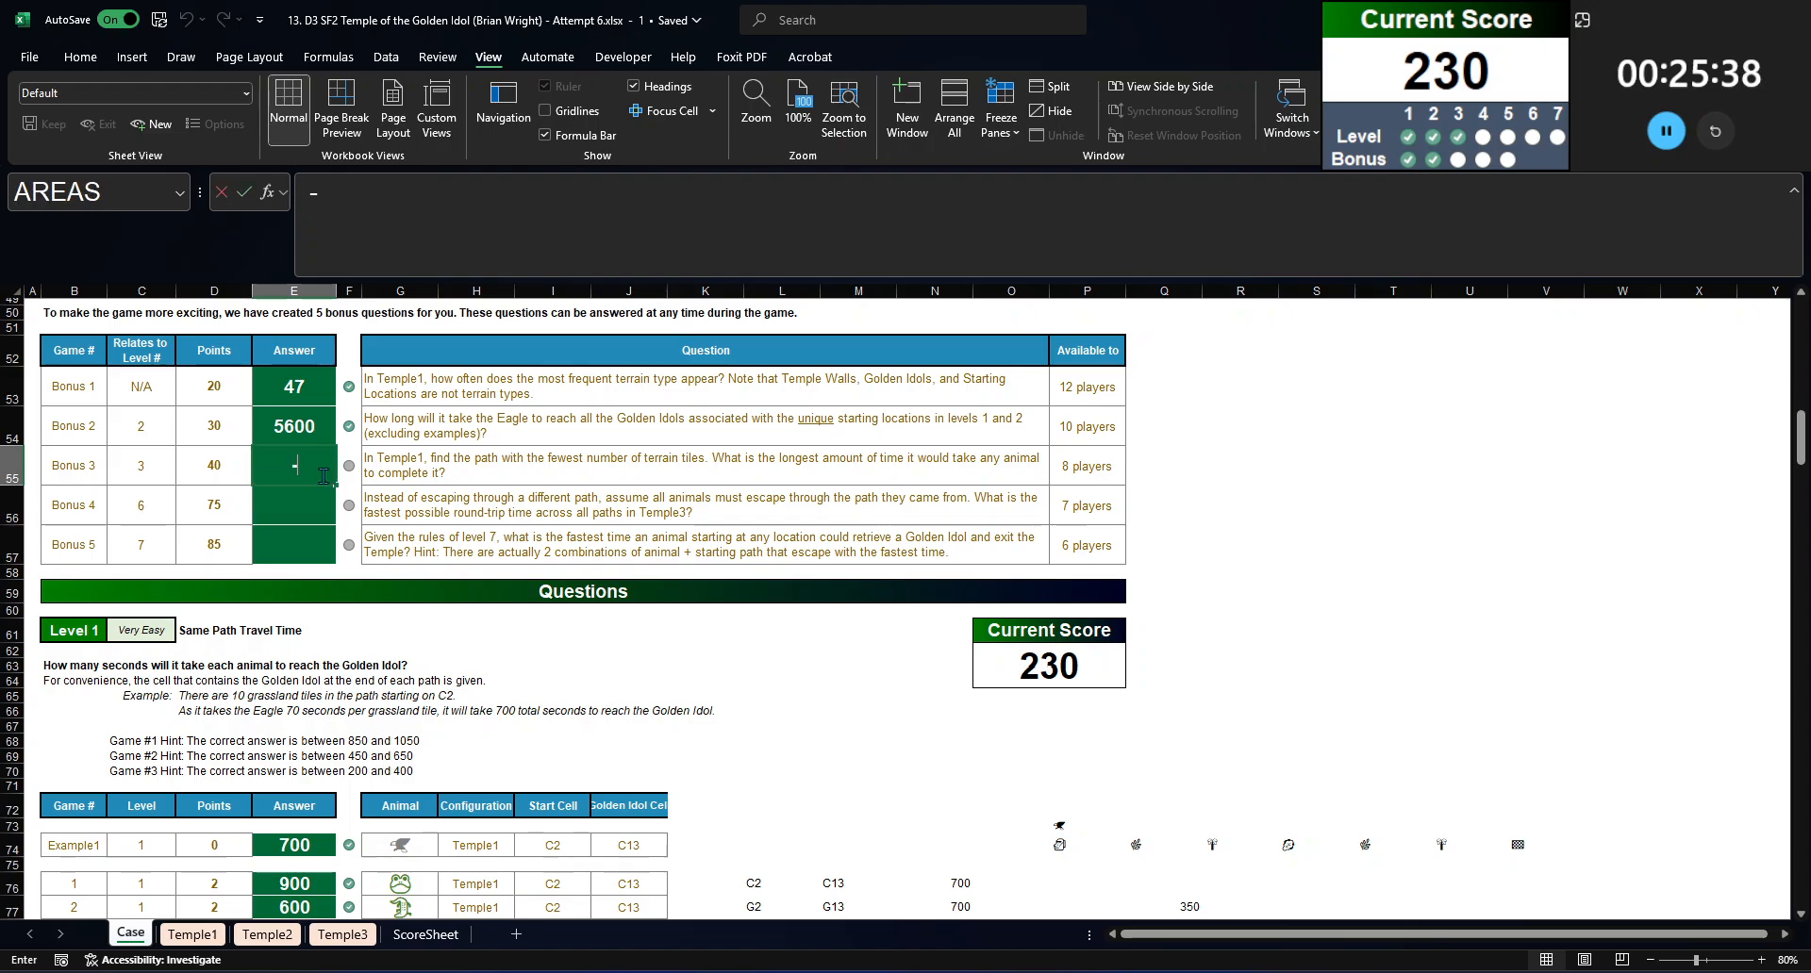
type("max(")
scroll(1132, 486, "down", 6)
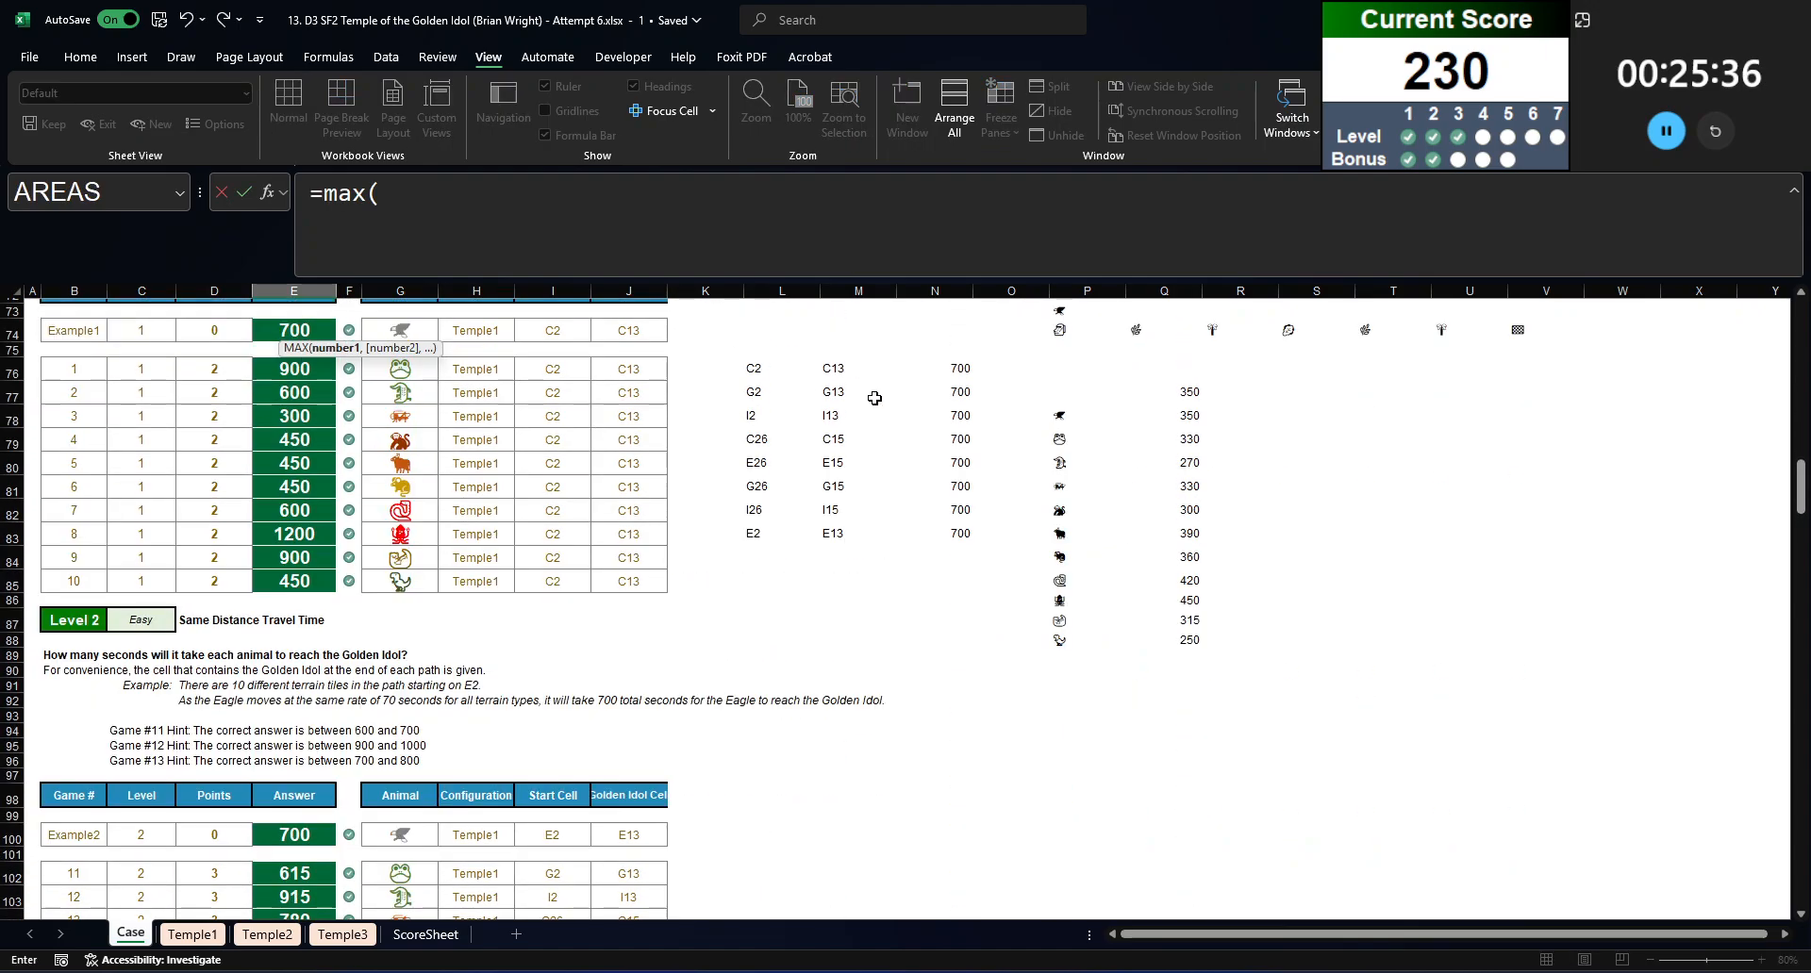
left_click_drag(1132, 485, 1169, 714)
key("Return")
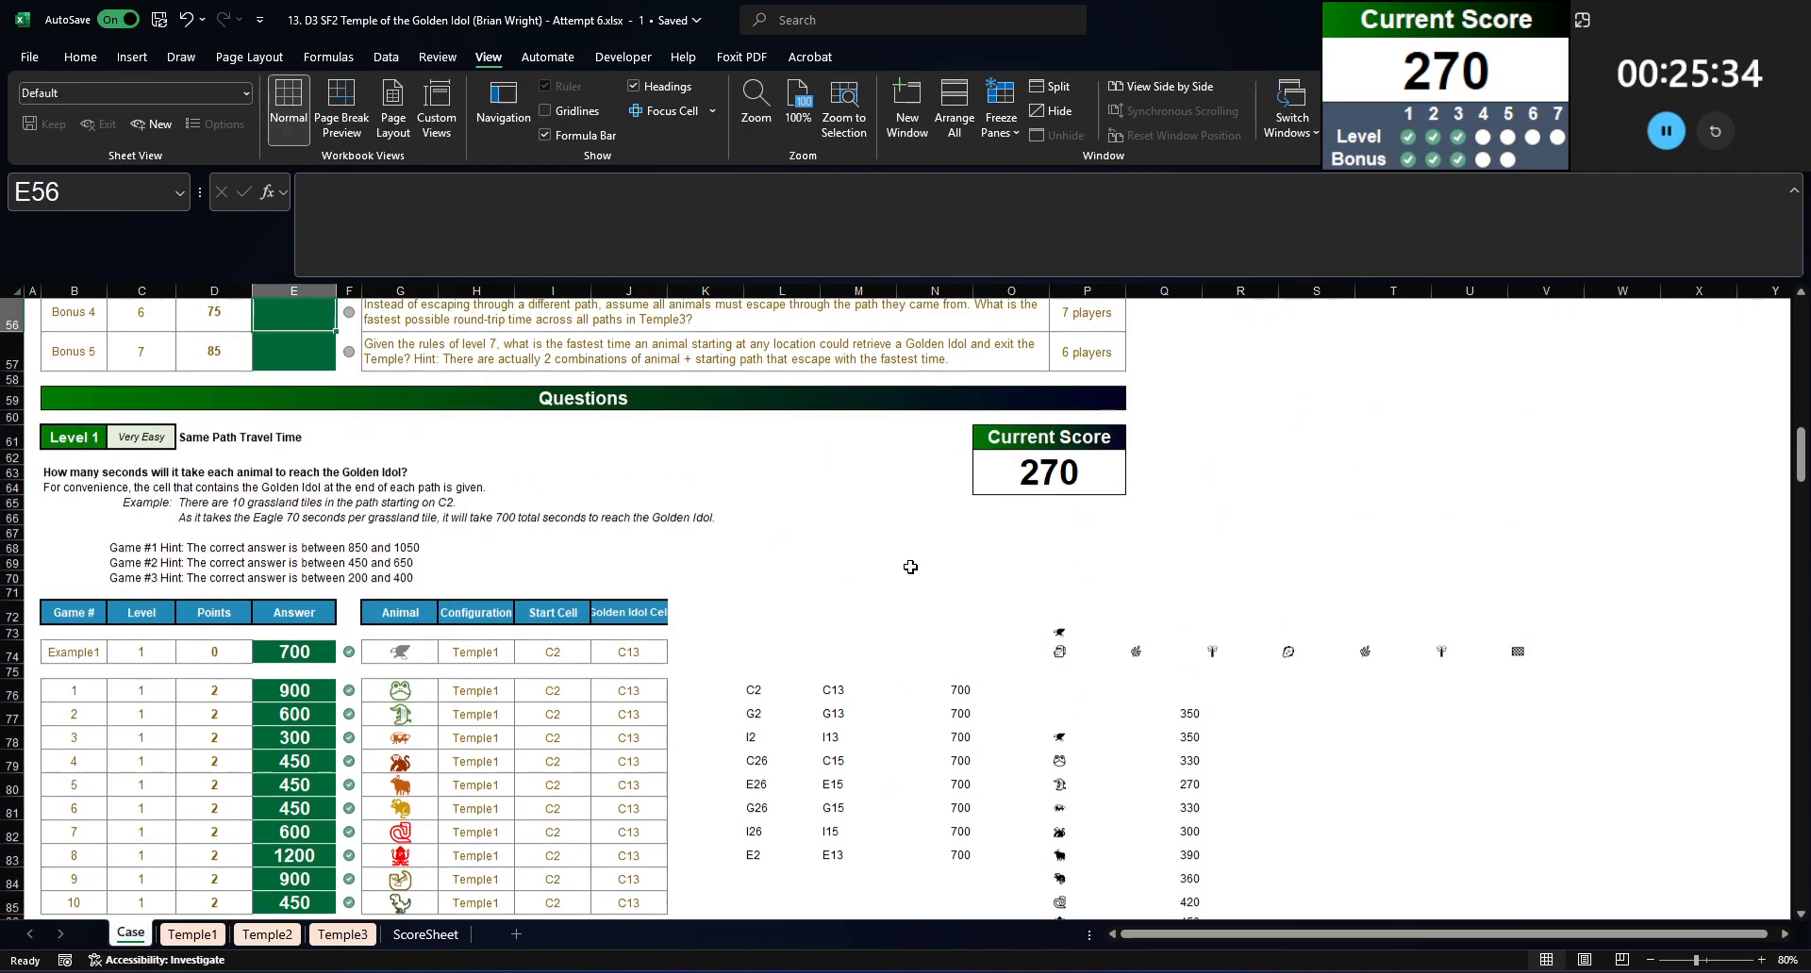
Step: Create a copy of the Temple2 sheet, the configuration used in Level 4, and place it before Temple3
scroll(350, 682, "down", 15)
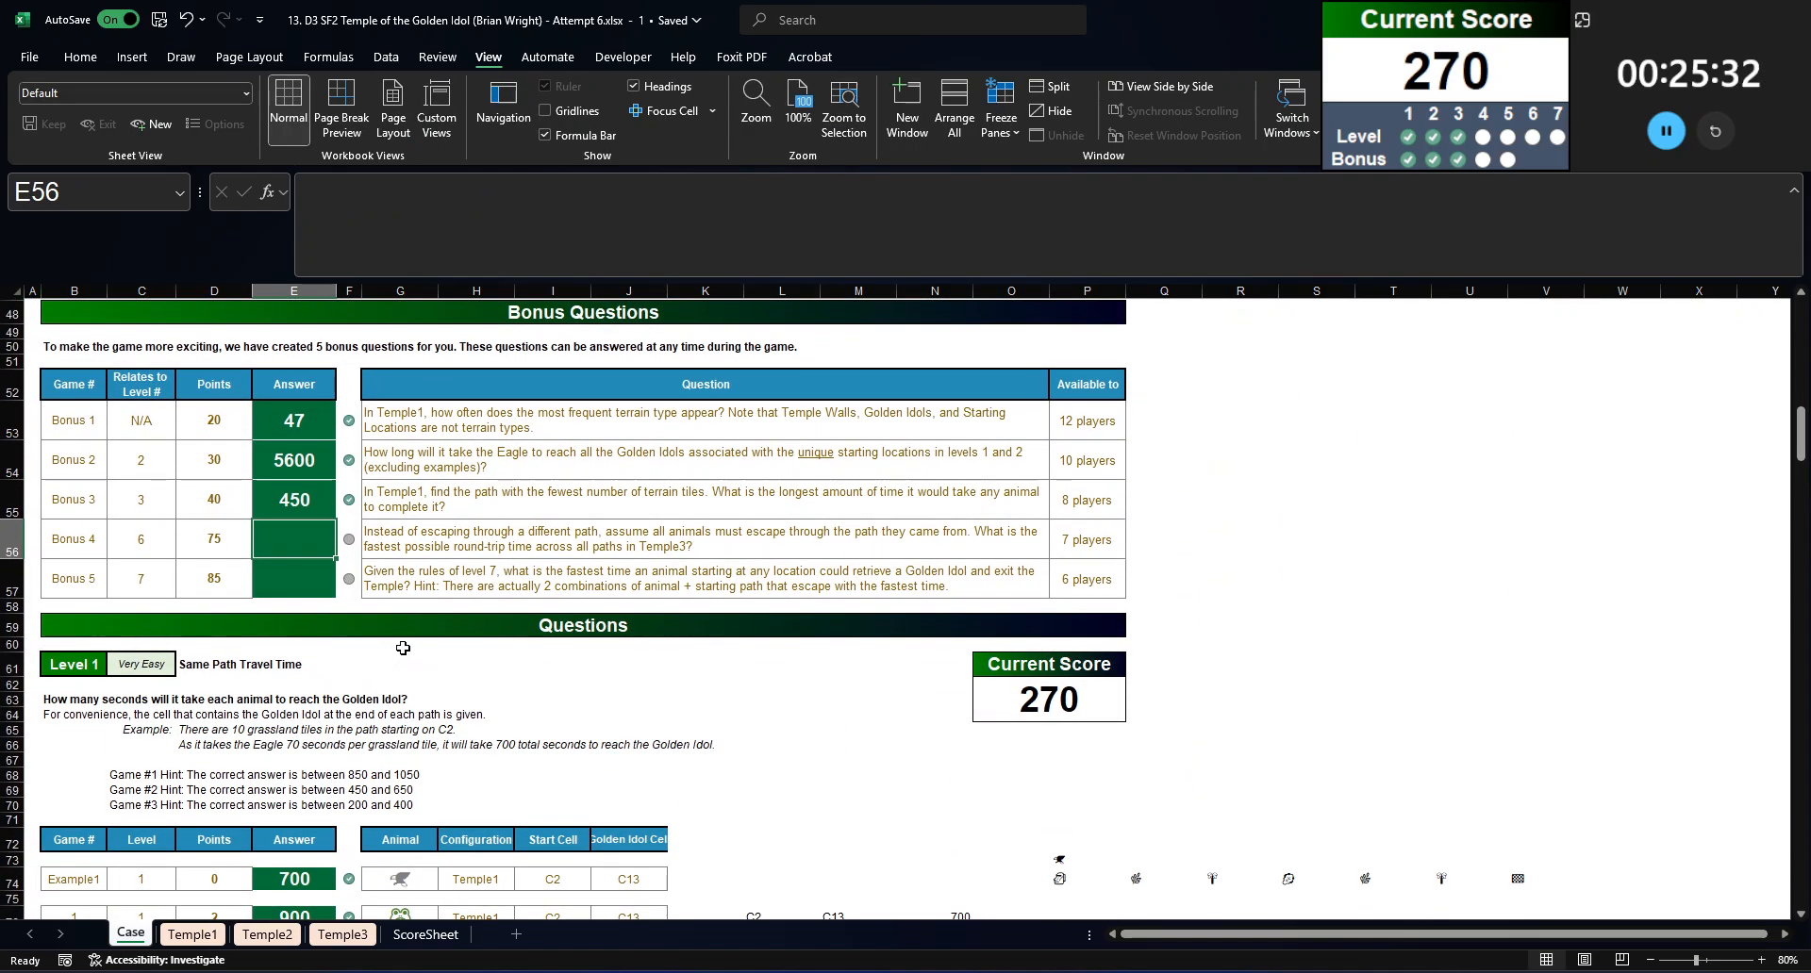
scroll(428, 622, "down", 15)
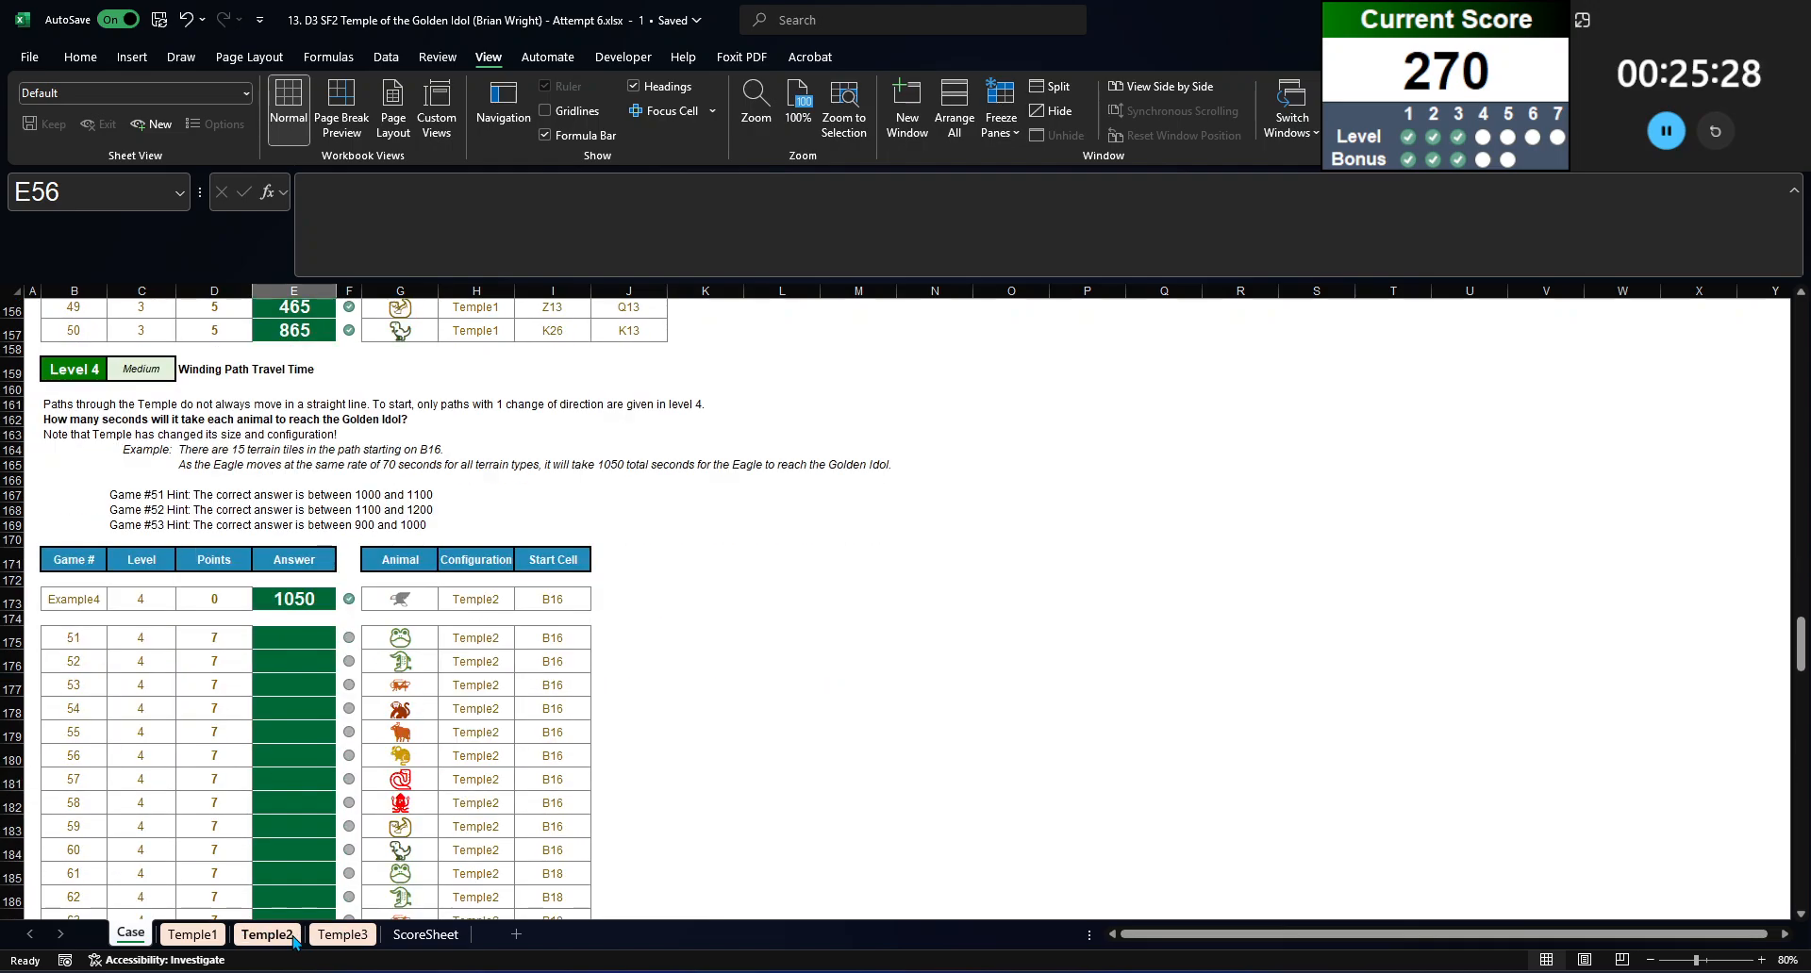
left_click(325, 933)
left_click(130, 932)
scroll(426, 721, "down", 3)
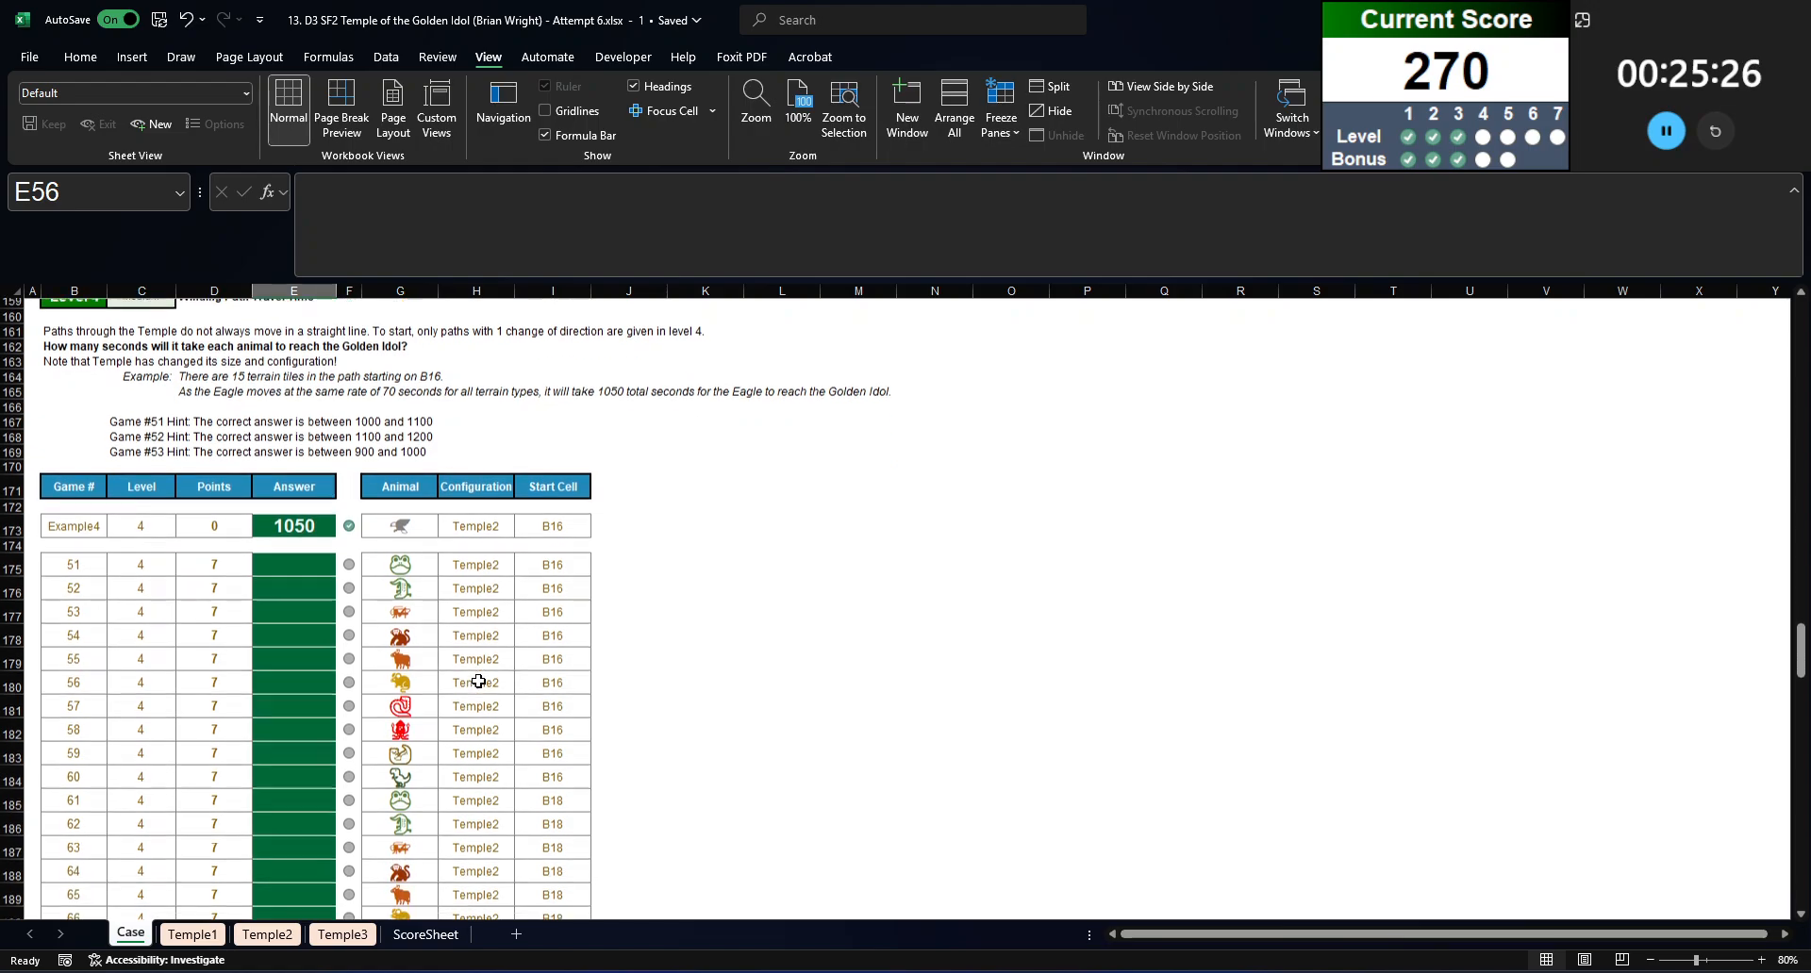
left_click(277, 944)
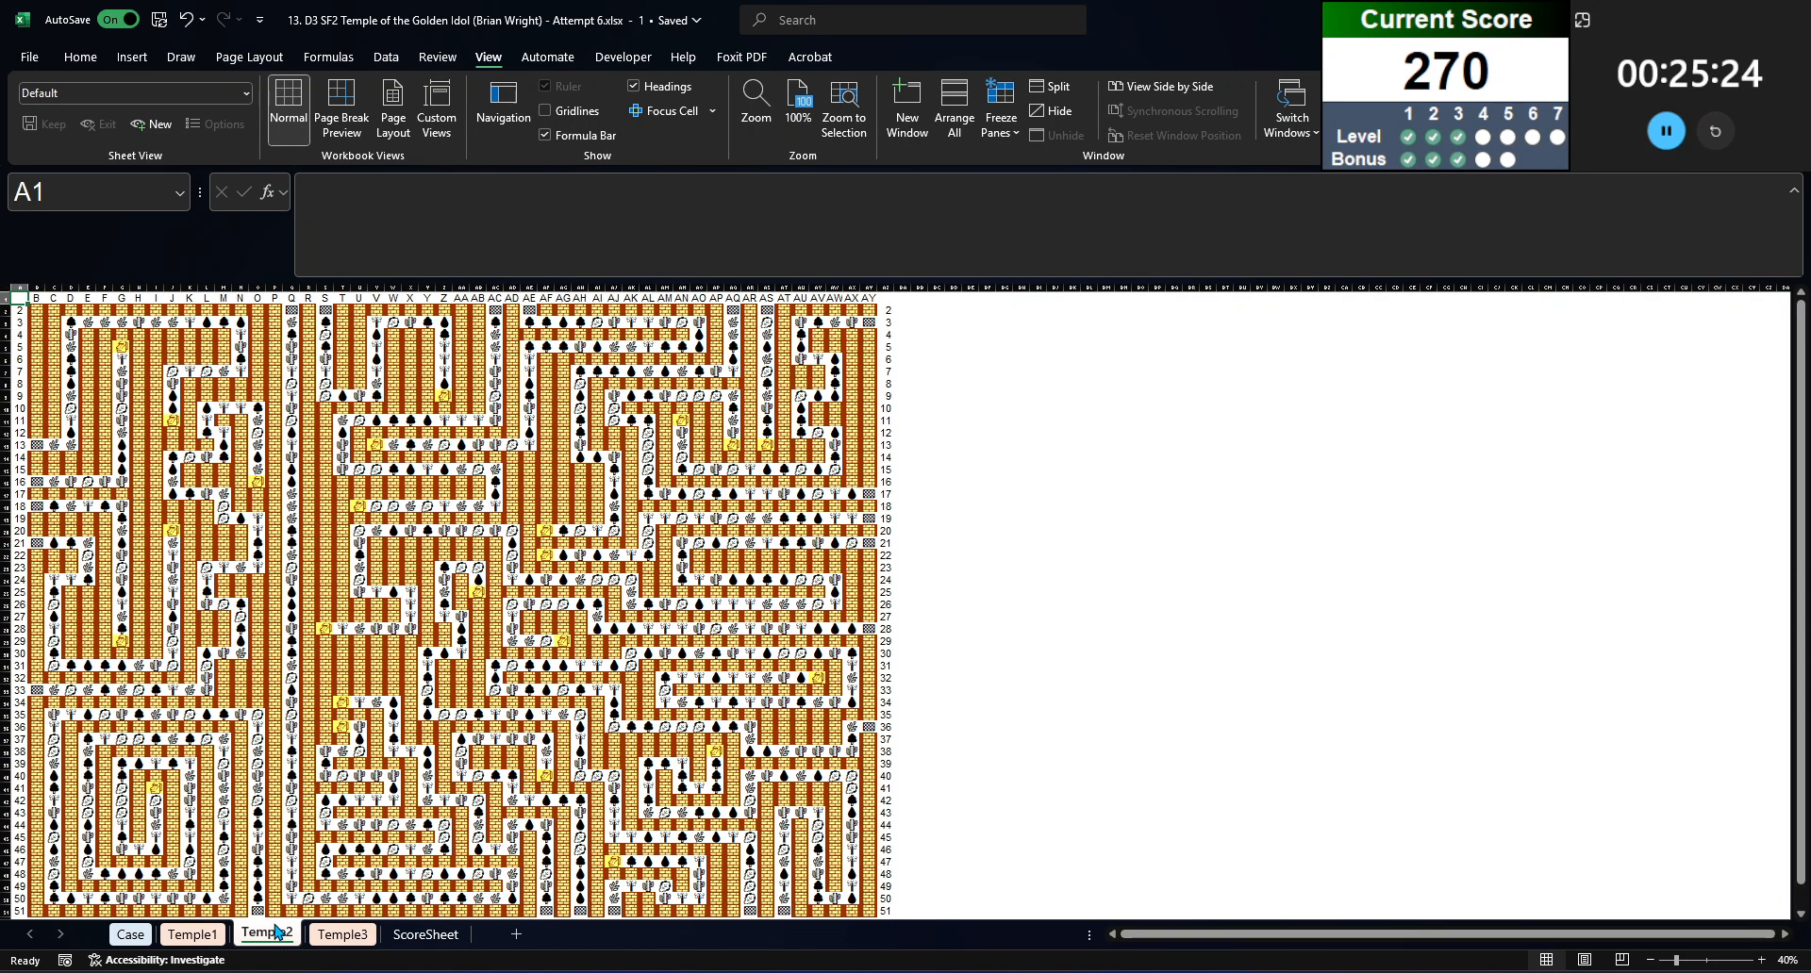
right_click(277, 942)
key("Escape")
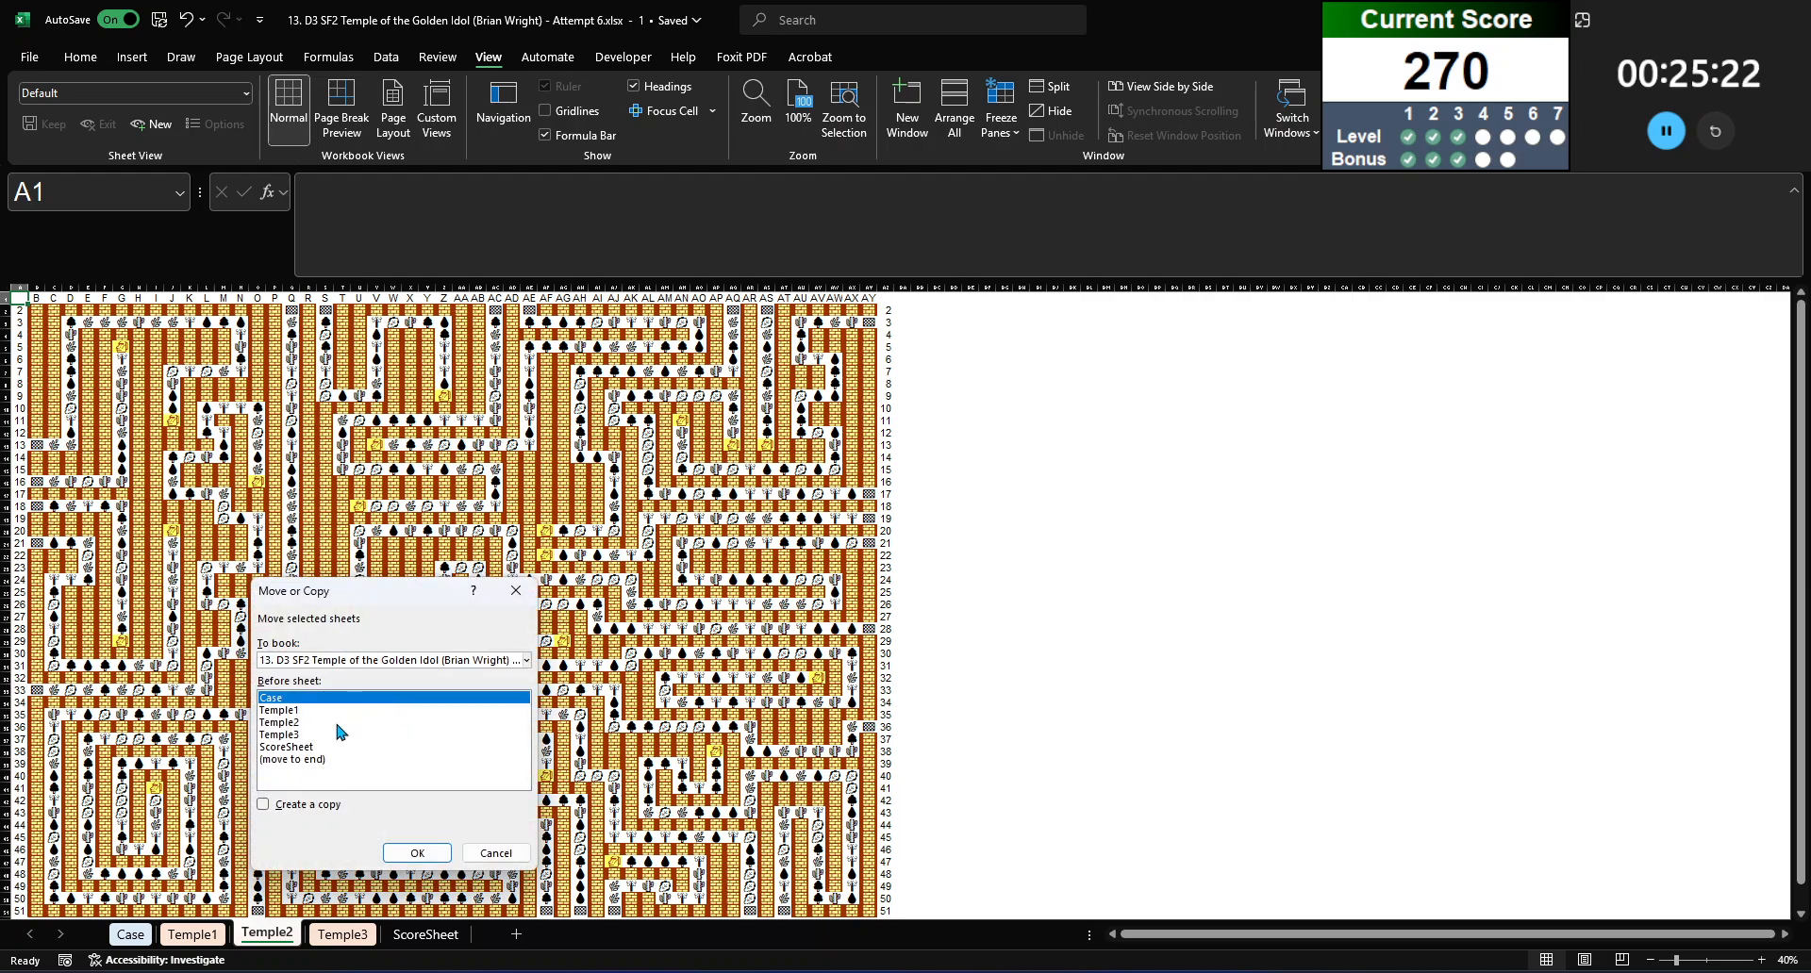
left_click(311, 734)
left_click(282, 805)
left_click(417, 852)
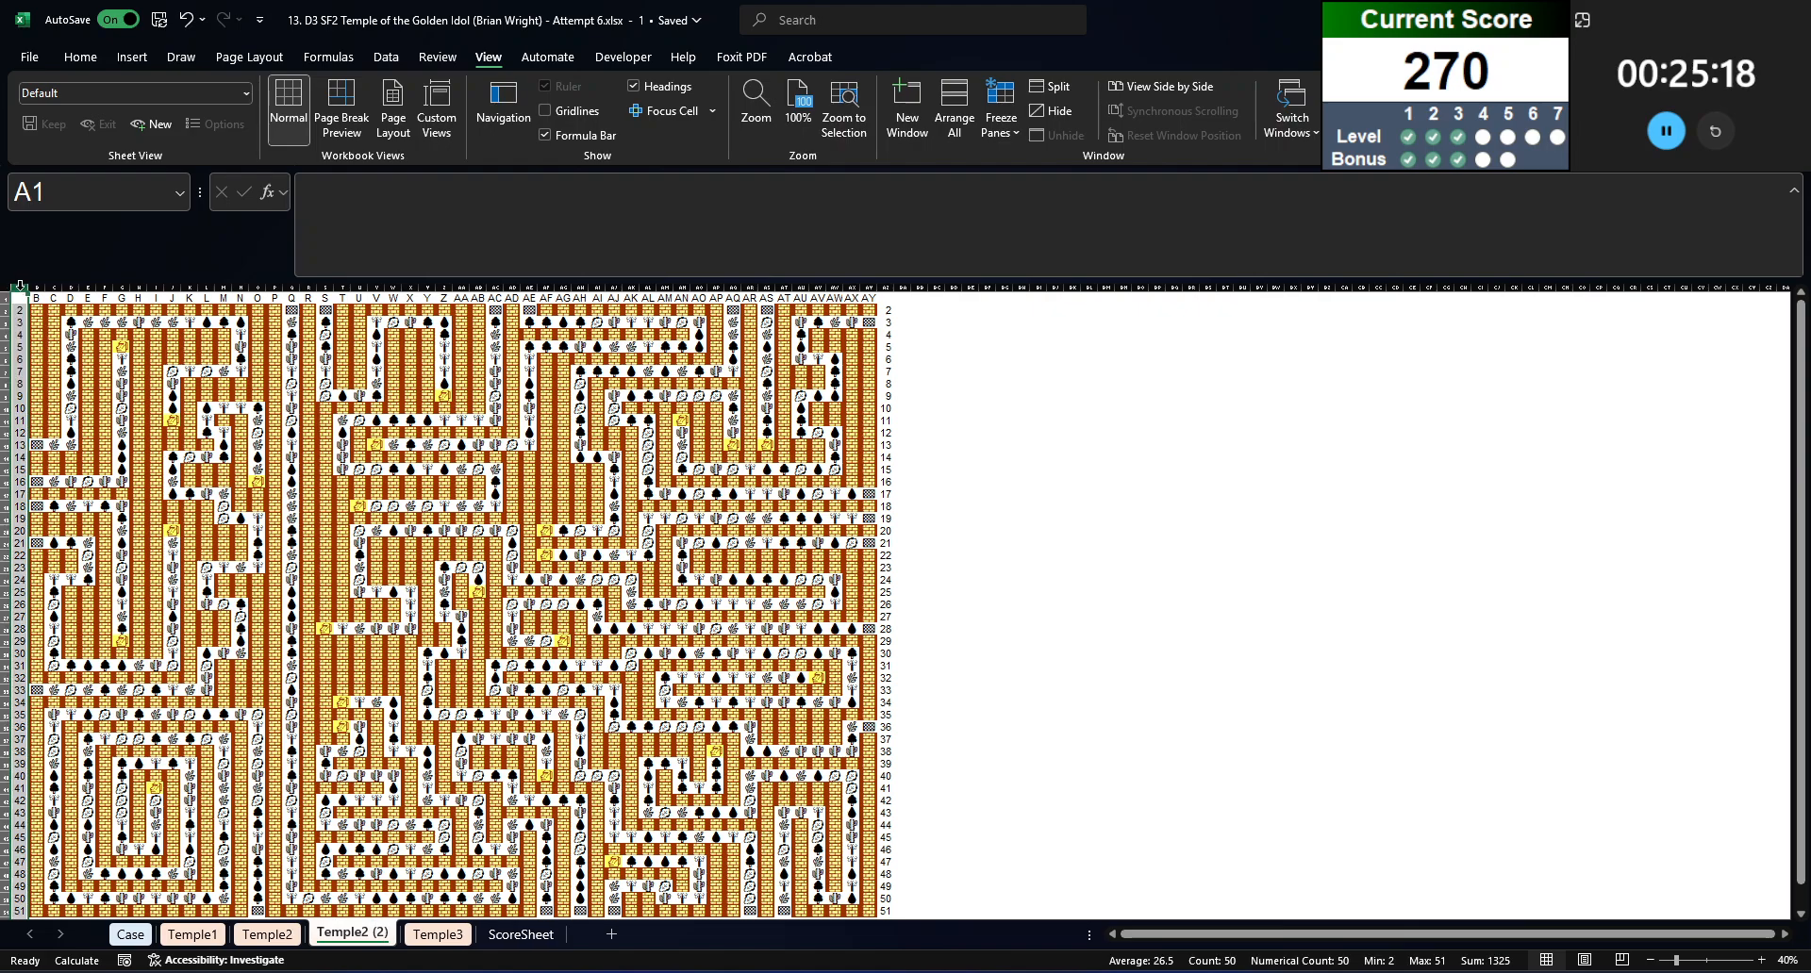
Step: Clear the row and column labels surrounding the maze copy: columns A and AZ, and rows 1 and 52
left_click(888, 287, "ctrl")
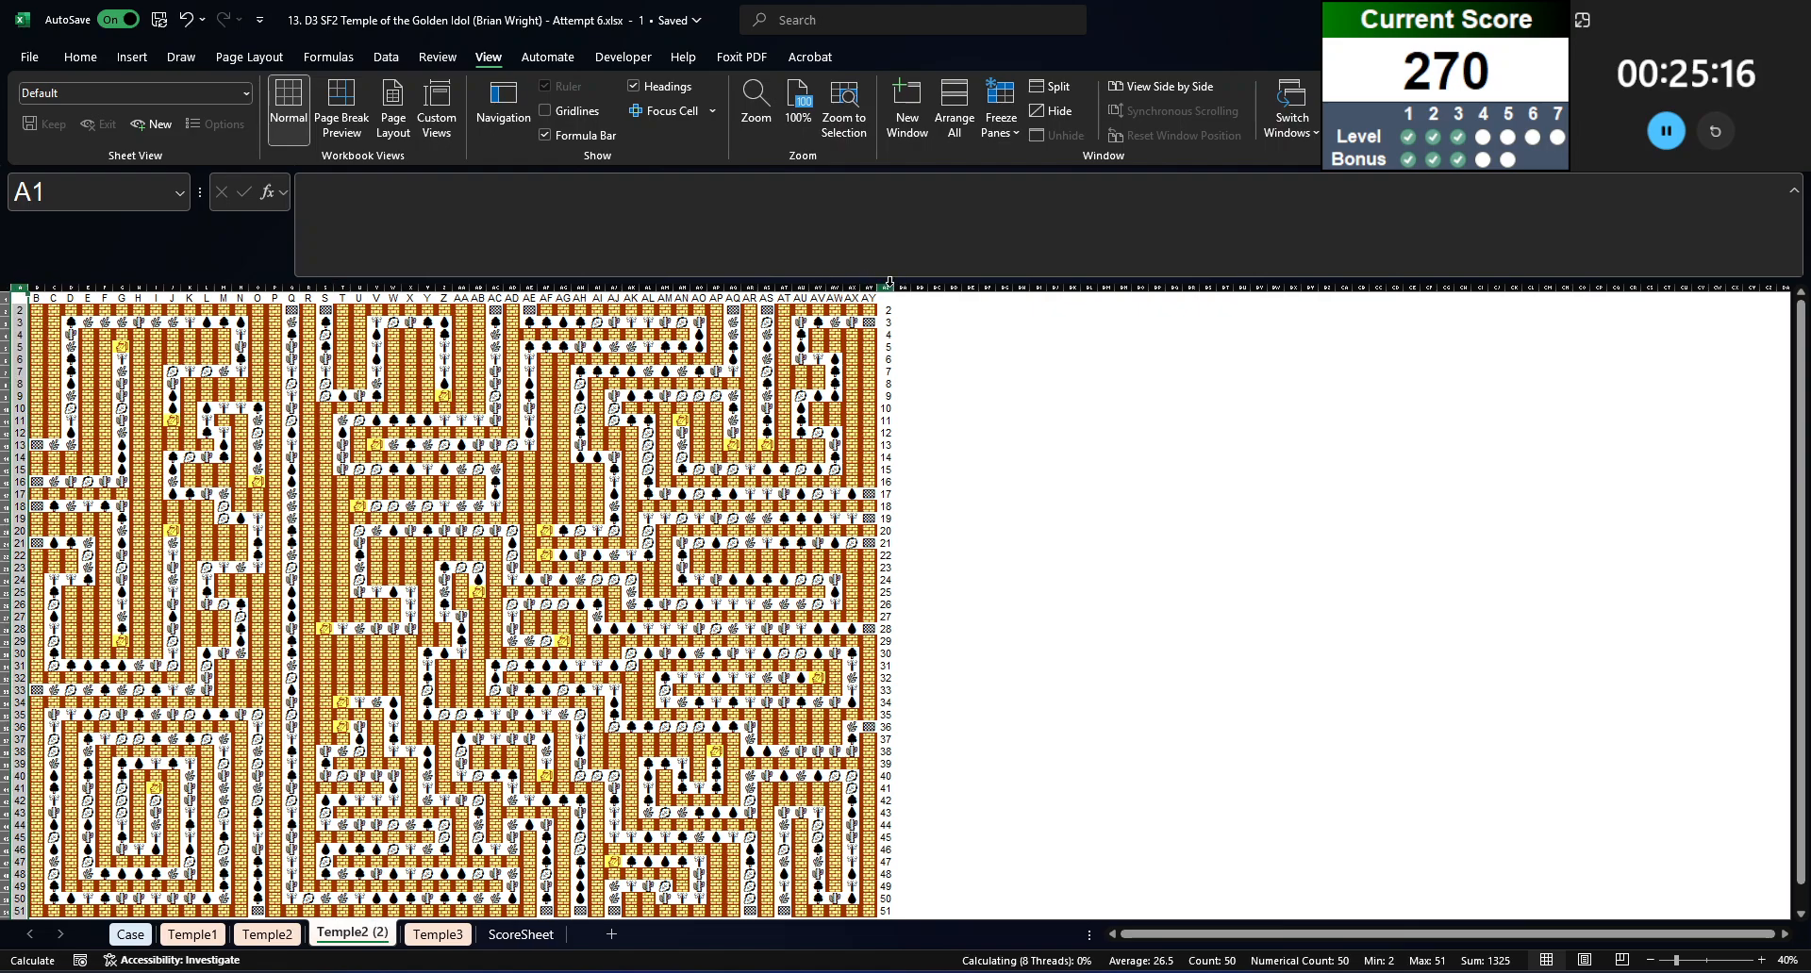
left_click(5, 297, "ctrl")
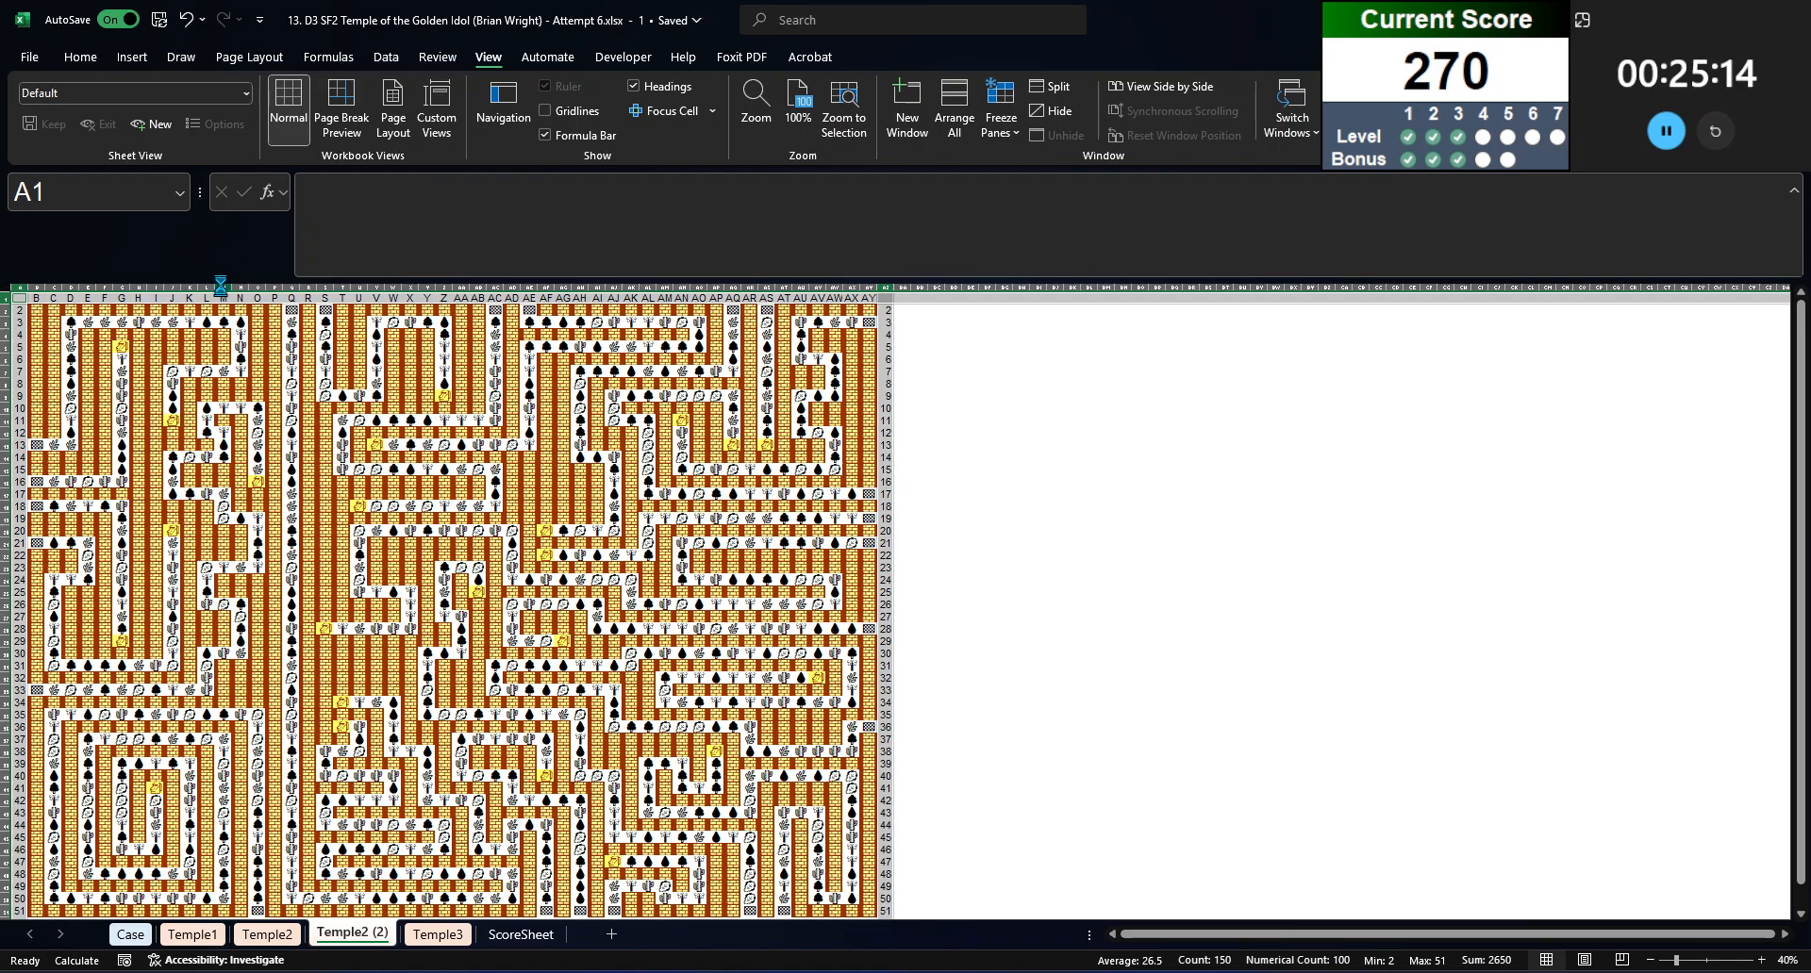
key("Delete")
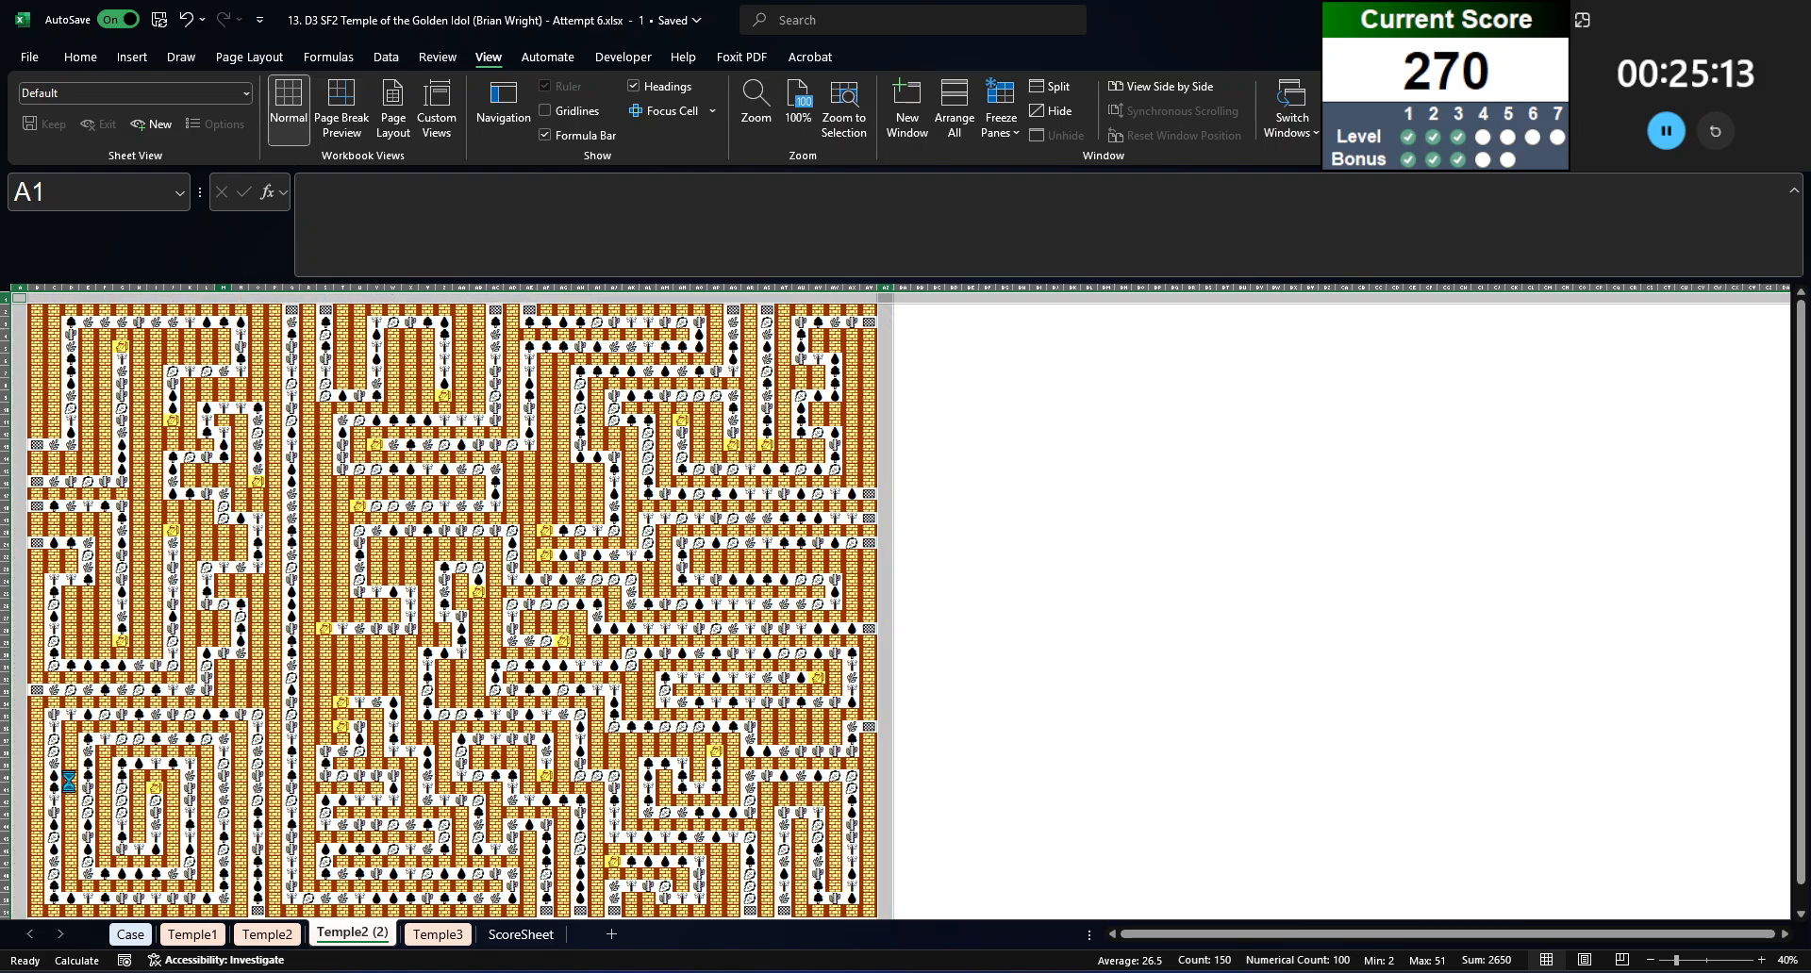
scroll(45, 852, "down", 10)
left_click(50, 849)
scroll(8, 622, "up", 1)
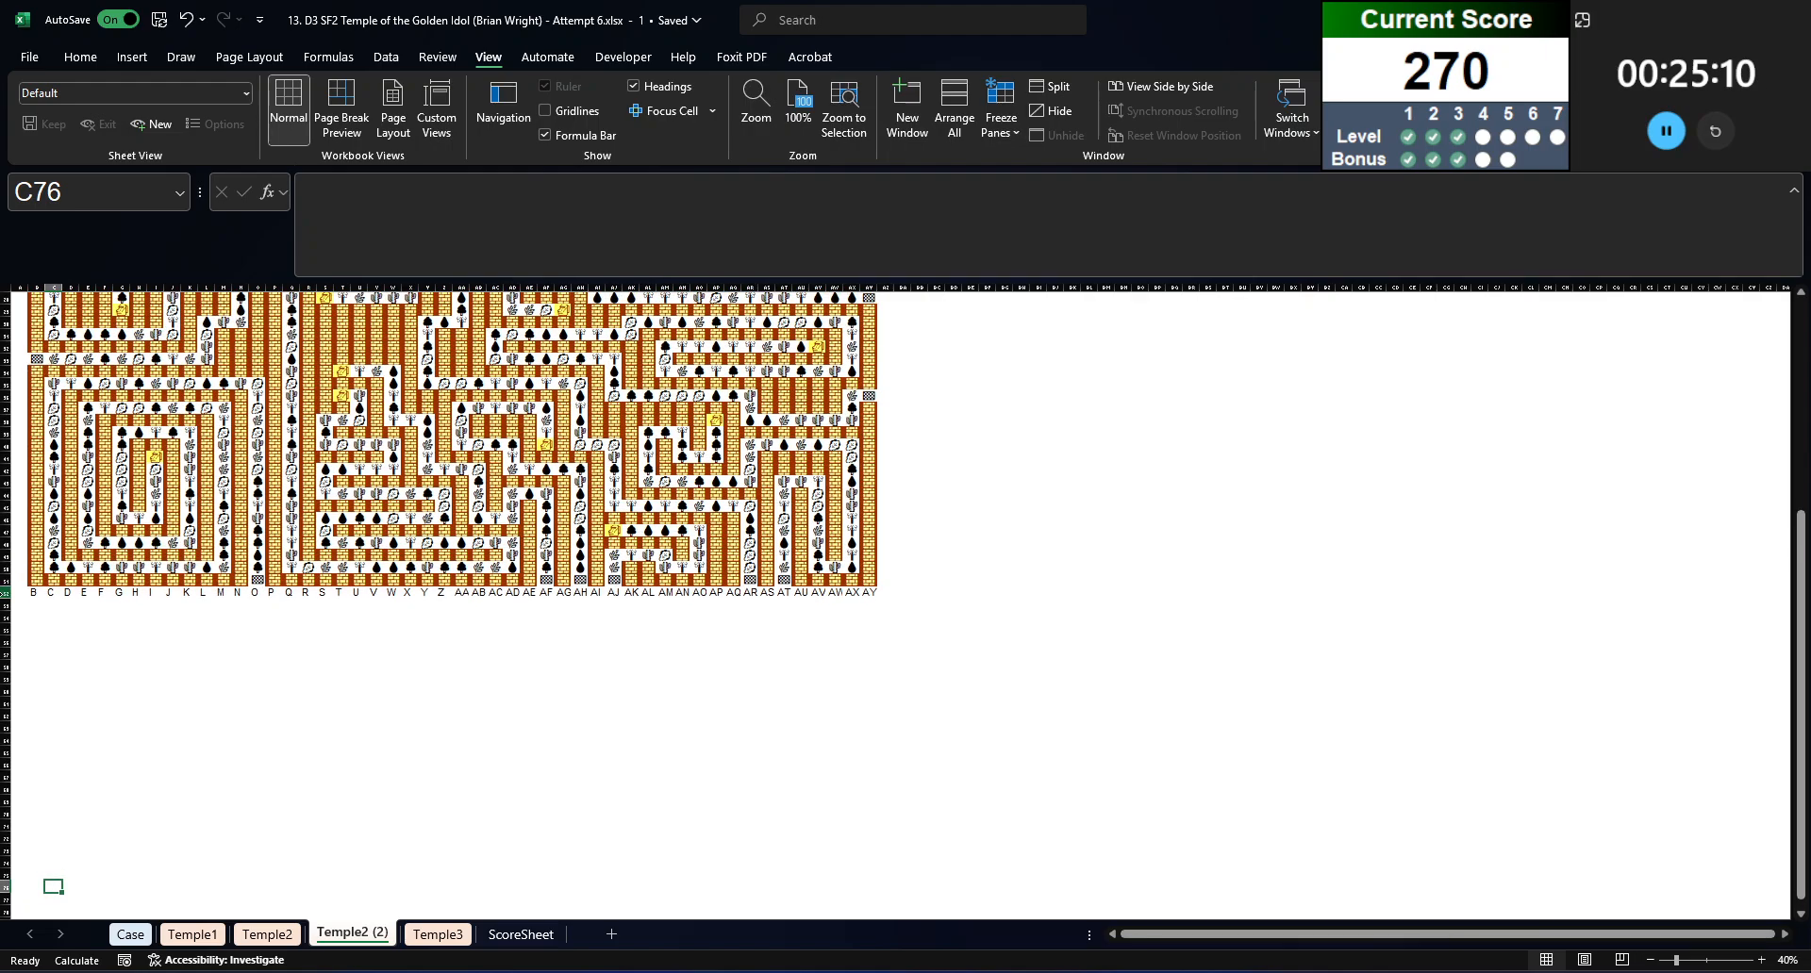
left_click(6, 593)
scroll(106, 614, "up", 5)
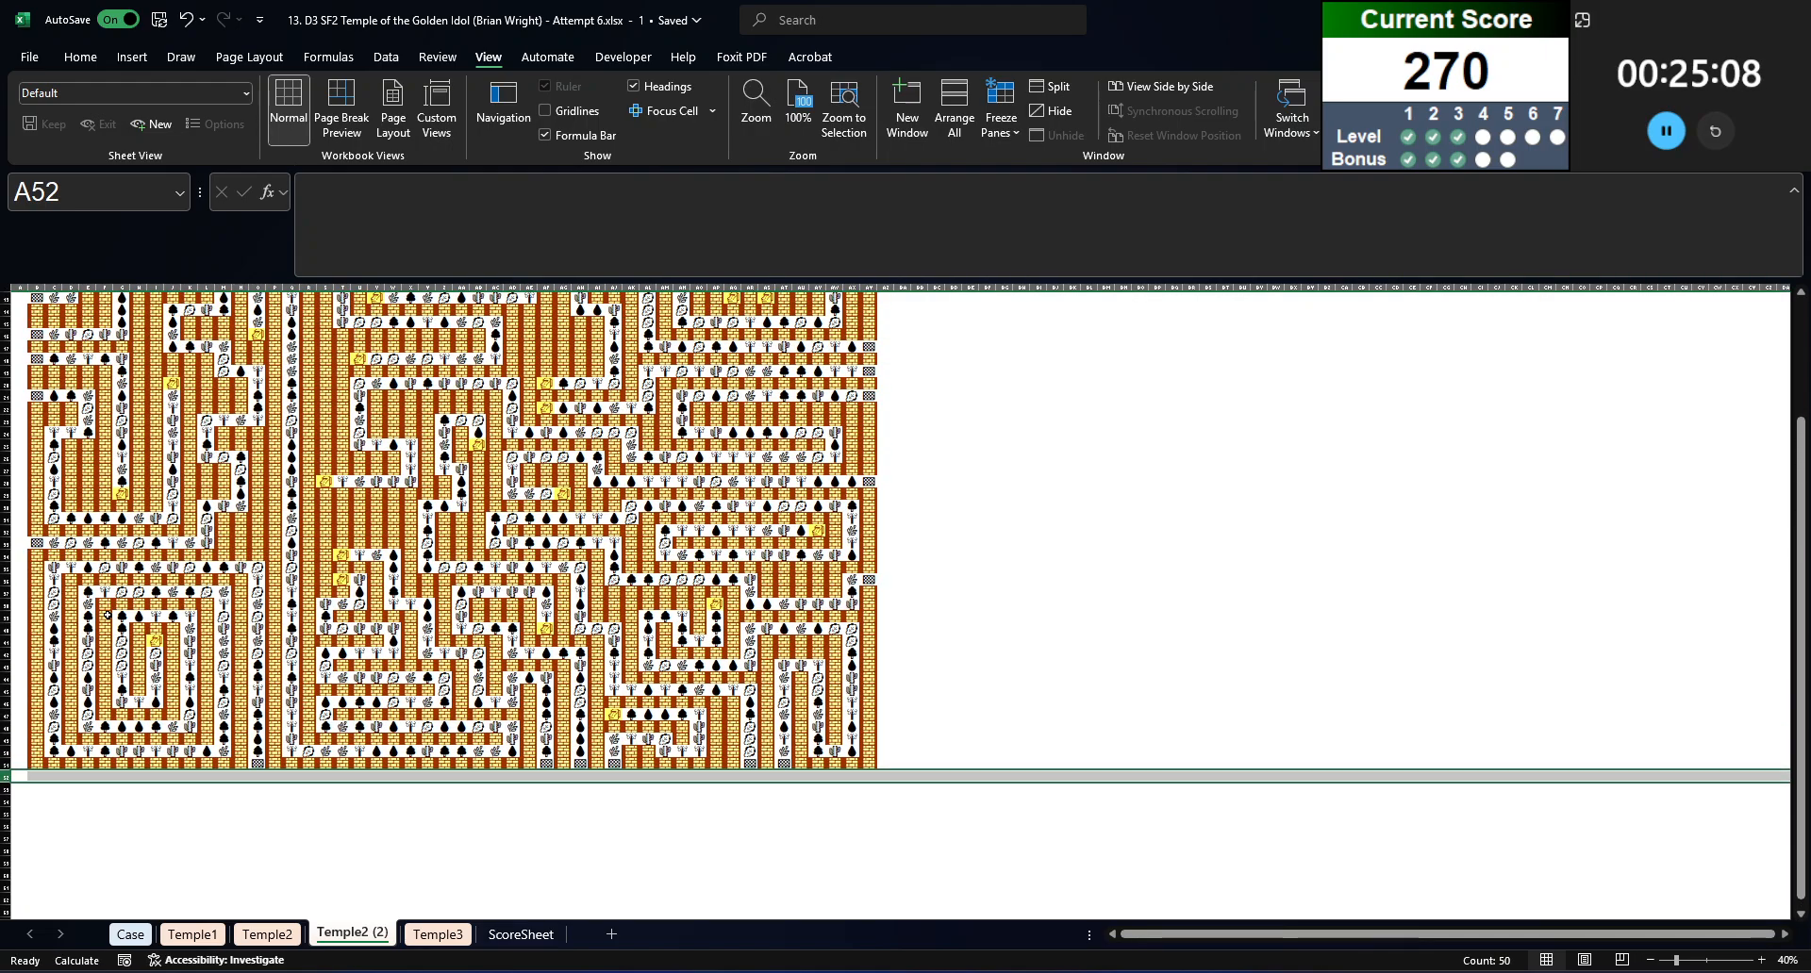
scroll(107, 614, "up", 4)
Step: Start an IF formula in B2 of the maze copy that returns 0 when Temple2!B2 is the brick wall symbol
left_click(33, 312)
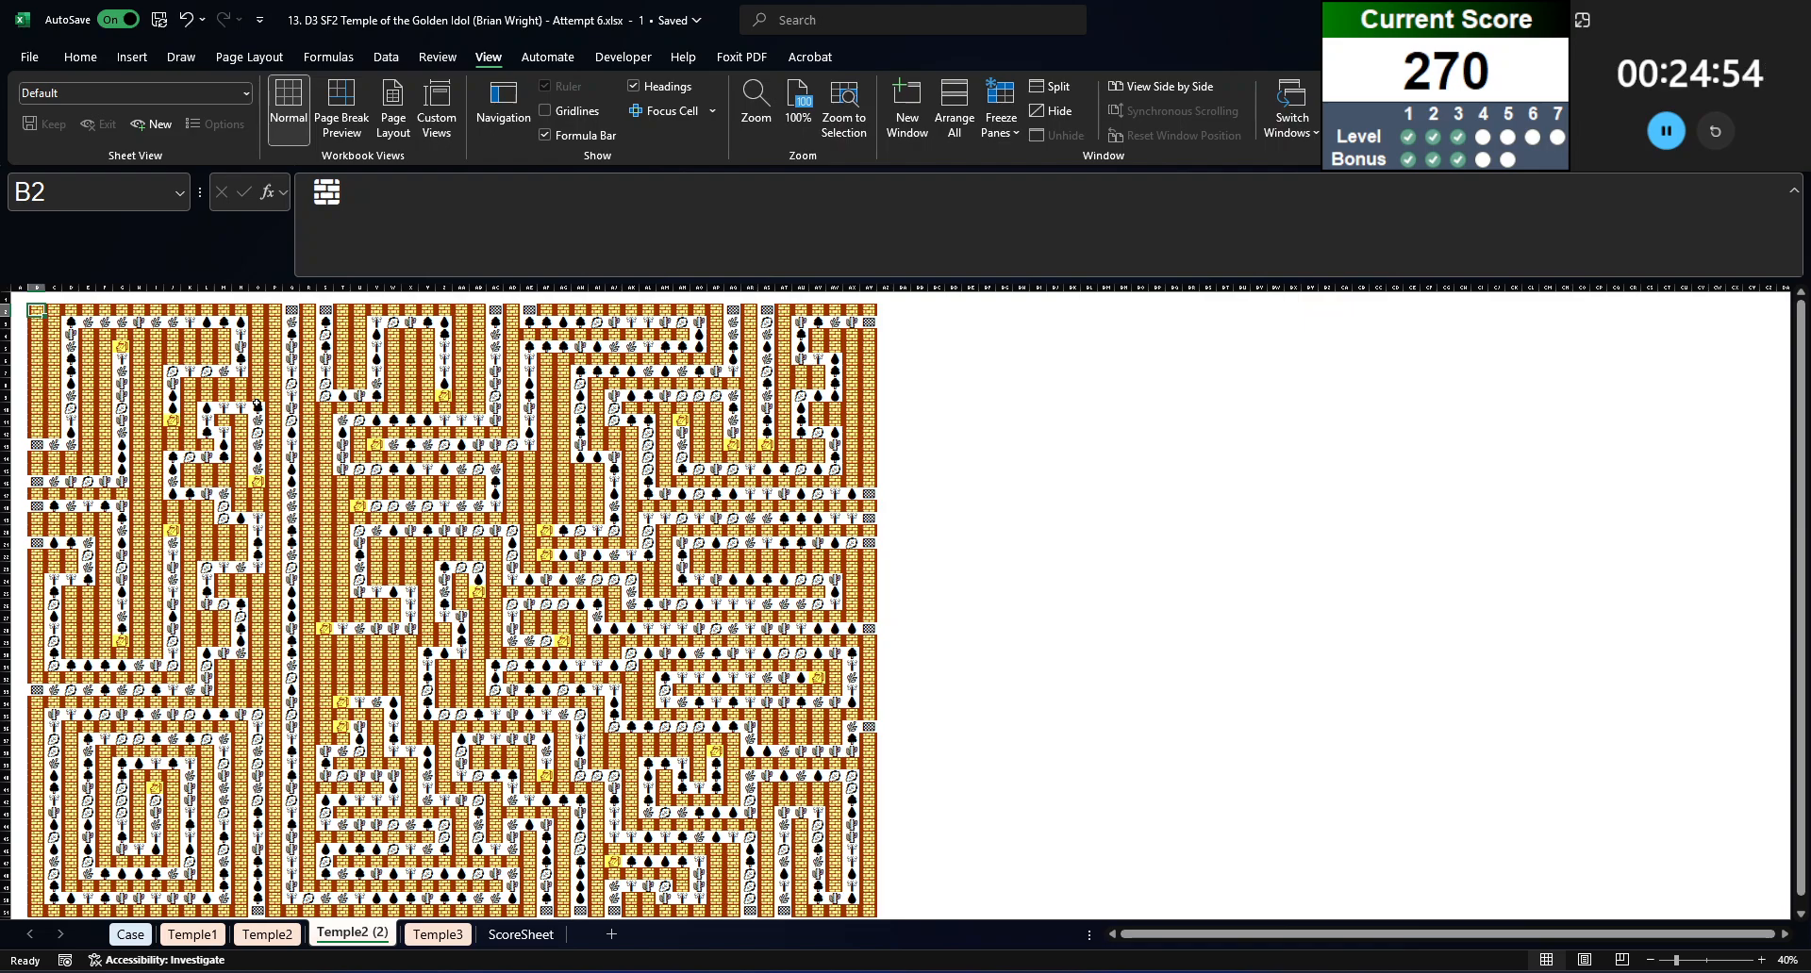
type("=if(")
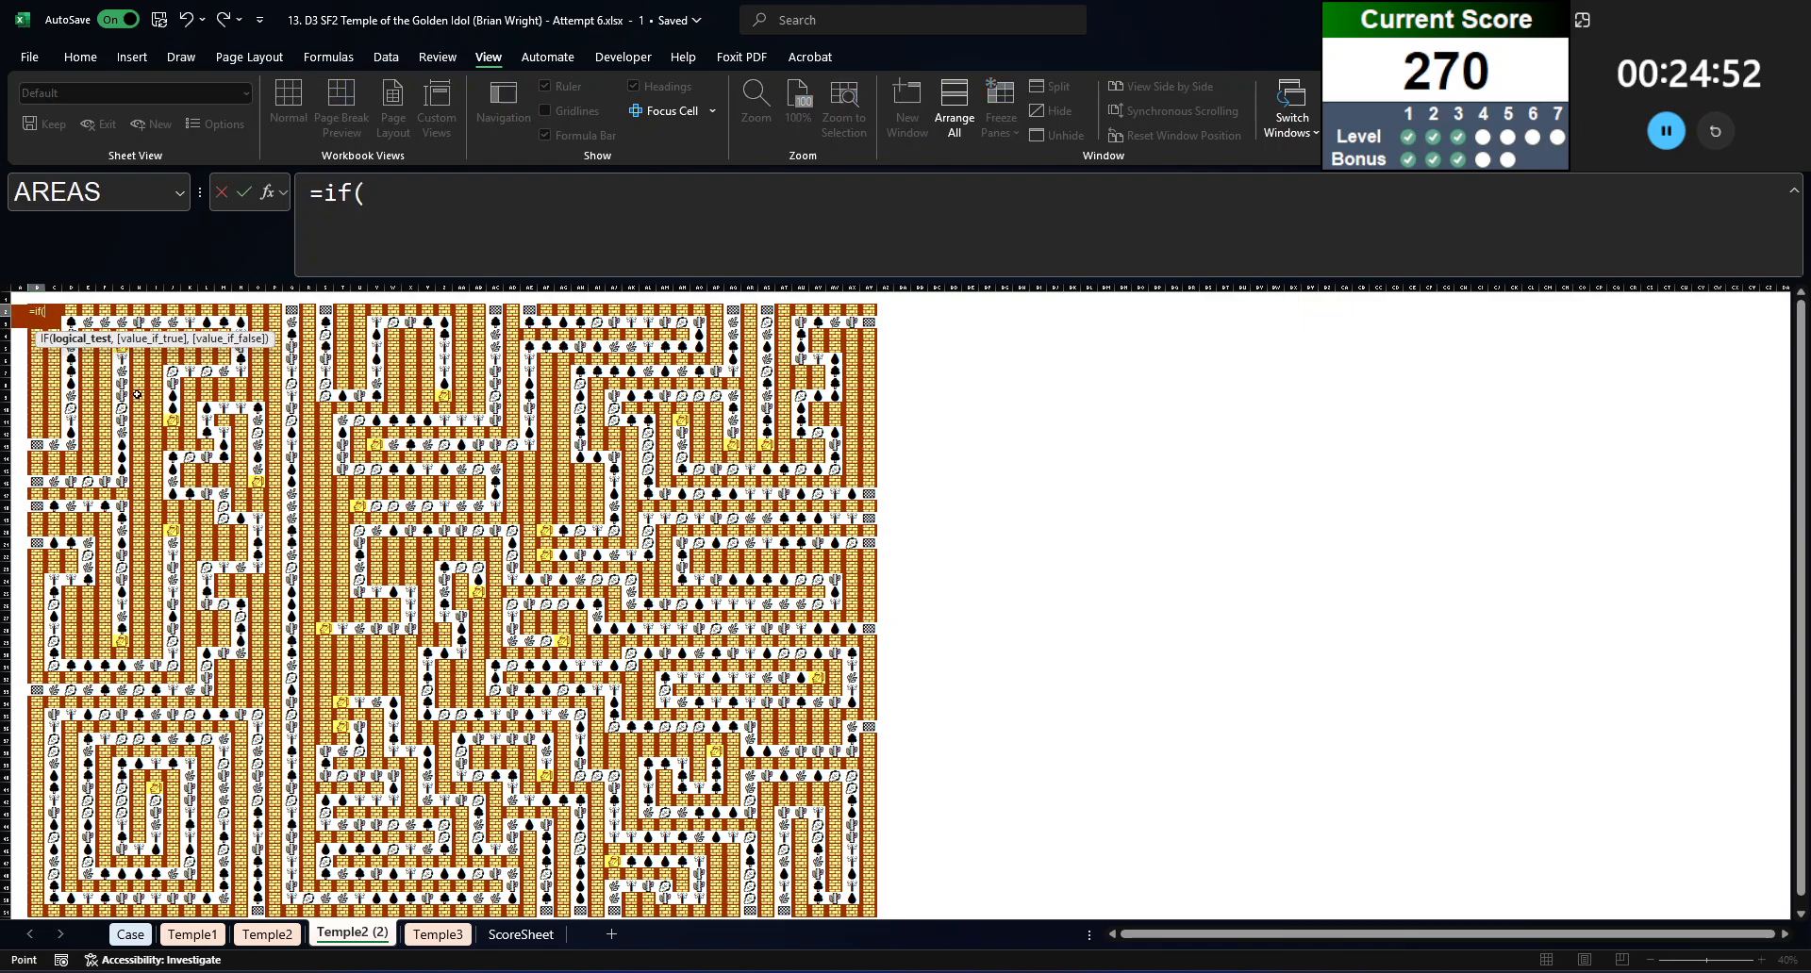
key("ctrl+Page_Up")
left_click(31, 310)
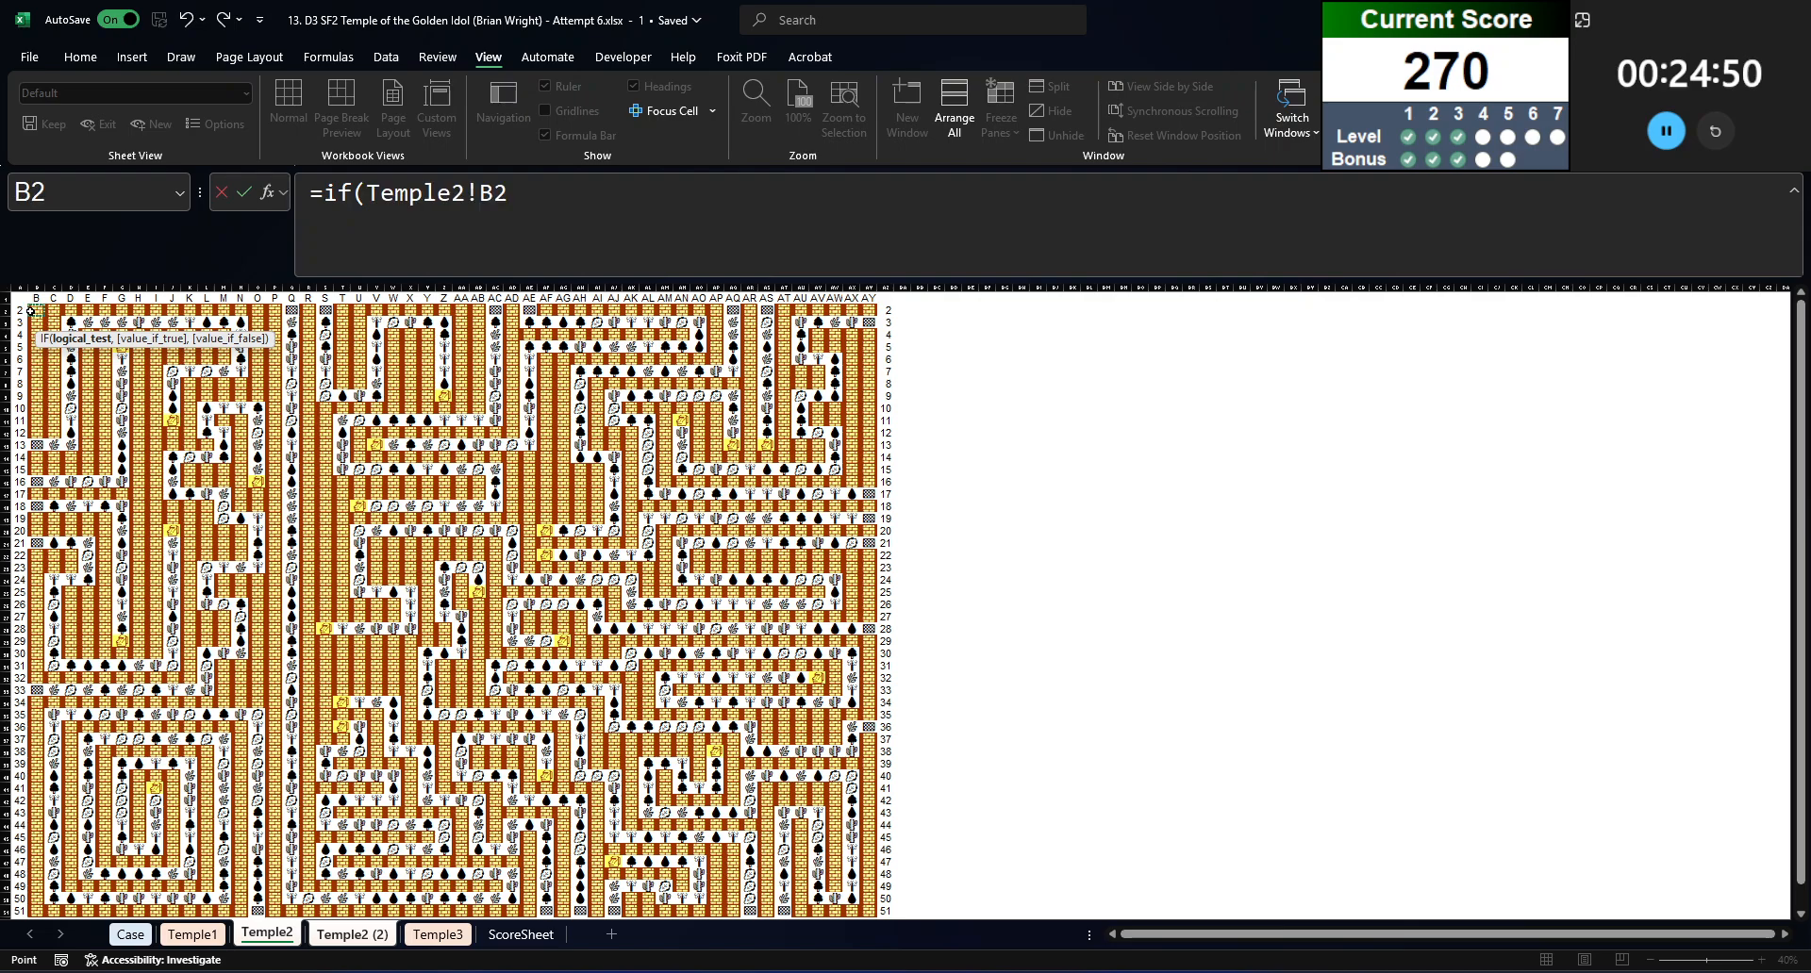
type("=")
left_click(35, 310)
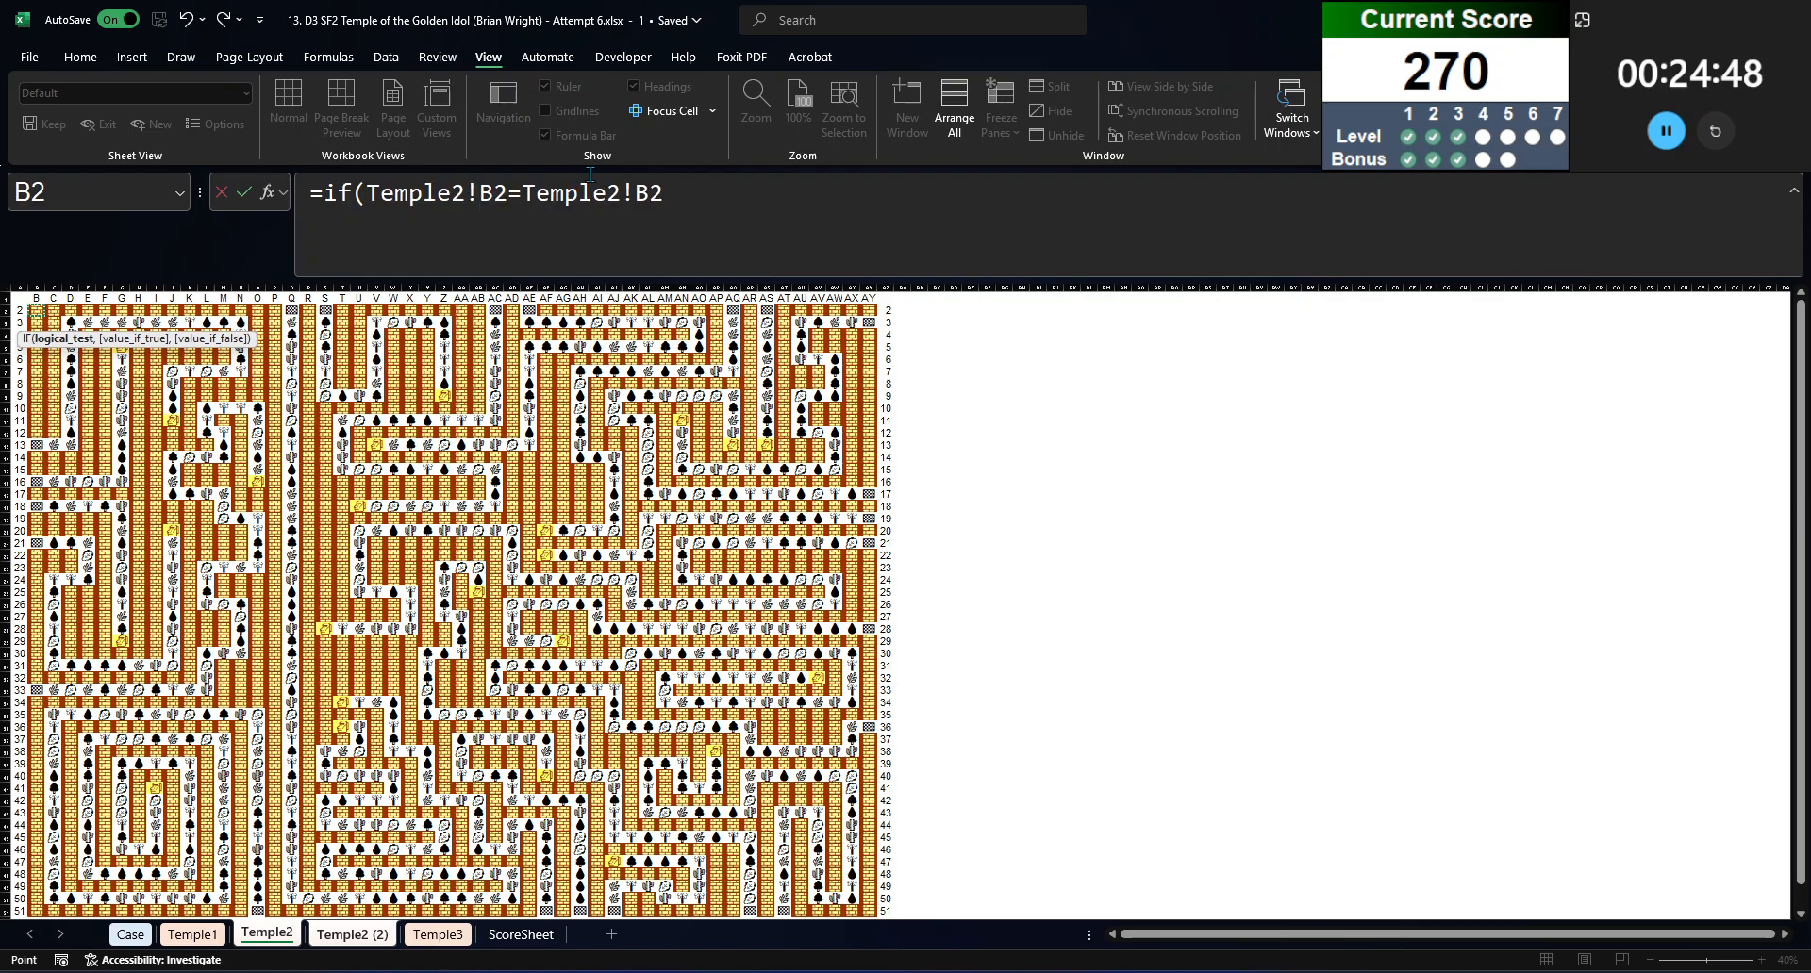
left_click_drag(518, 187, 925, 193)
type("\"🧱\"")
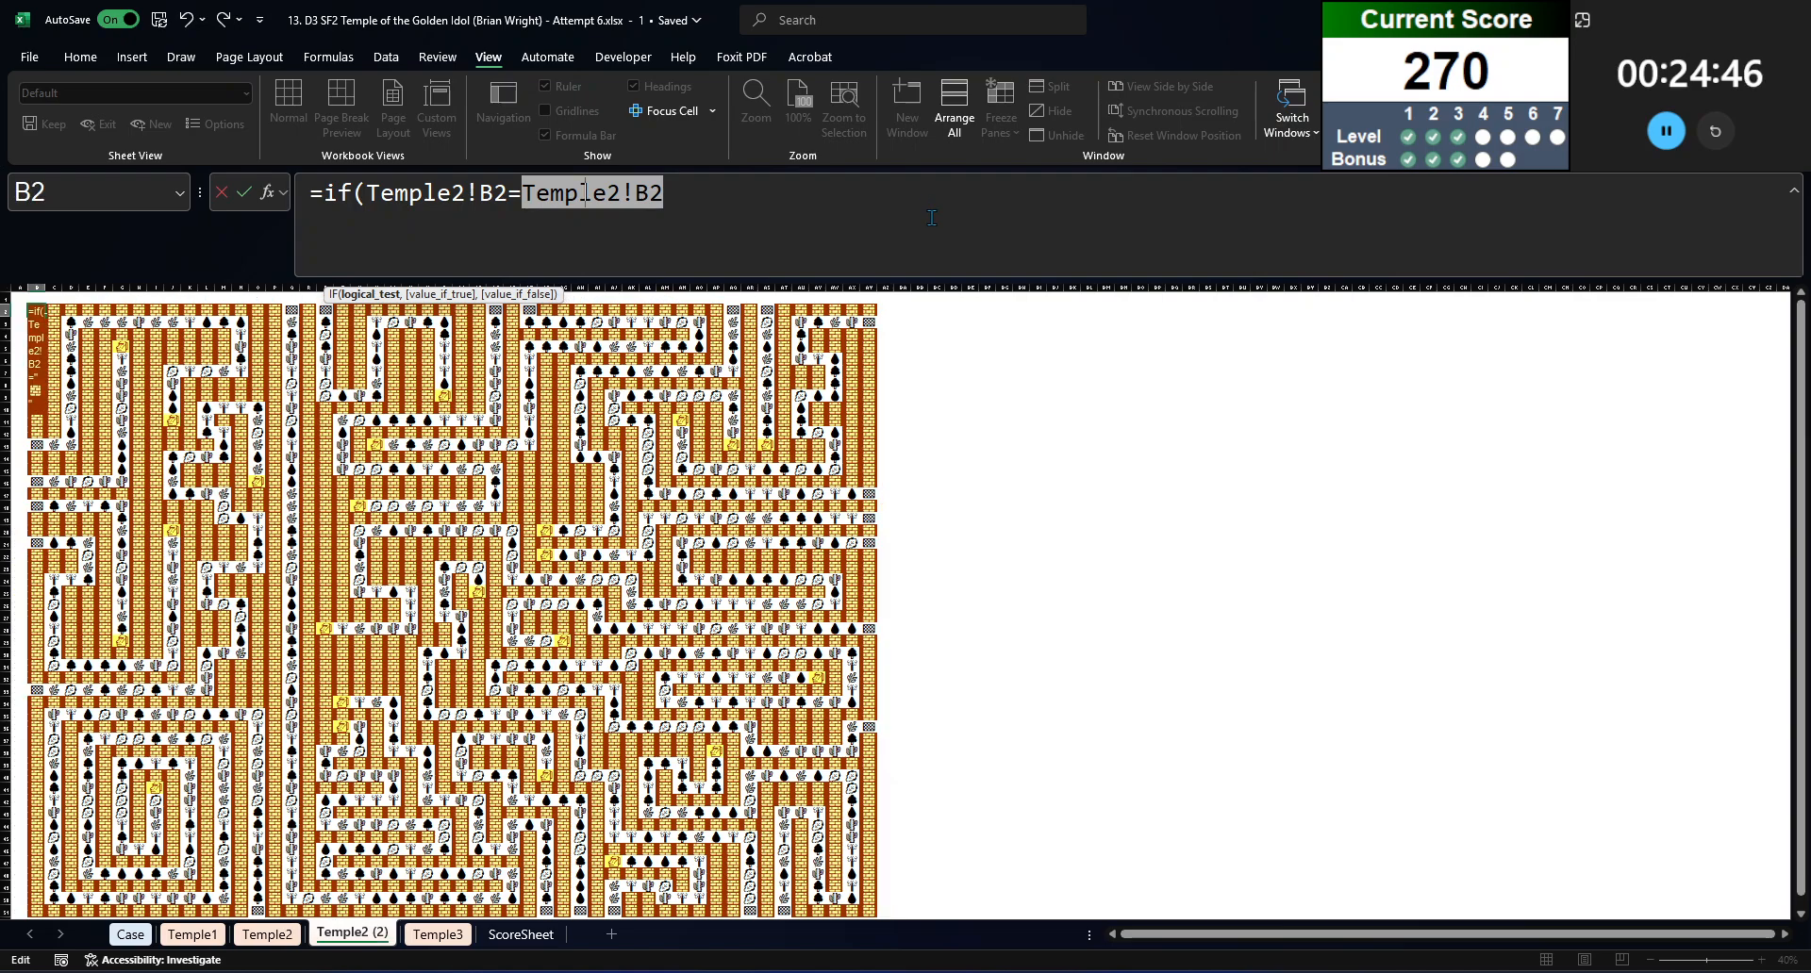
type(",0,")
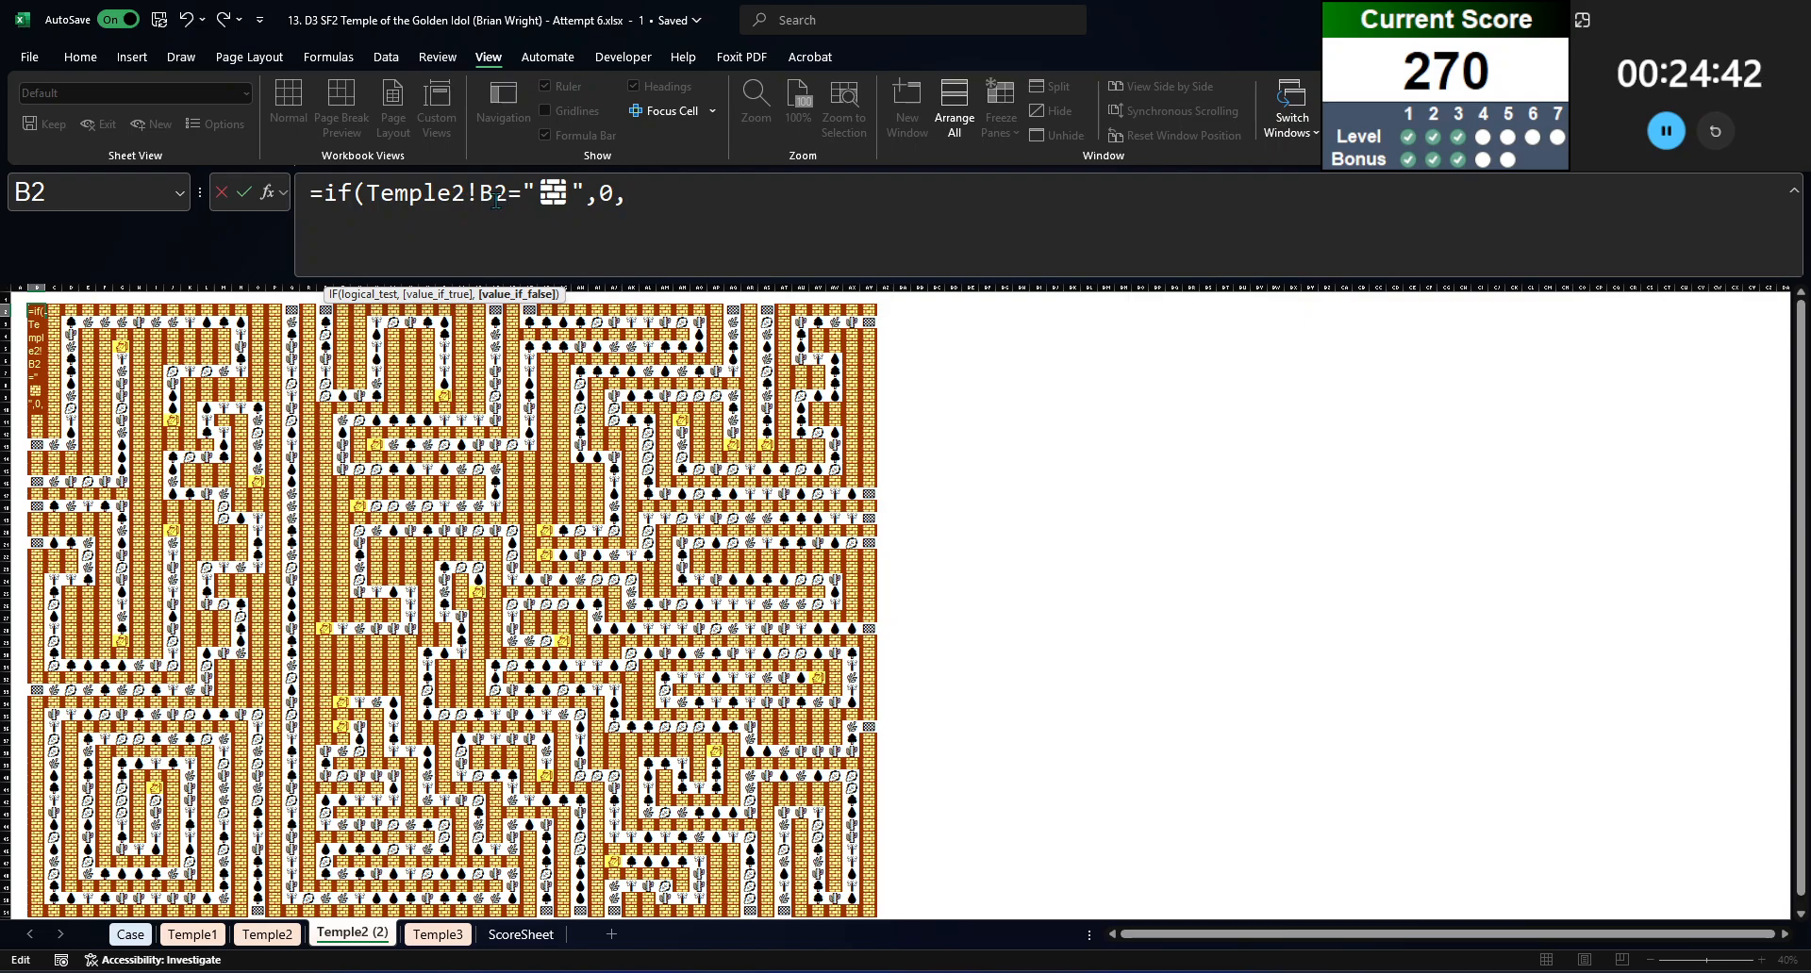
Step: Add a second test to the B2 formula, returning 0 when Temple2!B2 equals the idol symbol from Z9
left_click_drag(509, 199, 368, 197)
key("ctrl+c")
left_click(725, 198)
key("ctrl+v")
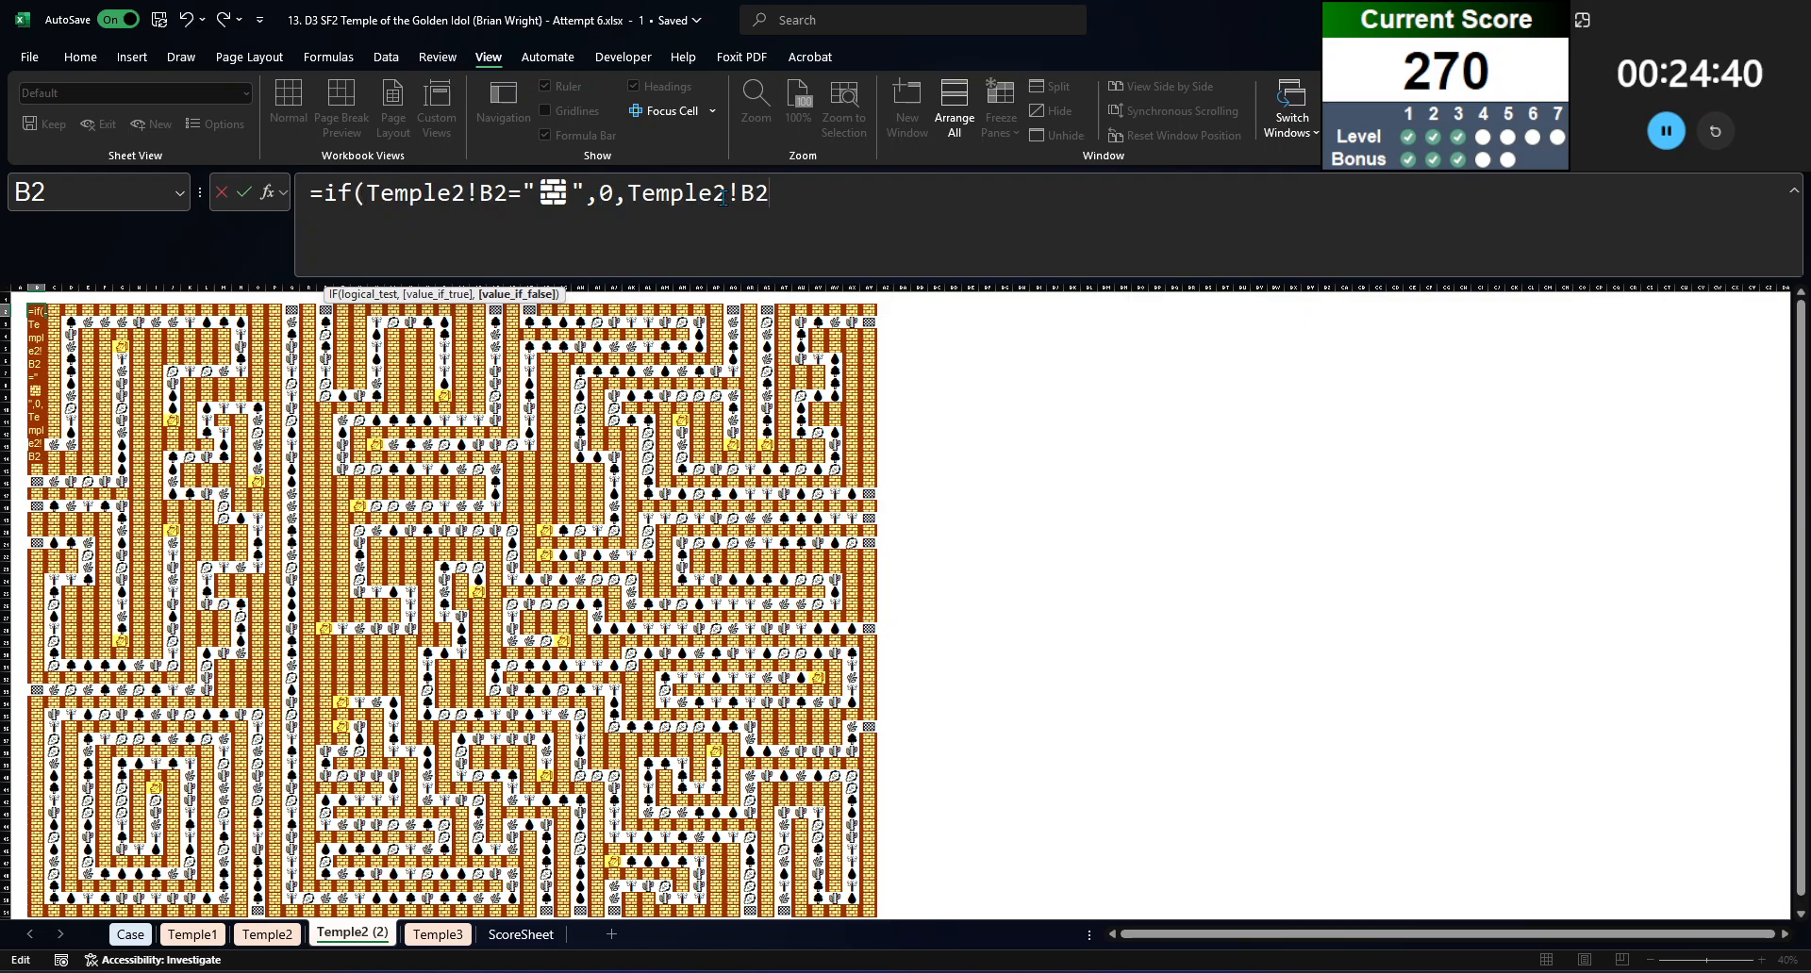
type("=")
left_click(442, 396)
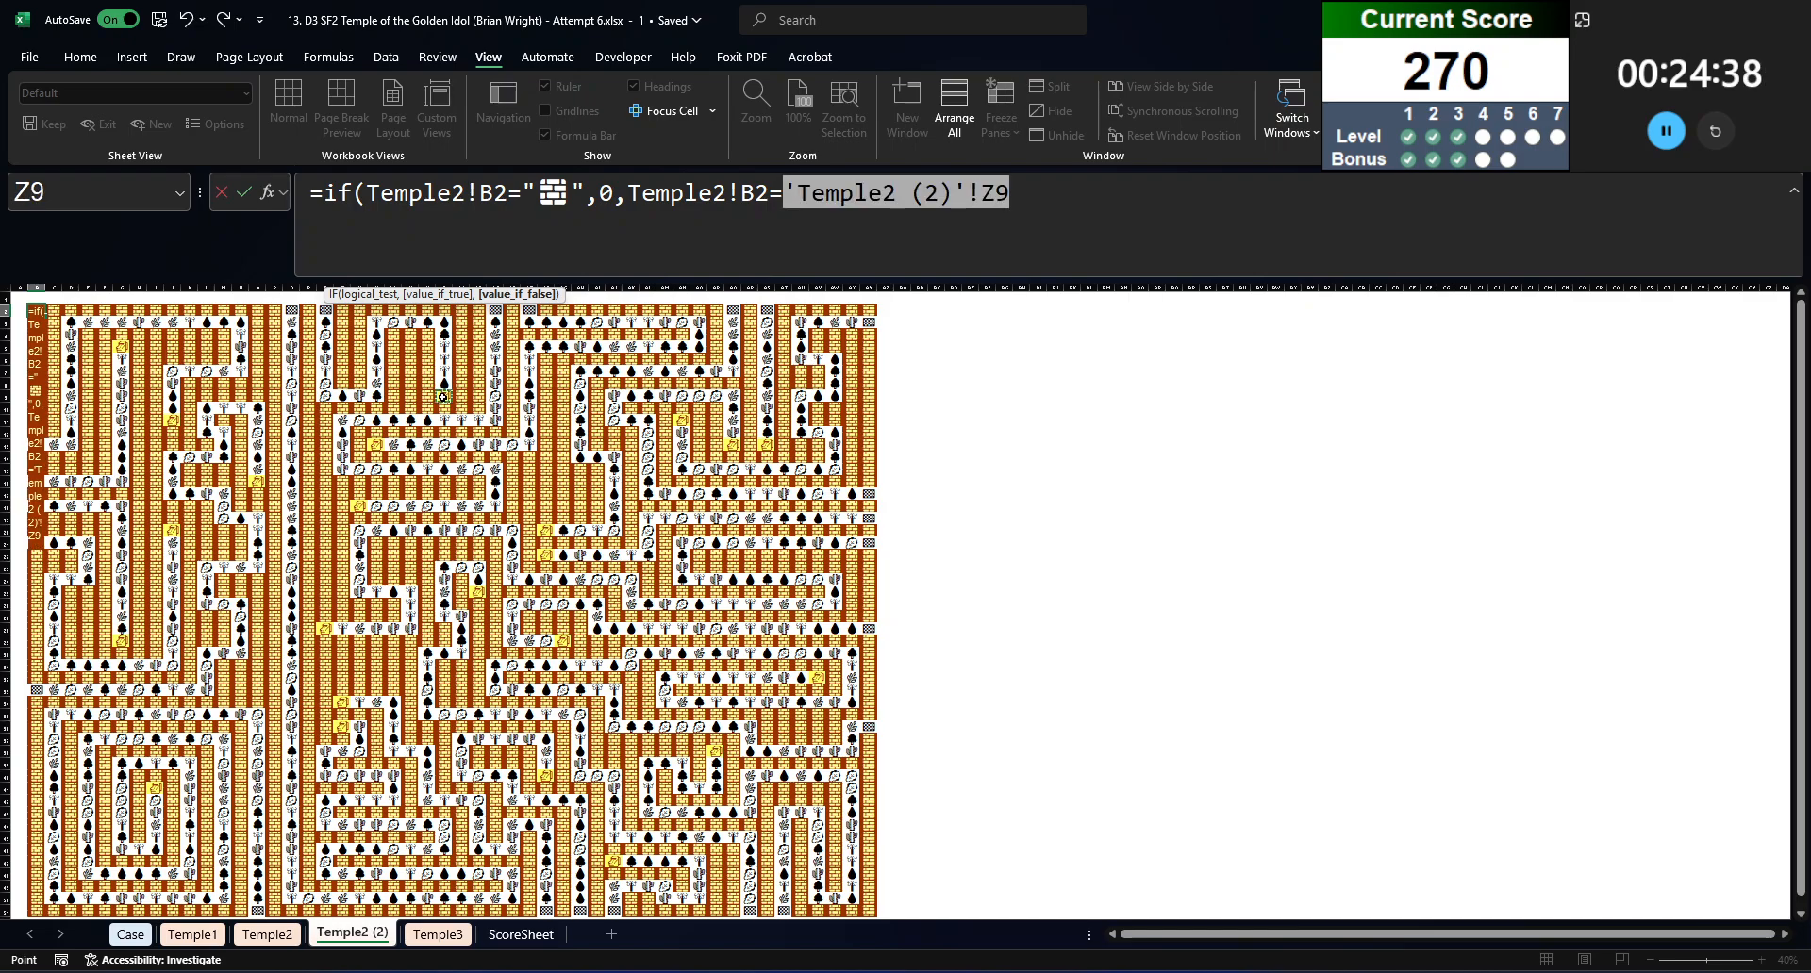
key("F9")
left_click(943, 203)
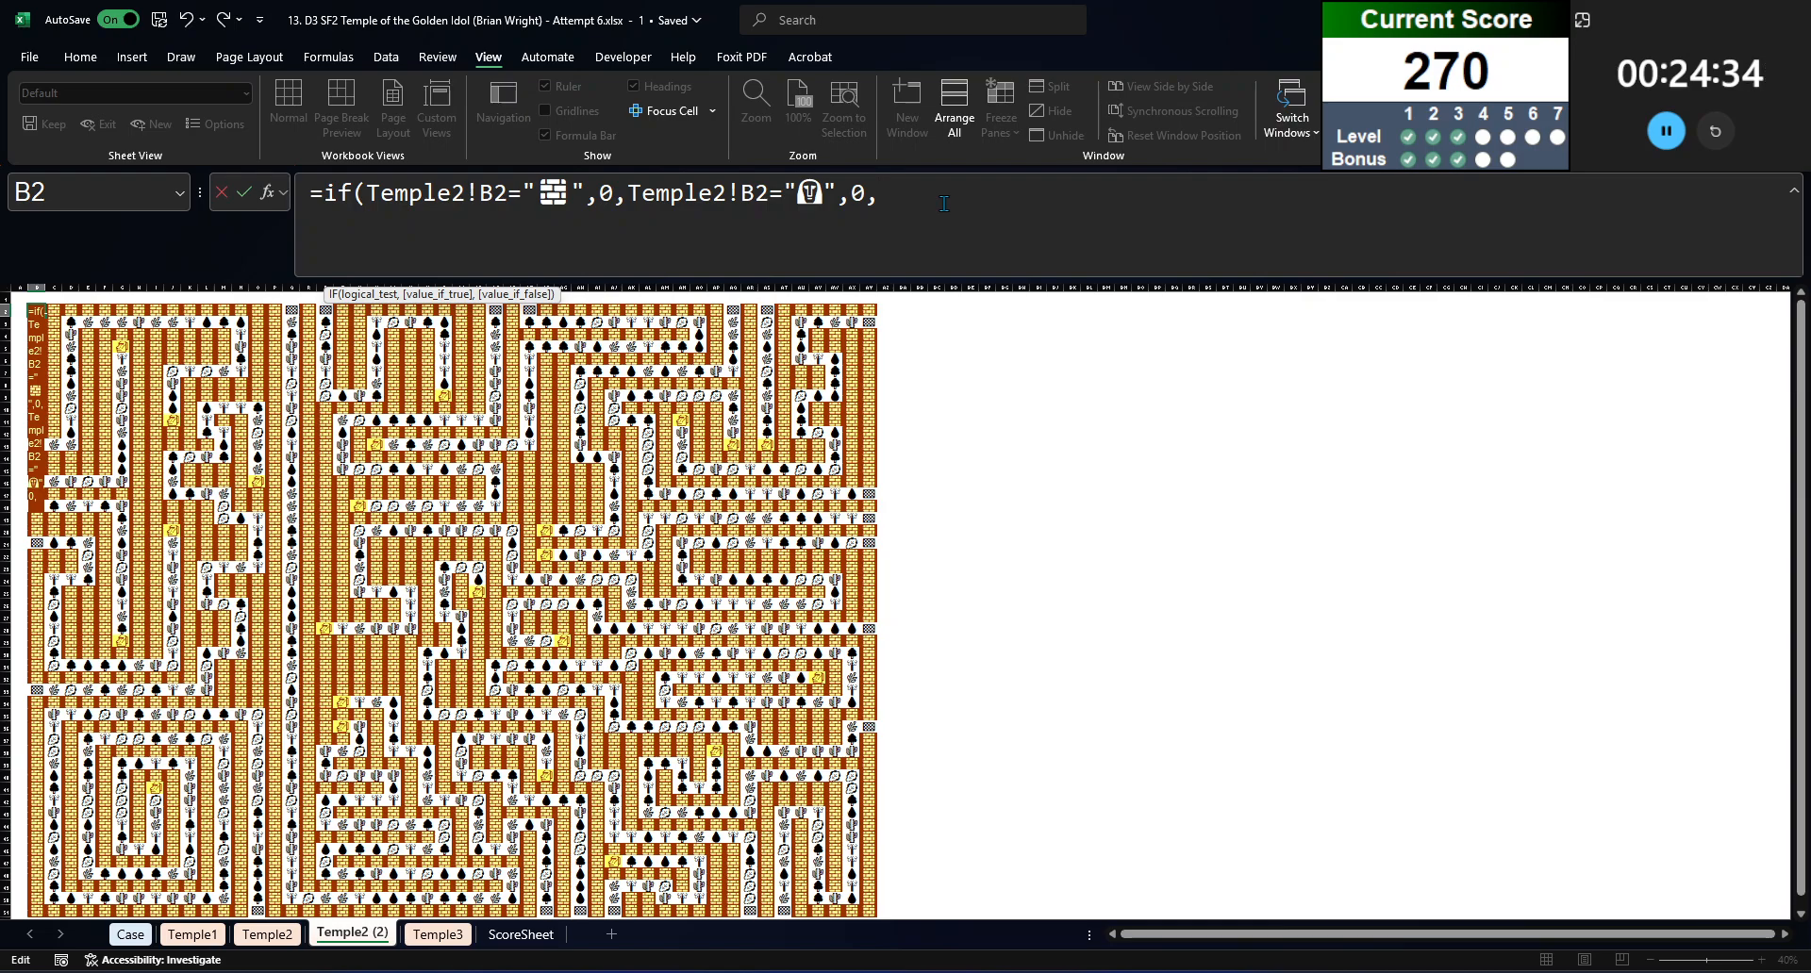
Step: Add a third test to the B2 formula comparing Temple2!B2 with the checkered flag symbol from Q2
type("Temple2!B2")
key("Return")
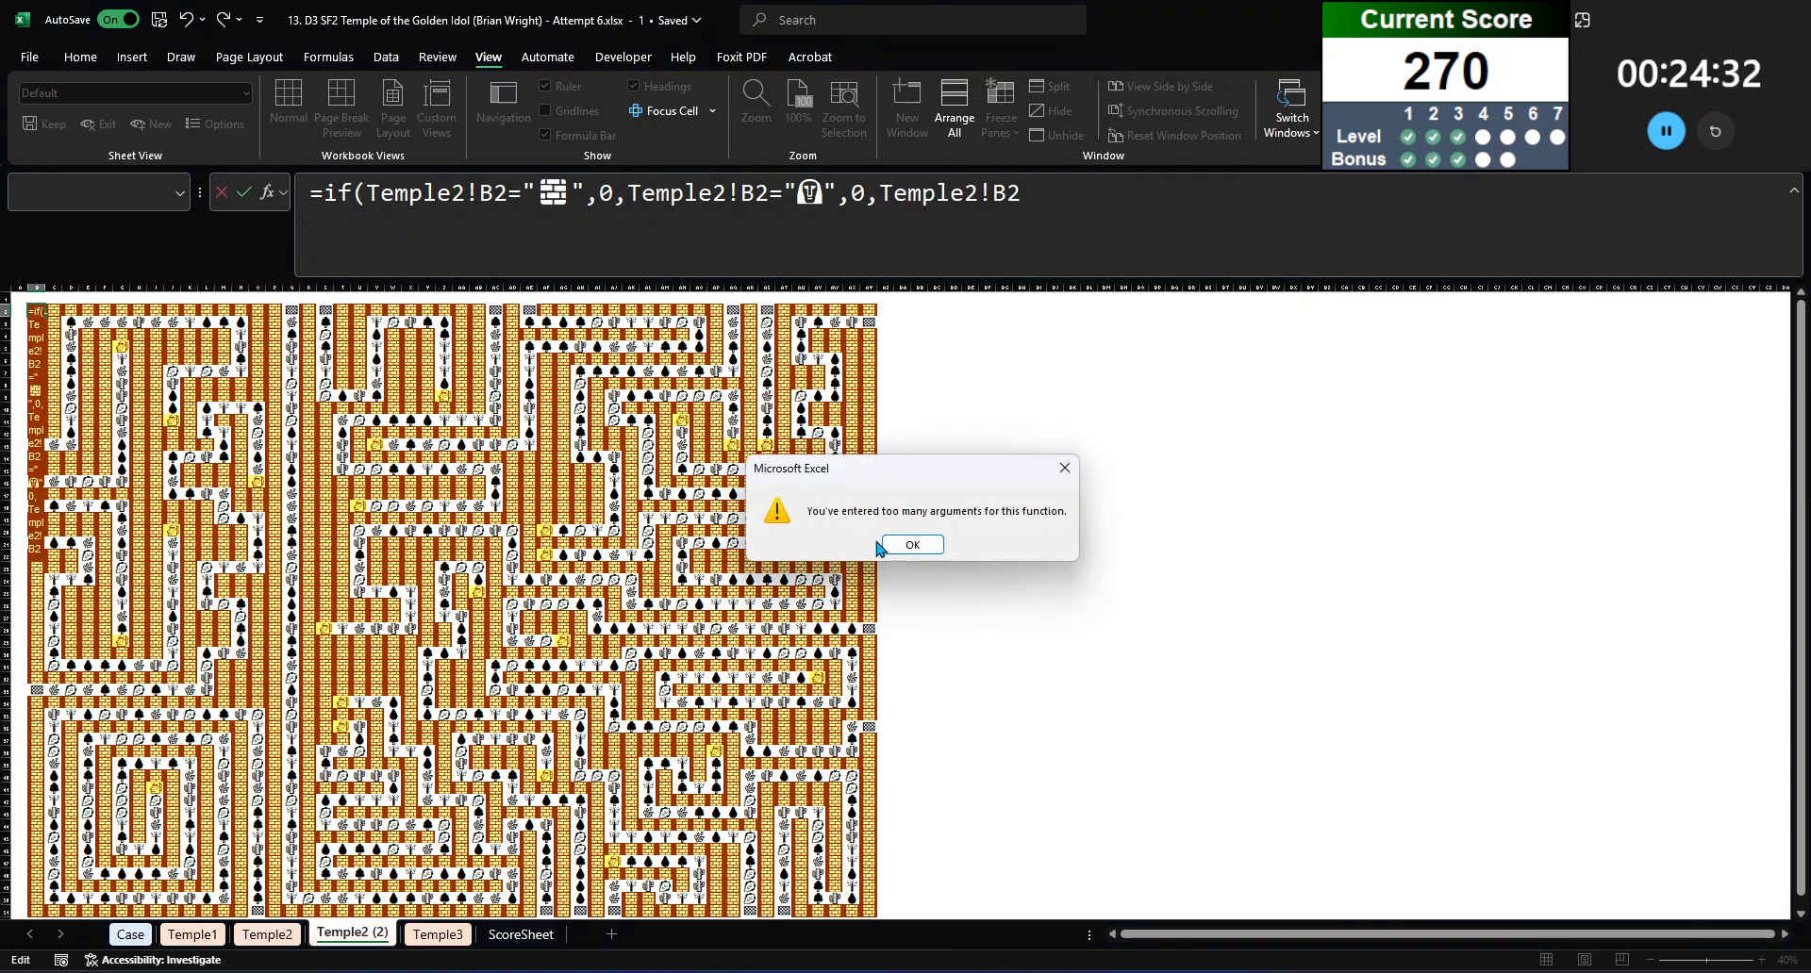
left_click(919, 545)
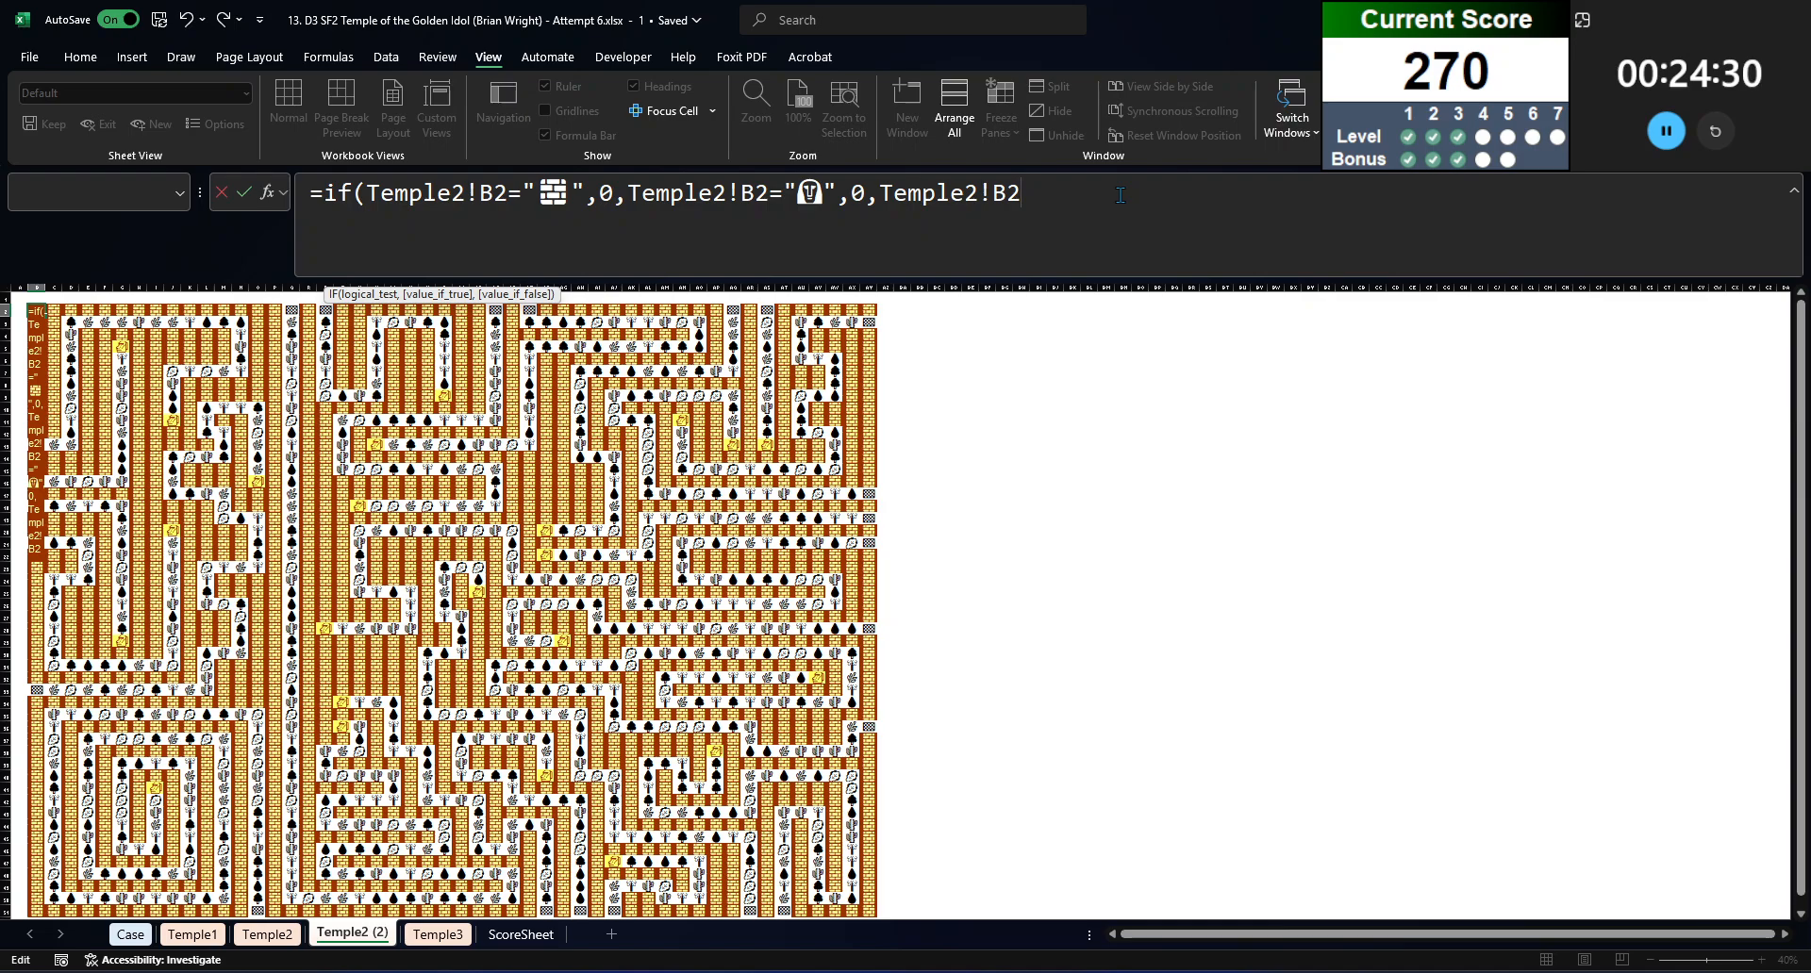
left_click(291, 310)
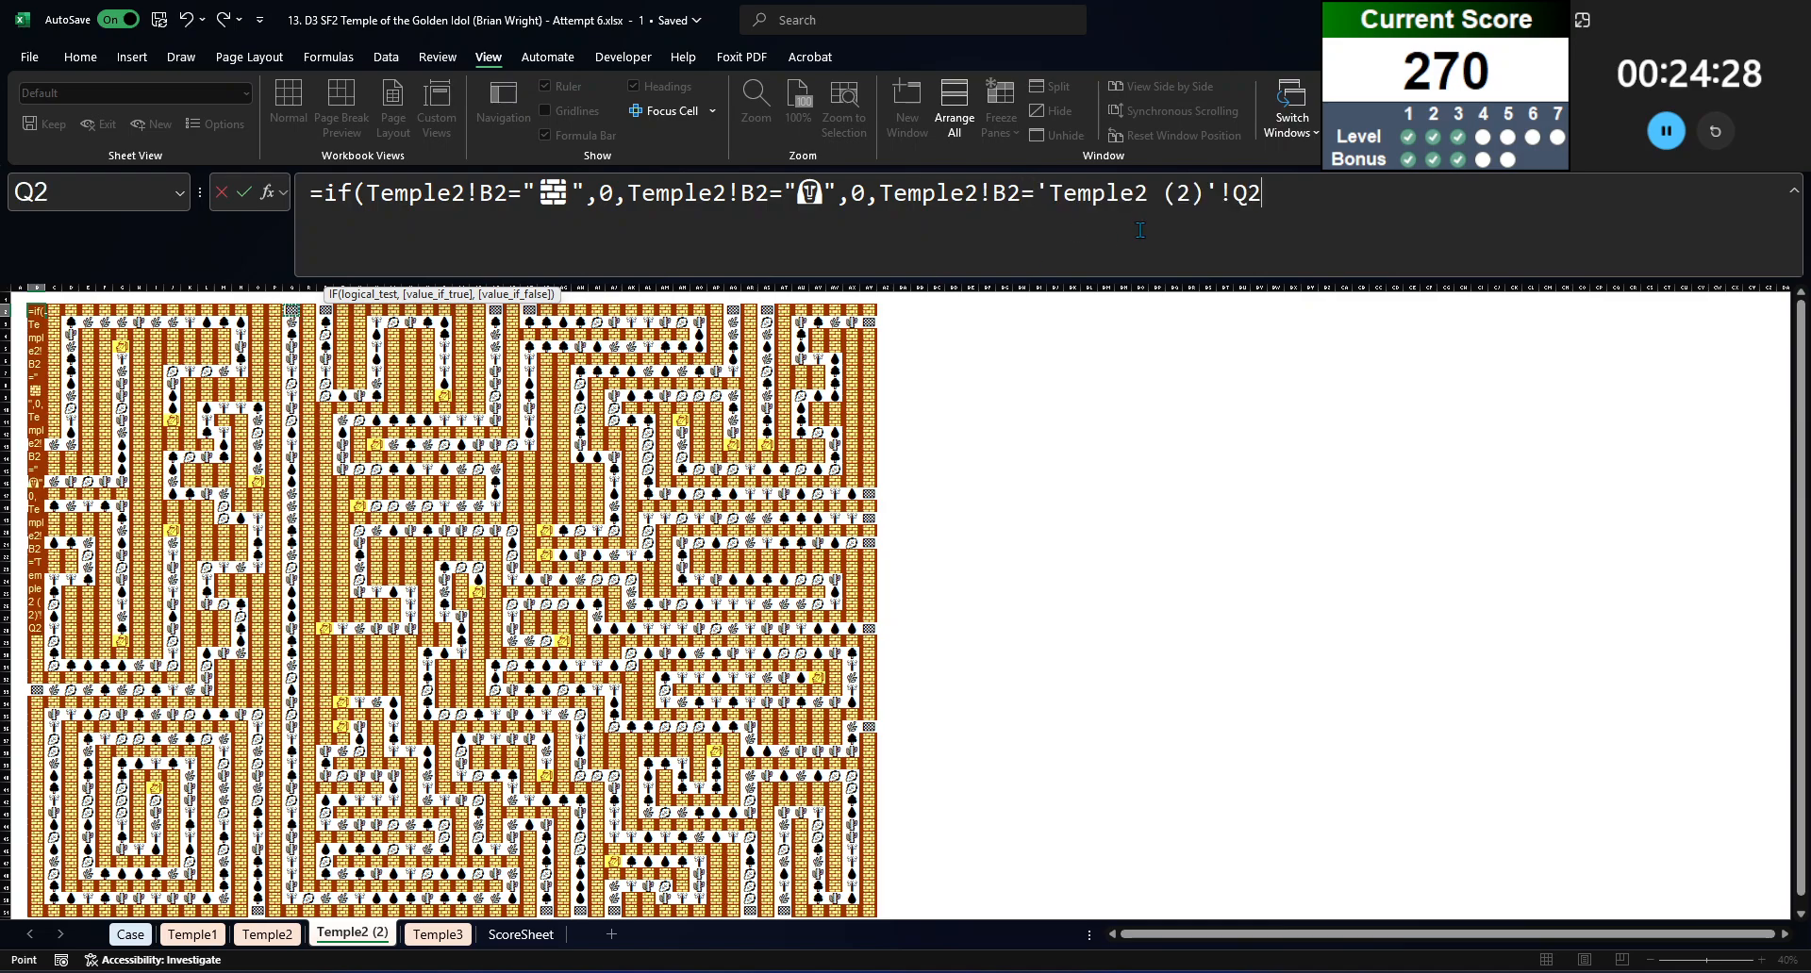
left_click_drag(1044, 192, 1264, 194)
key("ctrl+v")
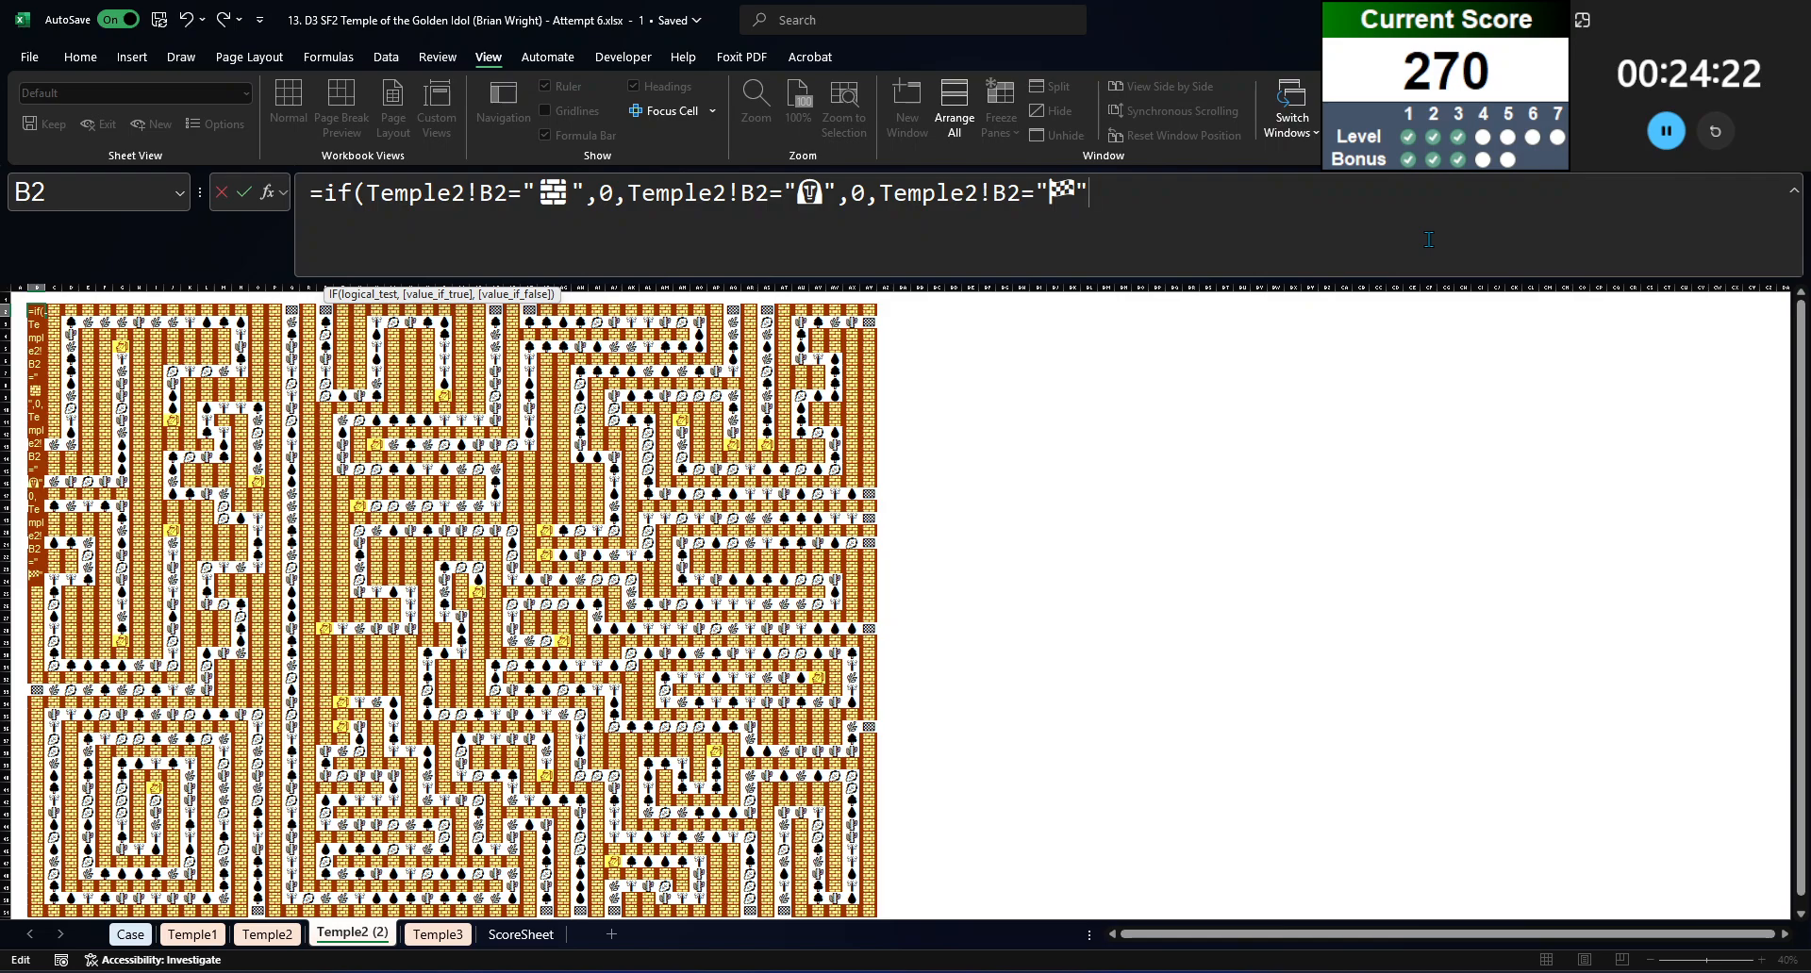
Step: For the flag test's result, add a COUNTIF of checkered flags in Temple2!$B$1:$AY1 to the B2 formula
type(",countif(")
key("ctrl+Page_Up")
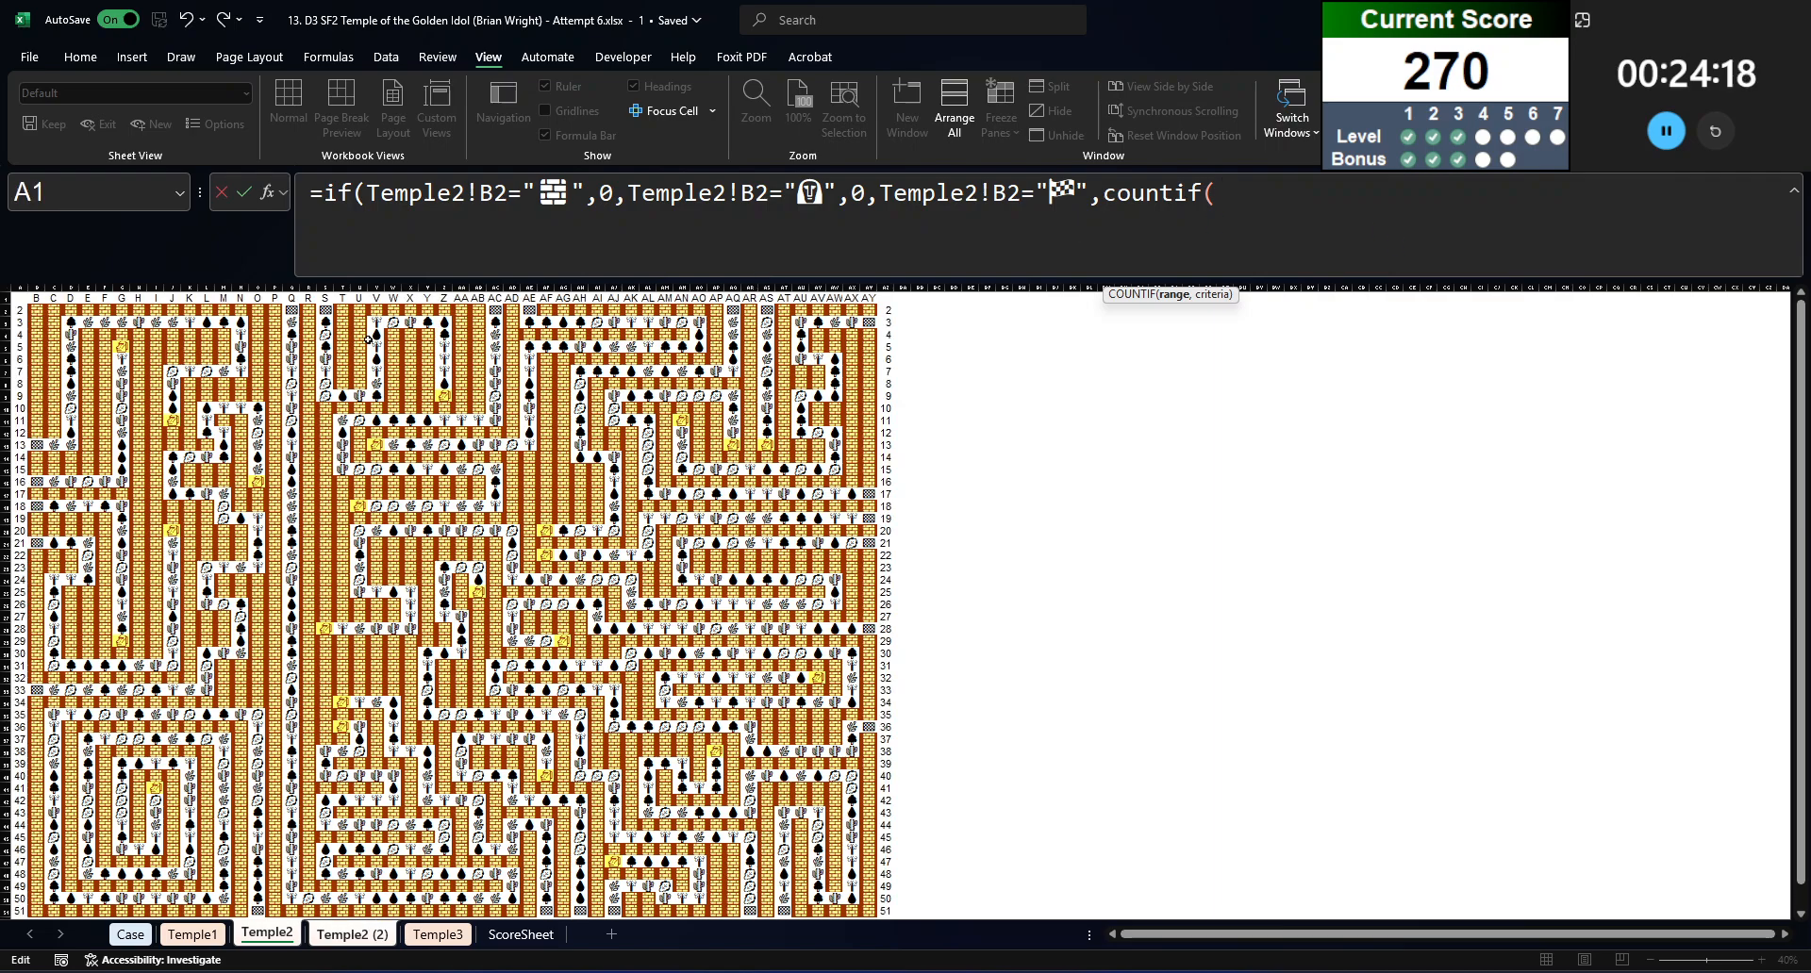
left_click(36, 298)
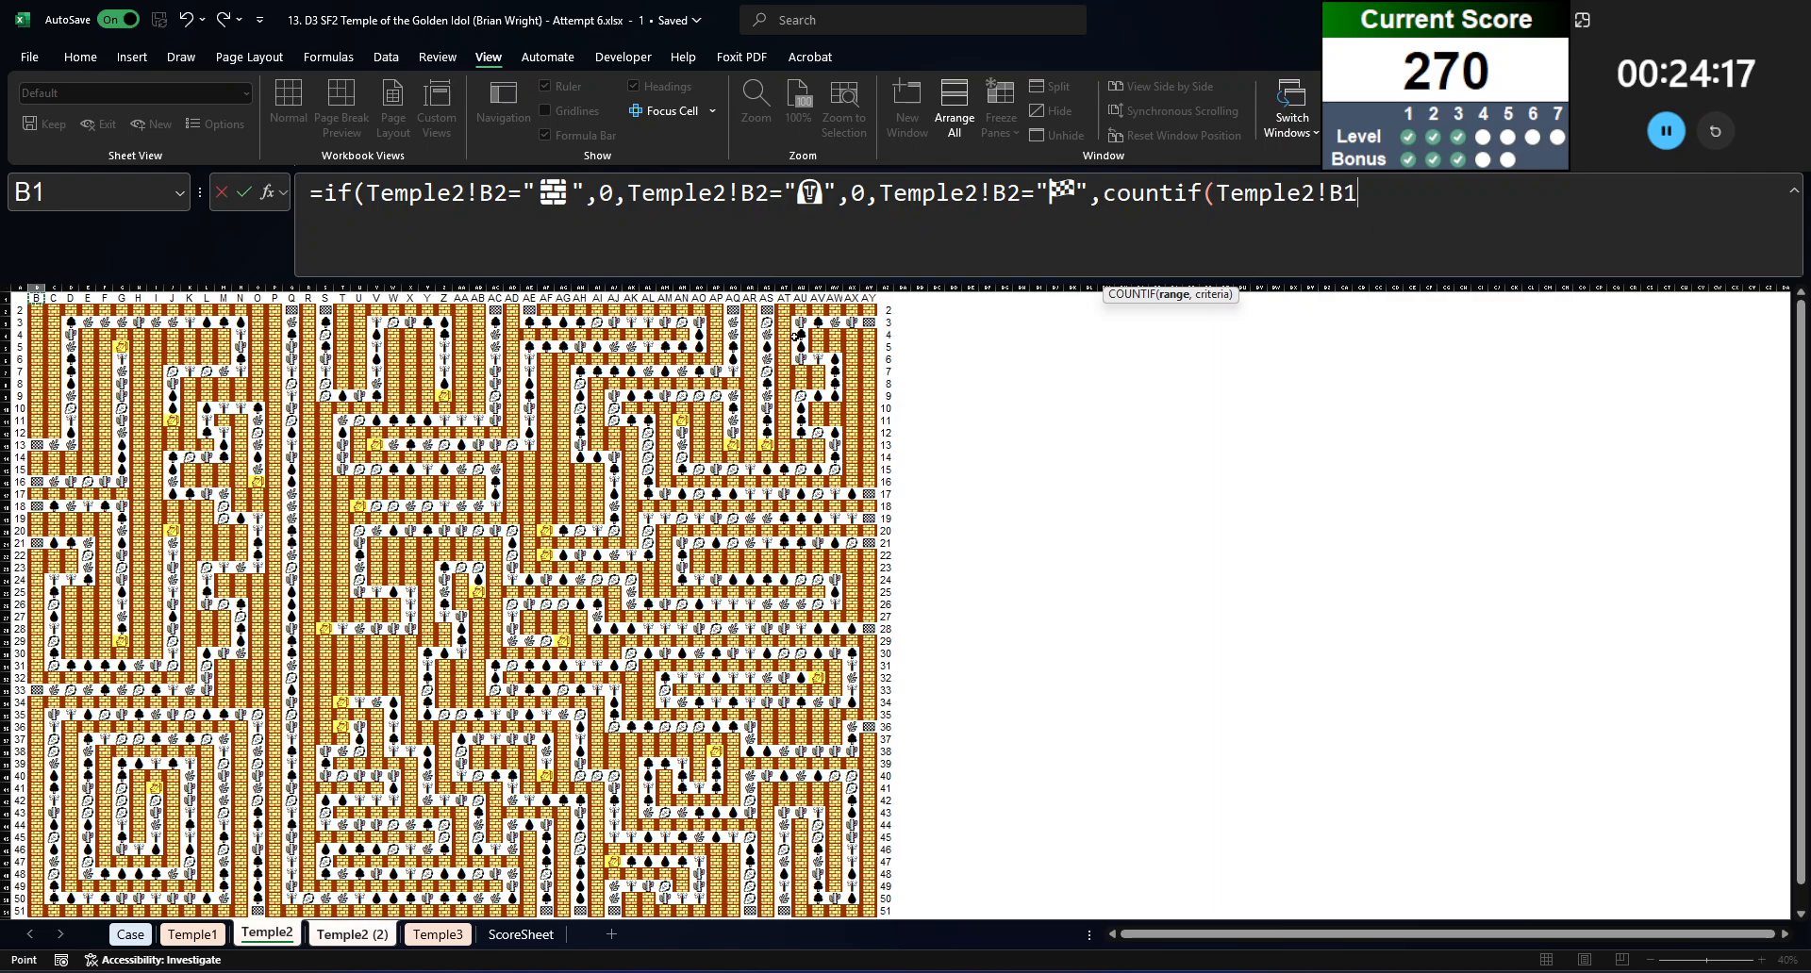
left_click(869, 299, "shift")
left_click(1406, 200)
key("F4")
type("$B$1:$AY1")
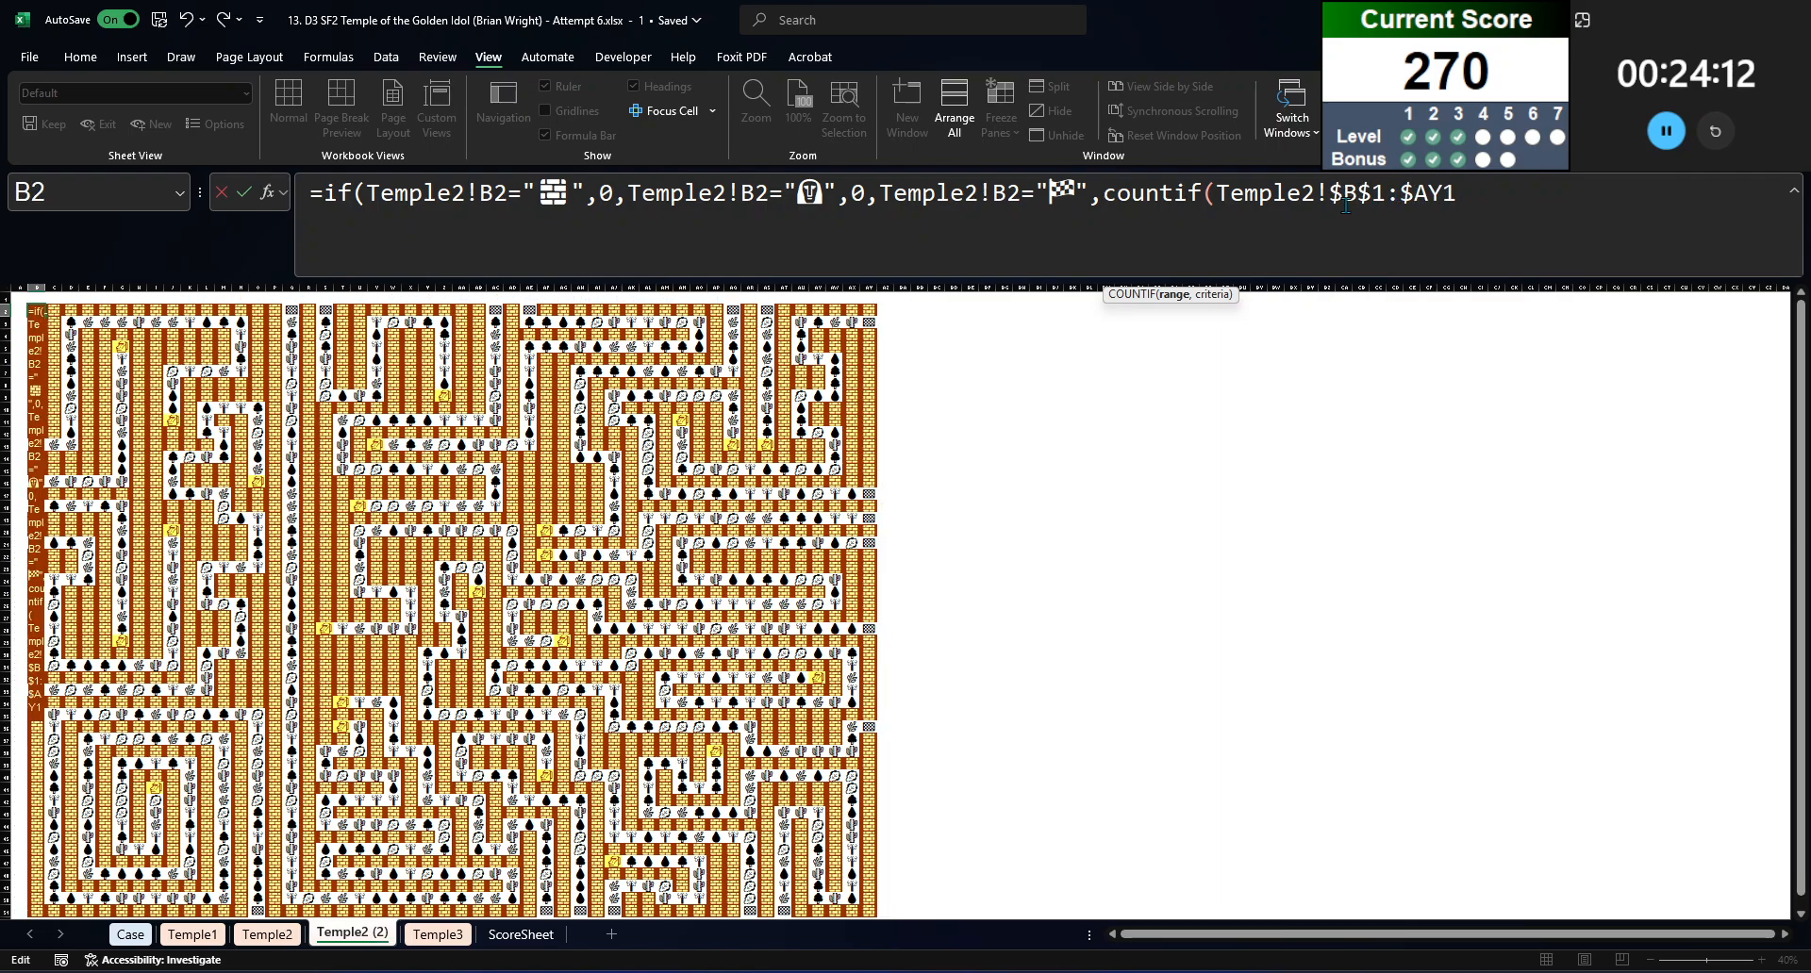
left_click_drag(1034, 194, 1085, 193)
left_click(1589, 244)
type(",")
key("ctrl+v")
Step: Add a second COUNTIF to the flag number, counting checkered flags in Temple2!$B1:B1
type(")+countif(")
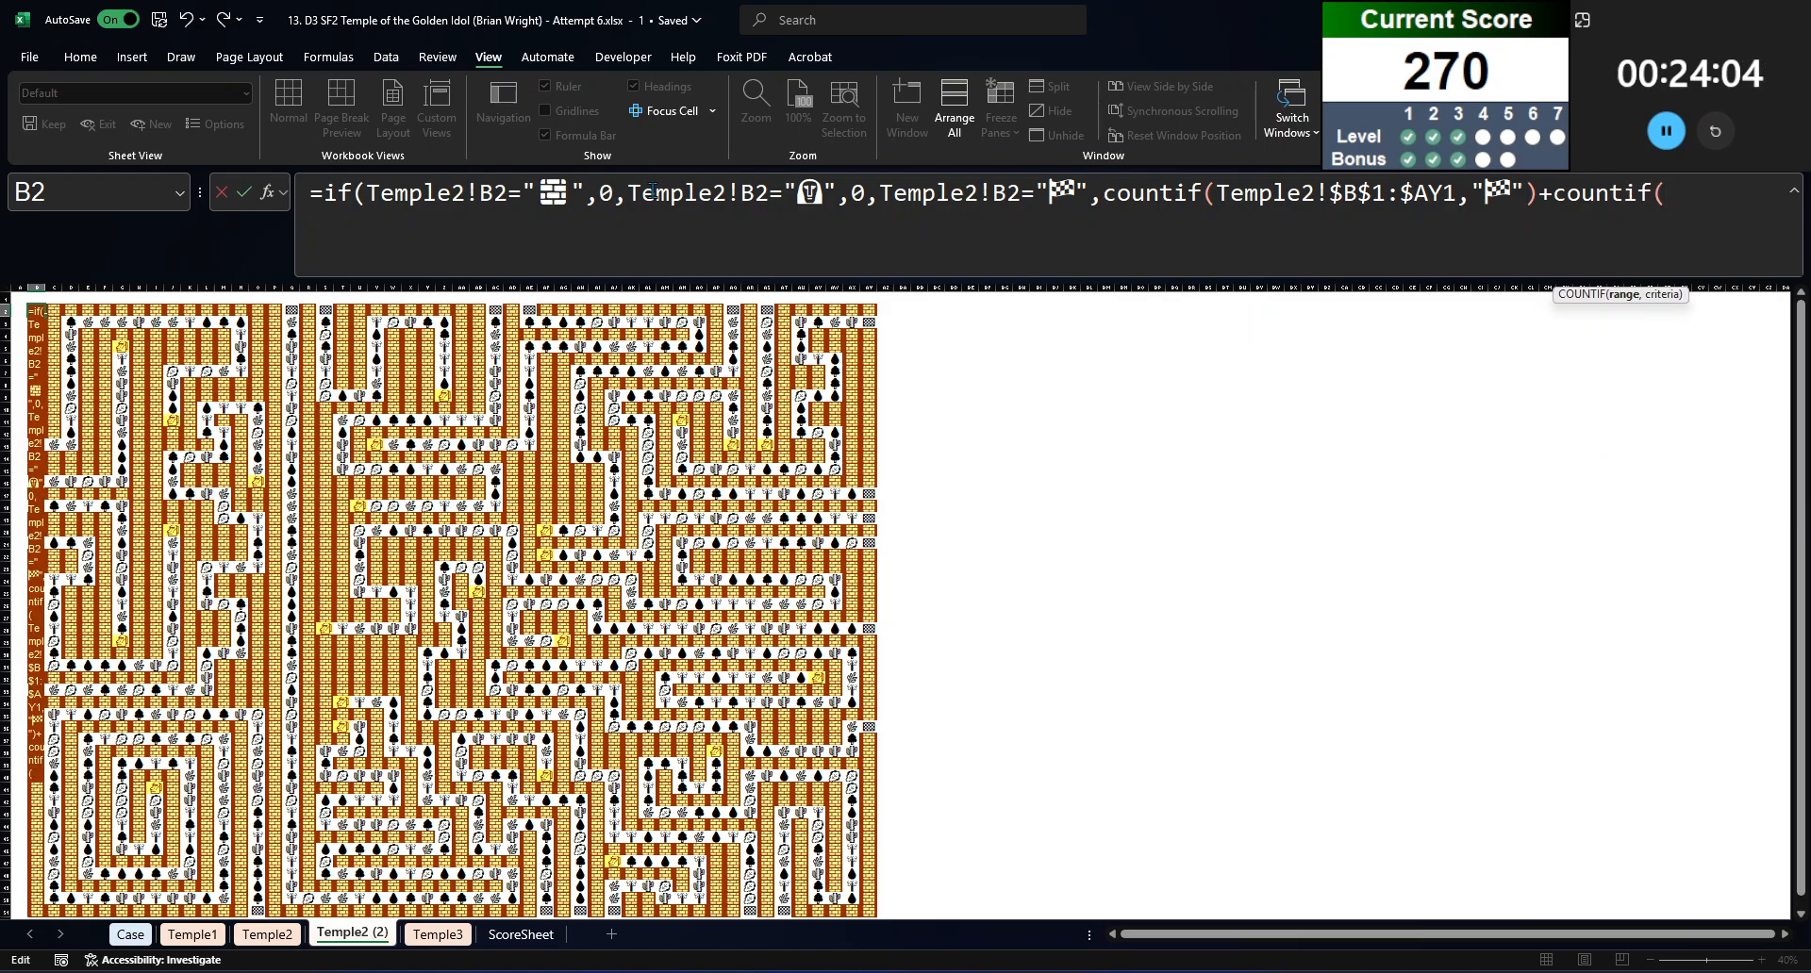
type("temple2!")
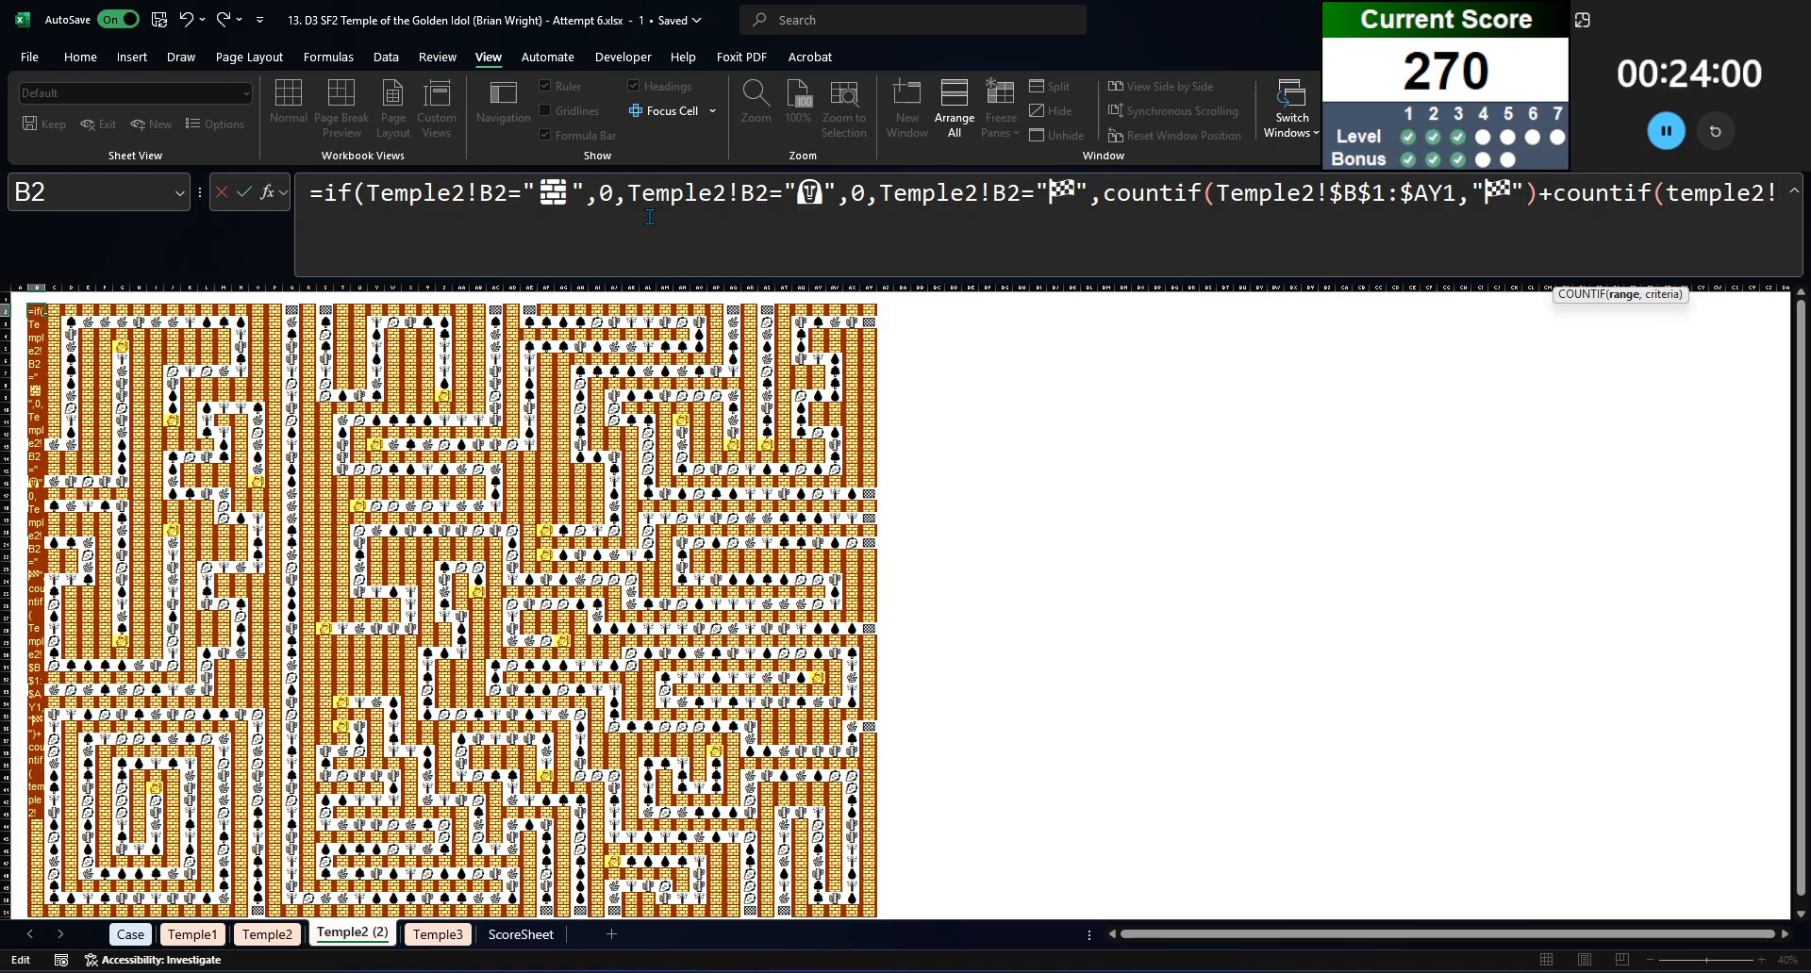
type("$B1")
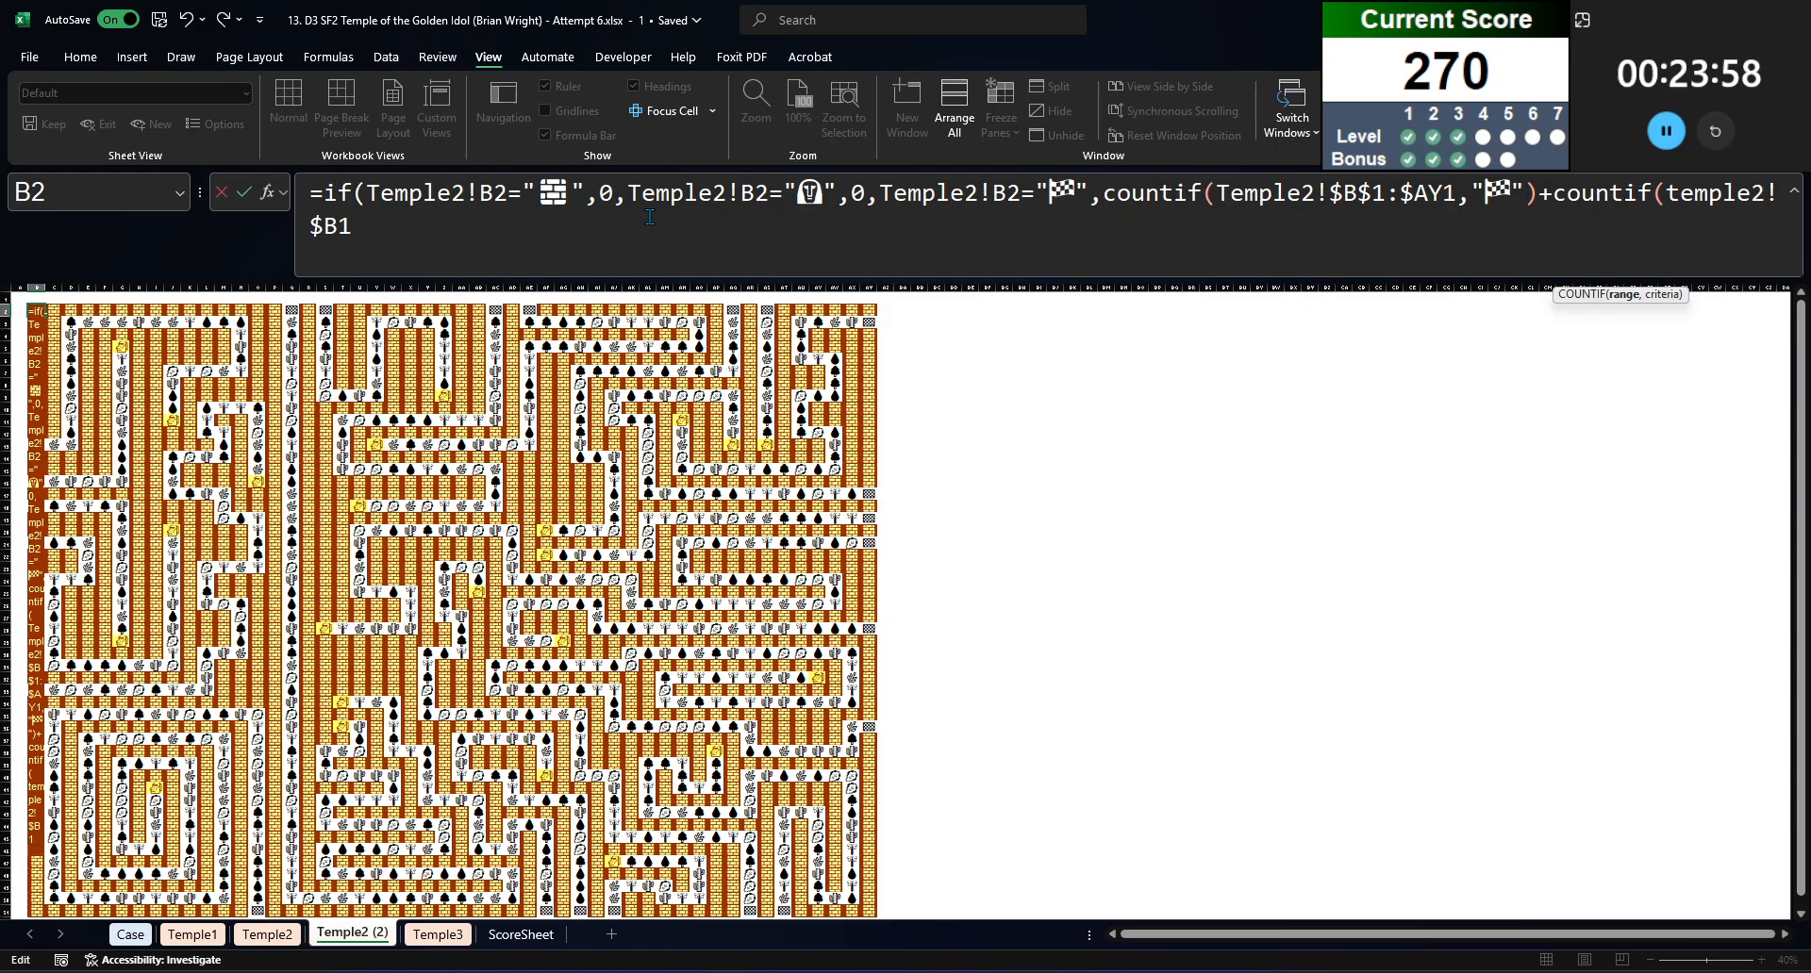
type(":B1")
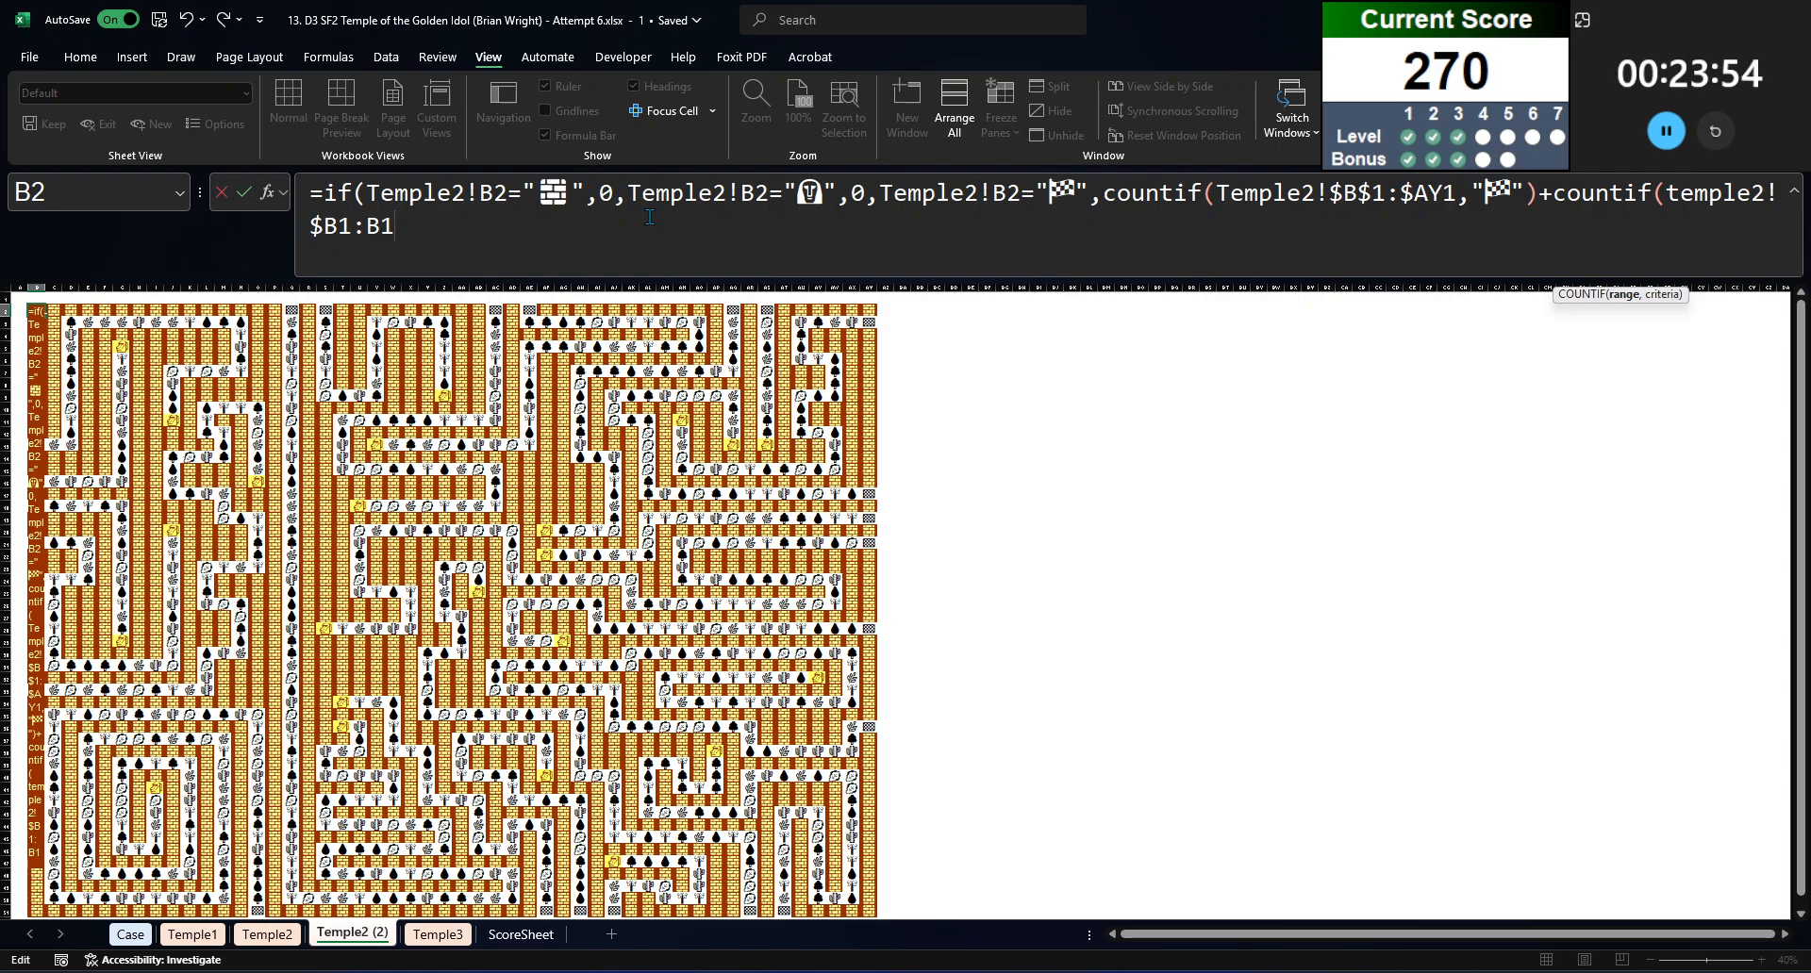
type(",")
key("ctrl+v")
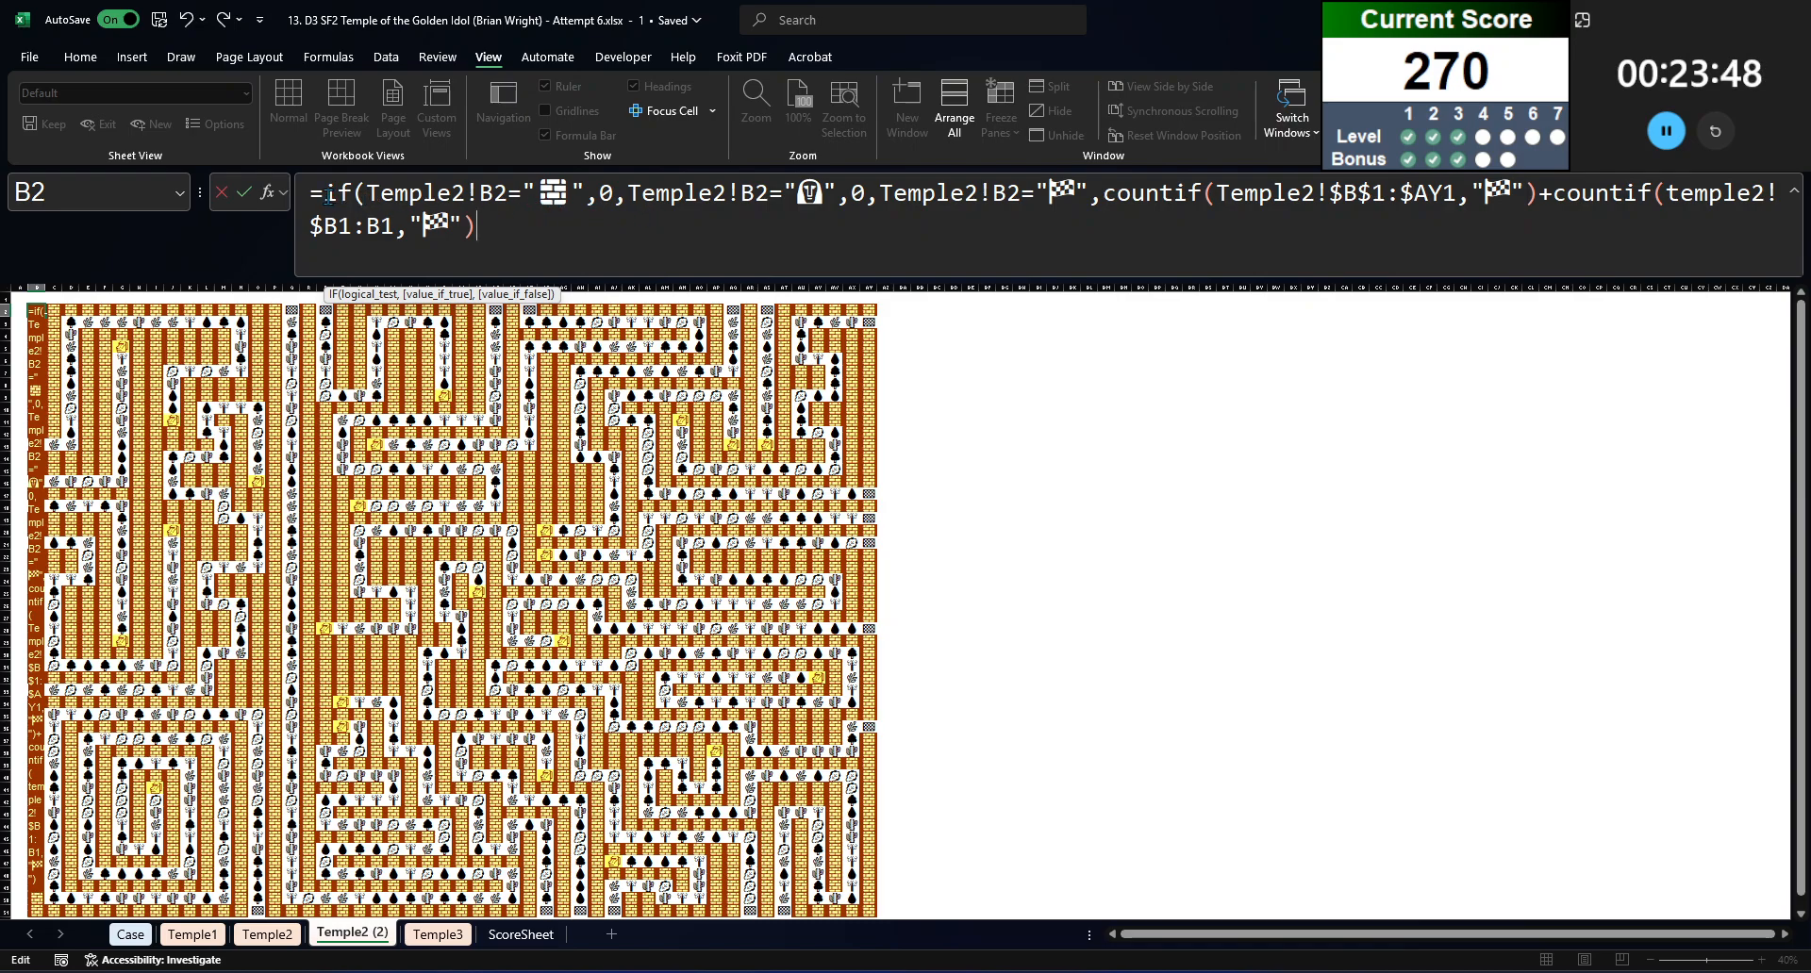
Step: Wrap the idol and flag tests in the B2 formula in their own nested IF functions
left_click(631, 196)
type("if(")
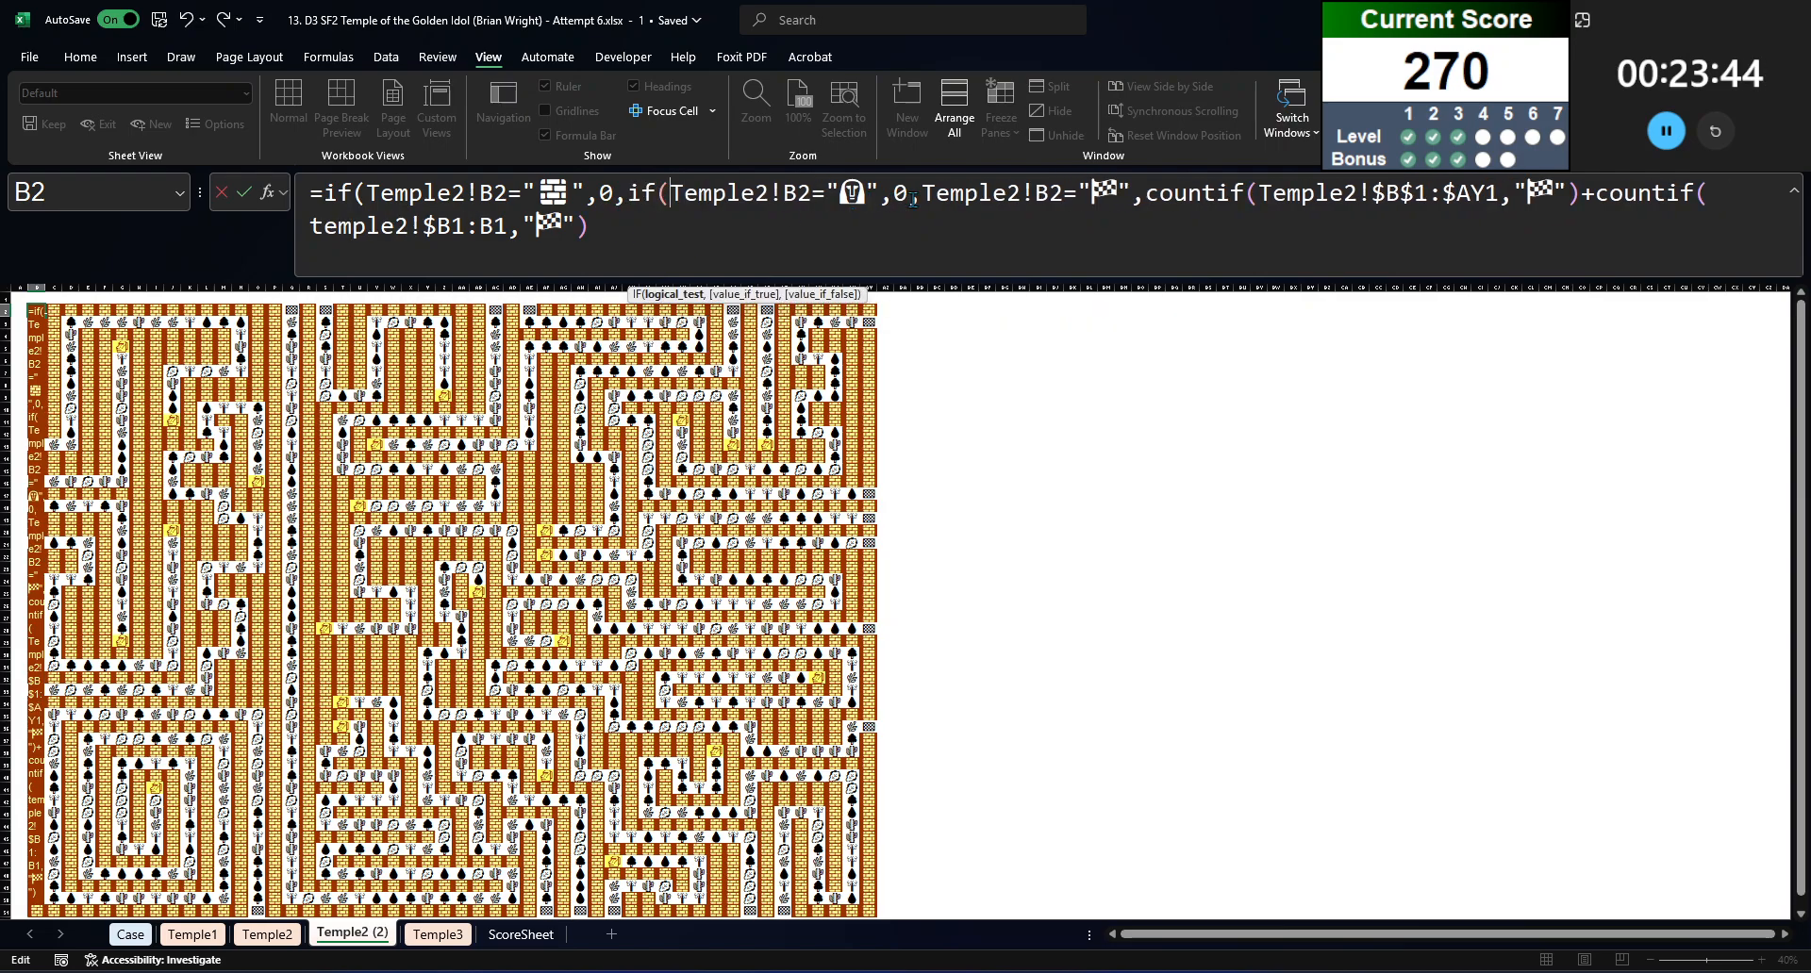
type("if(")
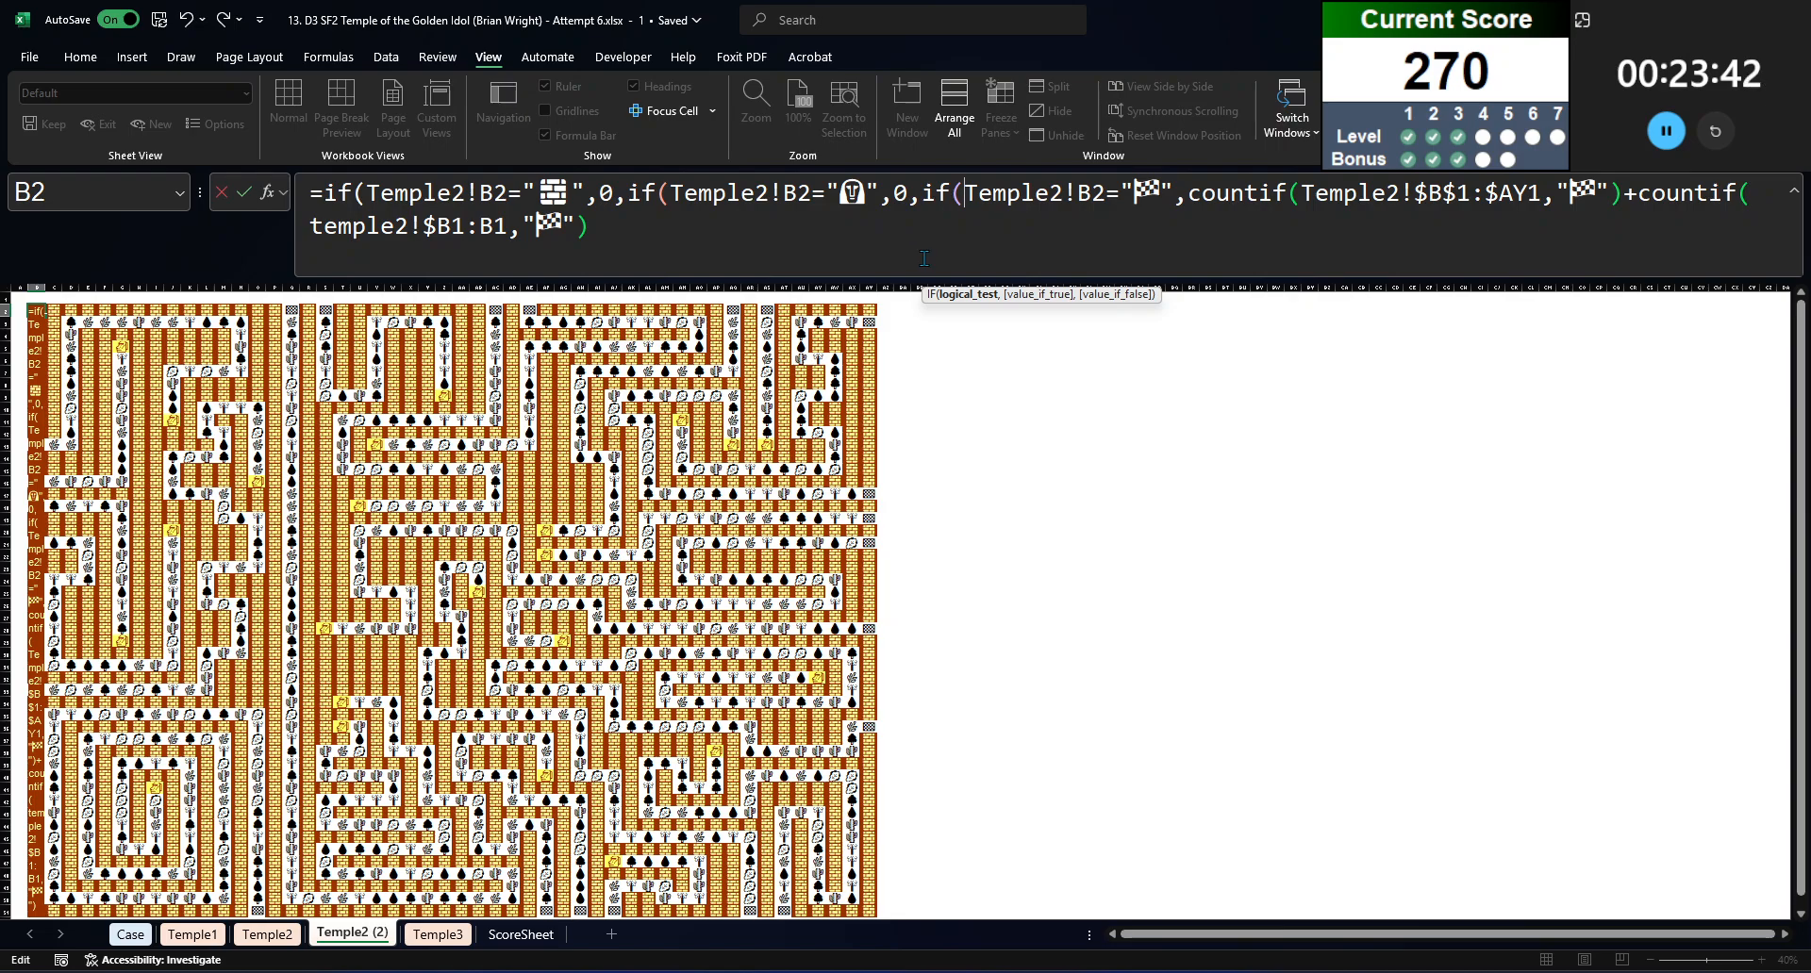
left_click(960, 239)
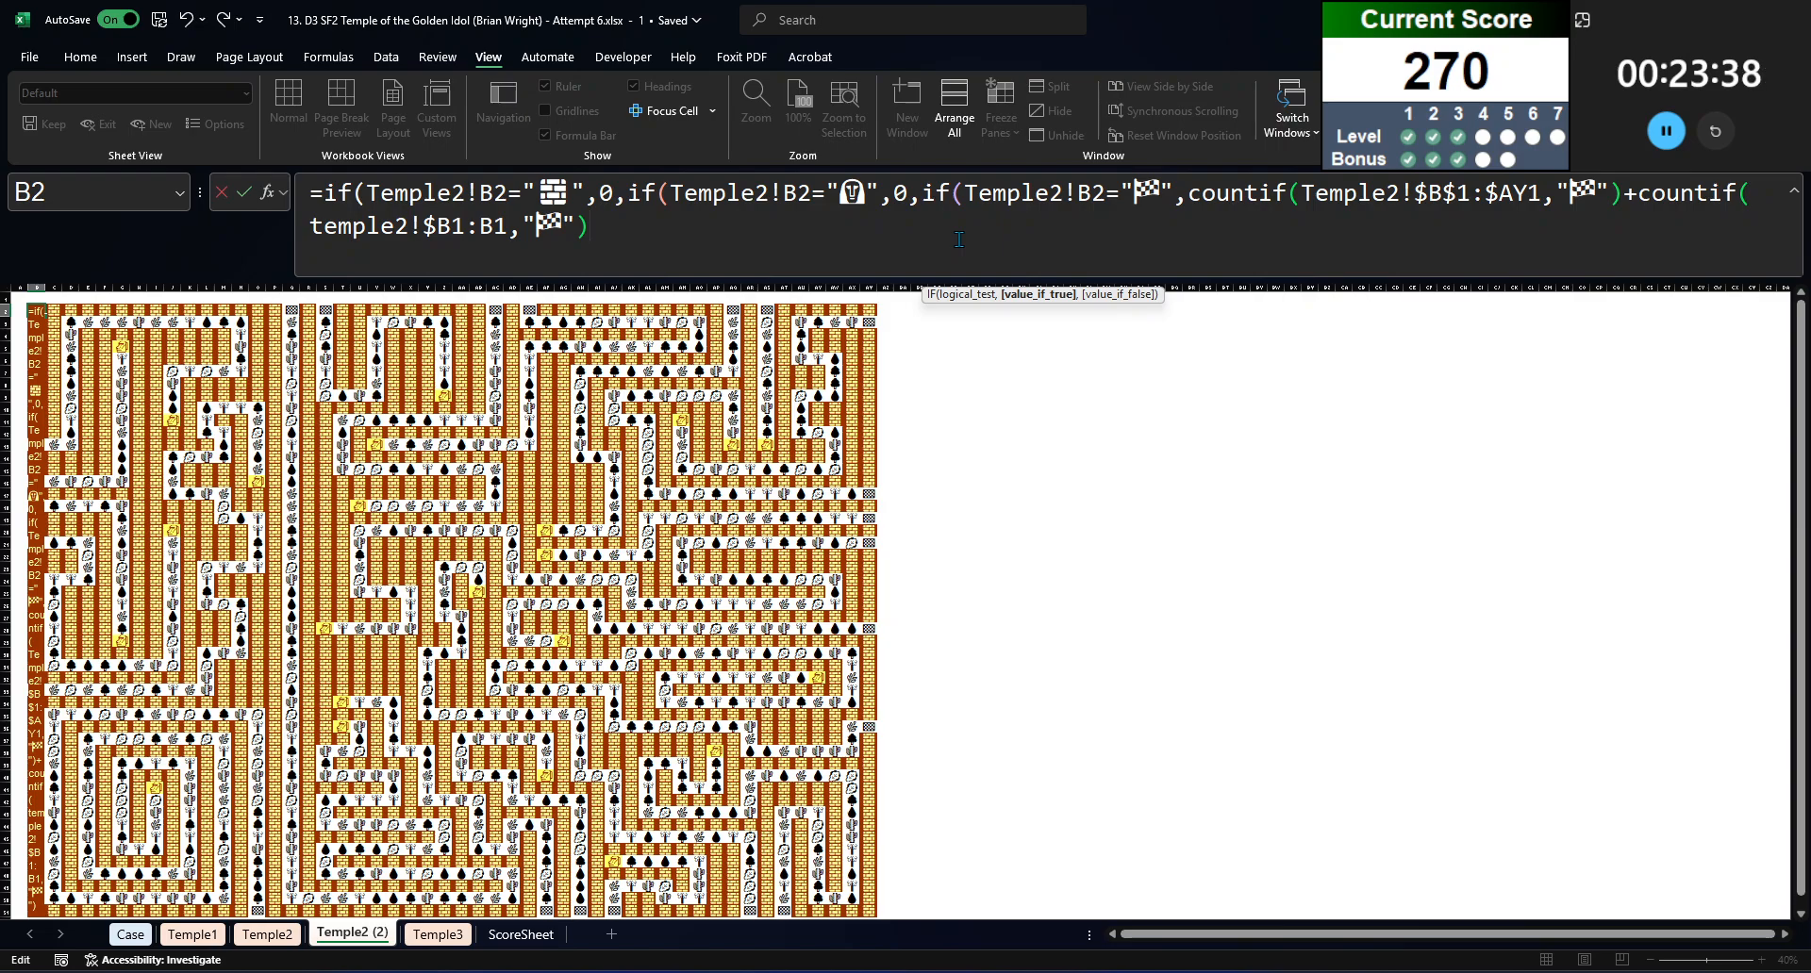
Step: Finish the B2 formula with MAX(A2,B1,C2,B3) as the value for all other cells, and enter it
type(",max(")
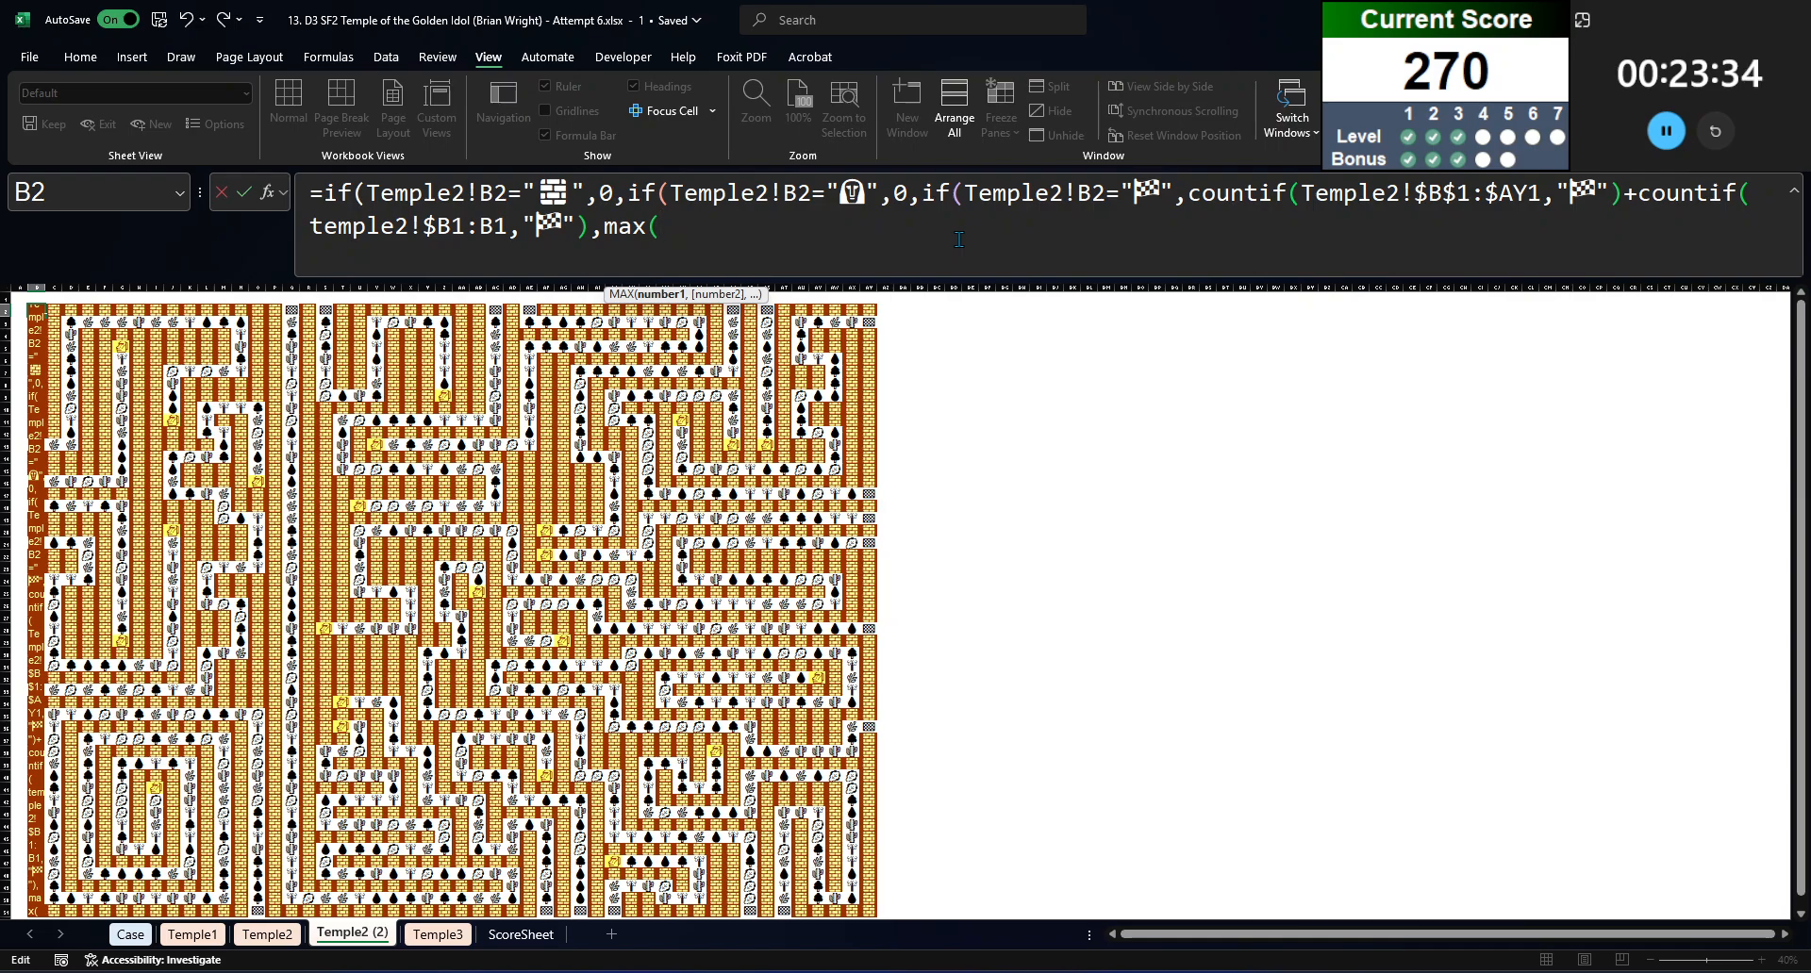
type("a2,")
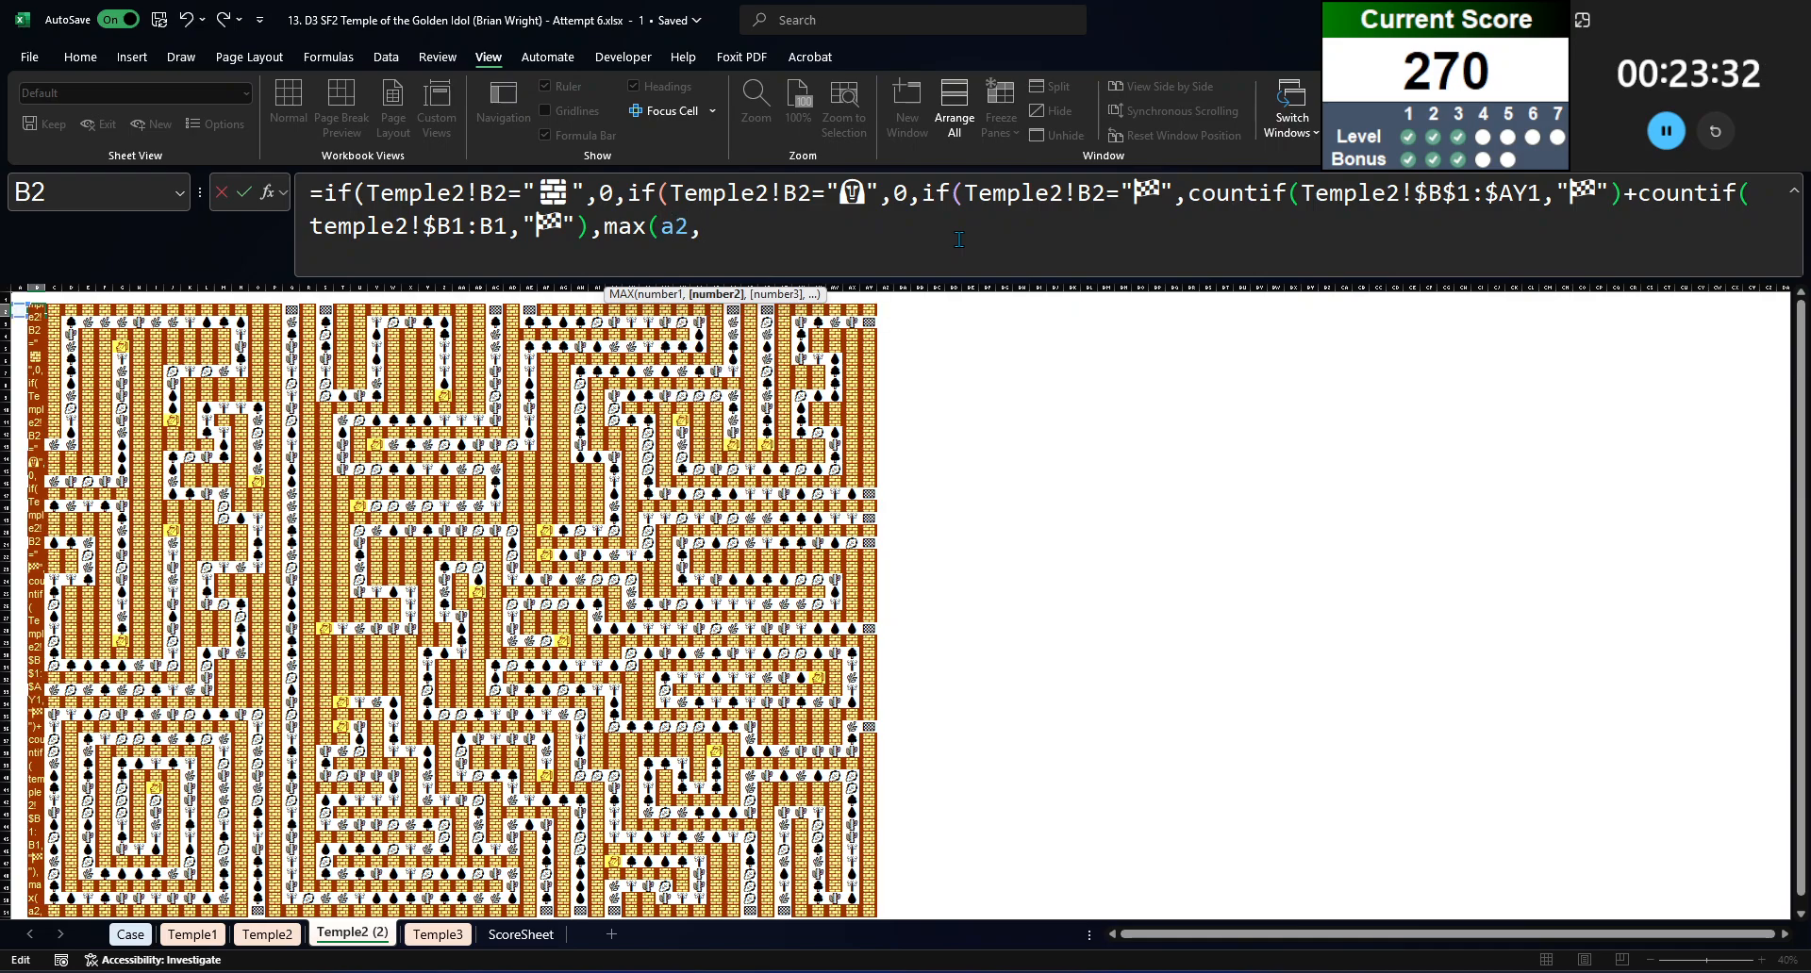
type("b1,c2,")
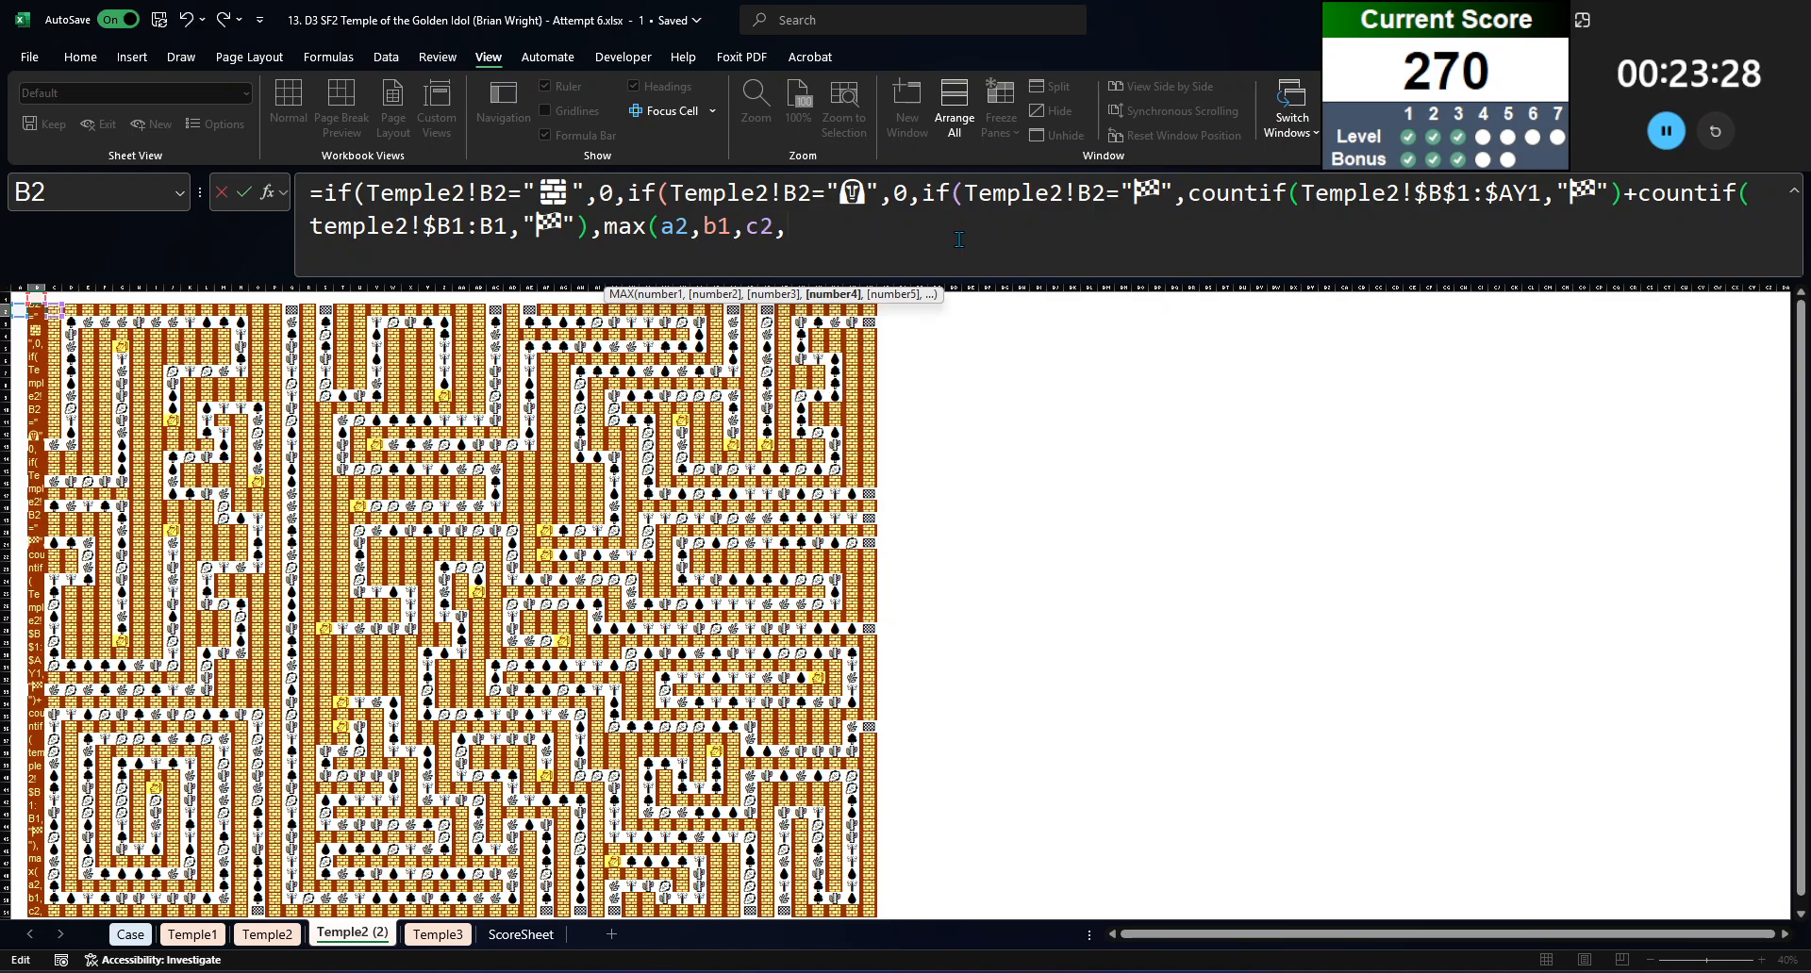
type("b3))))")
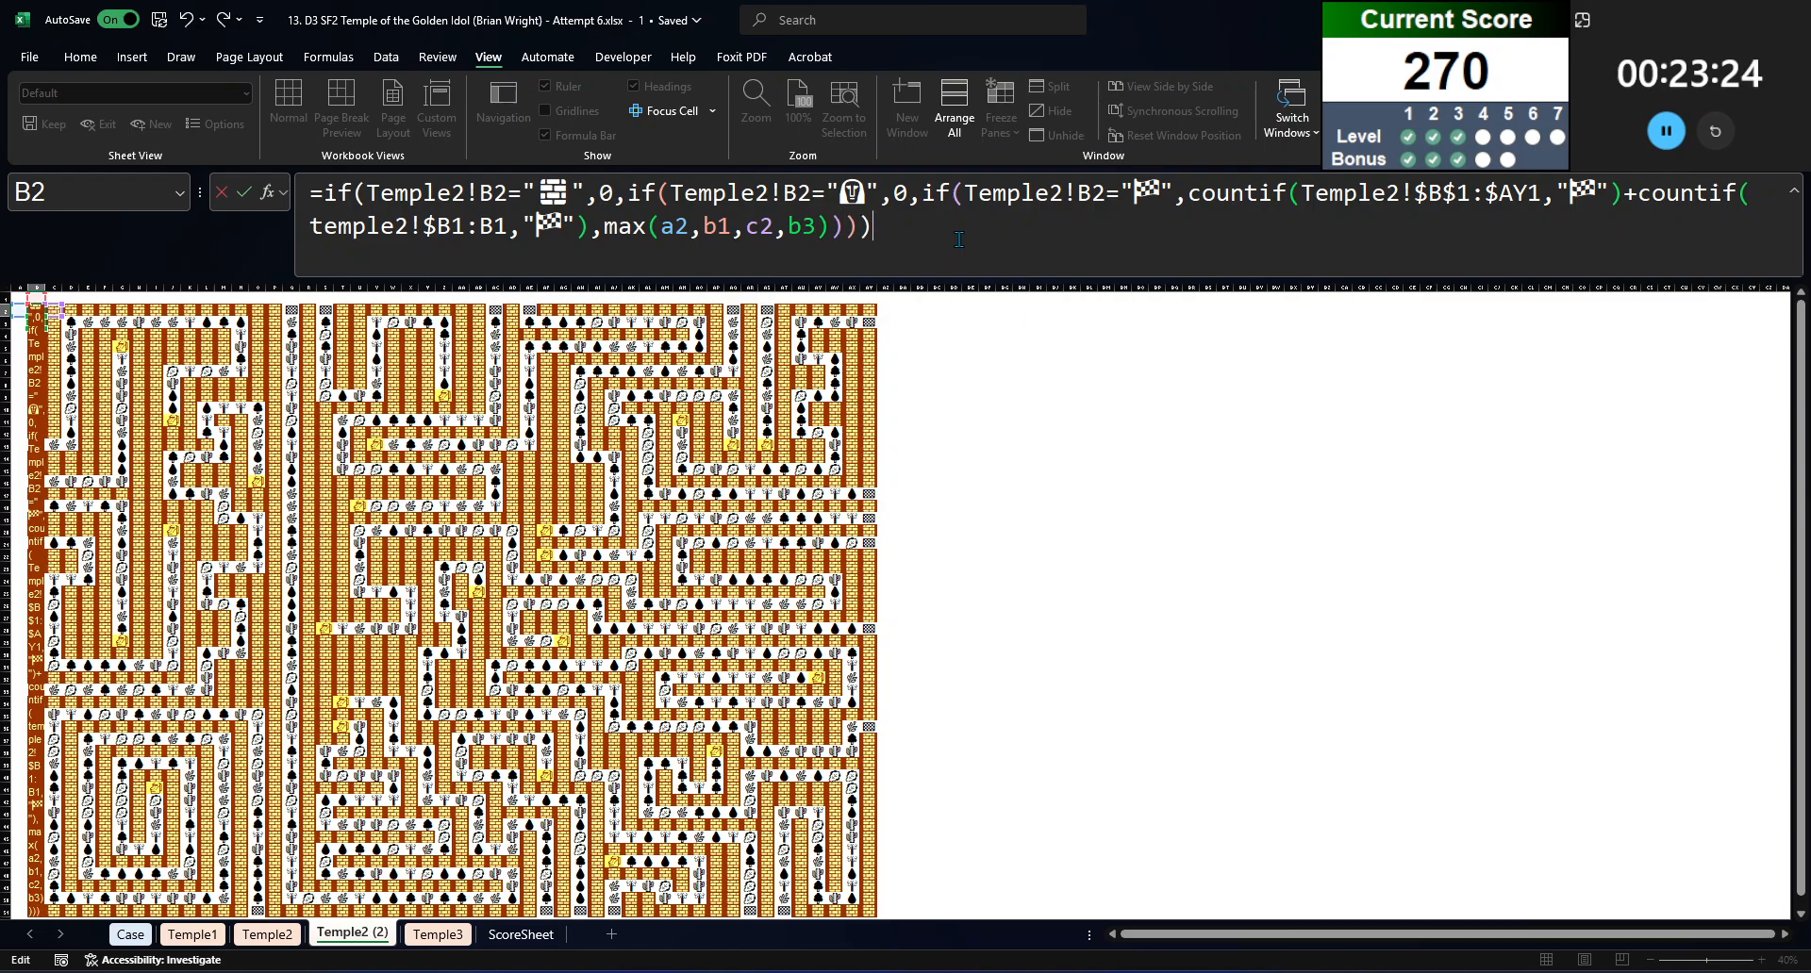
key("ctrl+Return")
Step: Copy the B2 formula across the whole maze grid B2:AY51 on the copied sheet
key("ctrl+c")
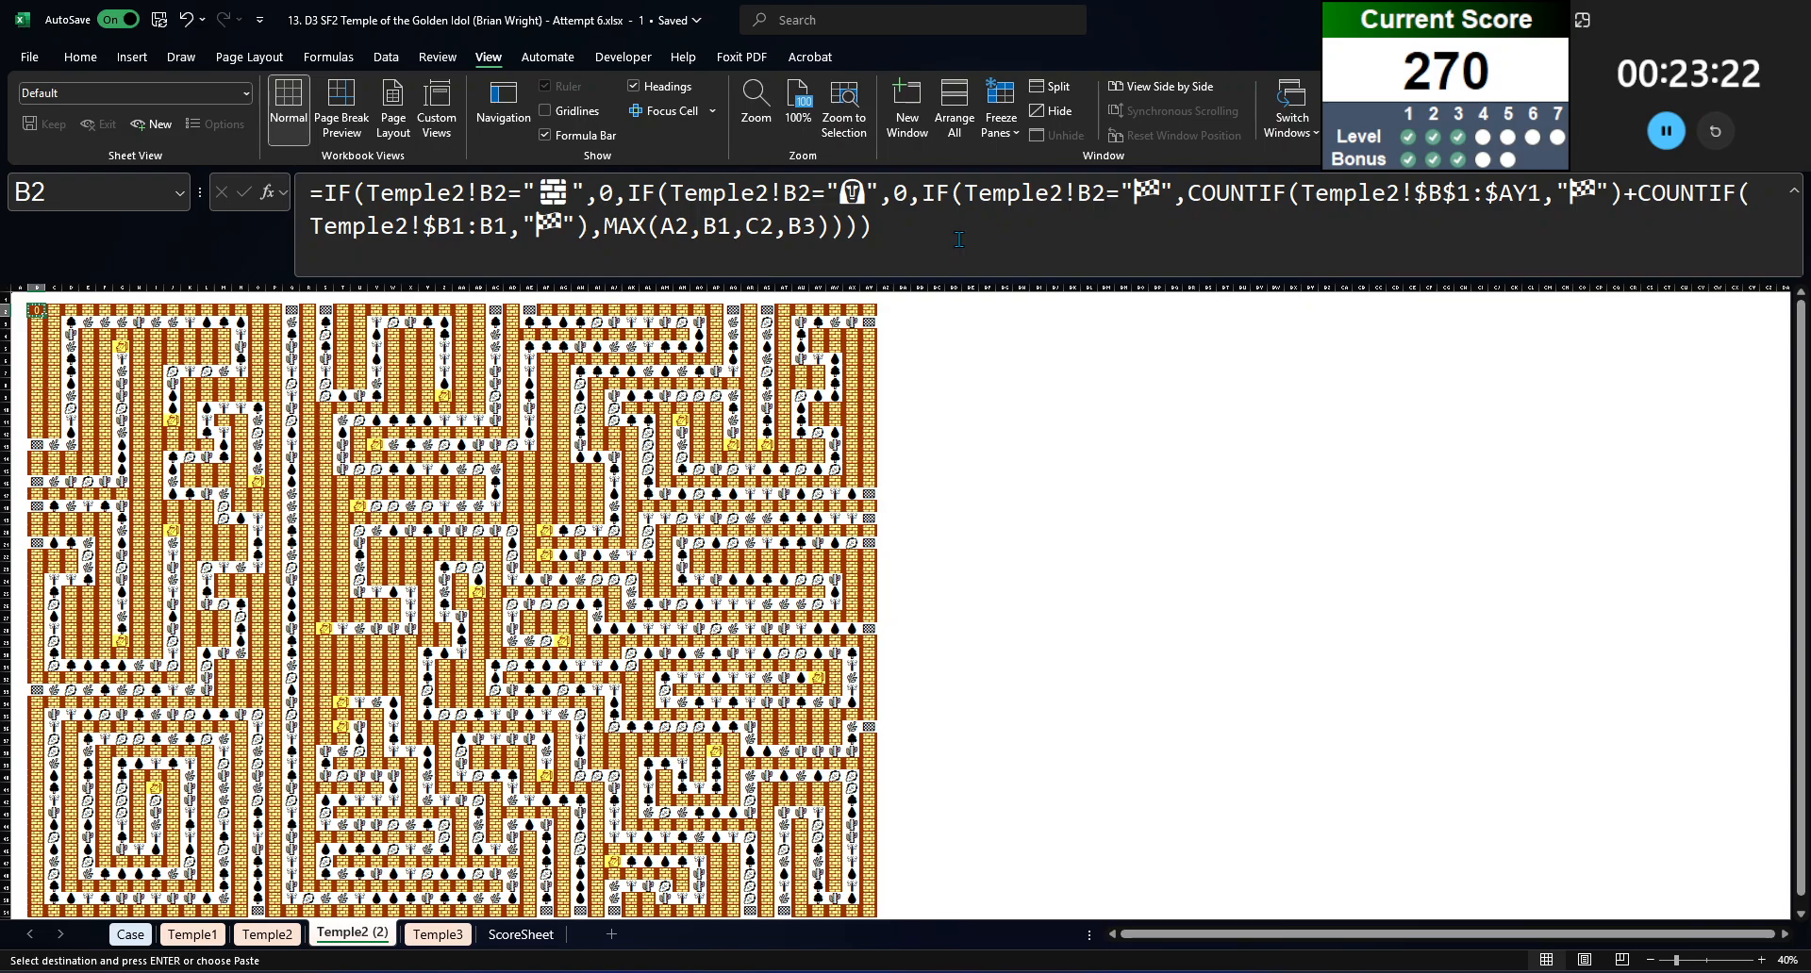
key("ctrl+shift+Right")
key("ctrl+shift+Down")
key("ctrl+v")
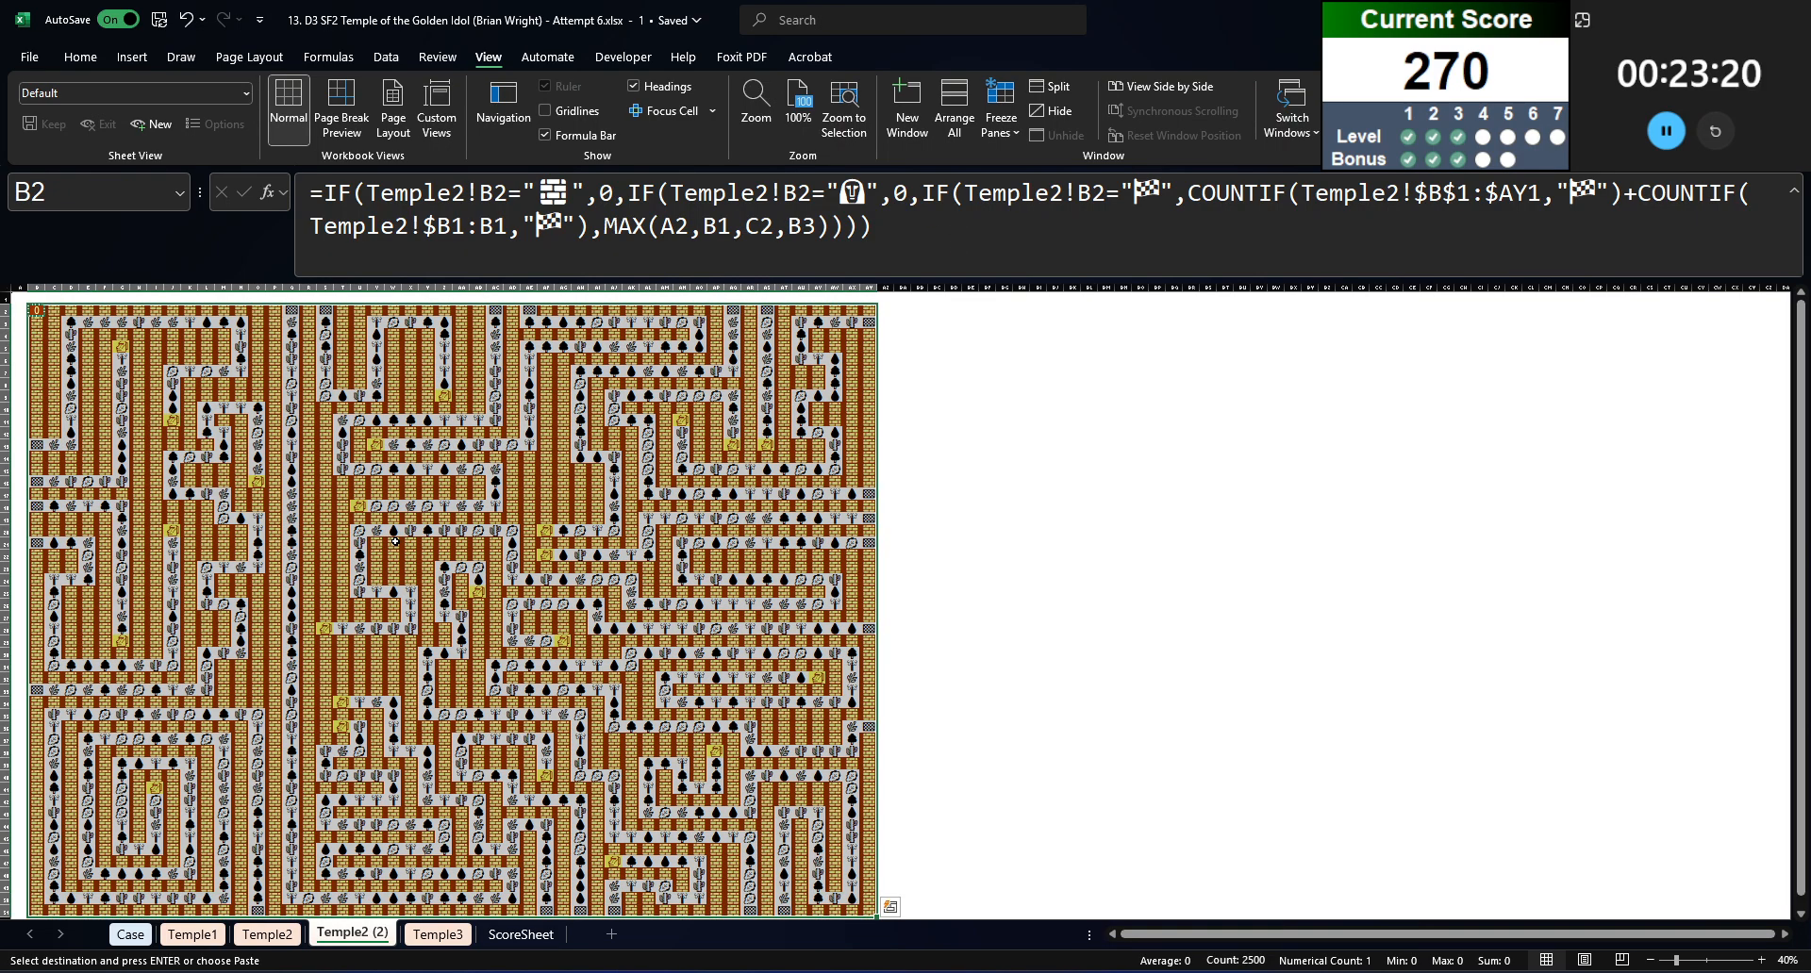
Step: Paste only the copied formula into the selected maze grid B2:AY51, keeping the grid's existing cell formatting
right_click(395, 541)
left_click(478, 497)
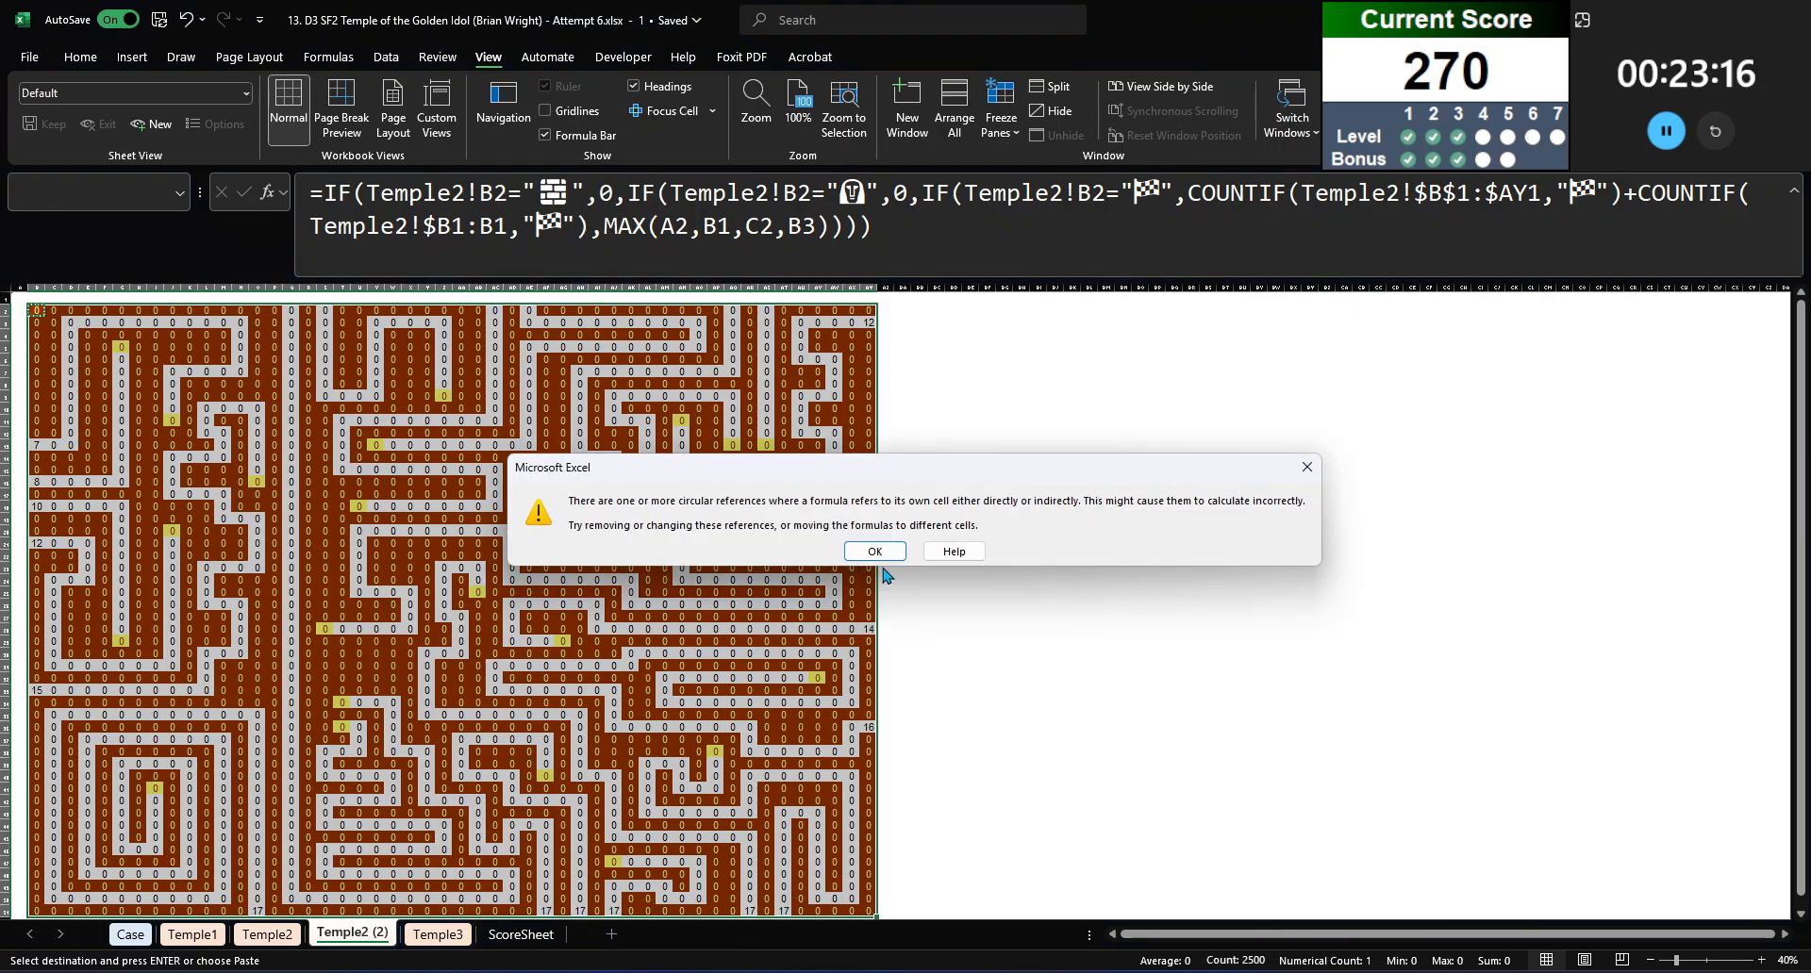
left_click(874, 552)
Step: Enable iterative calculation in the Excel formula calculation options
left_click(29, 57)
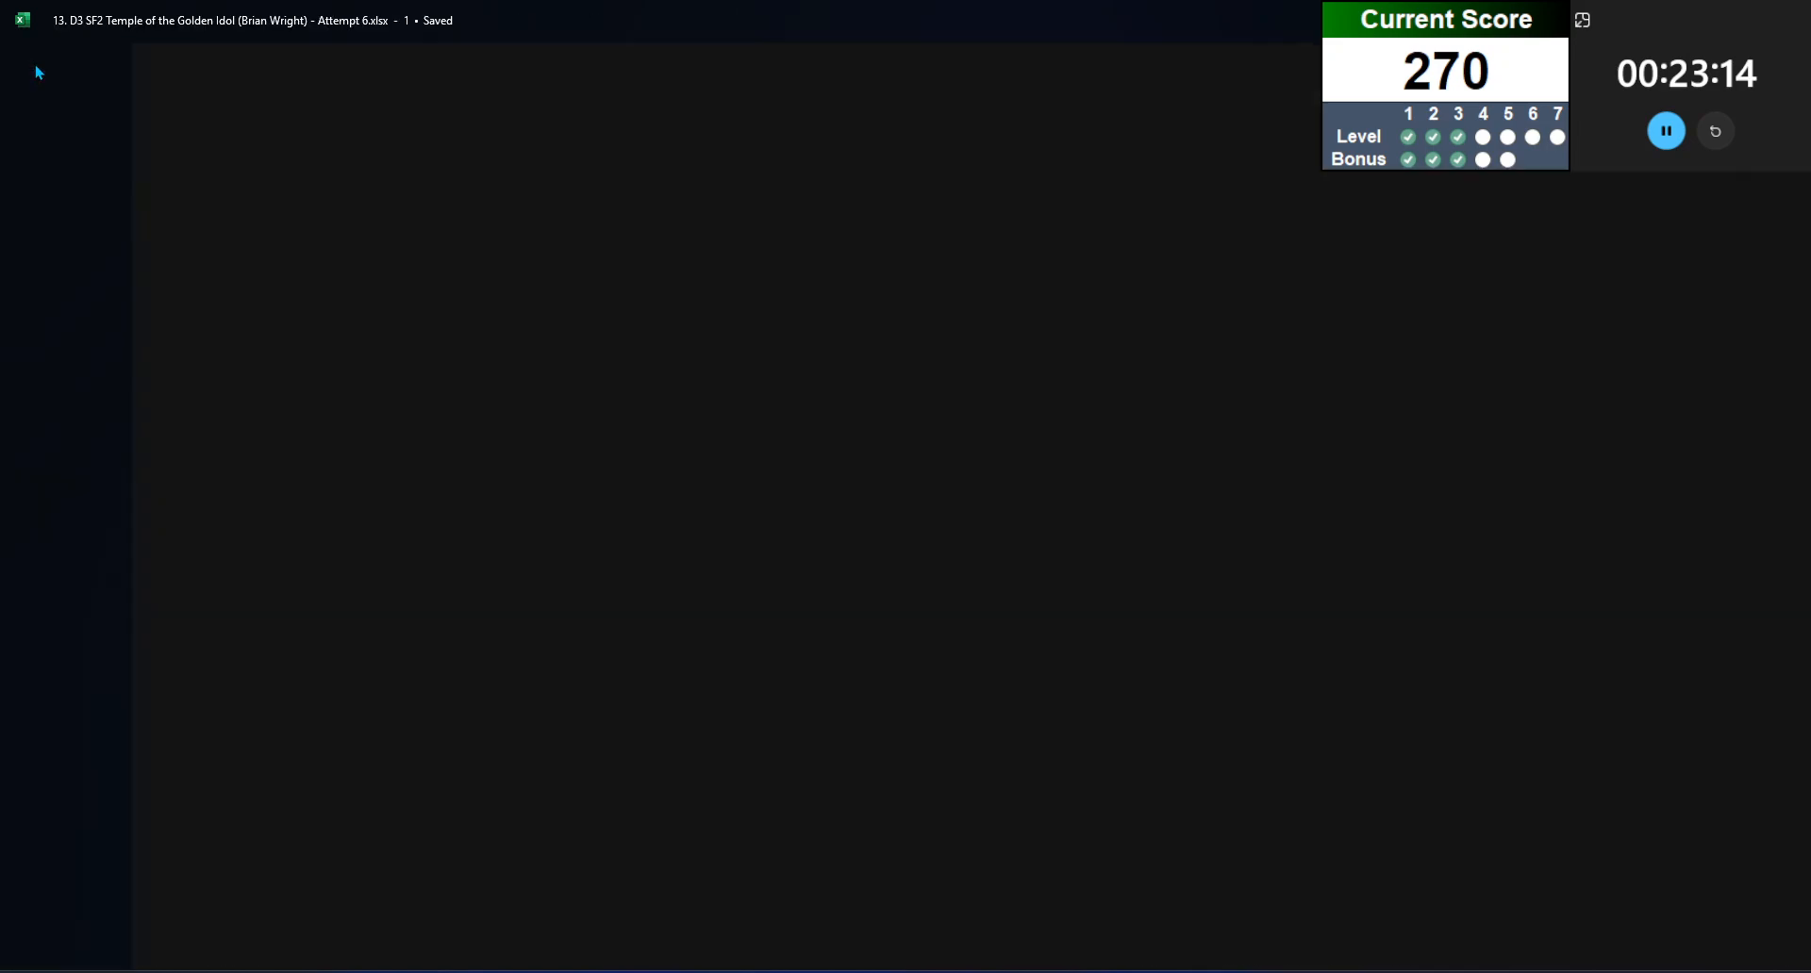
left_click(62, 936)
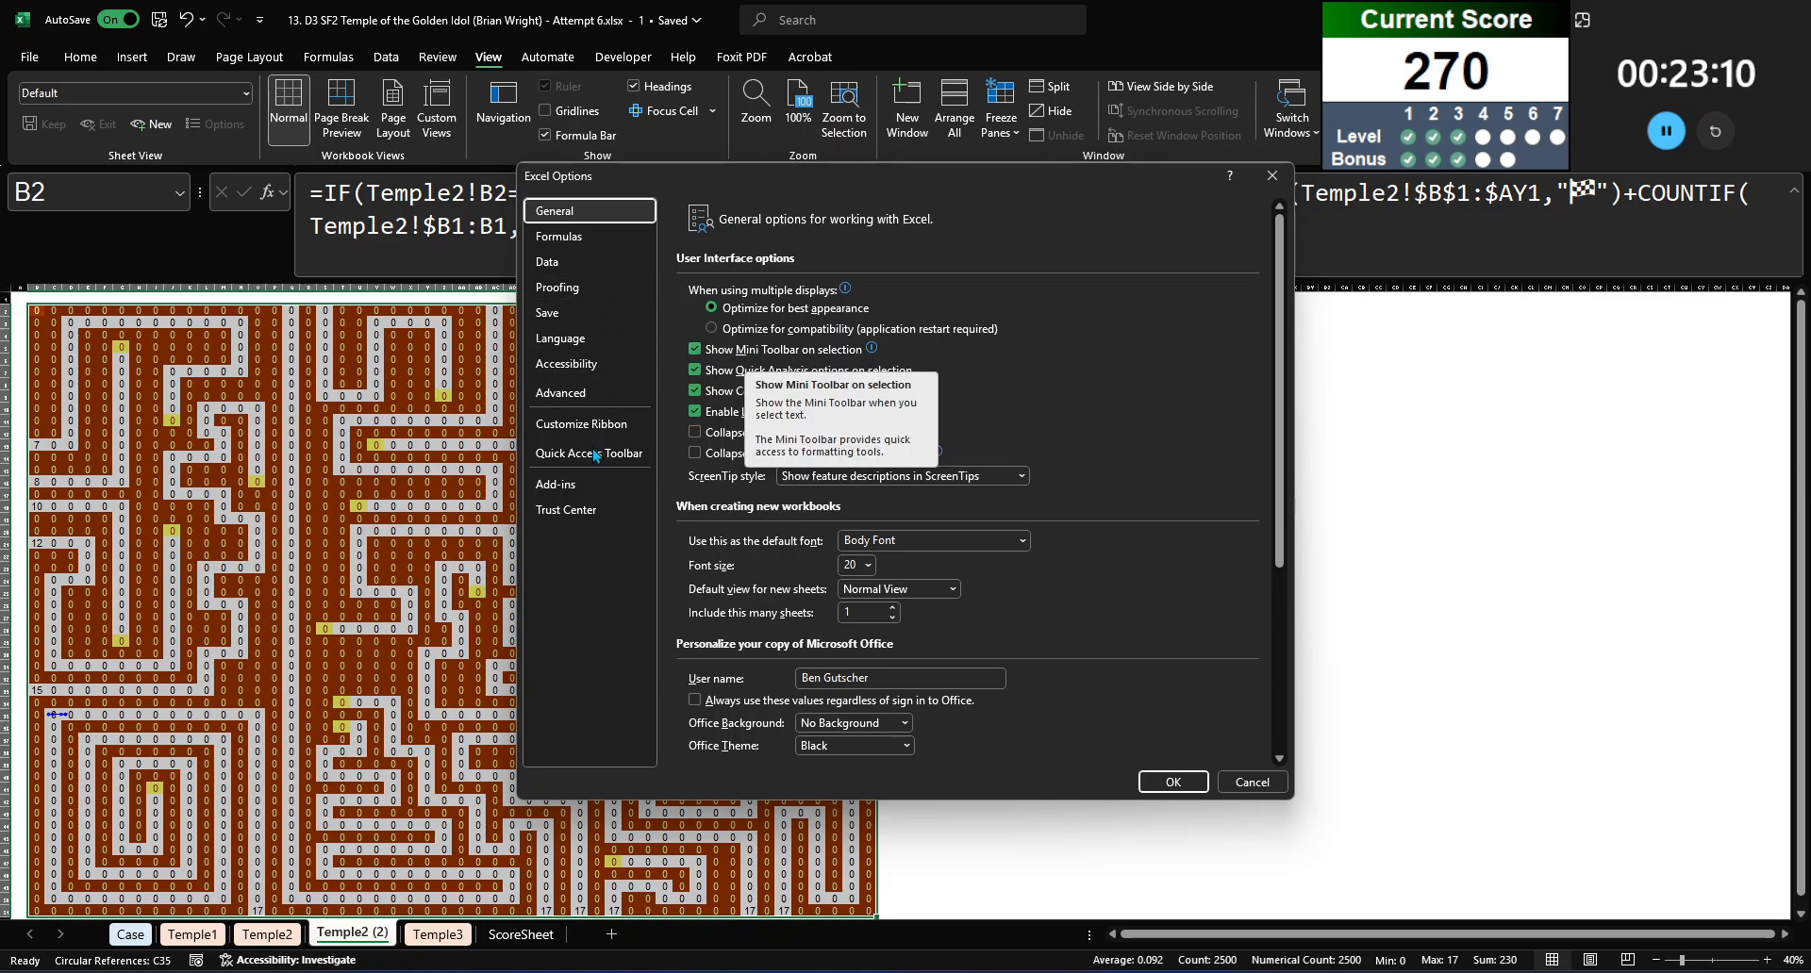
left_click(558, 236)
left_click(996, 289)
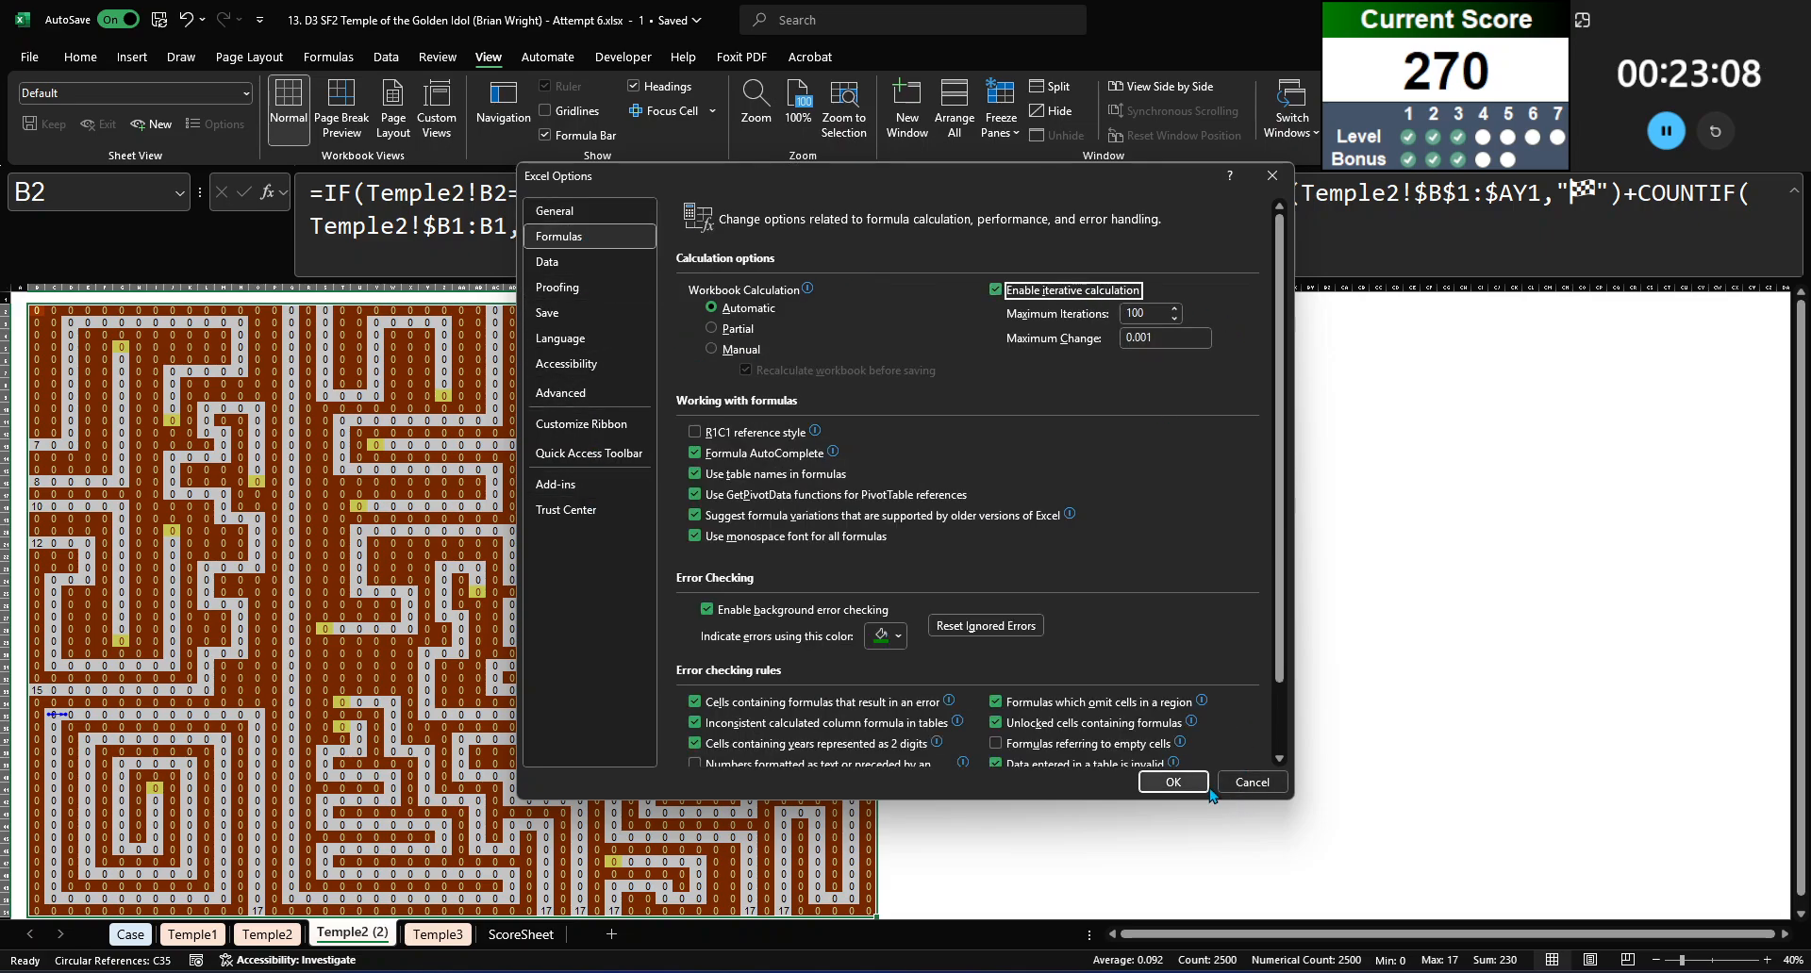
left_click(1143, 779)
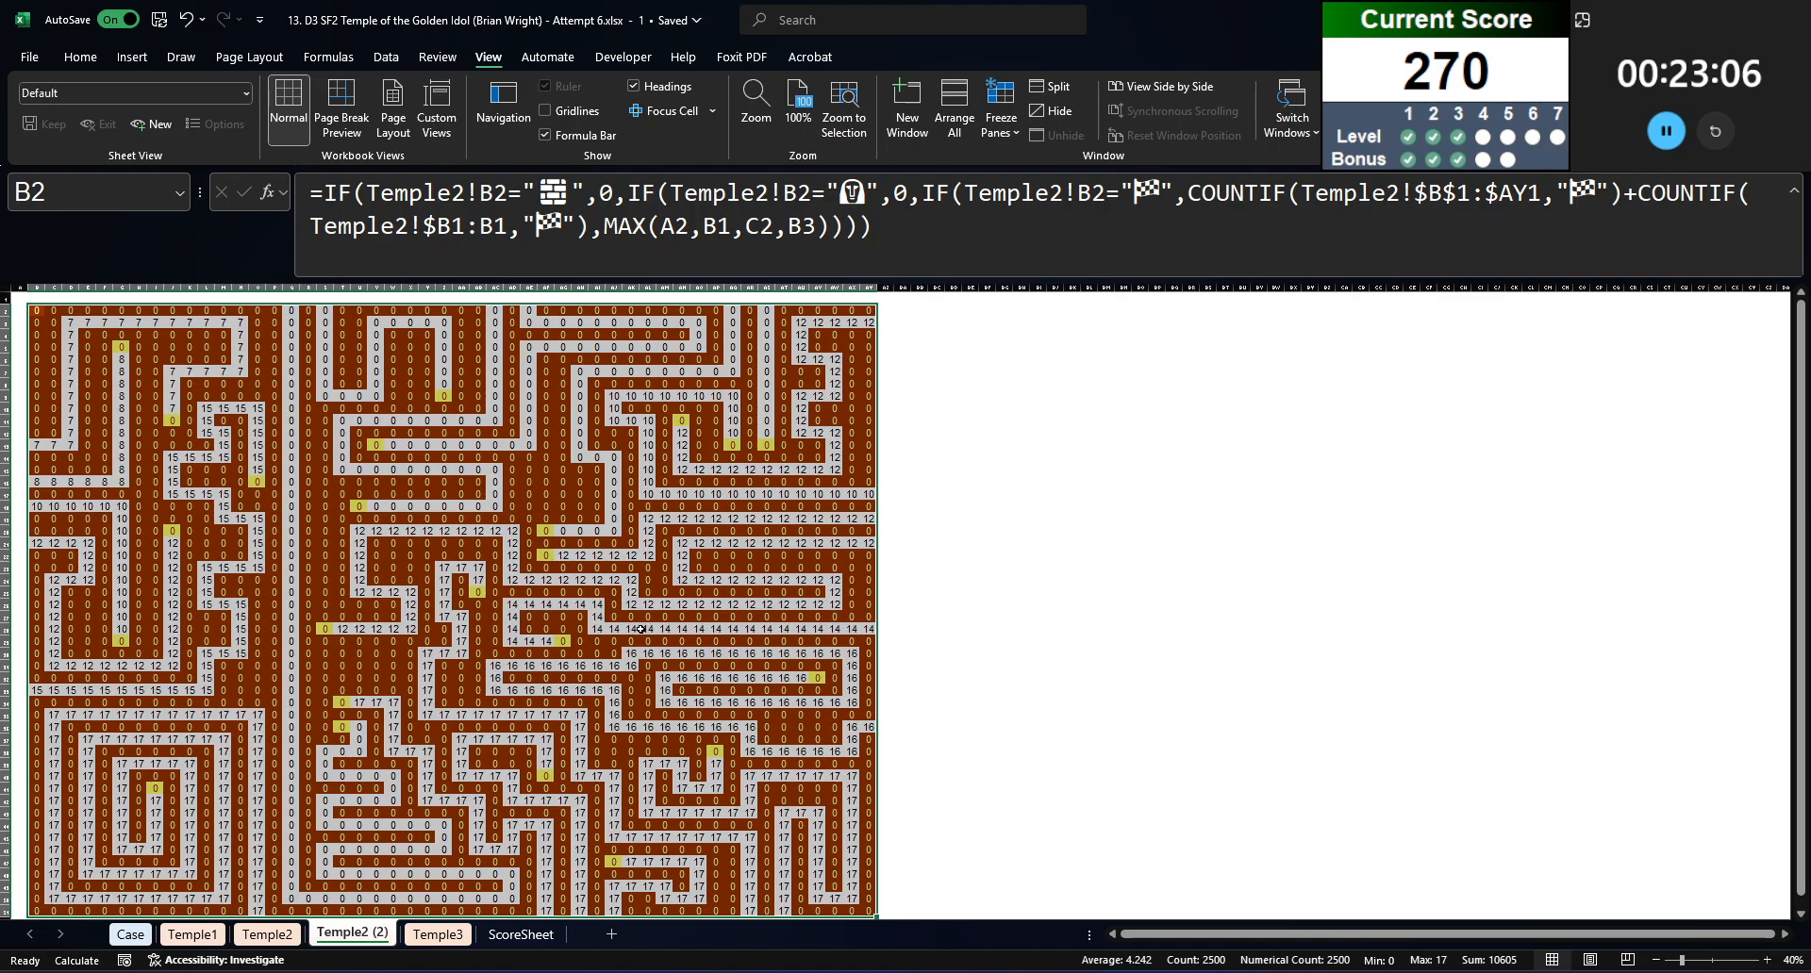
Step: Check the copied formula in path cell V28 of the numbered Temple2 (2) maze map
left_click(462, 592)
left_click(376, 713)
left_click(376, 628)
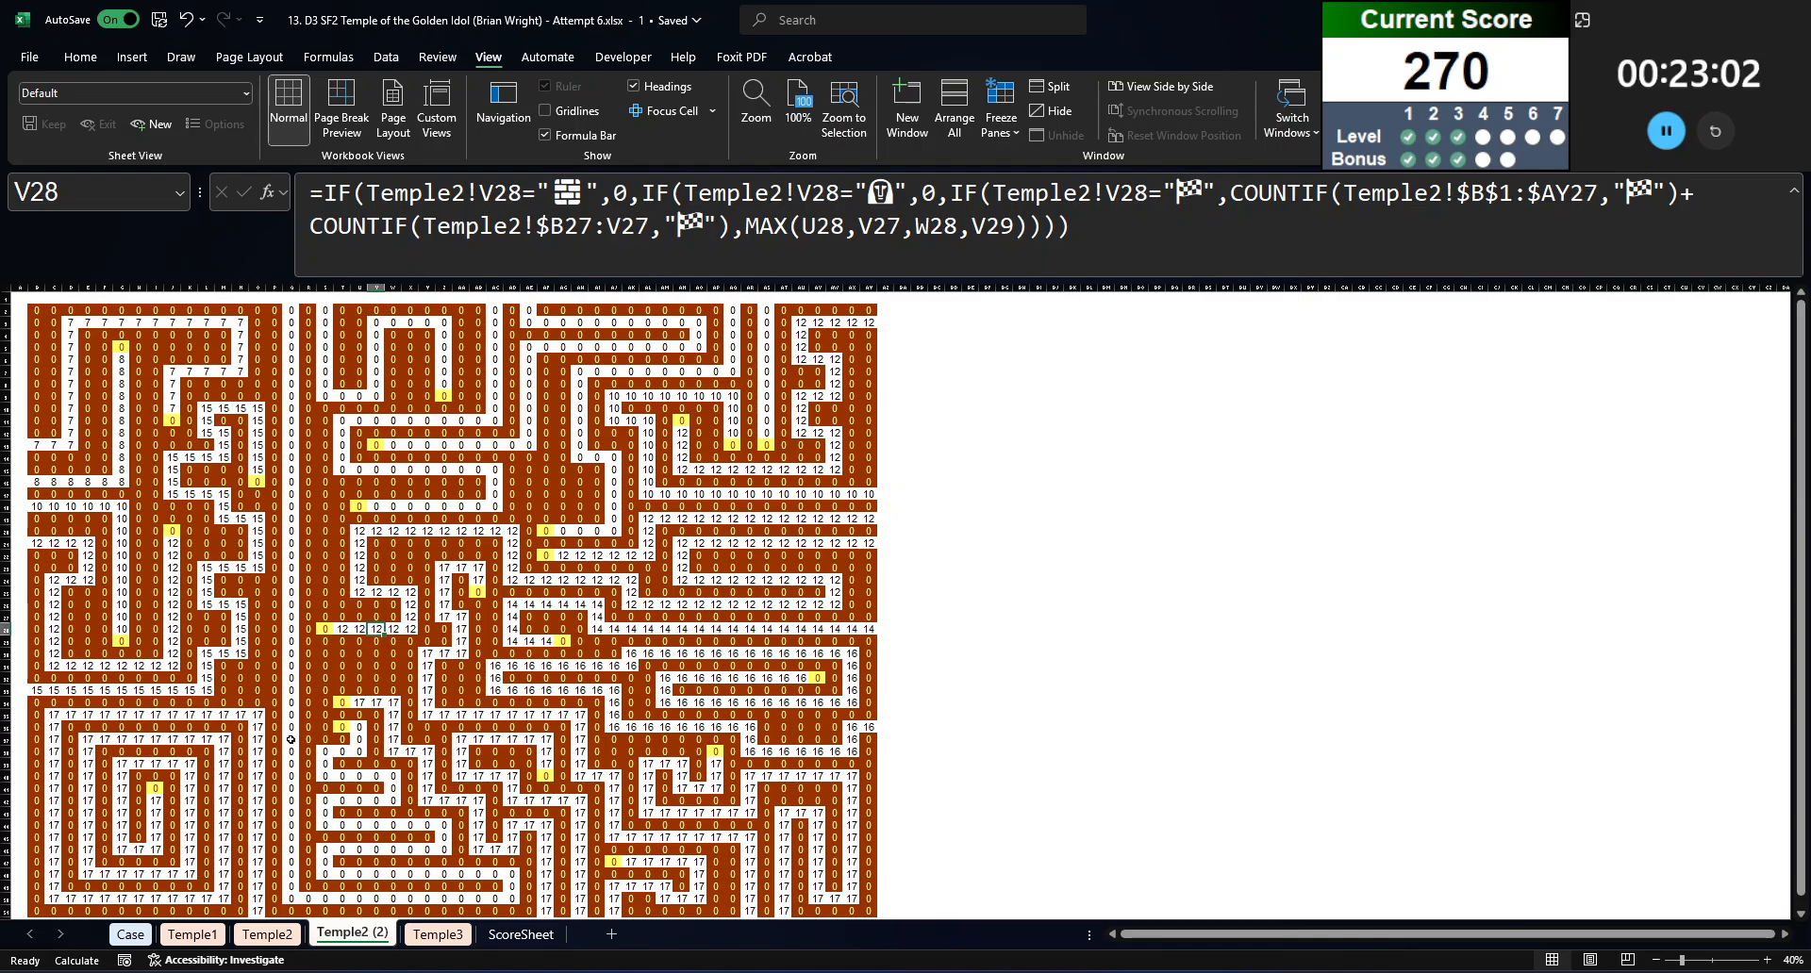
Step: On the Case sheet, begin an INDIRECT formula in cell J173 beside the Level 4 example's start cell
left_click(267, 934)
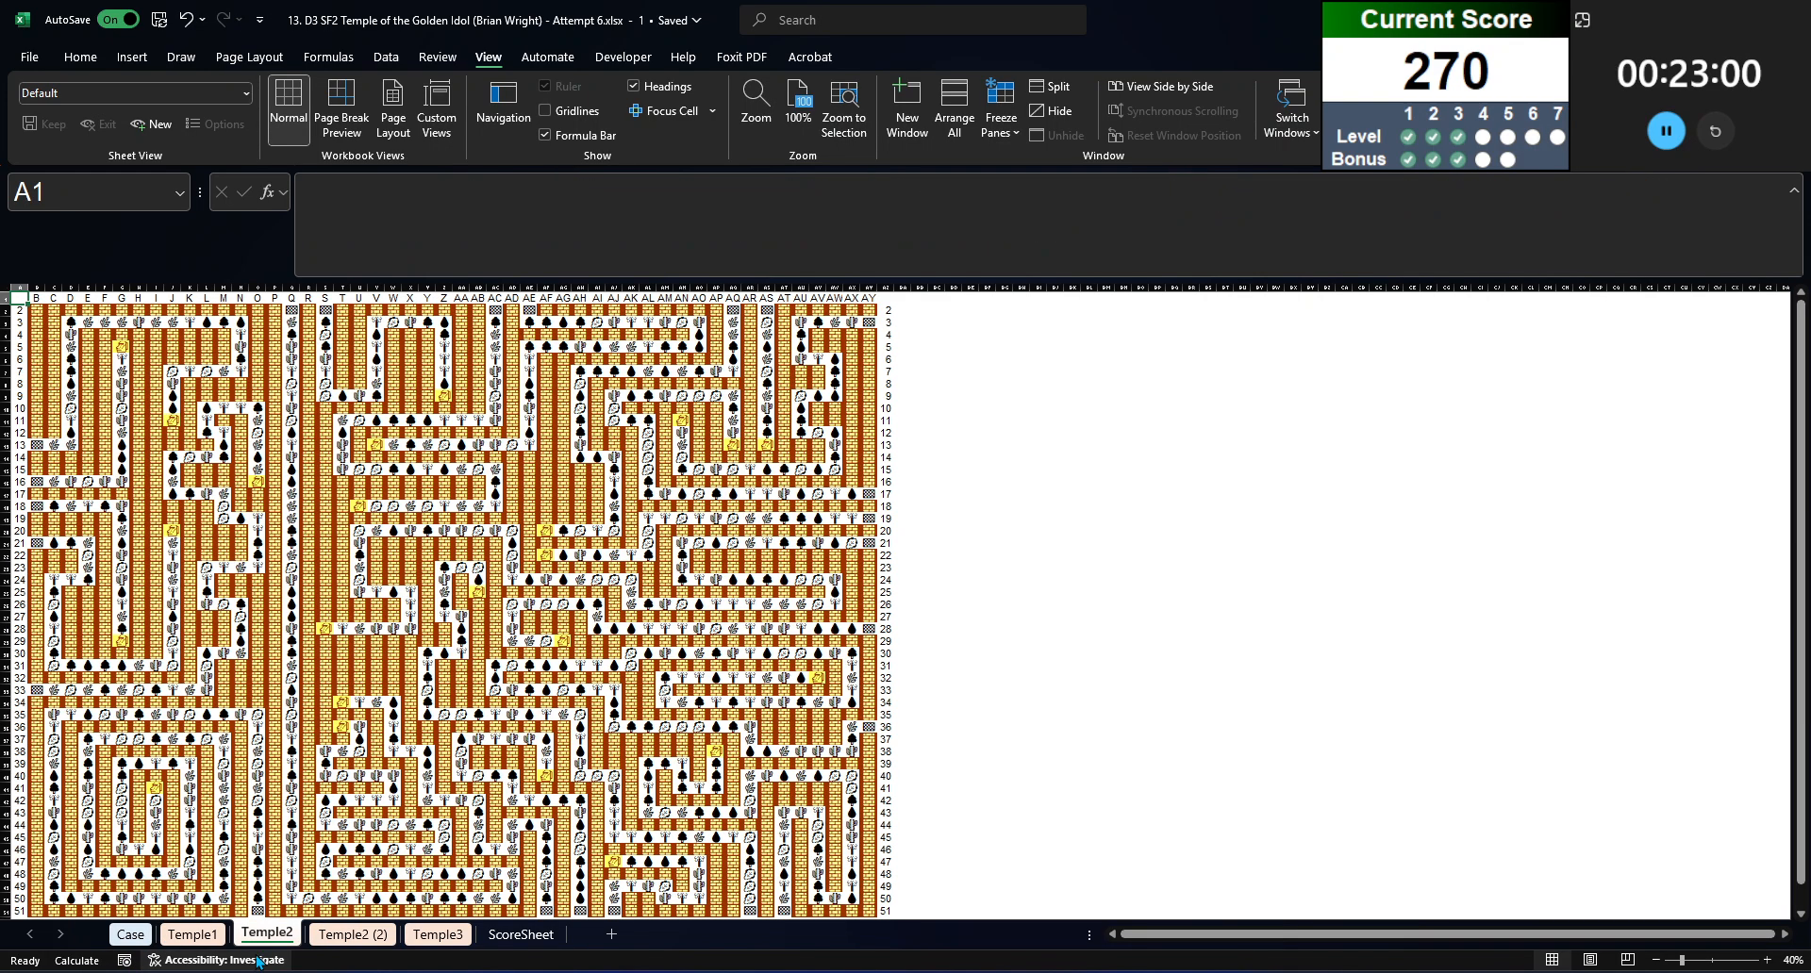
left_click(130, 934)
left_click(629, 432)
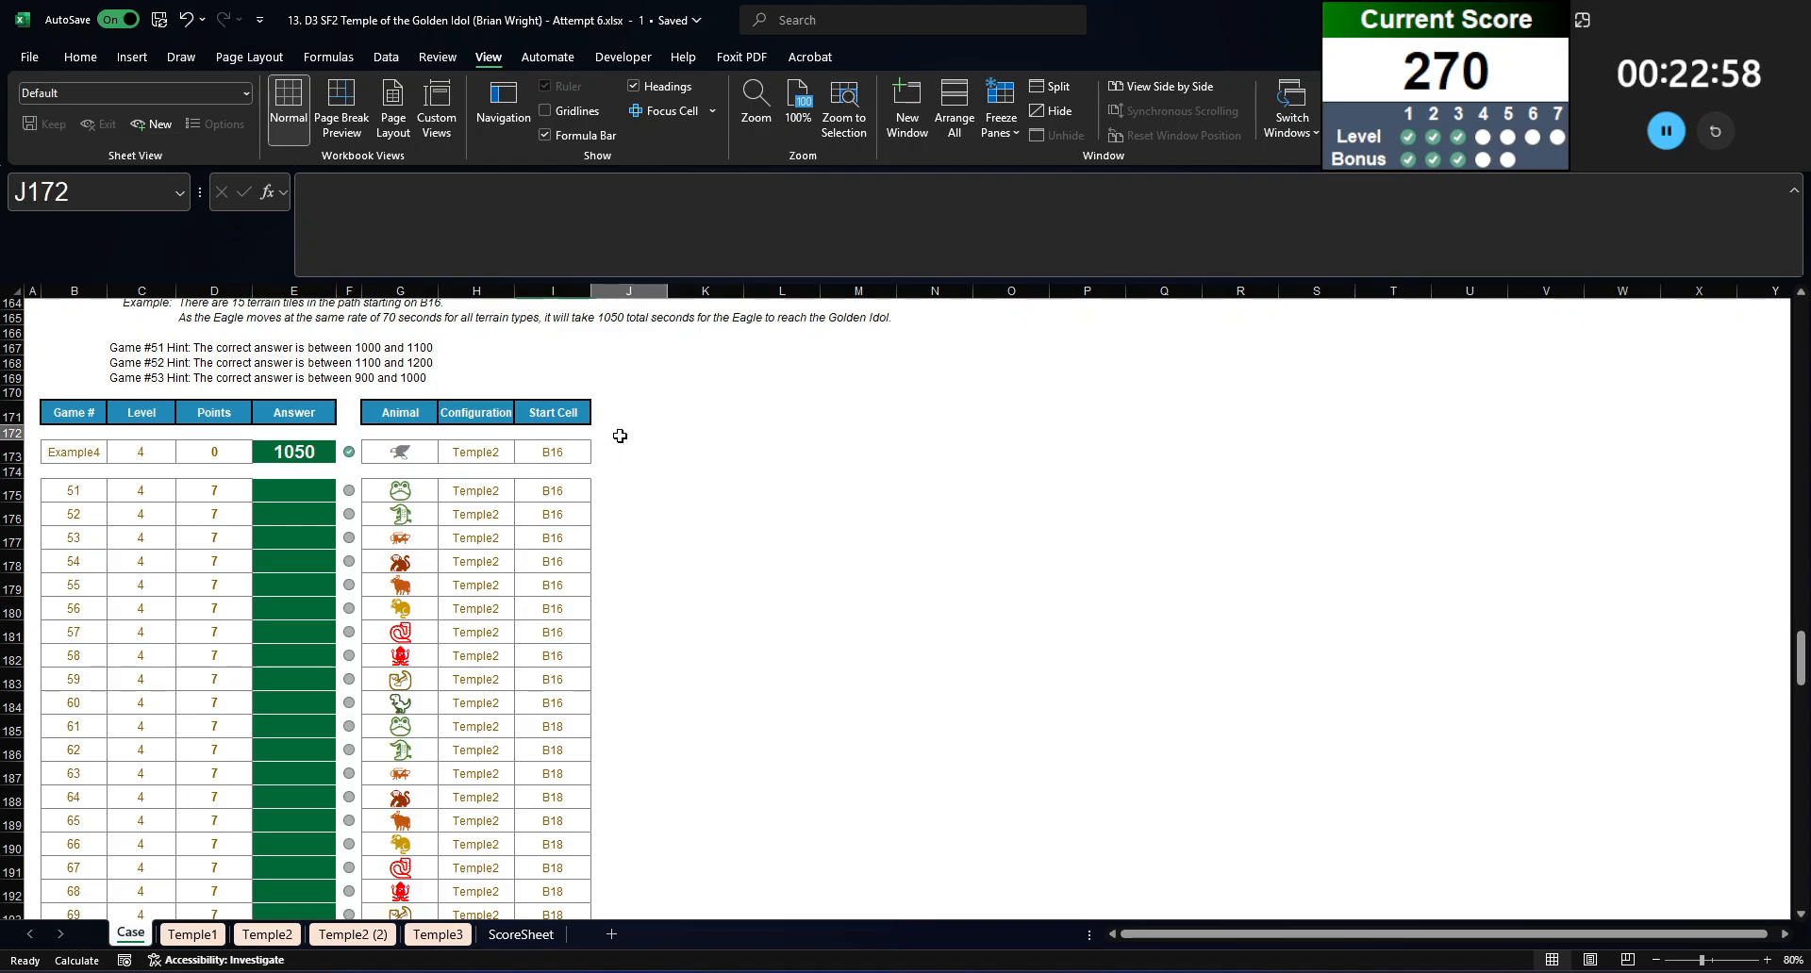
left_click(643, 456)
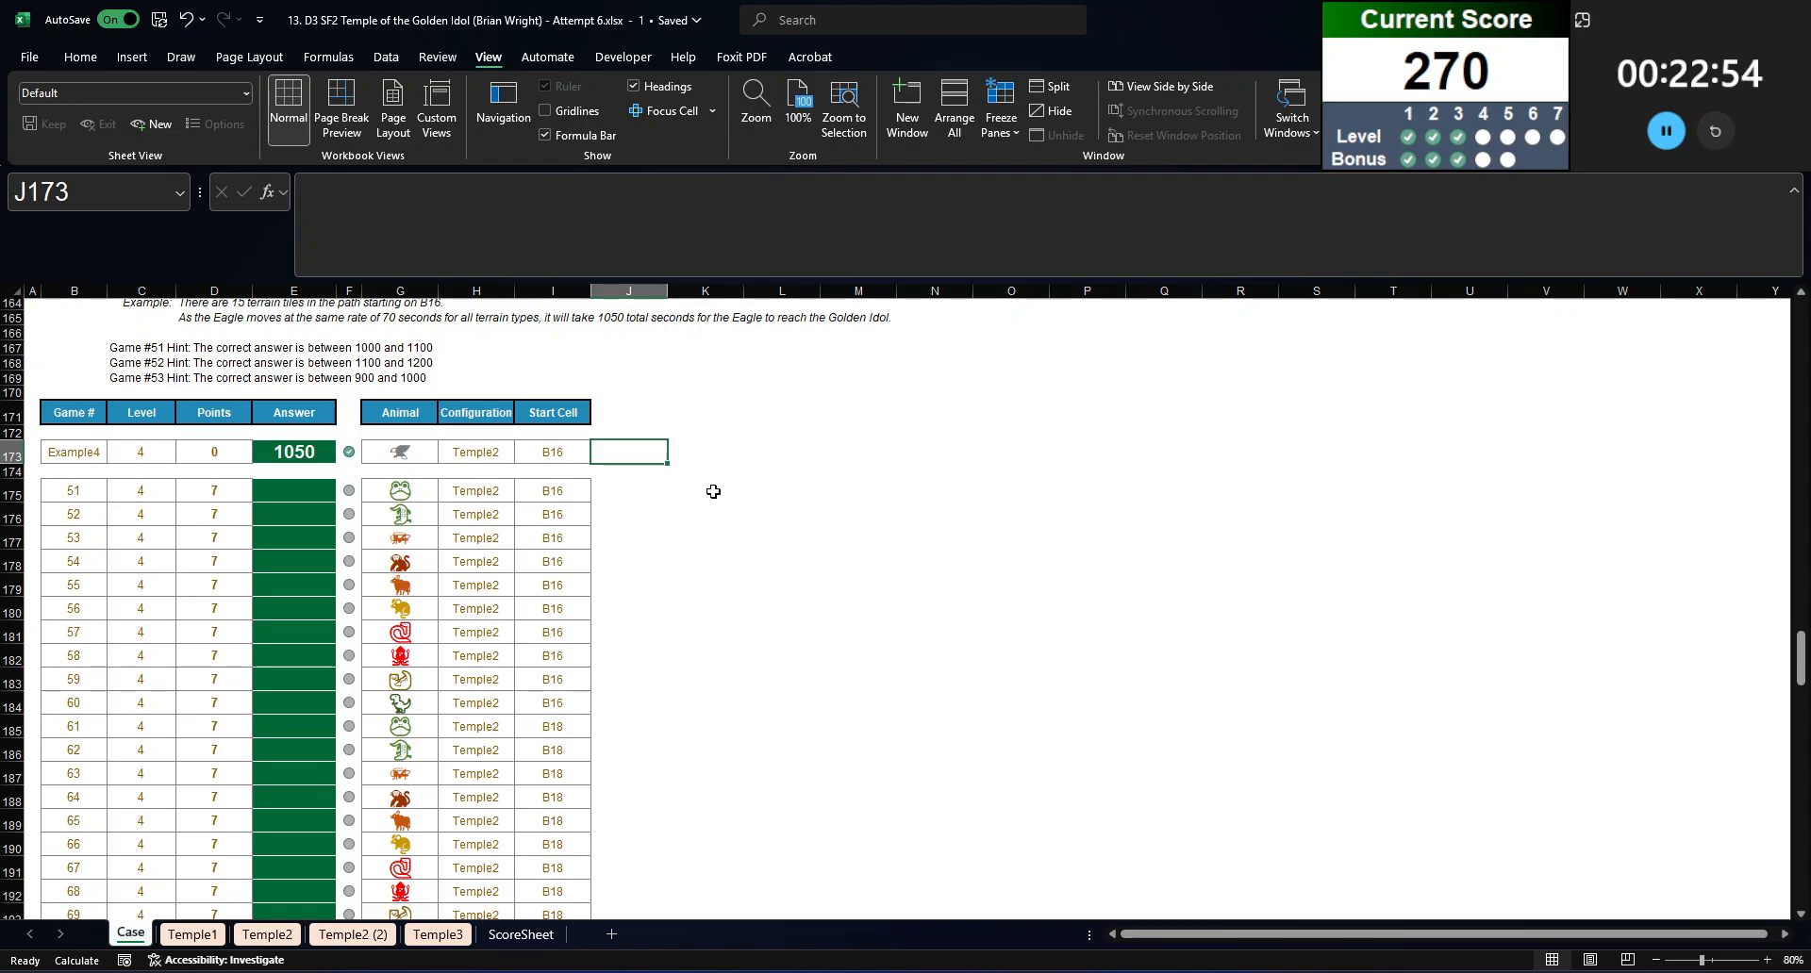
type("=indirect")
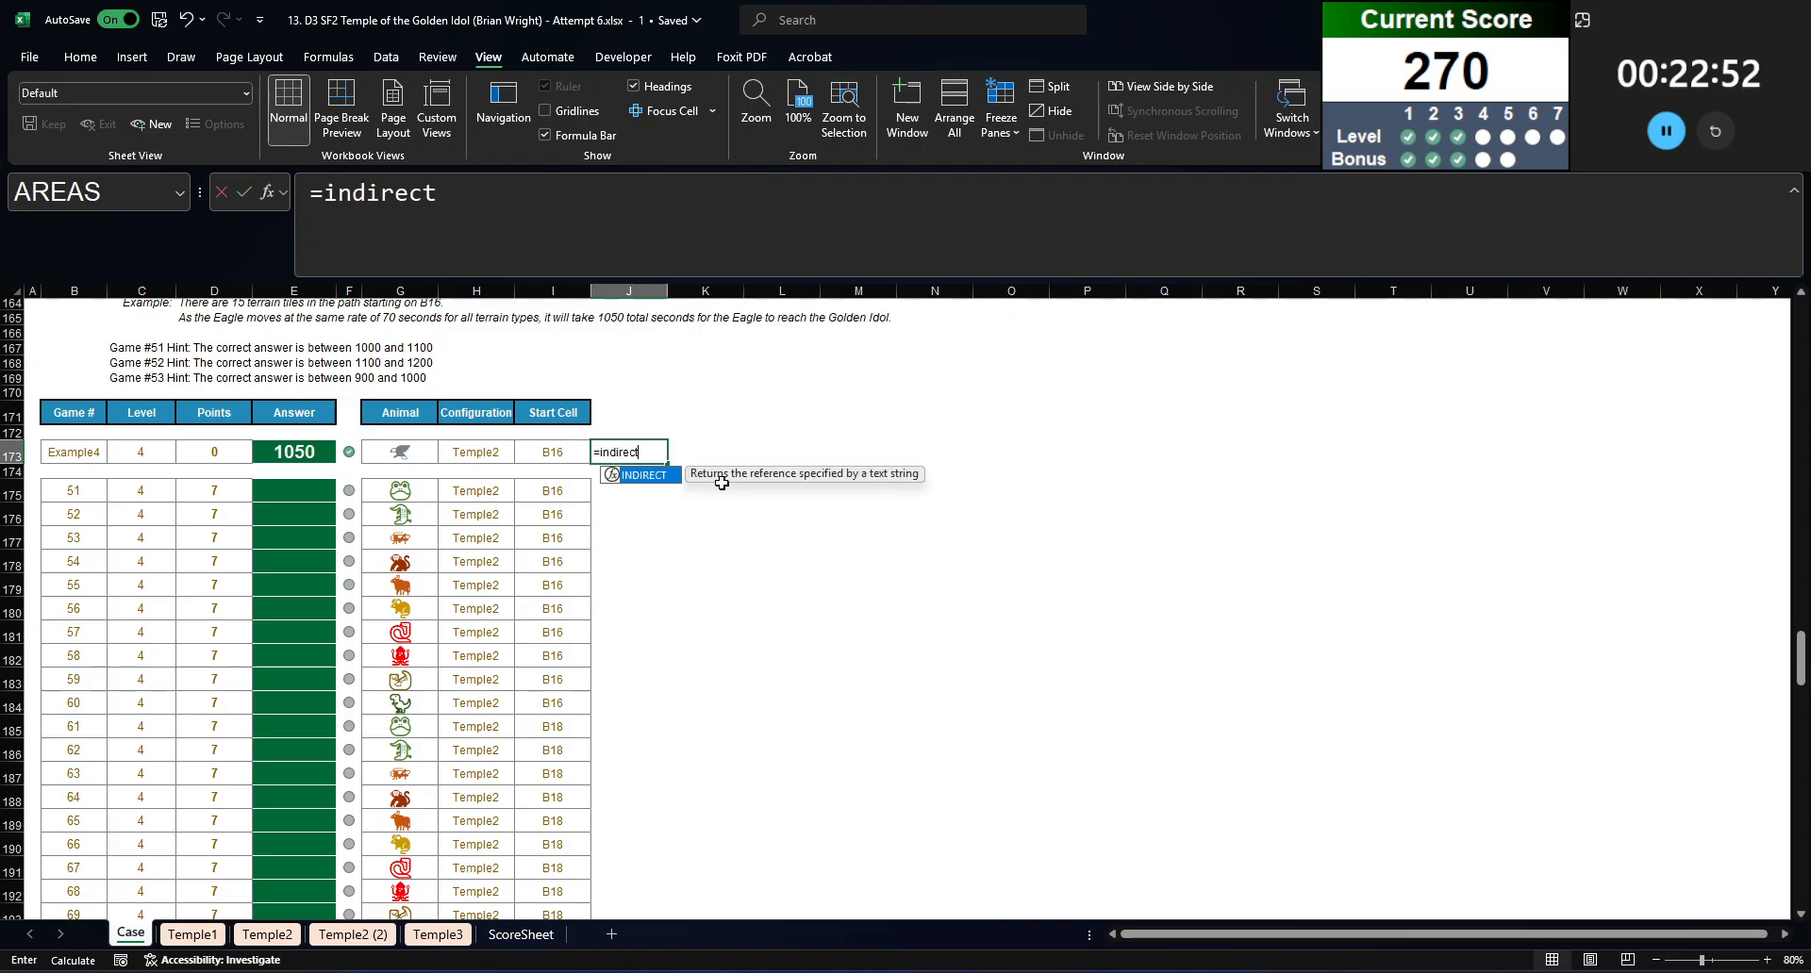
type("(\"'Temple 2")
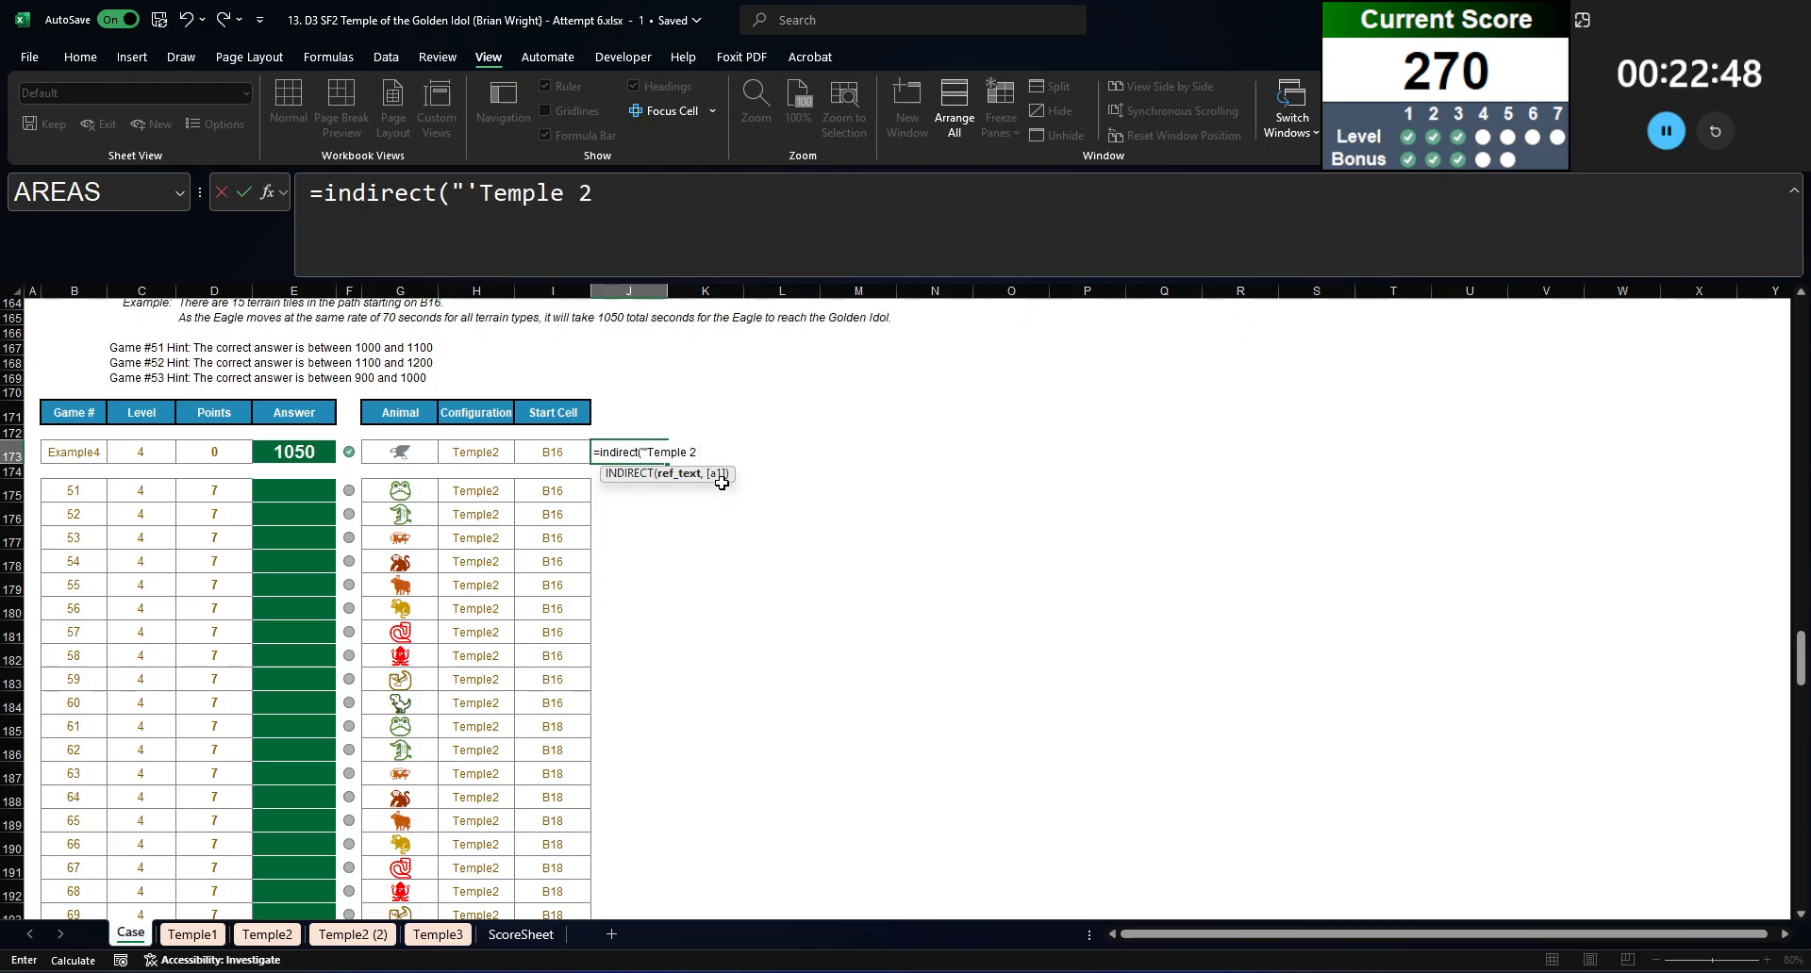
Step: Complete the J173 formula as =INDIRECT("'Temple2 (2)'!"&I173) and enter it
key("BackSpace")
key("BackSpace")
key("BackSpace")
key("BackSpace")
type("2 (@")
key("BackSpace")
type("2)'\"")
key("BackSpace")
key("BackSpace")
key("Left")
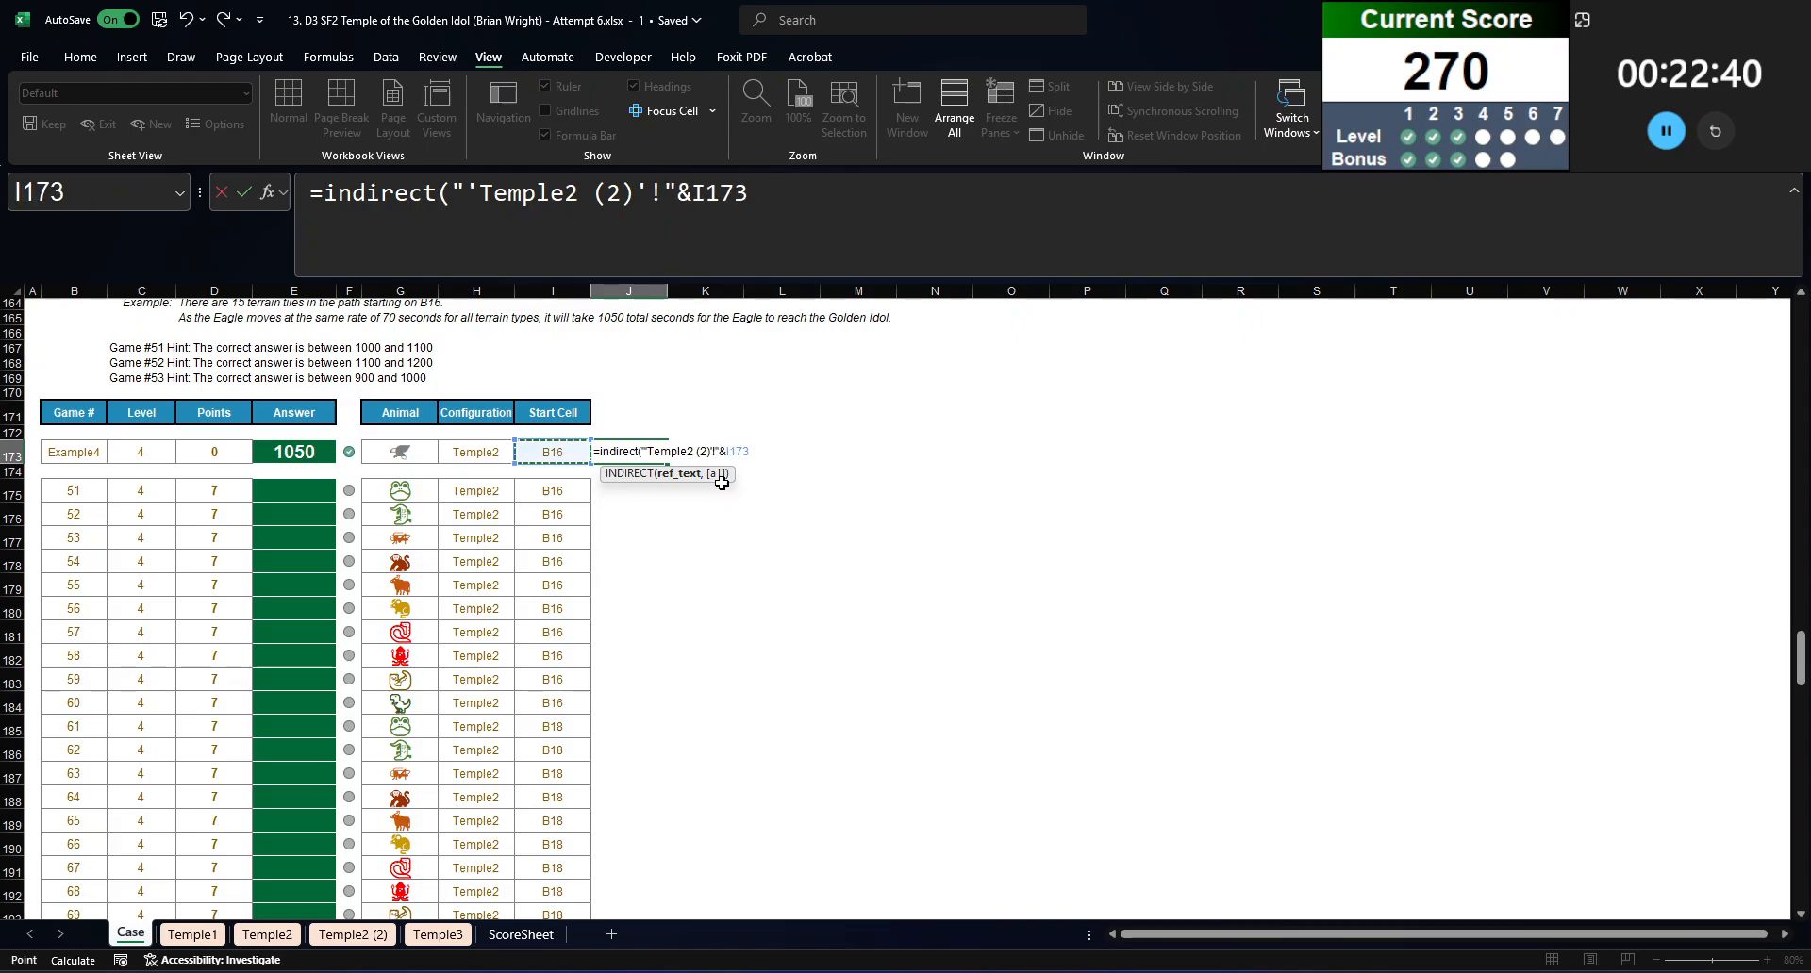
type(")")
key("ctrl+Return")
Step: Cut the INDIRECT expression out of the J173 formula and begin =FILTER(TOCOL( in its place
left_click_drag(772, 197, 326, 199)
key("ctrl+x")
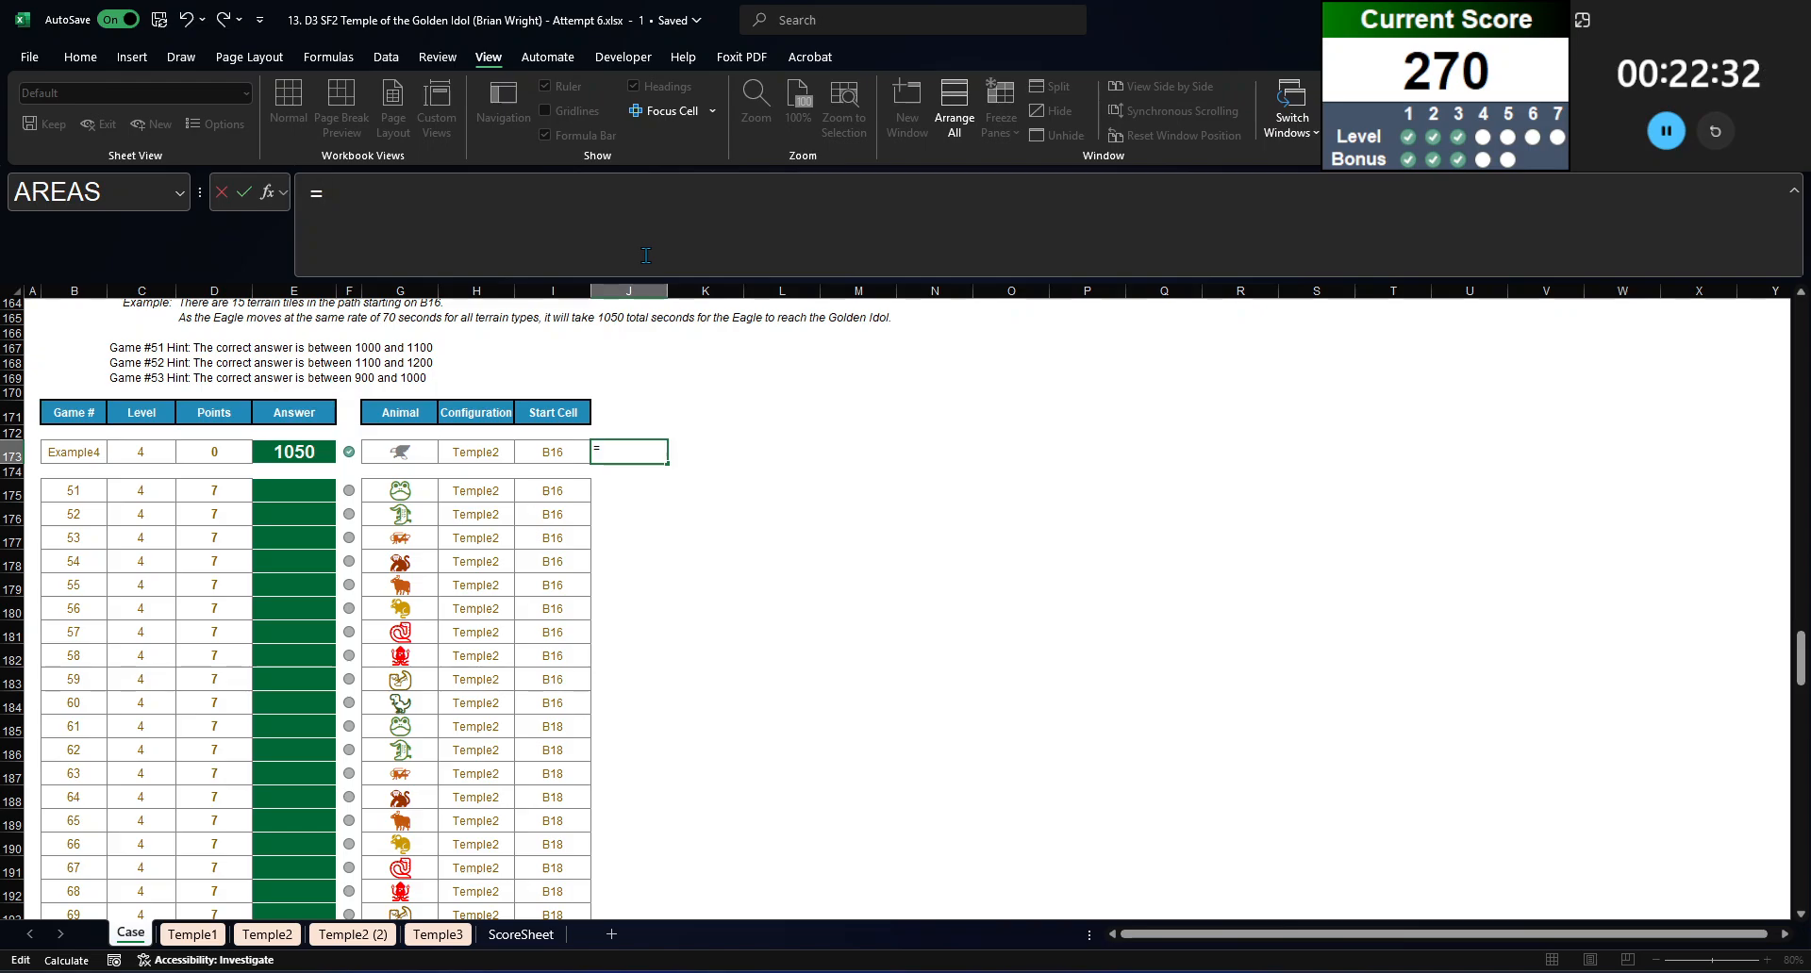
type("filgte")
key("BackSpace")
key("BackSpace")
key("BackSpace")
key("Tab")
type("tocol(")
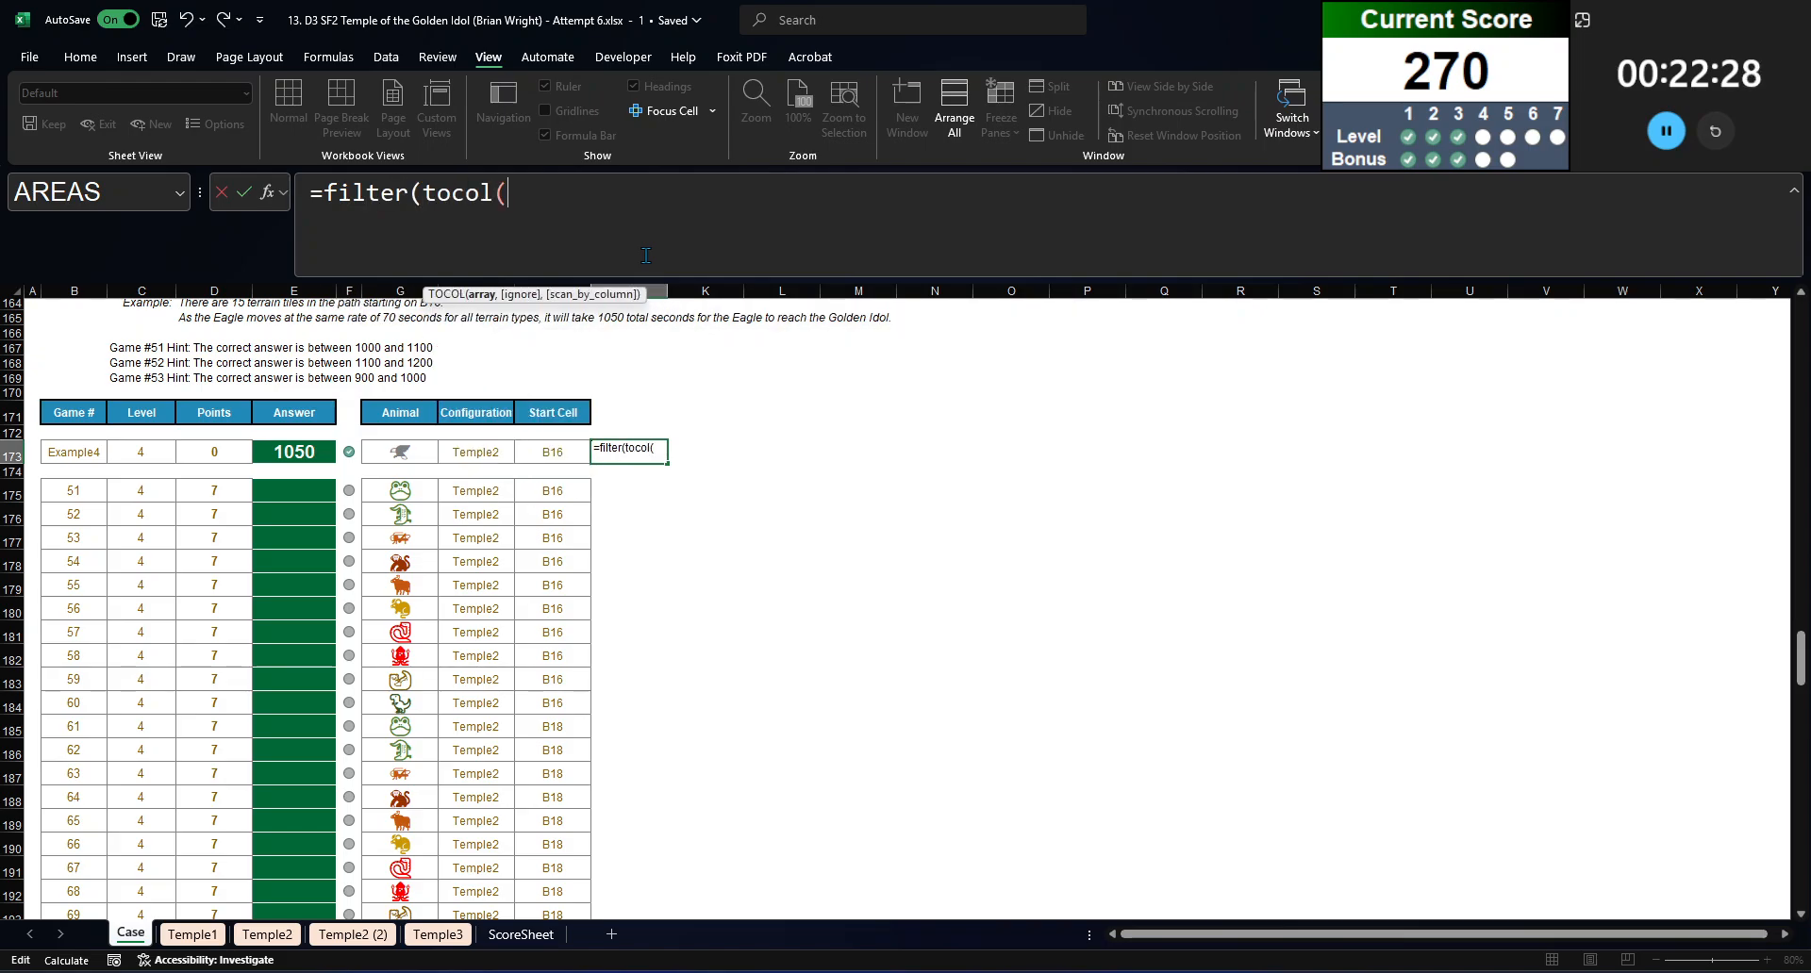
Step: Reference the whole Temple2 maze as the absolute range Temple2!$B$2:$AY$51 inside the TOCOL
key("ctrl+Page_Down")
key("ctrl+Page_Down")
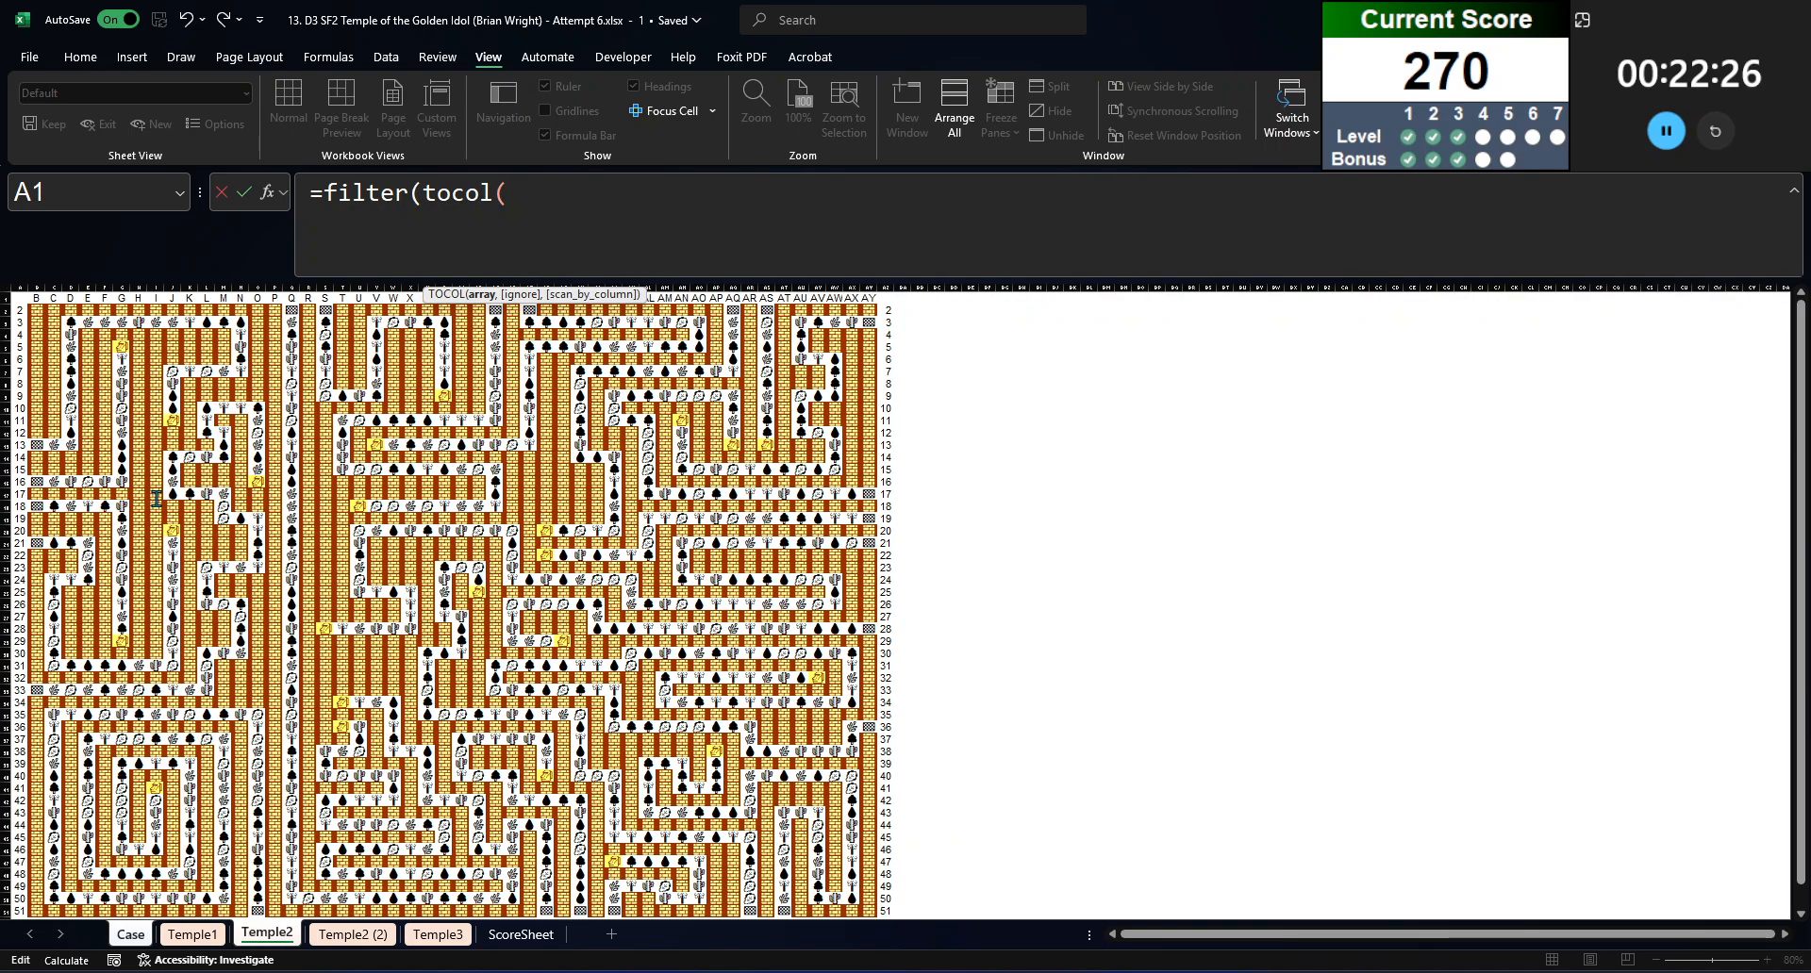
left_click_drag(36, 310, 869, 799)
key("F4")
type(",")
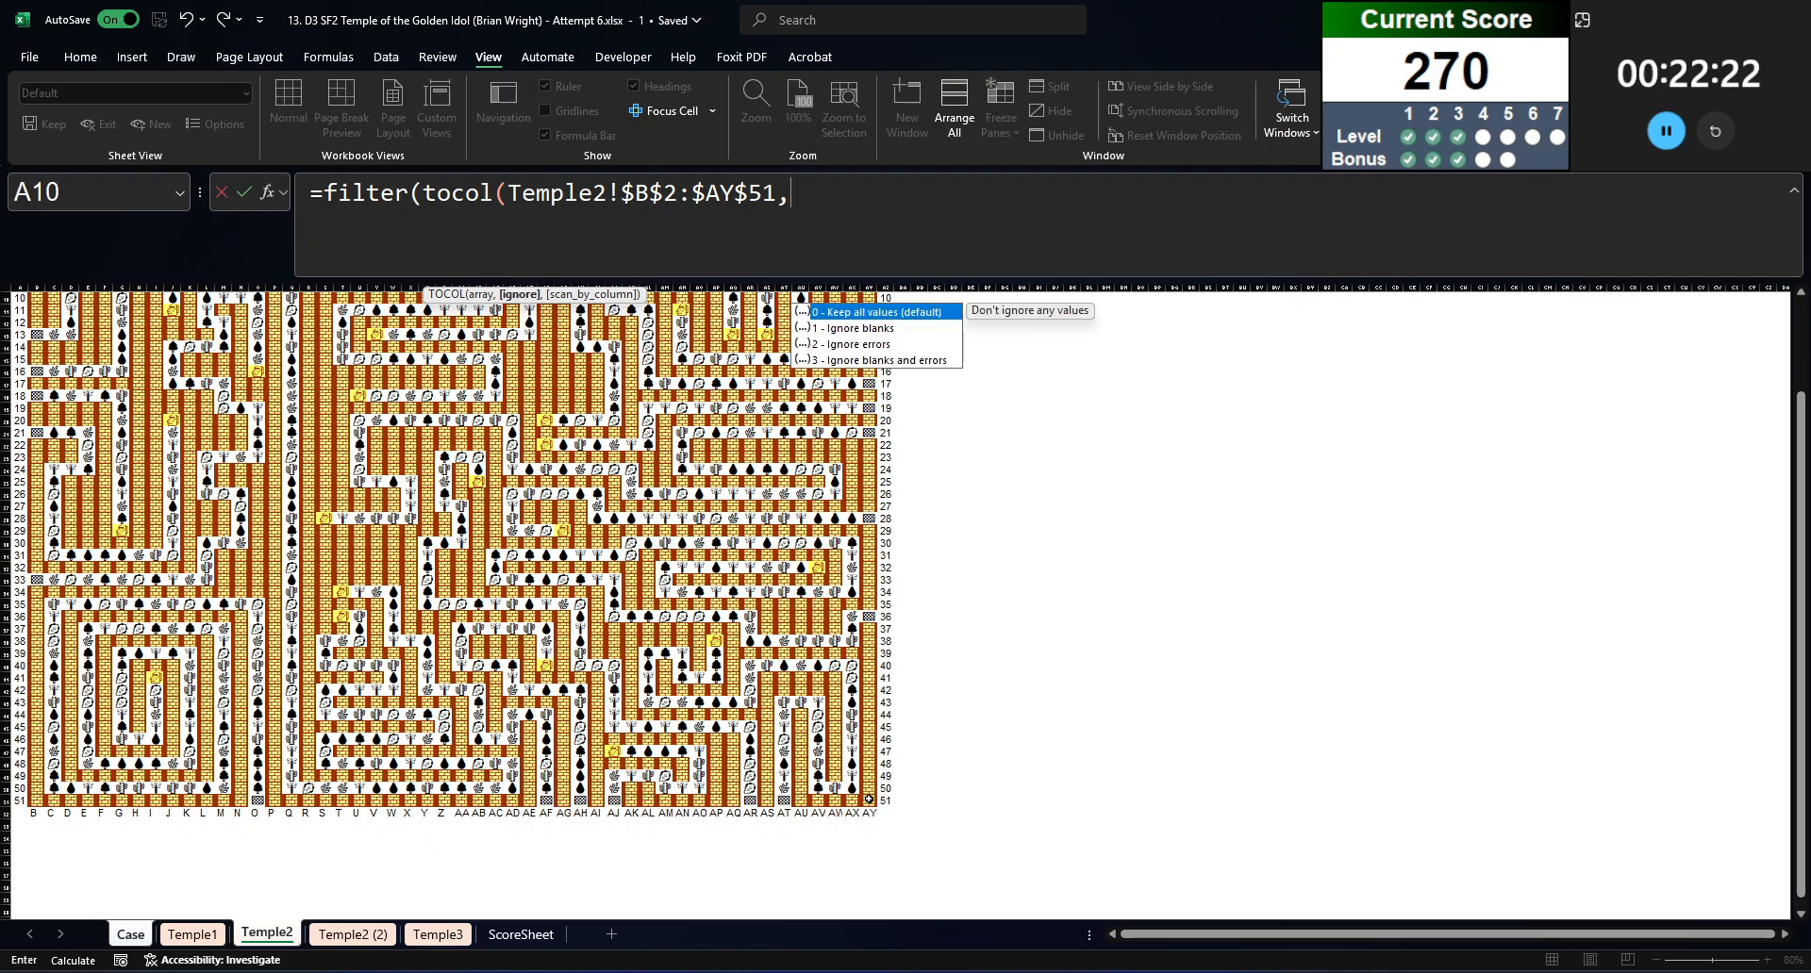
Step: Add the absolute range 'Temple2 (2)'!$B$2:$AY$51 and the cut INDIRECT expression to the formula, and try to enter it
key("ctrl+Page_Down")
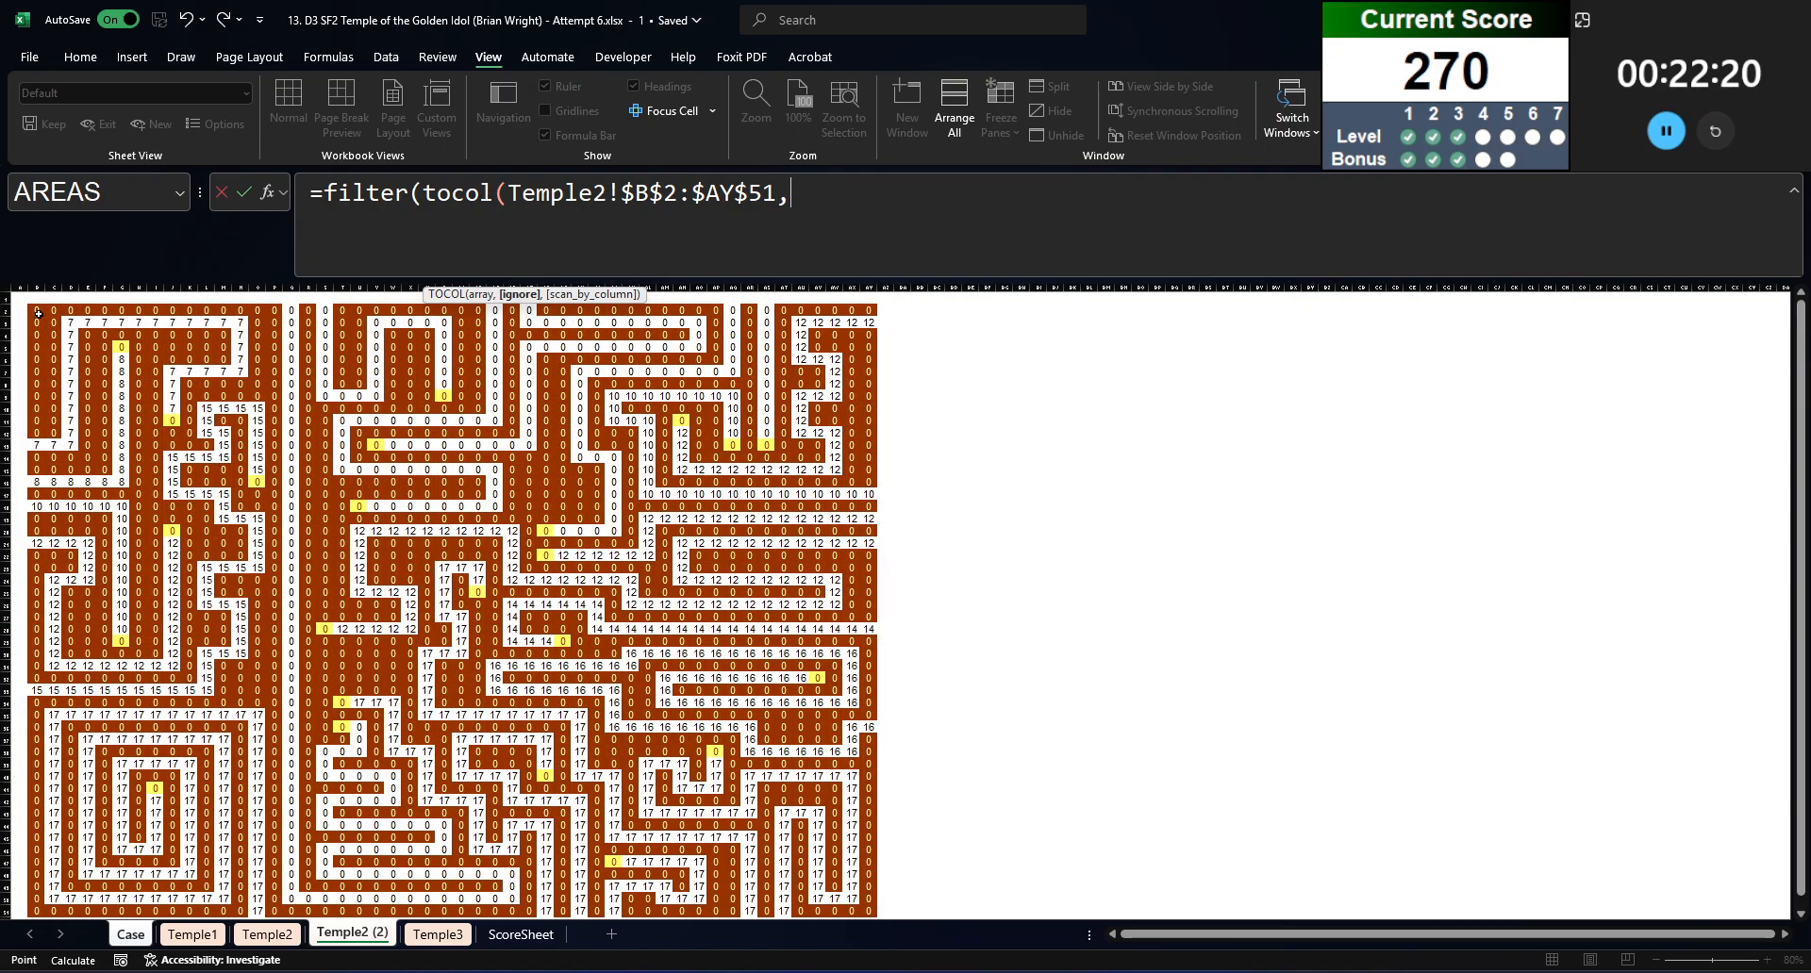
left_click(36, 310)
left_click_drag(394, 534, 864, 756)
key("F4")
key("ctrl+v")
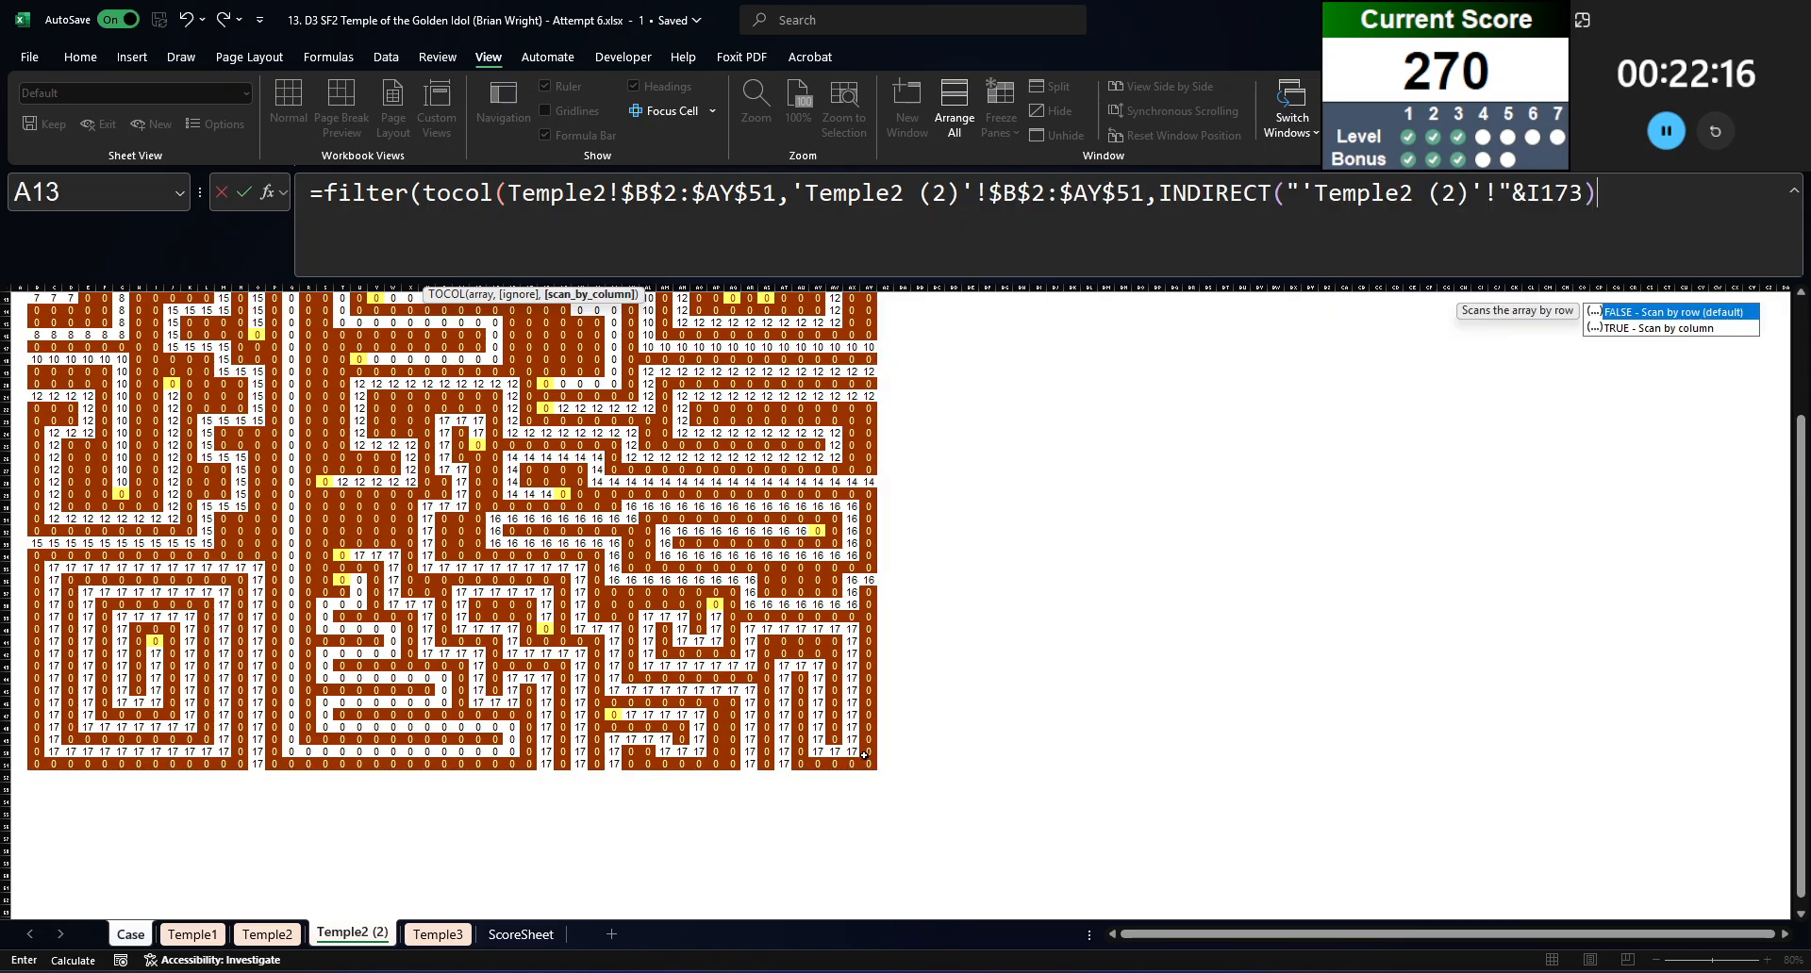
type("))")
key("Return")
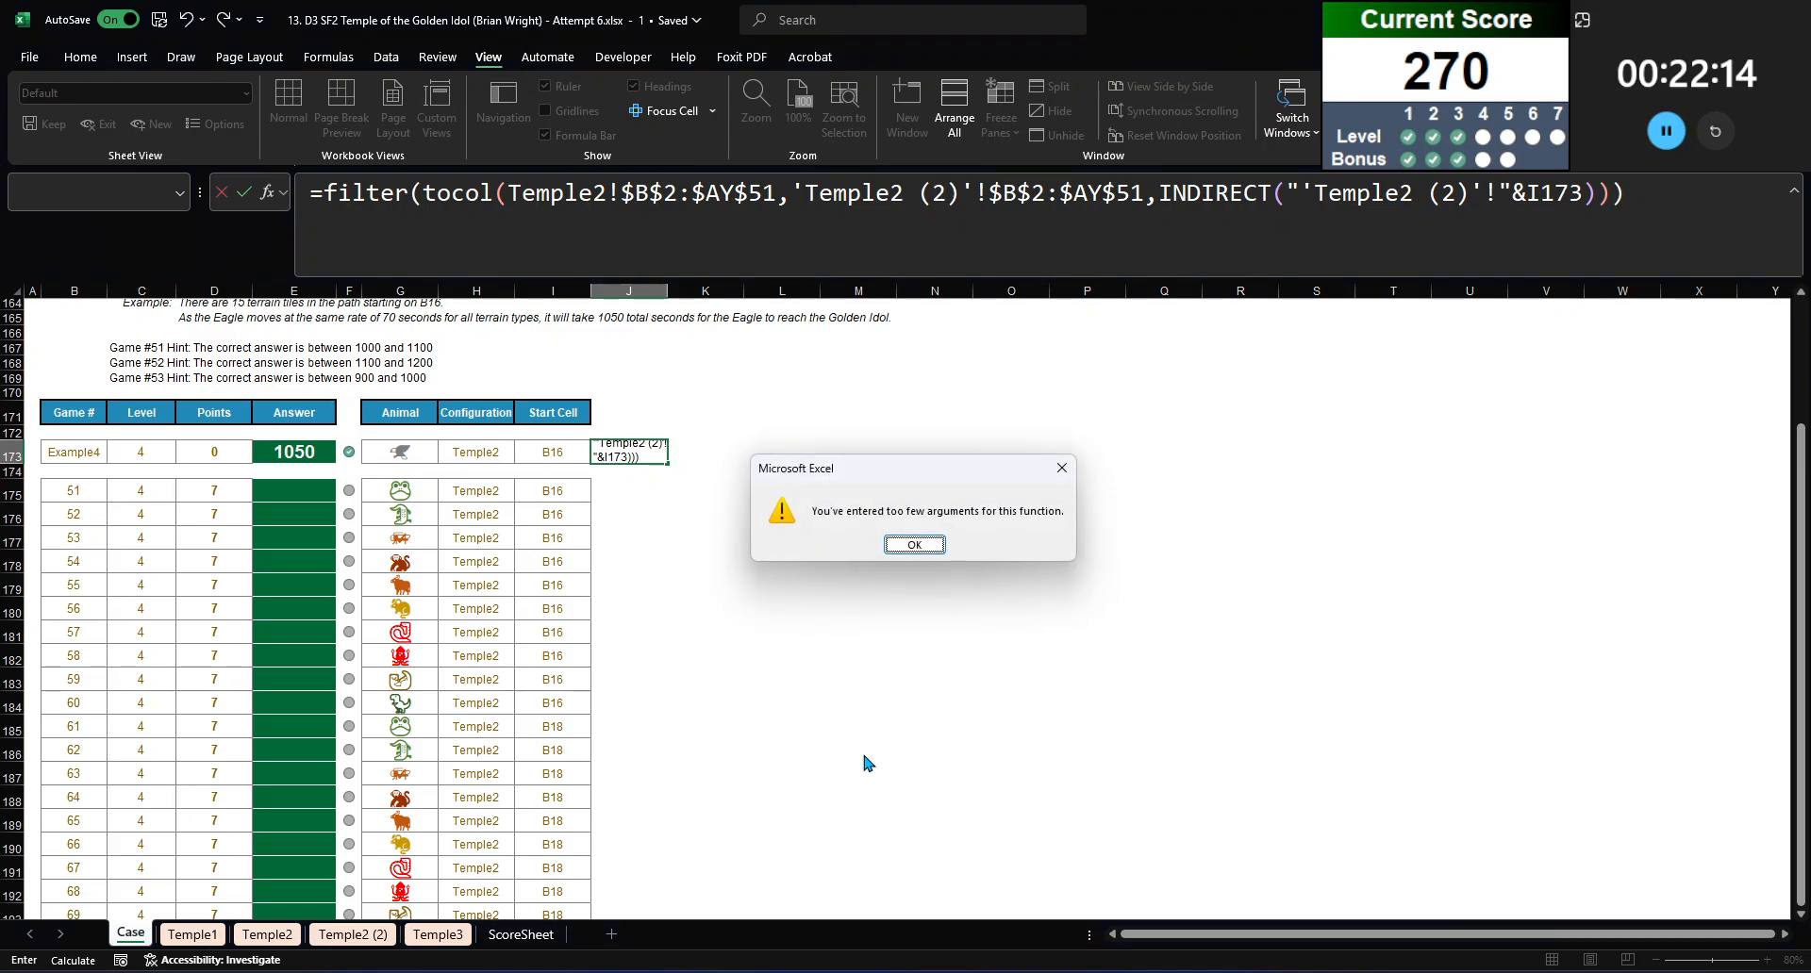
key("Return")
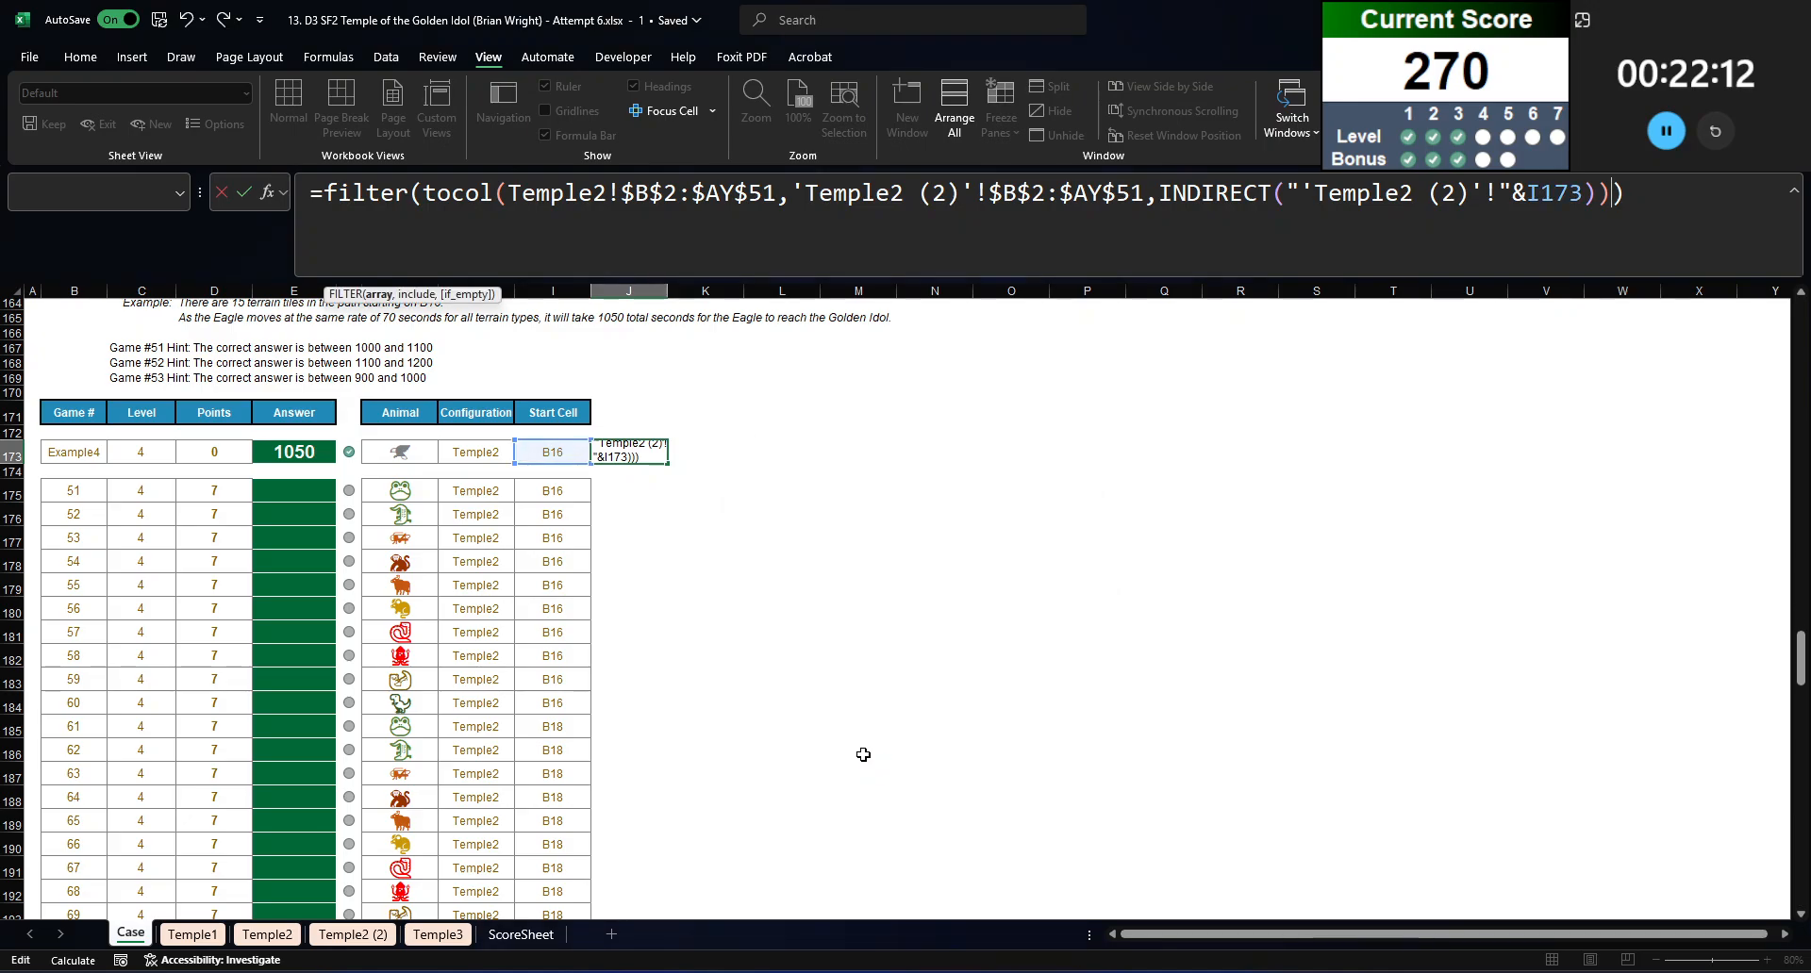
Step: Give each of the two maze ranges its own TOCOL, remove the extra closing parenthesis and enter the J173 formula
left_click(510, 208)
key("Left")
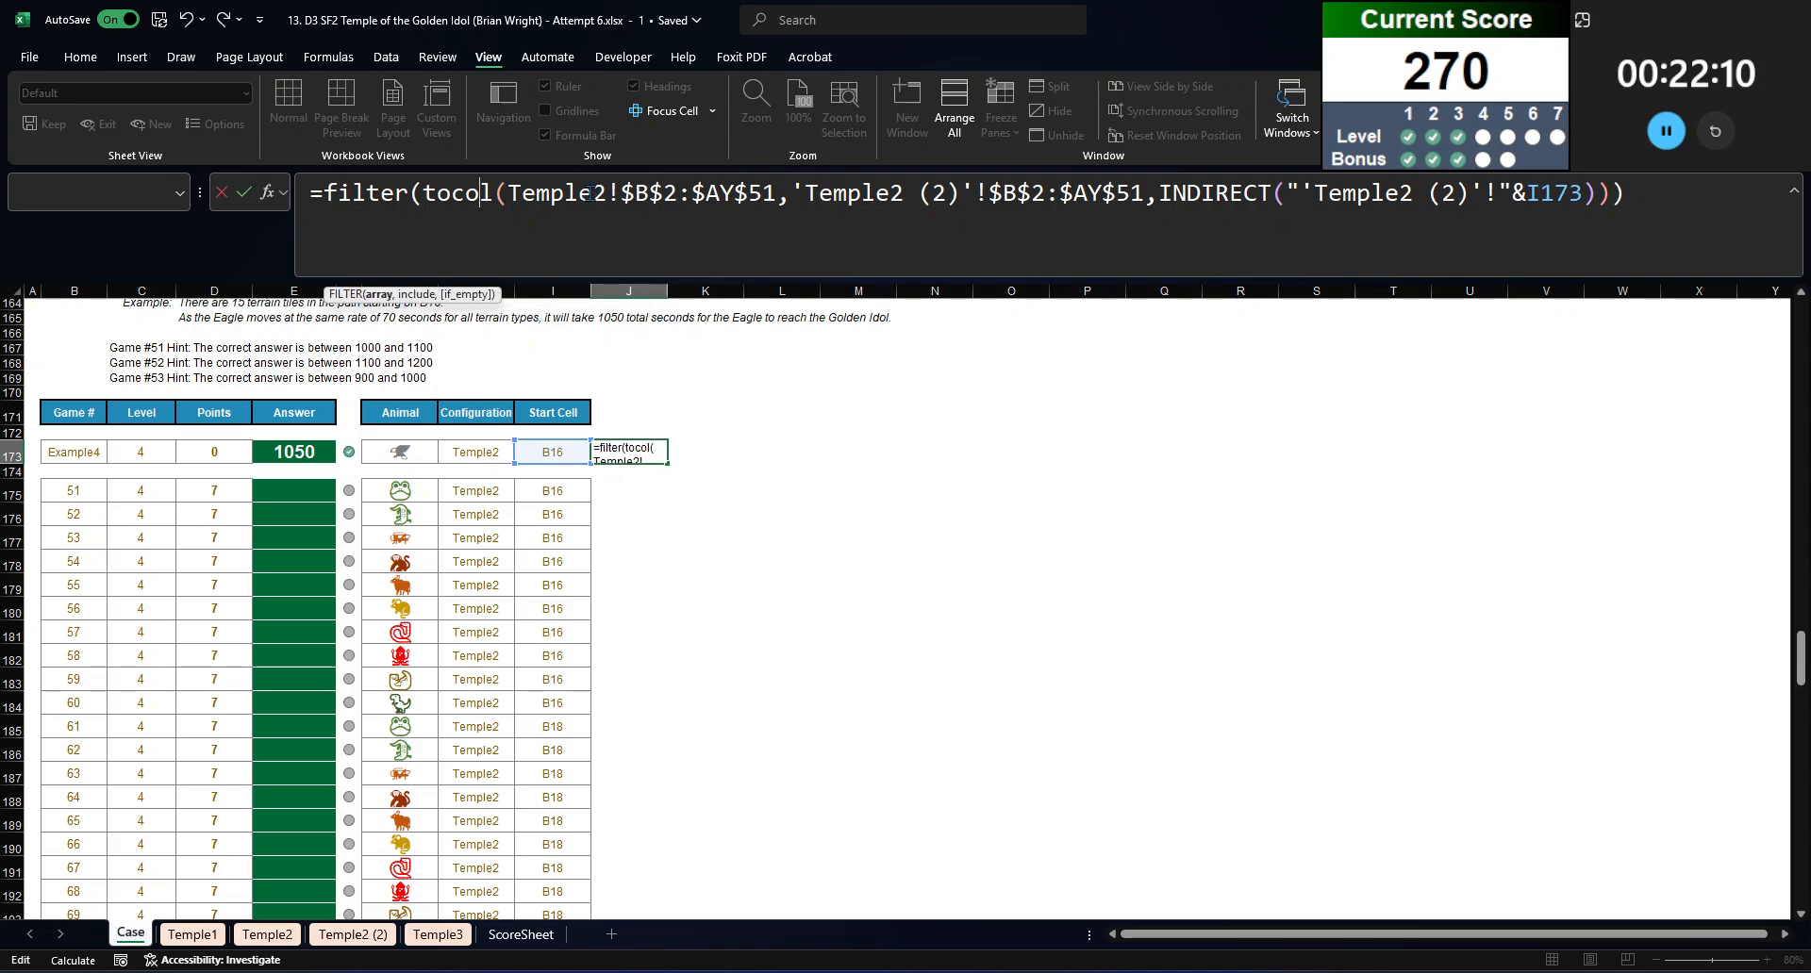
left_click(770, 188)
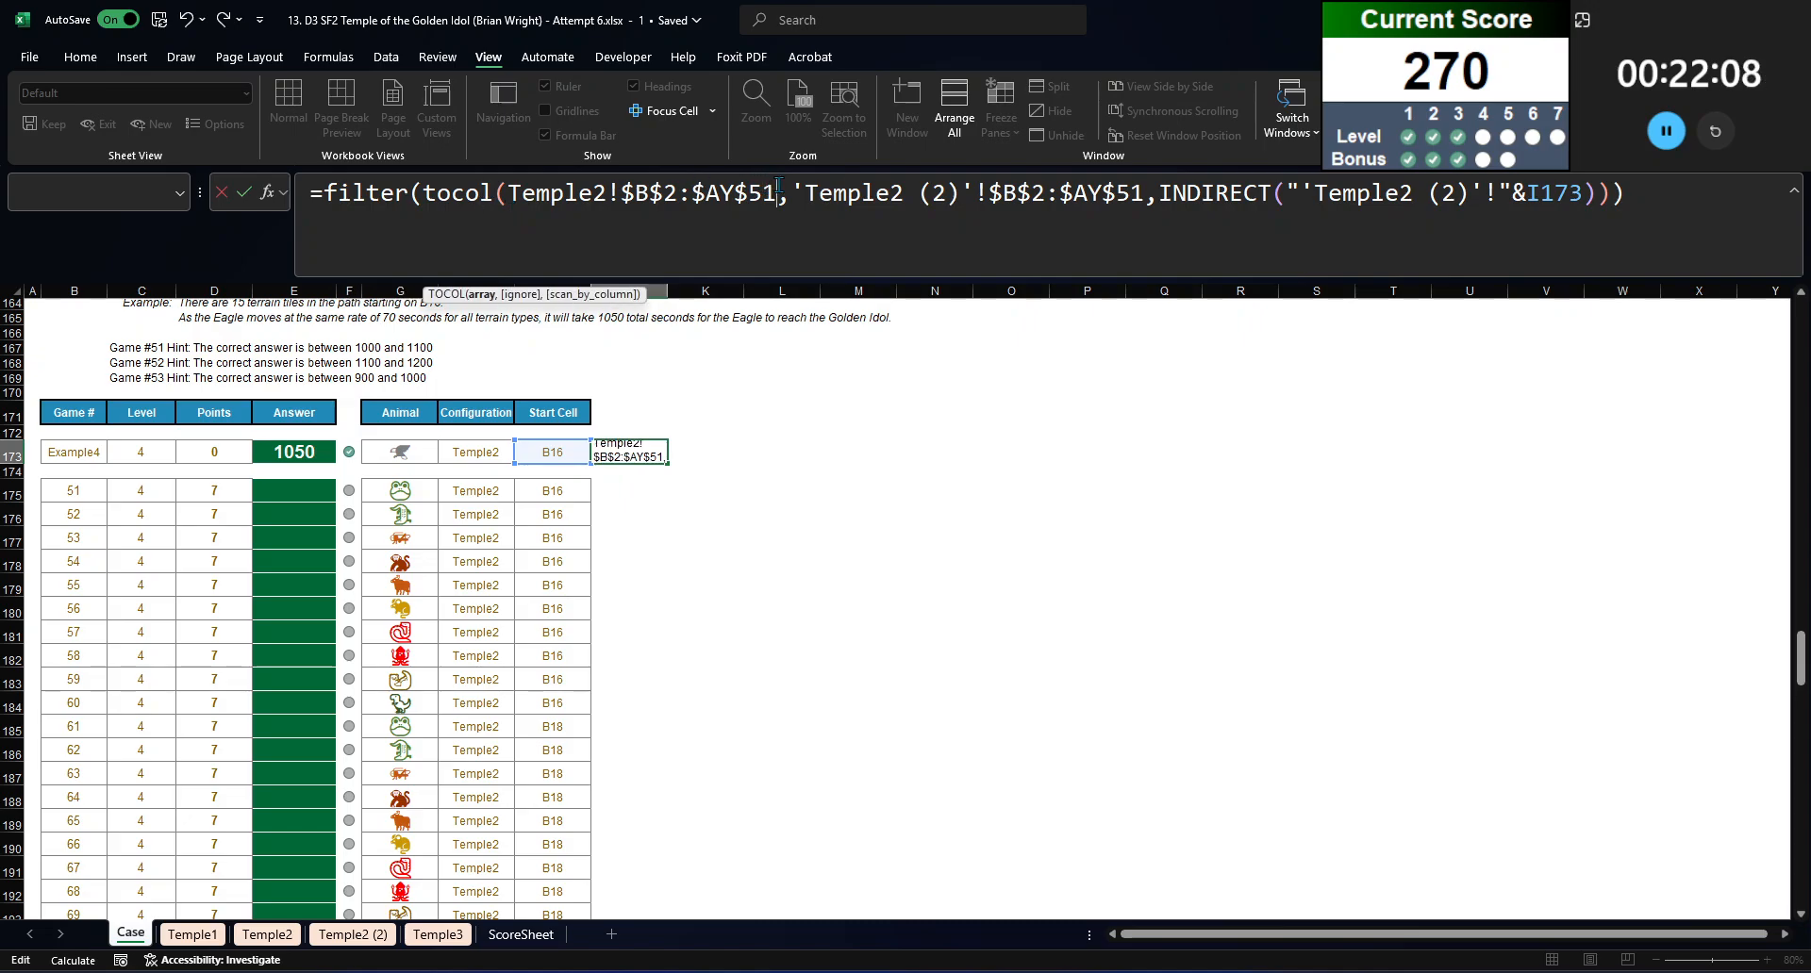
type(")")
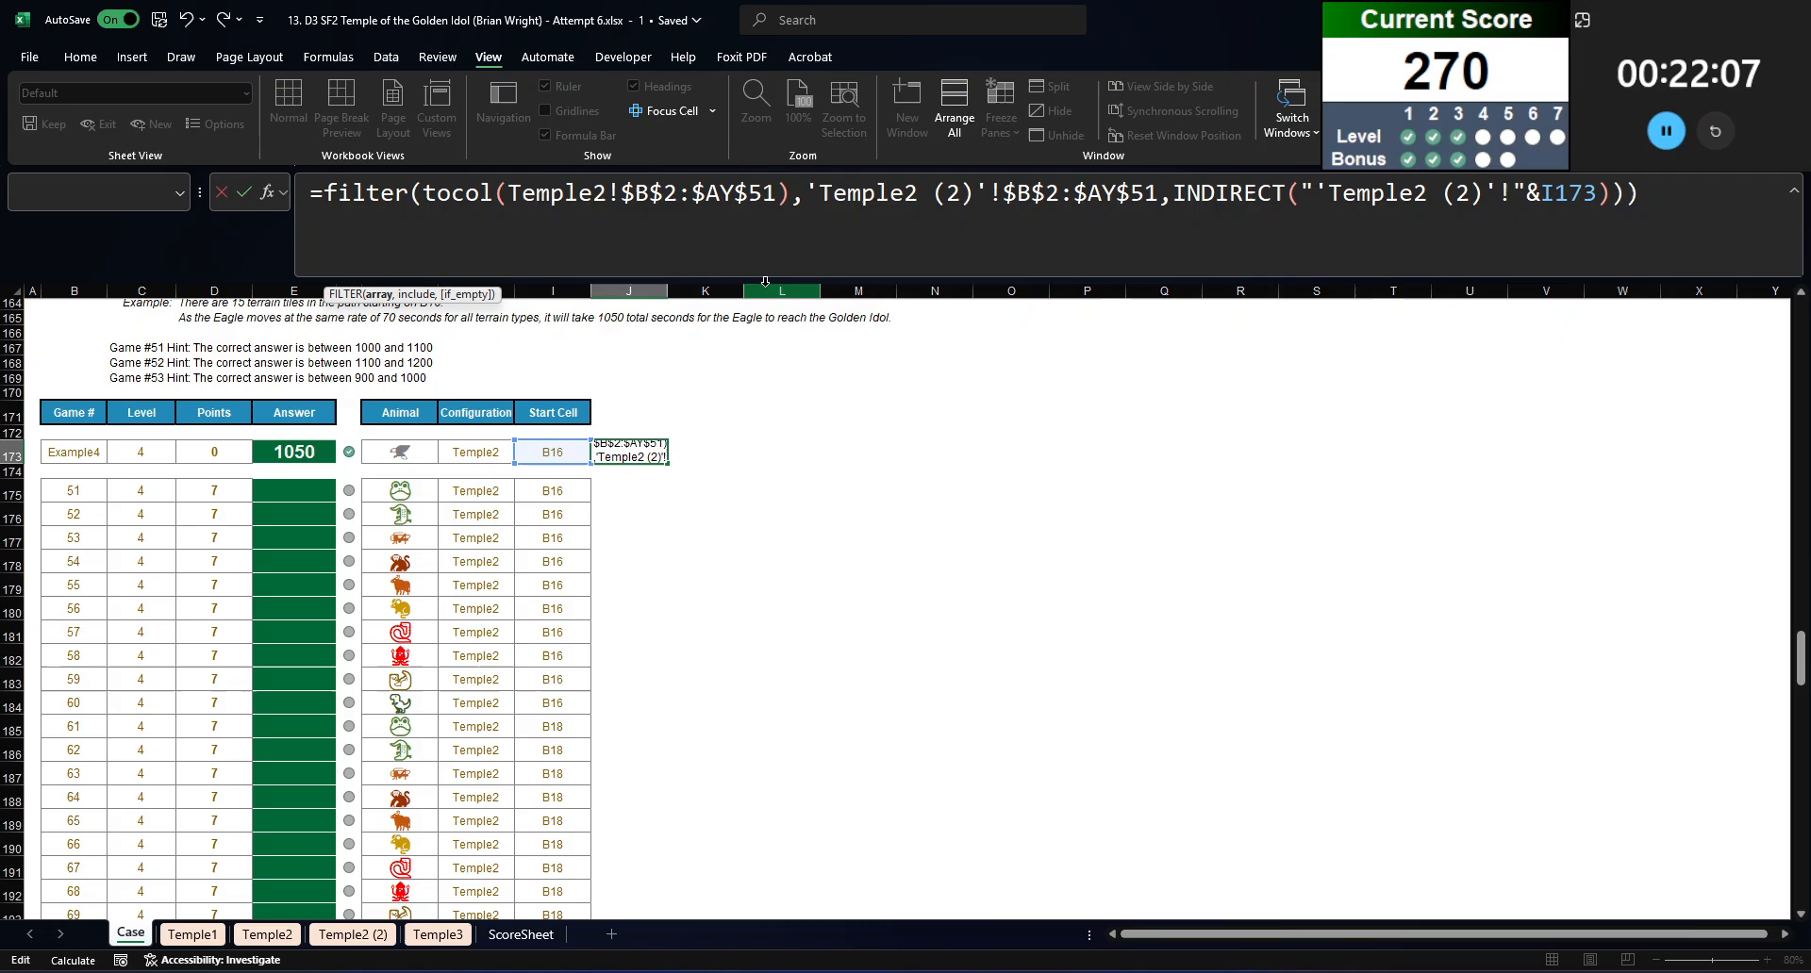
left_click(809, 220)
type("tocol(")
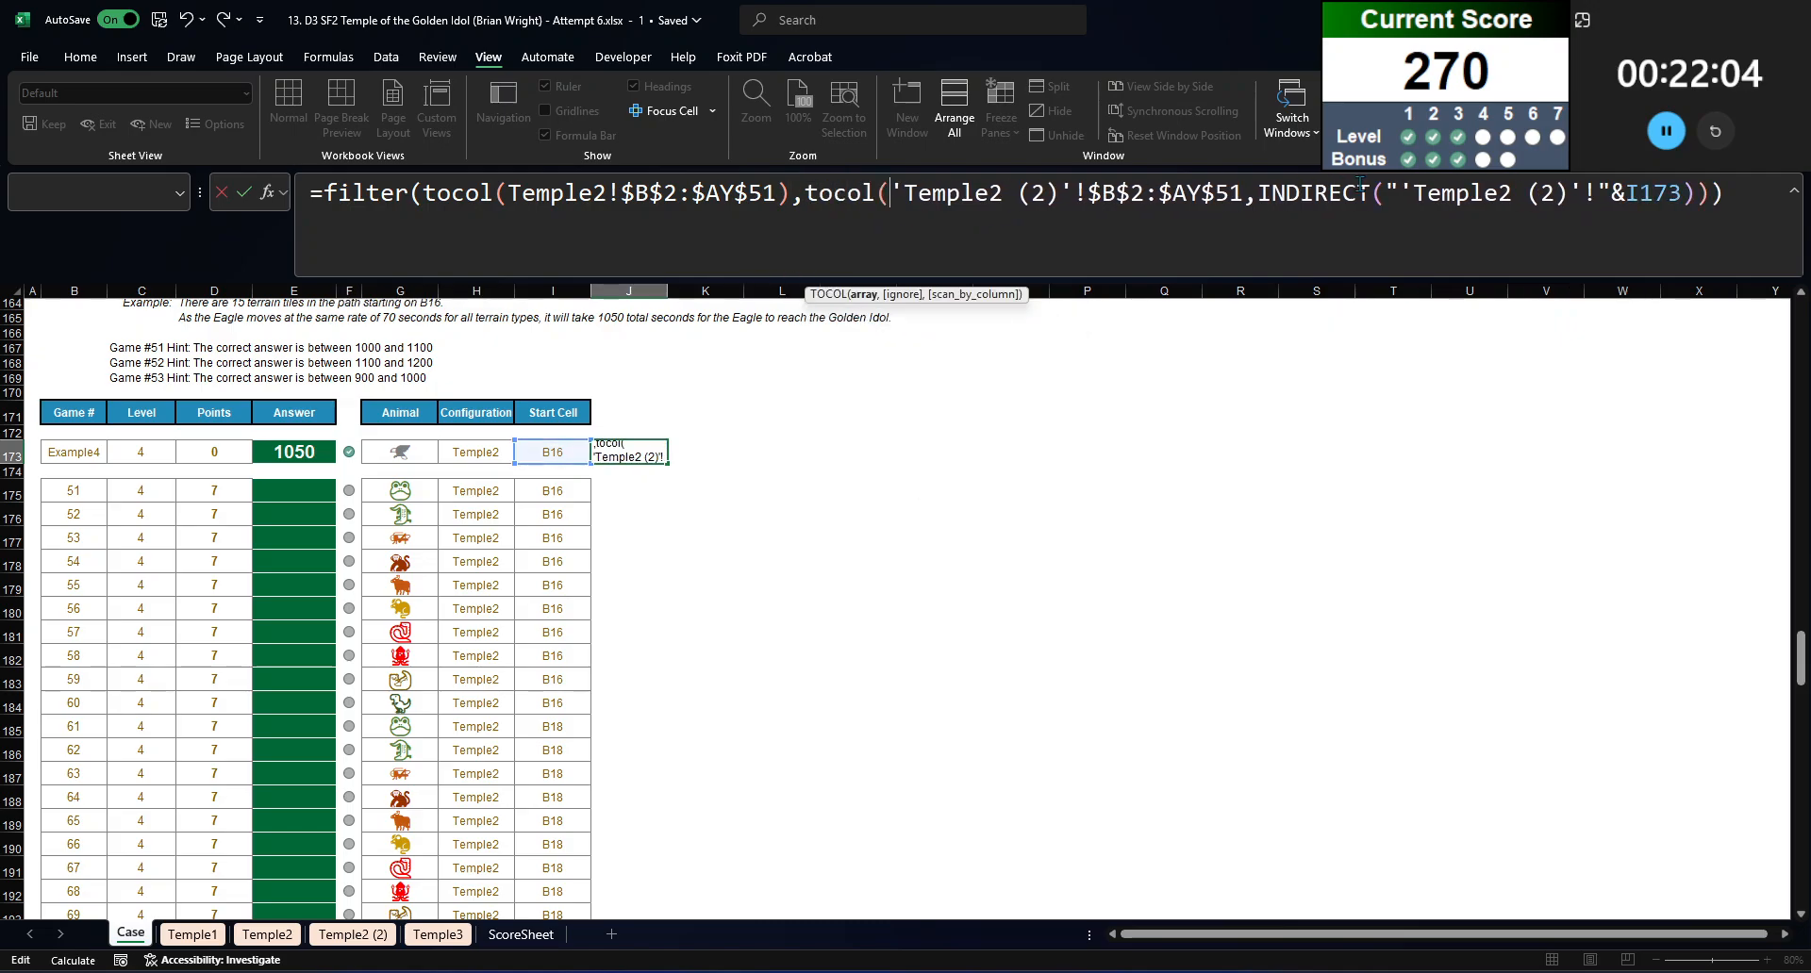
left_click(1246, 191)
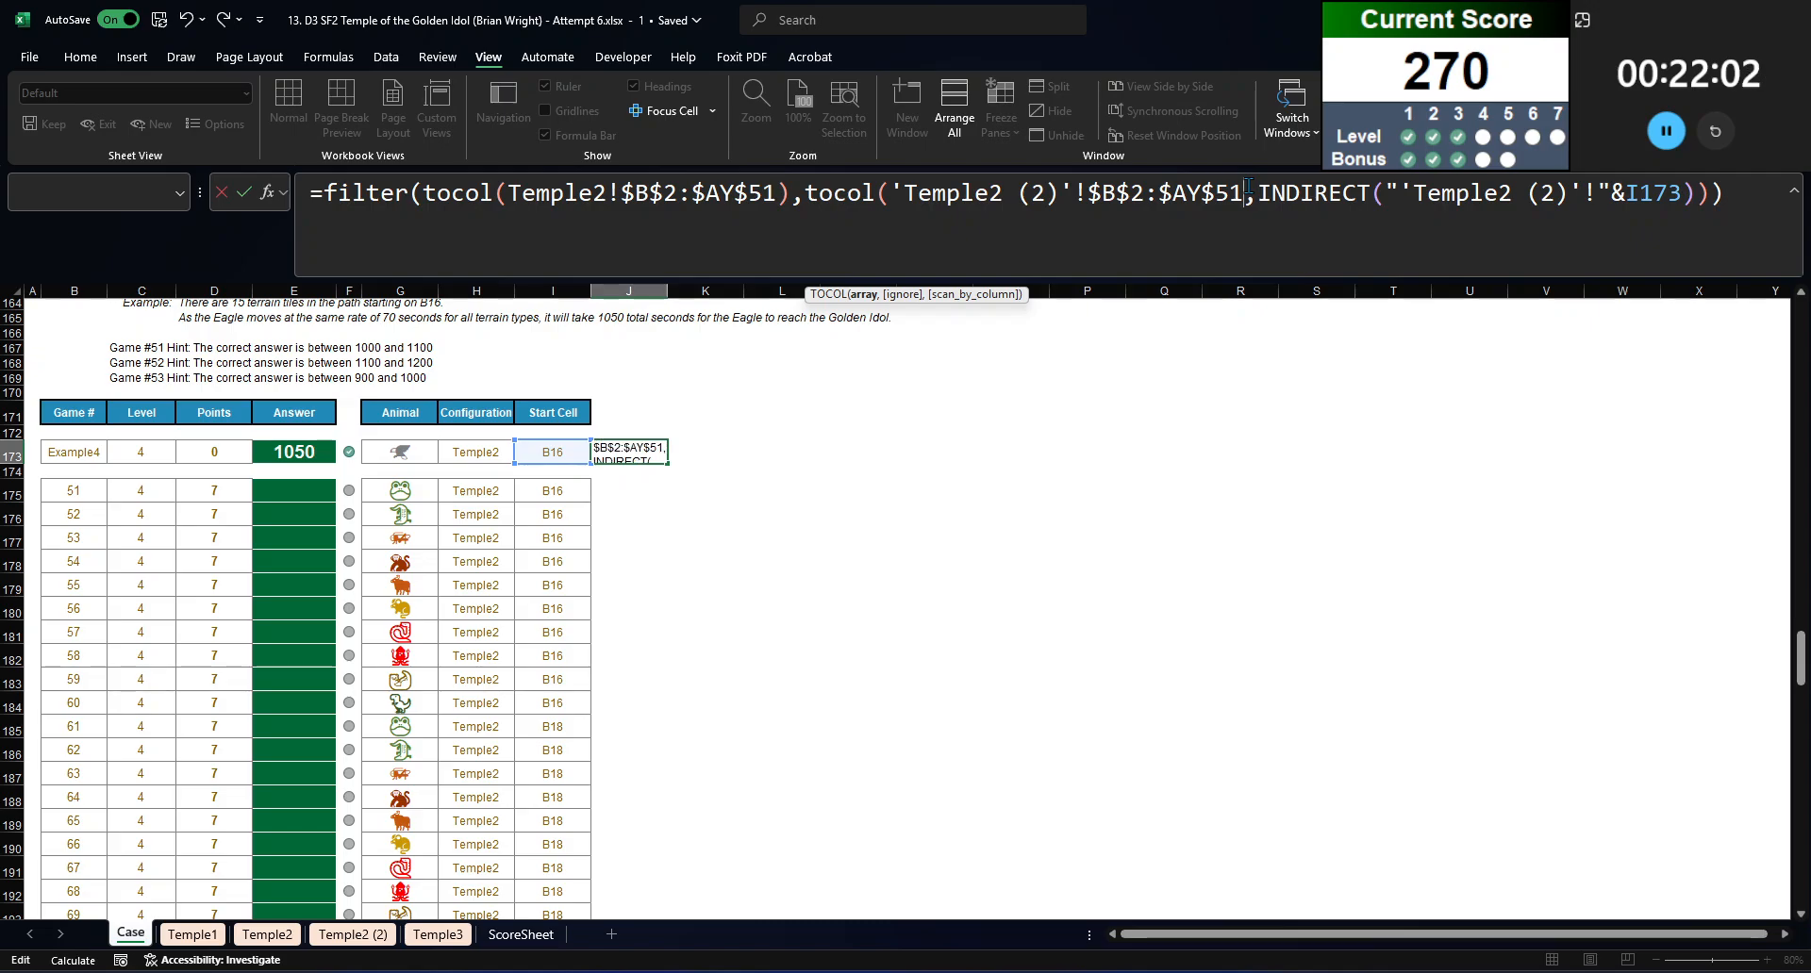
type(")")
left_click(1783, 209)
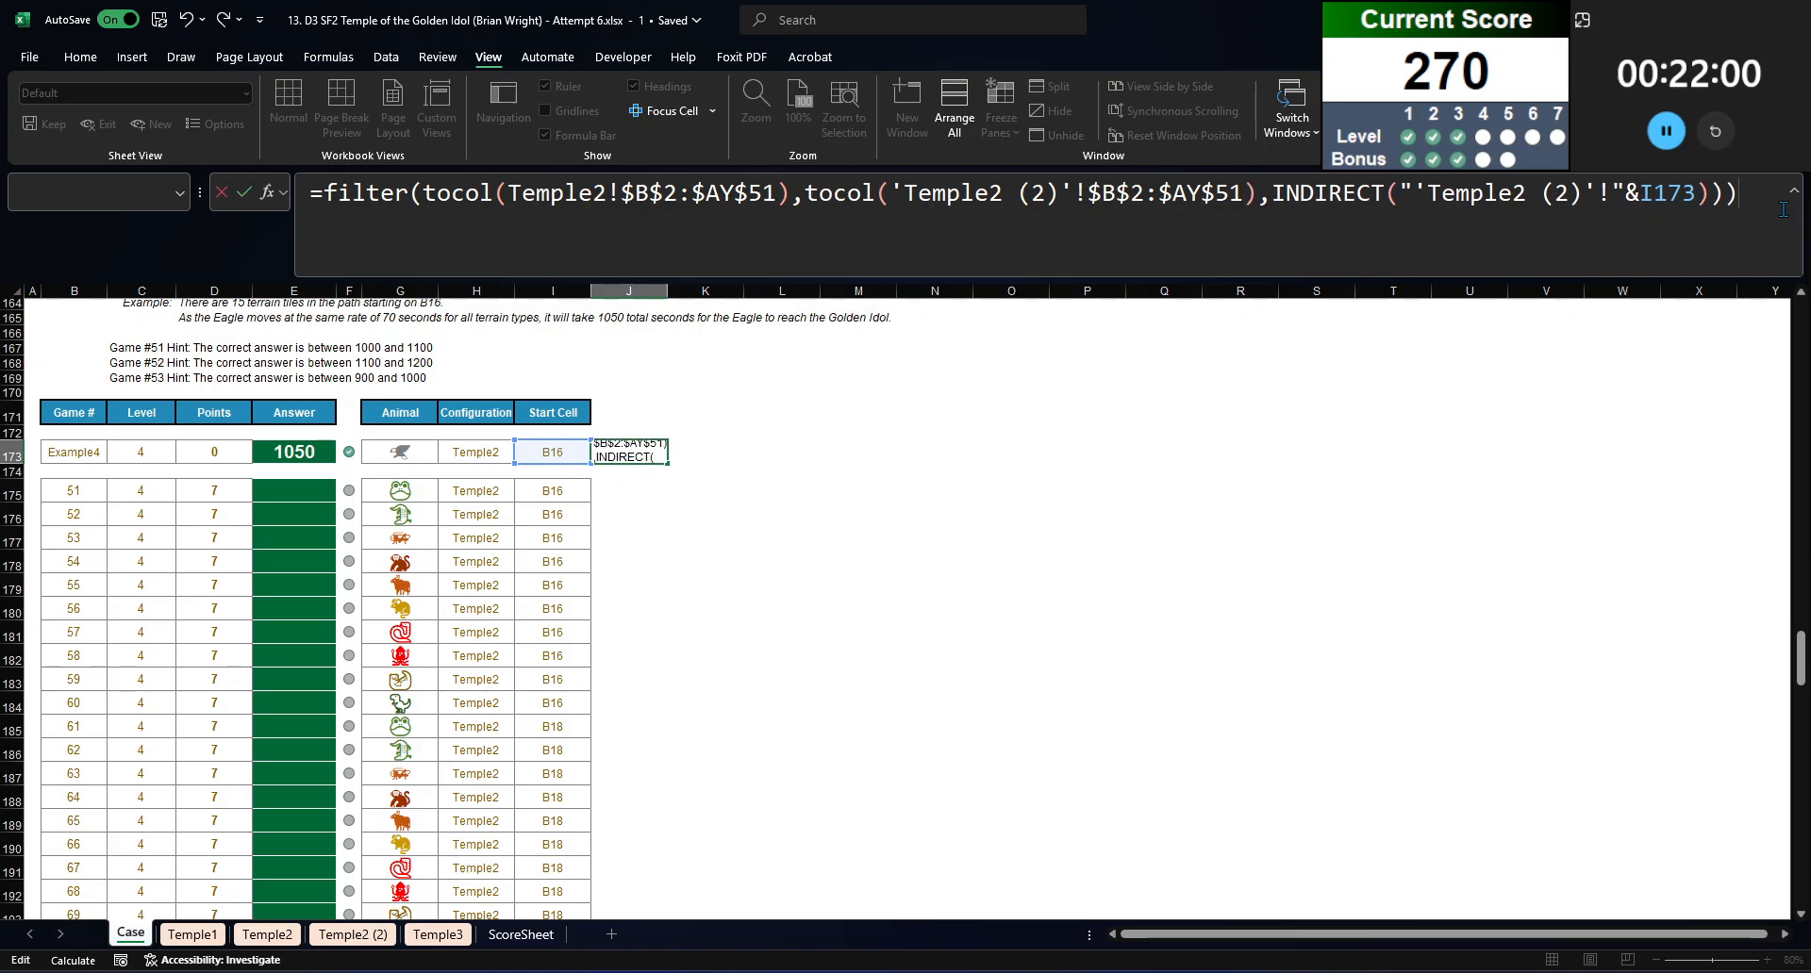
key("BackSpace")
key("ctrl+Return")
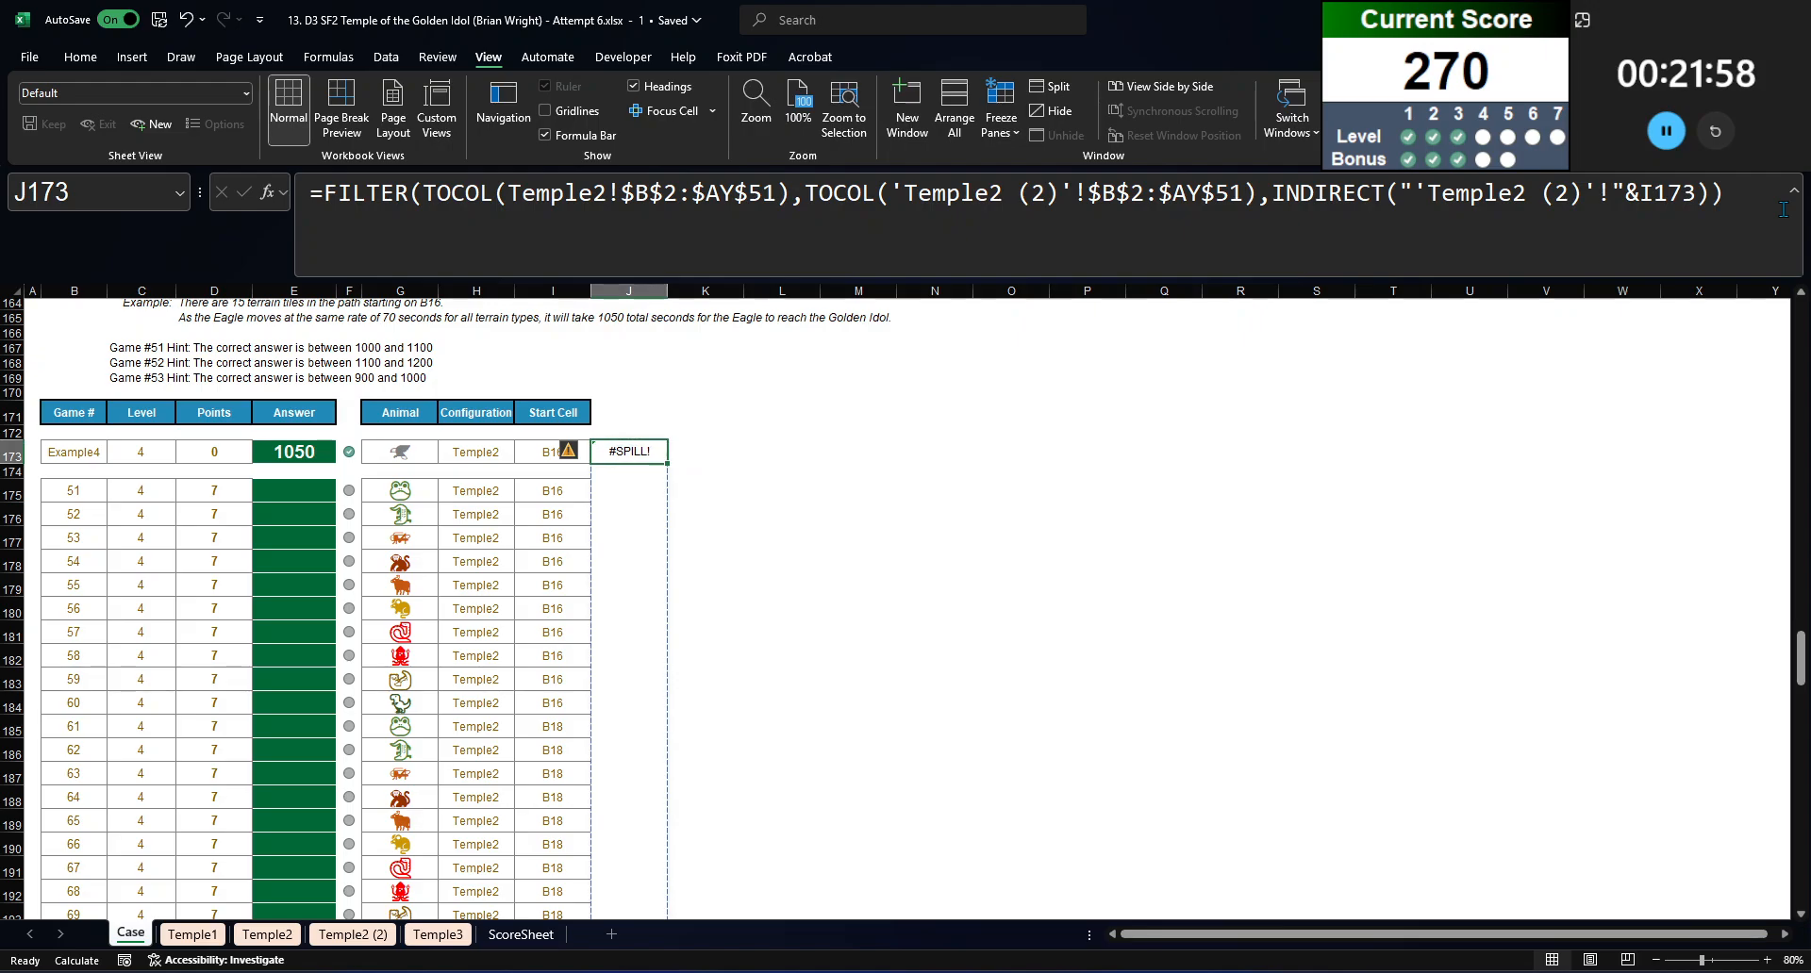
Step: Replace the comma before INDIRECT with an equals sign so the FILTER condition compares the map numbers with the start cell's number
scroll(1323, 499, "down", 20)
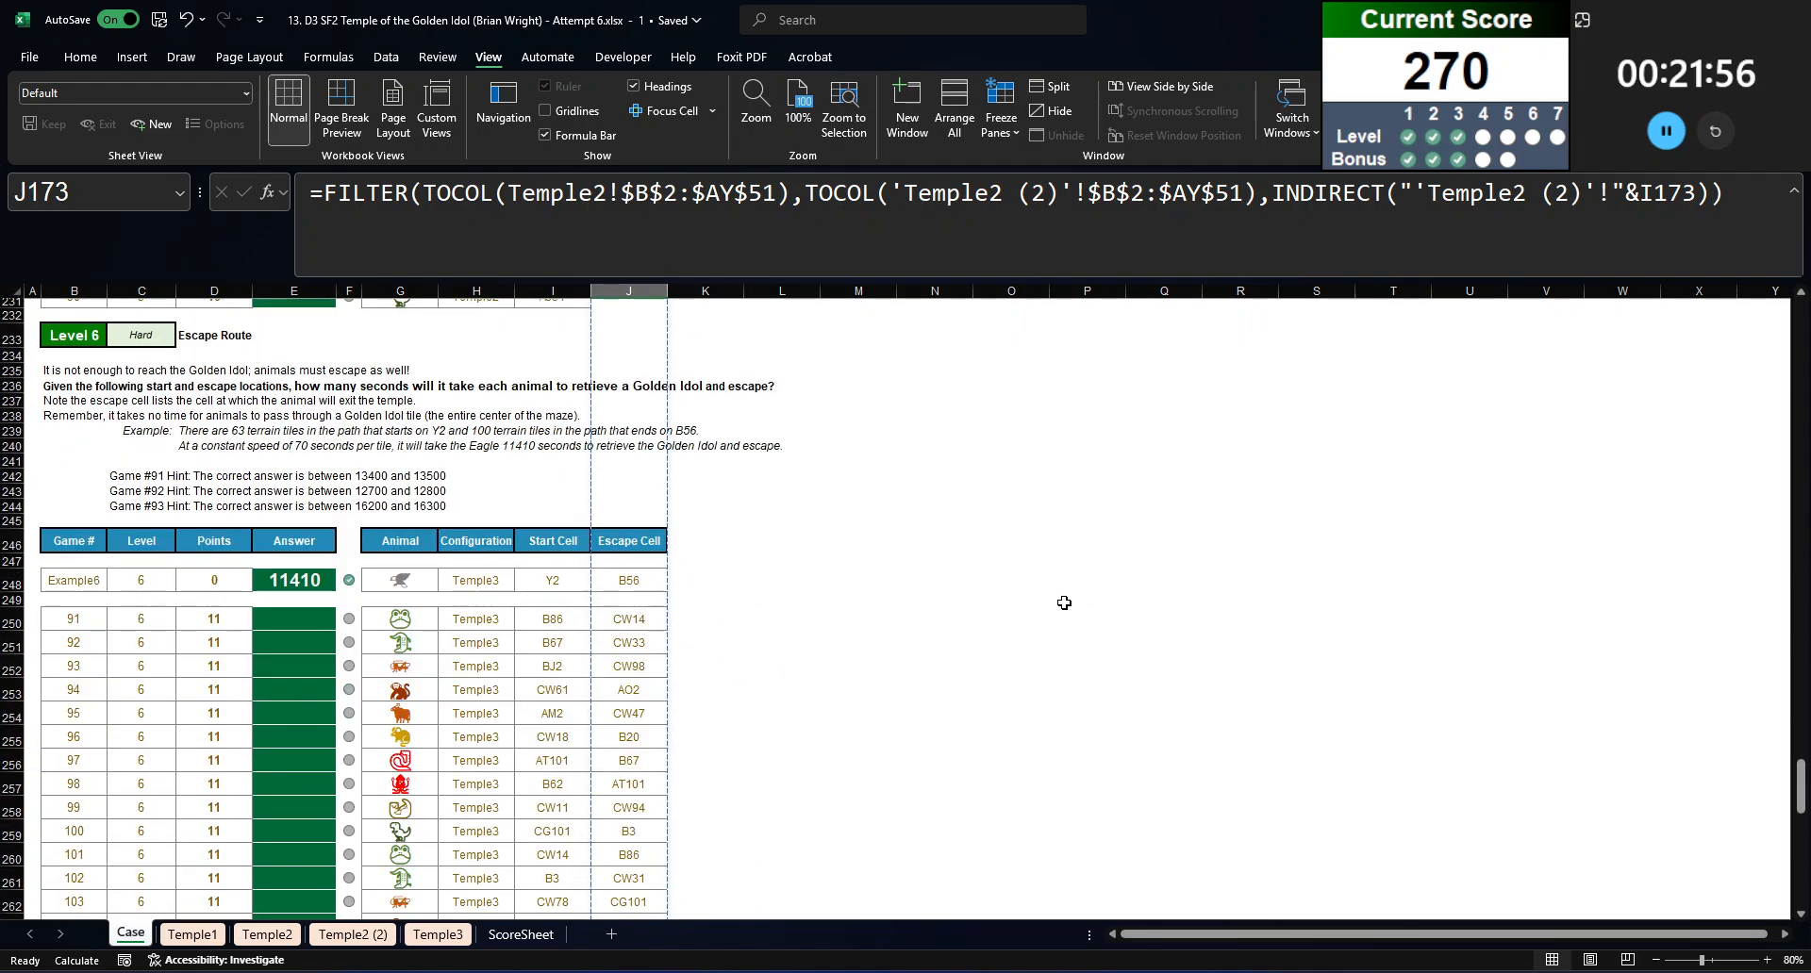
scroll(1064, 600, "up", 15)
scroll(1064, 600, "up", 20)
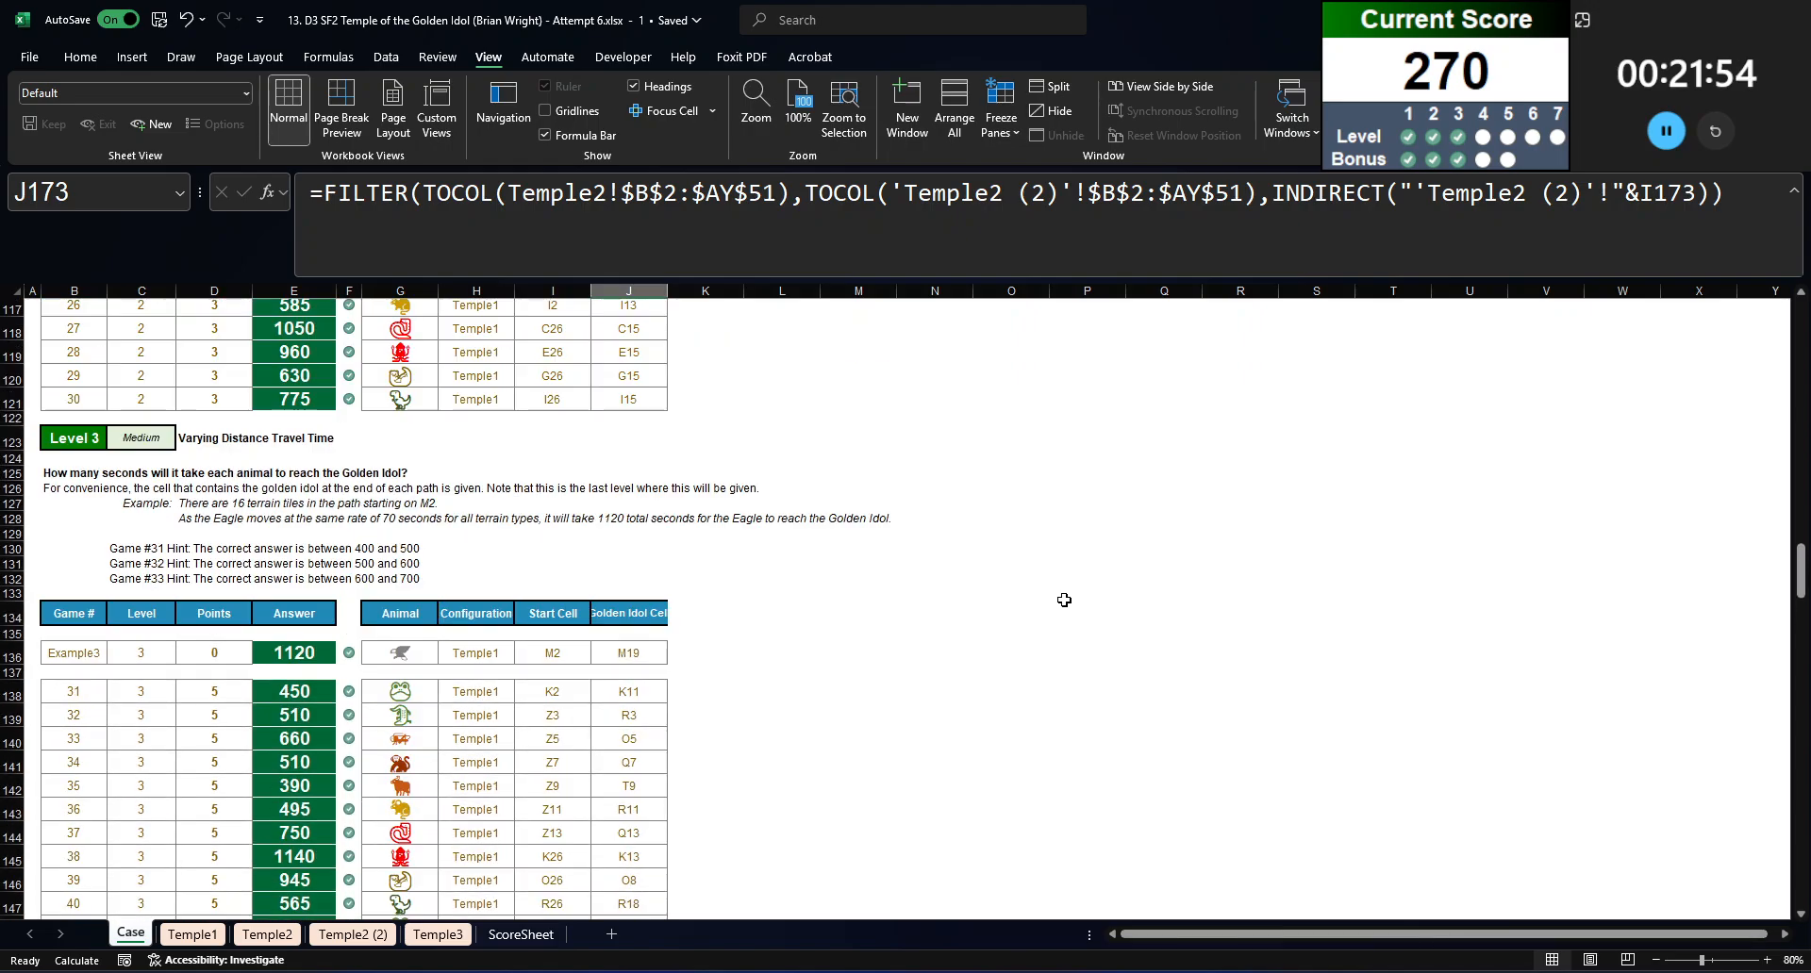
left_click(1252, 213)
key("Delete")
type("=")
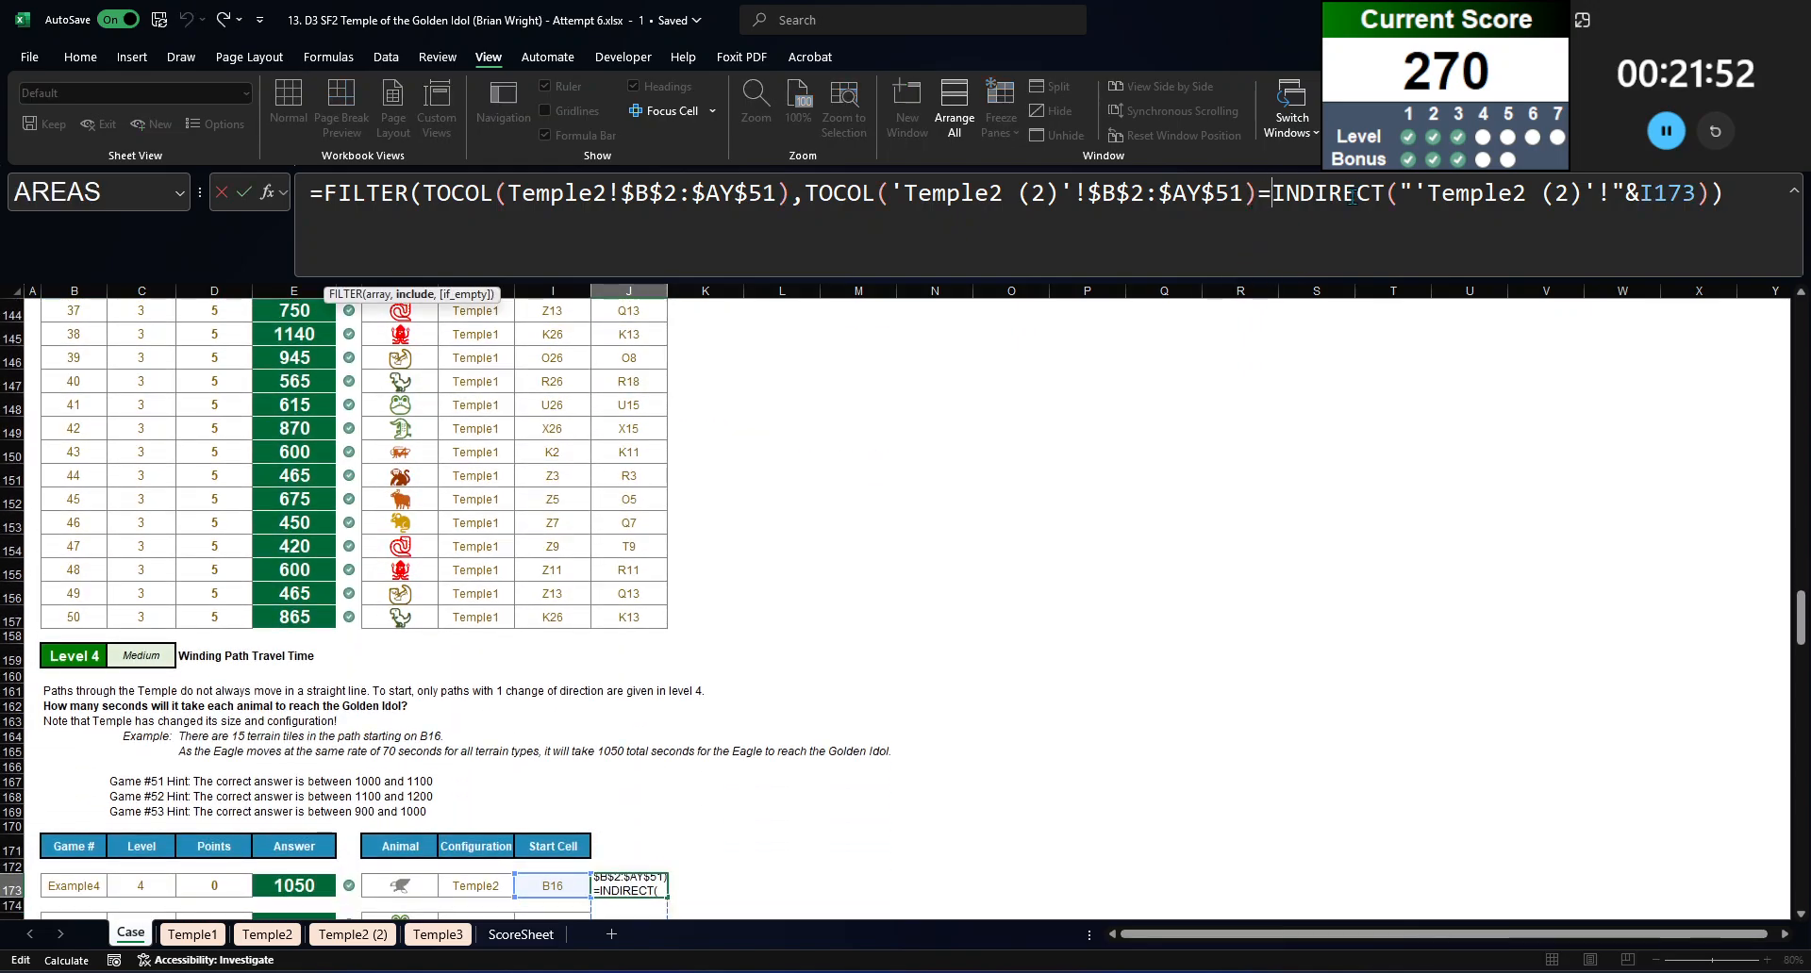
key("Return")
Step: Enter the FILTER formula in J173 and check the terrain icons it lists for start cell B16
scroll(748, 651, "down", 5)
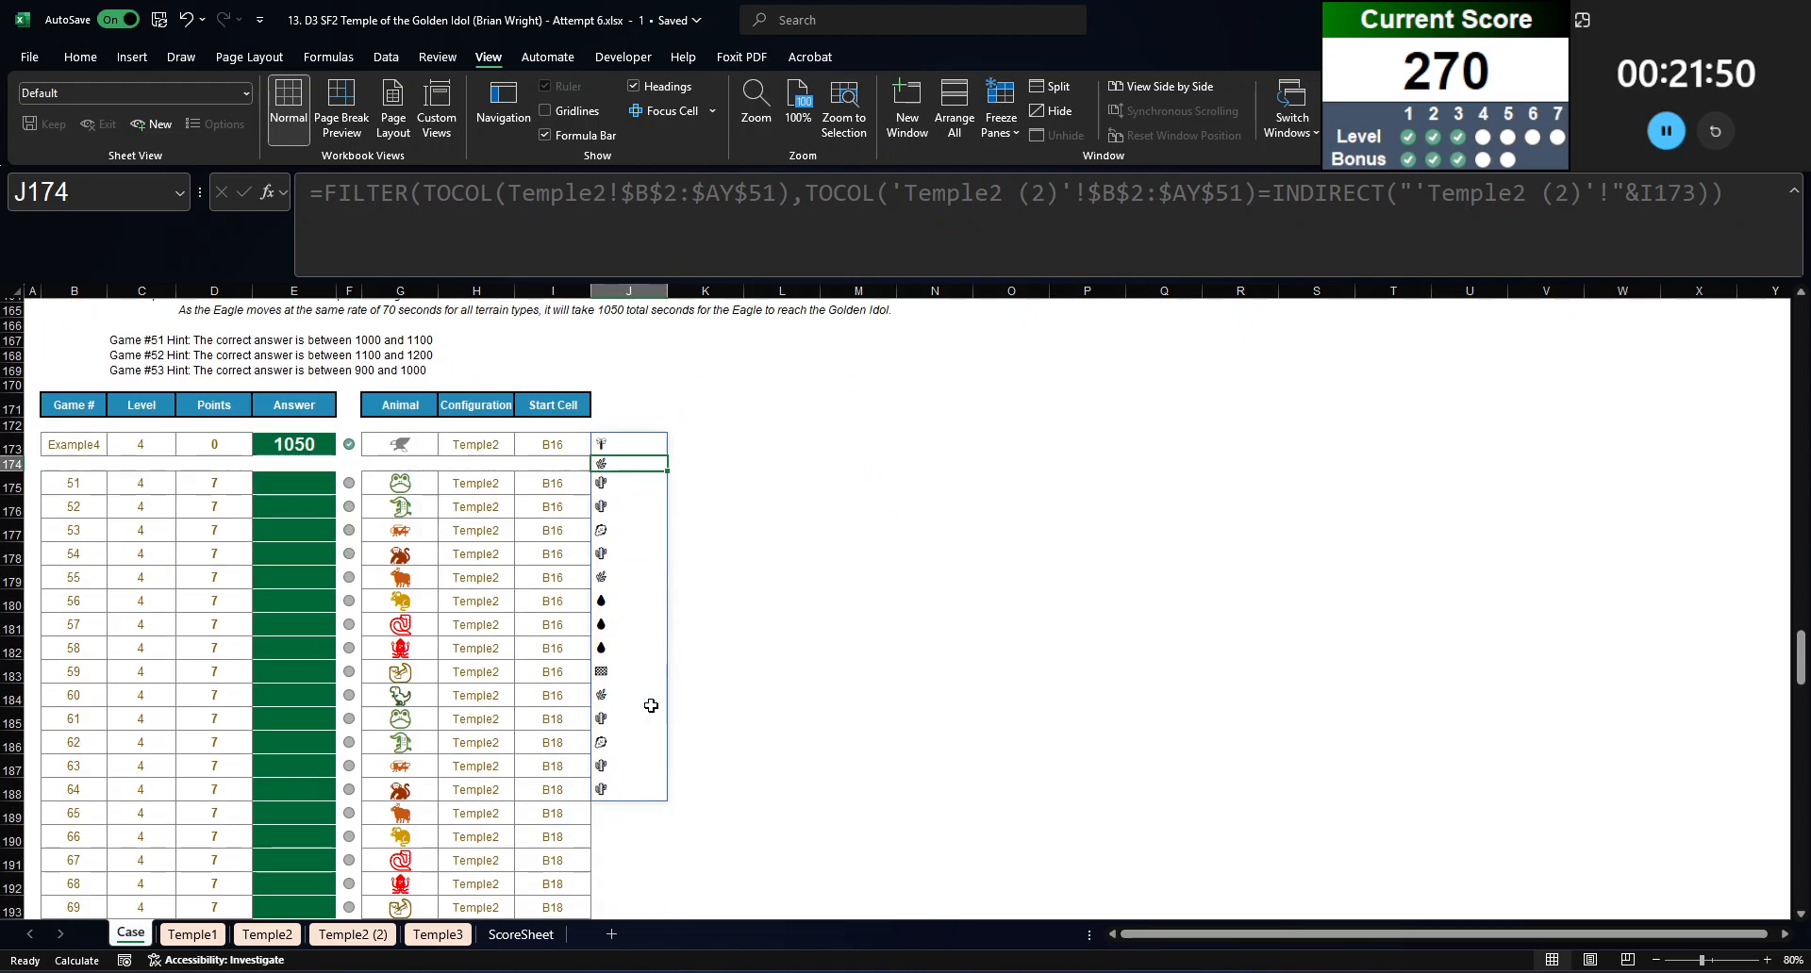
key("Up")
scroll(647, 547, "up", 15)
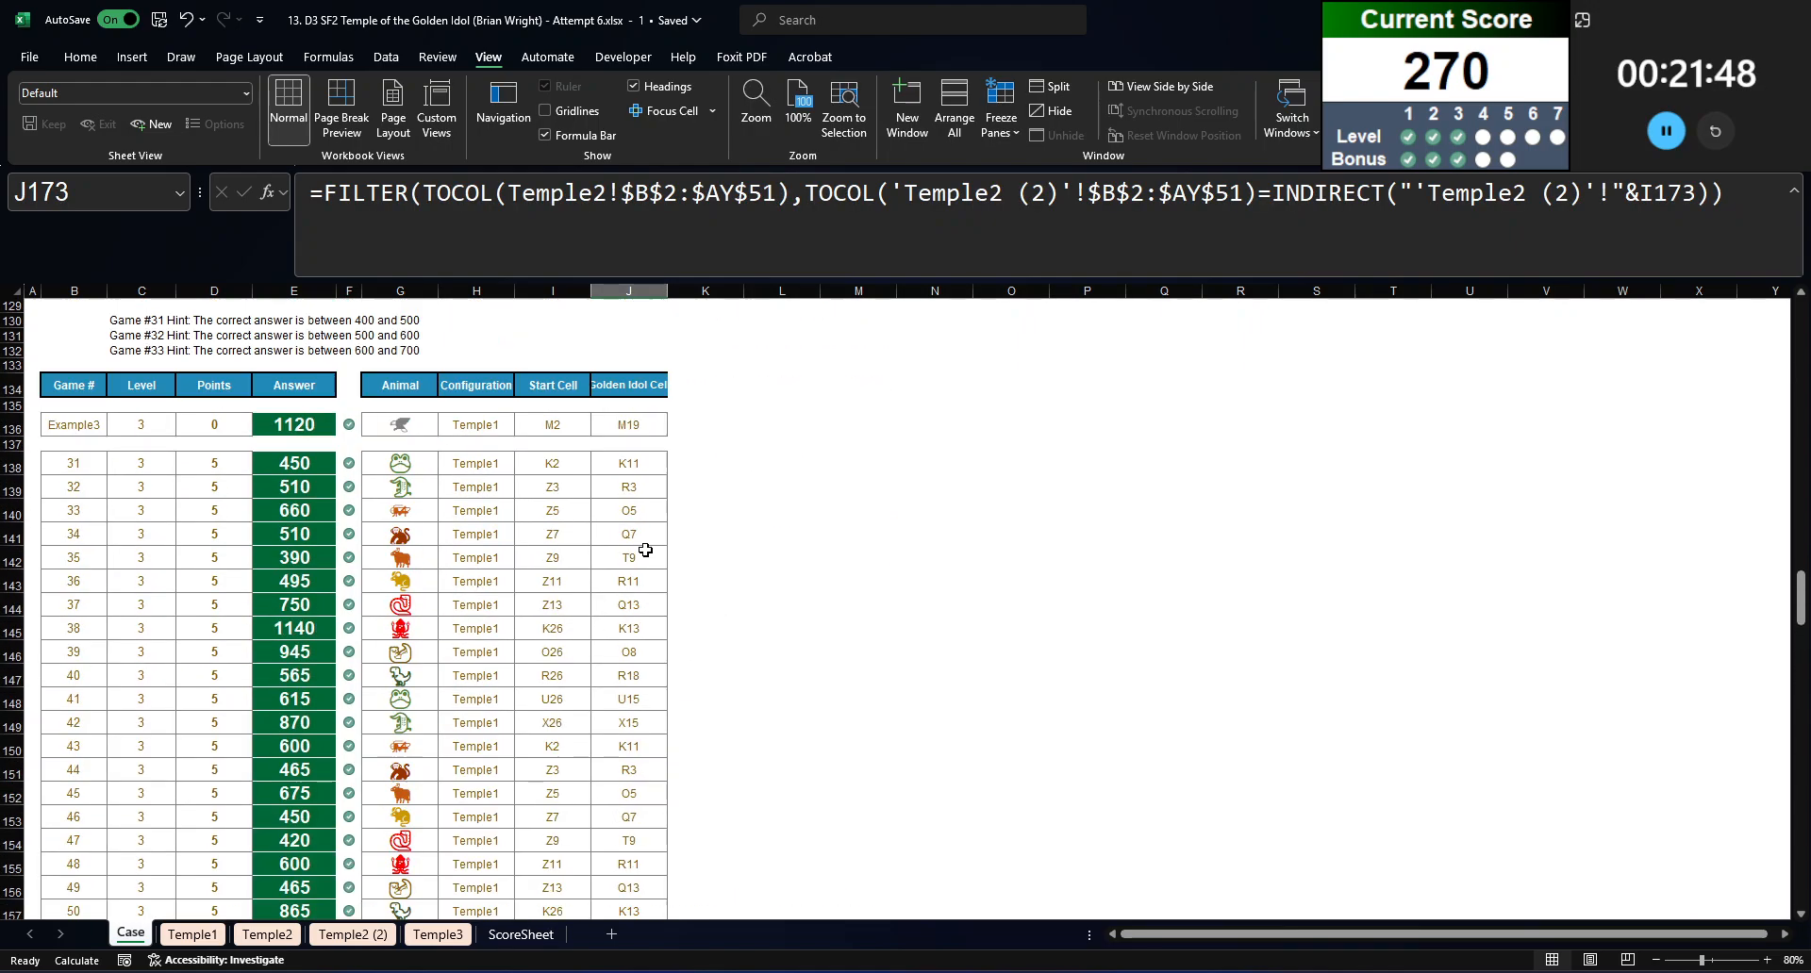
scroll(953, 518, "down", 13)
Step: Cut the FILTER expression from J173 and start an INDEX on TravelTime with the row argument XMATCH(G173,Animals,0)
left_click_drag(1727, 193, 253, 236)
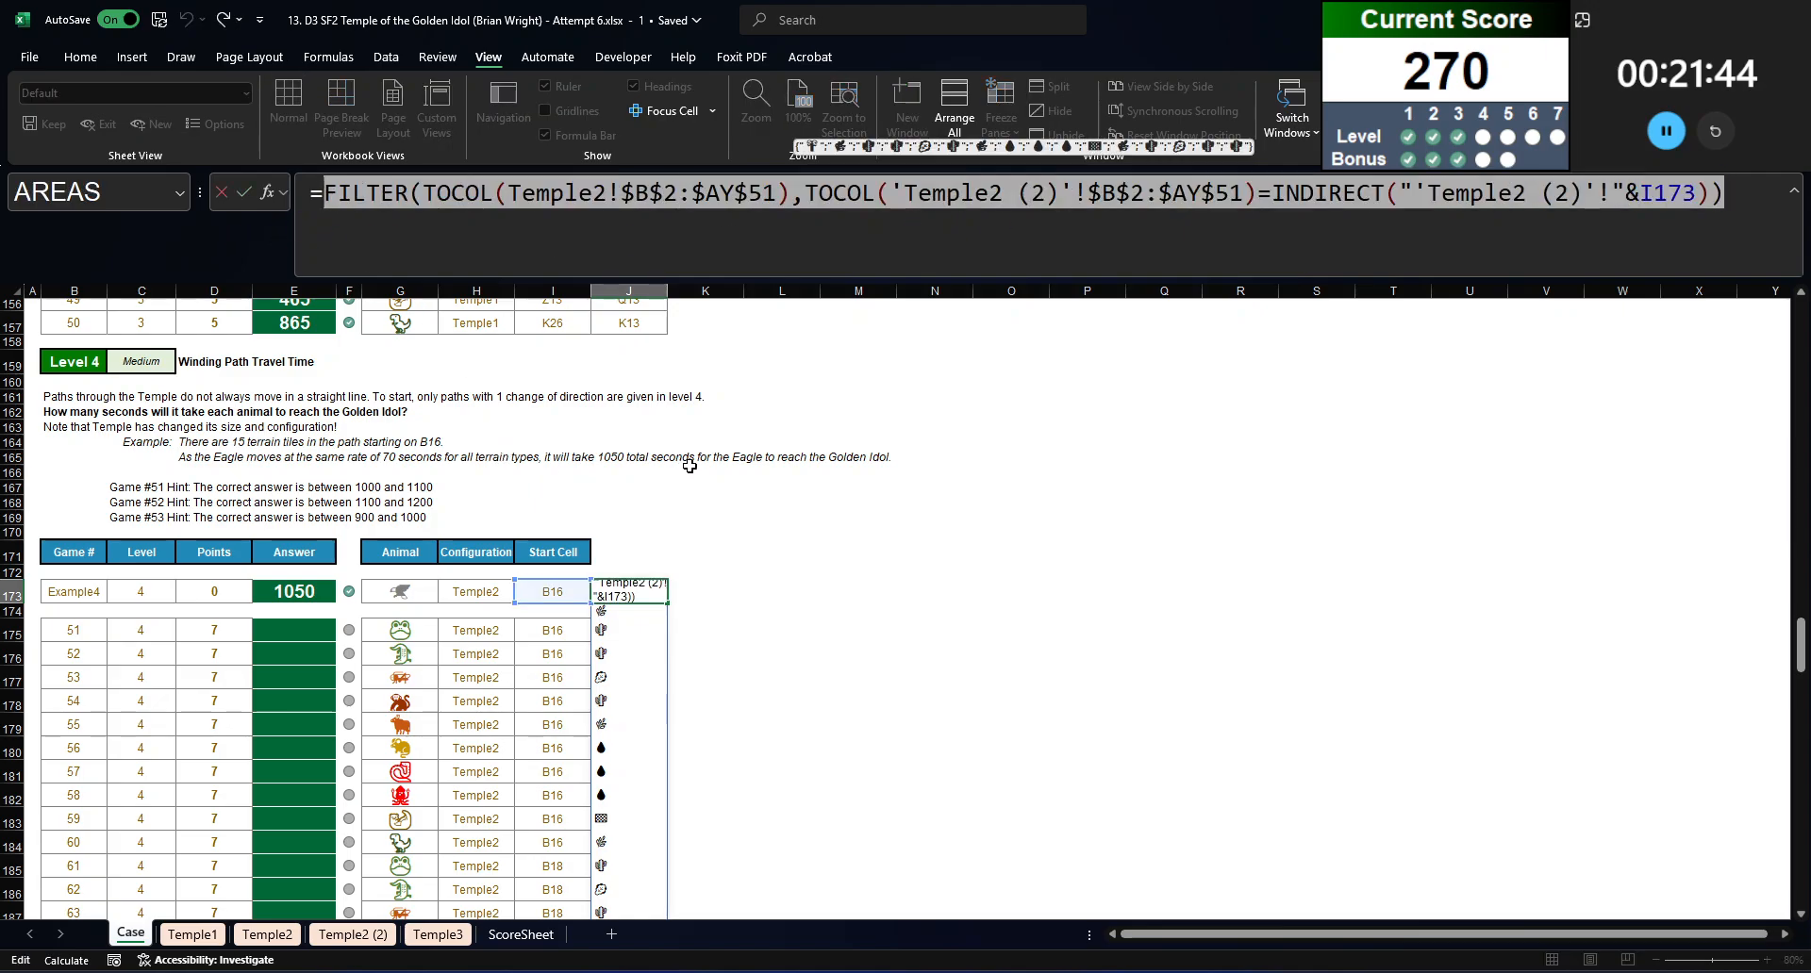
type("=index(trav")
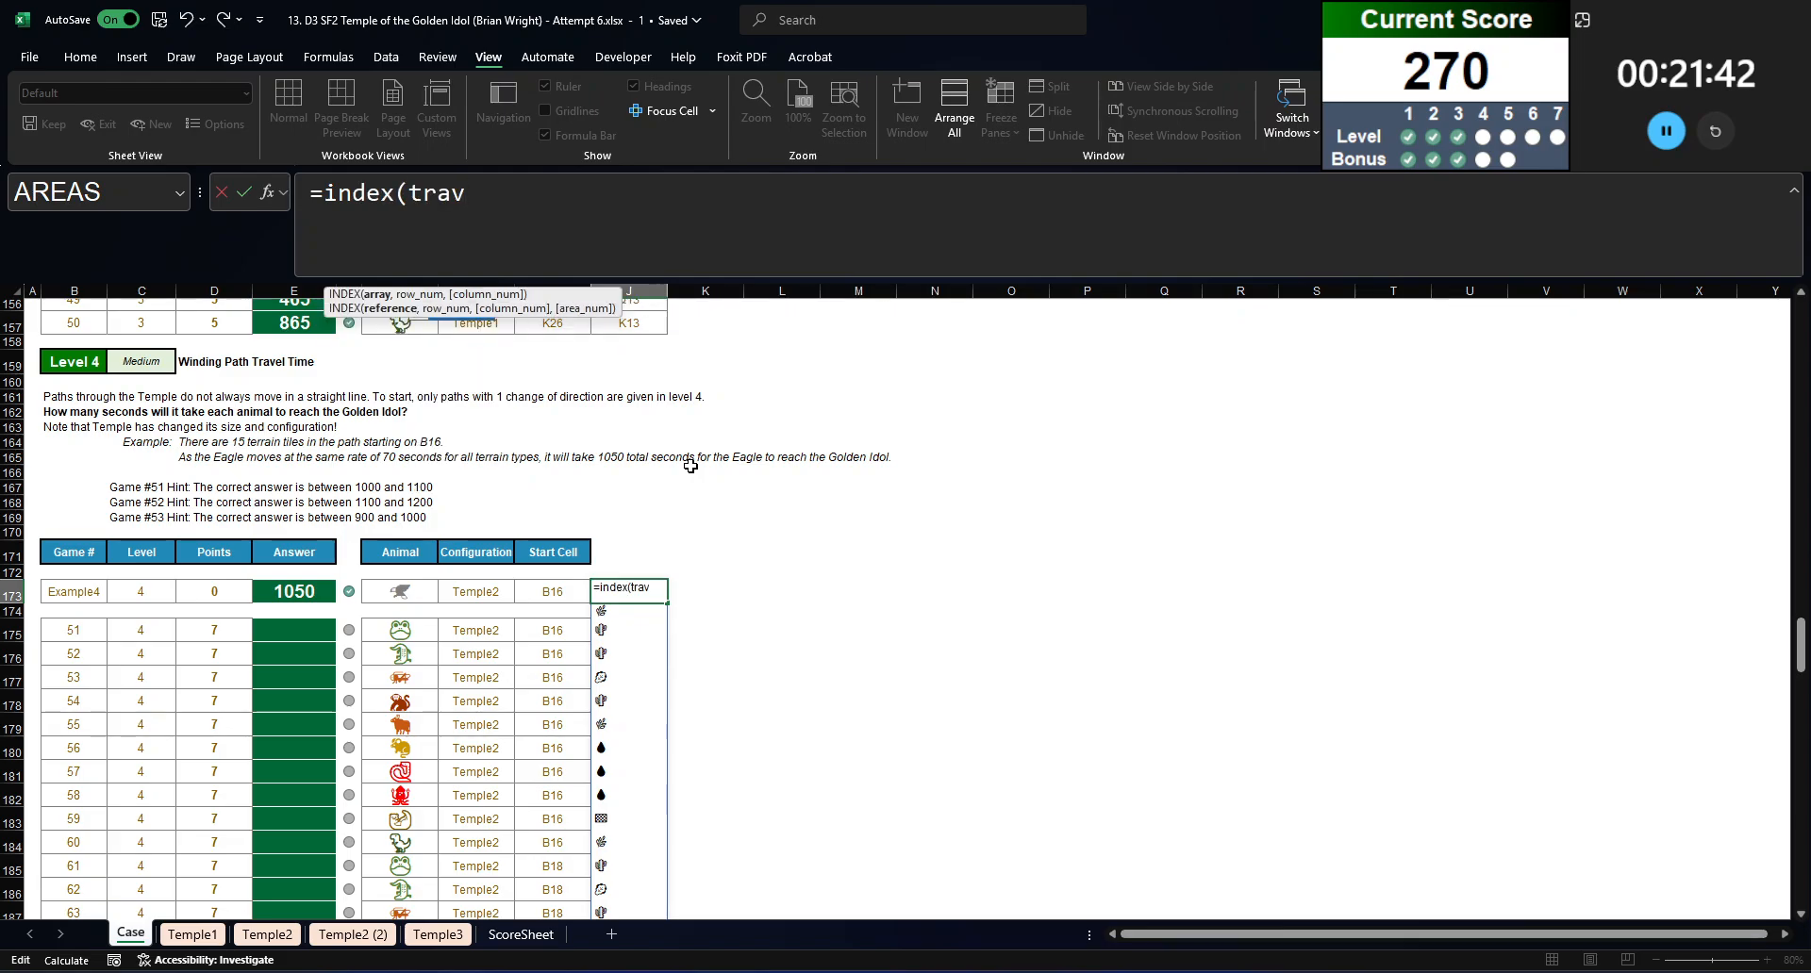
key("Tab")
type(",")
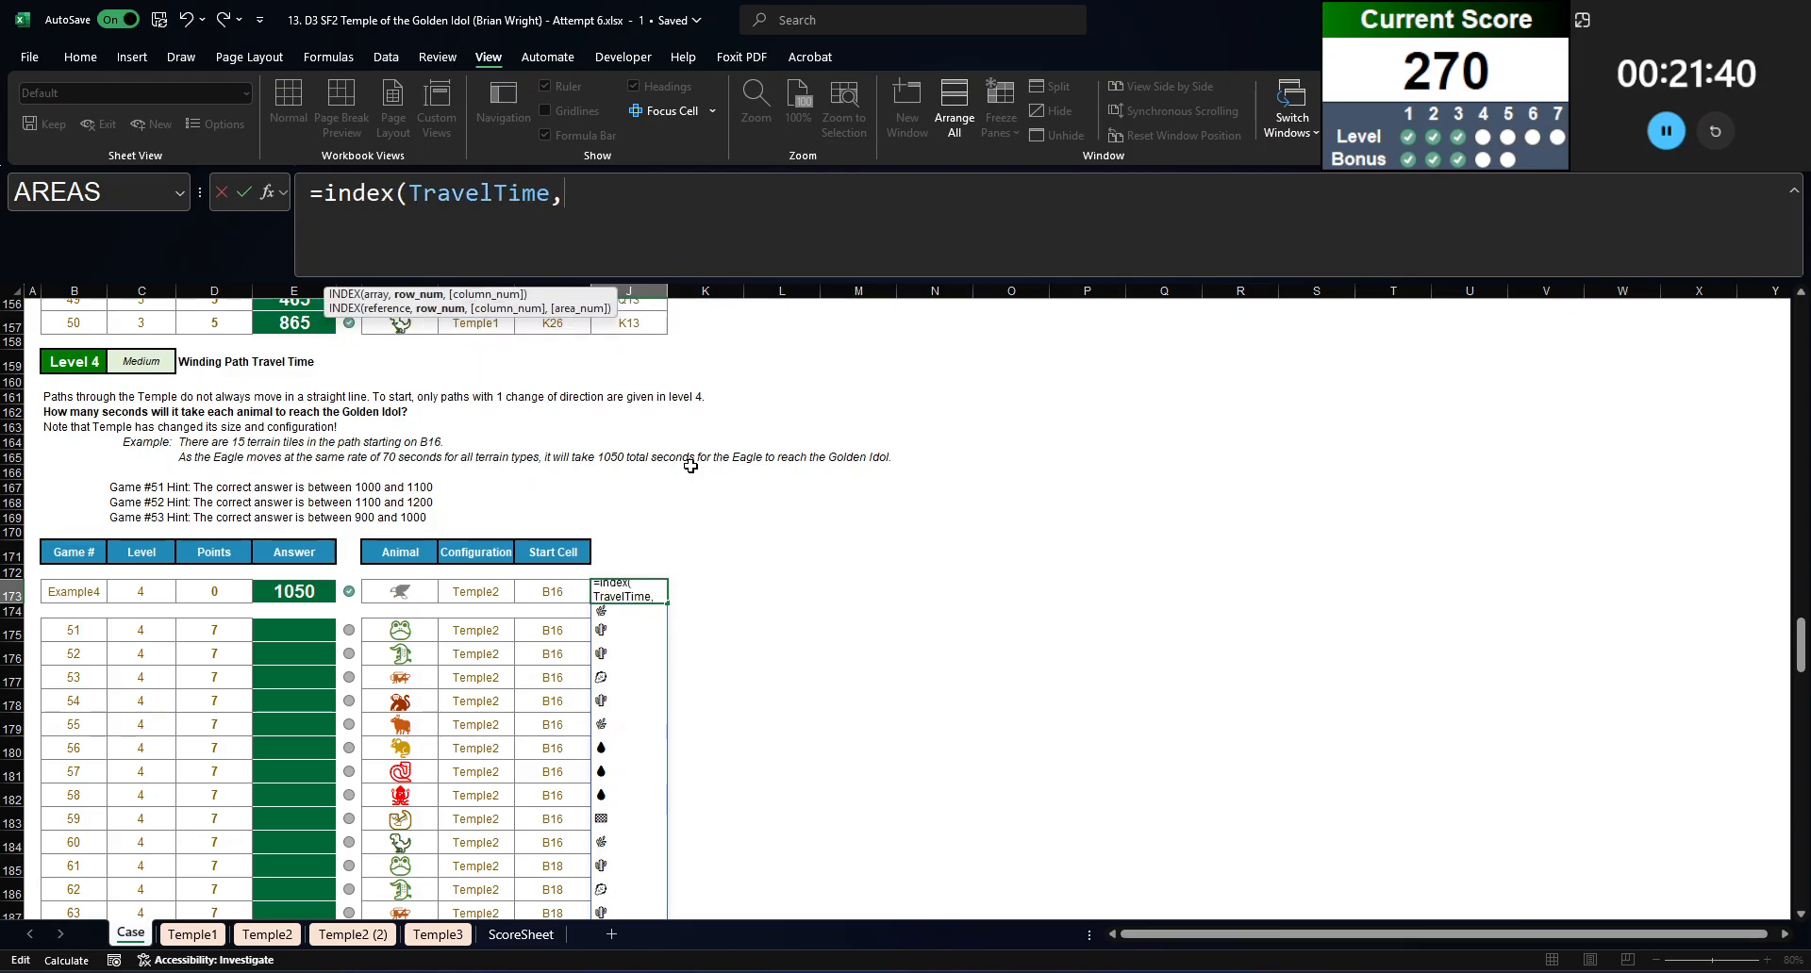
type("xmat")
key("Tab")
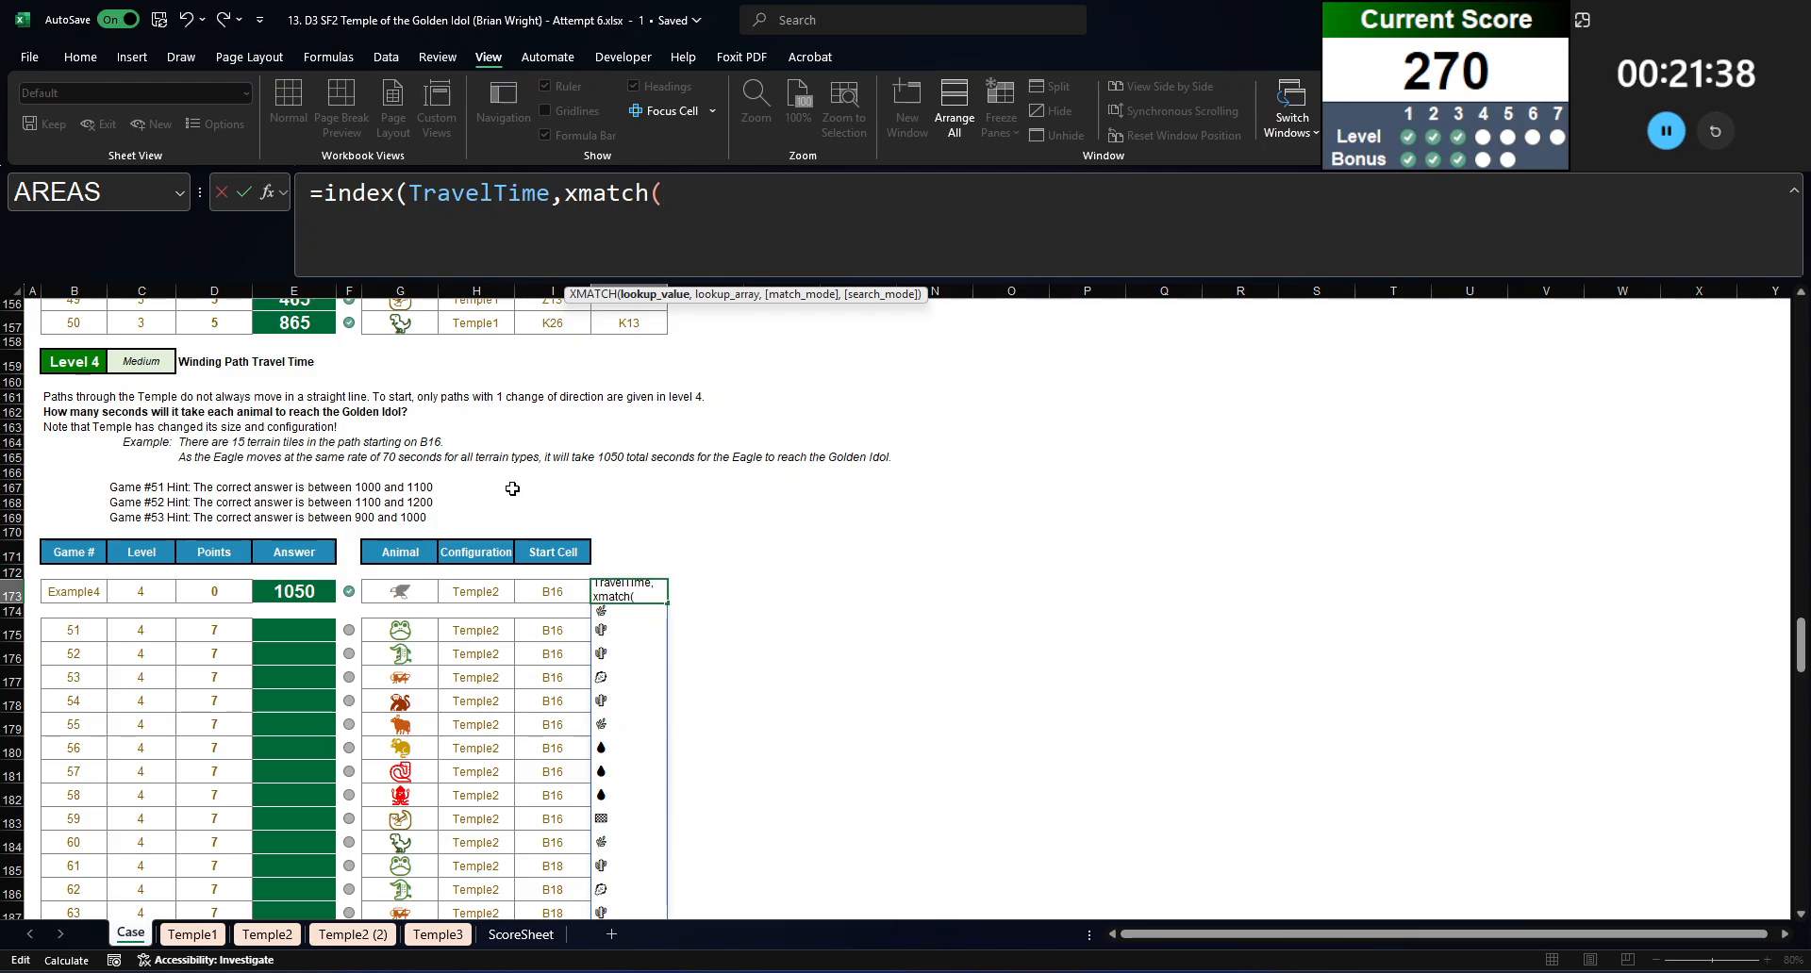
left_click(393, 589)
type(",animal,")
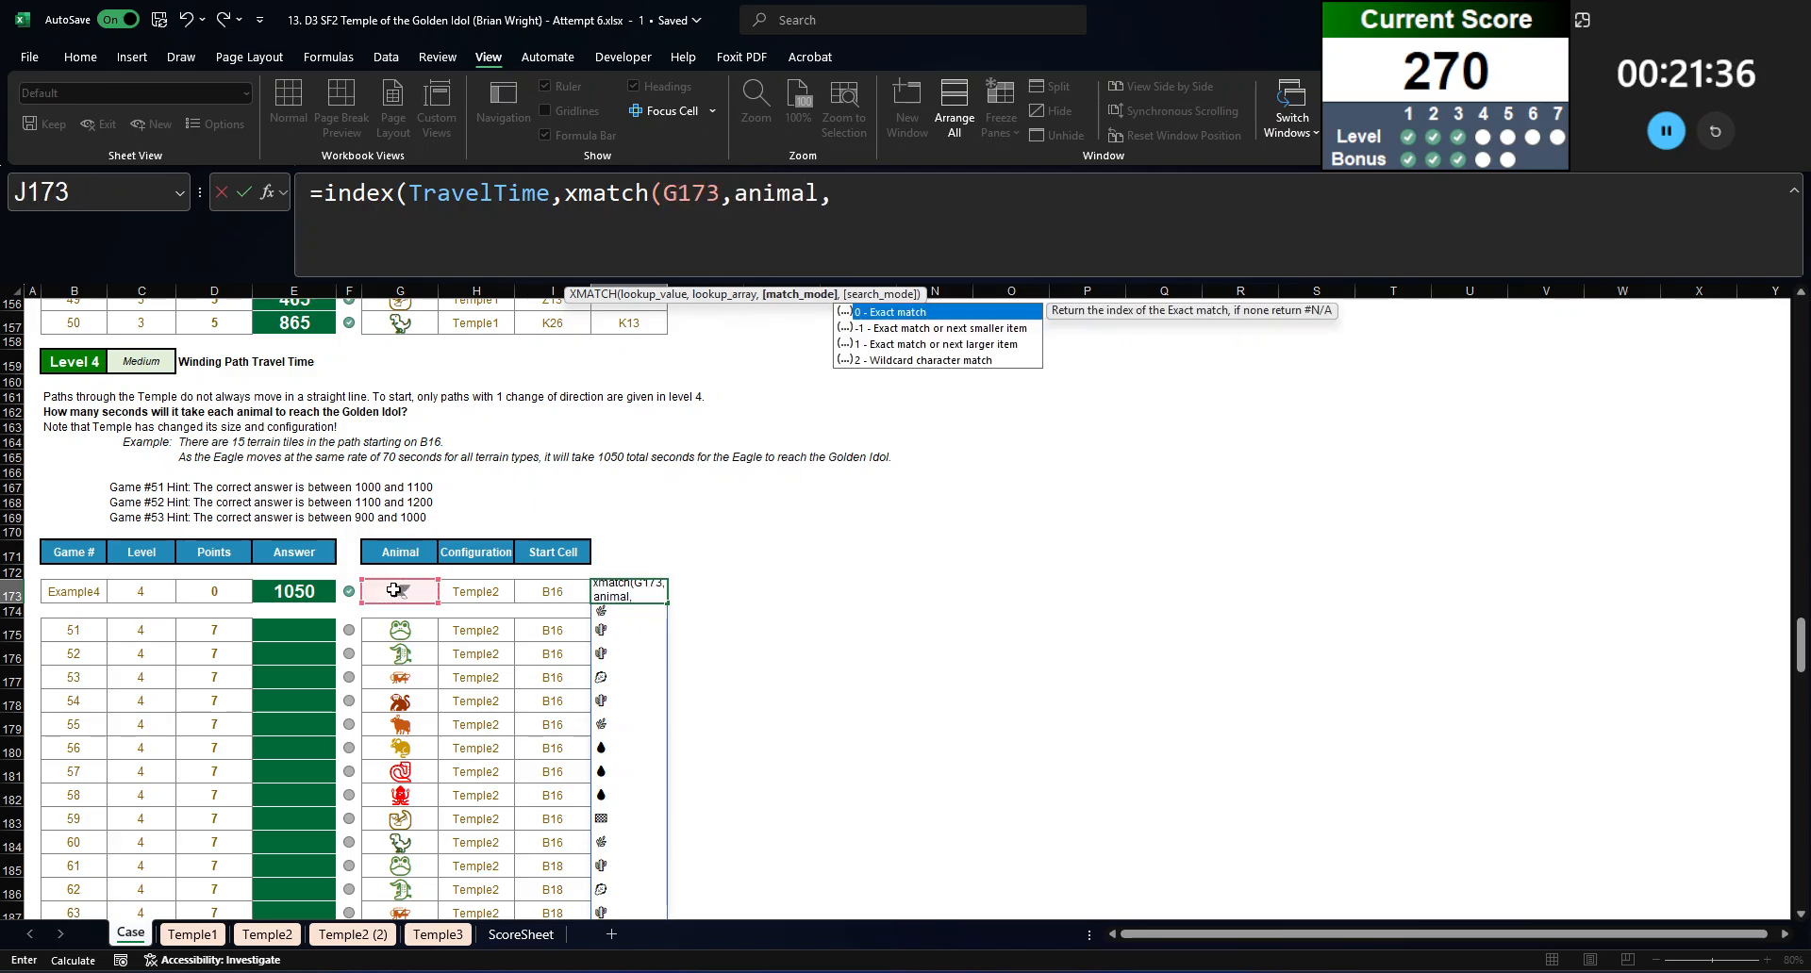
key("BackSpace")
type("s,0),")
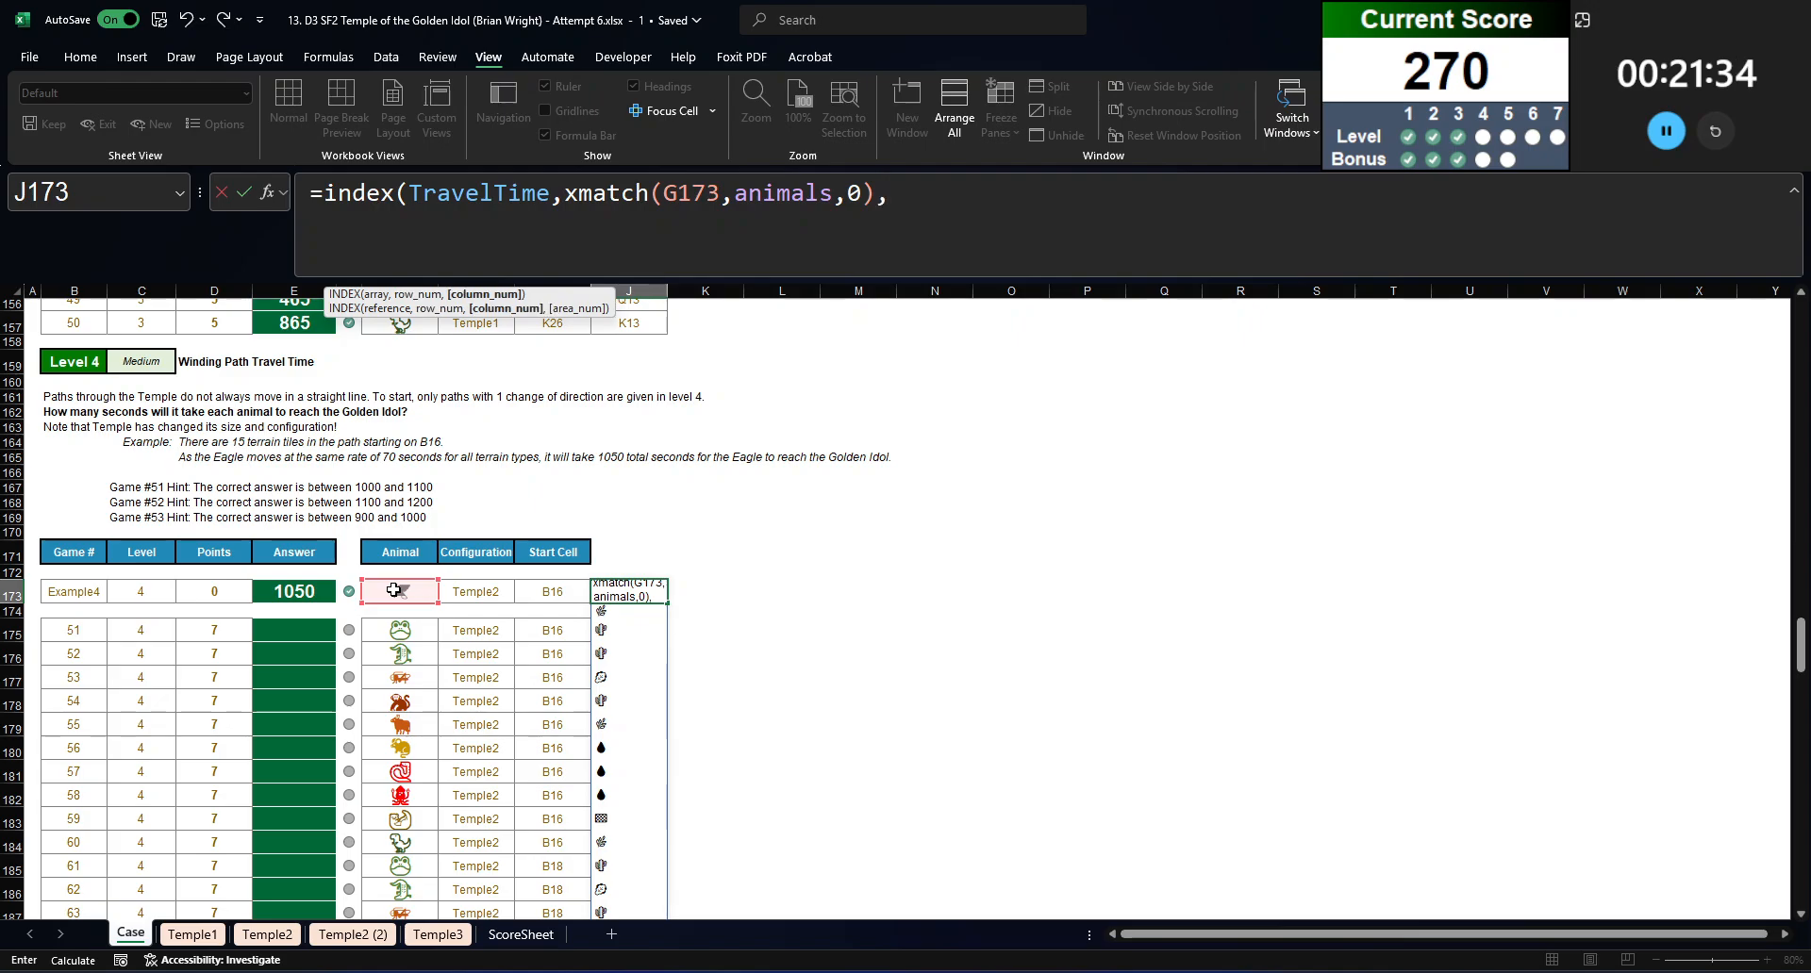
type("xmat")
Step: Add a column XMATCH that looks up the cut FILTER expression in Terrain with exact match 0, and enter the J173 formula
key("Tab")
key("ctrl+v")
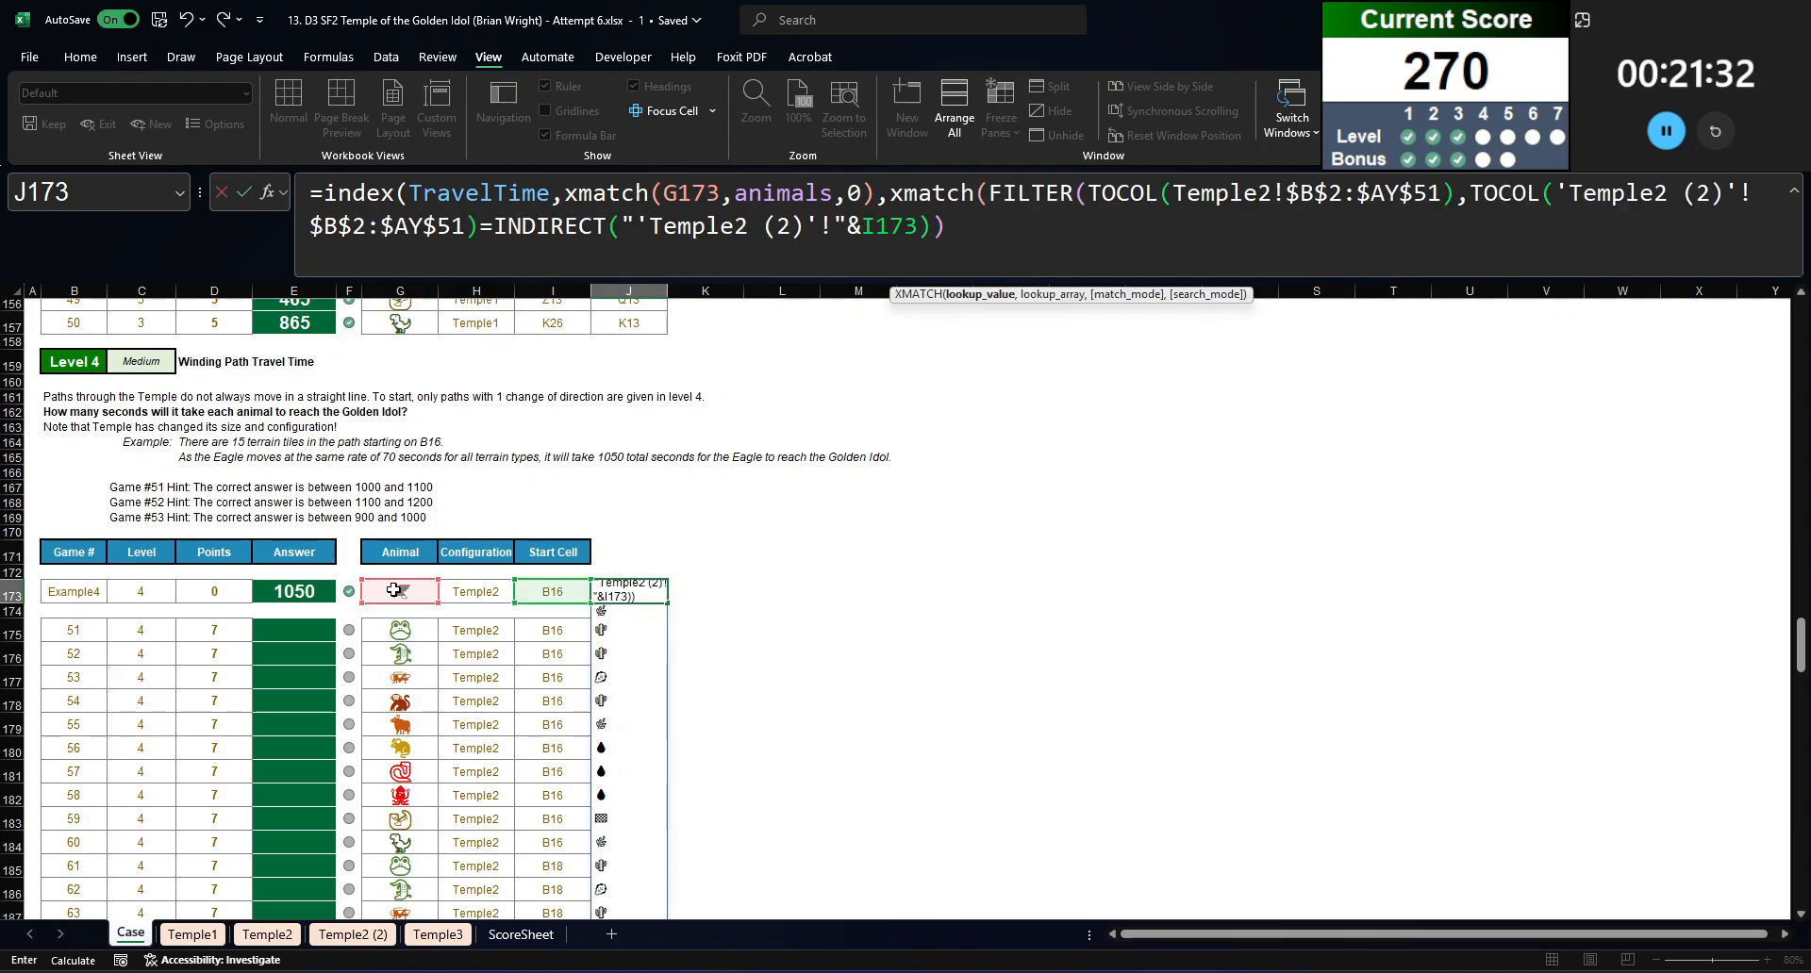
type(",terrain,0))")
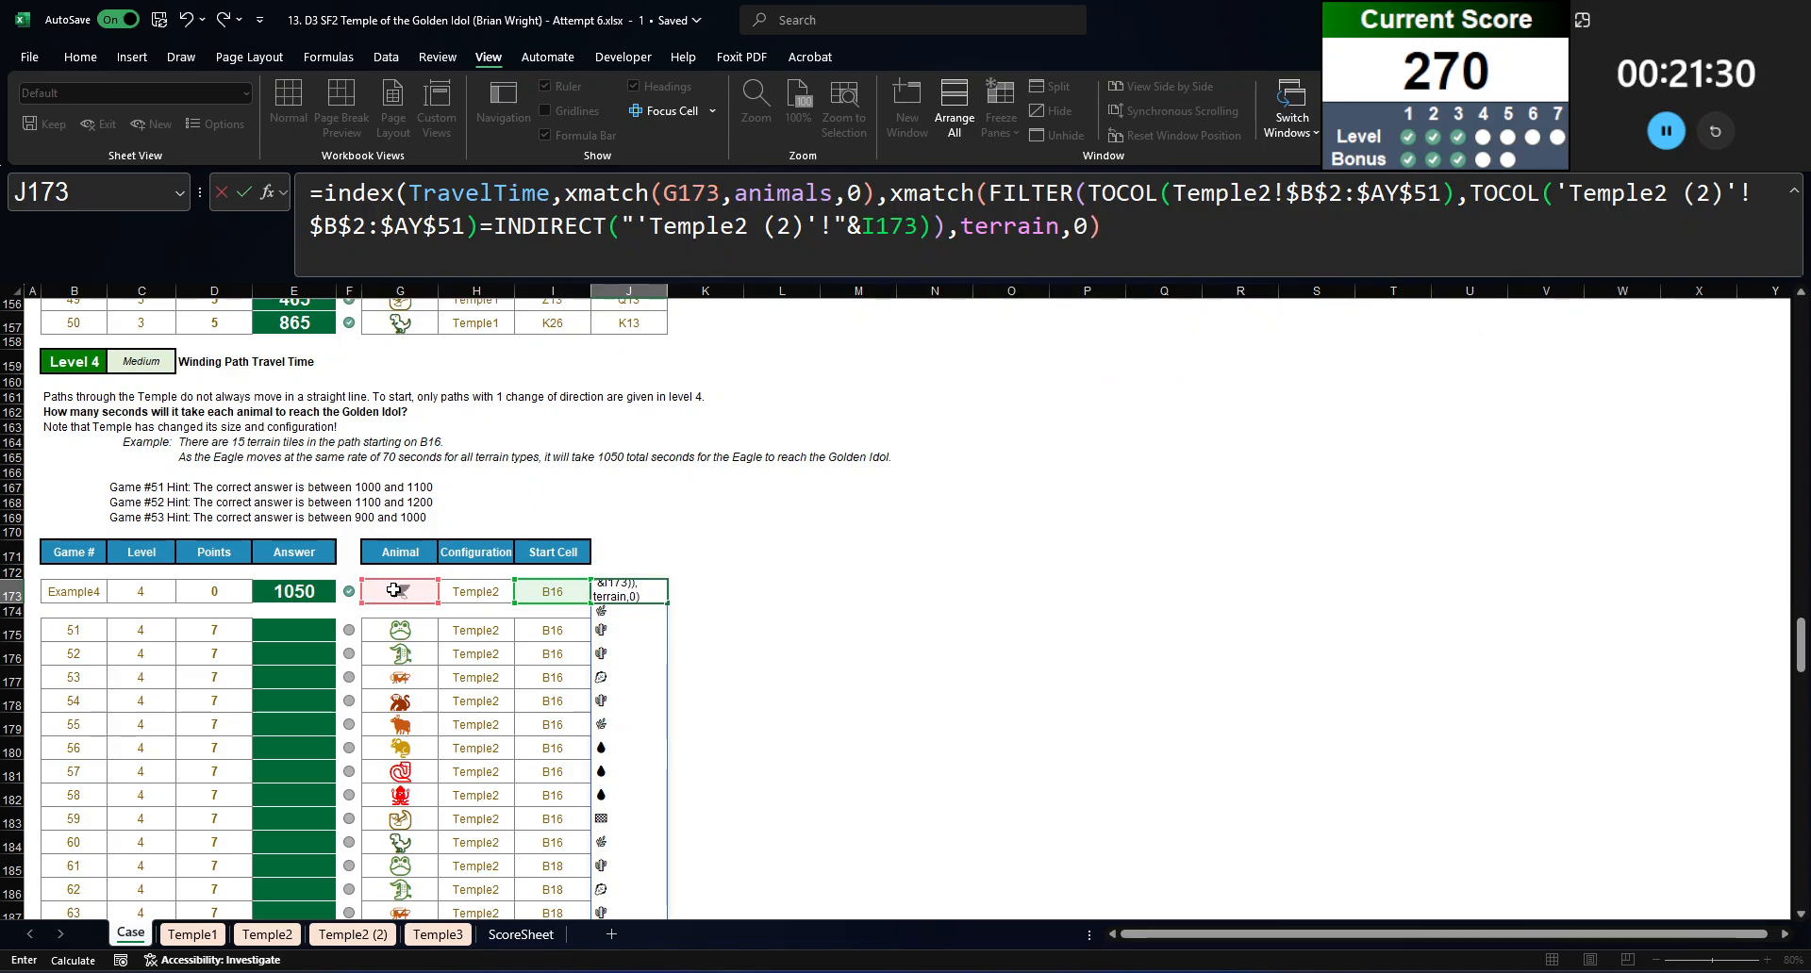
key("Return")
scroll(602, 570, "down", 1)
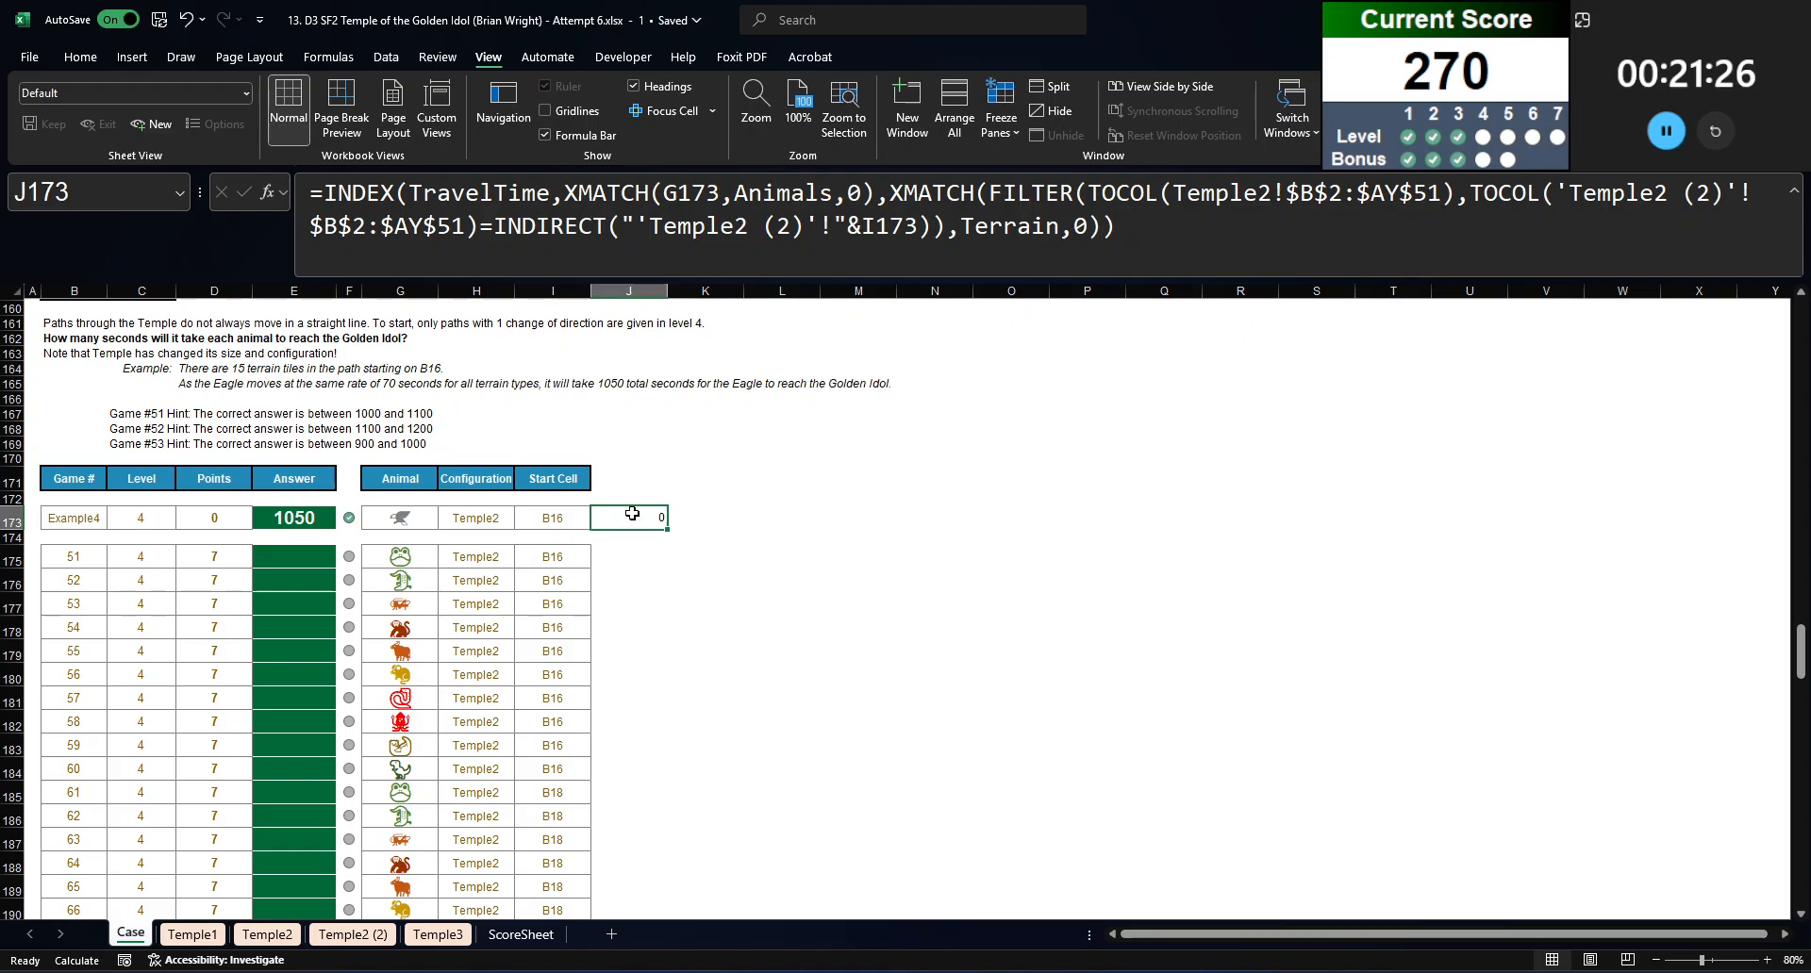
Step: Undo the INDEX formula in J173 to bring back the plain FILTER formula
left_click(718, 250)
key("Escape")
key("ctrl+z")
Step: Cut the FILTER expression out of J173 and rebuild =INDEX(TravelTime,XMATCH(G173,Animals,0) with a second XMATCH for the column
left_click(588, 251)
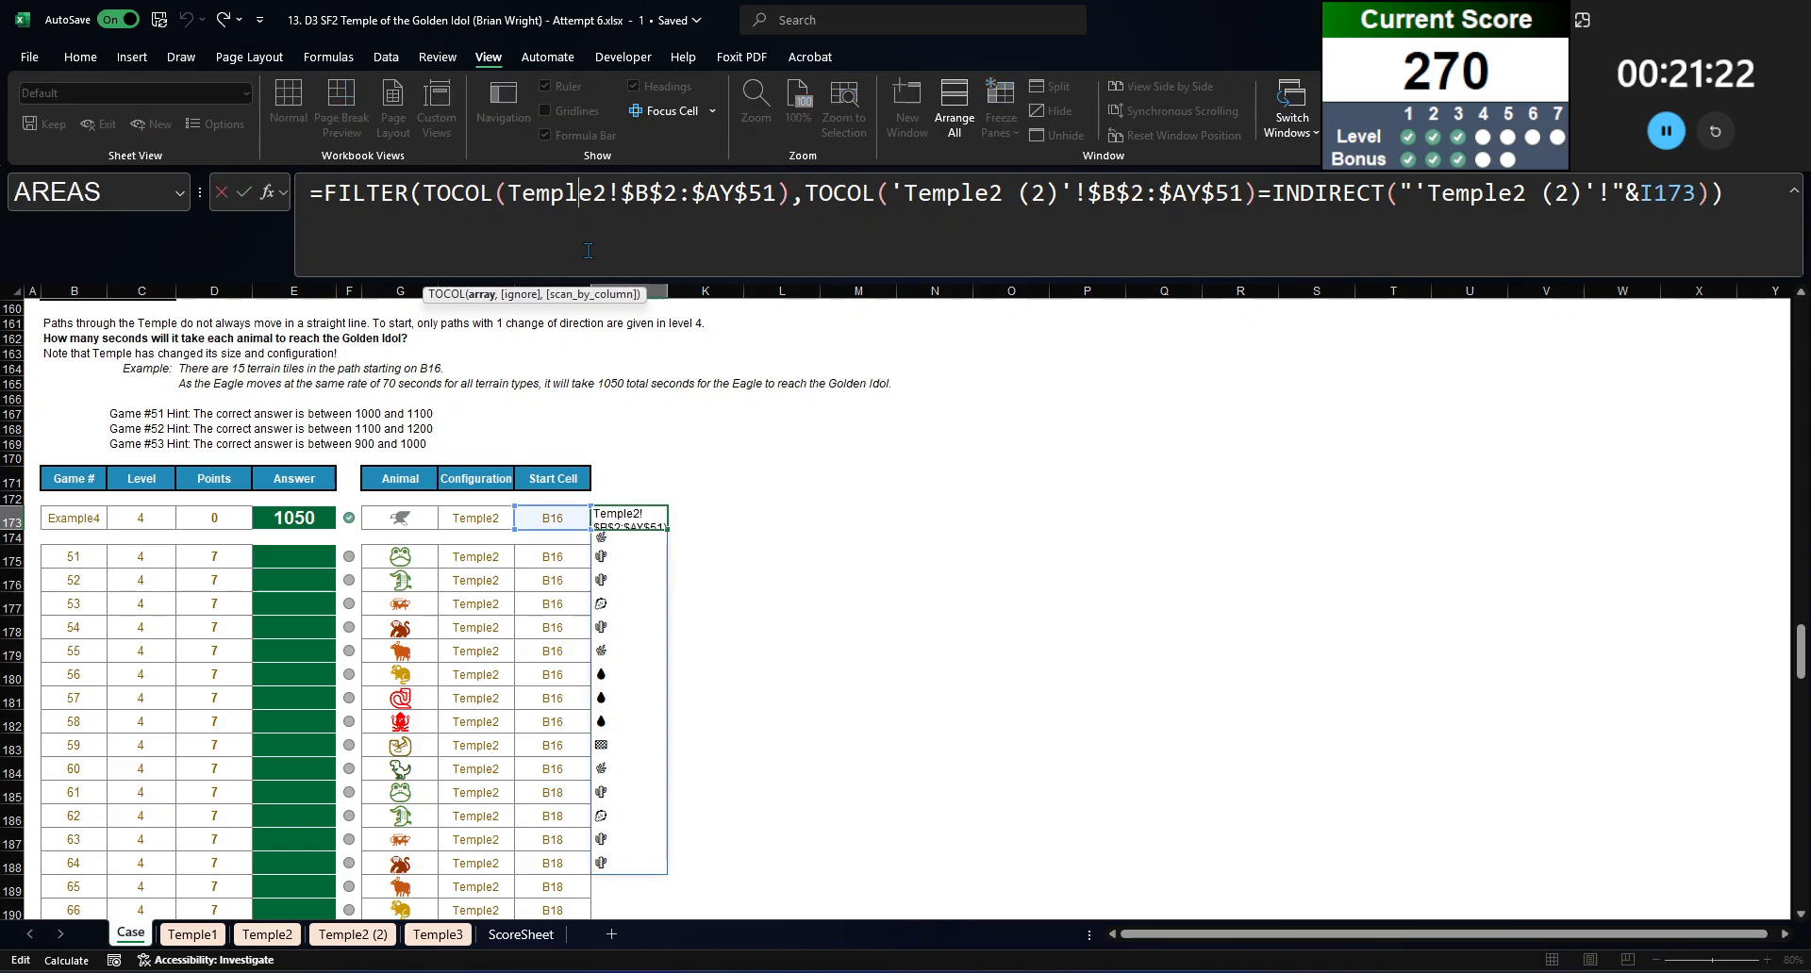
left_click_drag(324, 201, 1728, 200)
key("ctrl+x")
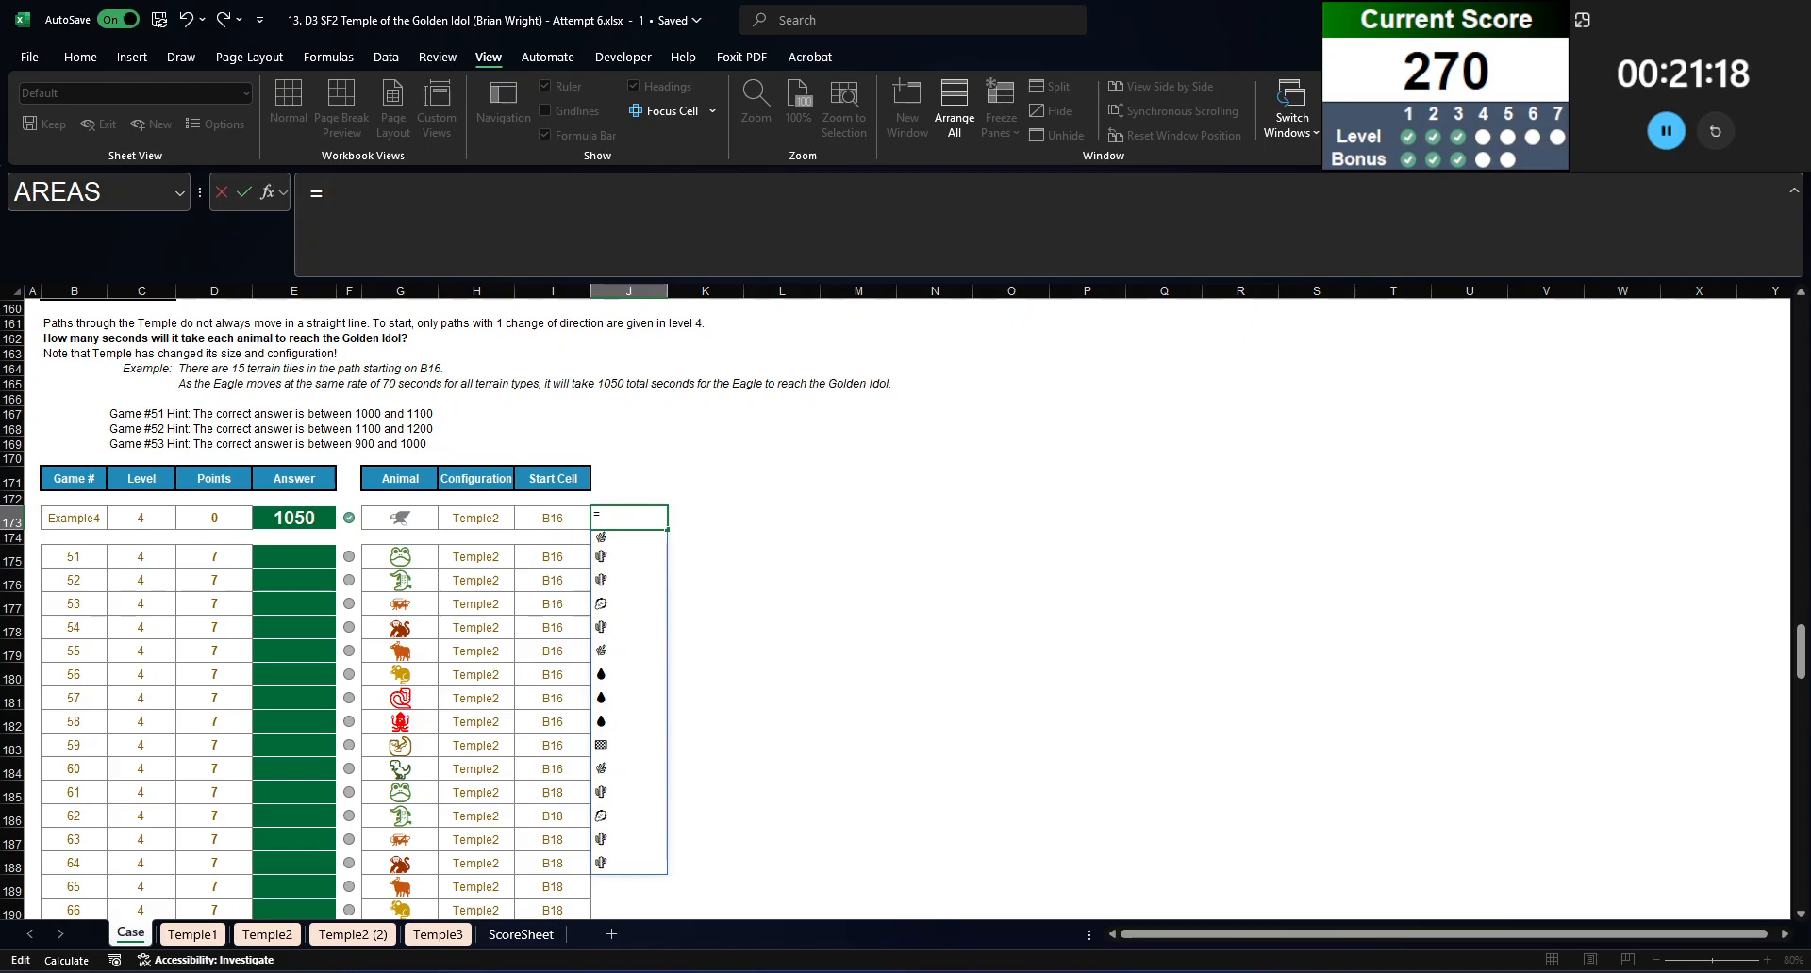
type("index(travelt")
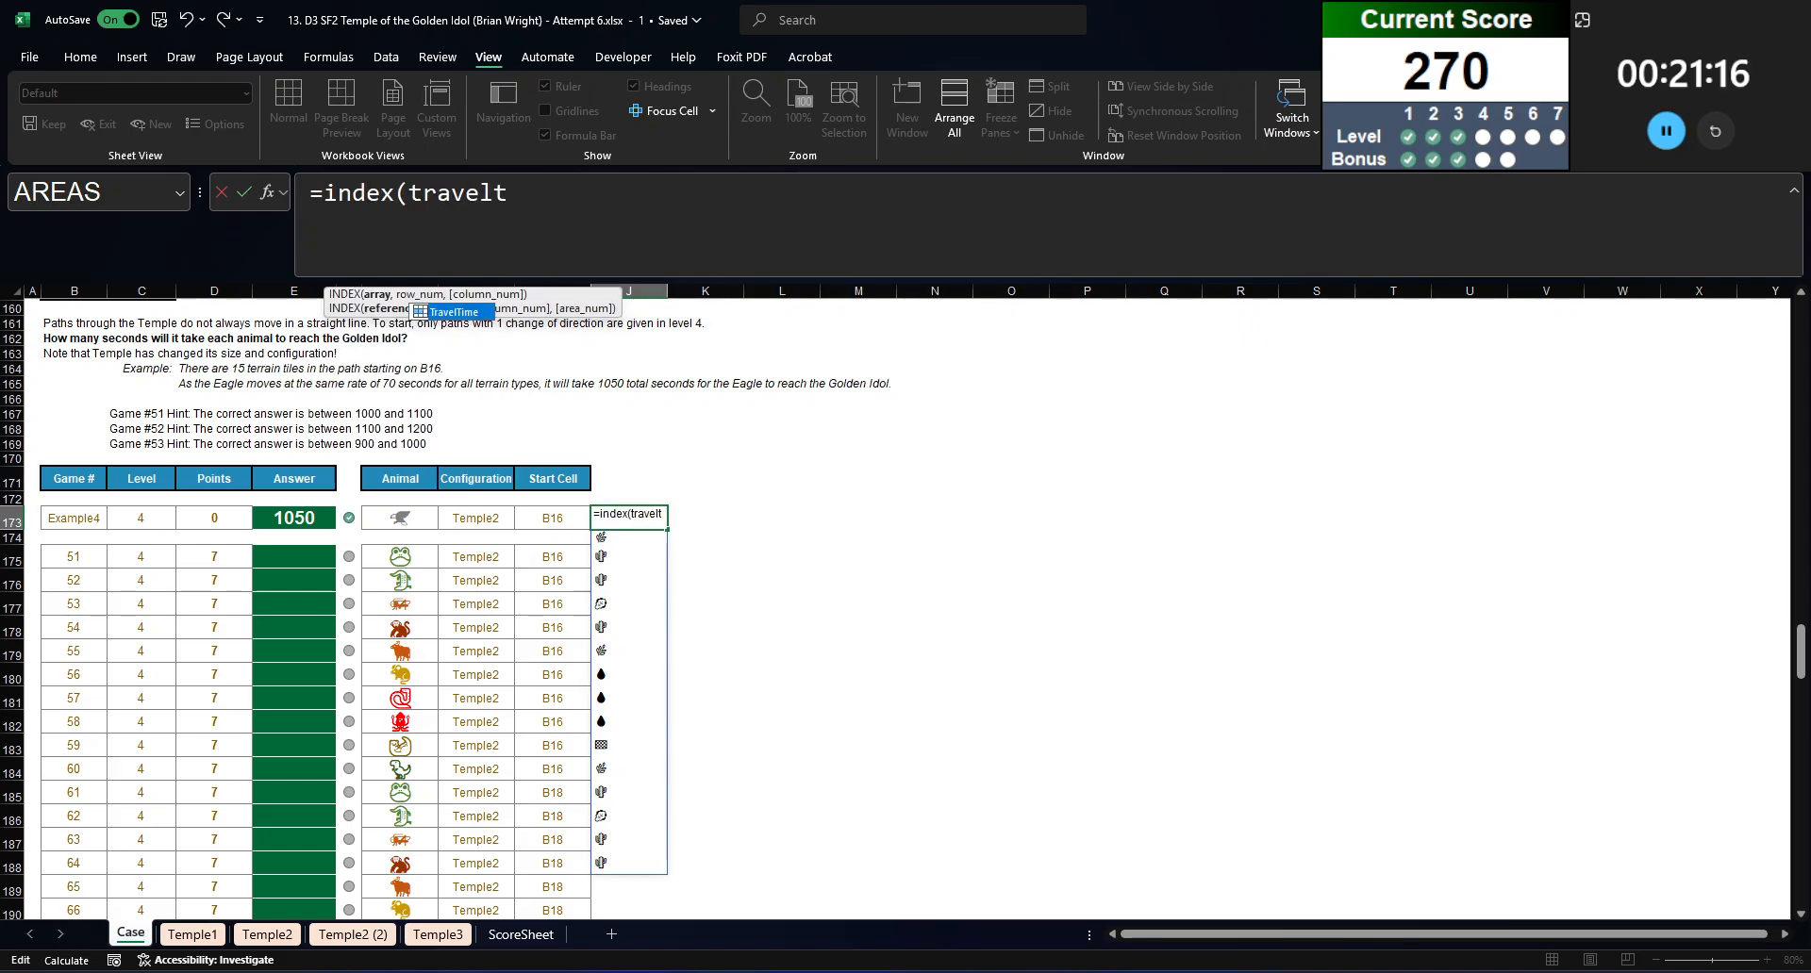
key("Tab")
type(",xmatch(")
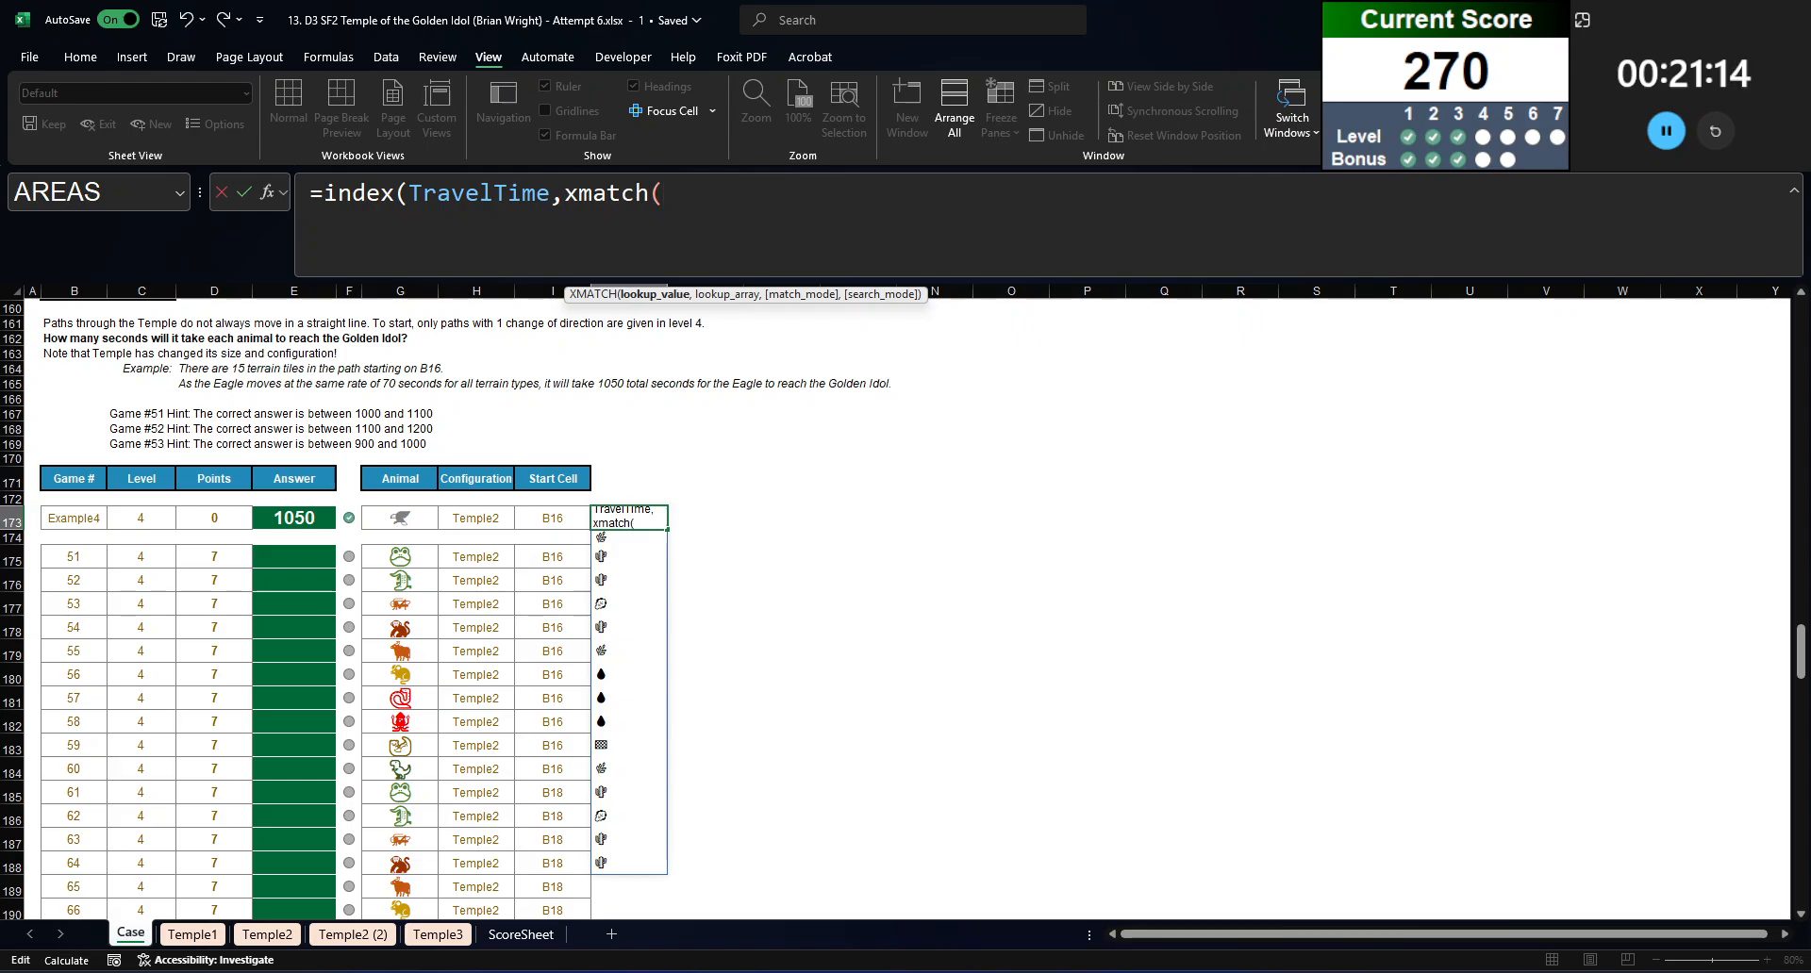
left_click(399, 517)
type(",")
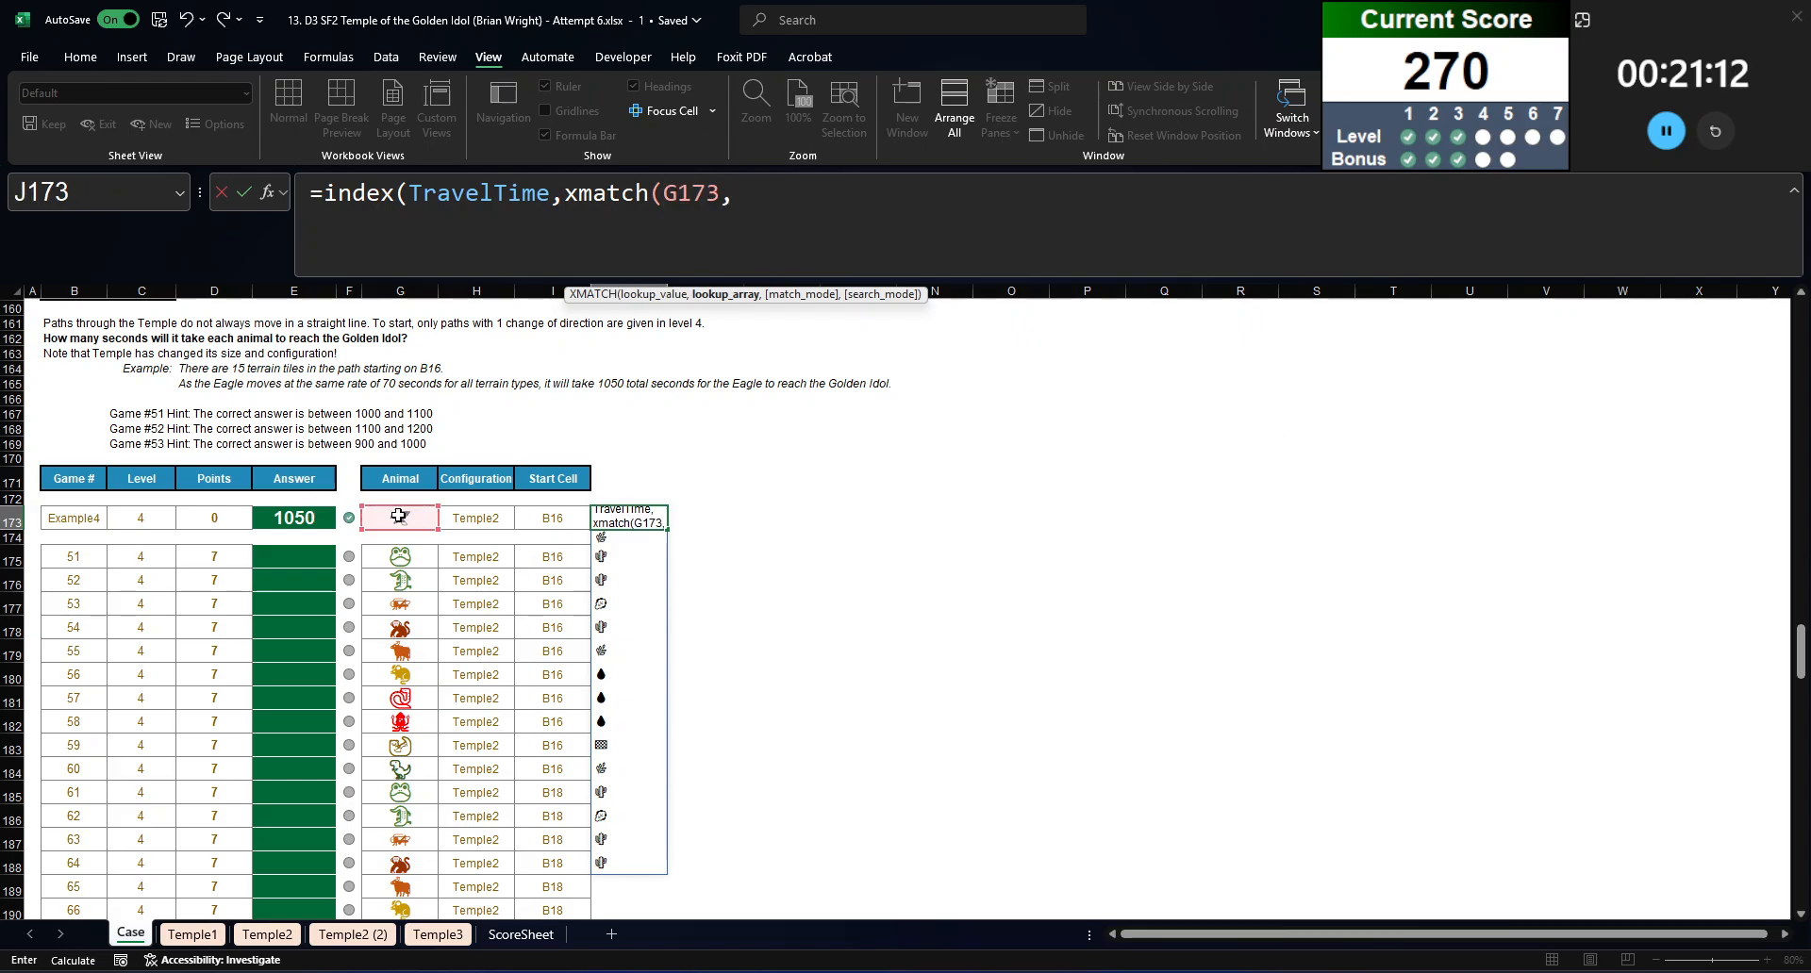
type("animals,0),x")
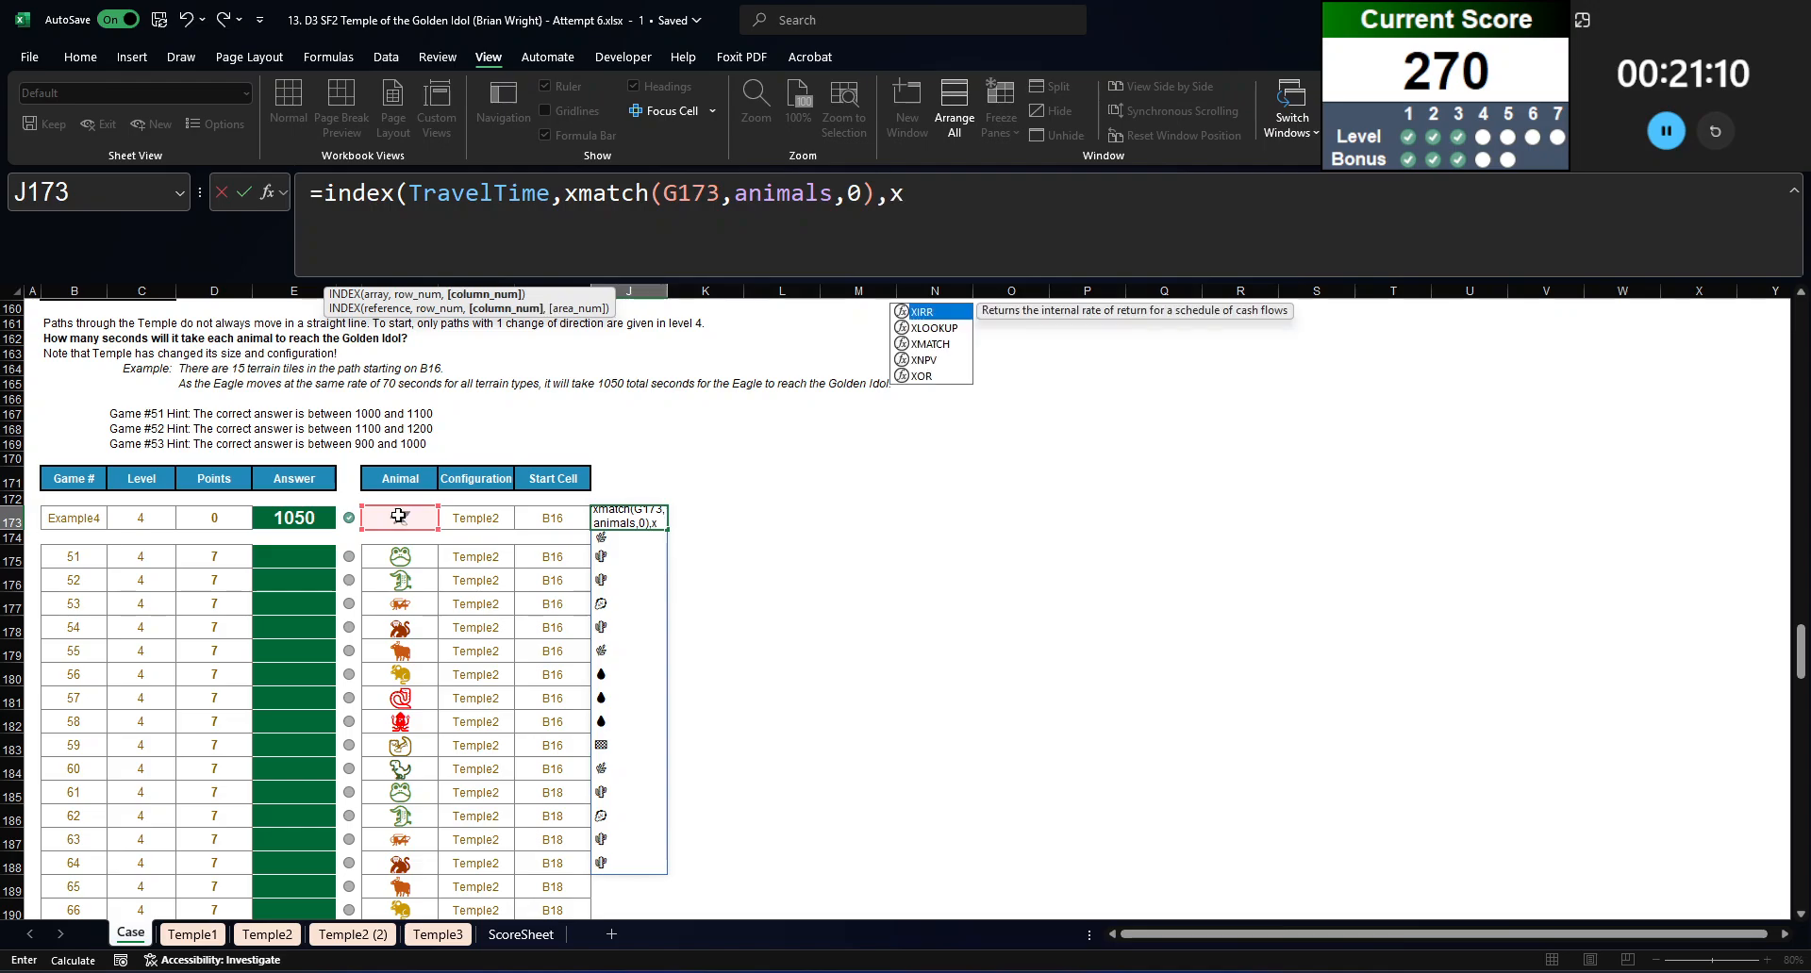
type("match(")
Step: Make the second XMATCH look up the cut FILTER expression in Terrain with exact match 0, and enter the formula
key("ctrl+v")
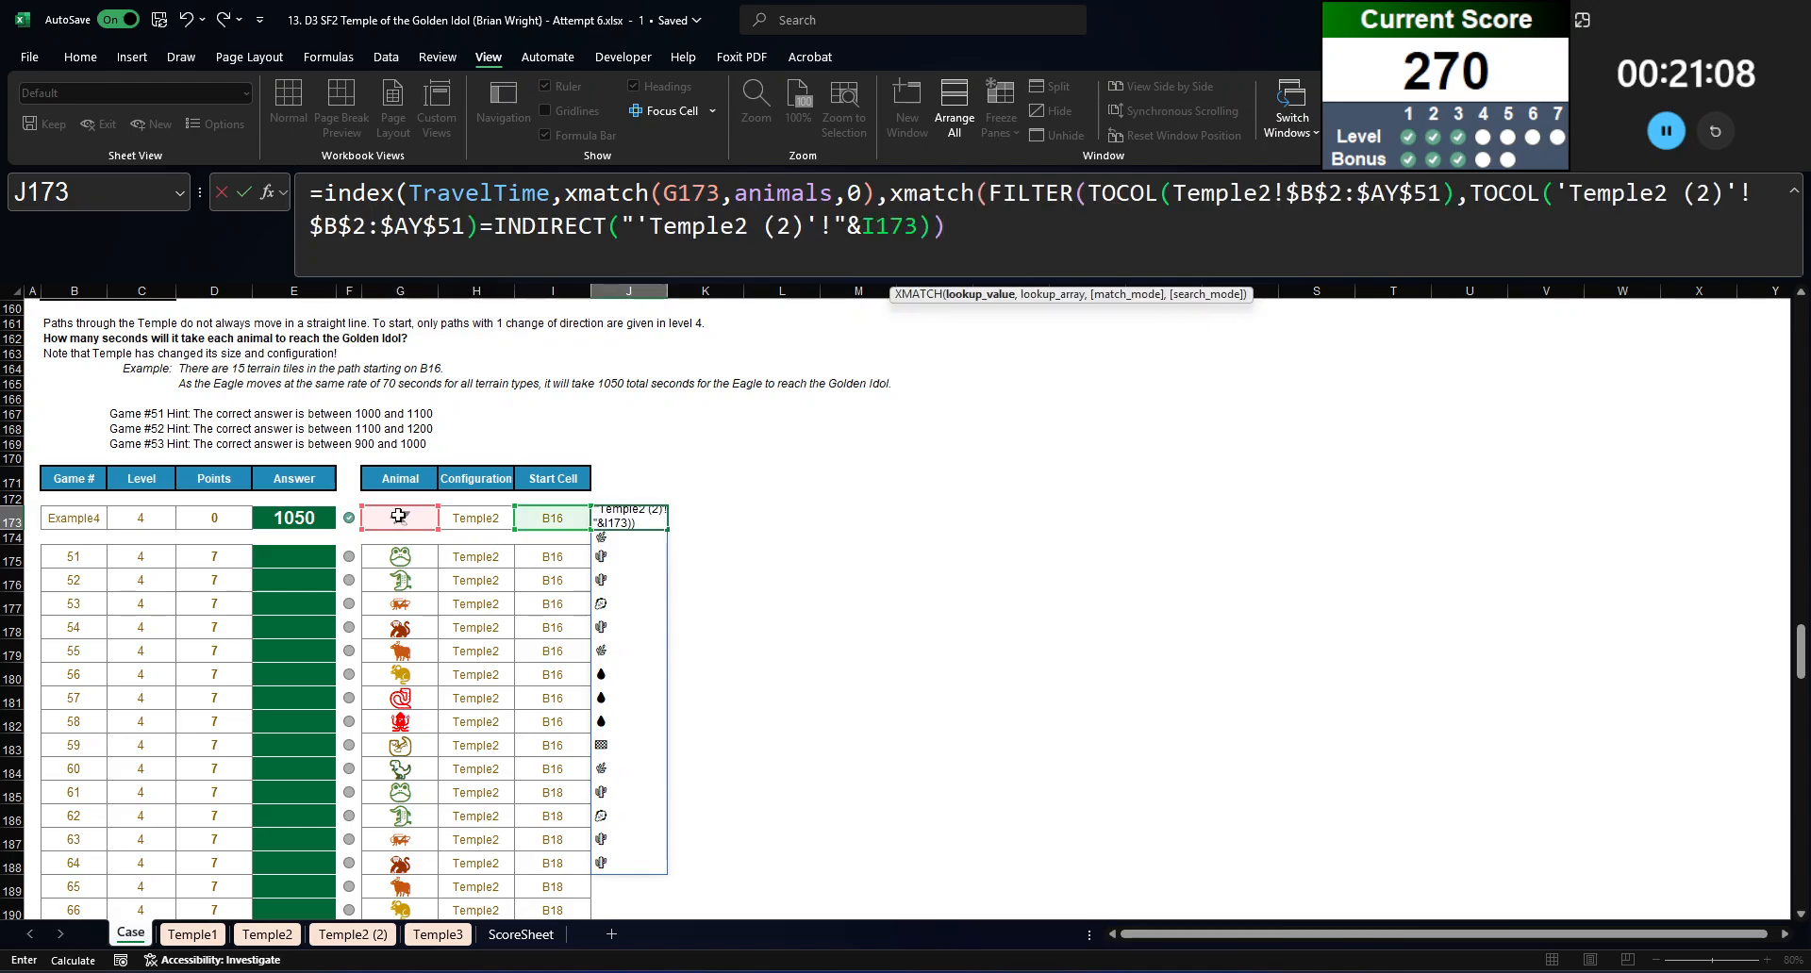
type(",terrain,0))")
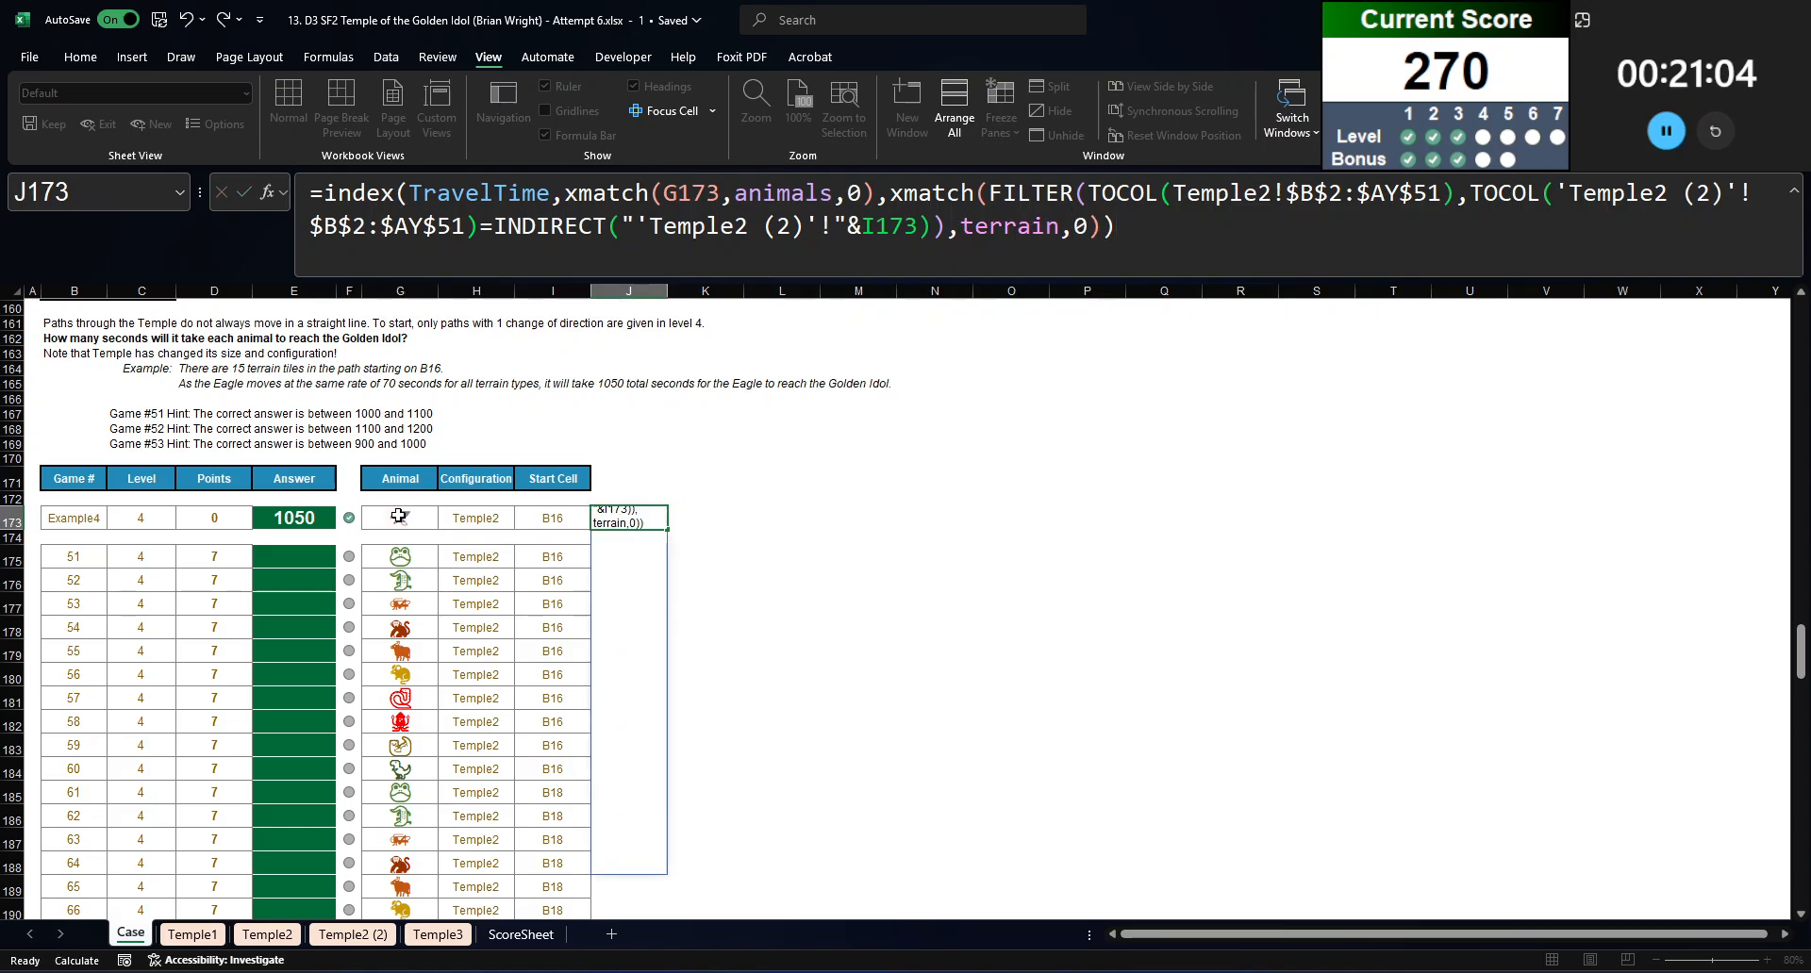
key("Return")
Step: Wrap the whole INDEX formula in J173 in a SUM to total the path's travel times
key("Up")
left_click(324, 195)
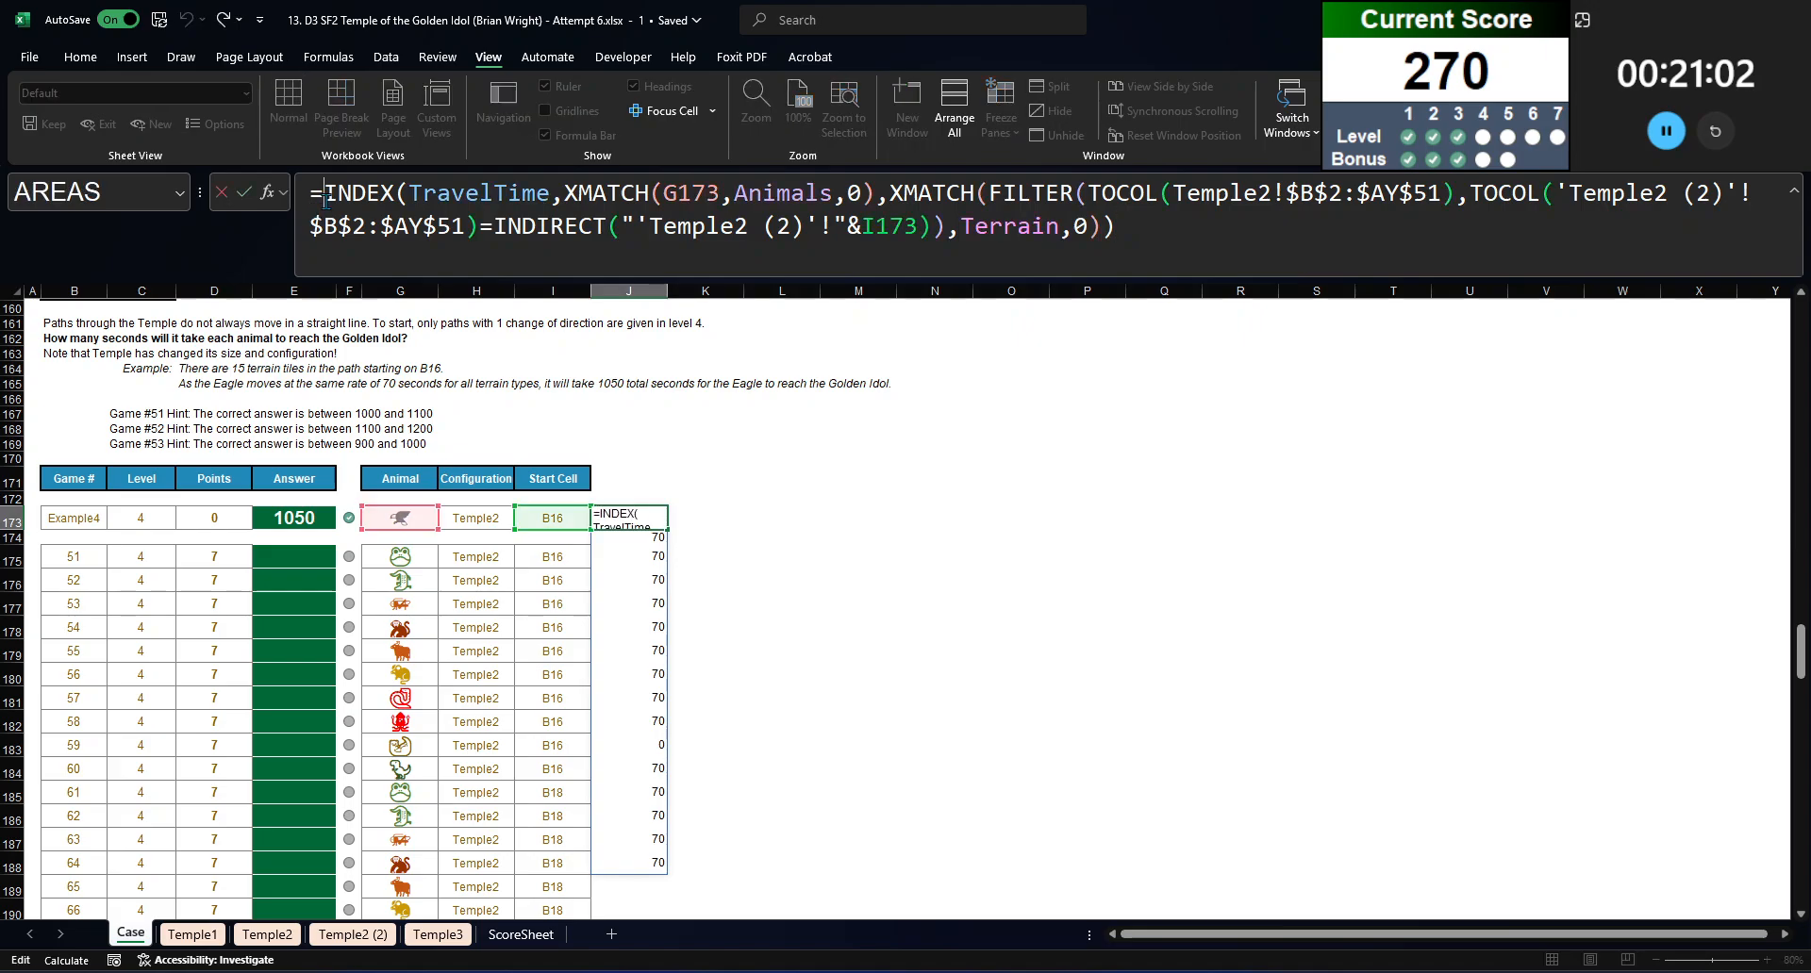
type("sum(")
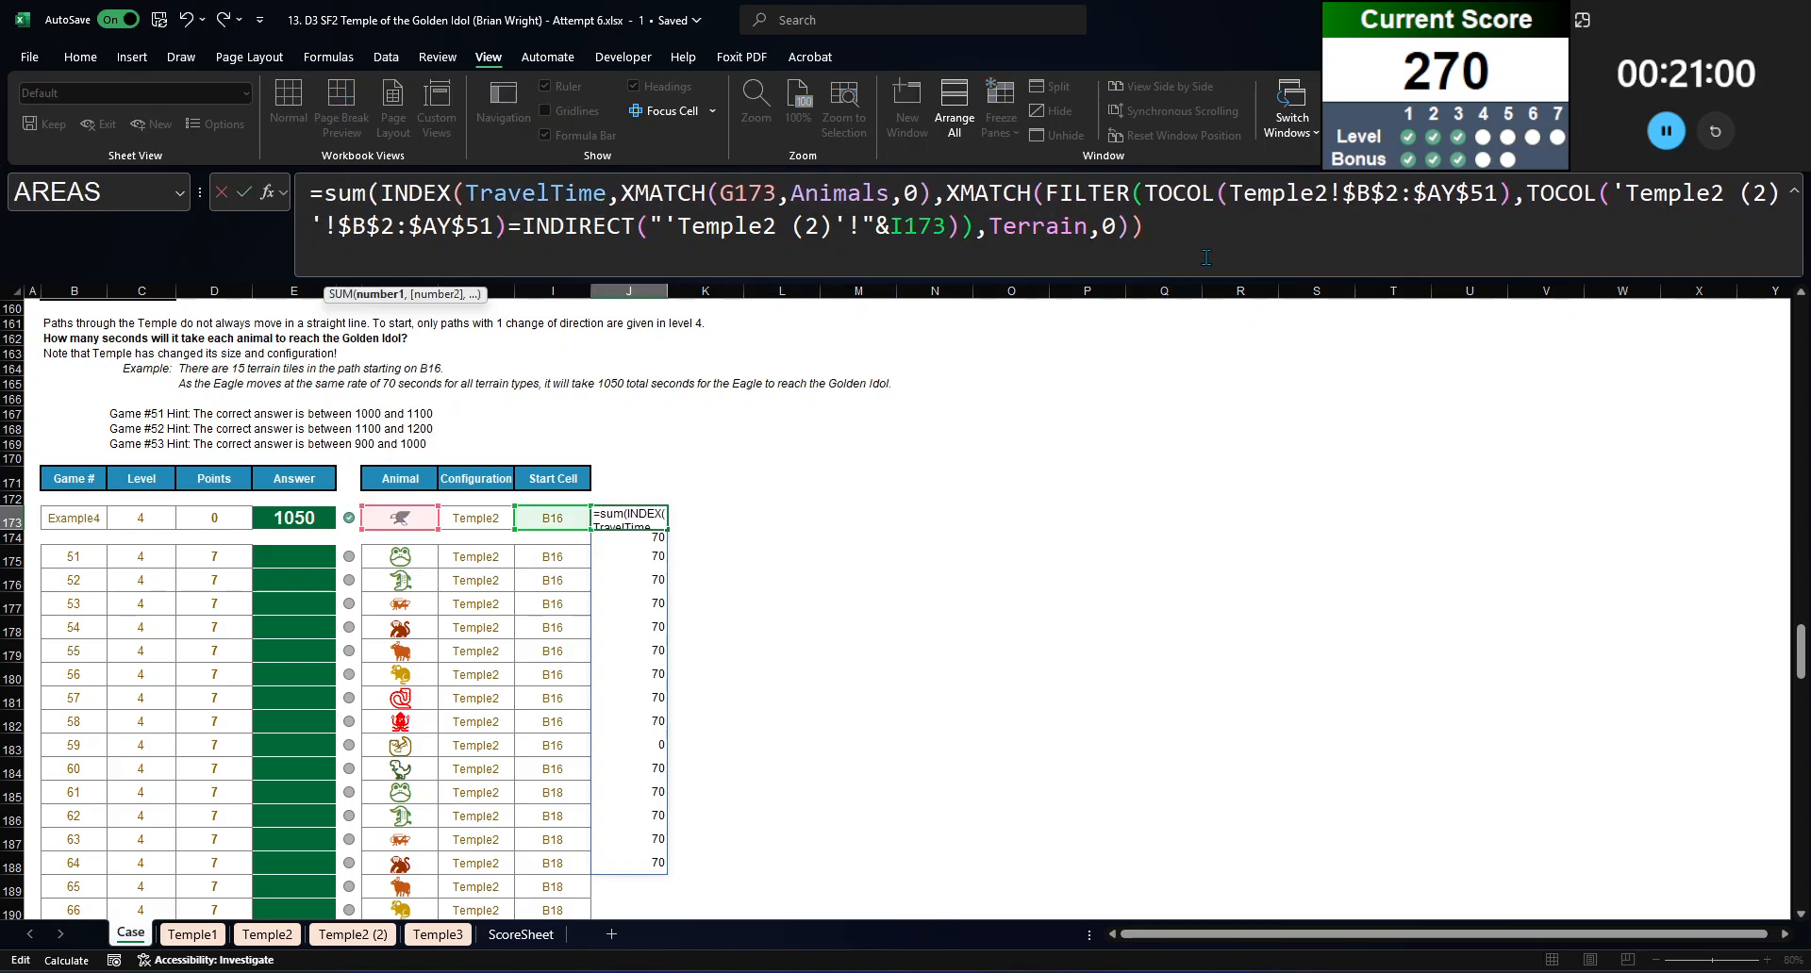
type(")")
key("Return")
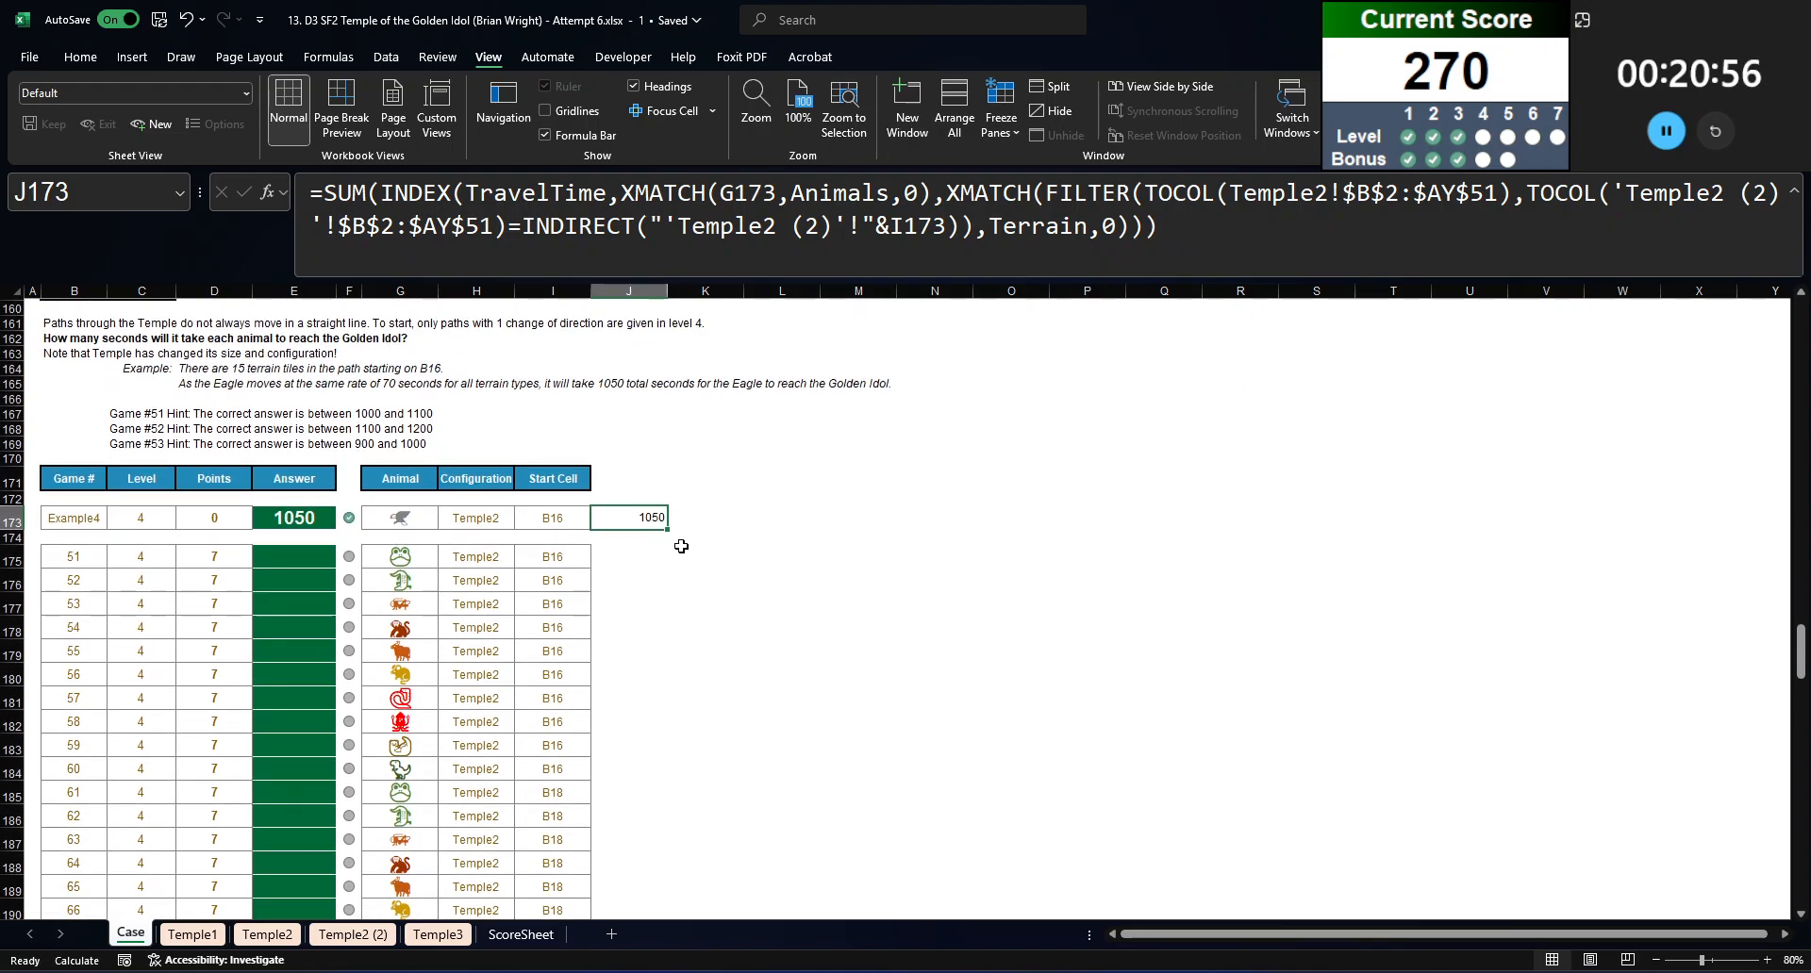
Step: Move the SUM formula from J173 into the Example4 answer cell E173, replacing its fixed value
left_click_drag(1247, 235, 298, 199)
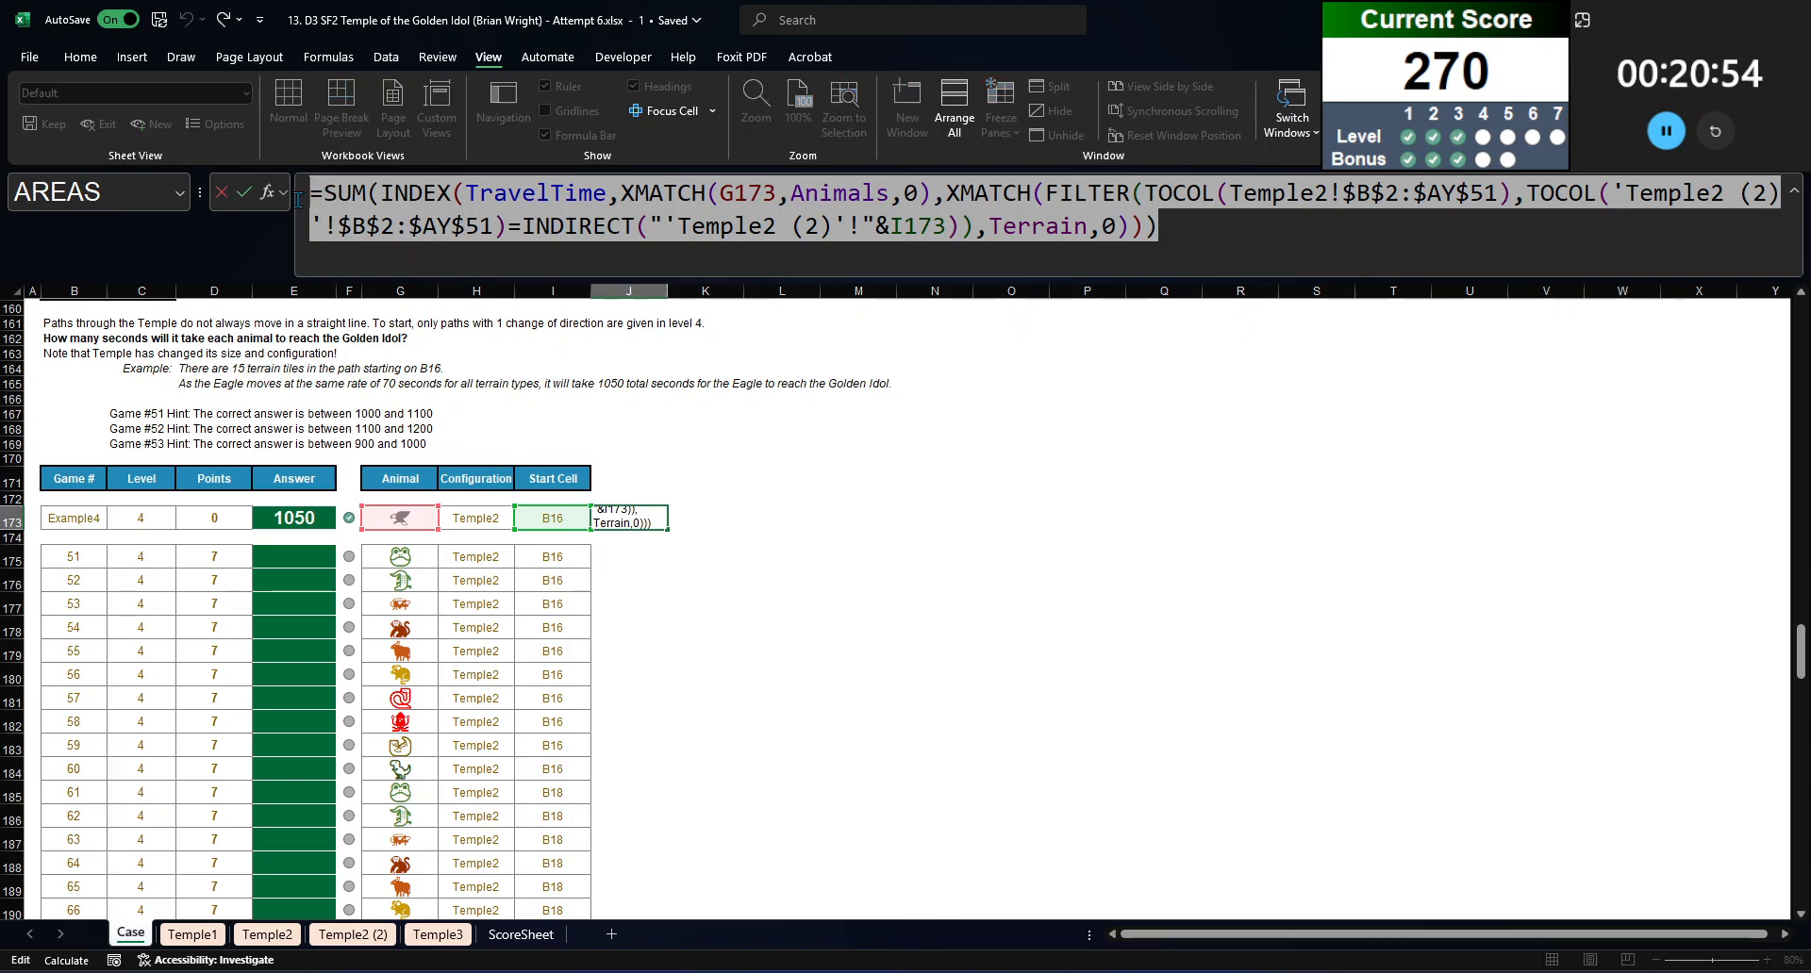
key("ctrl+x")
key("Return")
left_click(294, 518)
double_click(330, 192)
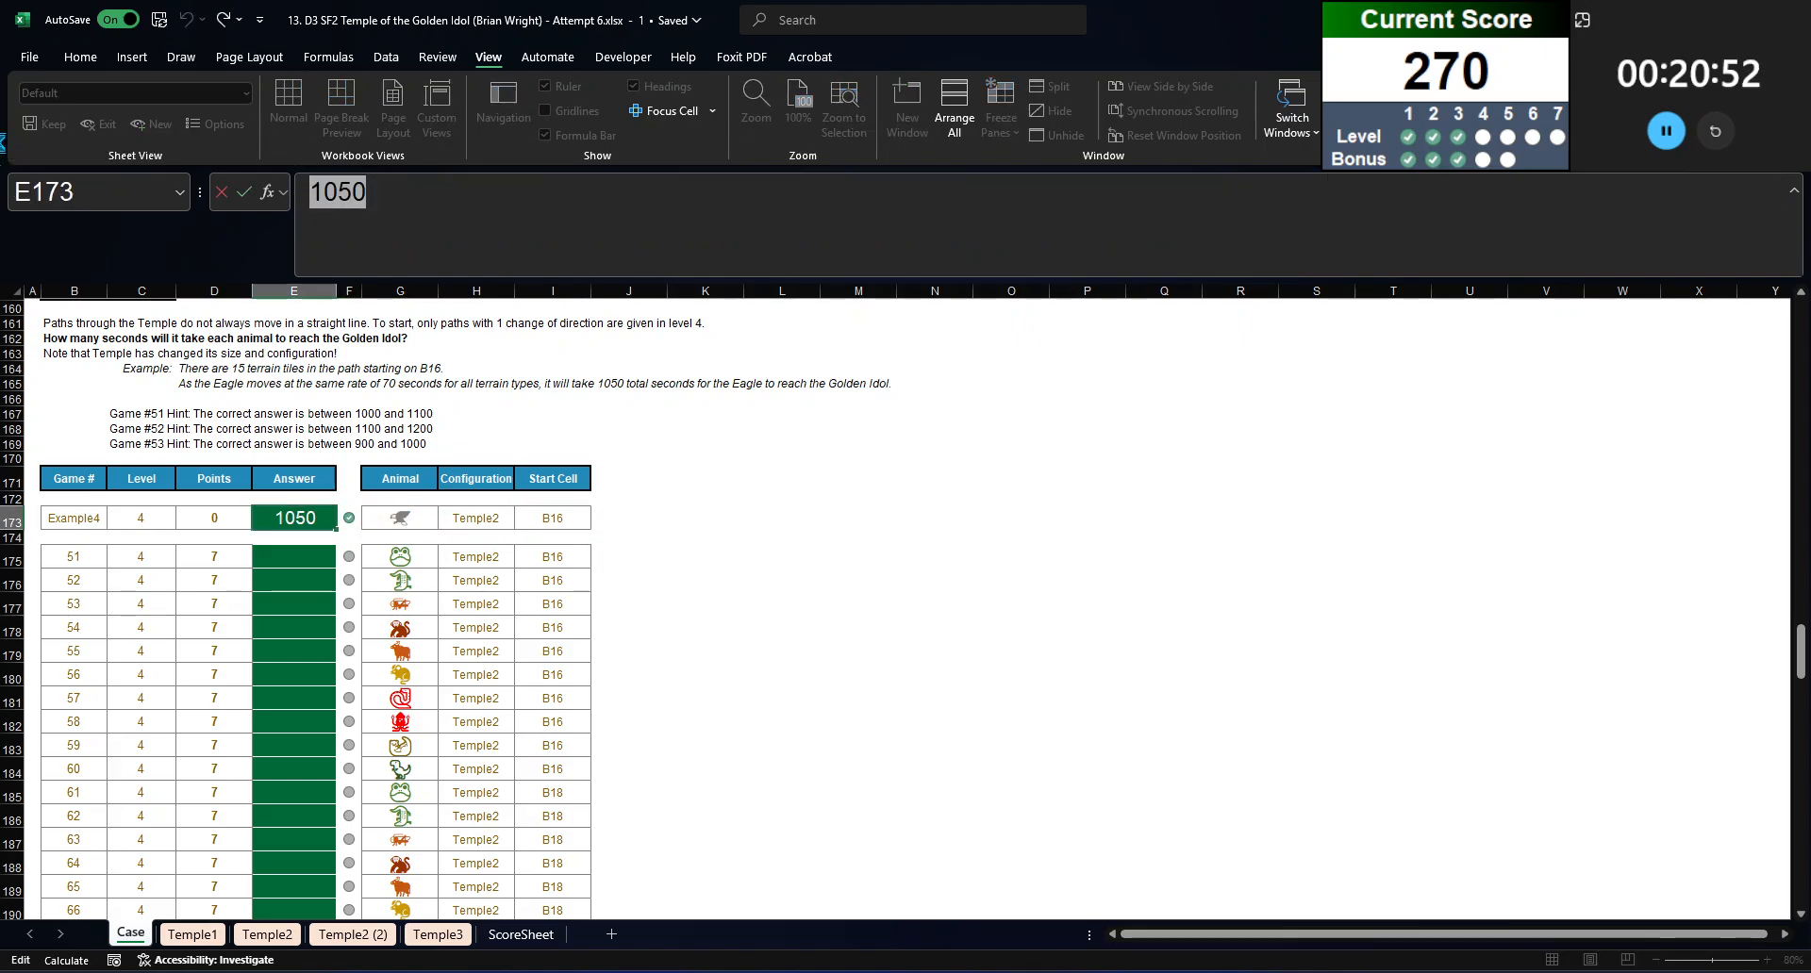
key("ctrl+v")
key("Return")
key("Up")
Step: Copy the E173 formula into the answer cells of games 51 to 70, E175:E194
key("ctrl+c")
key("Left")
key("ctrl+Down")
key("ctrl+Down")
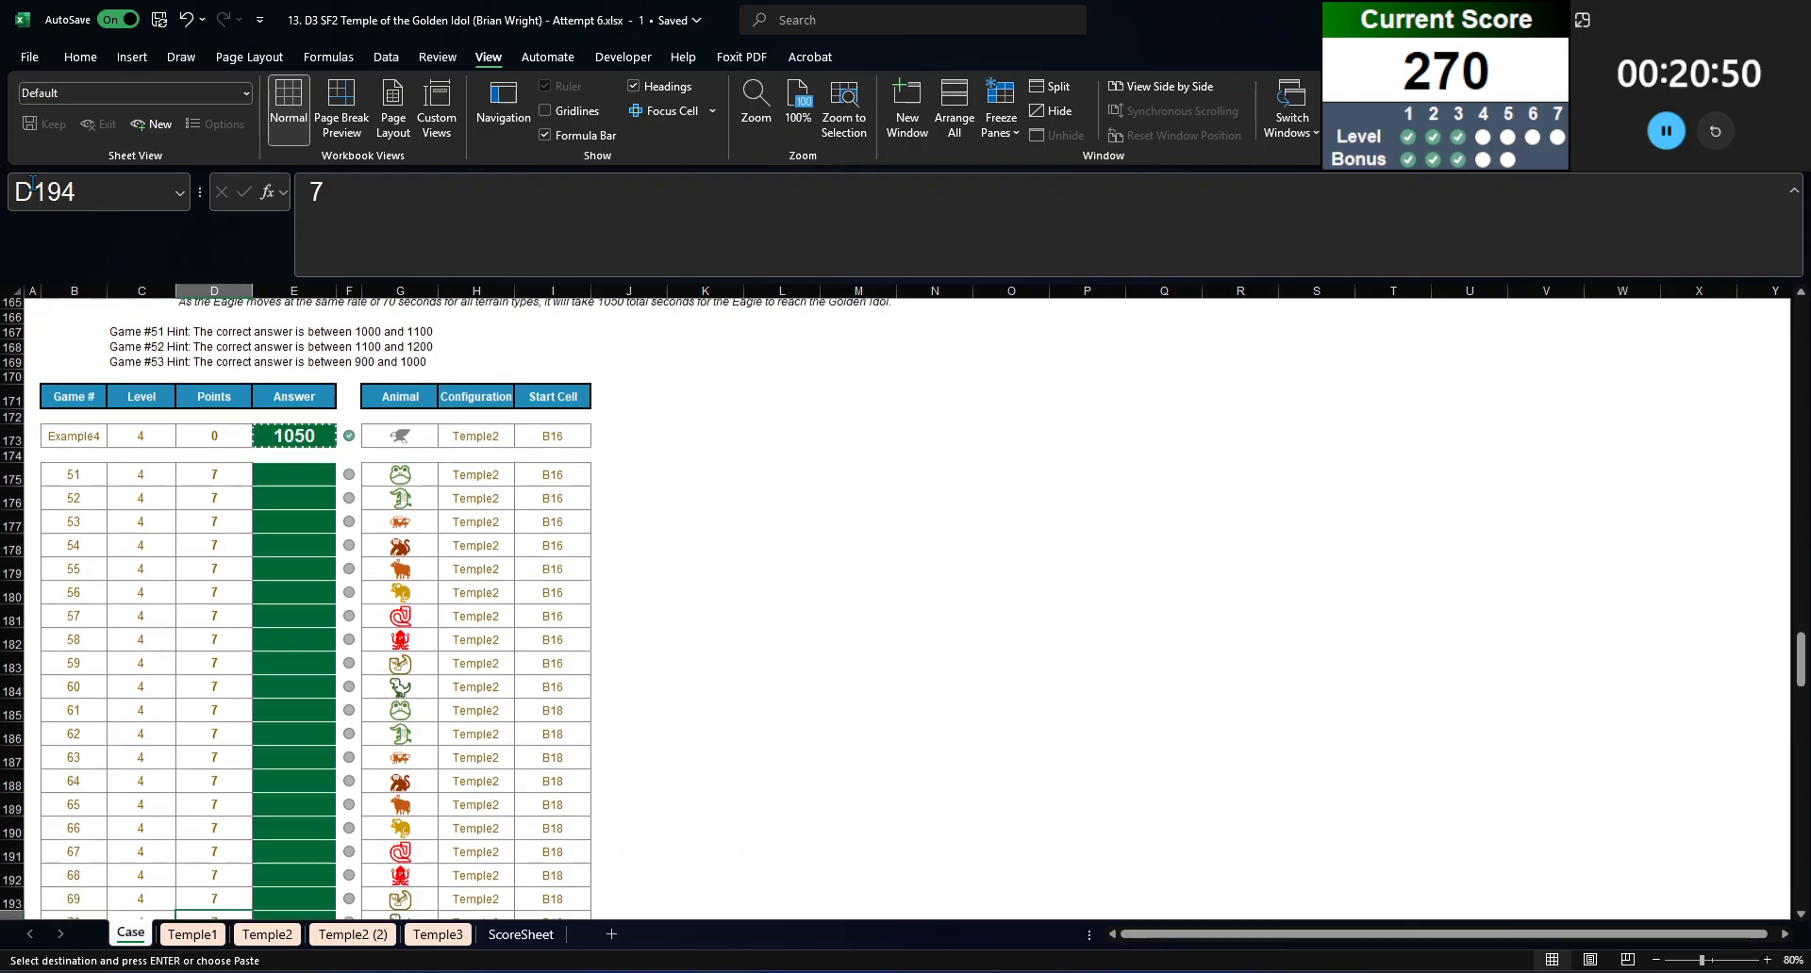
key("Right")
key("ctrl+shift+Up")
key("ctrl+v")
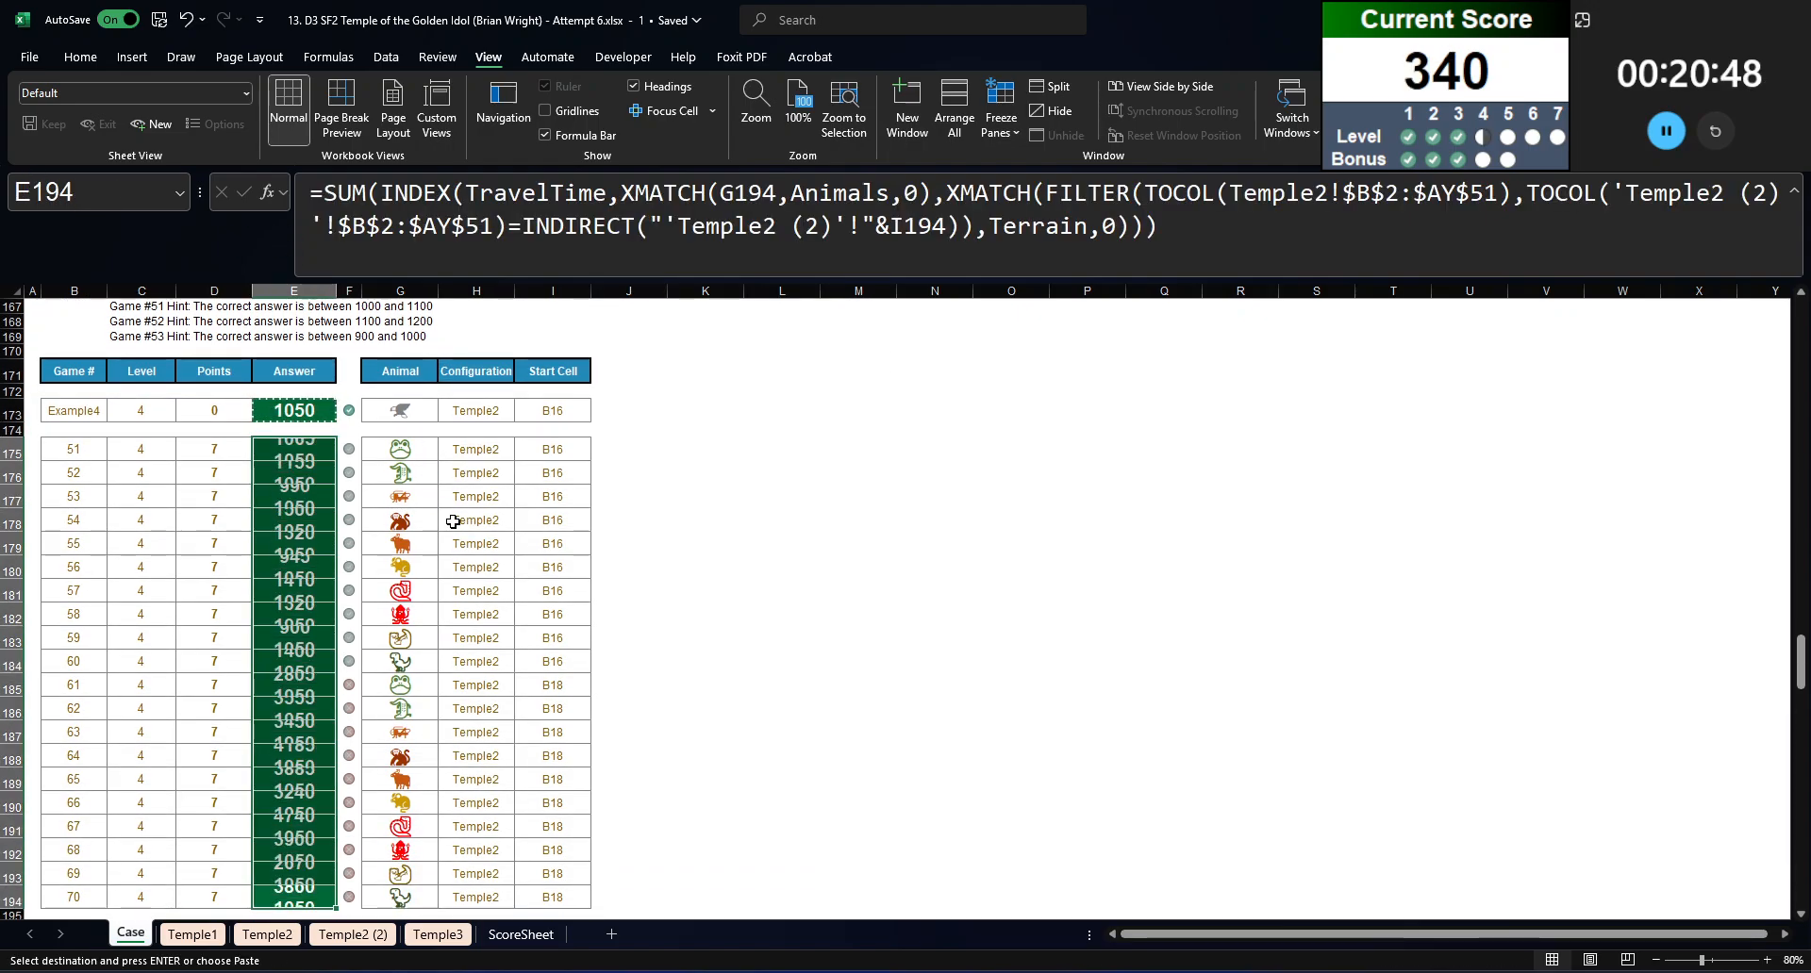
Step: Review the Level 4 answer marks and copy the FILTER expression from game 61's formula in E185, leaving that formula unedited
scroll(425, 463, "down", 11)
scroll(312, 488, "up", 8)
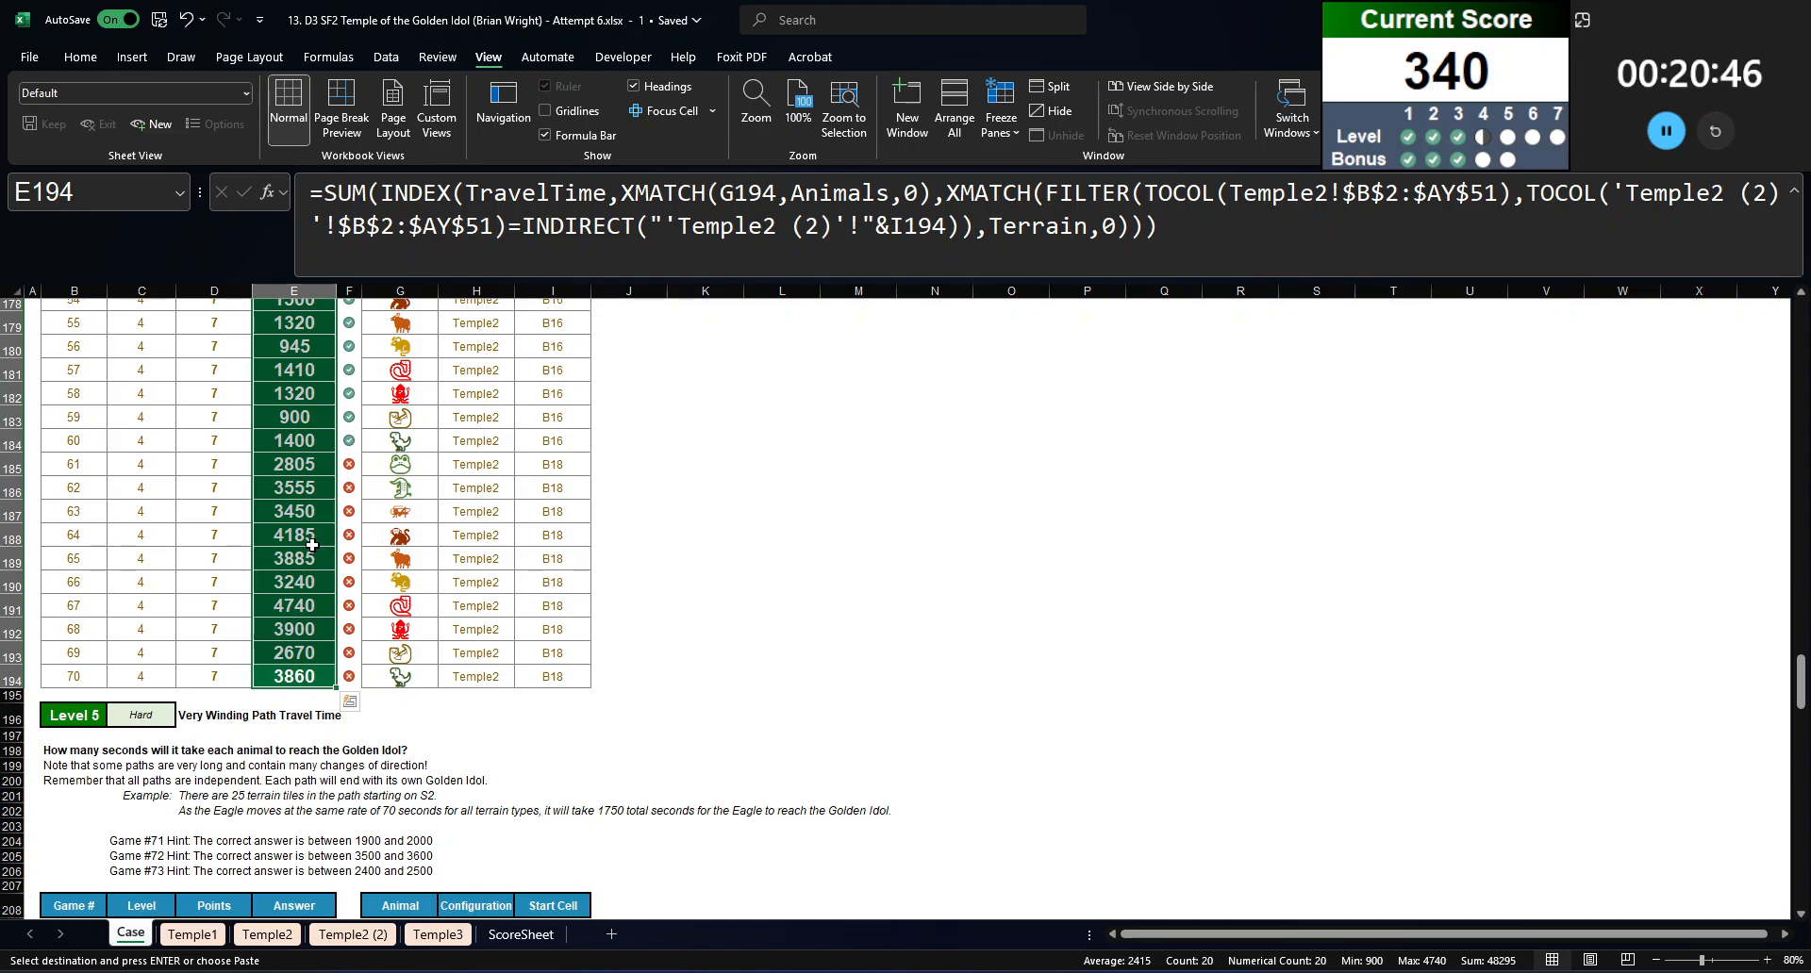
left_click(307, 464)
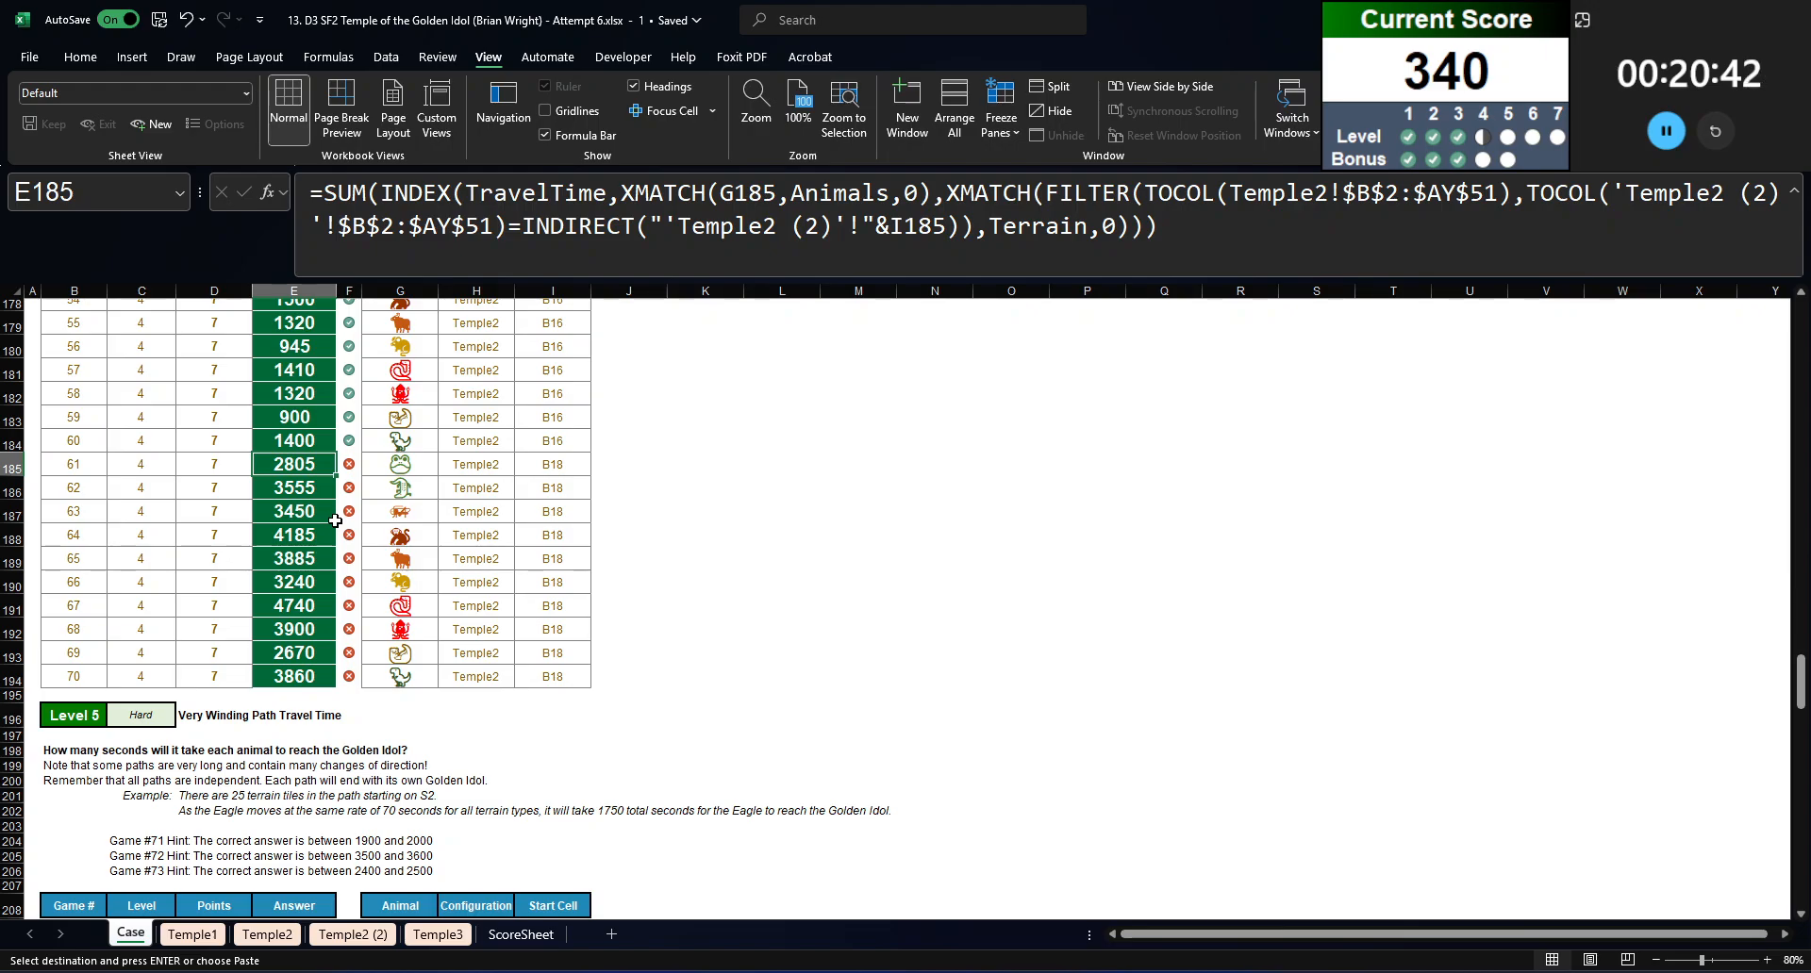
scroll(335, 521, "up", 3)
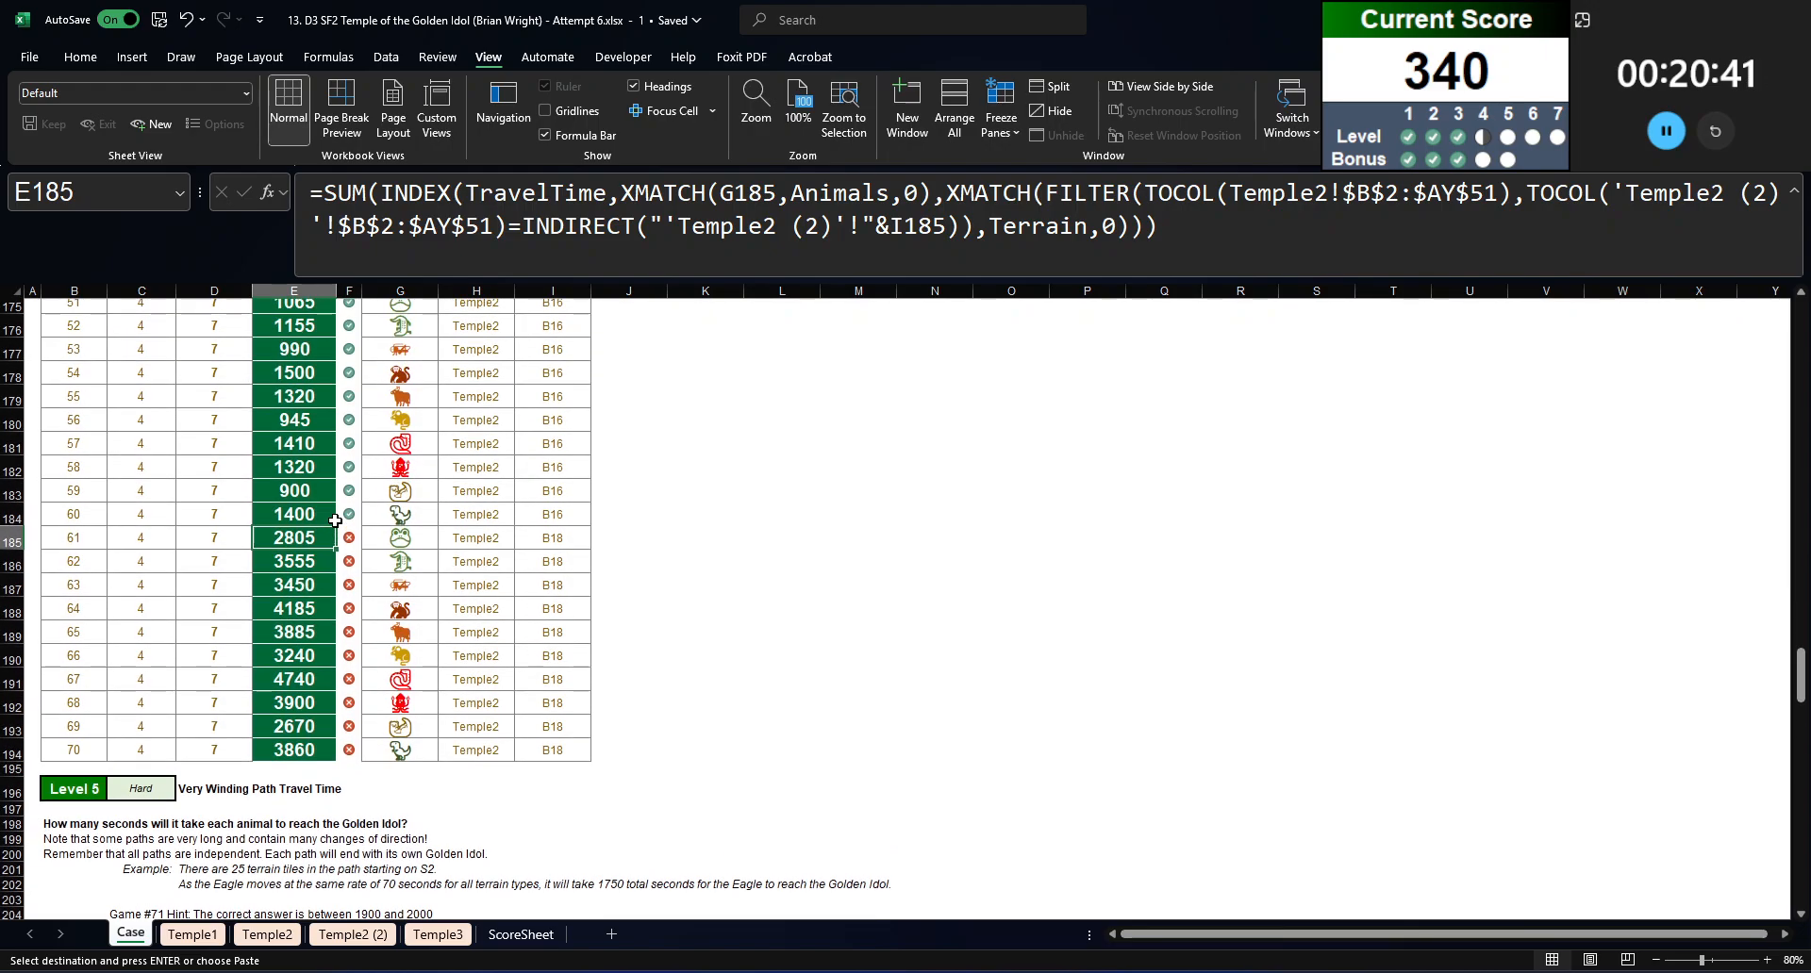
left_click(877, 225)
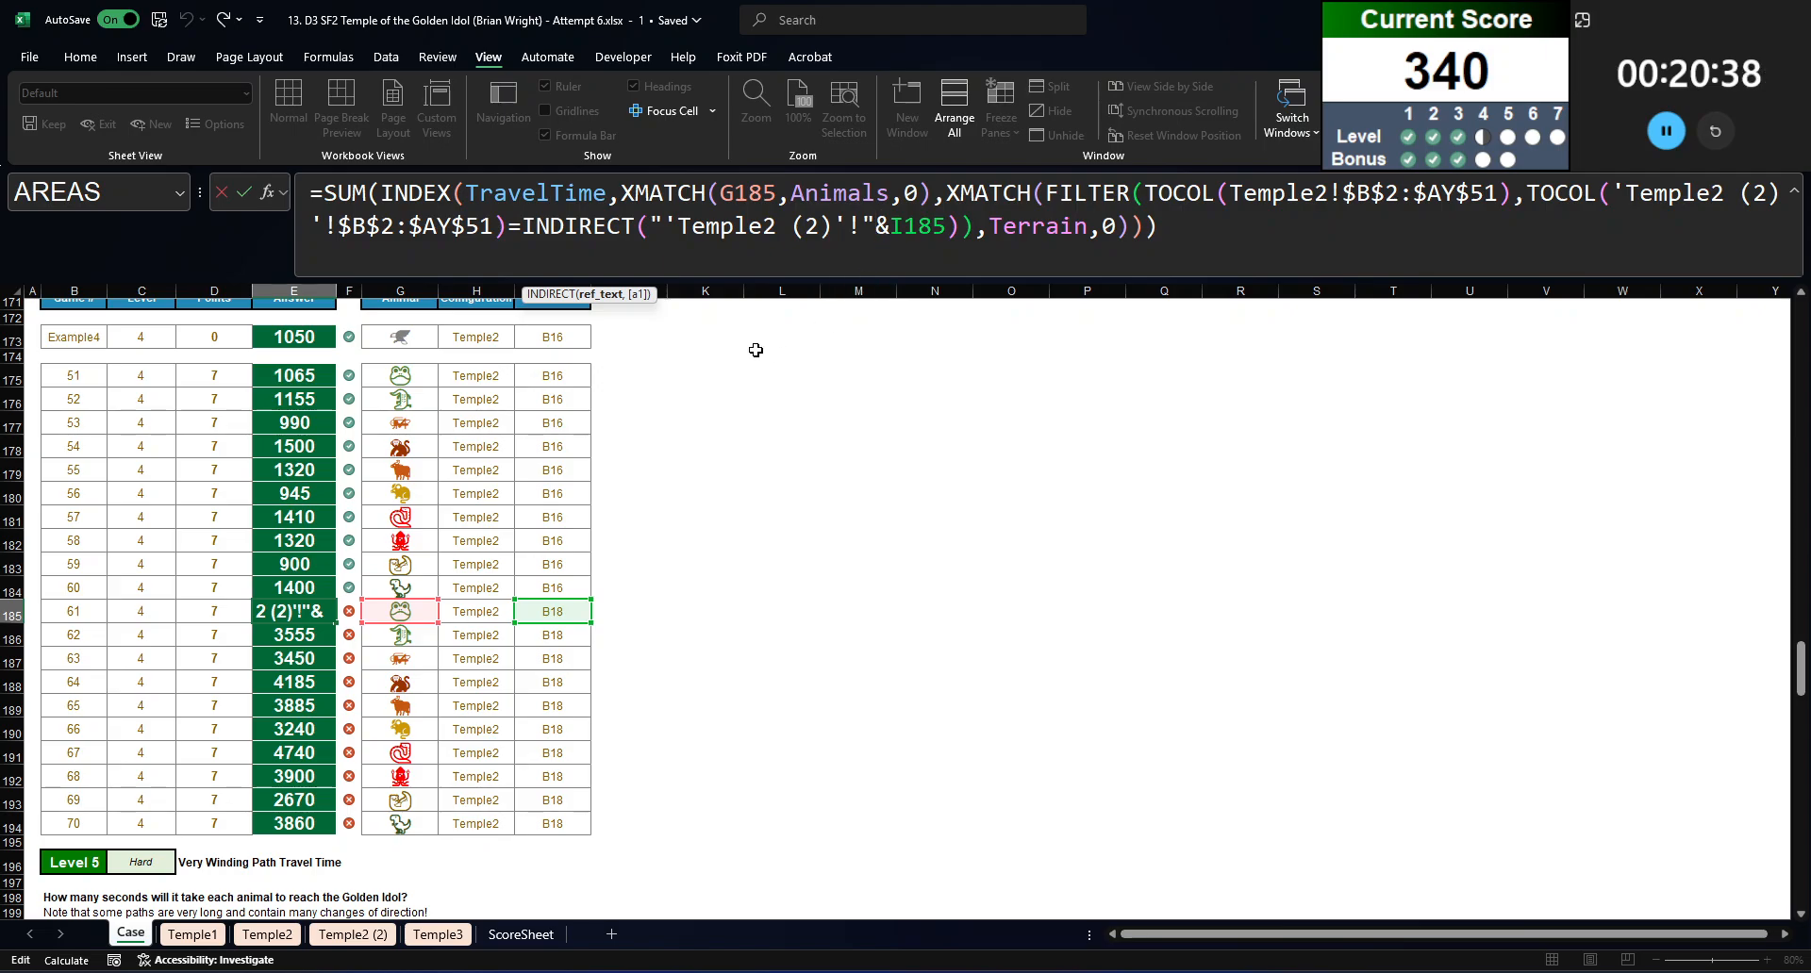
left_click(1071, 197)
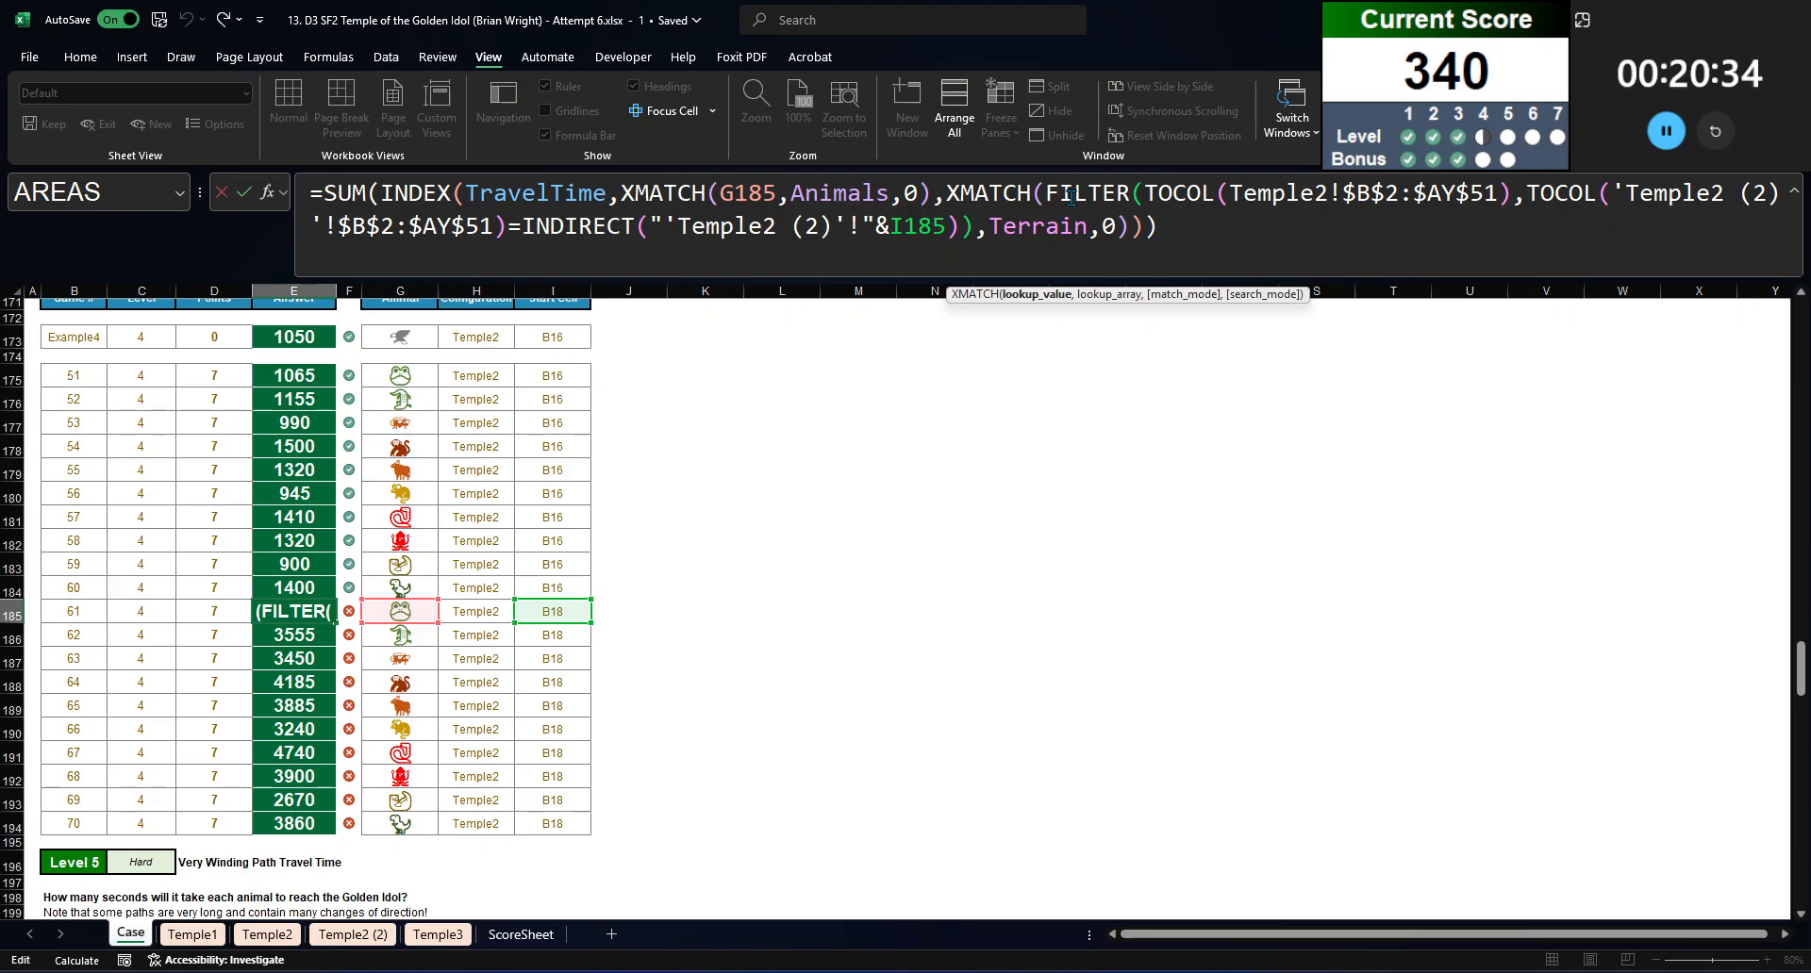
left_click_drag(1047, 192, 985, 230)
key("F9")
key("ctrl+c")
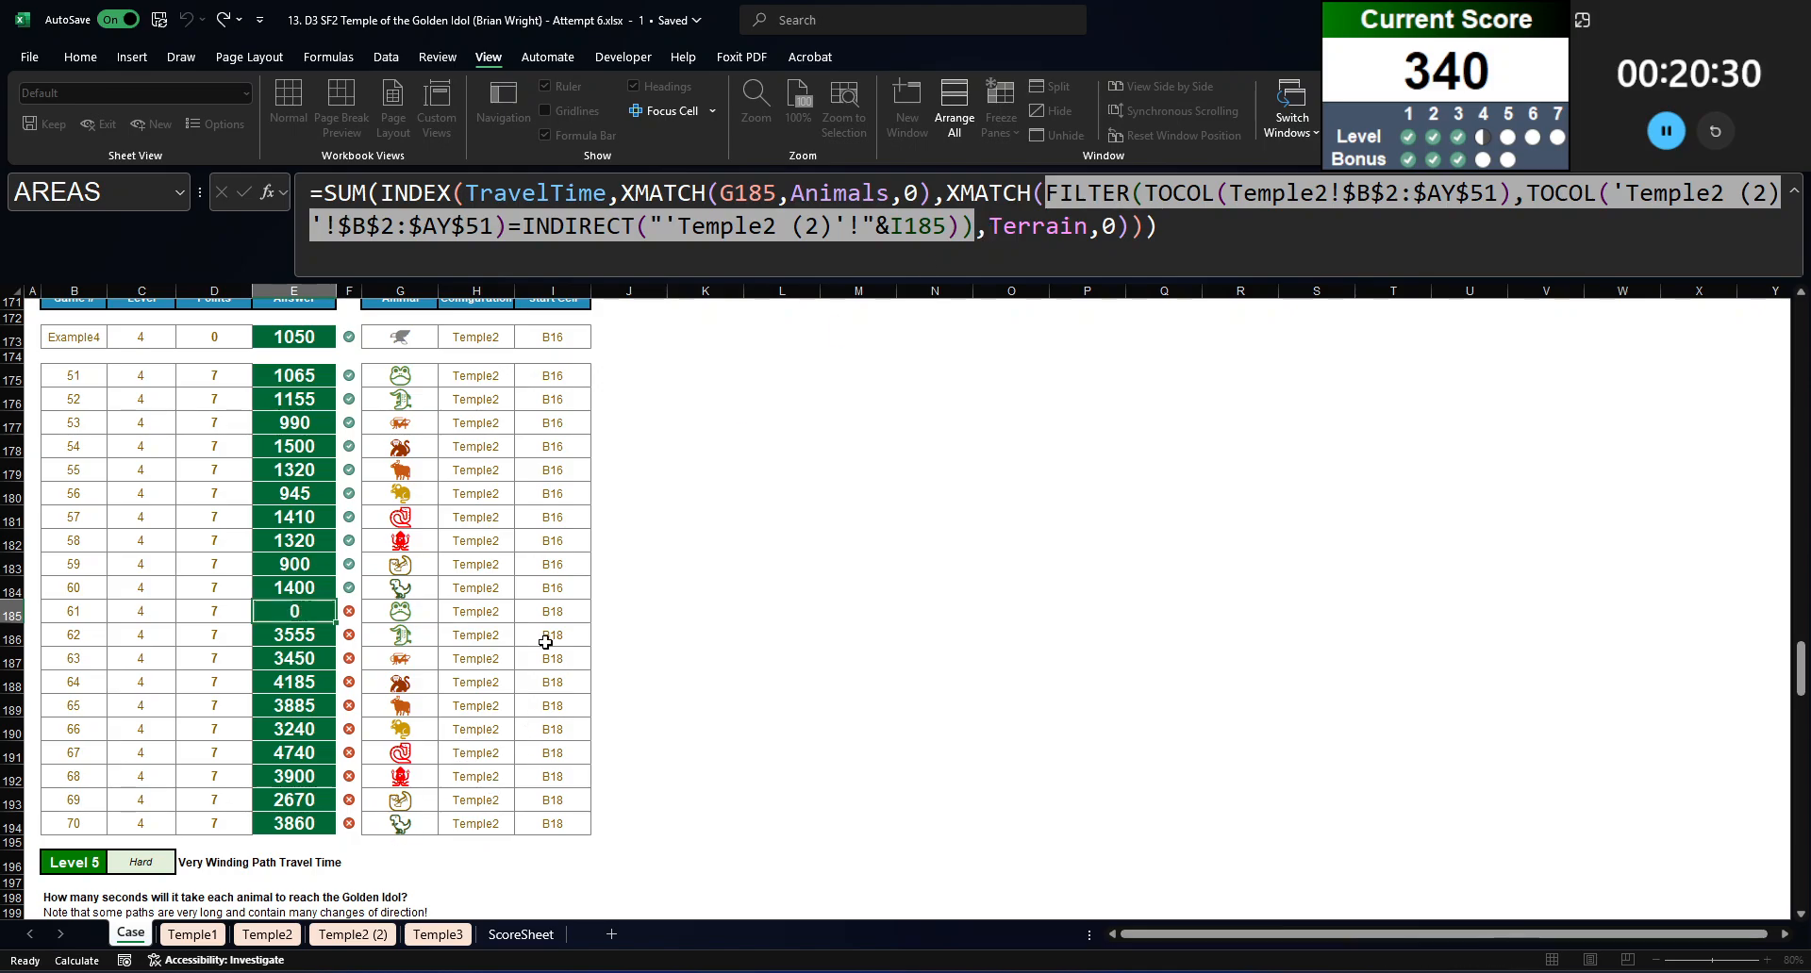
key("Escape")
Step: Paste the FILTER expression into J185 as a formula with a leading equals sign and inspect the terrain icons for start cell B18
left_click(615, 609)
left_click(726, 186)
key("ctrl+v")
key("ctrl+Return")
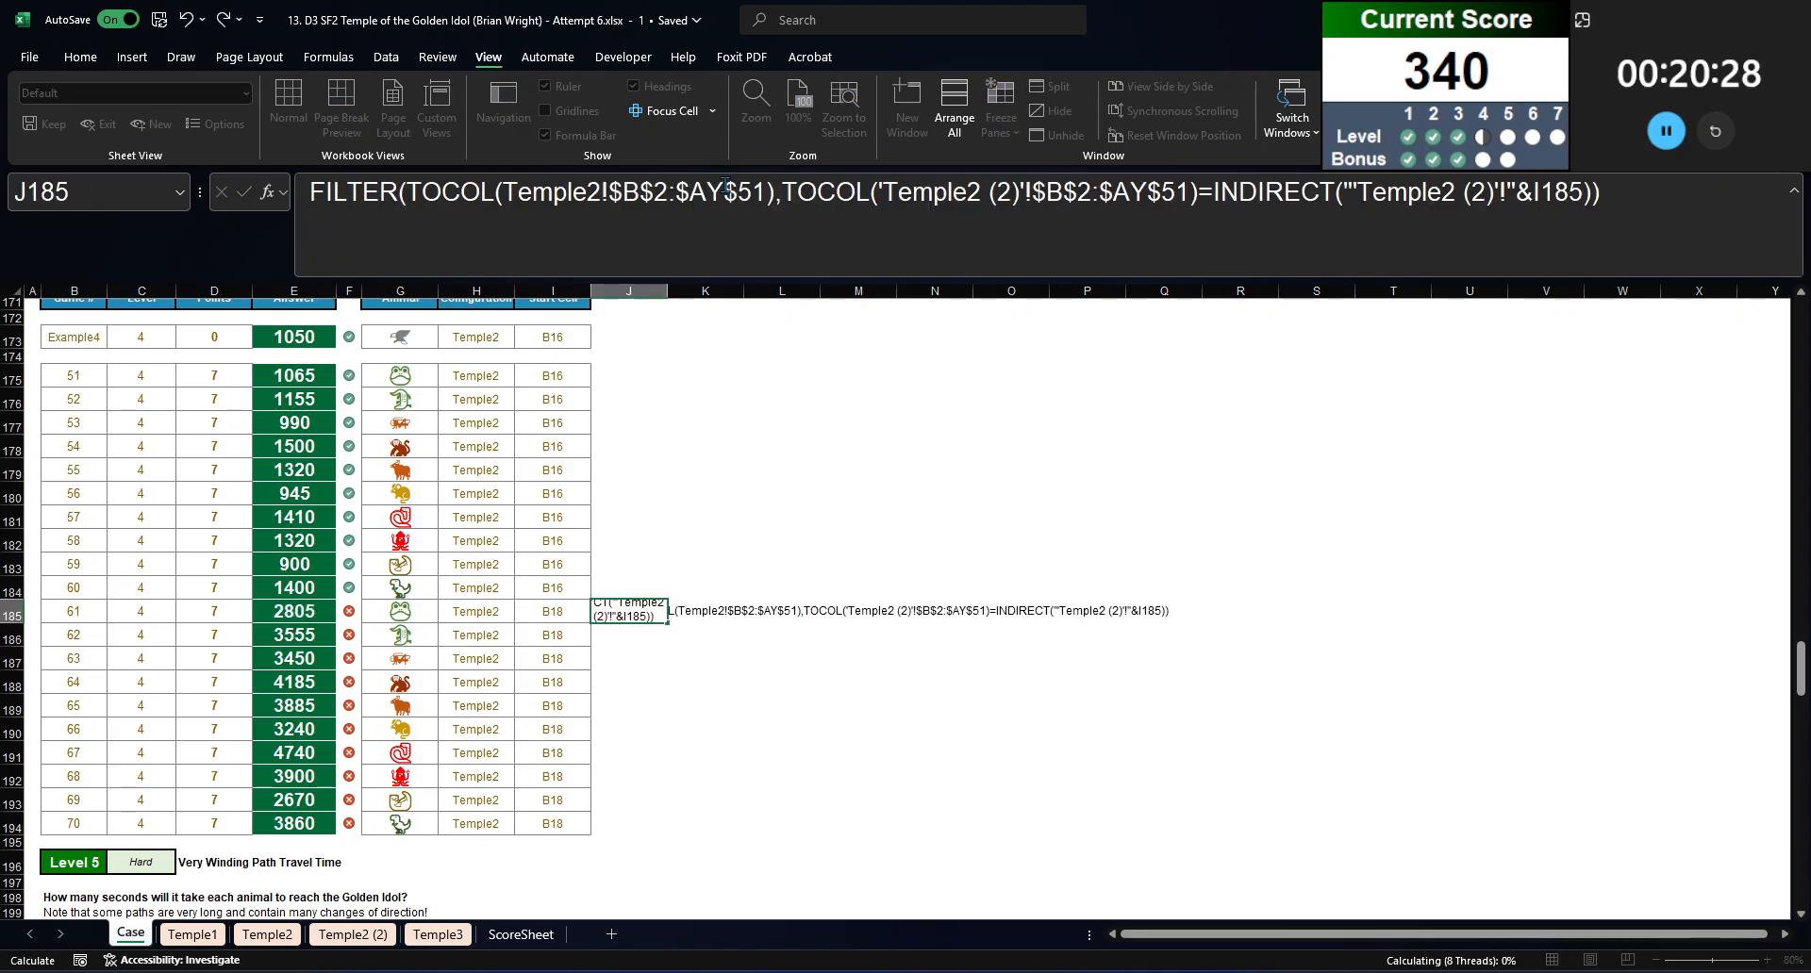
left_click(392, 178)
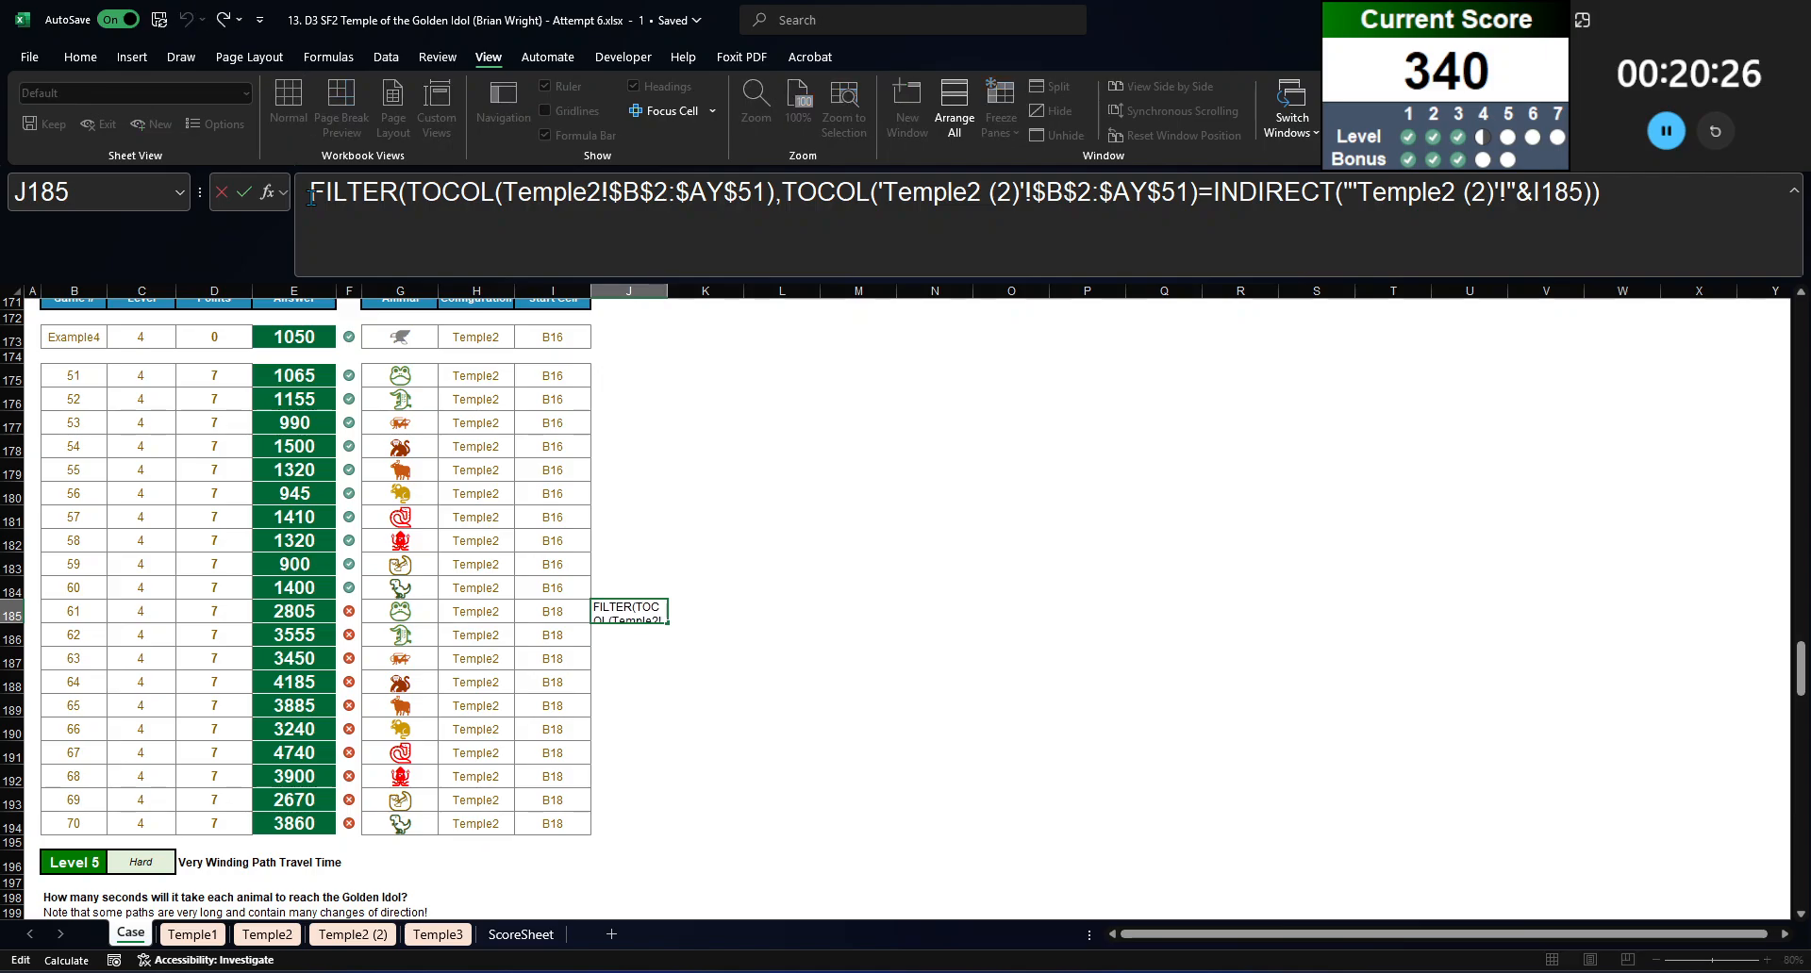
key("Home")
type("=")
key("Return")
scroll(772, 660, "down", 15)
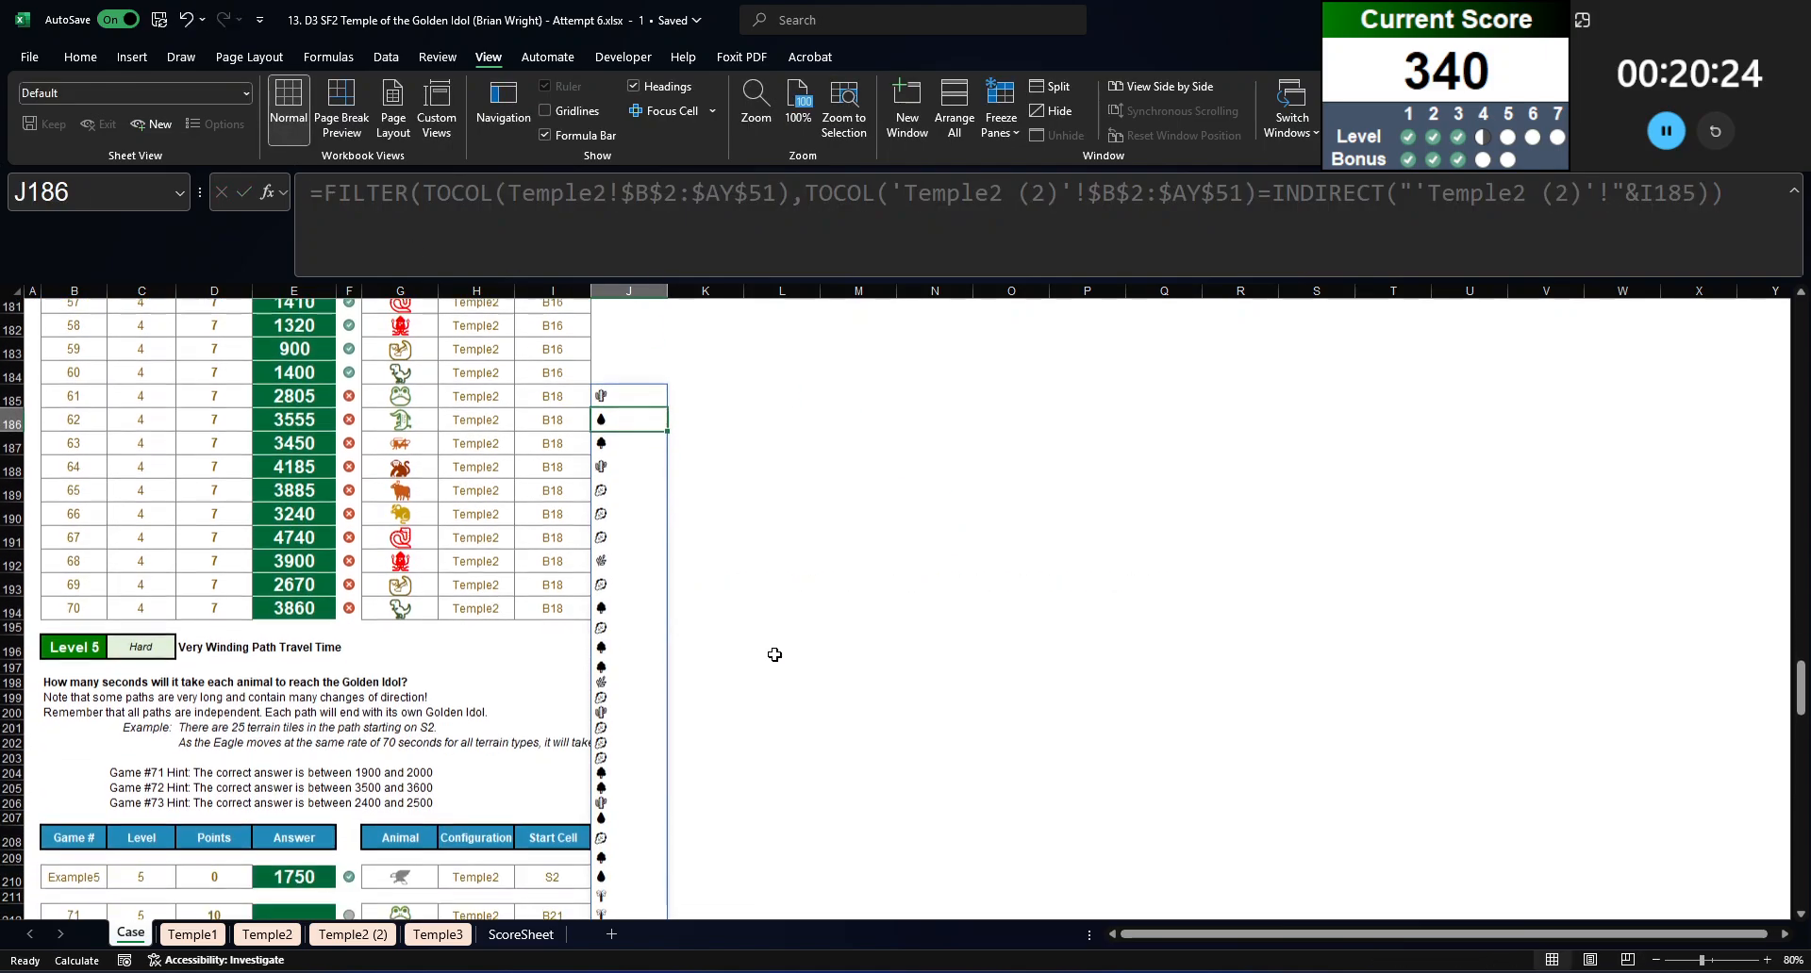
Step: Compare the FILTER formula in J185 and its terrain icons with game 61's answer formula in E185, leaving both formulas unedited
scroll(760, 694, "up", 19)
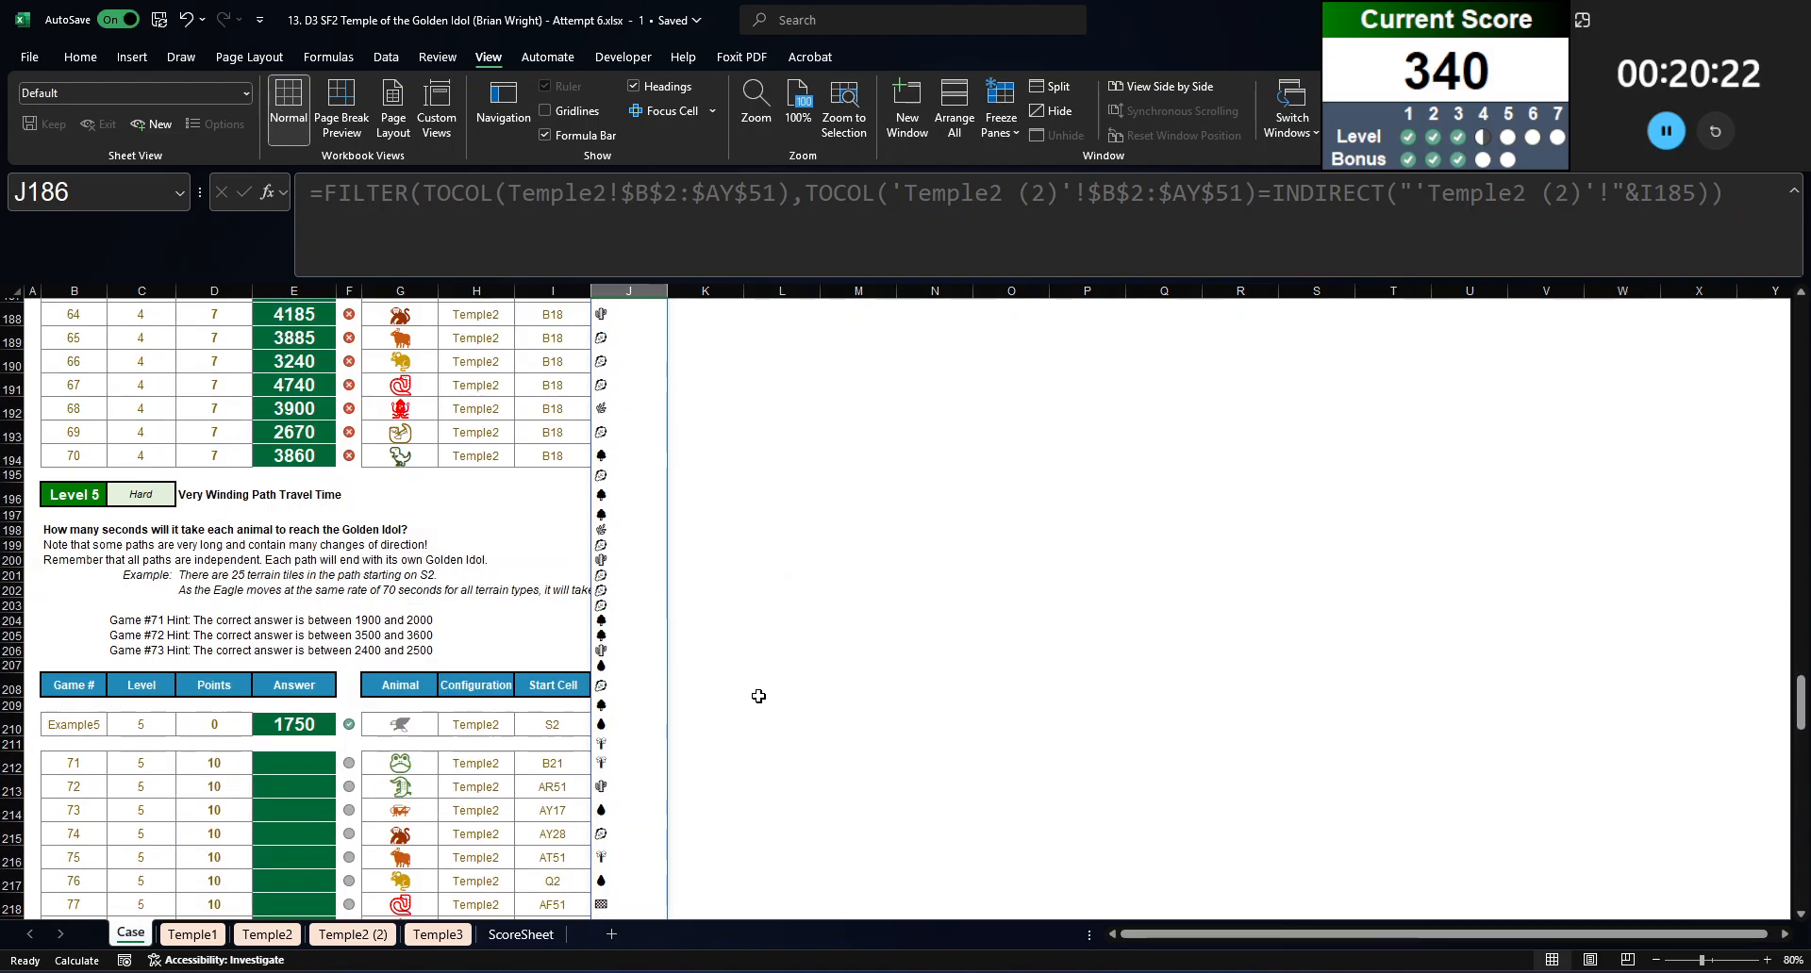
left_click(639, 750)
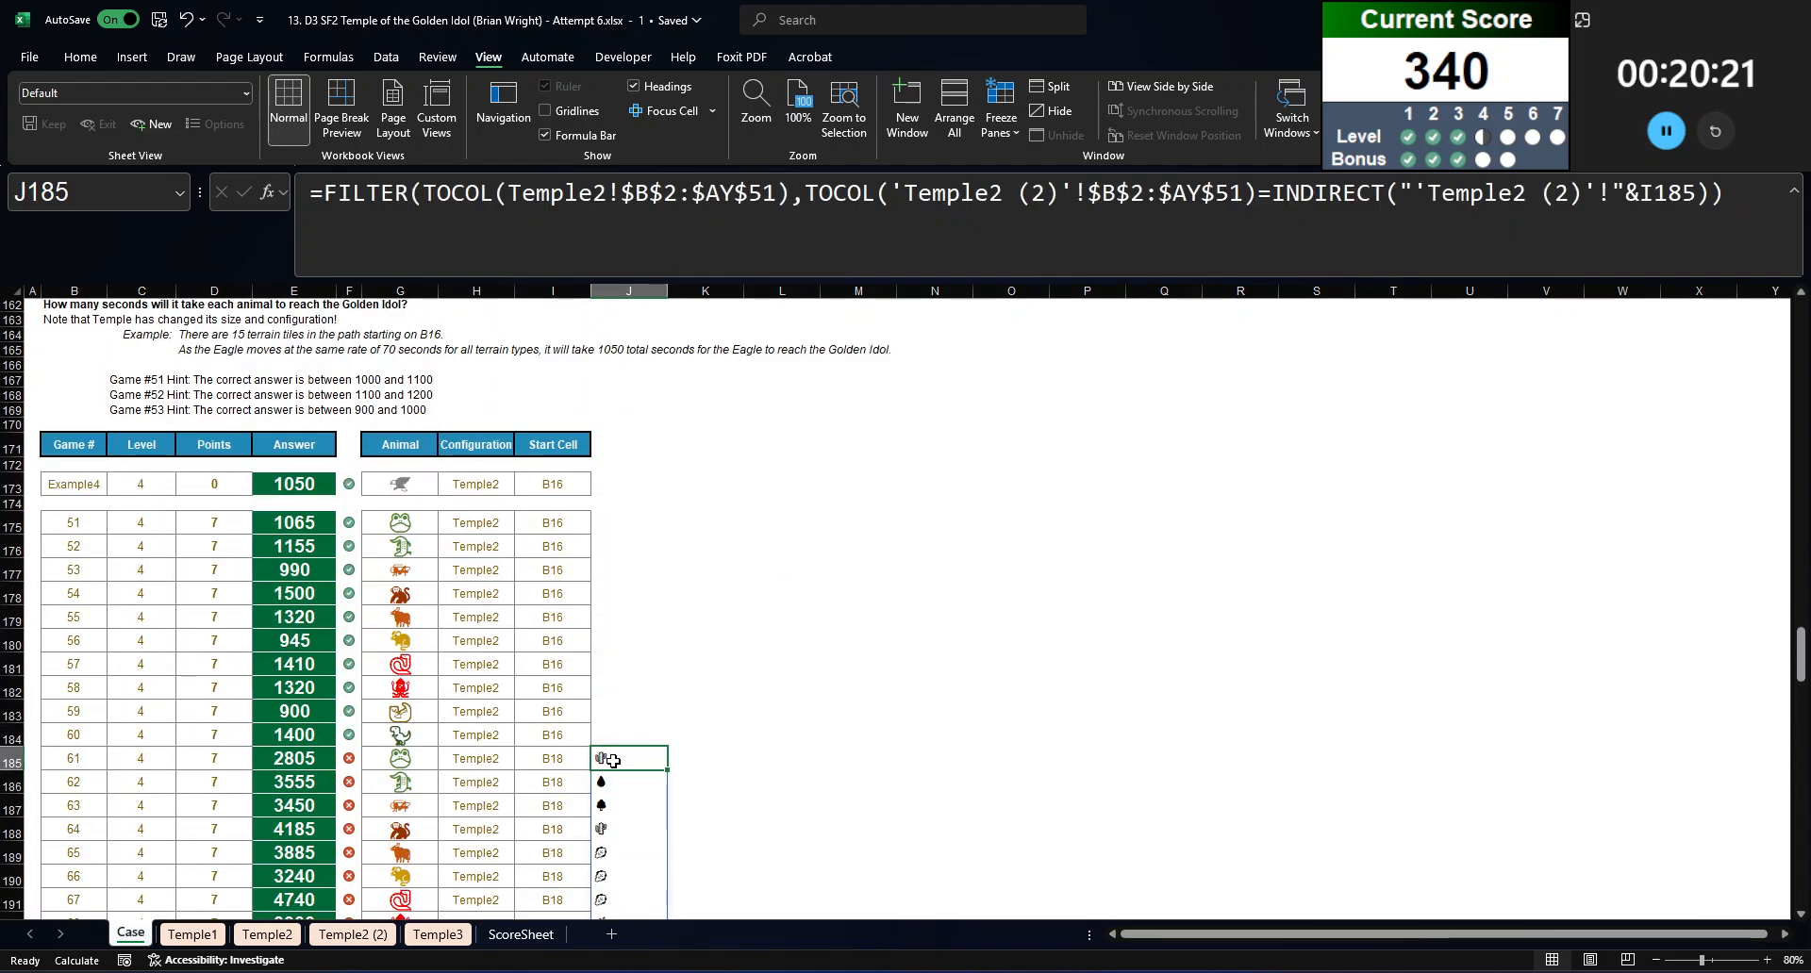
left_click(283, 758)
left_click(736, 240)
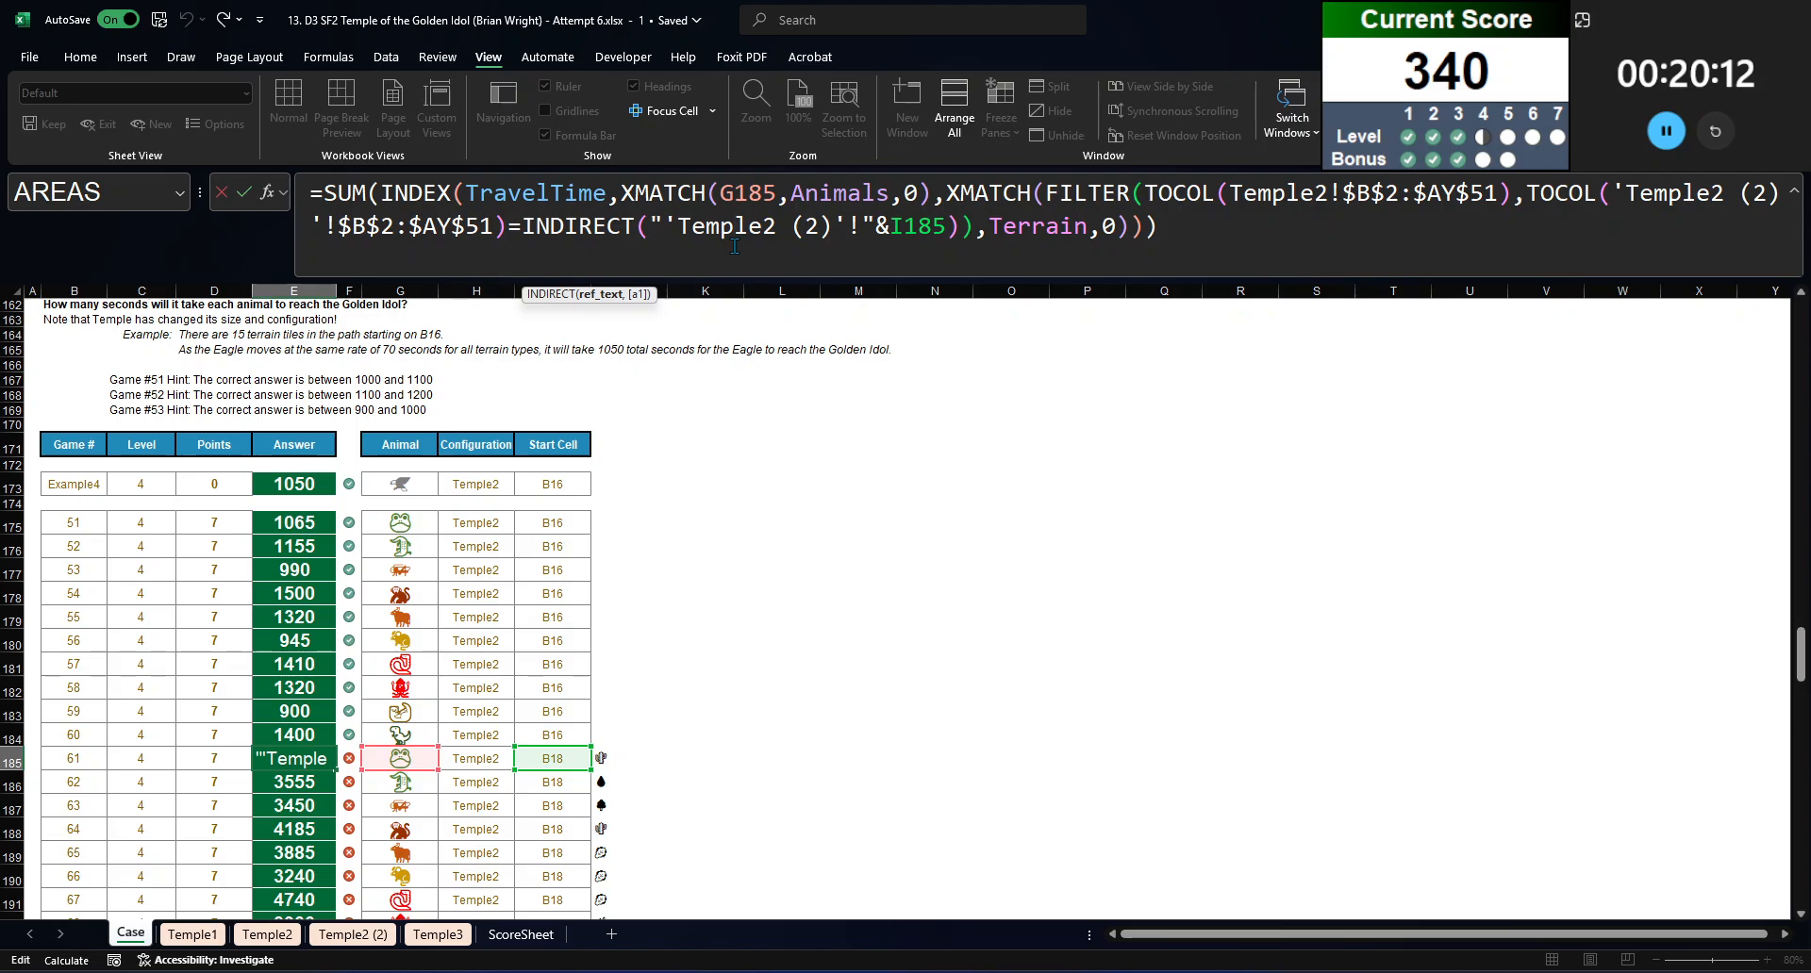
scroll(877, 631, "down", 2)
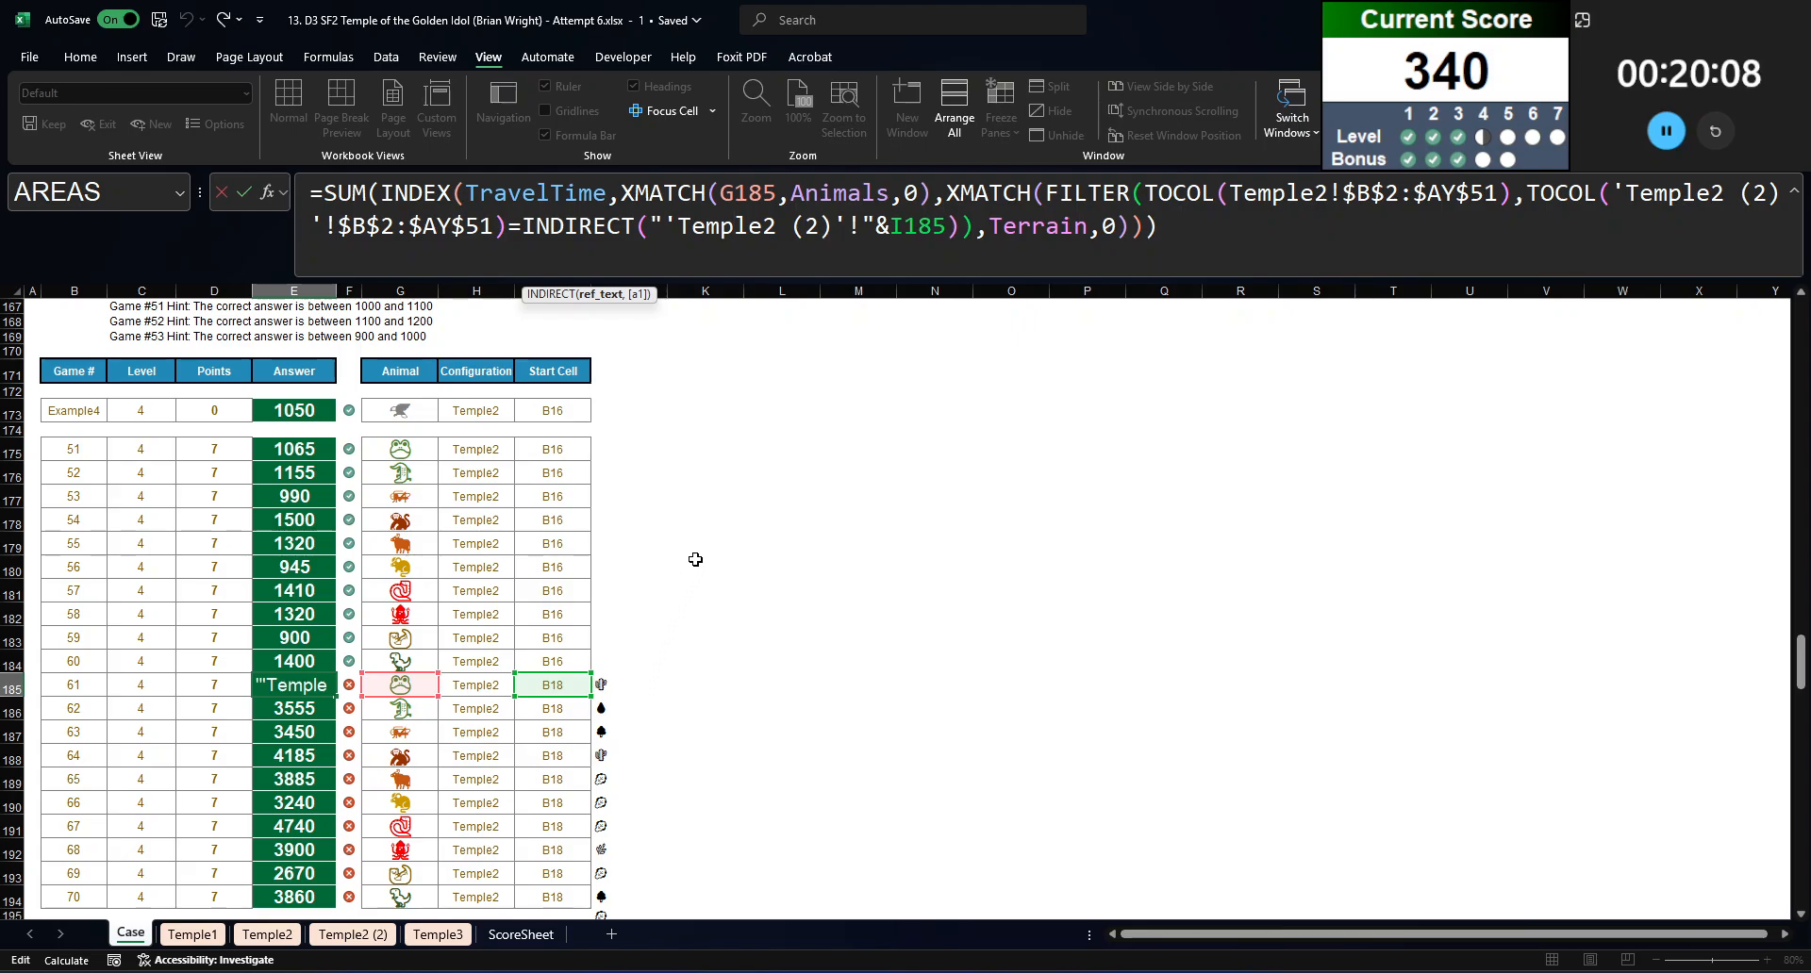
key("ctrl+Return")
left_click(660, 686)
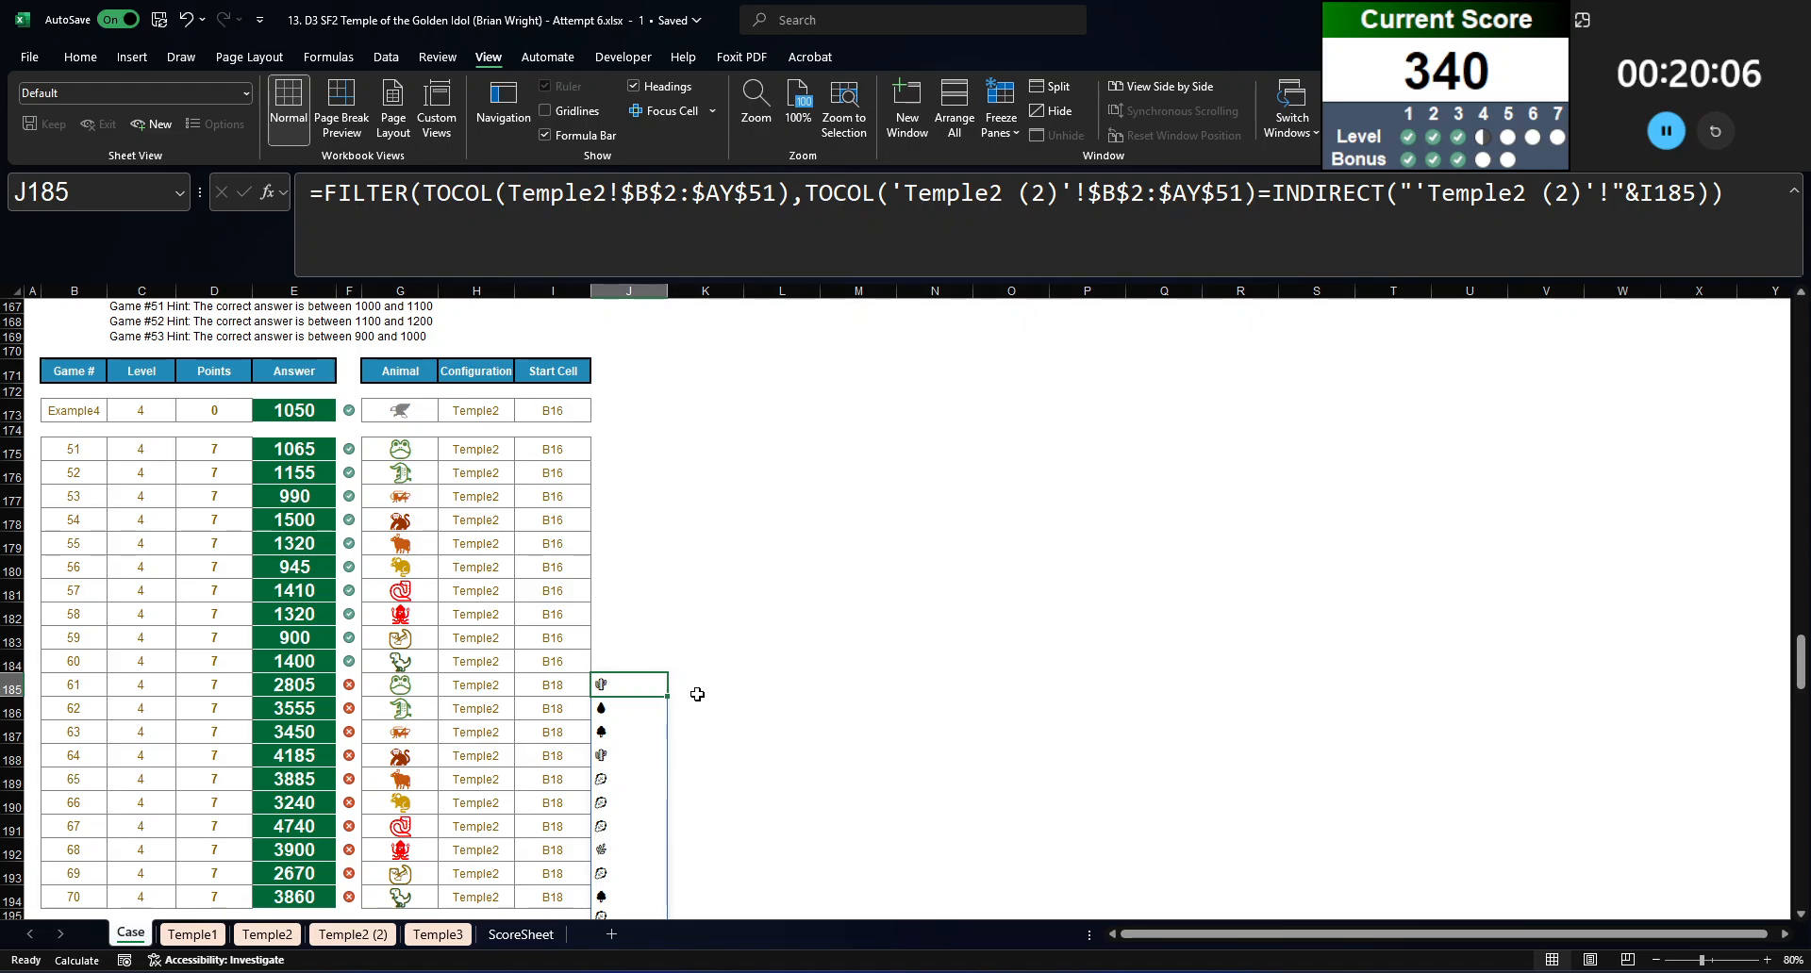
key("Down")
key("Down")
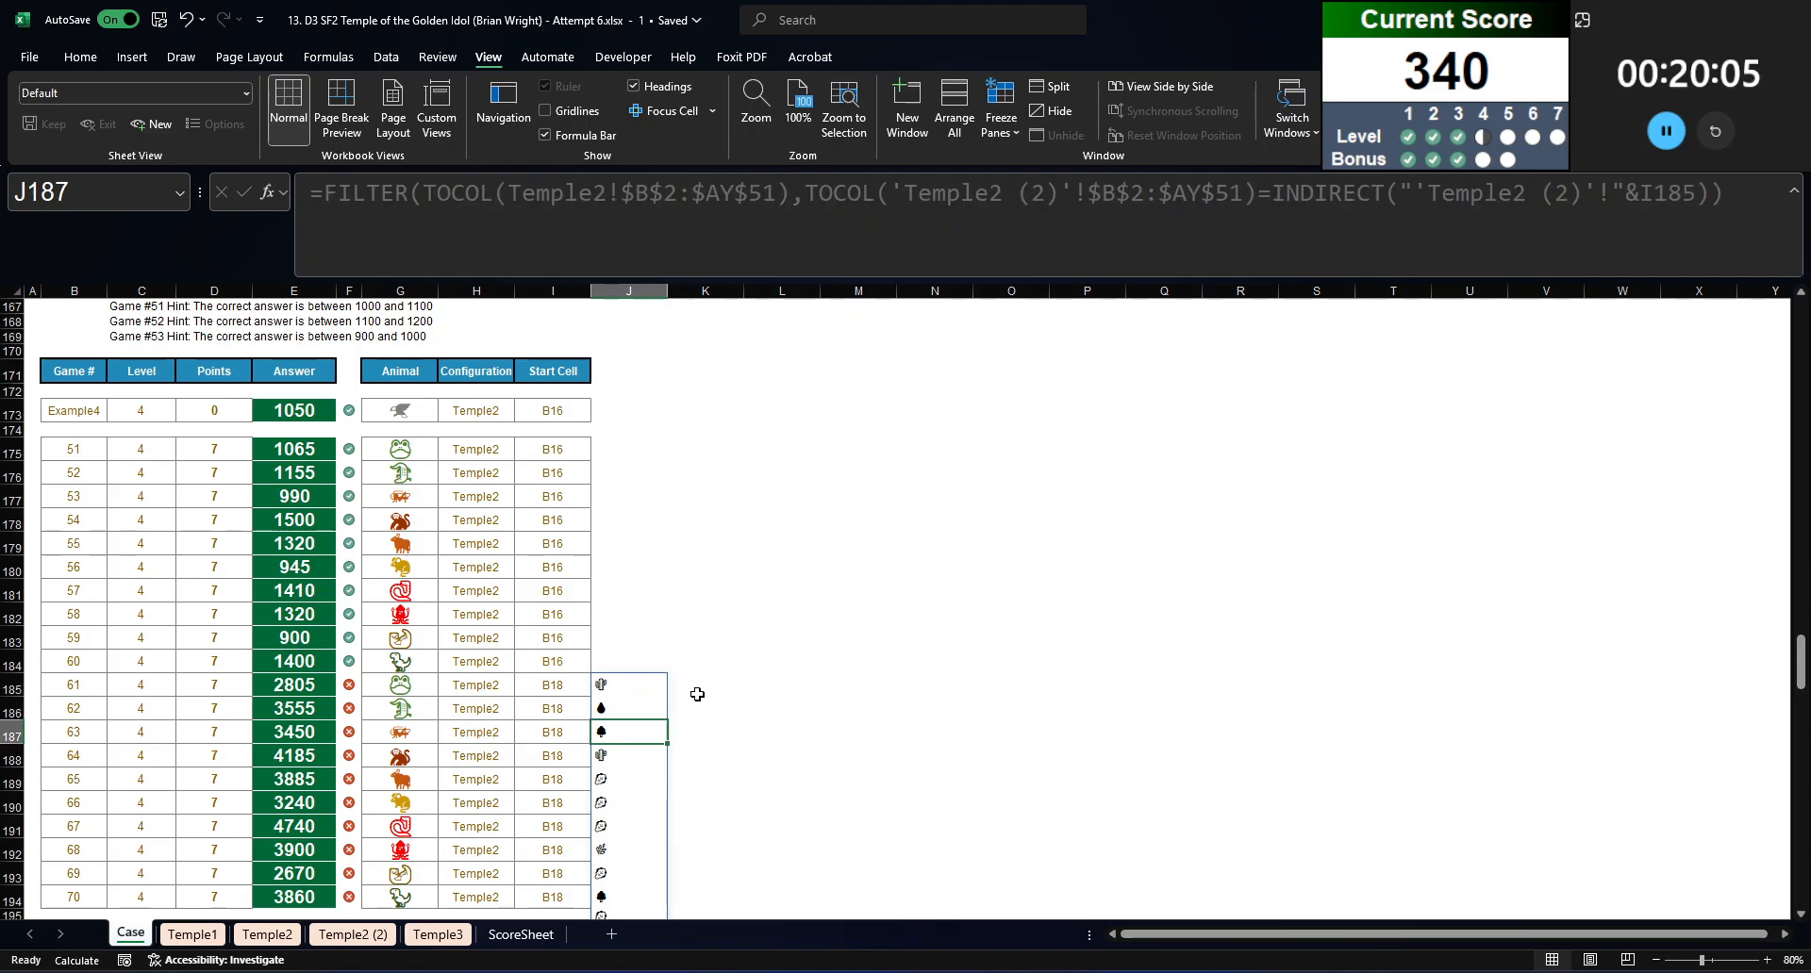
Step: Inspect the terrain icons along row 18 of the Temple2 sheet, from E18 back to start cell B18
left_click(267, 934)
scroll(349, 795, "up", 3)
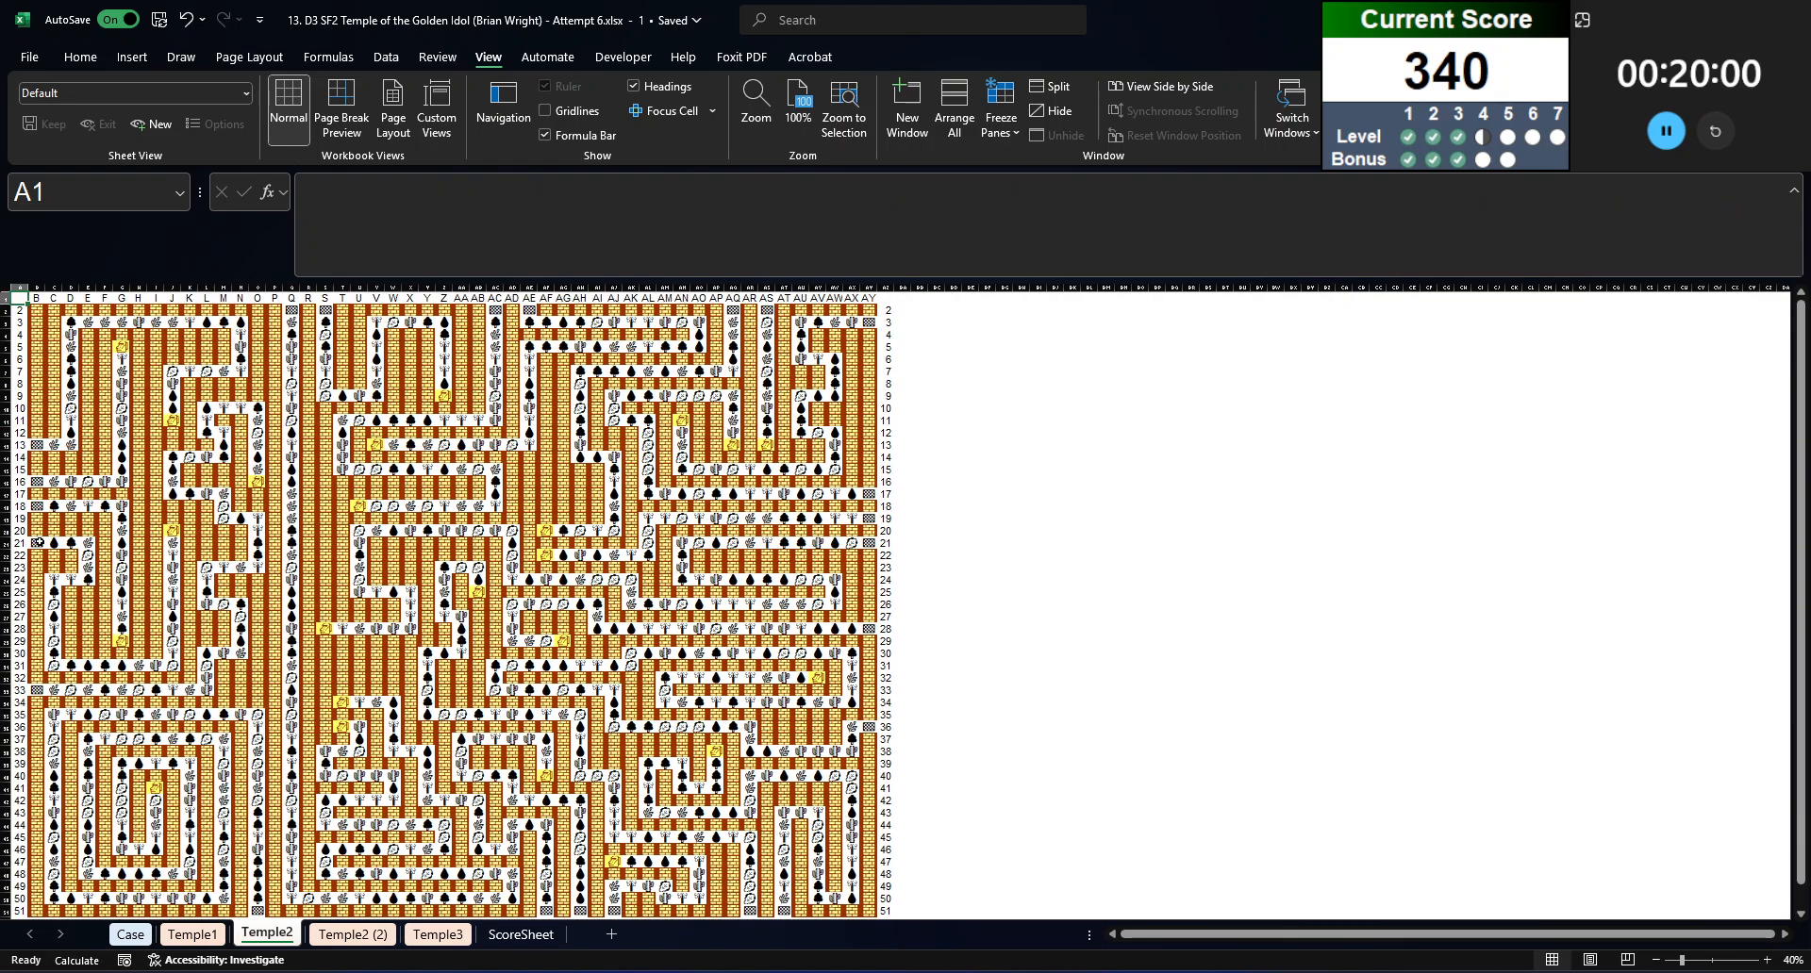
left_click(51, 507)
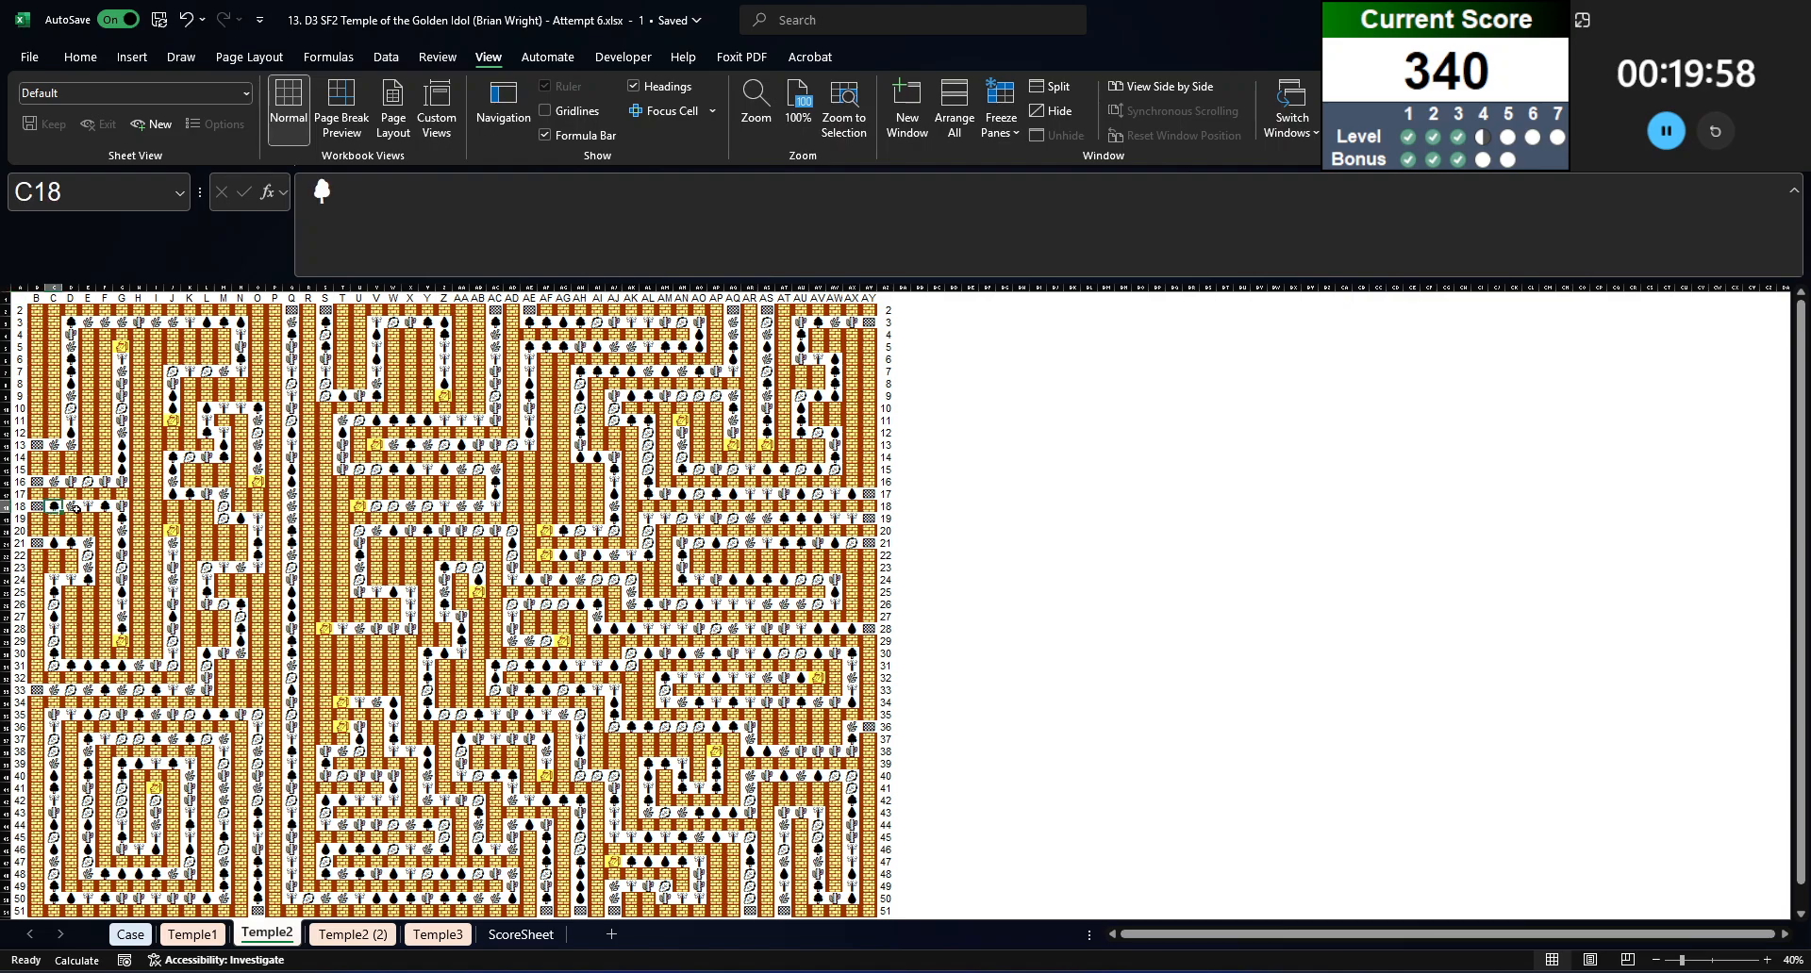
key("Right")
key("Right")
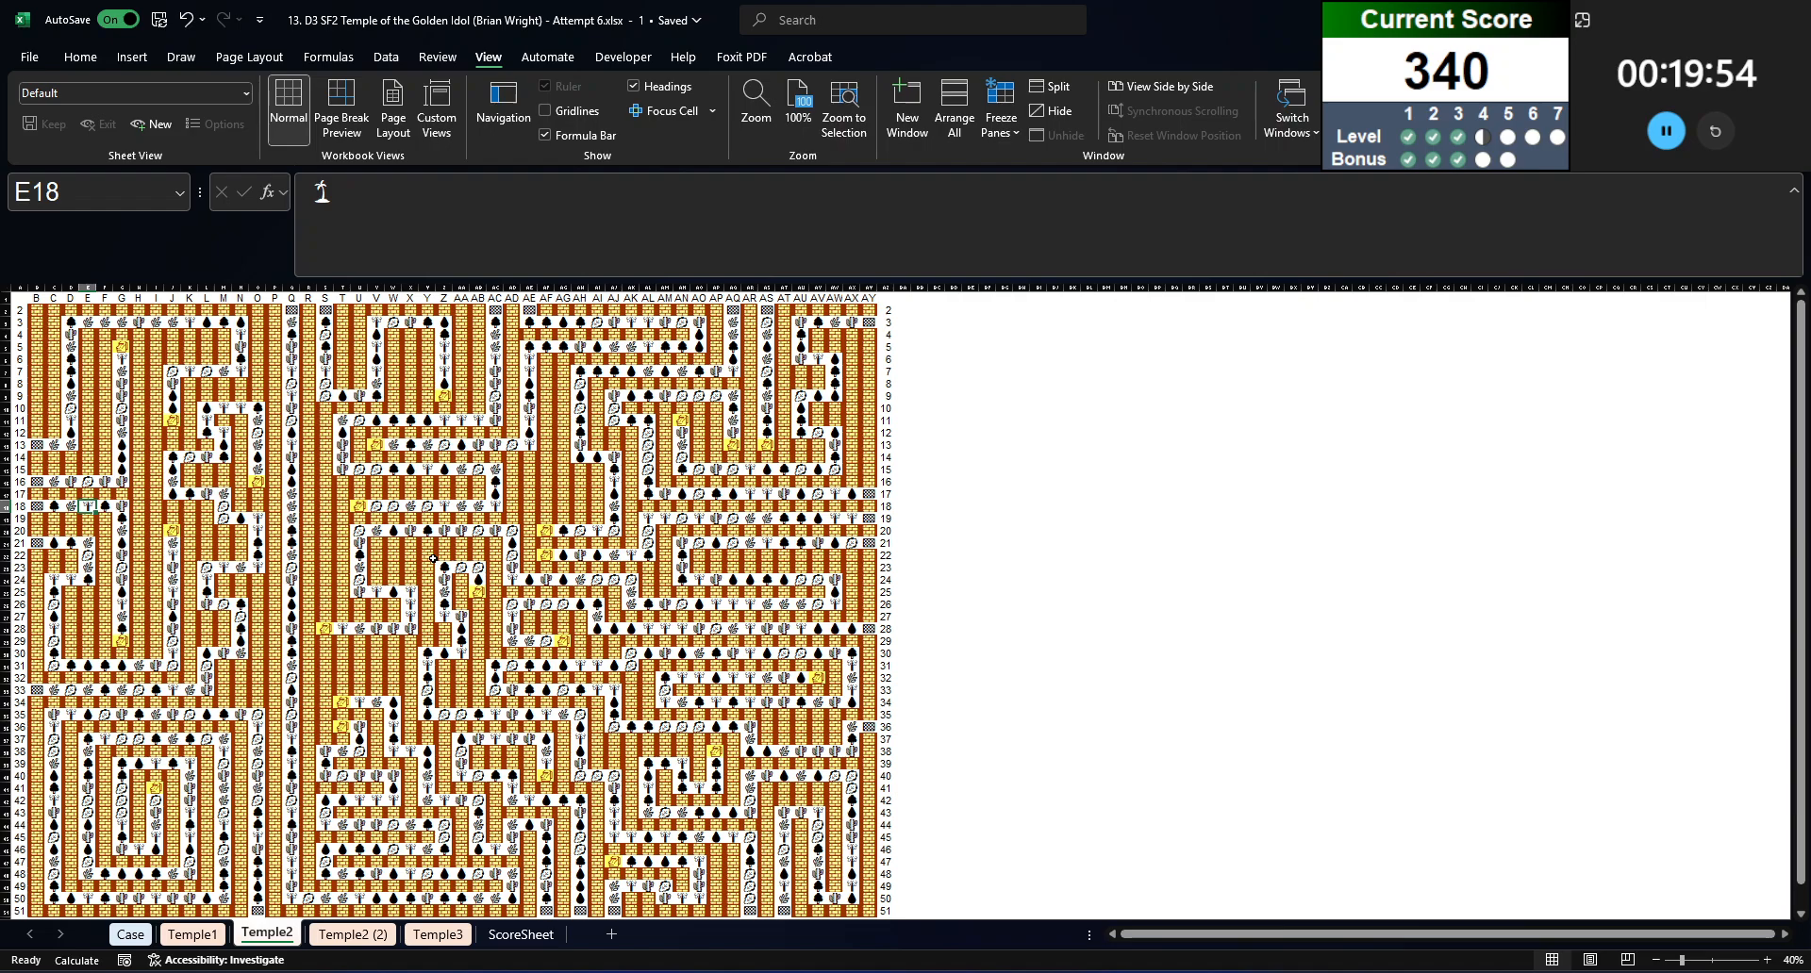
key("Left")
key("Left")
key("Left")
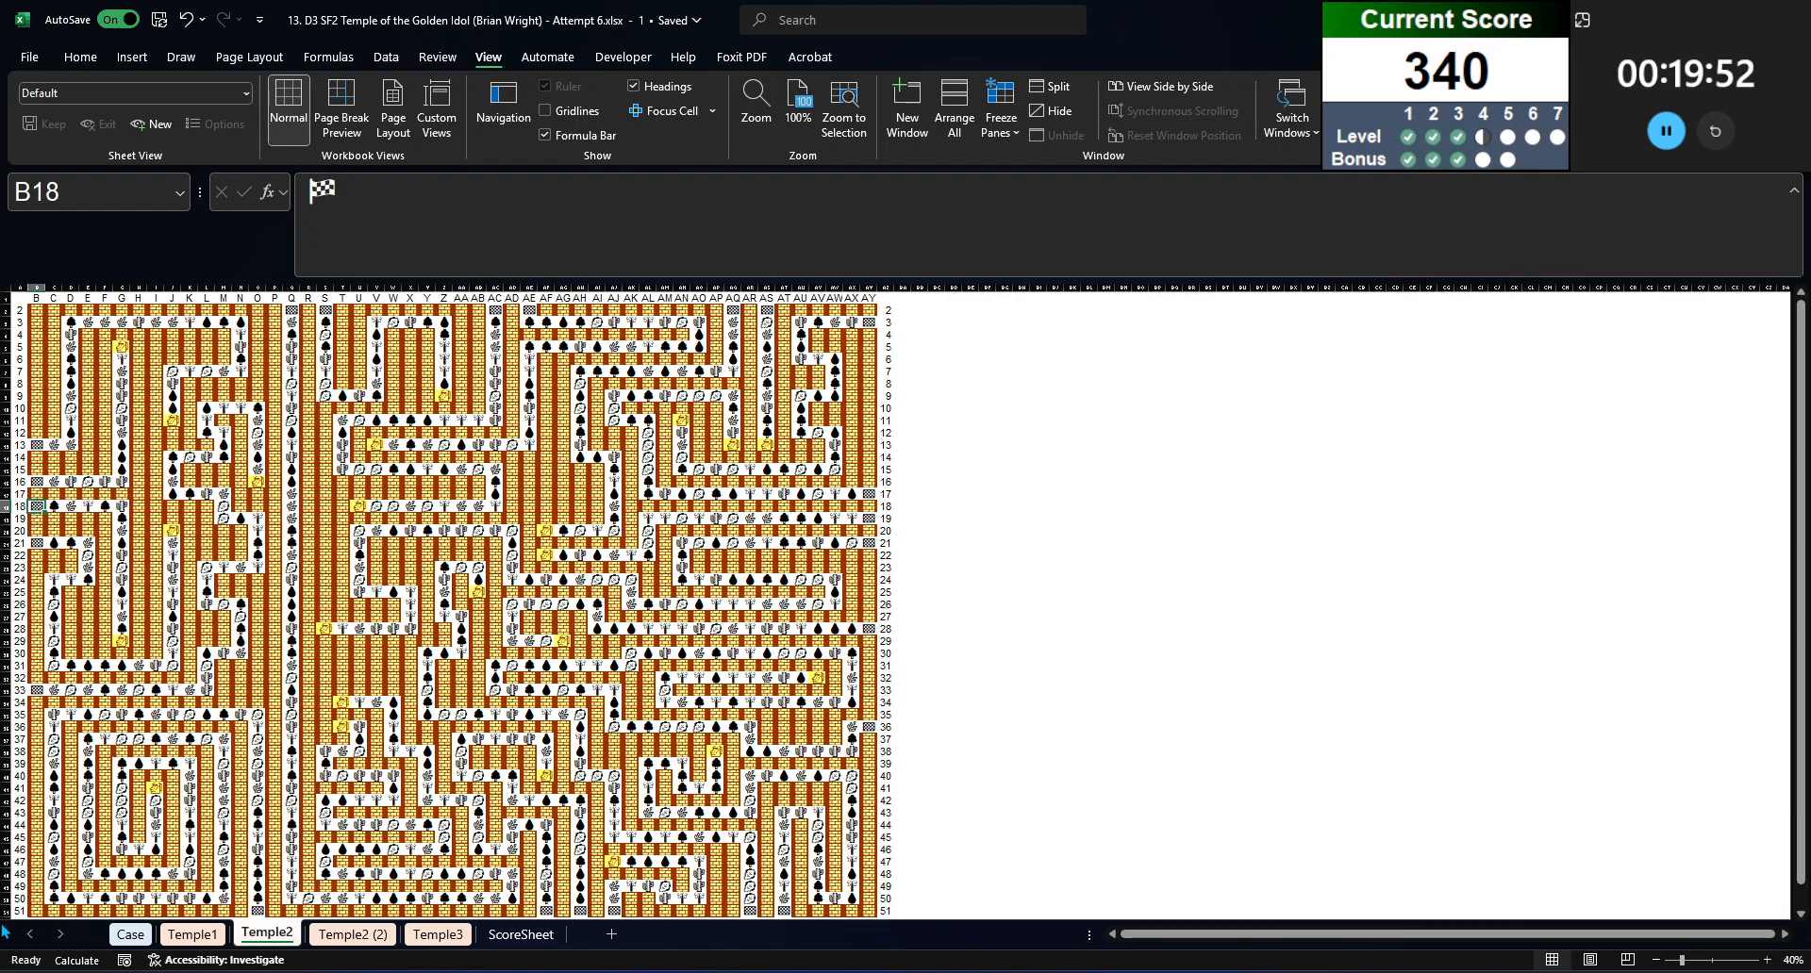
Step: Examine the path-number formula in B18 of the Temple2 (2) sheet and return to the Case sheet
left_click(382, 934)
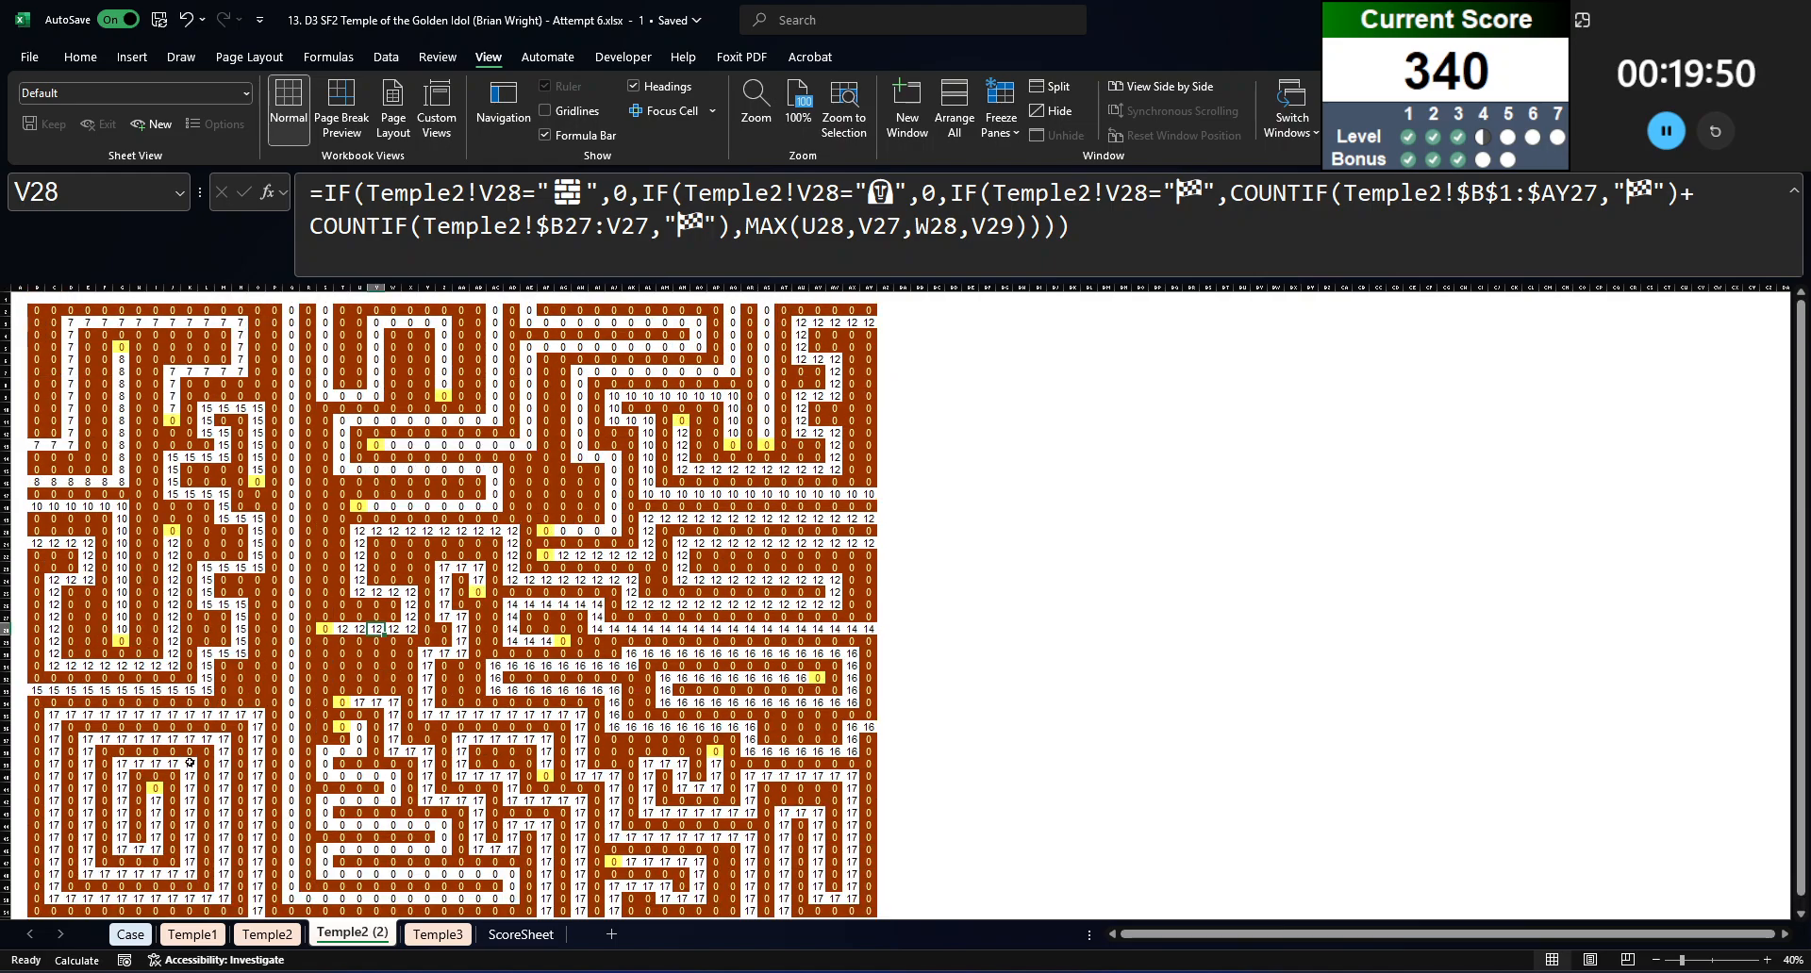
left_click(39, 505)
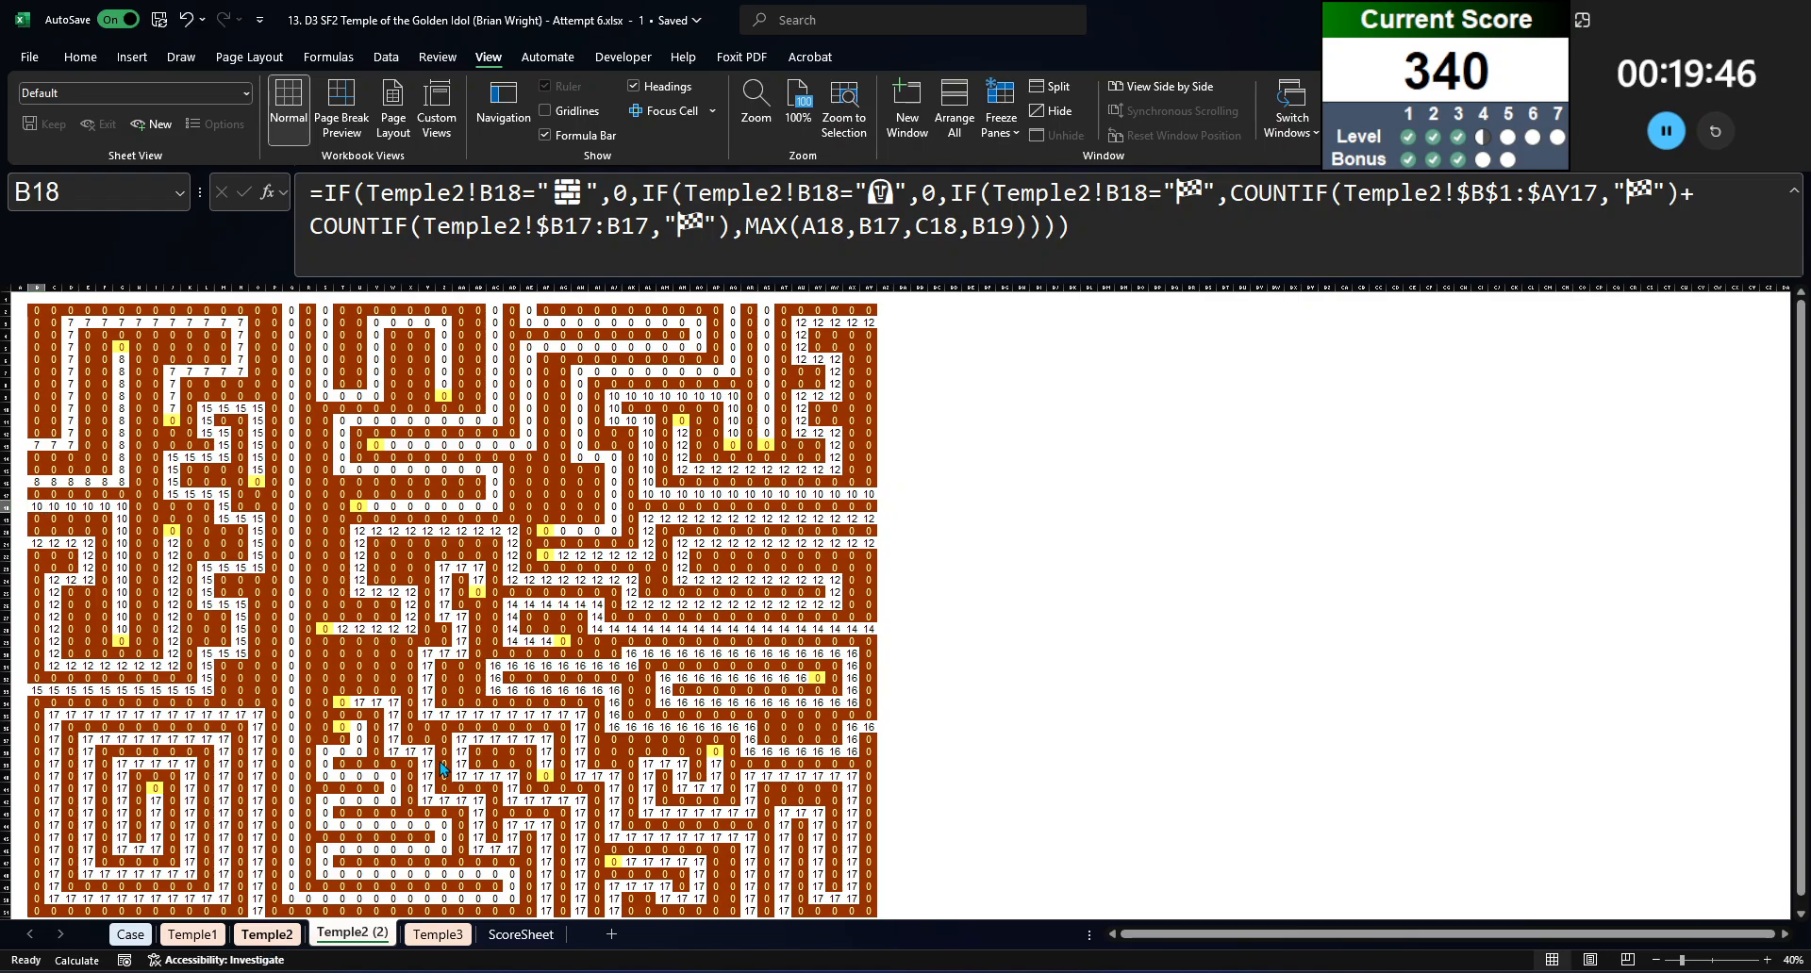
left_click(267, 934)
left_click(130, 933)
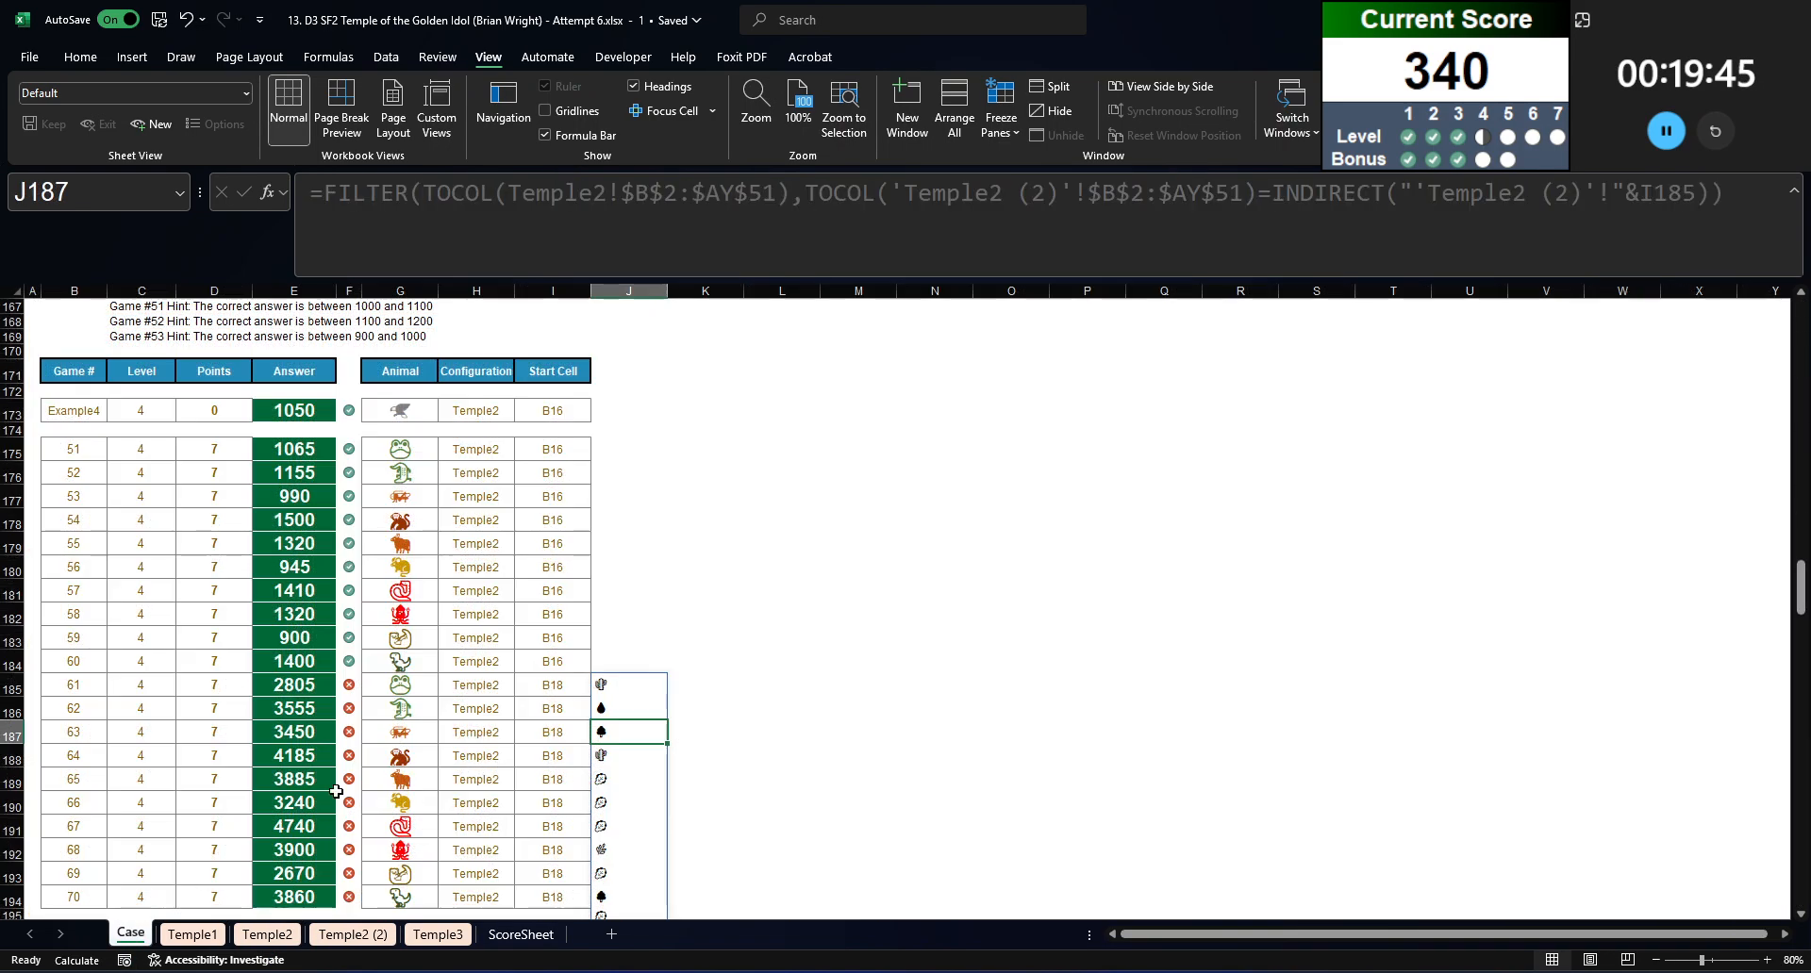
Step: Copy the INDIRECT expression from J185's FILTER formula and enter it as a separate formula in K185 to check B18's path number
left_click(630, 686)
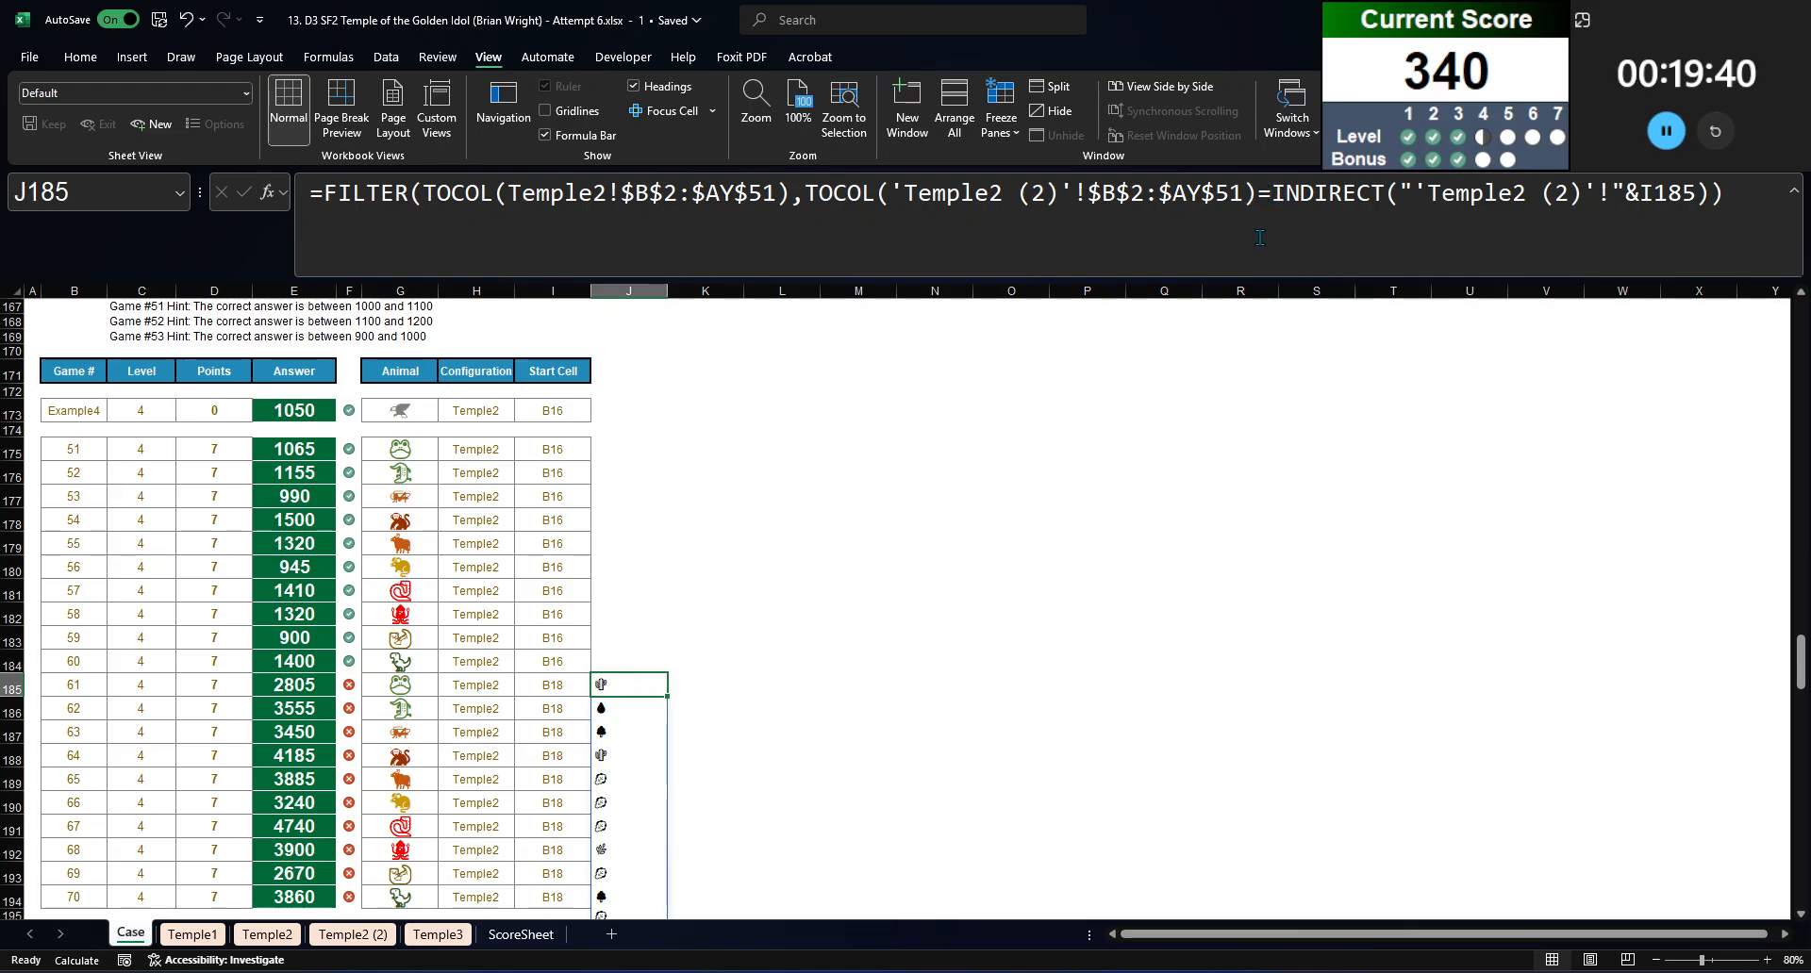
left_click_drag(1259, 195, 1691, 283)
key("Tab")
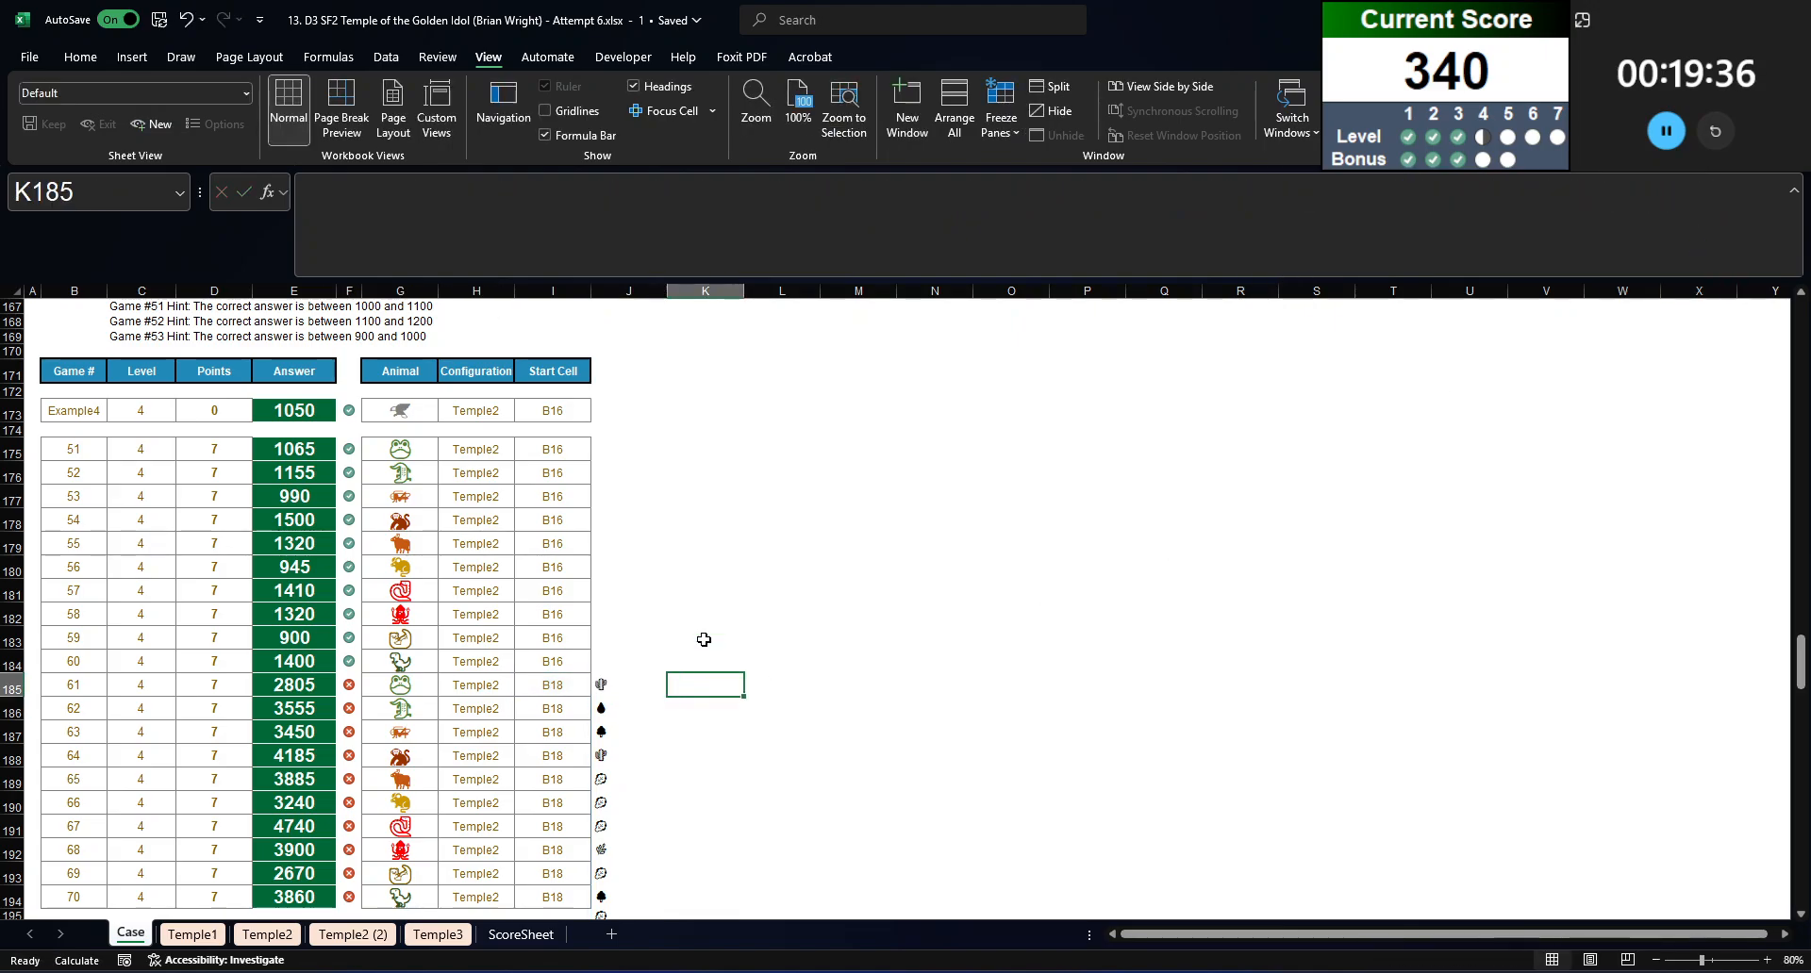
key("ctrl+v")
key("Return")
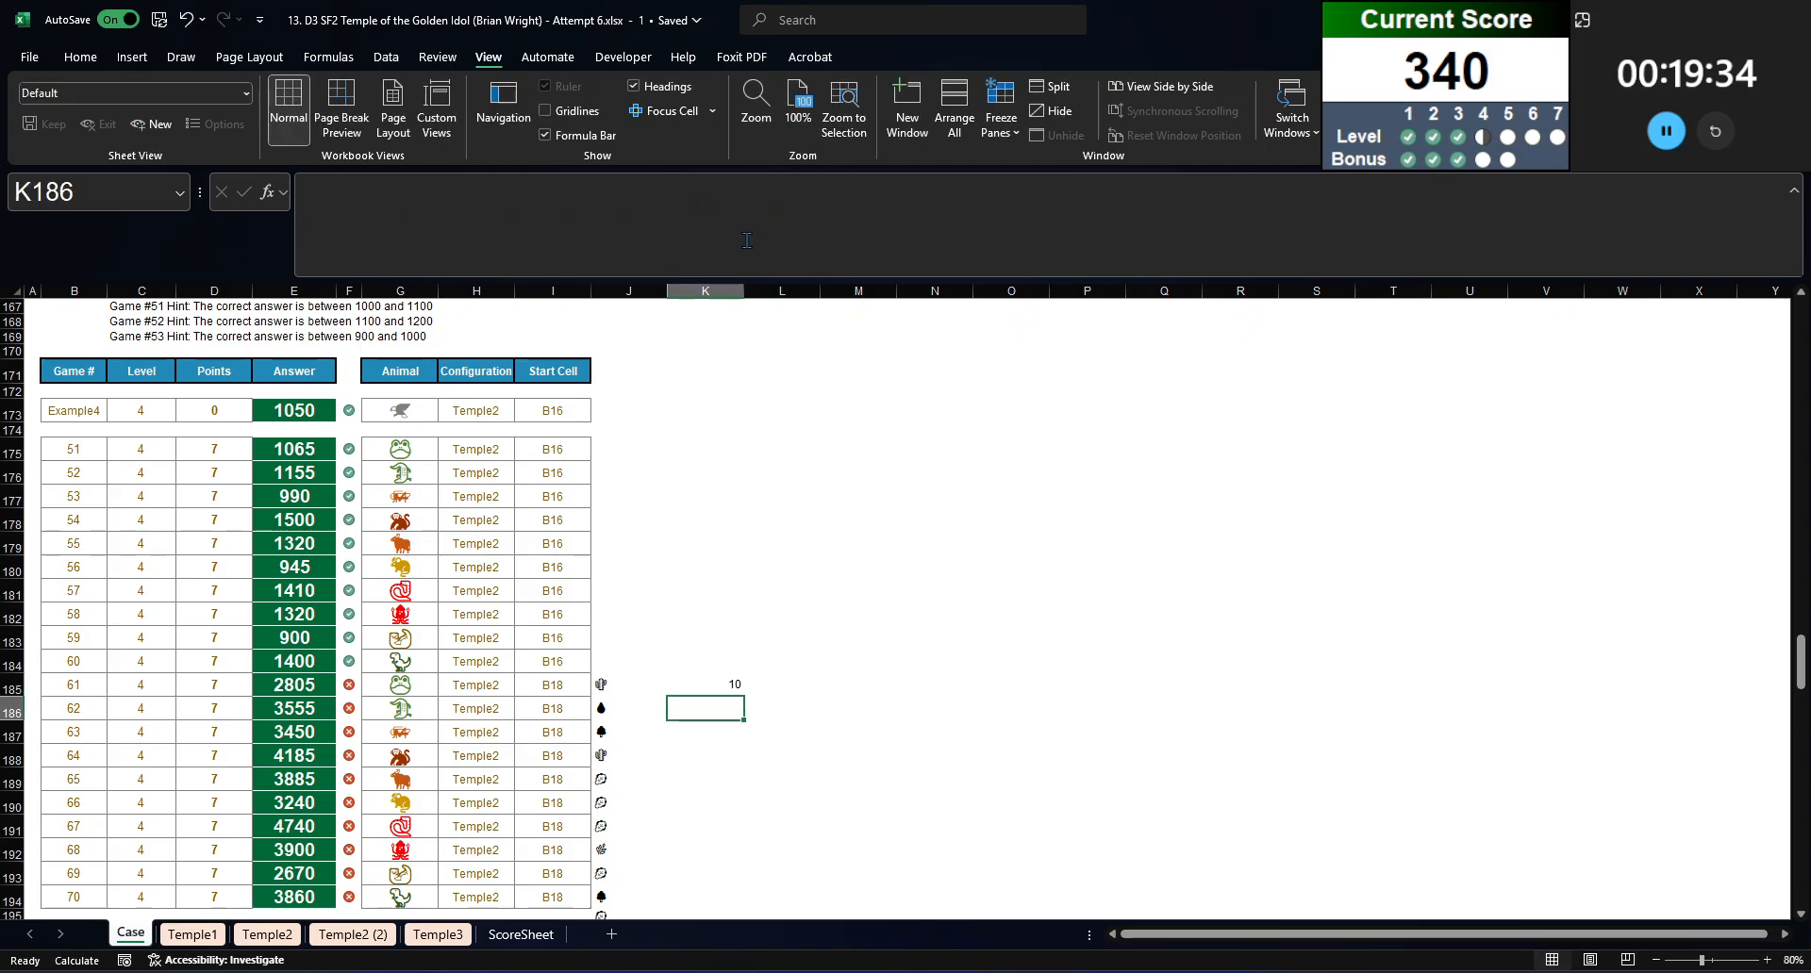
key("Up")
key("Left")
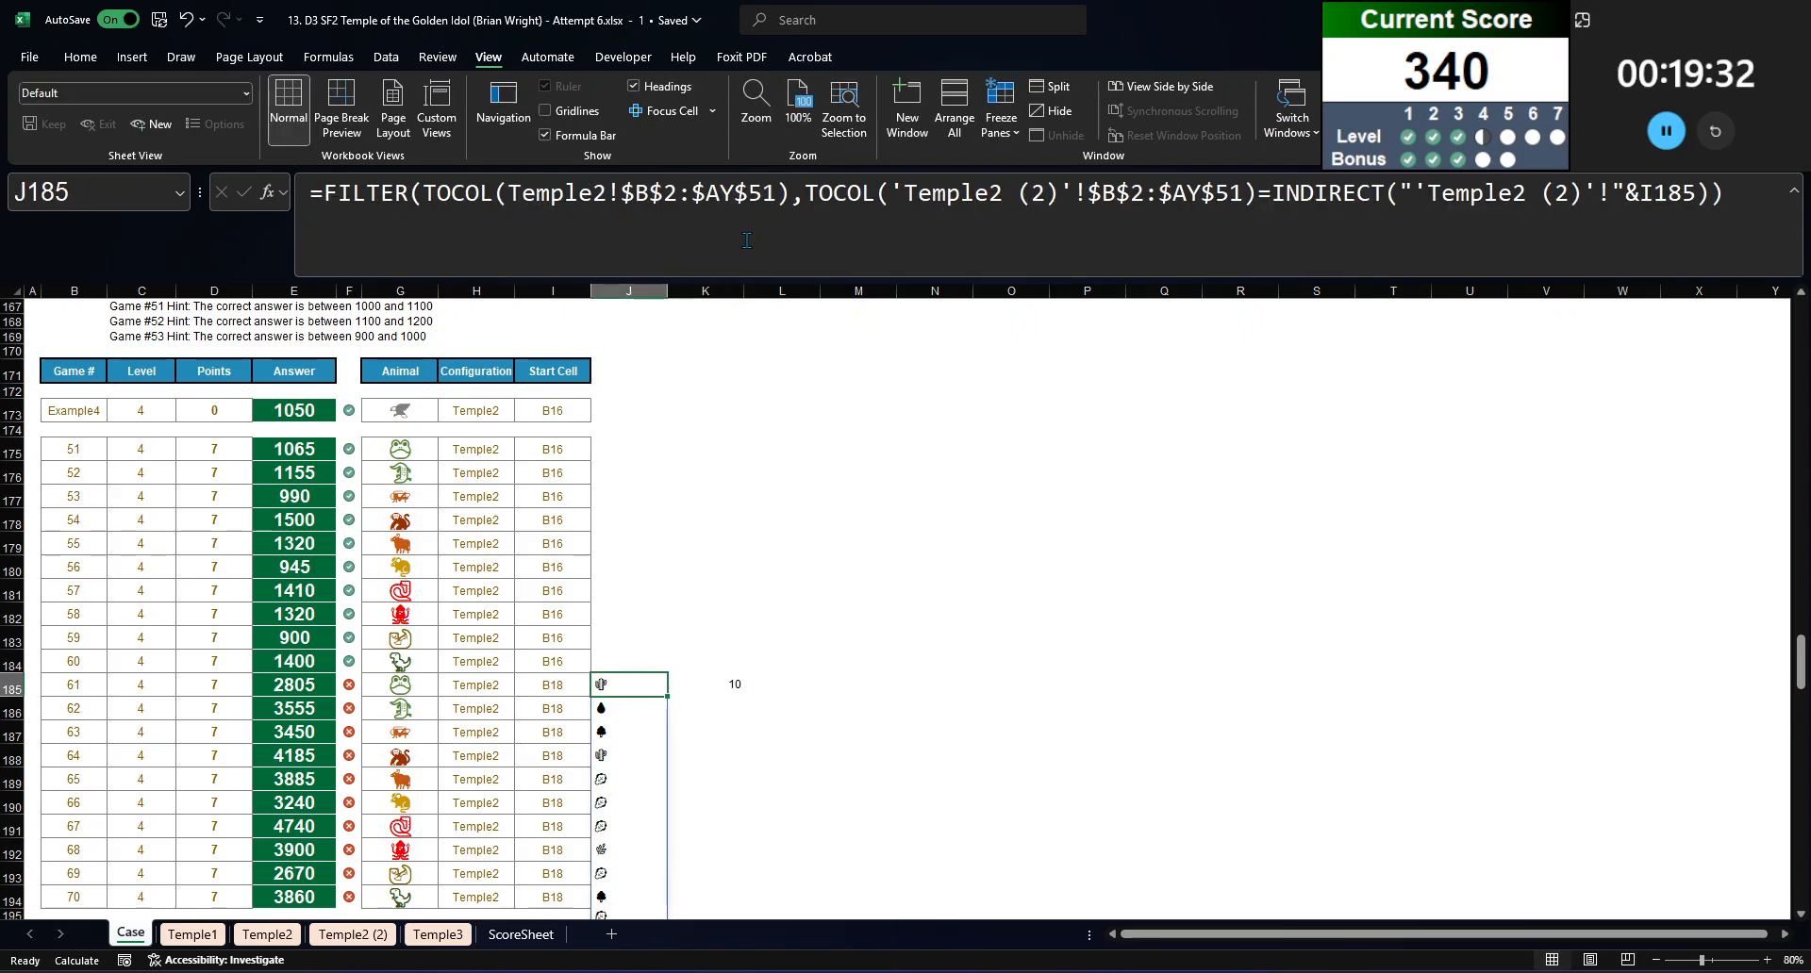
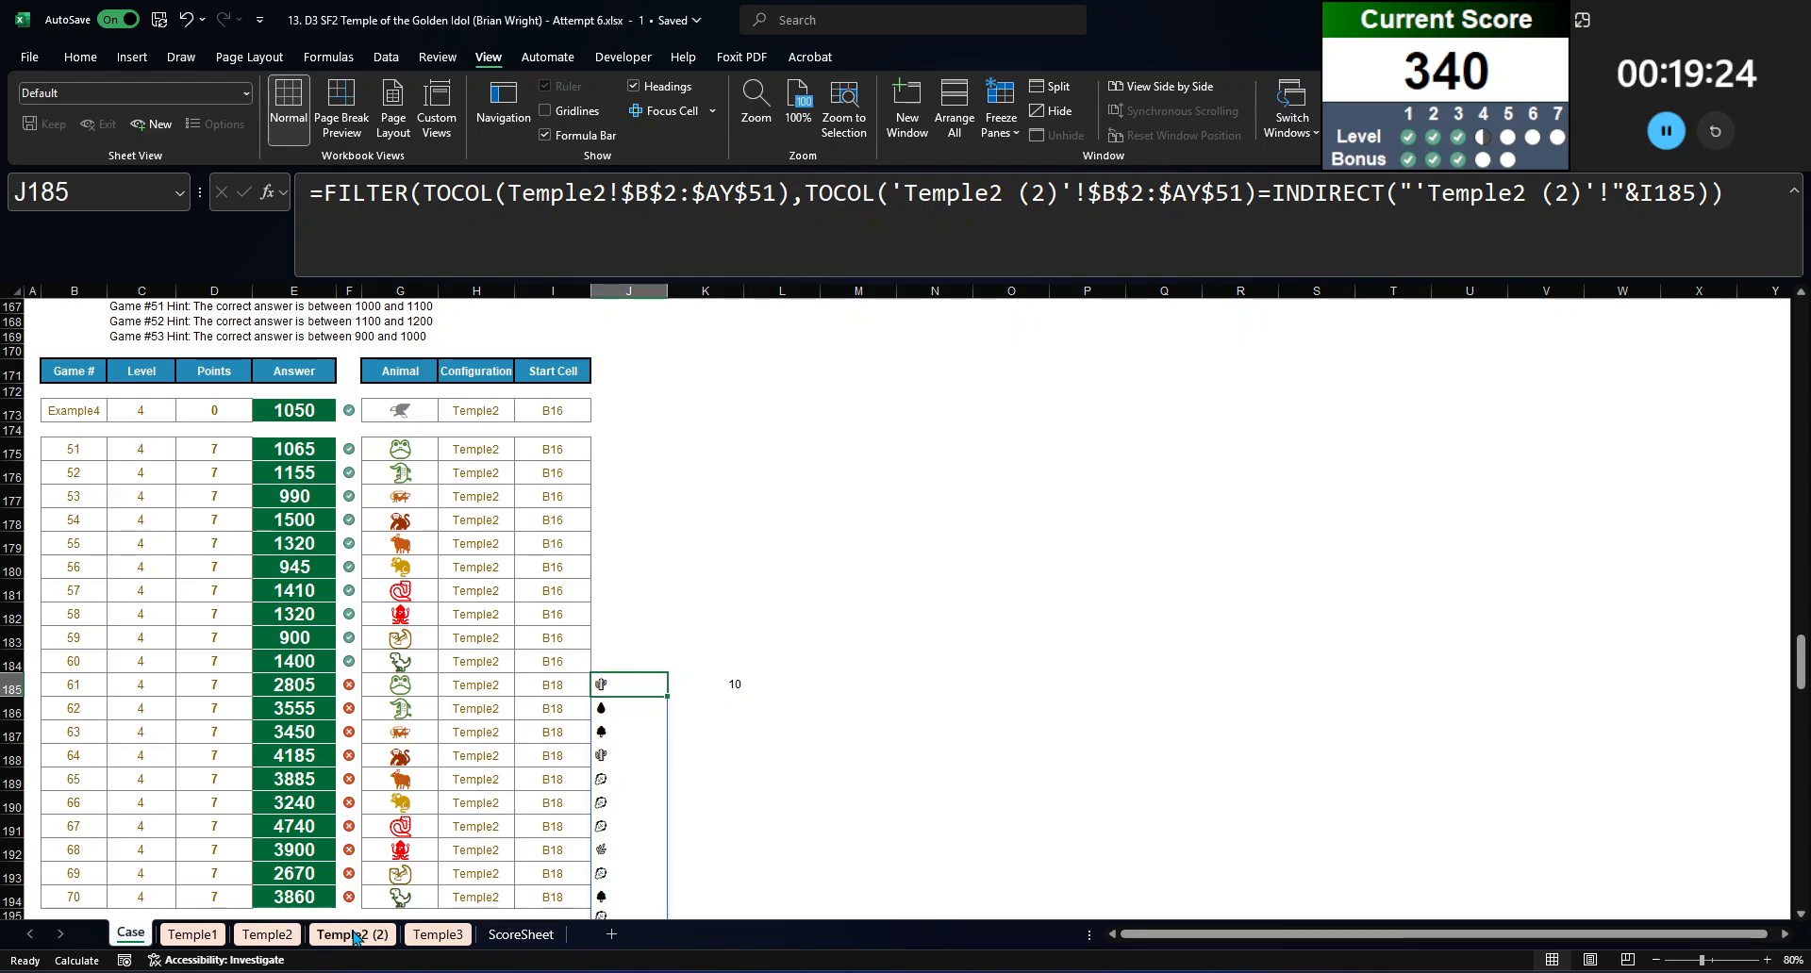
Step: Inspect the terrain path starting at B18 on the Temple2 sheet, look at the Temple3 layout, and return to the Case sheet
scroll(732, 529, "down", 7)
scroll(659, 704, "up", 7)
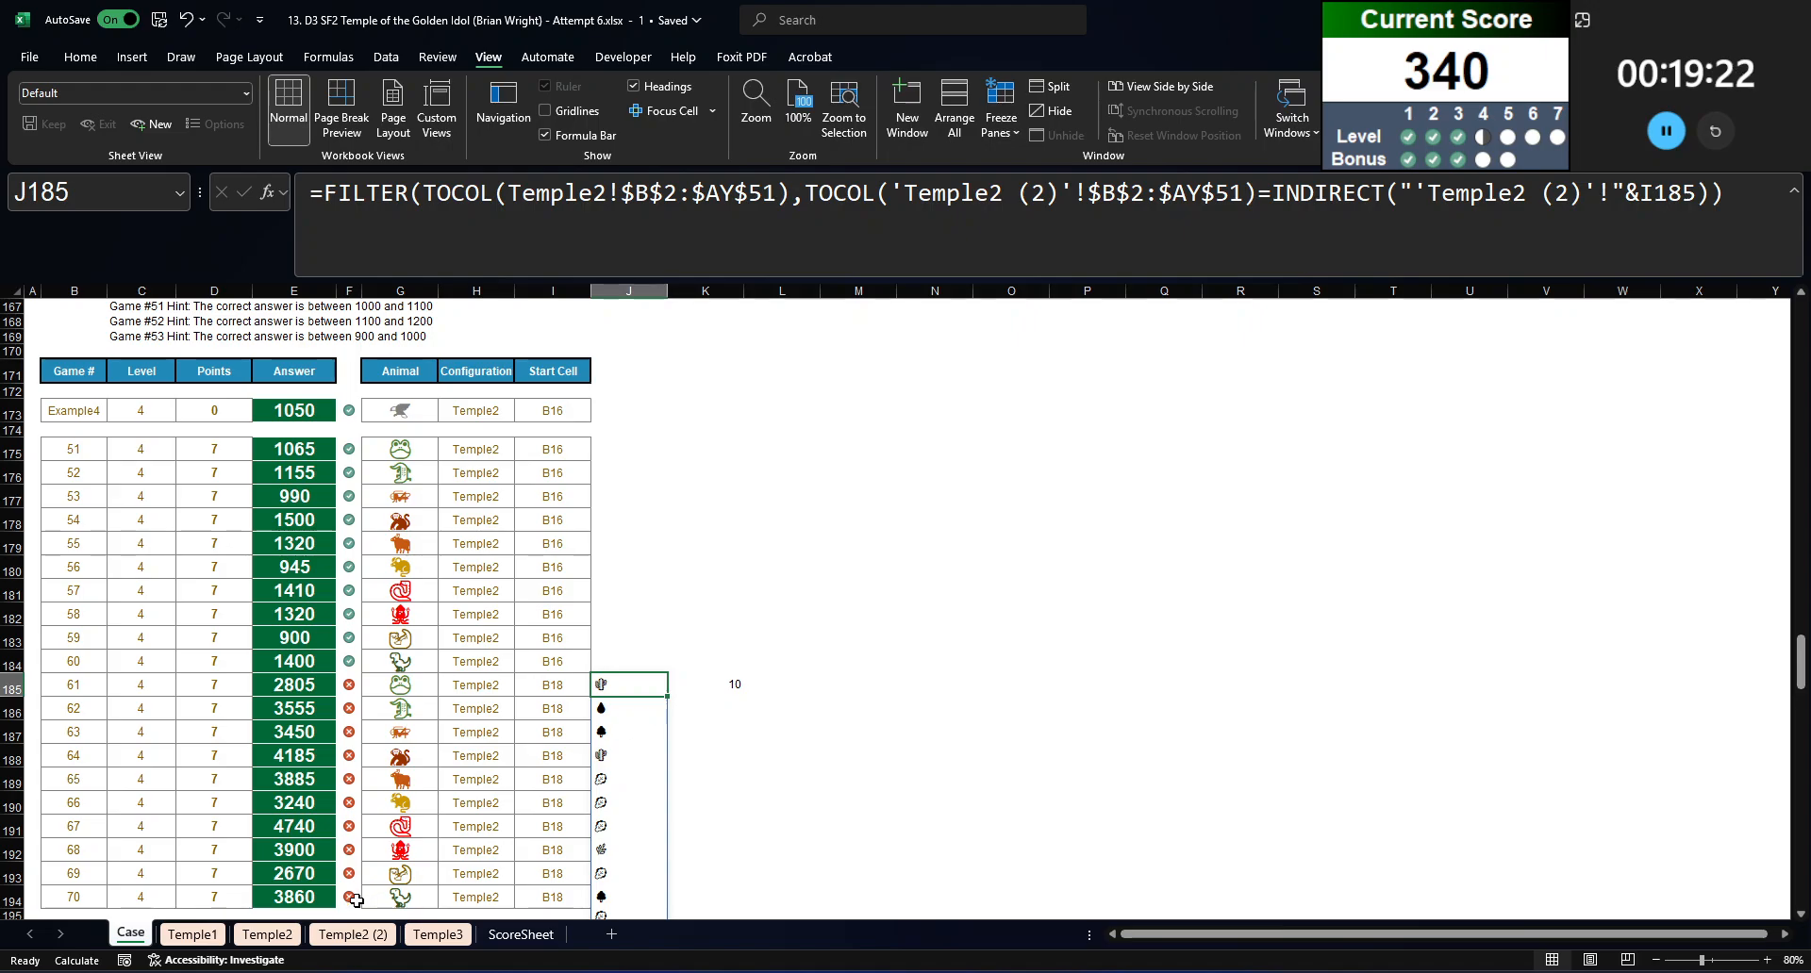
left_click(352, 934)
left_click(272, 936)
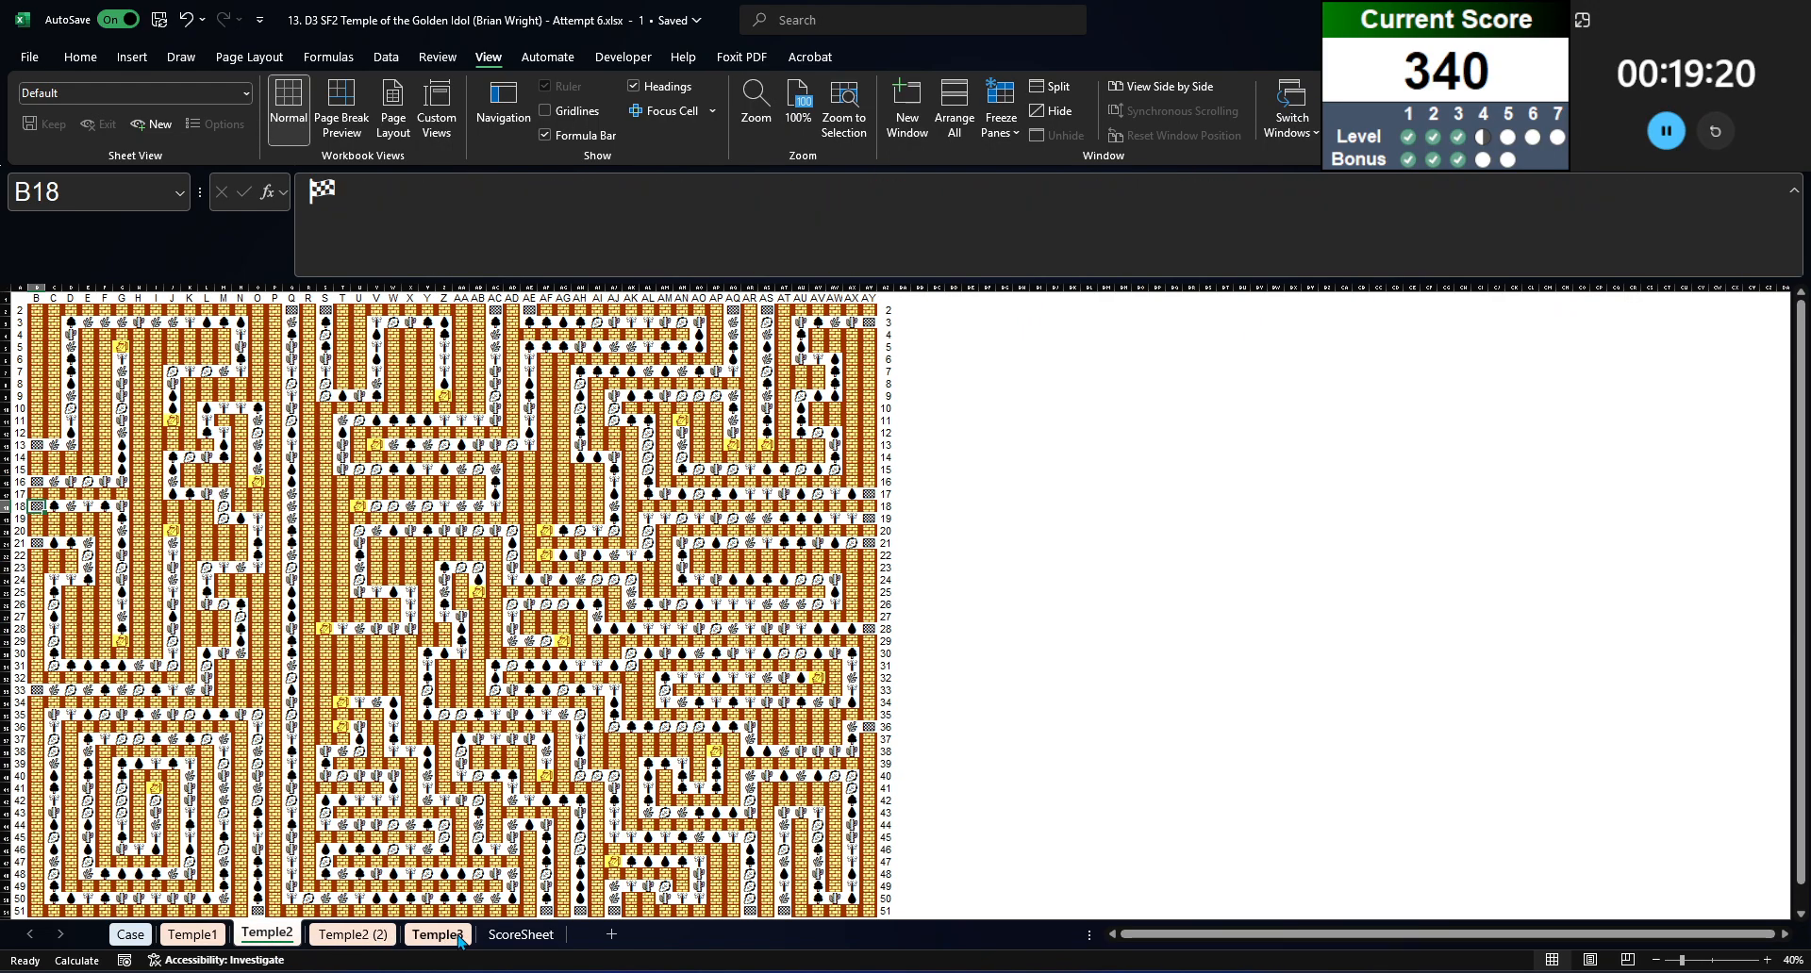
left_click(460, 938)
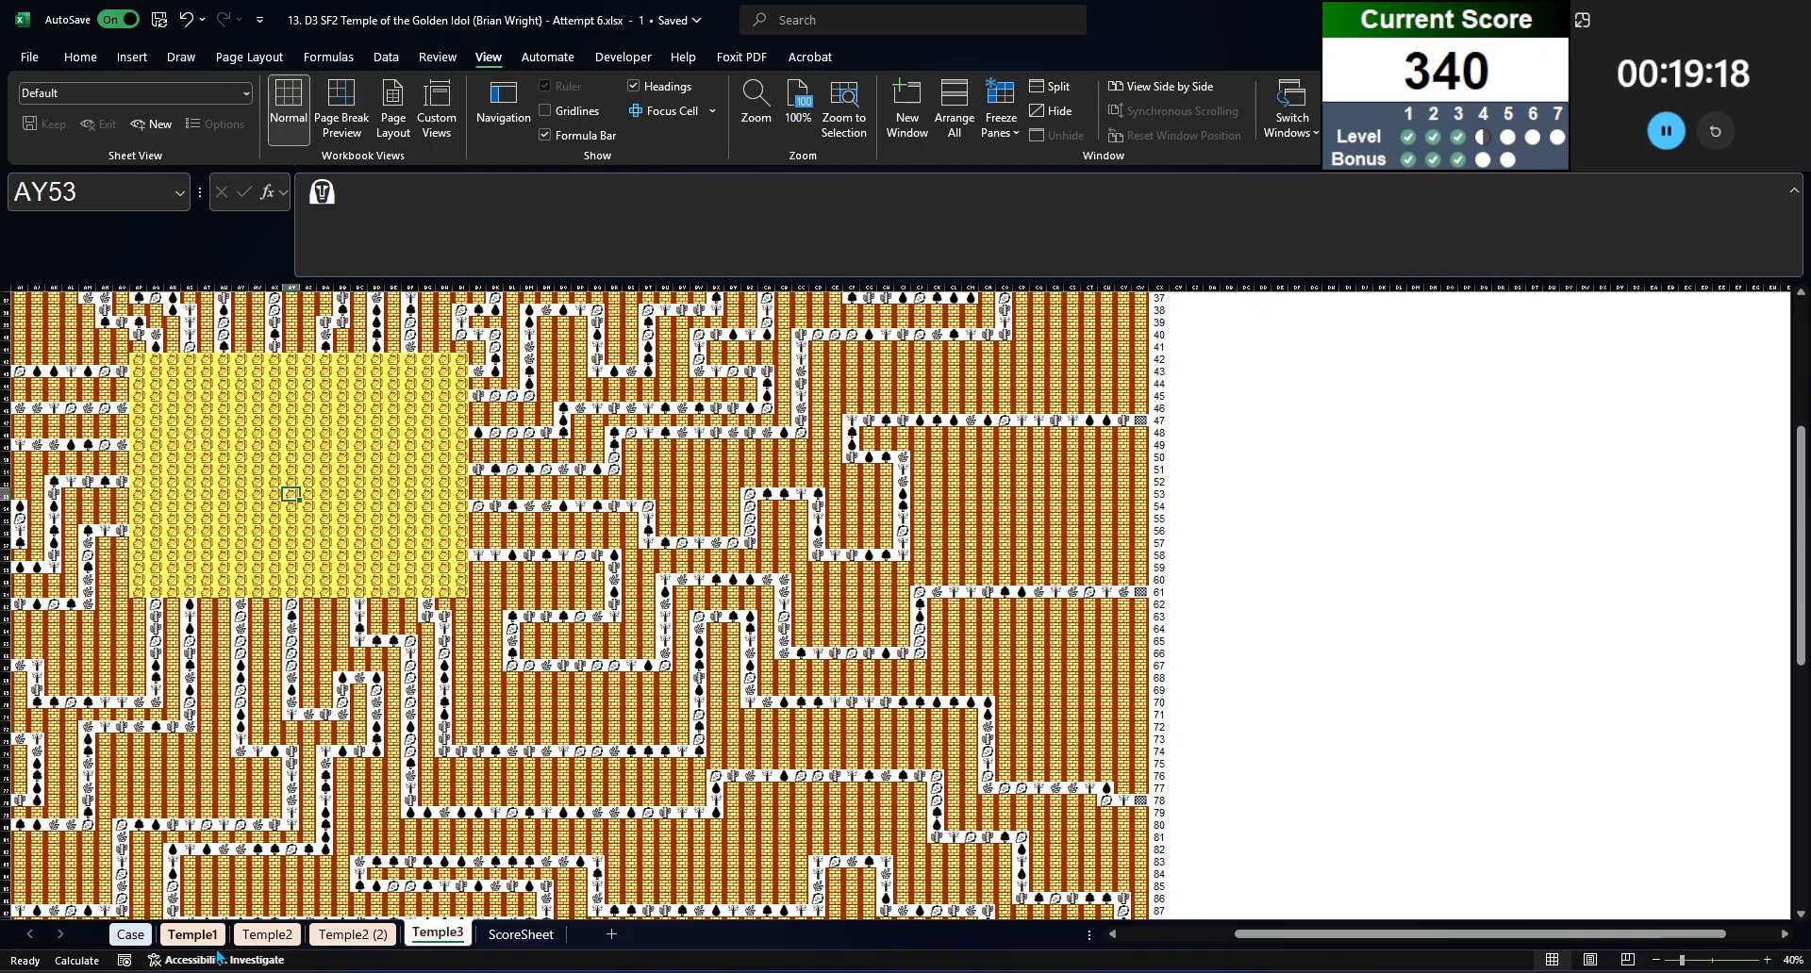
left_click(268, 935)
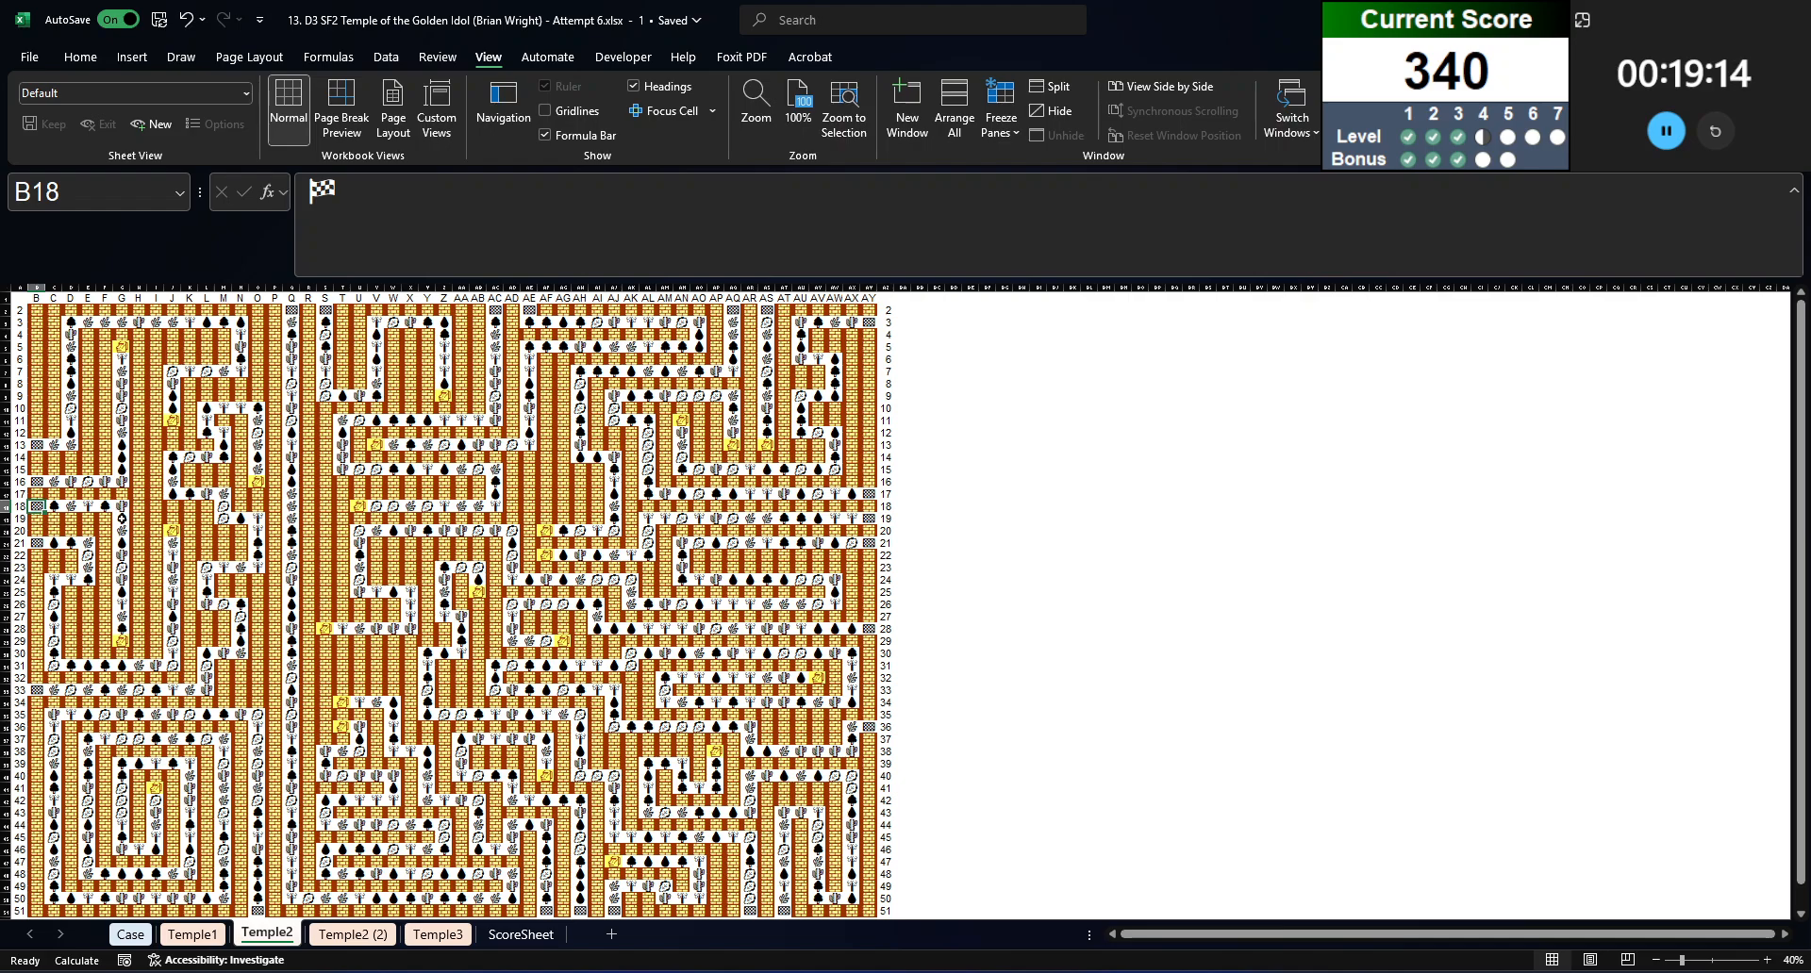
key("Right")
left_click(132, 935)
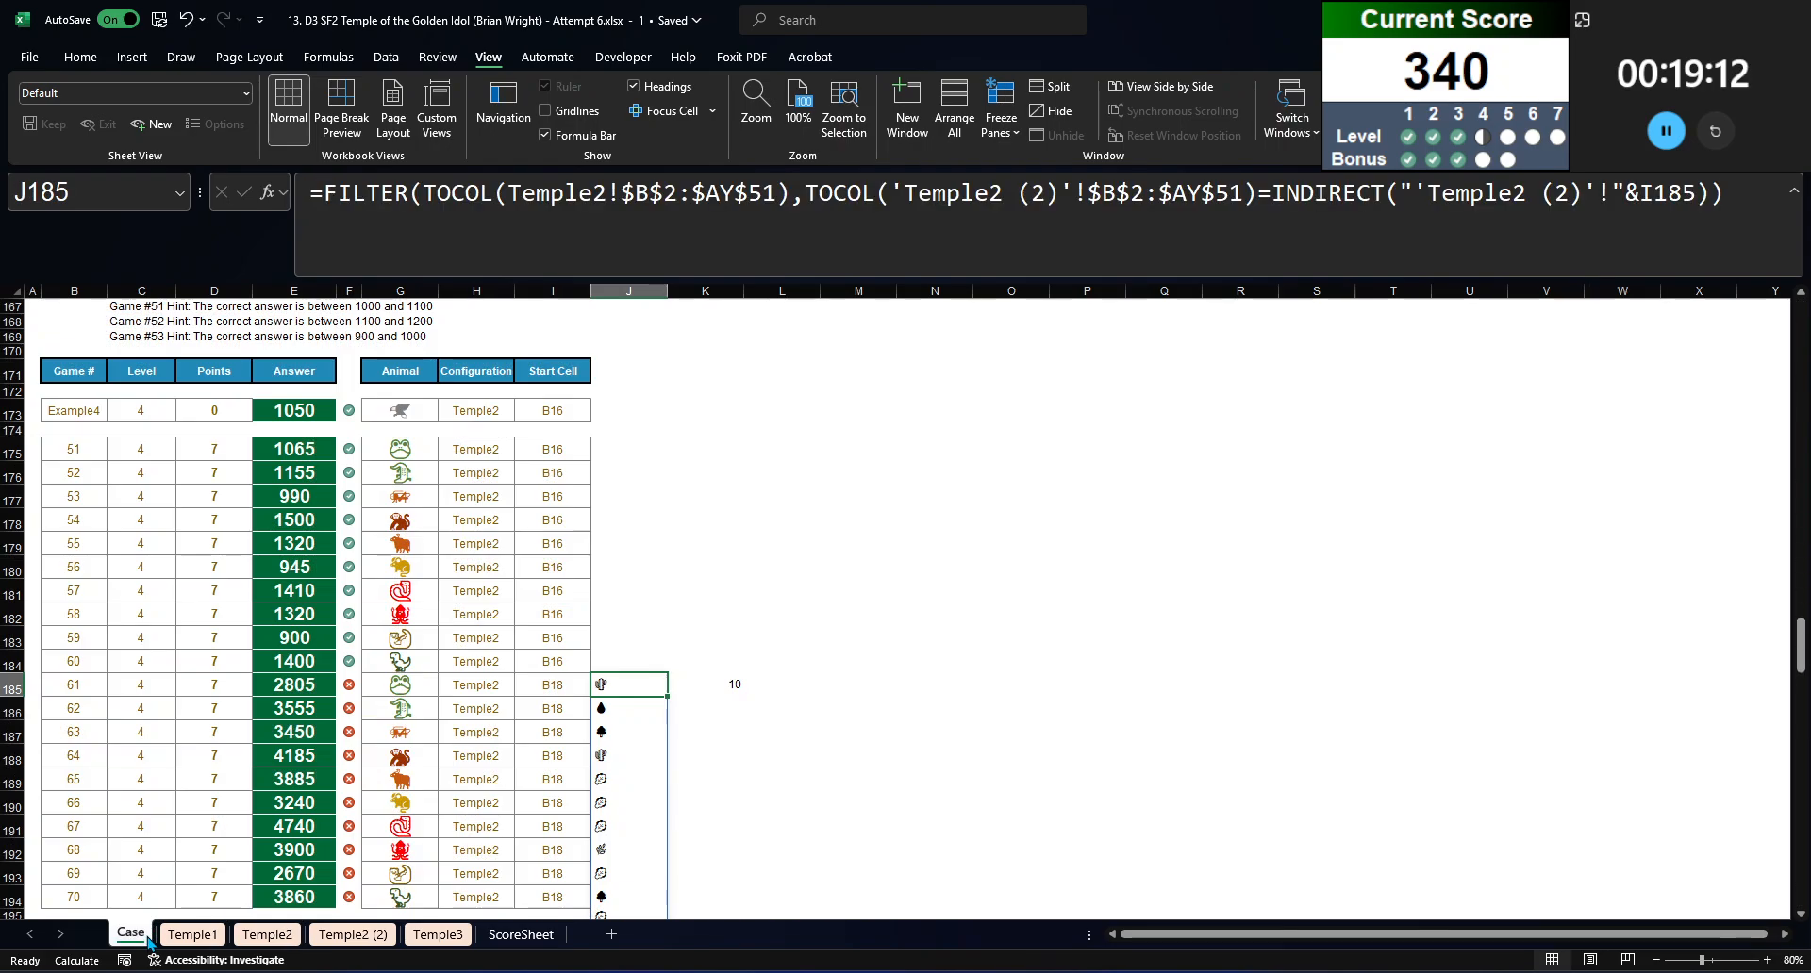
Step: Examine the path numbers along the route from B18 on the Temple2 (2) sheet and go back to the Case sheet
left_click(352, 934)
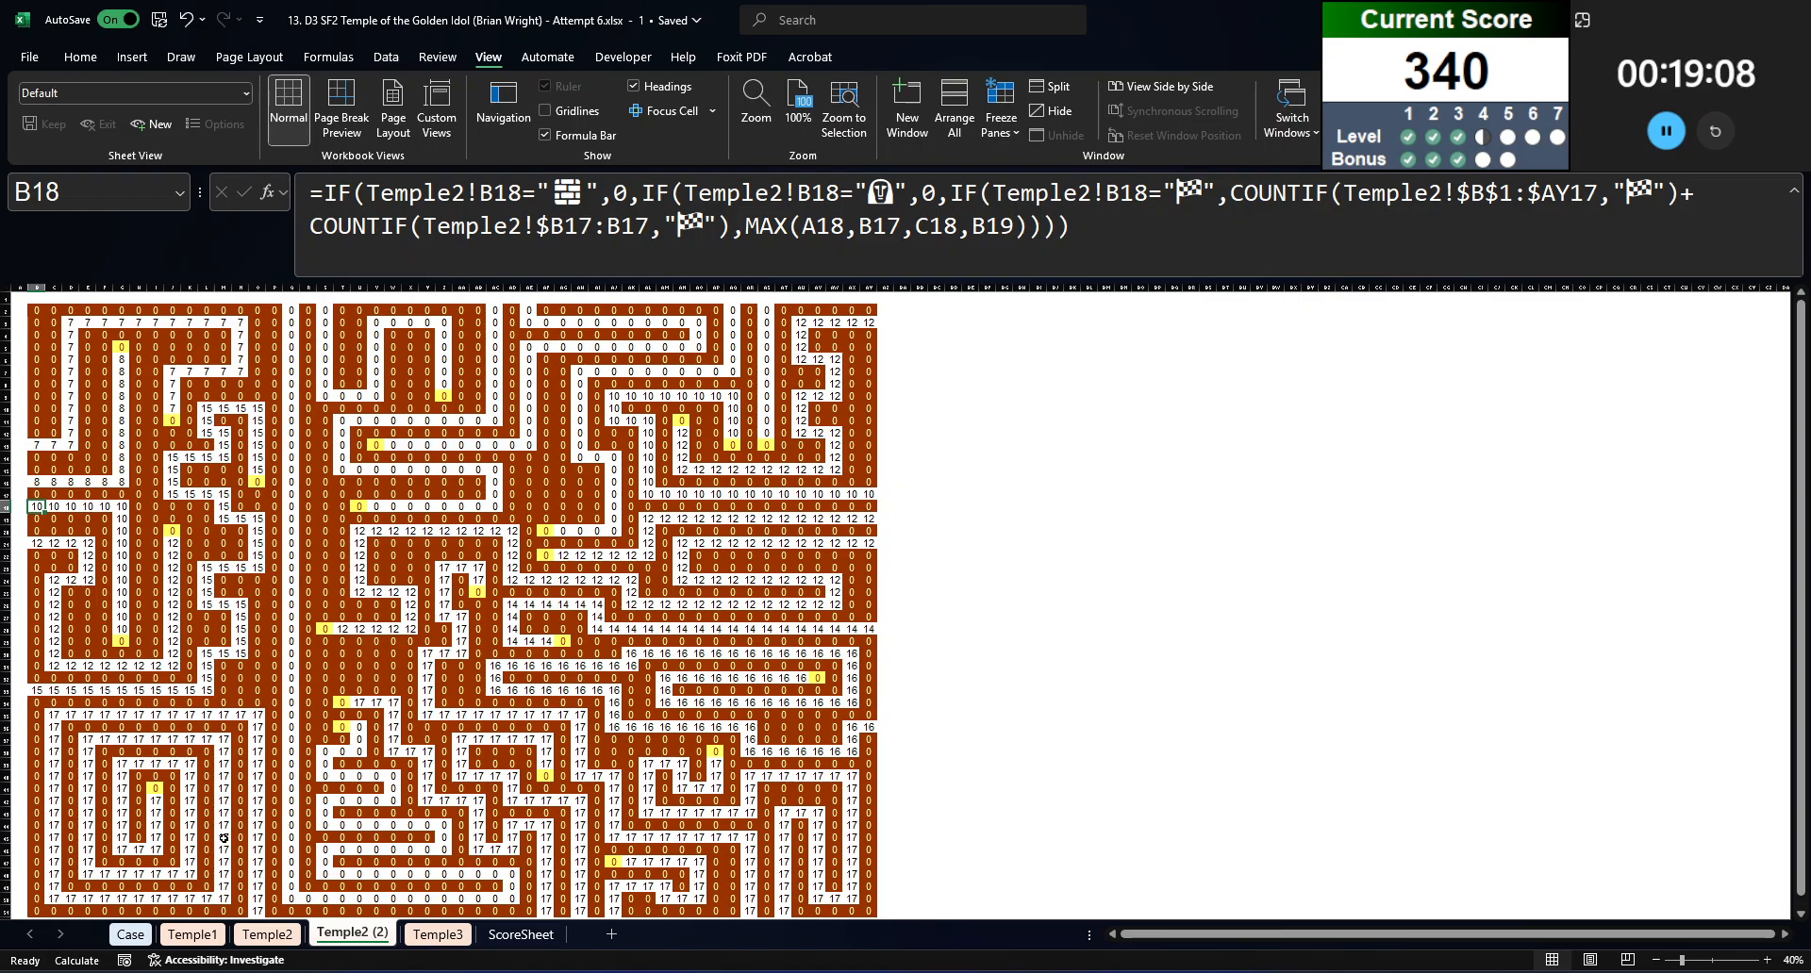
left_click(166, 938)
left_click(128, 938)
Step: Review the full list of terrain icons below J185 and its FILTER formula, closing the formula without edits
scroll(628, 696, "down", 4)
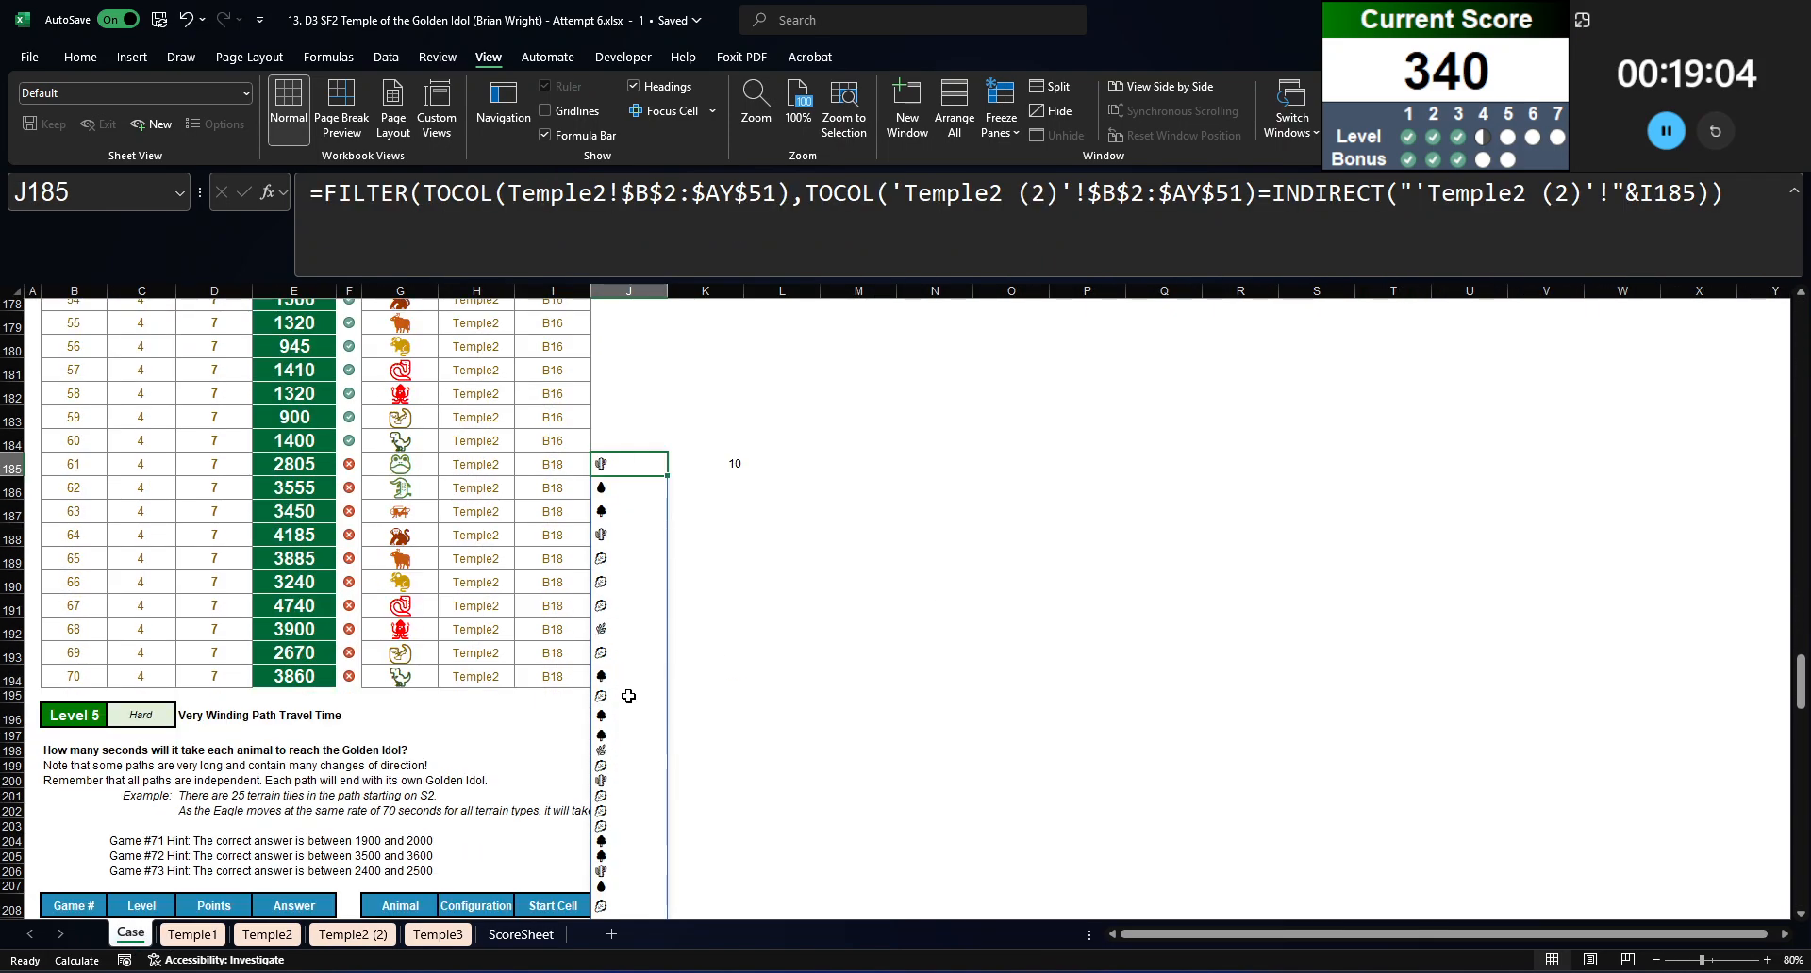
scroll(603, 728, "down", 10)
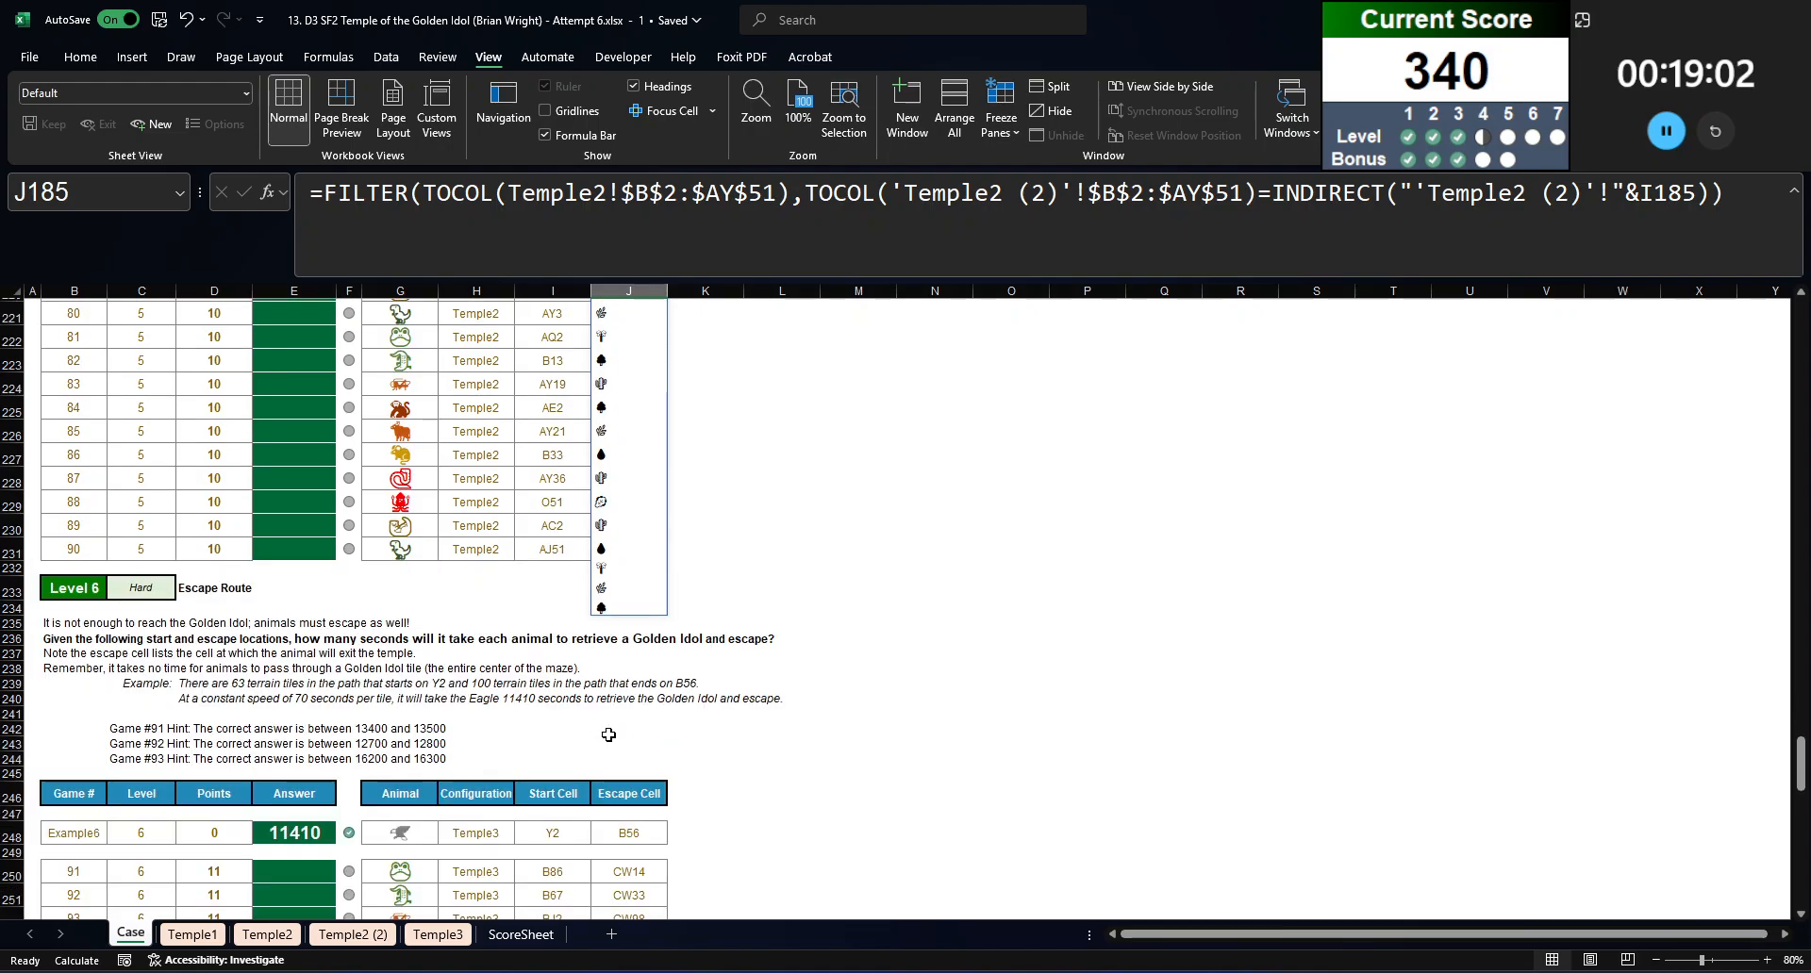
scroll(620, 744, "up", 7)
scroll(620, 744, "up", 5)
left_click(730, 192)
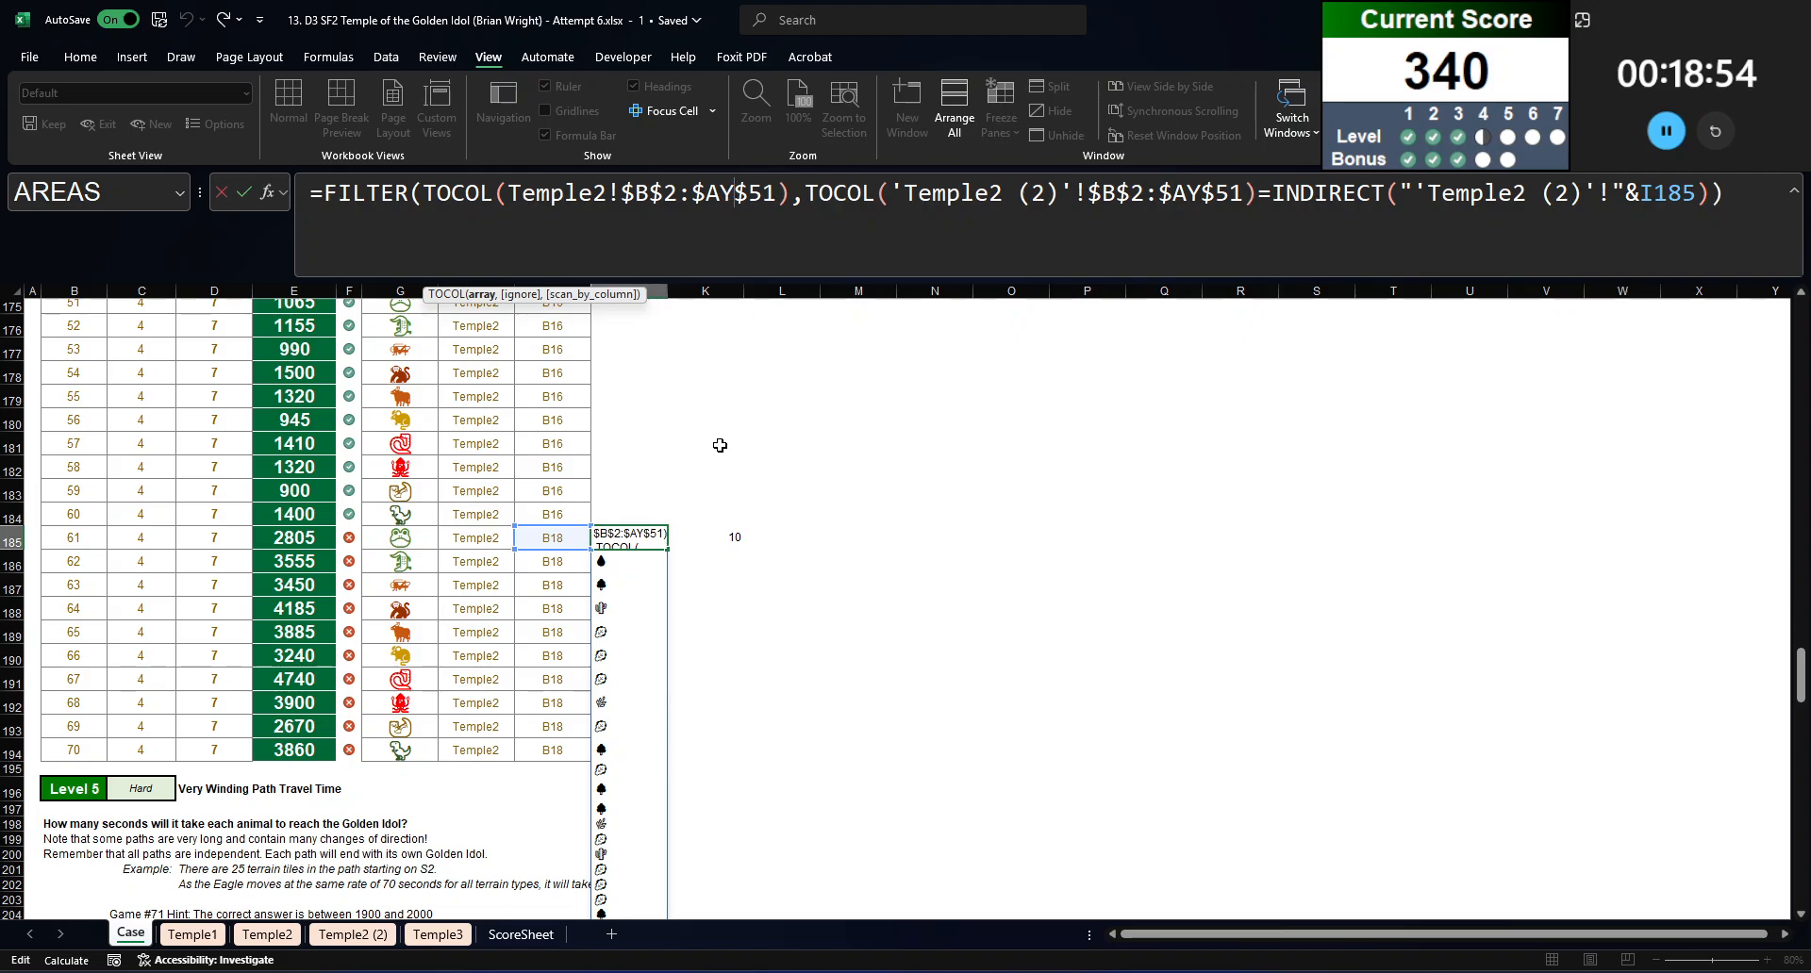
left_click(331, 194)
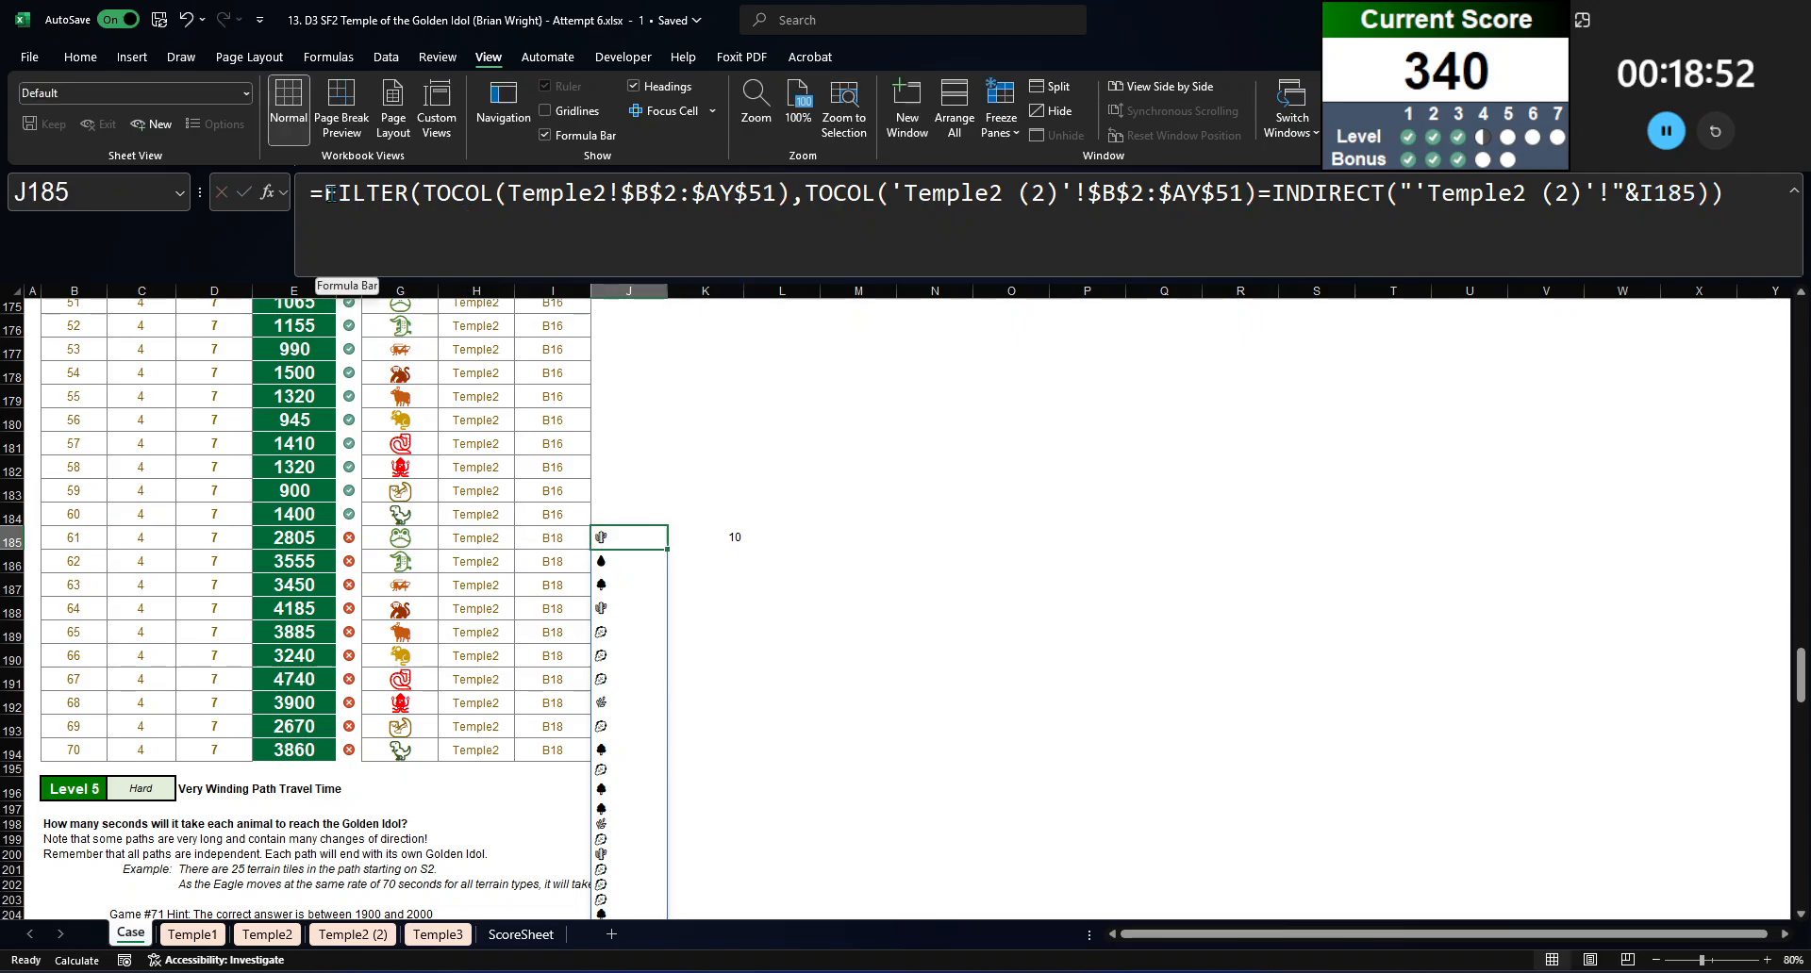
scroll(567, 748, "up", 4)
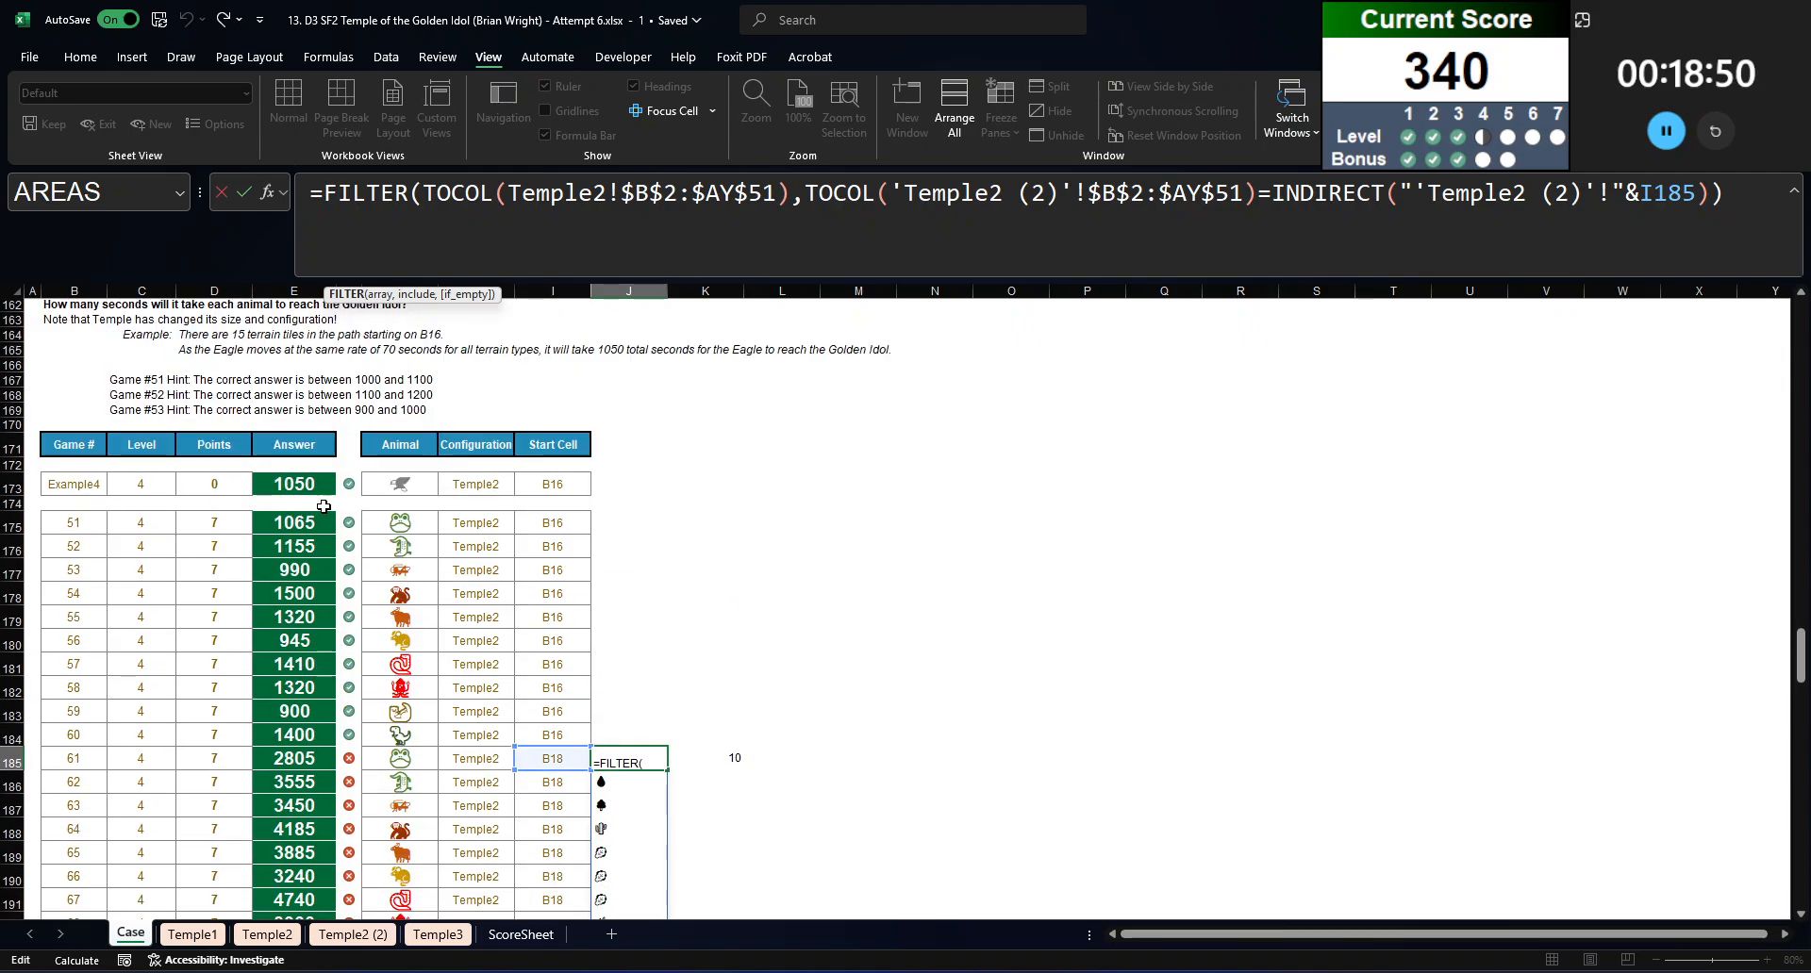
key("Escape")
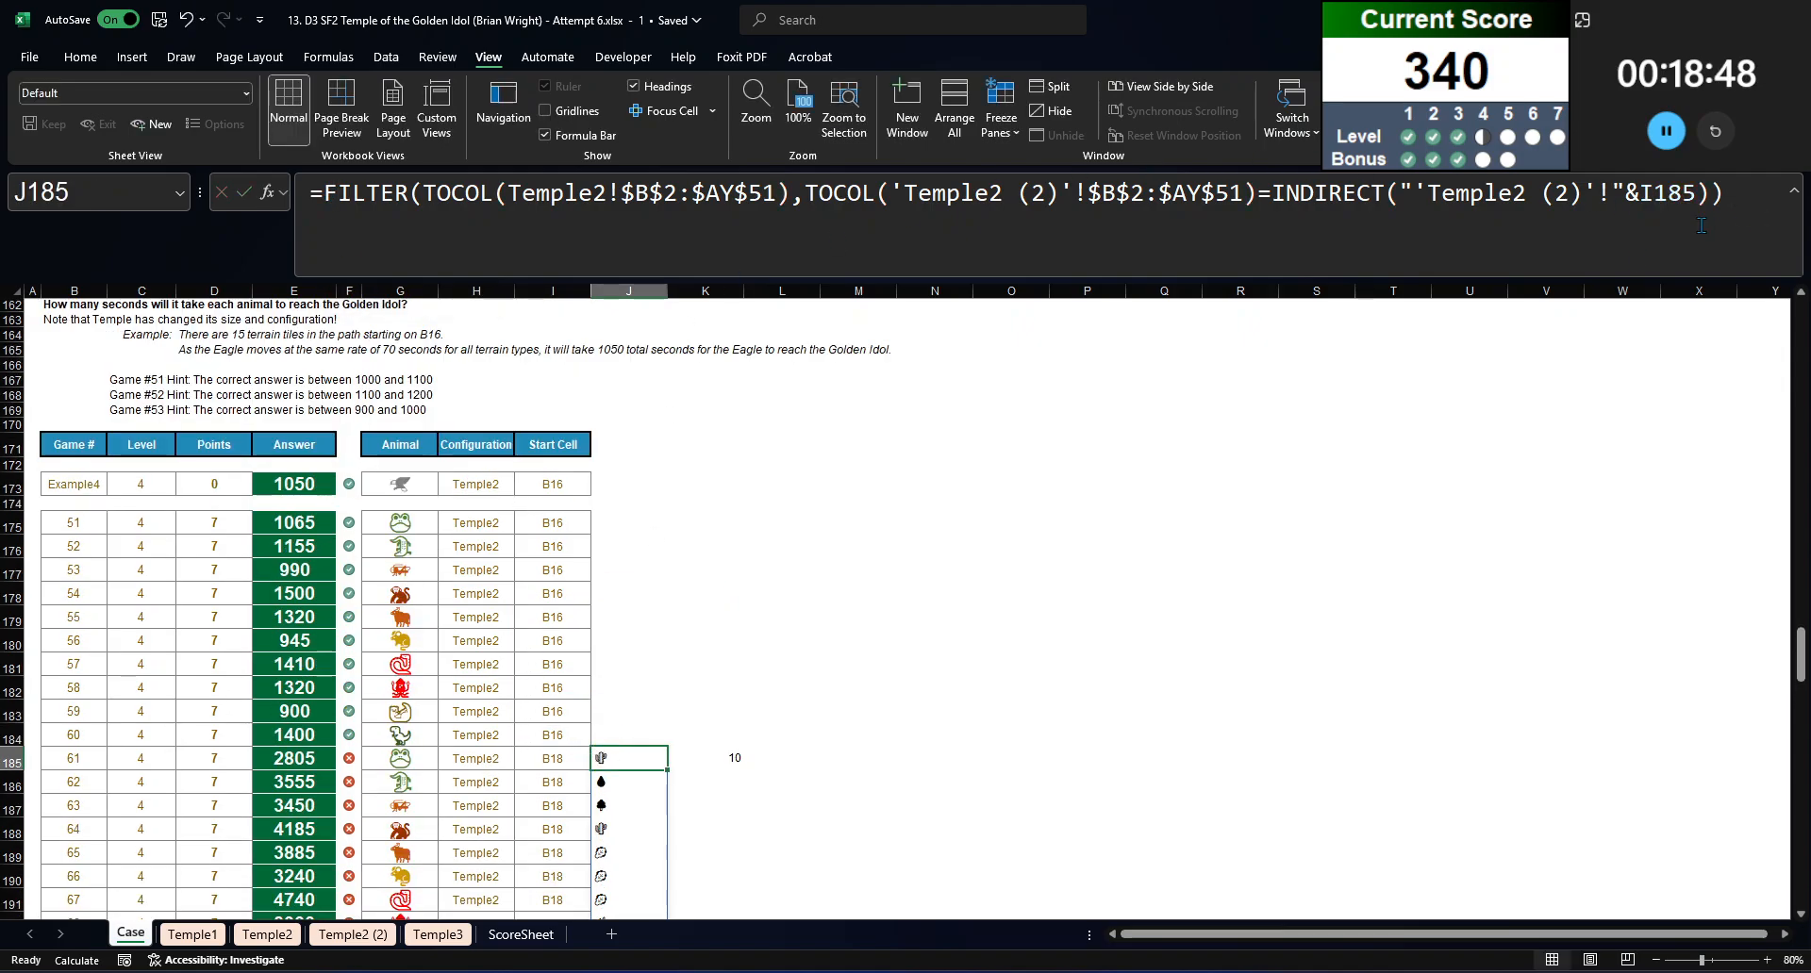
Step: Copy the FILTER formula from J185 to J175 to test it on game 51's B16 path
key("ctrl+c")
key("Up")
key("Up")
key("Up")
key("Up")
key("Up")
key("Up")
key("Up")
key("Up")
key("Up")
key("Up")
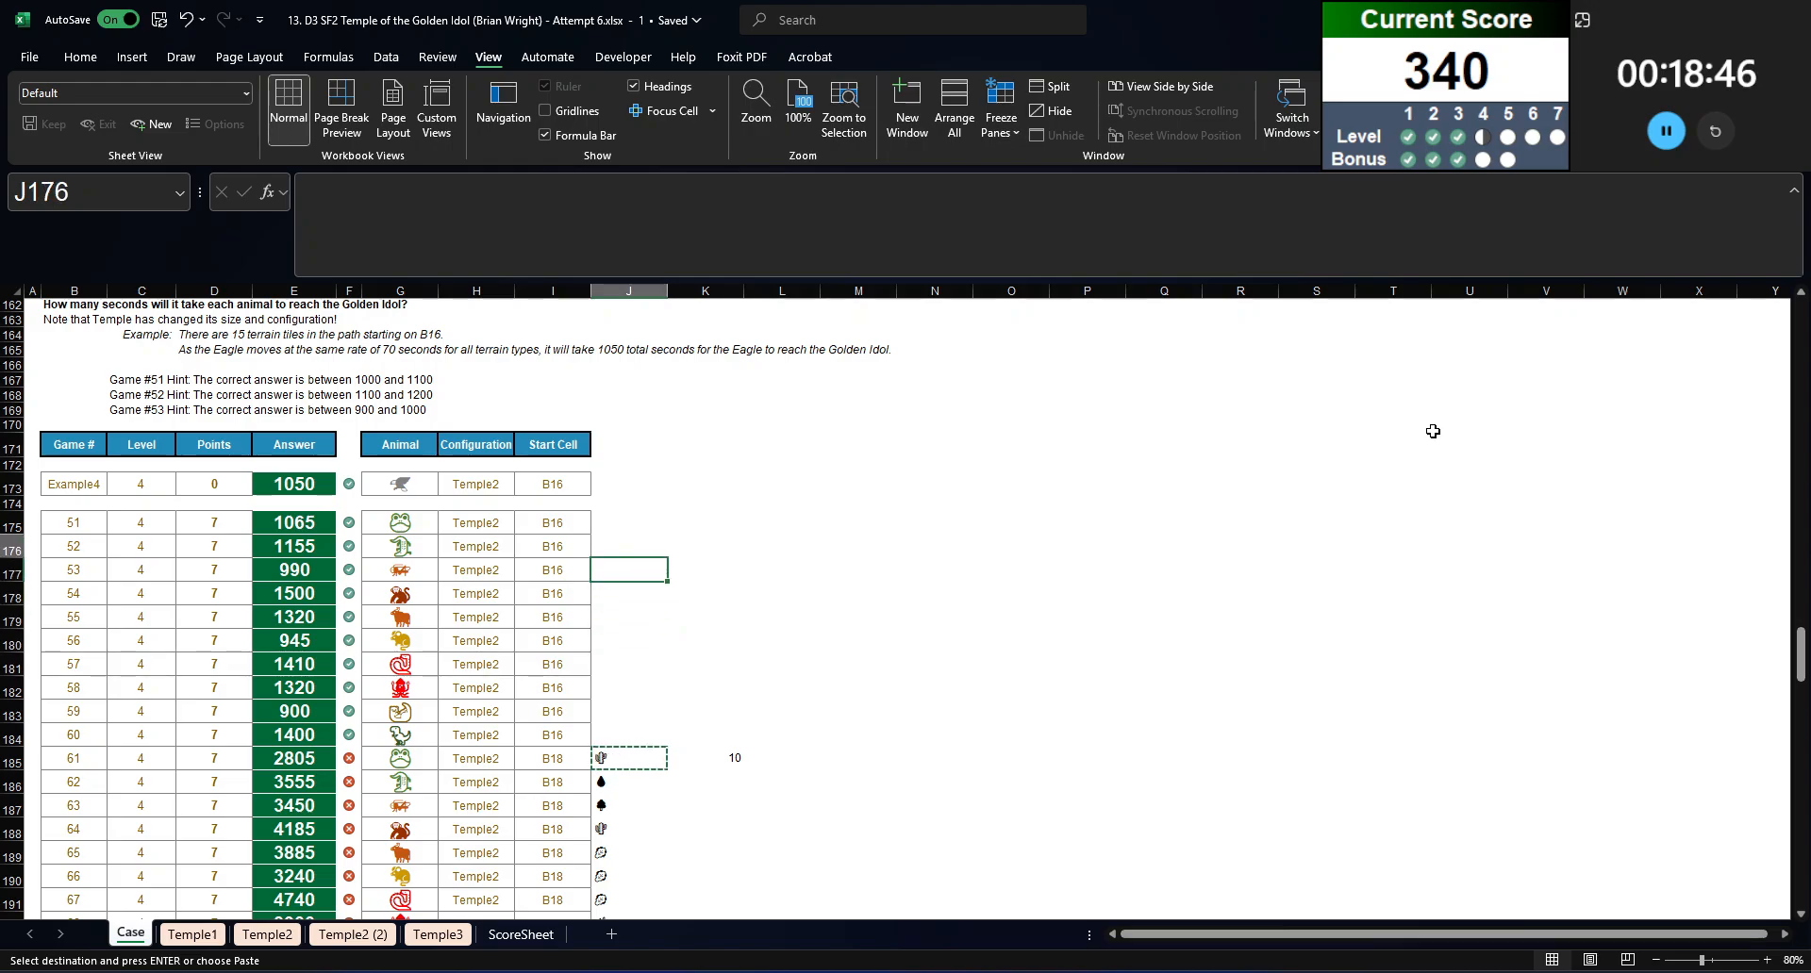
key("ctrl+v")
key("ctrl+Down")
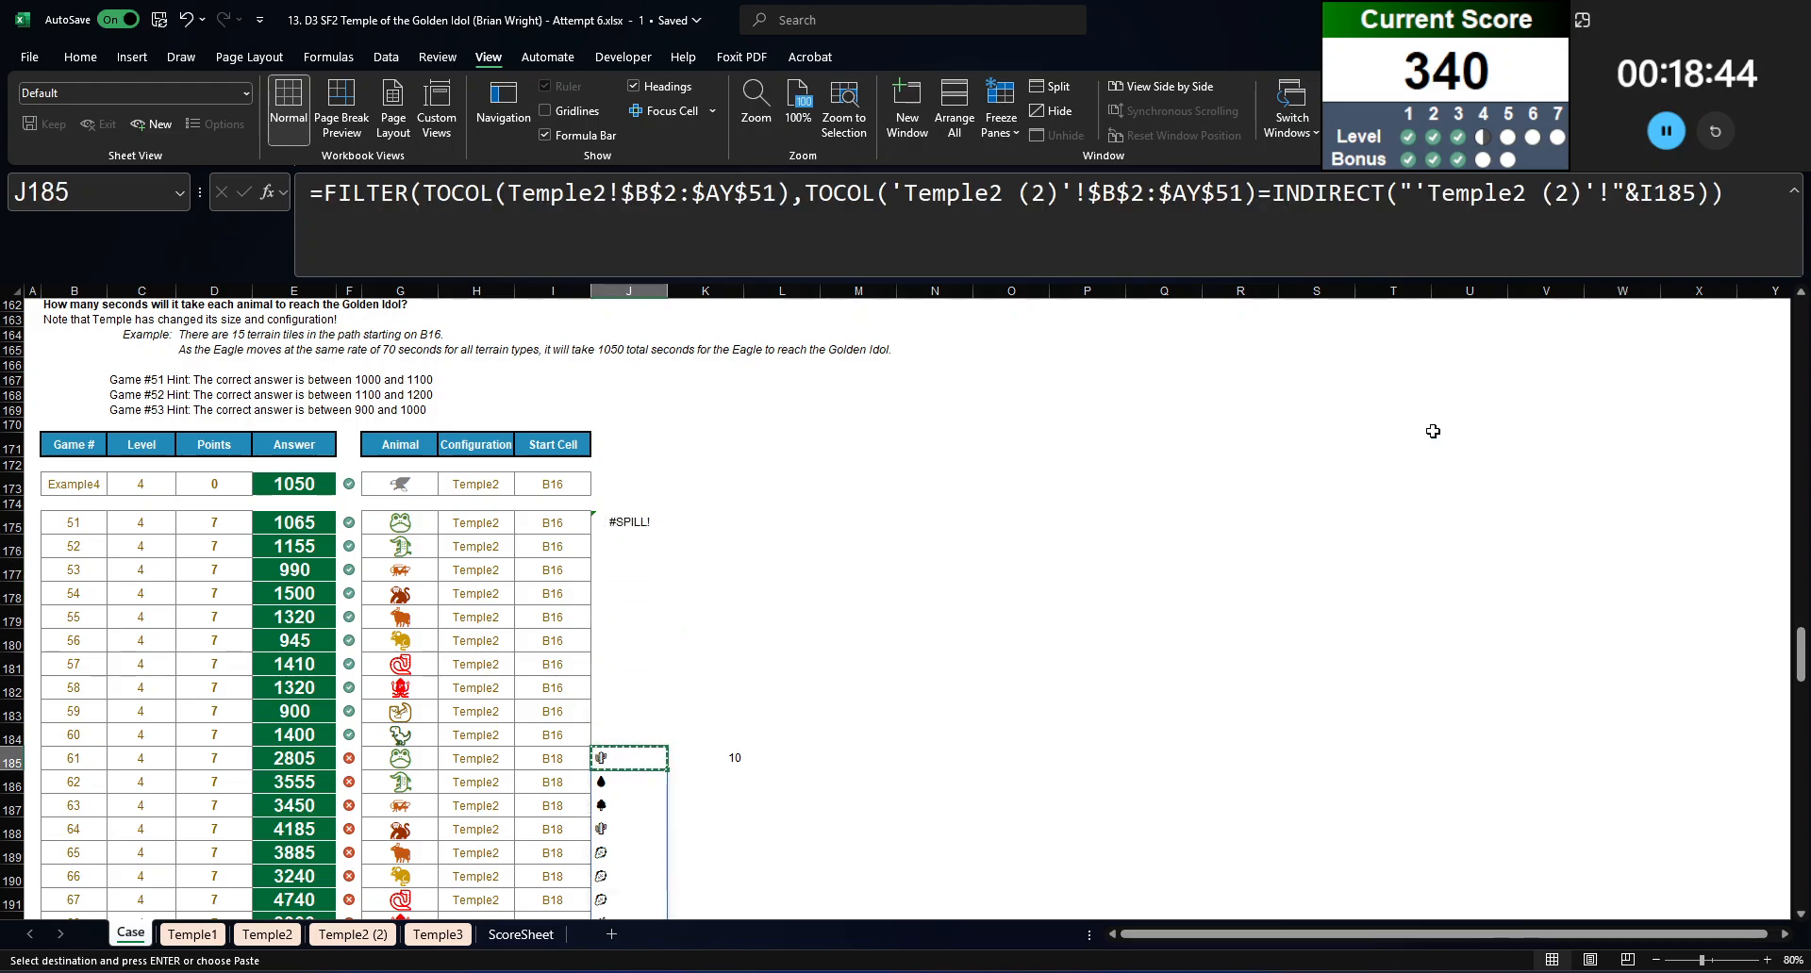
Step: Clear the FILTER formula in J185 to make room for J175's icon list, and examine the B16 path's terrain icons
key("Delete")
key("Up")
key("Up")
key("Up")
key("Up")
key("Up")
key("Up")
key("Up")
key("Up")
key("Up")
key("Up")
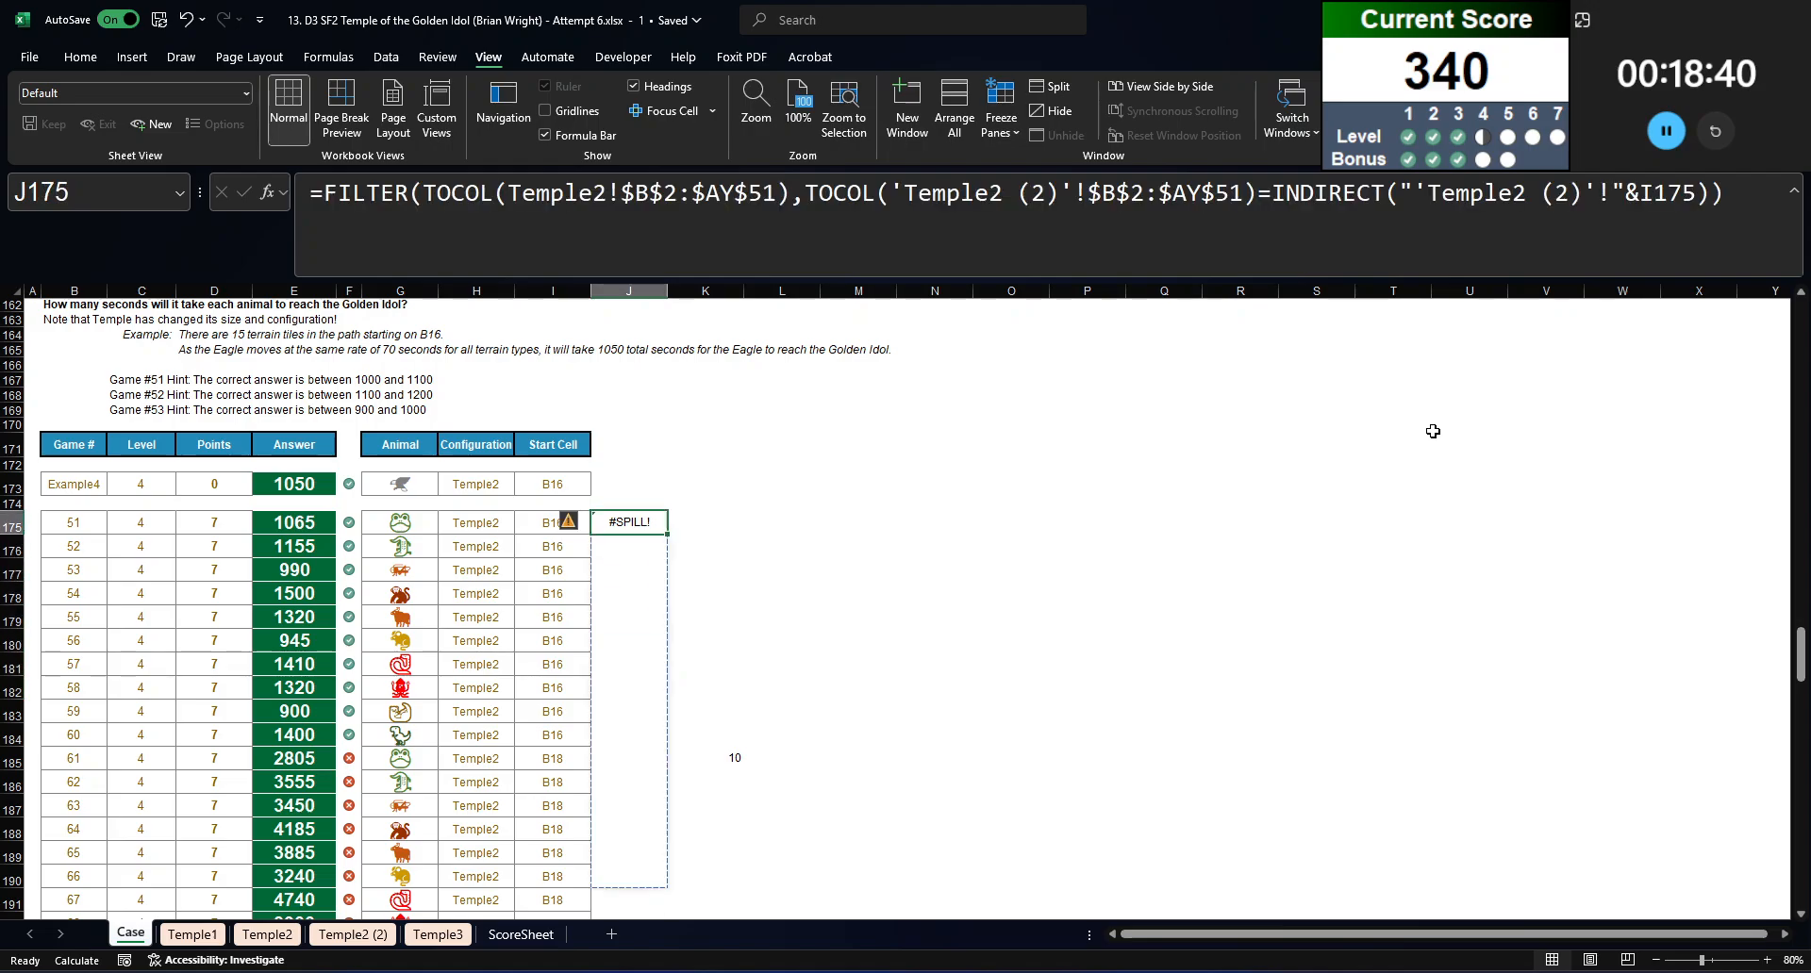
scroll(792, 497, "down", 2)
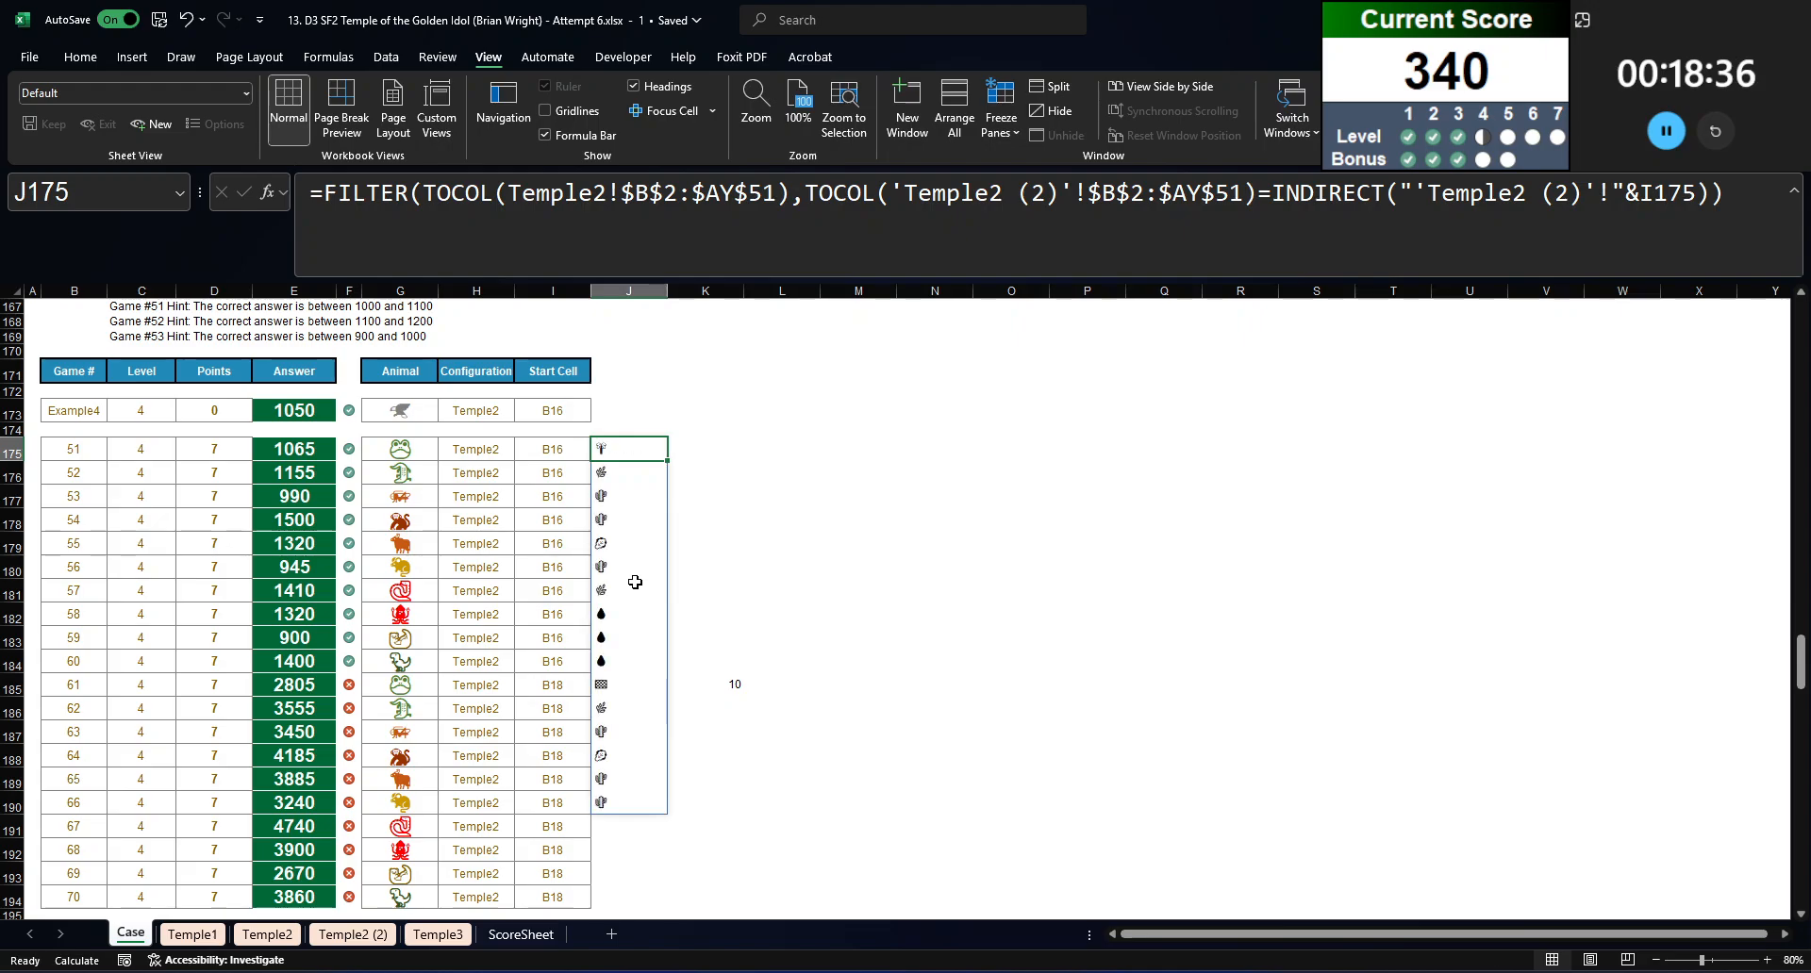
Step: Undo the deletion of J185's FILTER formula and clear the test formula from J175
key("ctrl+z")
key("ctrl+c")
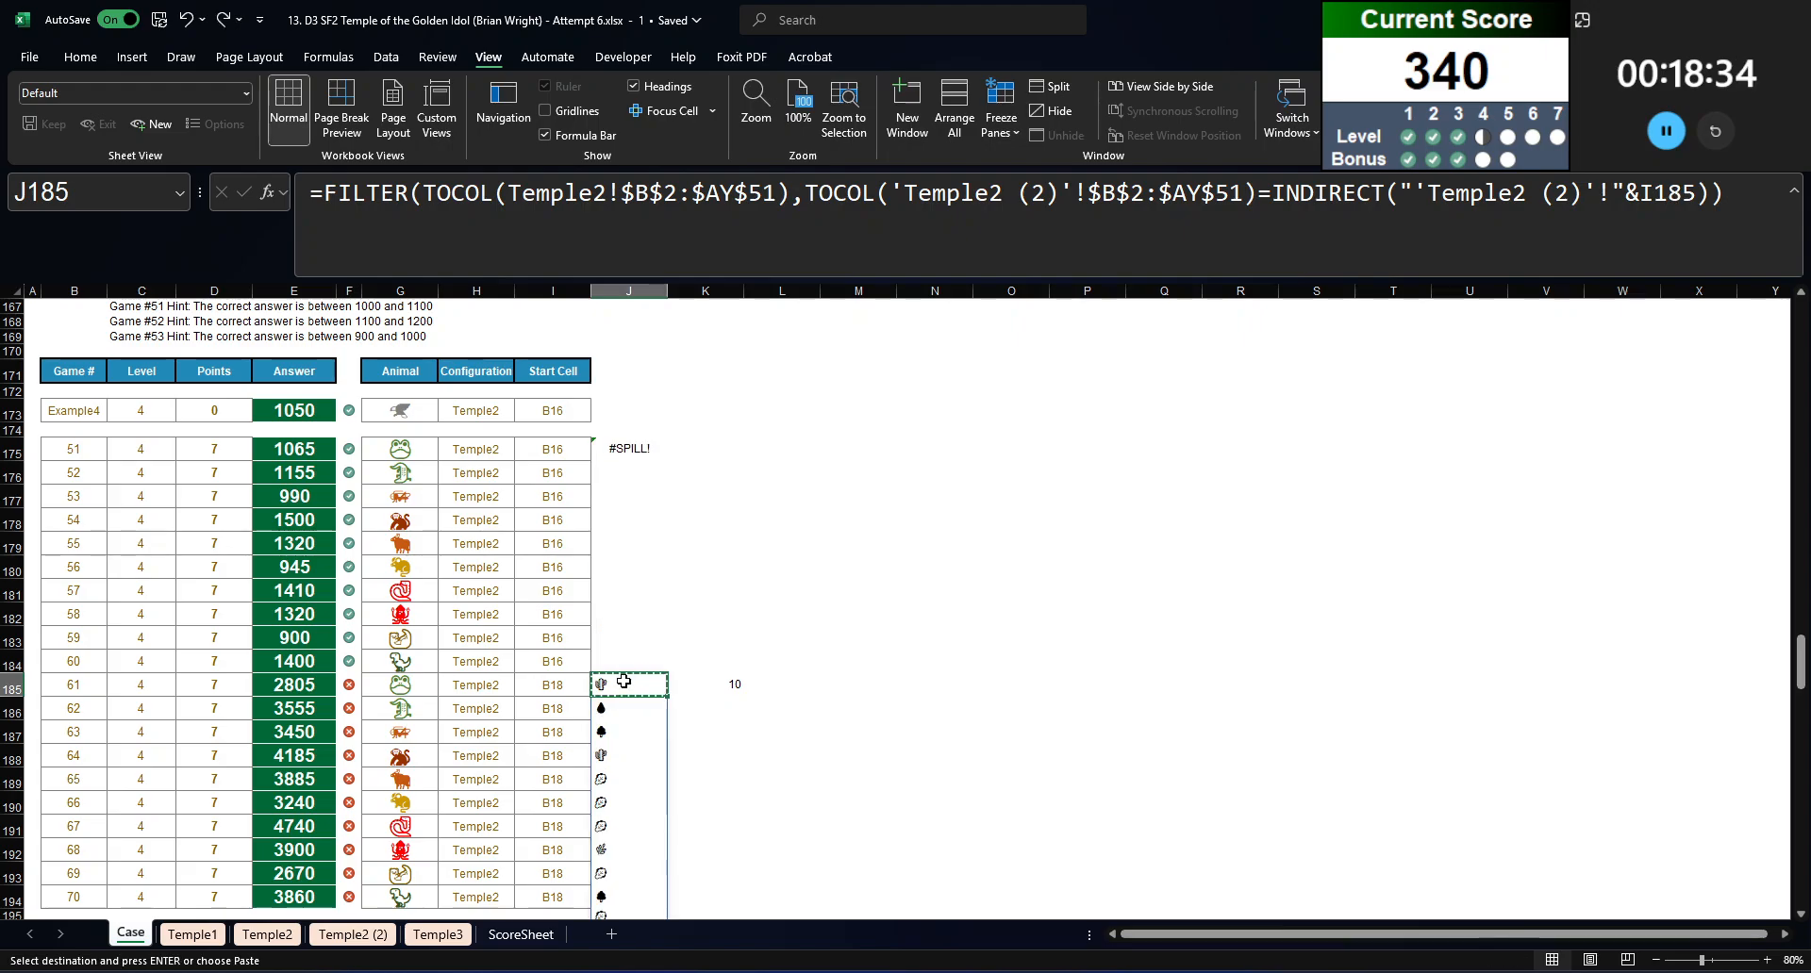
left_click(640, 428)
left_click(645, 451)
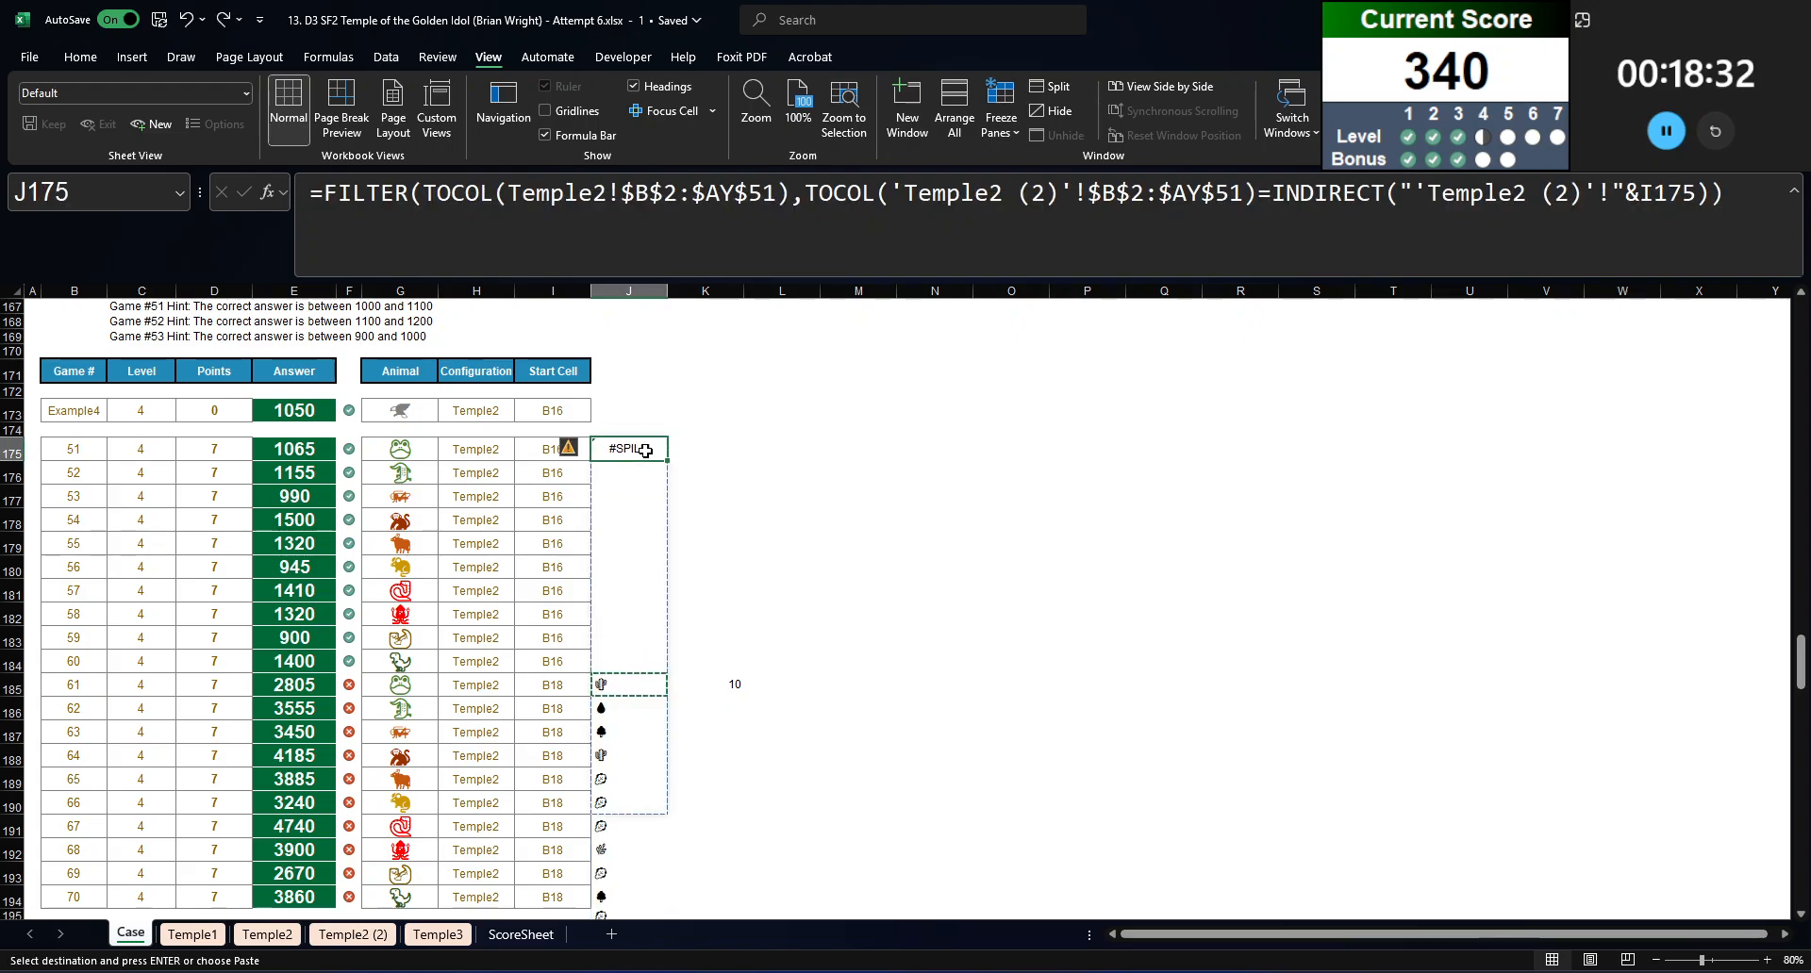
key("Delete")
Step: Inspect the function arguments of the TOCOL that reads 'Temple2 (2)'!$B$2:$AY$51 in J185's formula, cancelling without edits
scroll(645, 451, "down", 5)
scroll(598, 514, "up", 1)
left_click(623, 463)
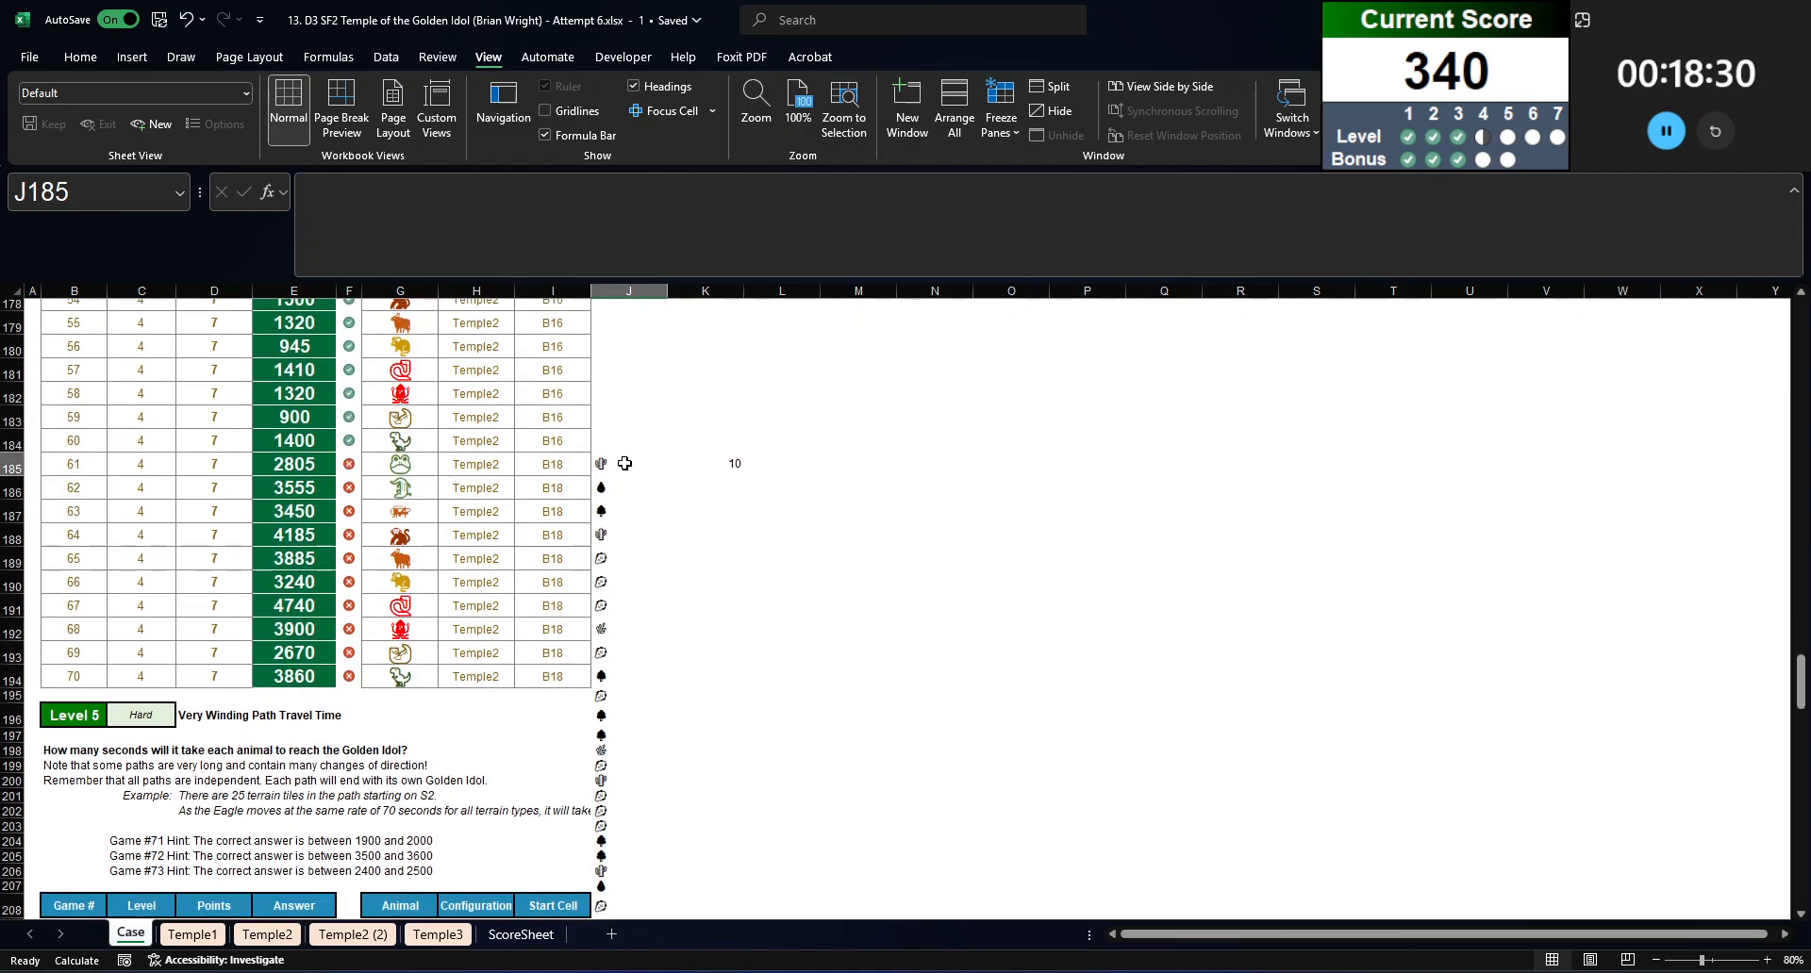
left_click(1061, 193)
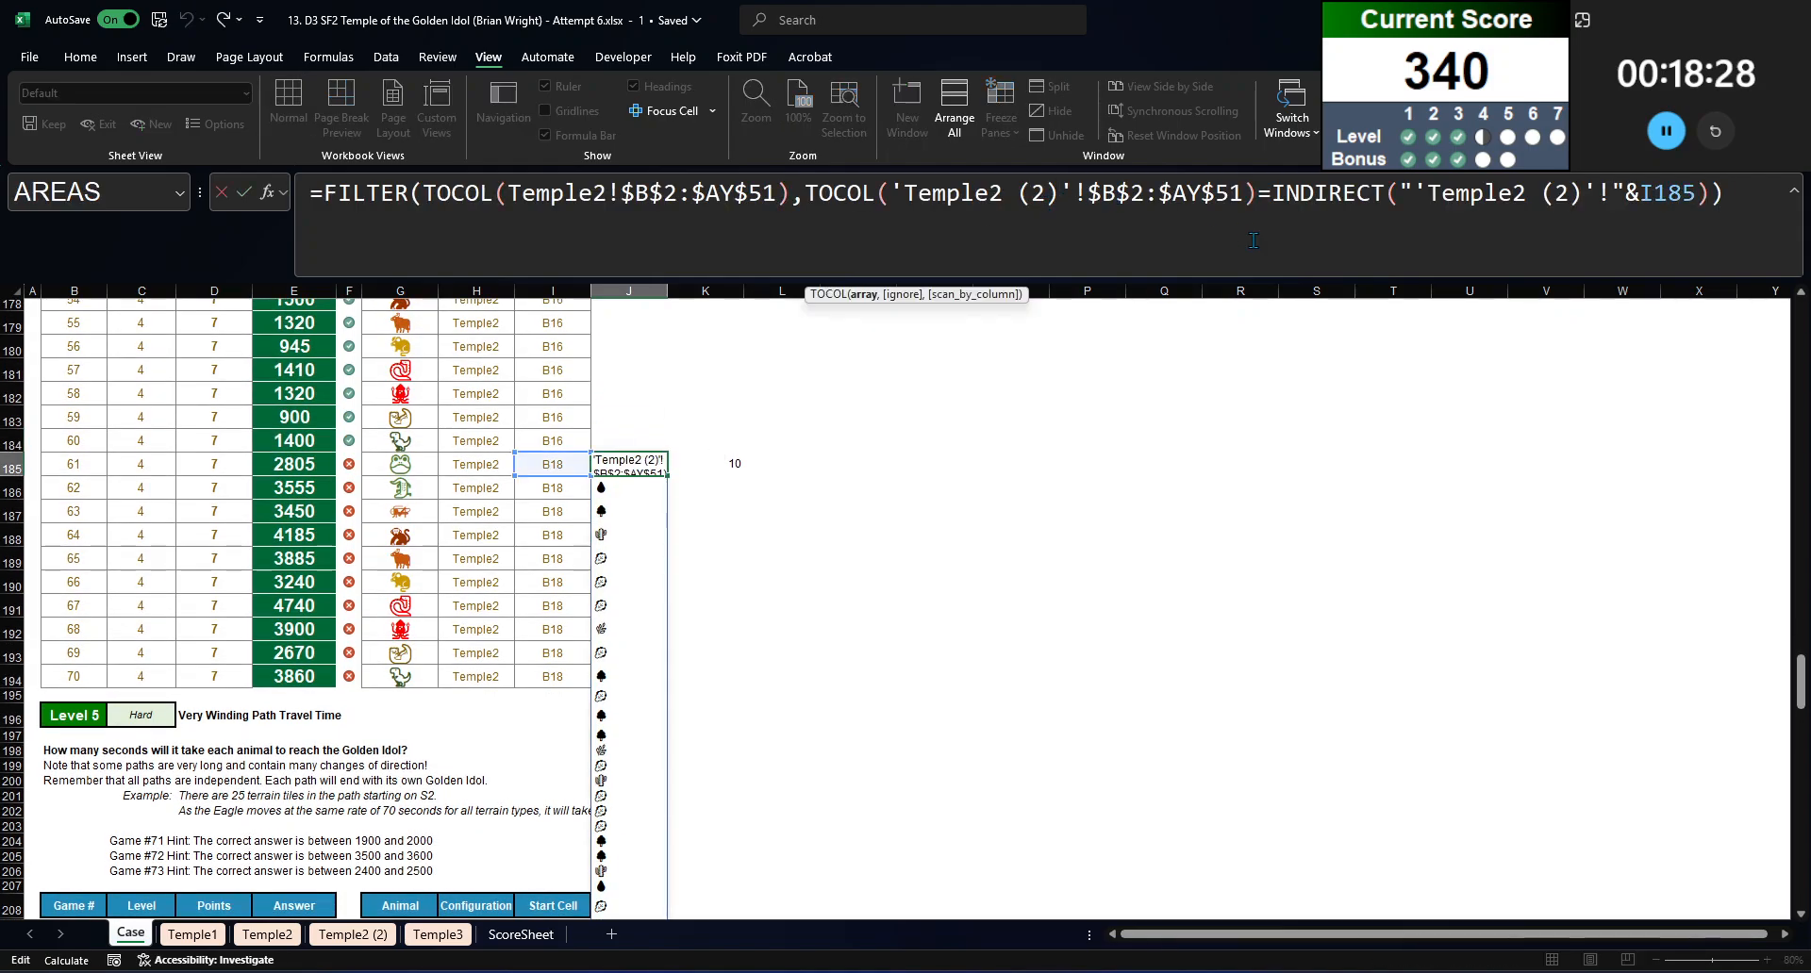
left_click(910, 191)
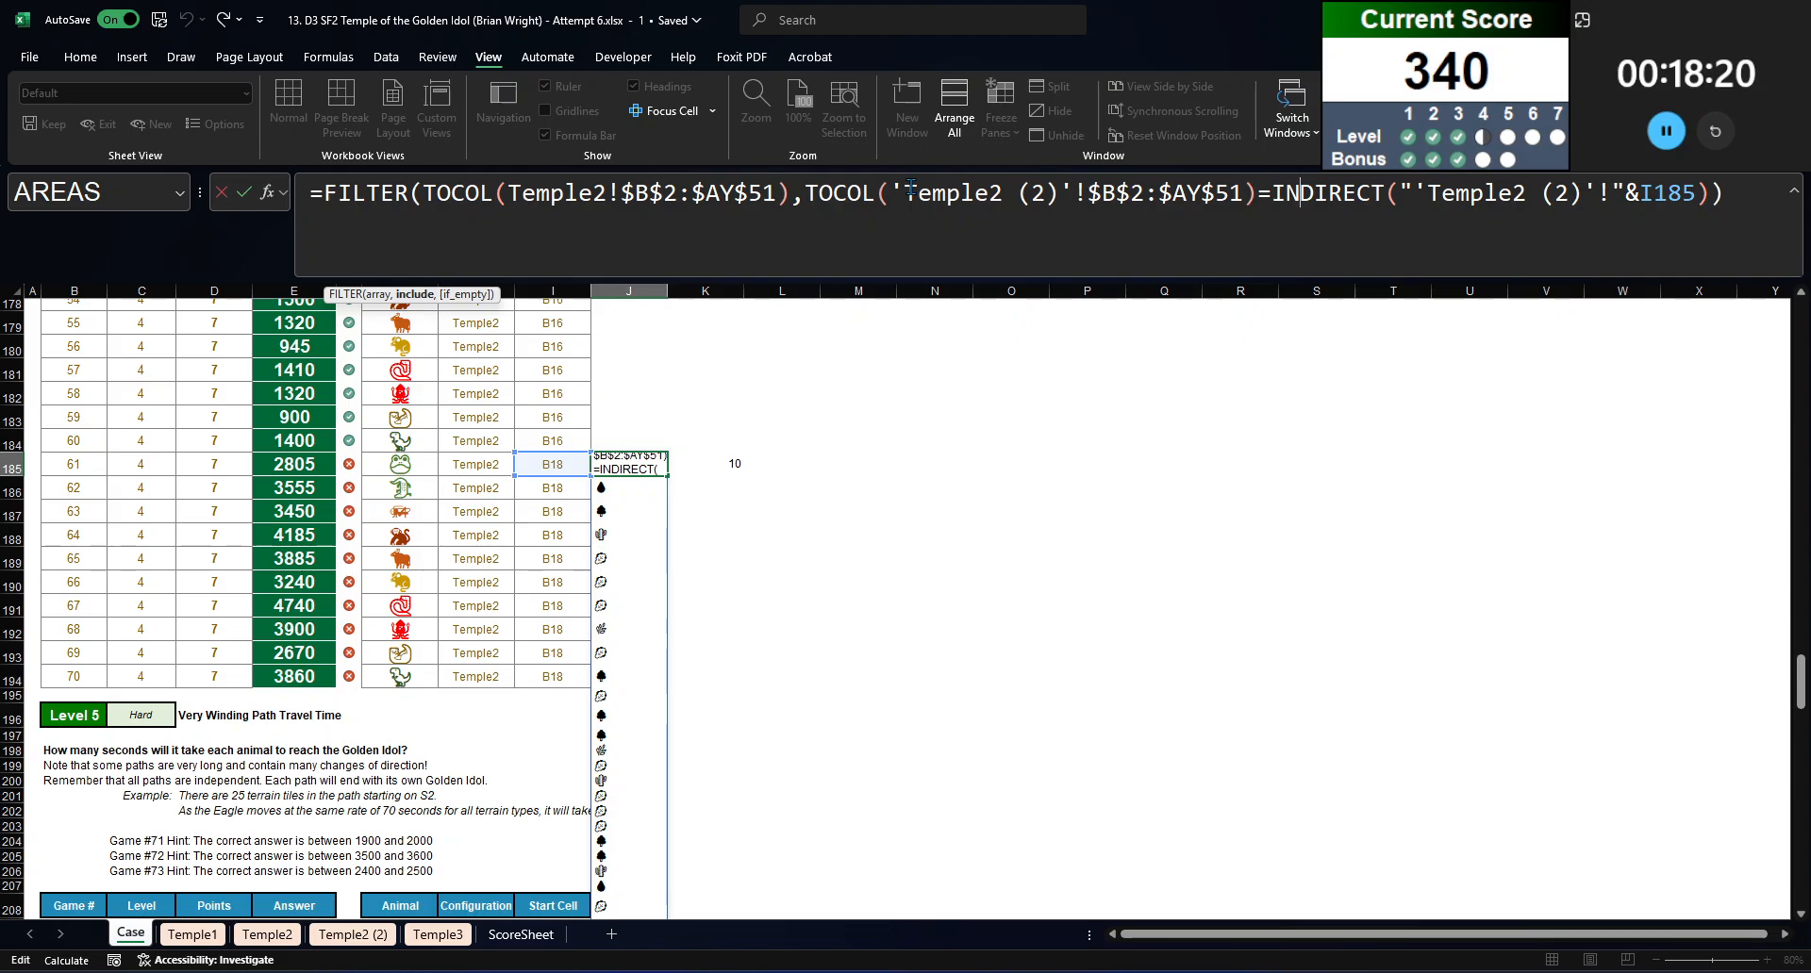
scroll(751, 350, "up", 4)
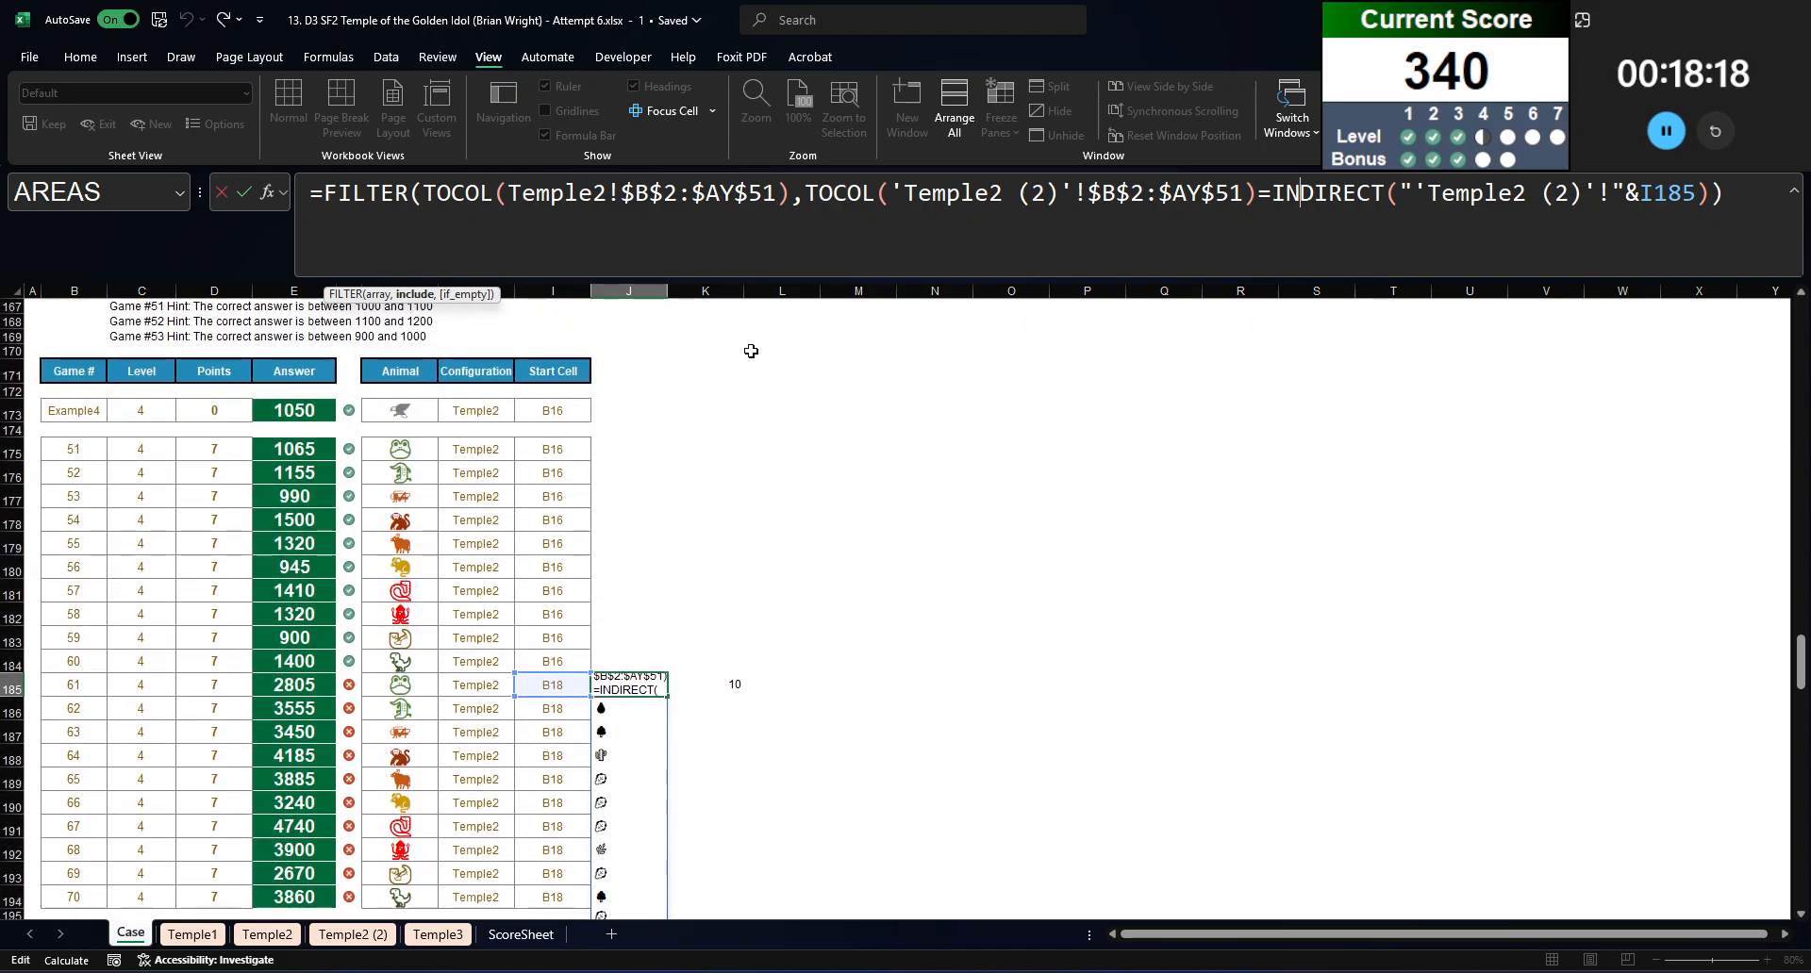
left_click(1472, 230)
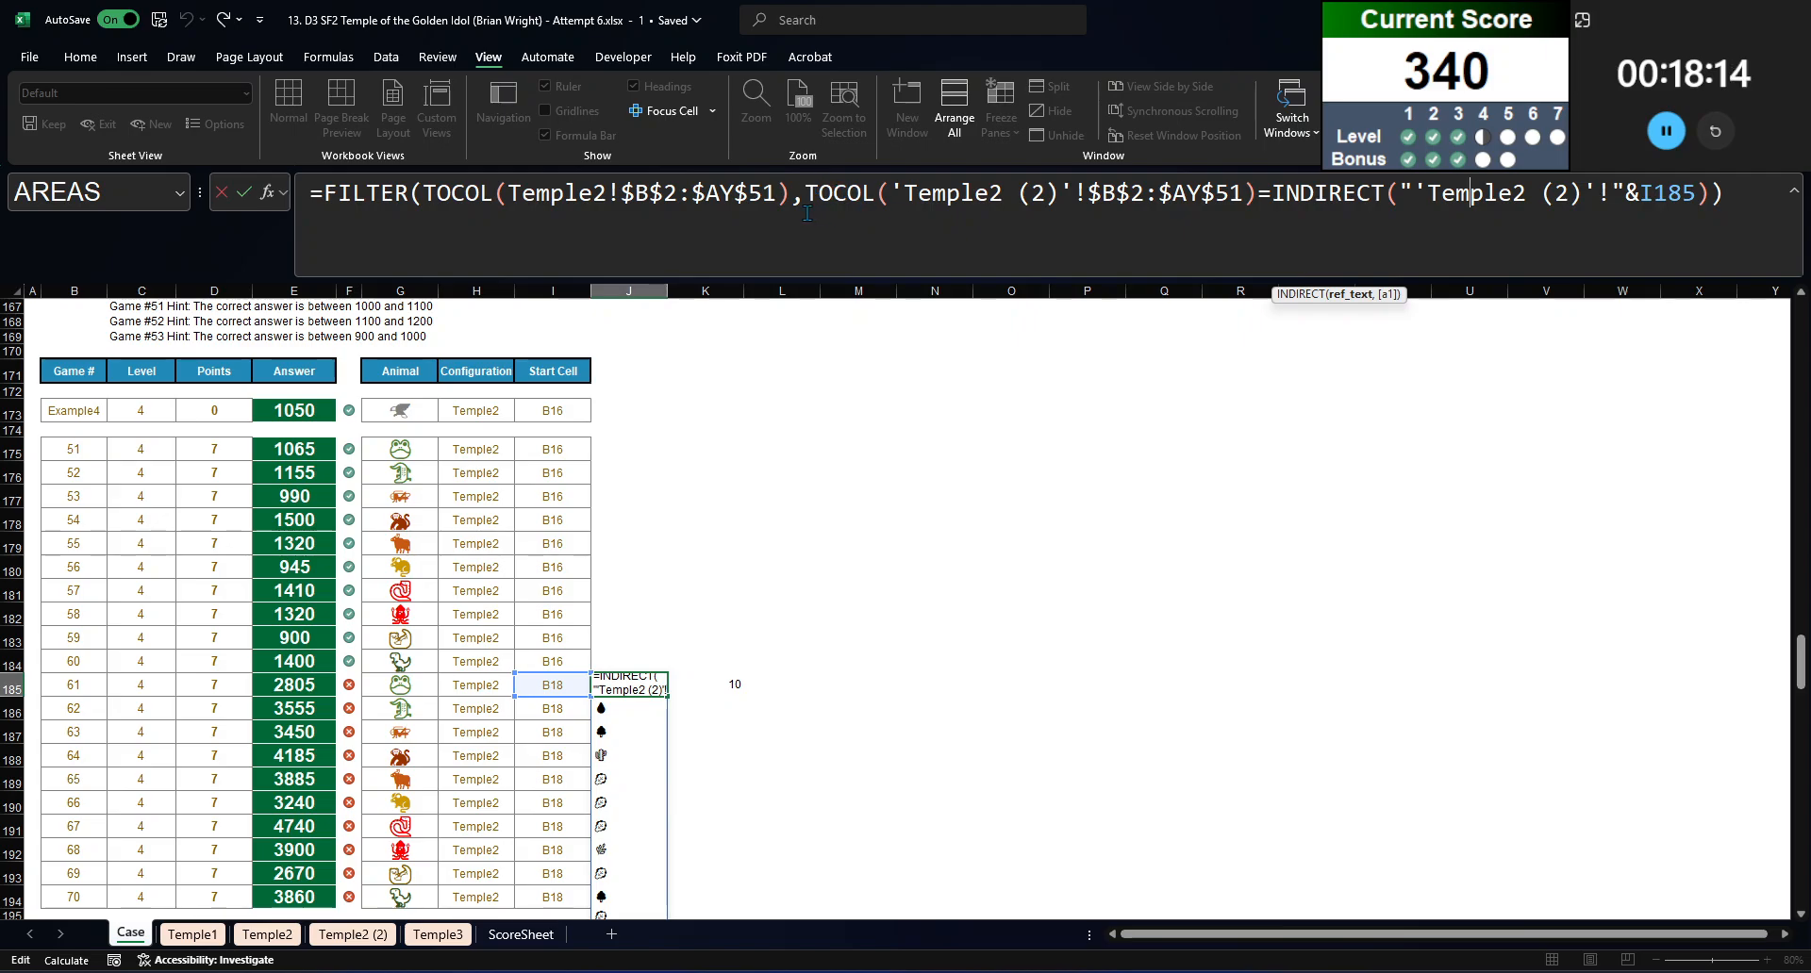
left_click(831, 194)
left_click(275, 201)
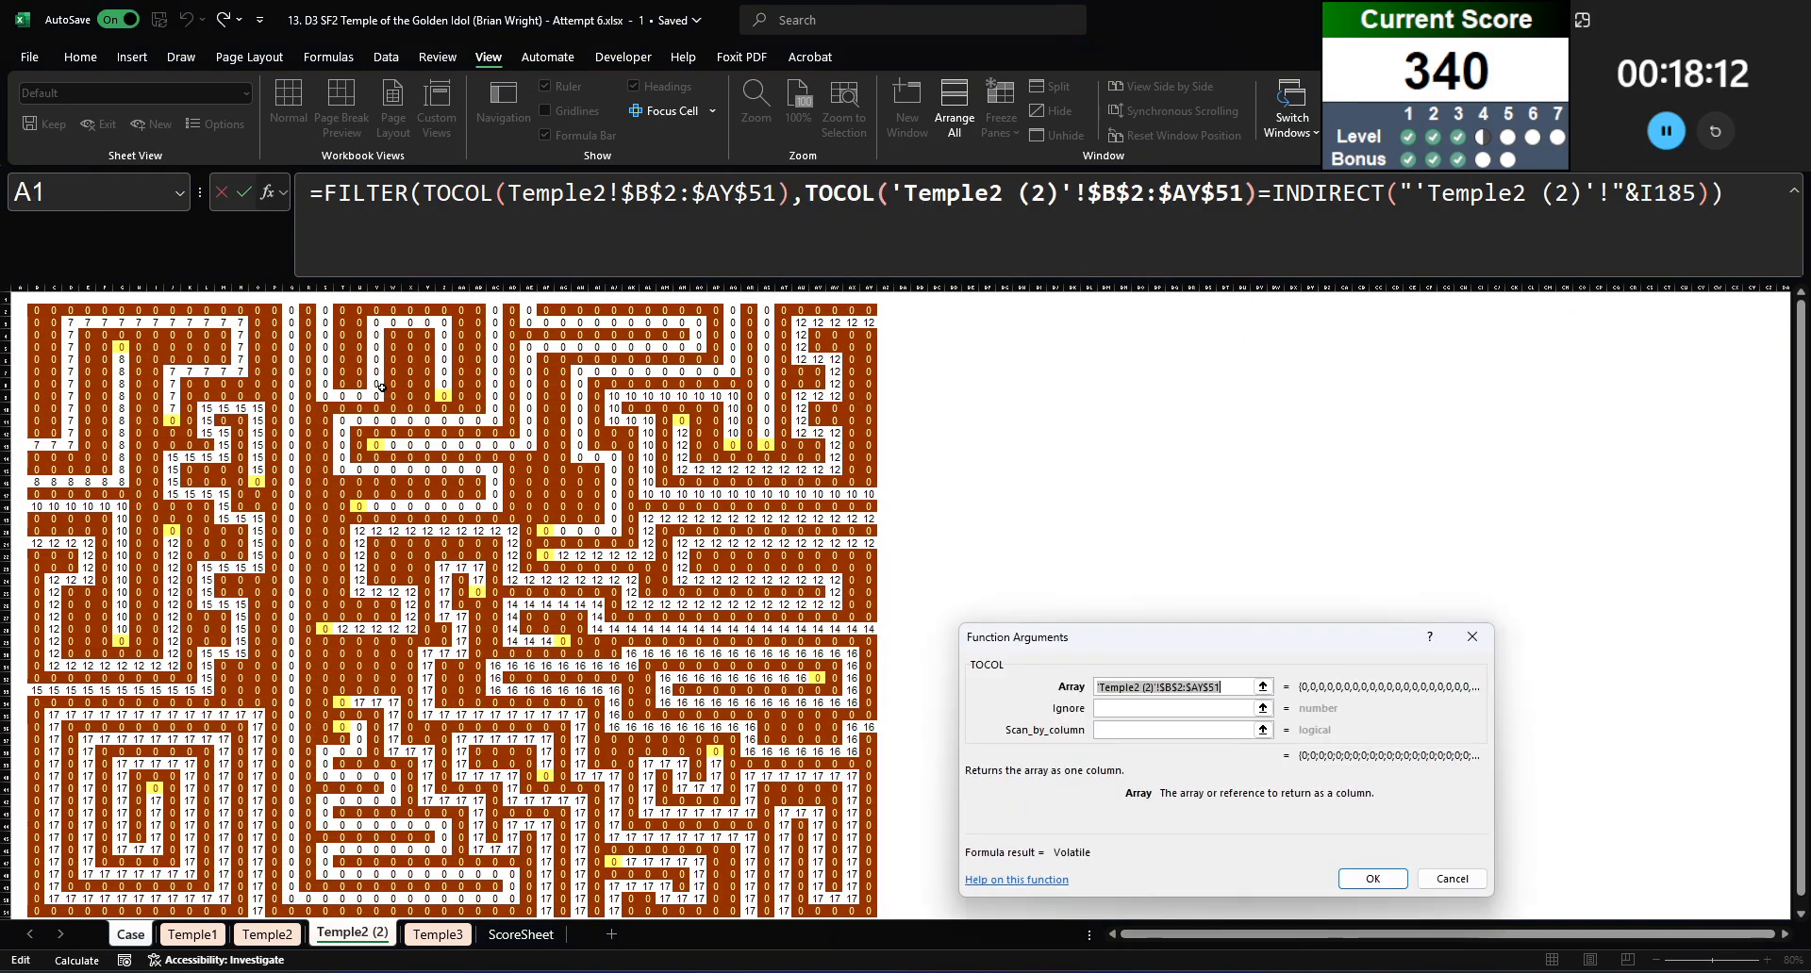
left_click(1472, 637)
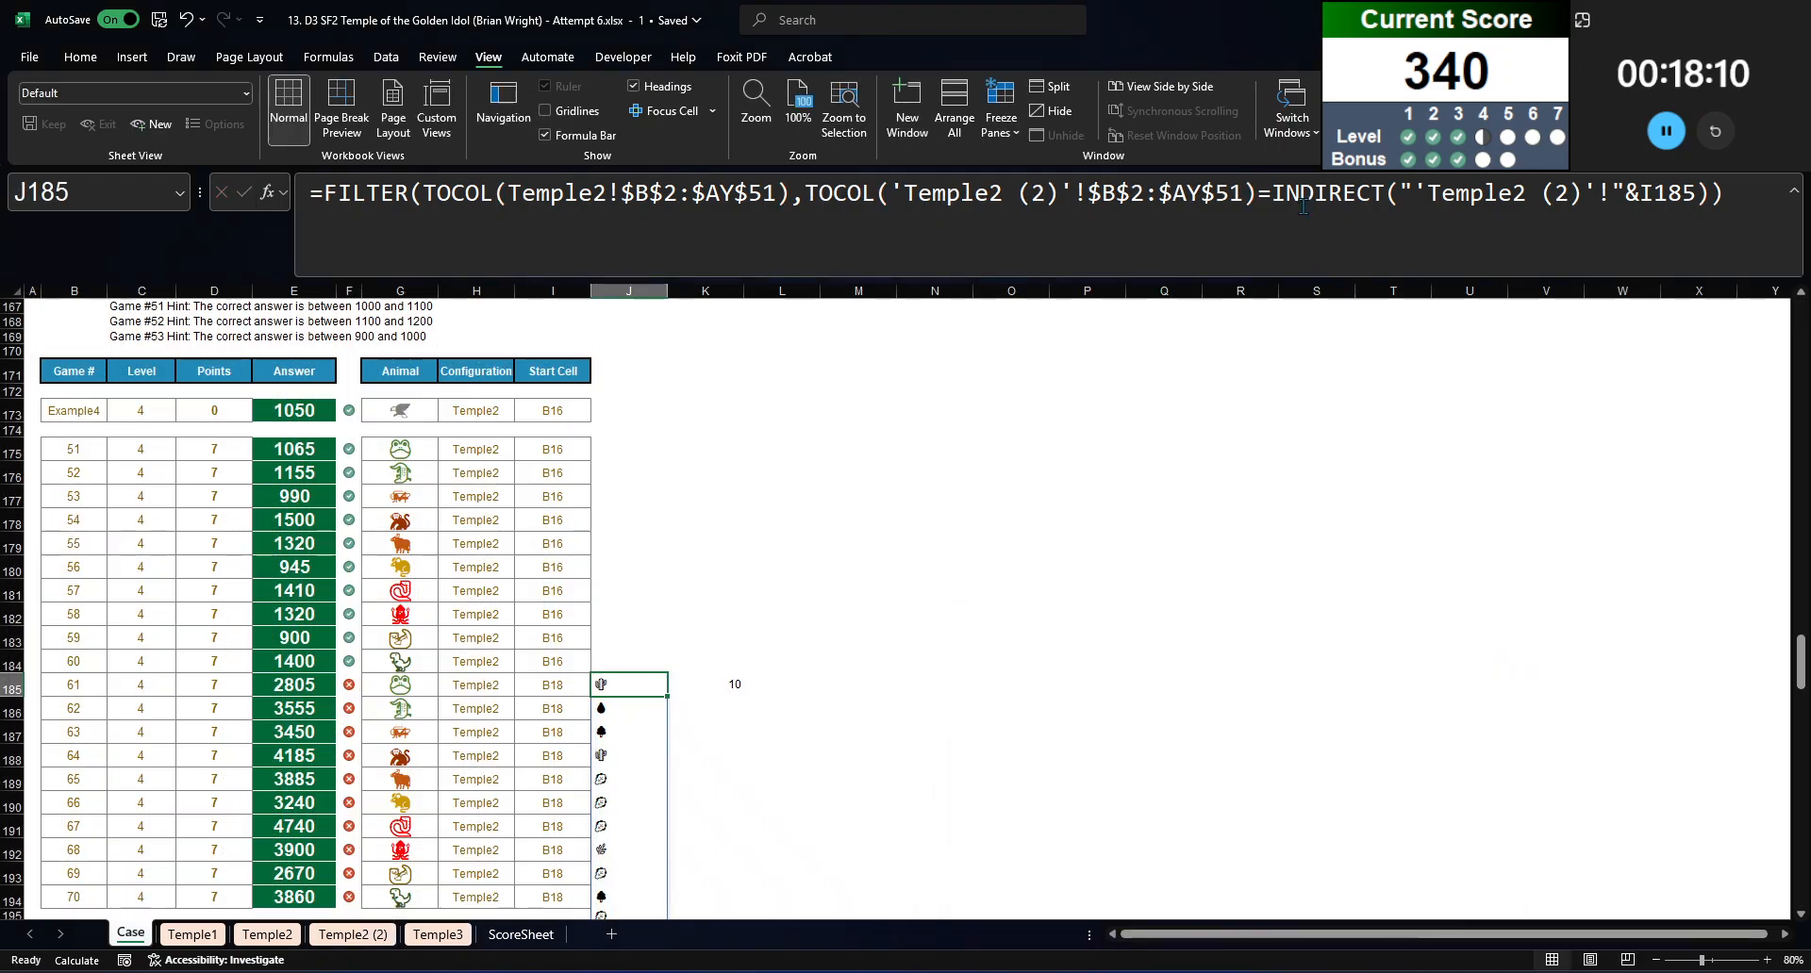
Step: Inspect the function arguments of INDIRECT and of the TOCOL on Temple2!$B$2:$AY$51 in J185's formula, cancelling each time
left_click(289, 194)
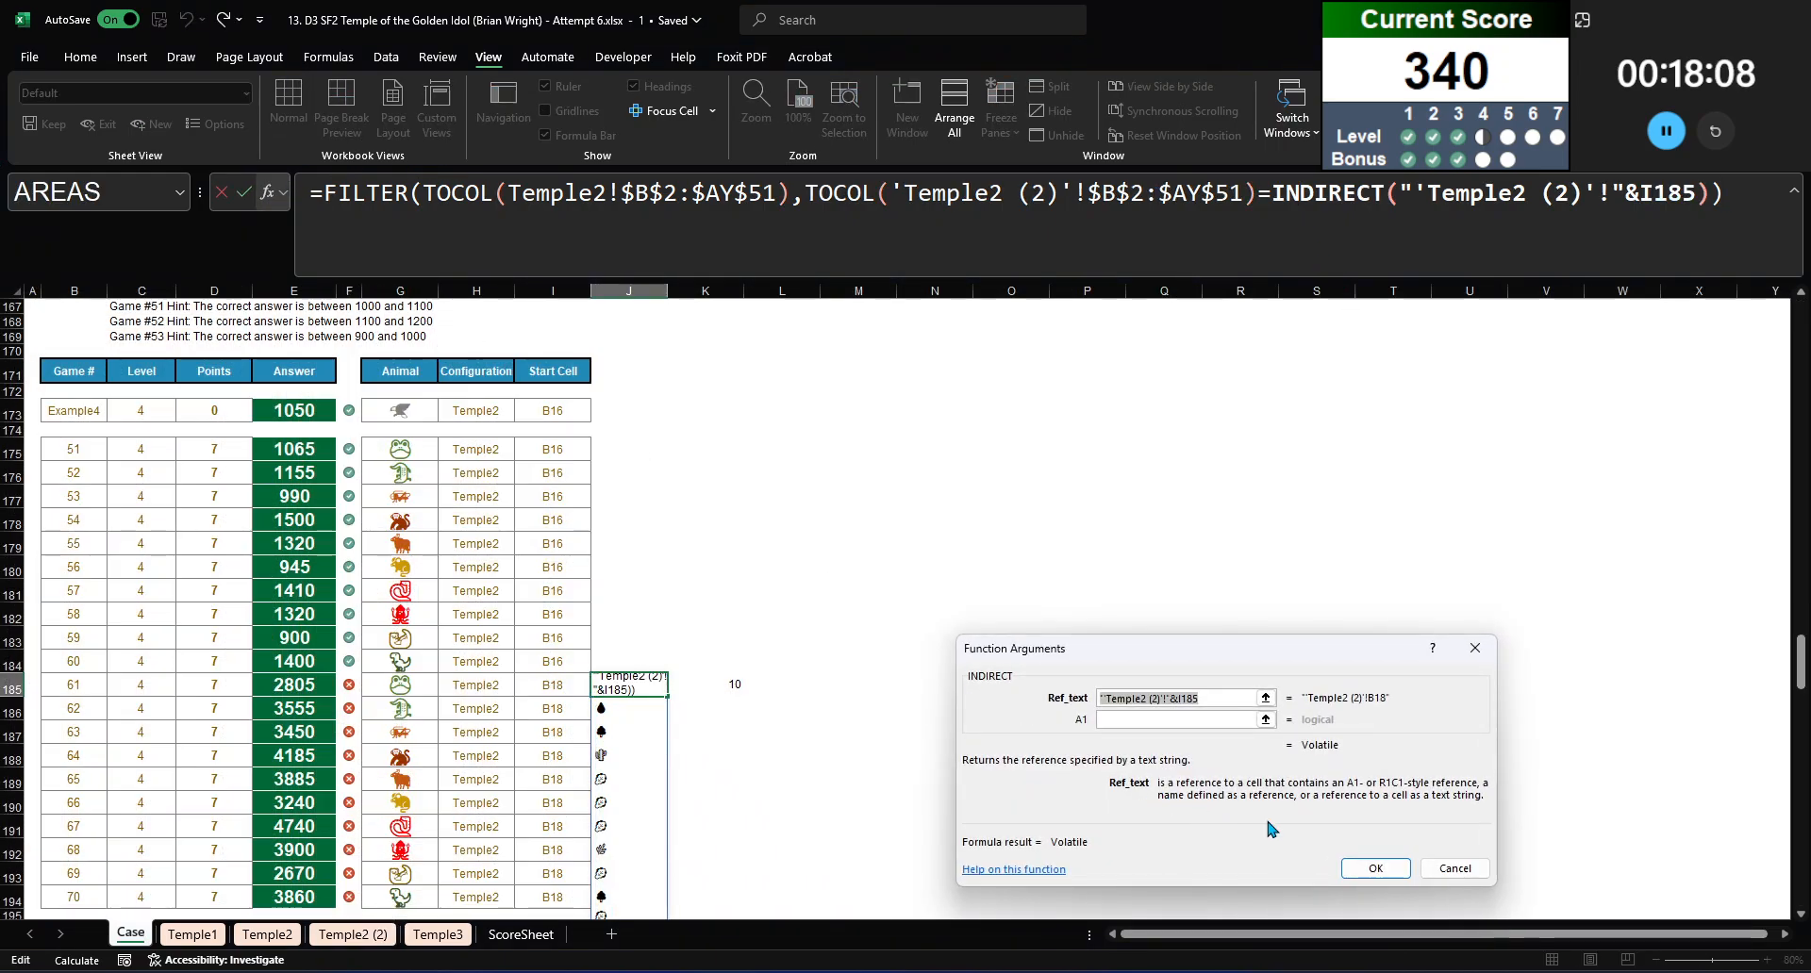
left_click(1483, 658)
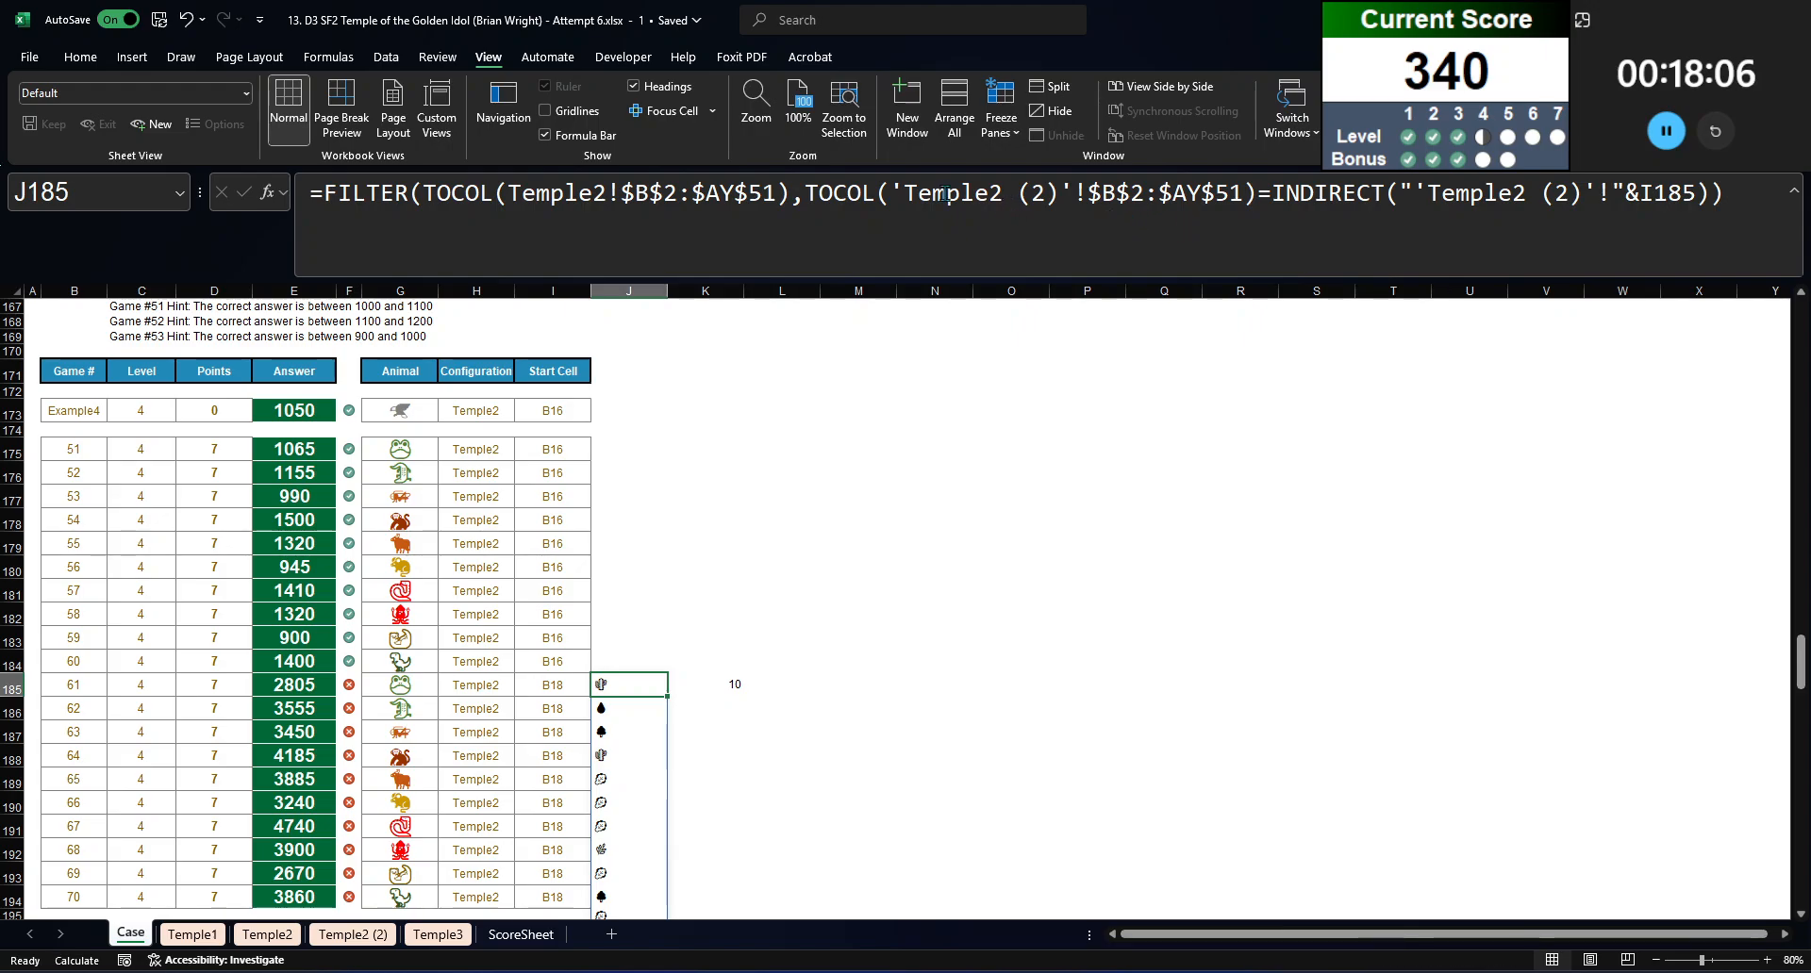
left_click(362, 196)
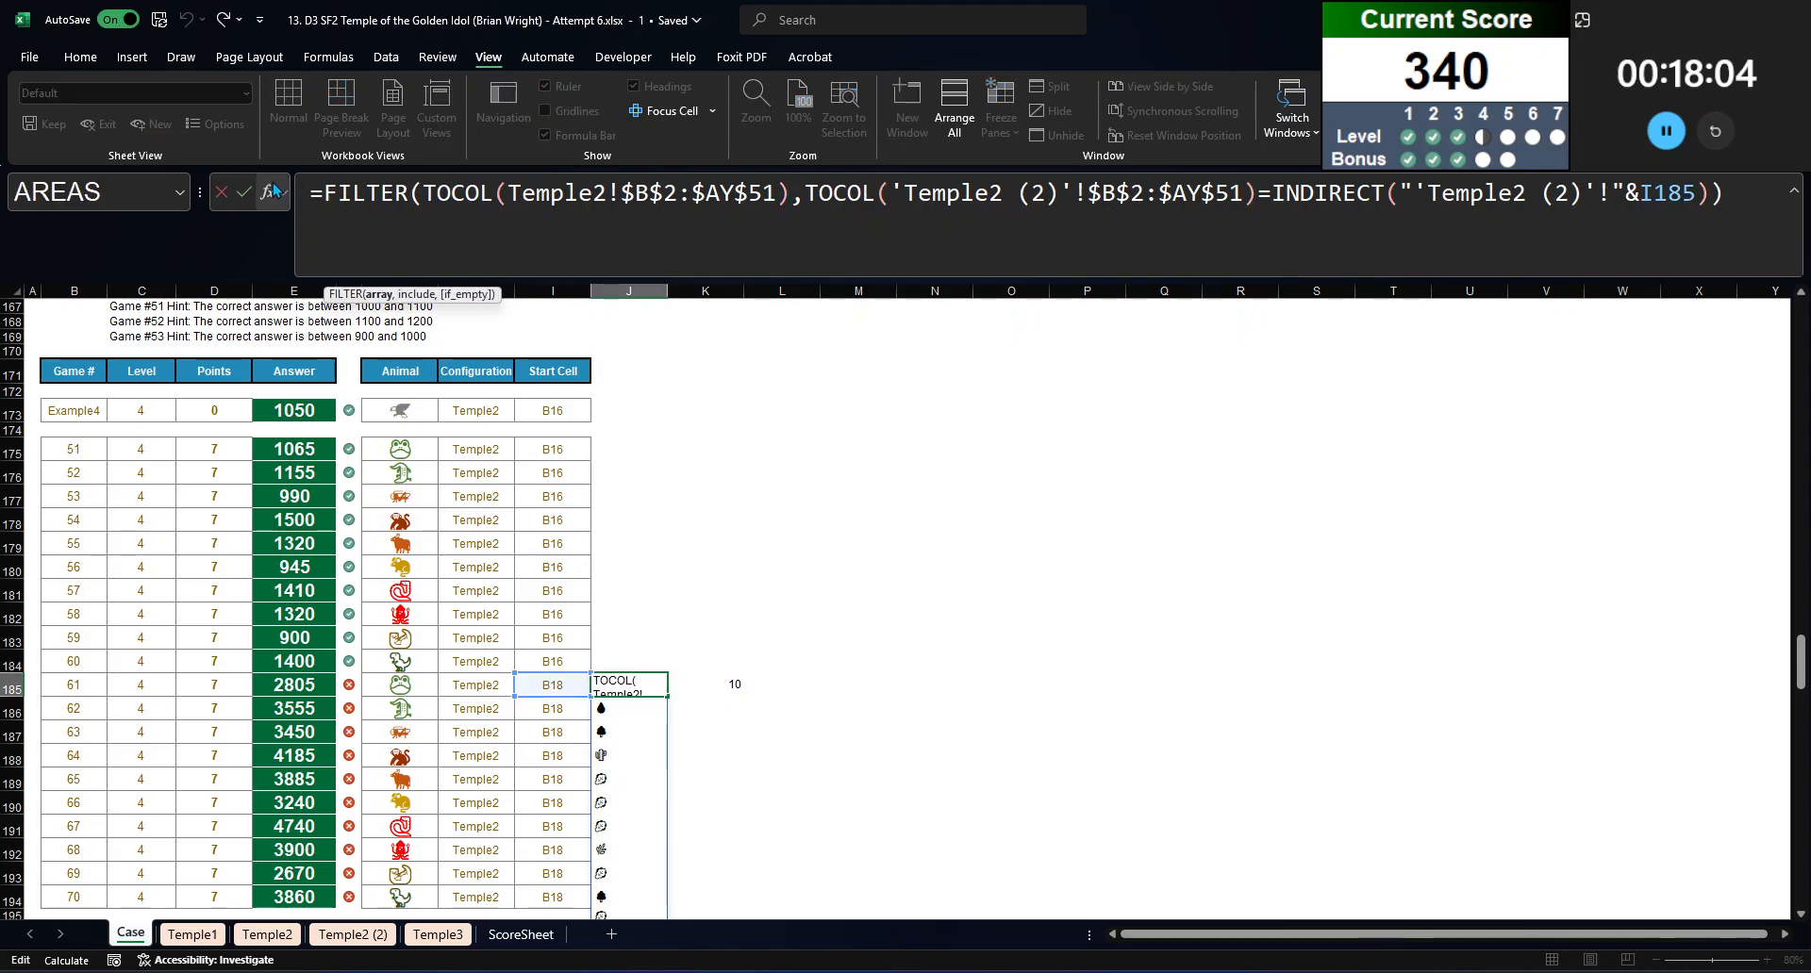
key("shift+F3")
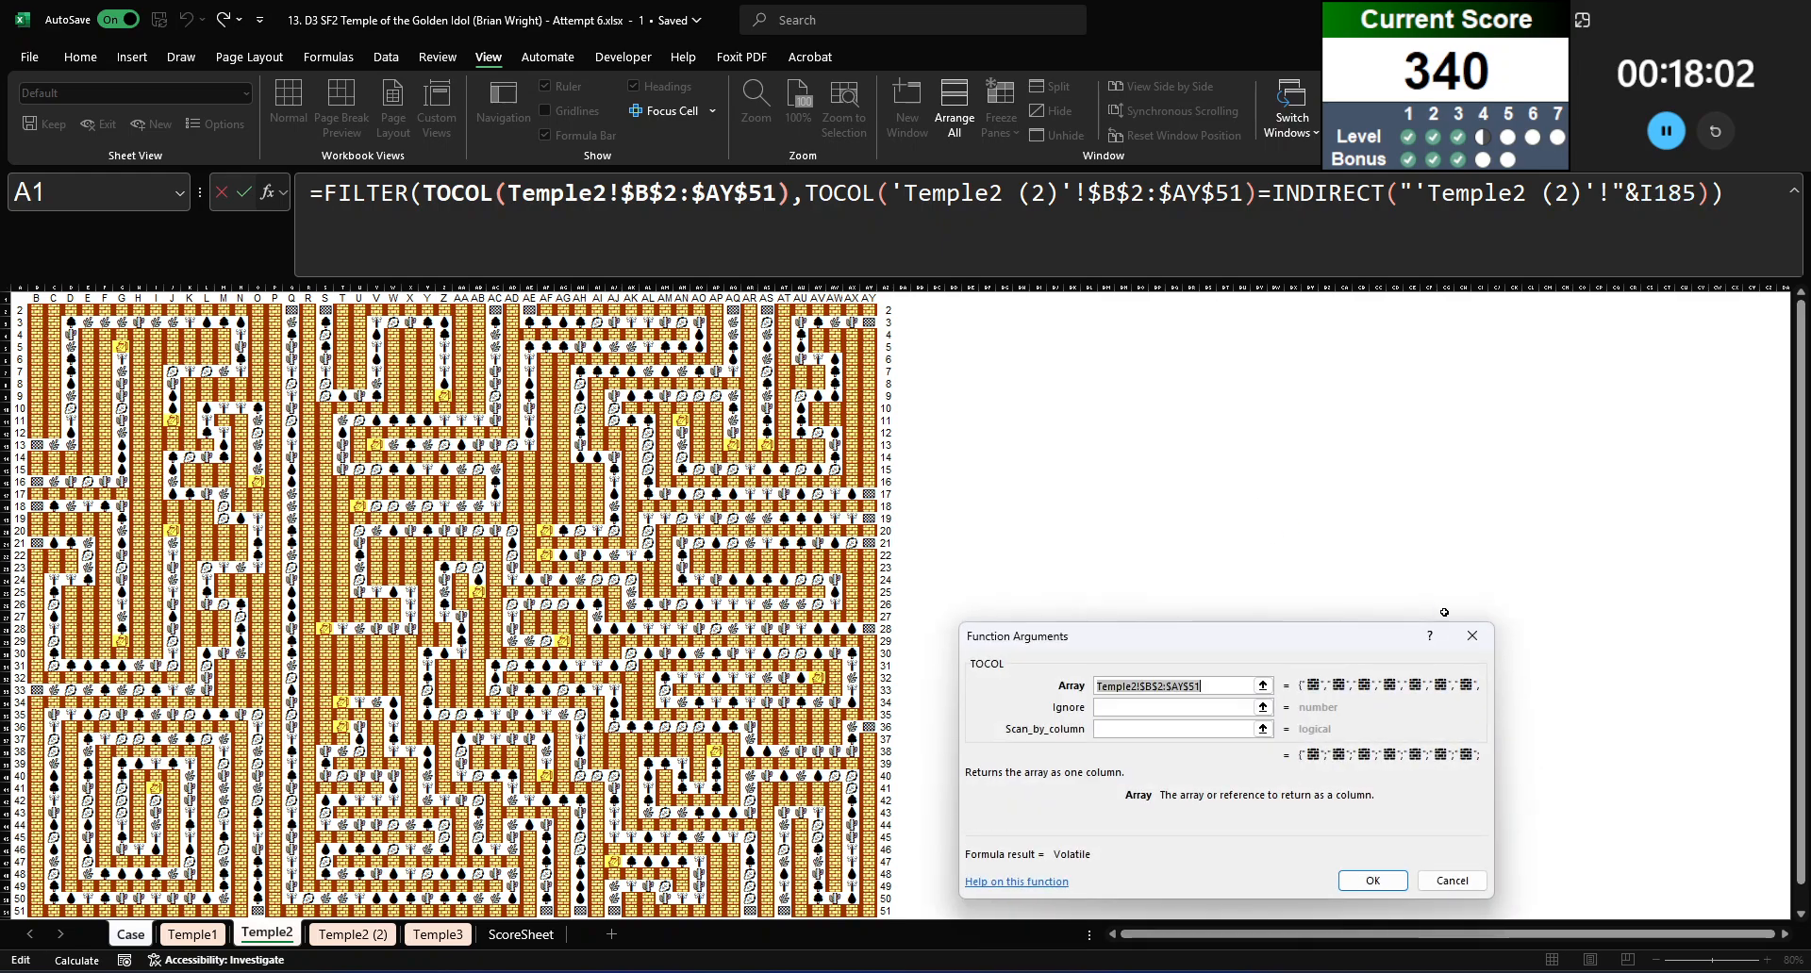
left_click(1472, 636)
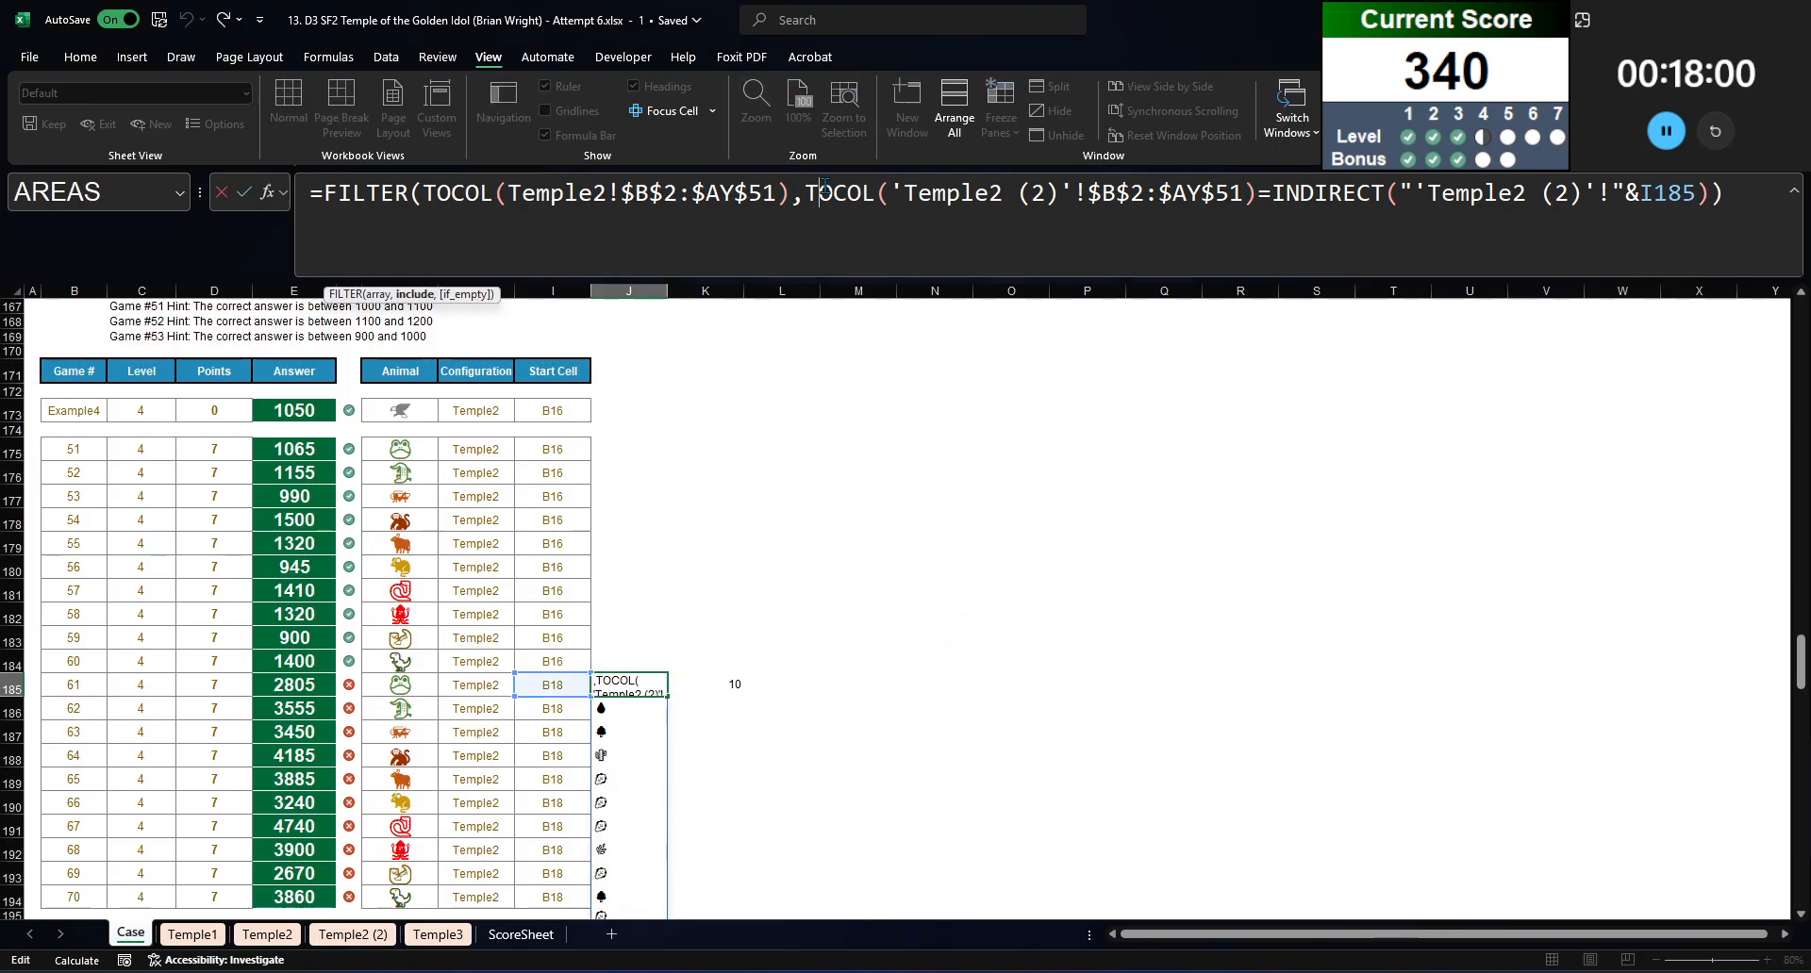
Step: Compare J185's terrain icon list with the Level 4 and Level 5 game rows, then close the formula without edits
scroll(893, 452, "down", 5)
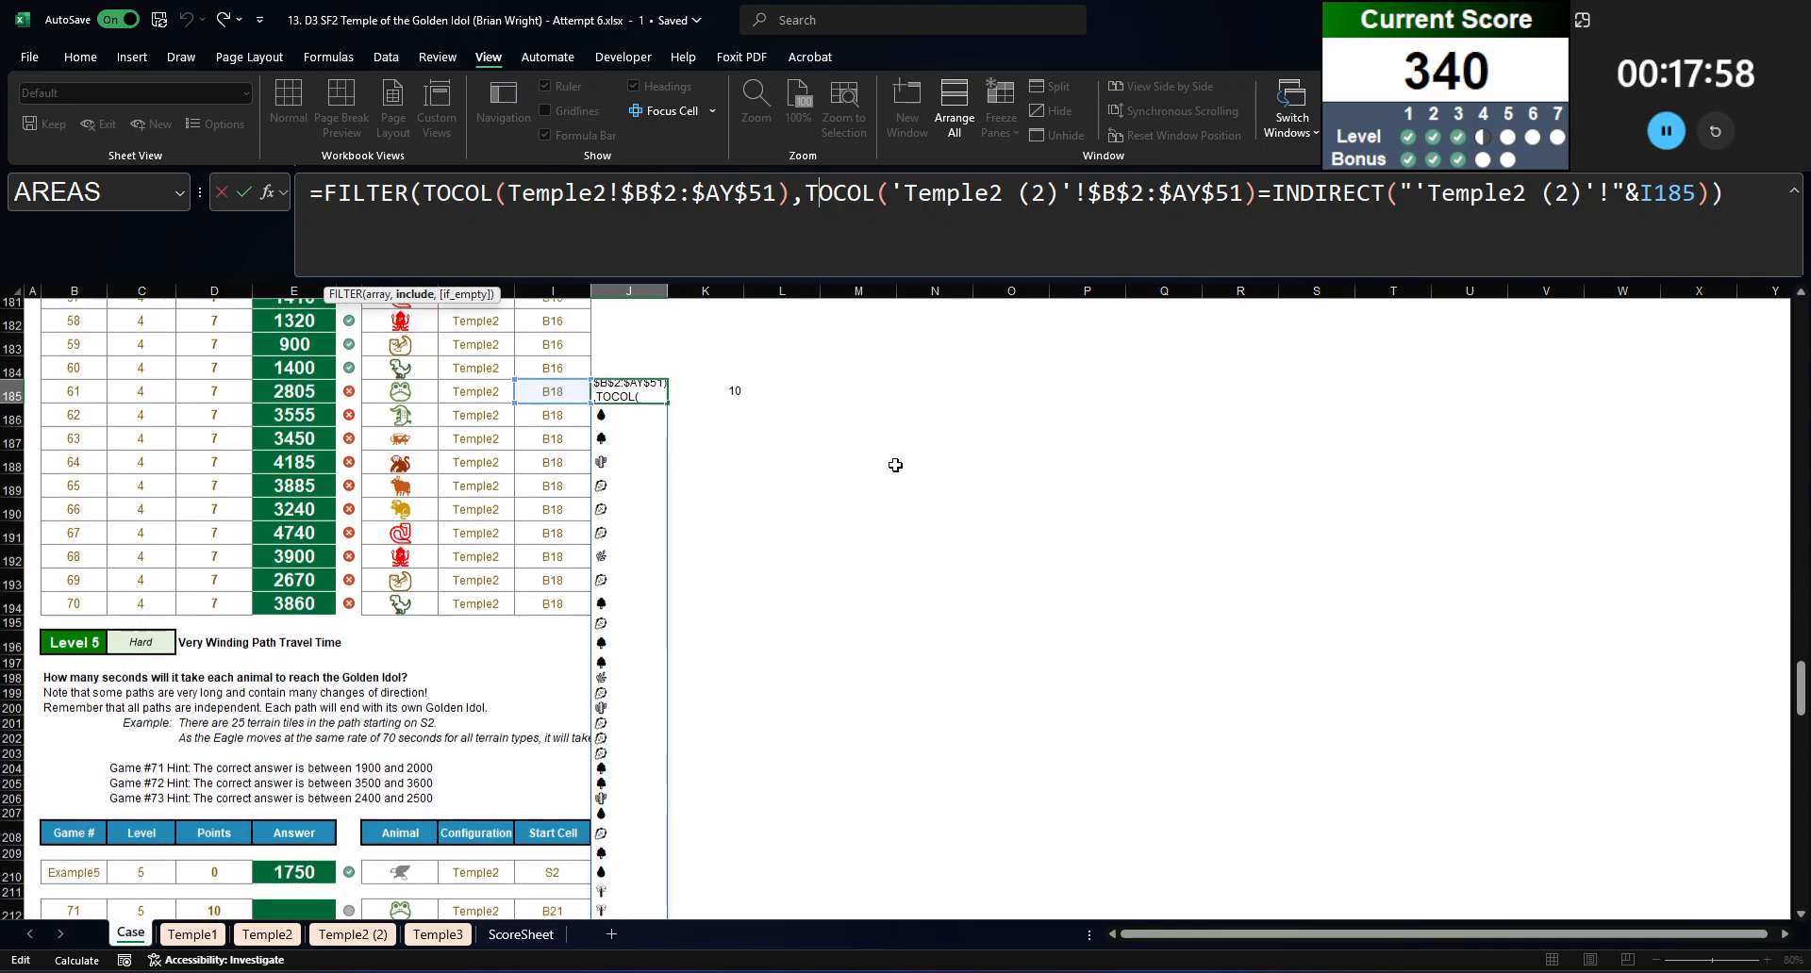
scroll(895, 465, "up", 1)
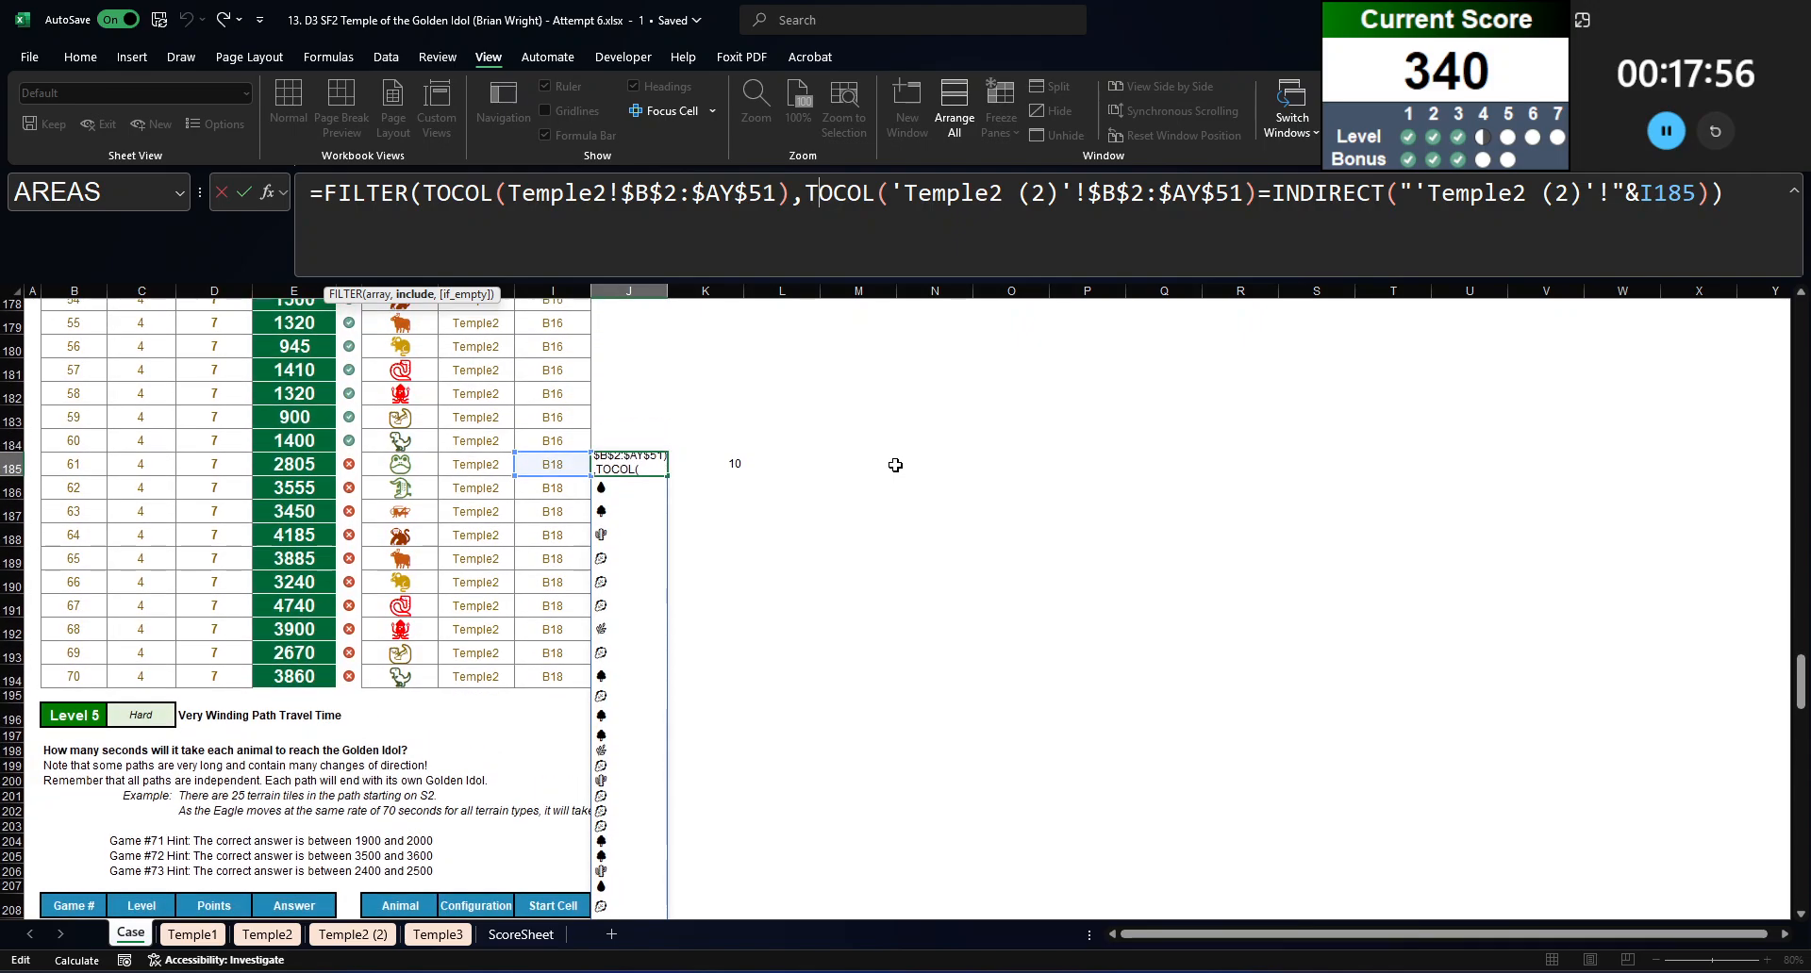
scroll(895, 464, "up", 1)
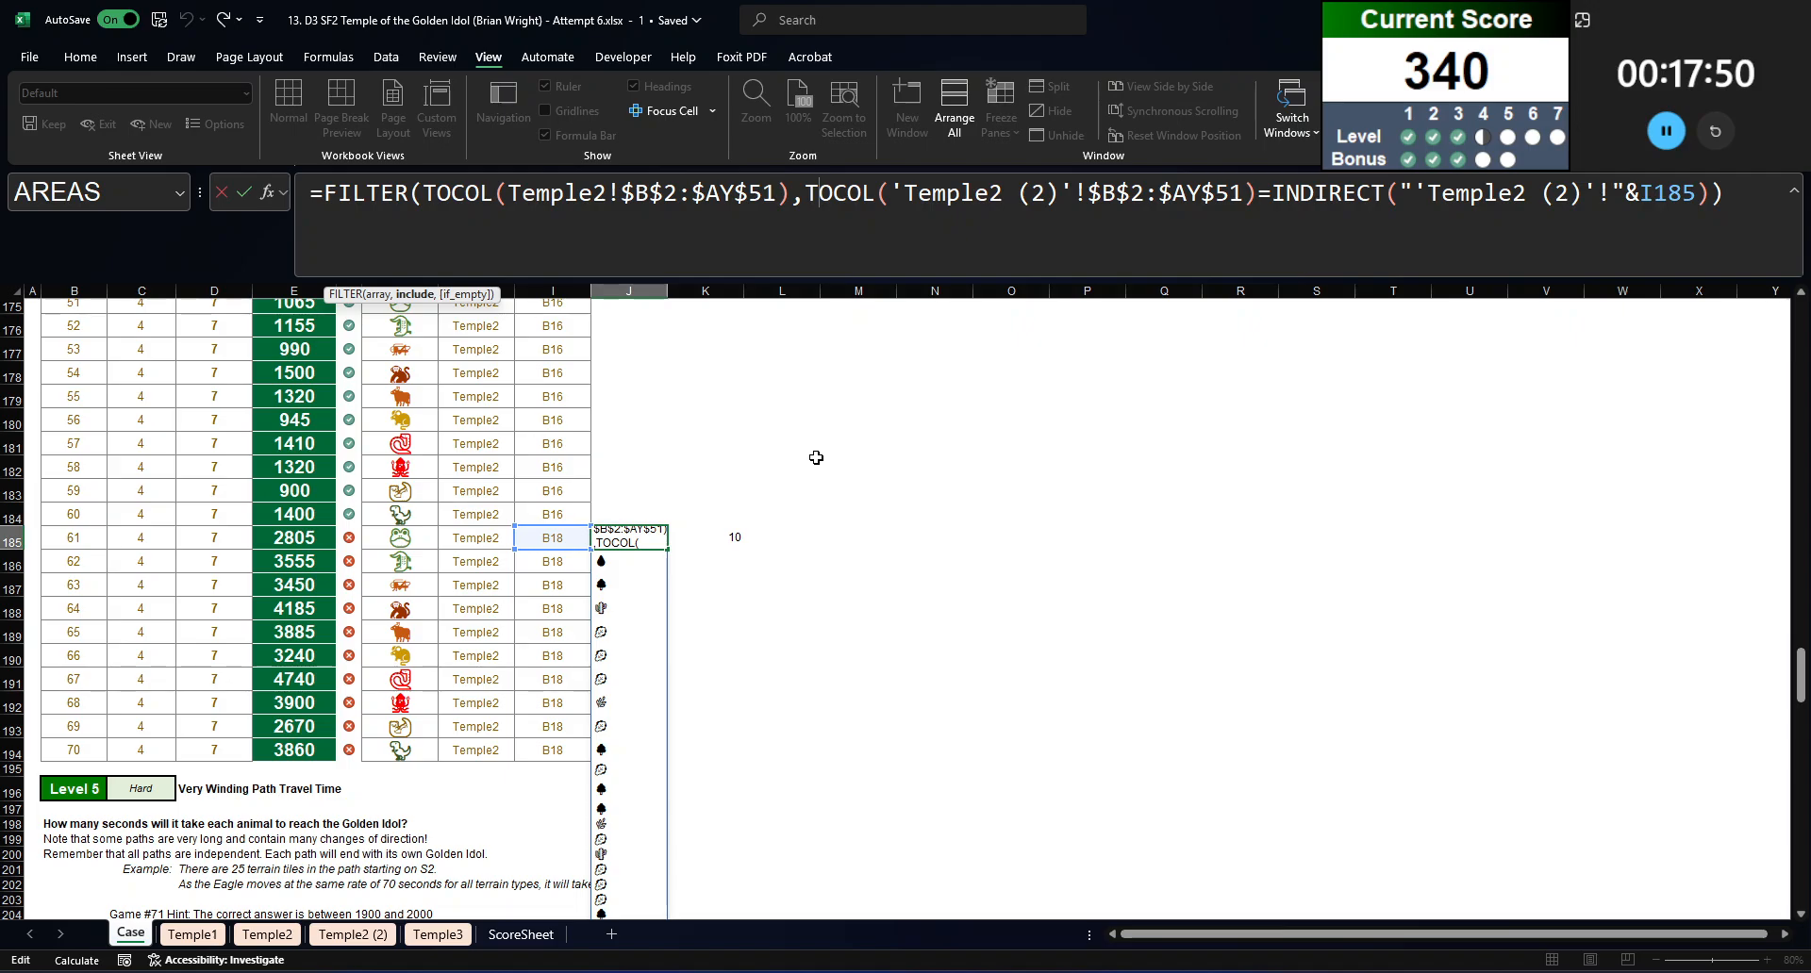
scroll(696, 535, "up", 1)
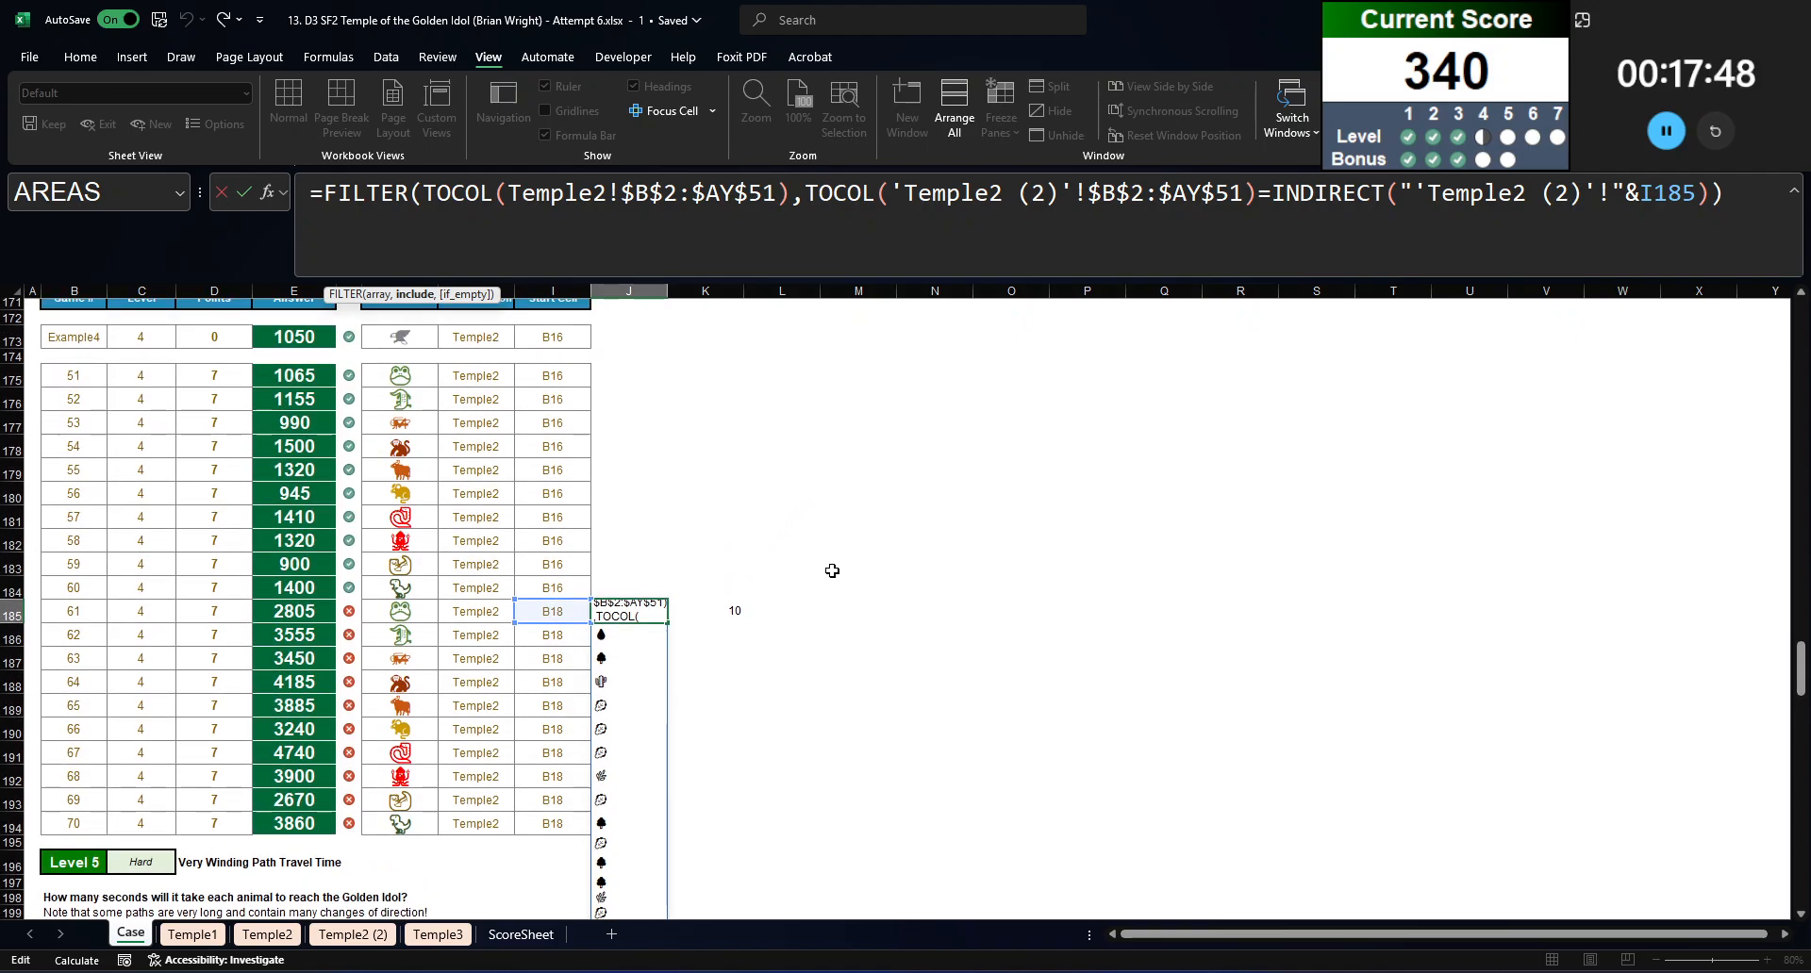
key("ctrl+Return")
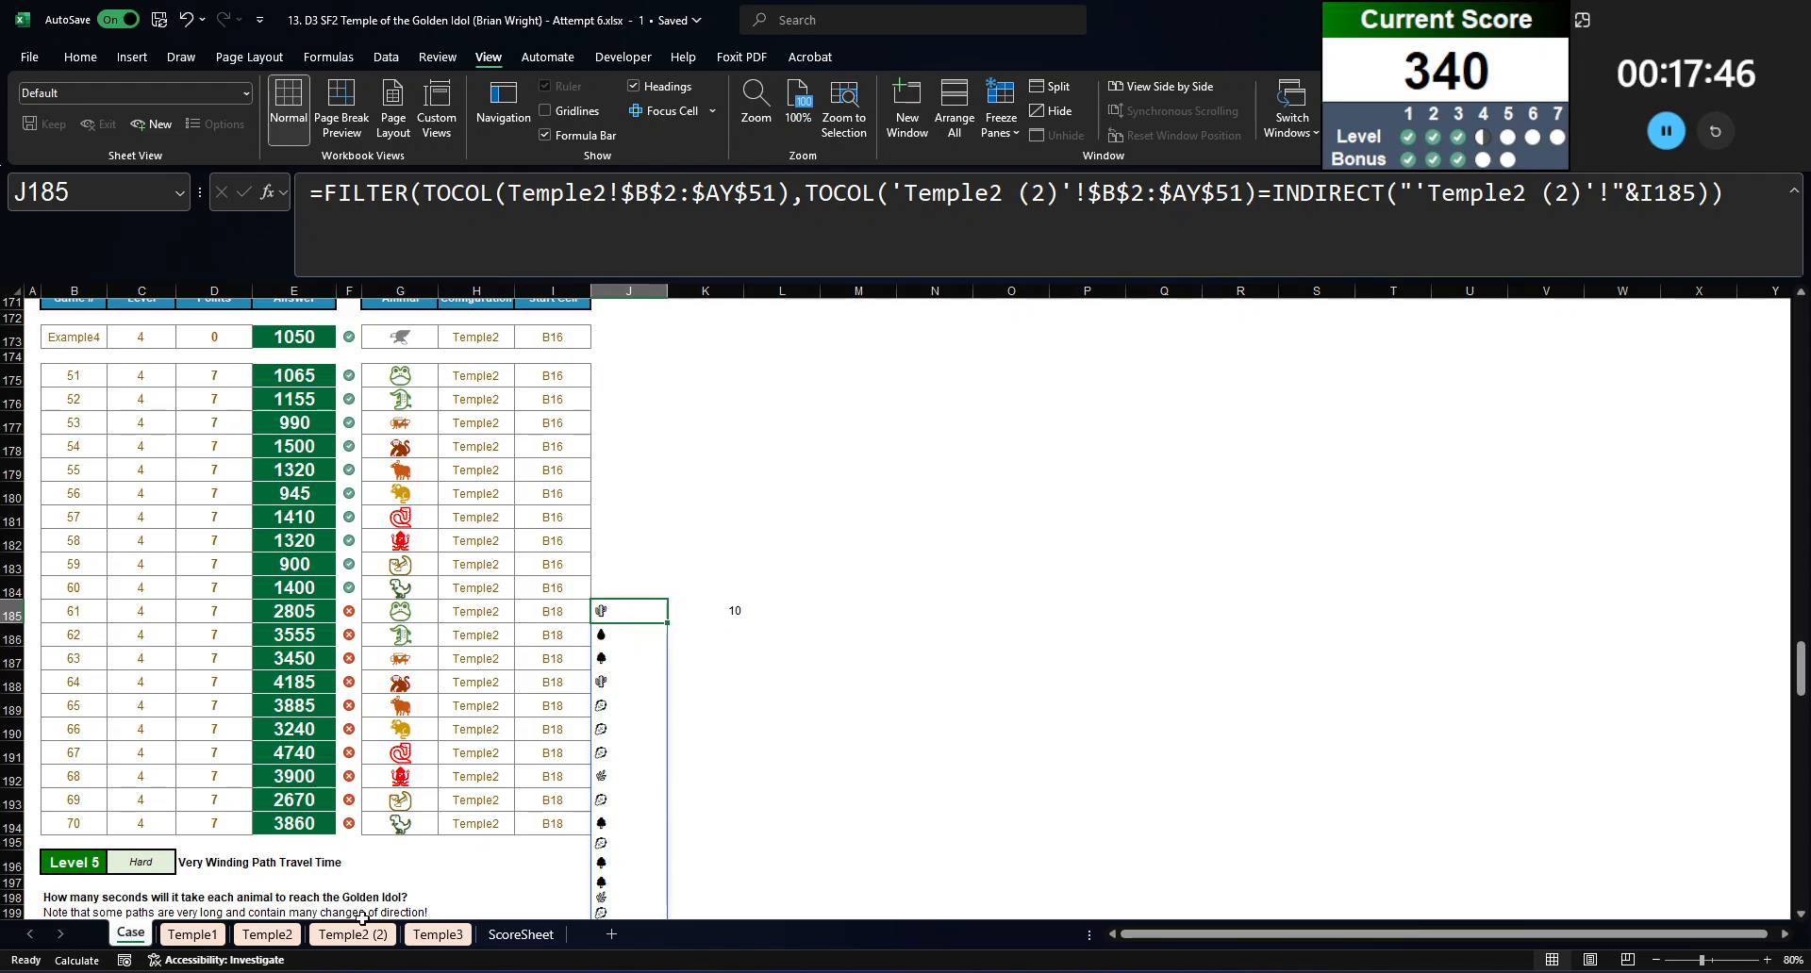
Step: Examine the path-number formulas in AP9 and AQ9 and the row 17 corridor of the Temple2 (2) maze
key("ctrl+Page_Up")
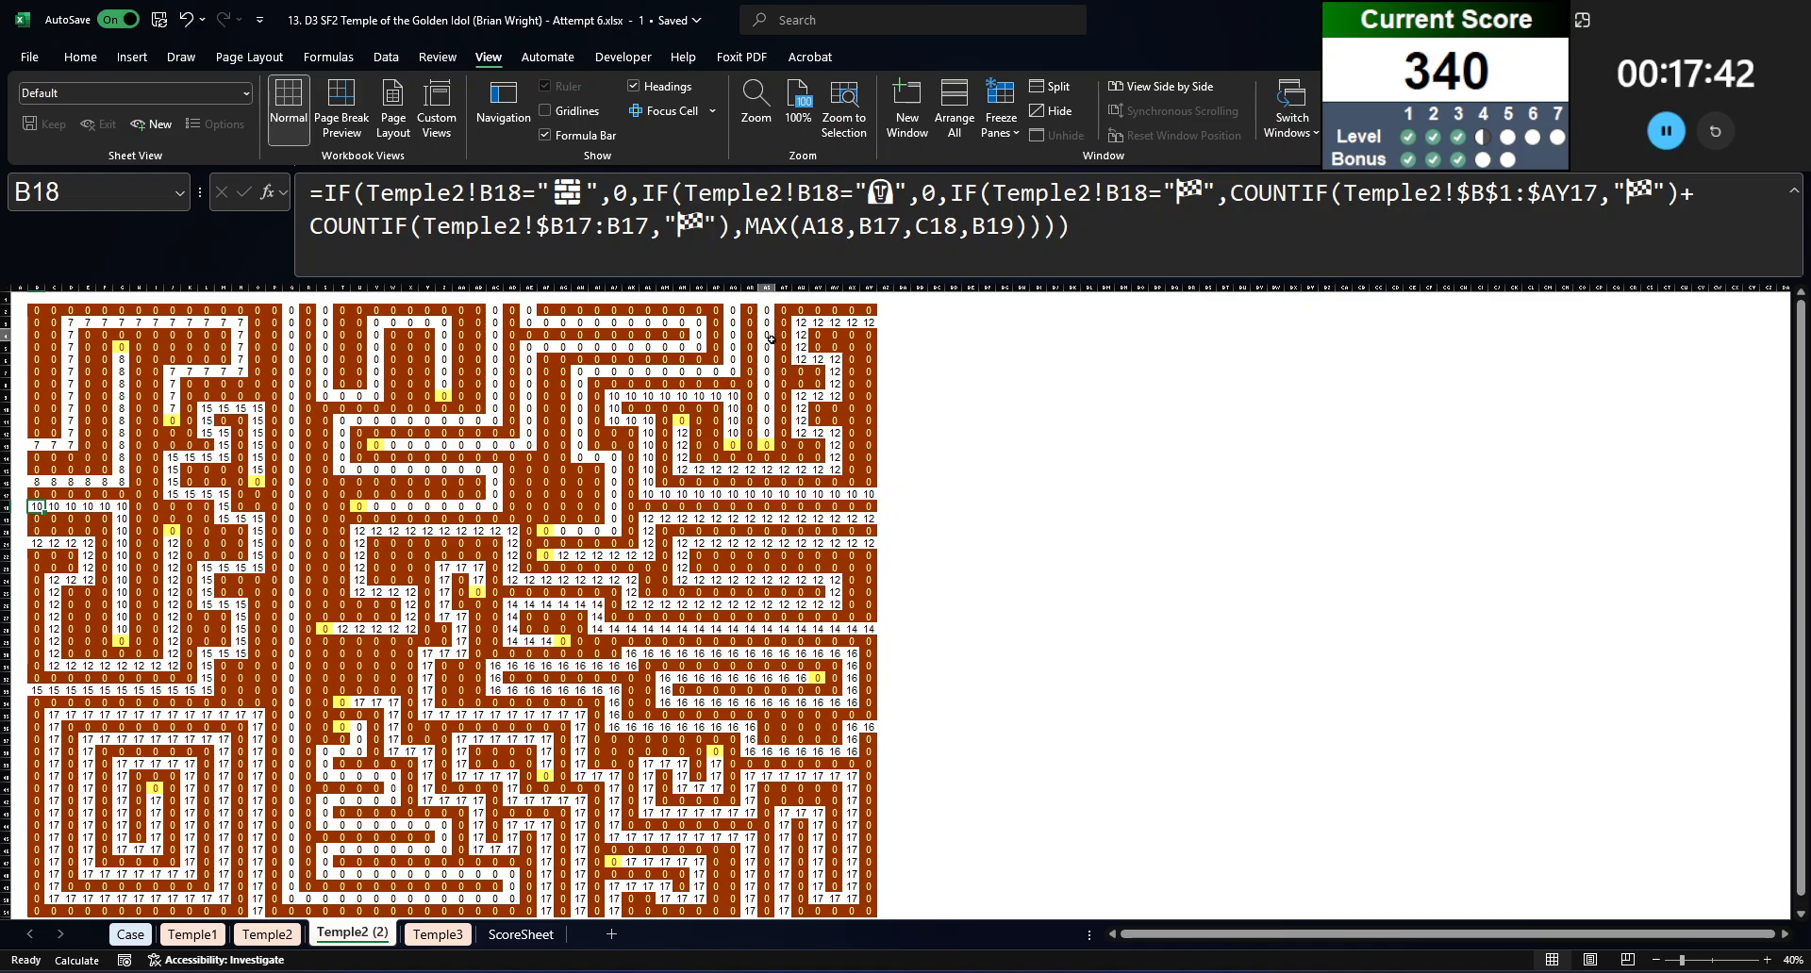
left_click(716, 397)
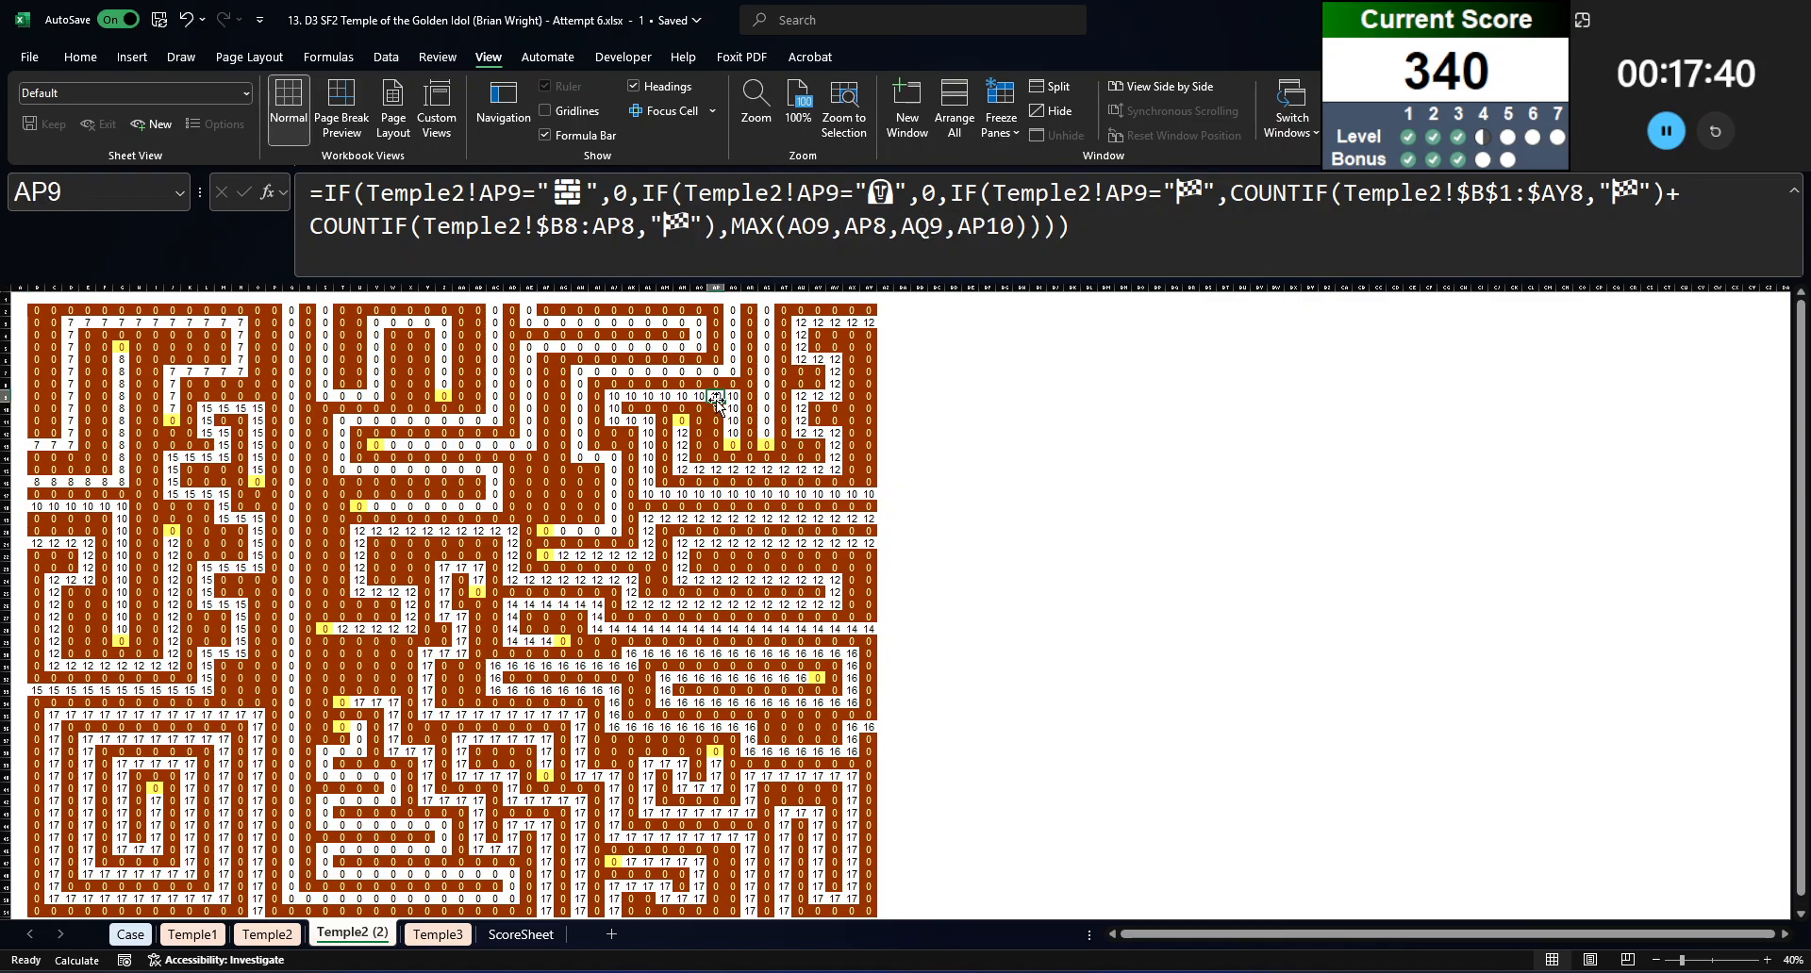
left_click(731, 399)
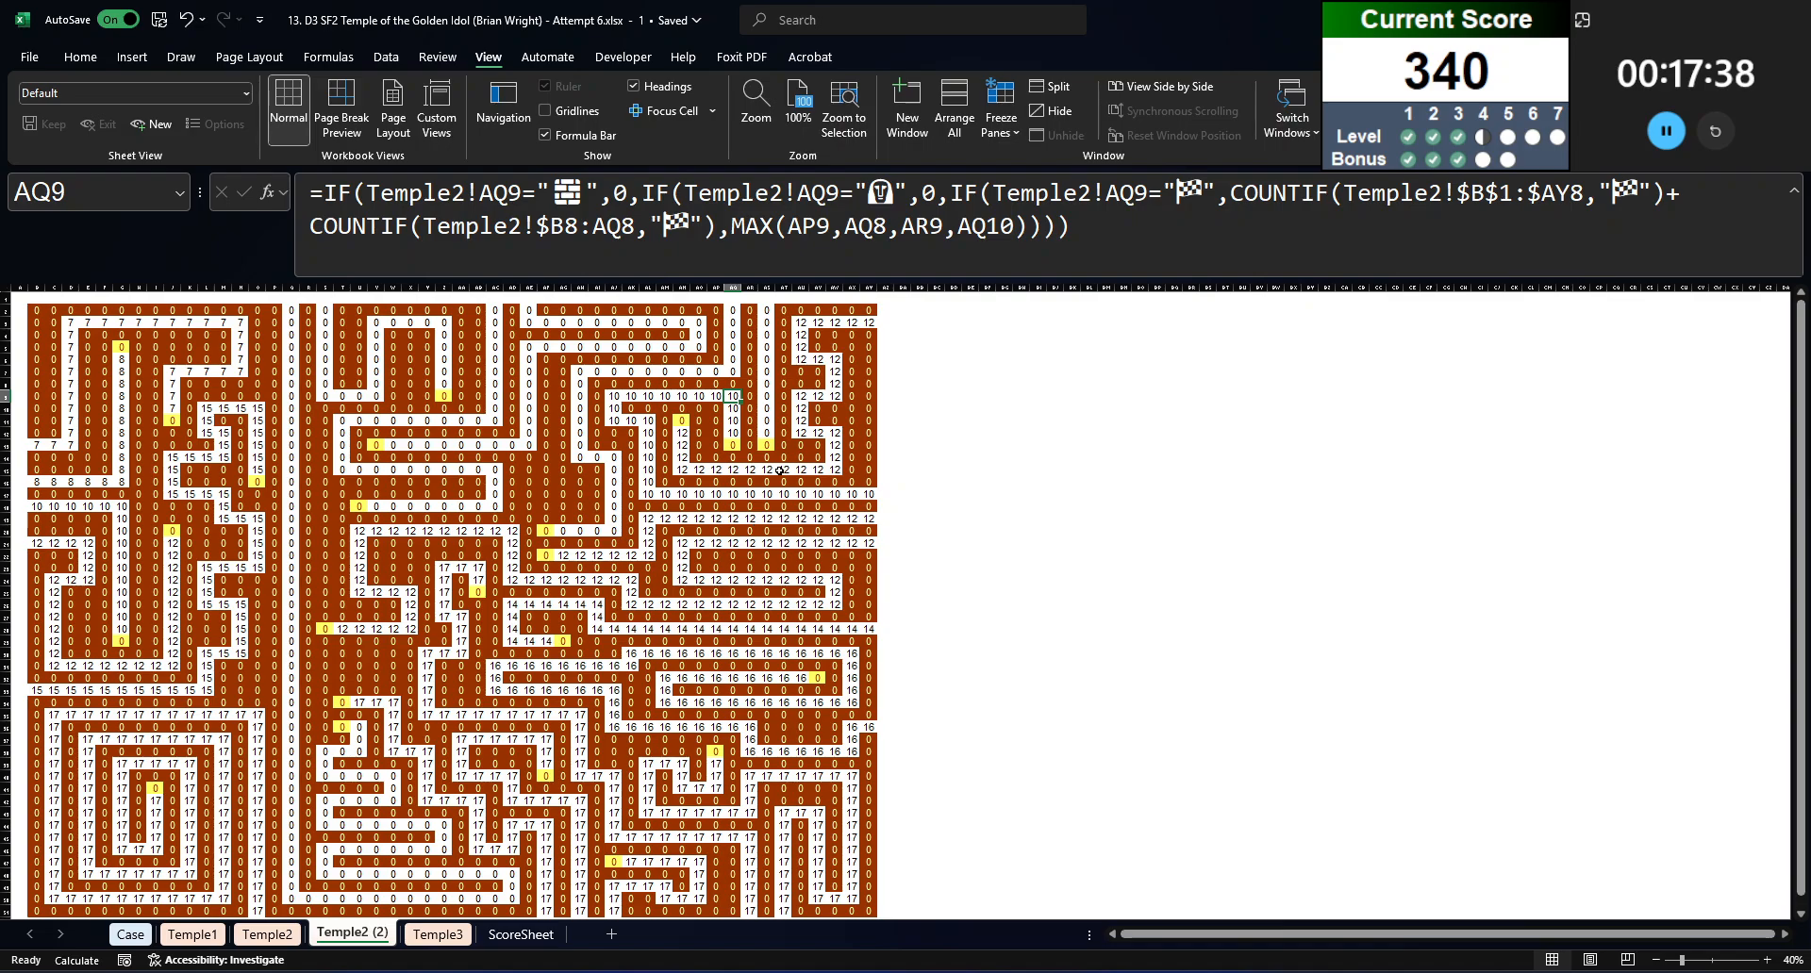
left_click_drag(880, 497, 647, 481)
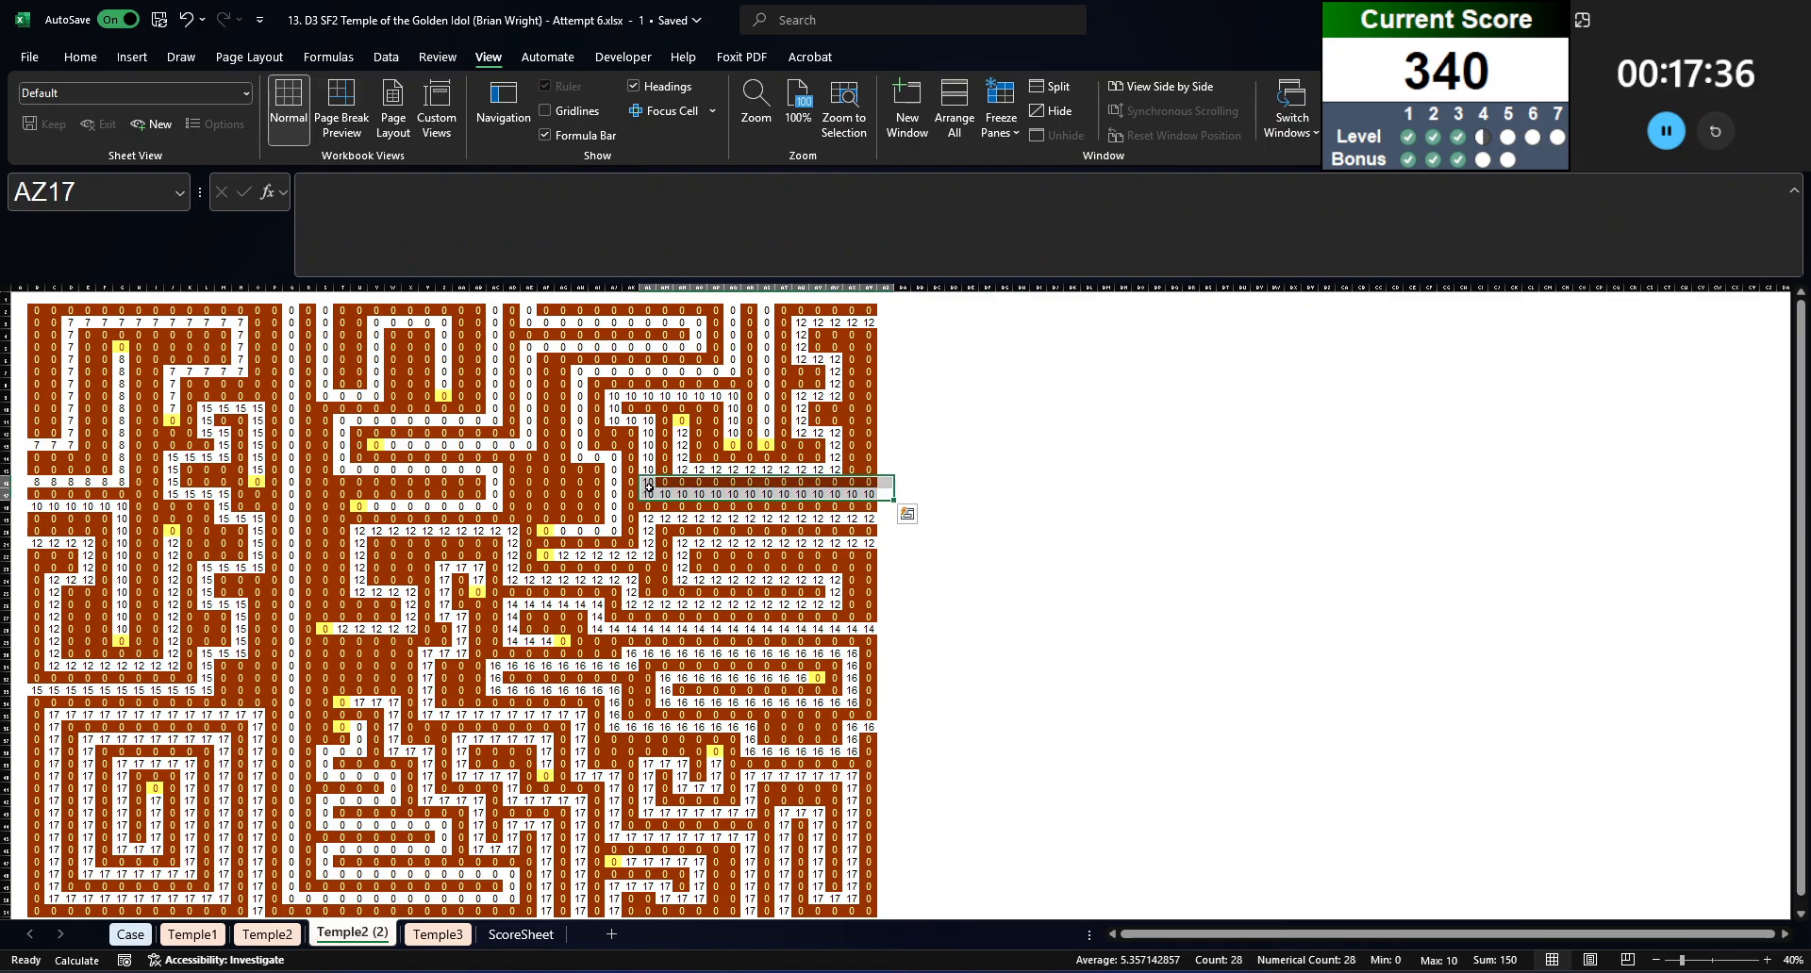
Step: Compare the flag-counting COUNTIF ranges in the formulas of B2 and B3 on the Temple2 (2) sheet
left_click(275, 309)
left_click(39, 322)
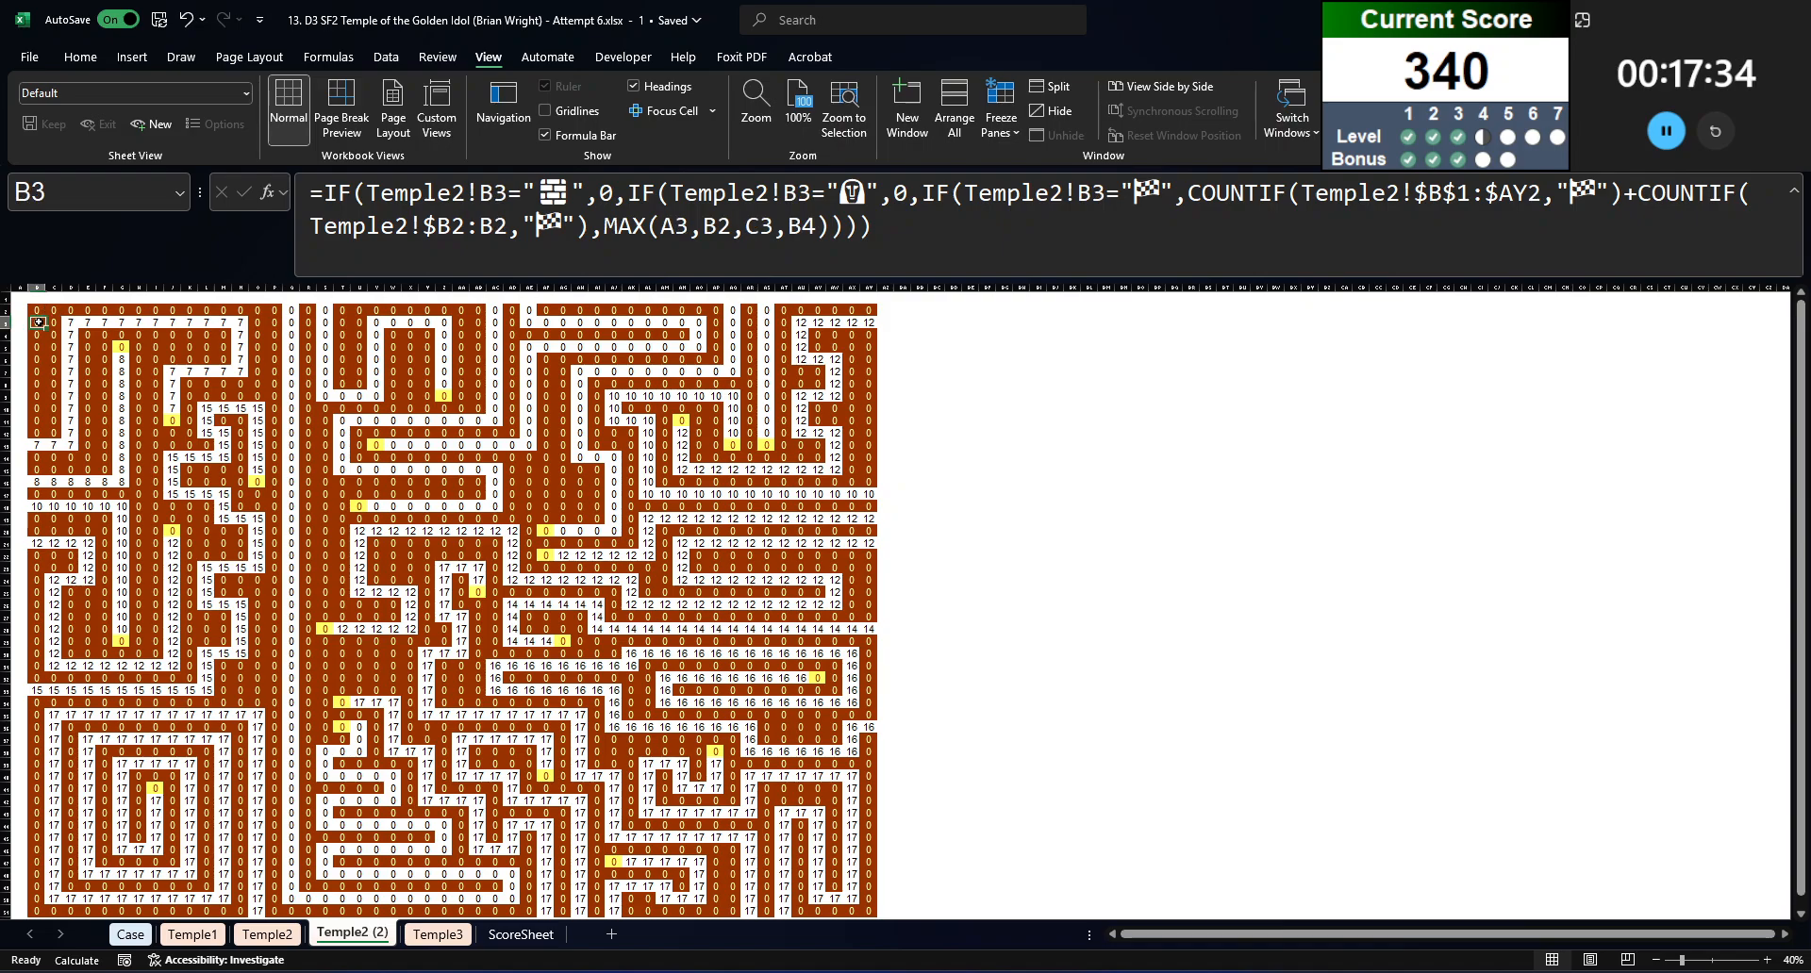
left_click(579, 216)
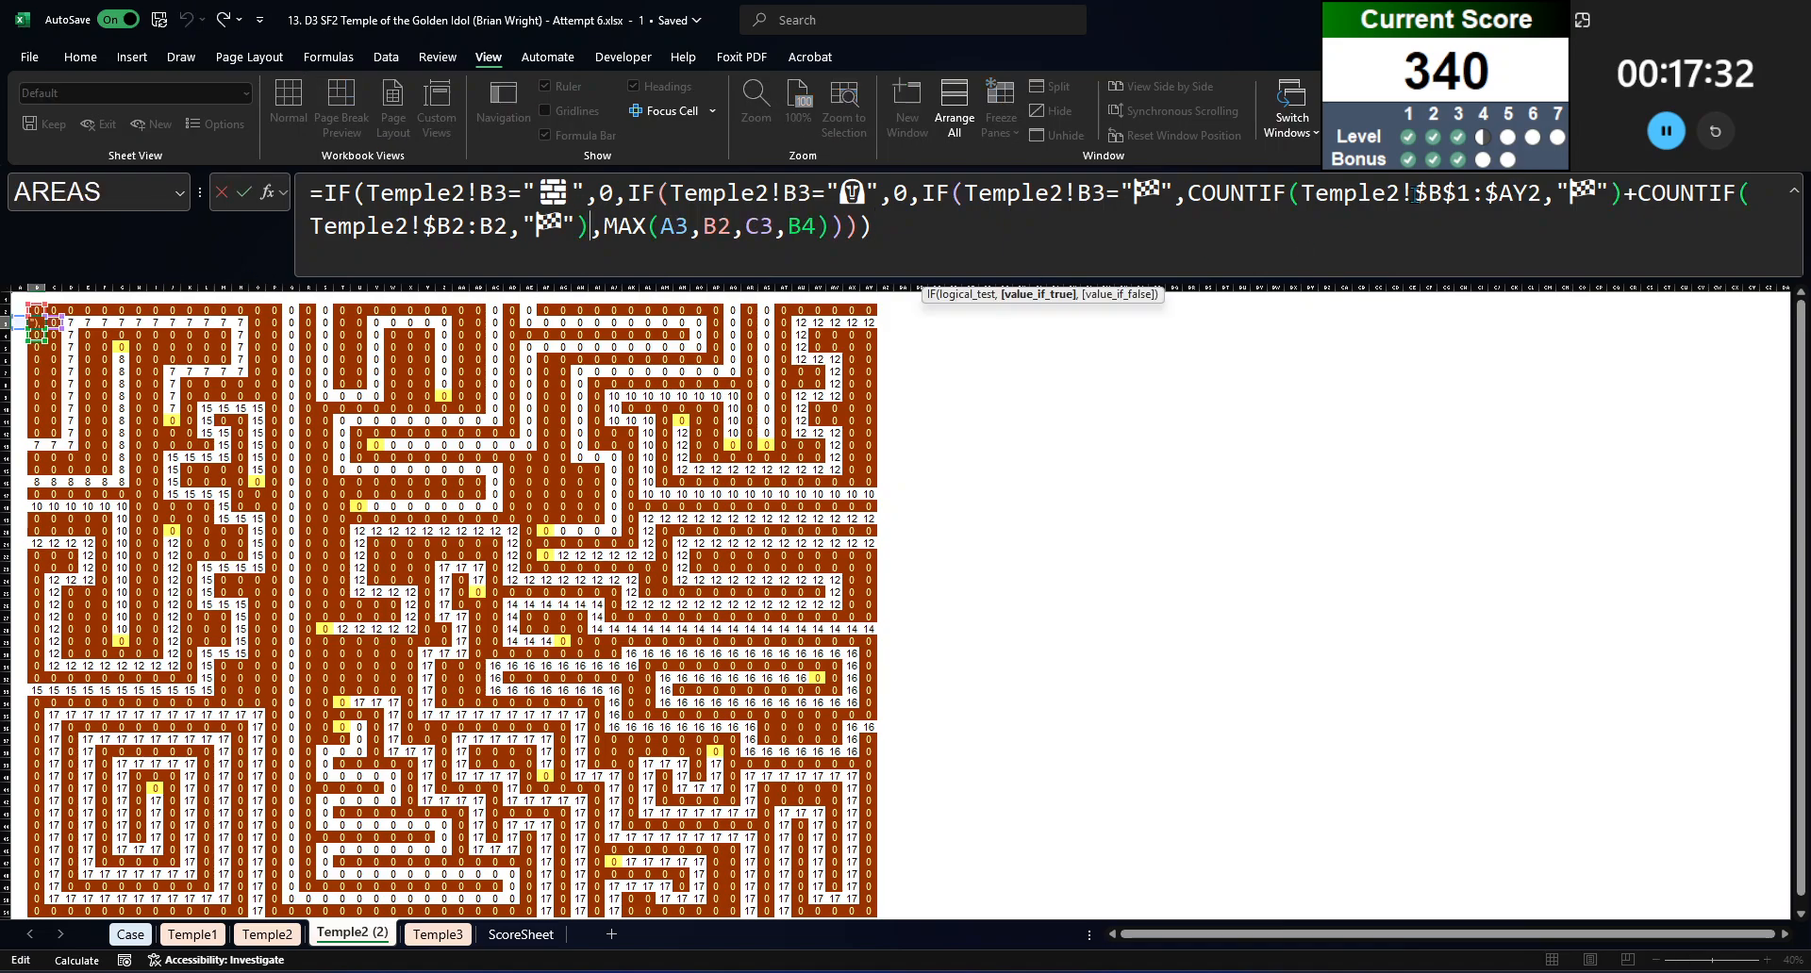
key("shift+Return")
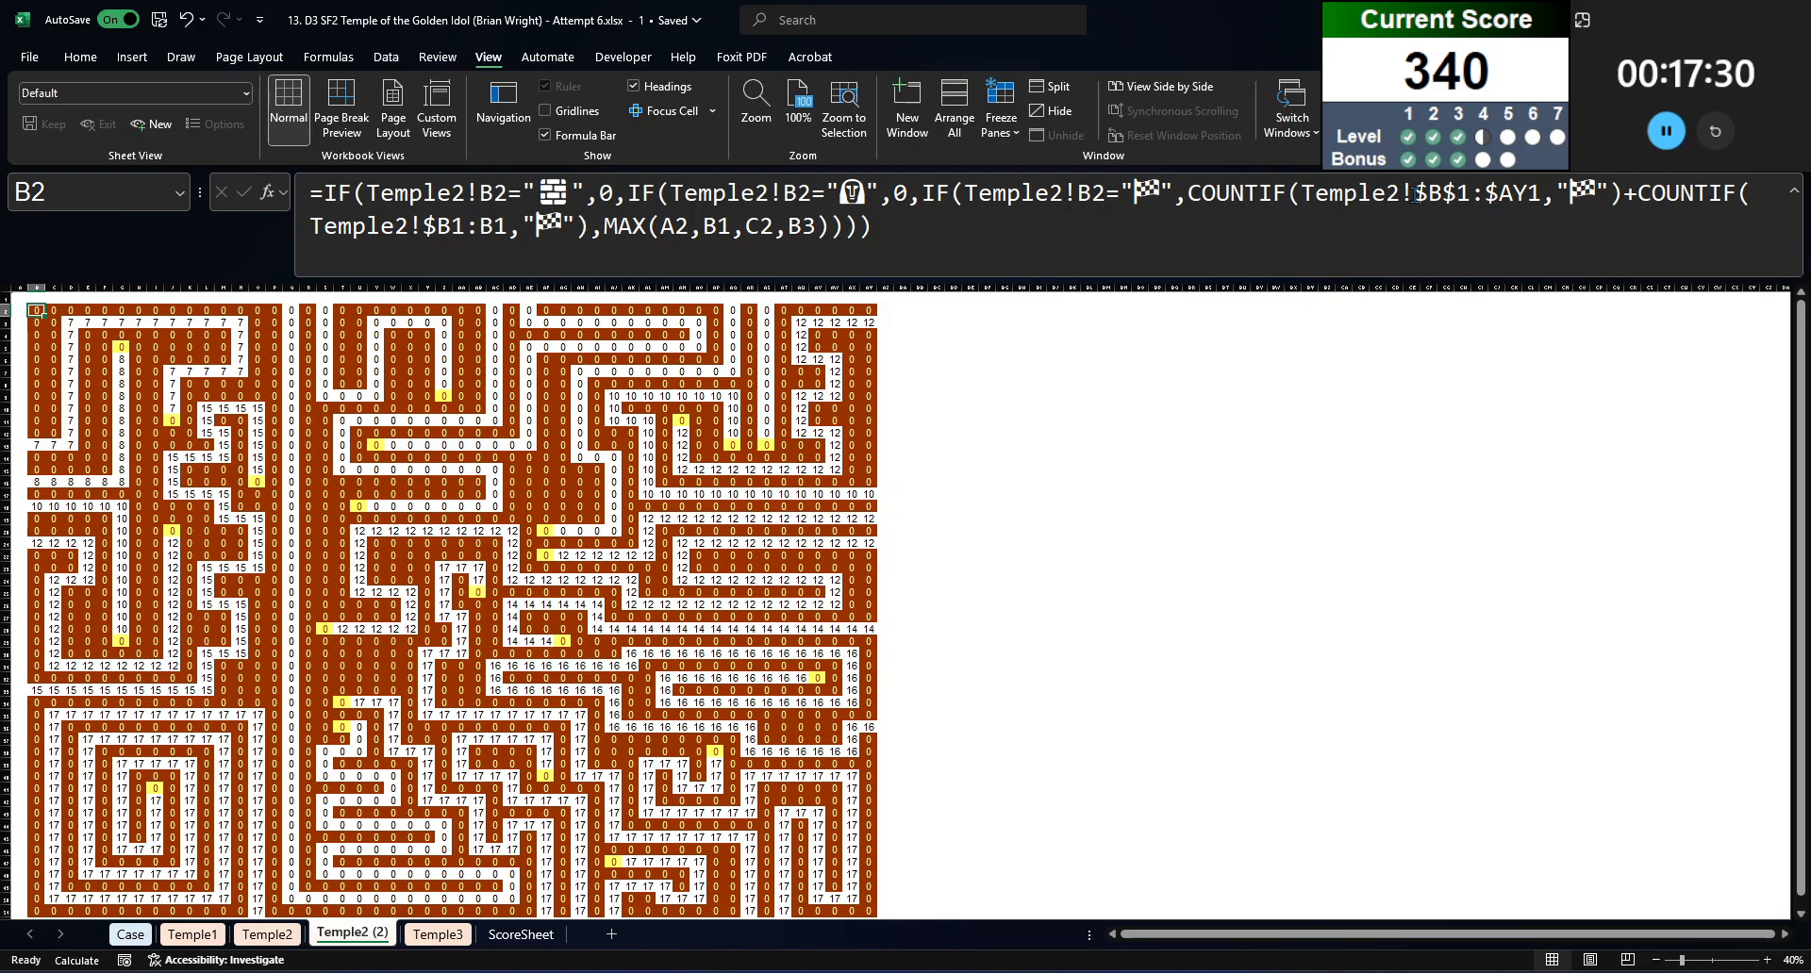
key("Down")
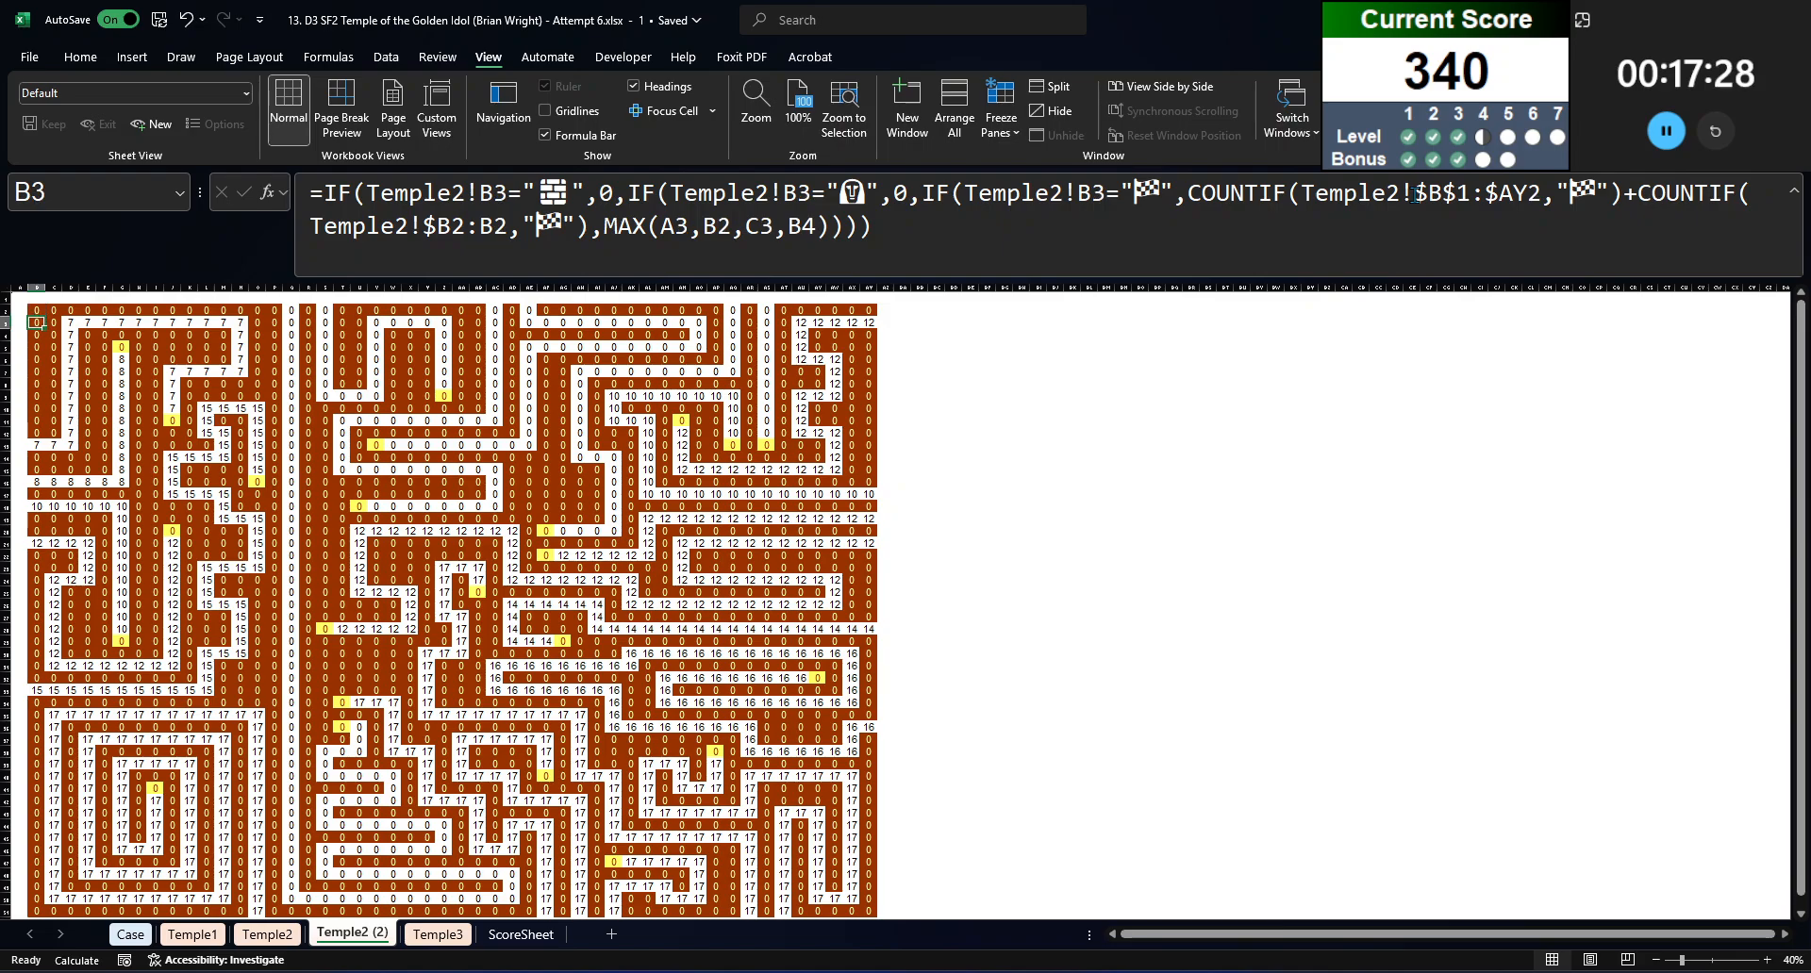
key("Up")
key("Down")
key("Up")
key("Down")
key("Up")
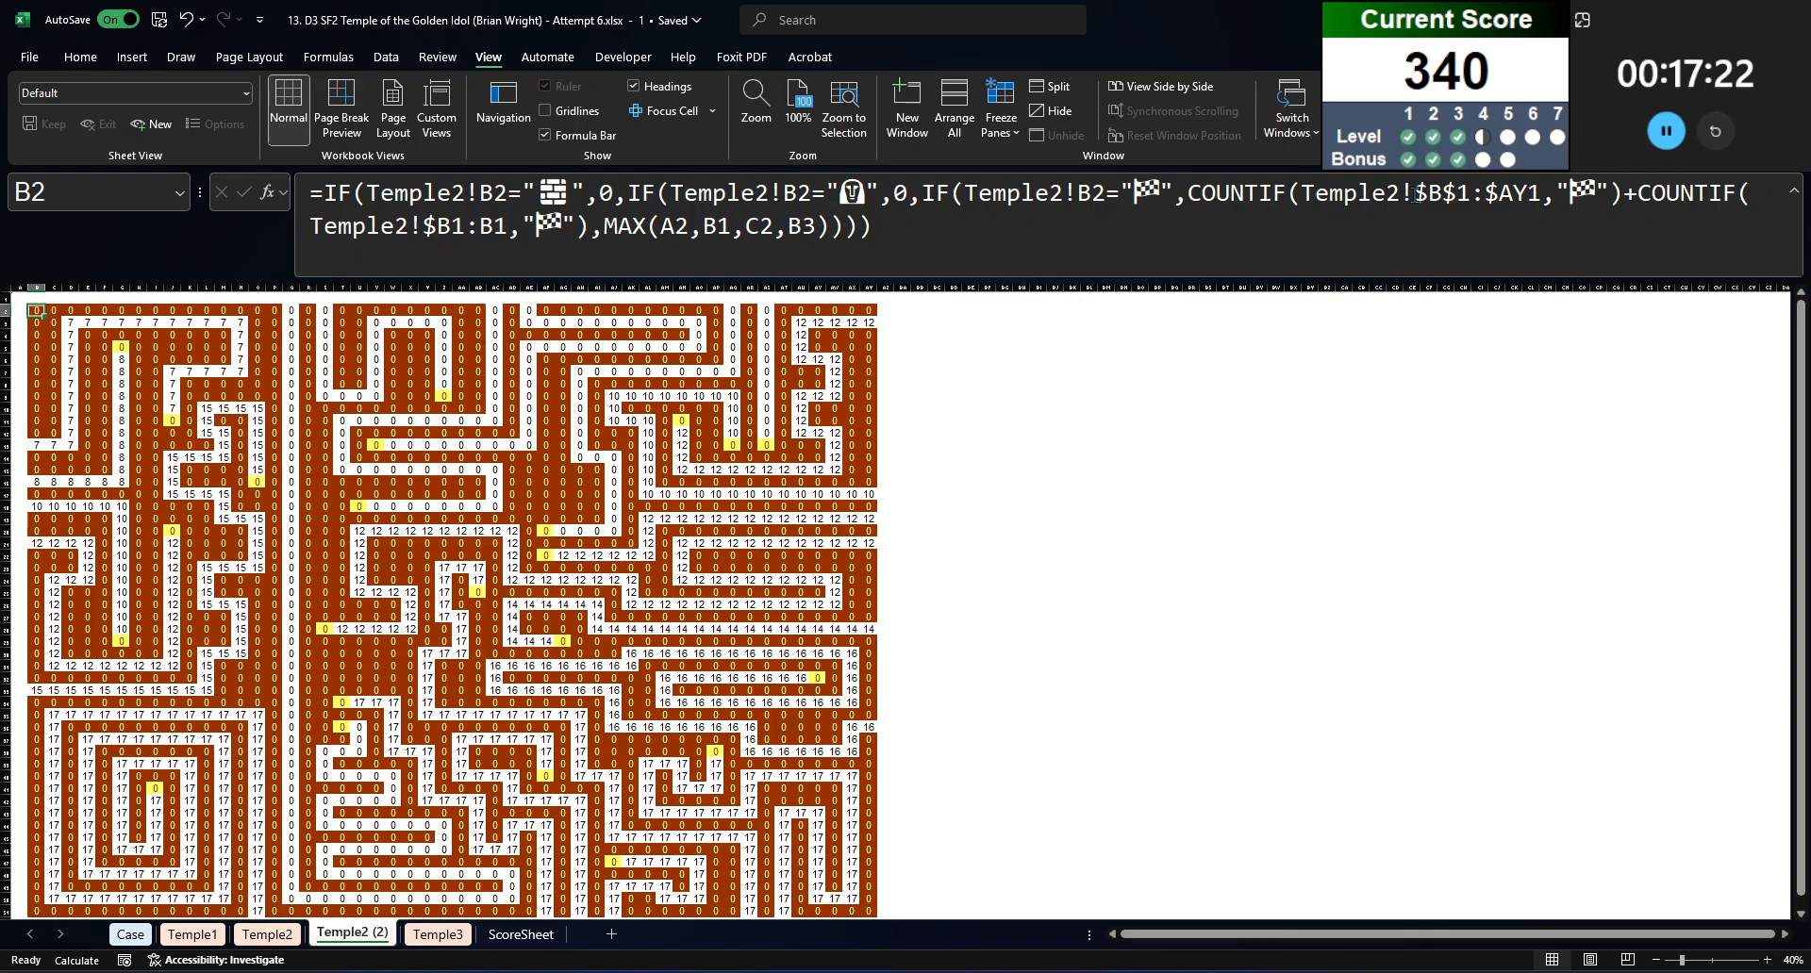
Step: Change the second COUNTIF range in B2's formula on Temple2 (2) to Temple2!$B2:B2
left_click_drag(452, 226, 507, 226)
type("2")
left_click(497, 226)
type("2")
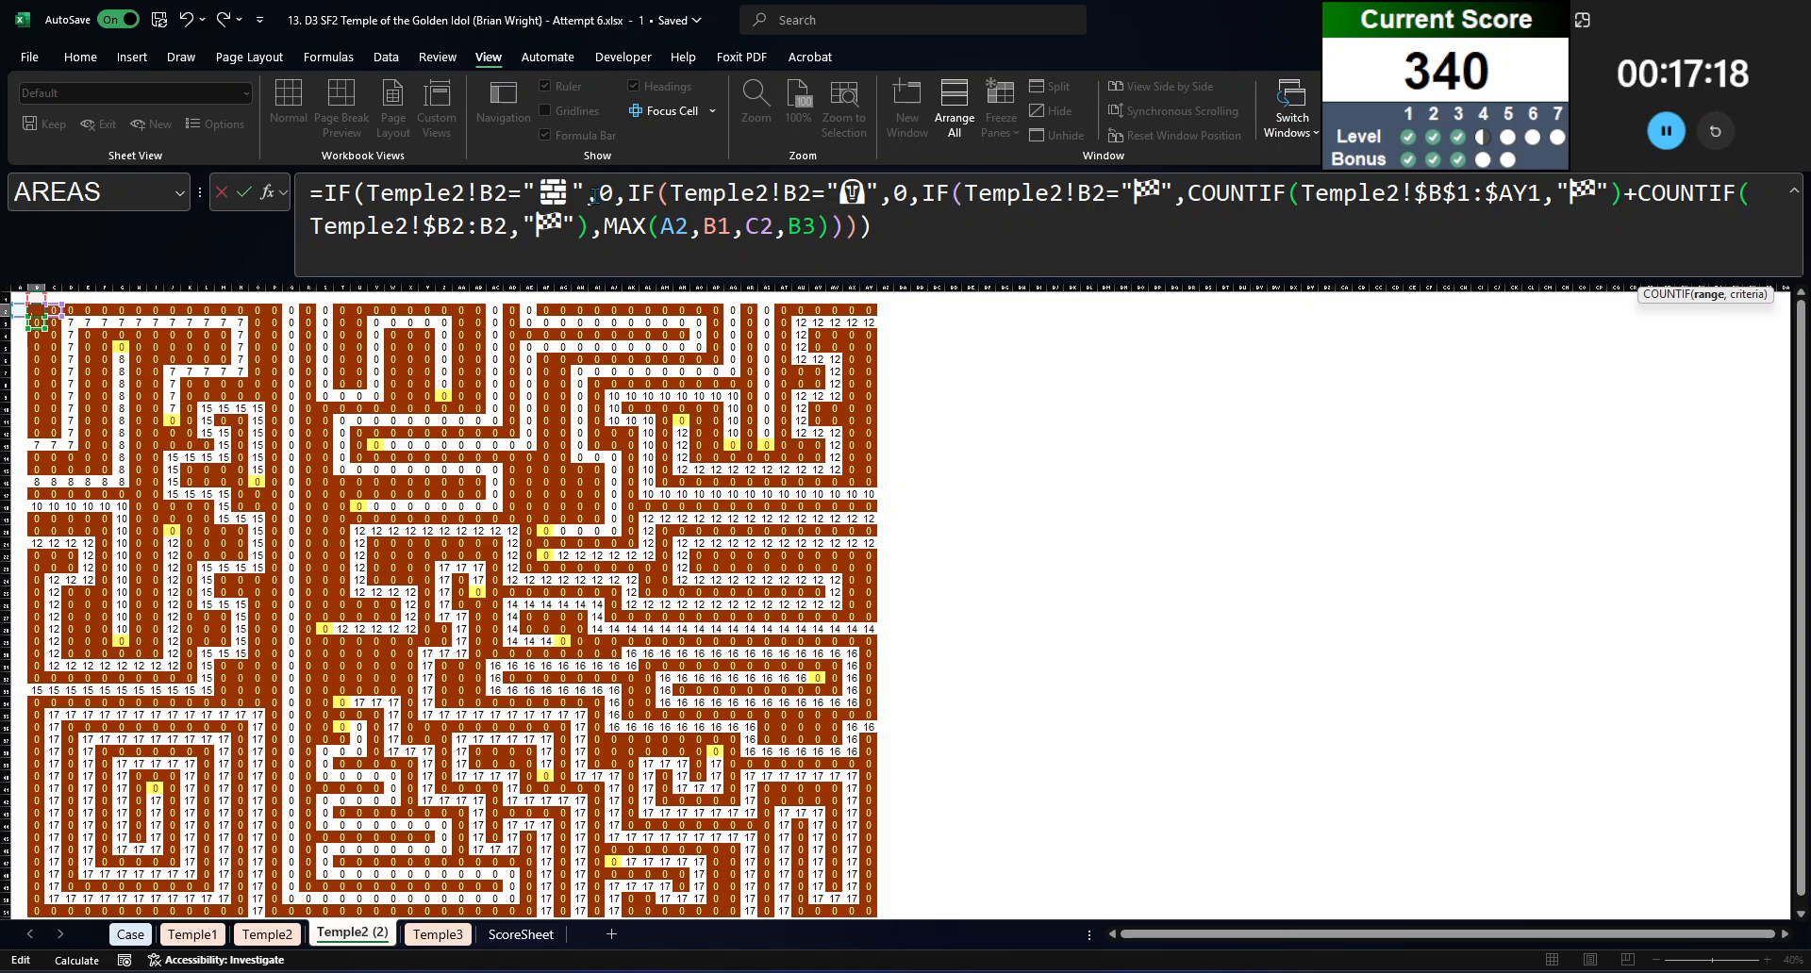
key("ctrl+Return")
Step: Copy B2's corrected formula over the whole B2:AY51 maze grid, pasting formulas only
key("ctrl+c")
key("ctrl+shift+Right")
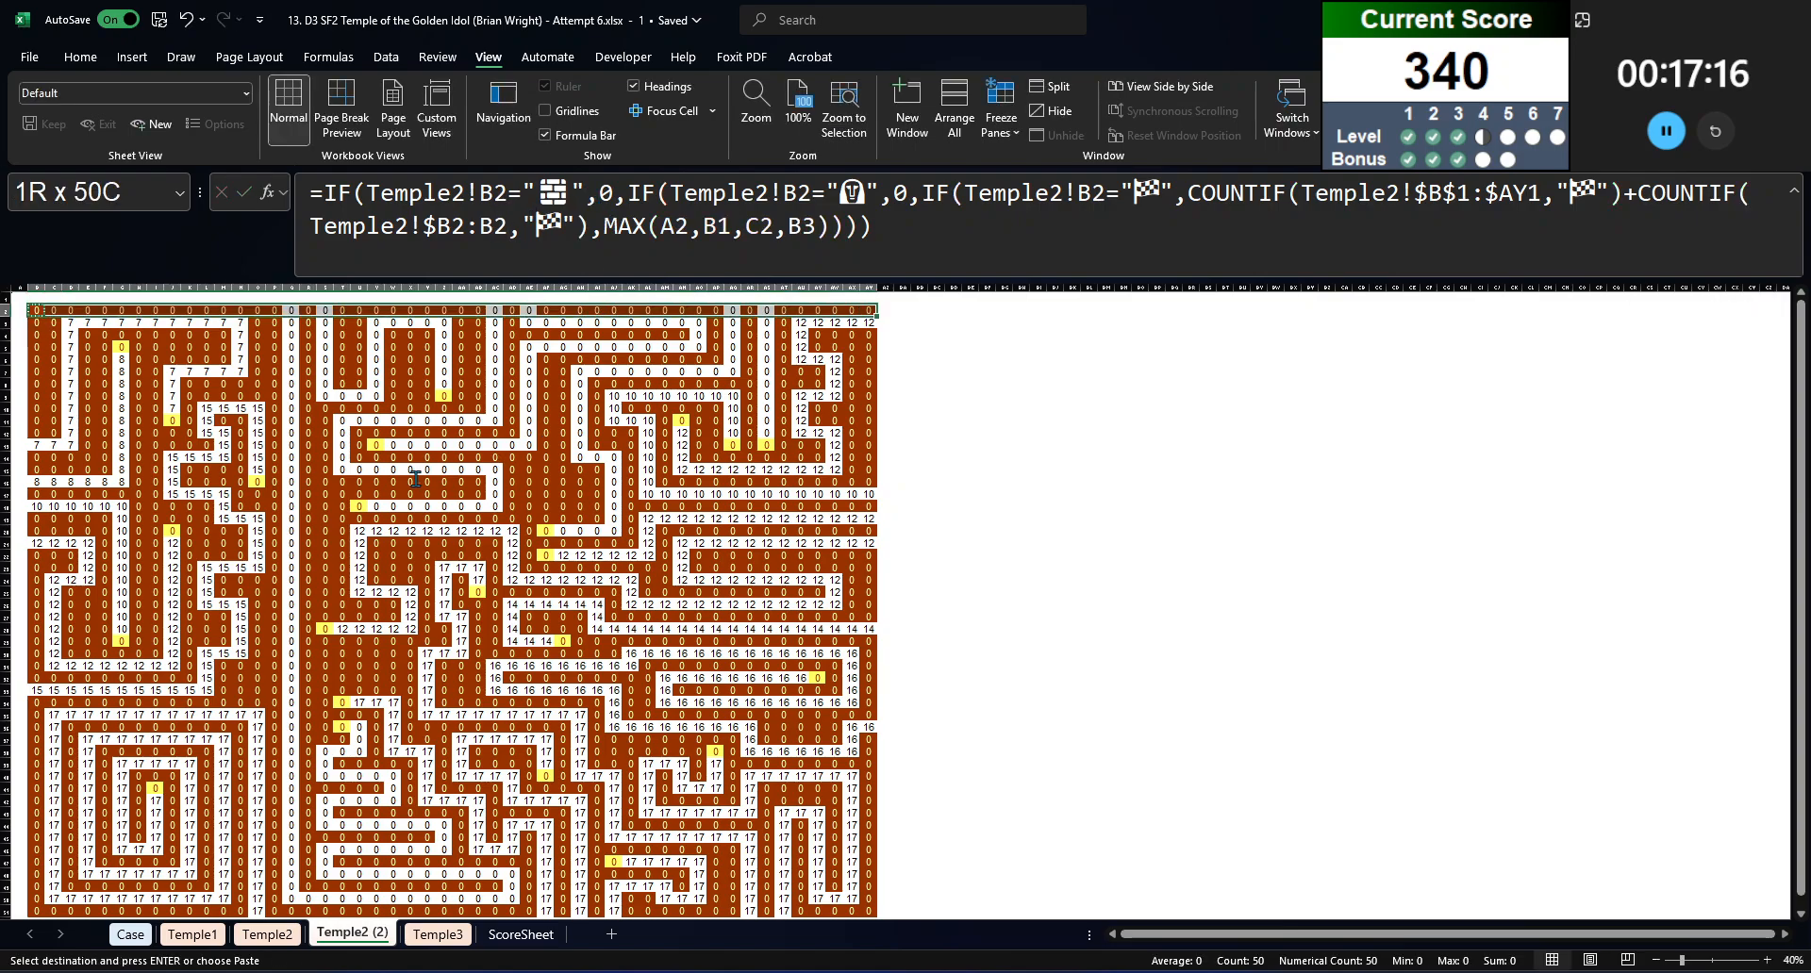
key("ctrl+shift+Down")
right_click(492, 593)
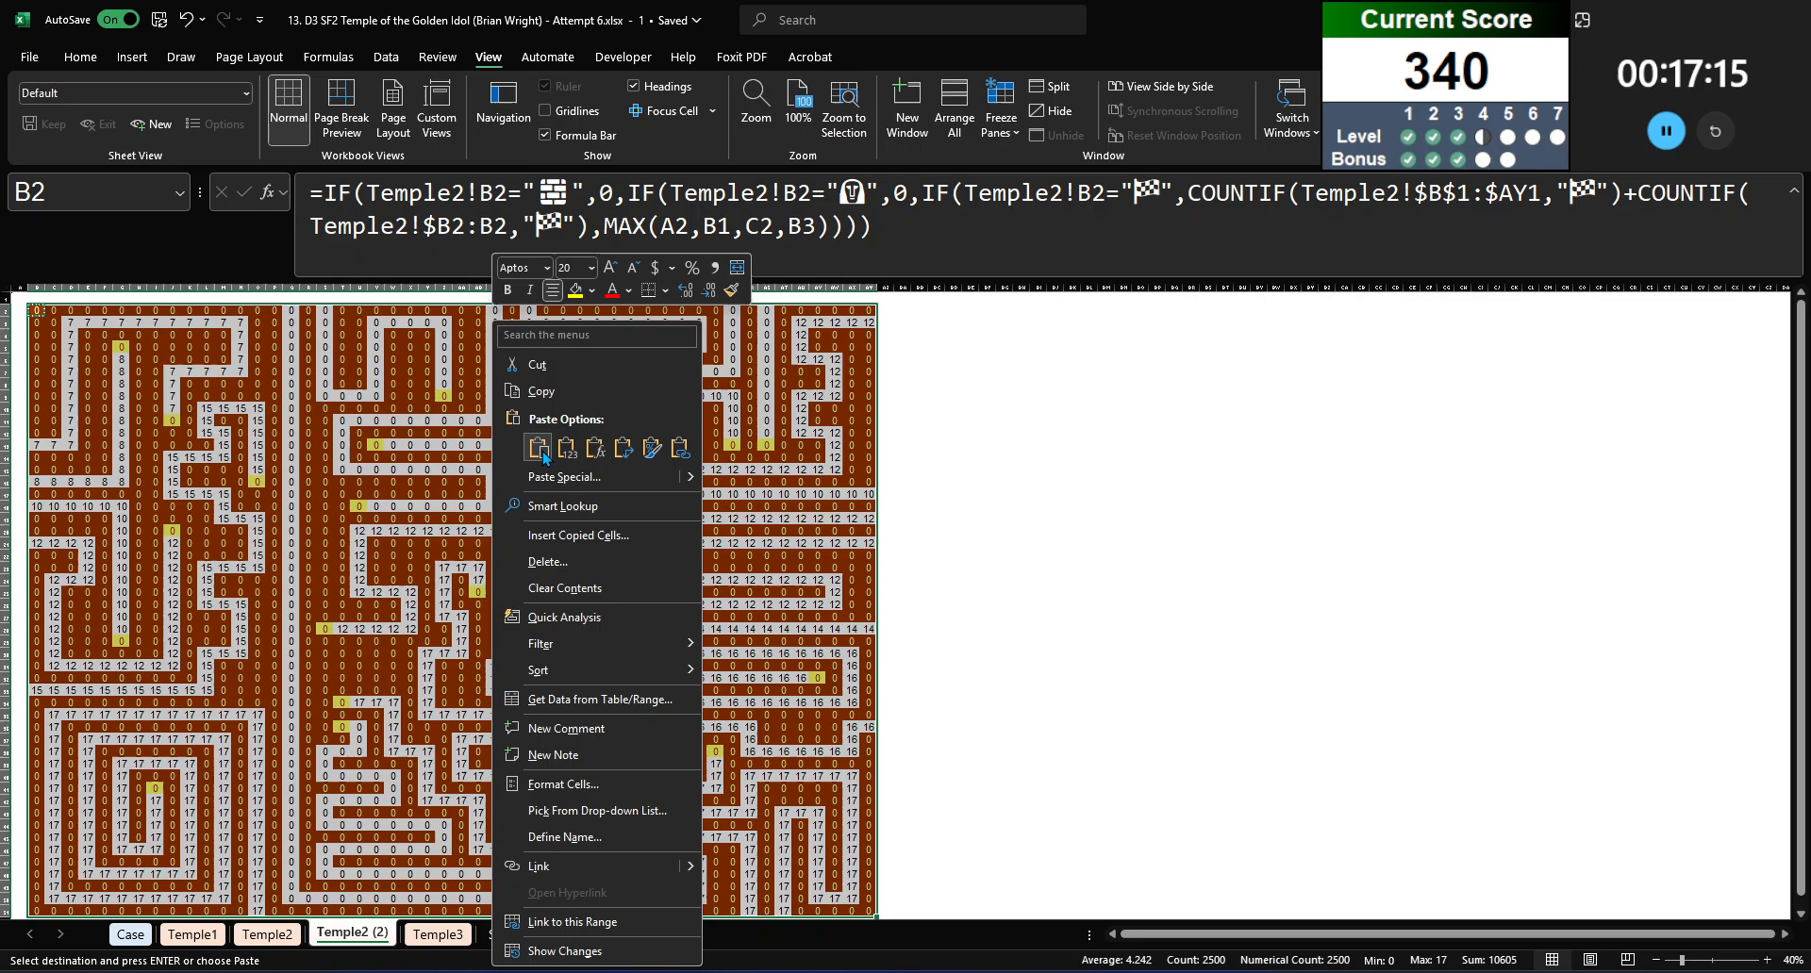
left_click(595, 450)
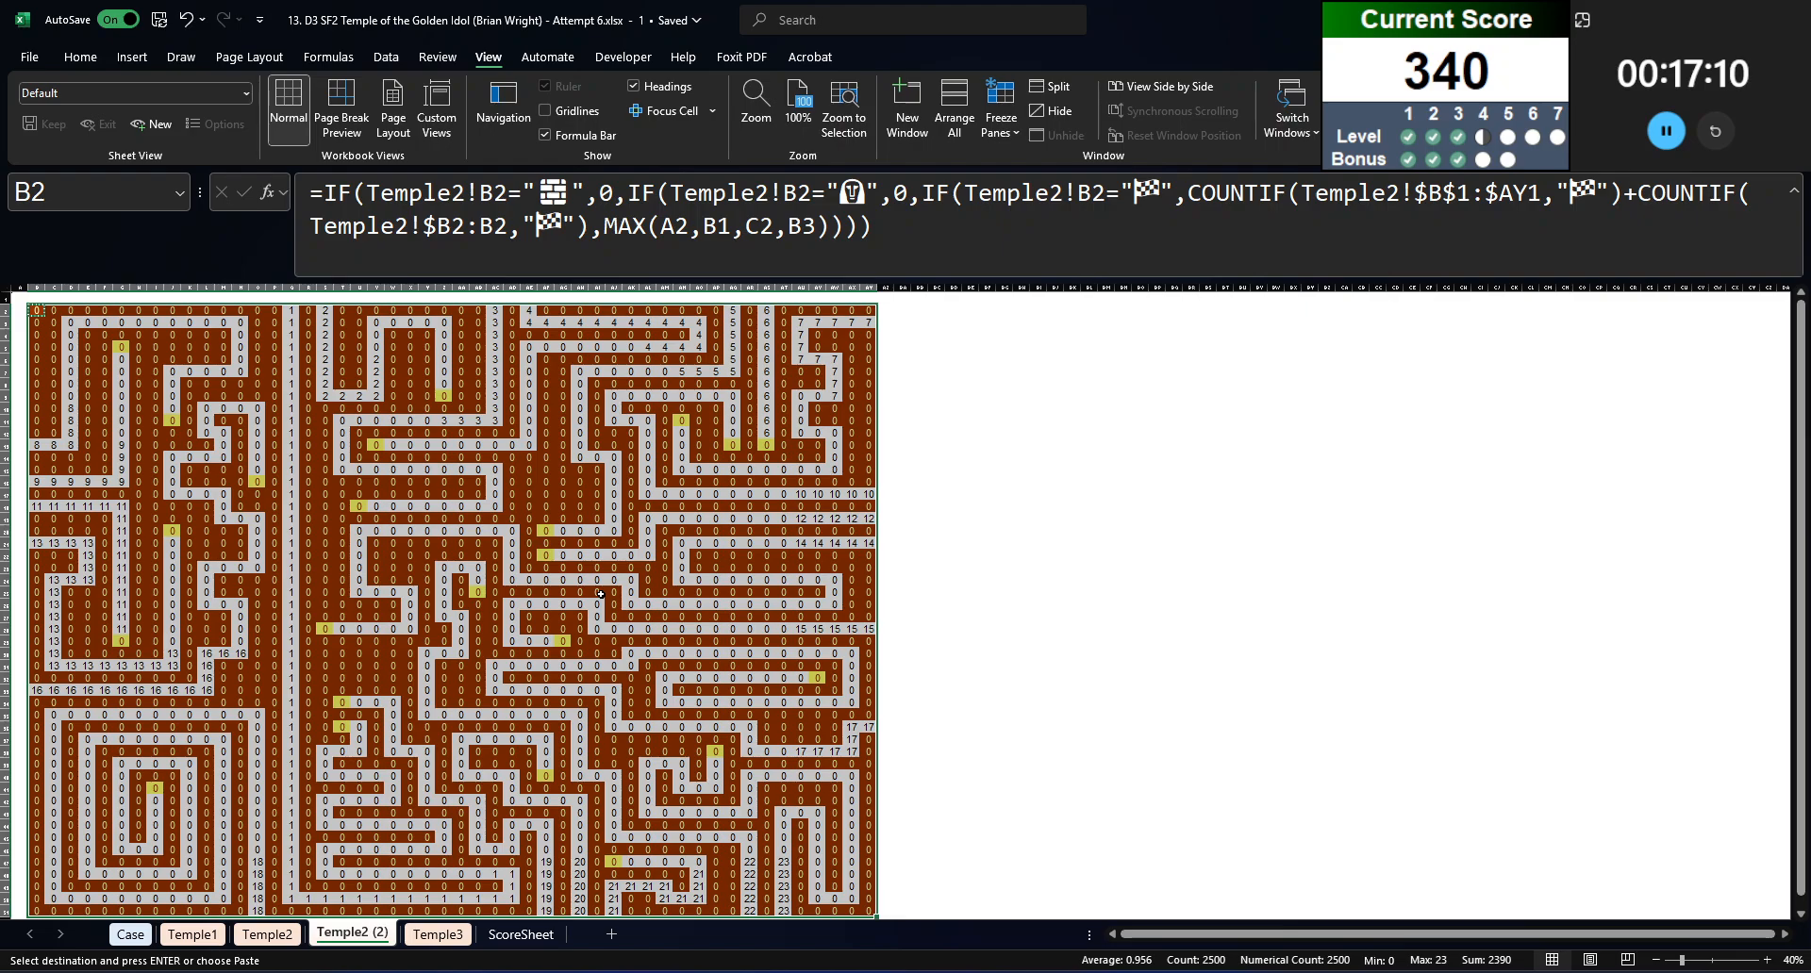
Step: Check the recalculated path numbers across the Temple2 (2) maze, including the formulas around AE15, AR16 and D16
scroll(601, 595, "down", 1)
scroll(601, 595, "up", 1)
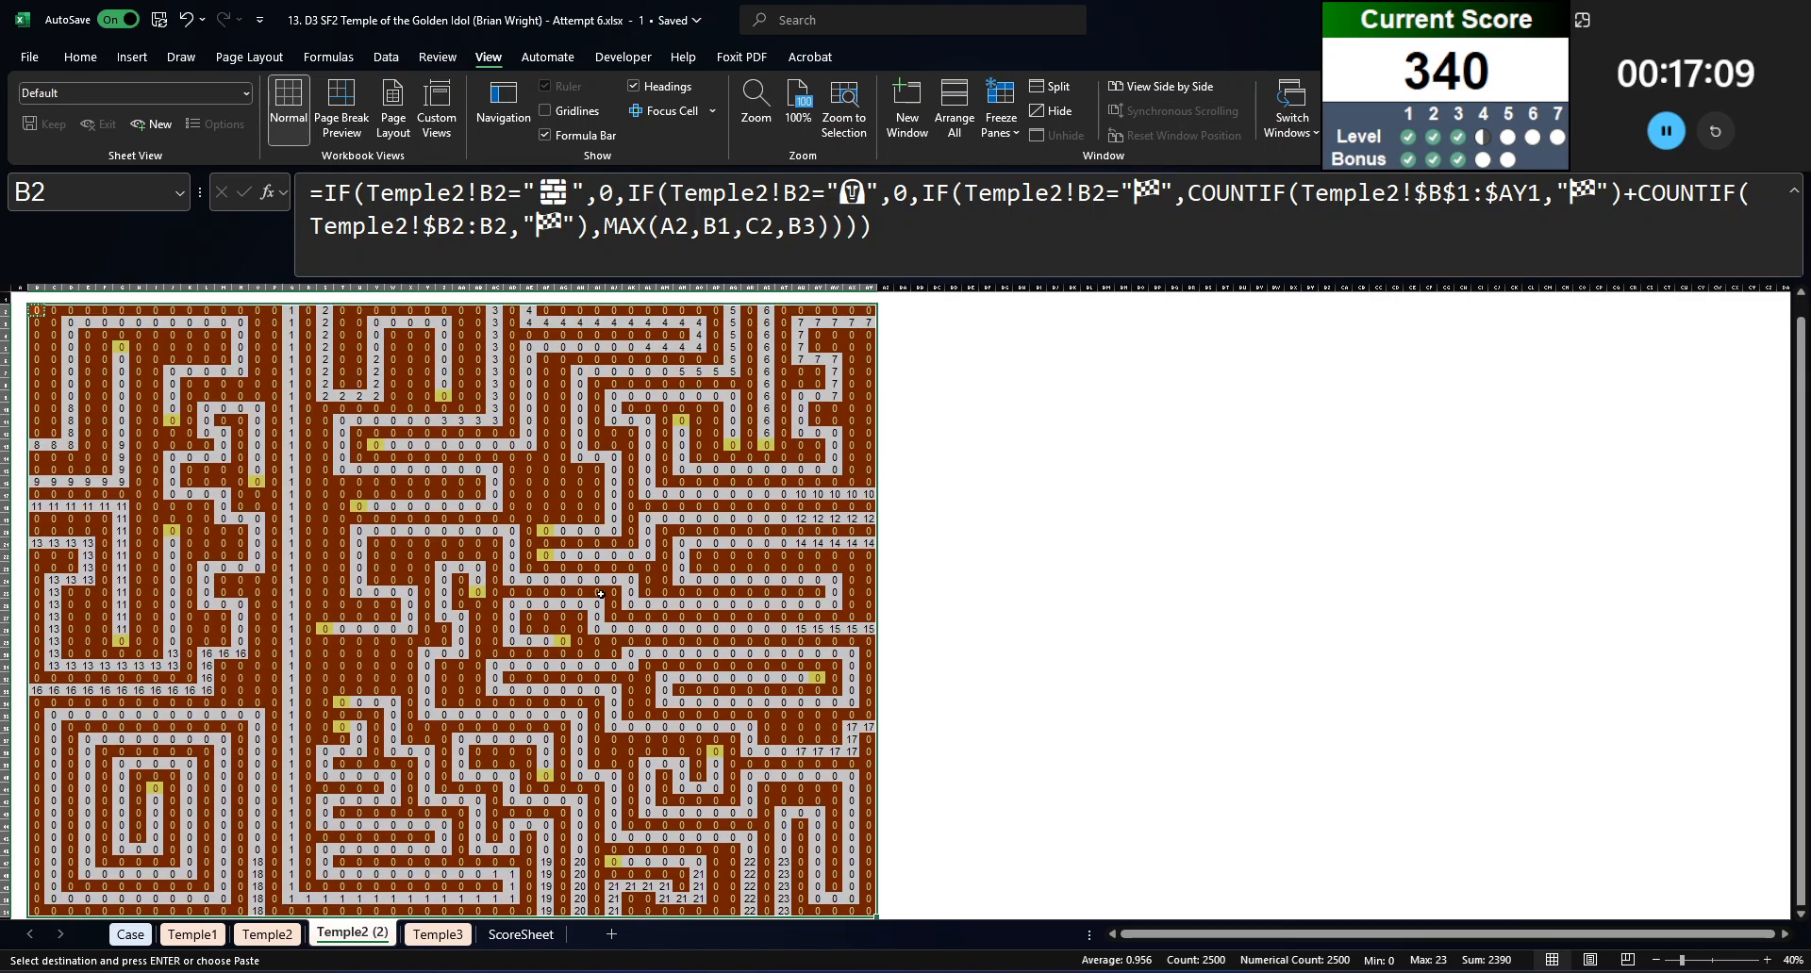
left_click(529, 468)
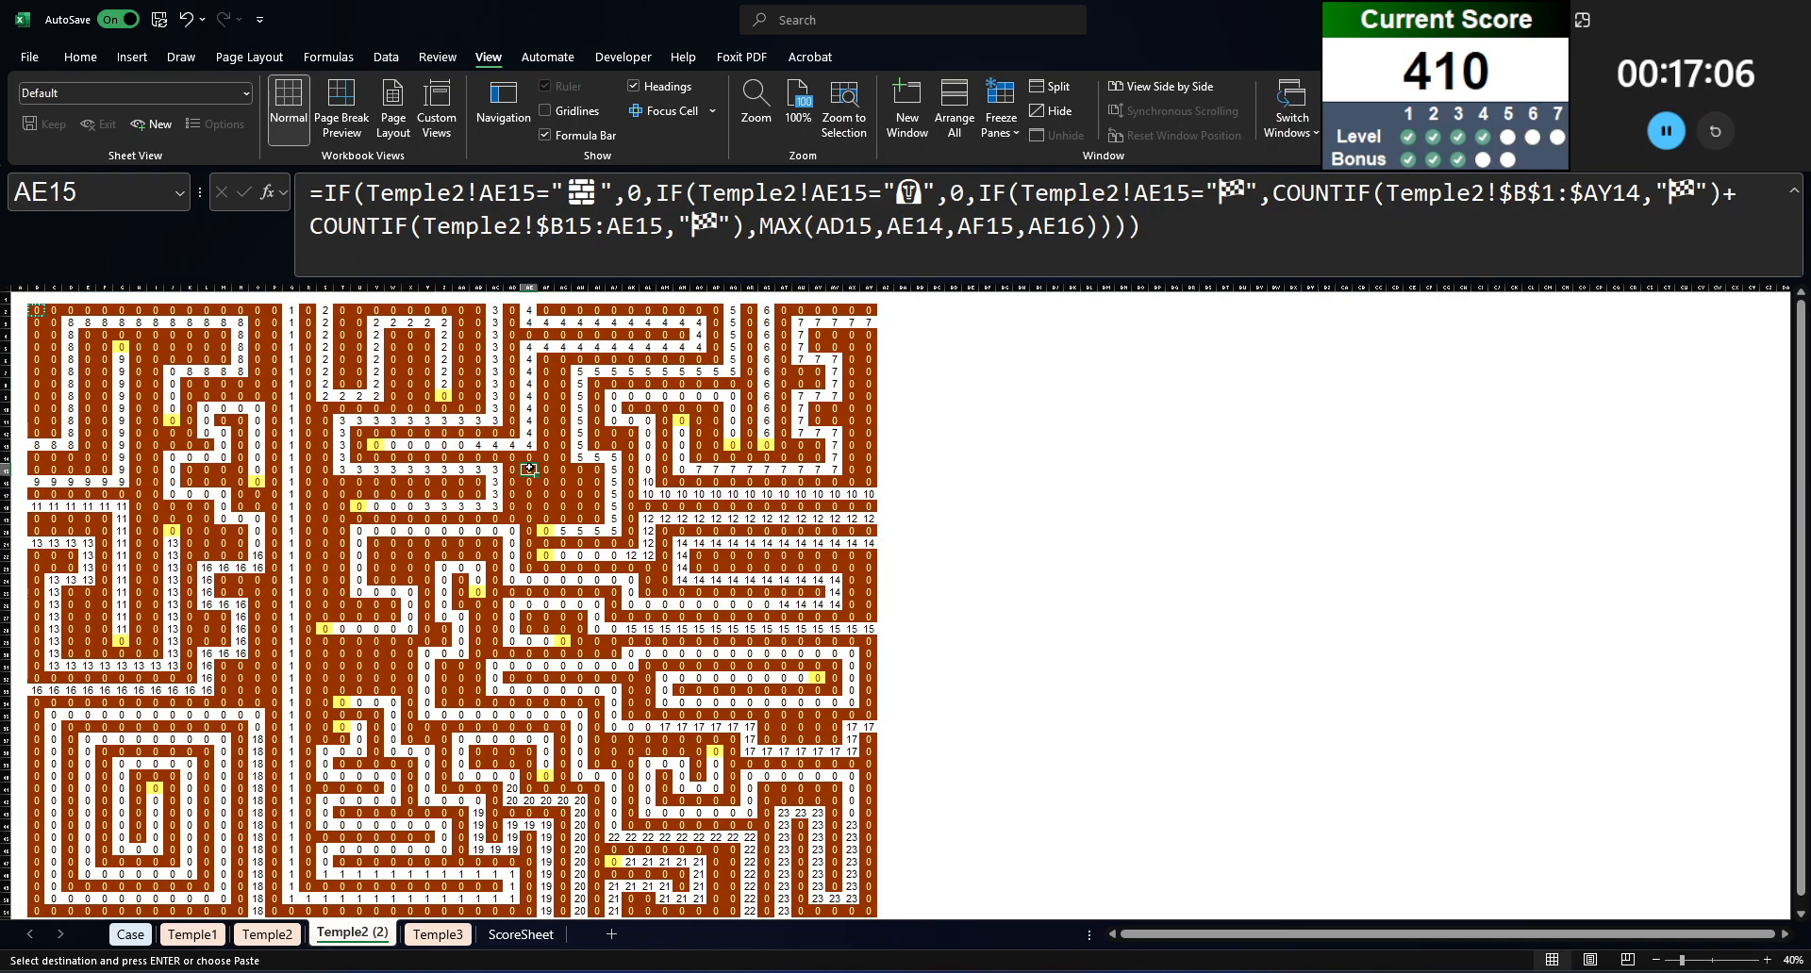
left_click(750, 480)
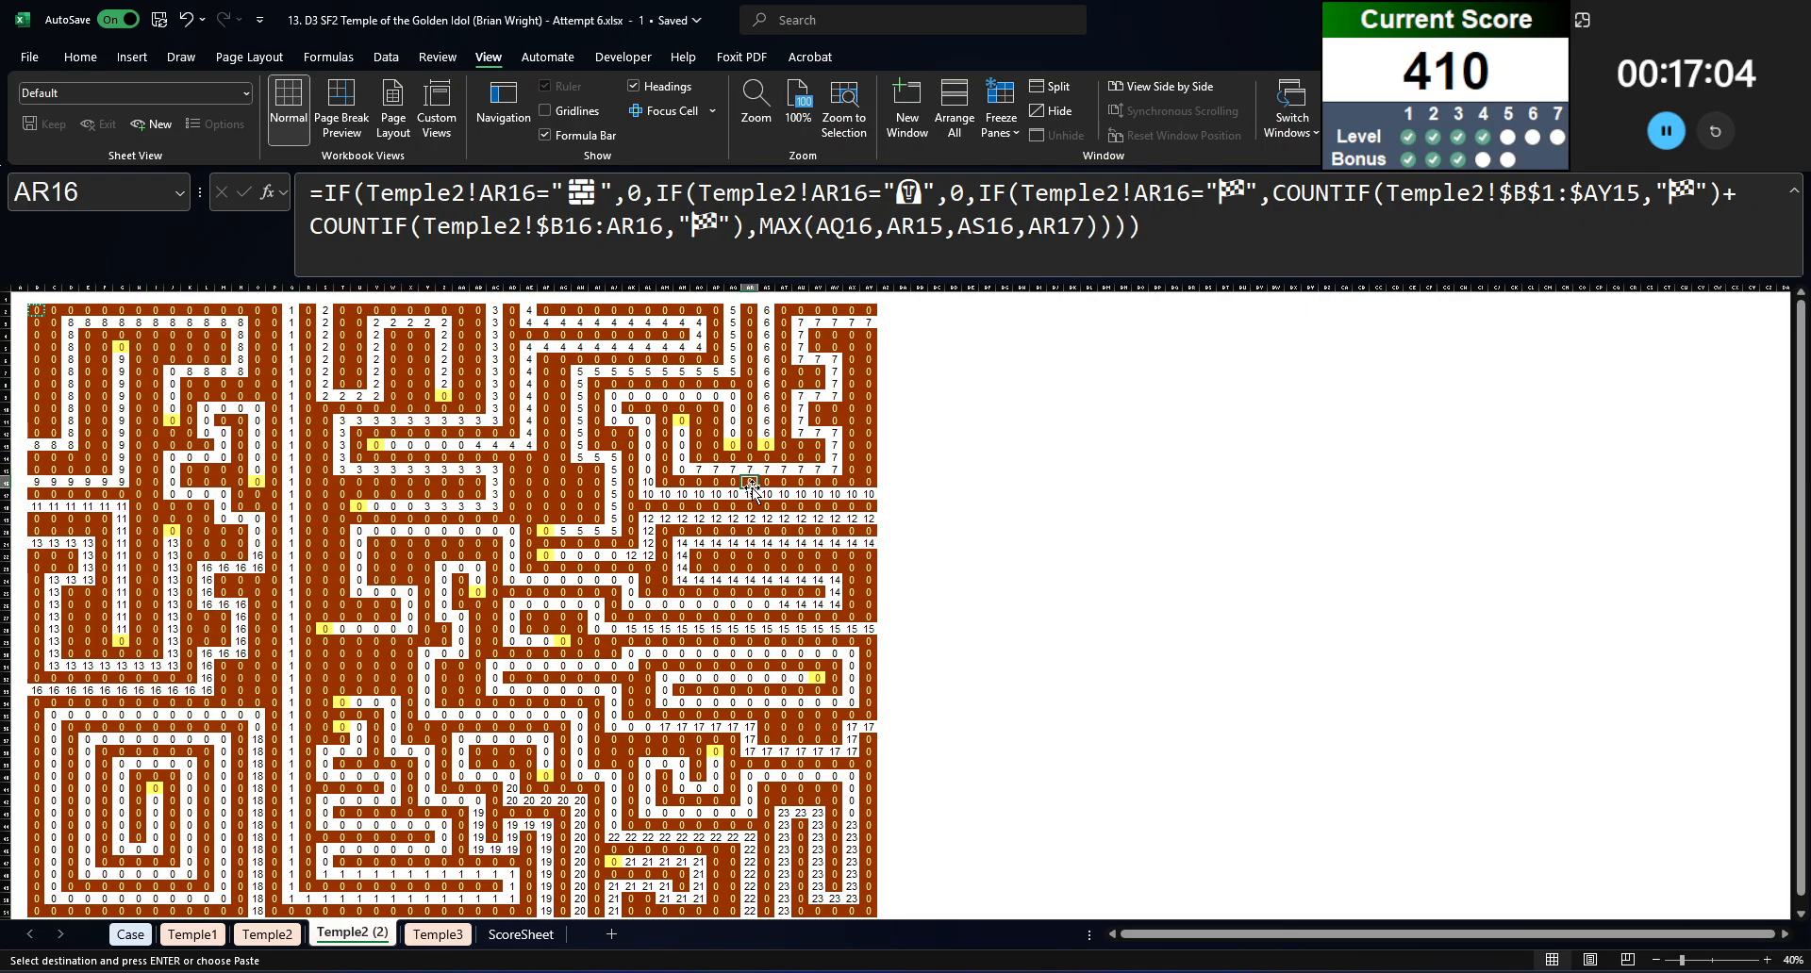
left_click(70, 482)
Step: Delete the test formulas in J185 and K185 on the Case sheet
left_click(131, 934)
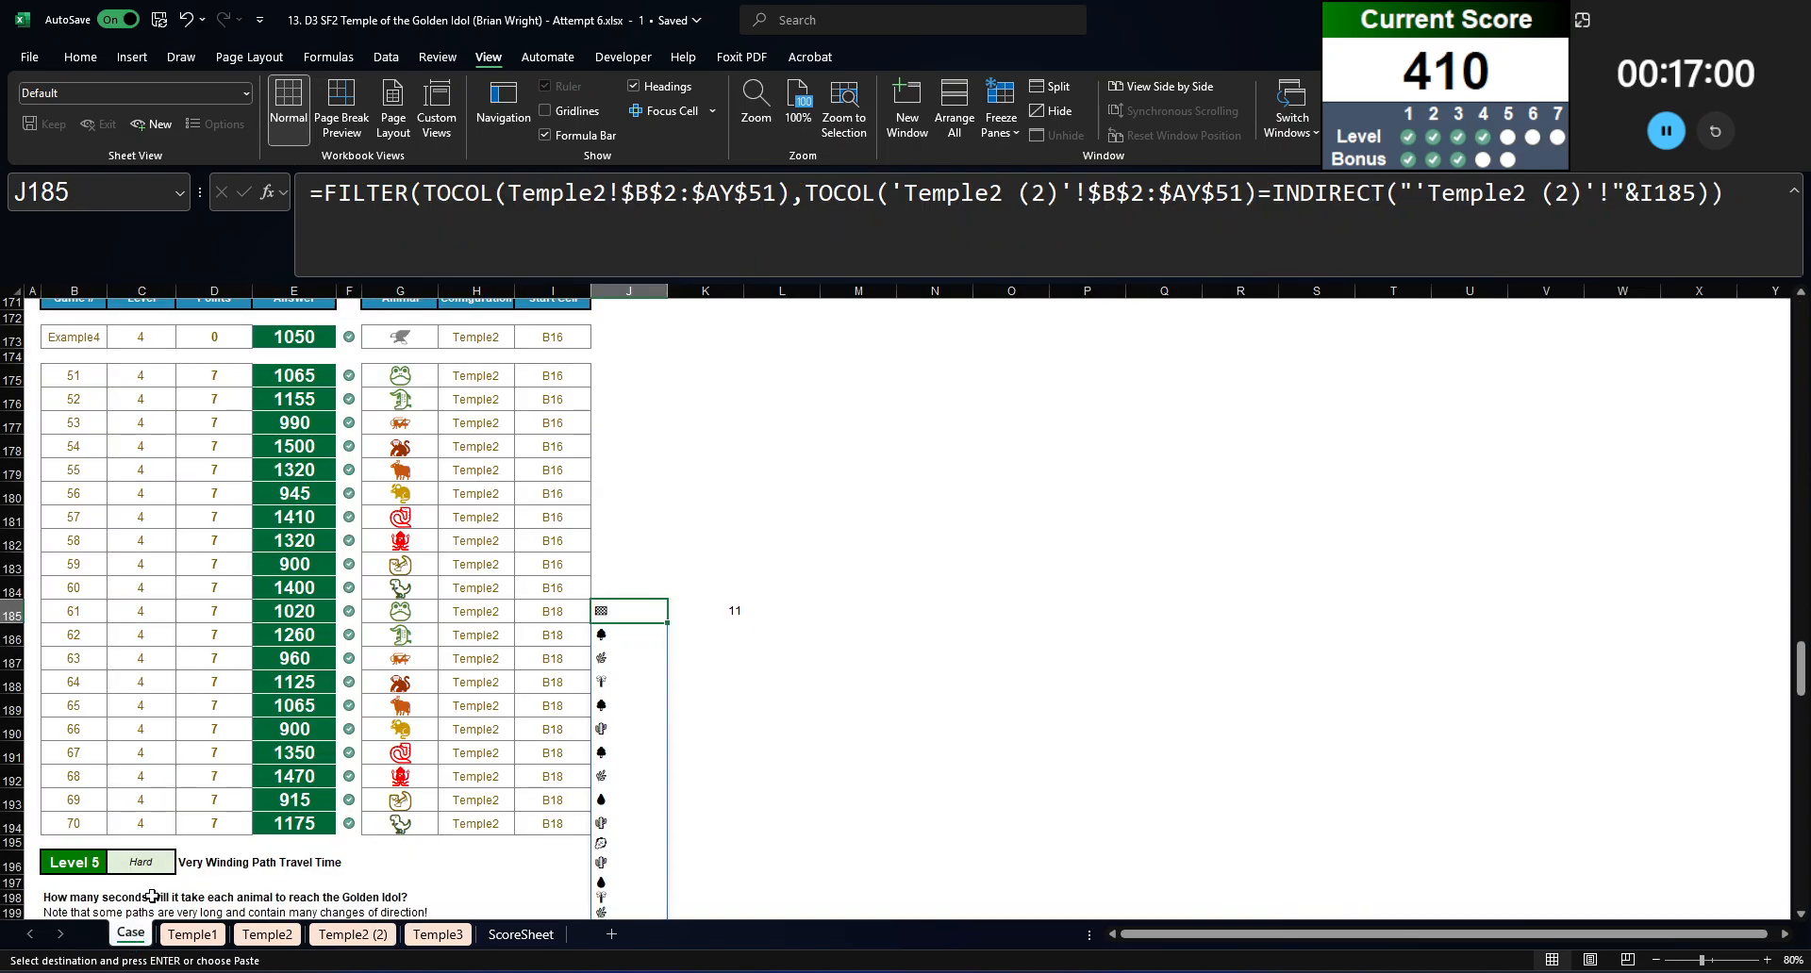
key("Delete")
key("Right")
key("Delete")
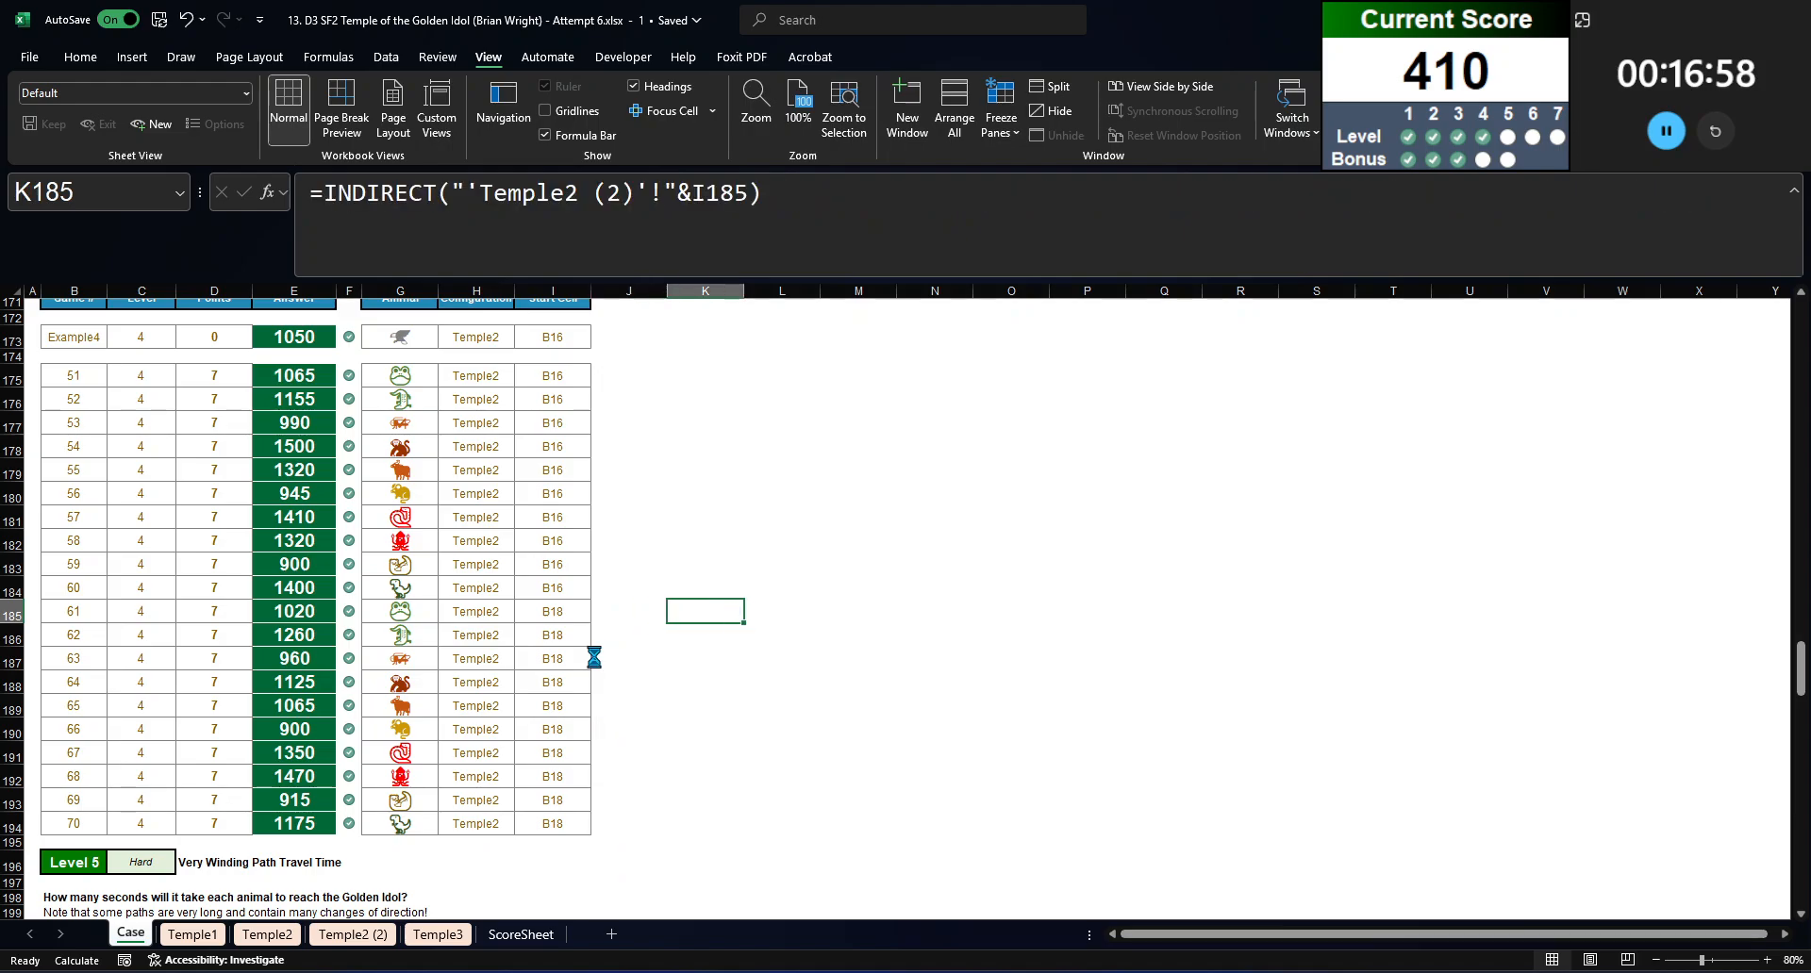
Step: Copy the Level 4 travel time formula from E175 into the Level 5 answer cells E212:E231
left_click(513, 622)
scroll(310, 629, "down", 7)
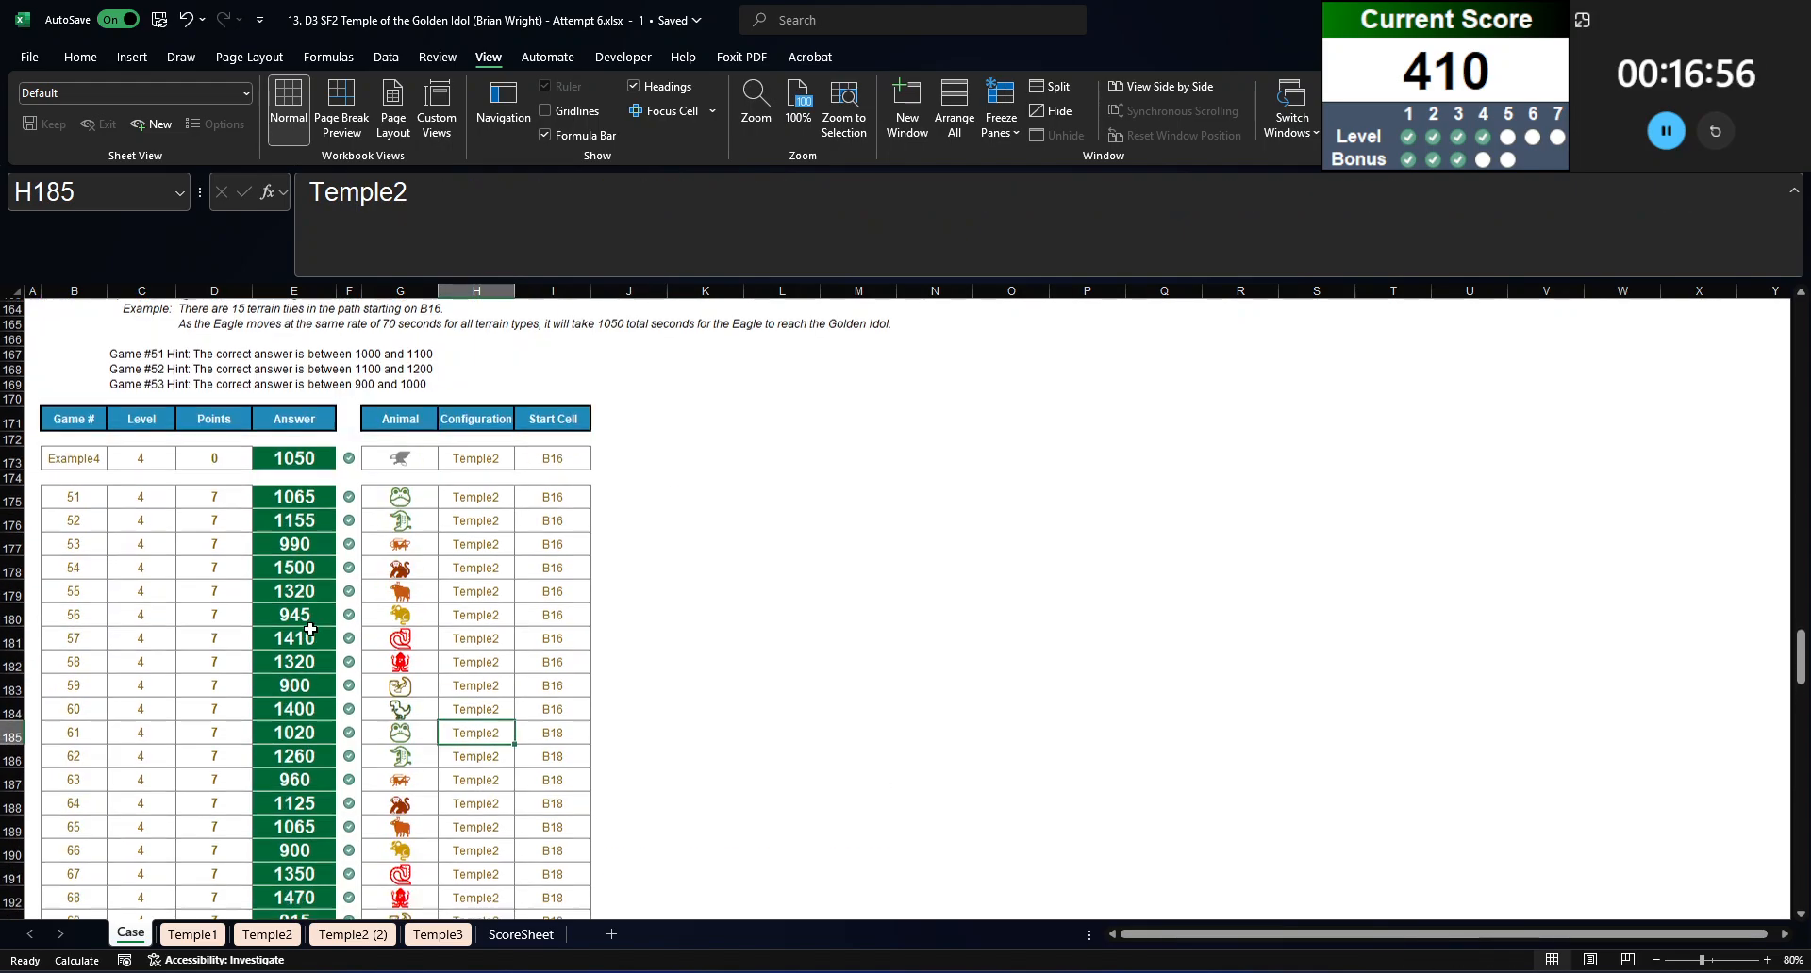
scroll(310, 629, "up", 10)
left_click(296, 528)
scroll(302, 535, "down", 10)
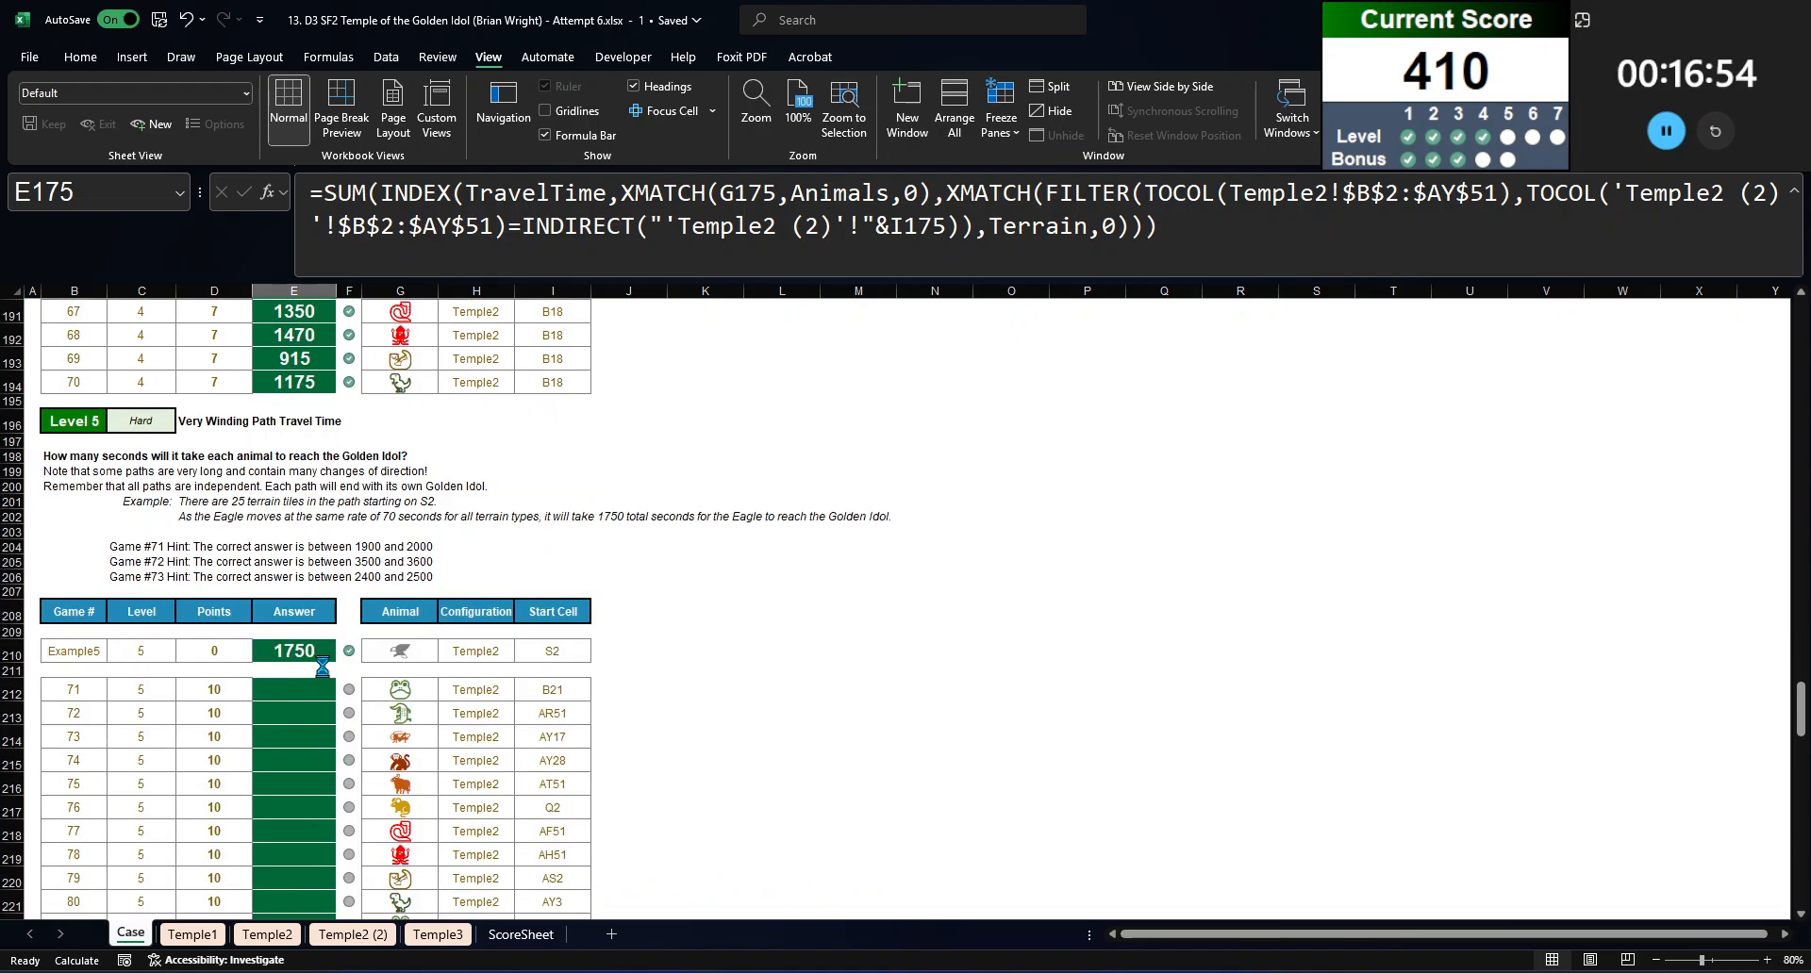
key("ctrl+c")
left_click(313, 692)
scroll(314, 692, "down", 9)
left_click(317, 630, "shift")
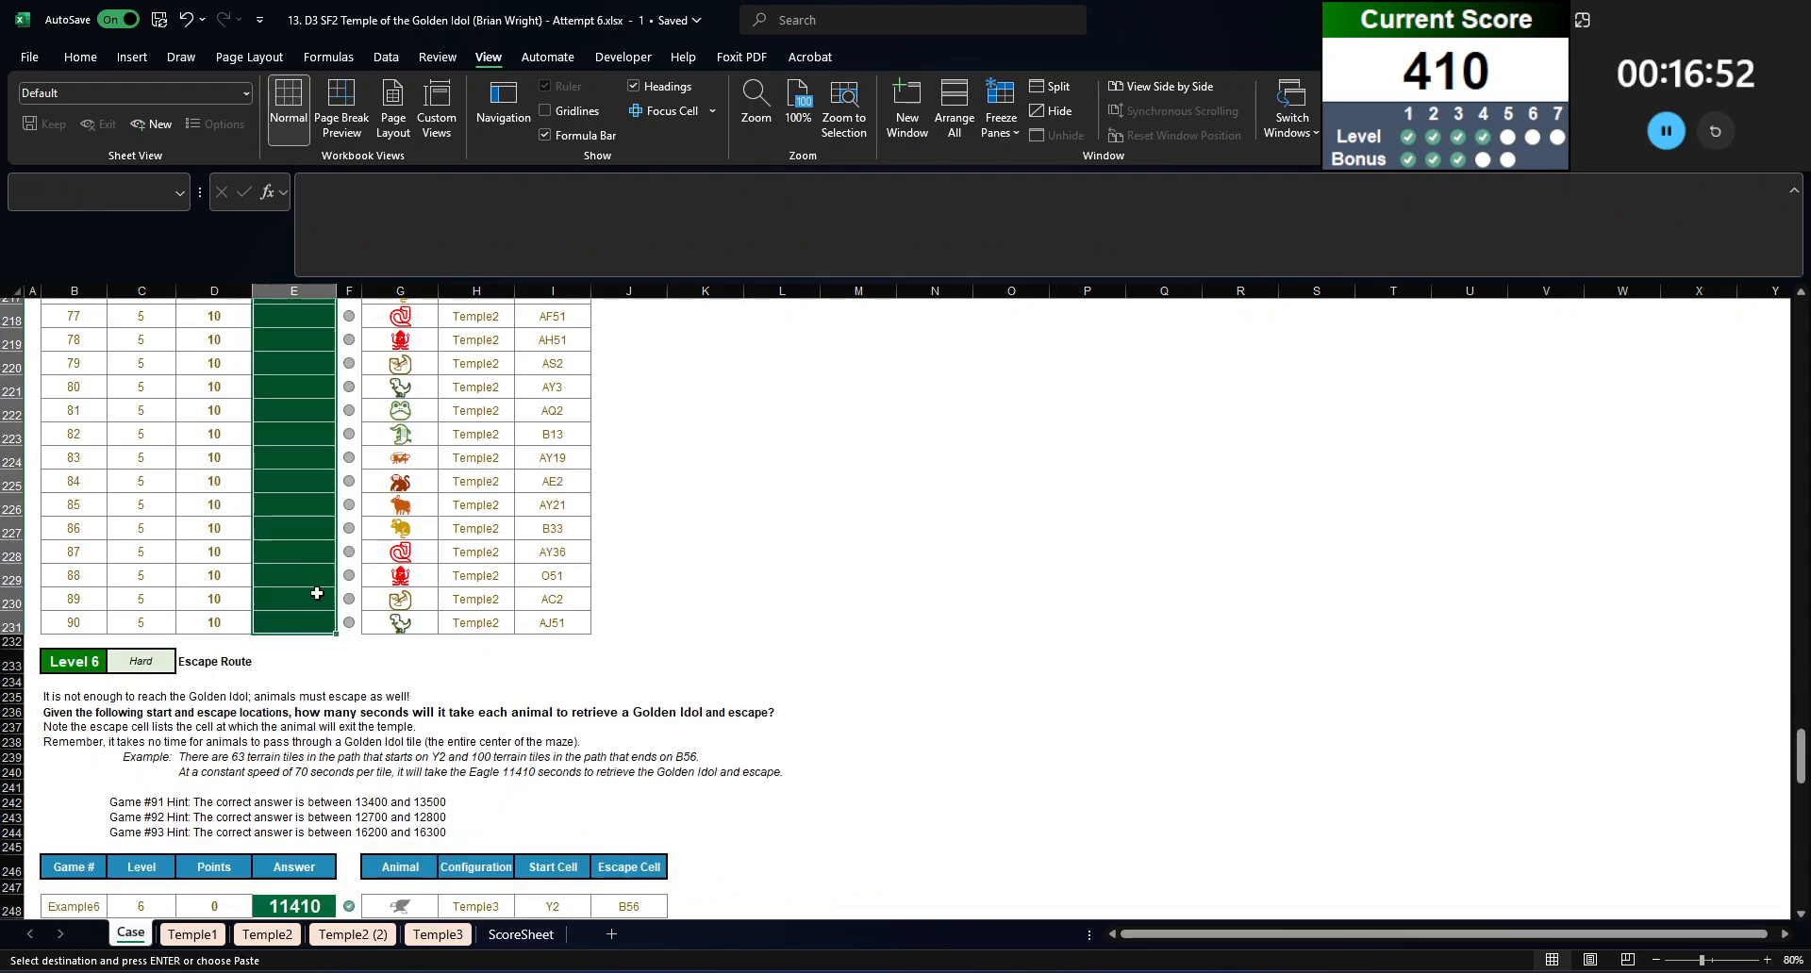
key("Return")
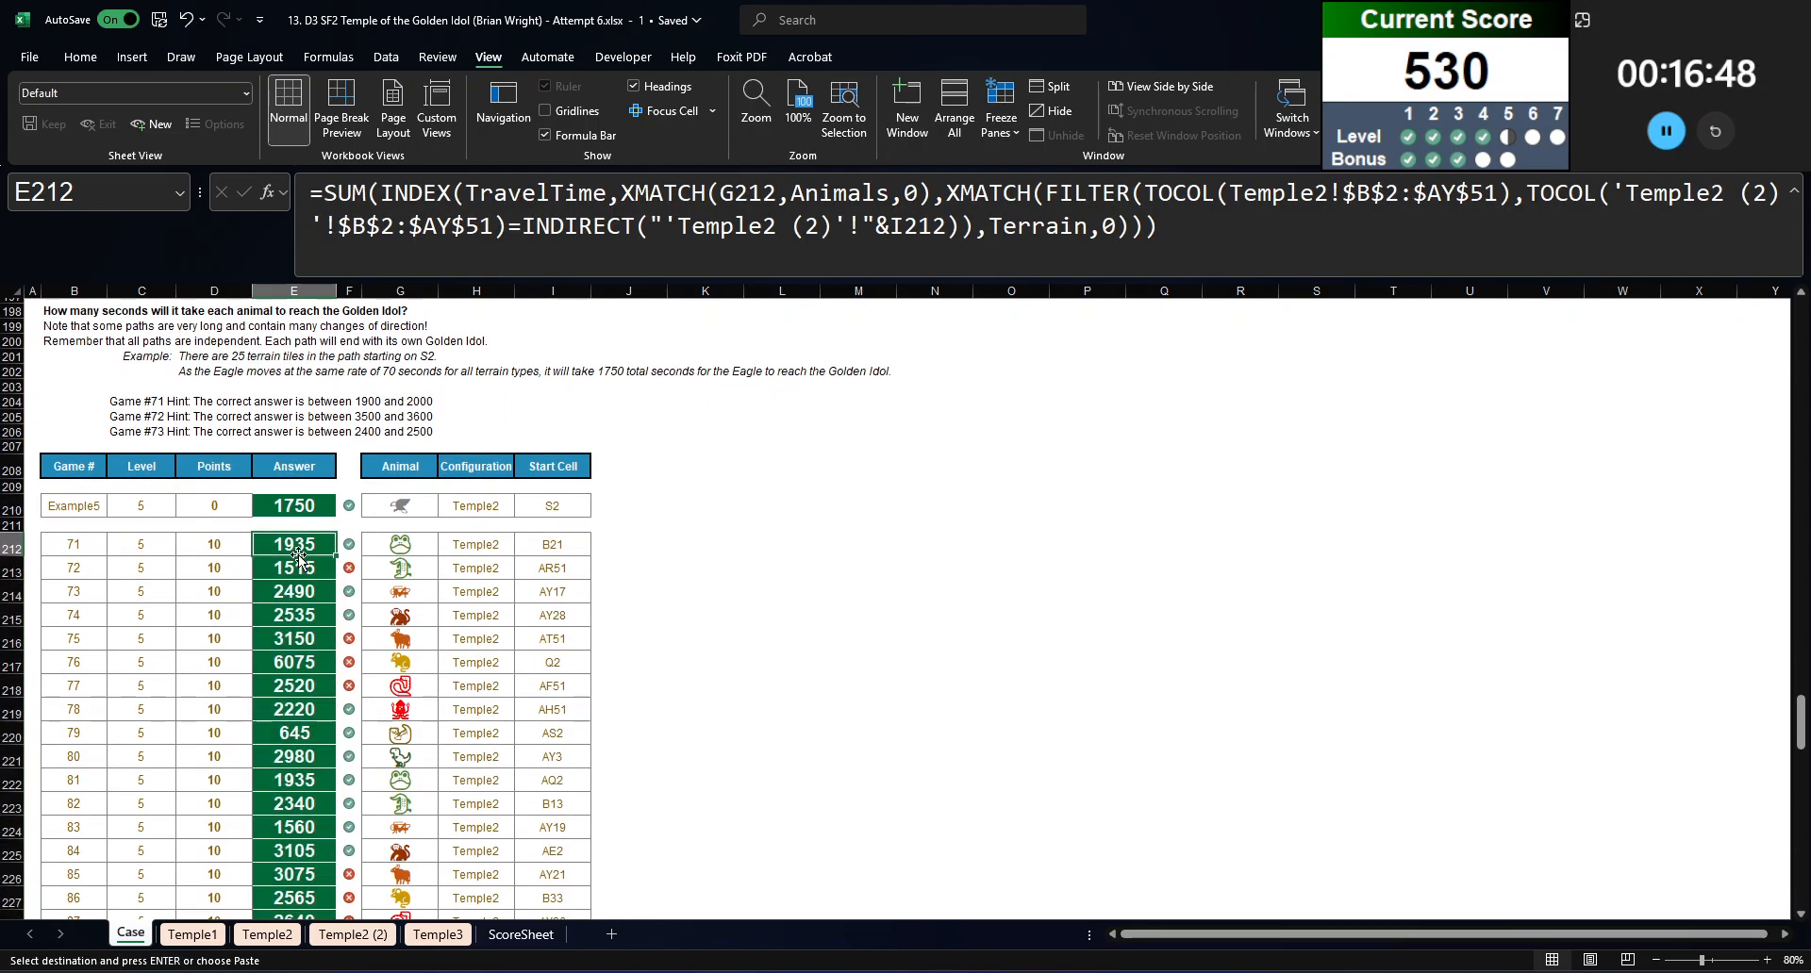
Step: Recalculate the workbook from E213 and review the Level 5 answers for games 71 to 90
left_click(298, 566)
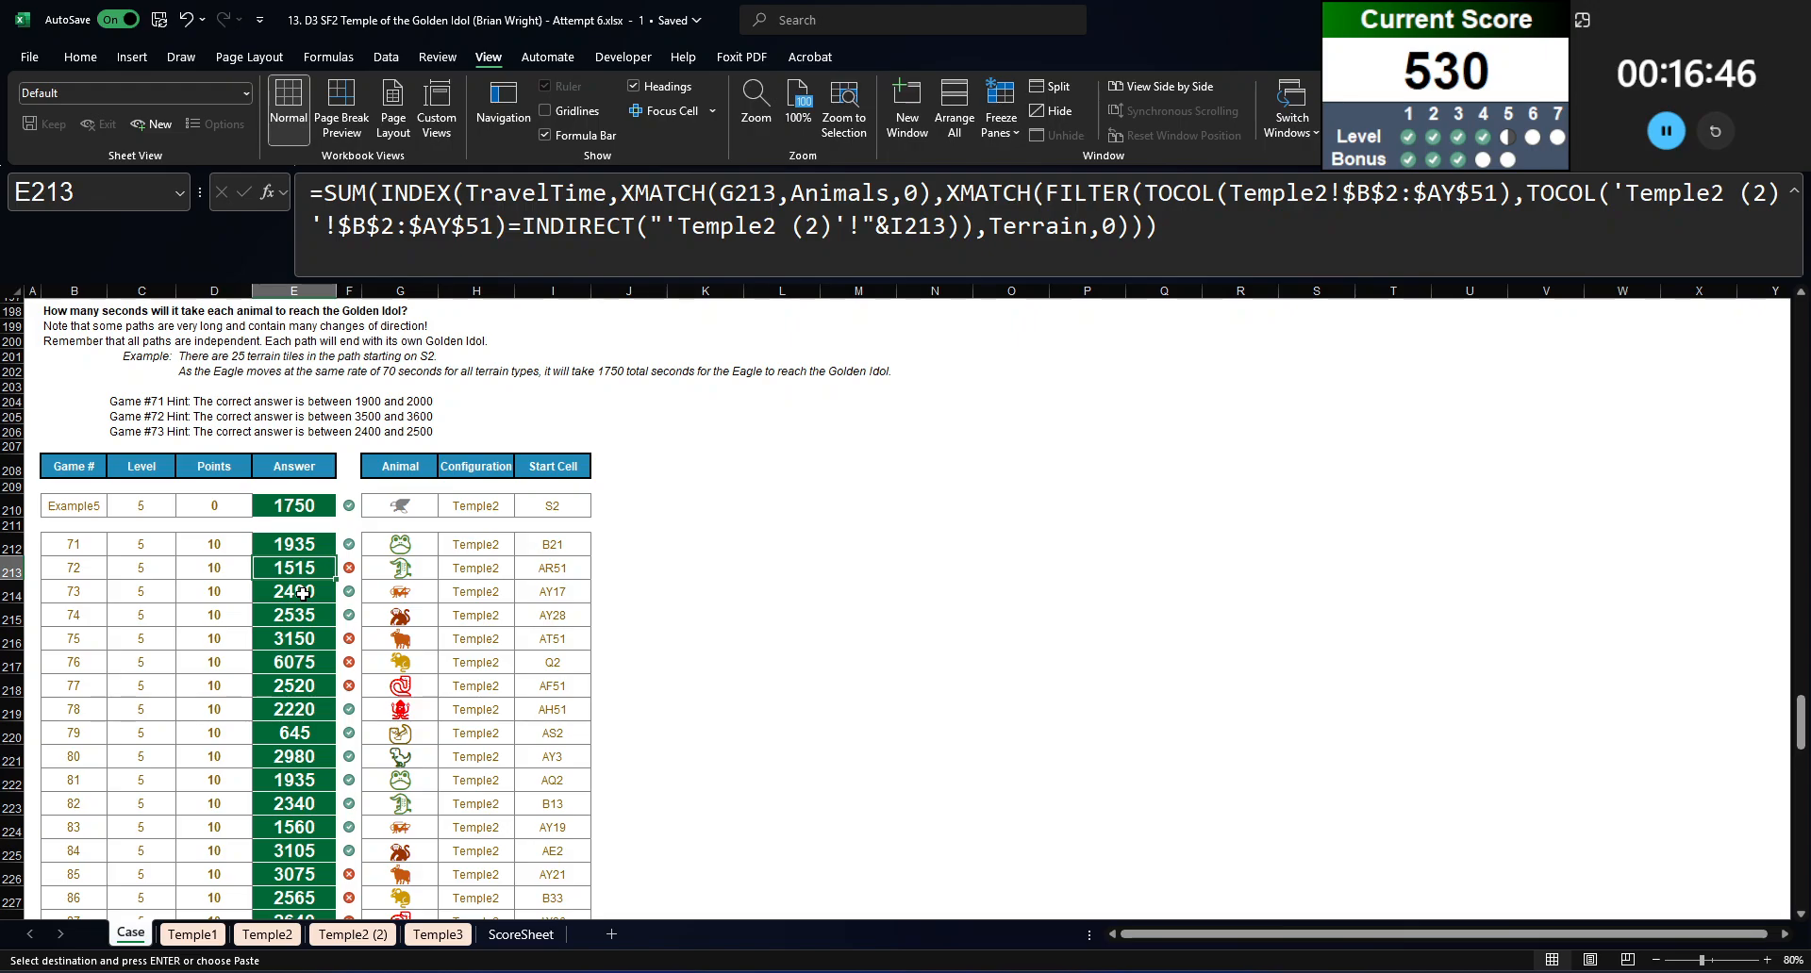
key("F9")
scroll(303, 594, "down", 5)
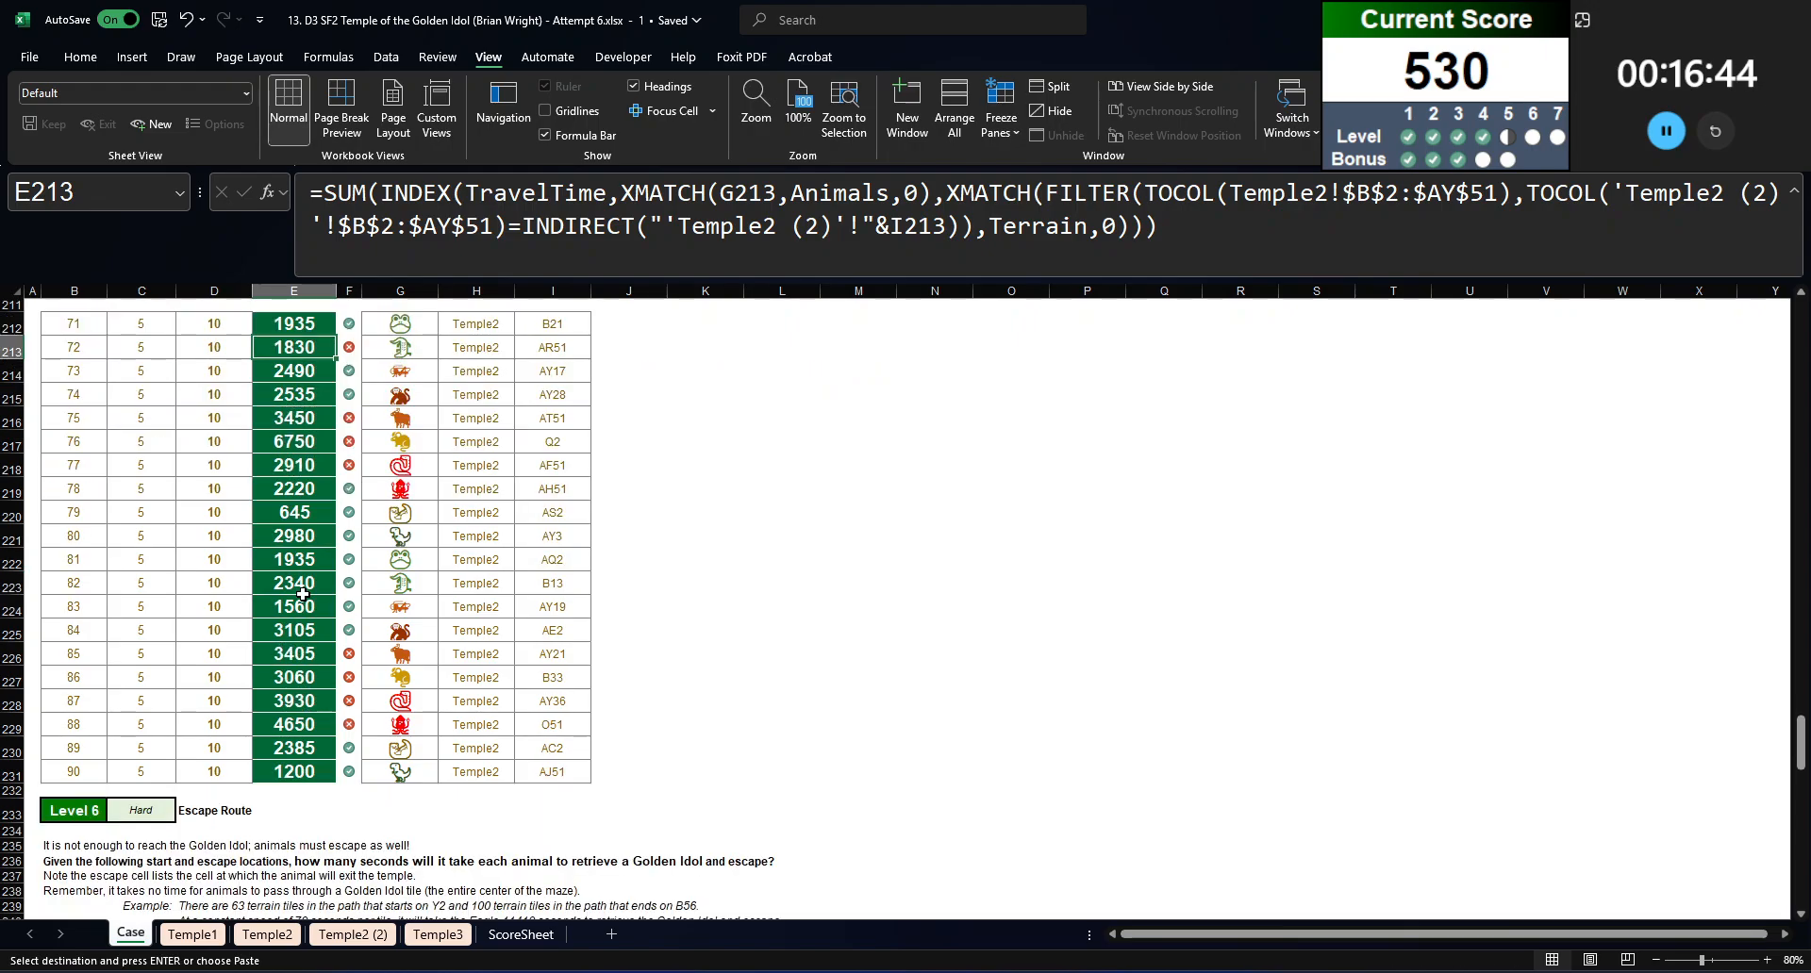
scroll(303, 594, "up", 1)
scroll(303, 594, "up", 1)
Step: Recalculate the iterative formulas repeatedly on Temple2 (2) to extend the path numbers along the remaining maze corridors
left_click(354, 934)
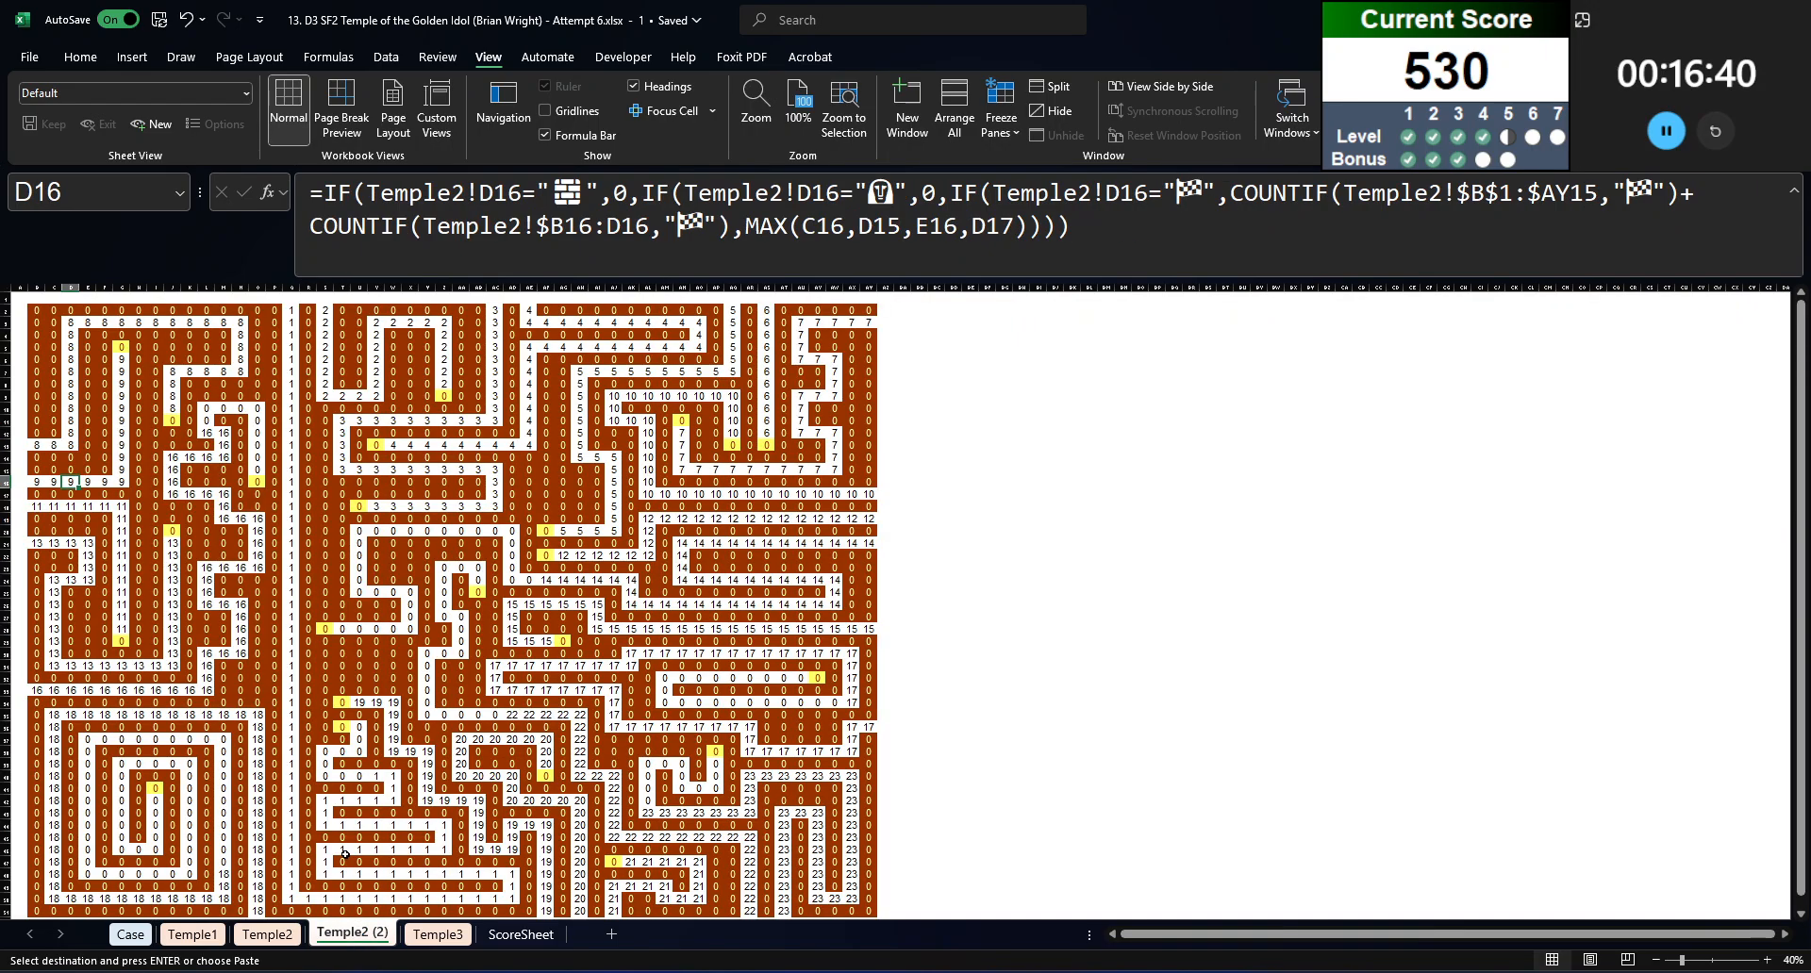
scroll(345, 854, "down", 2)
left_click(334, 770)
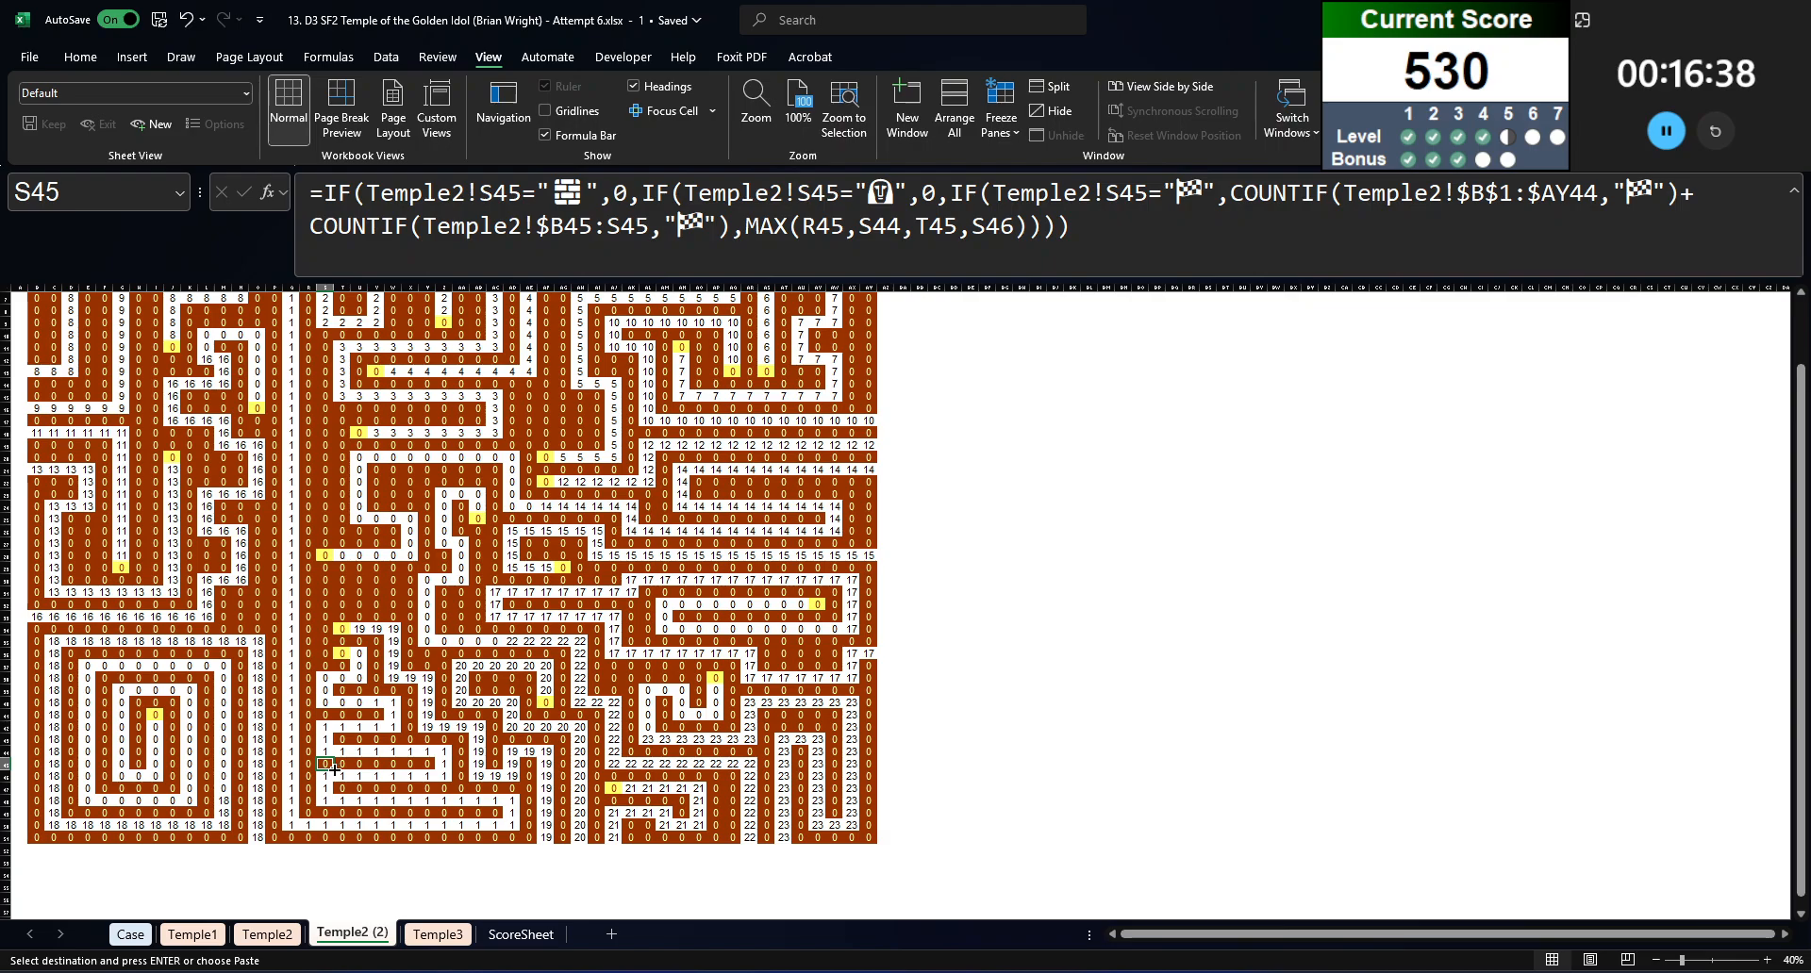
key("Return")
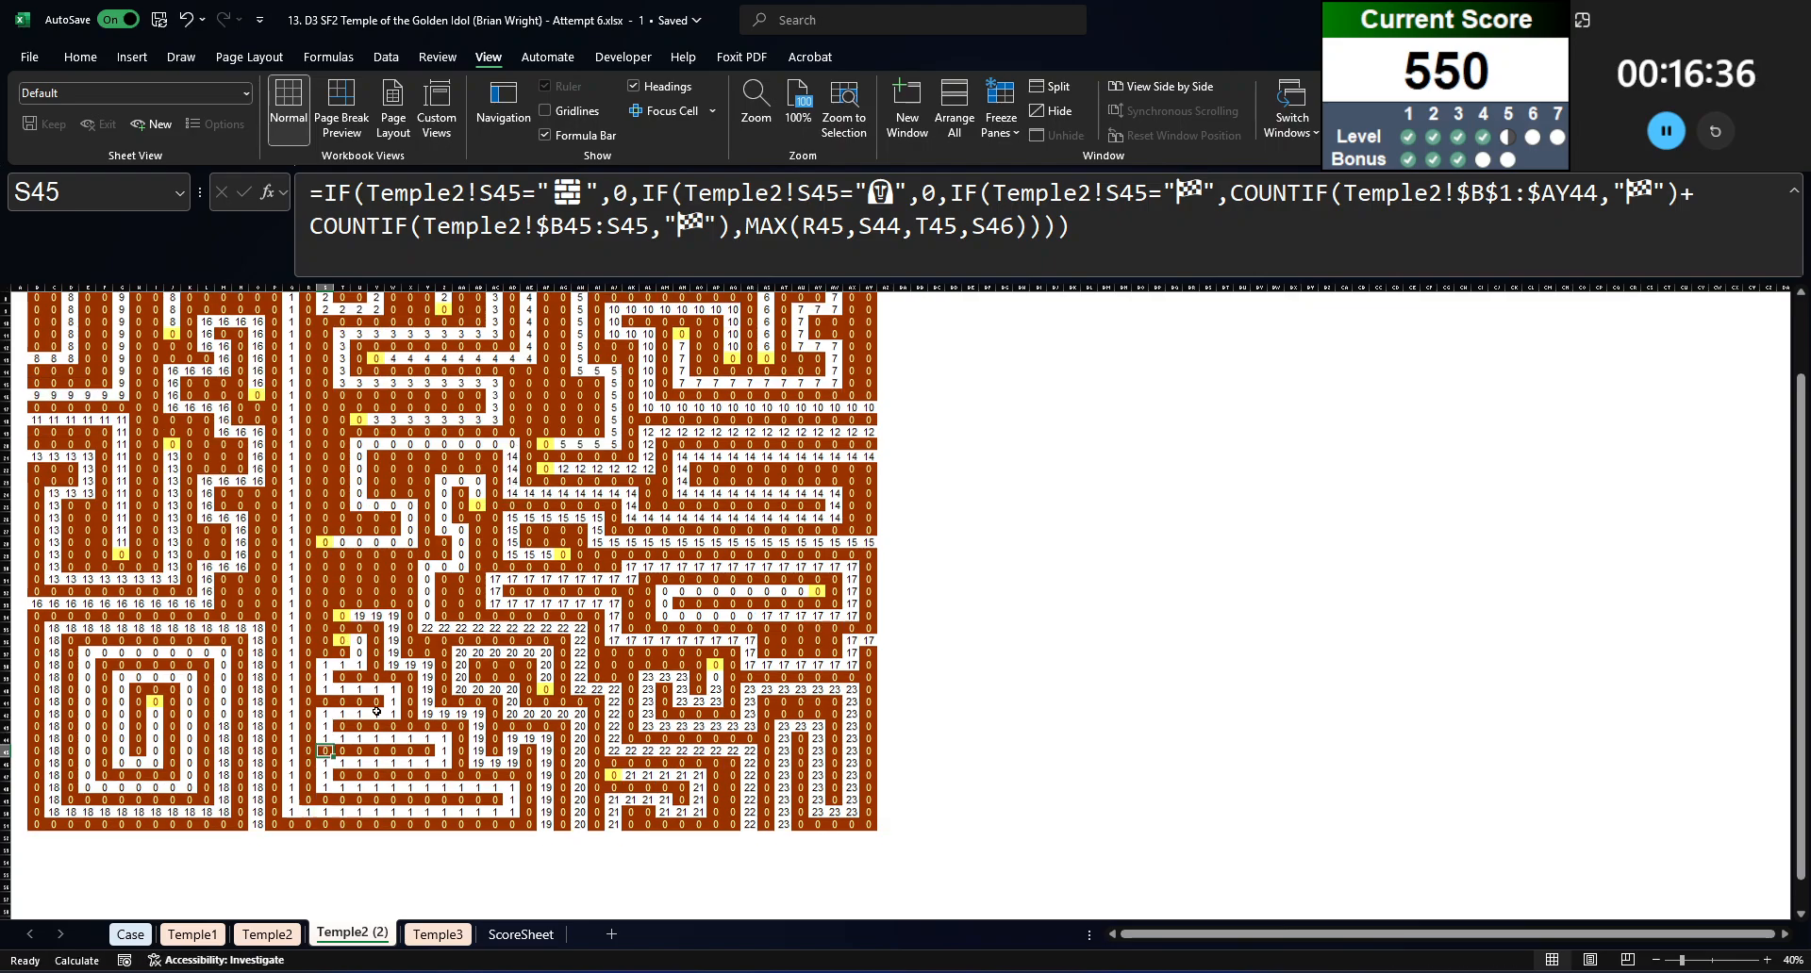
scroll(369, 745, "up", 2)
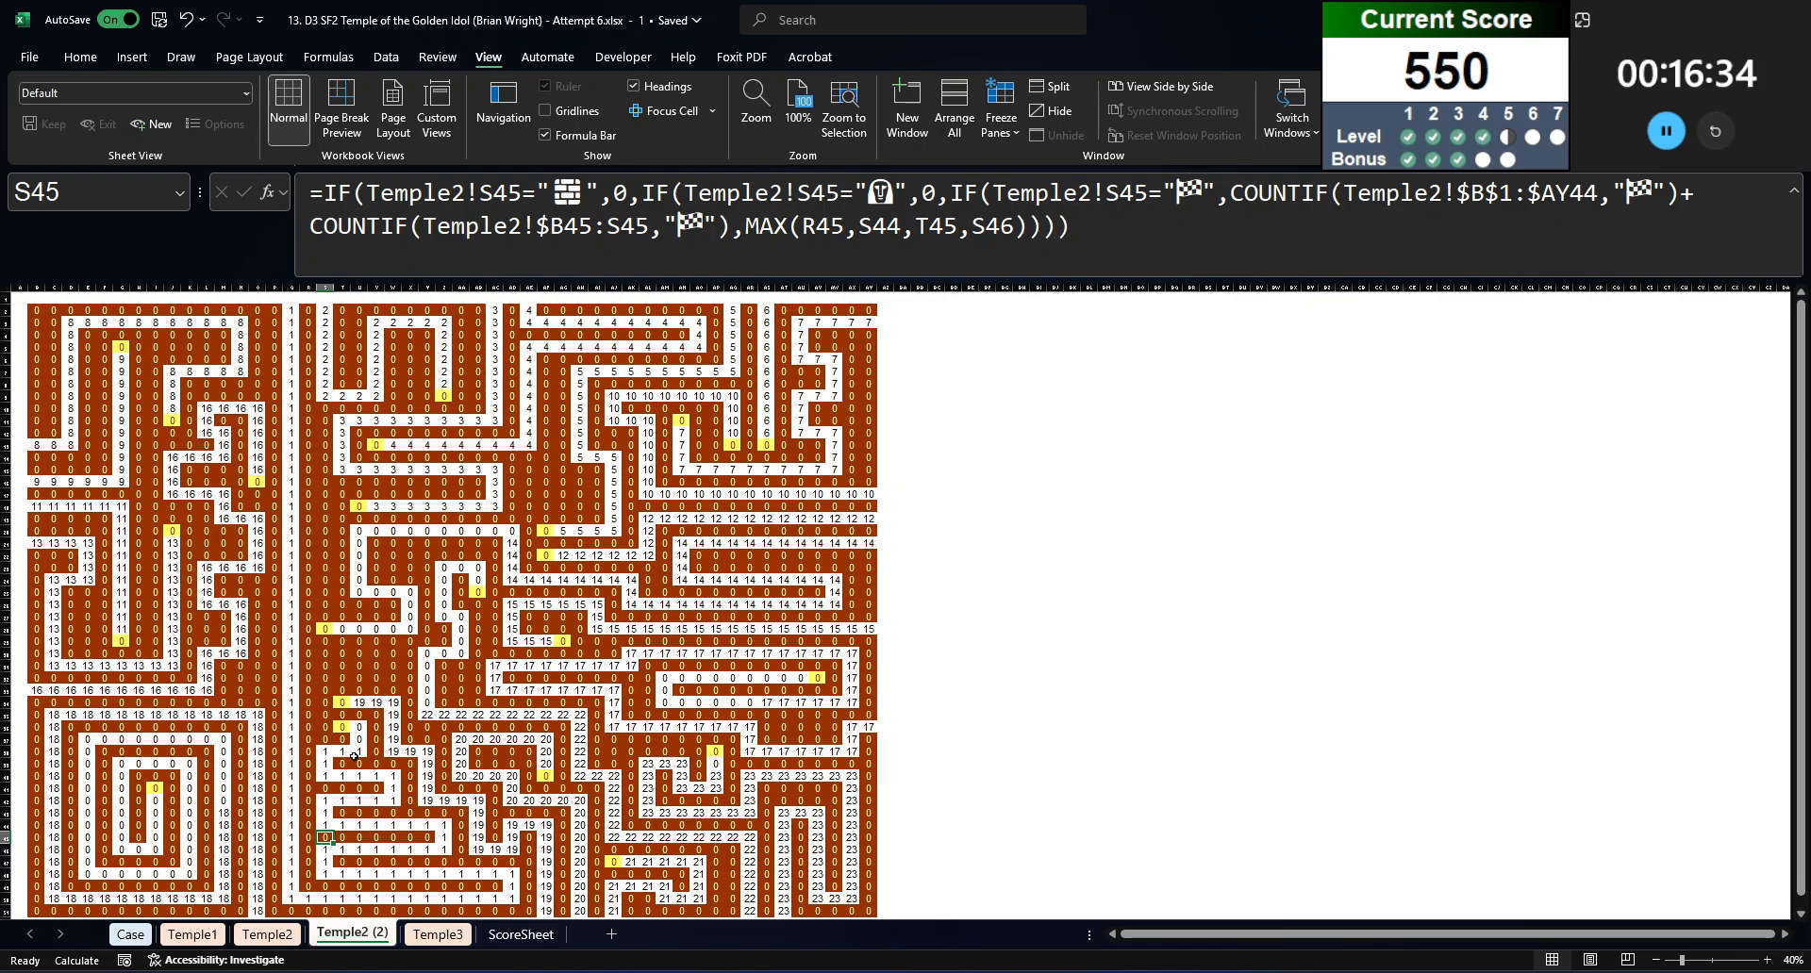
key("F9")
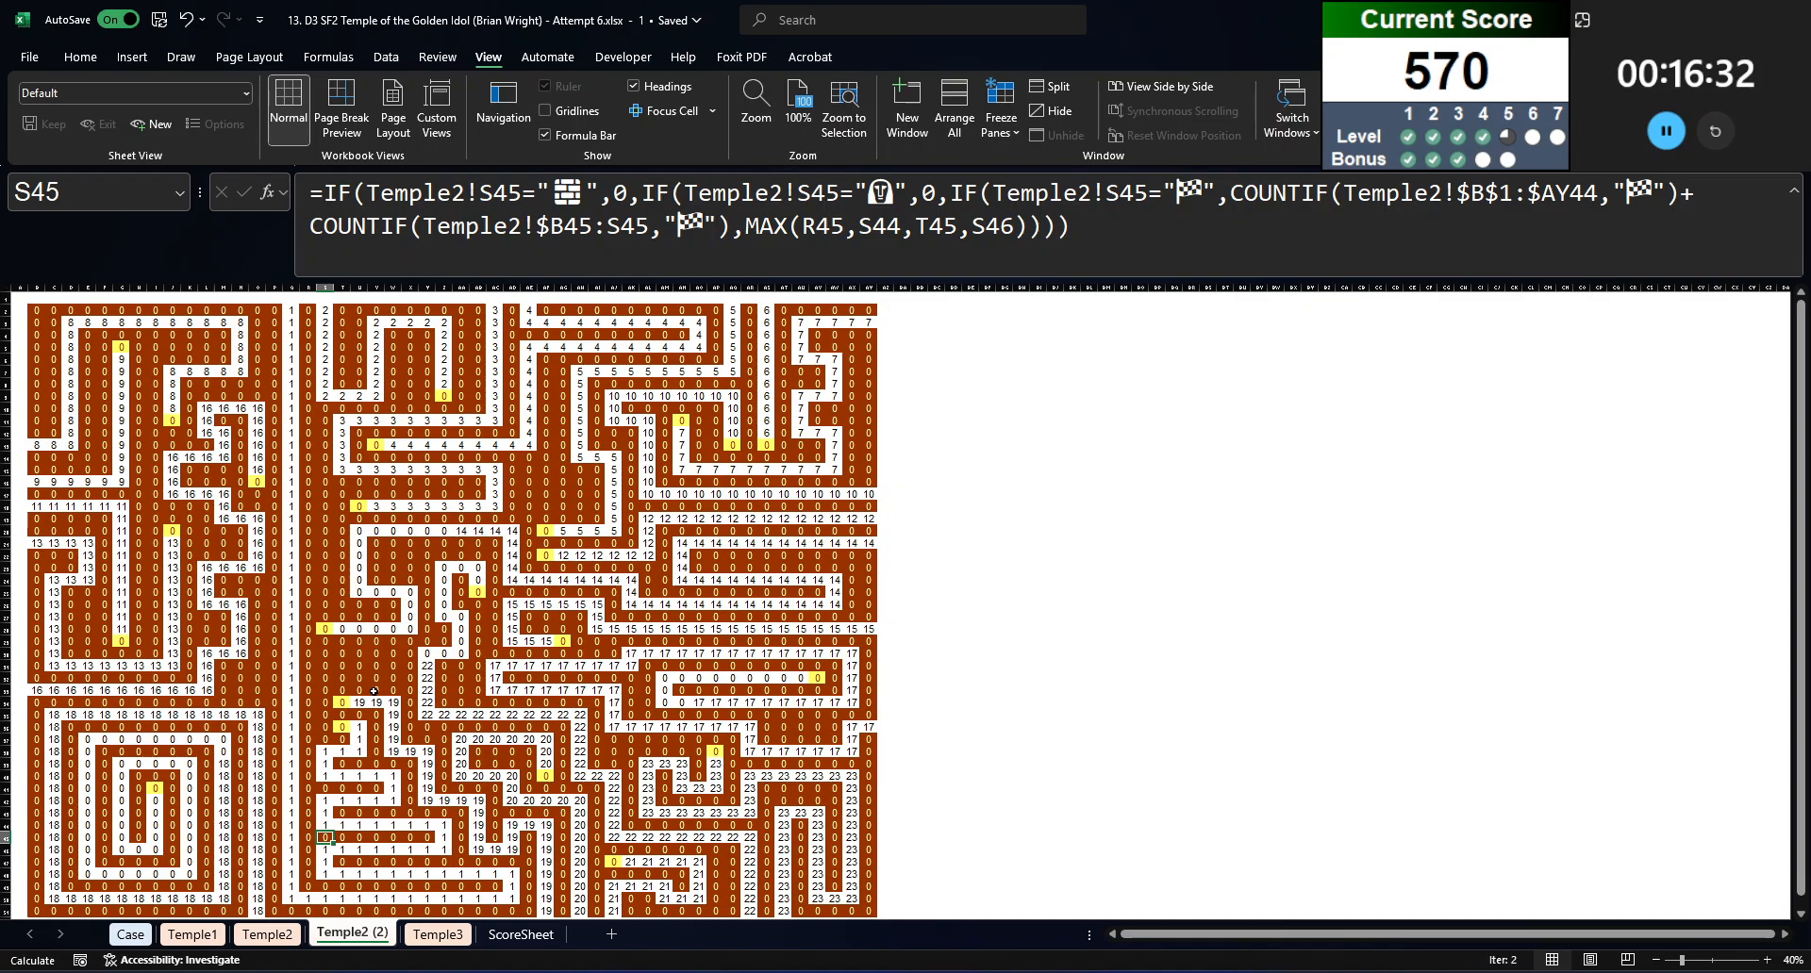
key("F9")
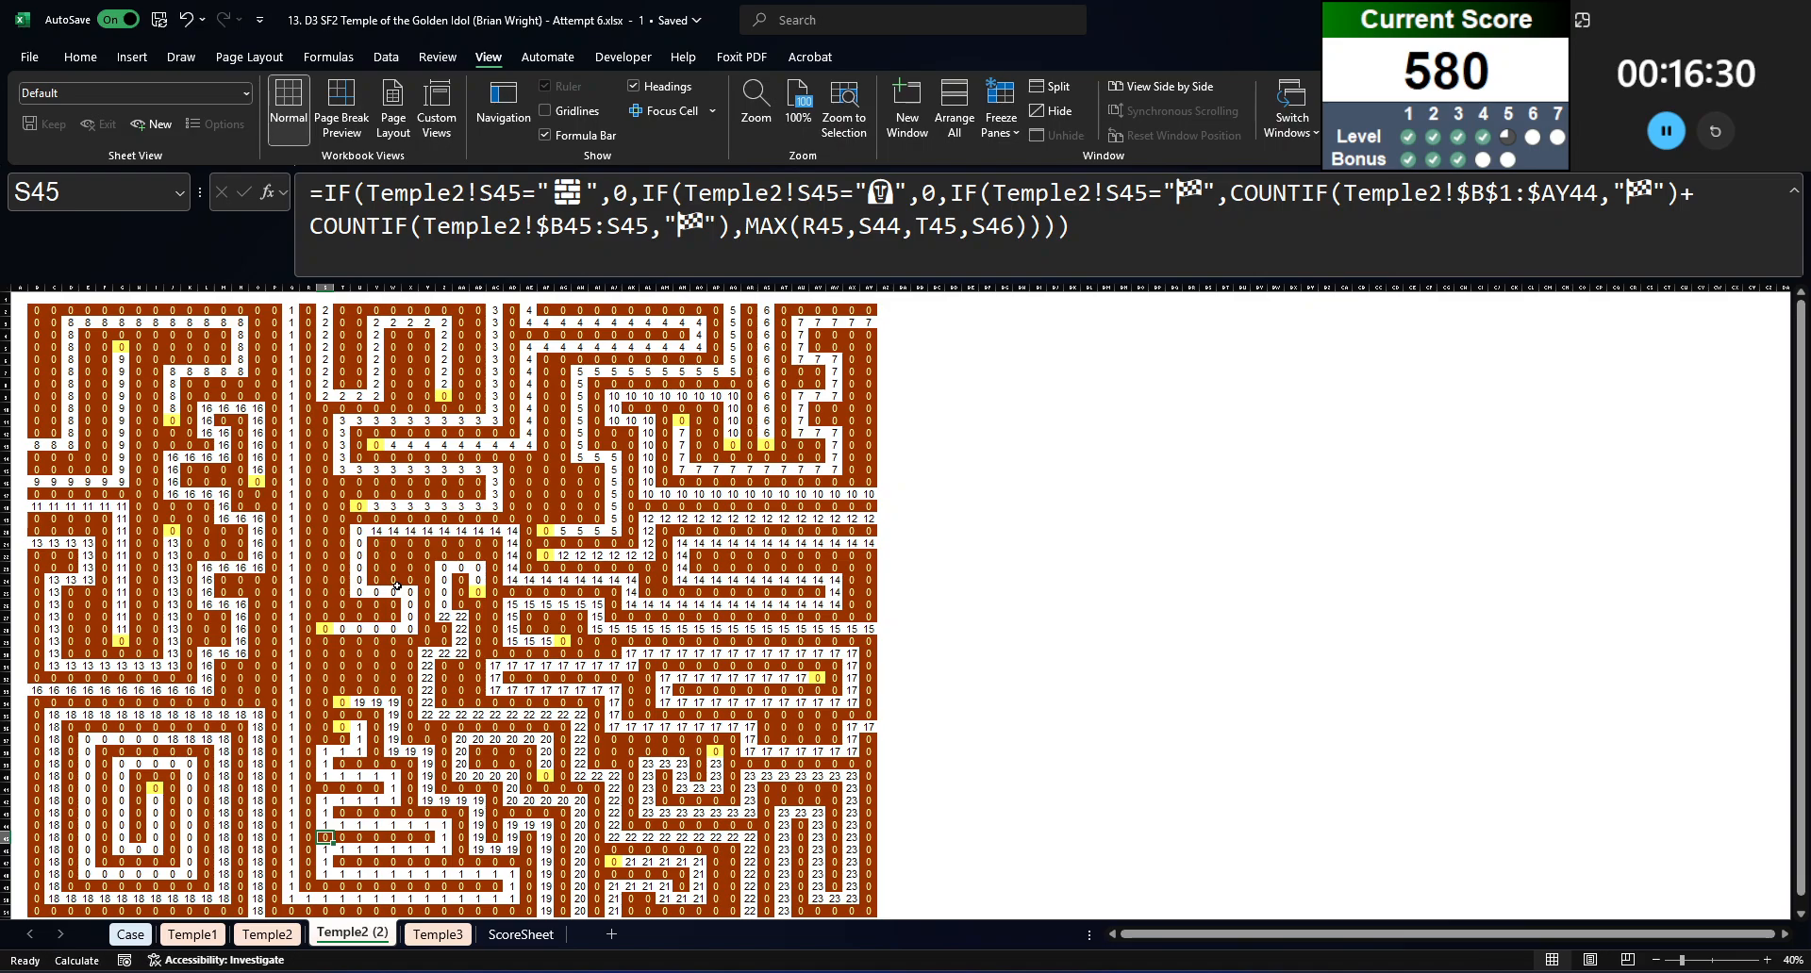
key("F9")
key("F9")
key("F9")
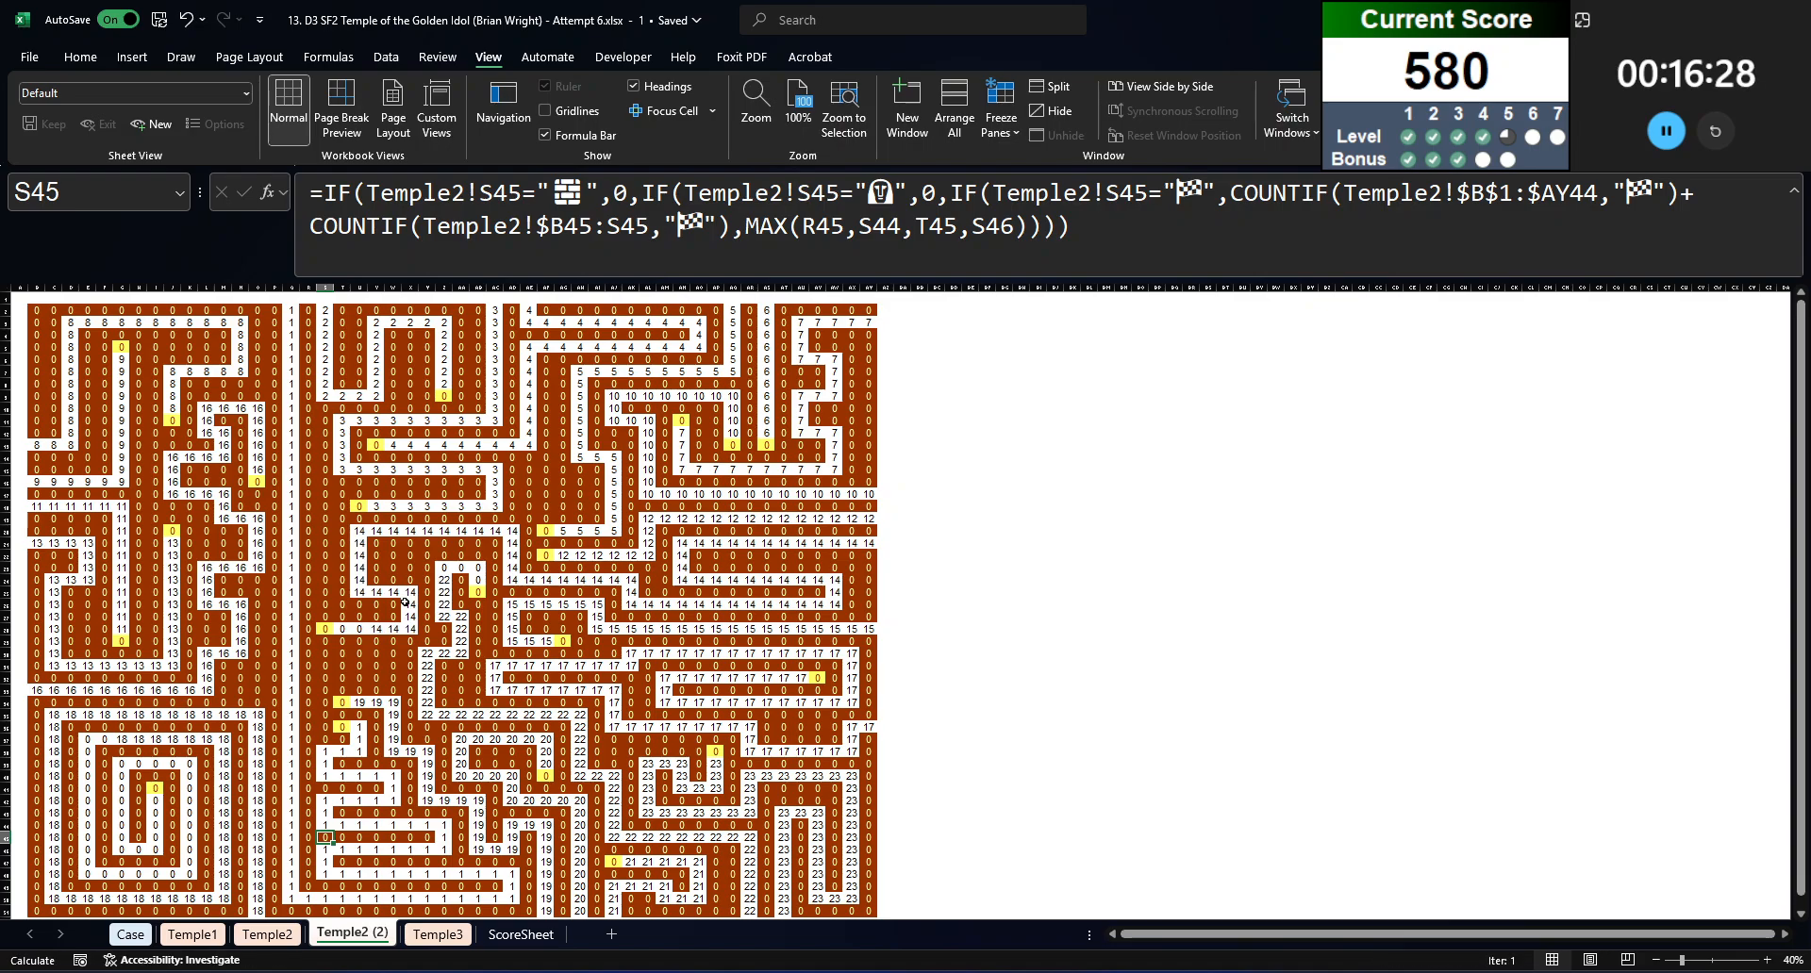
key("F9")
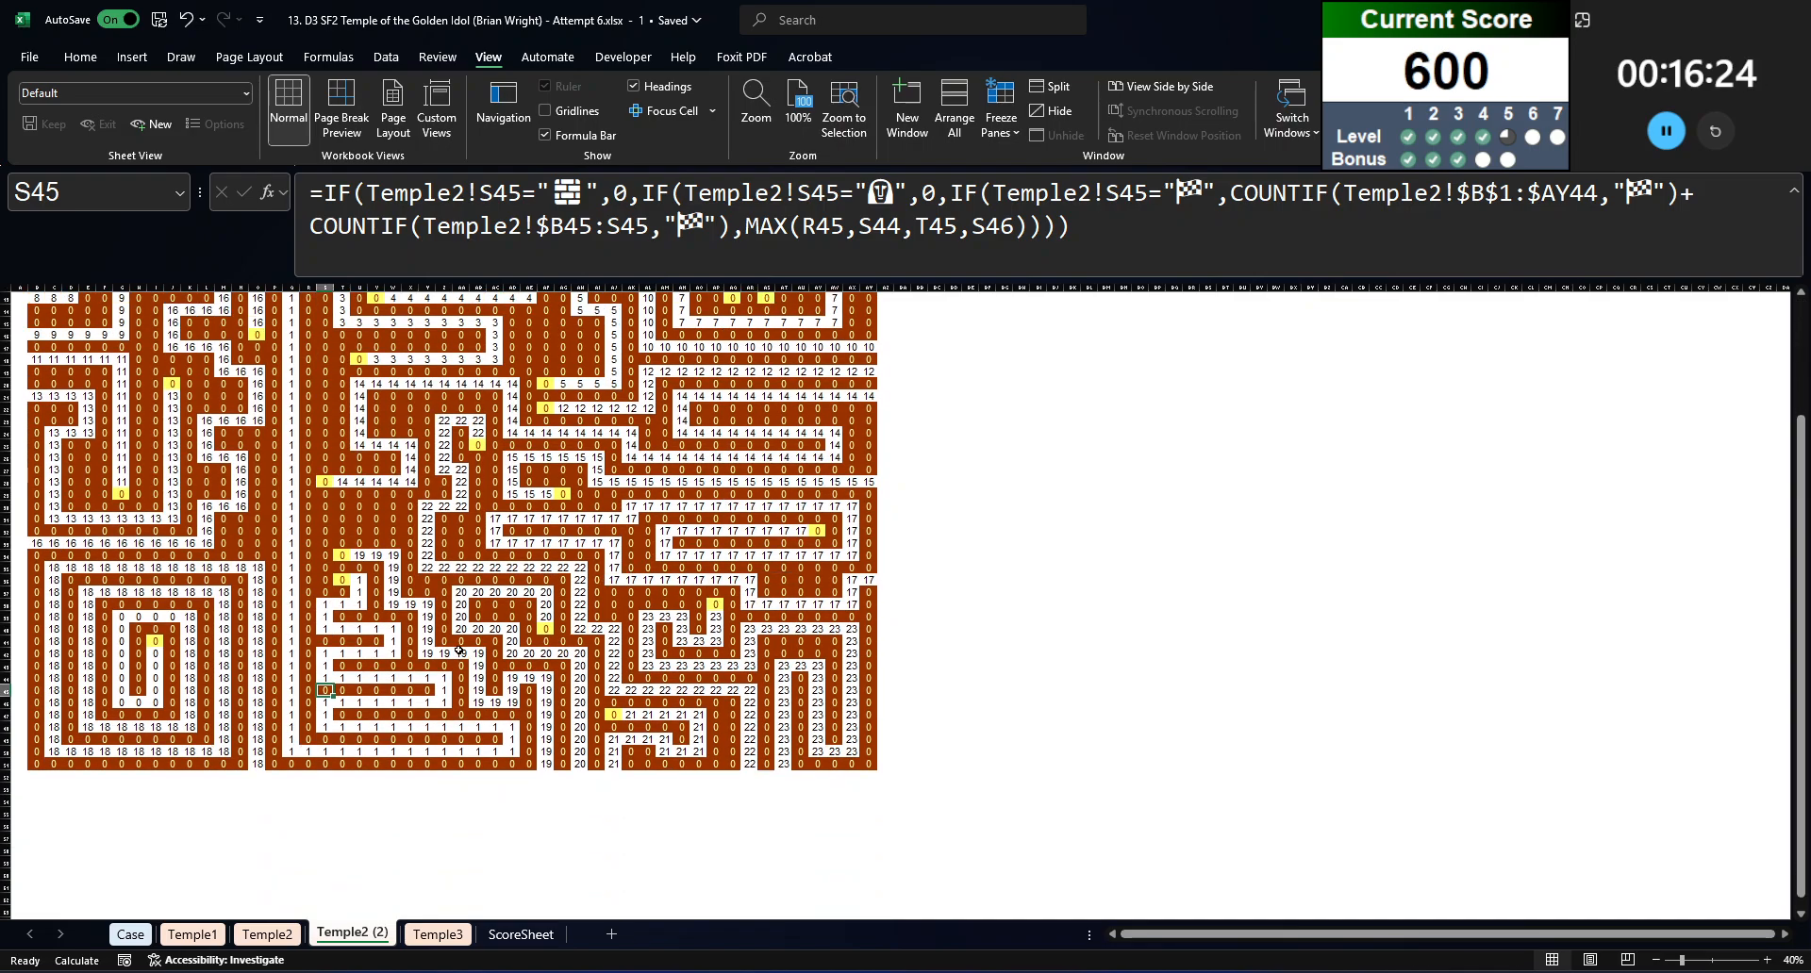
Step: Check the game 88 answer in E229 on the Case sheet and recalculate the spiral path on Temple2 (2)
left_click(130, 934)
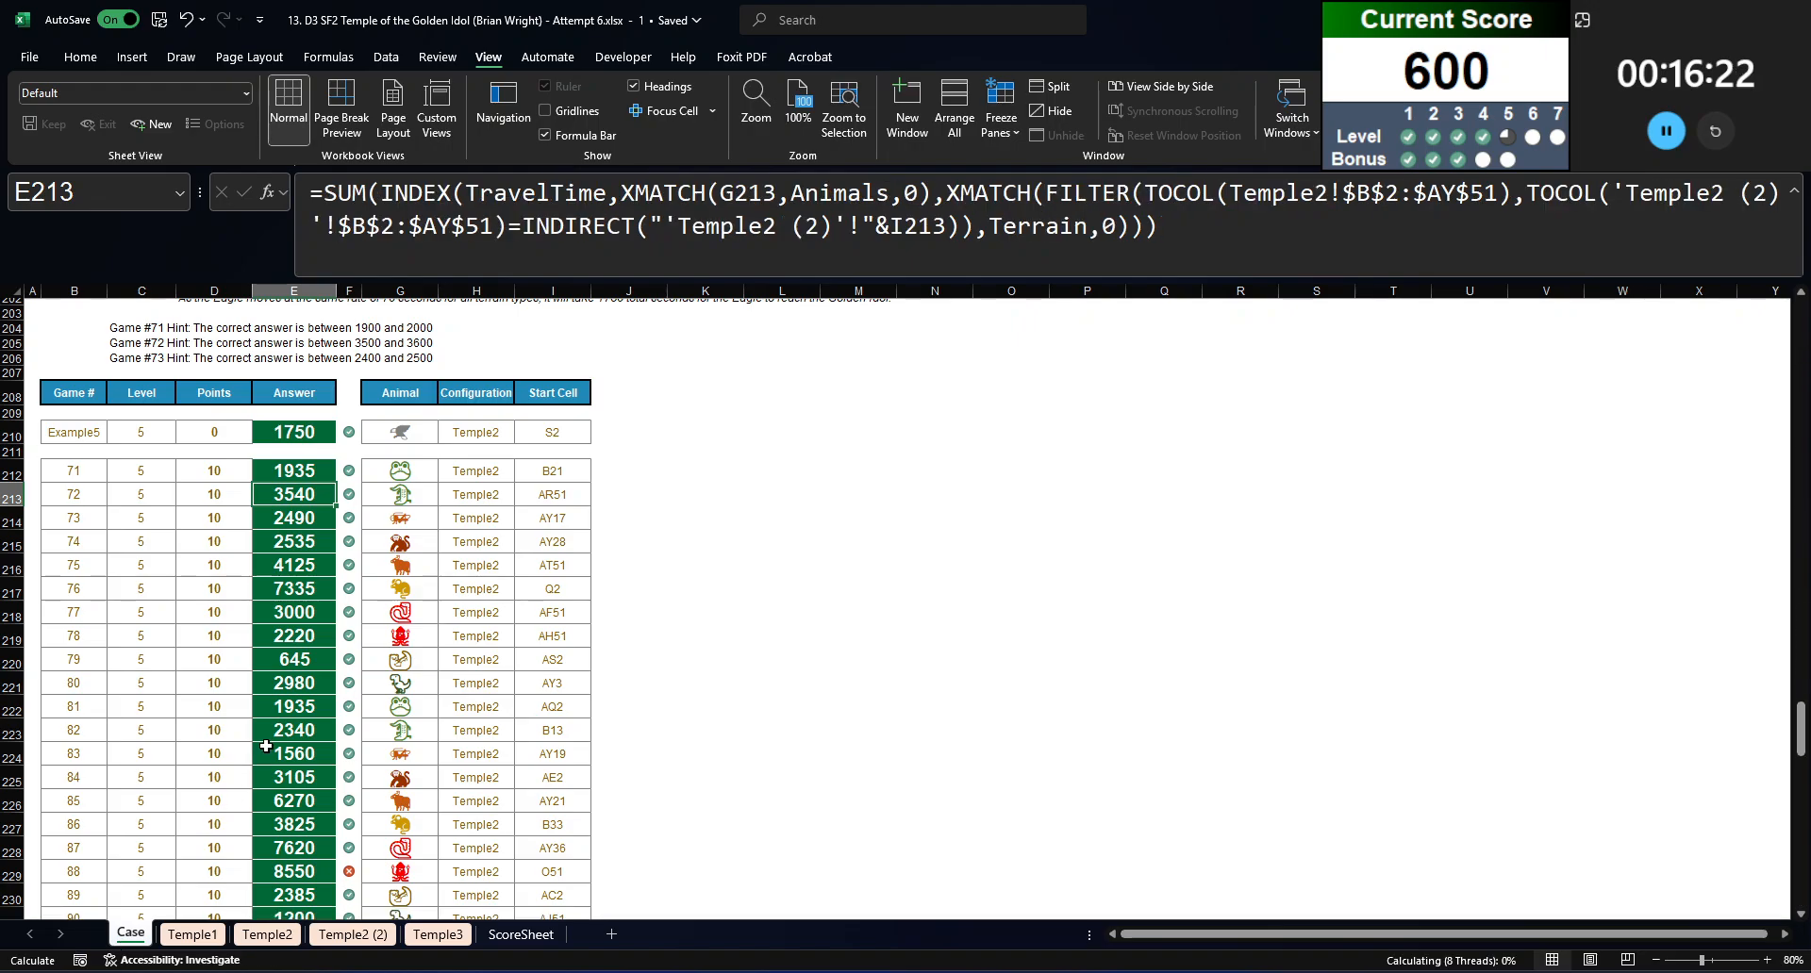
scroll(378, 565, "down", 2)
left_click(294, 724)
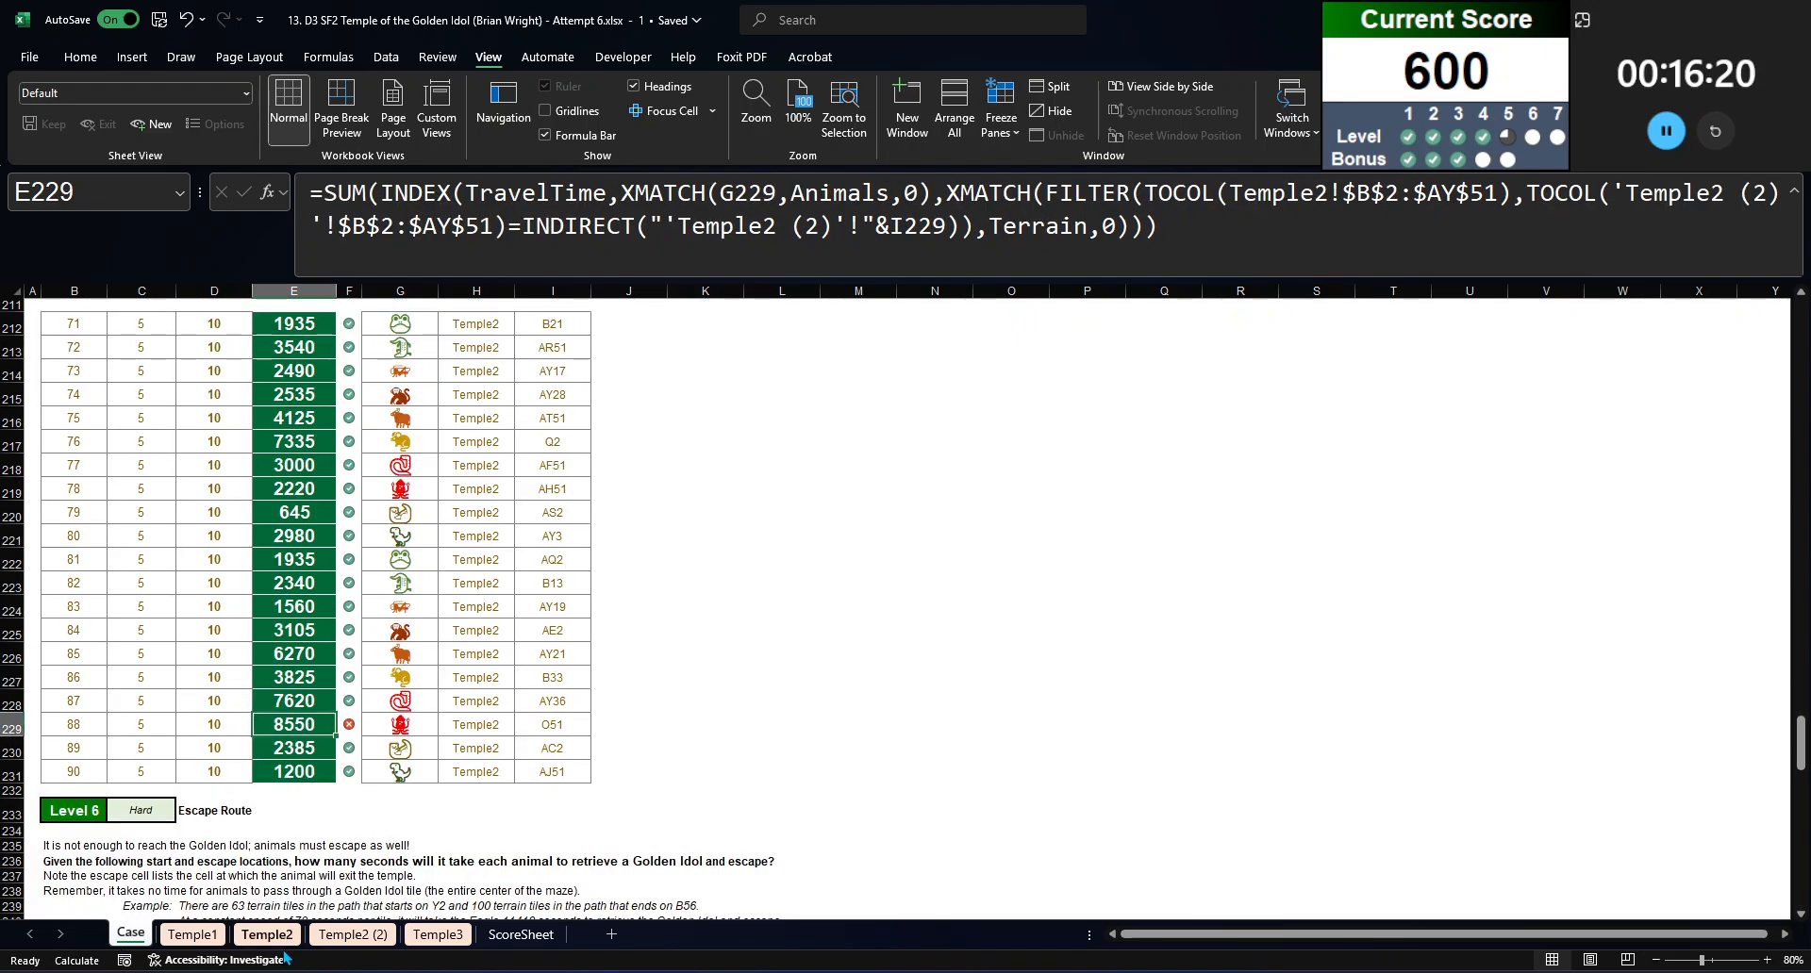
left_click(341, 934)
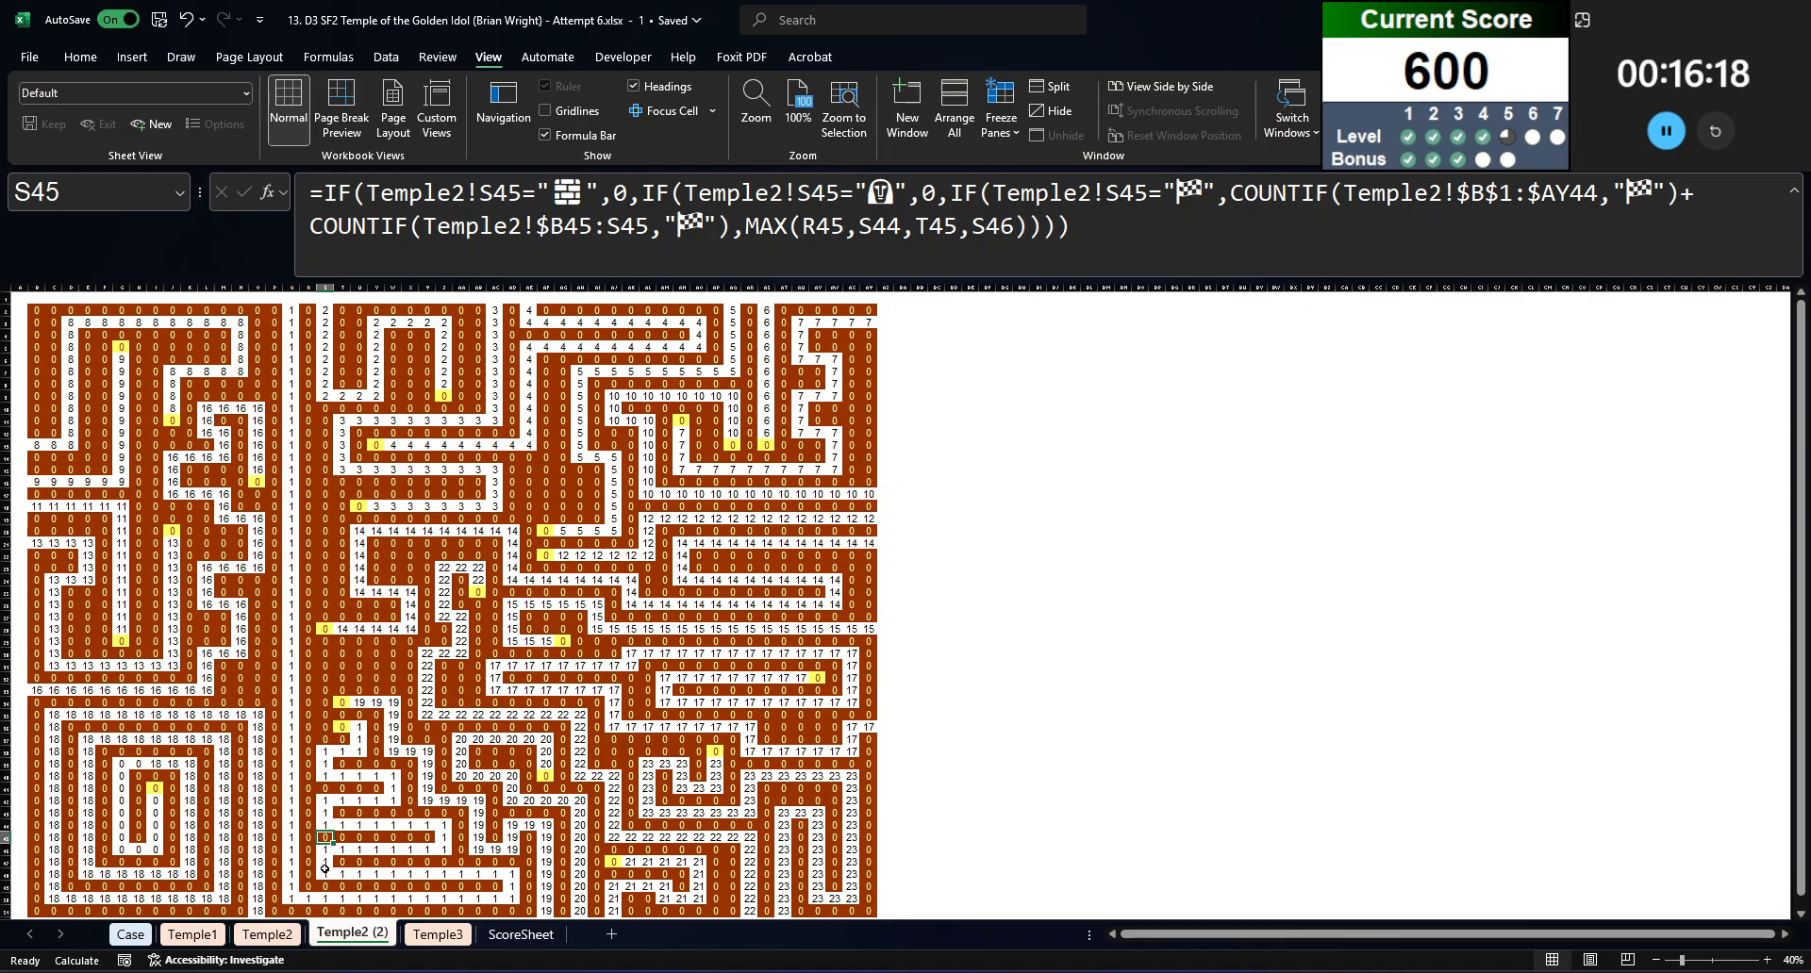
scroll(324, 865, "down", 3)
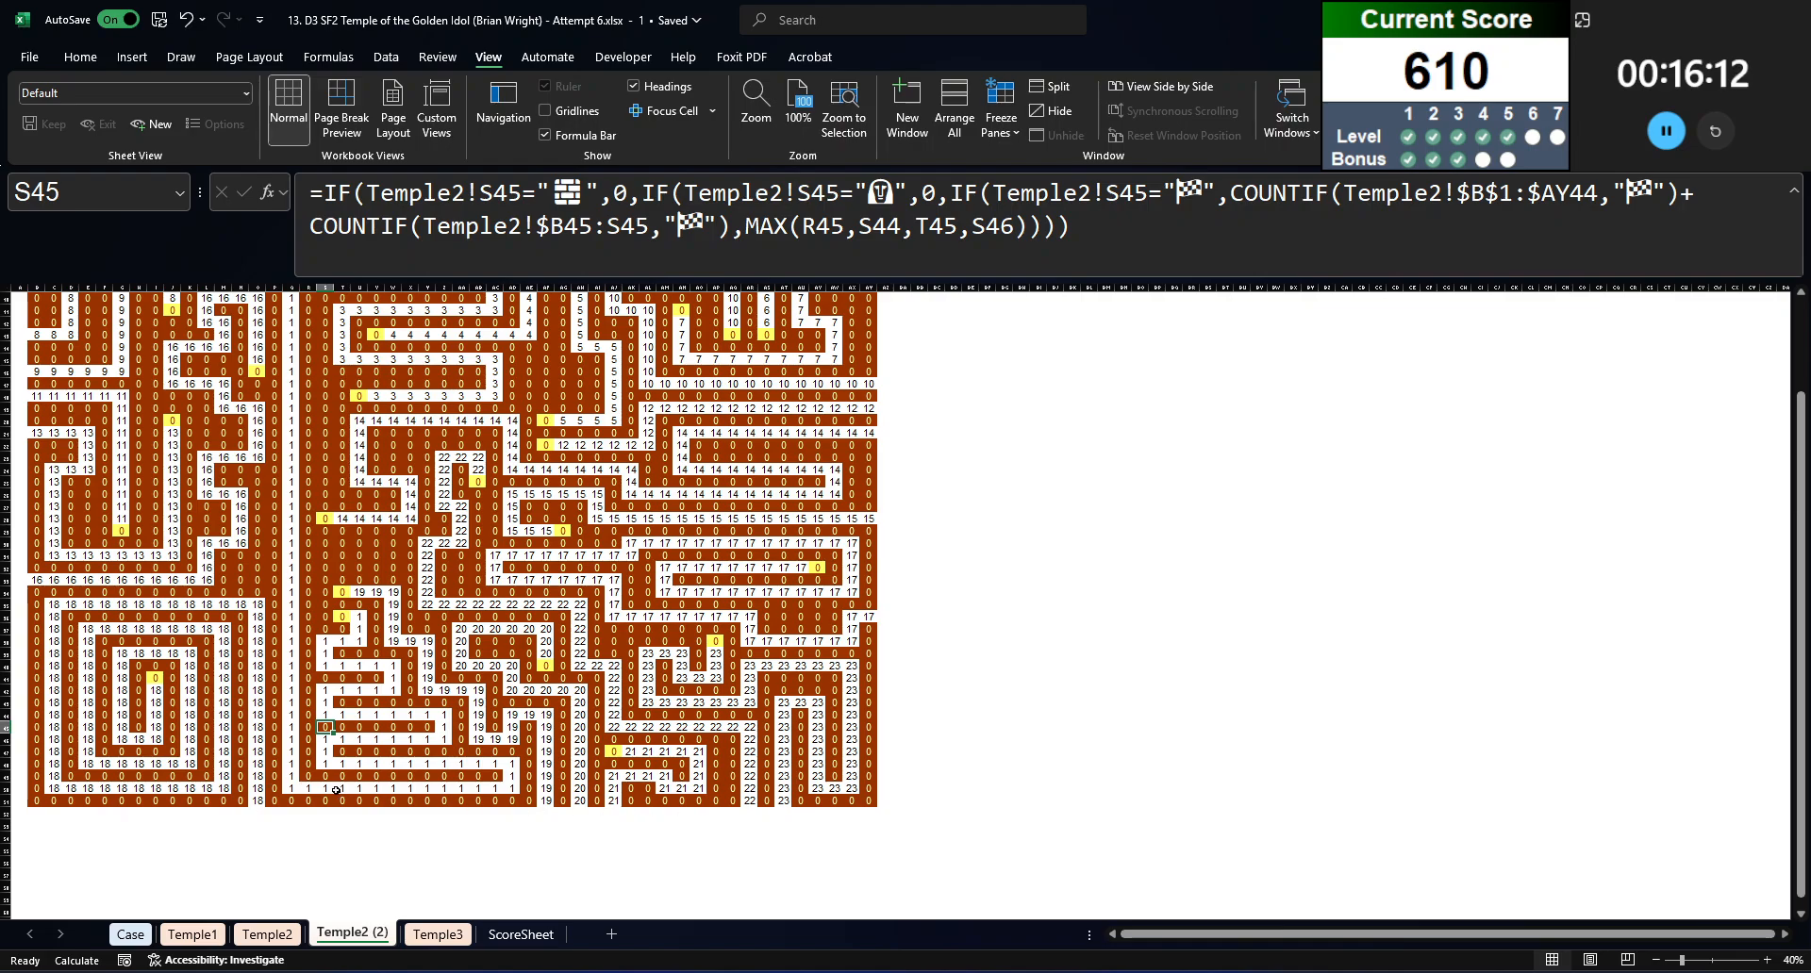
Step: Inspect path cells Q51, O51 and I41 on Temple2 (2) and review the Level 5 answers on the Case sheet
left_click(291, 800)
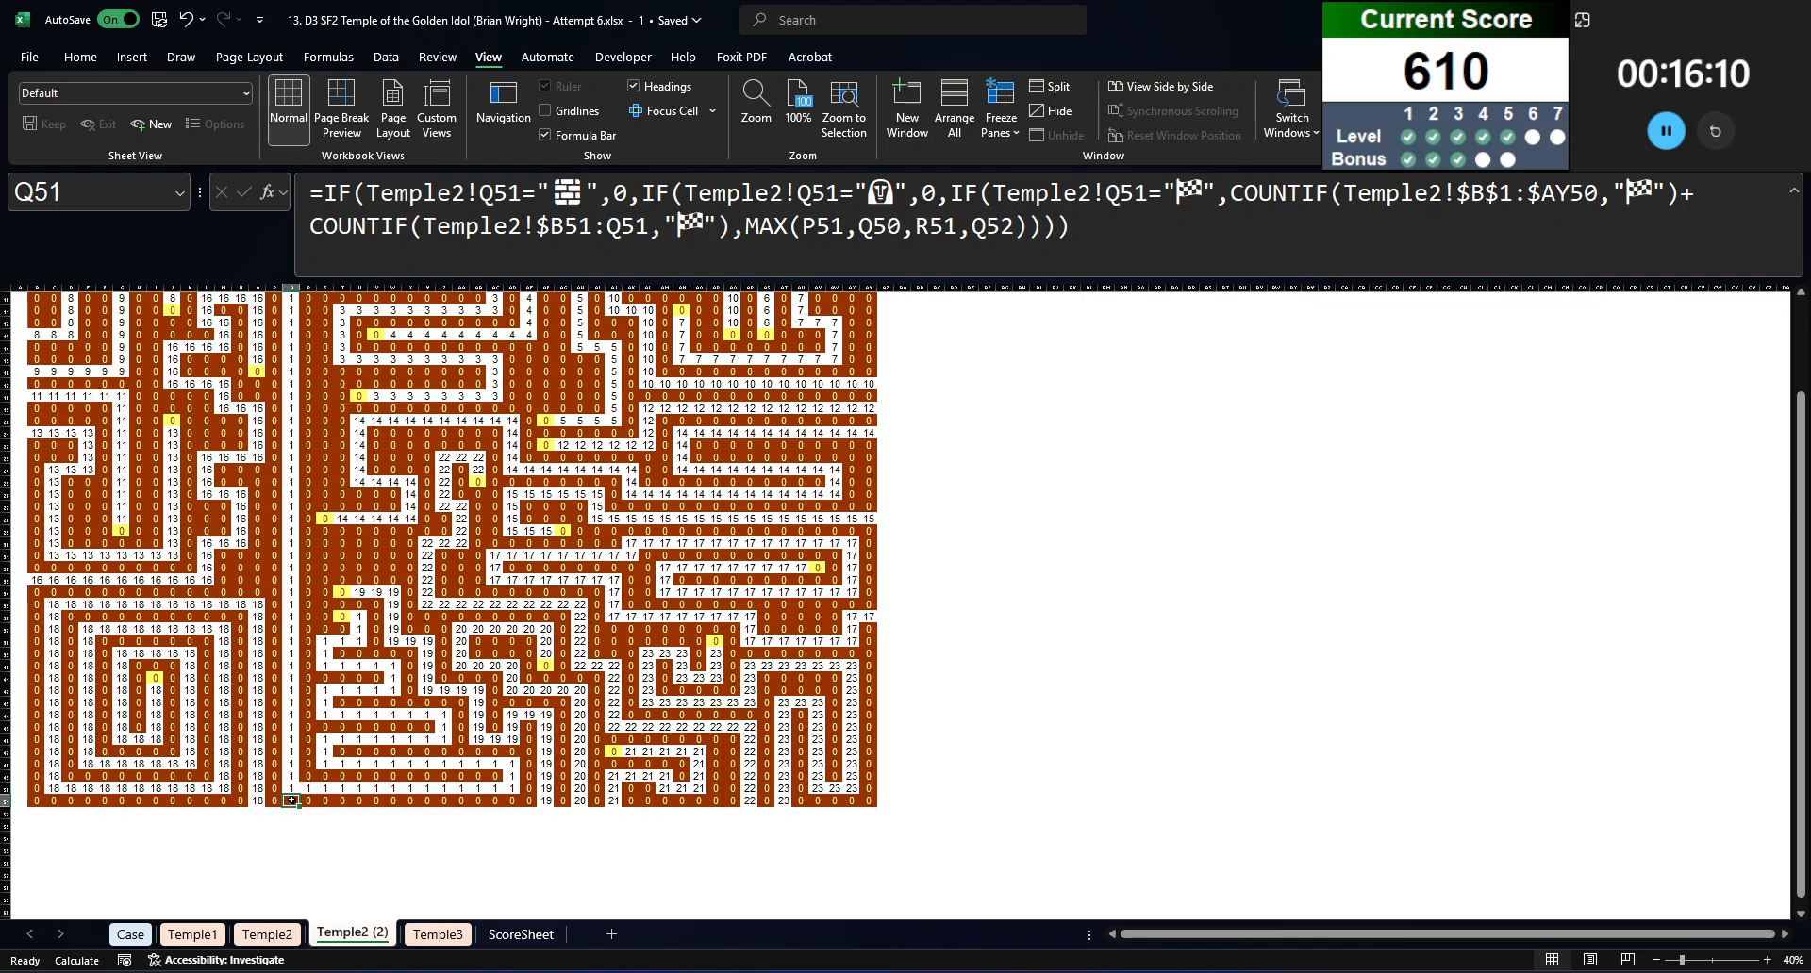
scroll(297, 838, "up", 3)
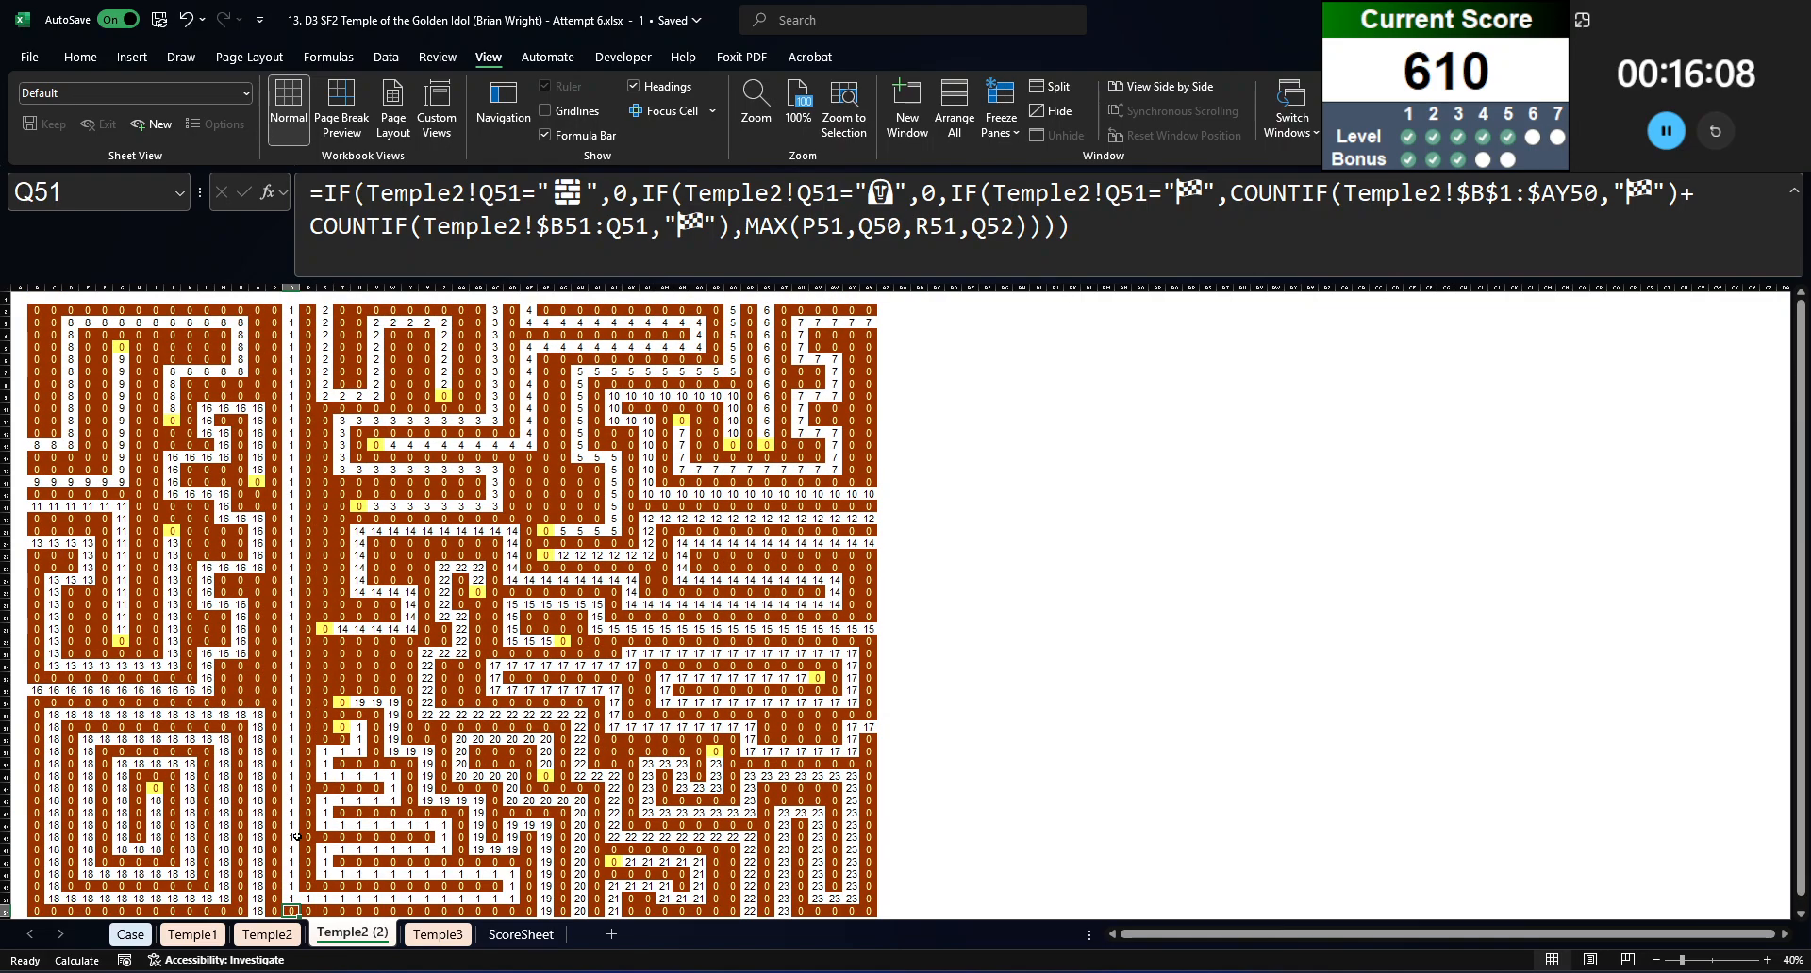
scroll(272, 837, "down", 3)
left_click(257, 800)
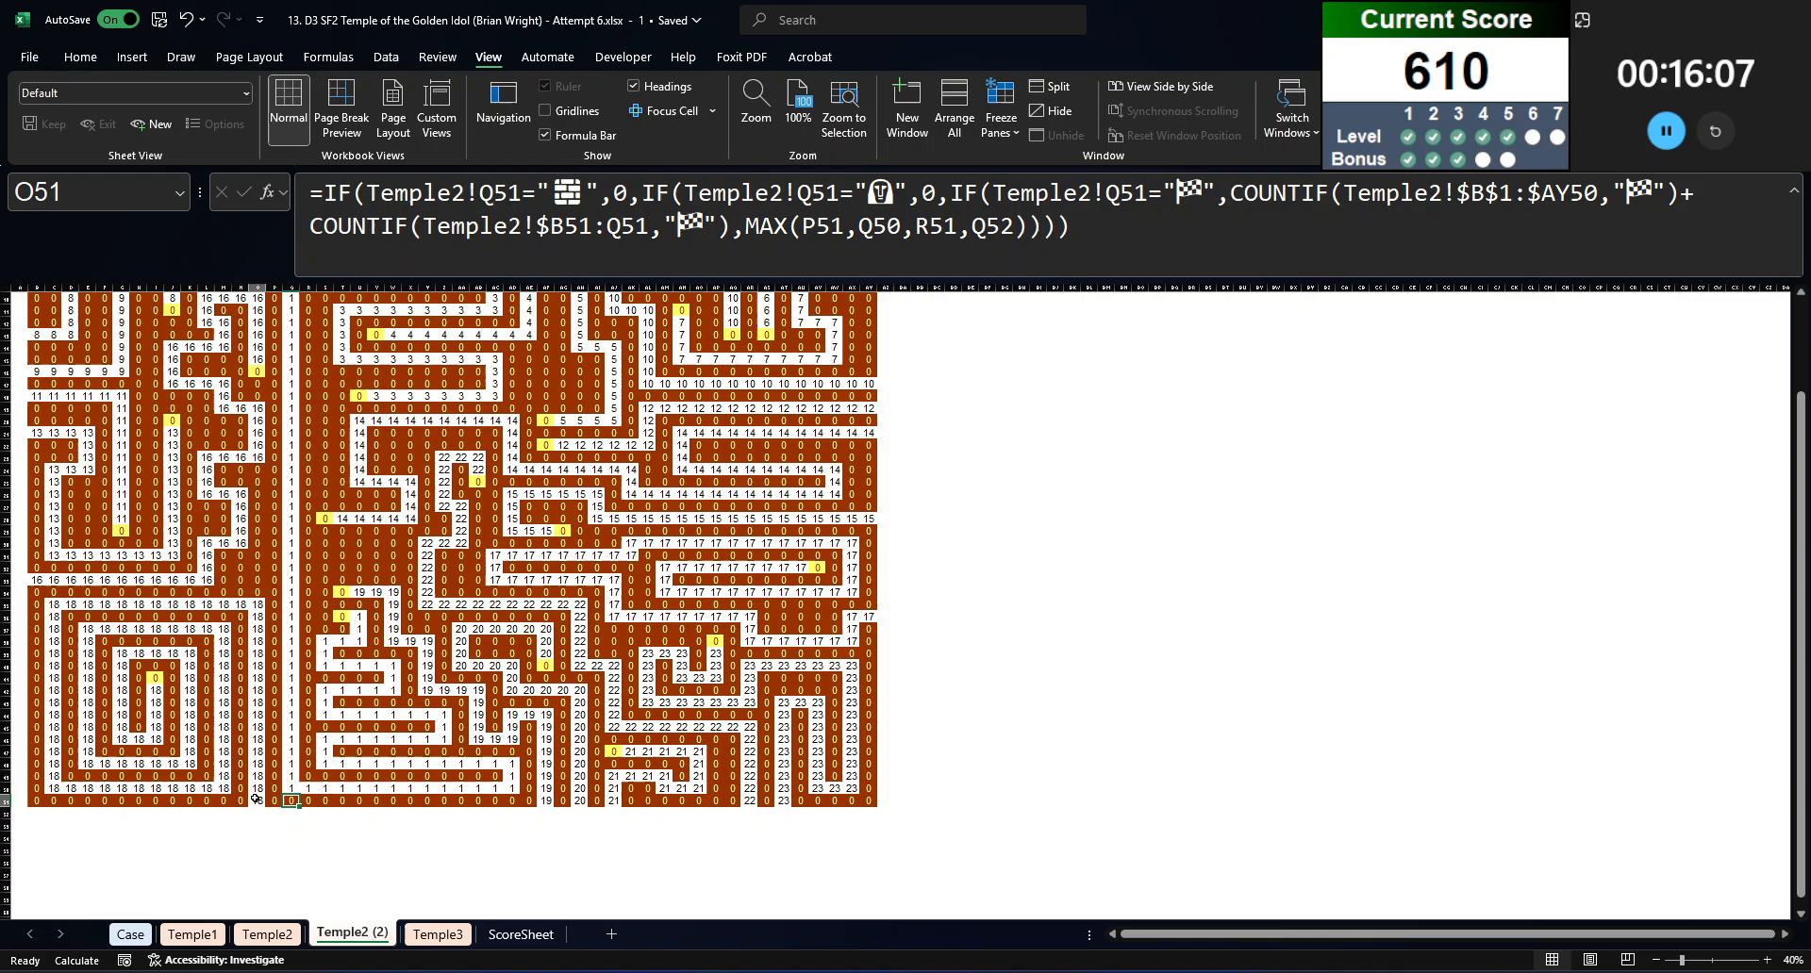
left_click(156, 678)
left_click(130, 934)
left_click(332, 707)
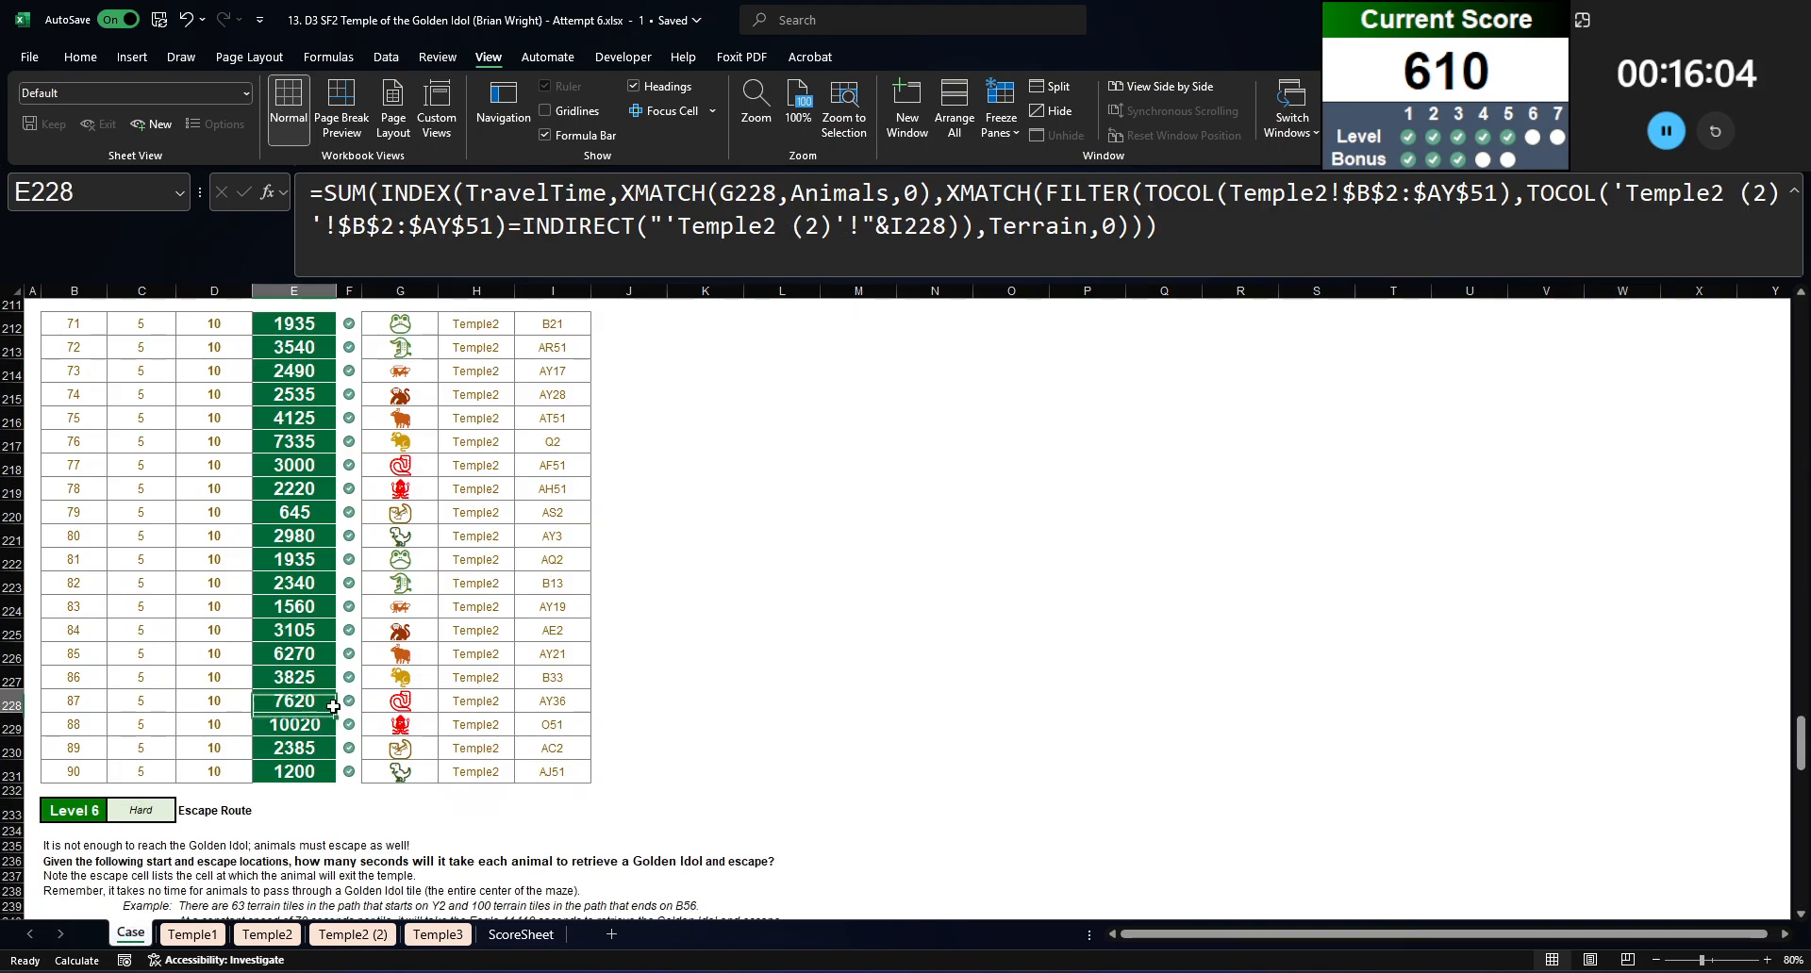
Step: Read the Level 6 Escape Route instructions, hints and game table, and look over the Temple3 maze
scroll(332, 706, "down", 9)
scroll(358, 721, "up", 7)
scroll(379, 733, "down", 3)
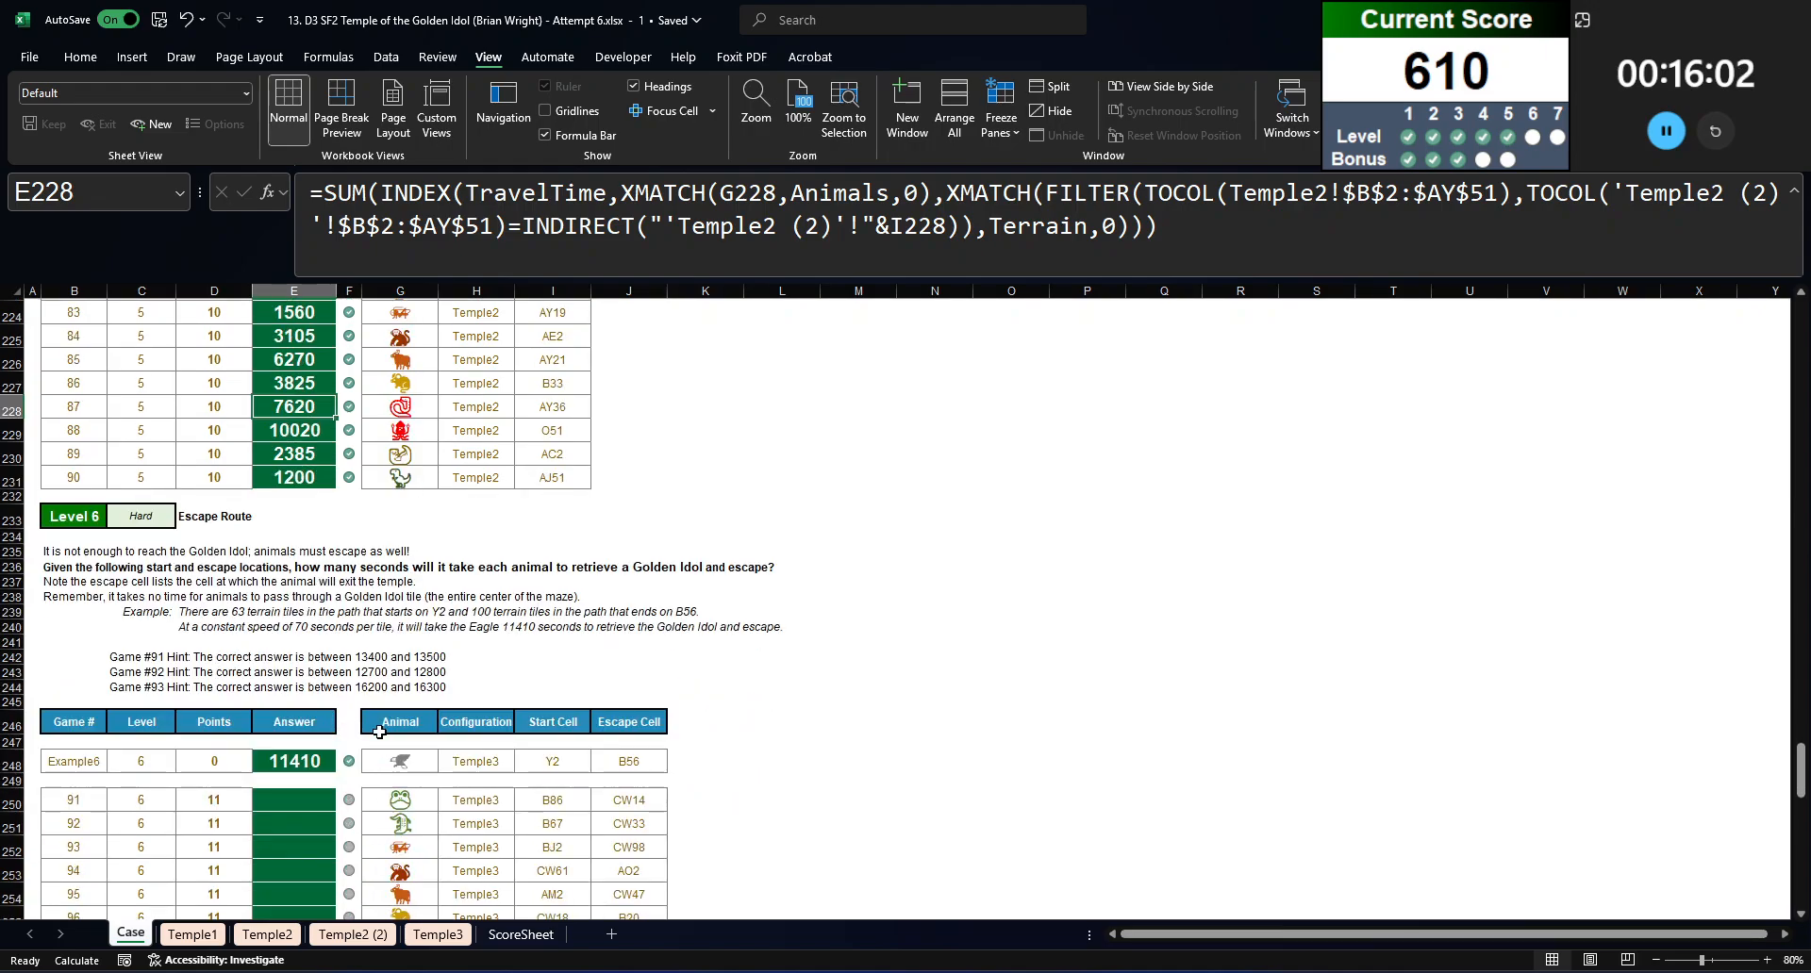
scroll(379, 734, "down", 3)
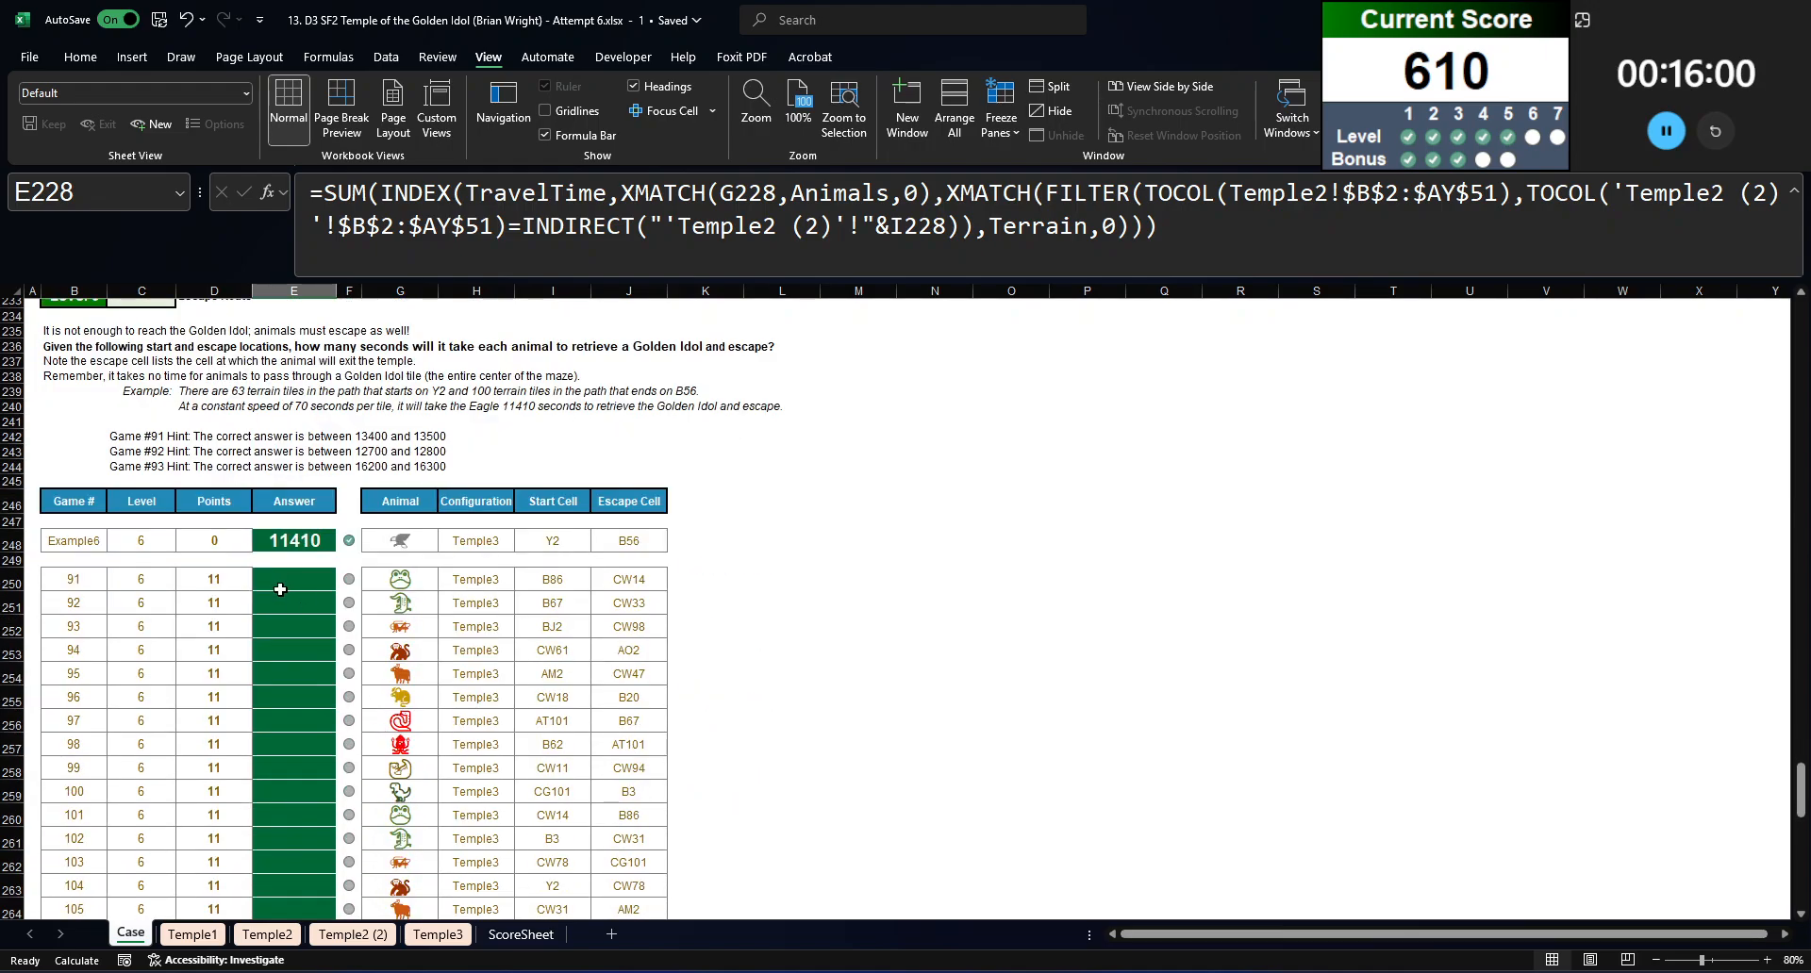
scroll(283, 611, "up", 1)
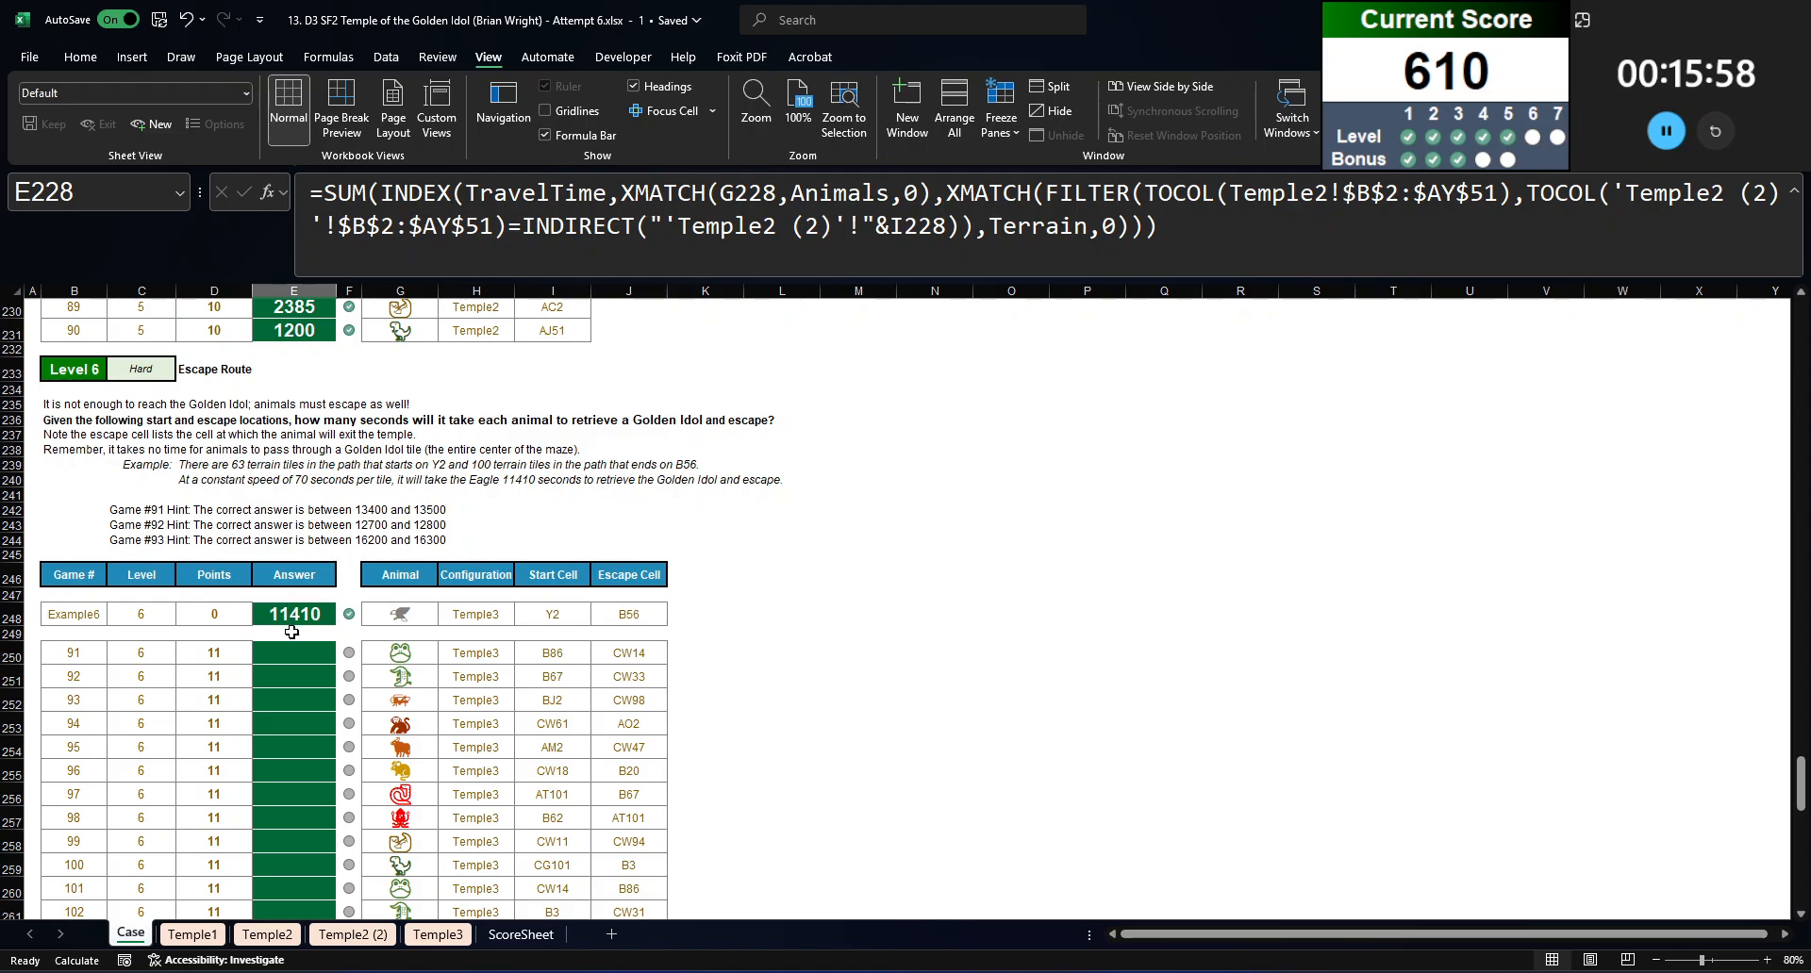
left_click(437, 933)
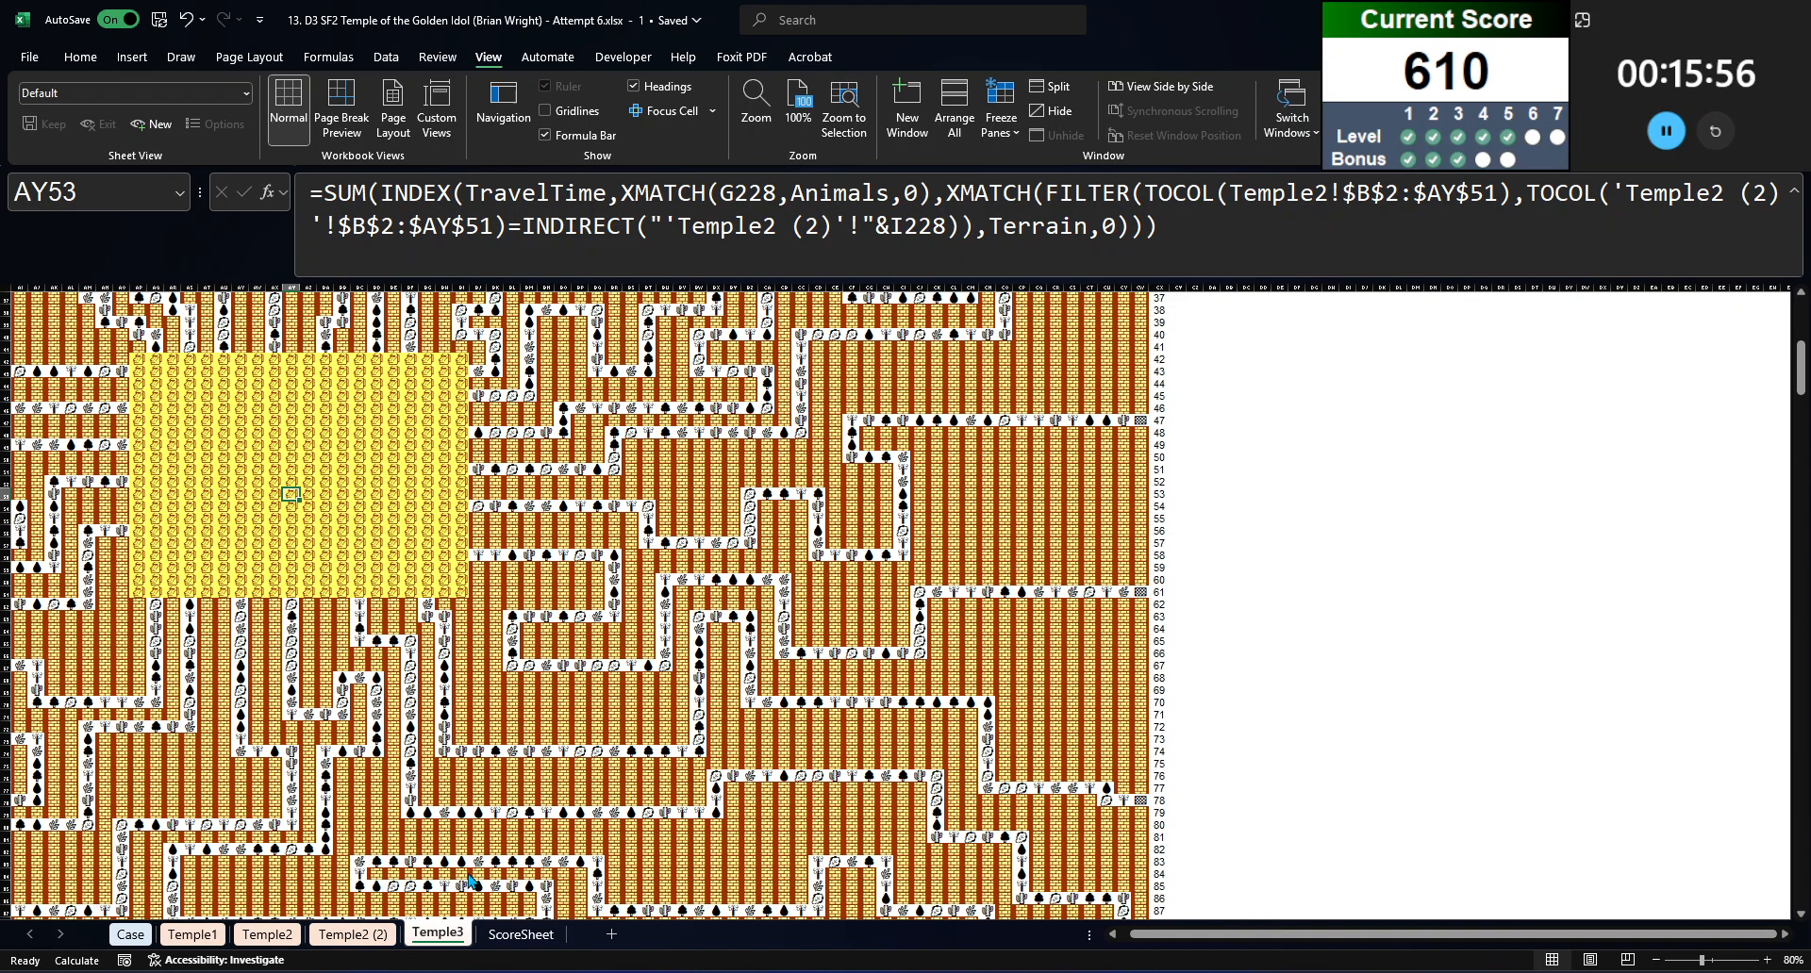
Step: Try to replace the path formulas across the Temple2 (2) maze with their values
left_click(376, 934)
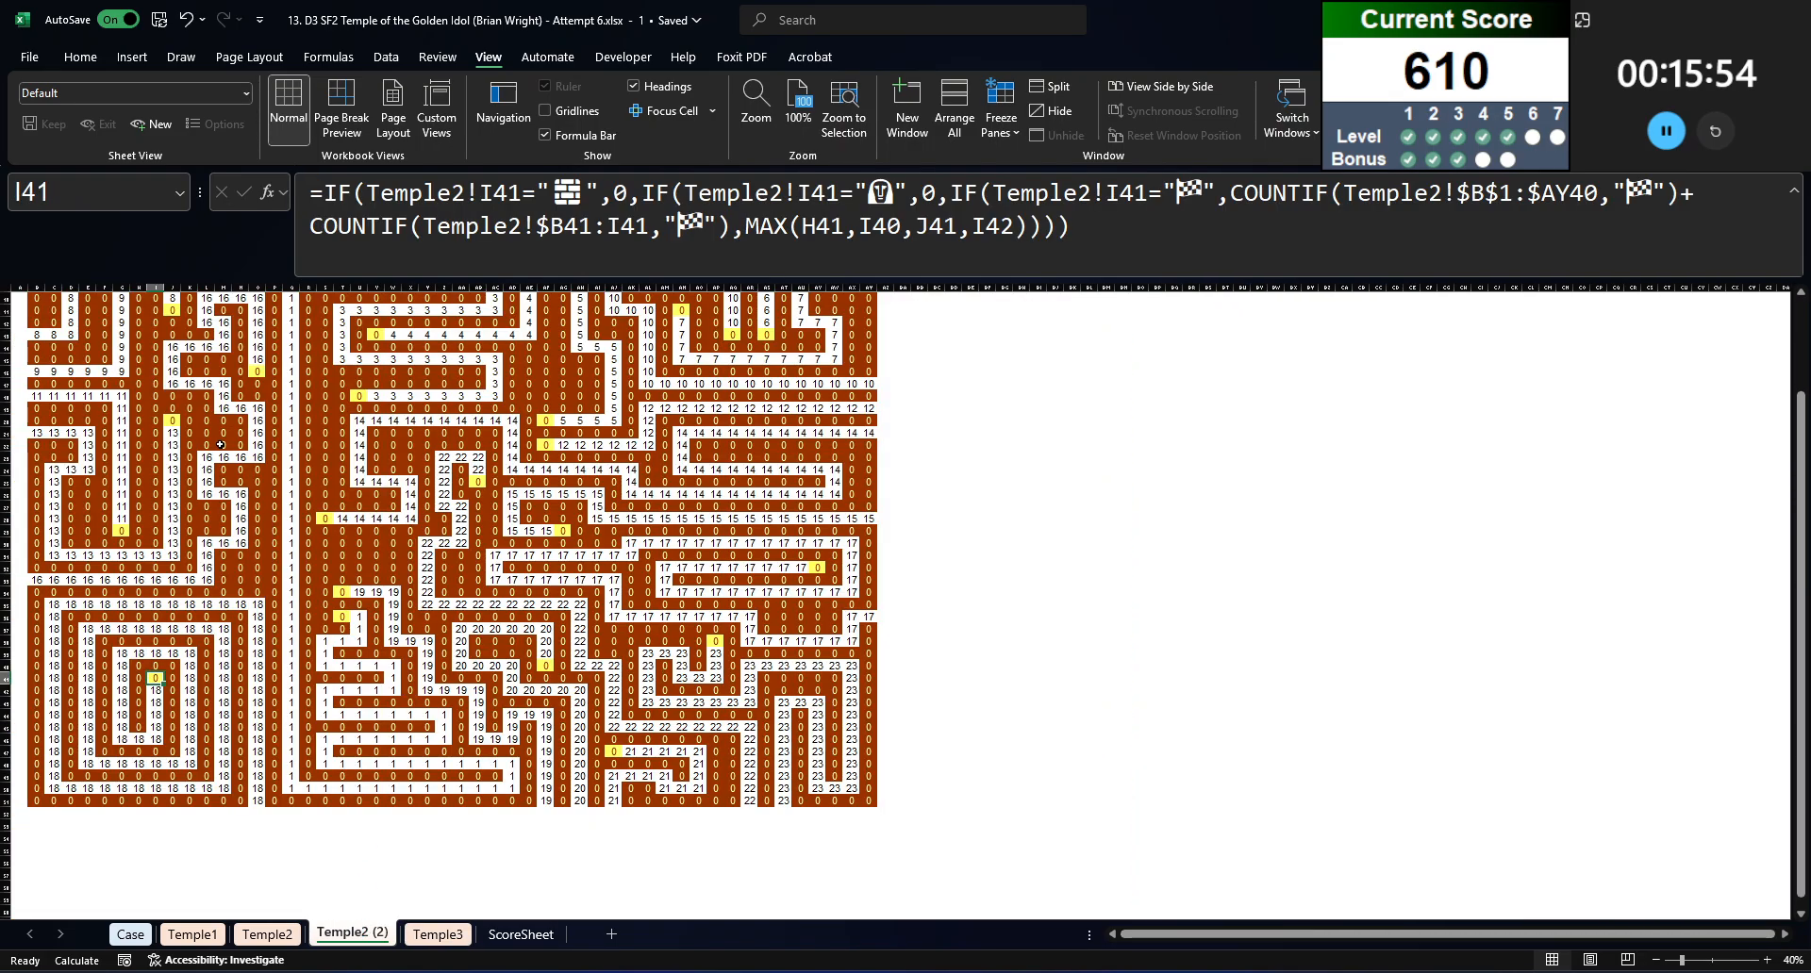
key("ctrl+a")
key("ctrl+c")
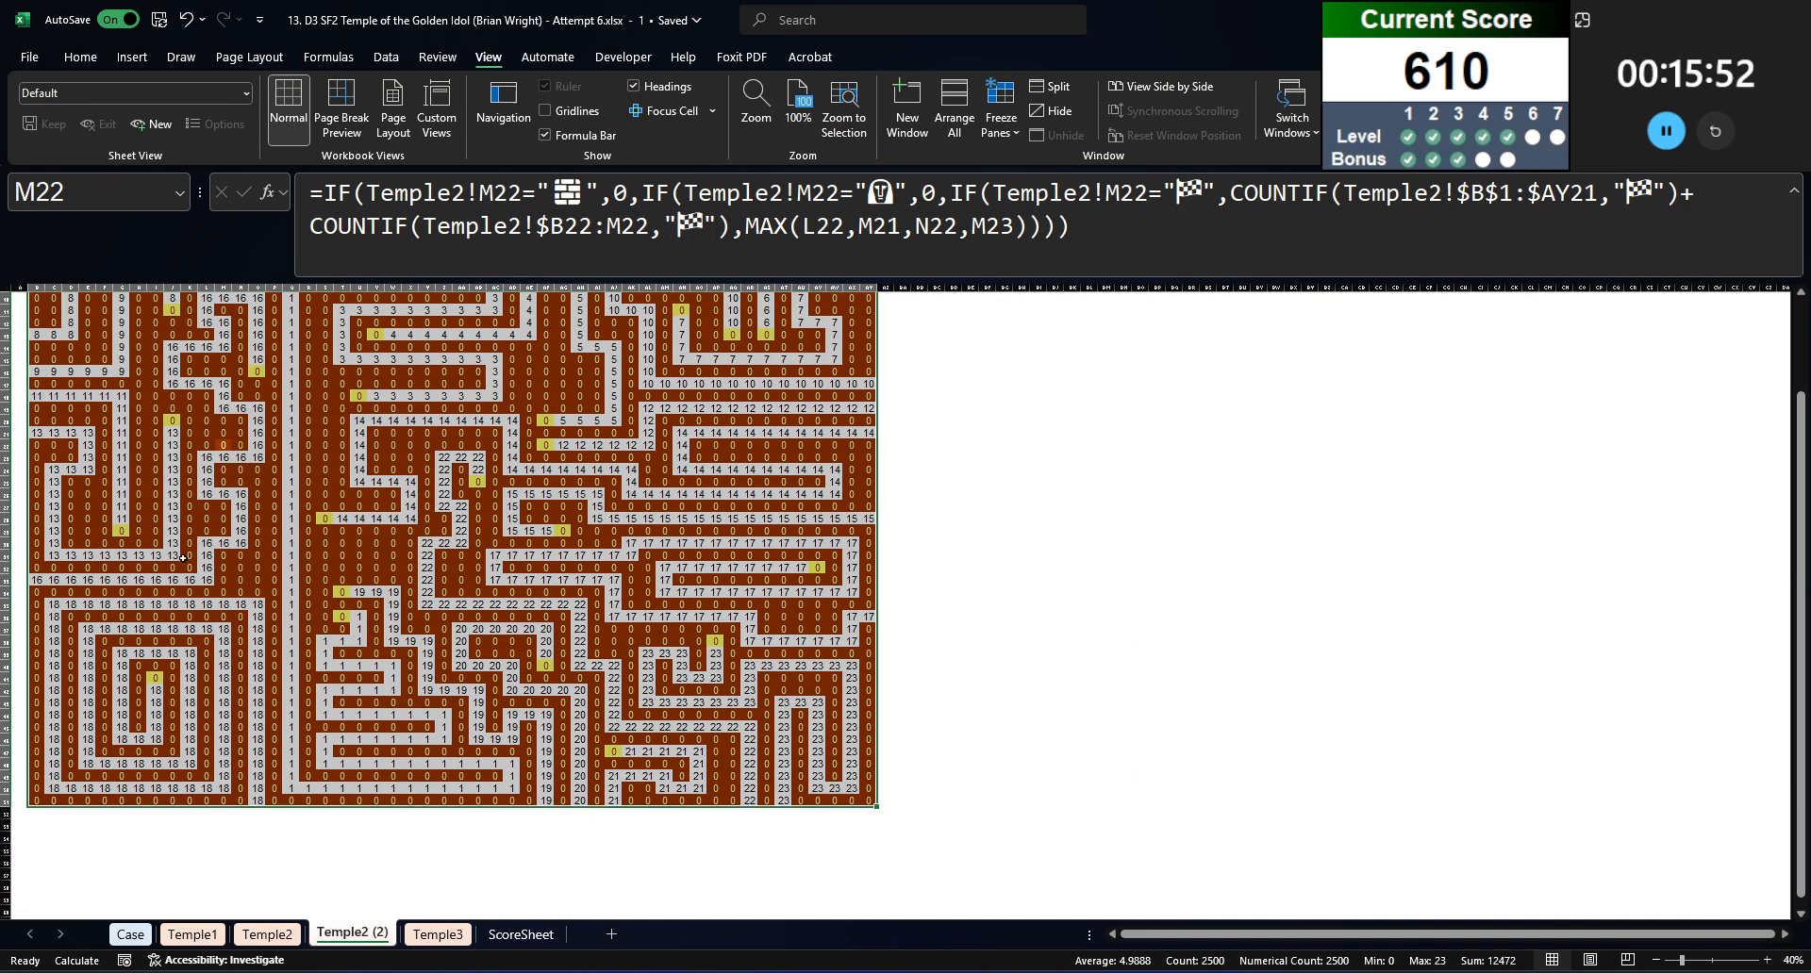
scroll(183, 558, "up", 3)
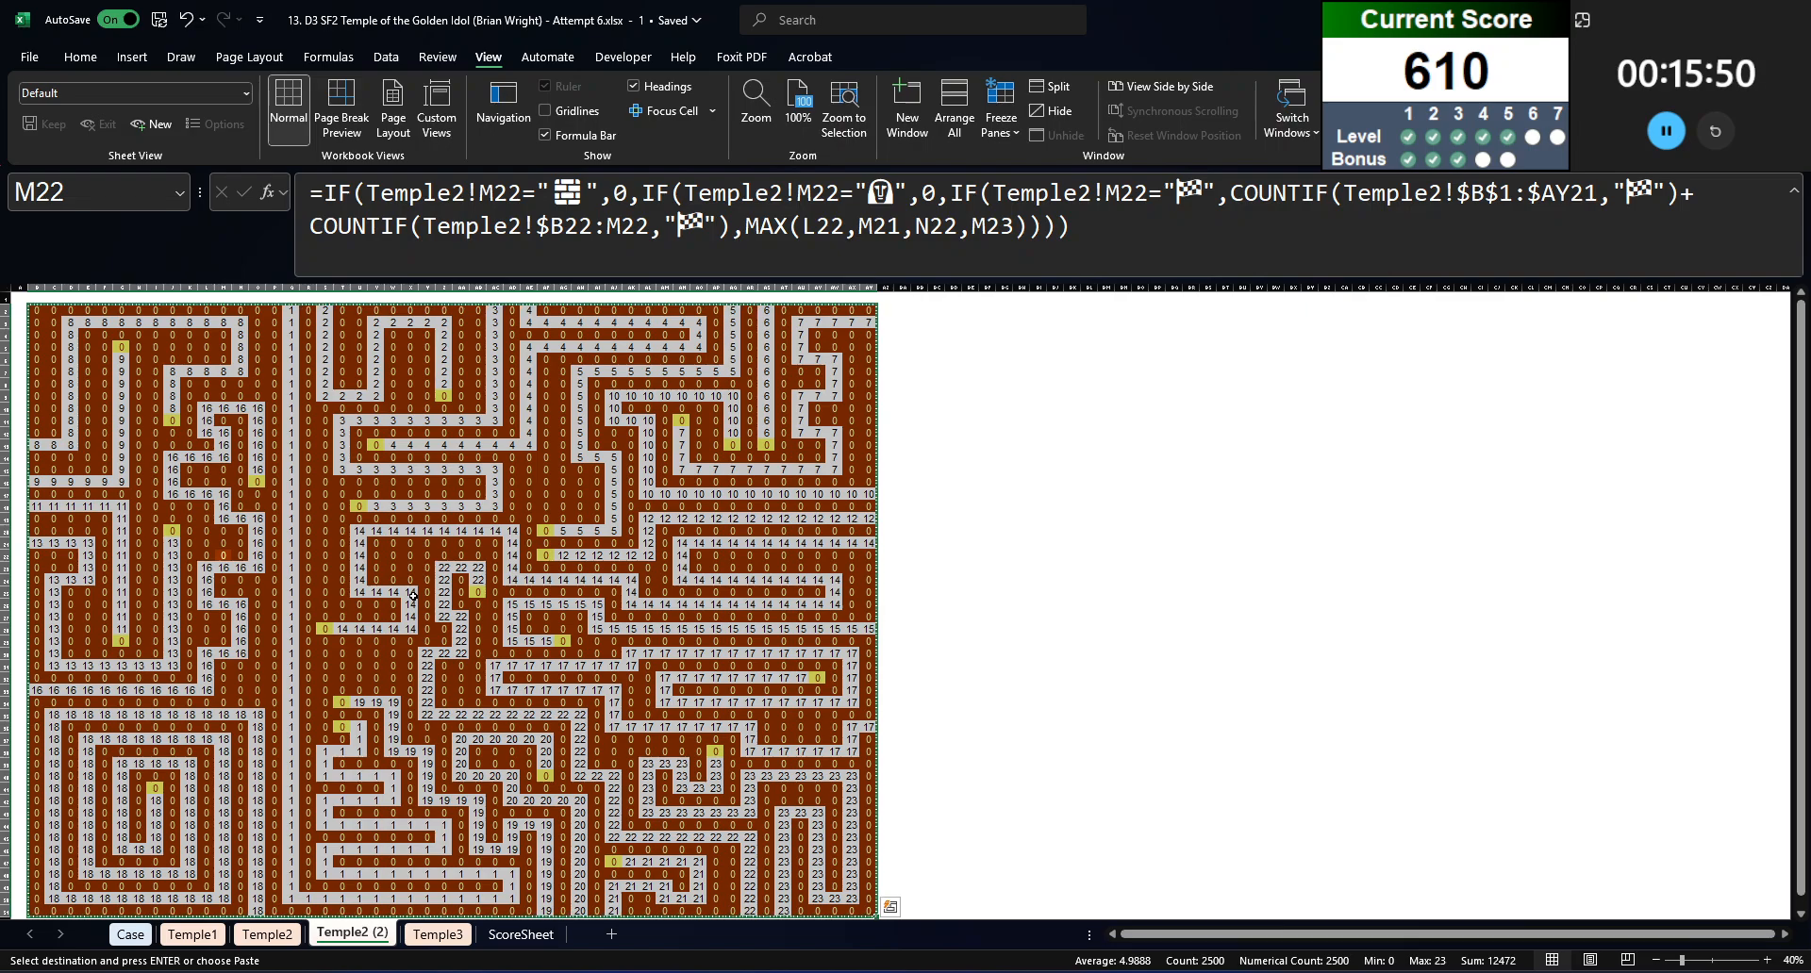
key("ctrl+shift+v")
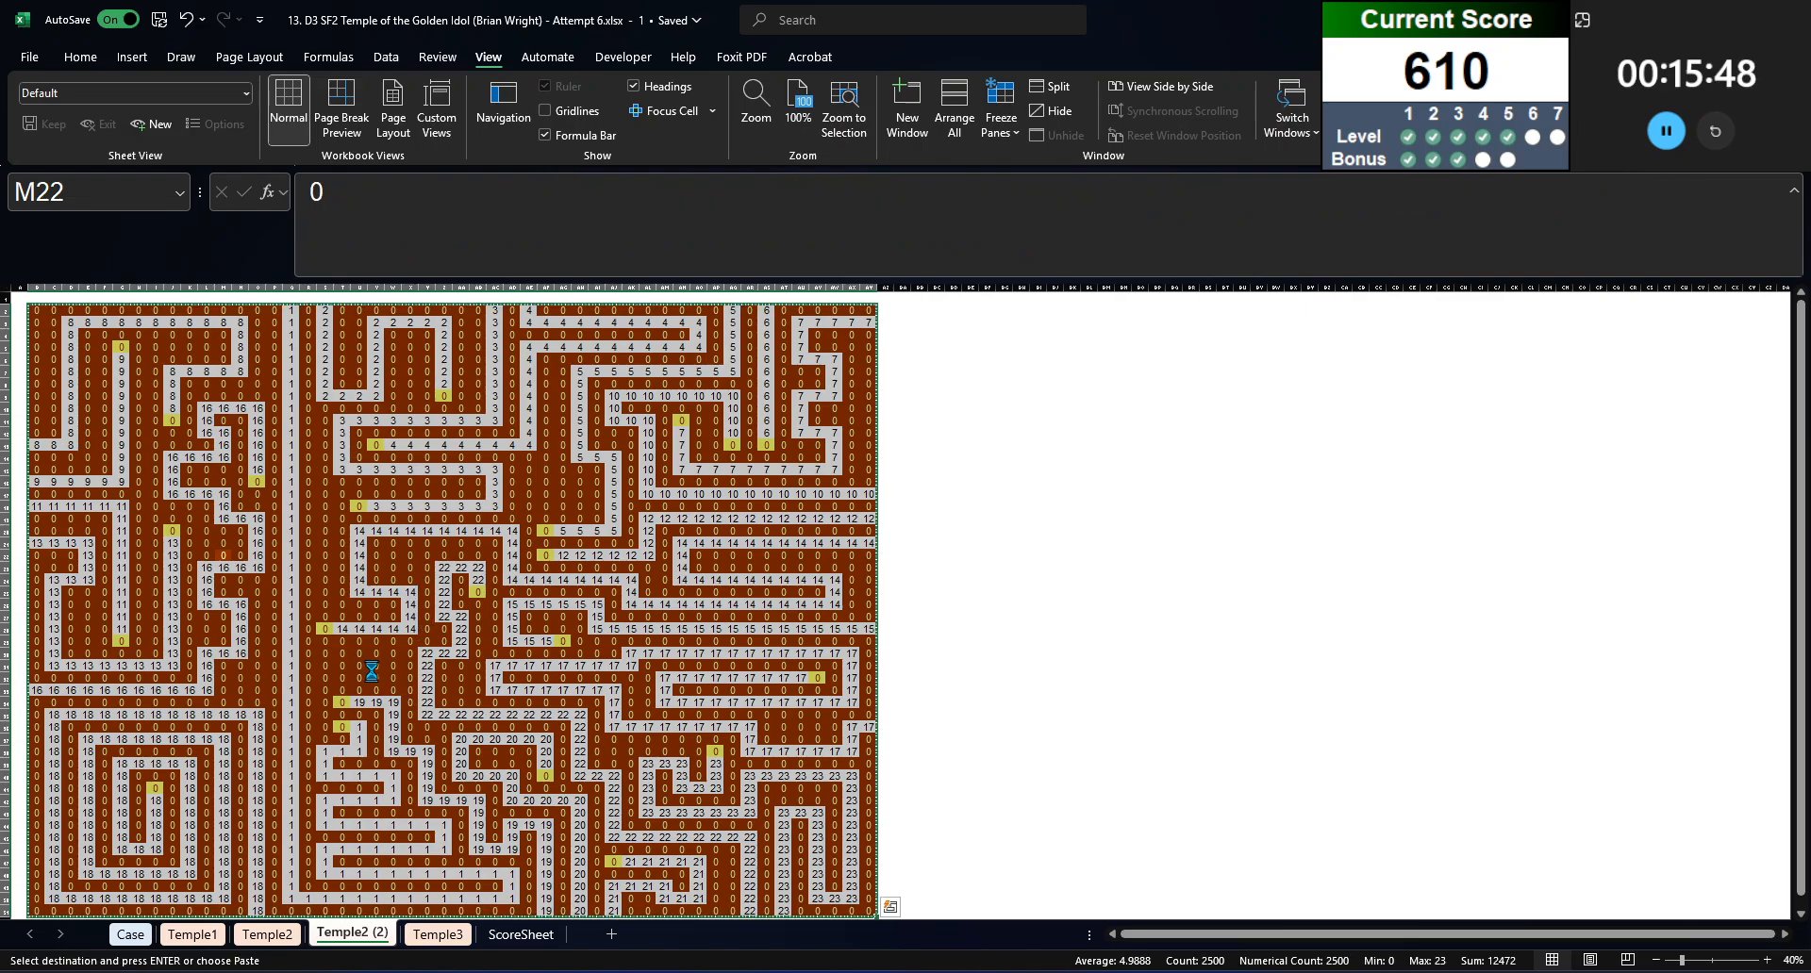
key("ctrl+z")
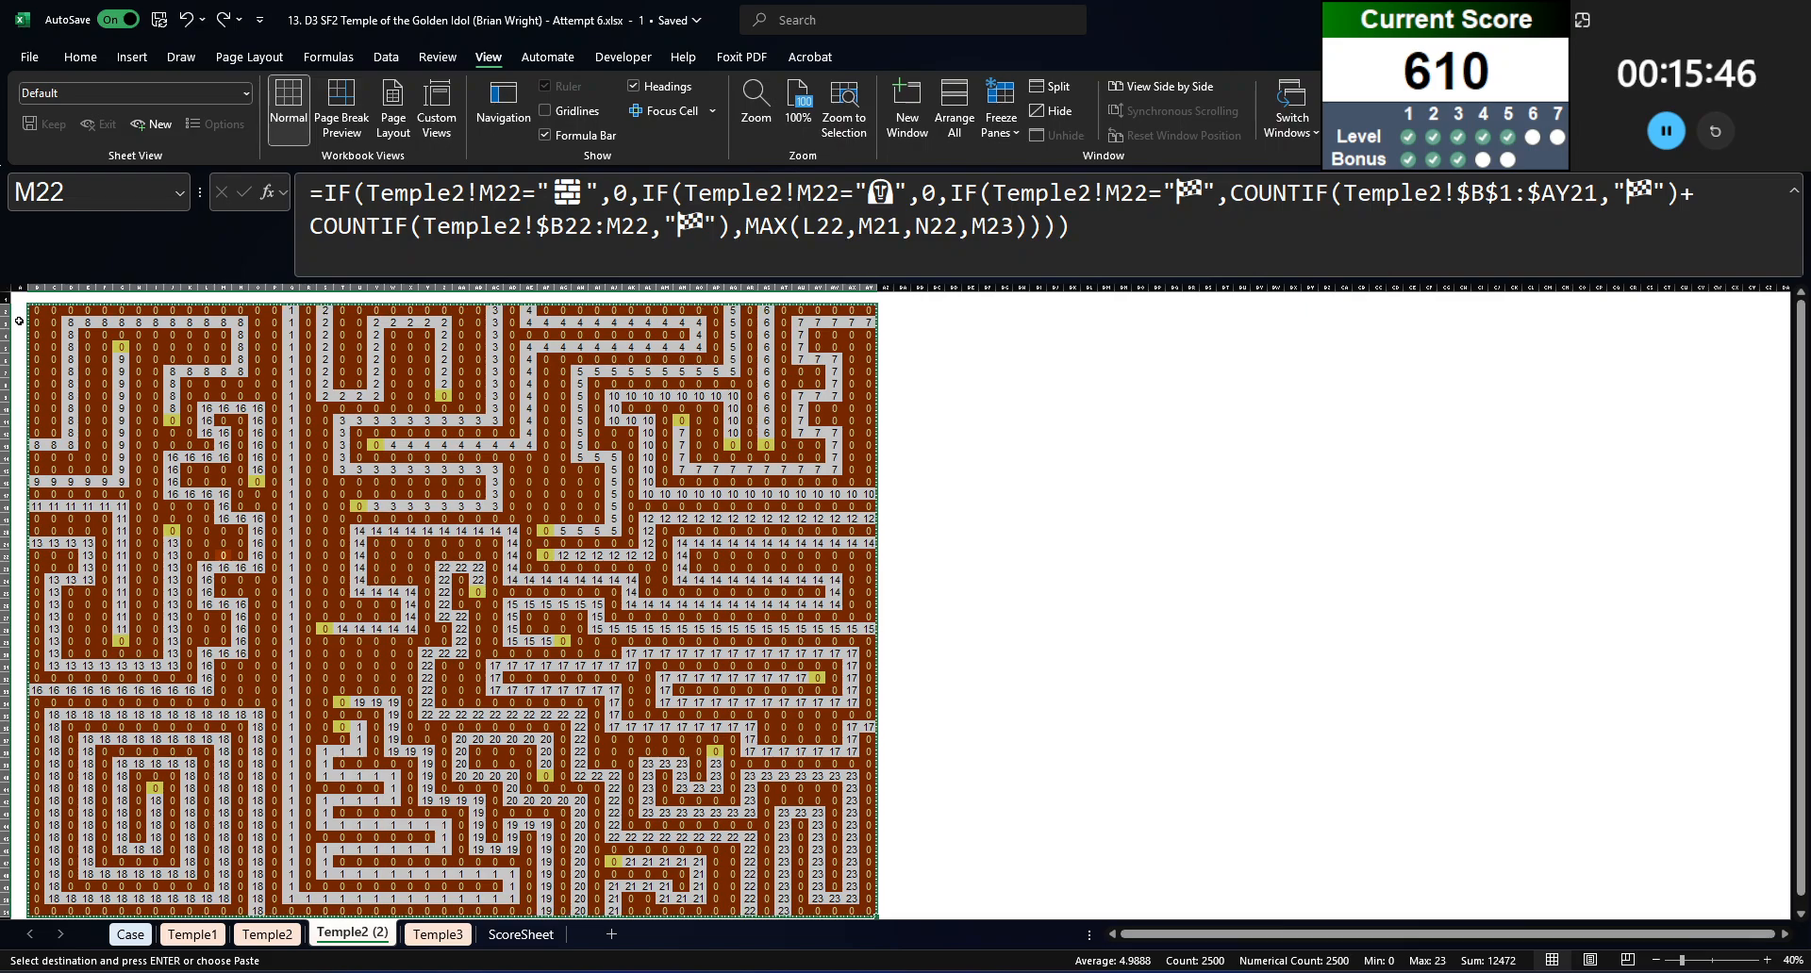
Step: Copy the path-numbering formula text from cell B2 of Temple2 (2)
left_click(38, 310)
left_click_drag(981, 244, 11, 142)
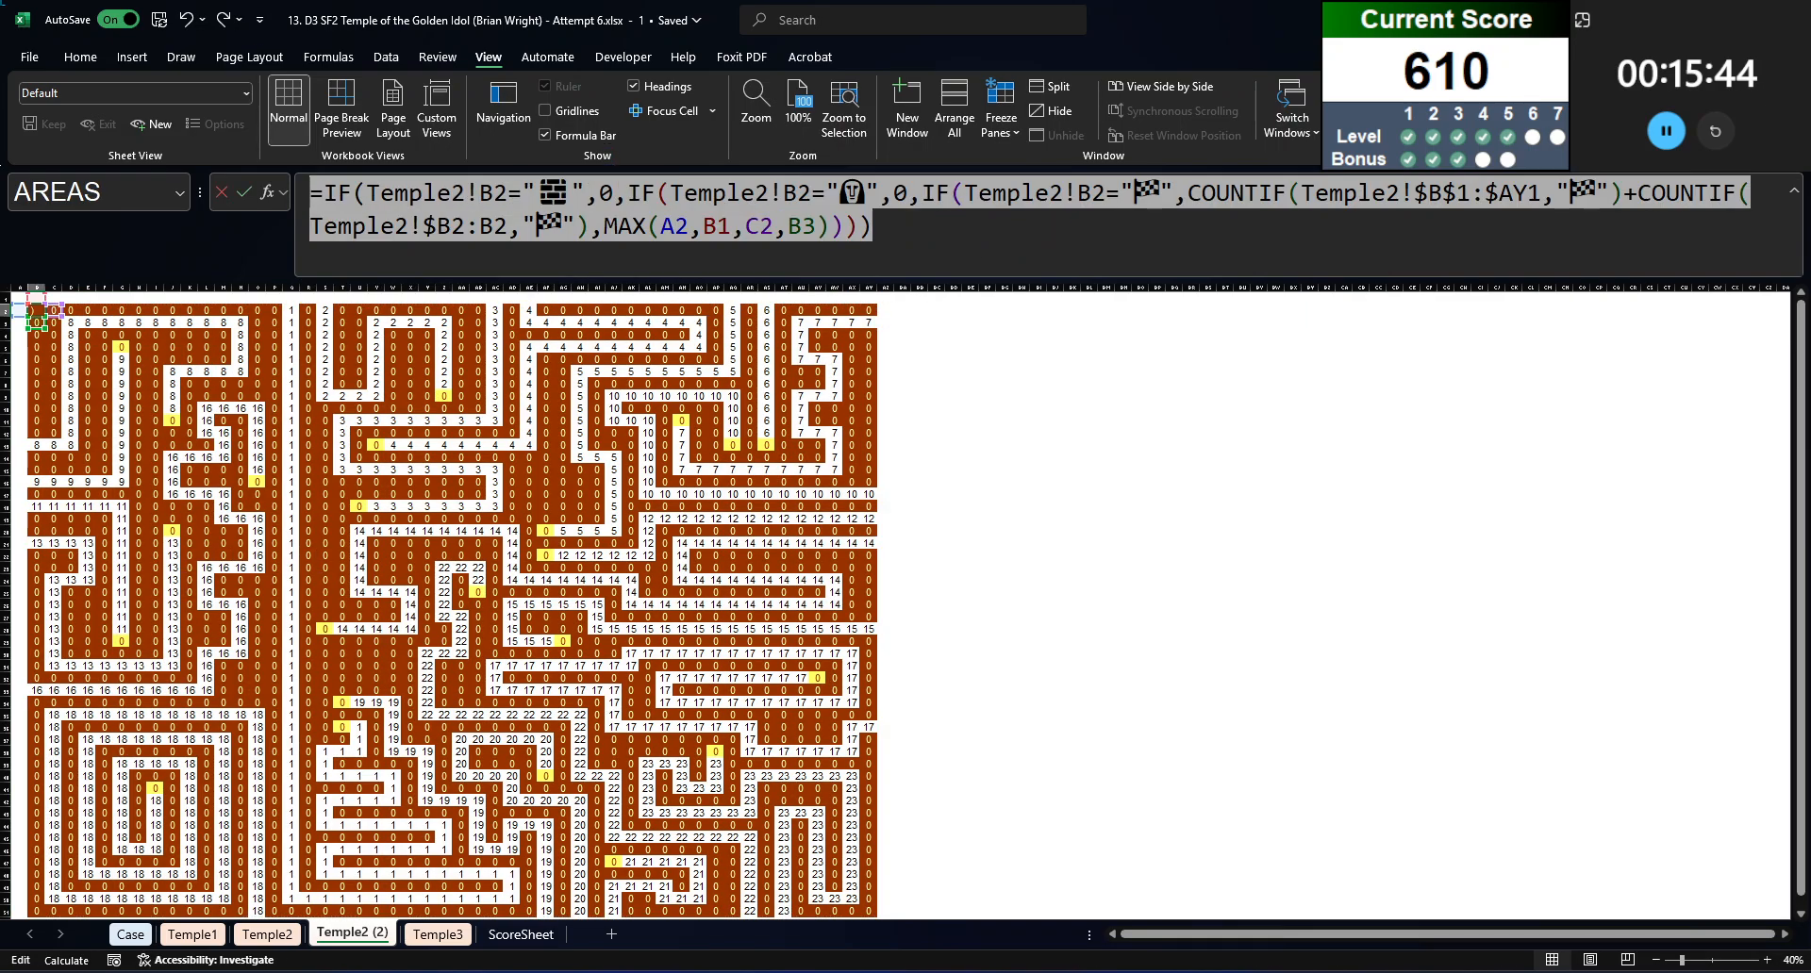
key("Escape")
key("Return")
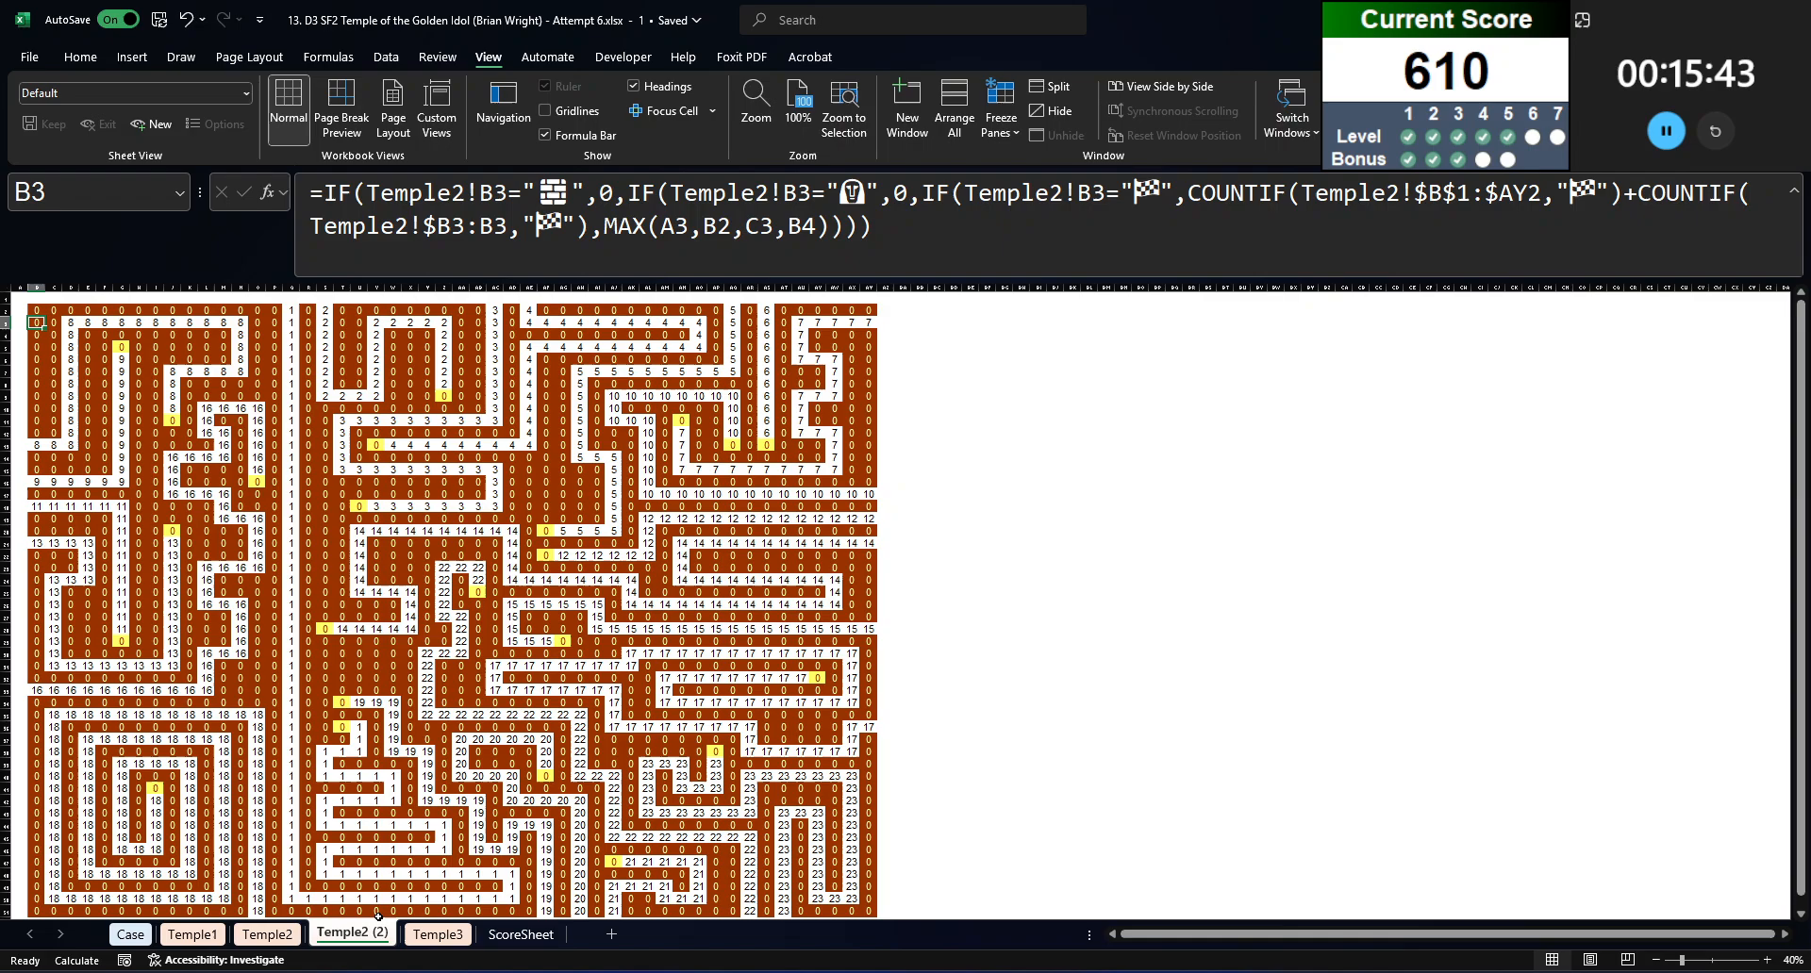
Step: Create a copy of the Temple3 sheet and place it before ScoreSheet
left_click(435, 934)
right_click(462, 933)
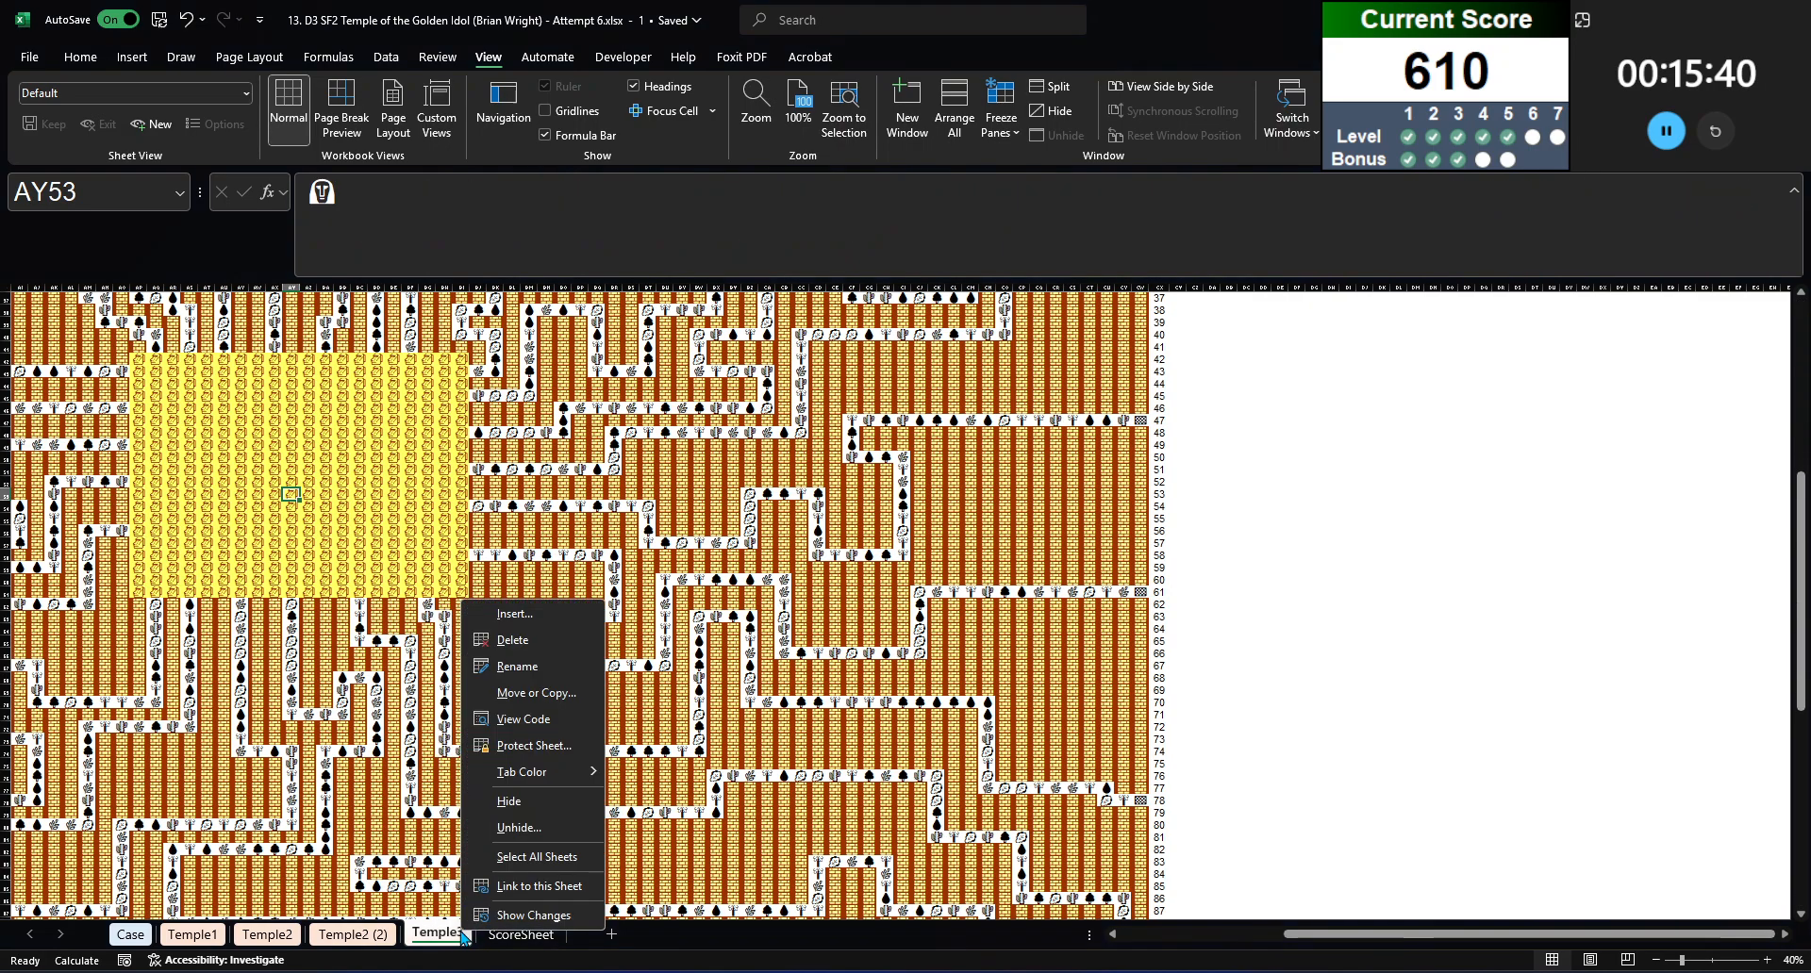
left_click(510, 695)
left_click(483, 649)
left_click(484, 648)
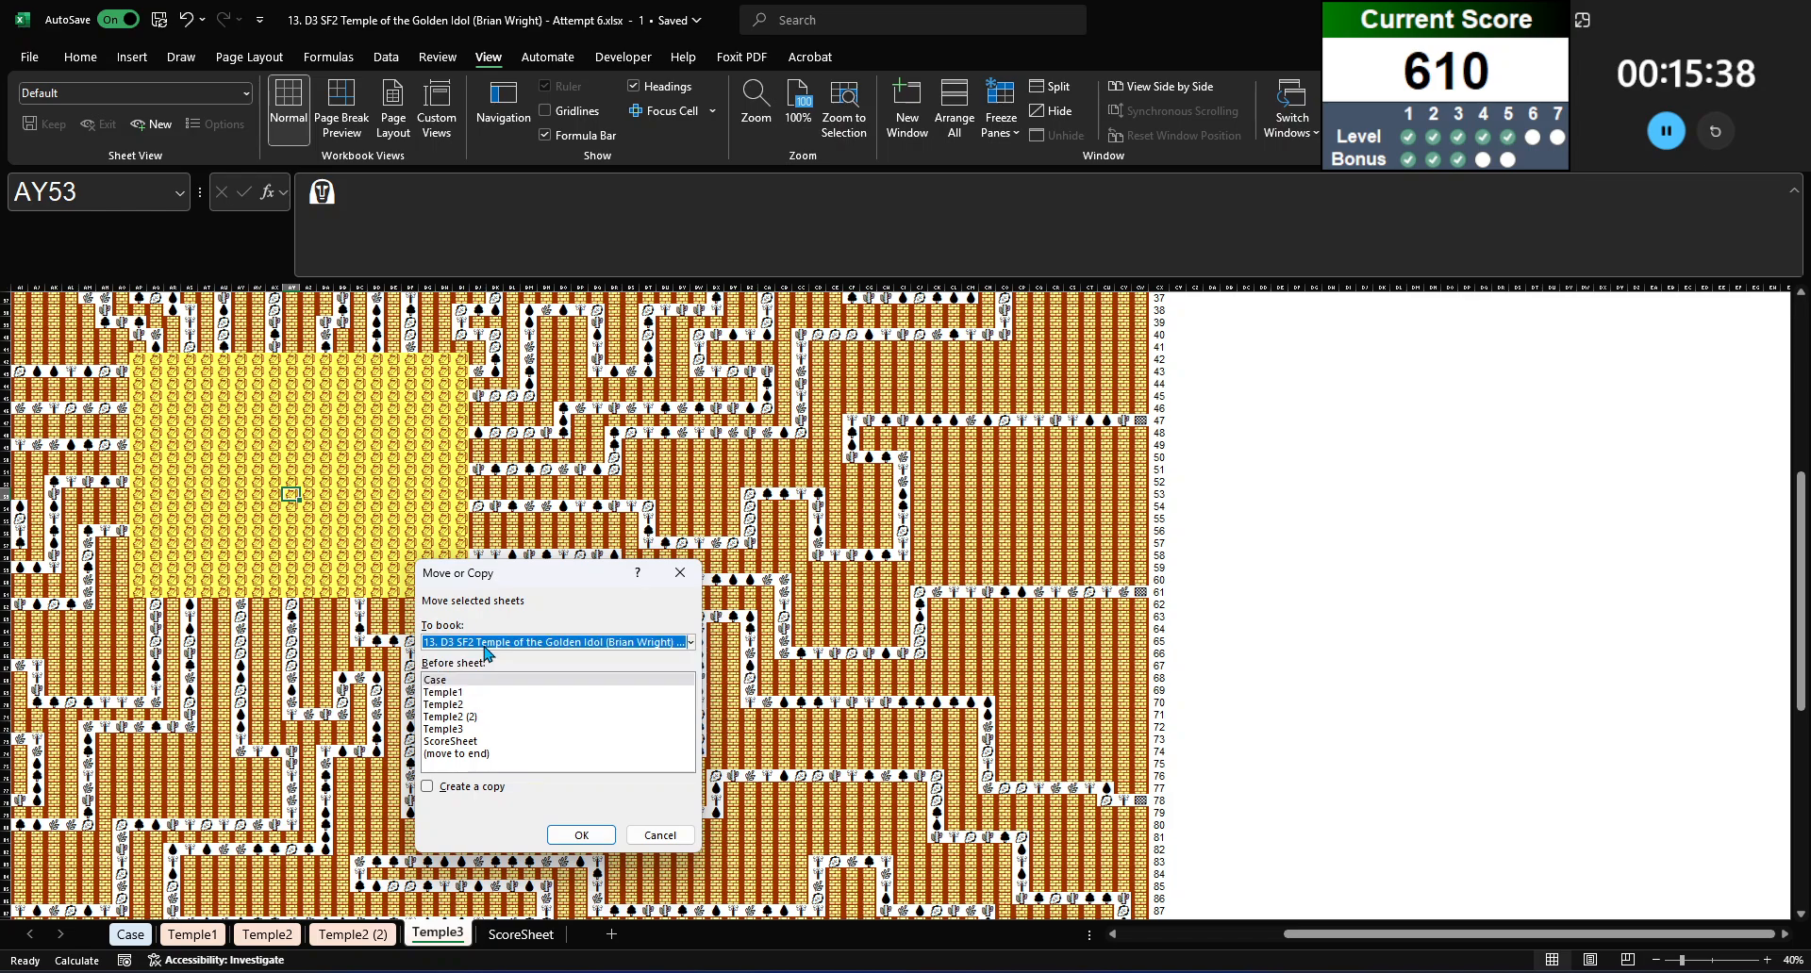
left_click(484, 647)
left_click(480, 677)
left_click(466, 732)
left_click(457, 753)
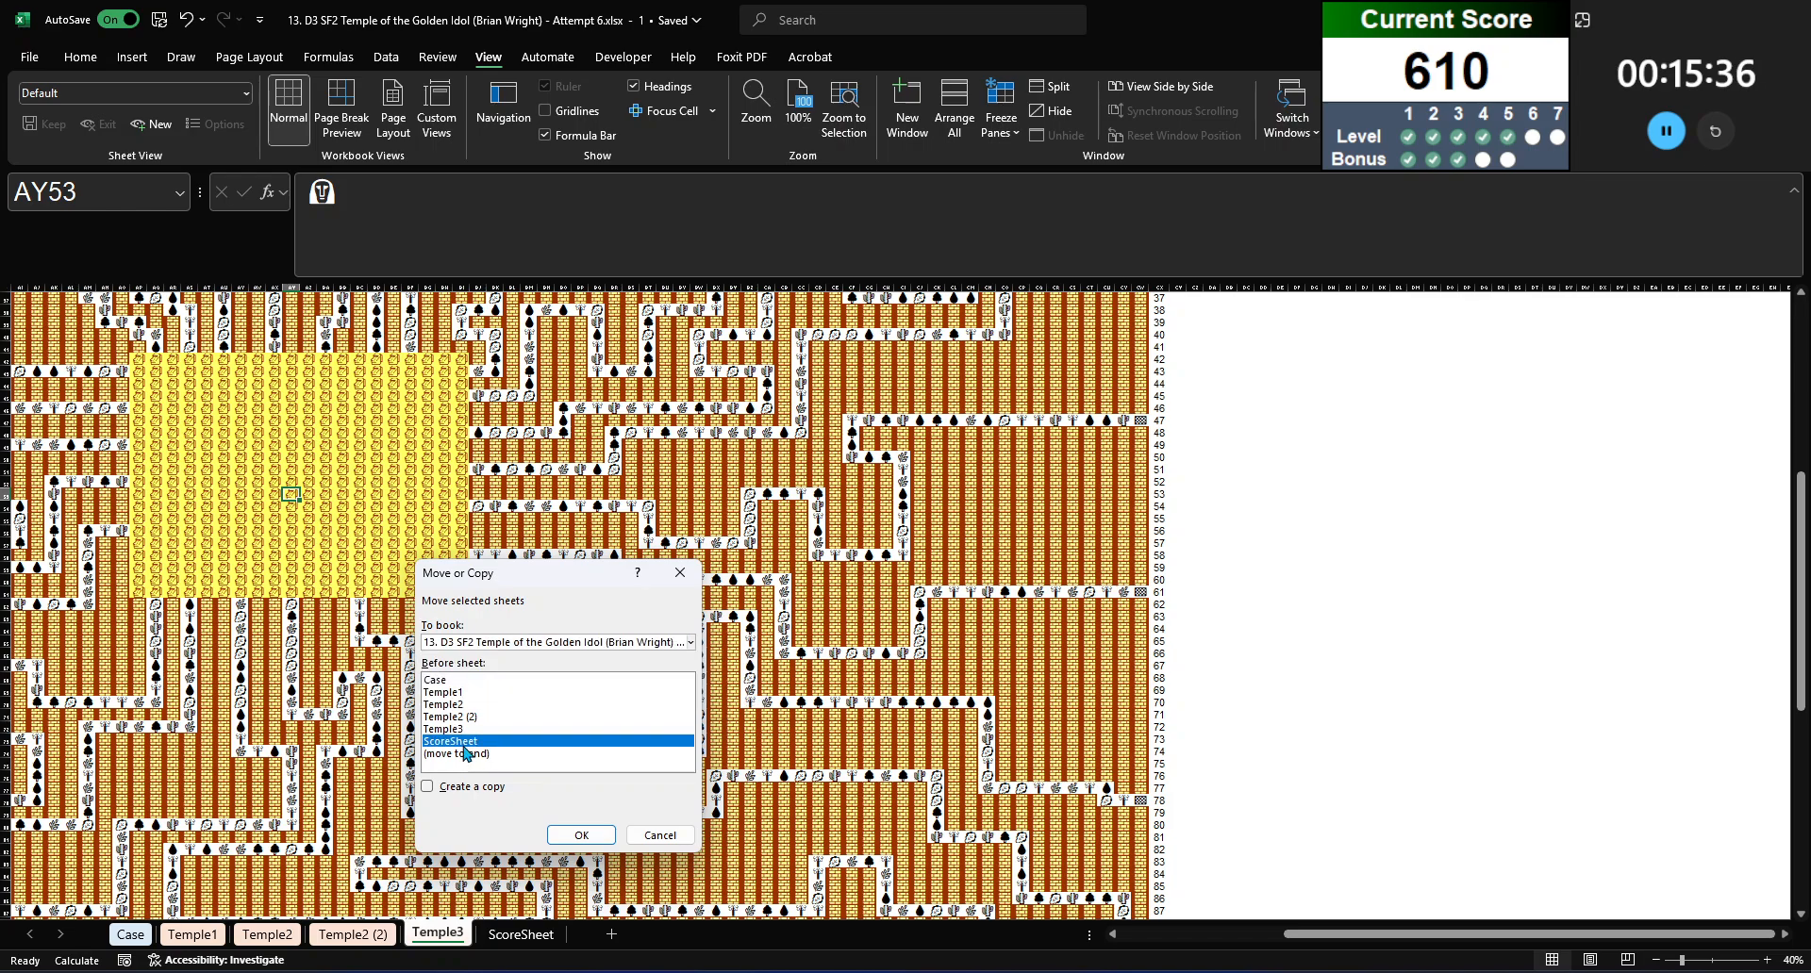
left_click(428, 785)
left_click(581, 835)
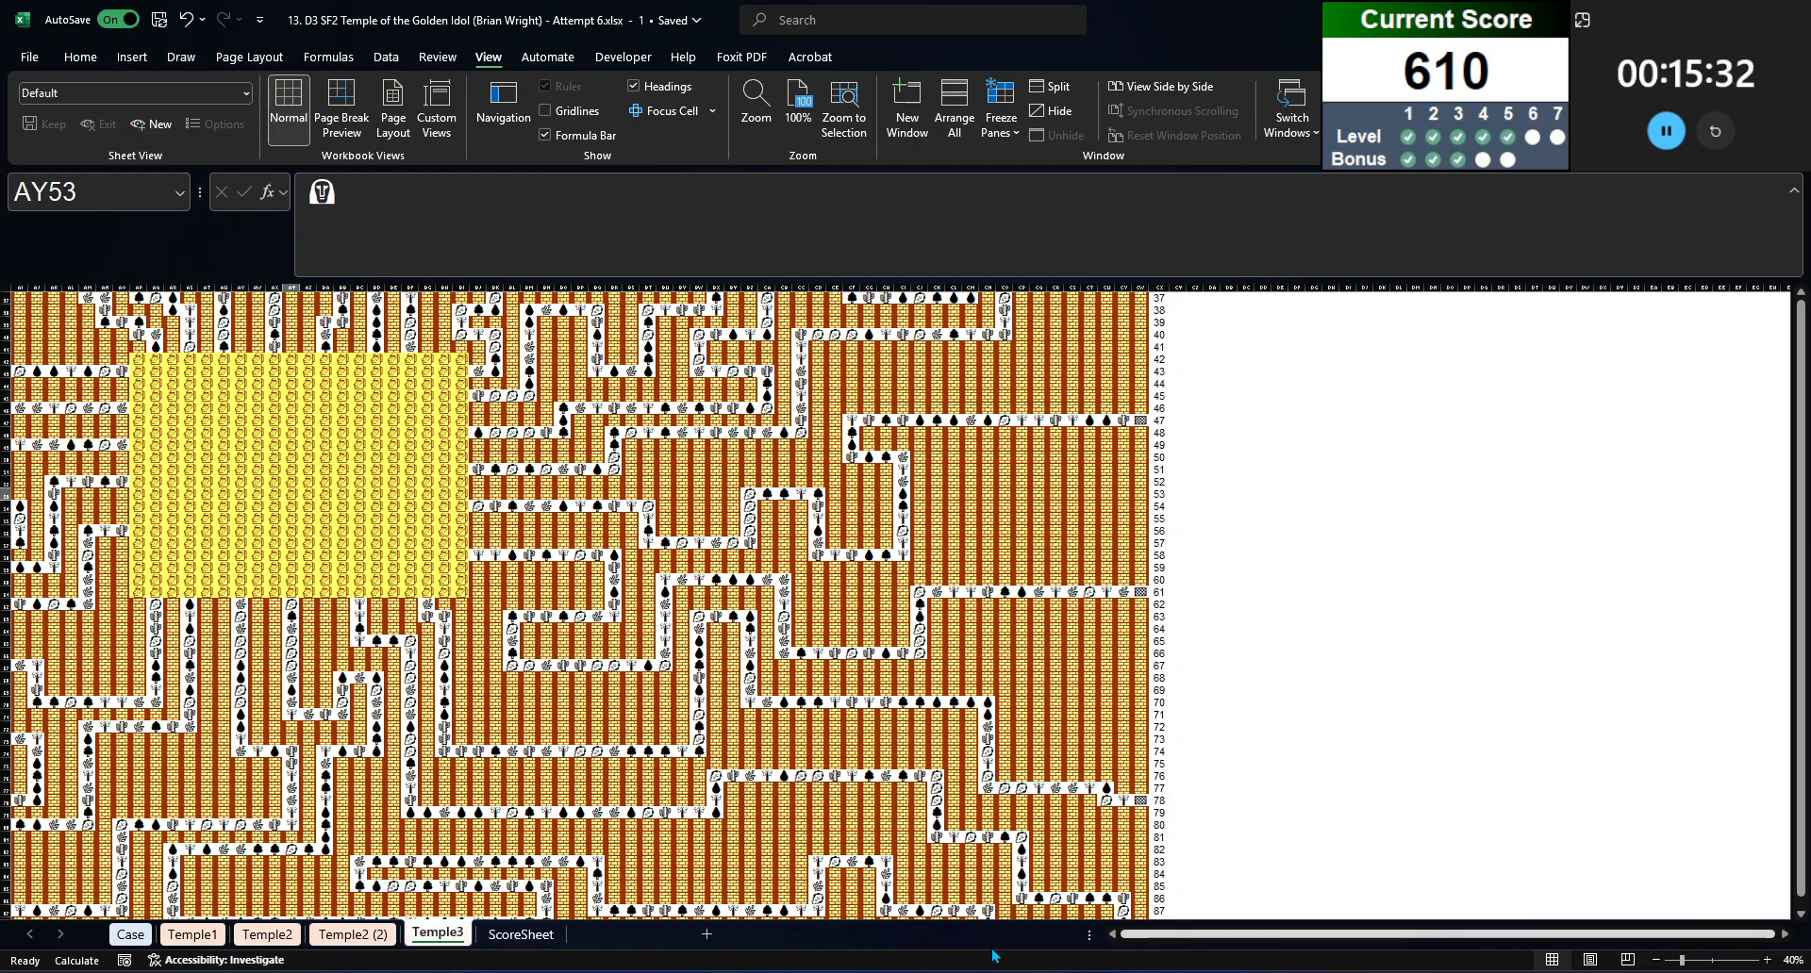
Step: Clear the row numbers in columns A and CX beside the Temple3 (2) maze
mouse_move(1109, 938)
left_mouse_down()
mouse_move(1063, 941)
mouse_move(1108, 941)
left_mouse_up()
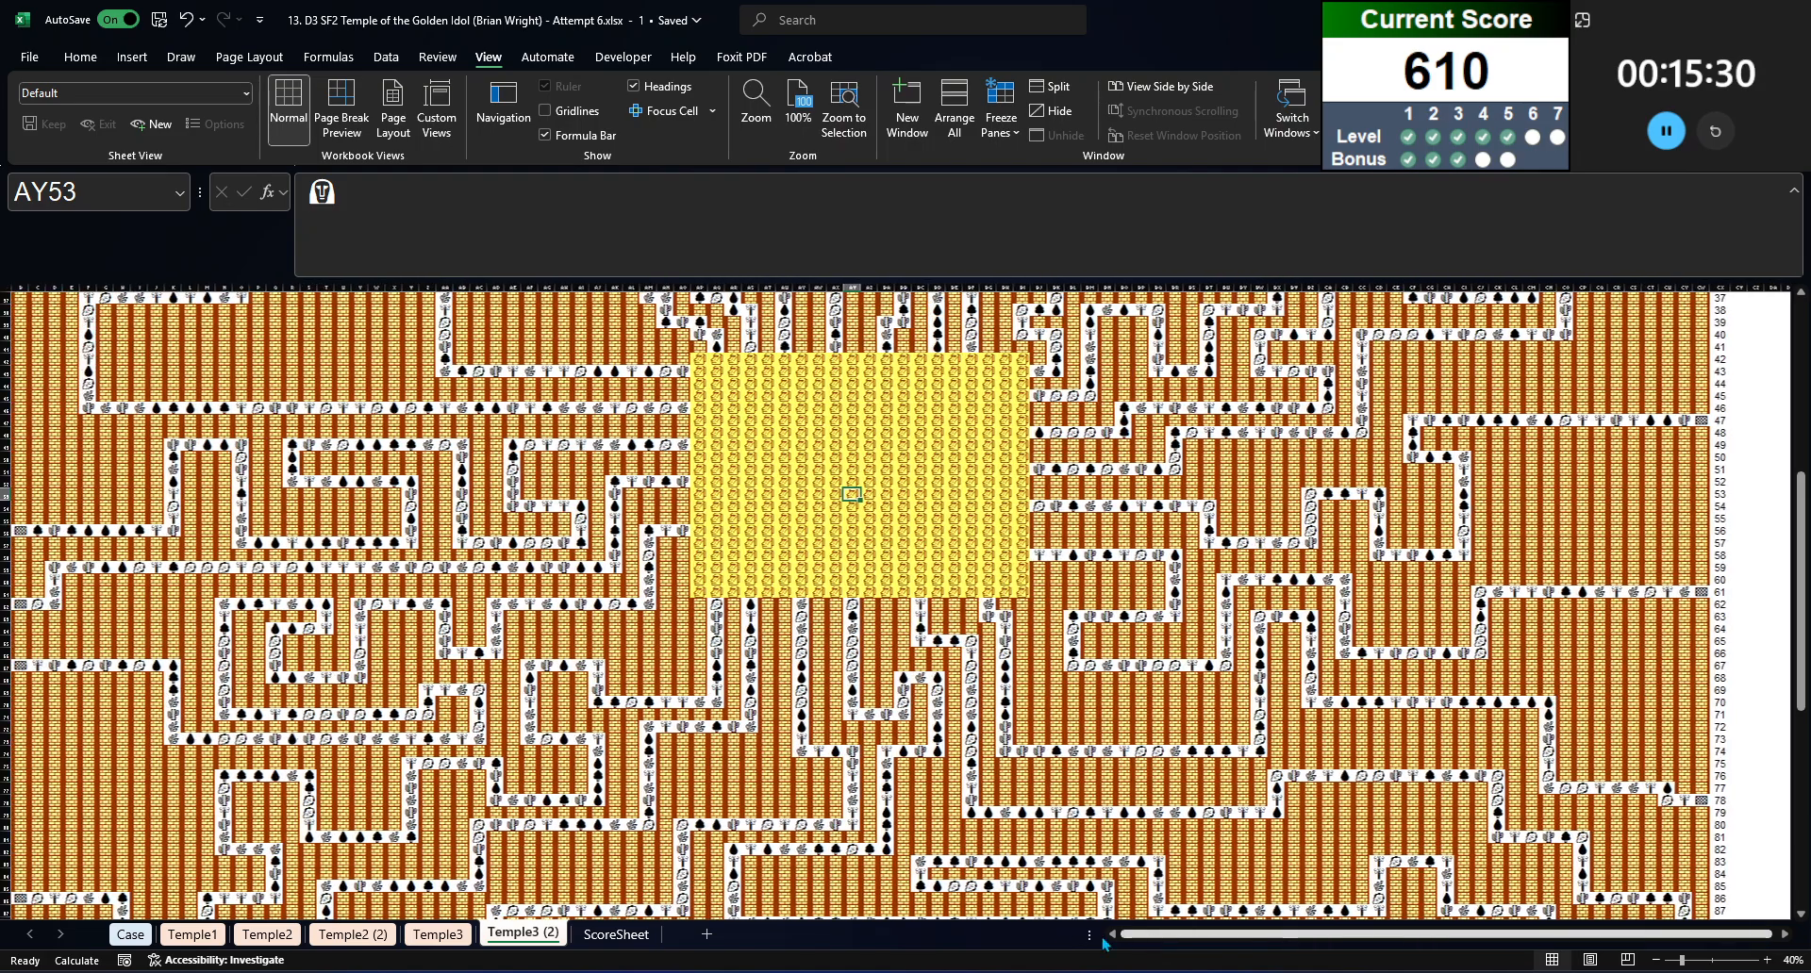
scroll(29, 351, "up", 11)
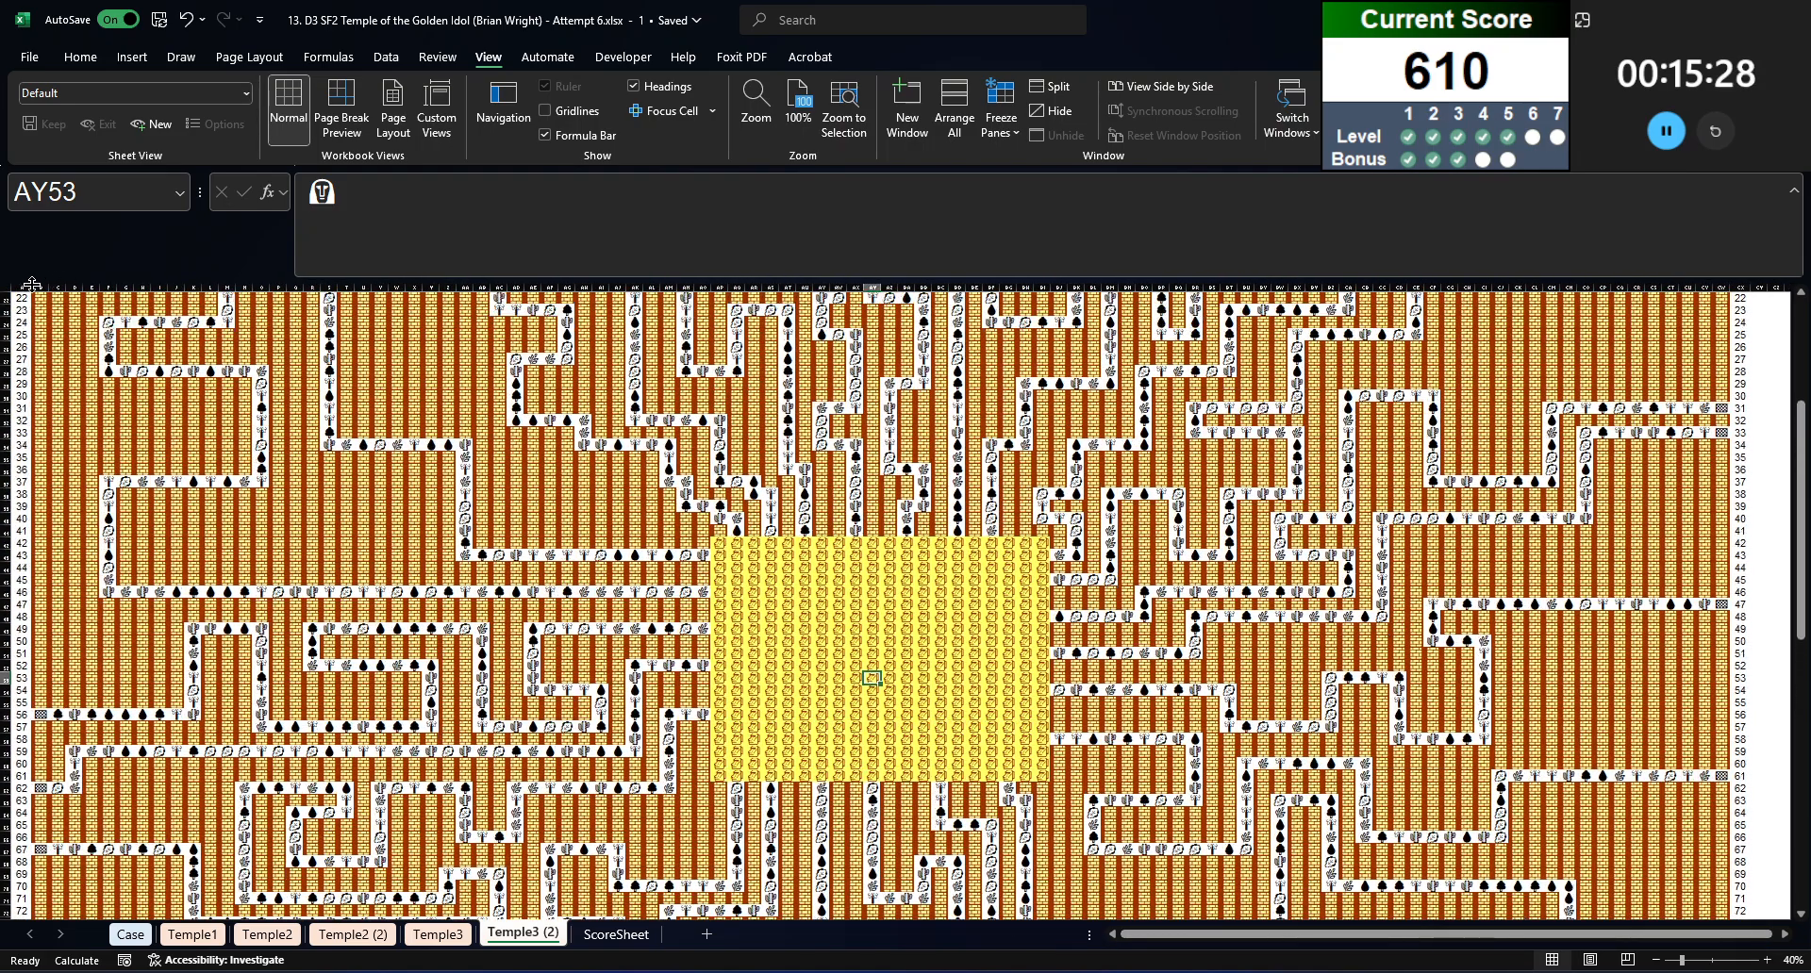
scroll(22, 297, "up", 1)
left_click(22, 297)
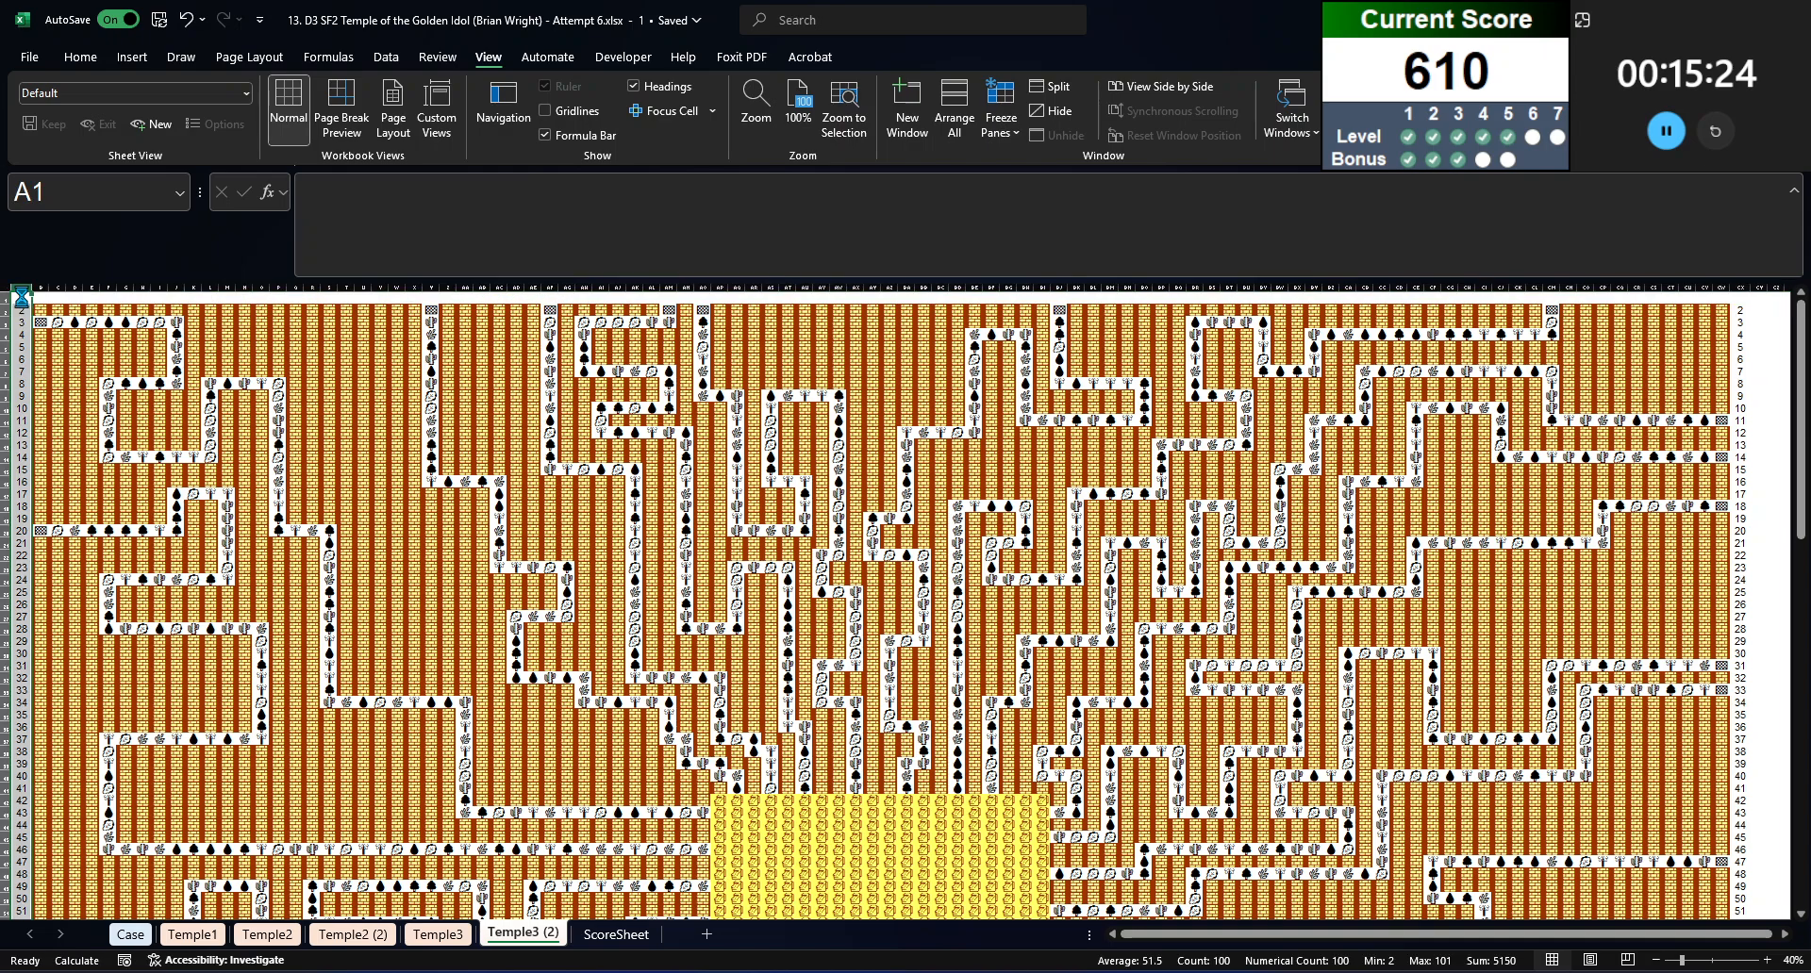
left_click(1740, 385)
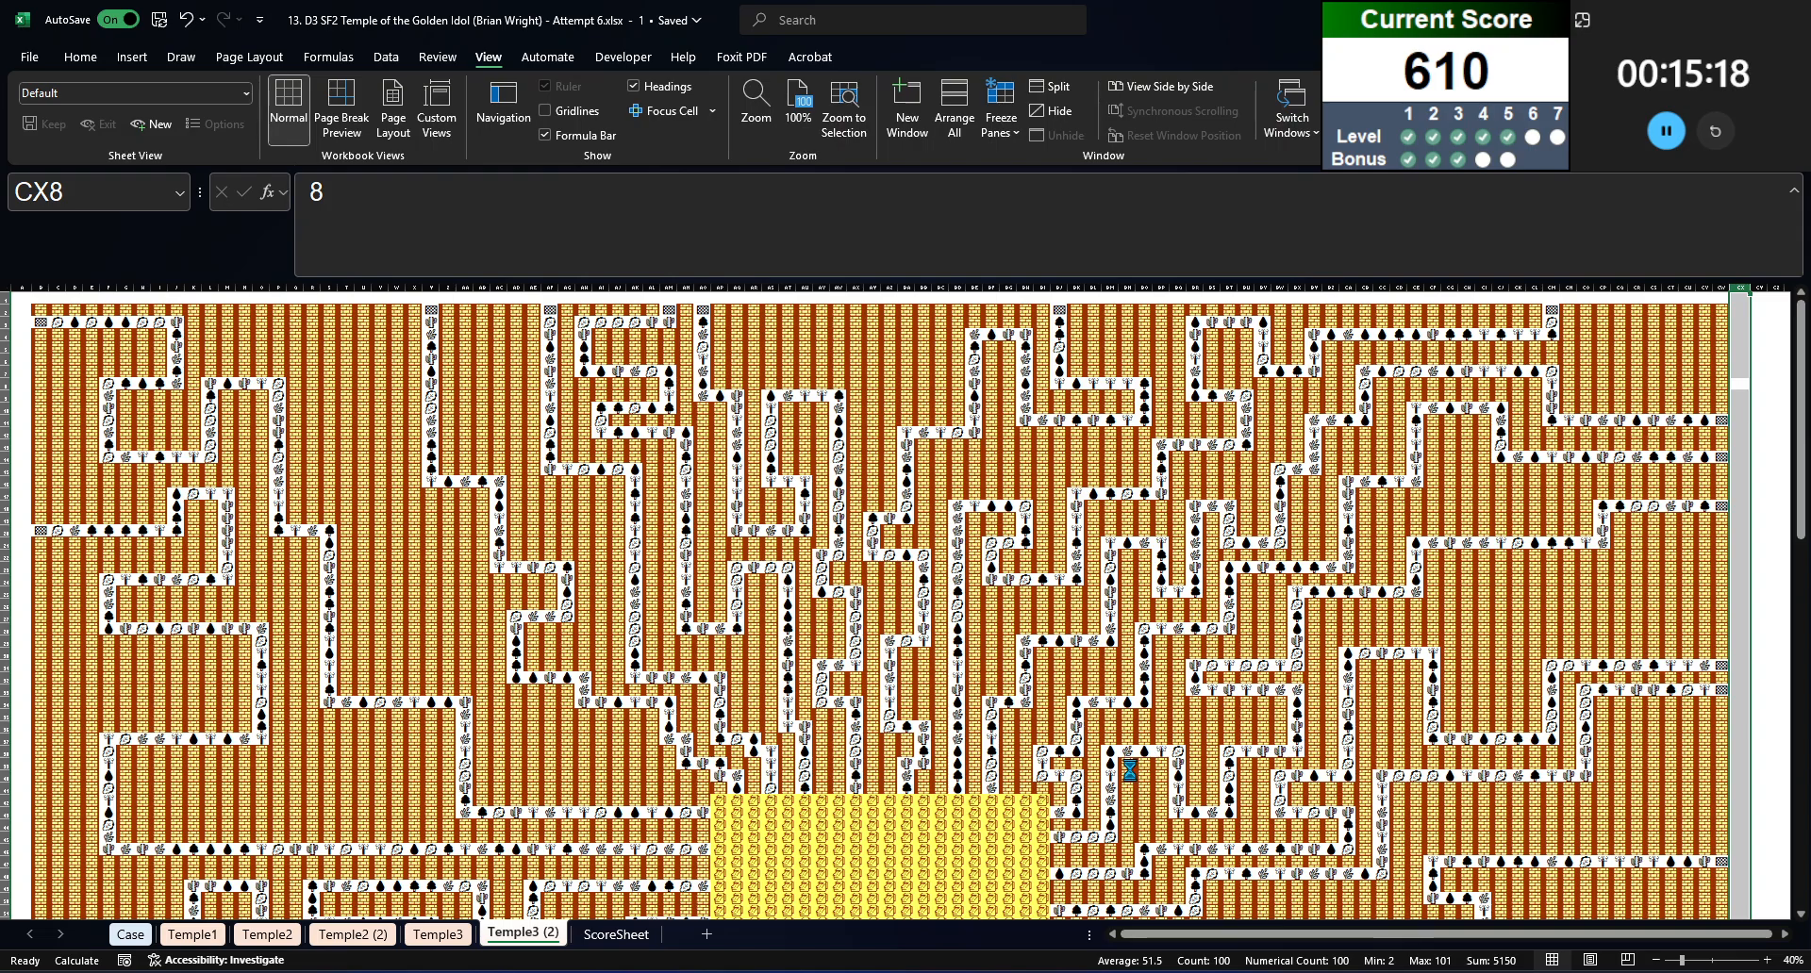
Step: Clear the column letters in row 102 beneath the Temple3 (2) maze
scroll(1797, 721, "down", 6)
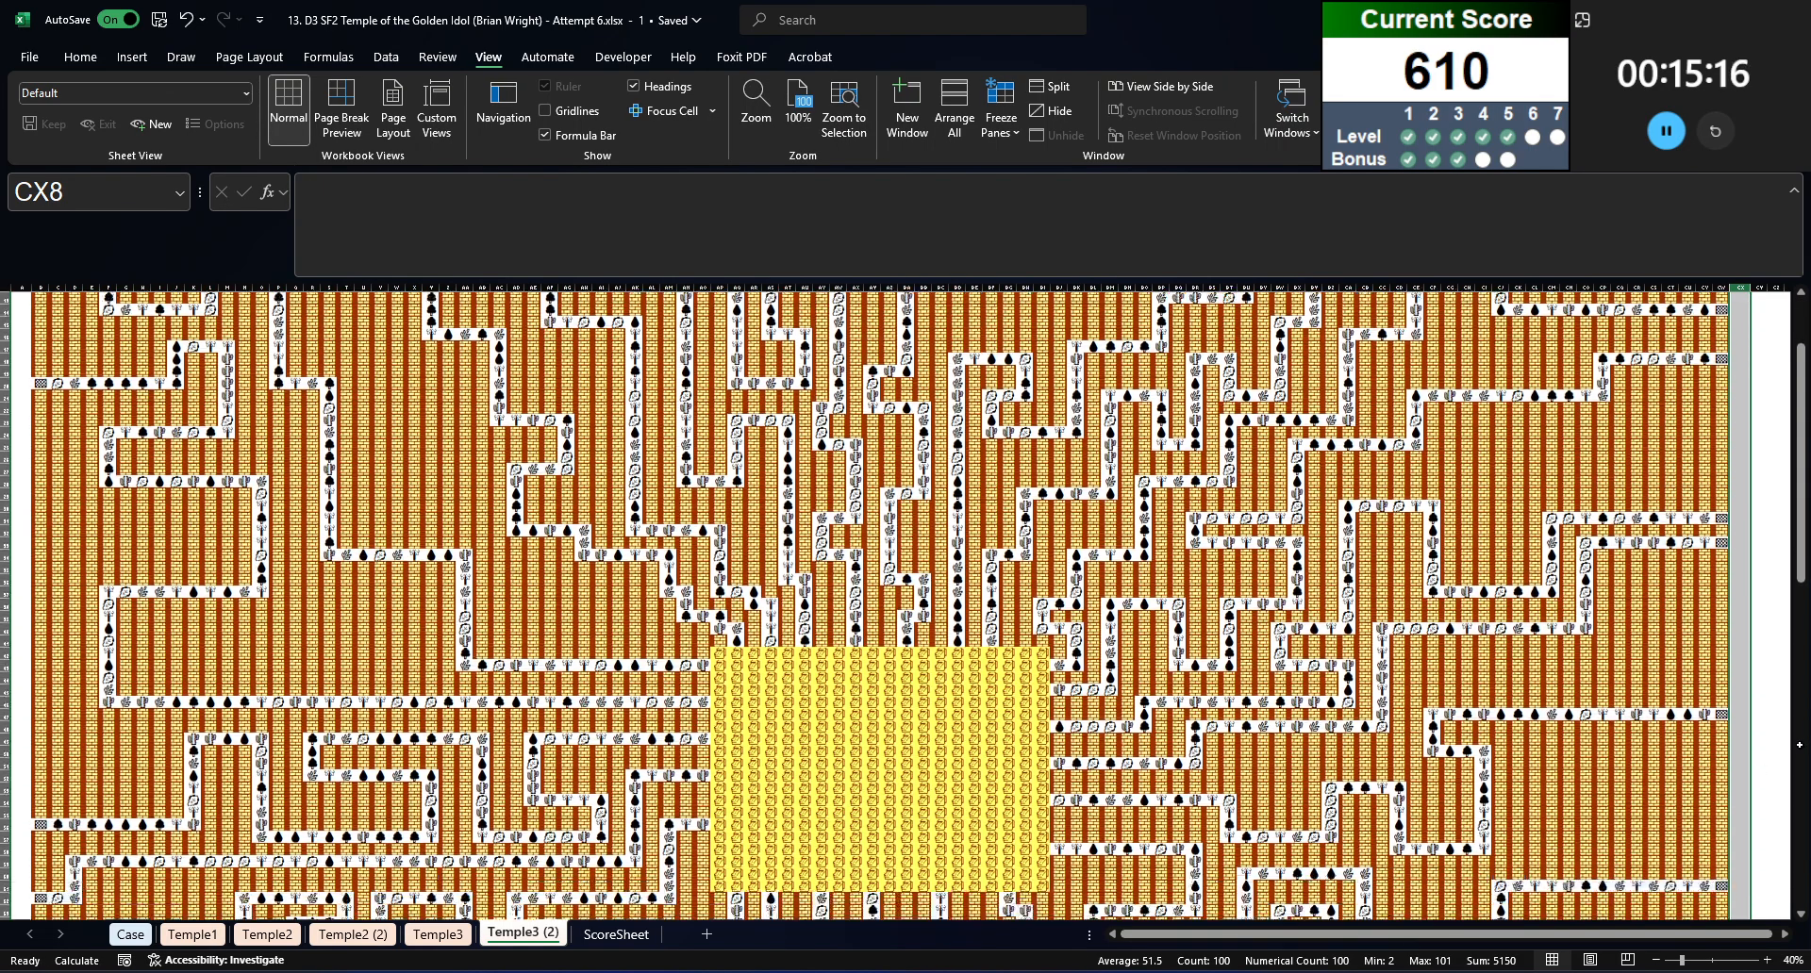
scroll(1797, 721, "down", 12)
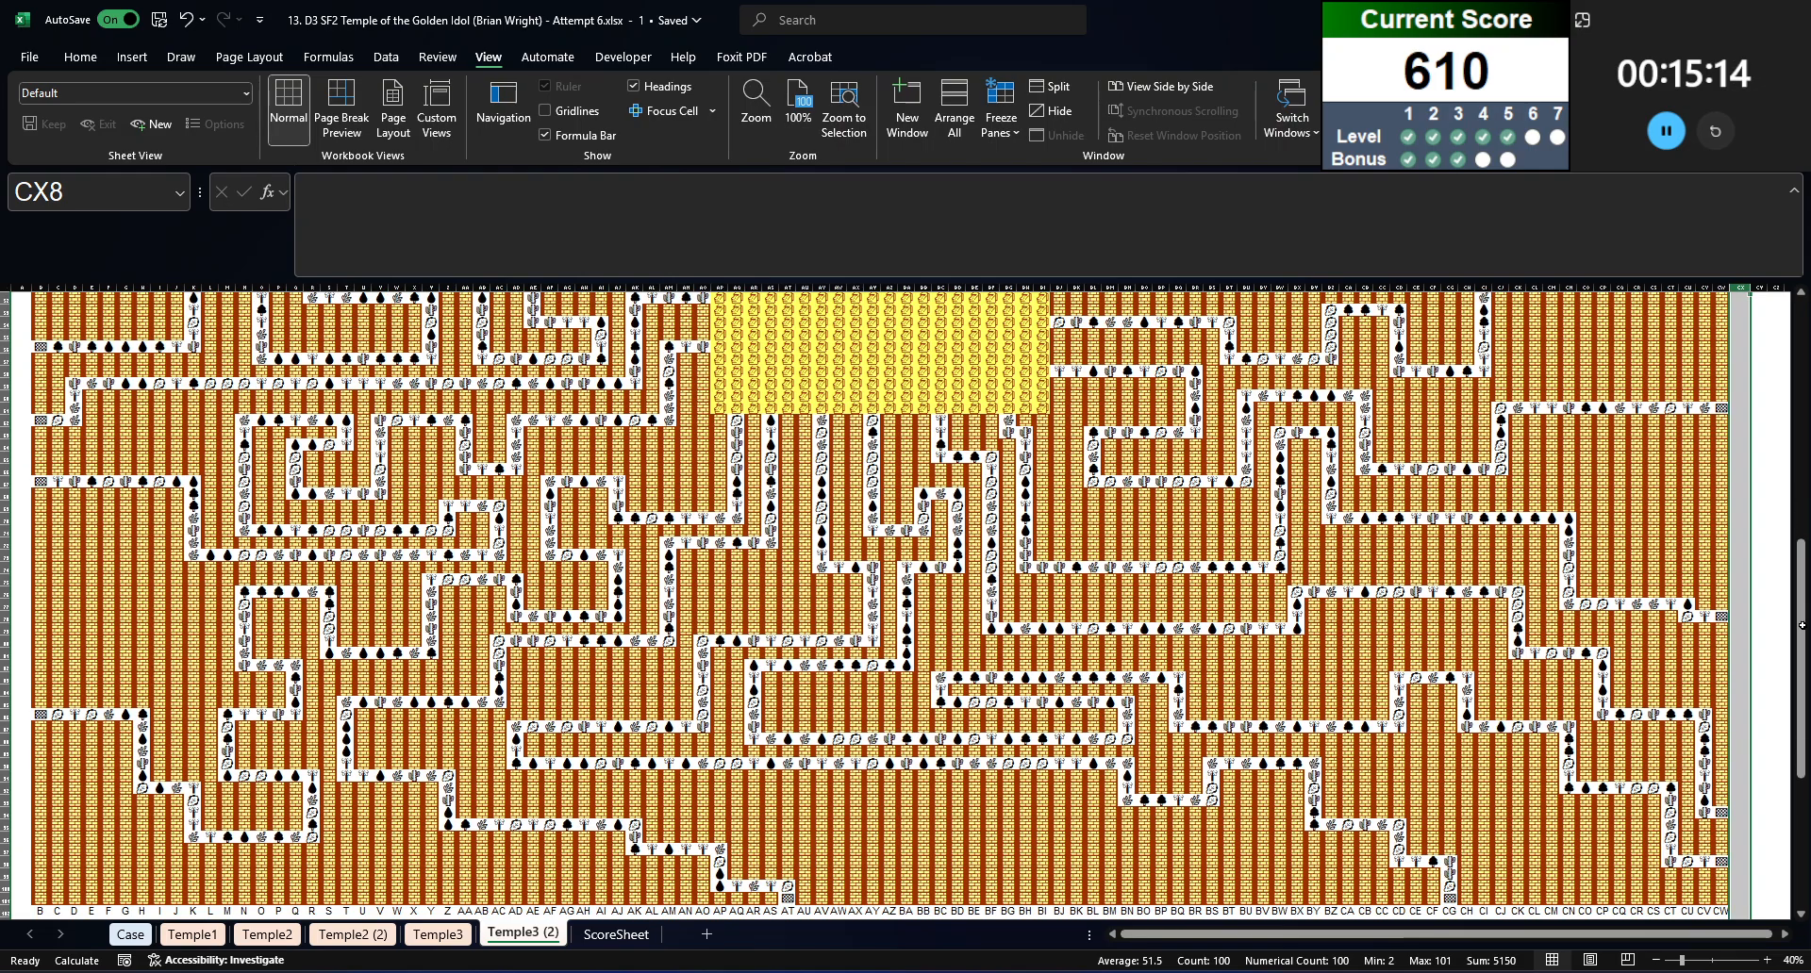
scroll(1798, 677, "down", 1)
scroll(1445, 647, "up", 10)
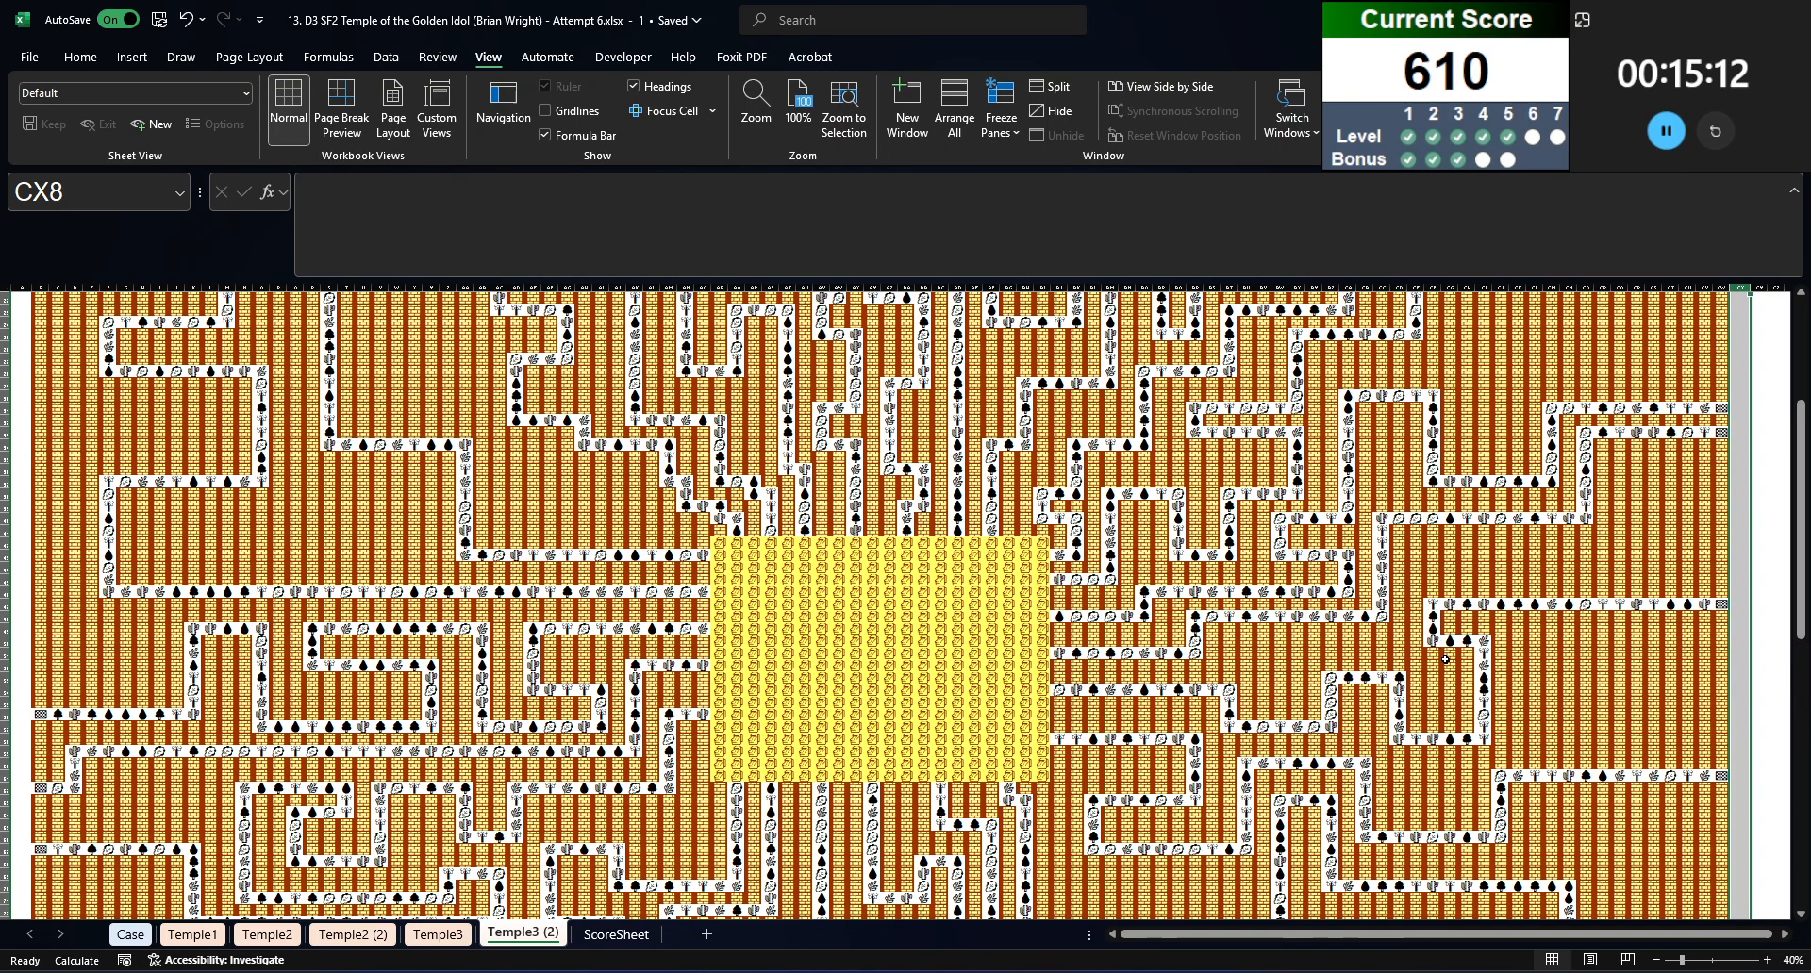
left_click(1447, 647)
scroll(1447, 647, "down", 4)
scroll(1176, 407, "down", 7)
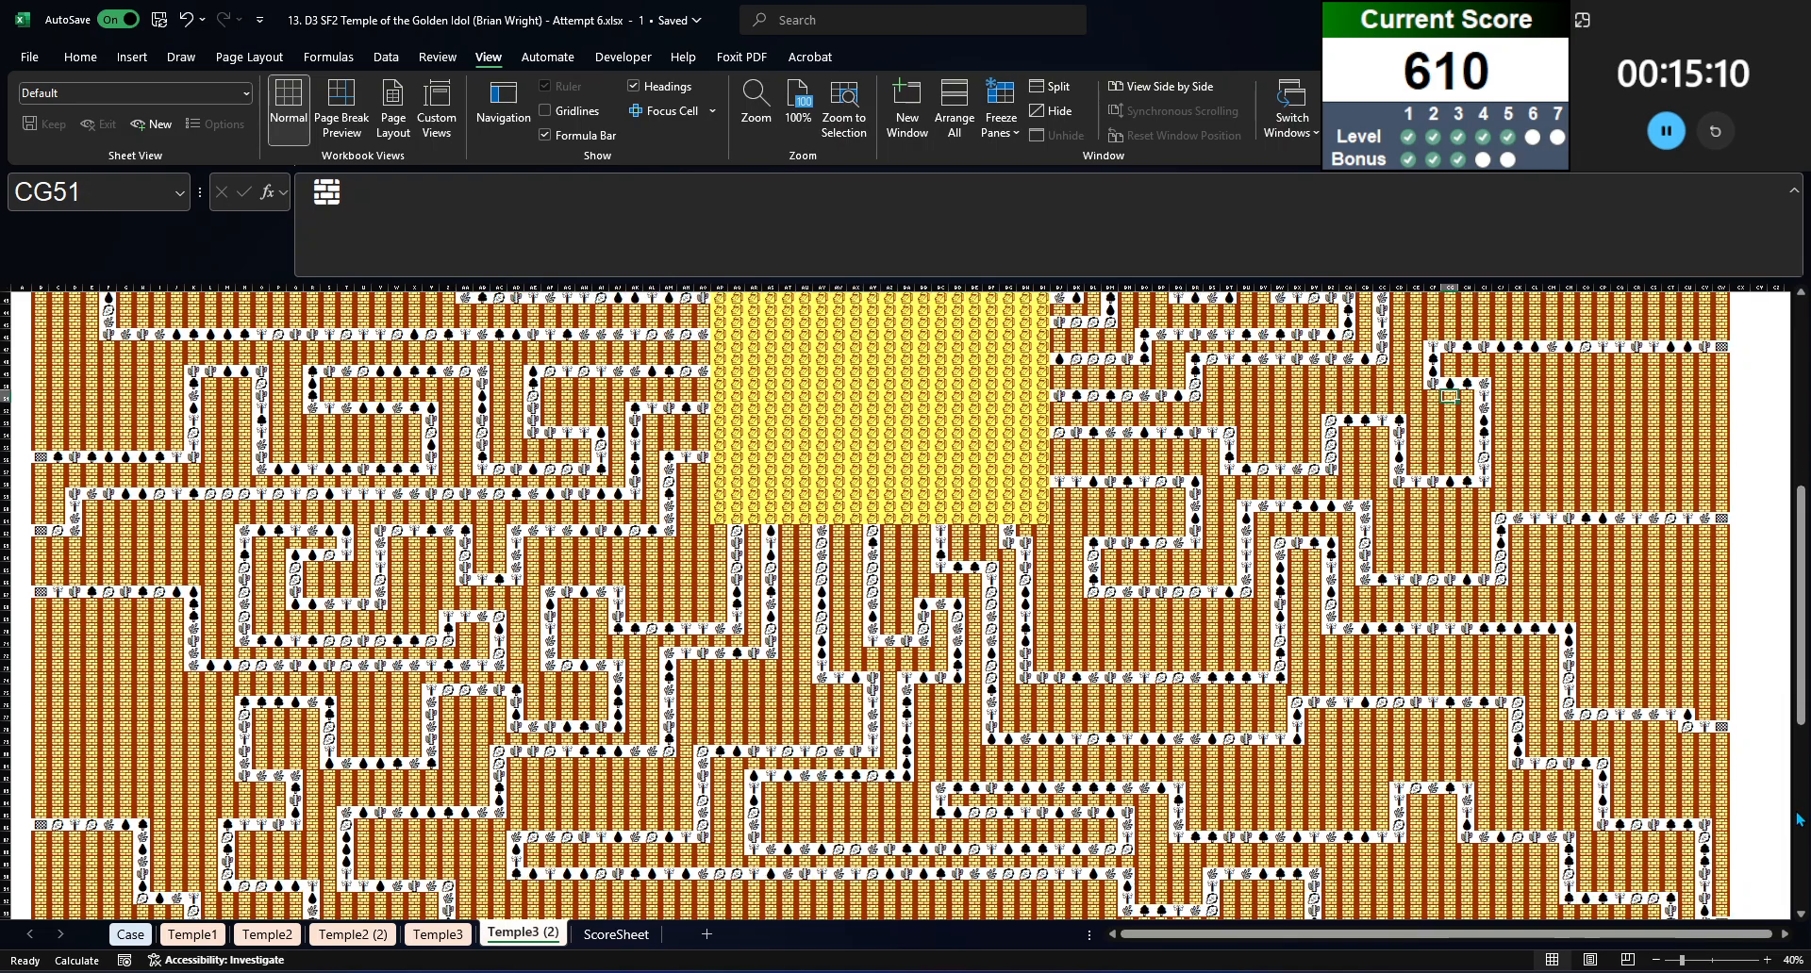
scroll(1177, 407, "down", 10)
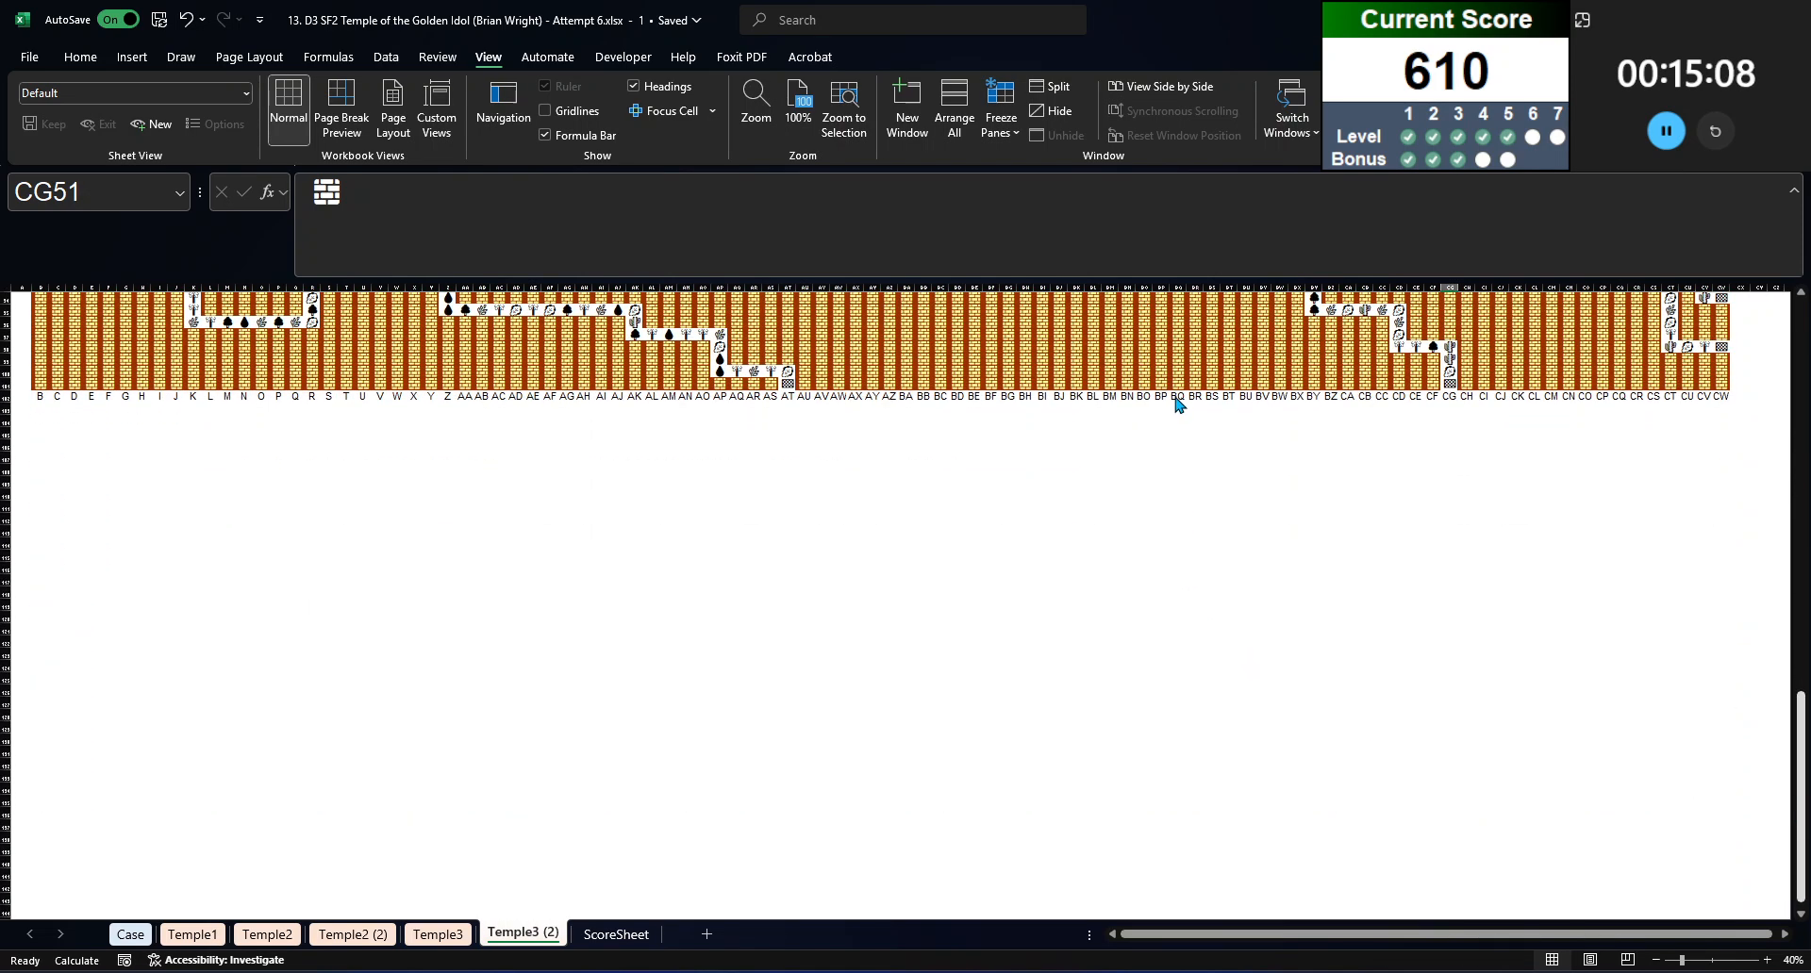
left_click(1177, 396)
key("shift+space")
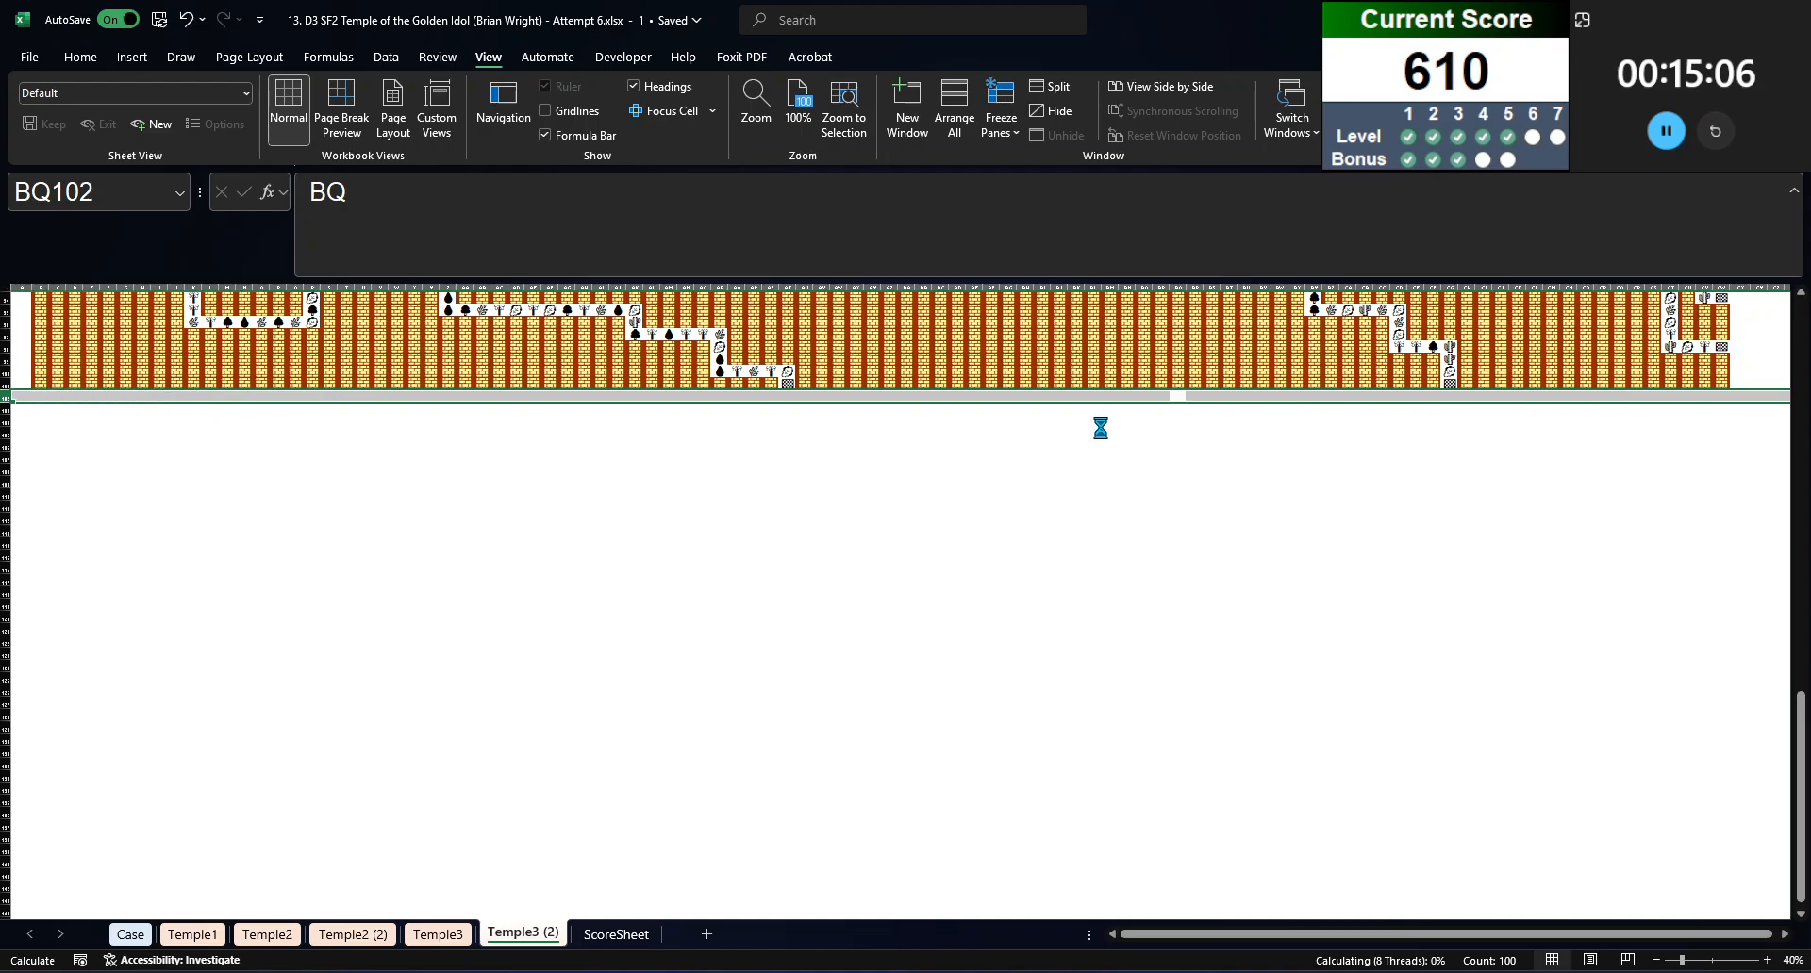
left_click_drag(85, 289, 86, 332)
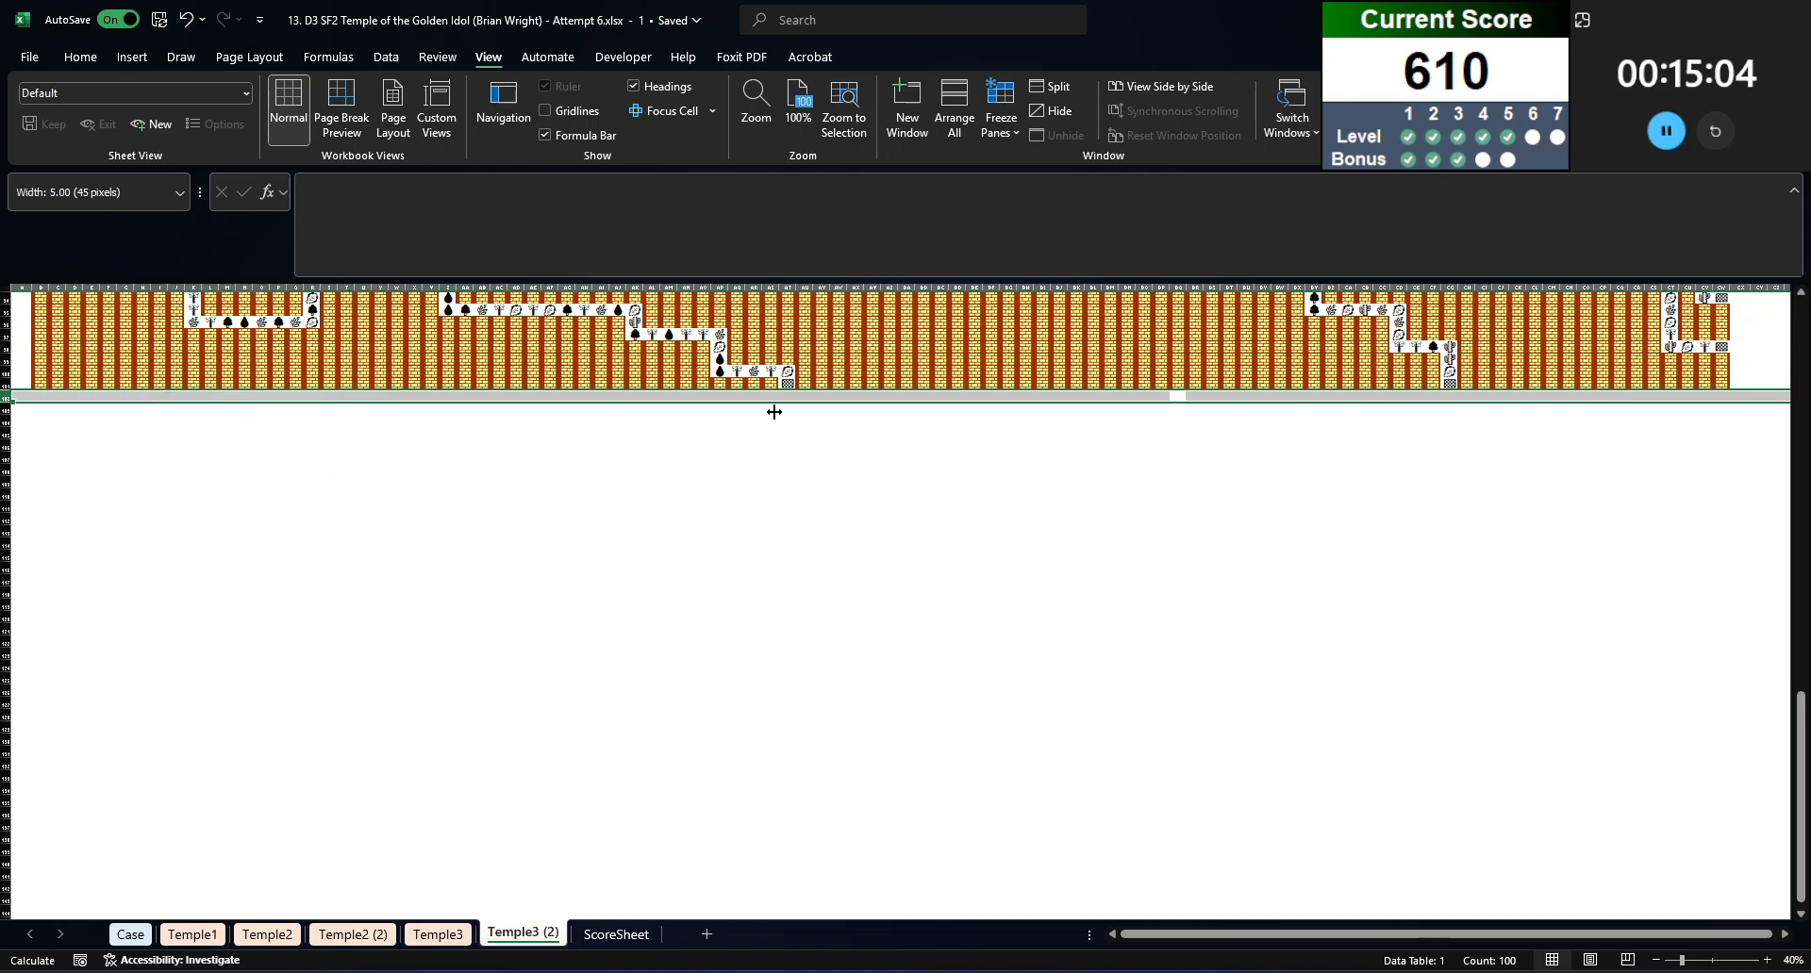
left_click(194, 322)
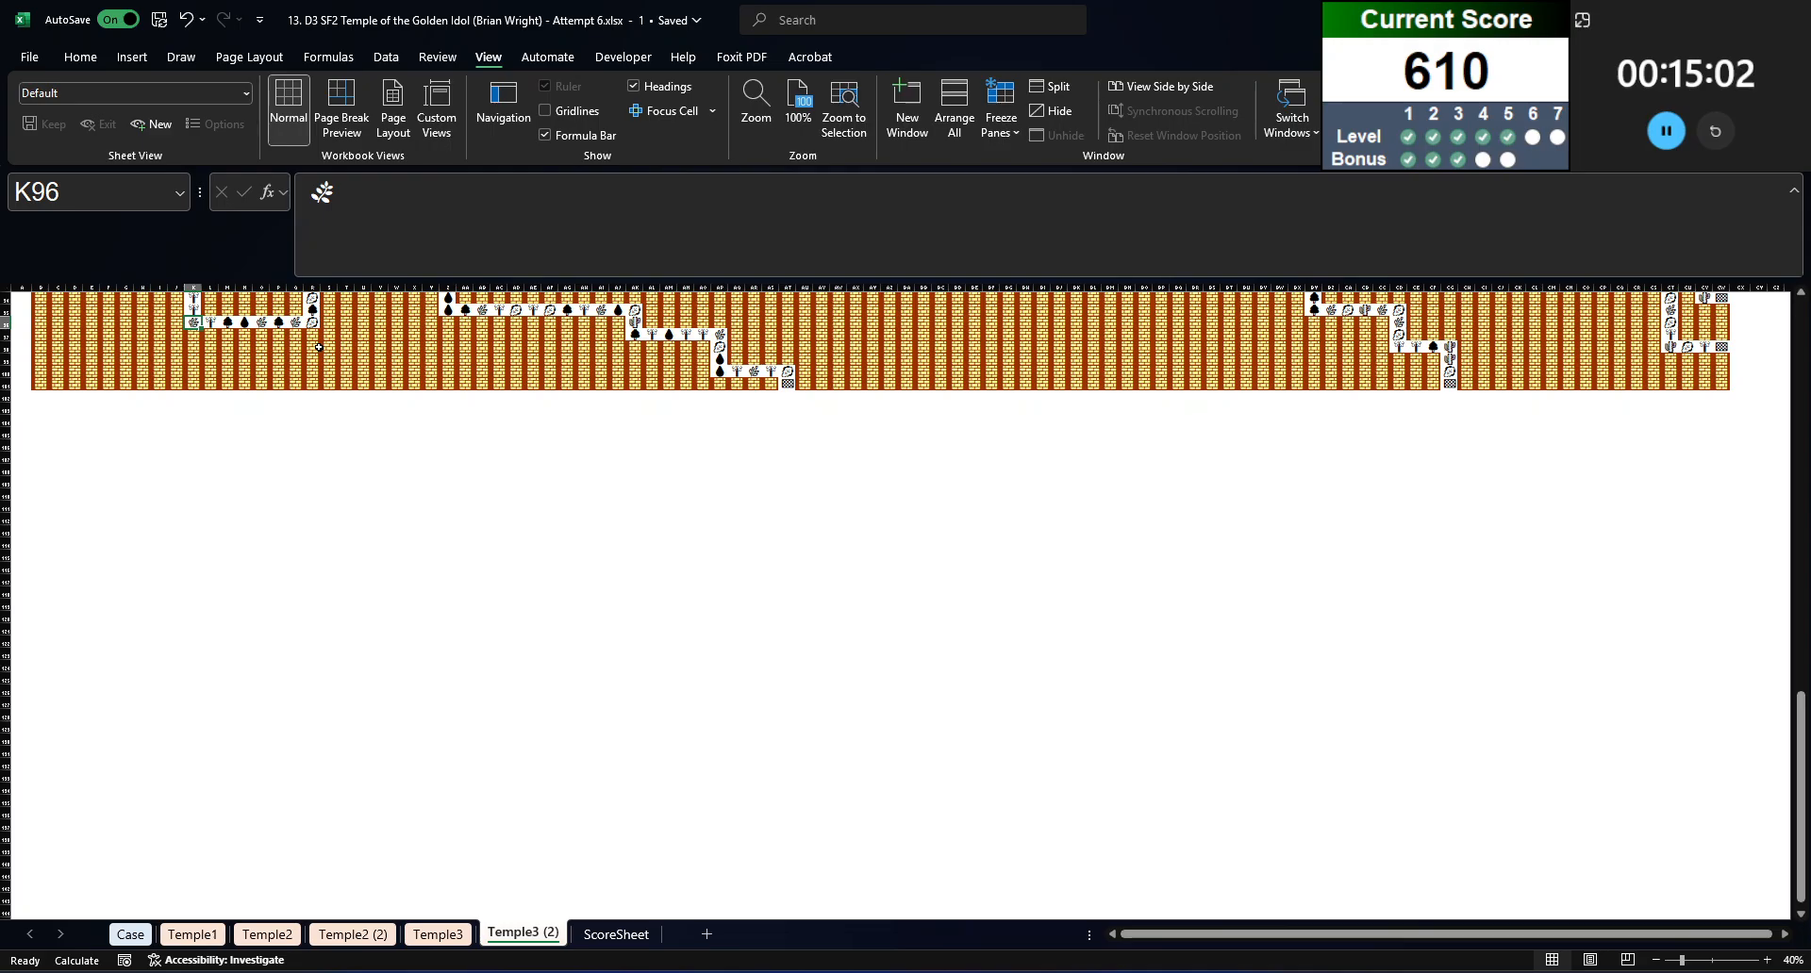
Step: Replace the contents of cell B2 on Temple3 (2) with the copied path-numbering formula
key("ctrl+Home")
key("ctrl+Home")
left_click(41, 310)
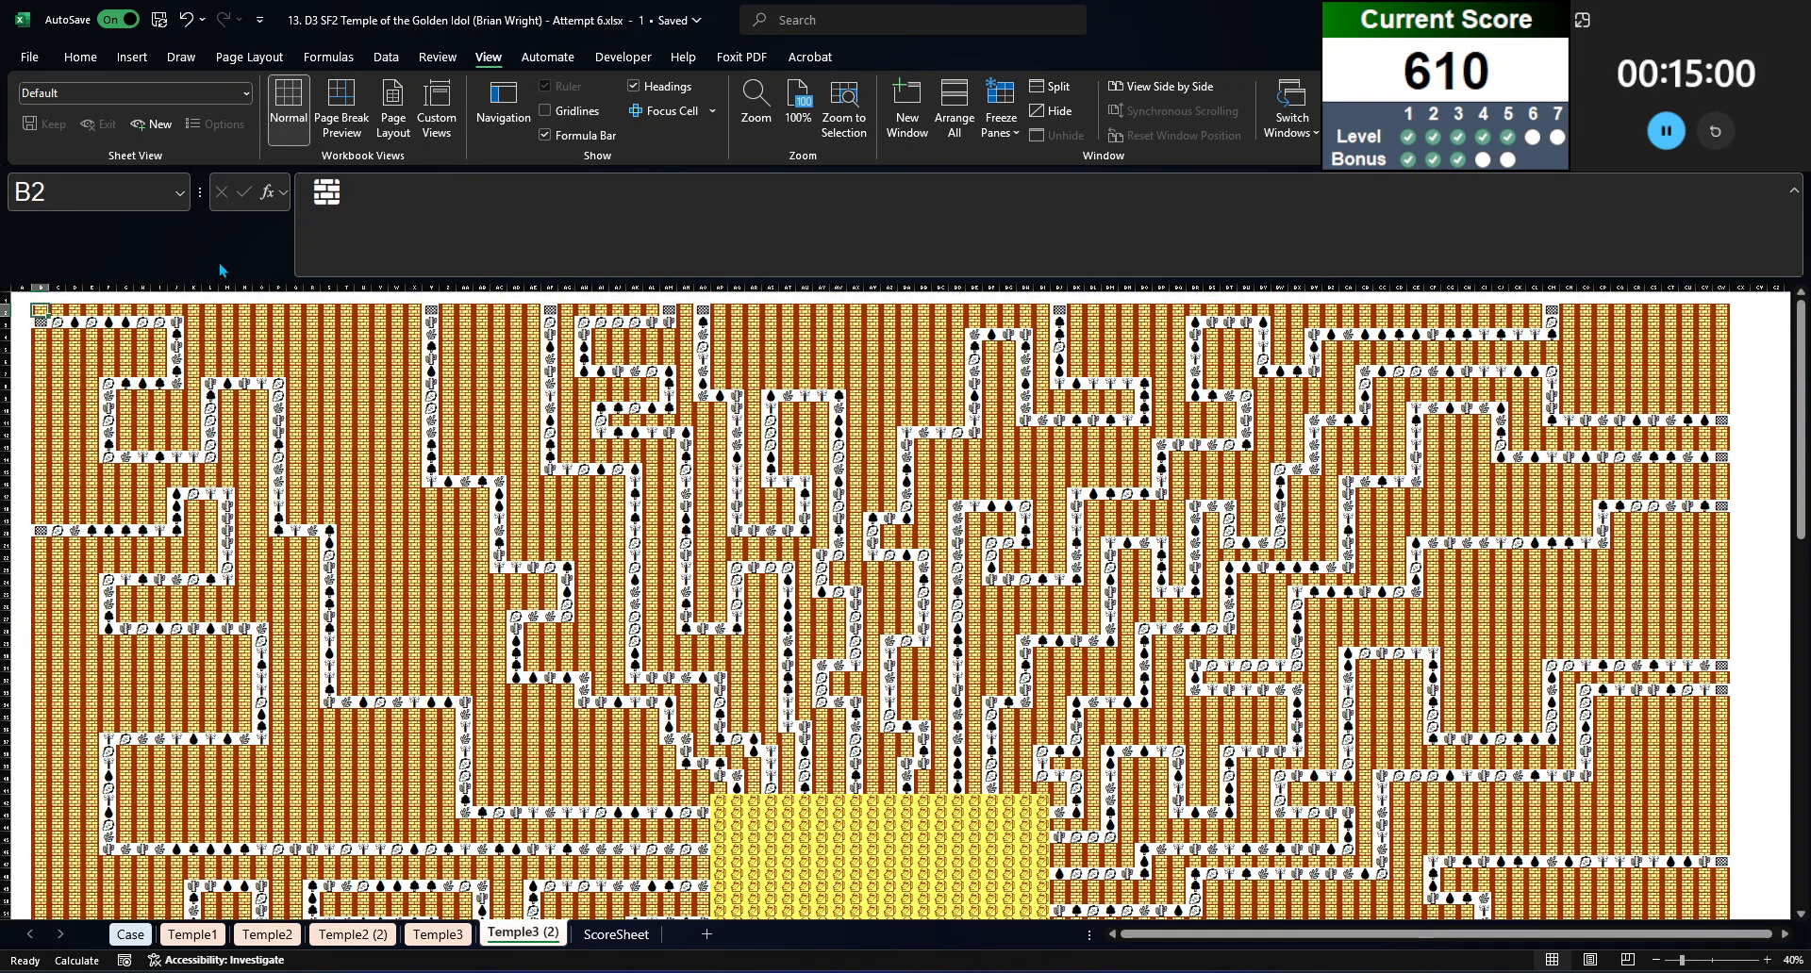
left_click_drag(312, 194, 423, 252)
key("ctrl+v")
Step: Change every Temple2 sheet reference in the B2 formula to Temple3 and enter the formula
left_click(471, 196)
key("BackSpace")
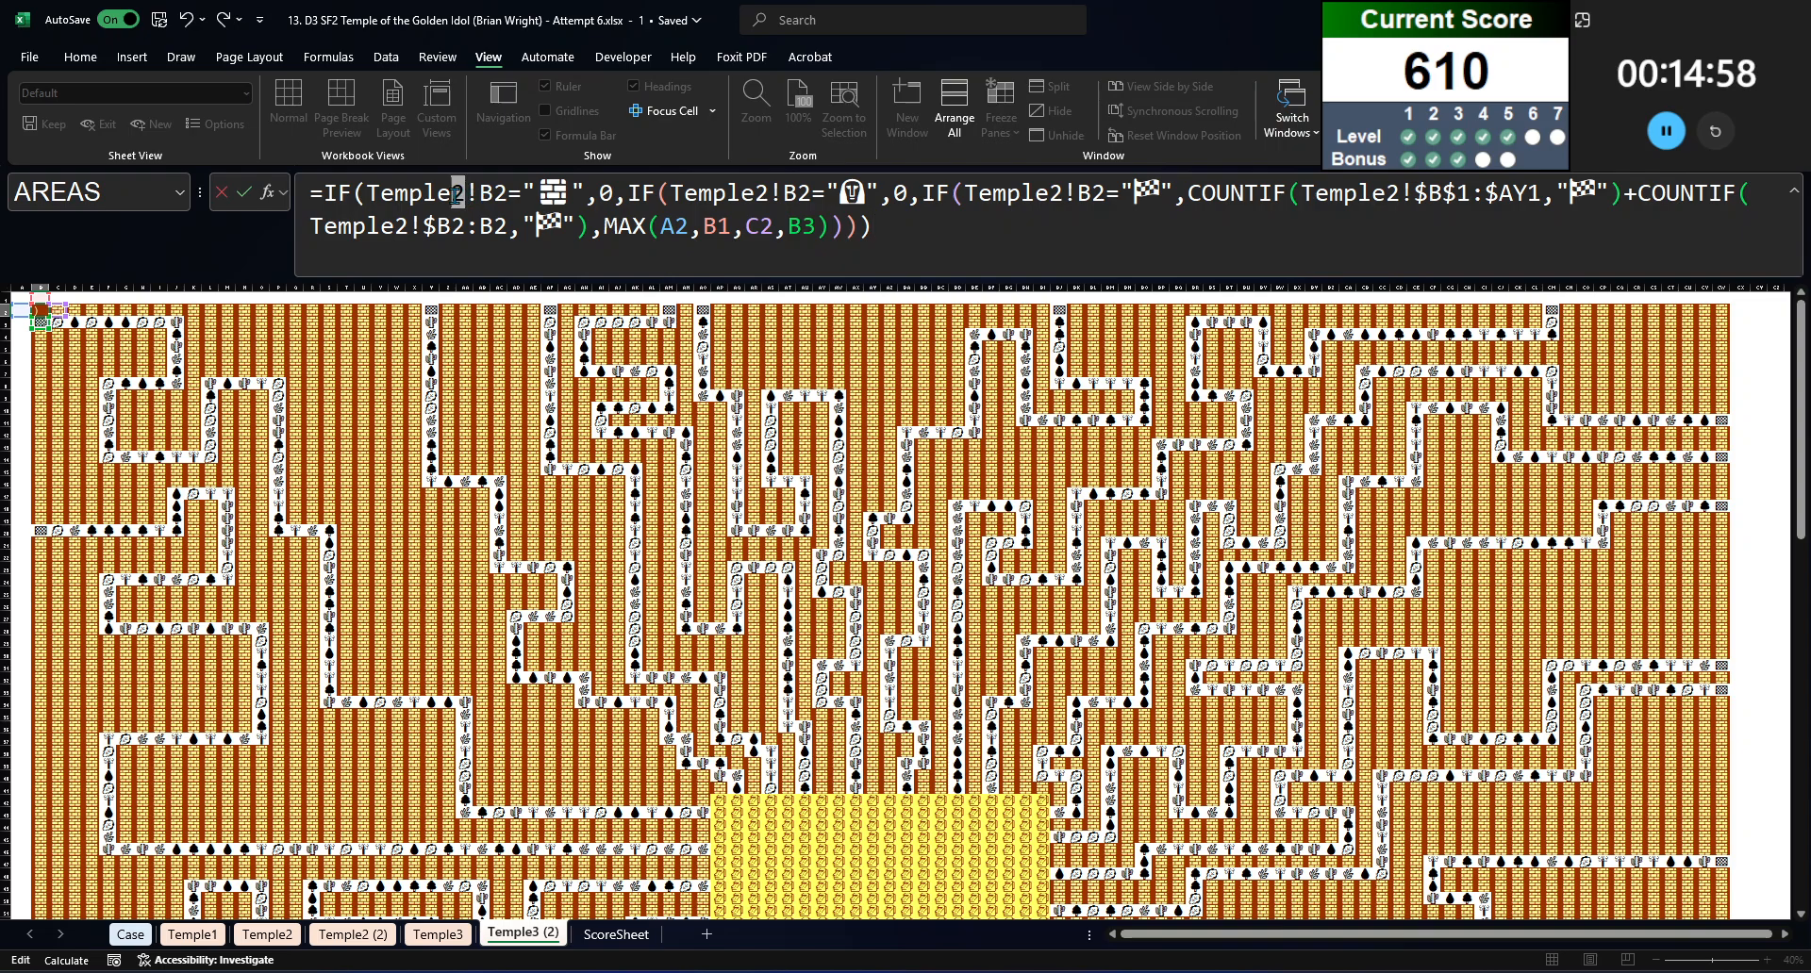
type("3")
left_click(763, 196)
key("BackSpace")
type("3")
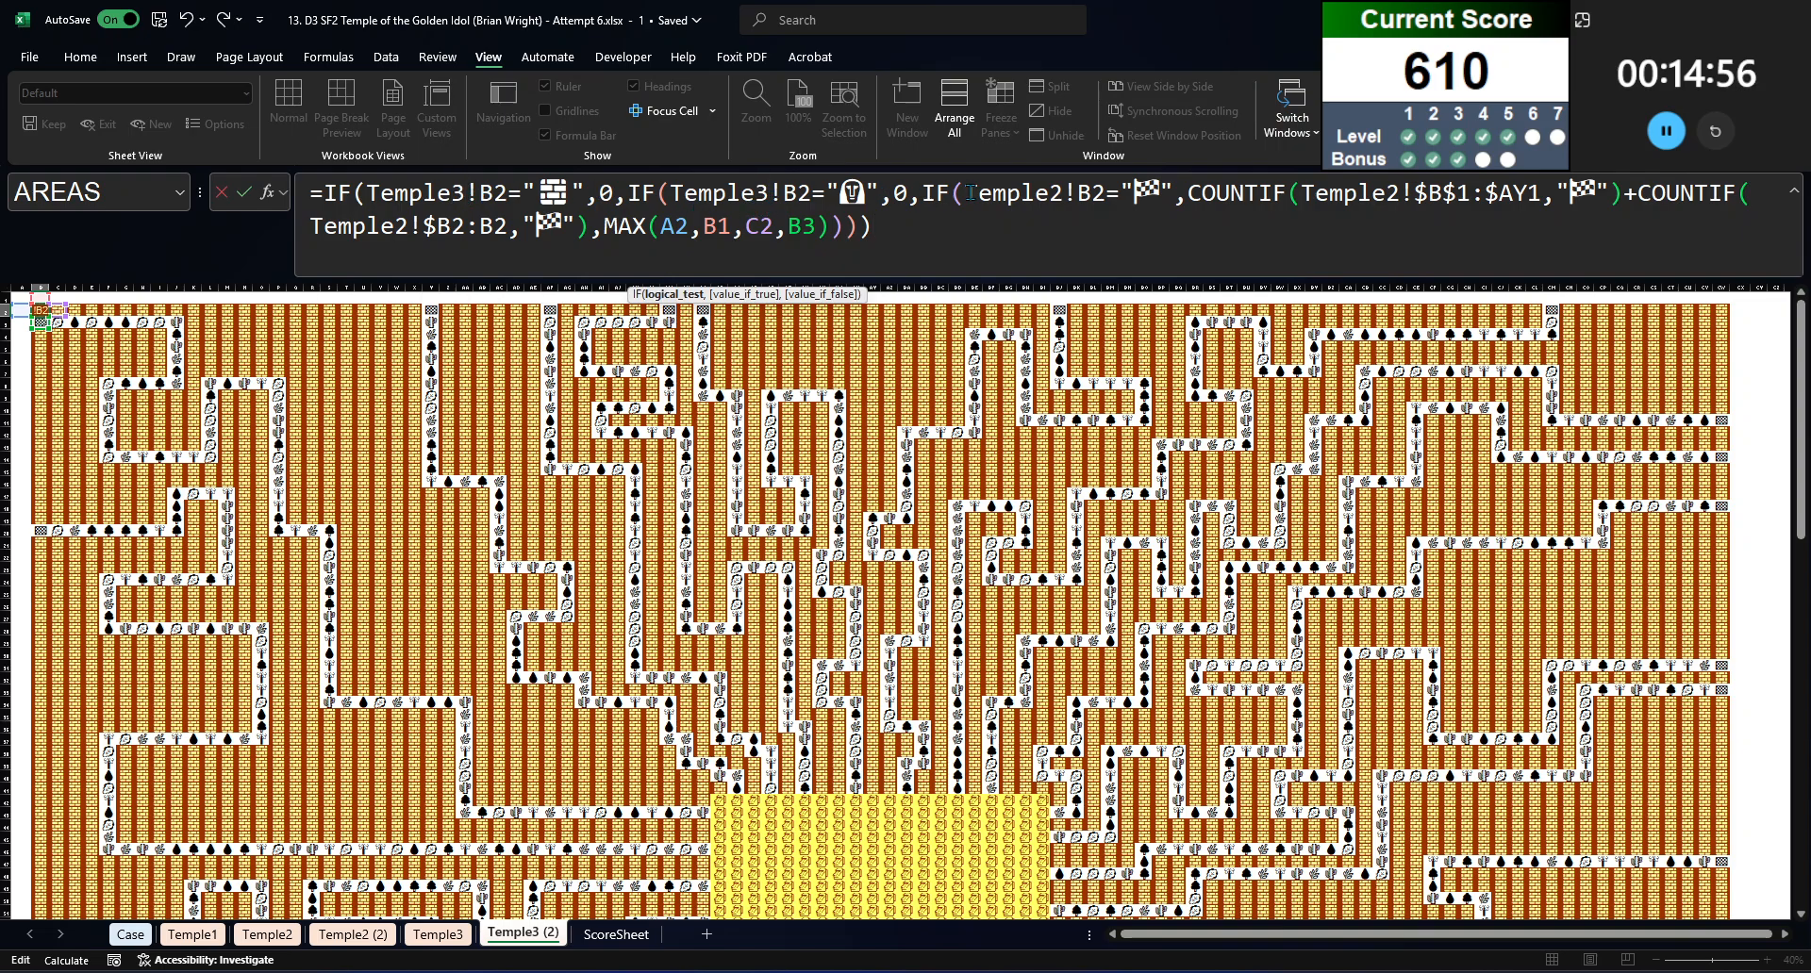
left_click(1060, 191)
key("BackSpace")
type("3")
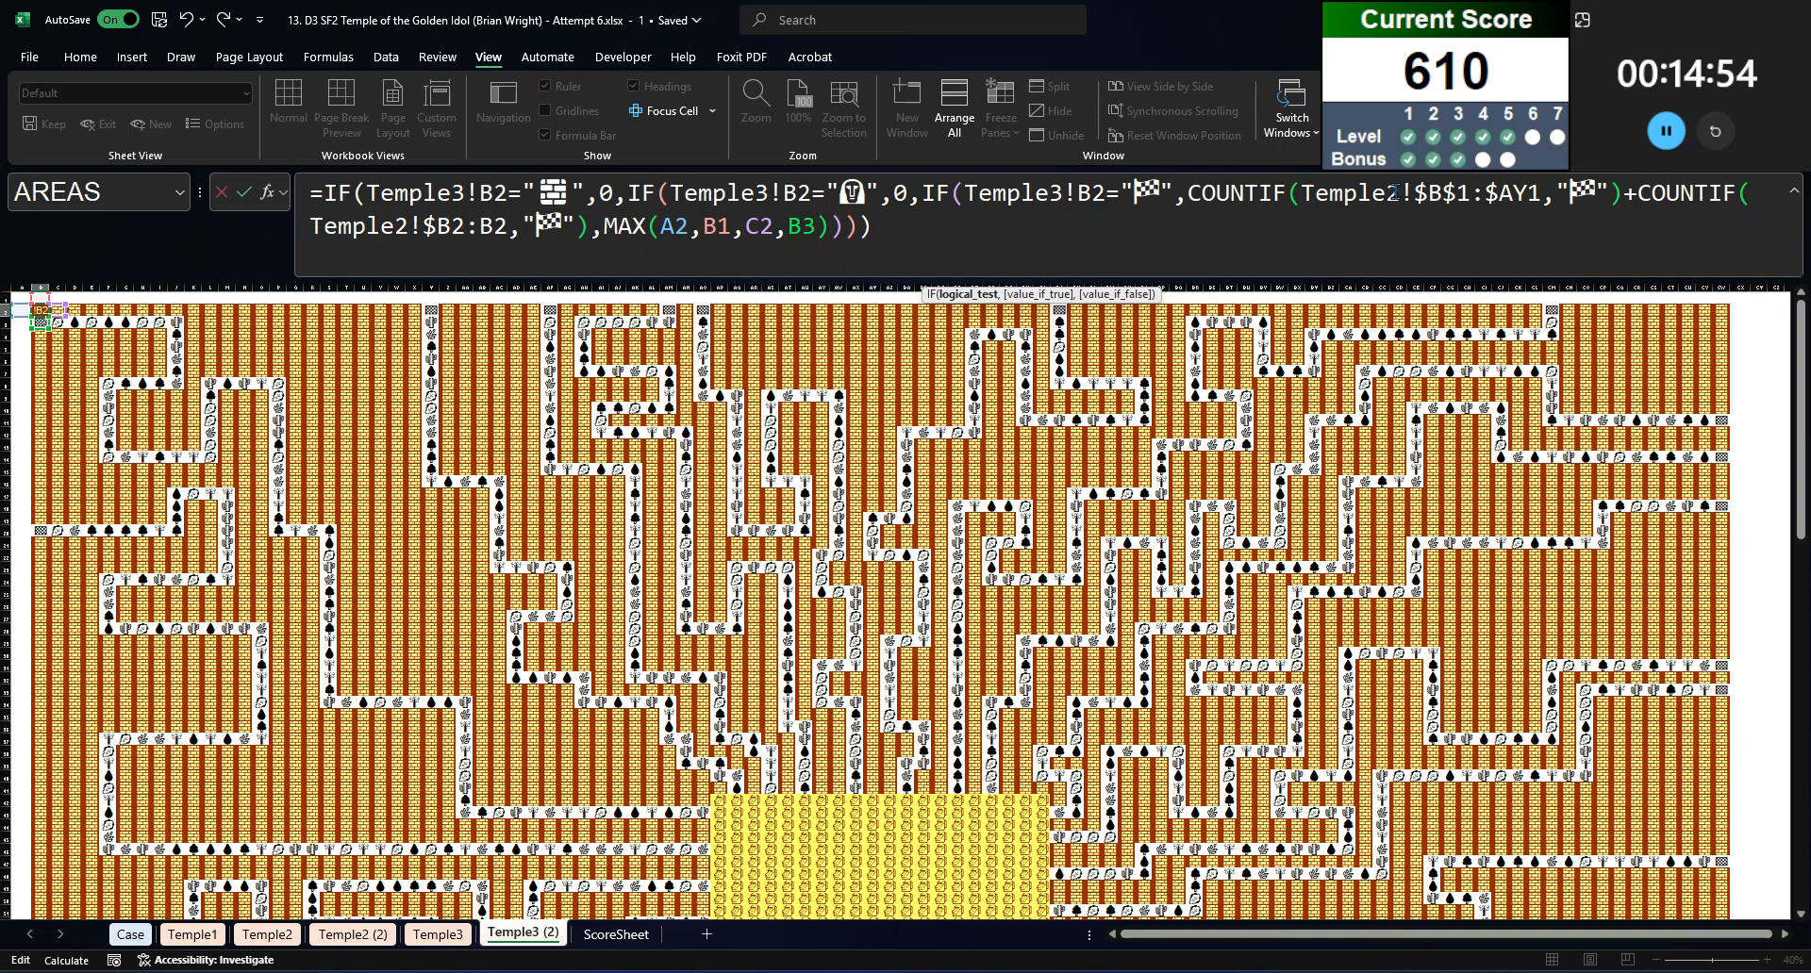
left_click_drag(1387, 193, 1401, 194)
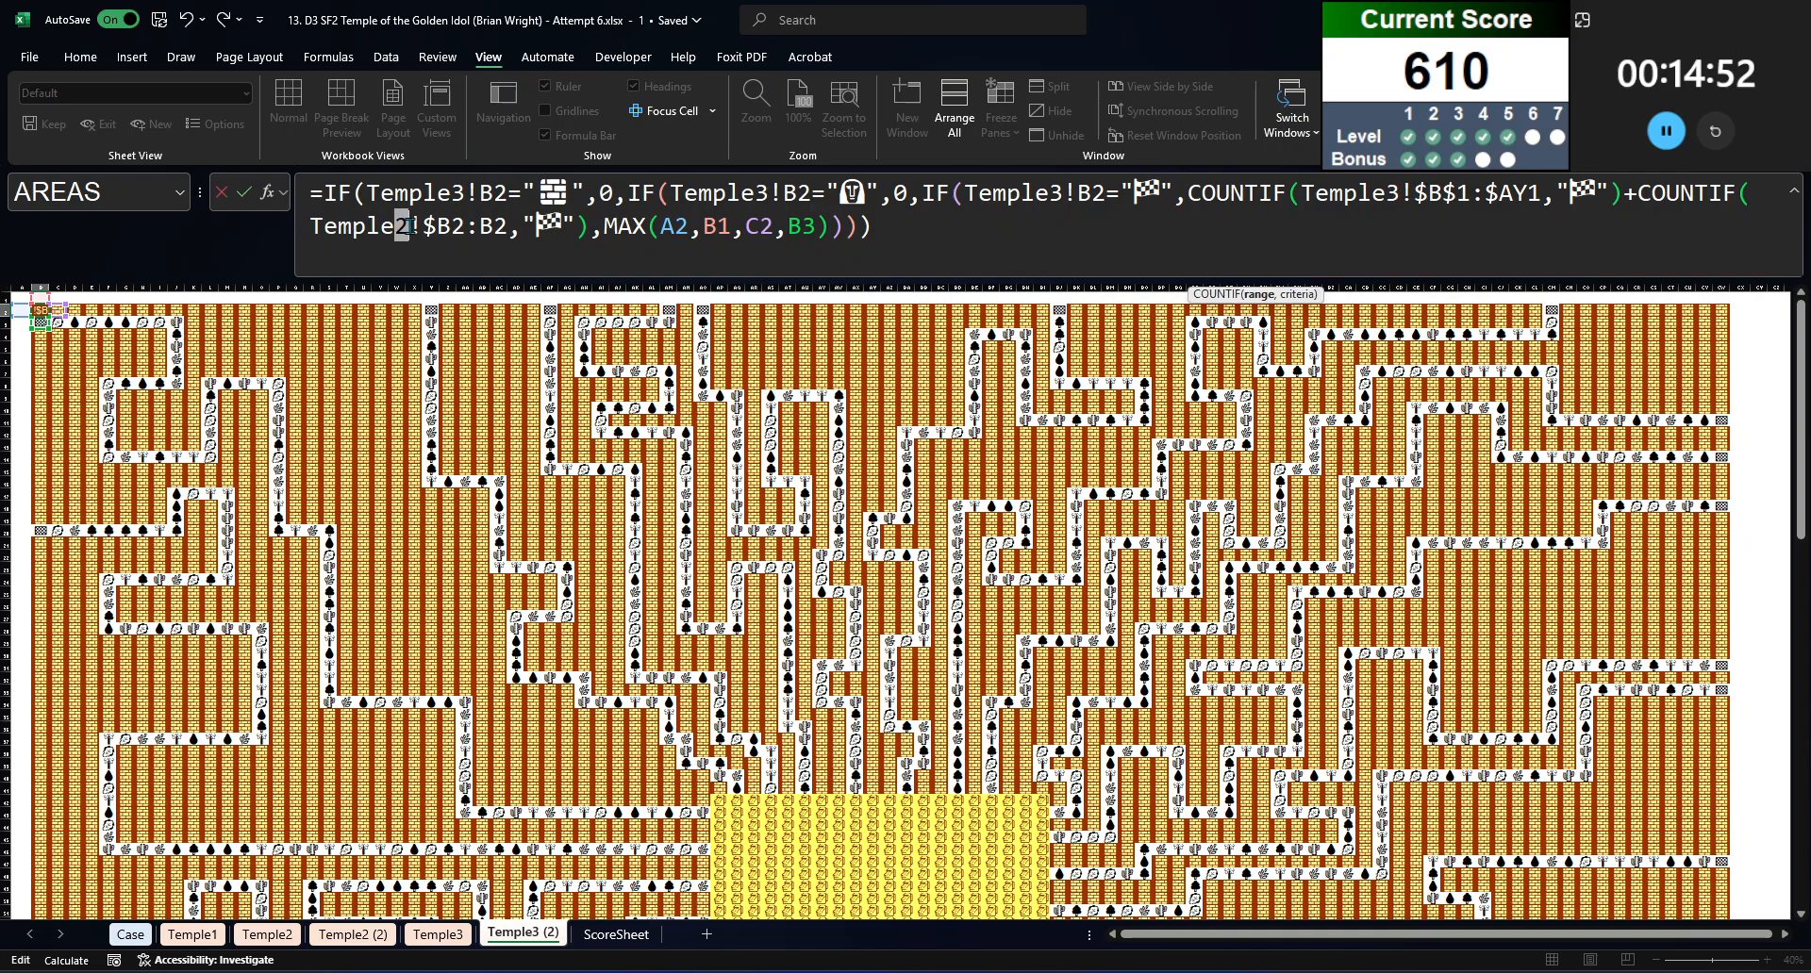
left_click_drag(394, 226, 408, 226)
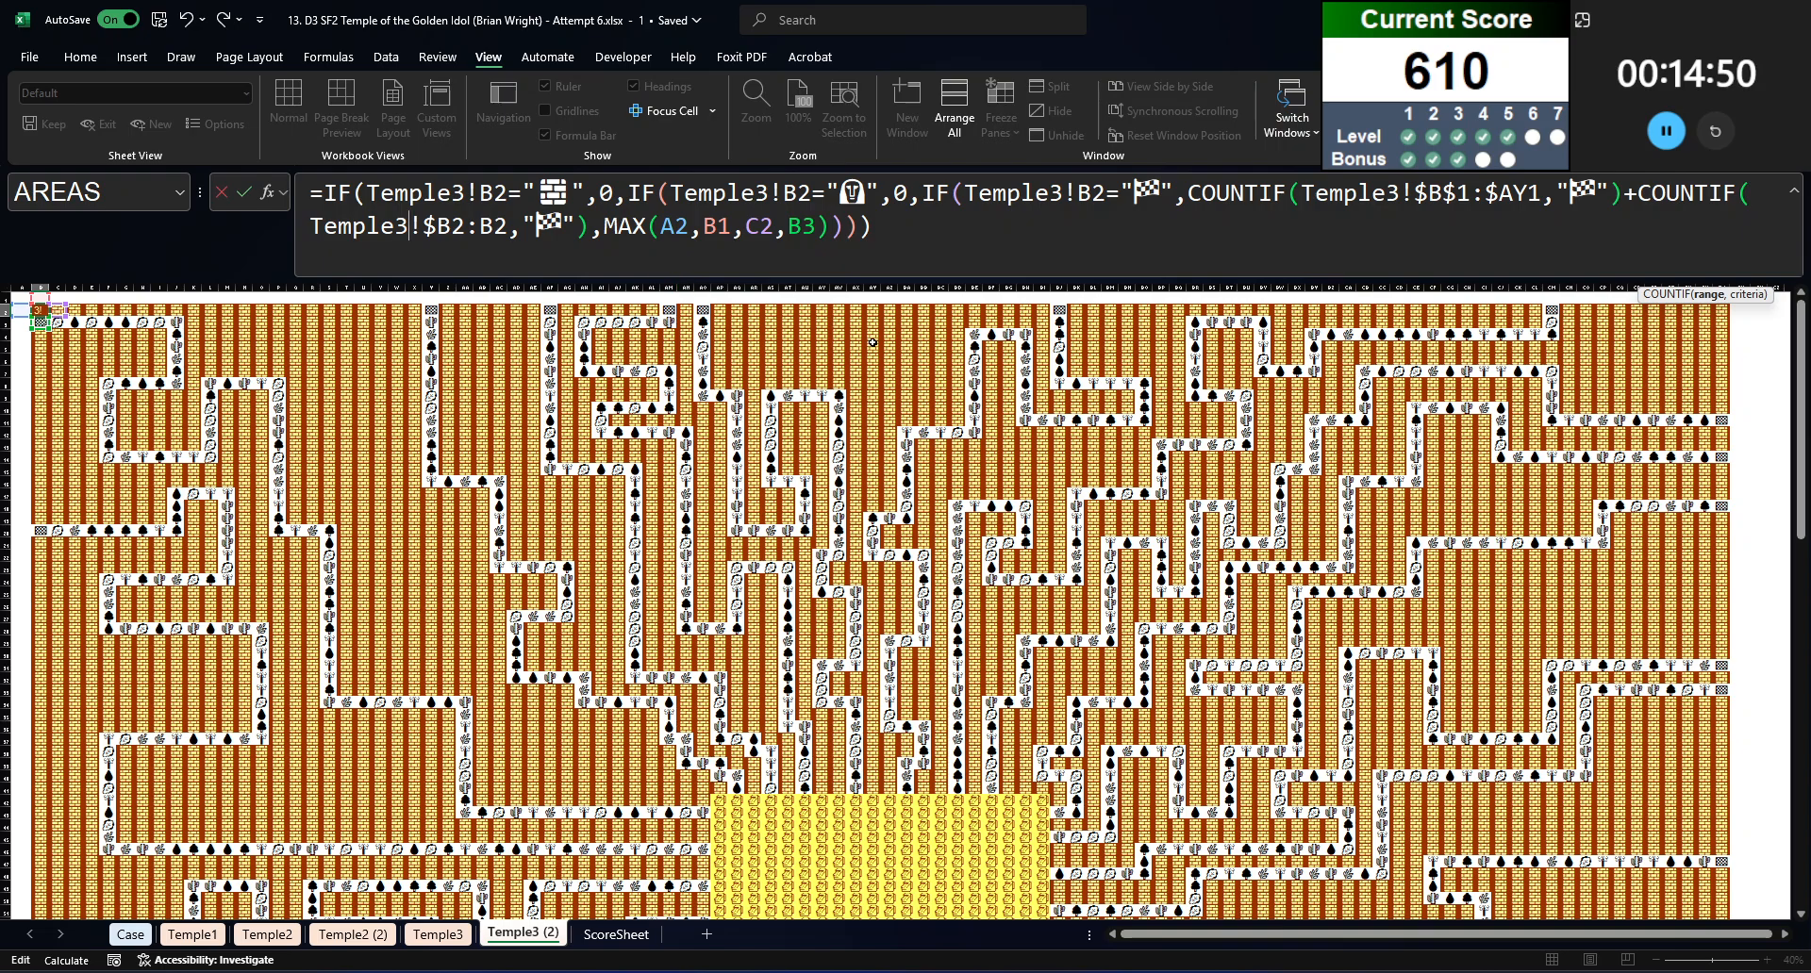
key("Return")
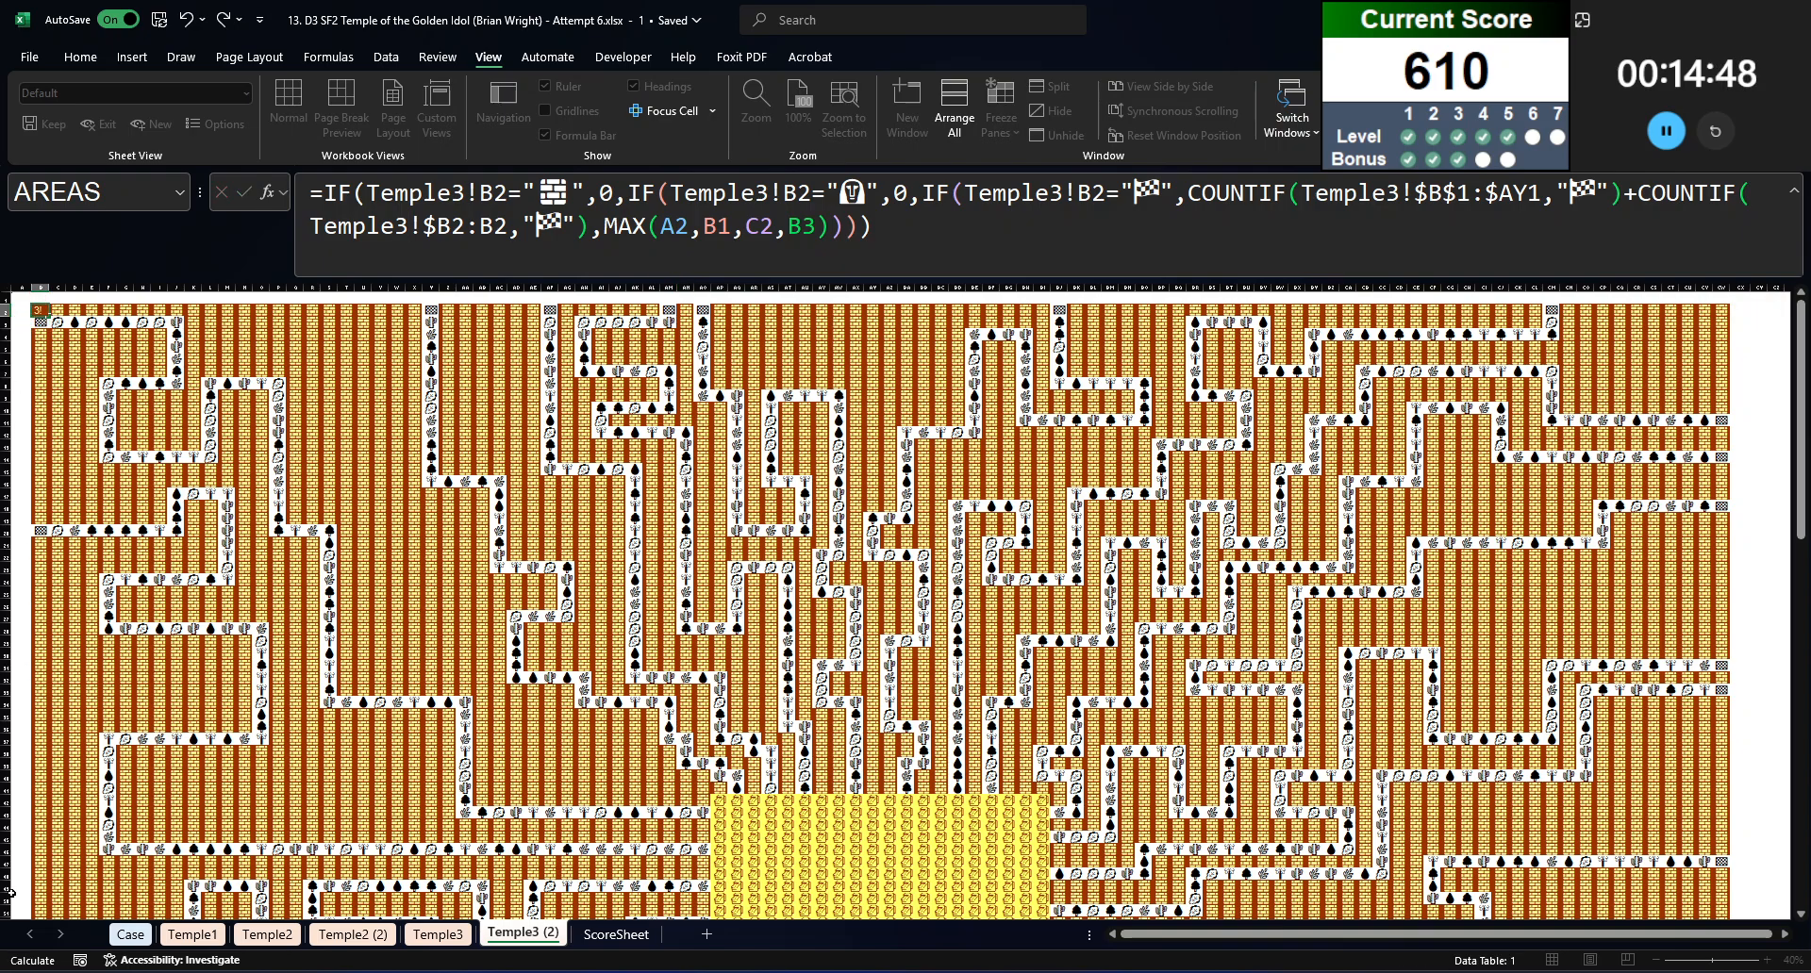
Step: Convert all the path-number formulas on the Temple2 (2) sheet to static values
left_click(375, 933)
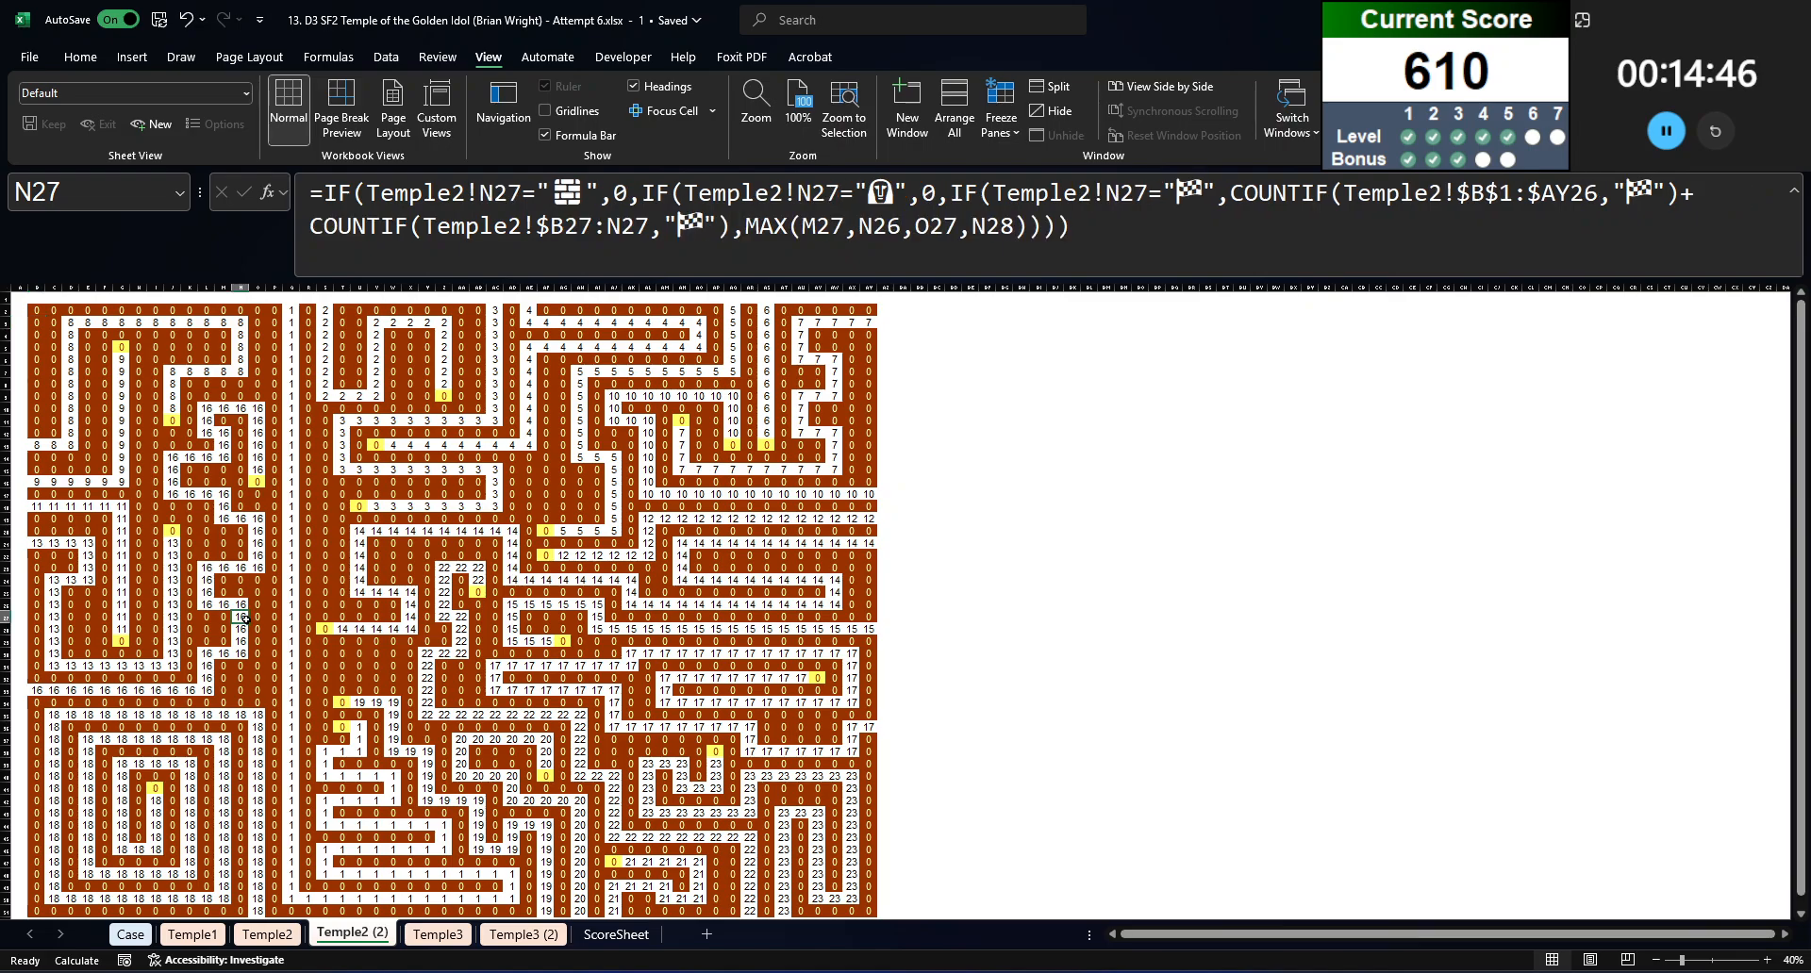
key("ctrl+a")
key("ctrl+c")
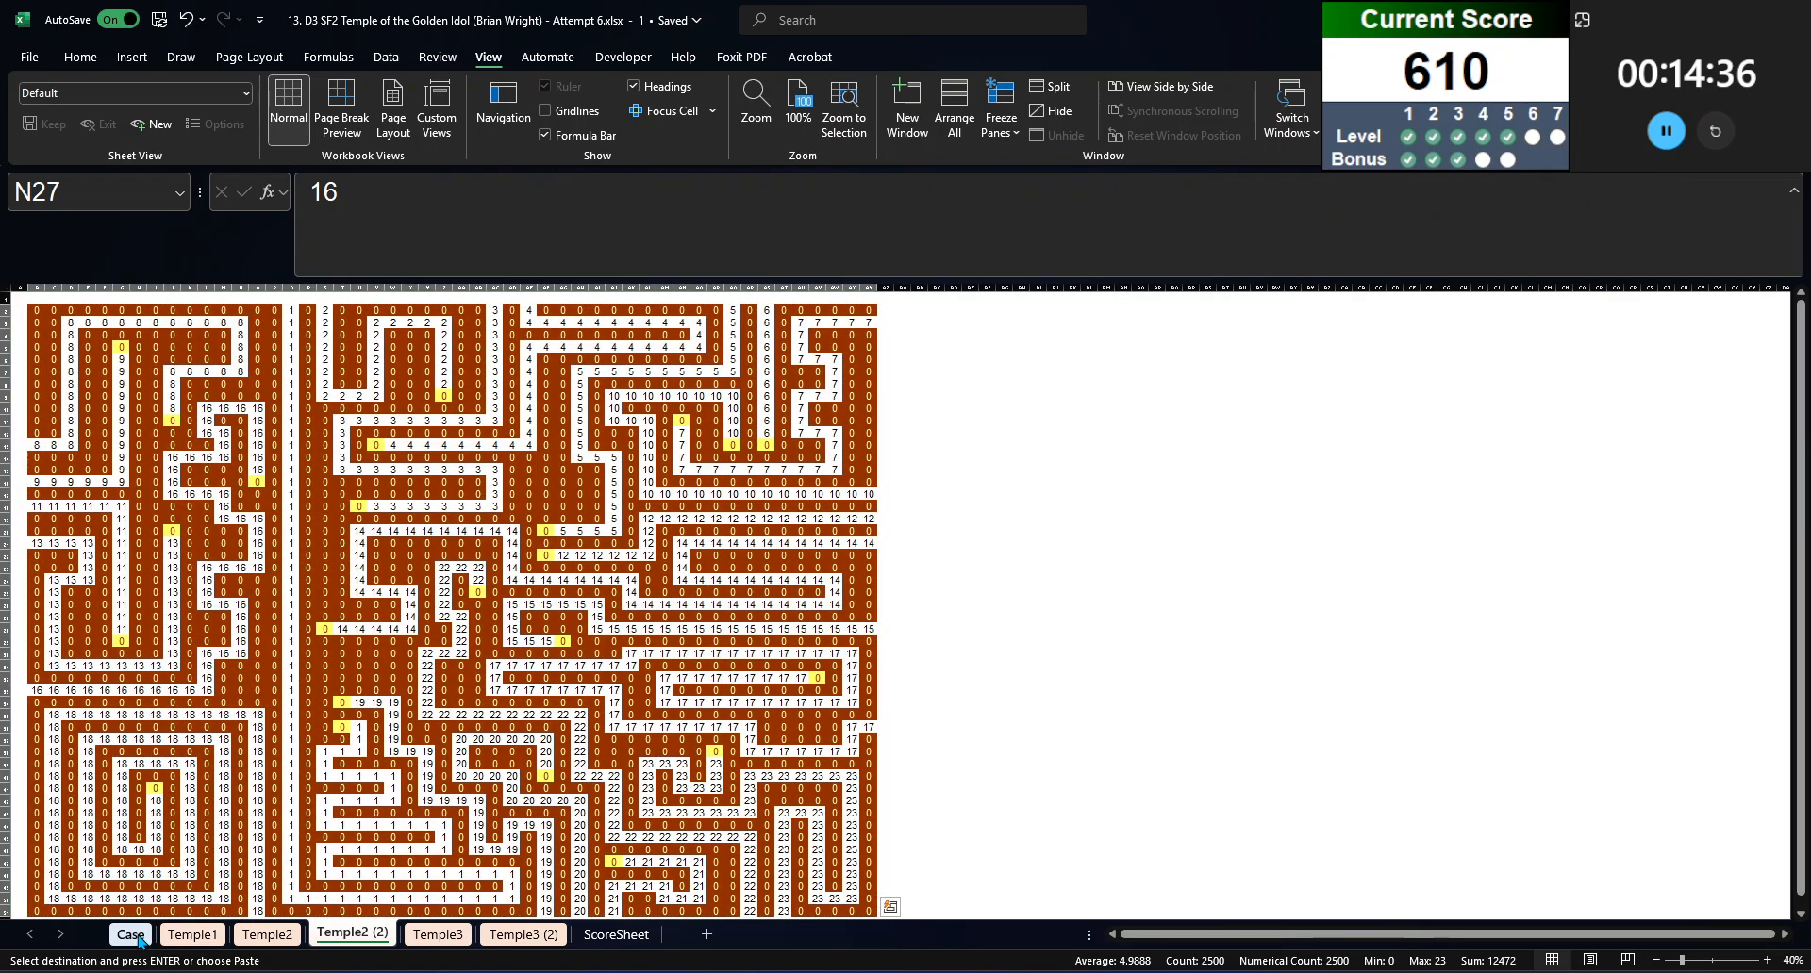
Step: Replace the formulas in Answer column E of the Case sheet with their values
left_click(130, 934)
left_click(294, 614)
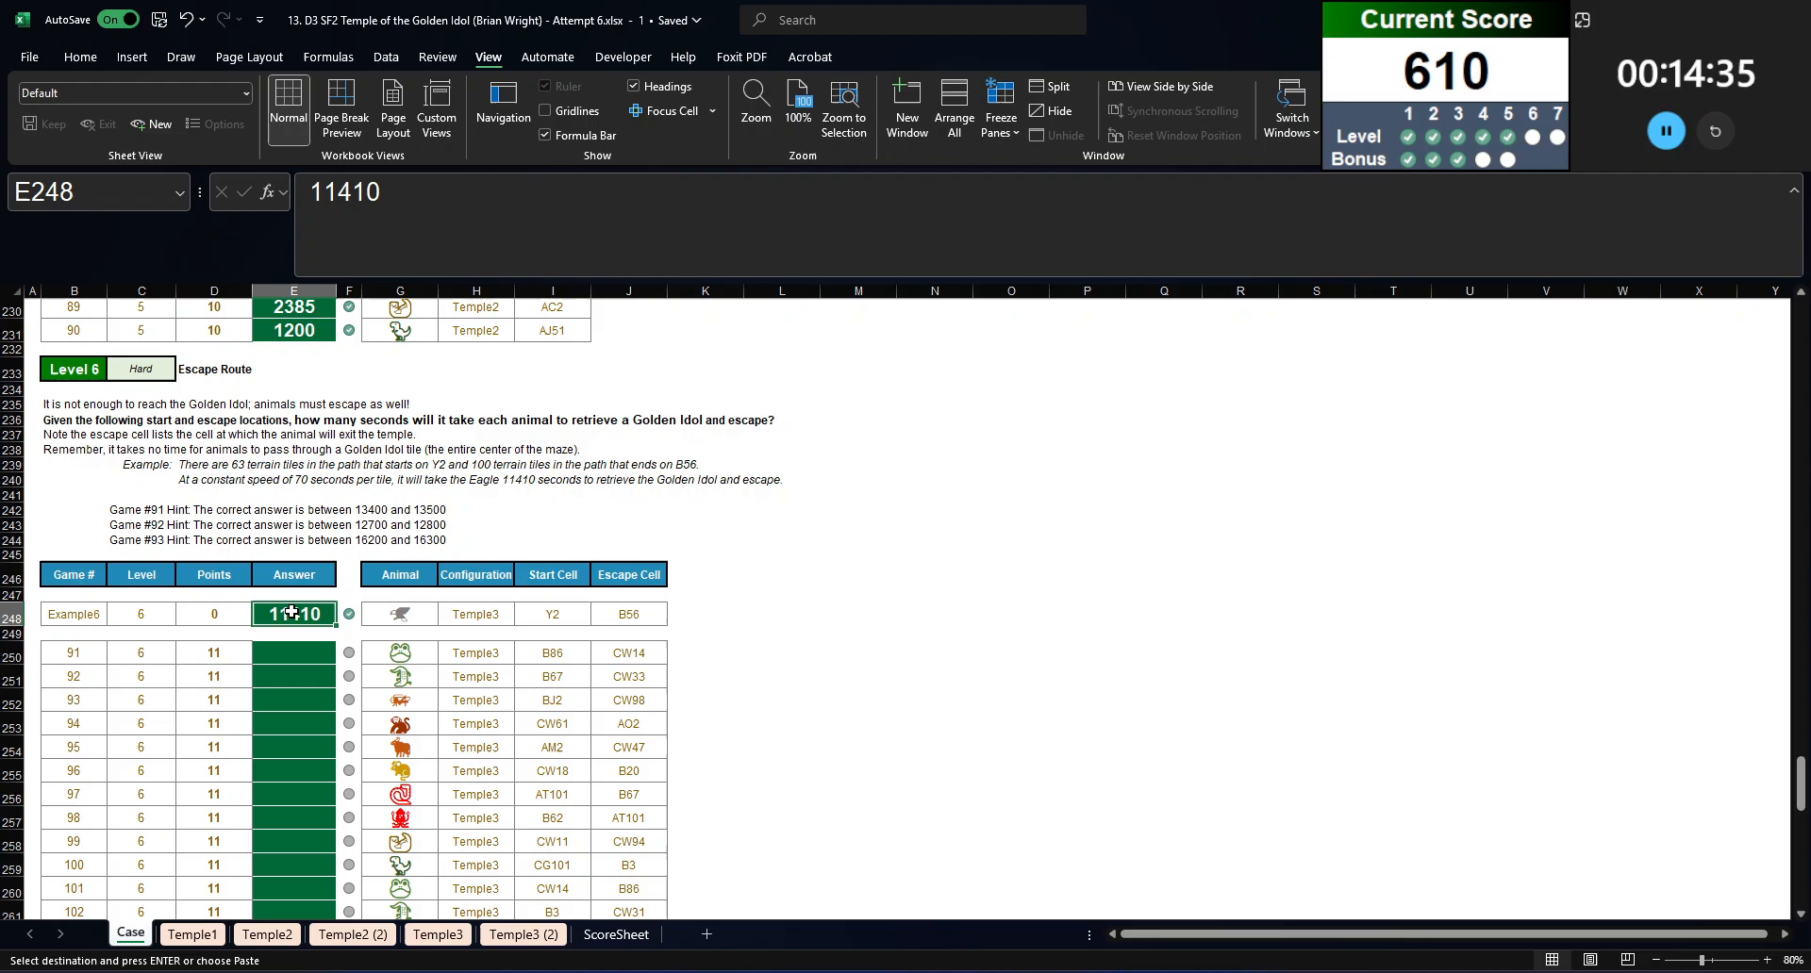
left_click(304, 287)
key("ctrl+c")
key("ctrl+shift+v")
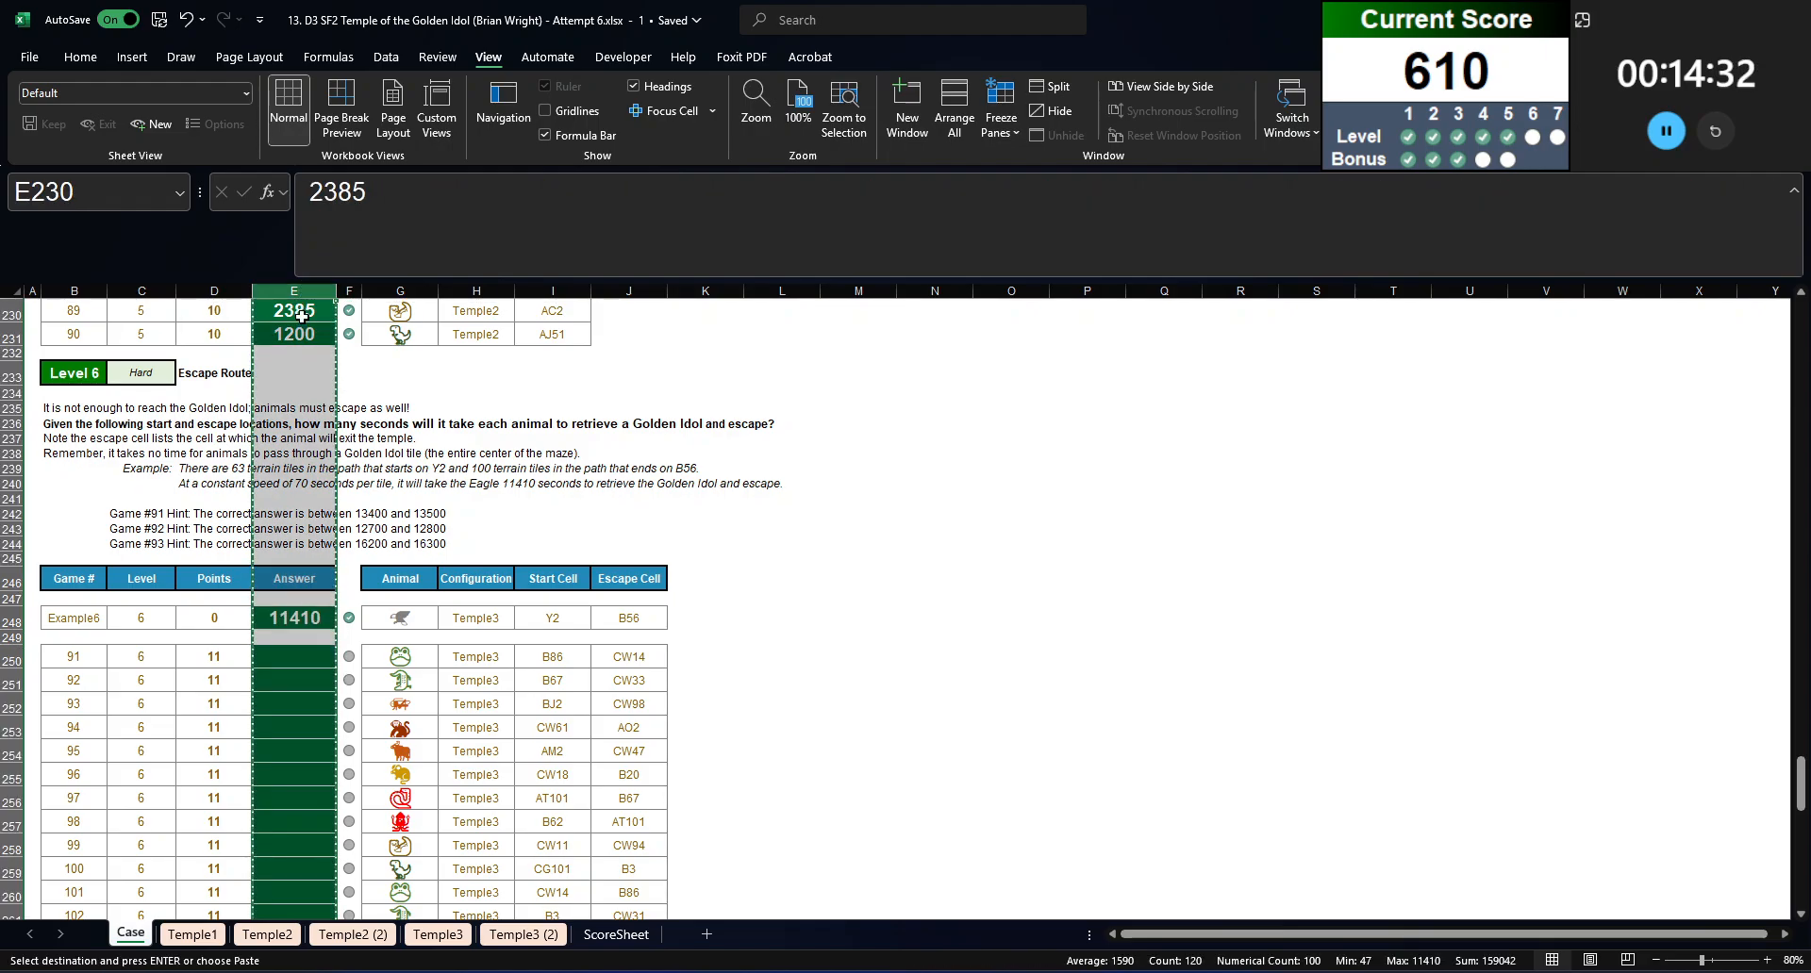
left_click(302, 394)
left_click(293, 751)
key("Escape")
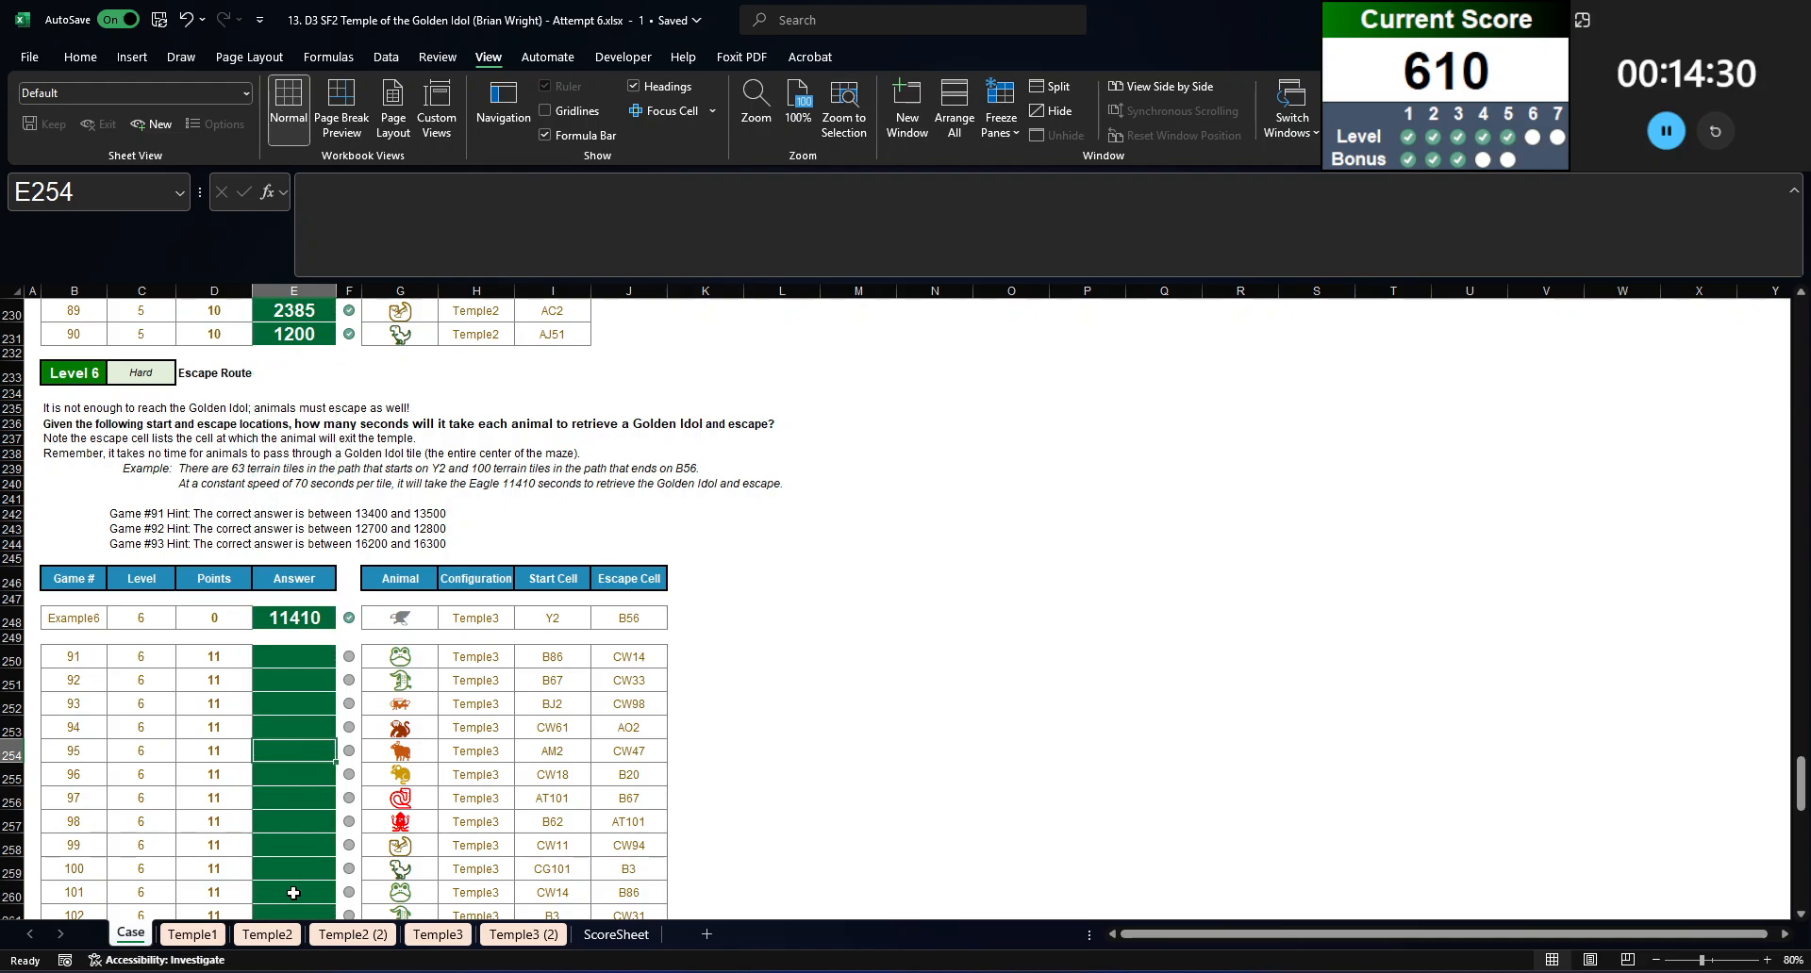
Step: Fill the B2 path-numbering formula across the whole Temple3 (2) maze, B2:CW101, keeping the cell formatting, and recalculate
left_click(523, 934)
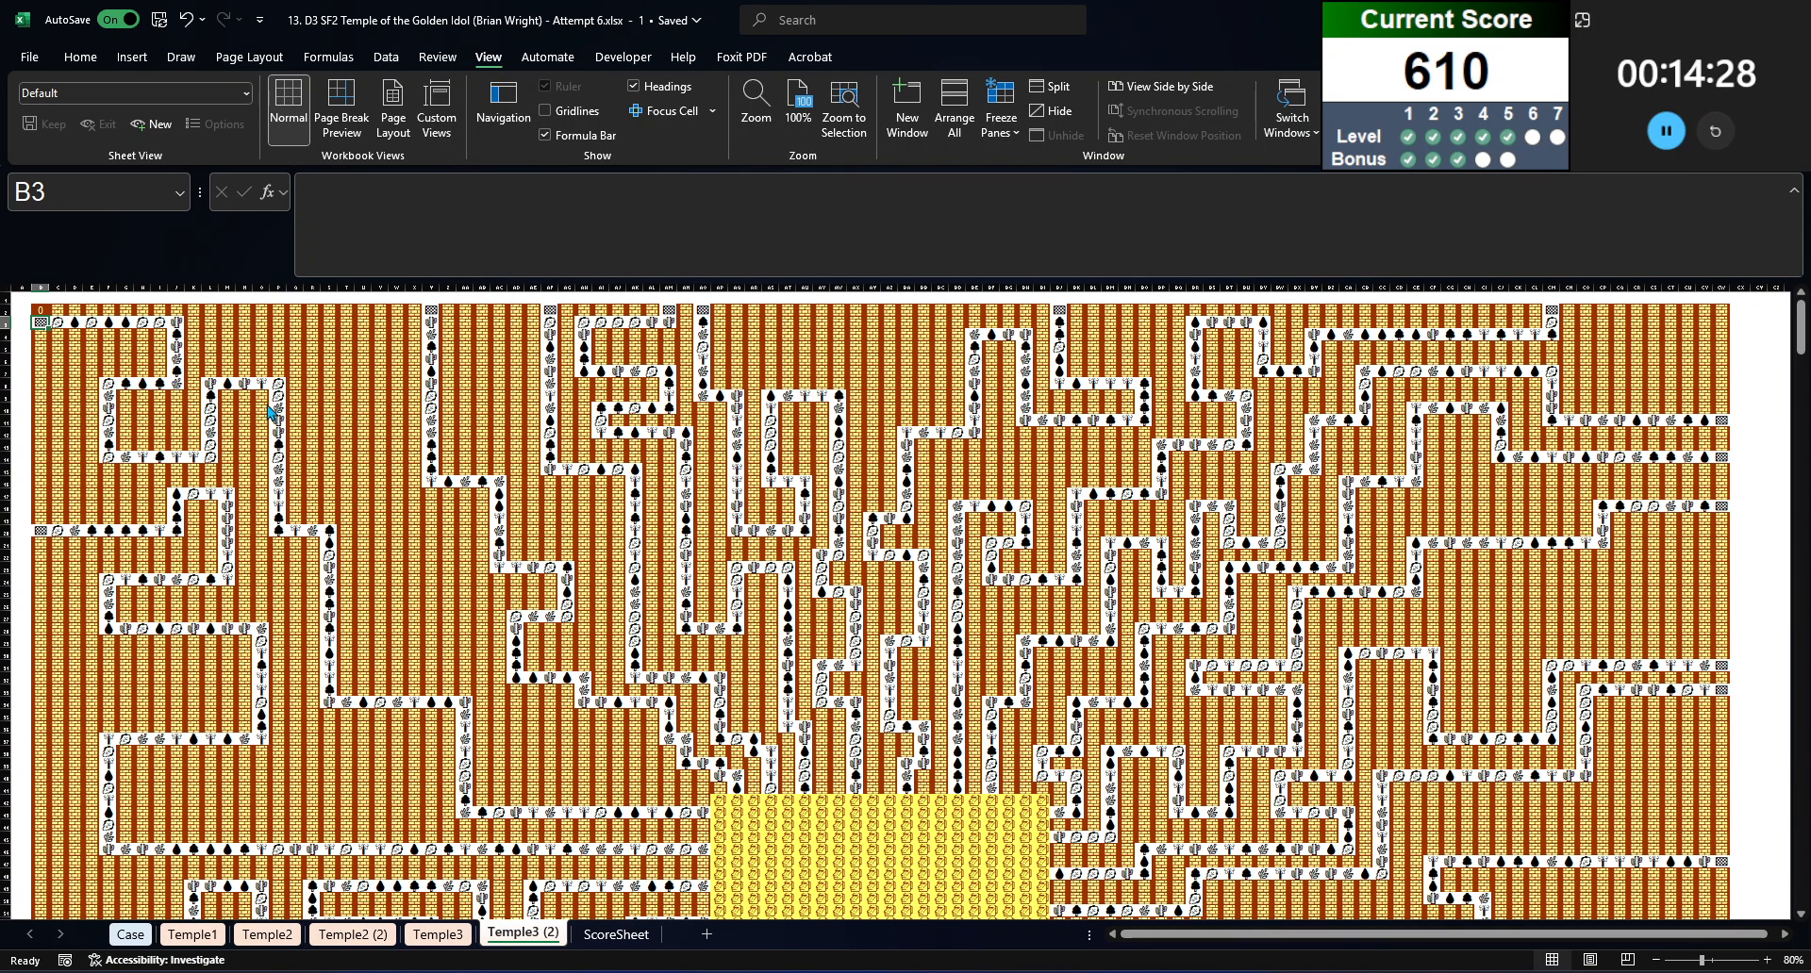
key("ctrl+shift+Right")
key("ctrl+c")
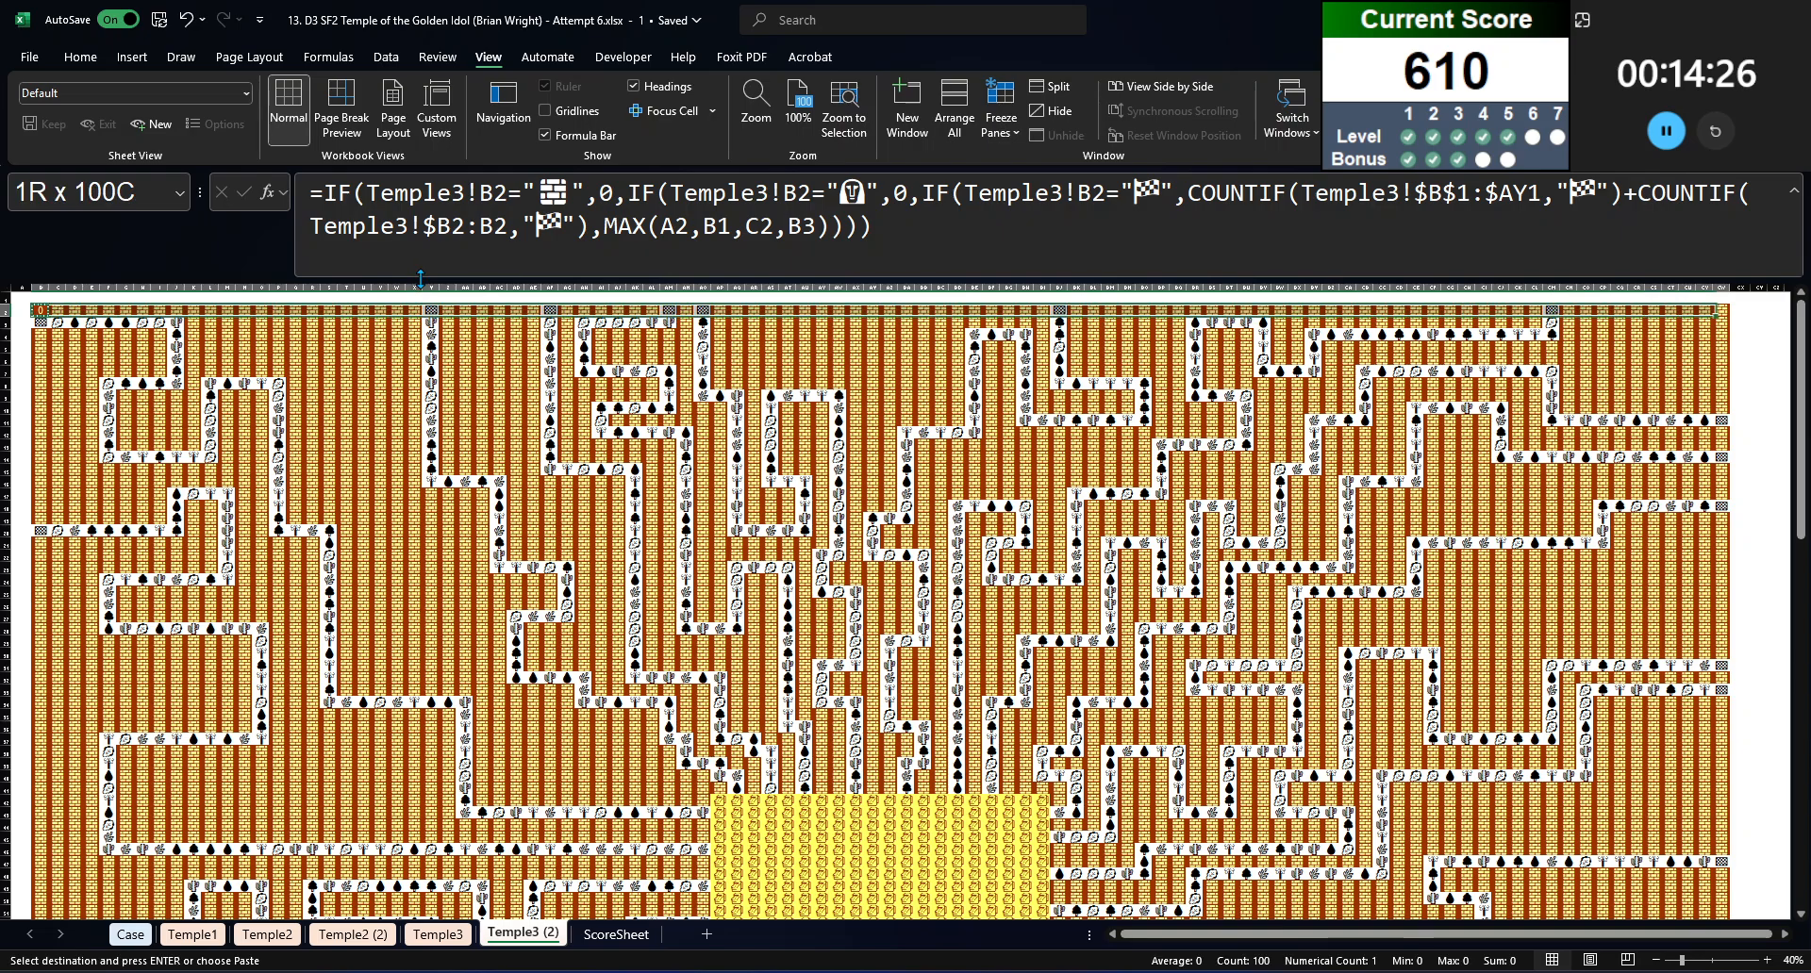
key("ctrl+shift+Down")
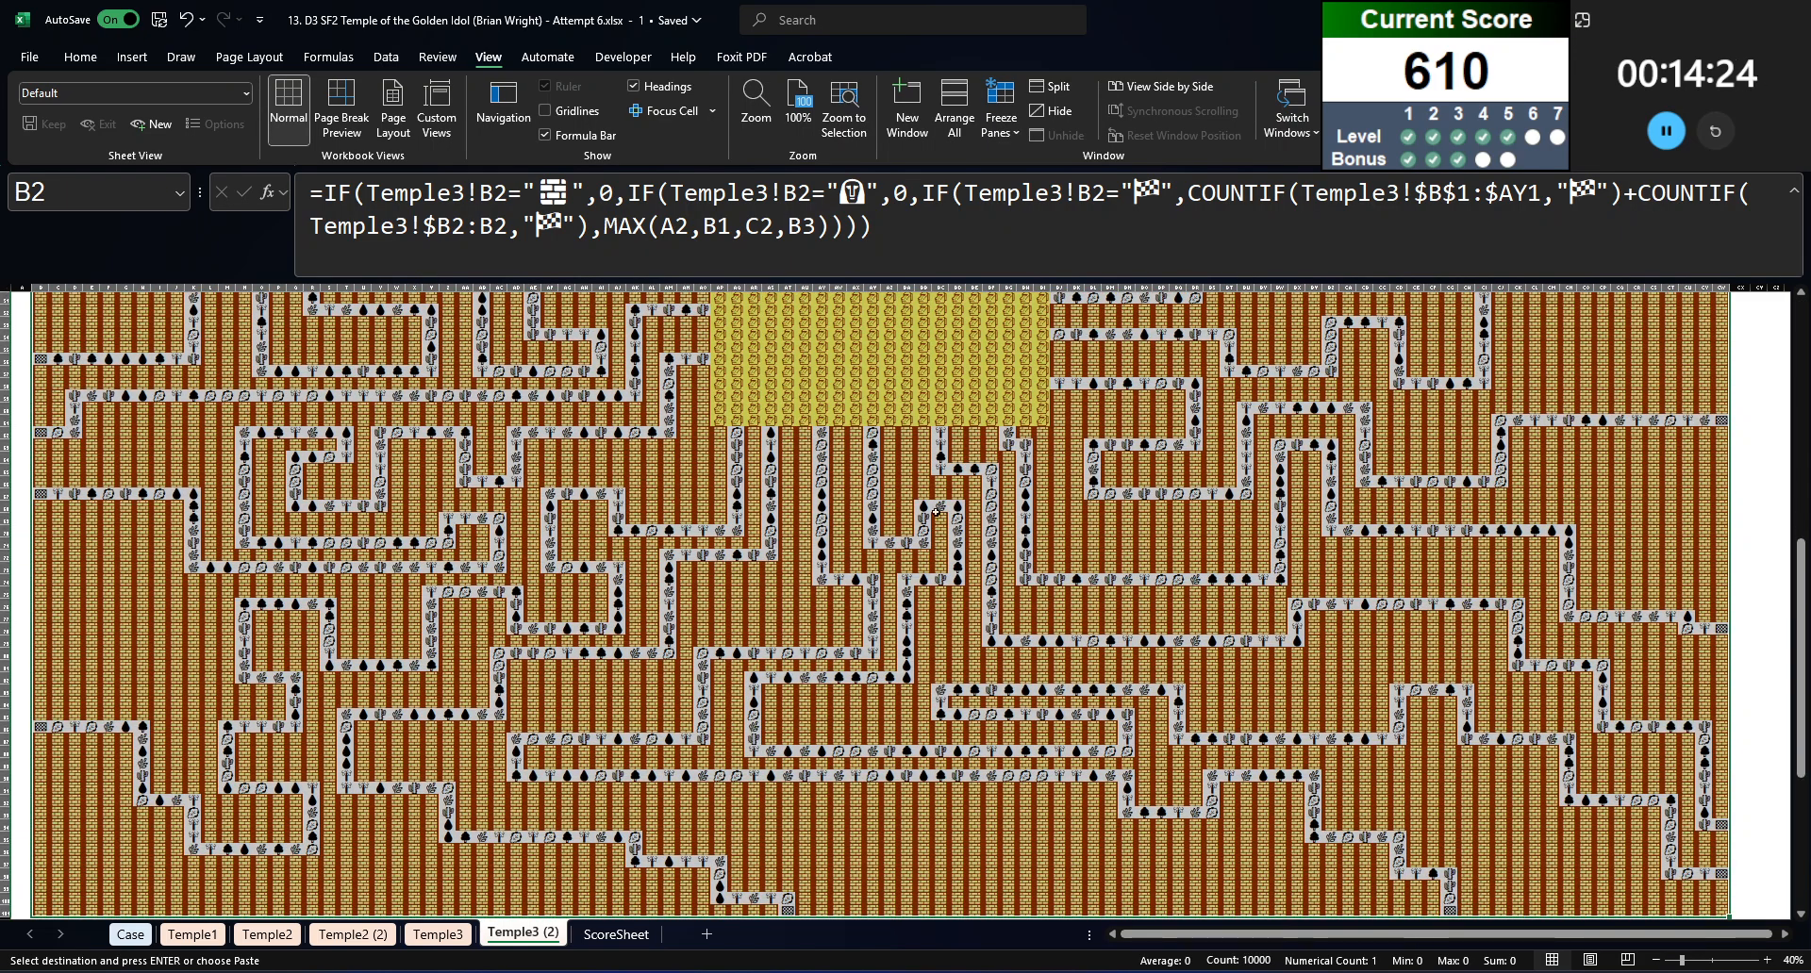
right_click(1021, 613)
left_click(911, 450)
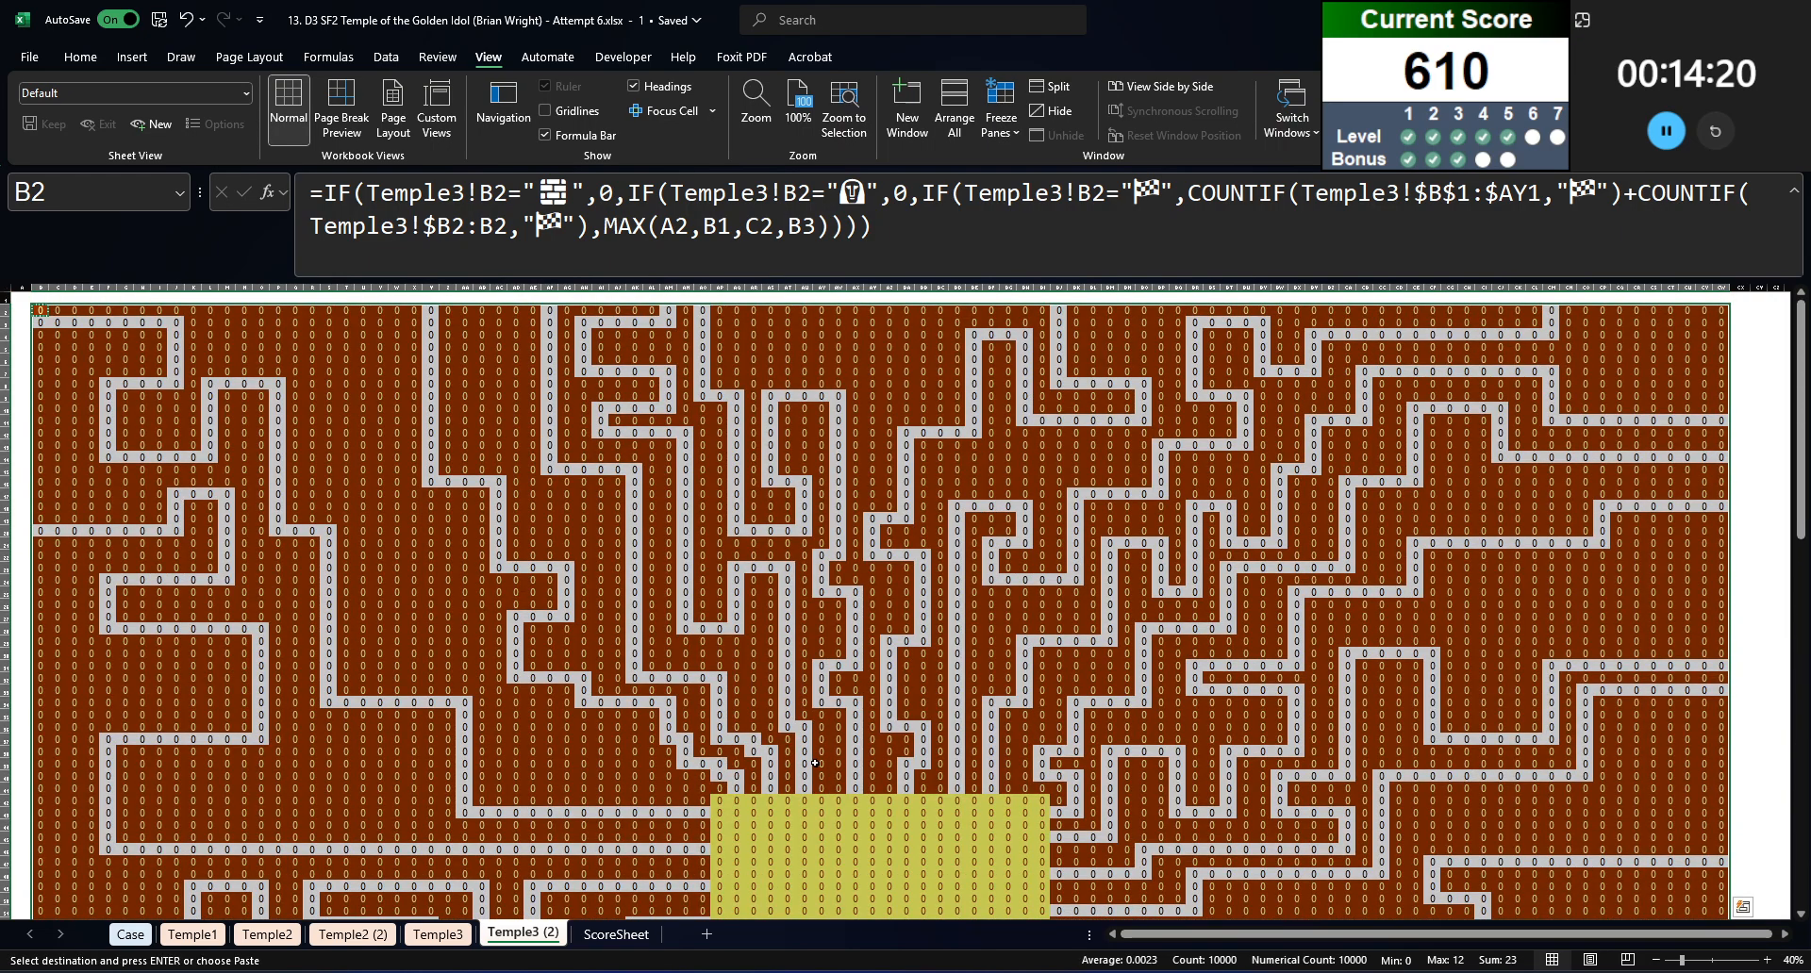
scroll(821, 647, "down", 5)
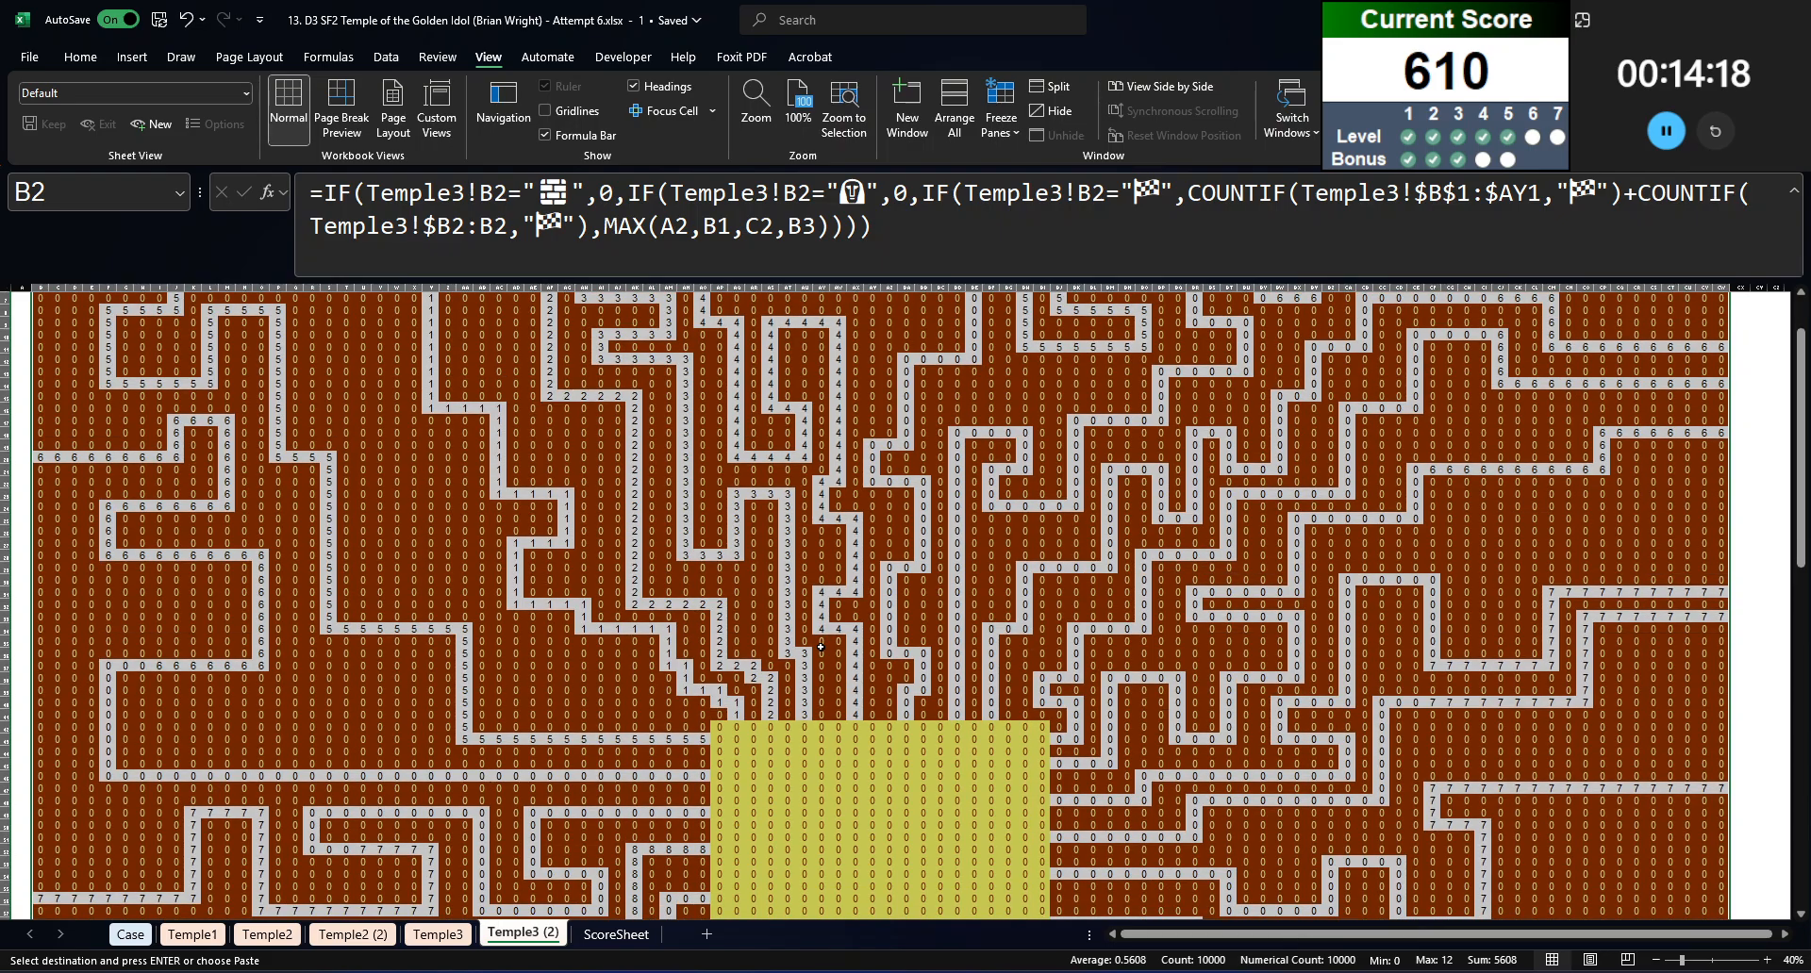
key("F9")
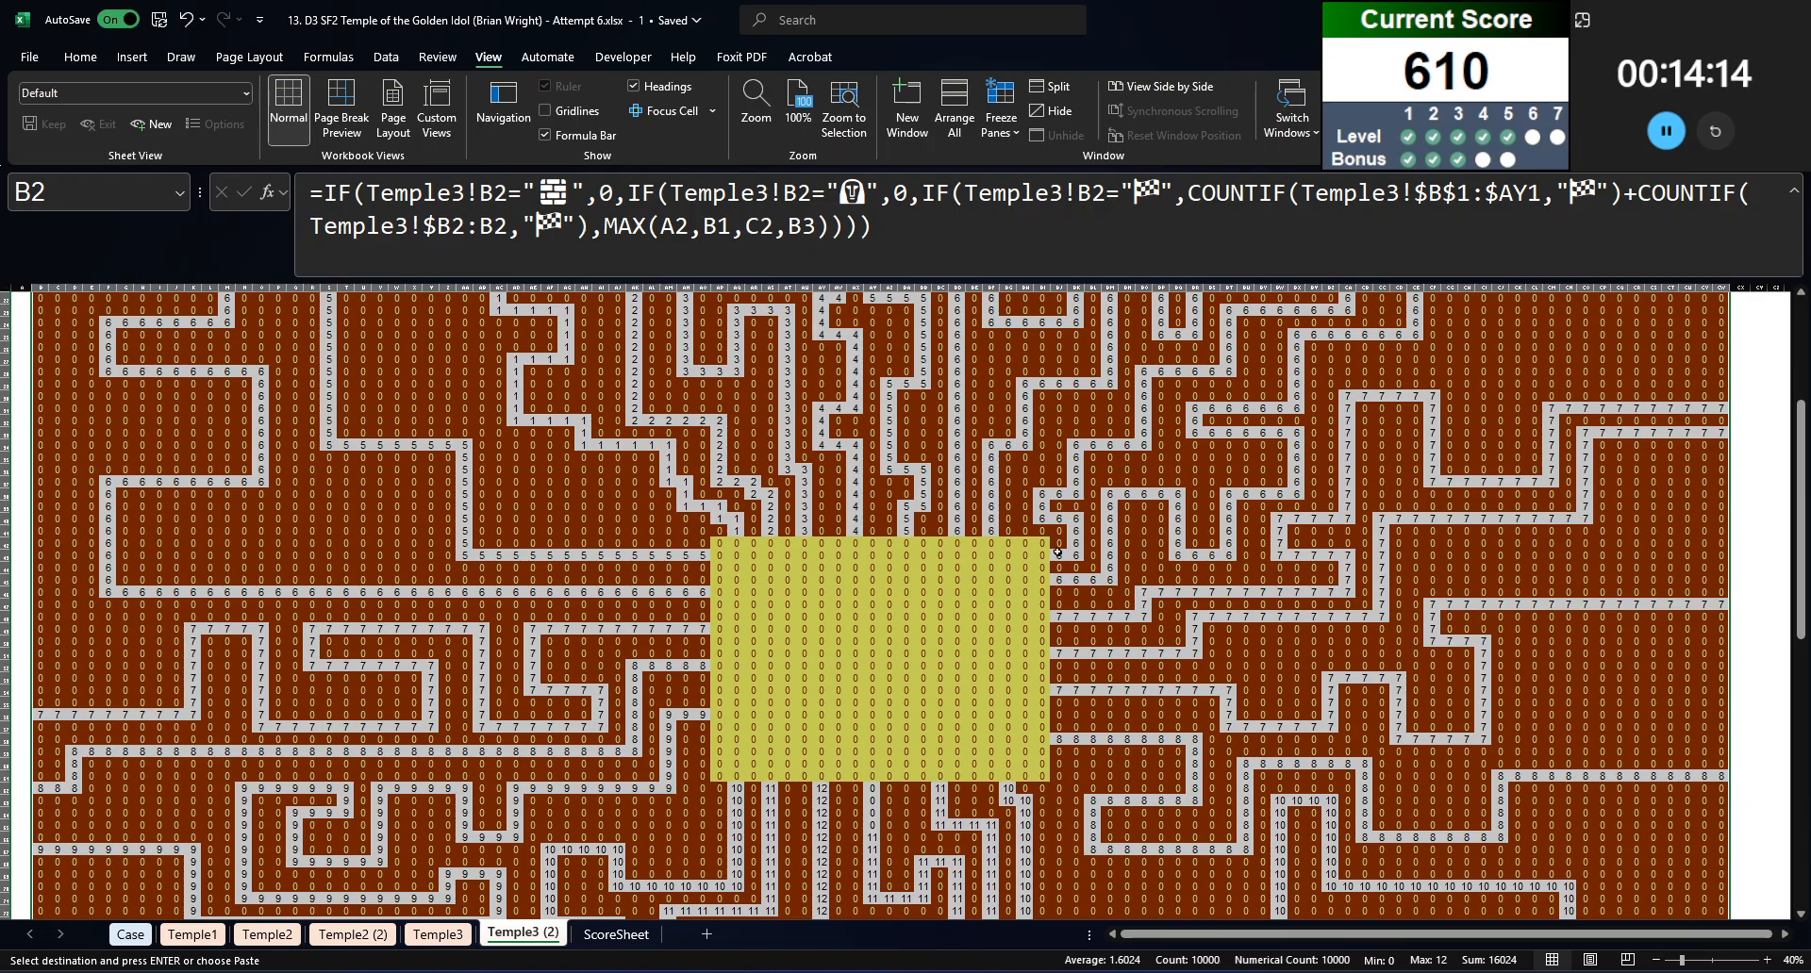
scroll(1051, 577, "up", 7)
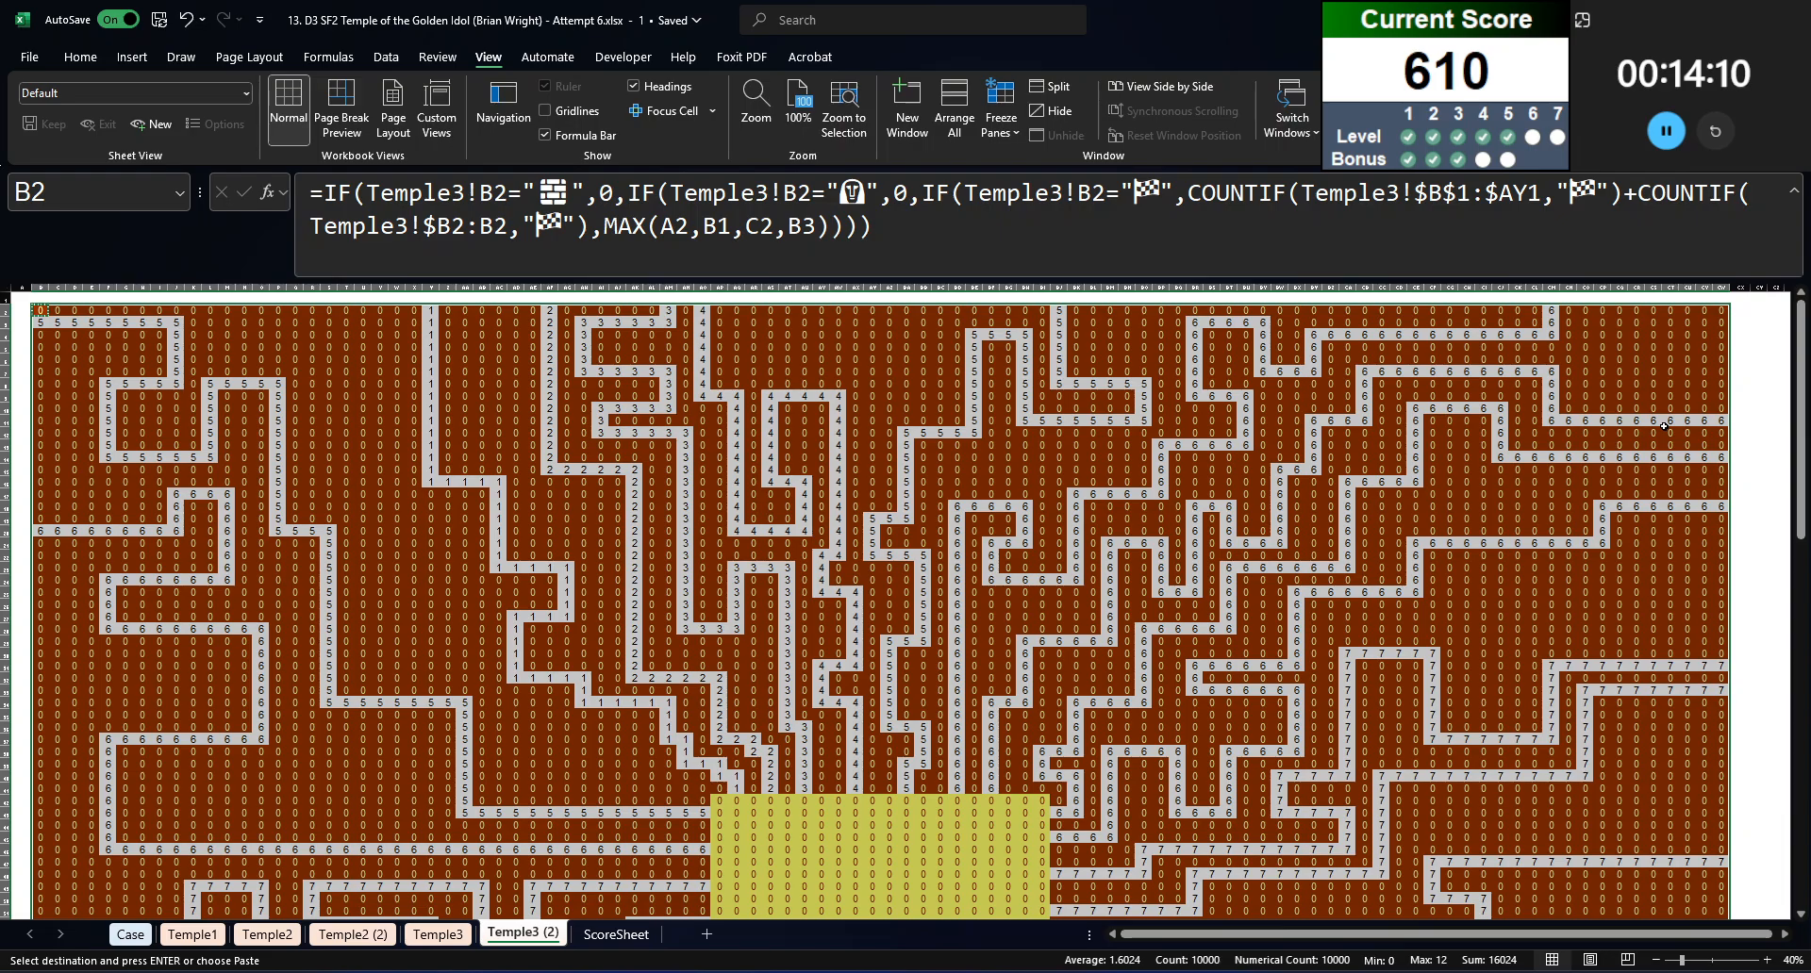
key("Return")
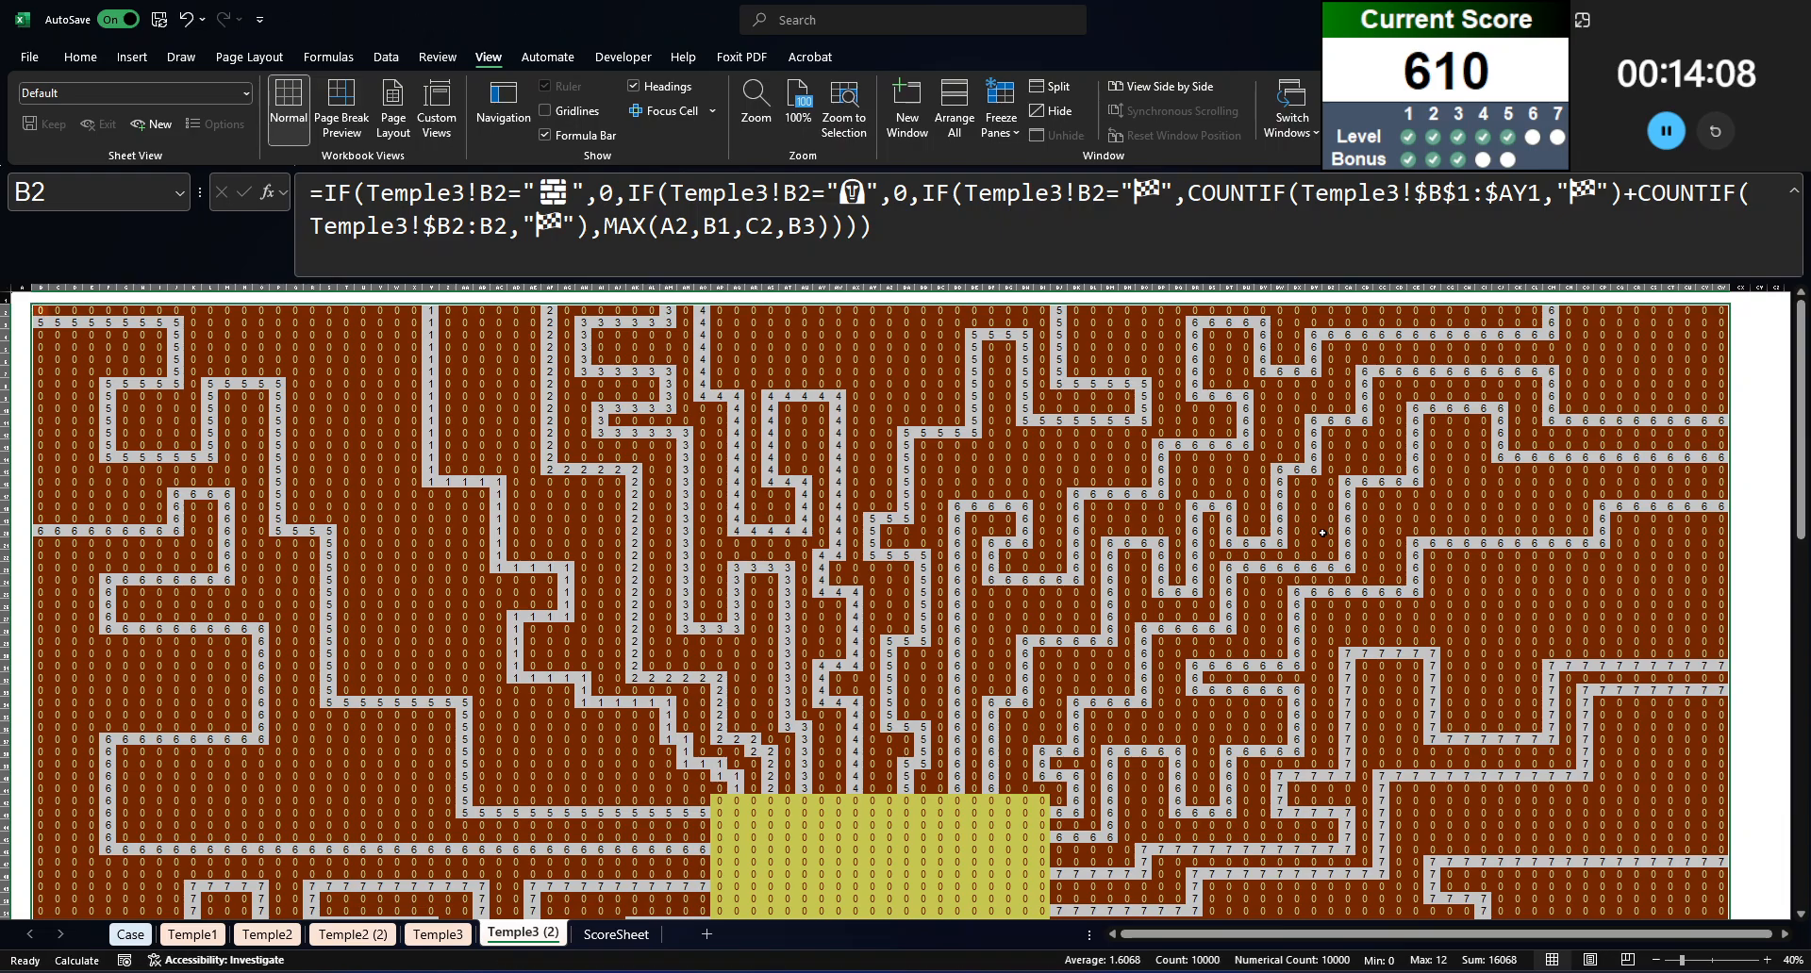
Step: Extend the first COUNTIF range in the B2 formula so that it ends at $CW1
left_click(1323, 533)
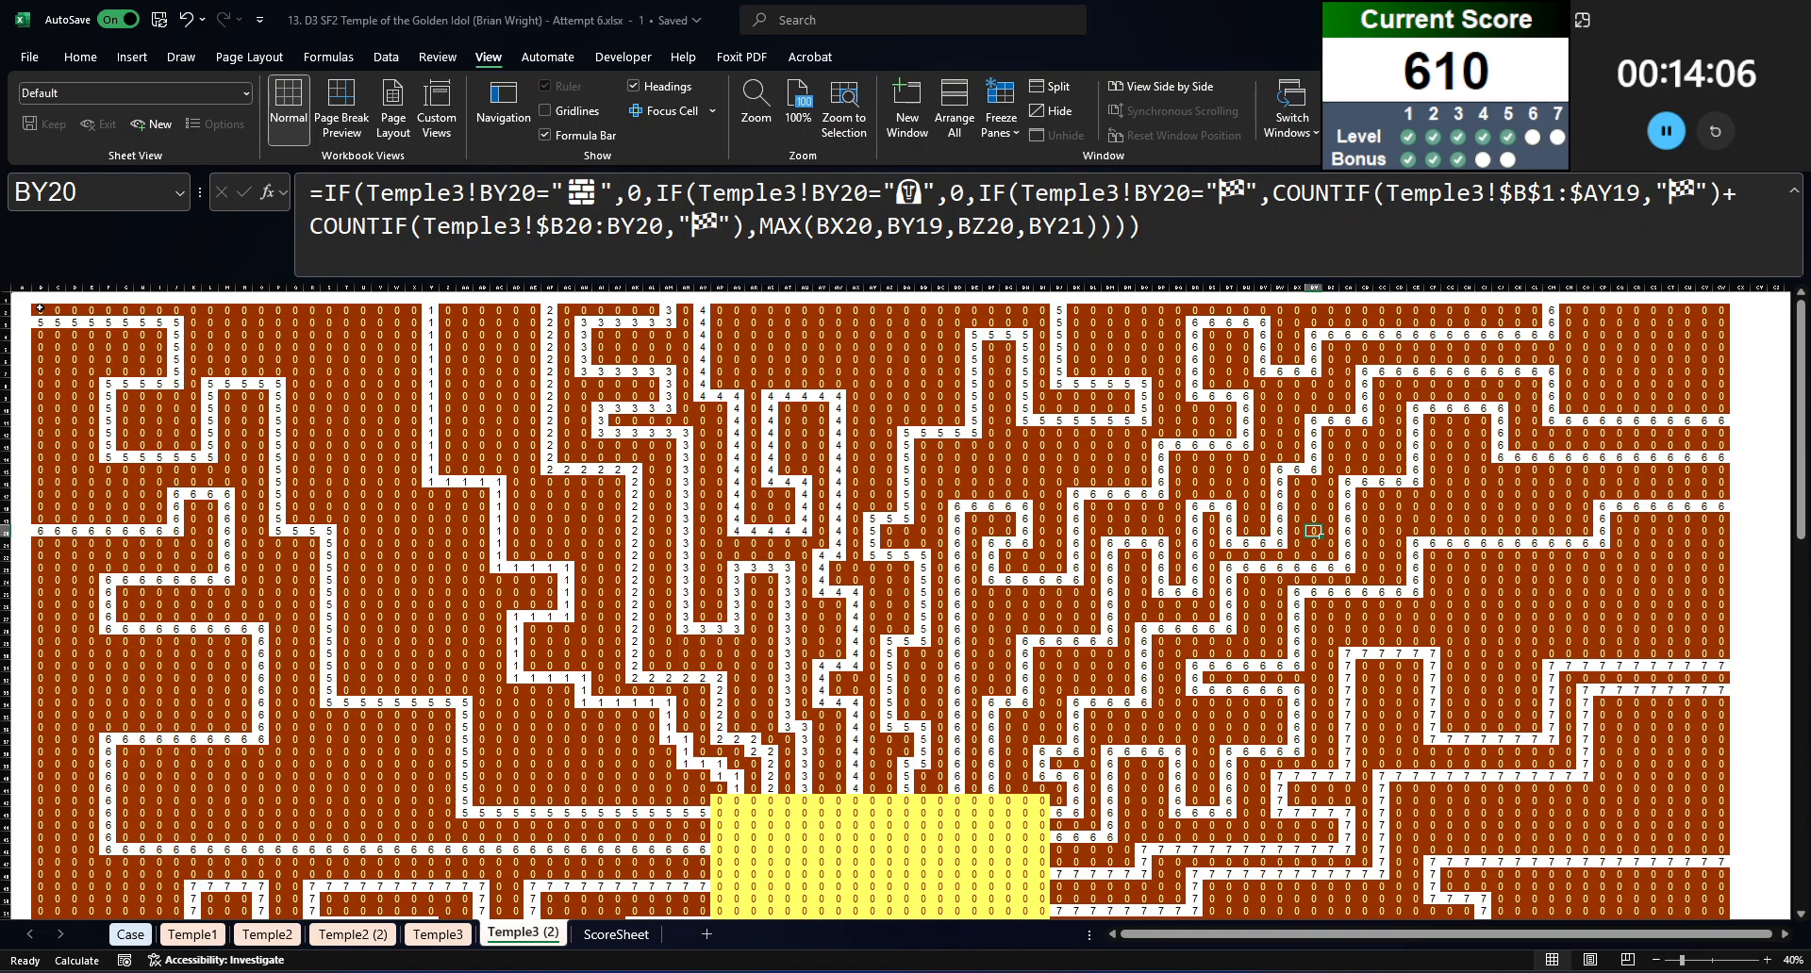
key("ctrl+Home")
left_click(628, 227)
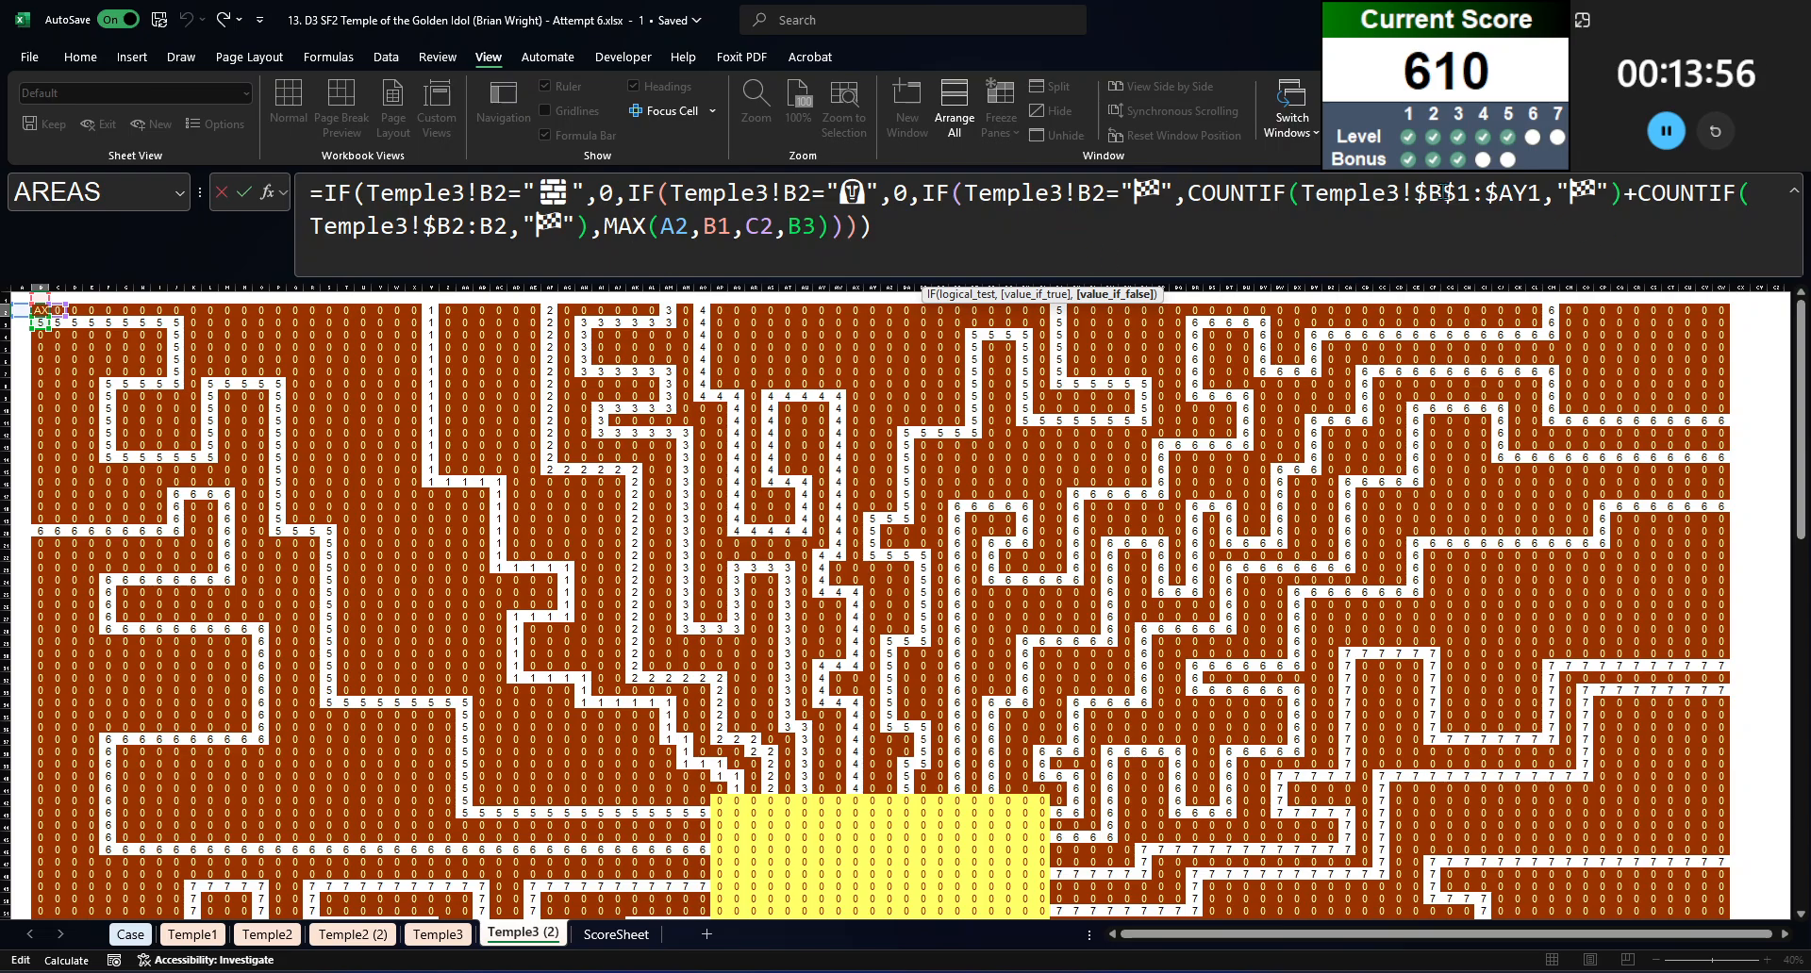
left_click_drag(1497, 192, 1528, 193)
type("cw")
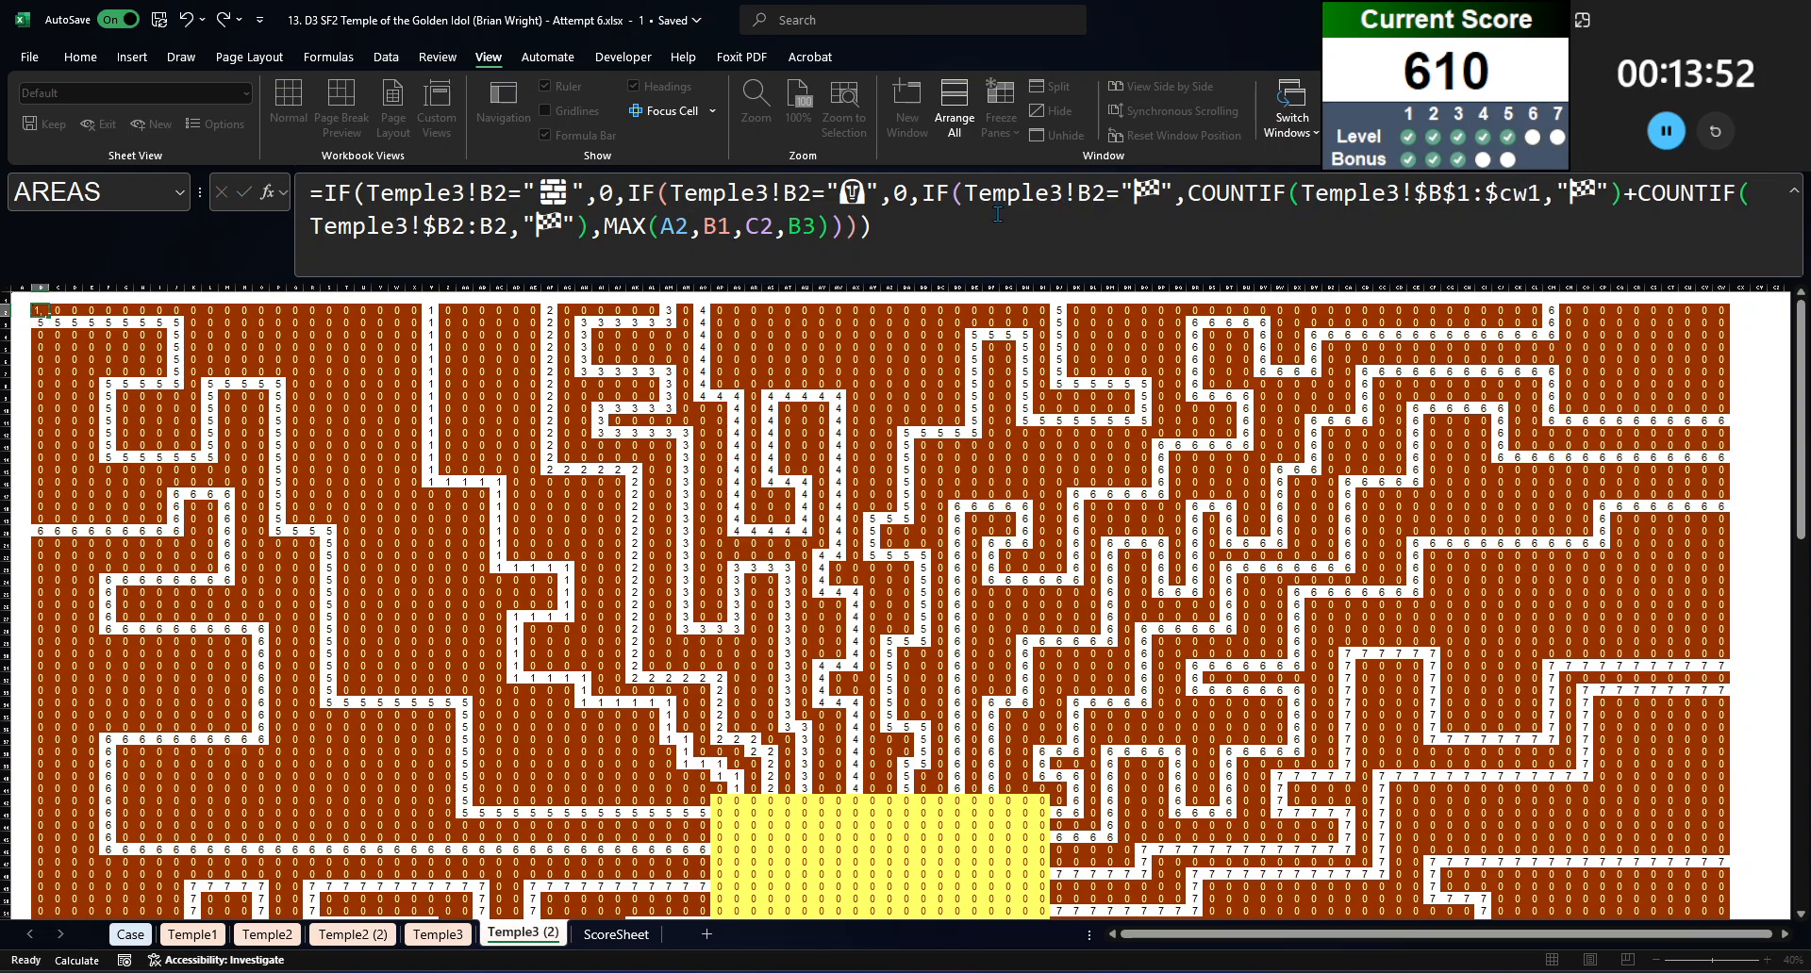
key("ctrl+Return")
Step: Refill the Temple3 (2) maze B2:CW101 with the corrected B2 formula, keeping the formatting, and check the path numbers around the idol
key("ctrl+shift+End")
key("ctrl+c")
right_click(786, 485)
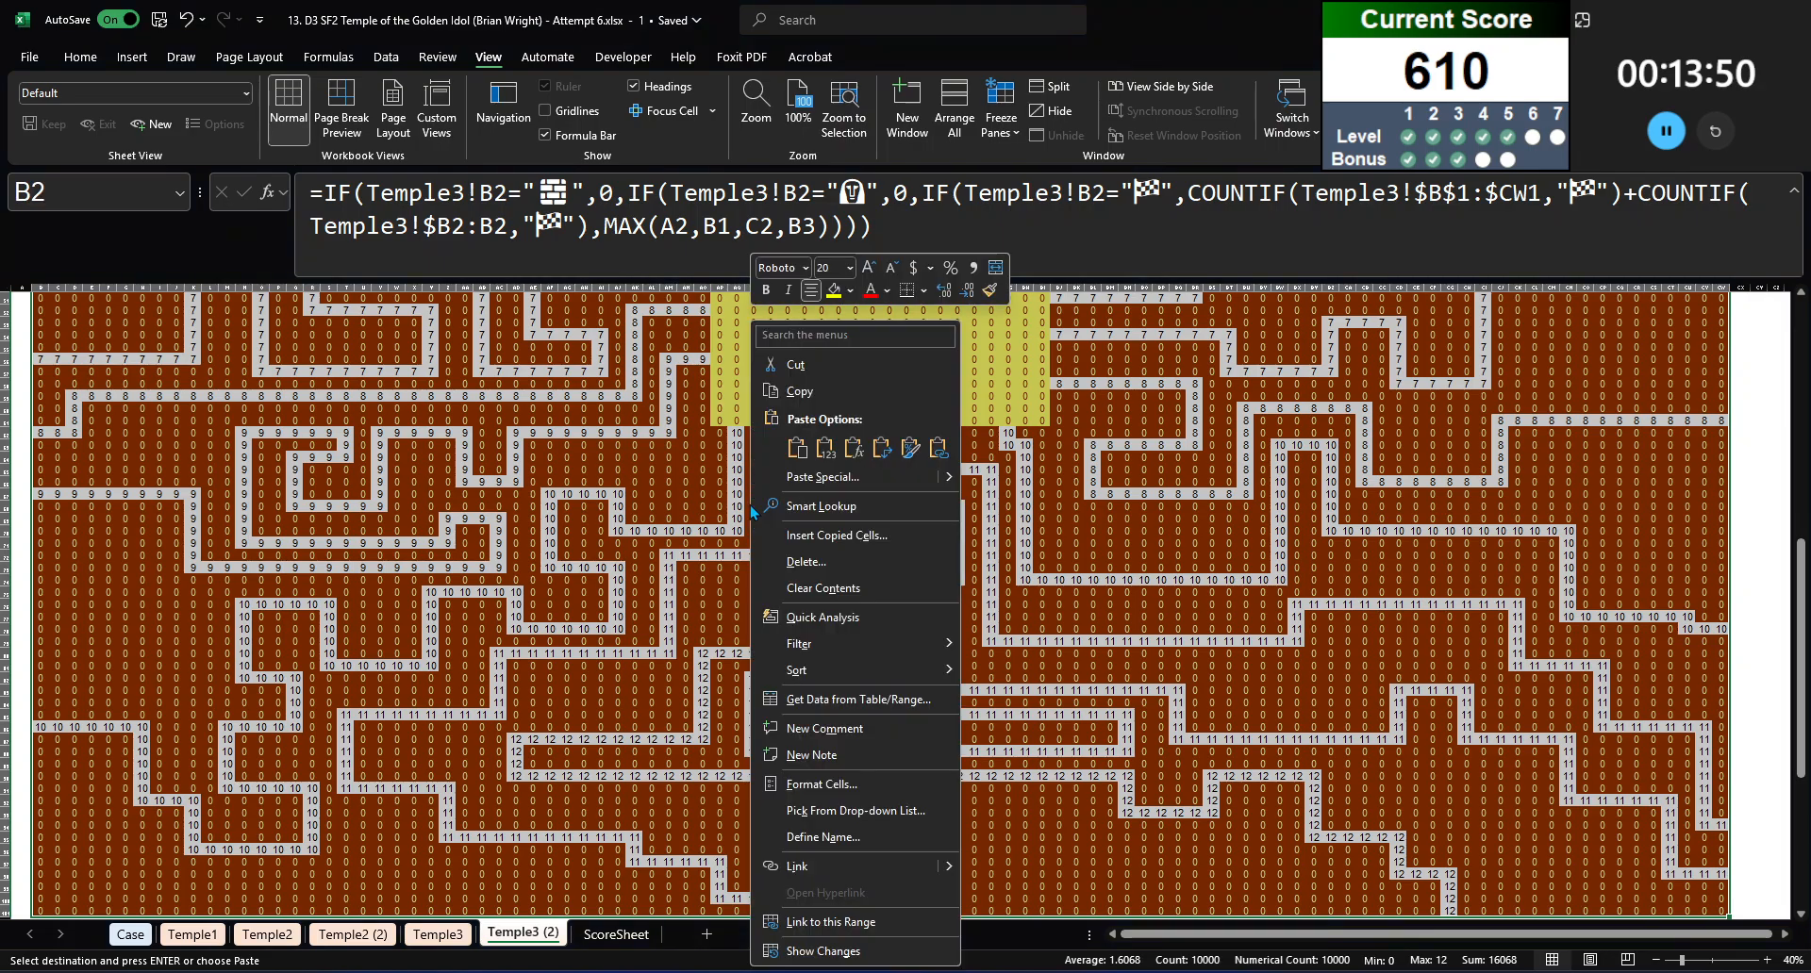
left_click(838, 449)
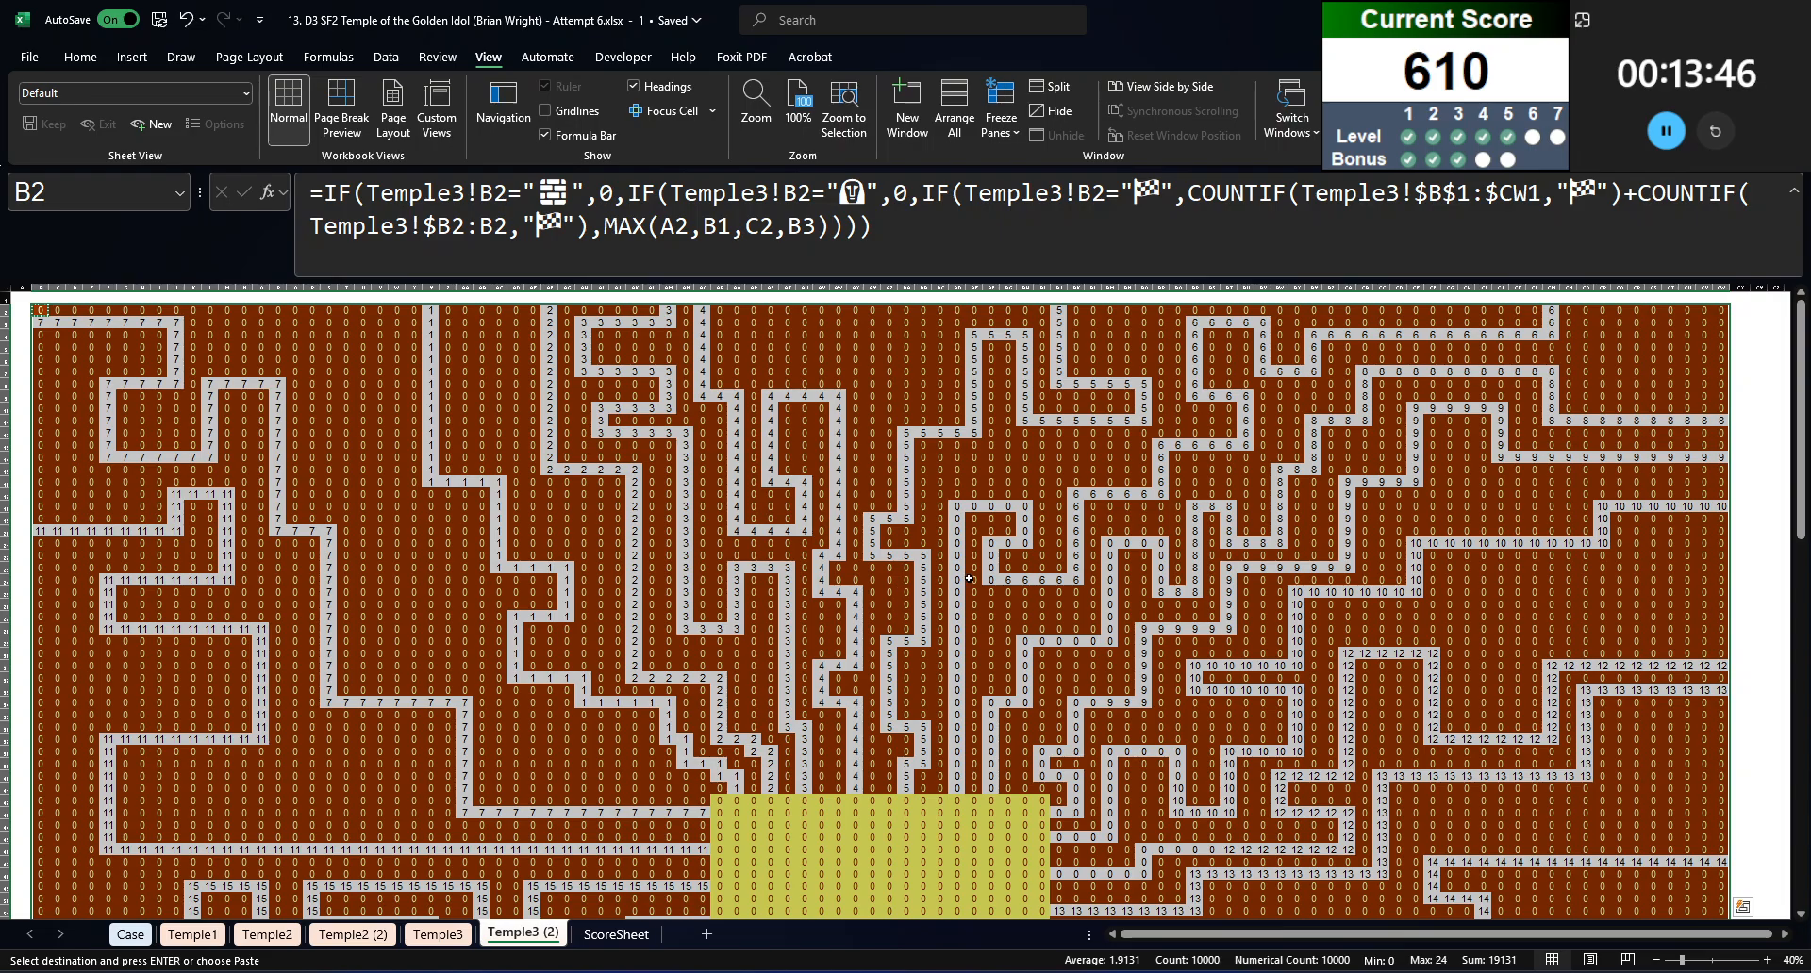
scroll(1211, 628, "down", 1)
scroll(943, 618, "down", 5)
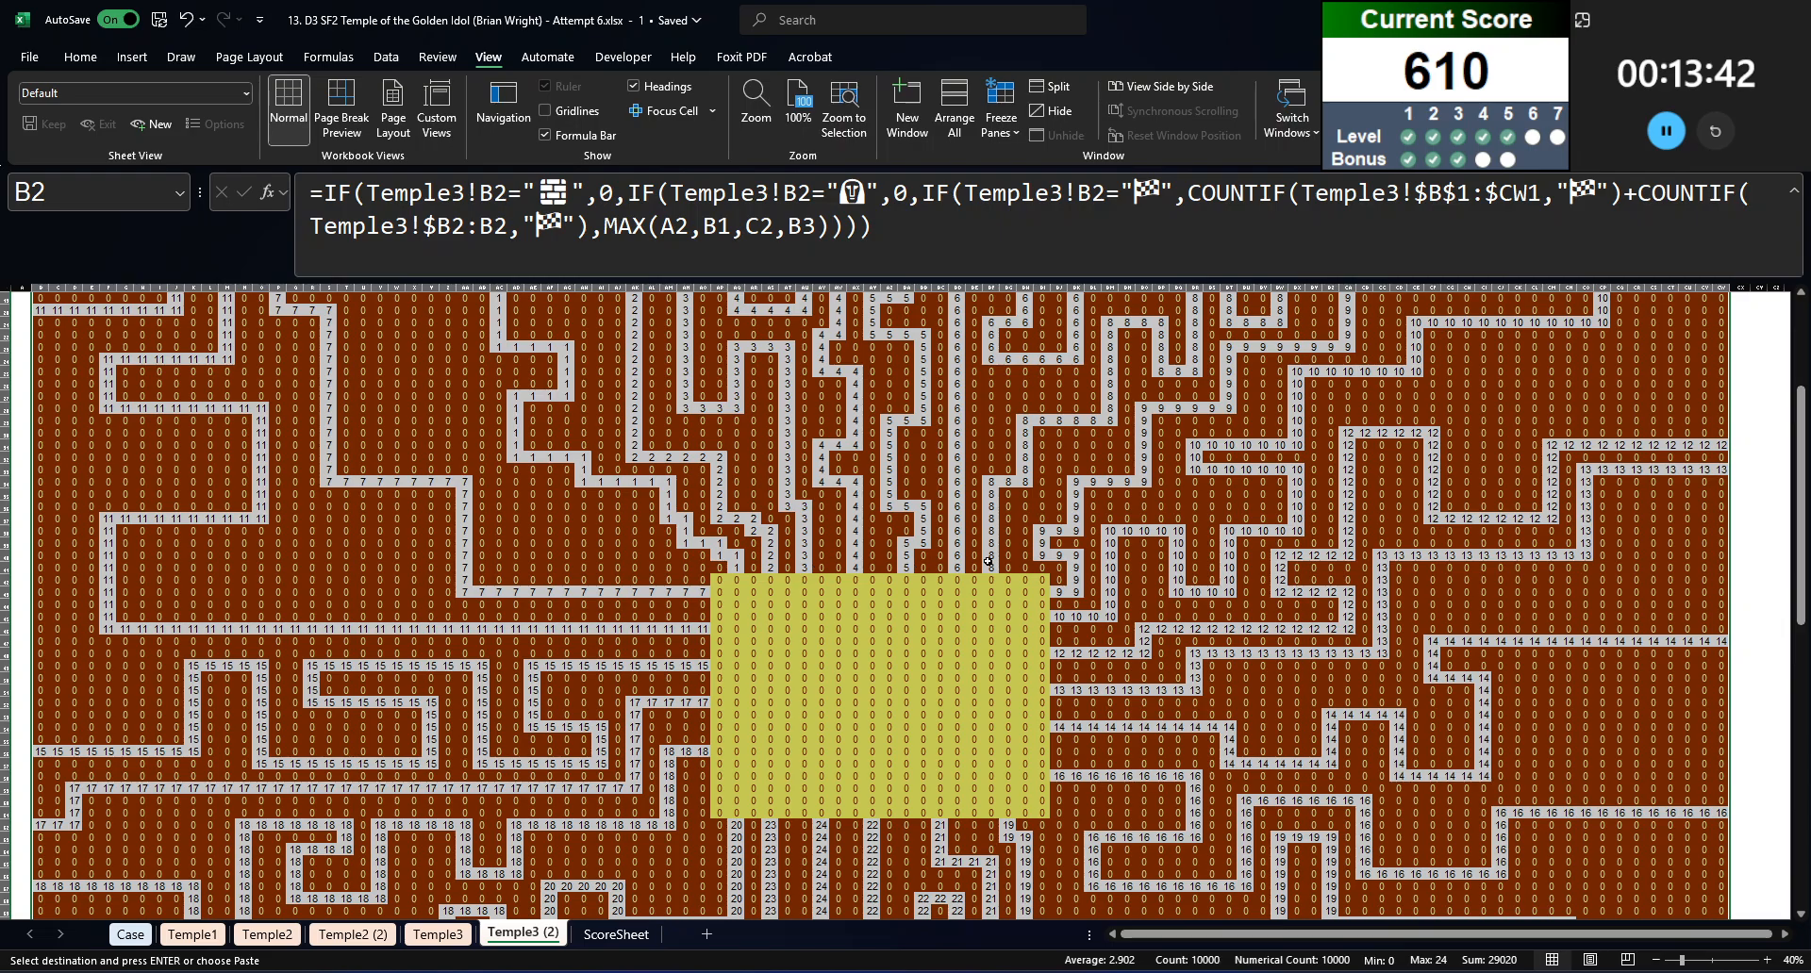
scroll(943, 585, "up", 6)
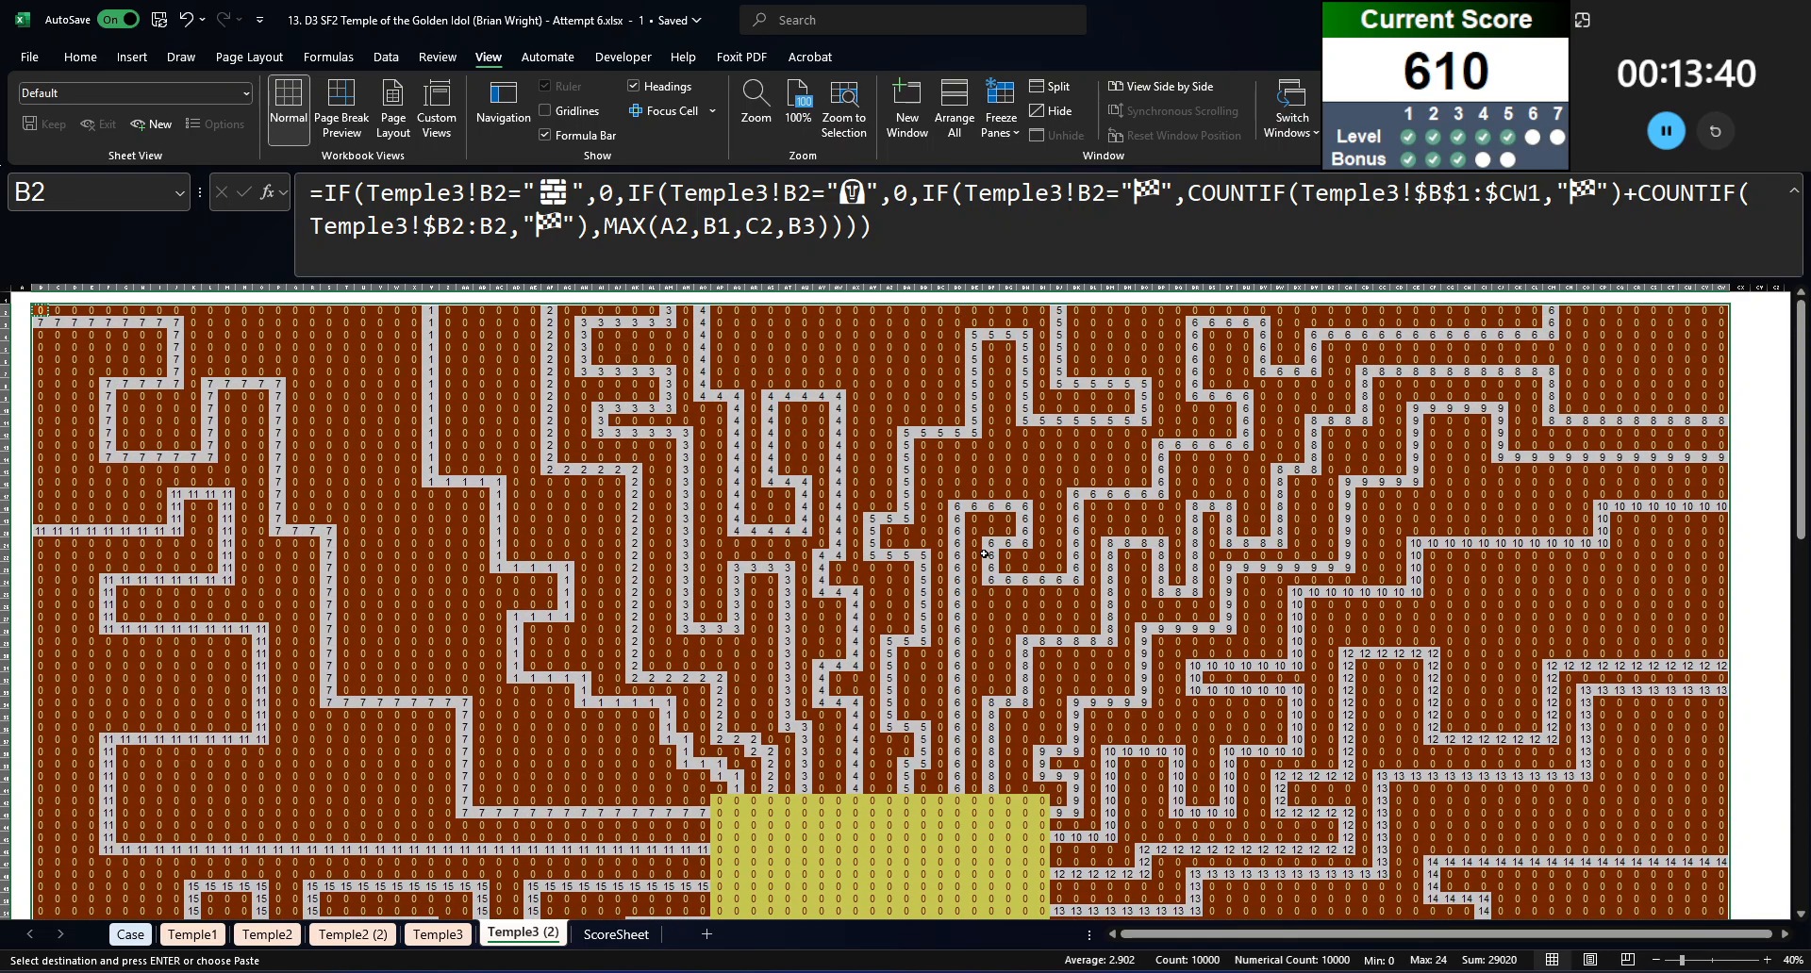
scroll(730, 609, "down", 7)
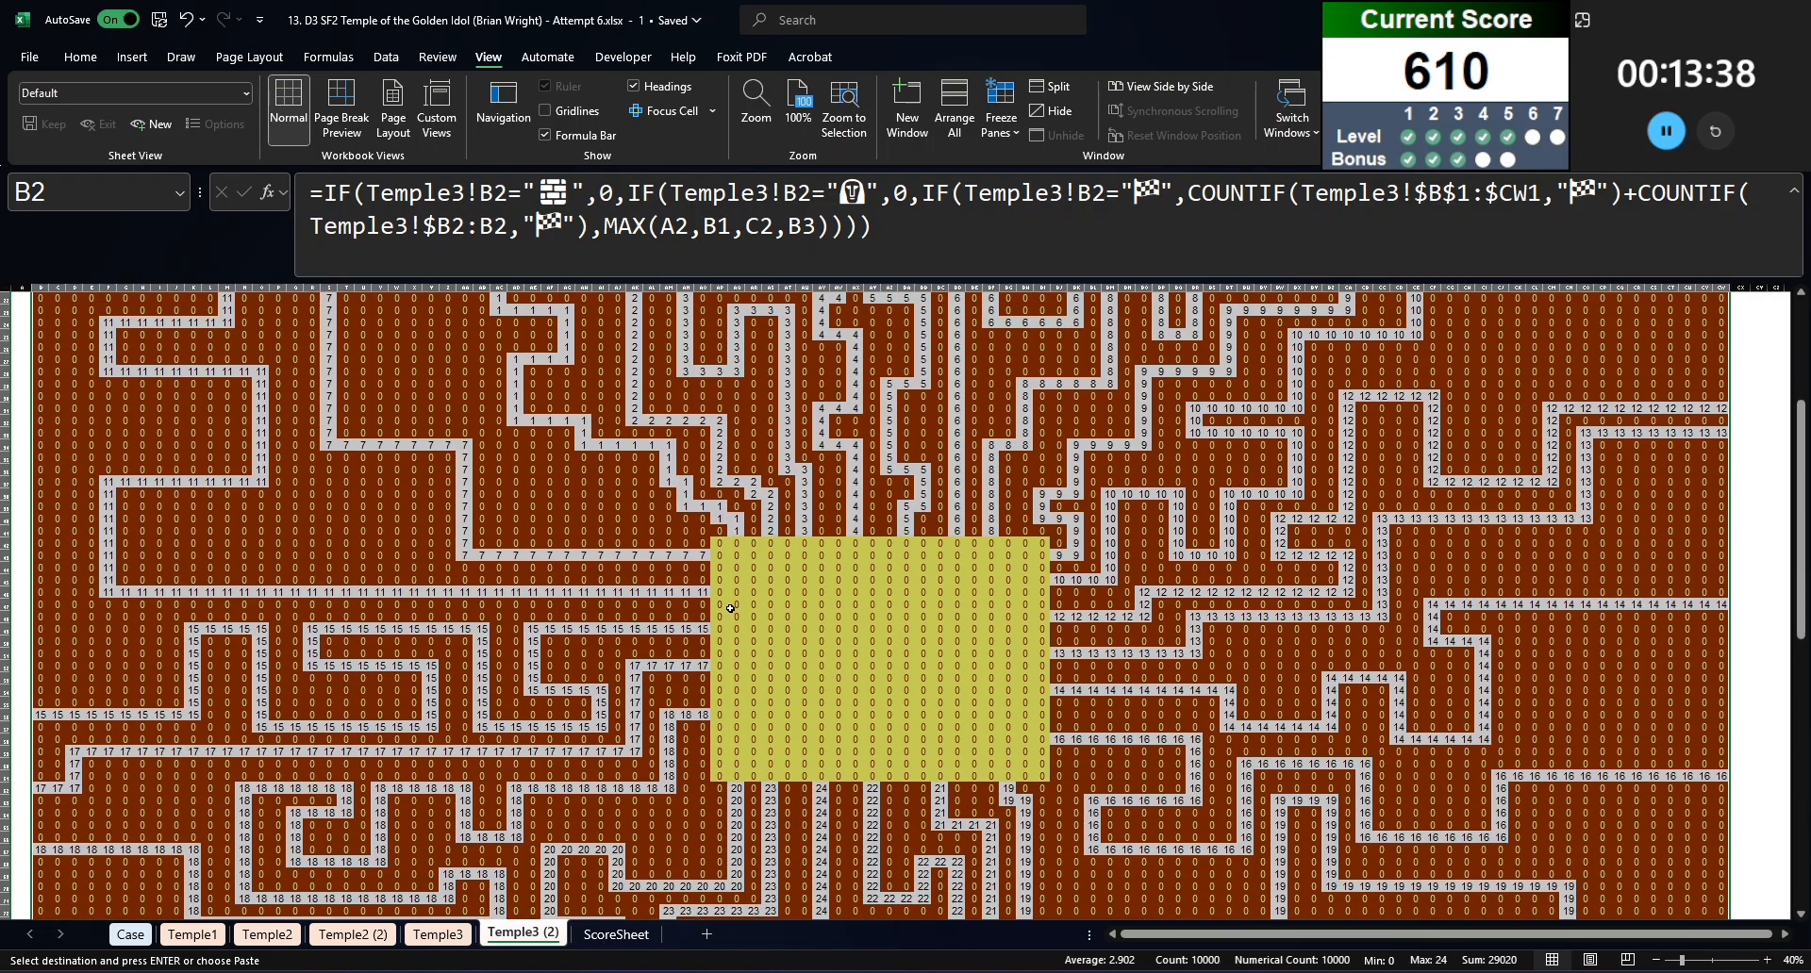
left_click(1004, 600)
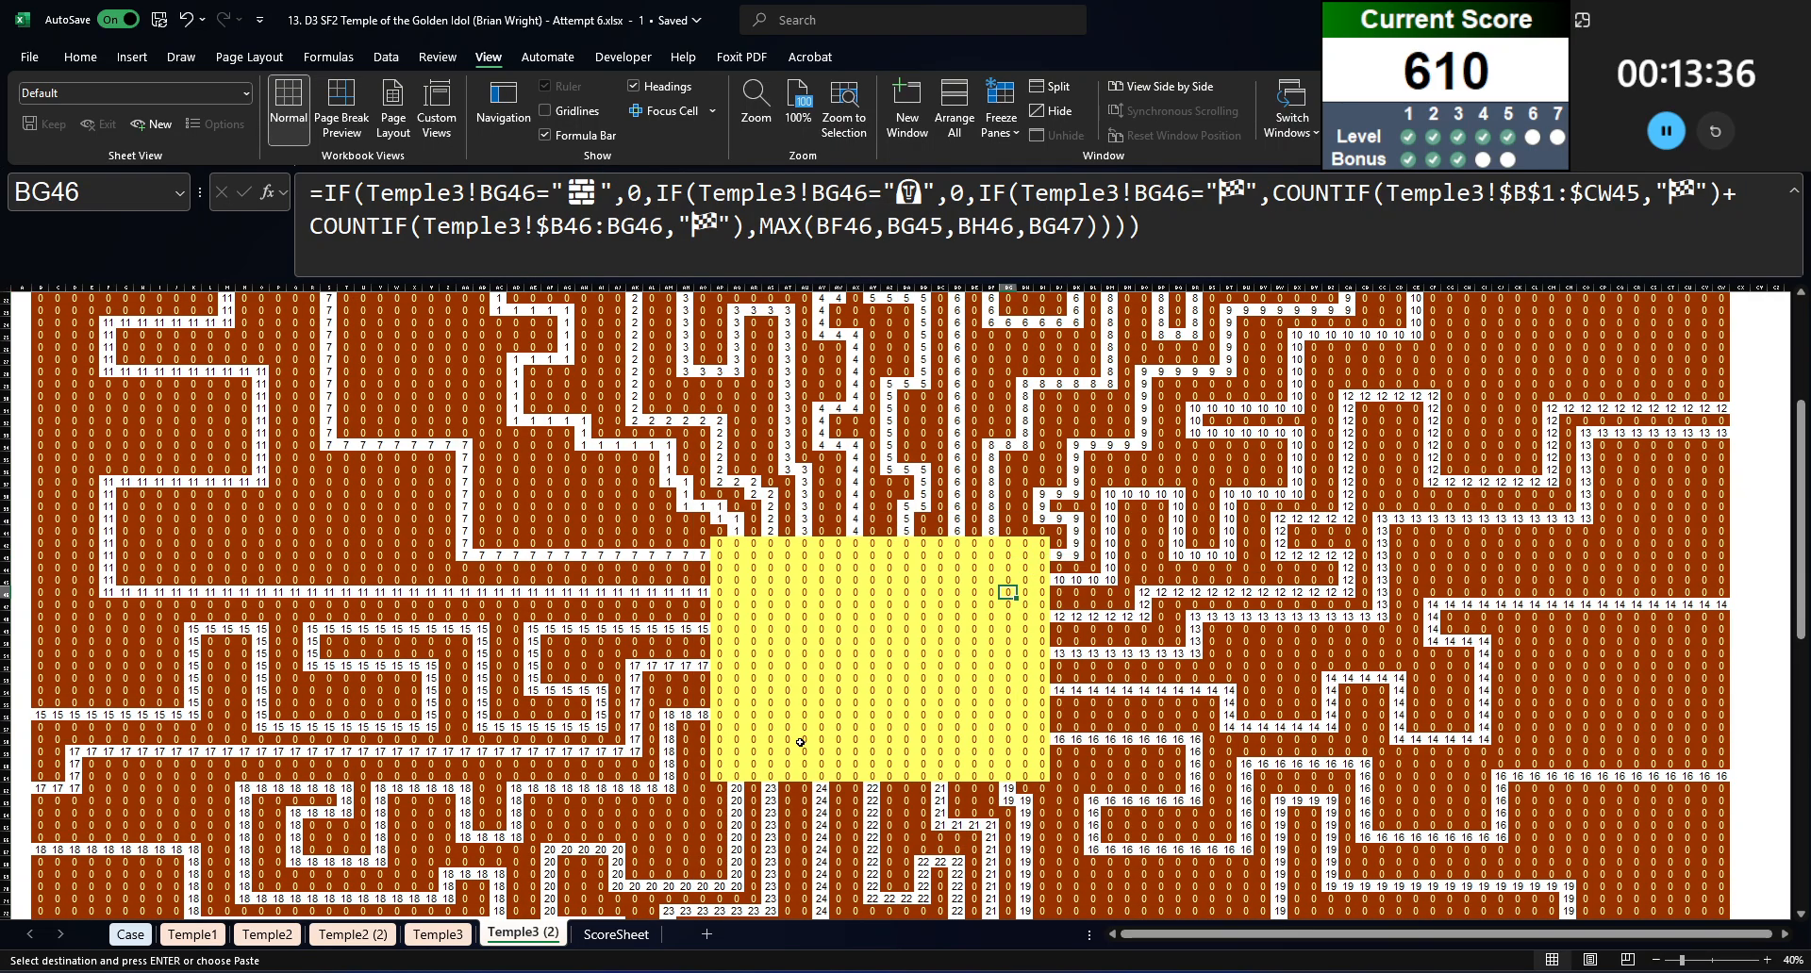
key("Escape")
Step: Review the Level 6 Escape Route instructions and the start and escape cells of its games on the Case sheet
left_click(131, 935)
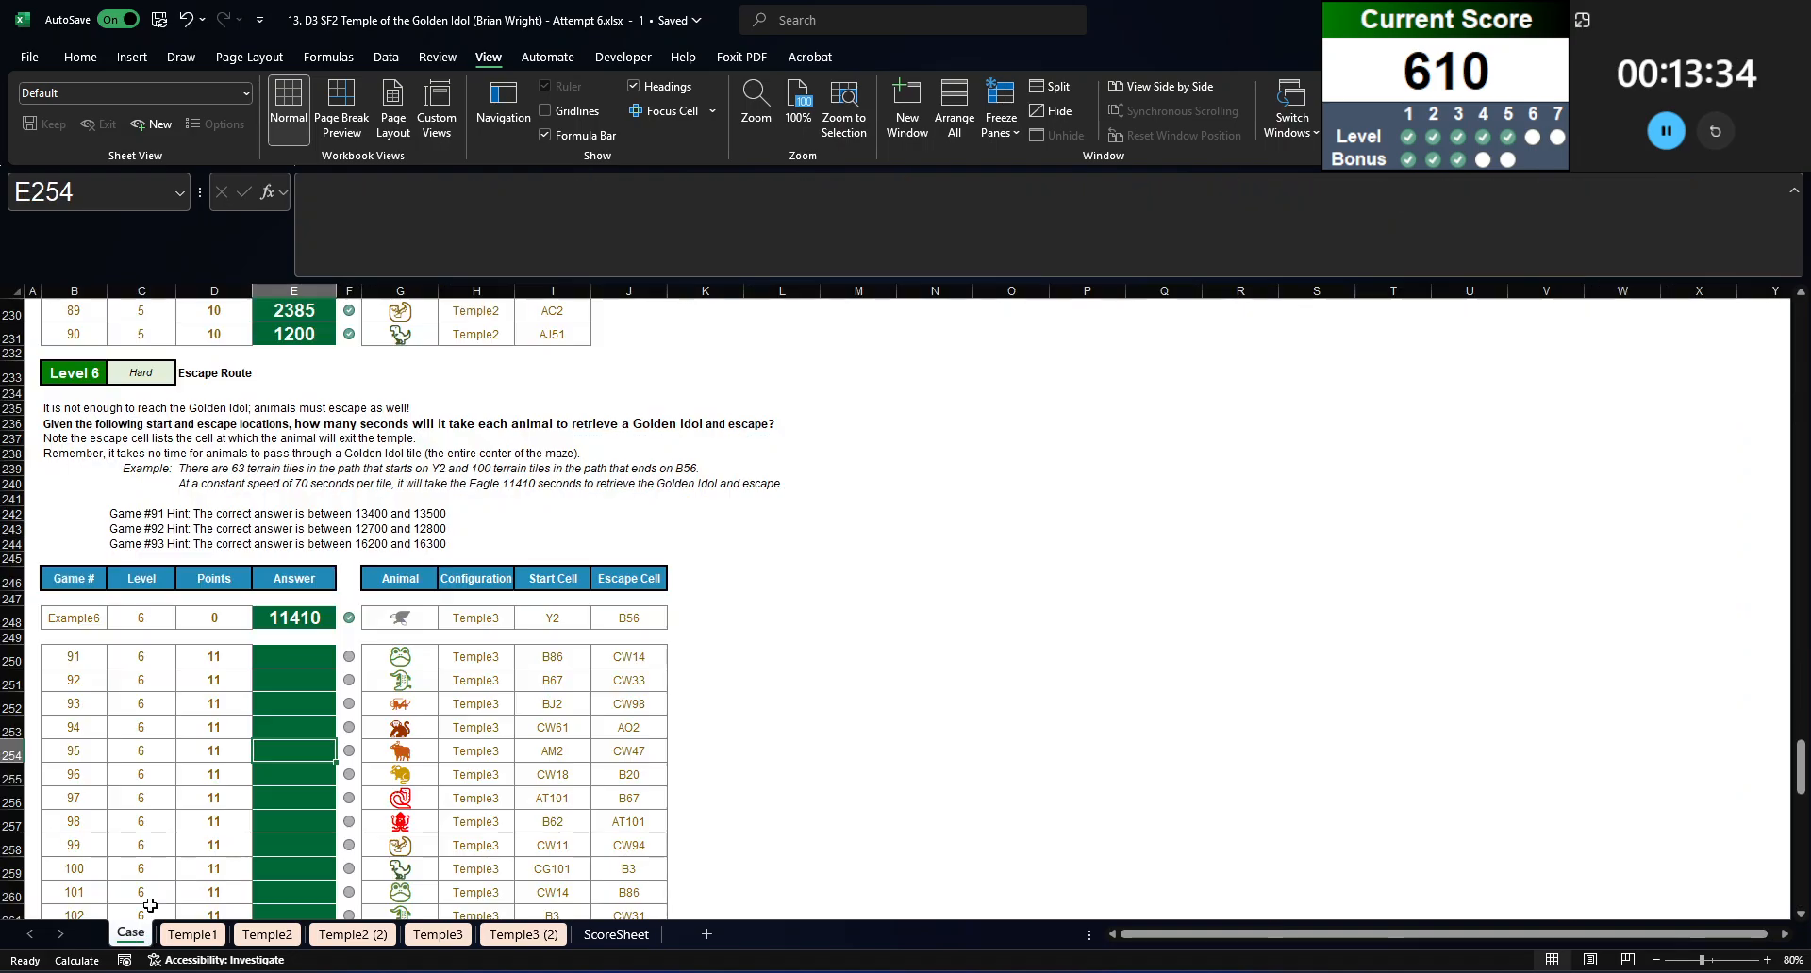
left_click(283, 657)
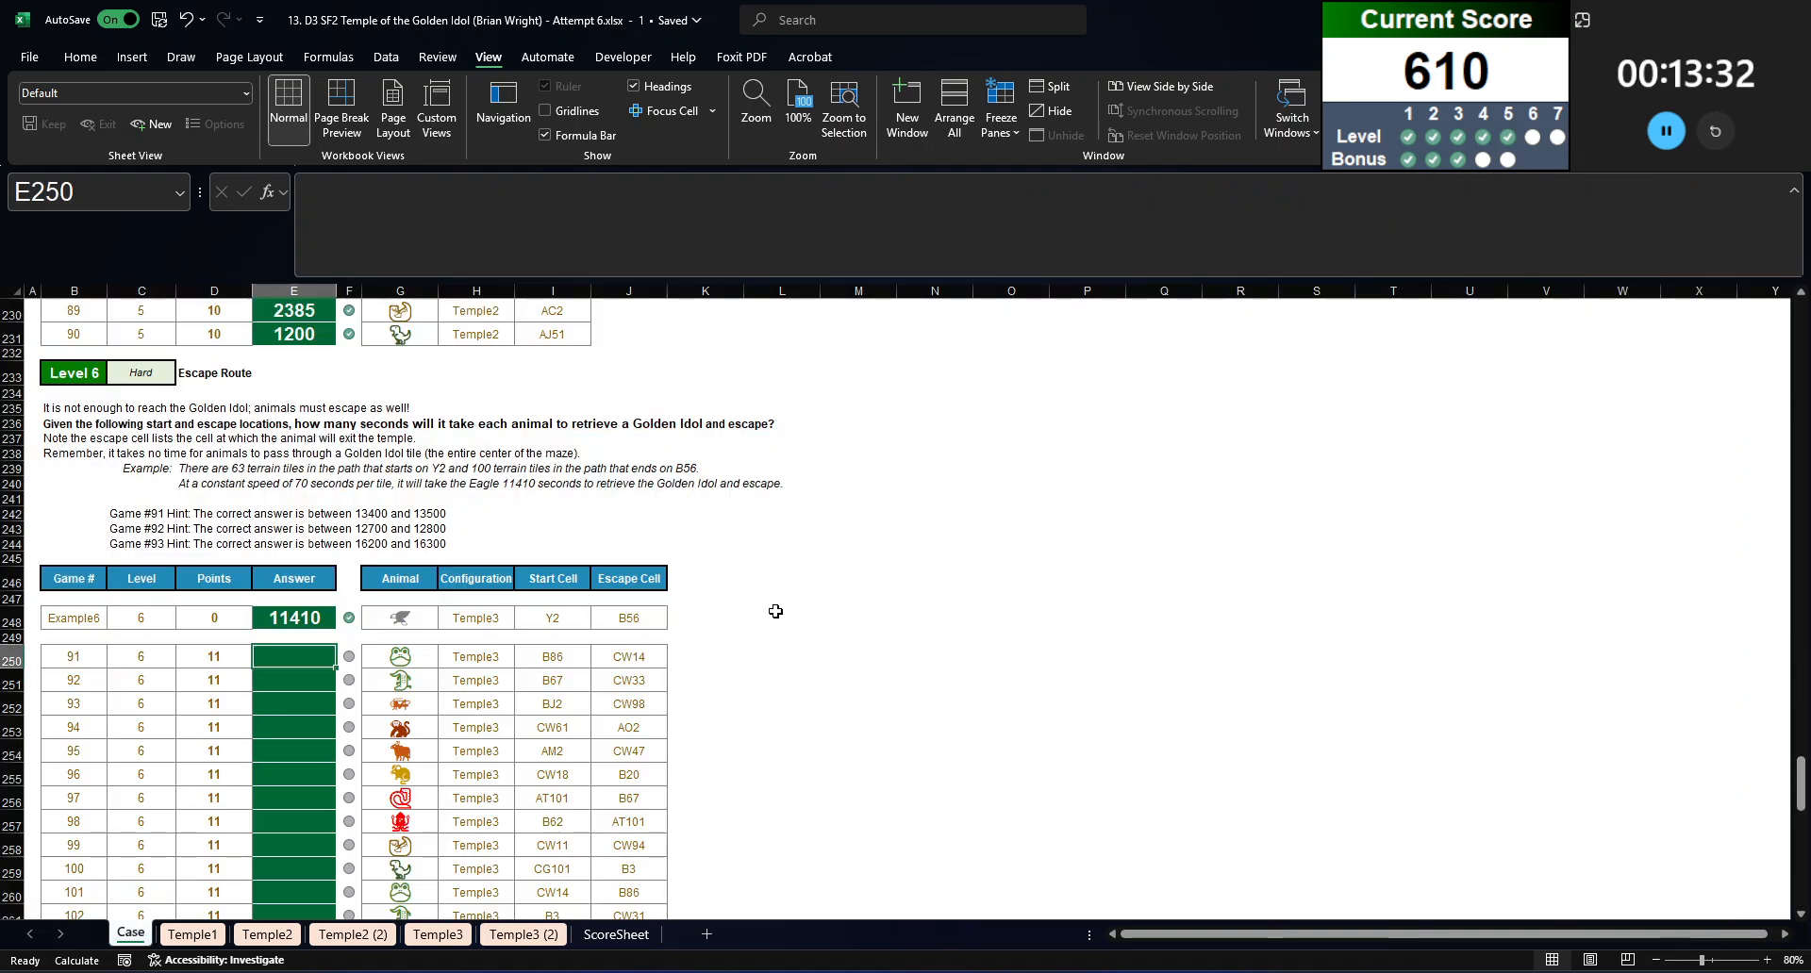
left_click(70, 410)
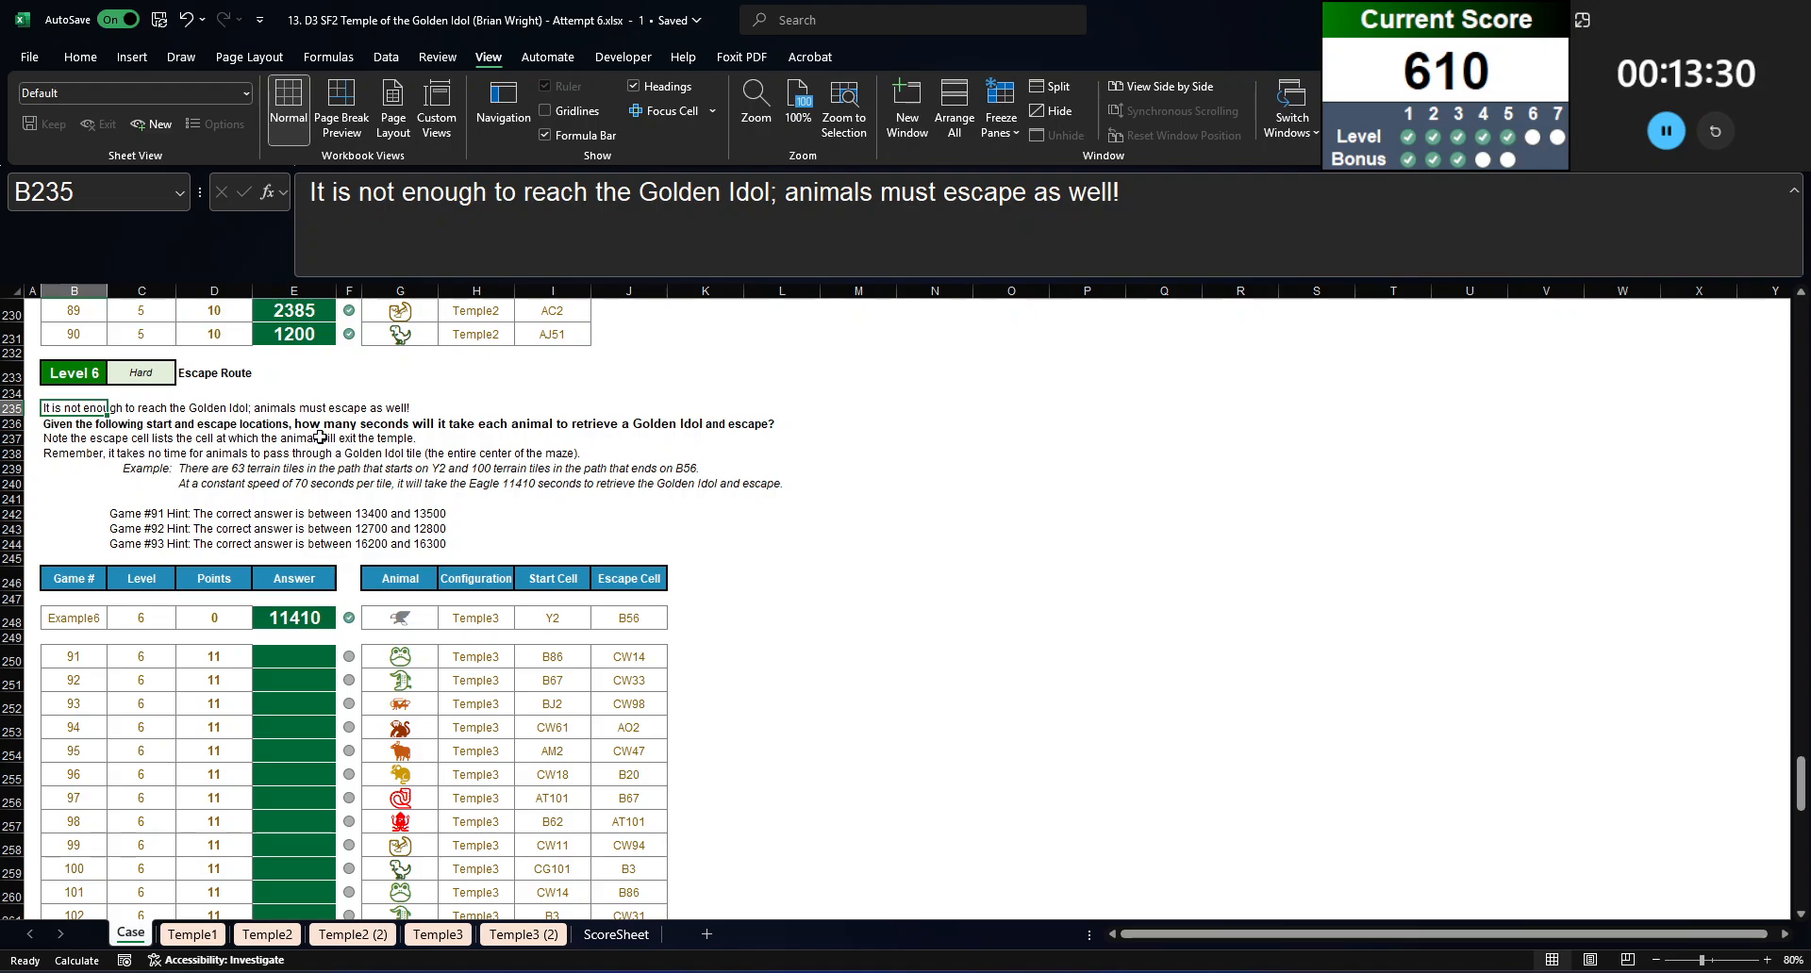
left_click(554, 678)
left_click(670, 656)
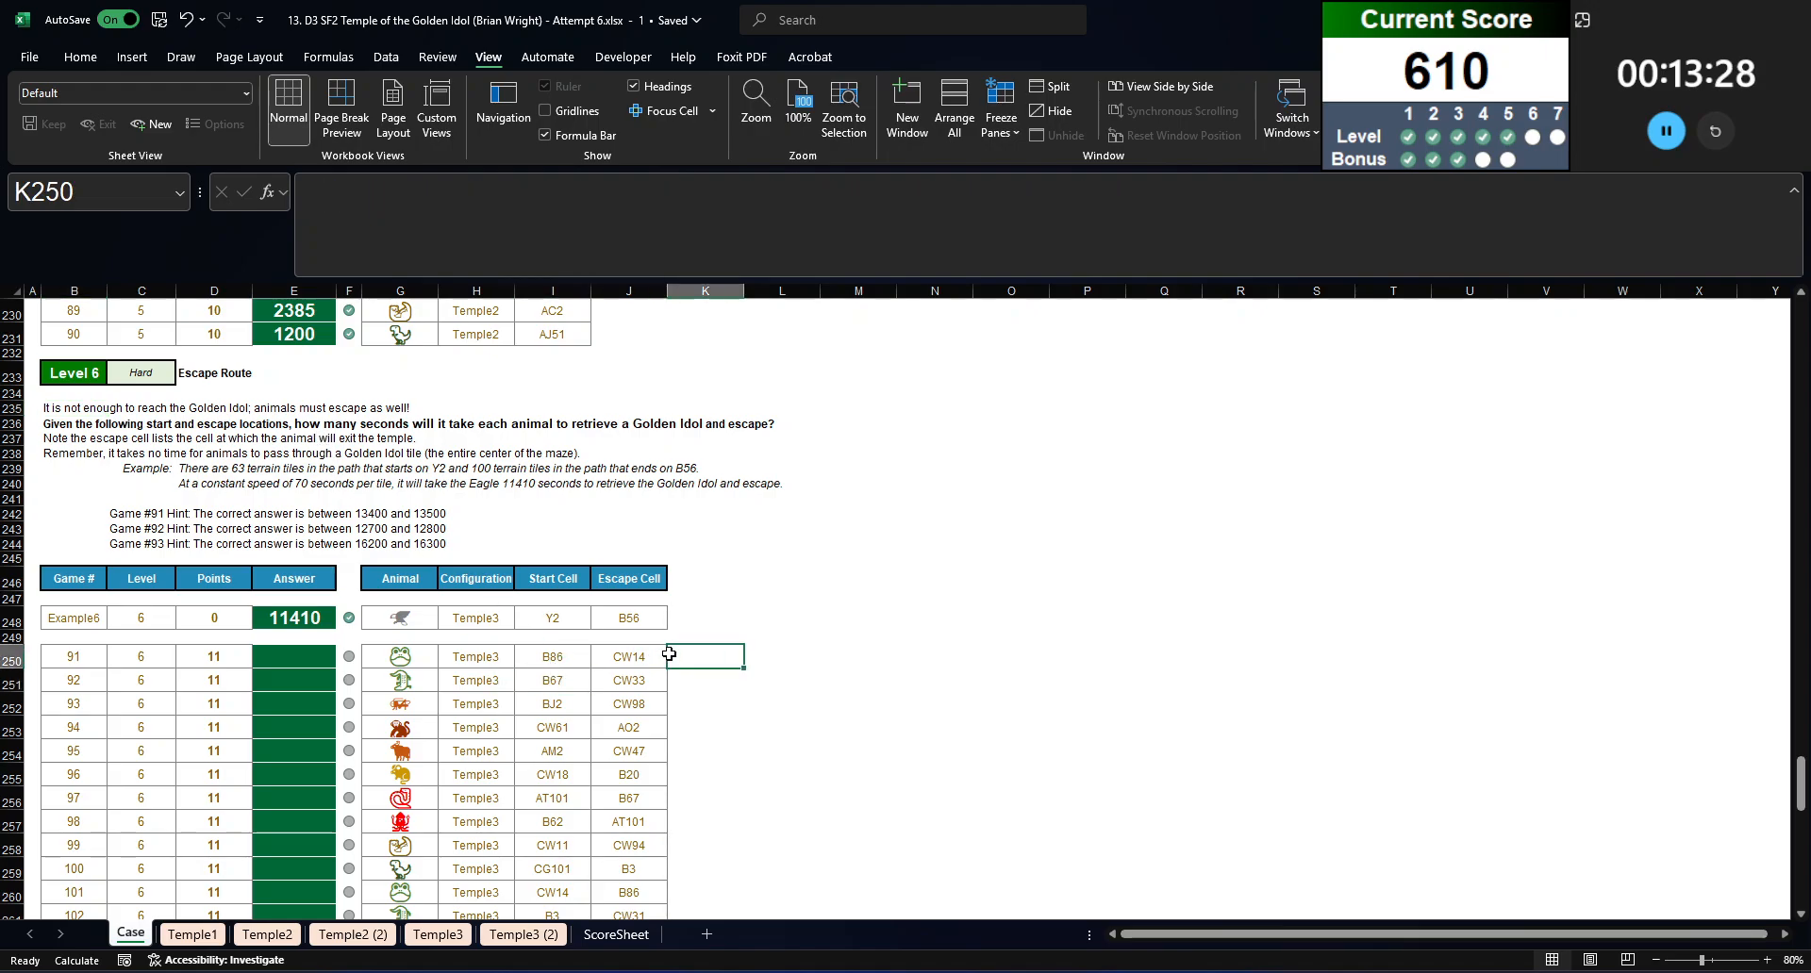
left_click(503, 657)
left_click(580, 656)
scroll(279, 606, "up", 3)
scroll(283, 605, "down", 4)
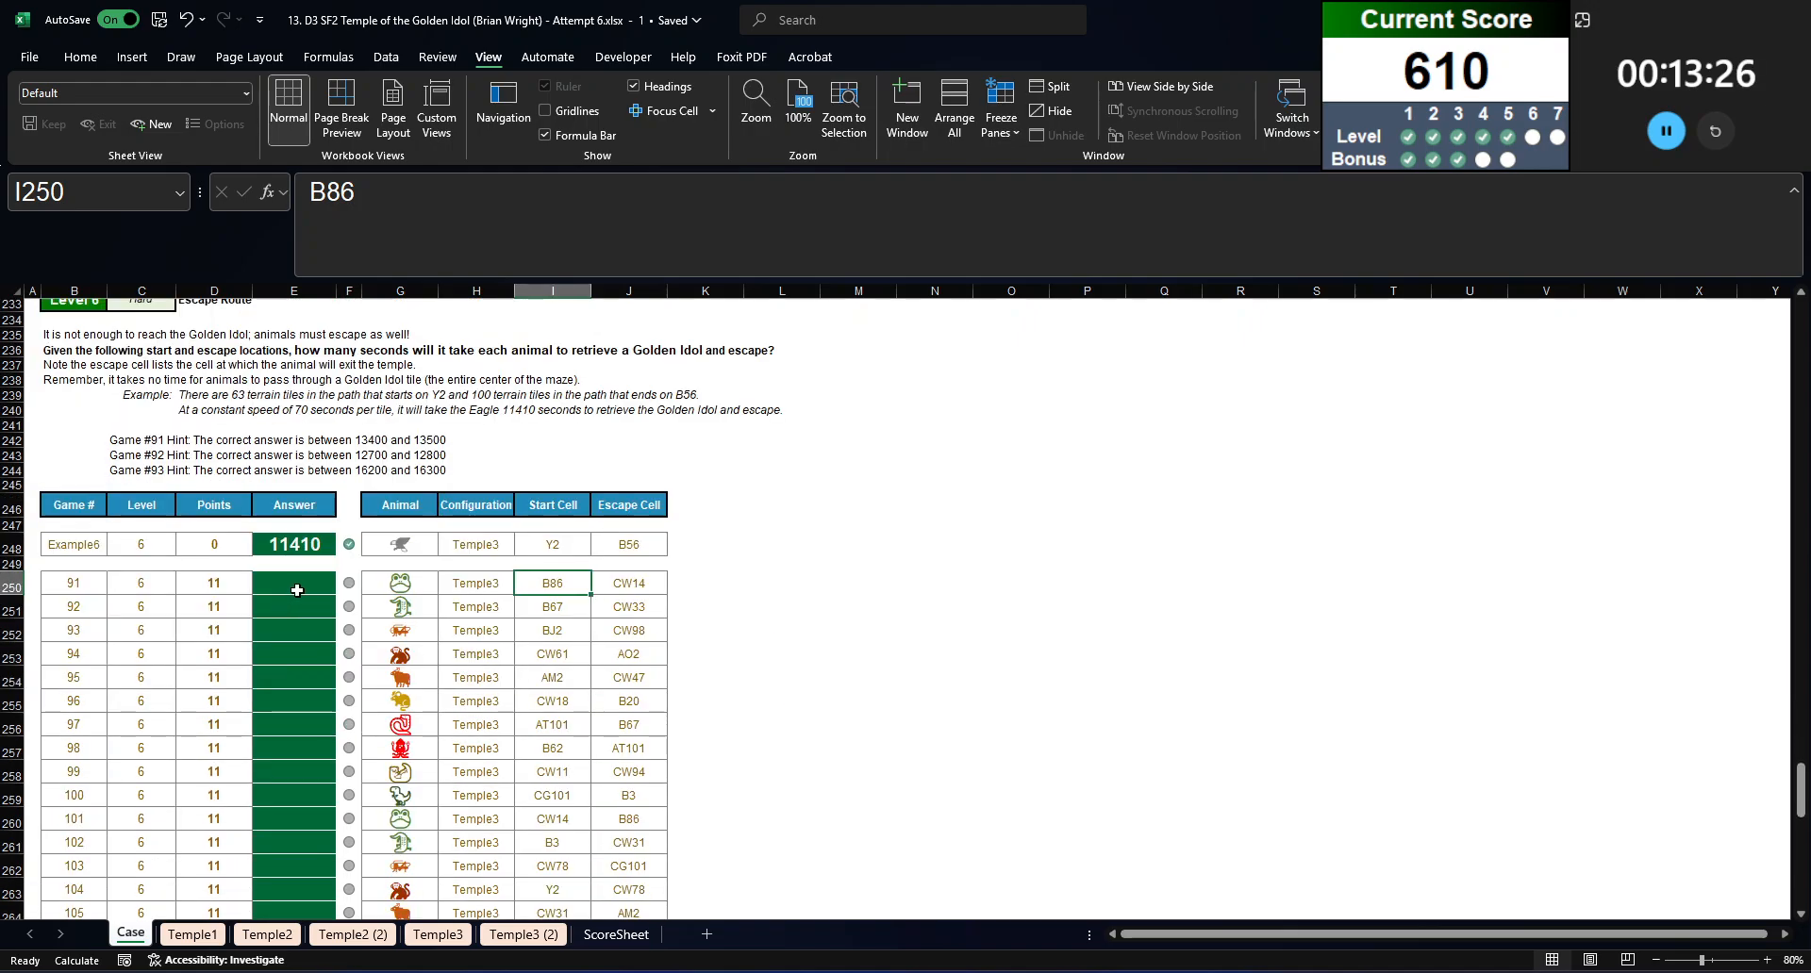
left_click(300, 565)
left_click(302, 582)
scroll(303, 528, "up", 5)
left_click(294, 451)
scroll(629, 587, "down", 4)
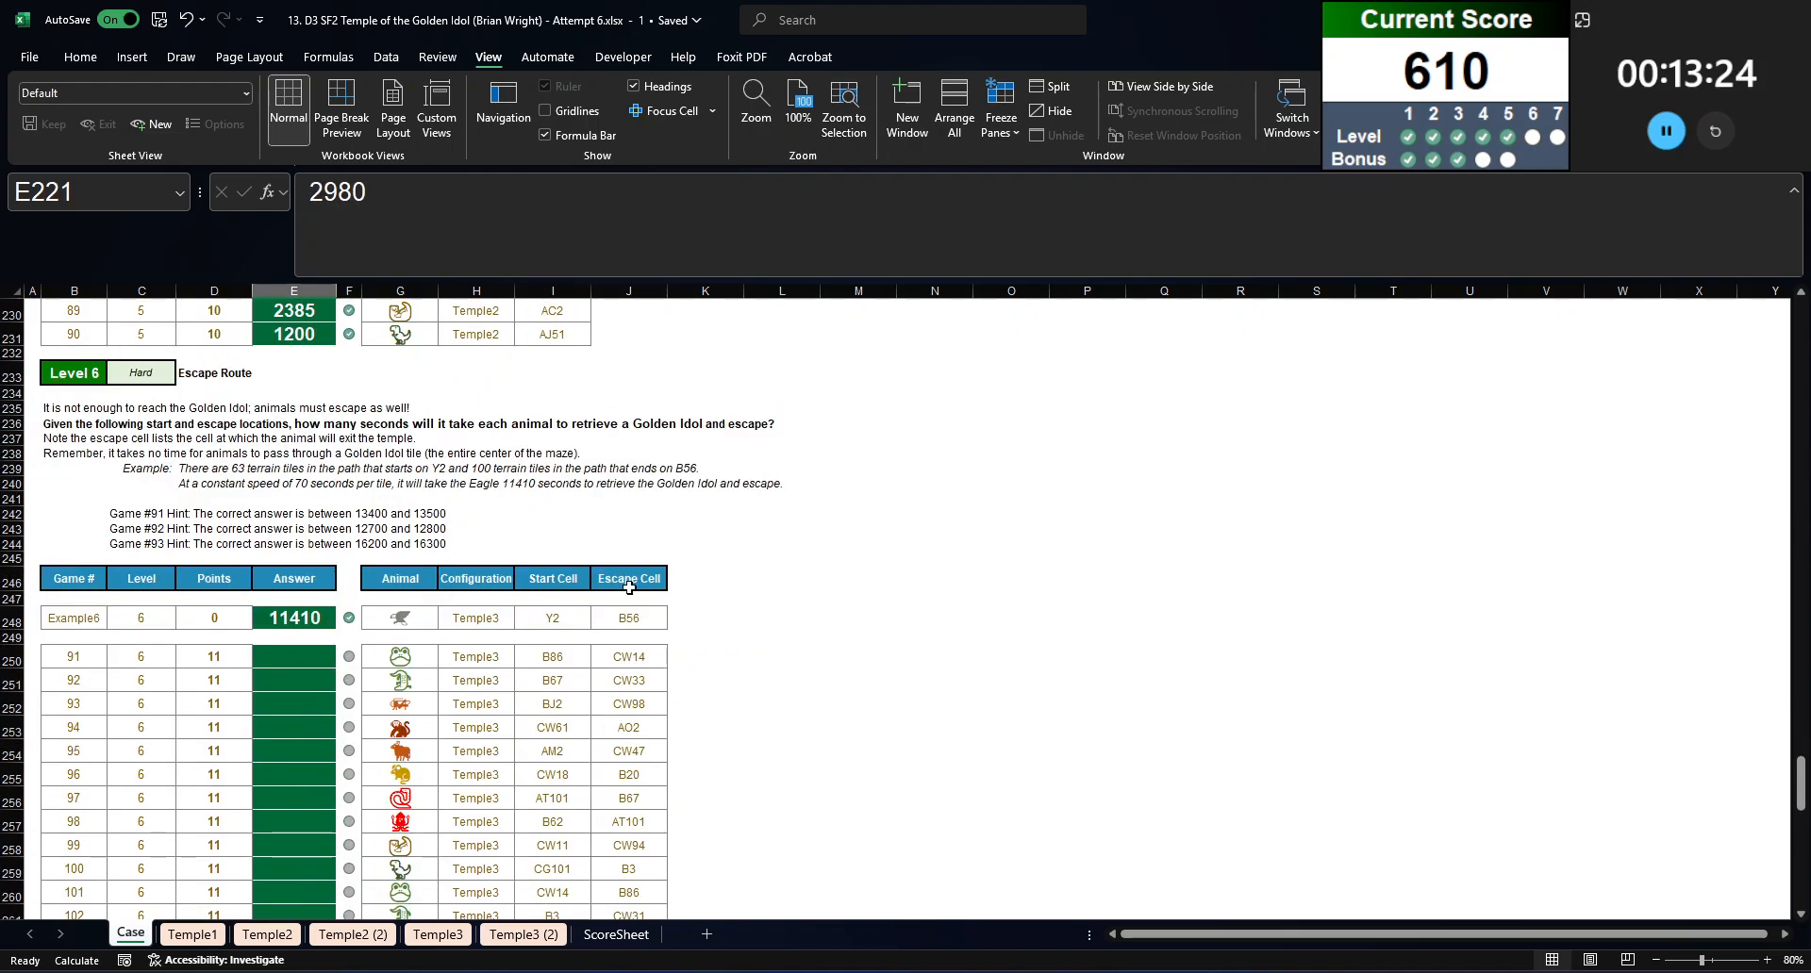
left_click(681, 664)
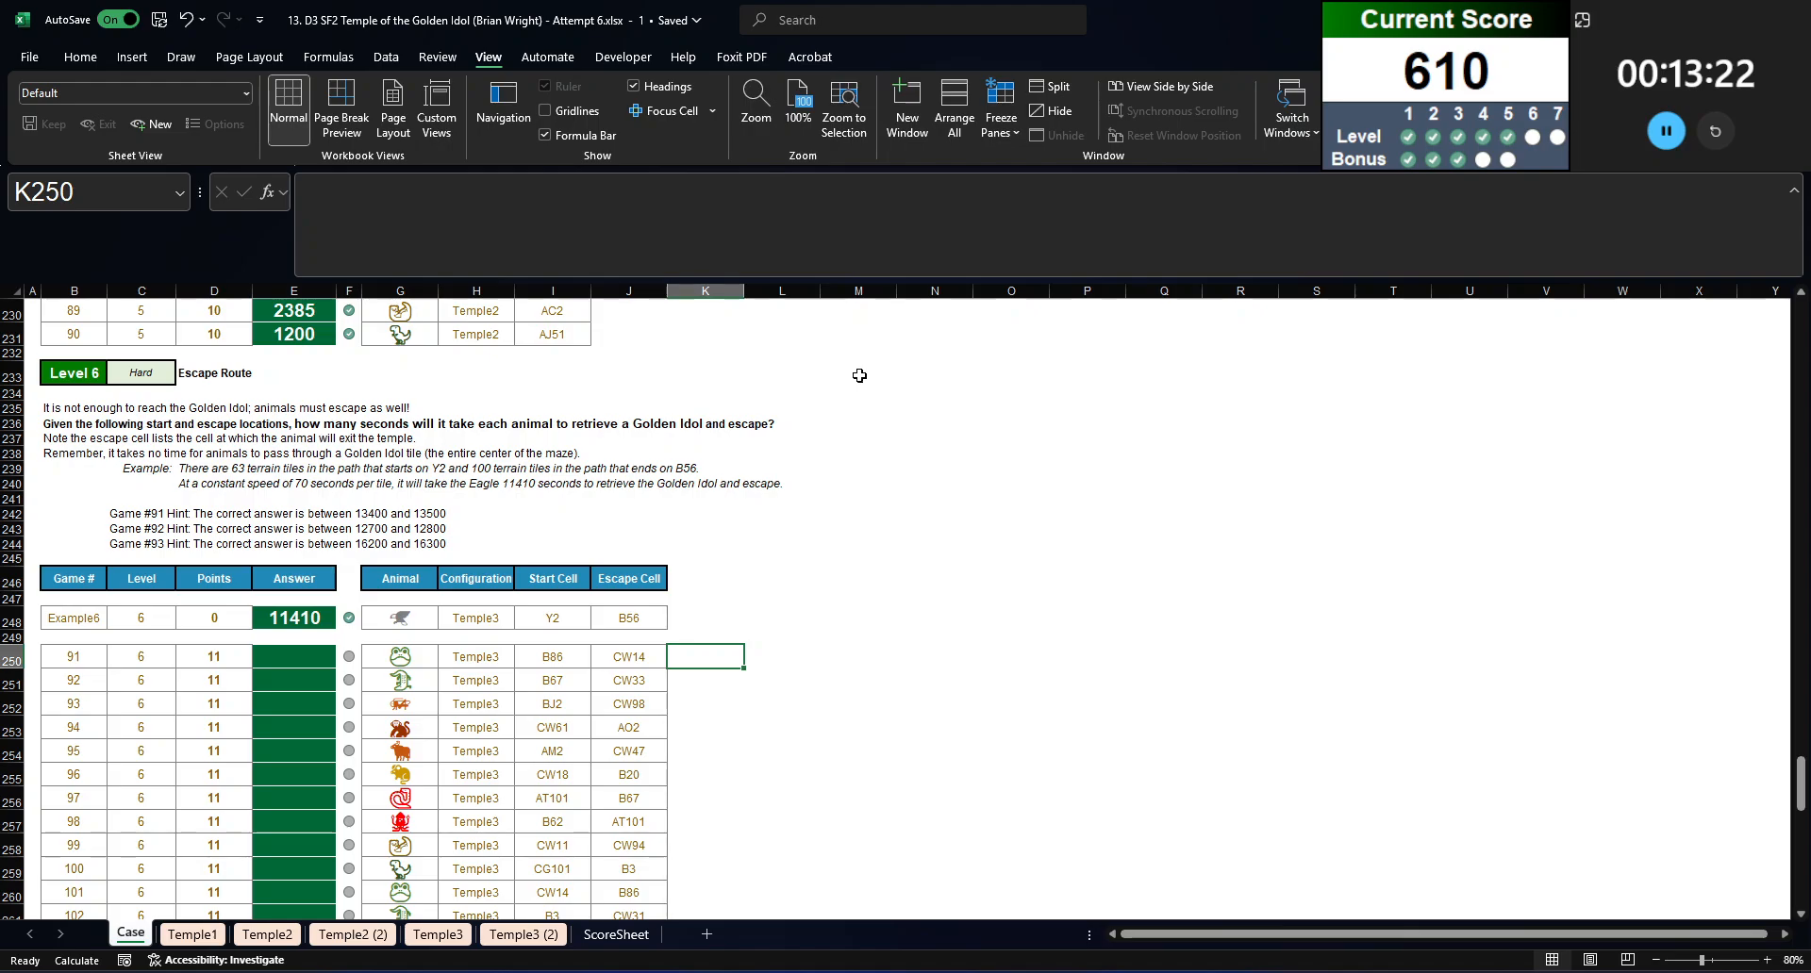
key("Left")
key("Right")
key("Up")
key("Up")
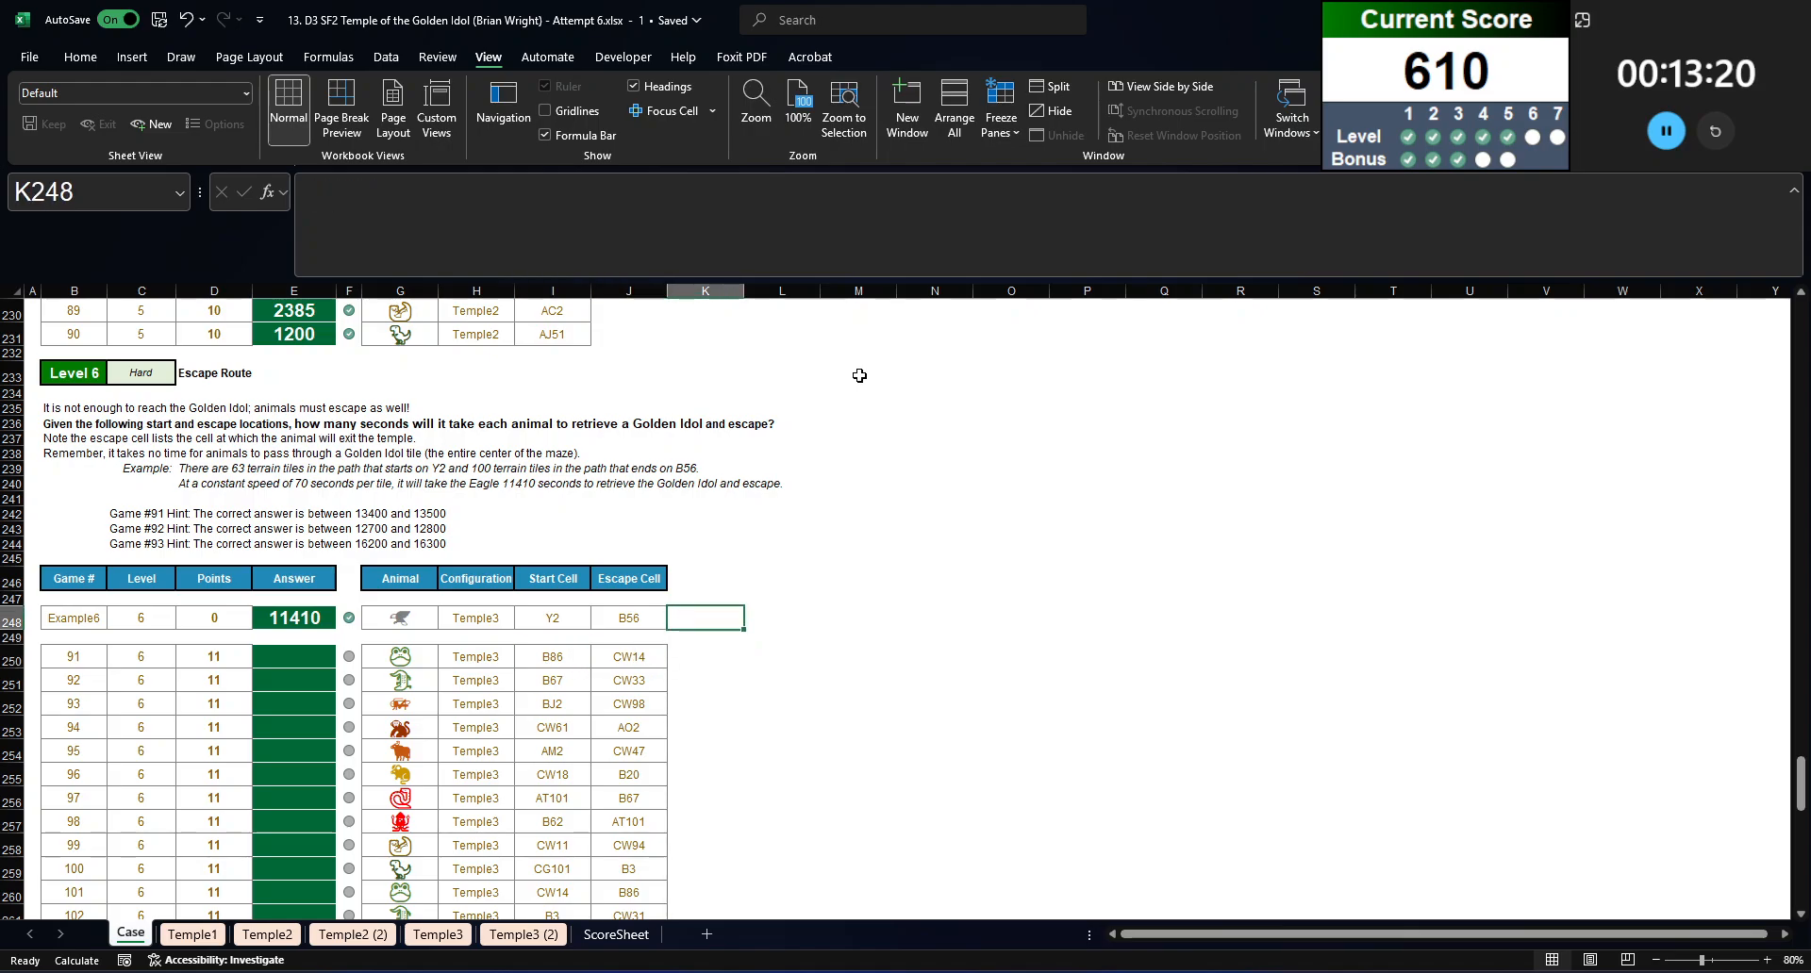
type("=index(")
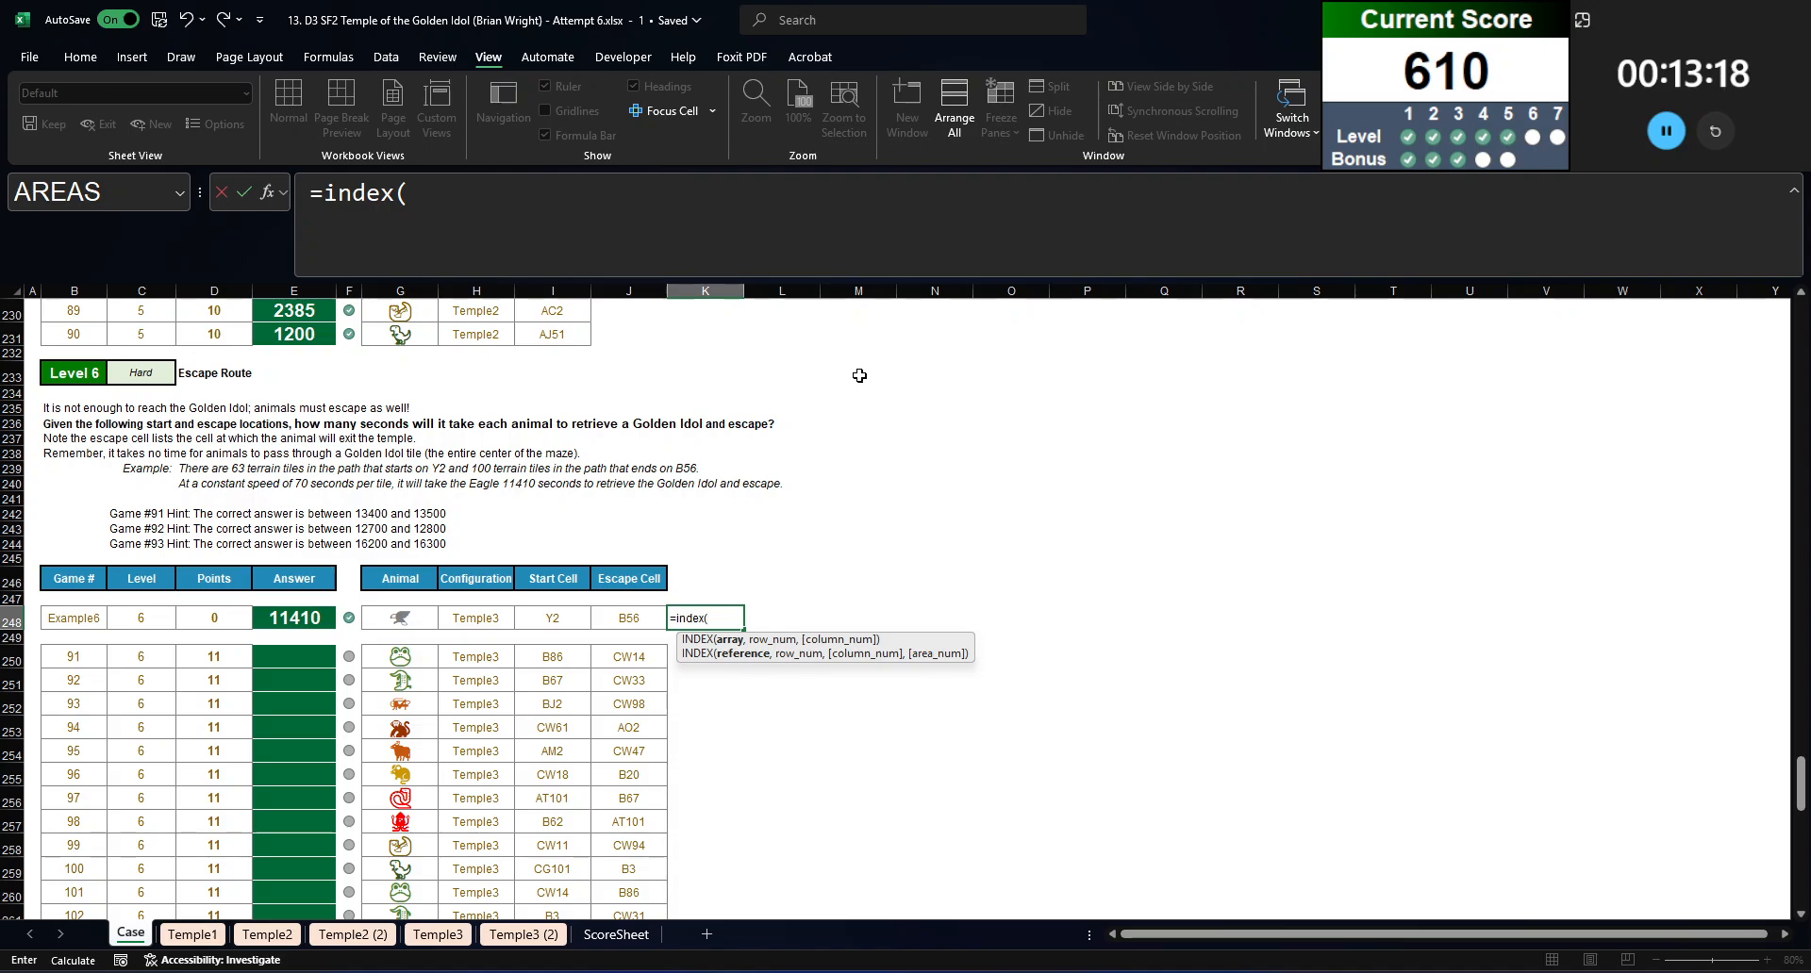
type("travel")
key("Tab")
type(",xmat")
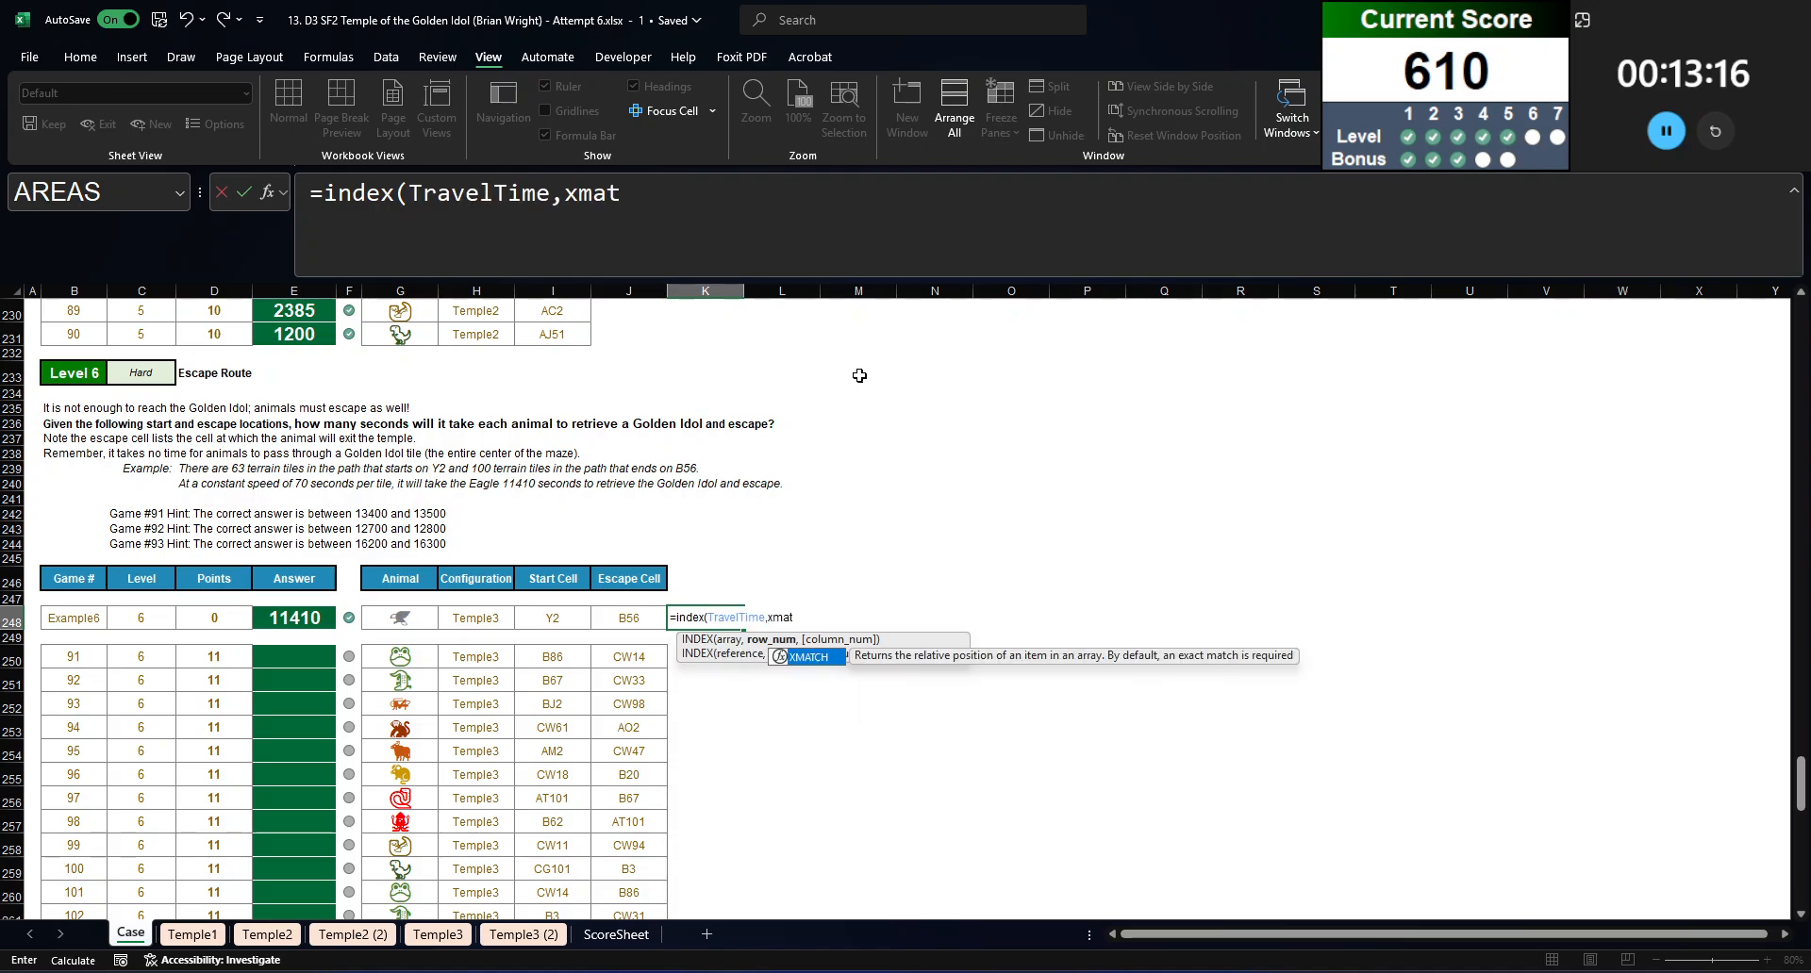
type("ch(")
left_click(396, 616)
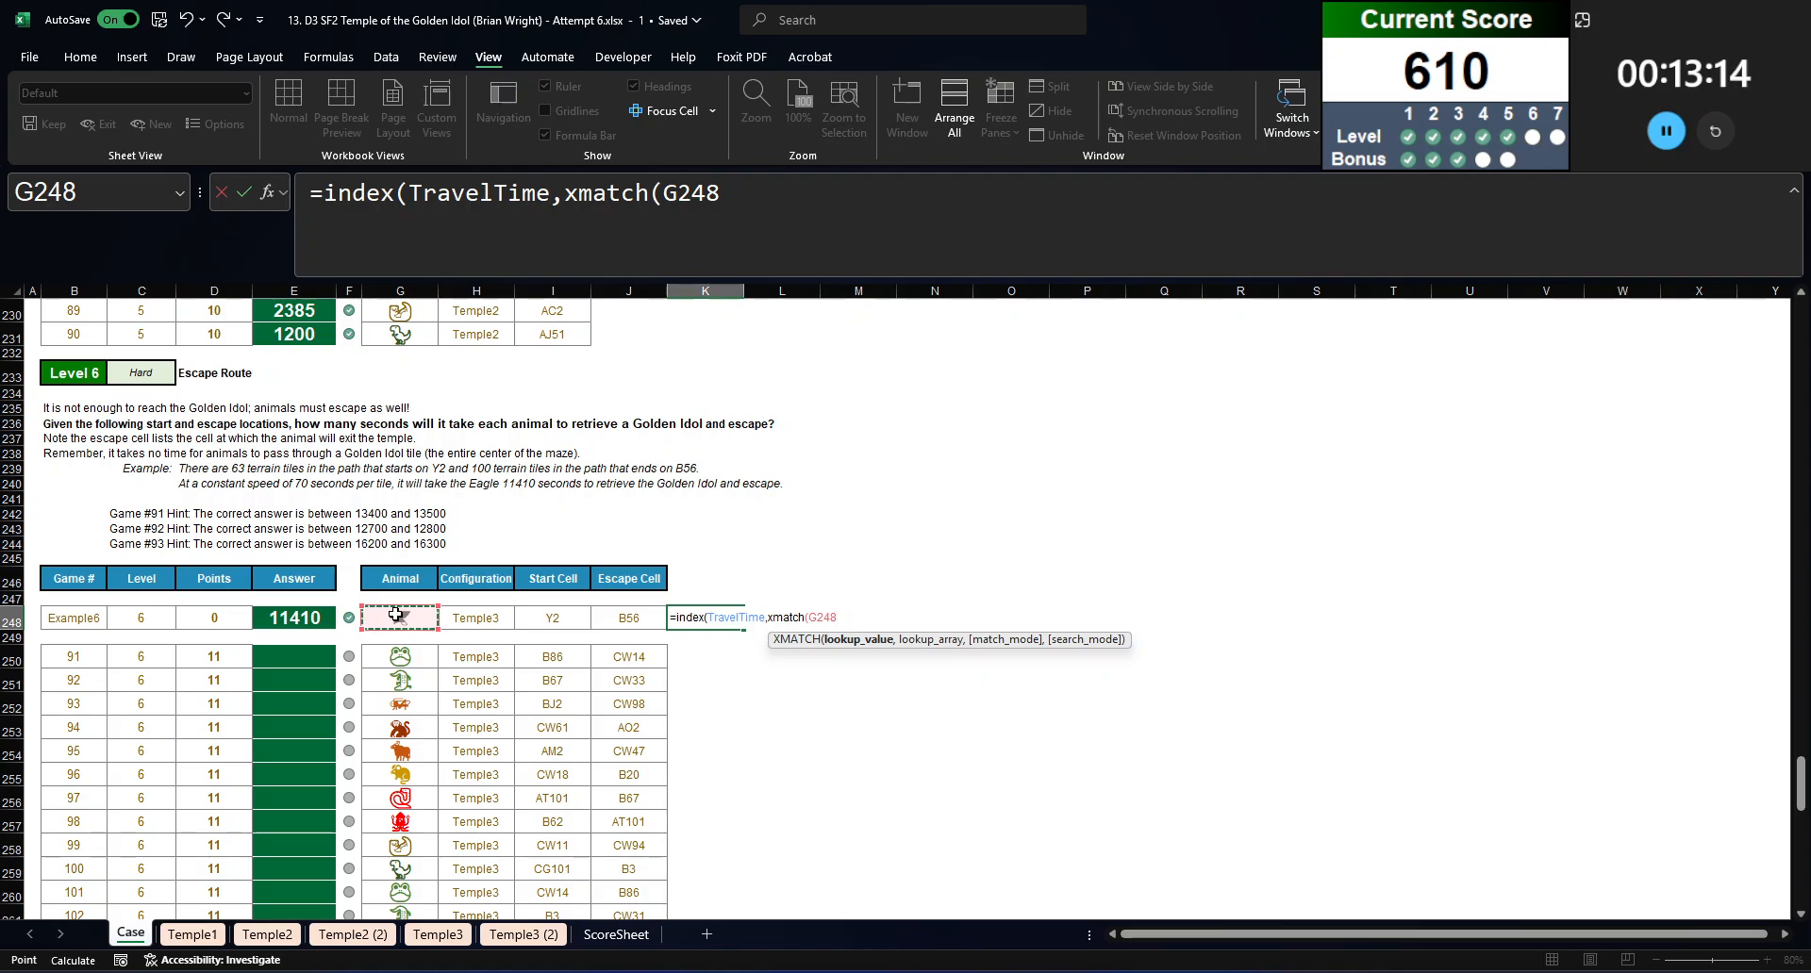
type(",animals,0")
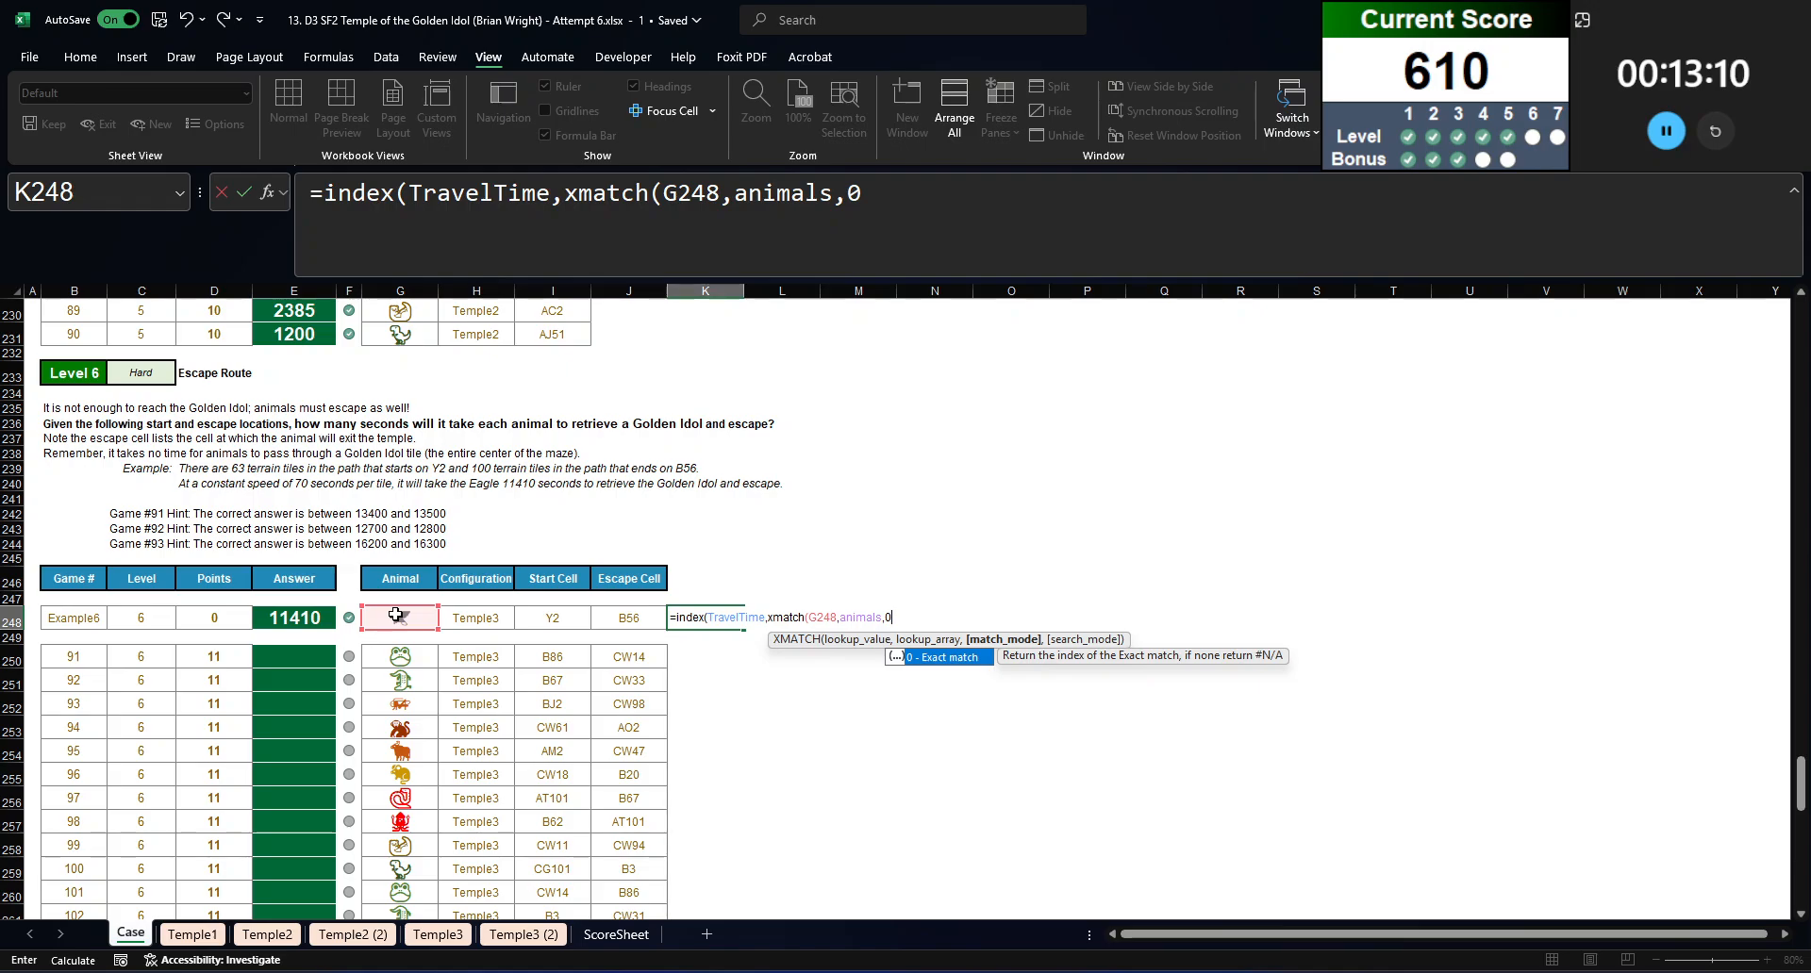
key("Escape")
Step: Pick the maze range B2:CW101 on the Temple3 sheet from within a K248 formula, copy its reference text, and abandon the formula
type("=")
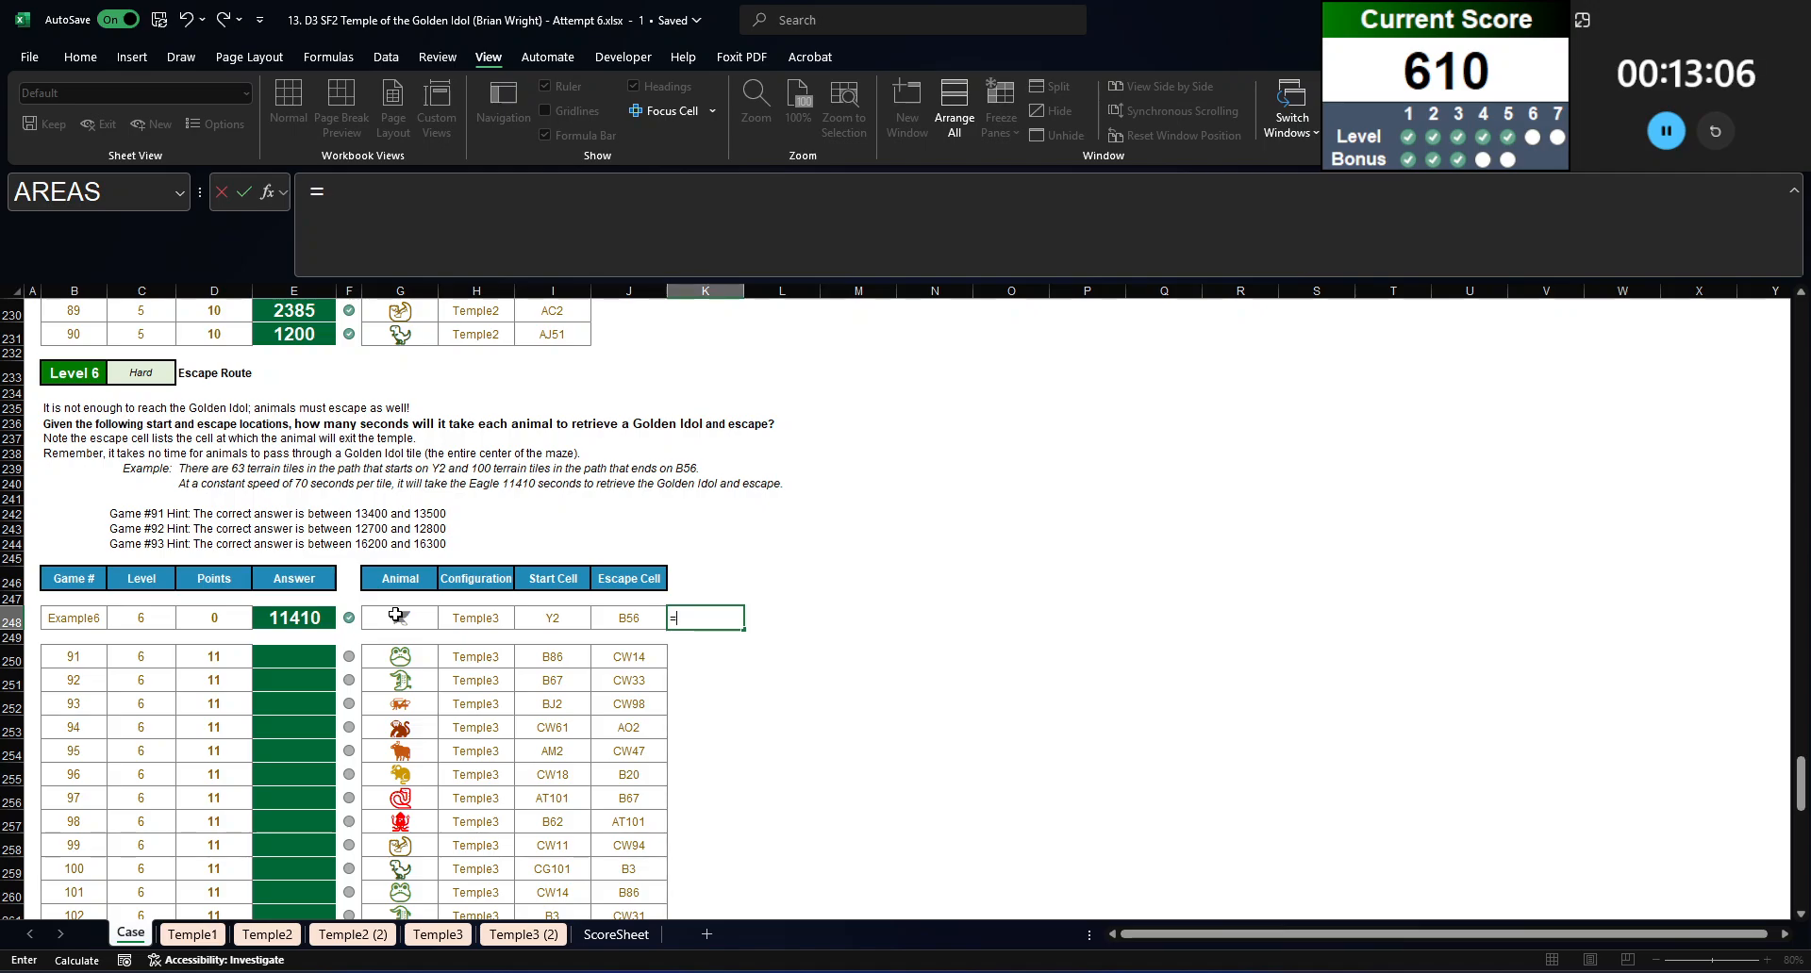
type("filter(tocol")
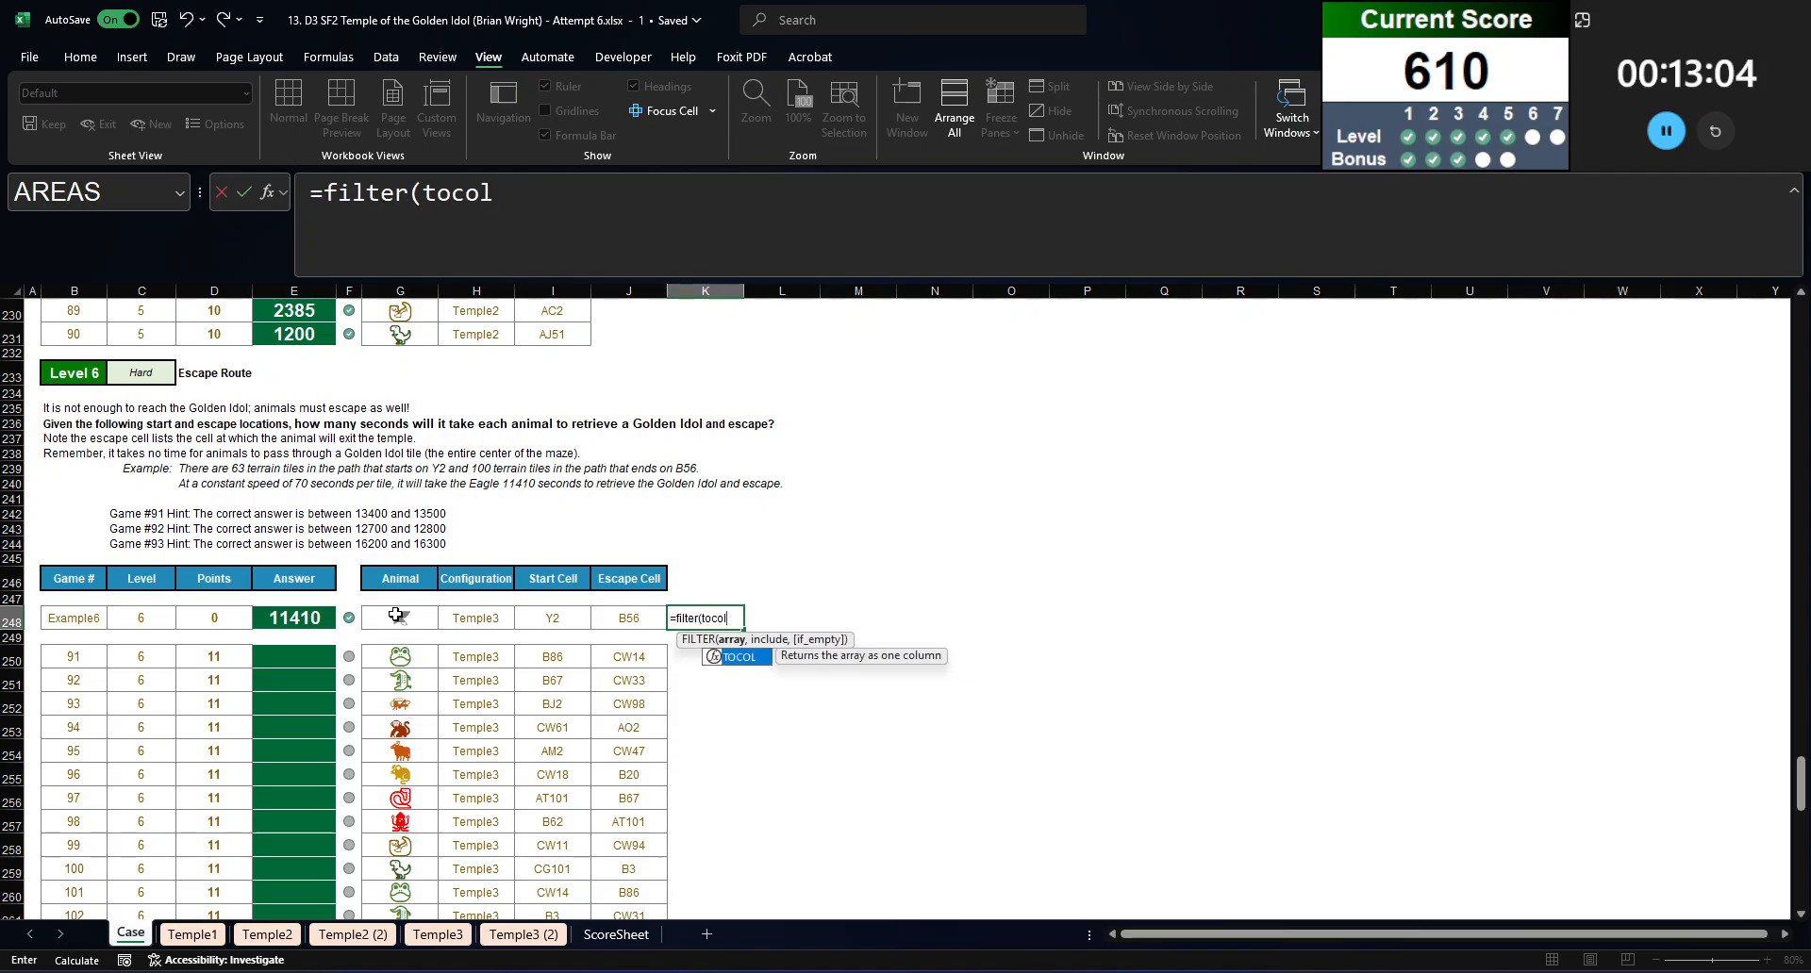
type("(")
left_click(429, 934)
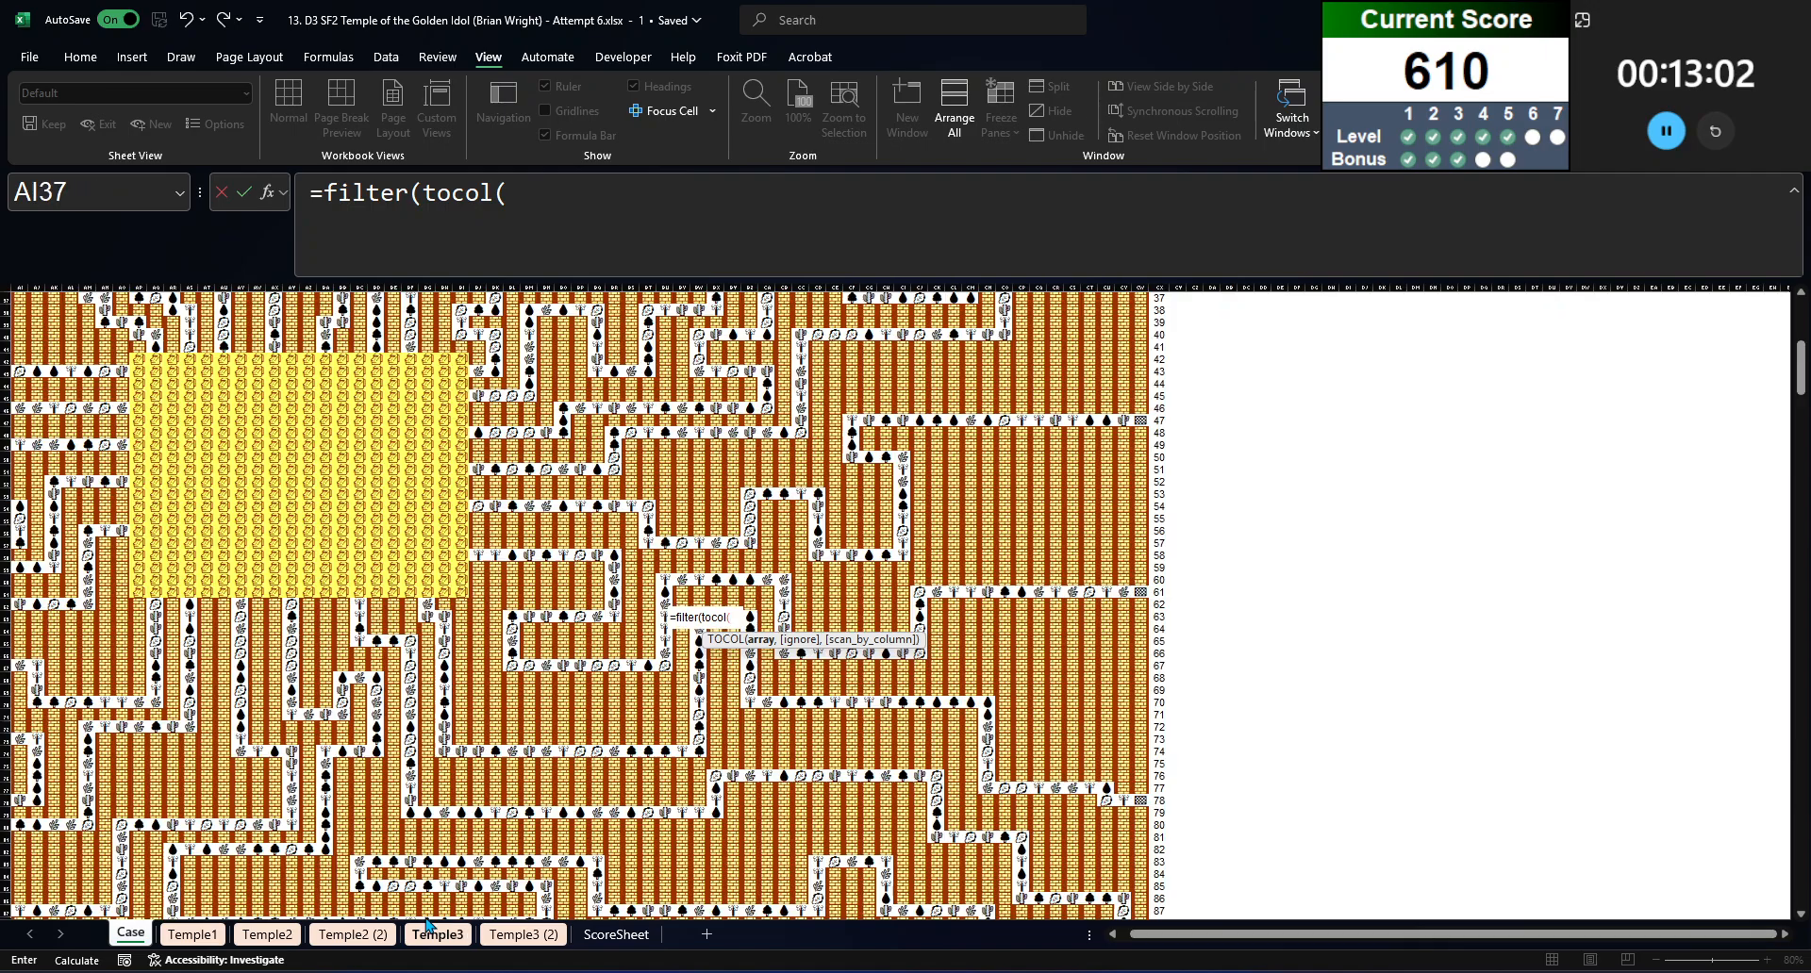
left_click(461, 738)
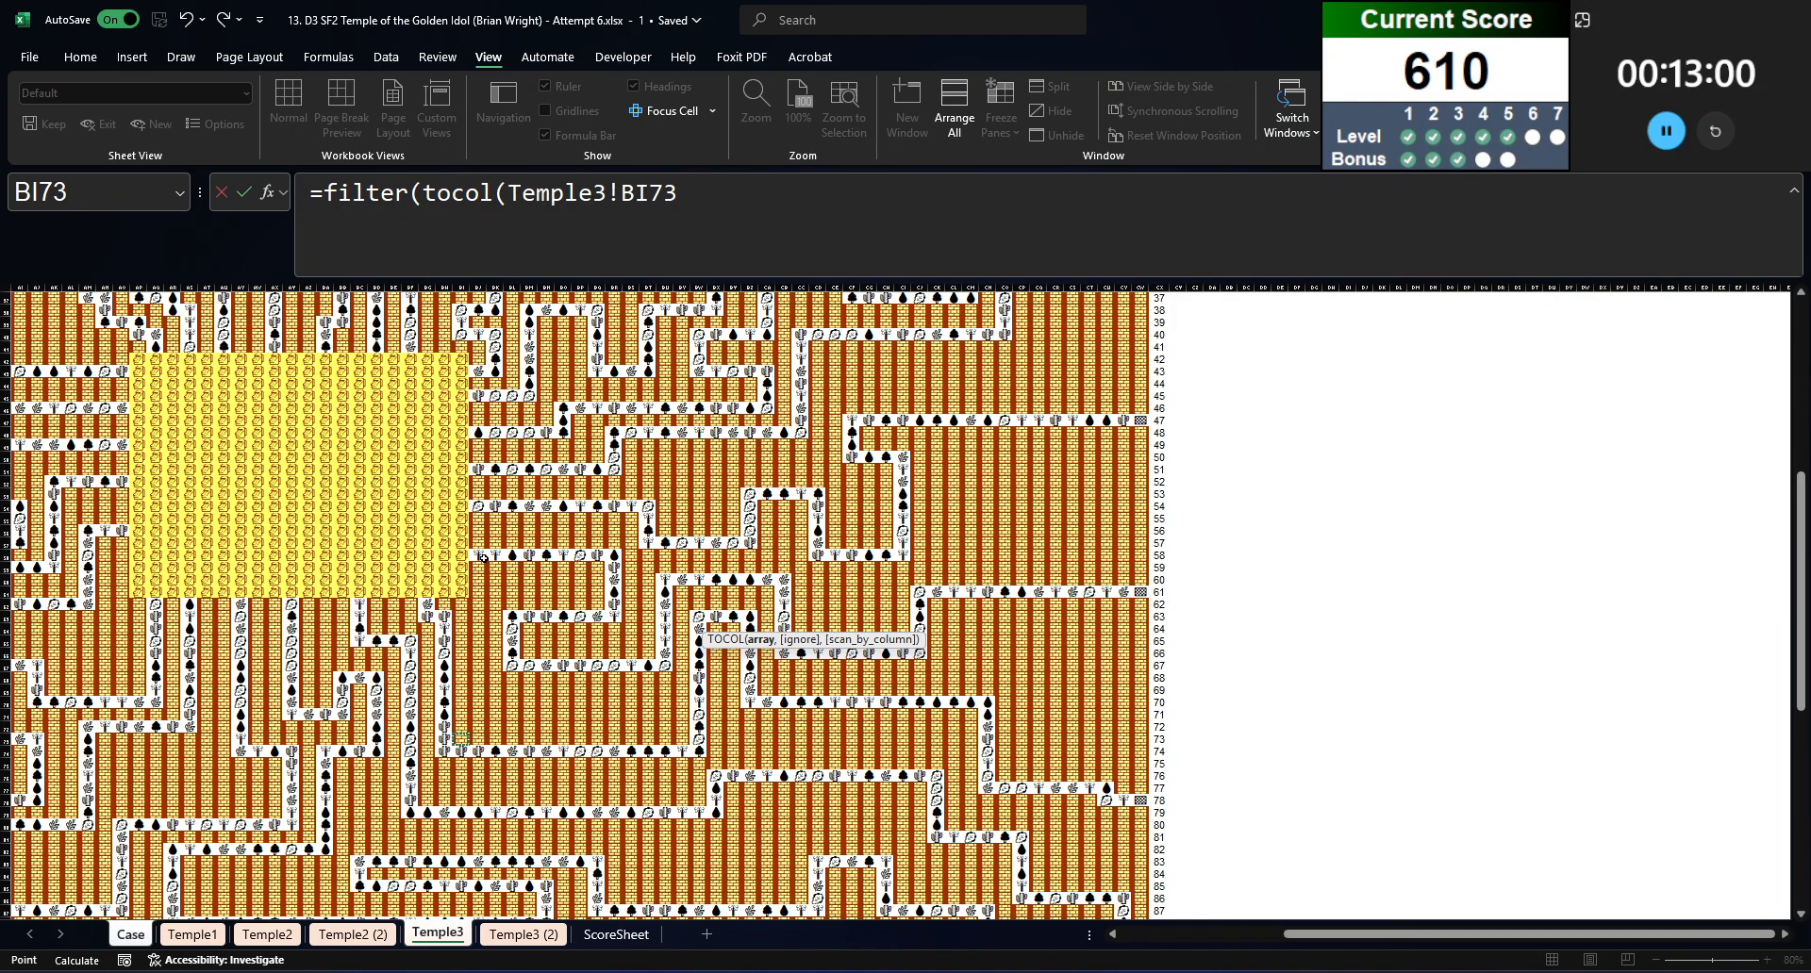
scroll(1085, 882, "down", 4)
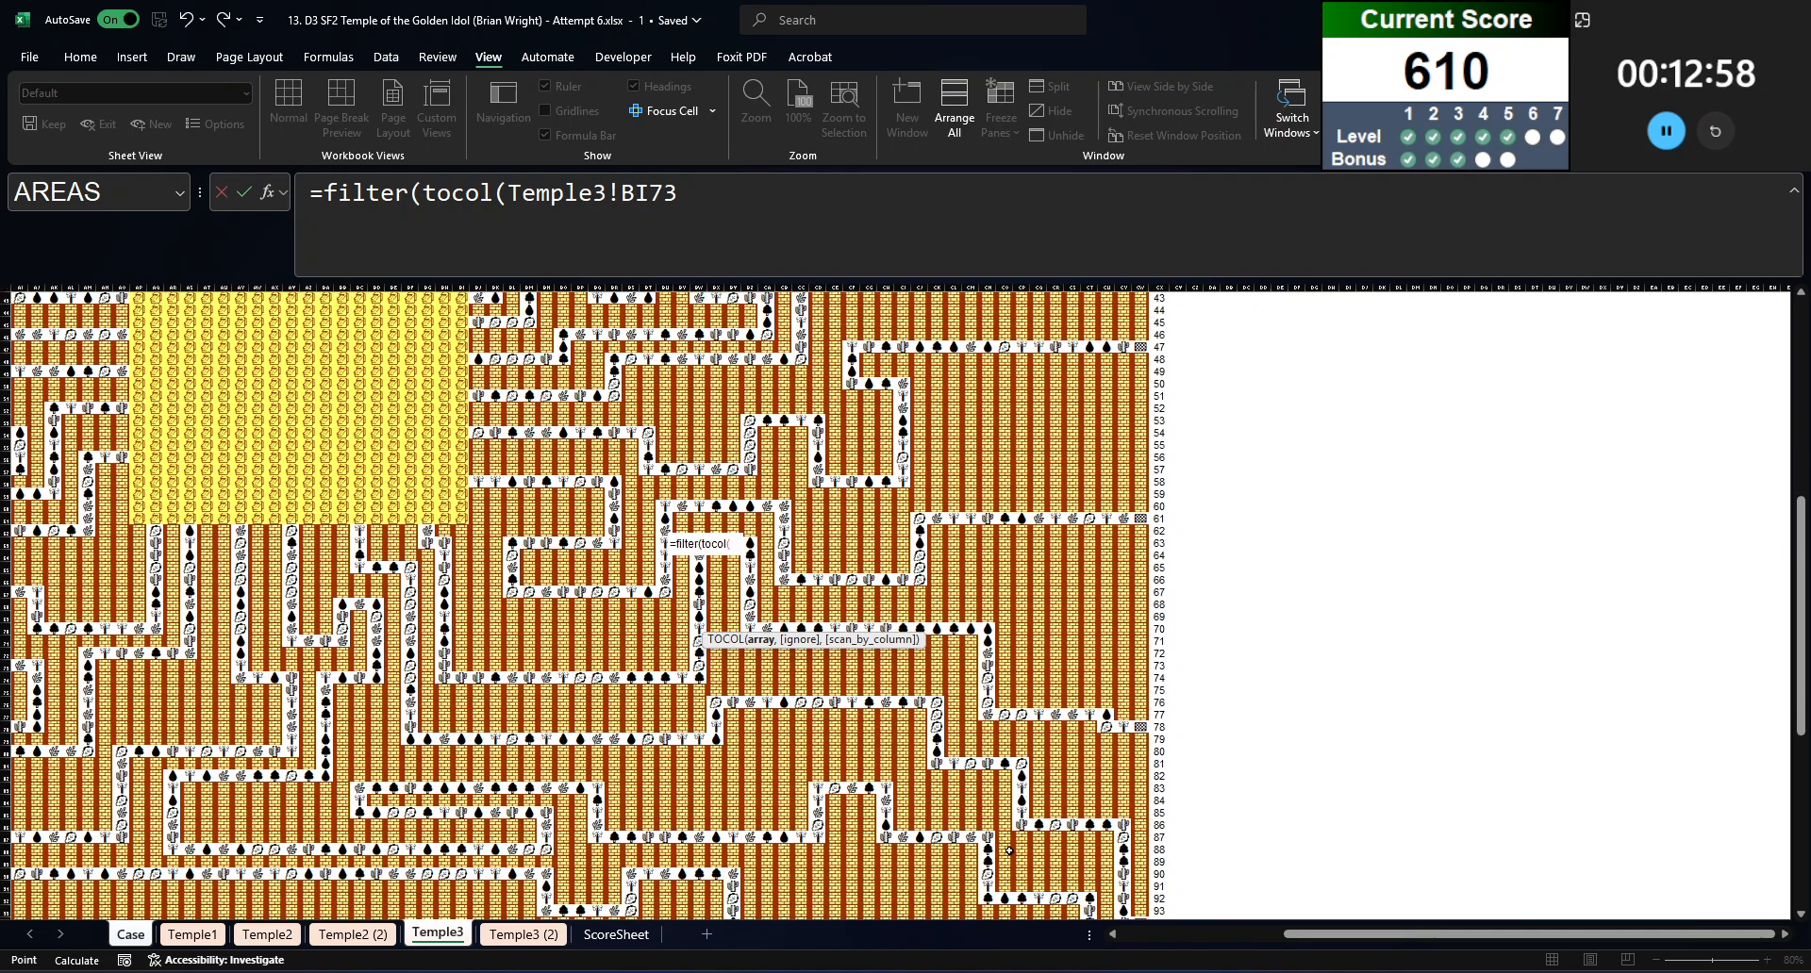
scroll(1089, 868, "down", 8)
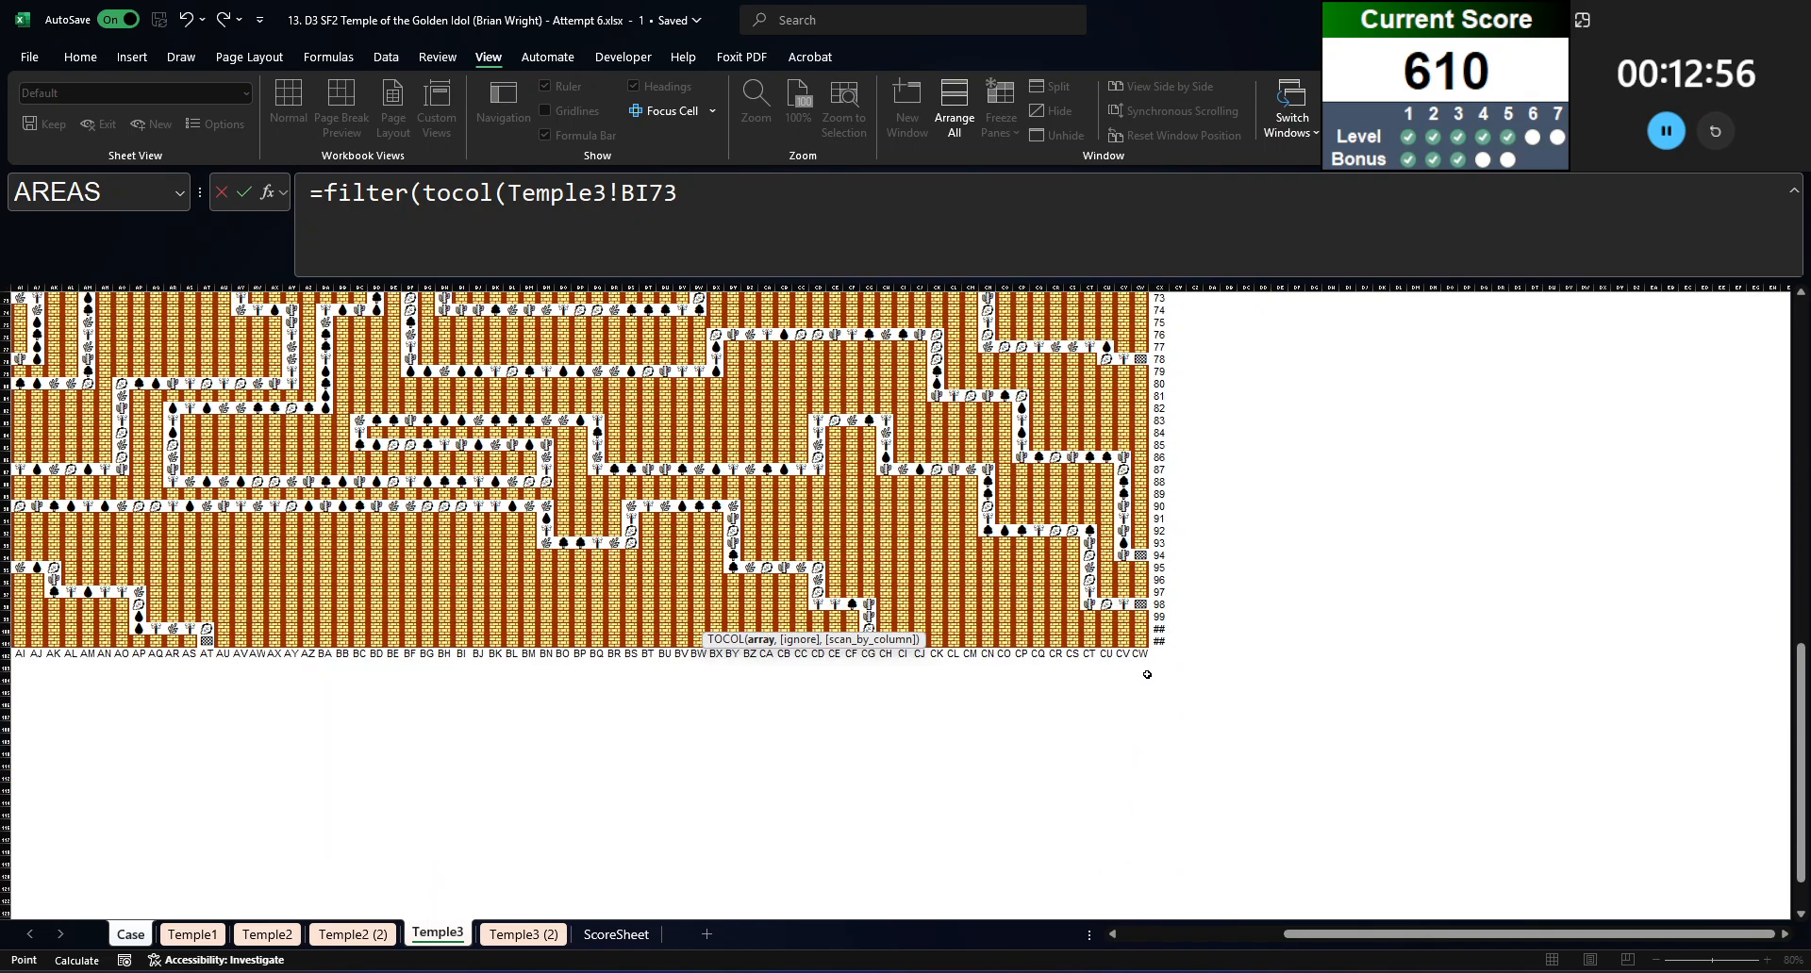
left_click(1141, 641)
key("ctrl+shift+Up")
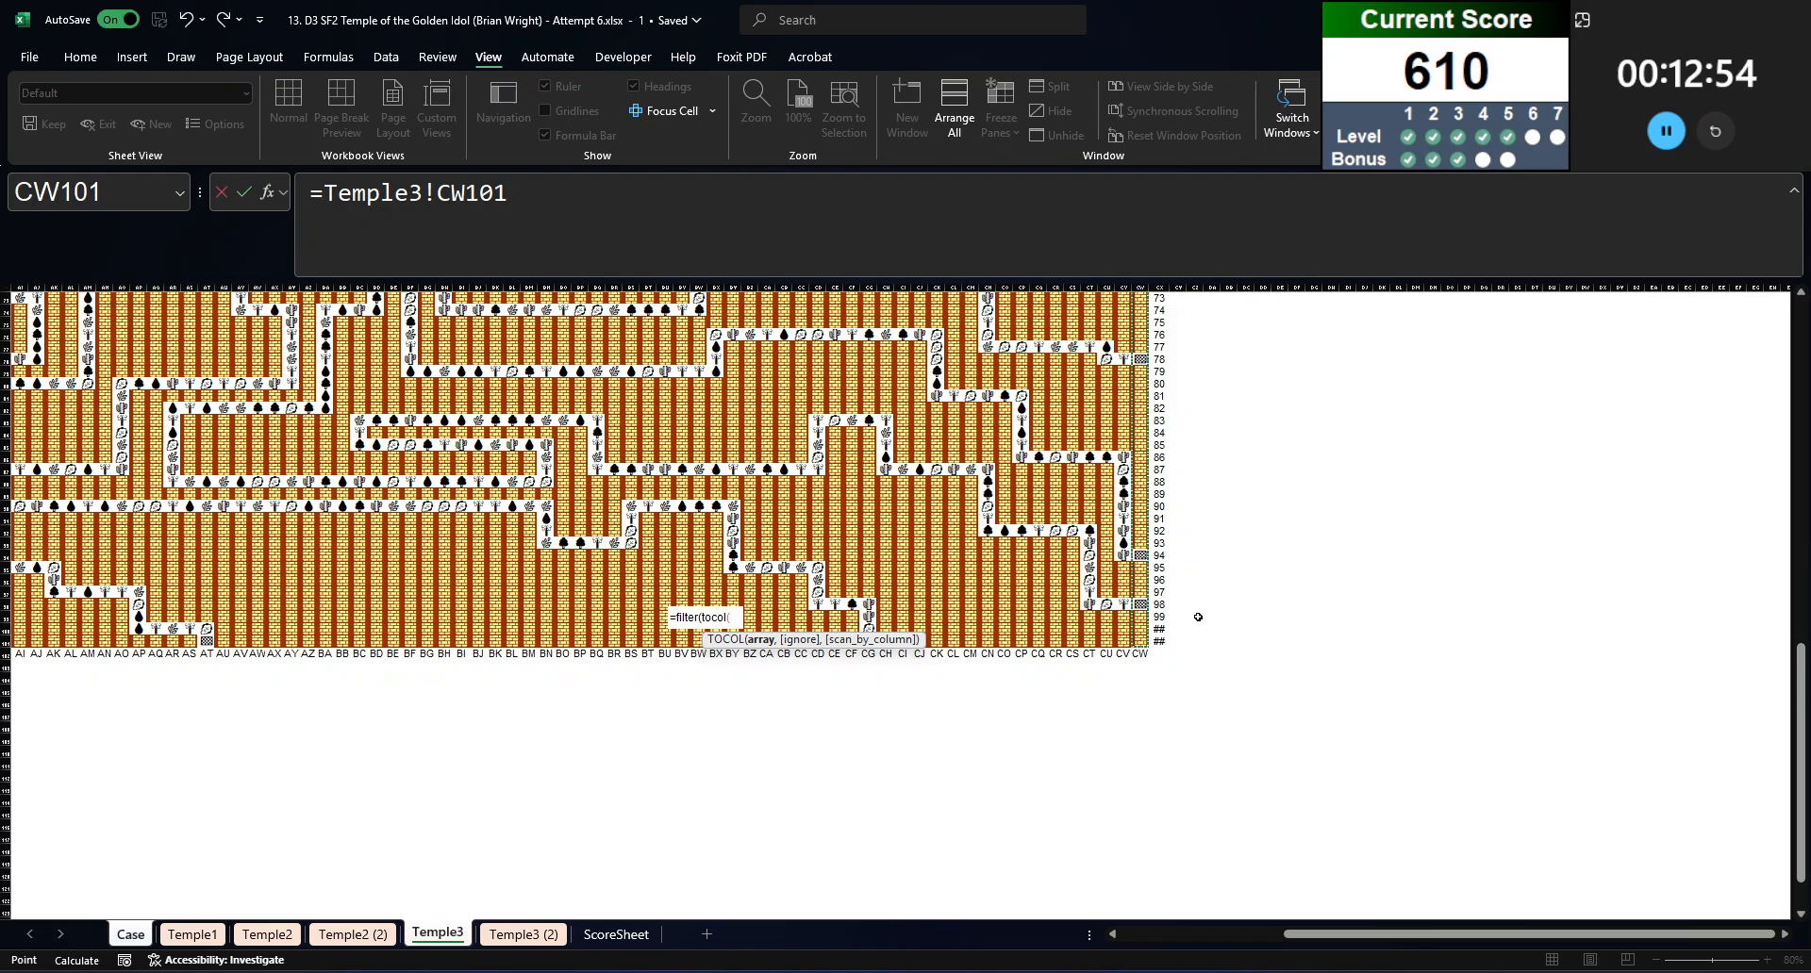
key("ctrl+shift+Up")
key("ctrl+shift+Left")
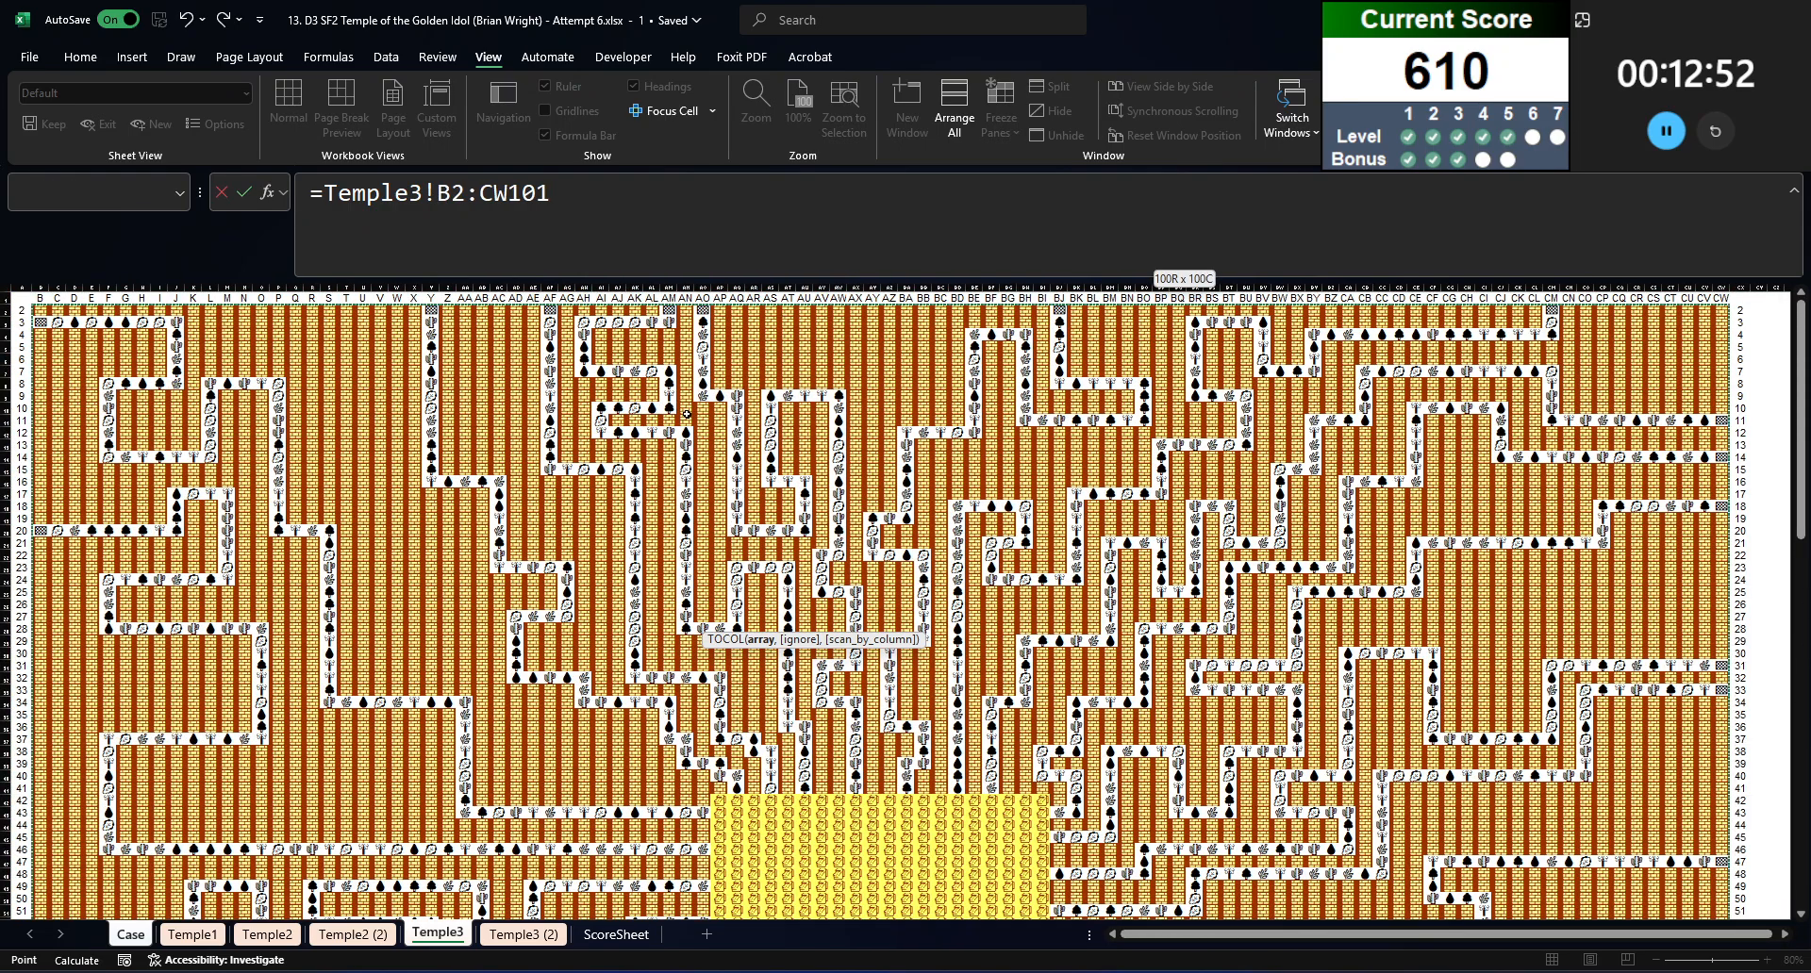
left_click_drag(551, 193, 324, 193)
key("BackSpace")
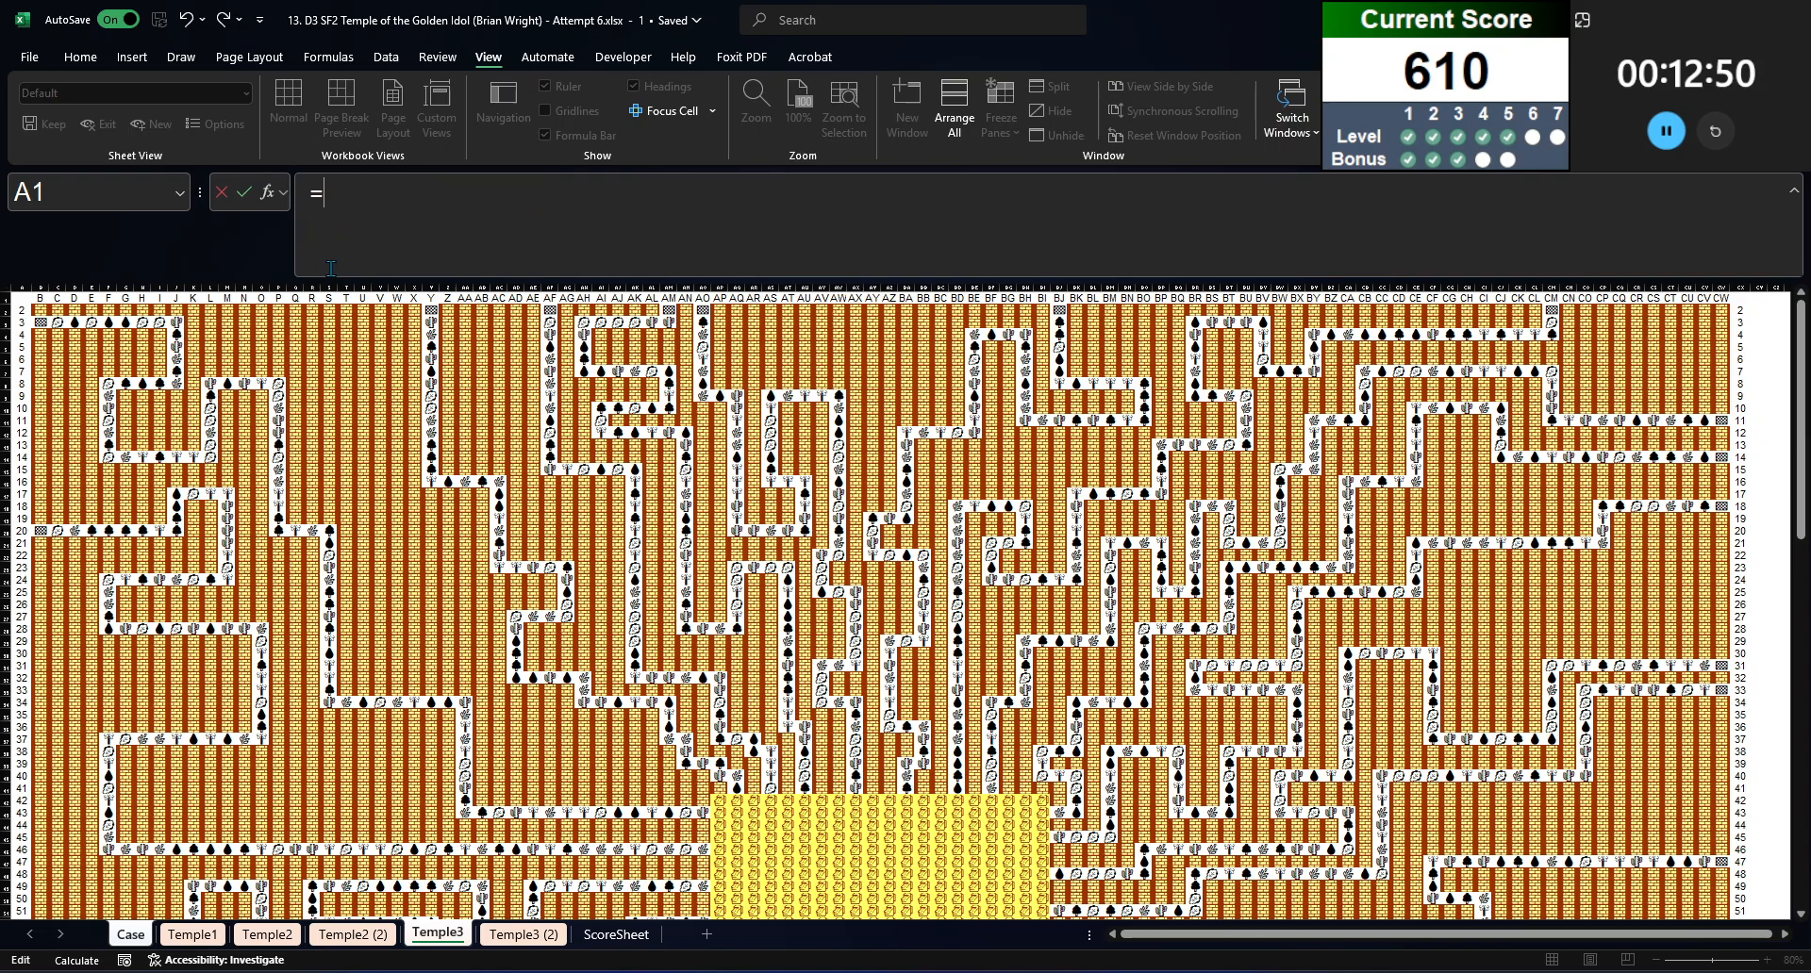
key("Escape")
type("=filter(")
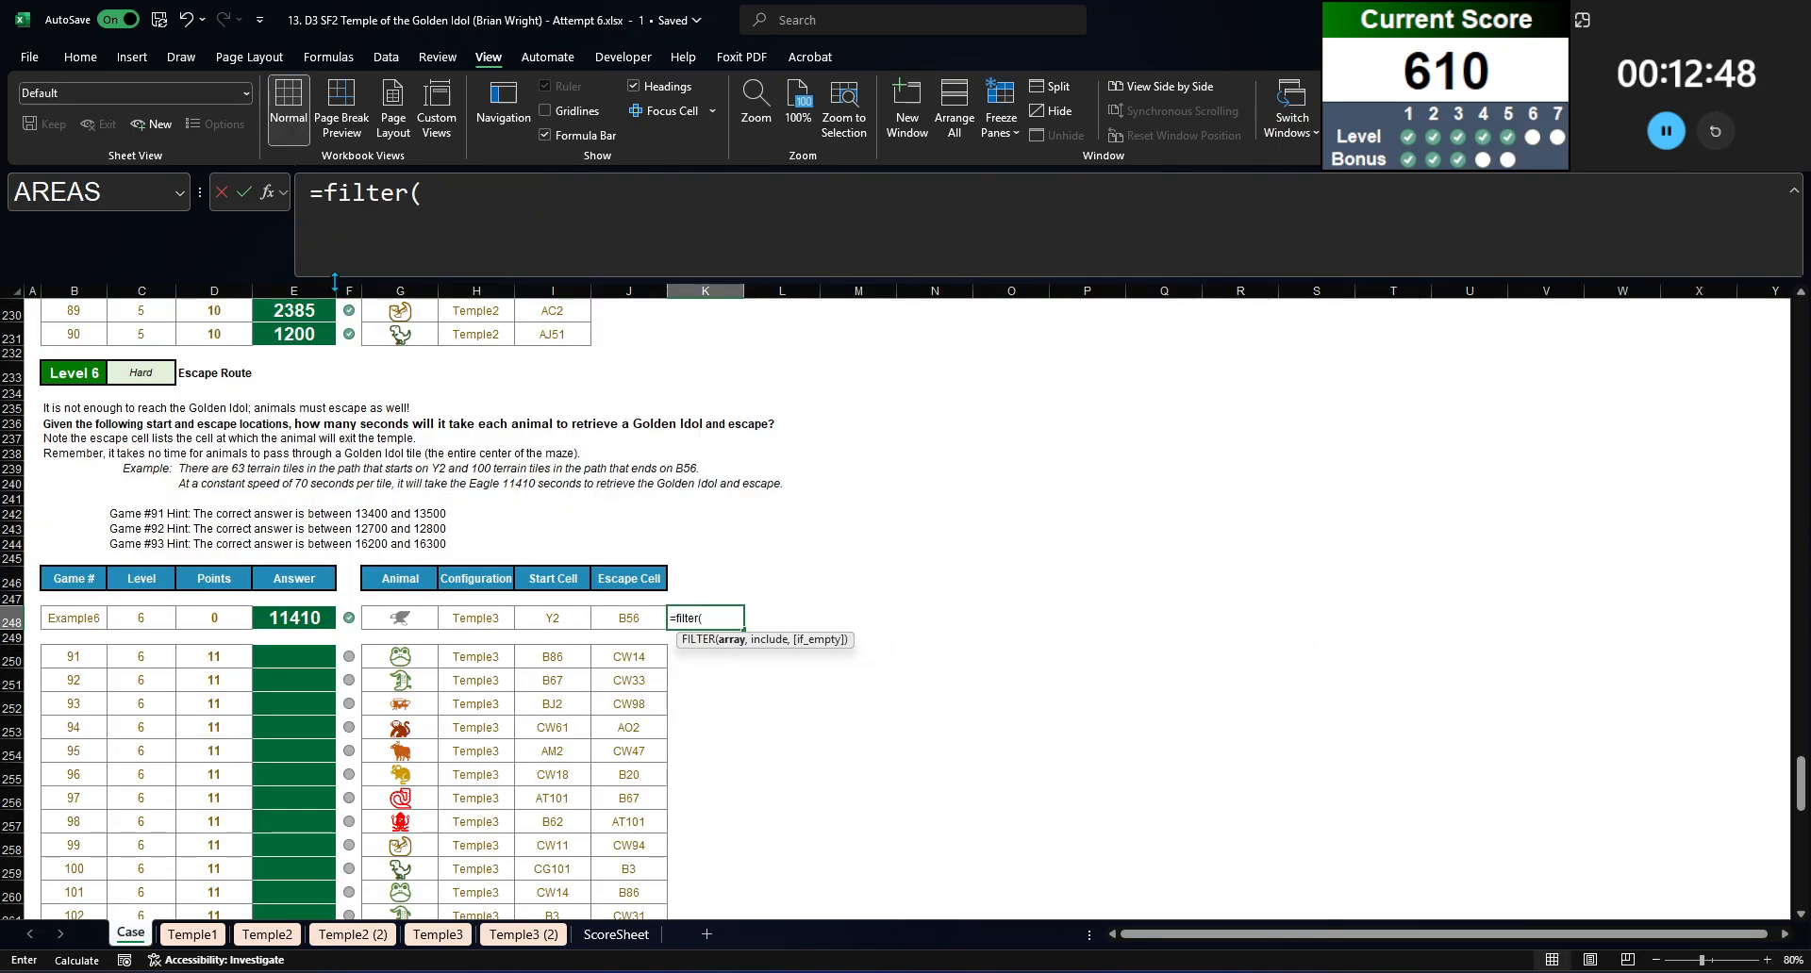
type("tocol(")
key("ctrl+v")
type(",")
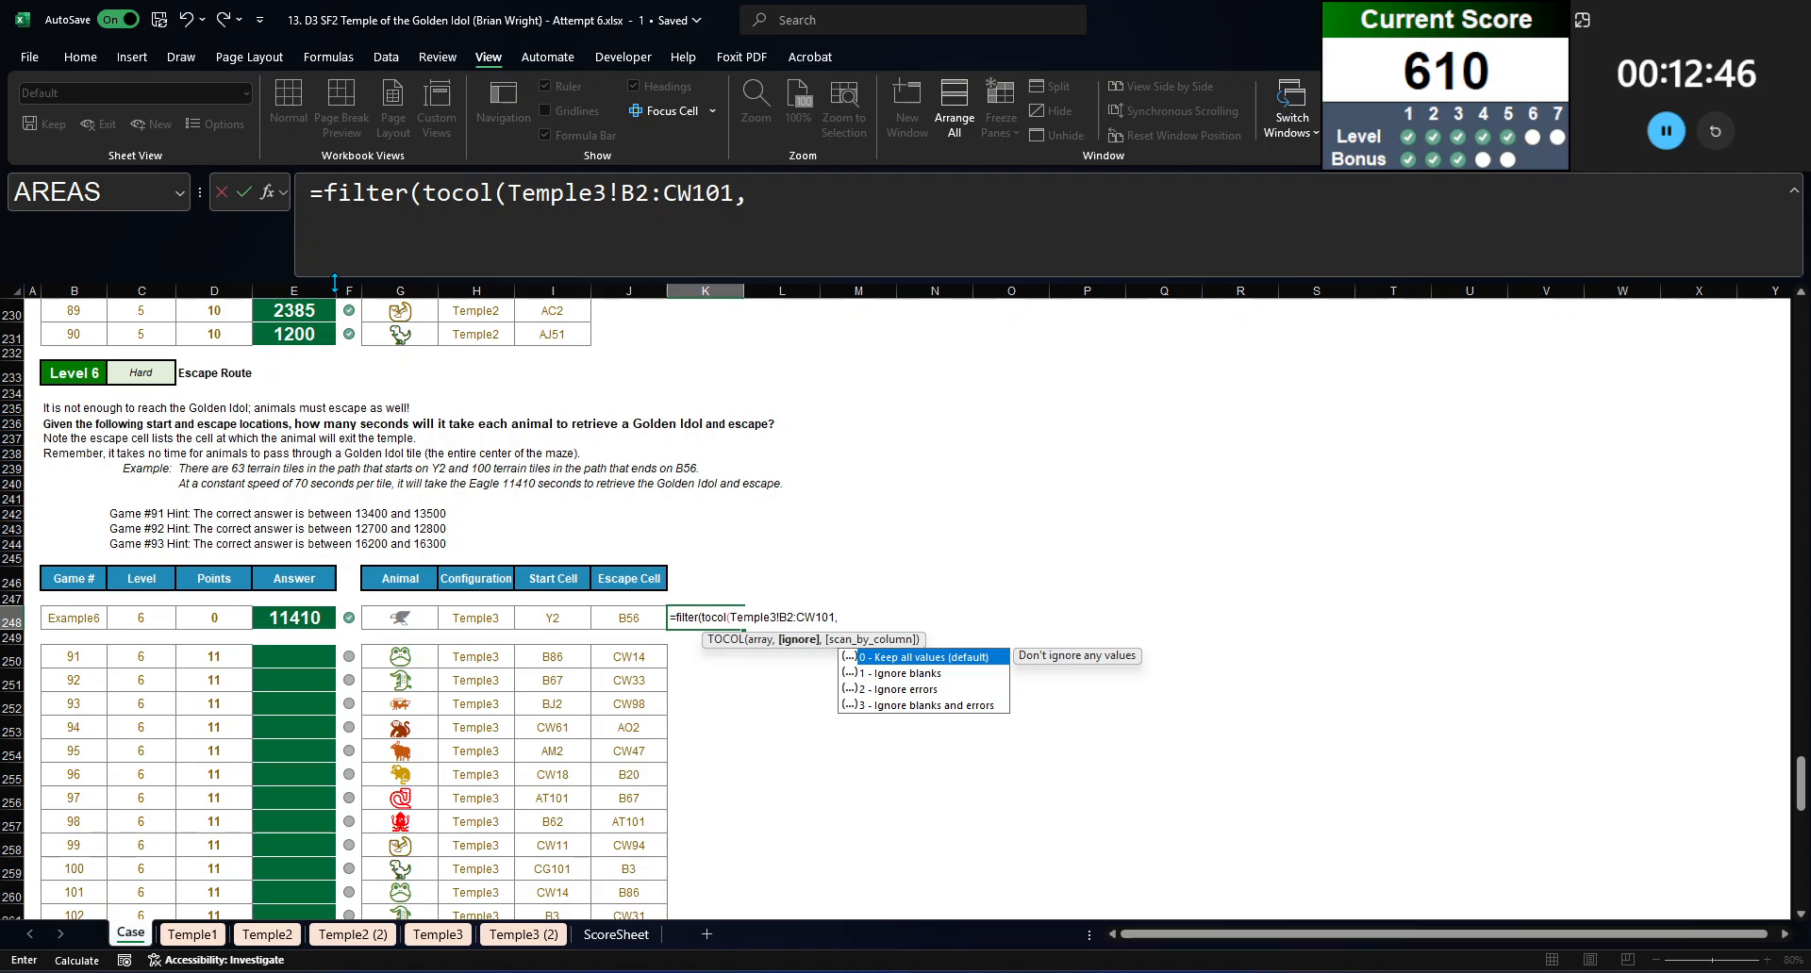
key("BackSpace")
type("),")
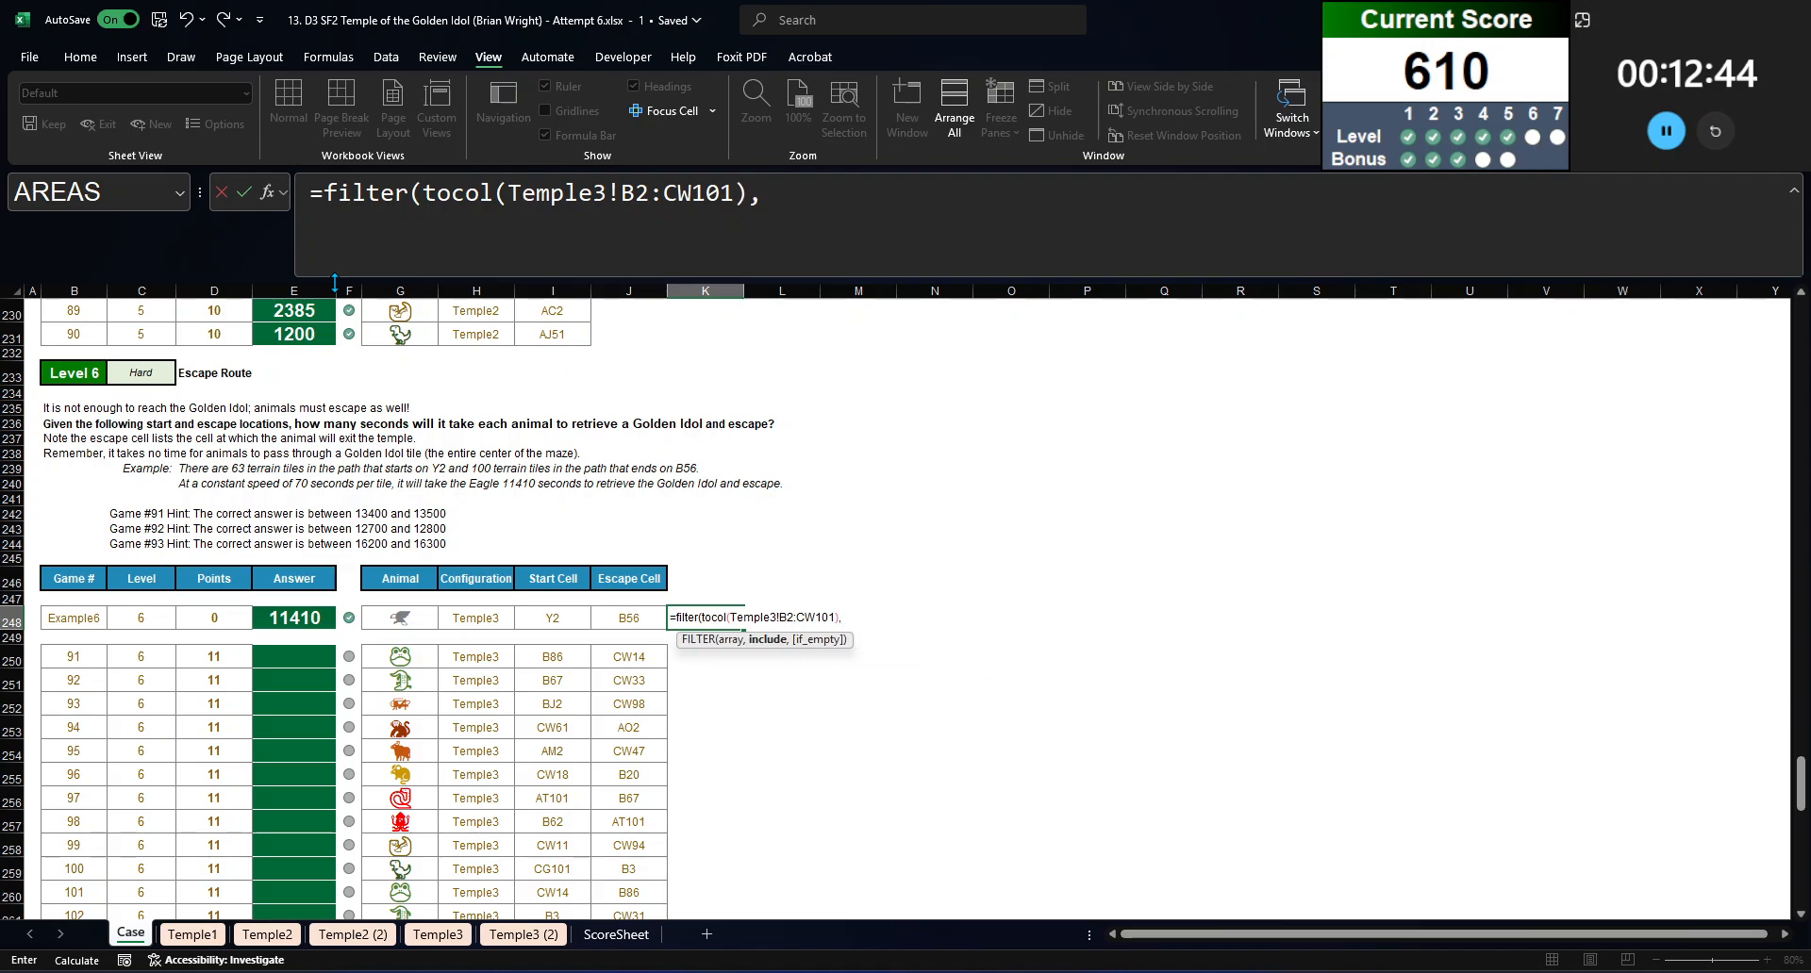
type("tocol(")
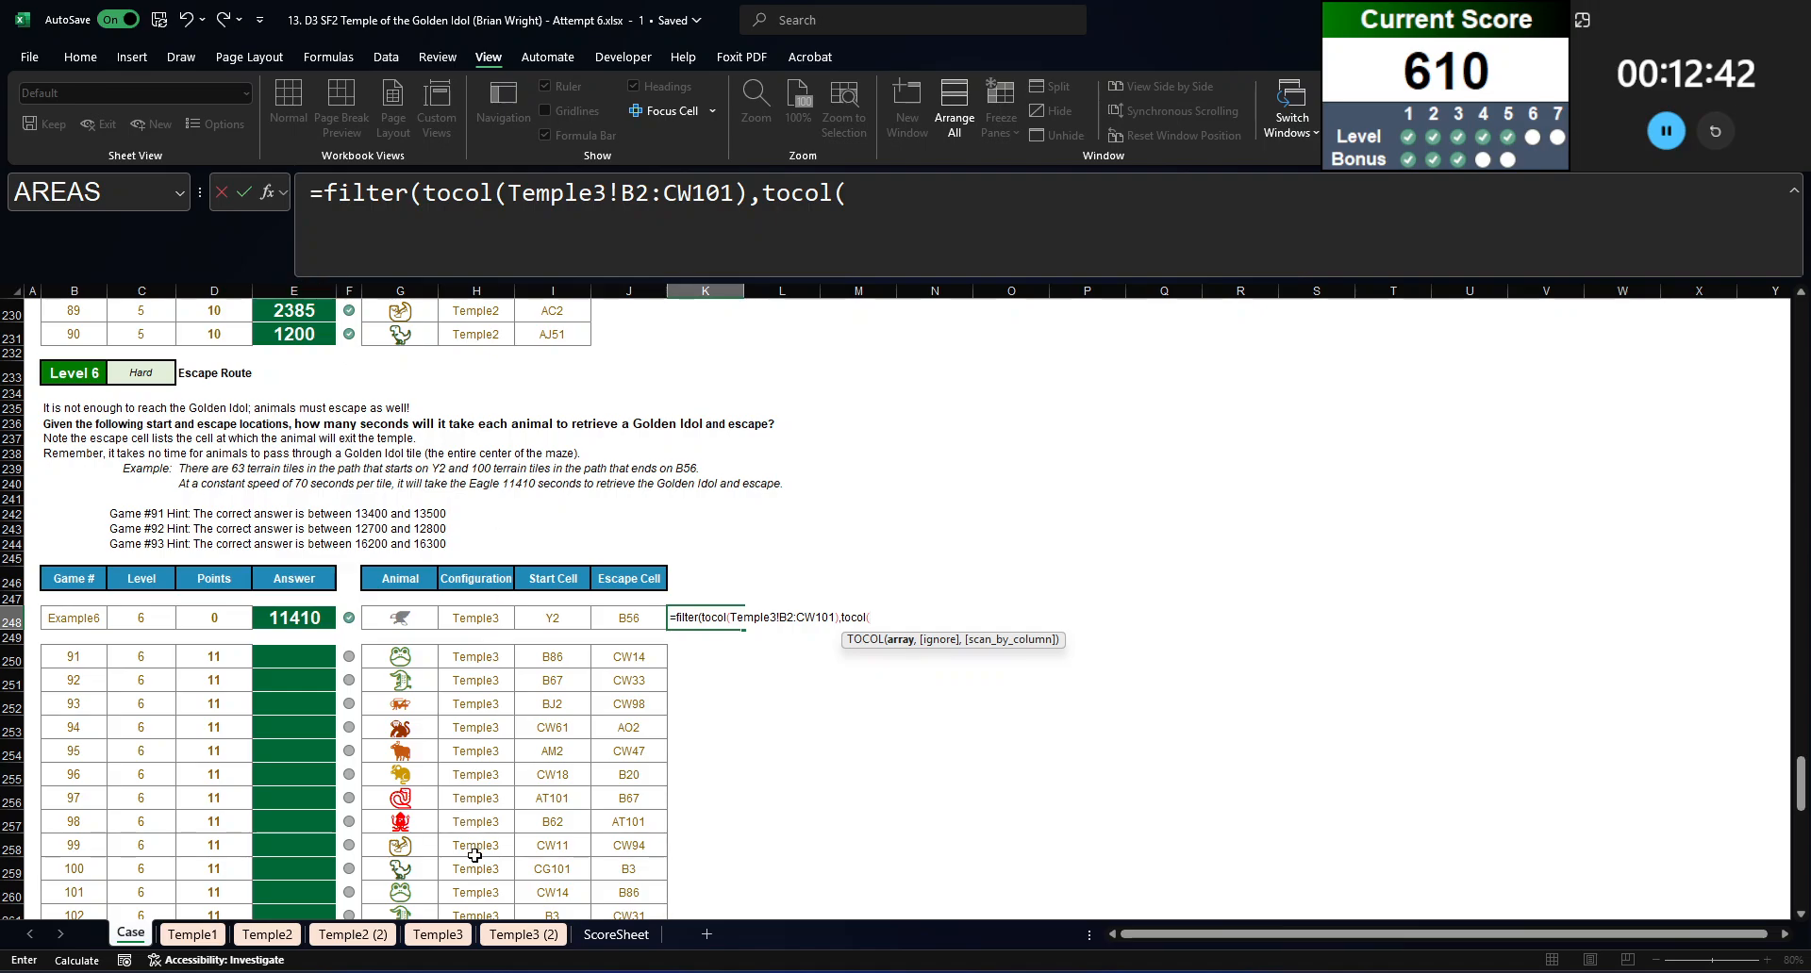
left_click(518, 934)
left_click(530, 703)
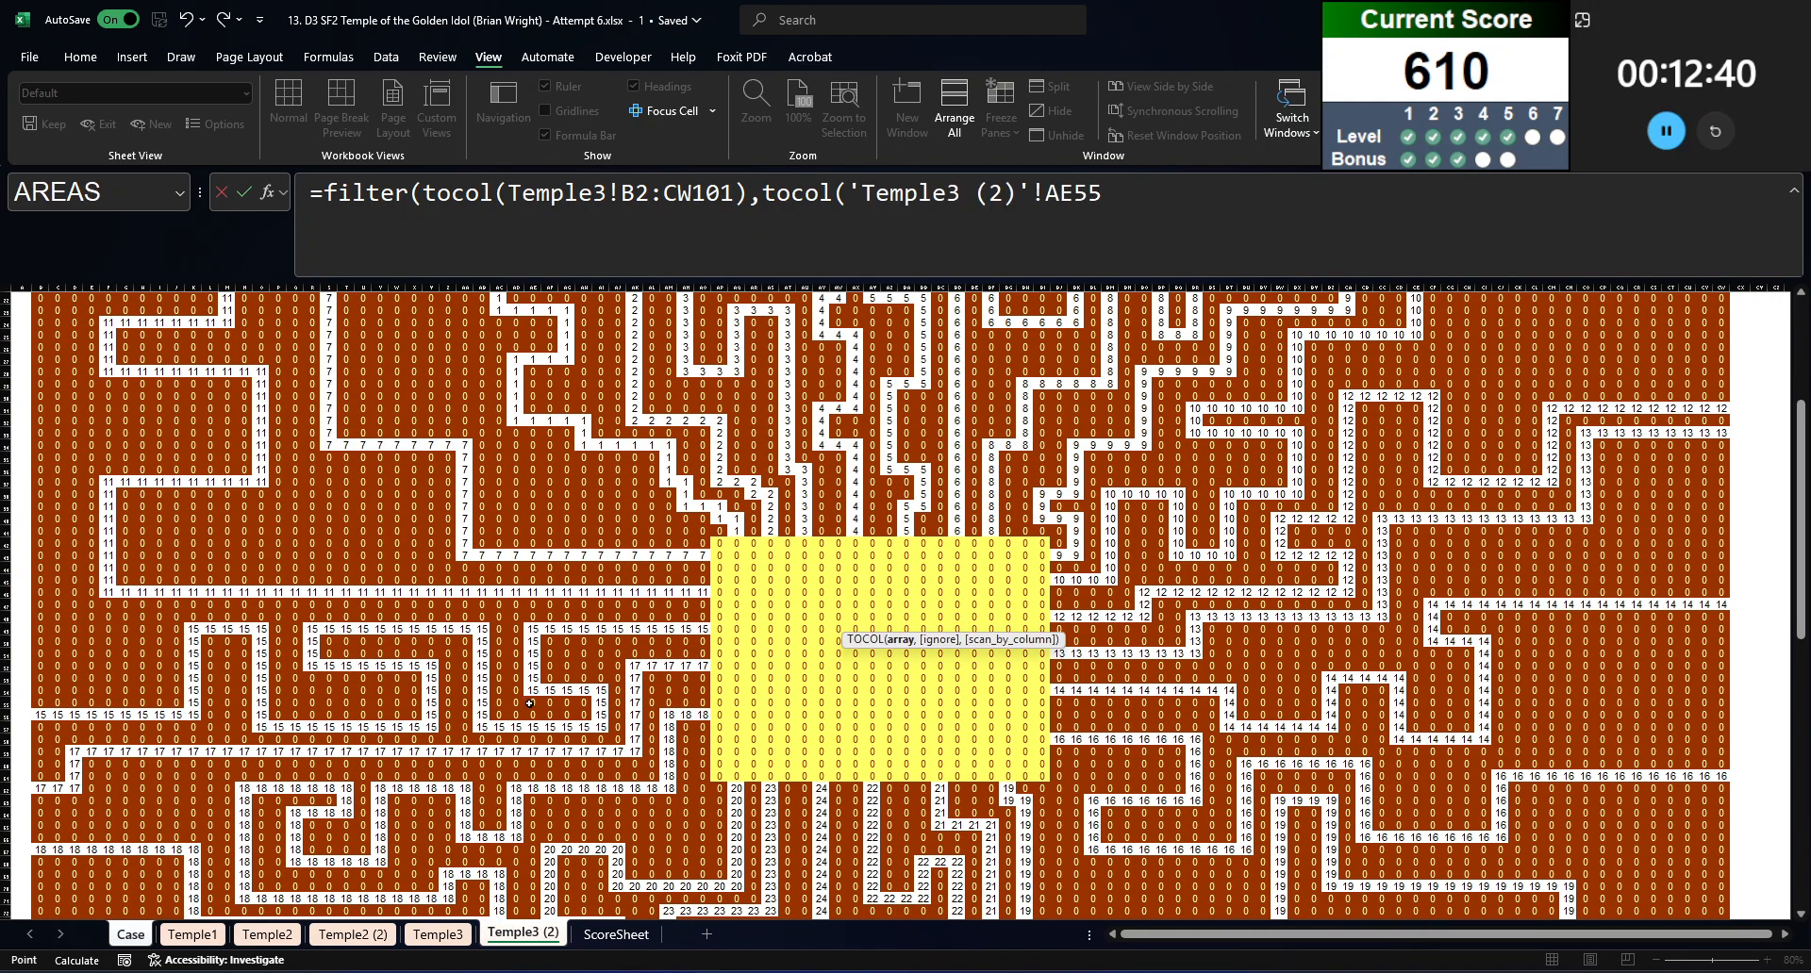
scroll(529, 704, "up", 7)
left_click(39, 310)
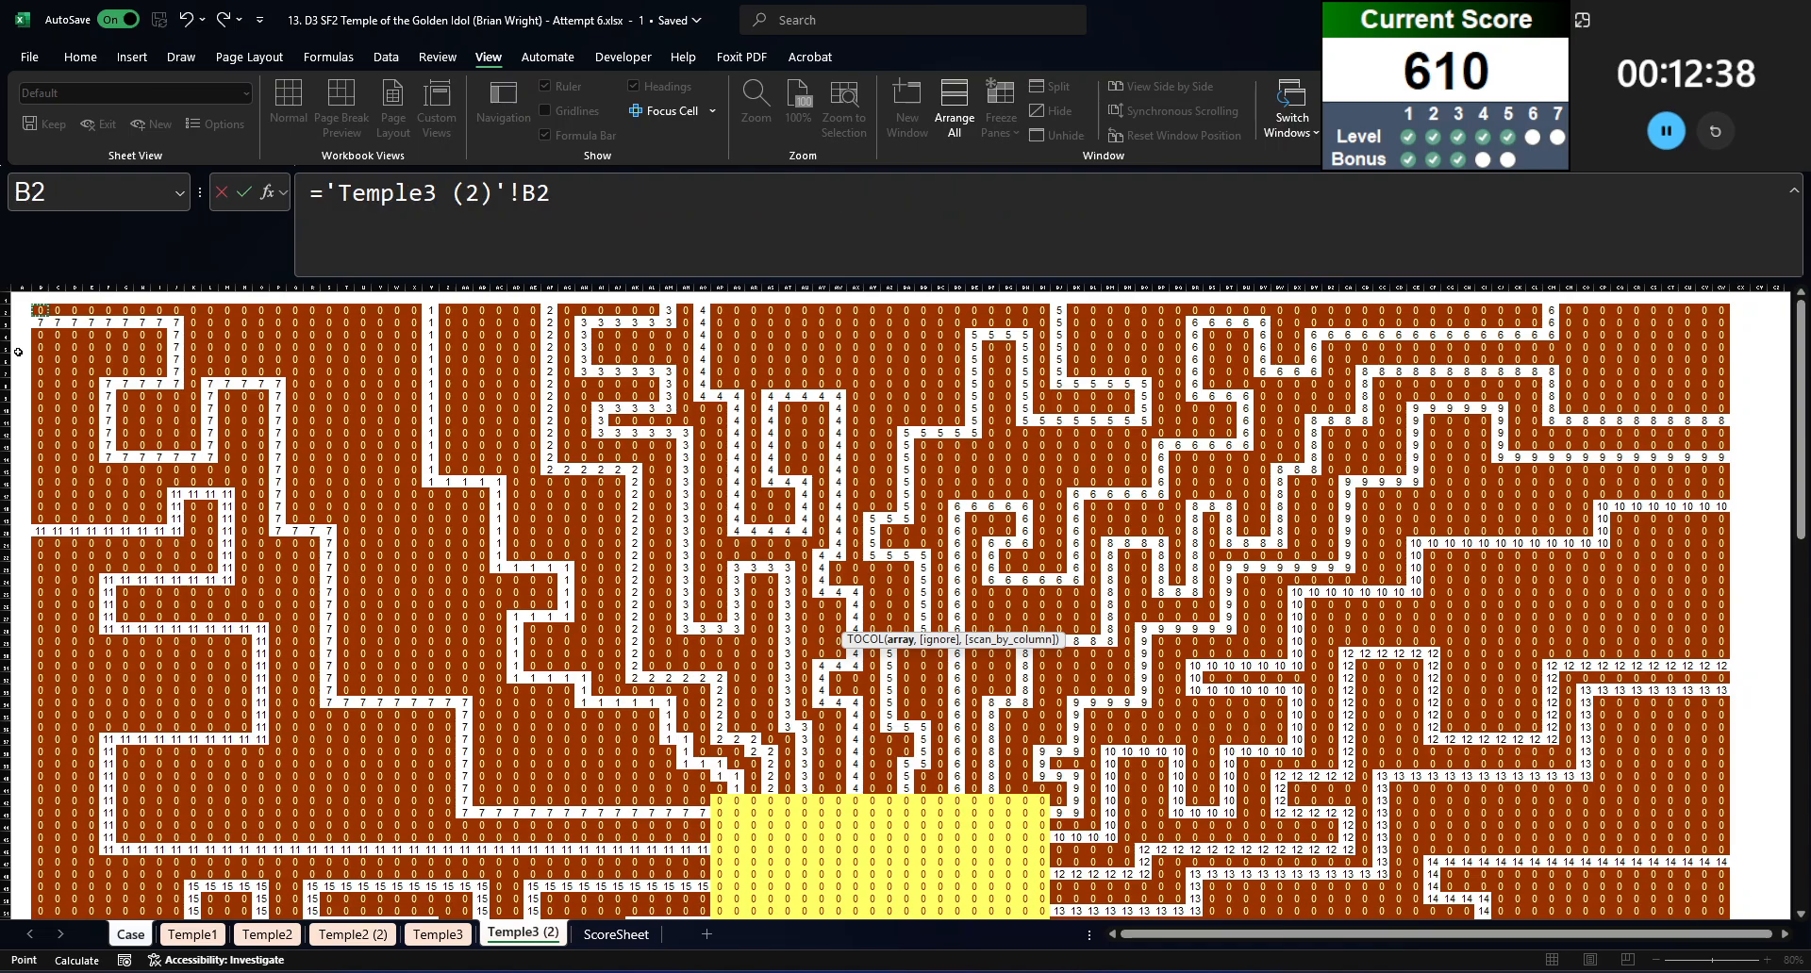
key("ctrl+shift+Right")
key("ctrl+shift+Down")
scroll(53, 375, "up", 4)
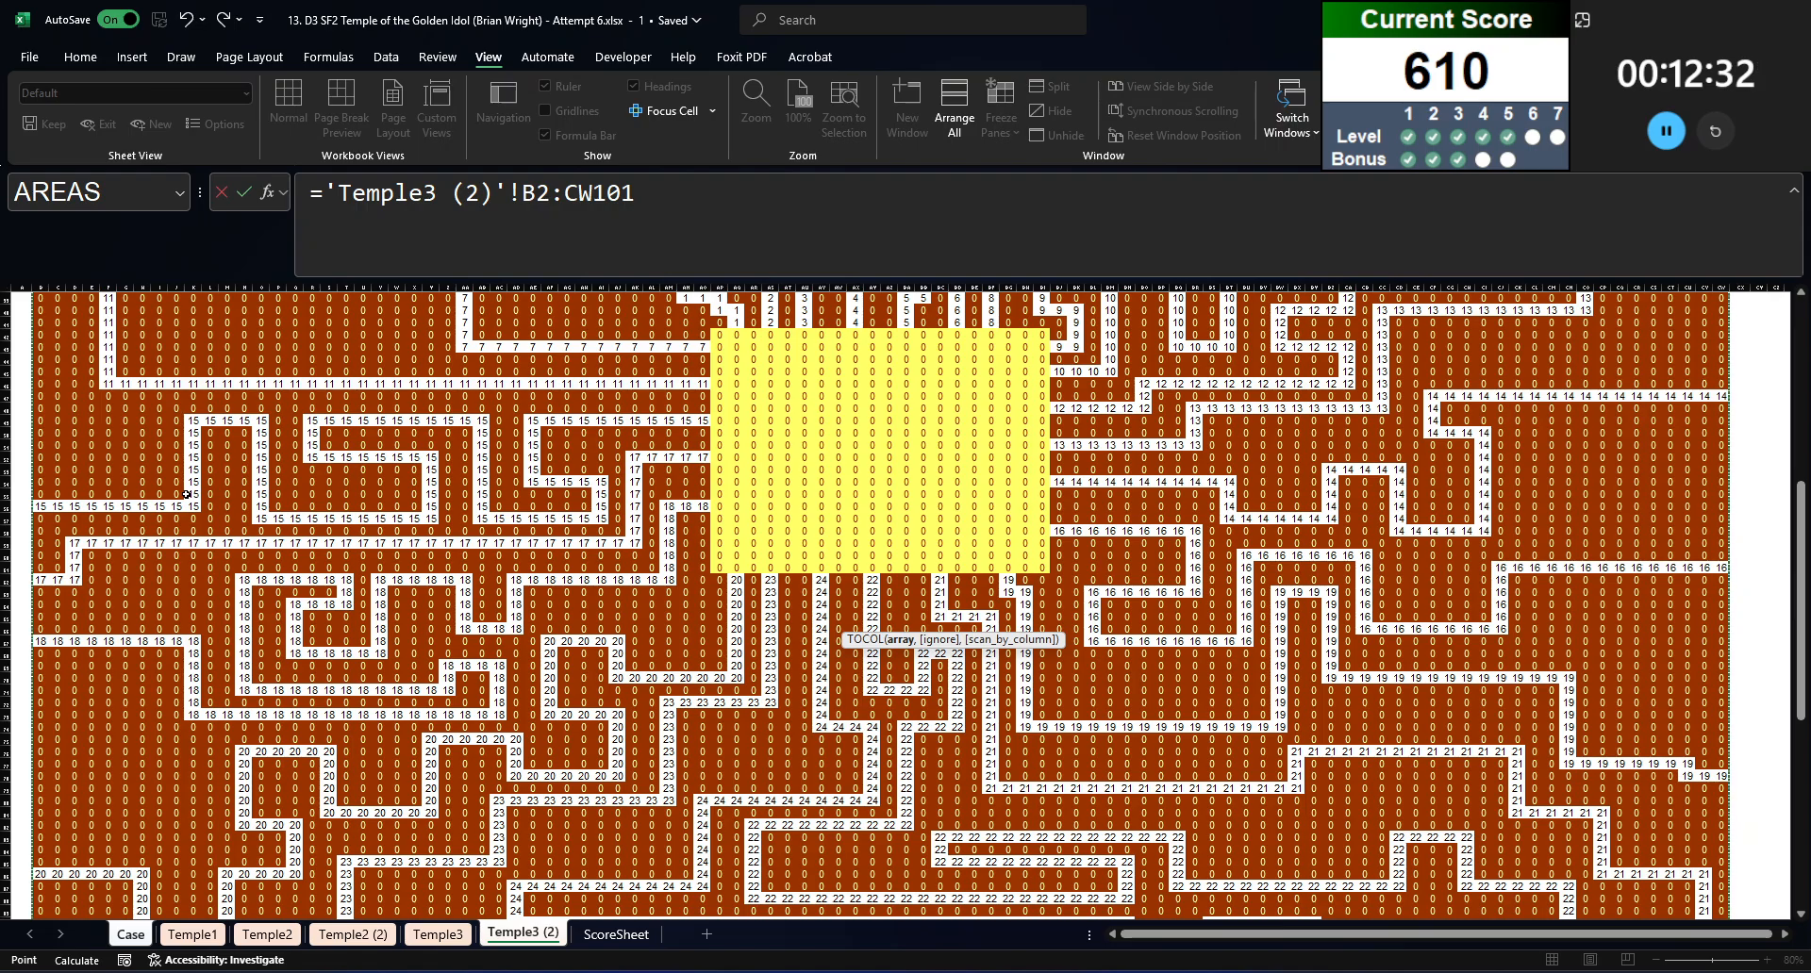
key("Escape")
type("=filter(Temple3!B2:CW101")
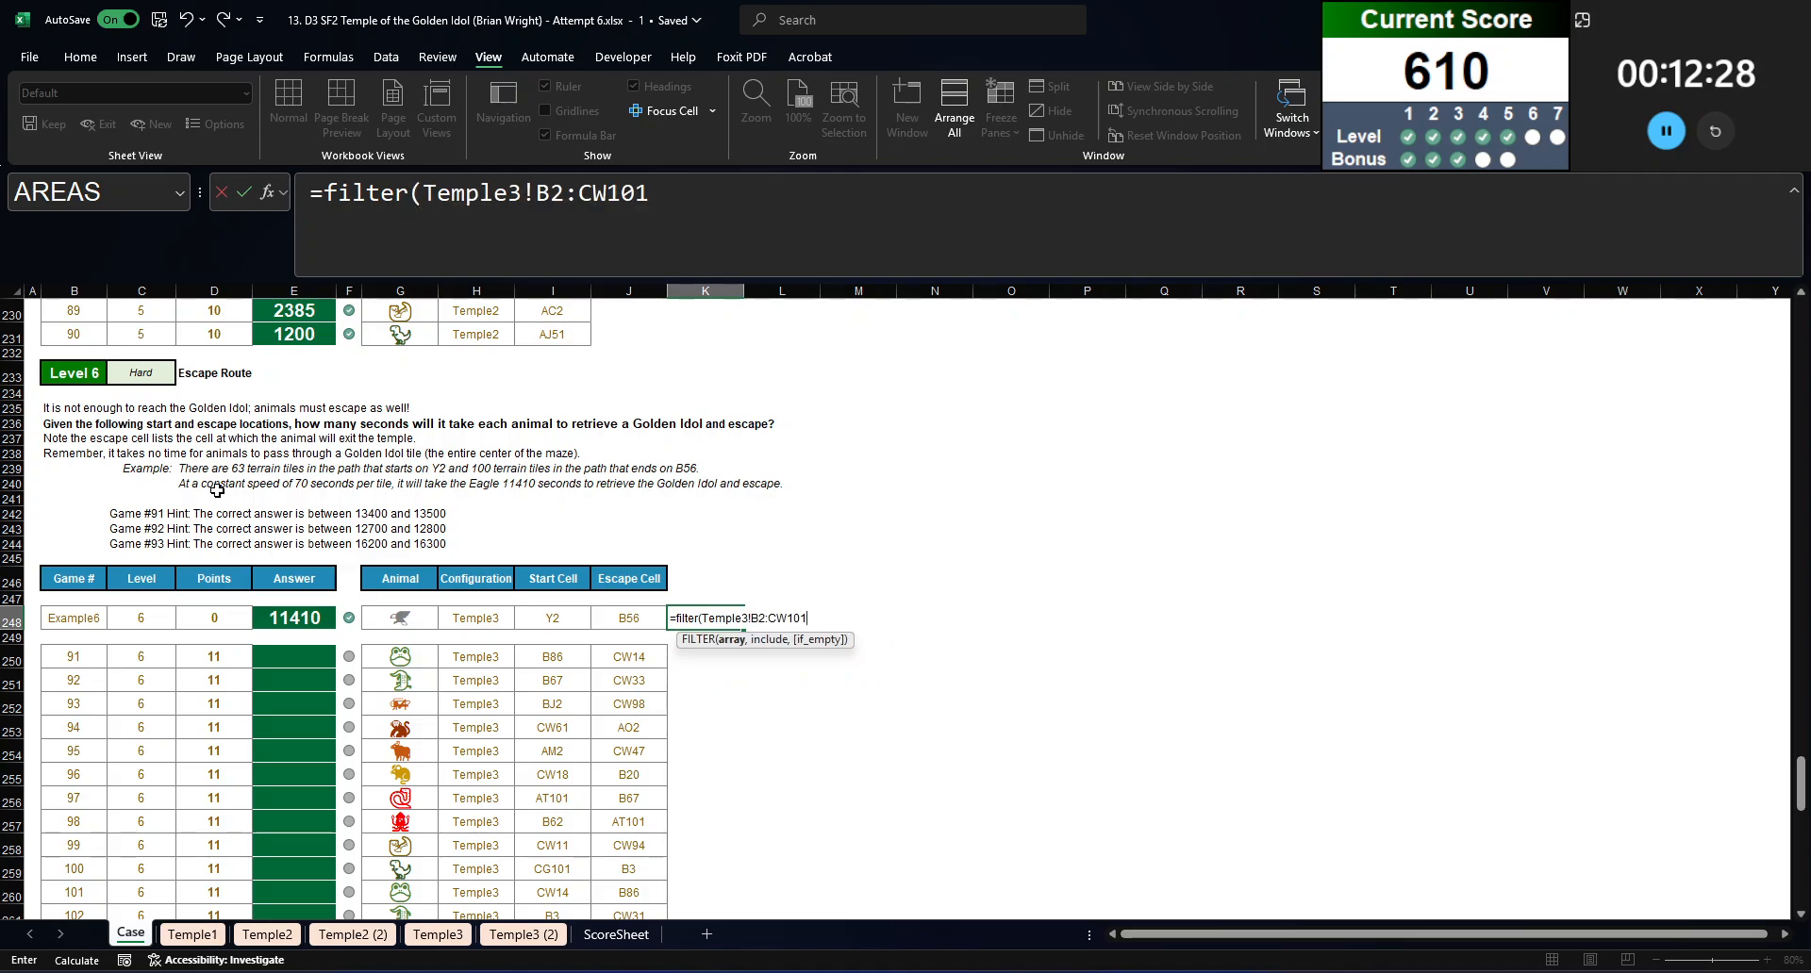
key("Escape")
Step: Begin a FILTER formula in K248 with TOCOL(Temple3!B2:CW101) as both the array and the include argument
type("=filter(tocol(")
key("ctrl+v")
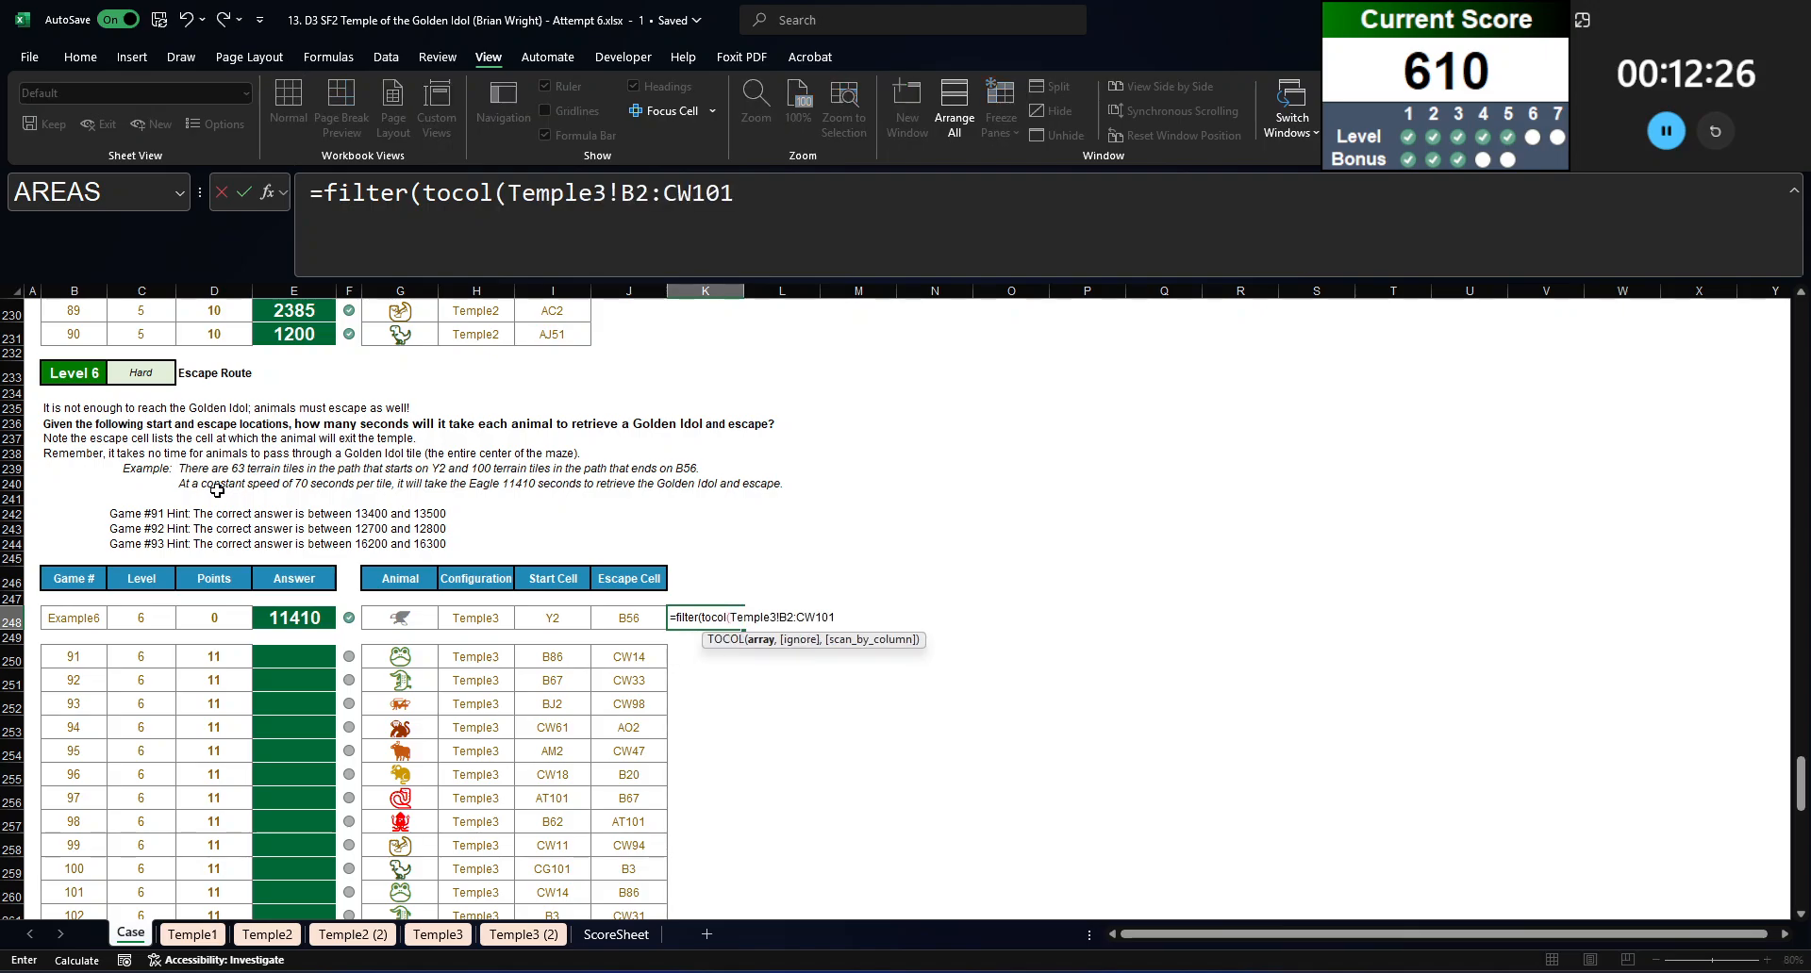
type("),")
type("tocol(")
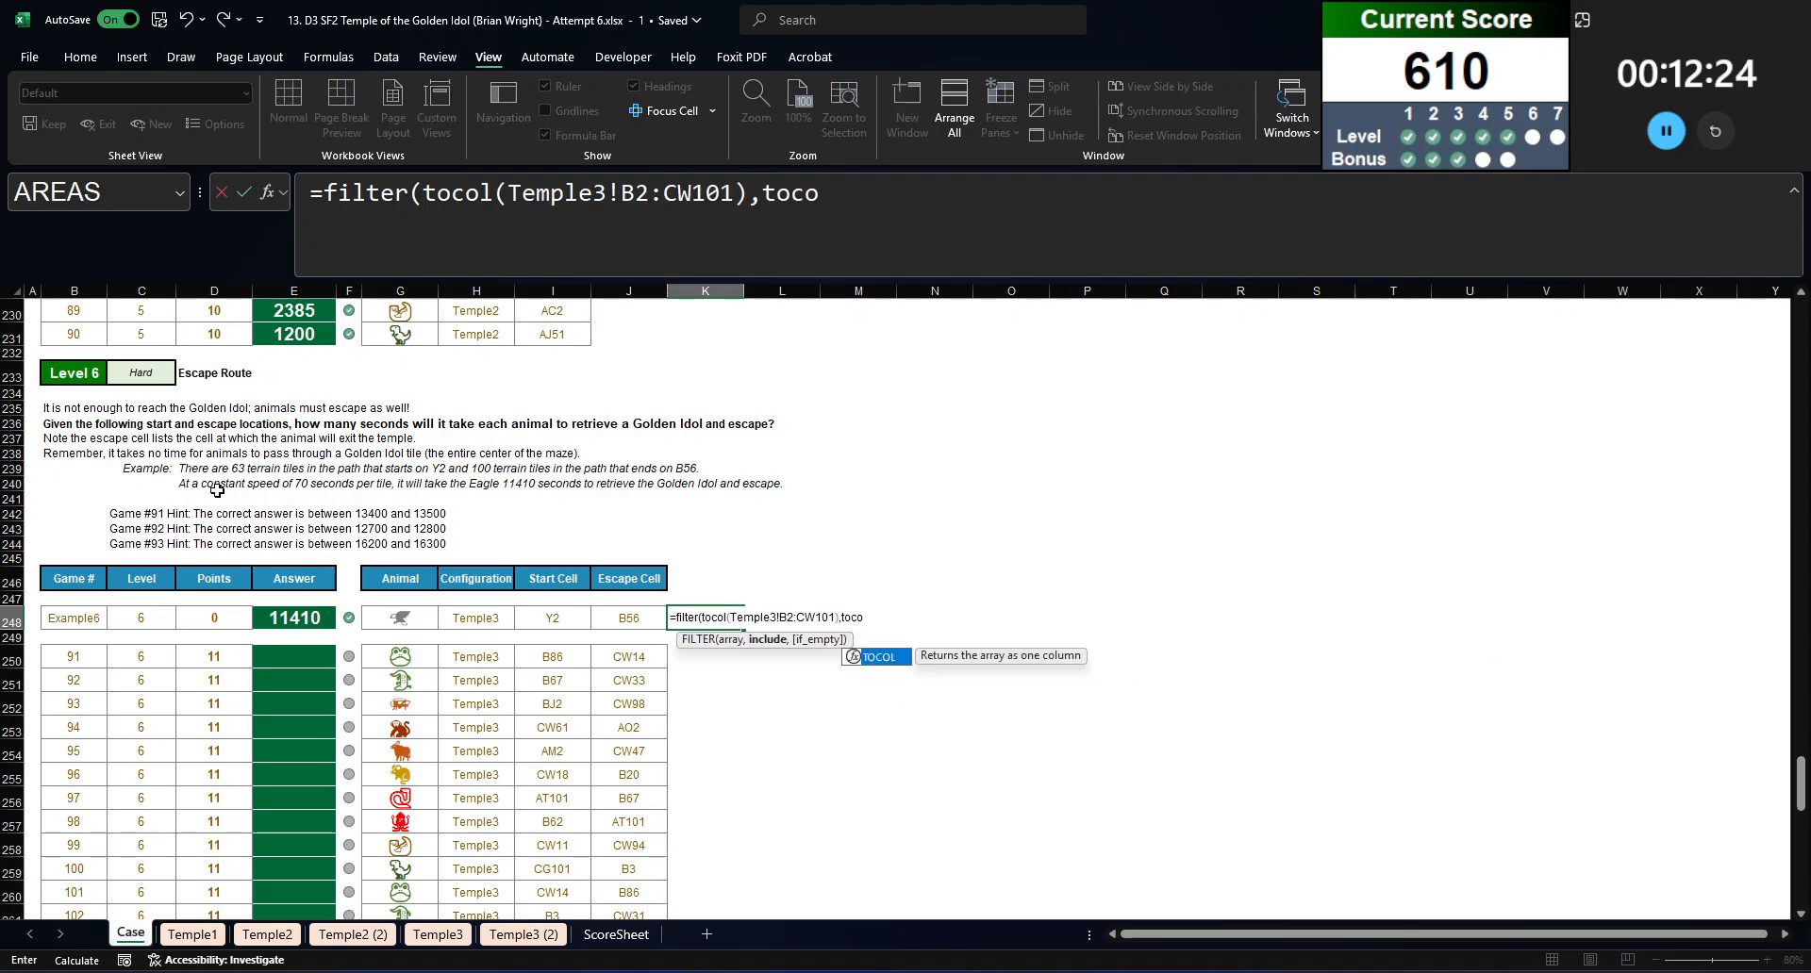
key("ctrl+v")
type(")")
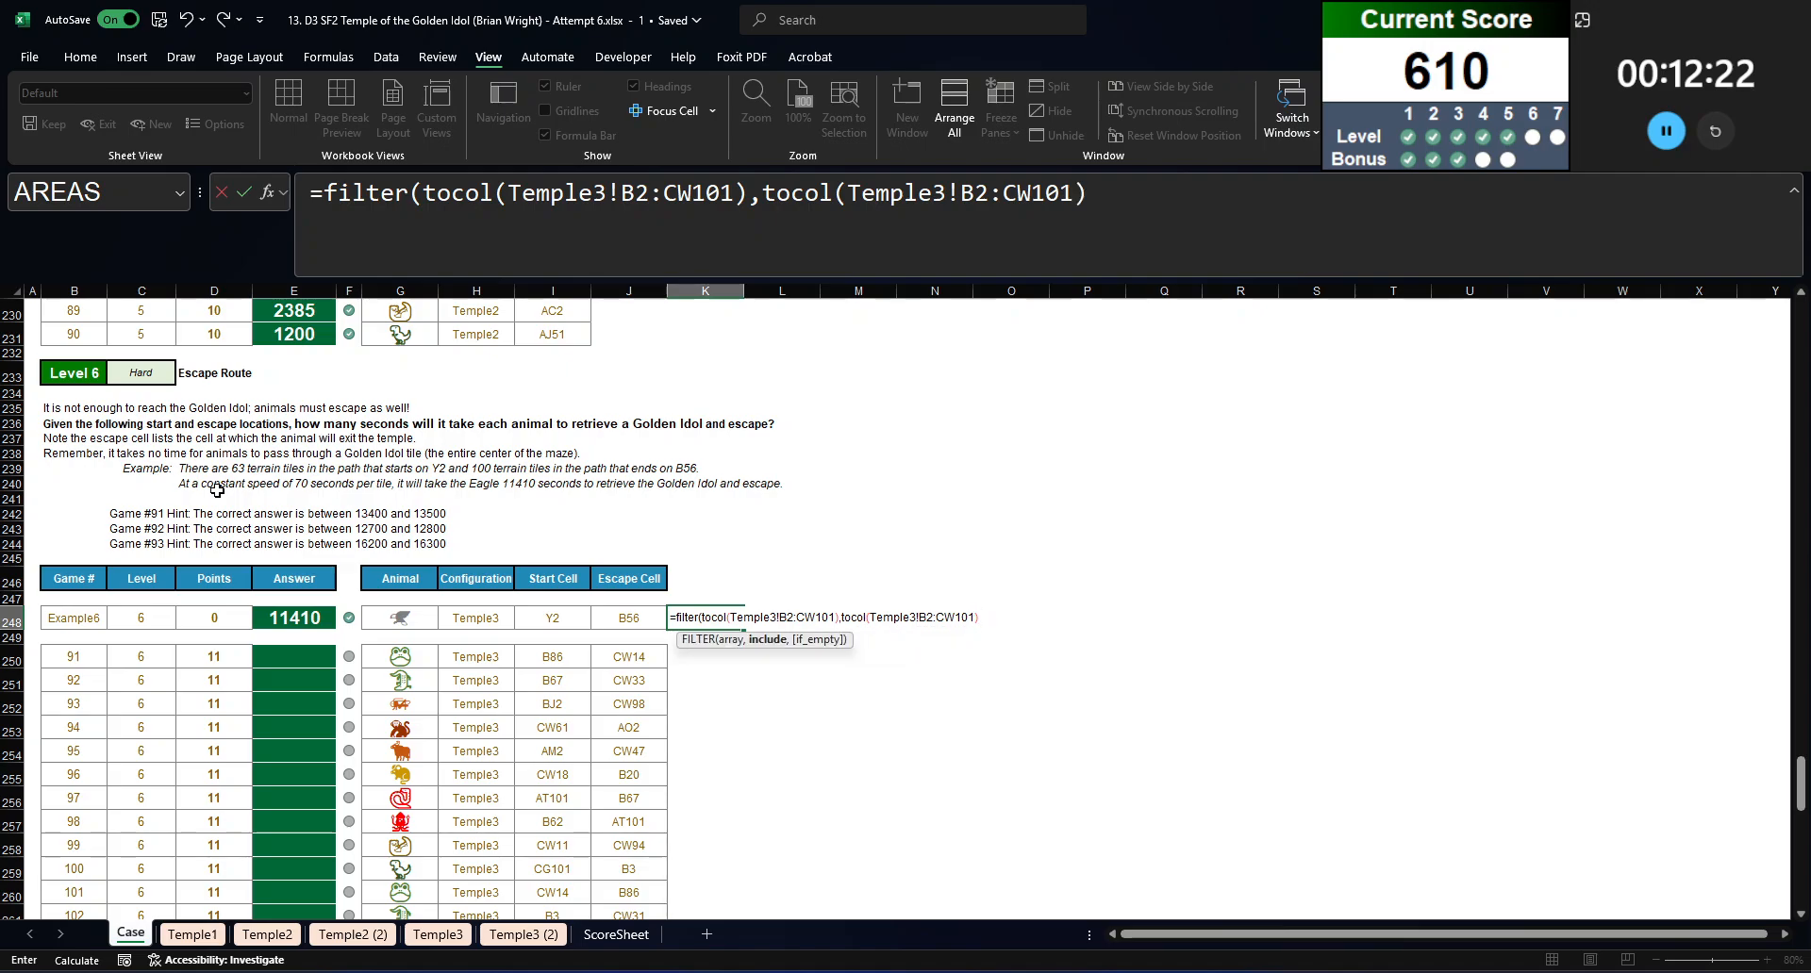
Step: Change the second TOCOL reference in the K248 formula to 'Temple3 (2)'!B2:CW101
left_click(848, 194)
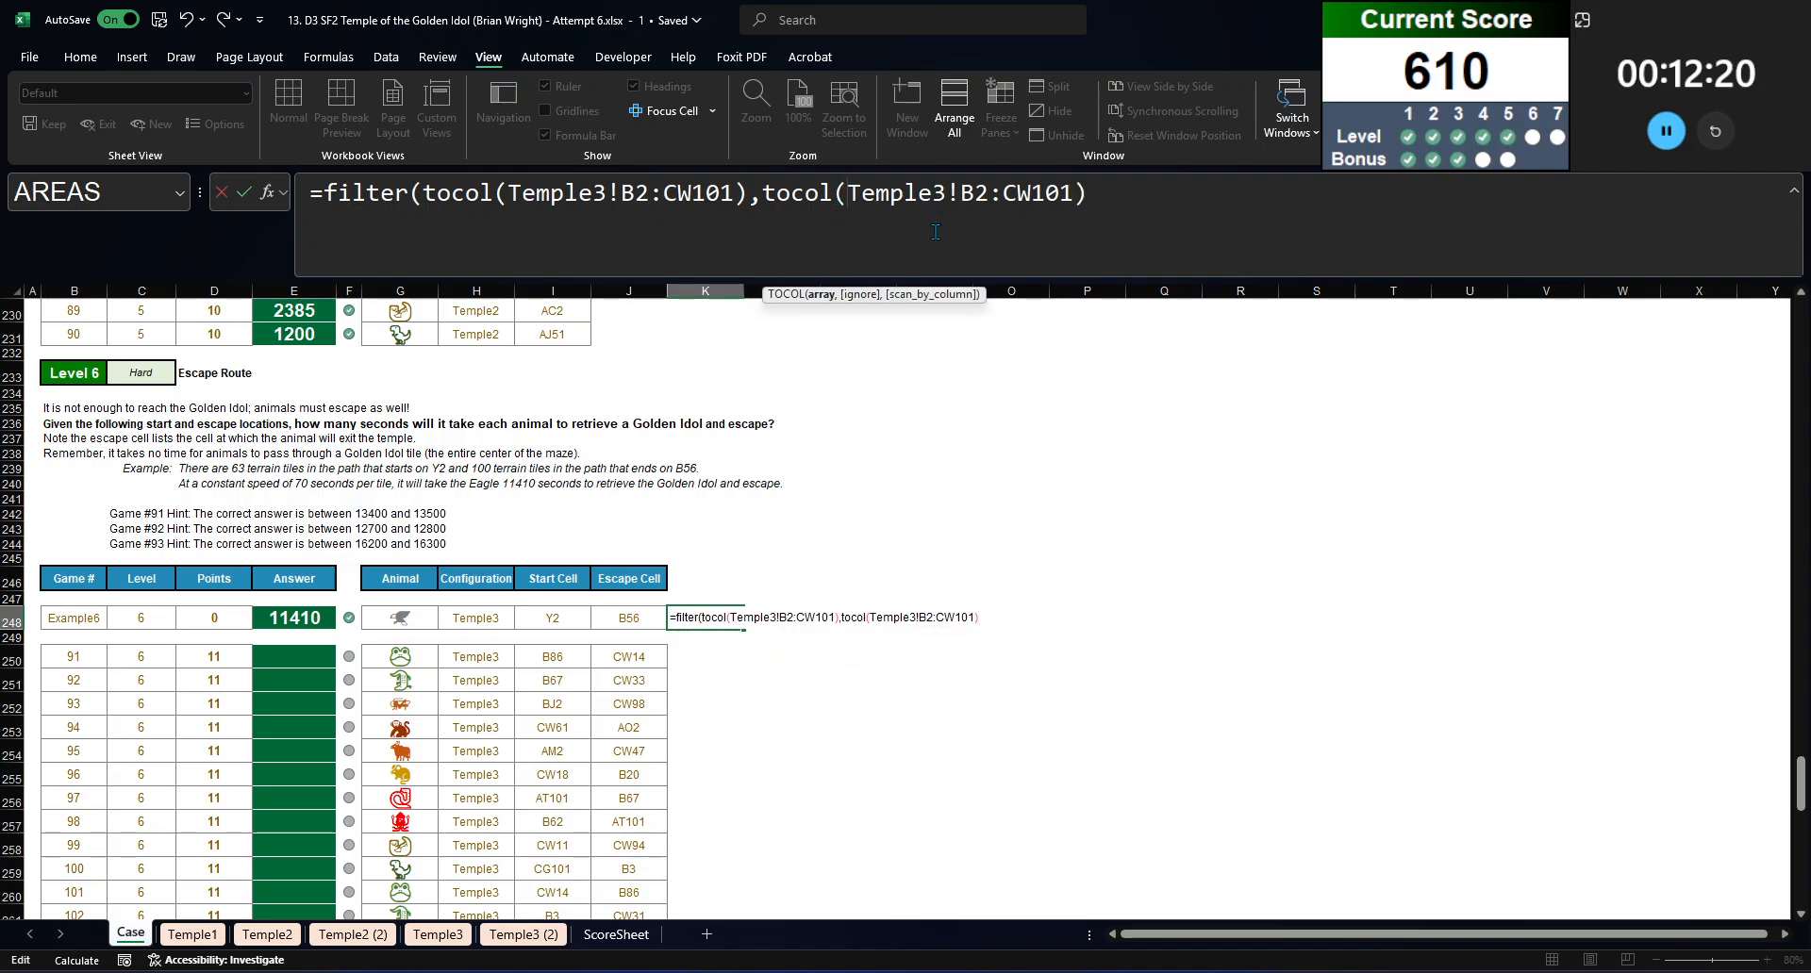
type("'")
left_click(961, 222)
type("(2")
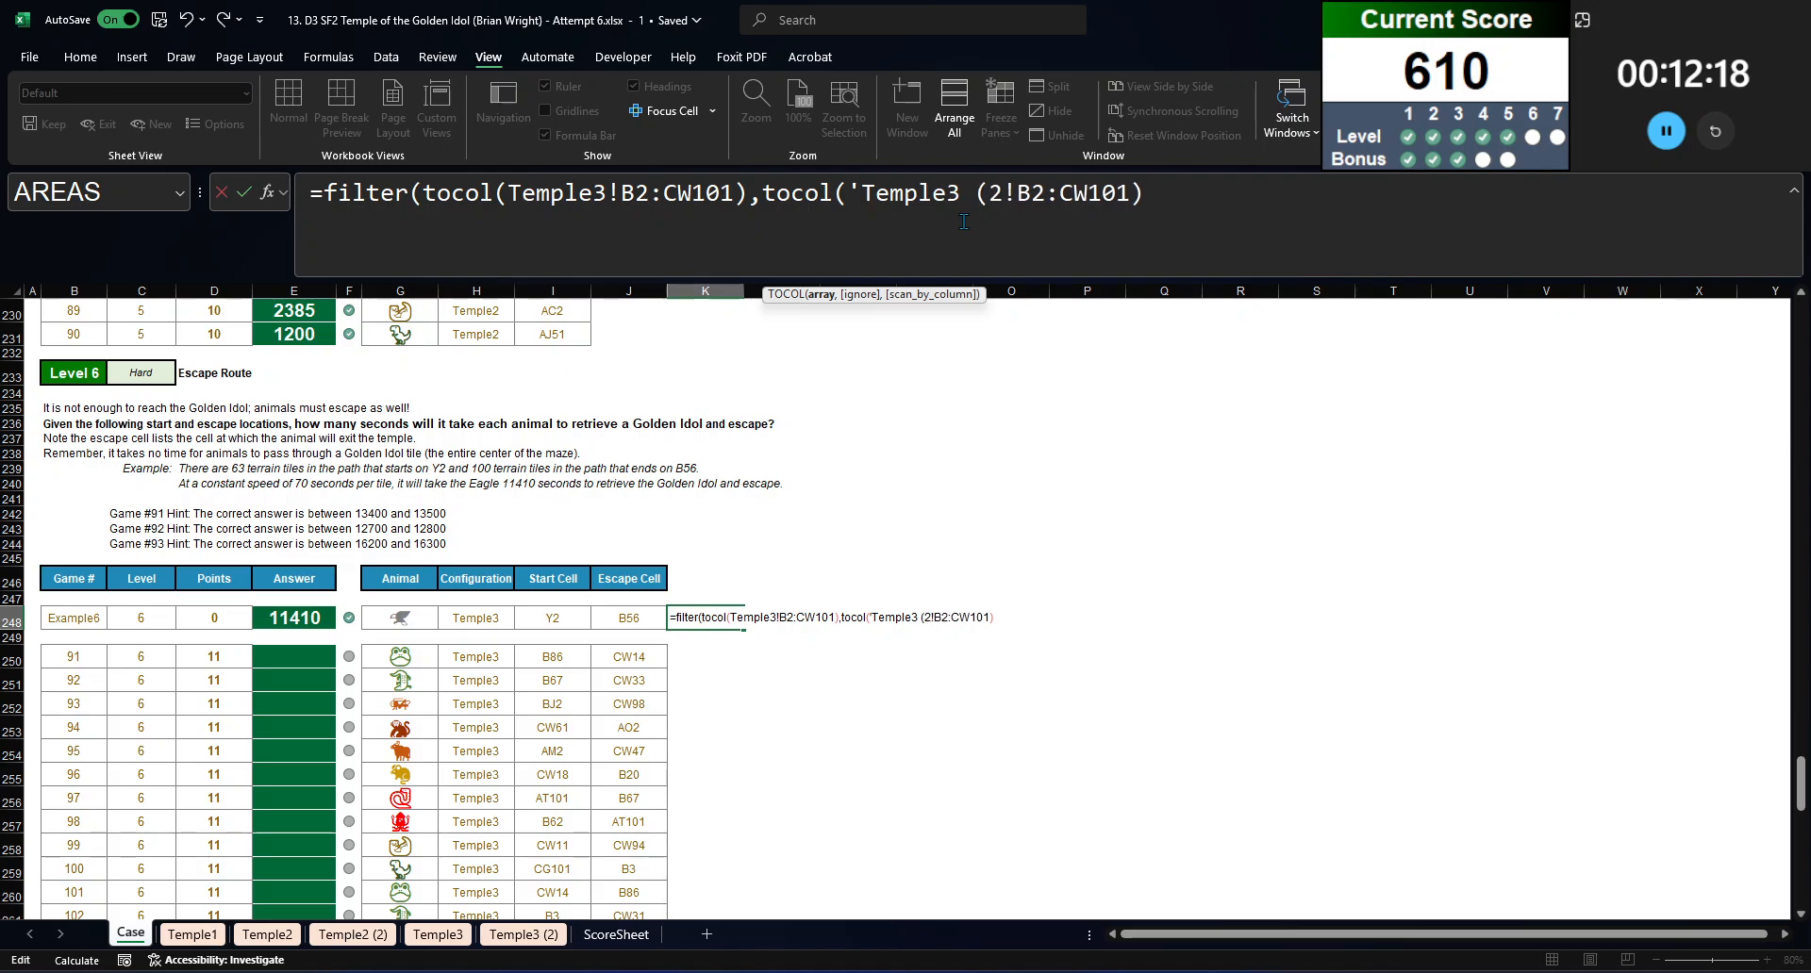
type(")'")
left_click(1228, 216)
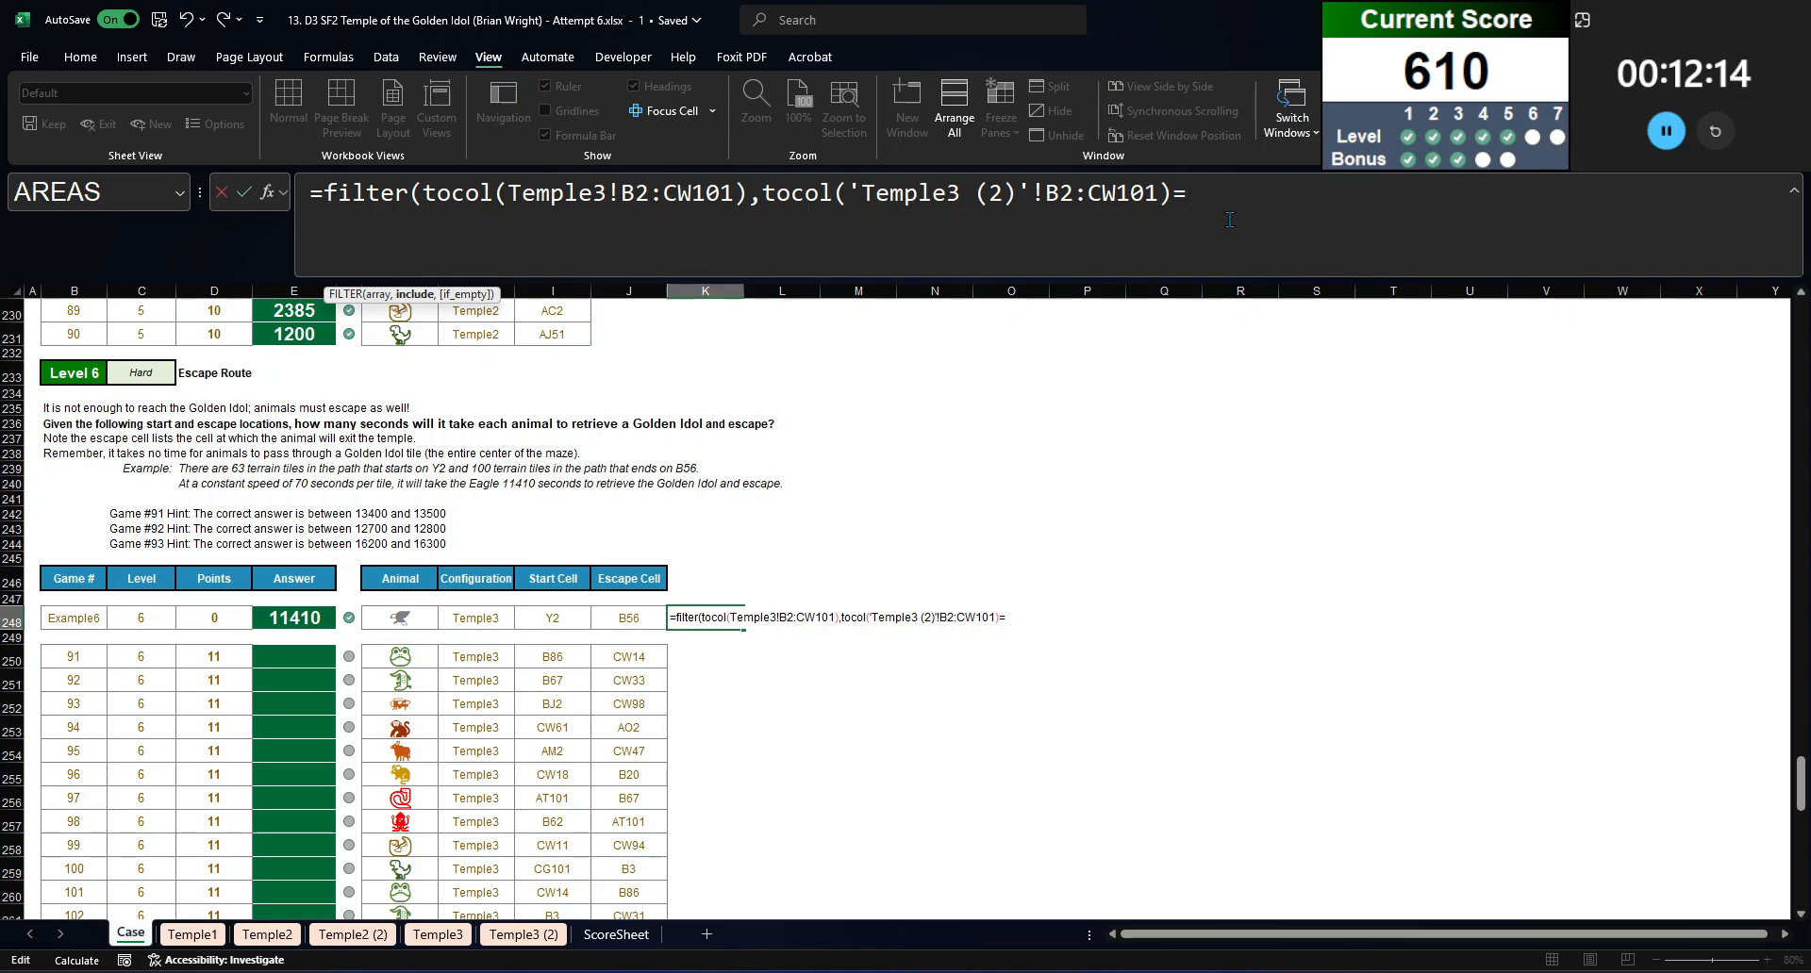
Step: Complete the FILTER condition with =INDIRECT("'Temple3 (2)'!"&I248), enter the K248 formula and check the spilled path tiles
type("=uin")
key("BackSpace")
key("BackSpace")
key("BackSpace")
type("indirect(")
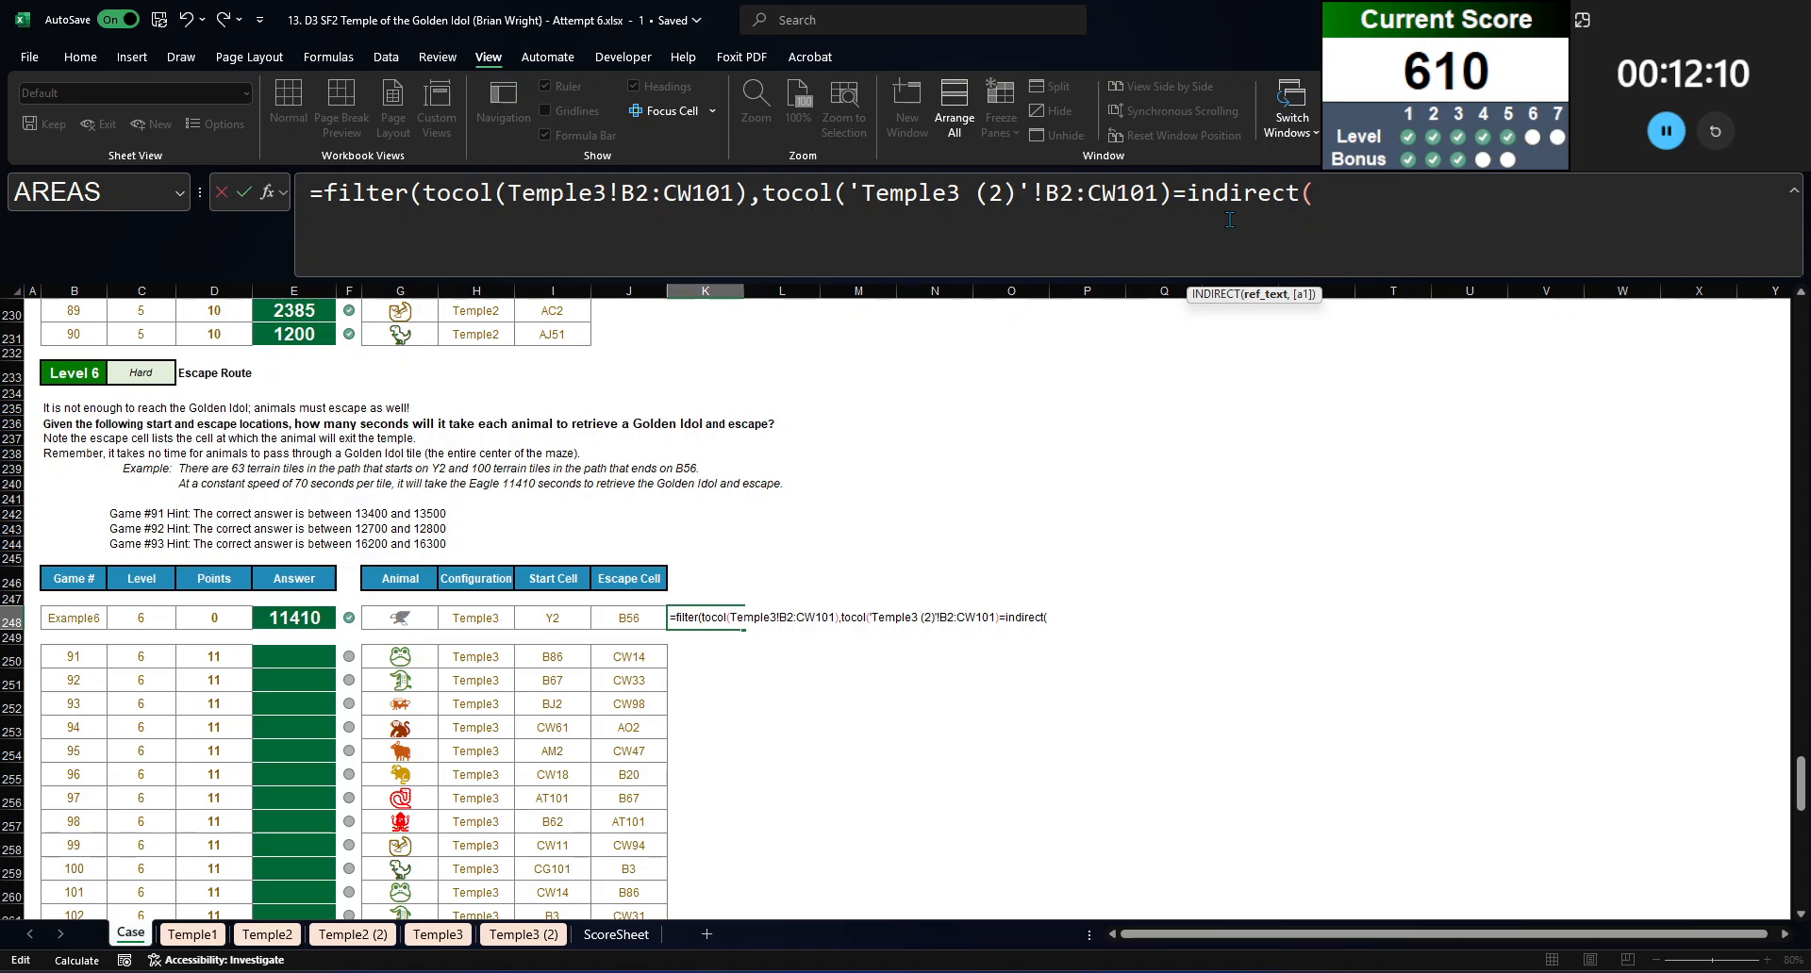
type("\"'T")
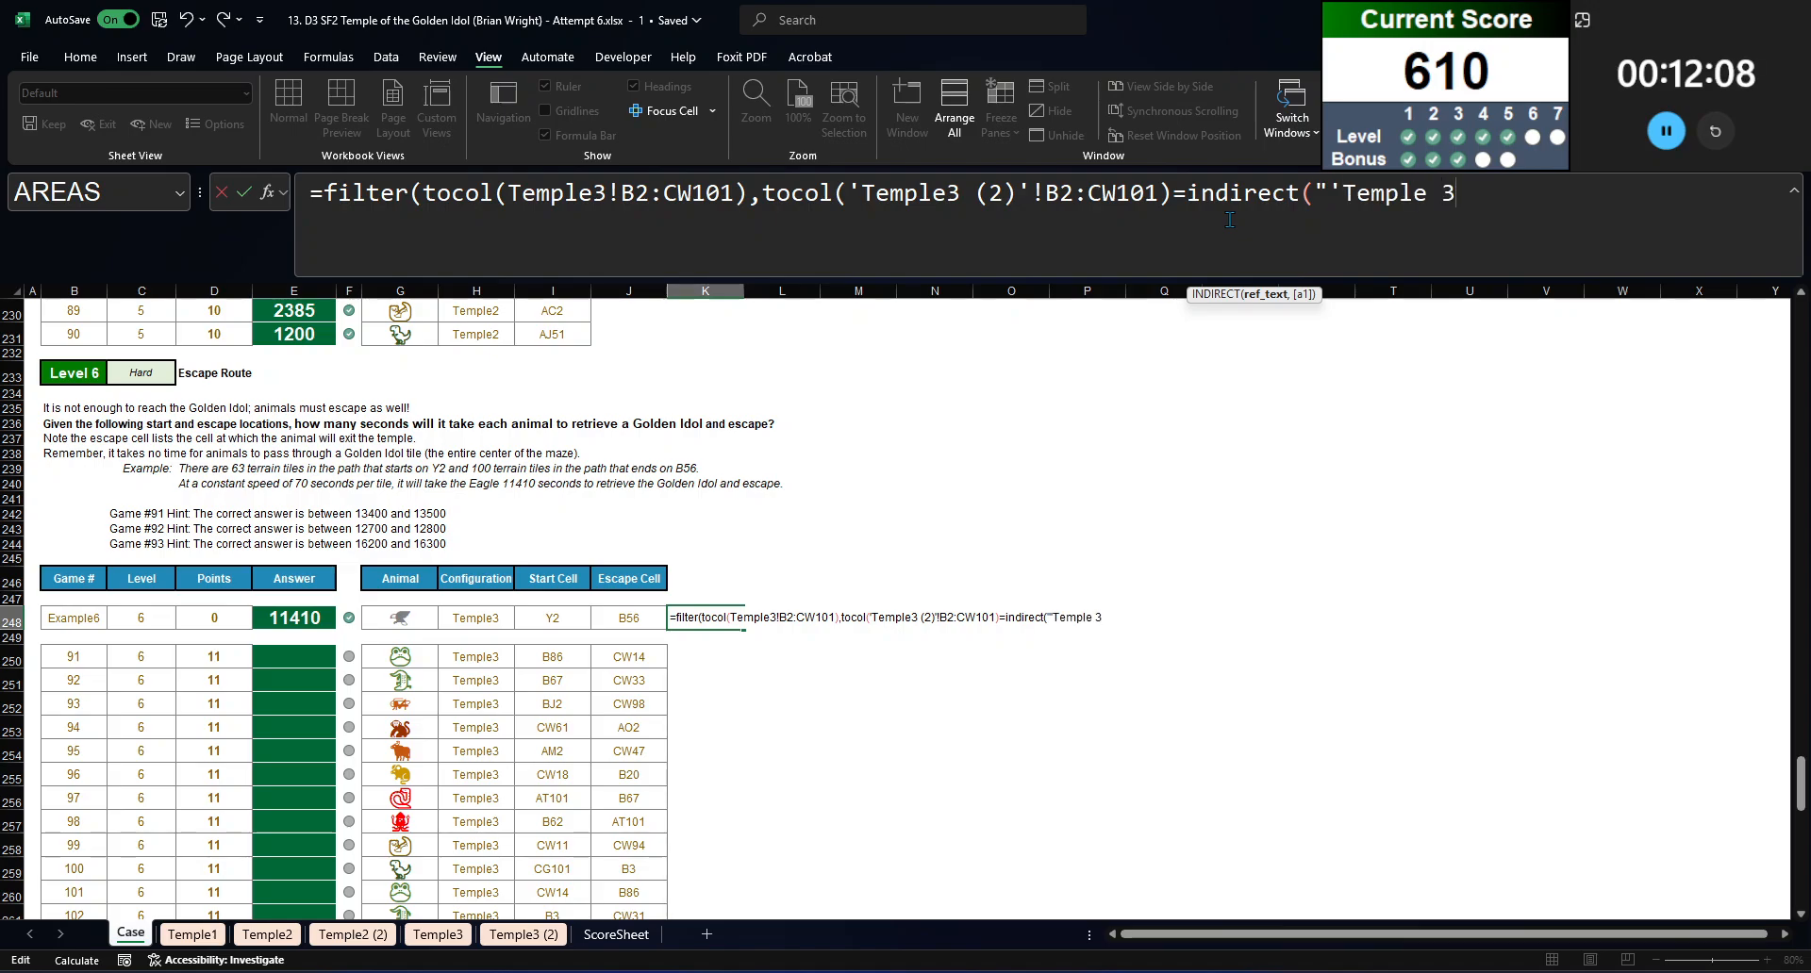
type("emple 3")
key("BackSpace")
key("BackSpace")
type("3 (2)'!\"&")
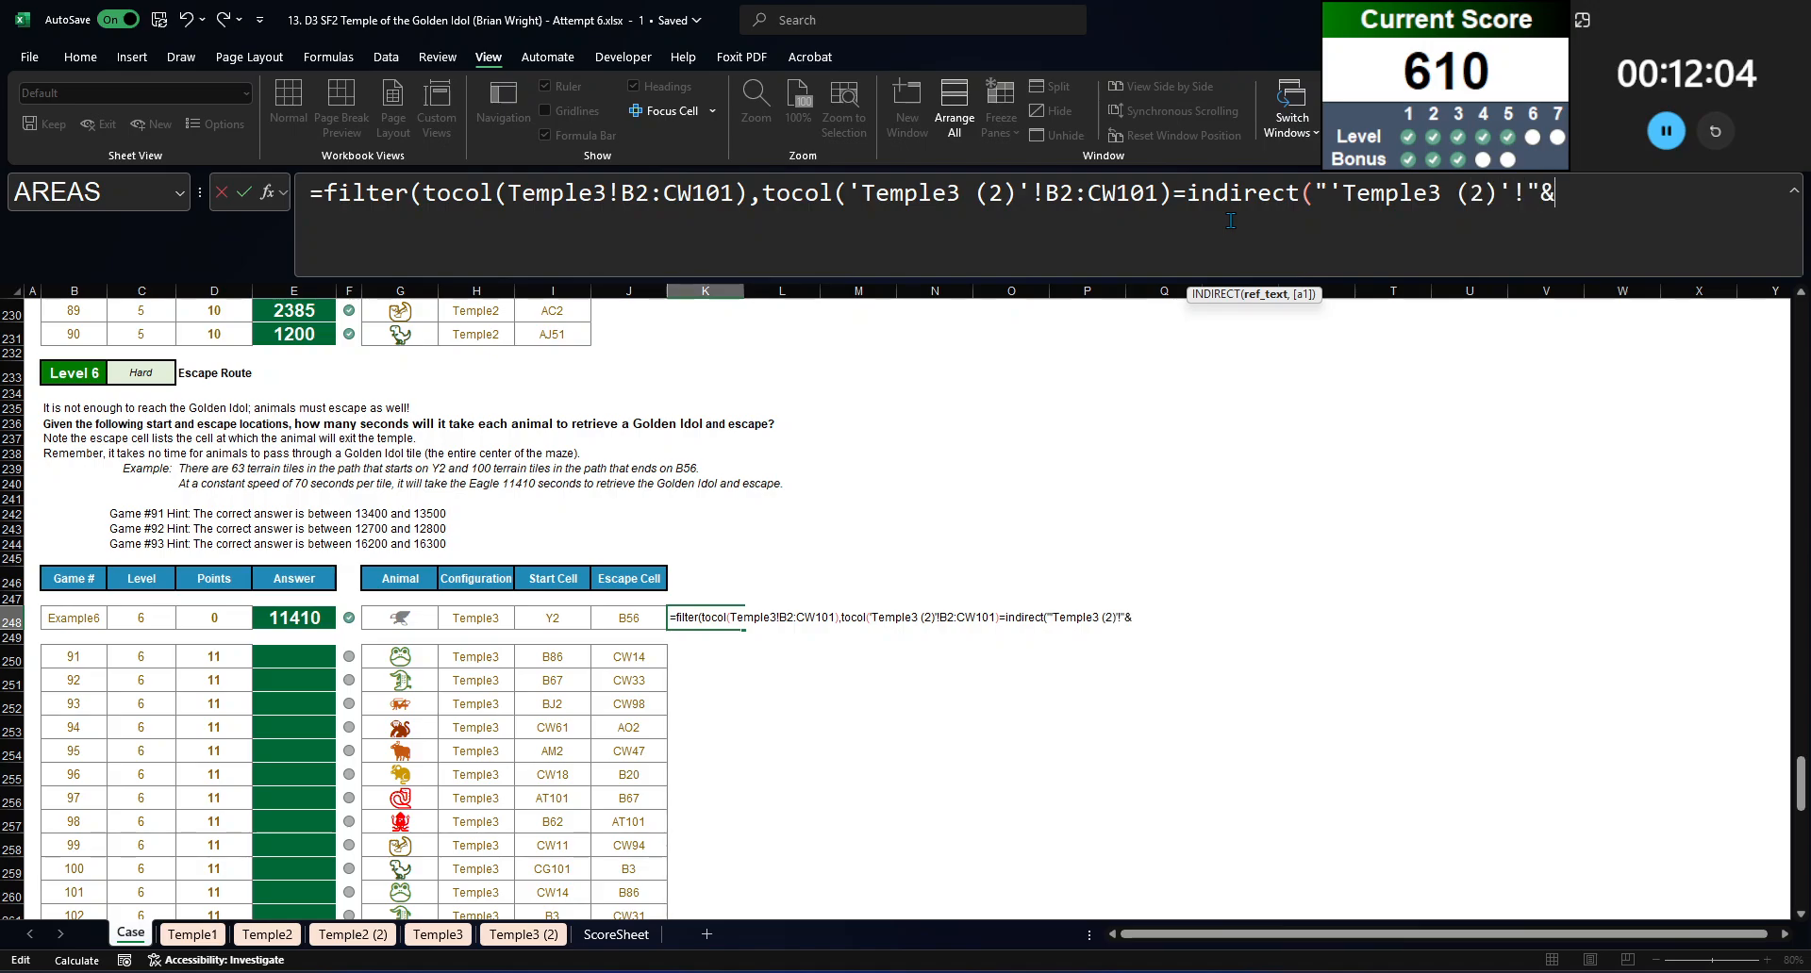
left_click(552, 618)
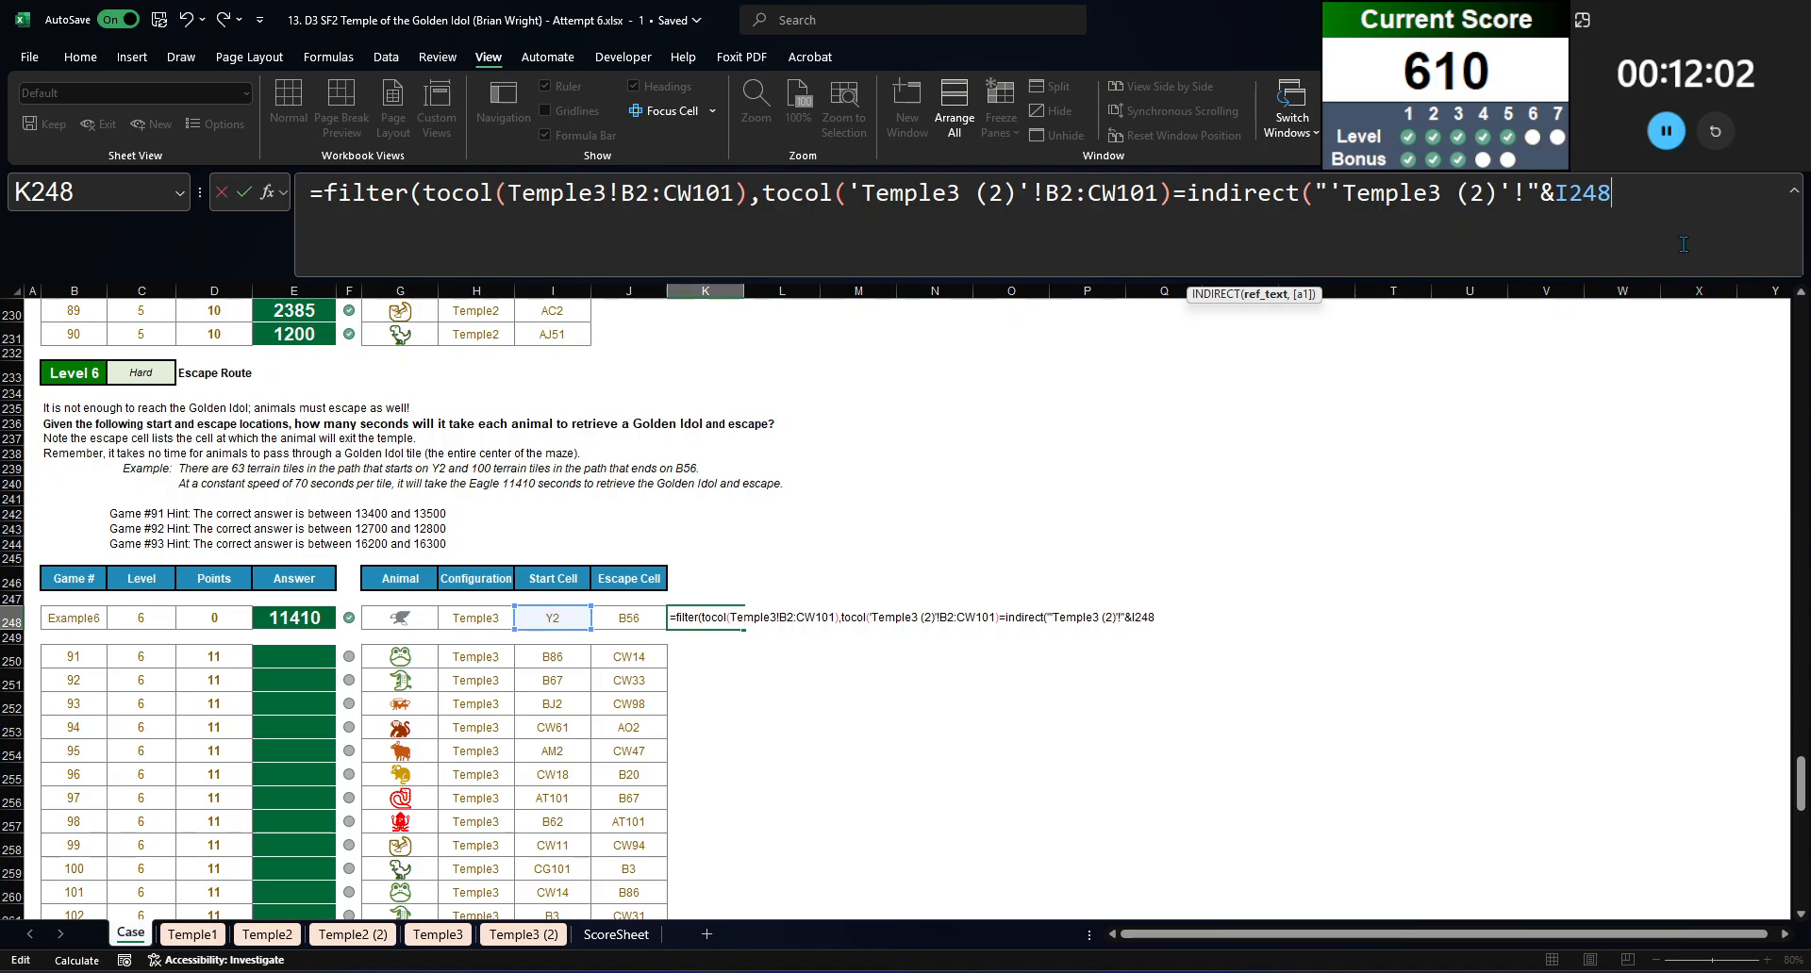
type("))")
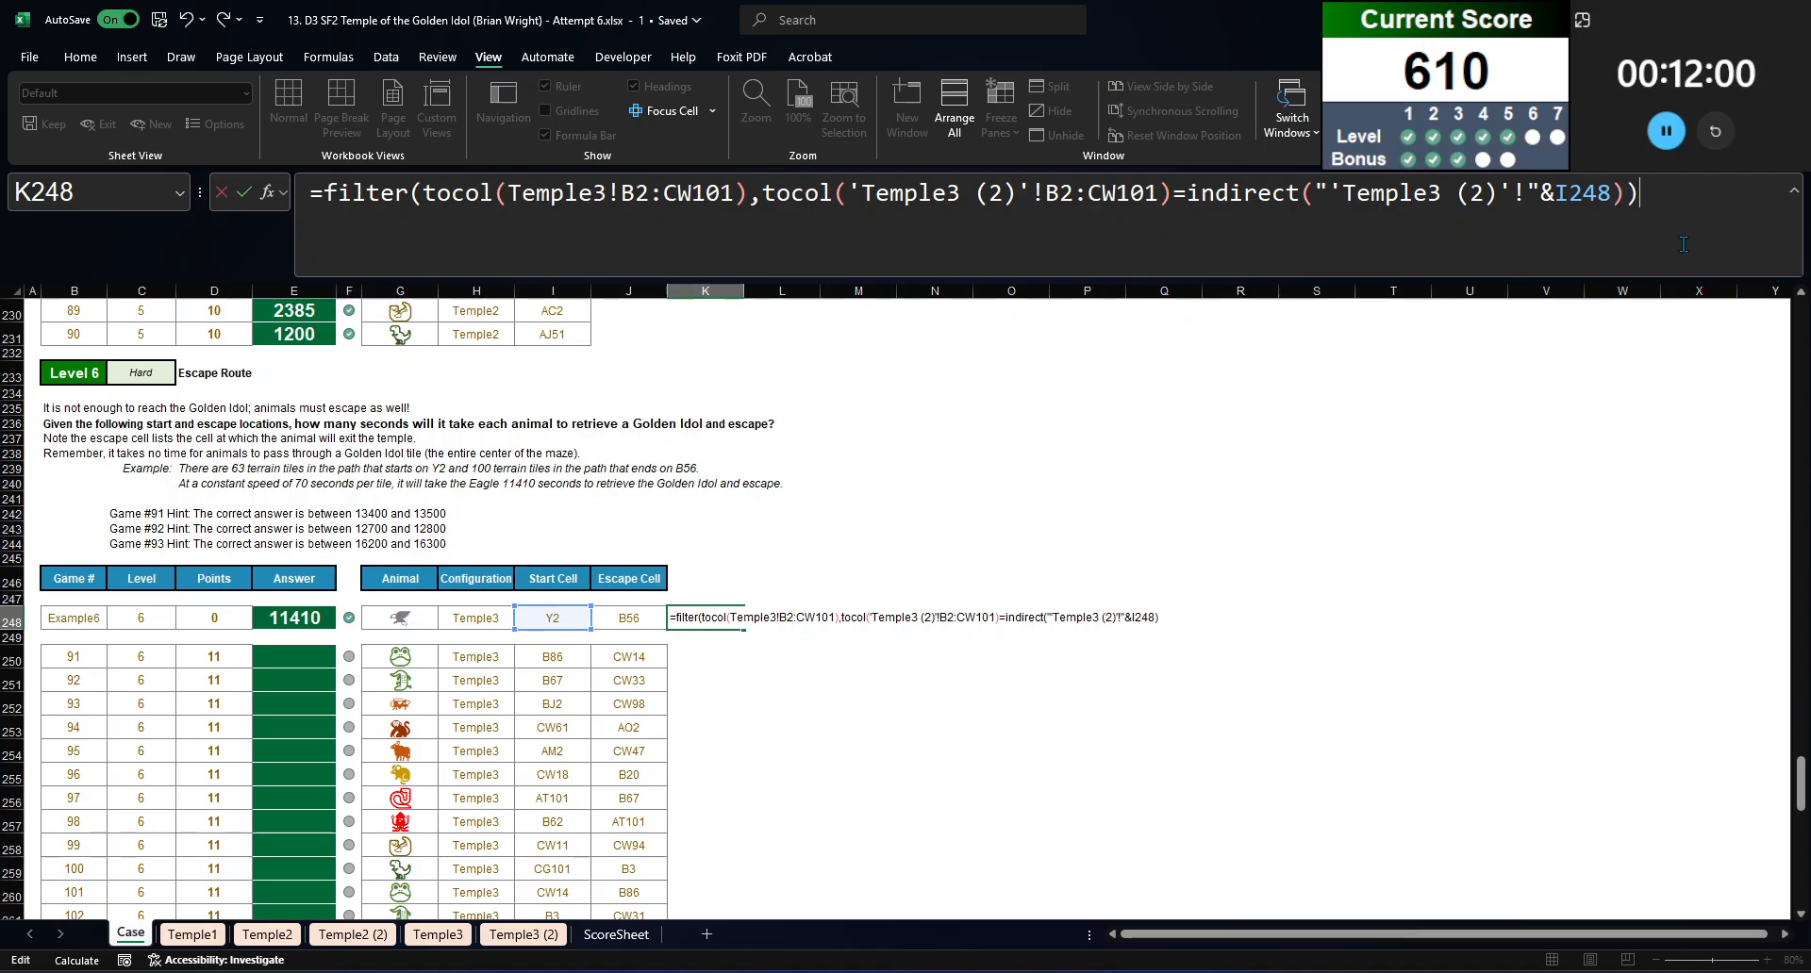
key("Return")
key("Up")
scroll(924, 613, "down", 13)
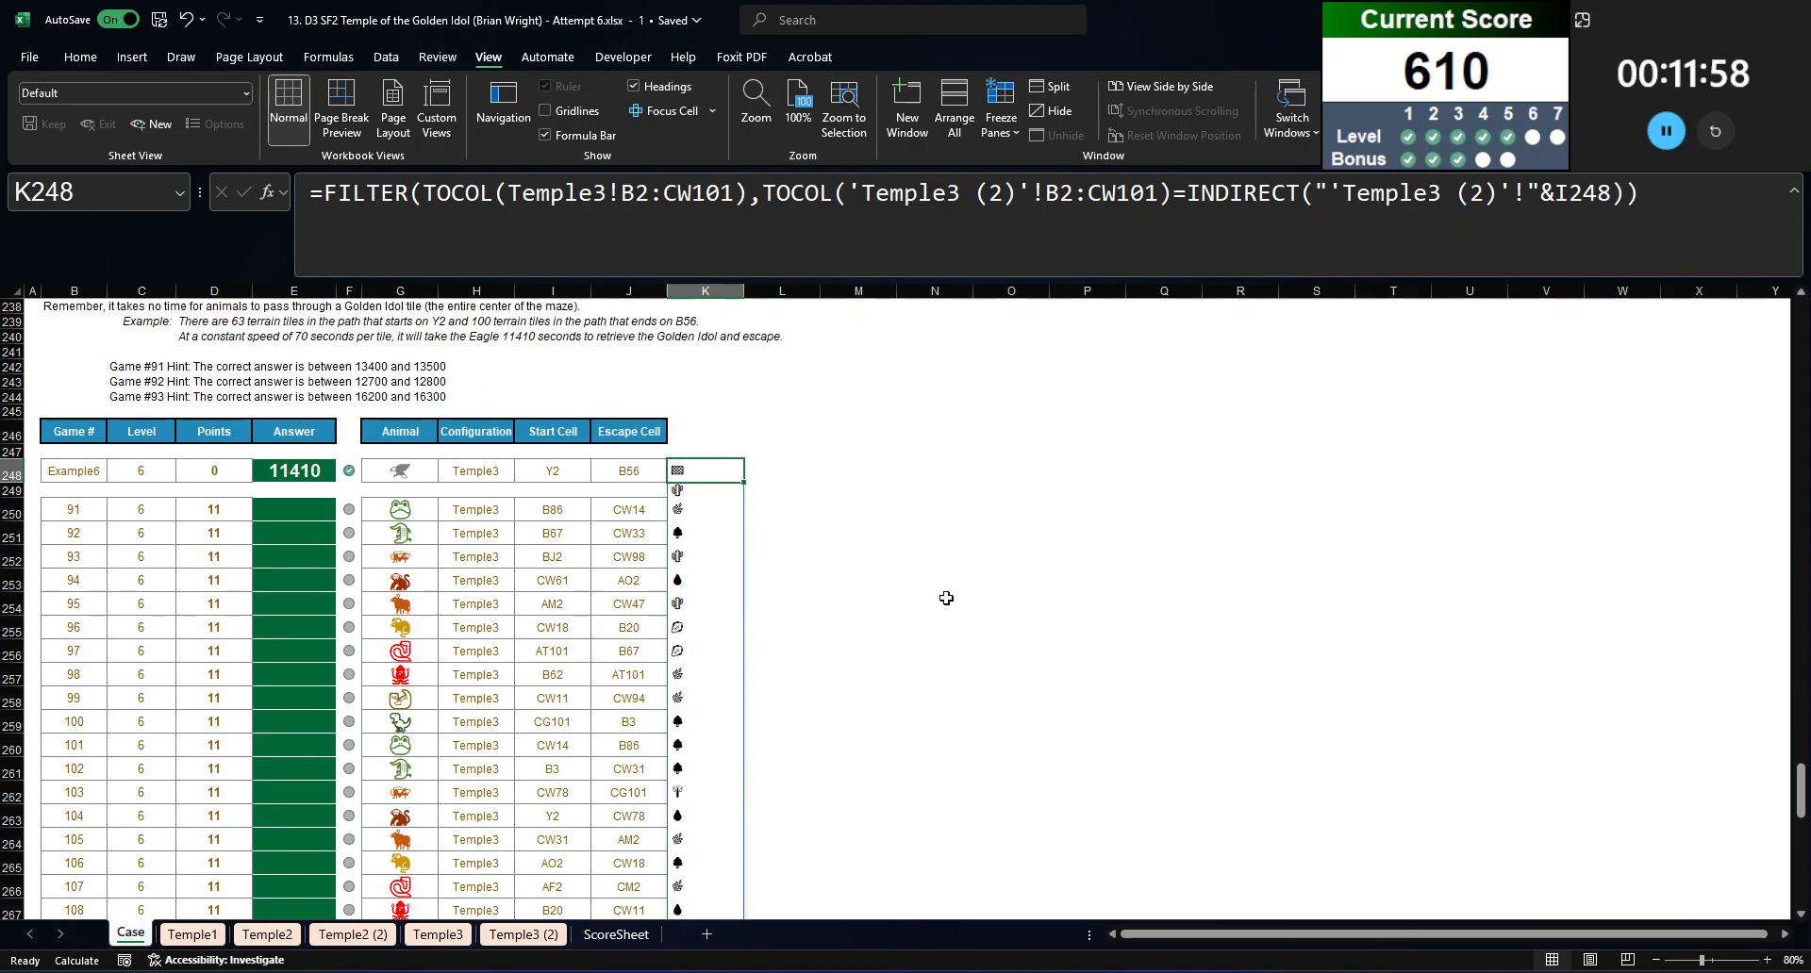
Step: Make both B2:CW101 references in the K248 formula absolute as $B$2:$CW$101
scroll(861, 675, "down", 4)
scroll(865, 707, "up", 19)
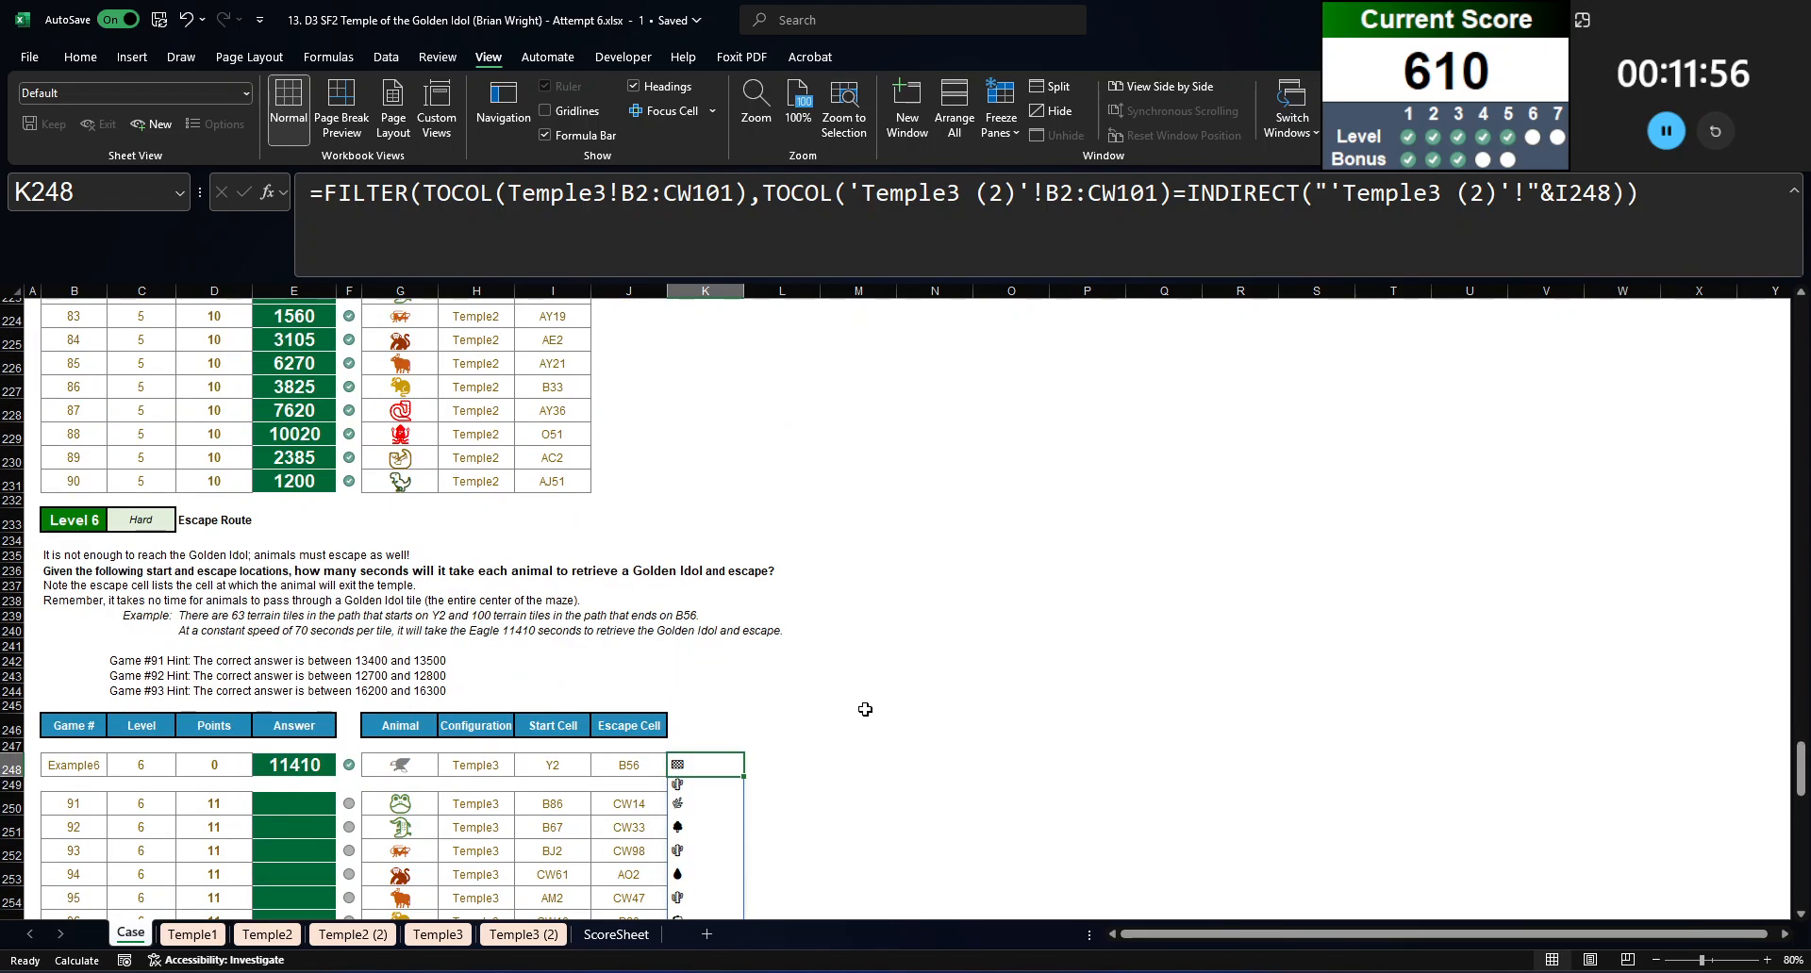
left_click_drag(620, 193, 714, 193)
key("F4")
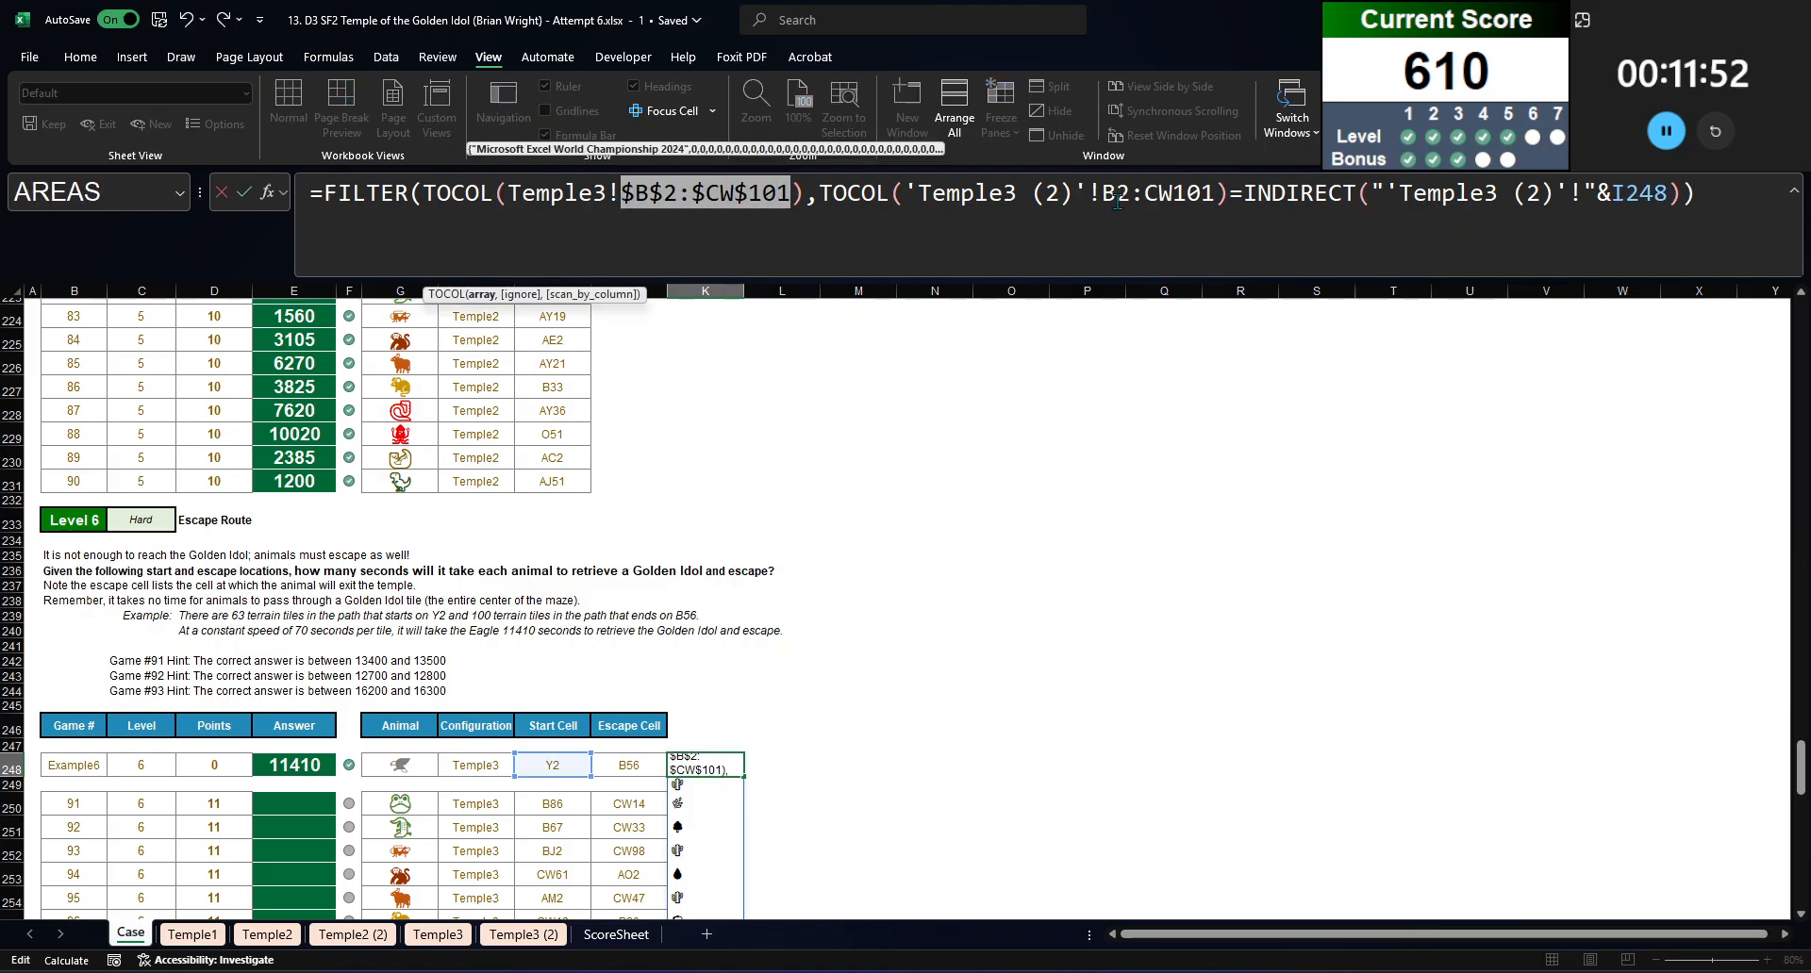
left_click_drag(1102, 194, 1207, 193)
key("F4")
left_click(1757, 208)
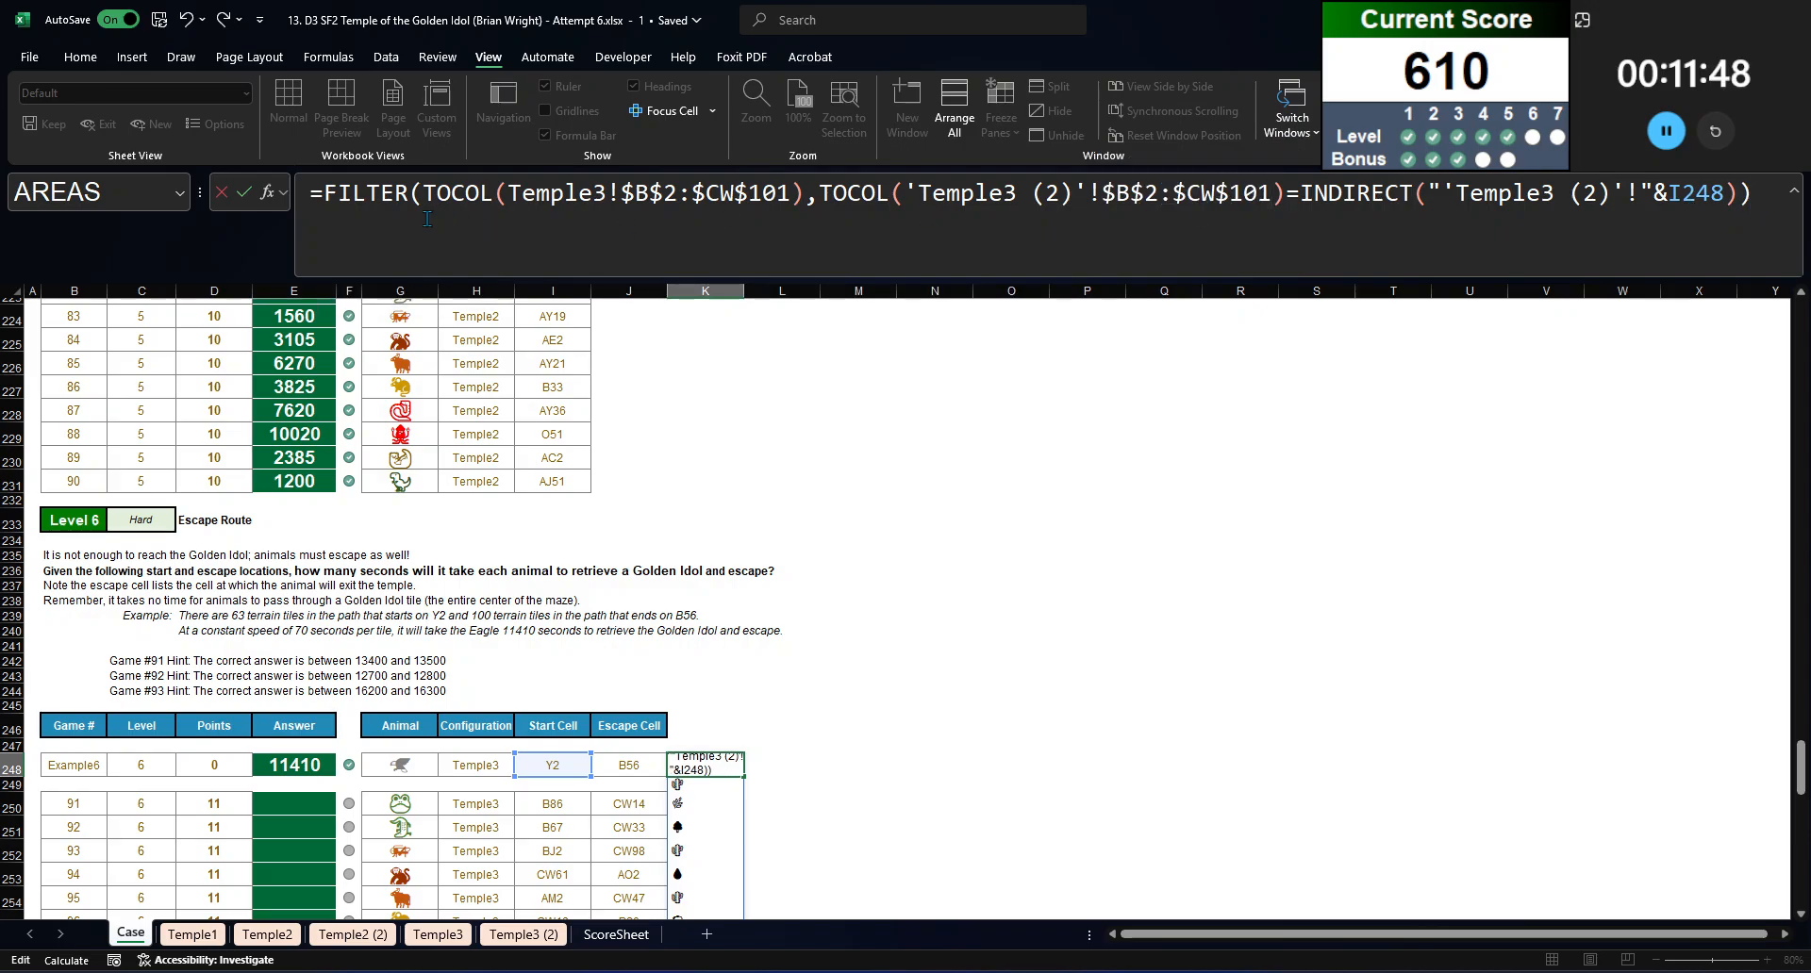
Step: Cut the FILTER expression out of K248 and begin an INDEX formula on TravelTime with XMATCH(G248,Animals,0) as the row argument
left_click_drag(325, 197, 1754, 197)
key("ctrl+x")
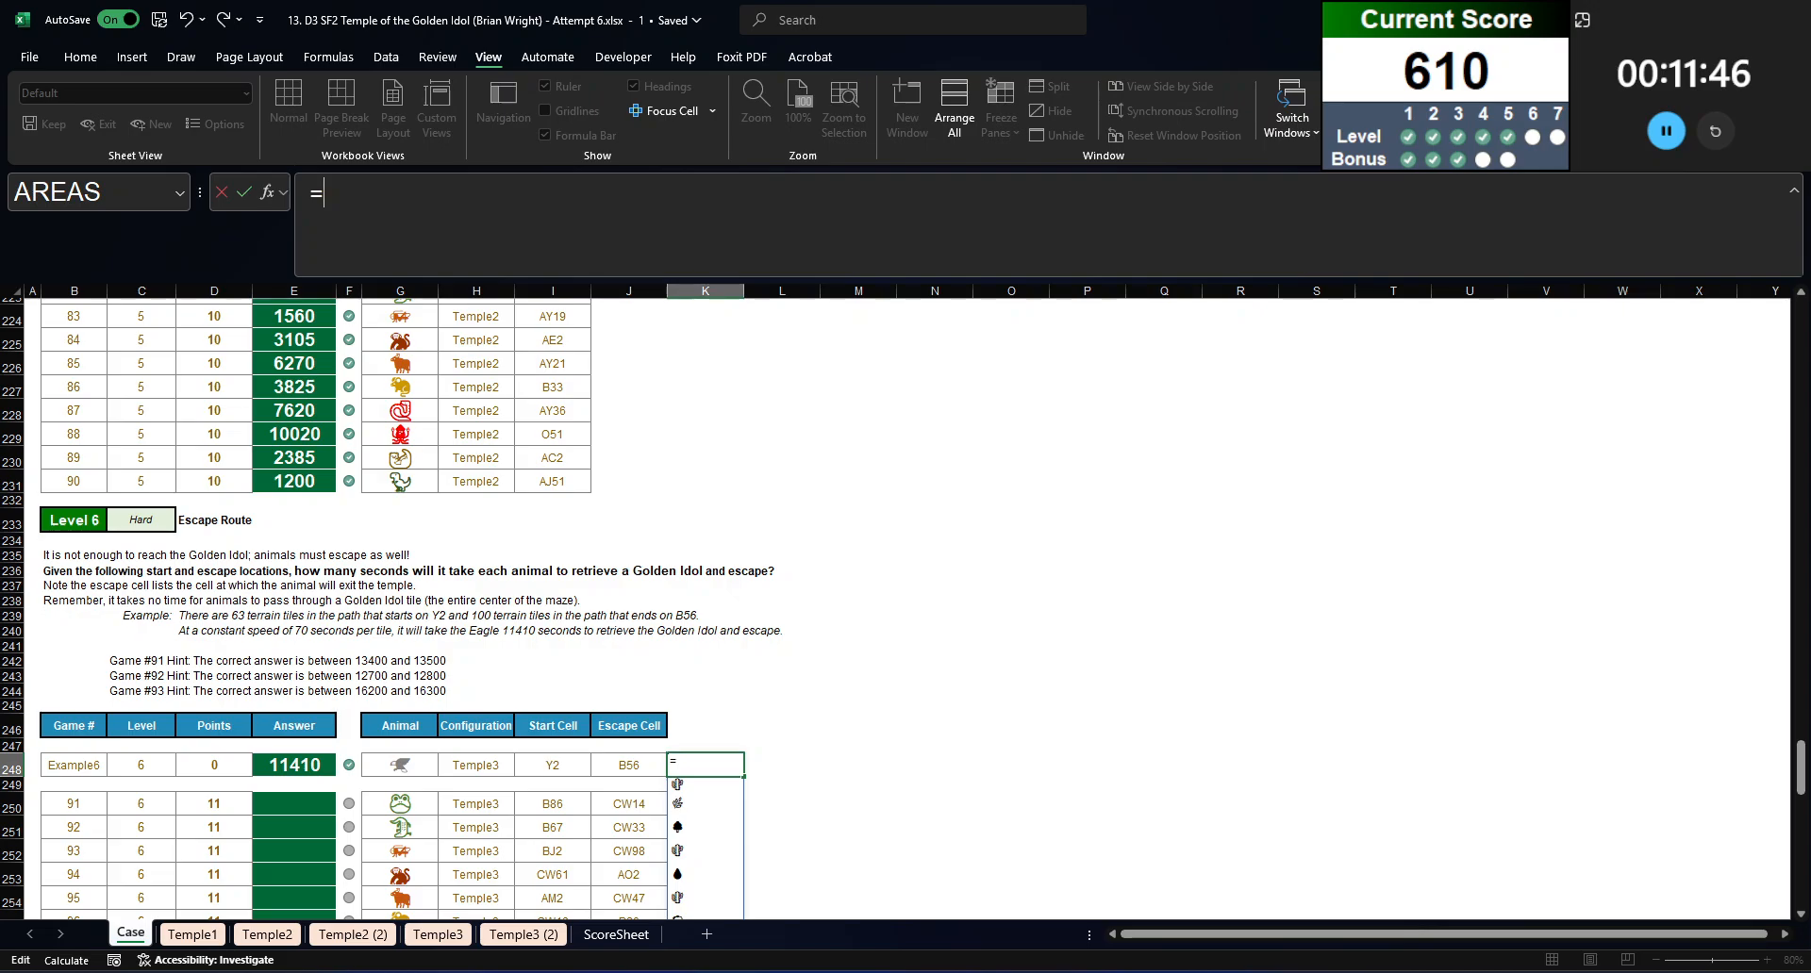
type("index(TravelTime,")
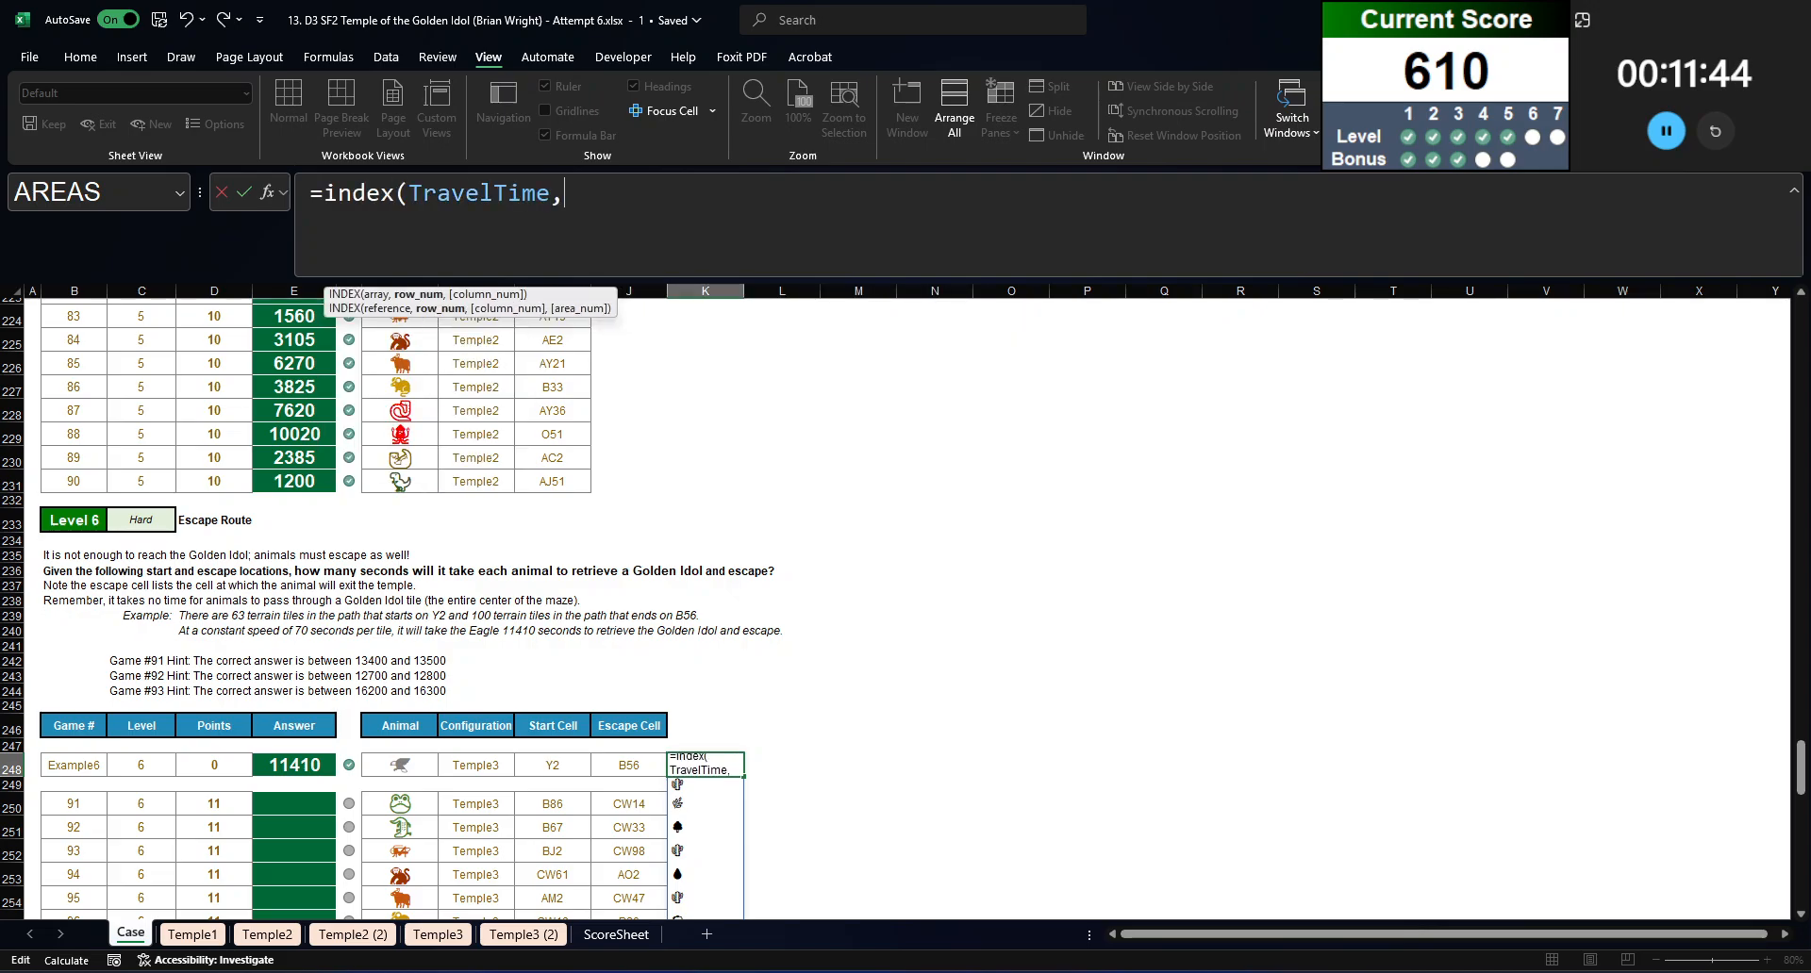
type("xmatch(")
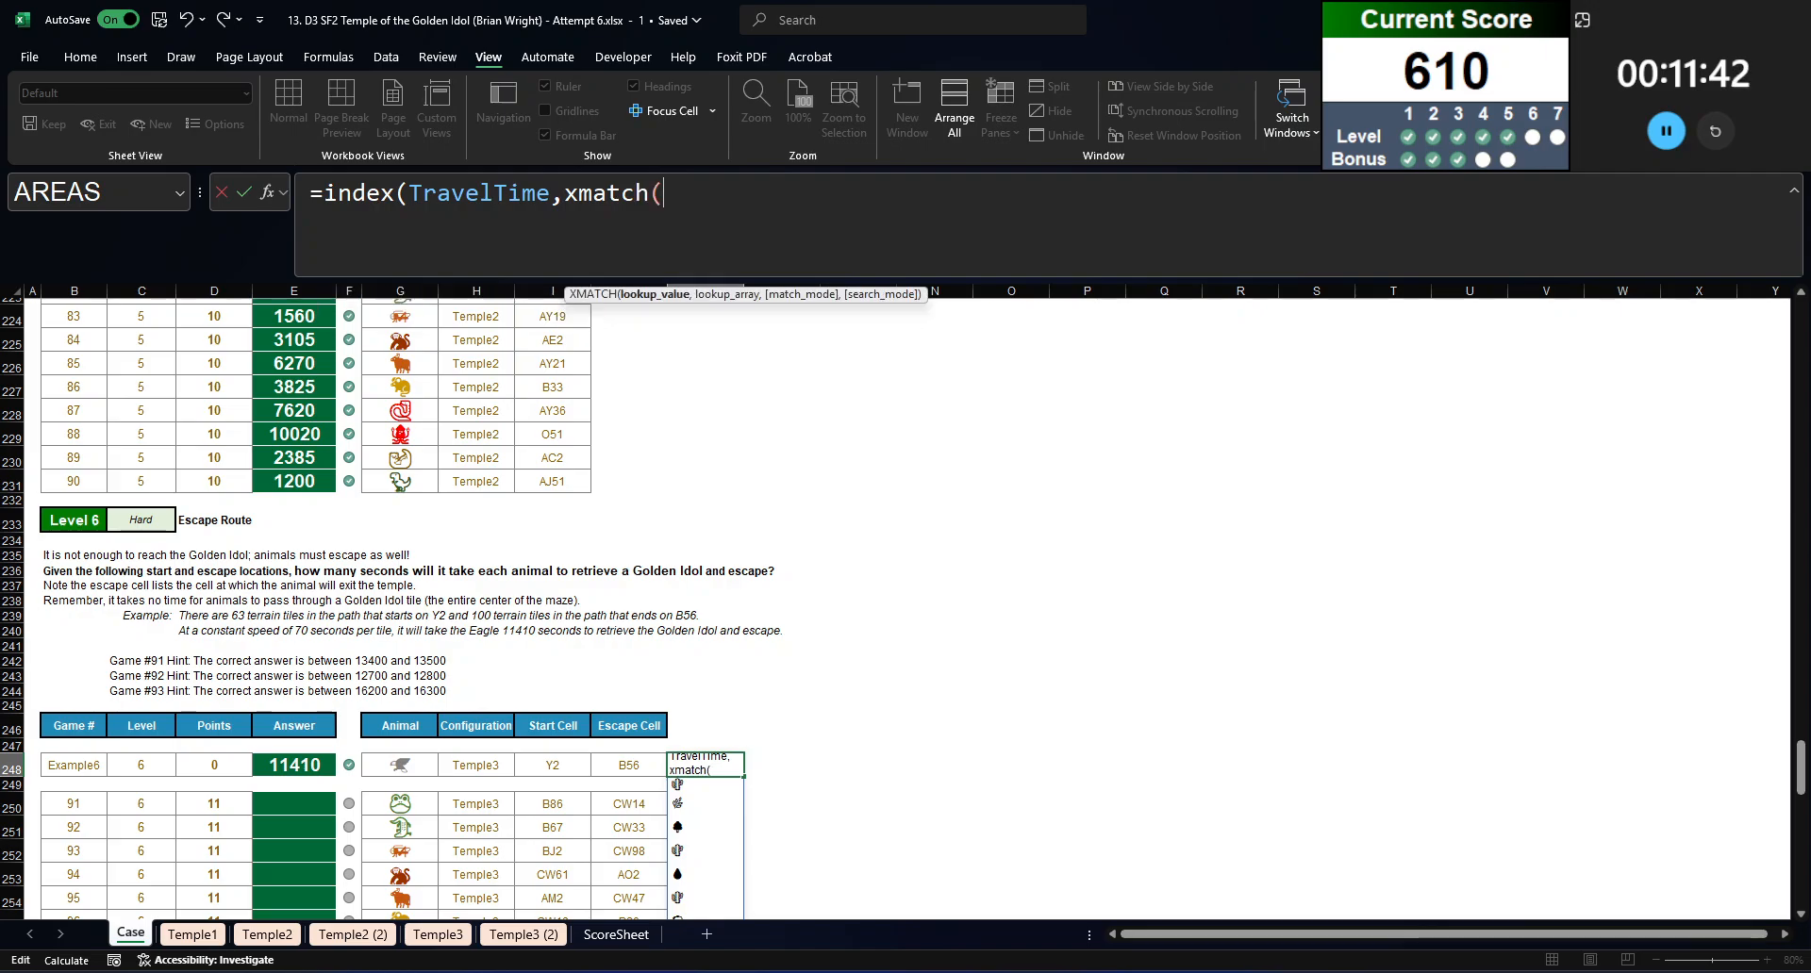
left_click(415, 765)
type(",")
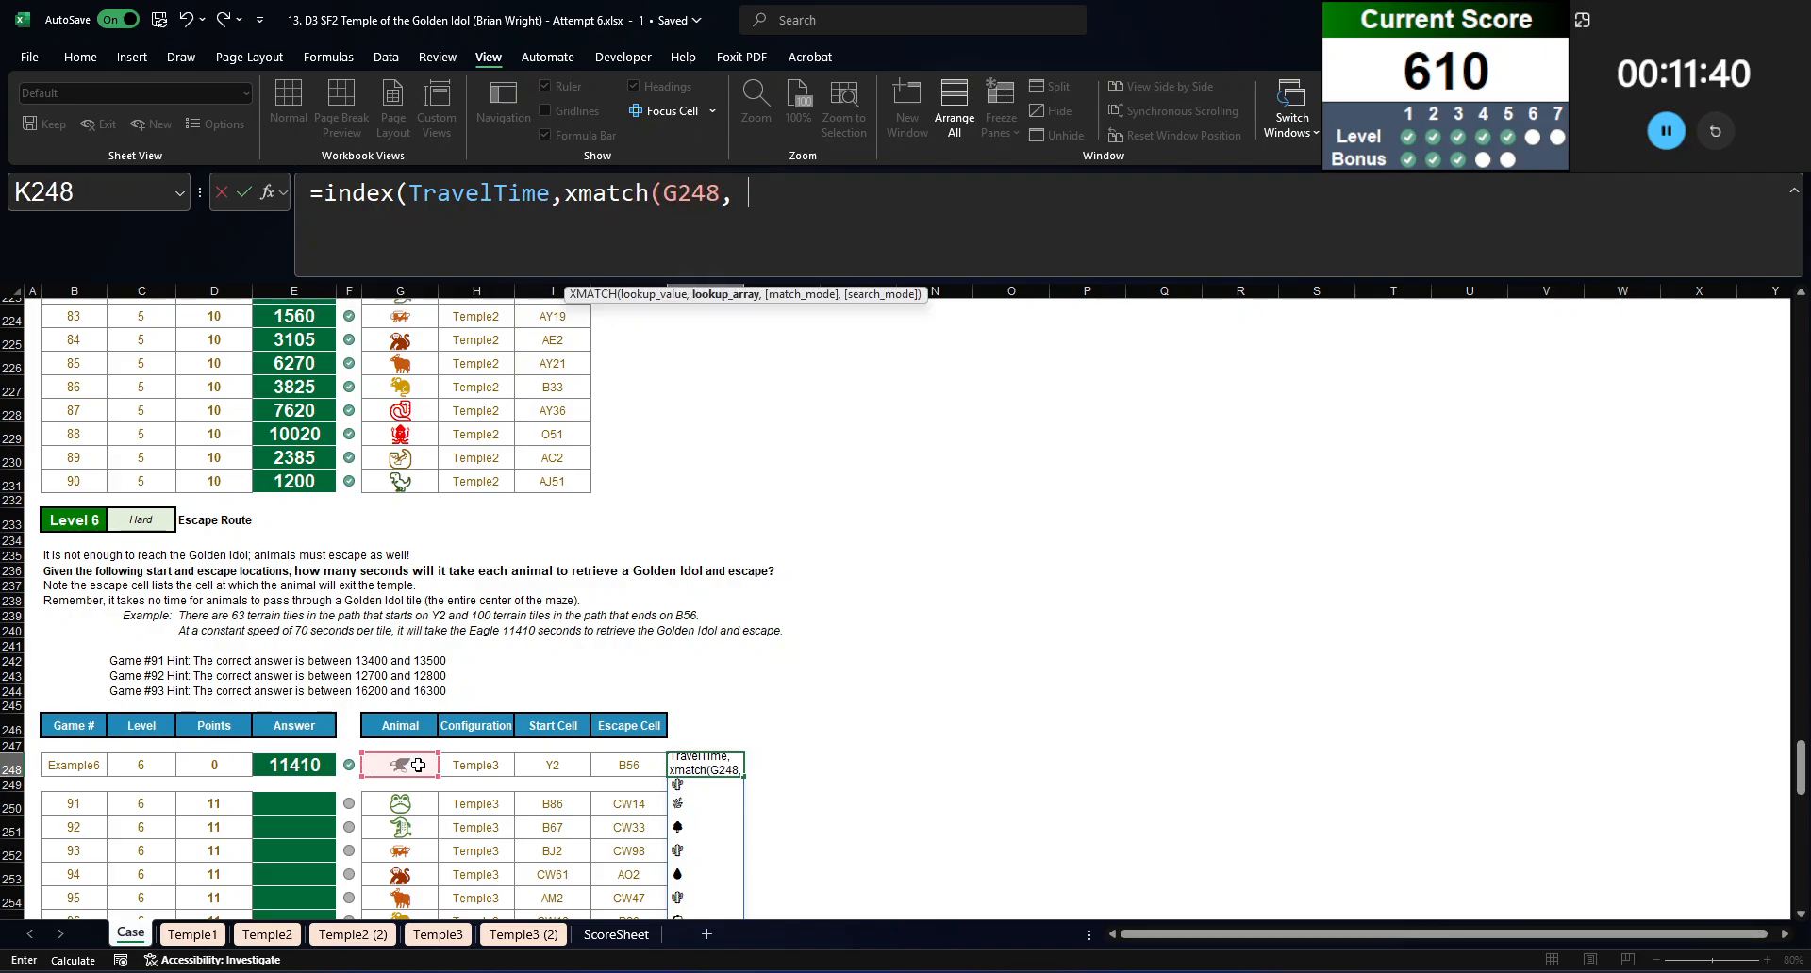
type("animals,0),xmat")
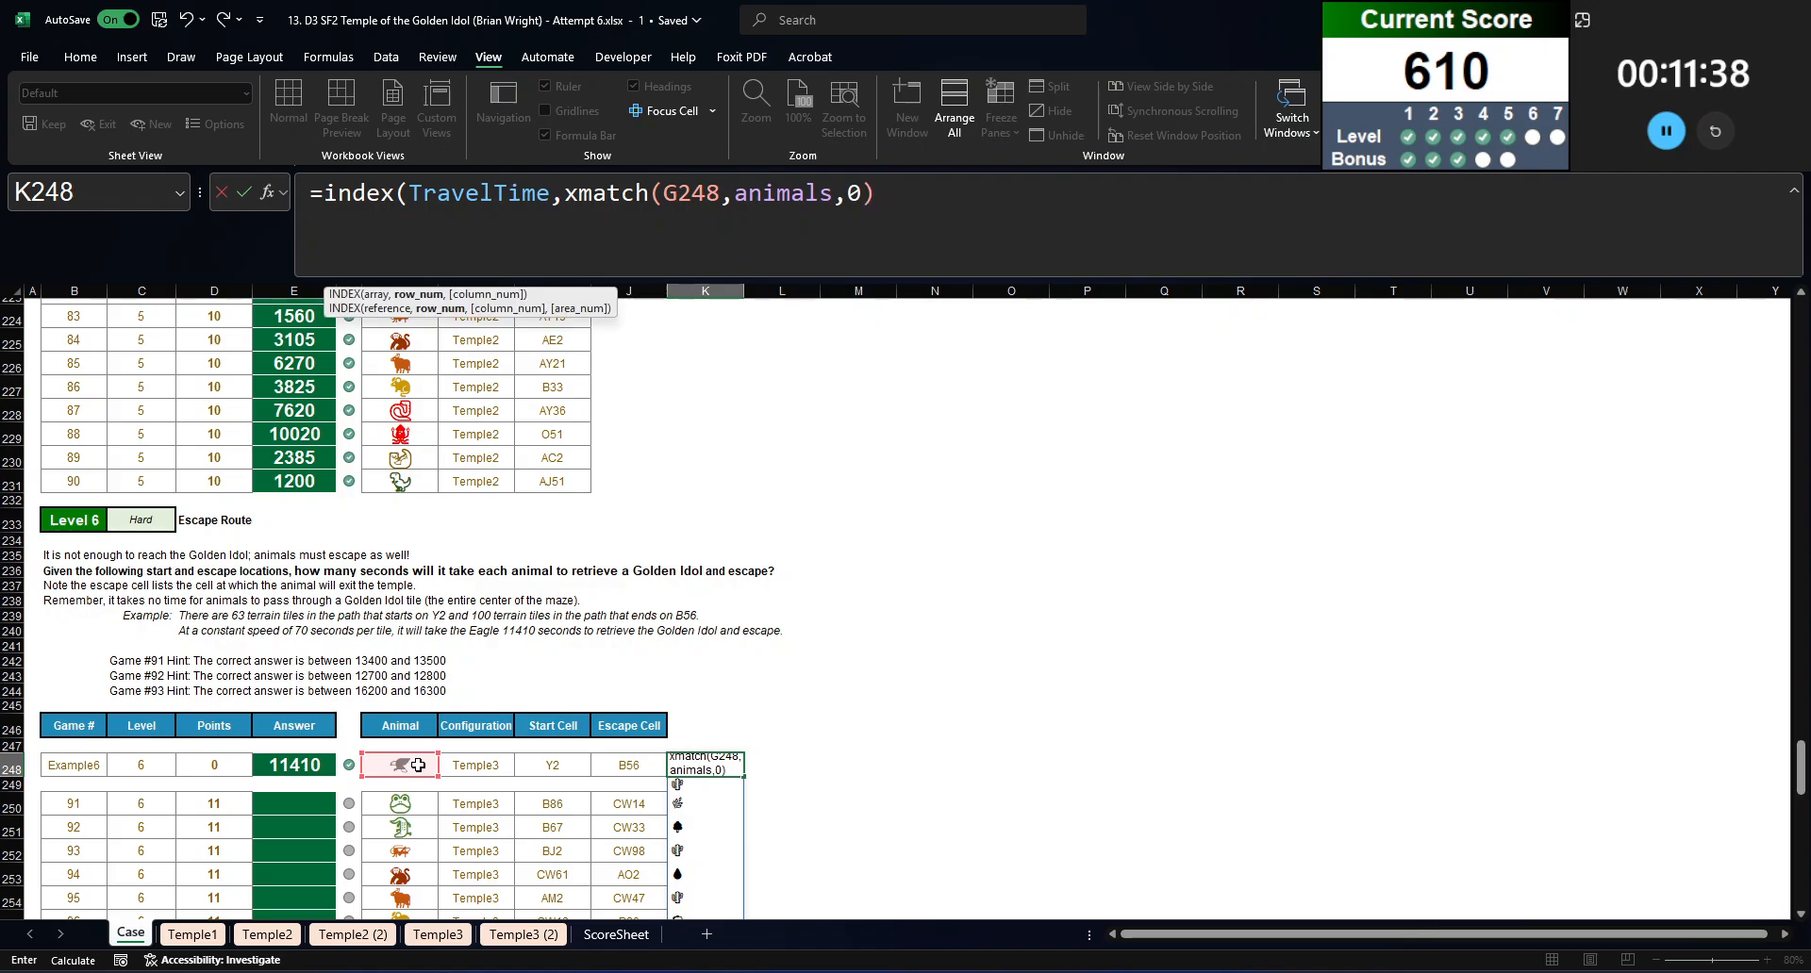
Step: Complete the K248 INDEX formula with a column XMATCH of the cut FILTER expression against Terrain, match mode 0, and enter it
key("Tab")
key("ctrl+v")
type("terrai")
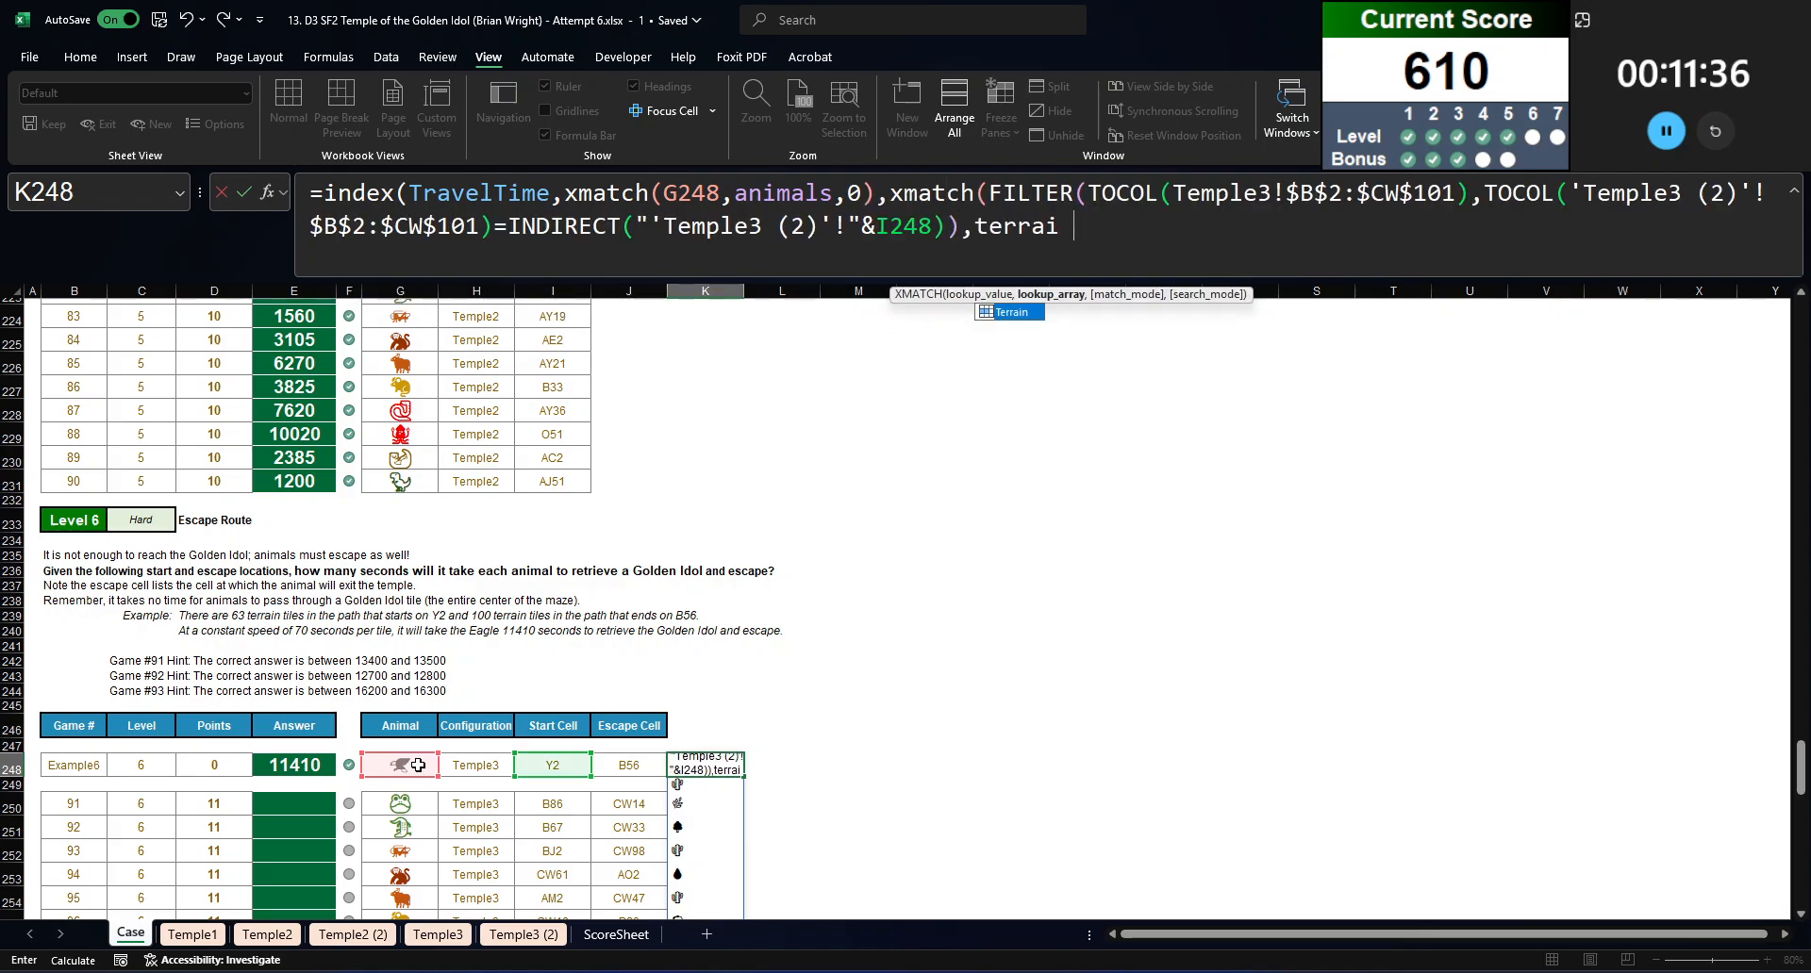
type("n,0))")
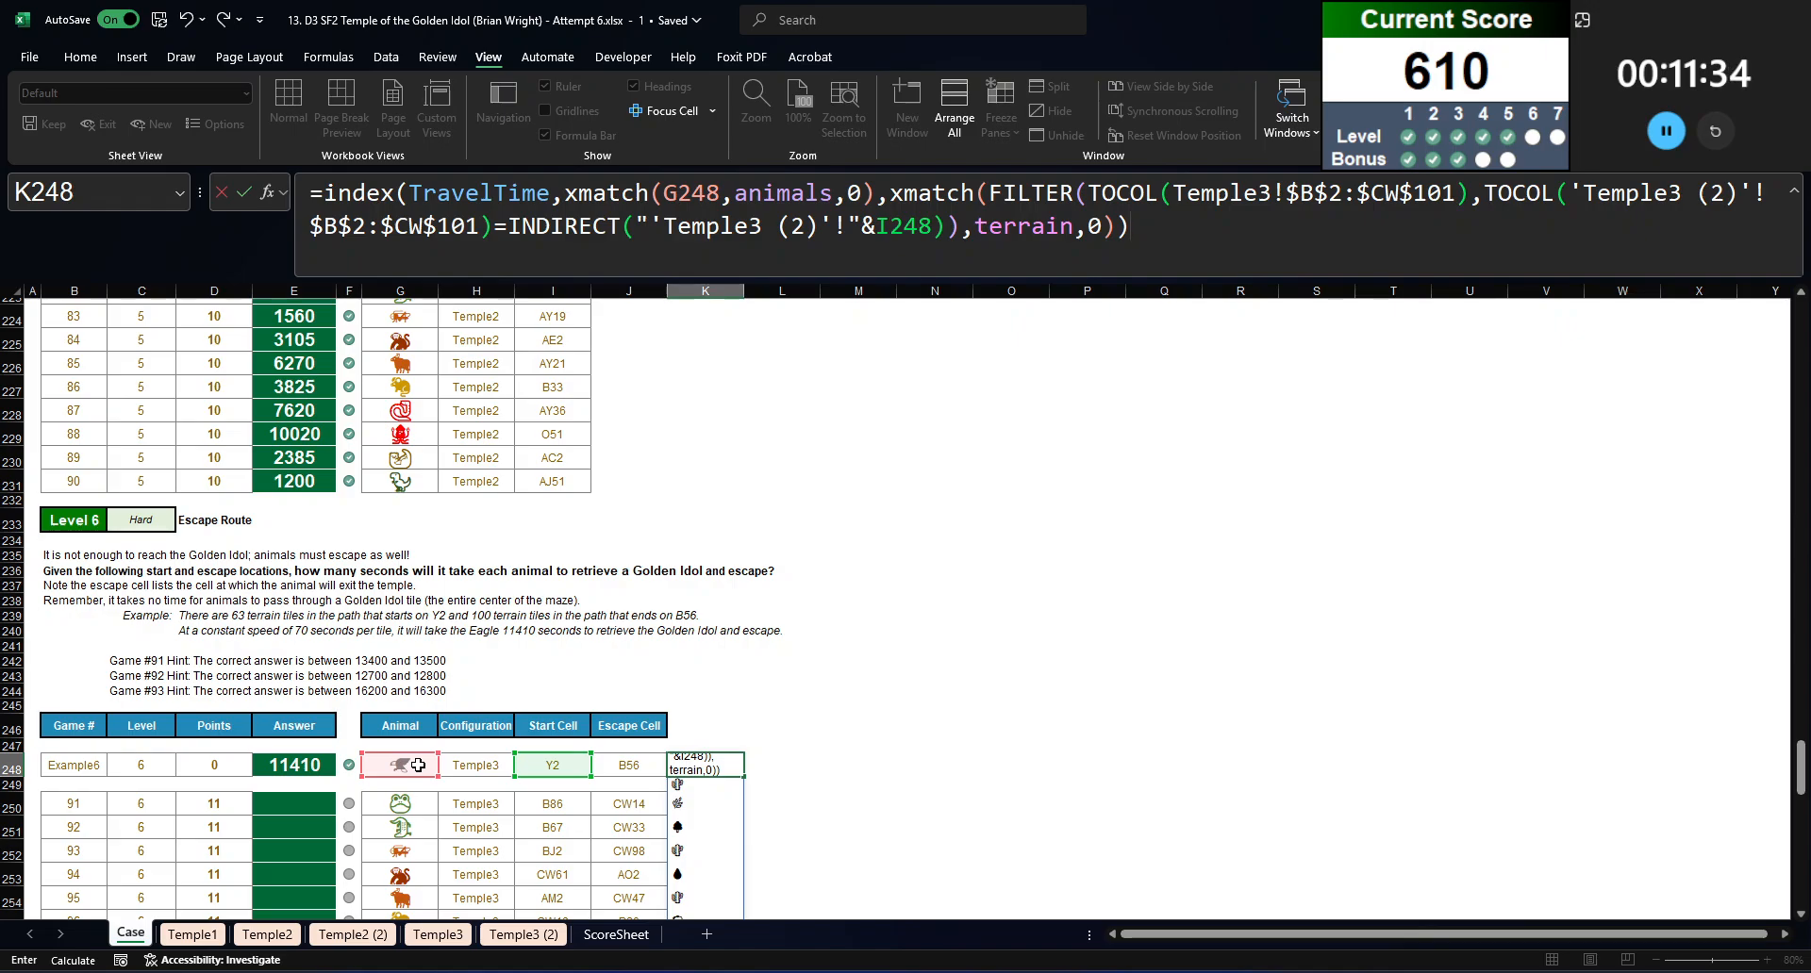
key("Return")
left_click(717, 764)
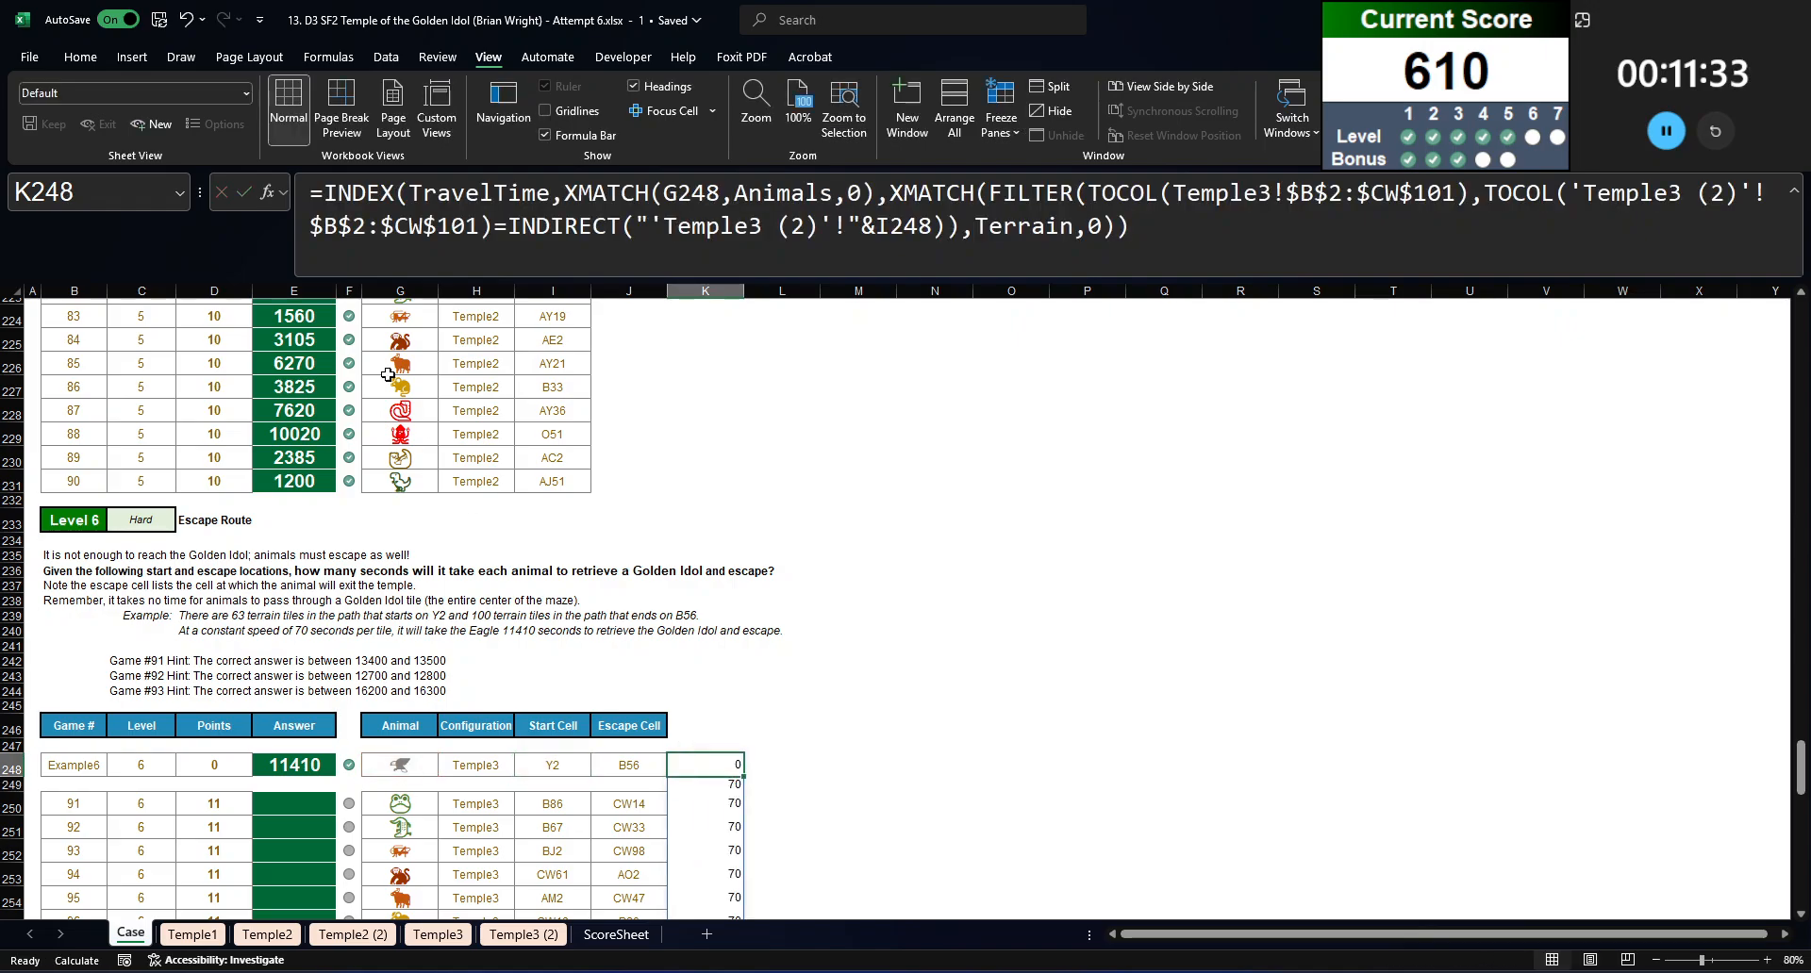
Step: Wrap the INDEX expression in K248 in SUM to total the travel times along the path
left_click(320, 211)
type("sum(")
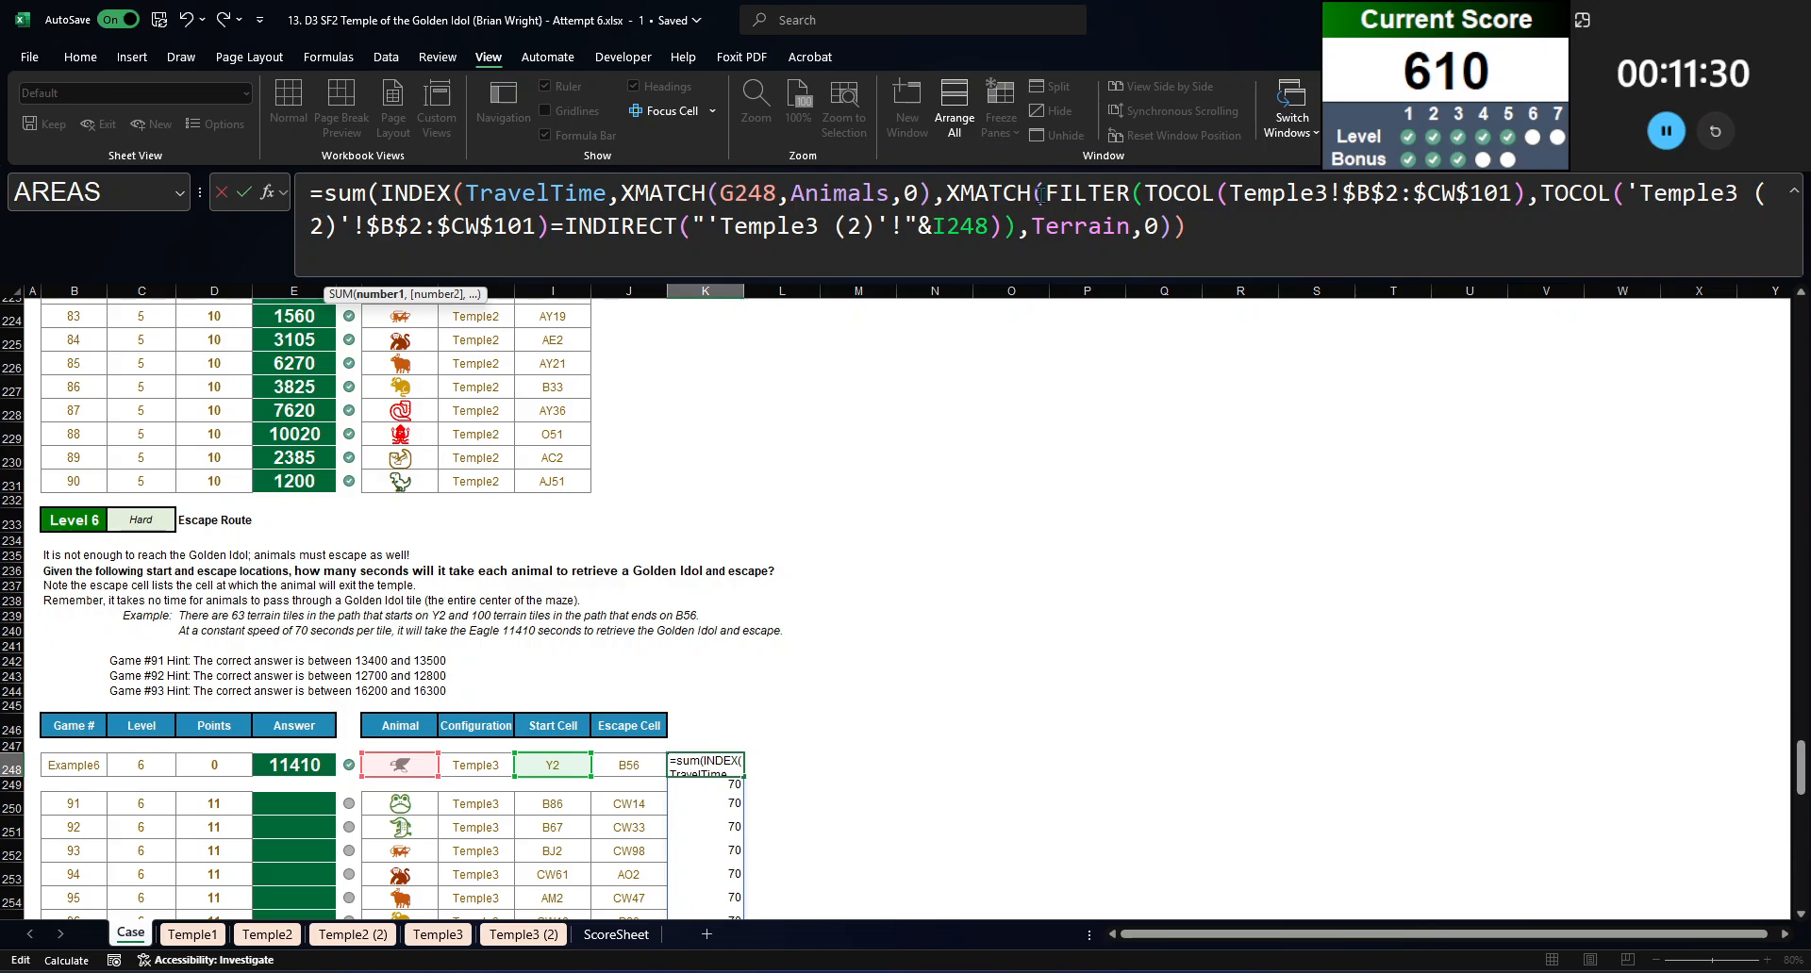
left_click(1266, 229)
key("Return")
key("Up")
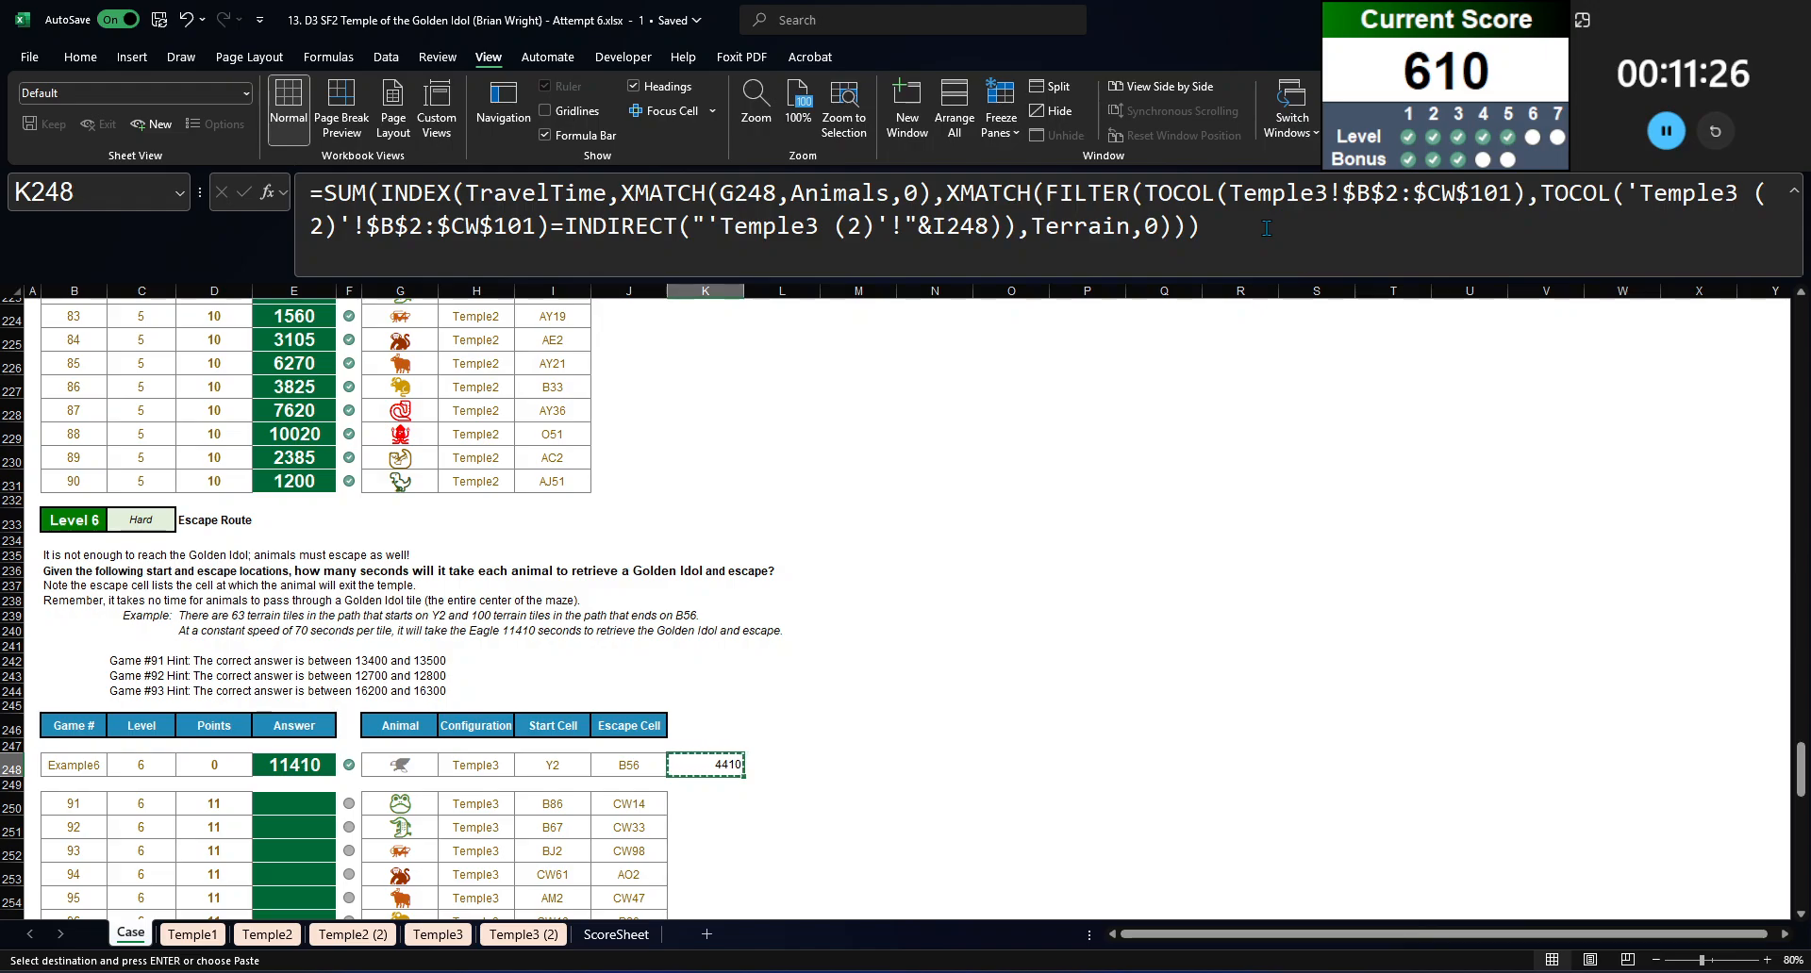
Step: Lock the animal reference in the K248 formula to its column as $G248 and re-enter the formula
left_click(733, 194)
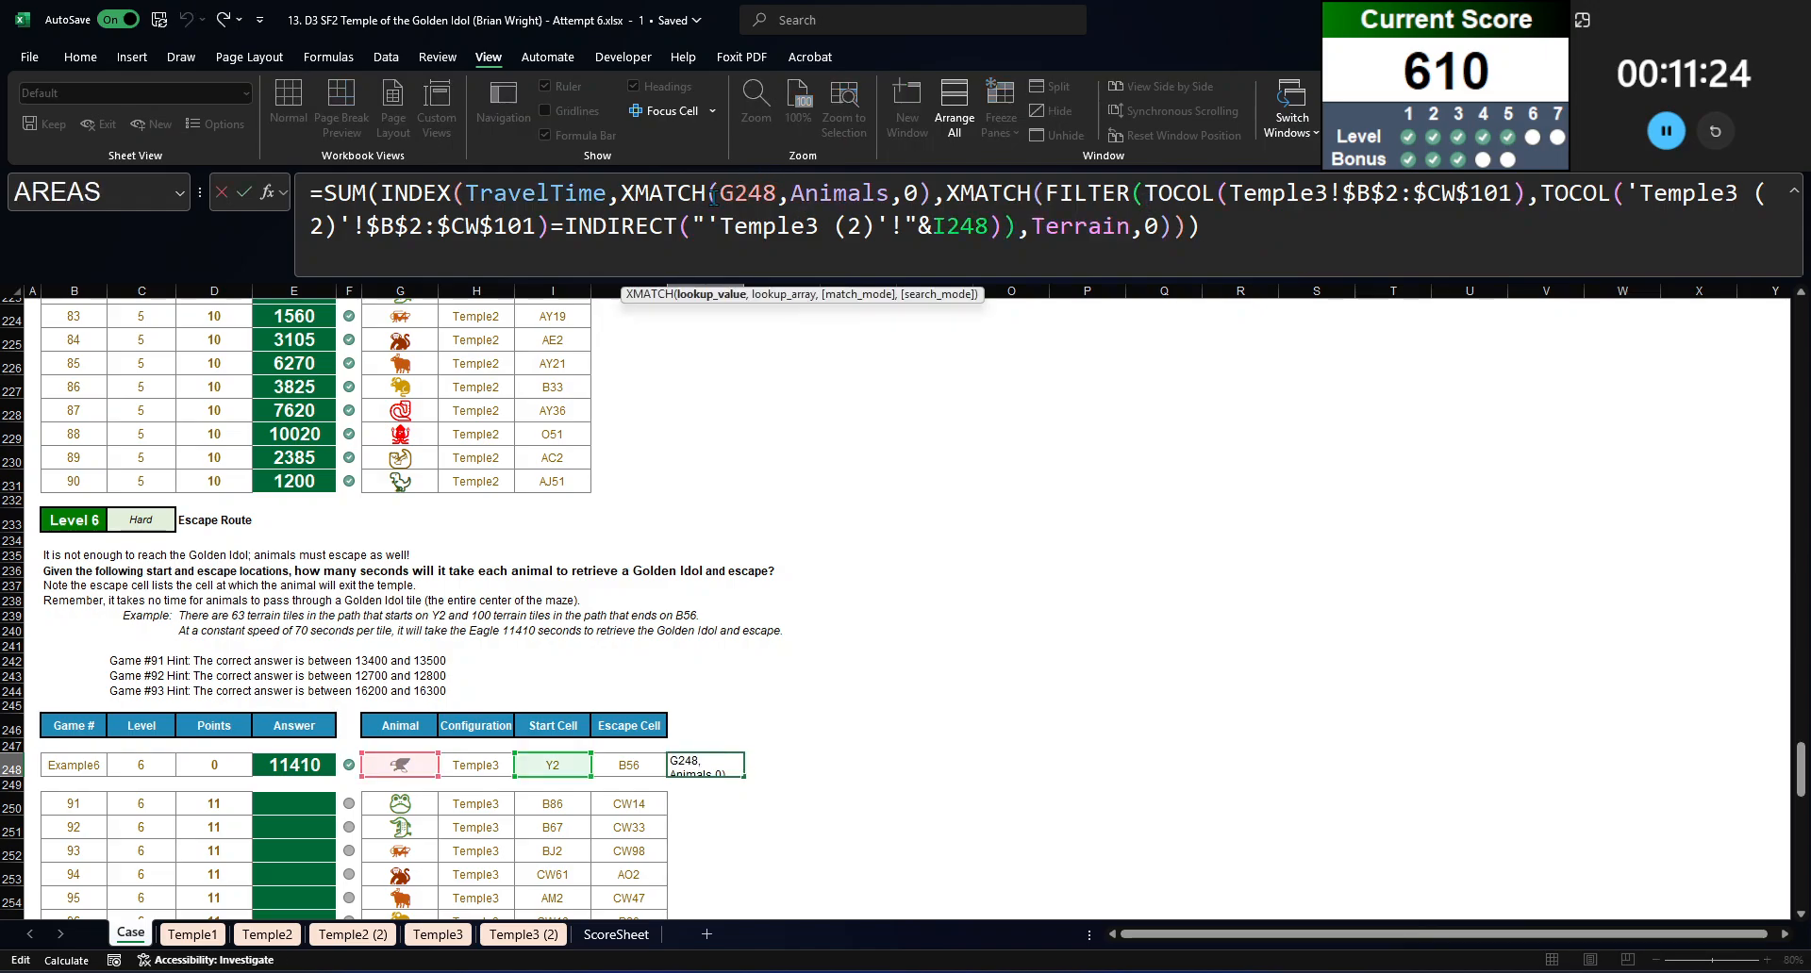
type("$")
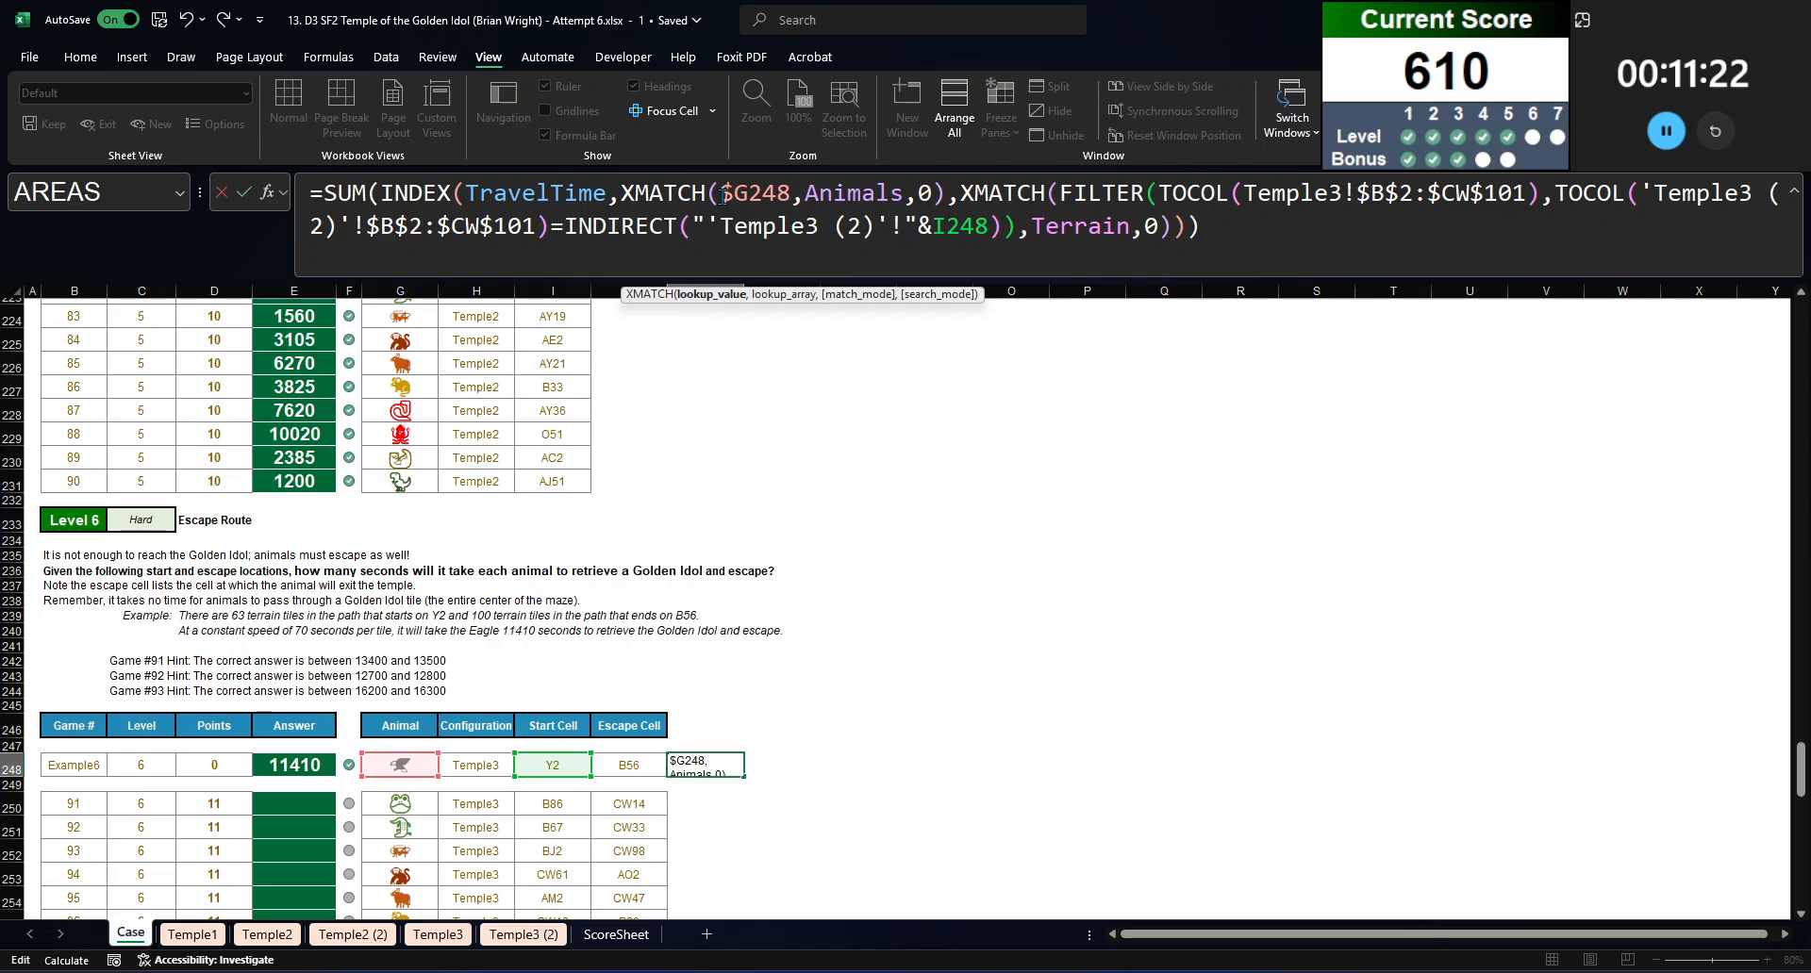
left_click(955, 229)
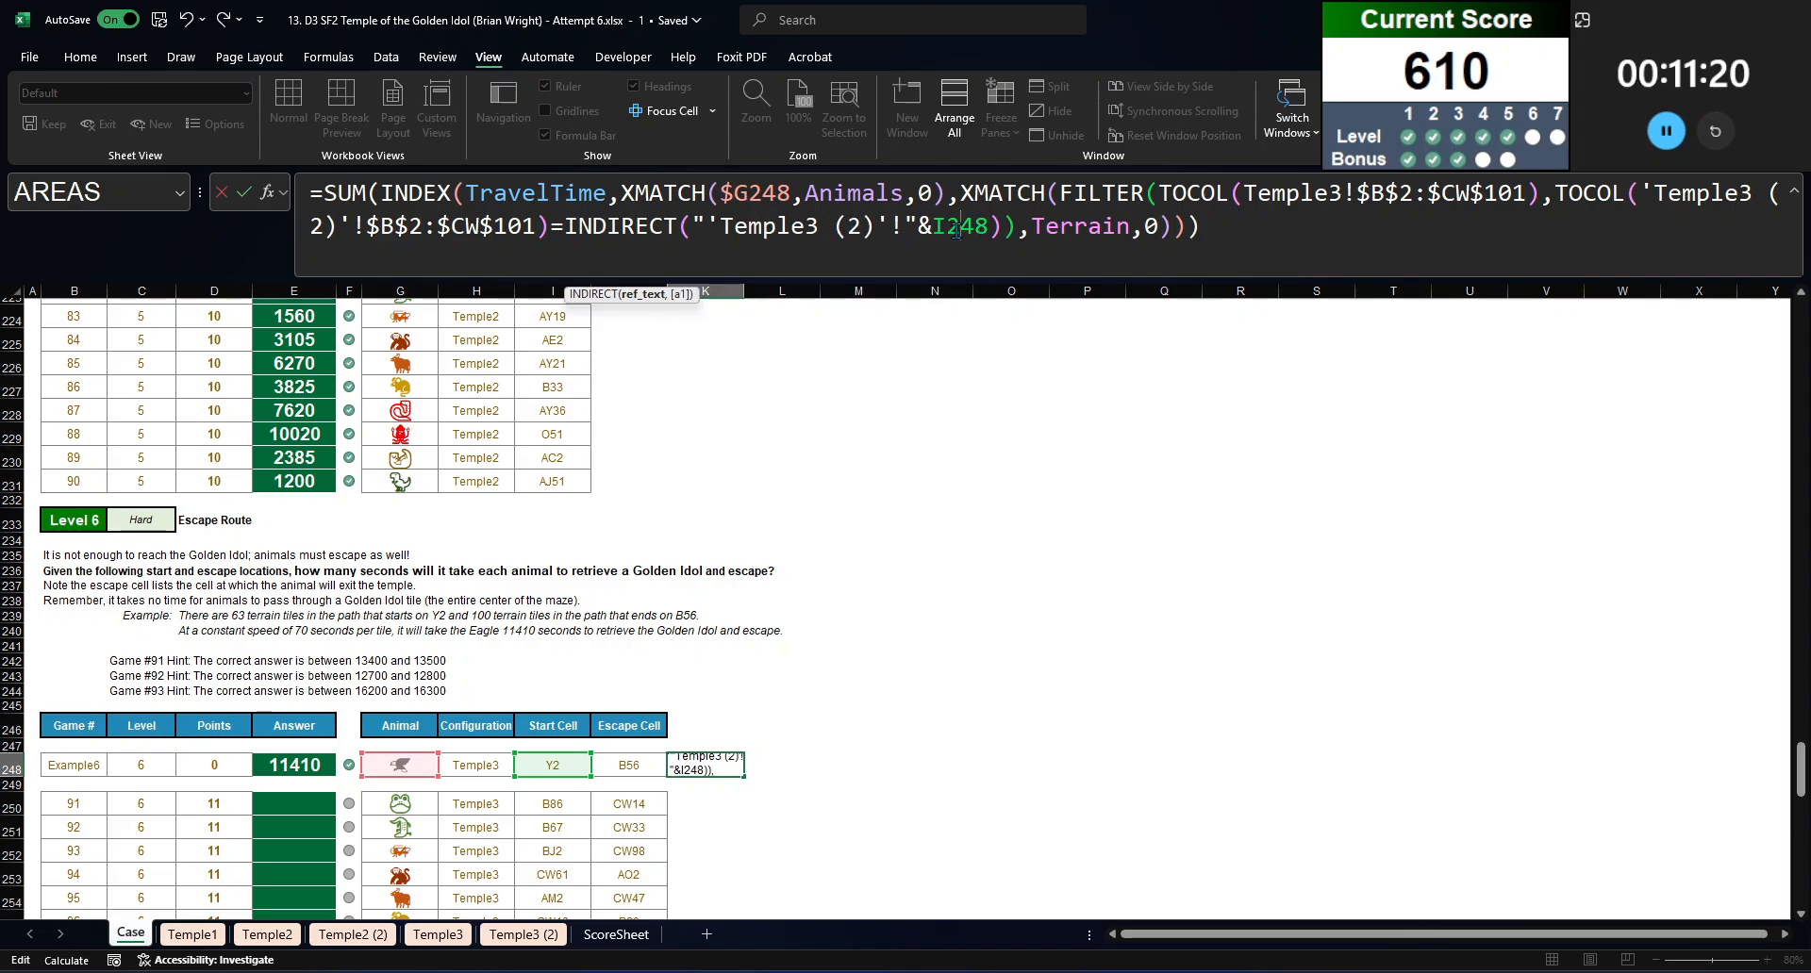
key("ctrl+Return")
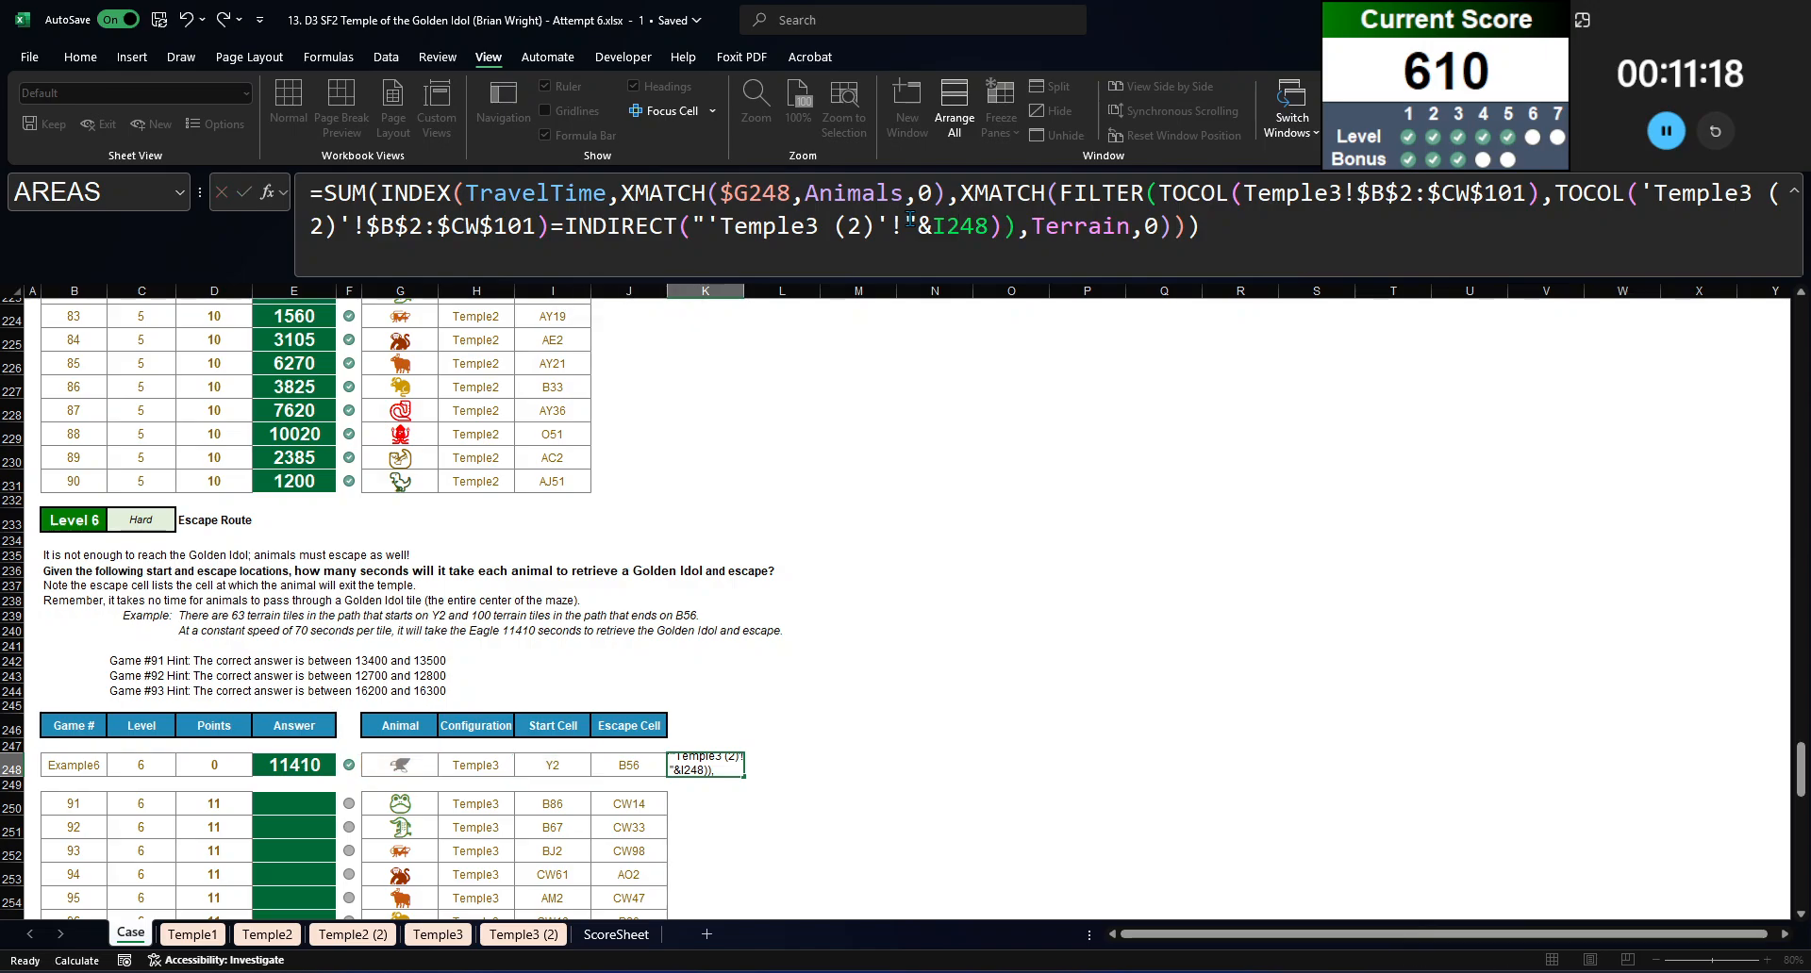
Step: Copy the K248 formula into L248 for the escape cell and check the sum of both cells
key("ctrl+c")
key("Right")
key("ctrl+v")
key("shift+Left")
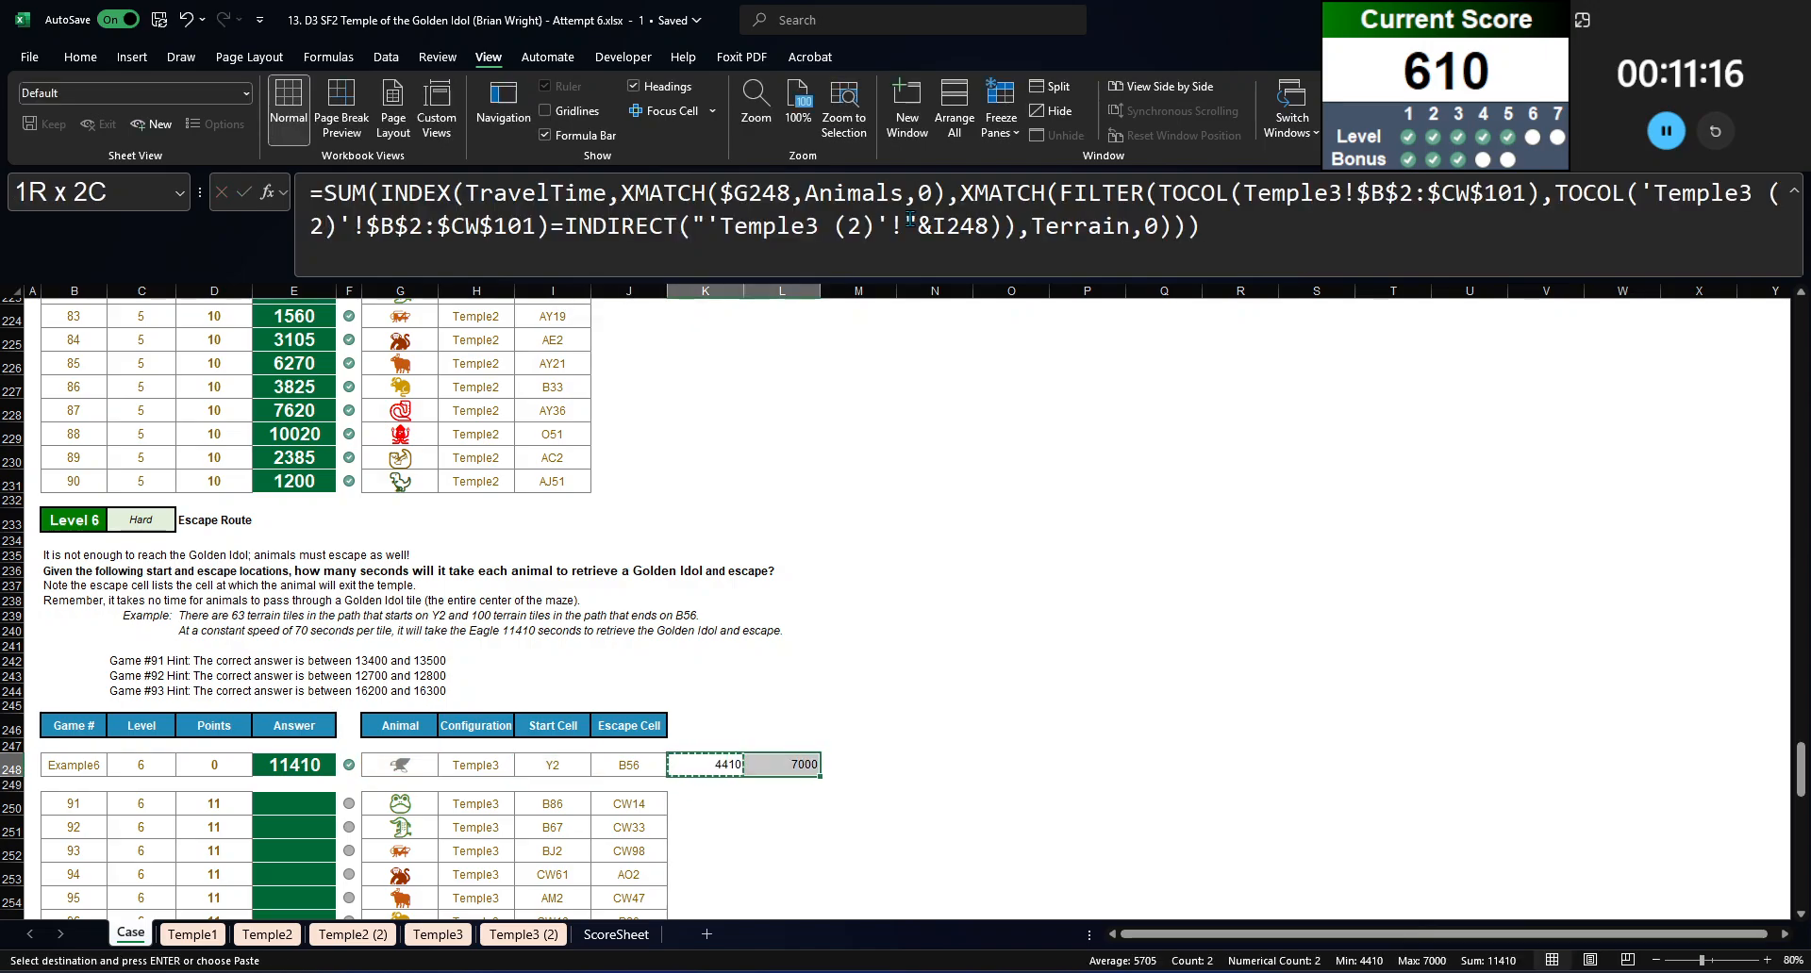
key("Escape")
Step: Replace the example answer in E248 with =SUM(K248:L248)
left_click(293, 760)
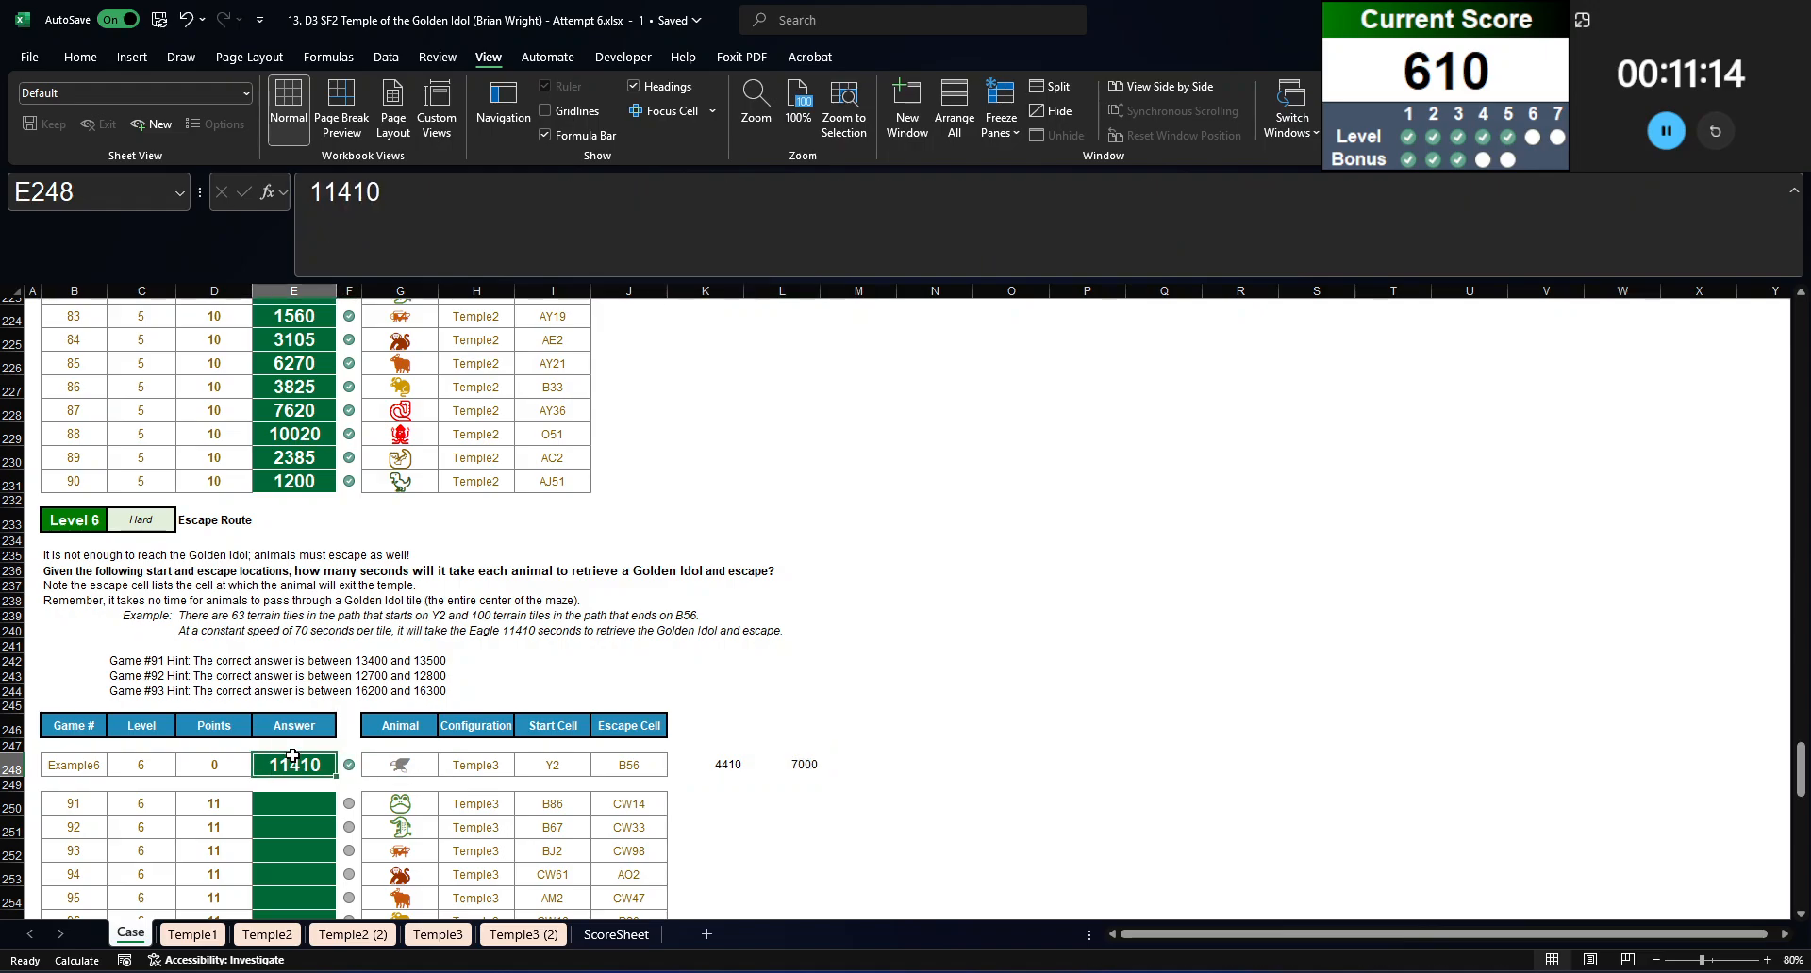
type("=sum(")
left_click_drag(698, 757, 796, 764)
type(")")
key("Return")
Step: Copy the K248:L248 formulas down to K250:L269 for games 91 to 110
key("ctrl+c")
left_click(684, 805)
scroll(684, 805, "down", 9)
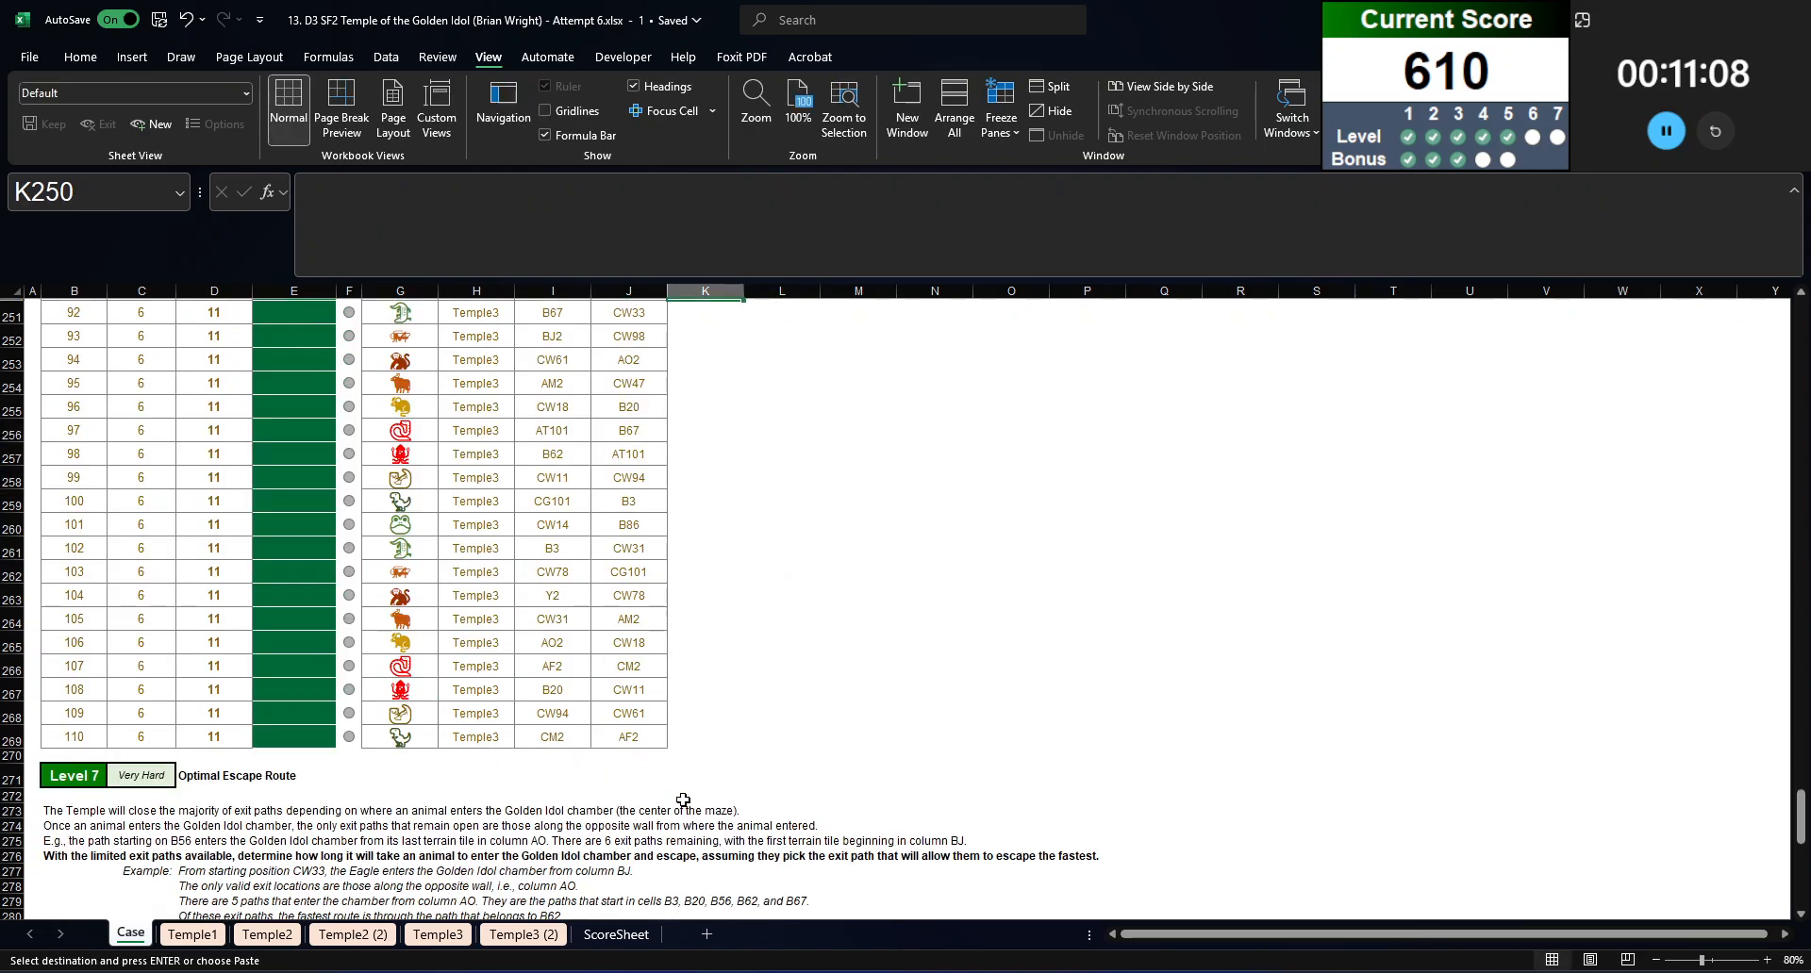
left_click(706, 732, "shift")
key("ctrl+v")
scroll(343, 538, "up", 3)
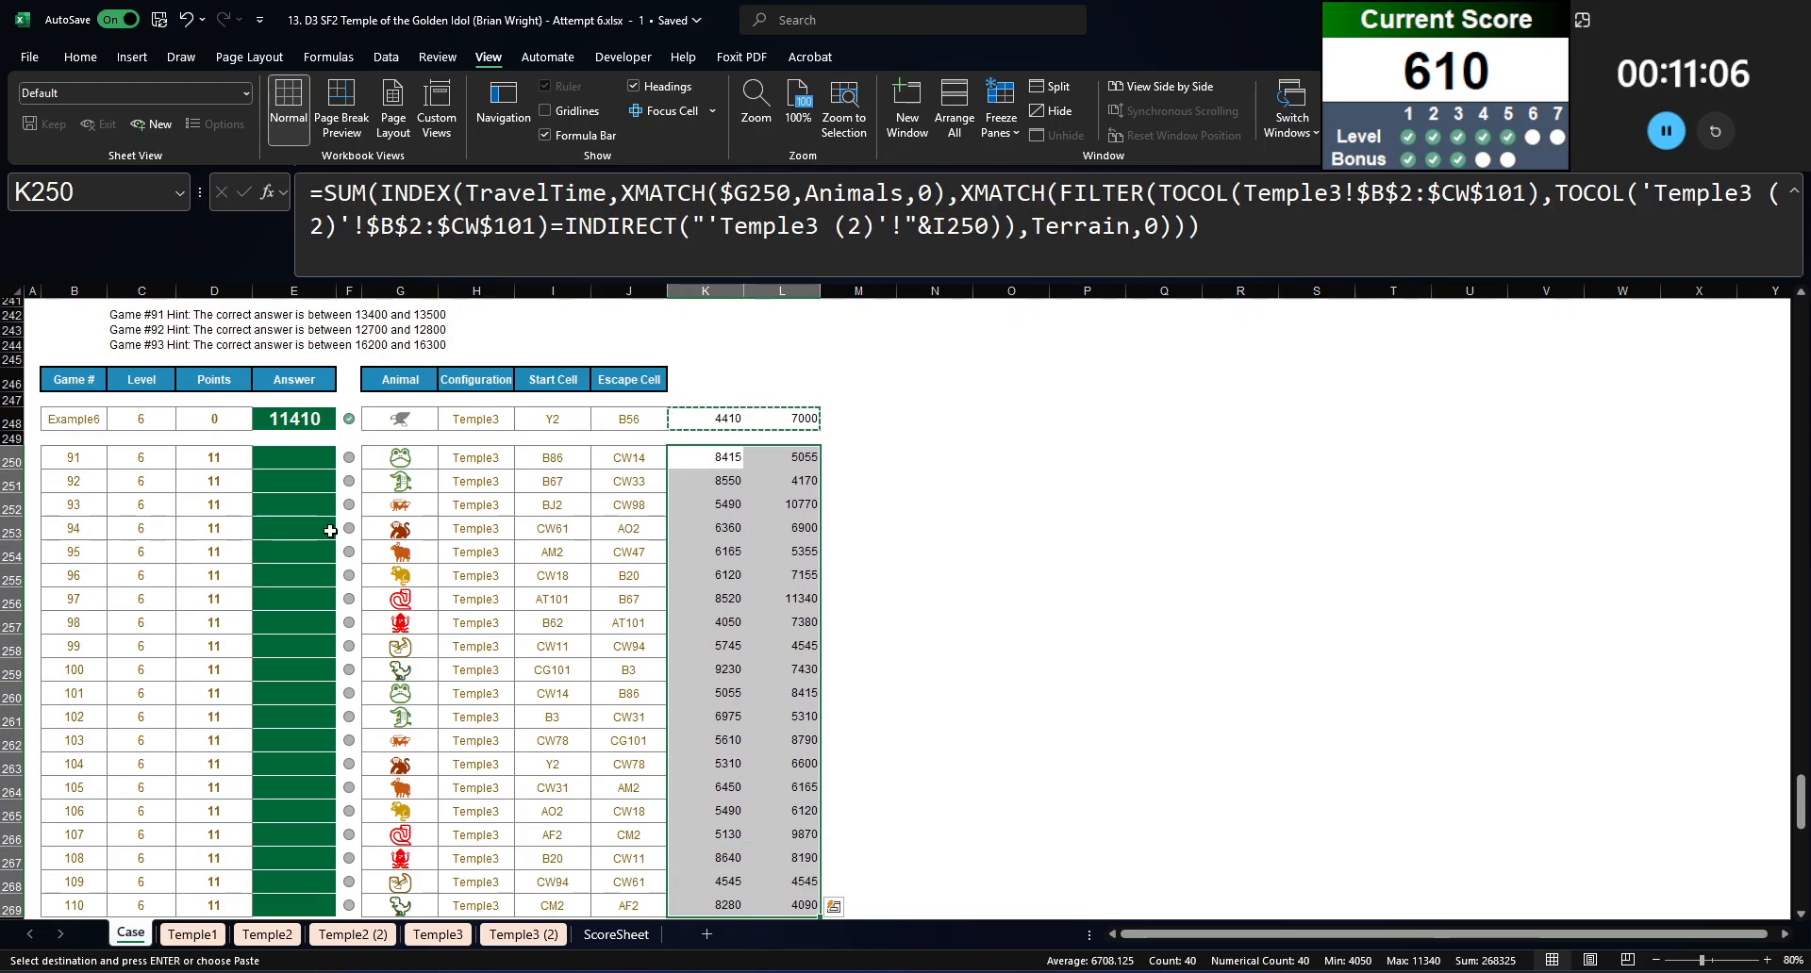
Step: Copy the sum formula from E248 into the Level 6 answer cells E250:E269
left_click(290, 416)
key("ctrl+c")
left_click(294, 458)
key("ctrl+shift+Down")
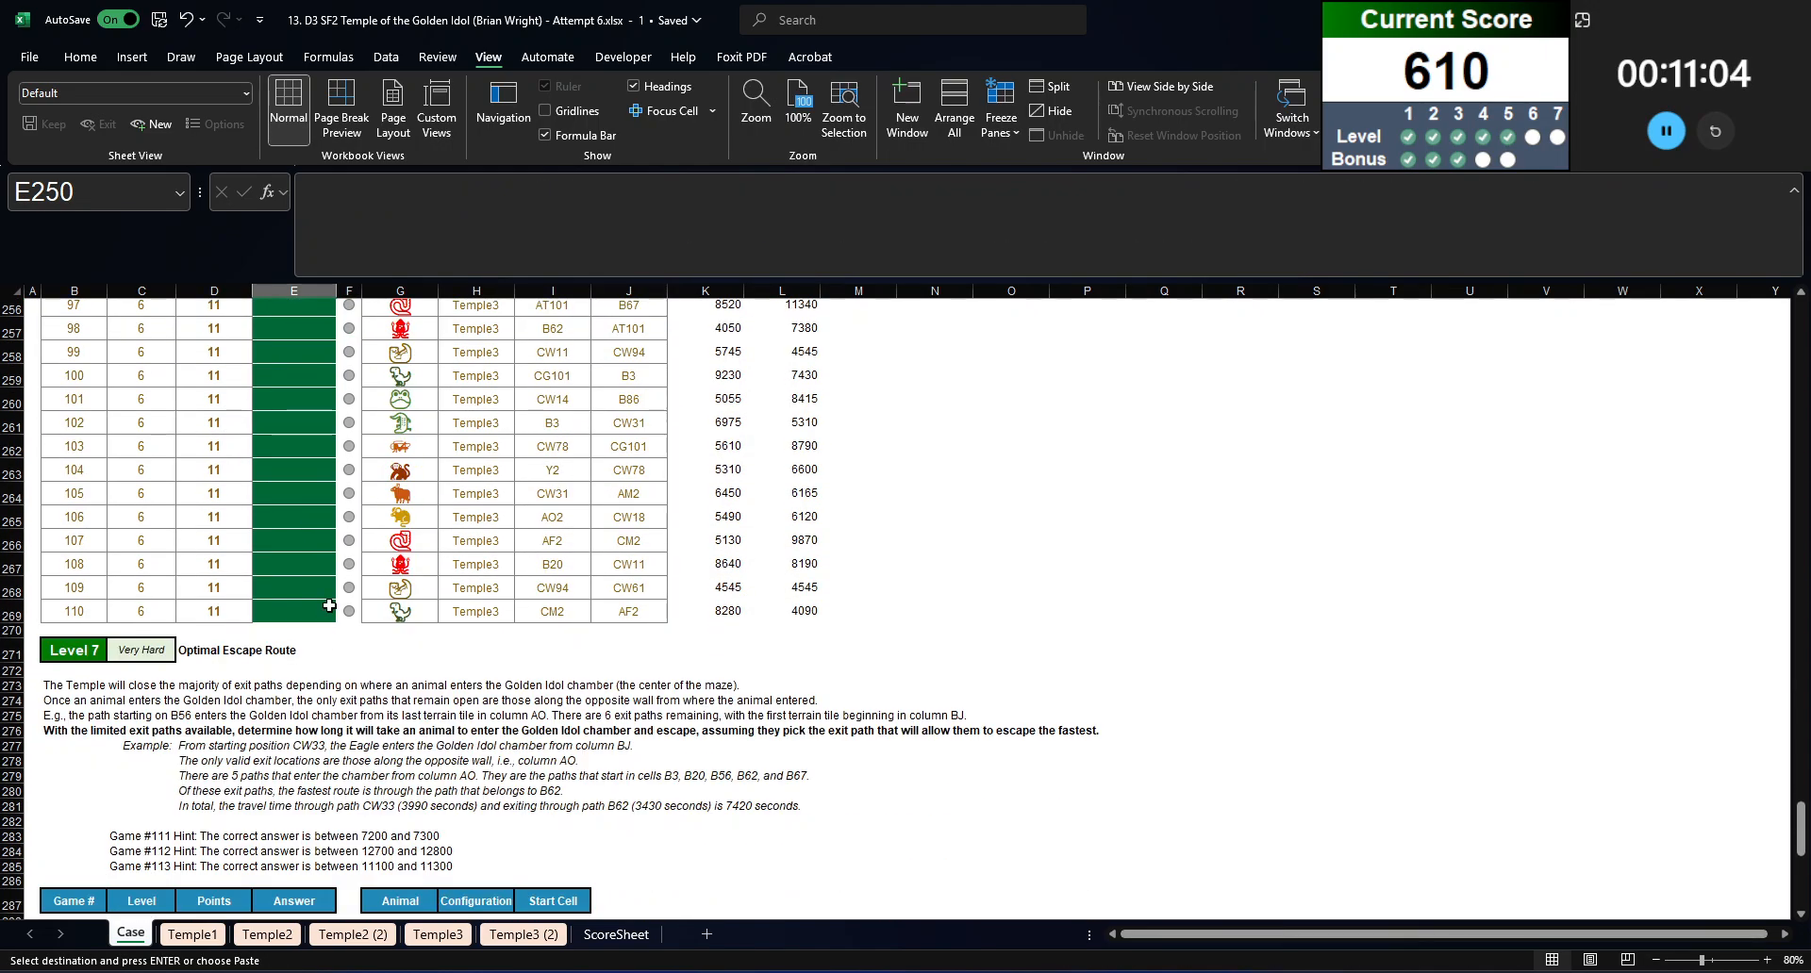
key("ctrl+v")
scroll(330, 561, "up", 8)
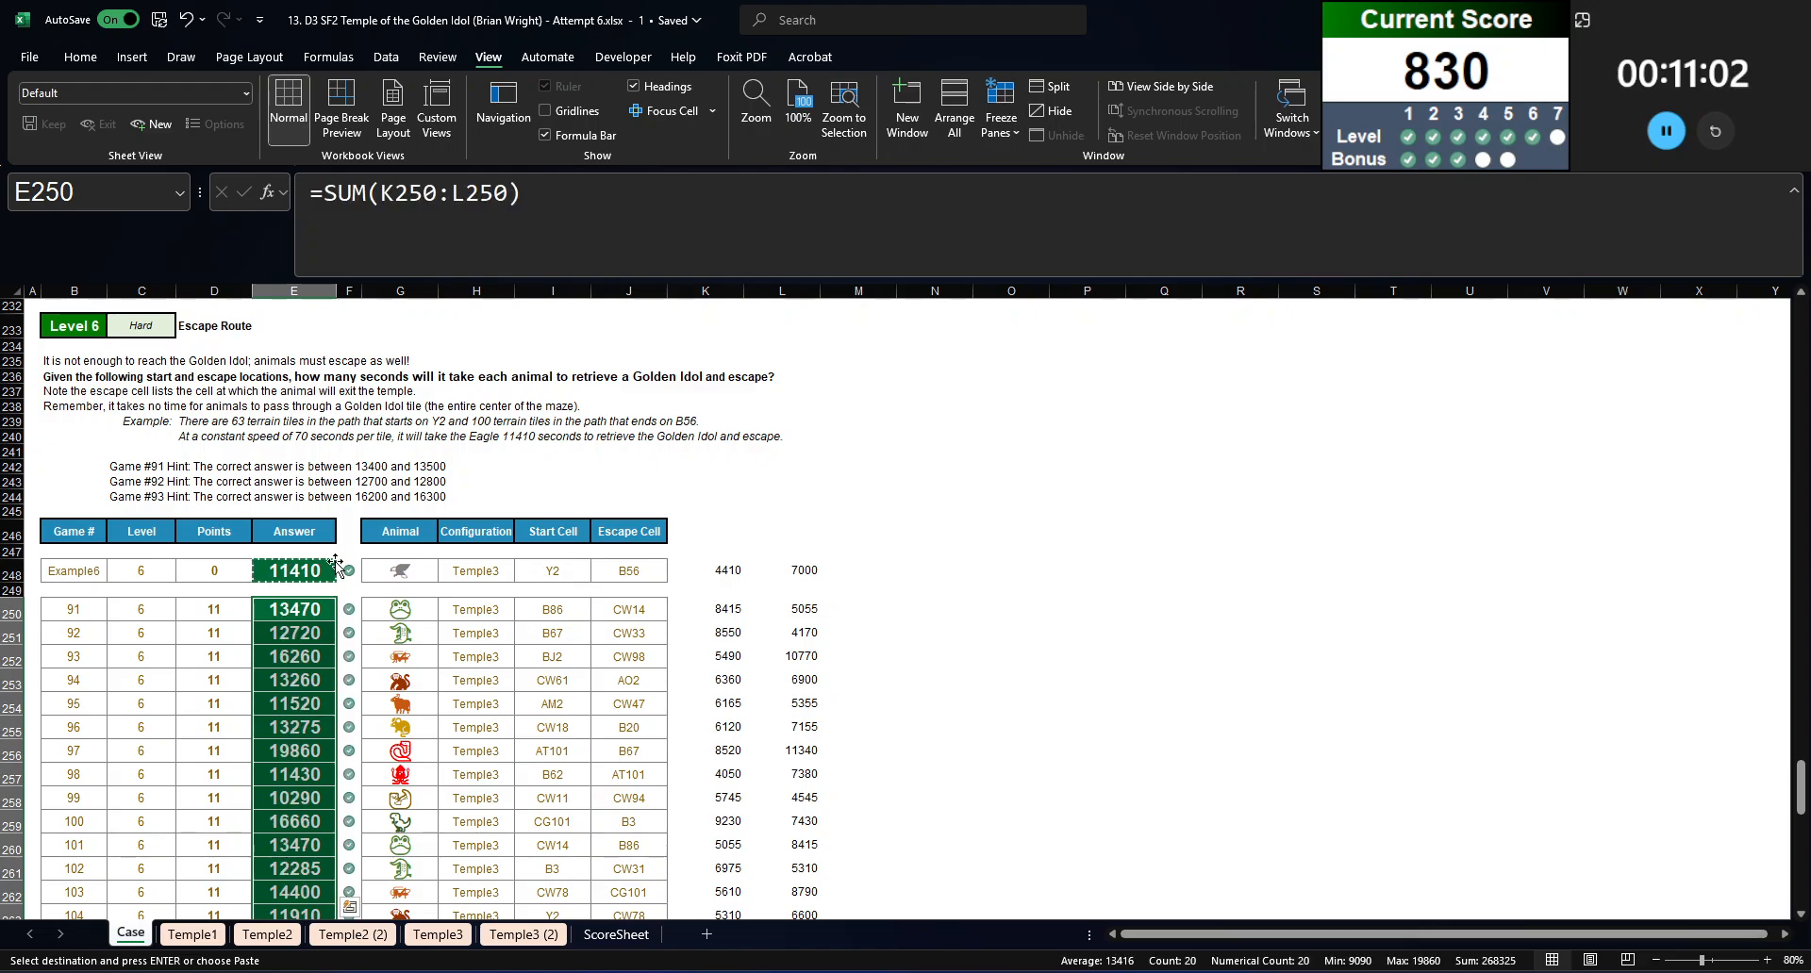
Step: Read the Level 7 Optimal Escape Route rules and examine the numbered paths on the Temple3 (2) sheet
scroll(335, 563, "down", 6)
scroll(340, 585, "down", 4)
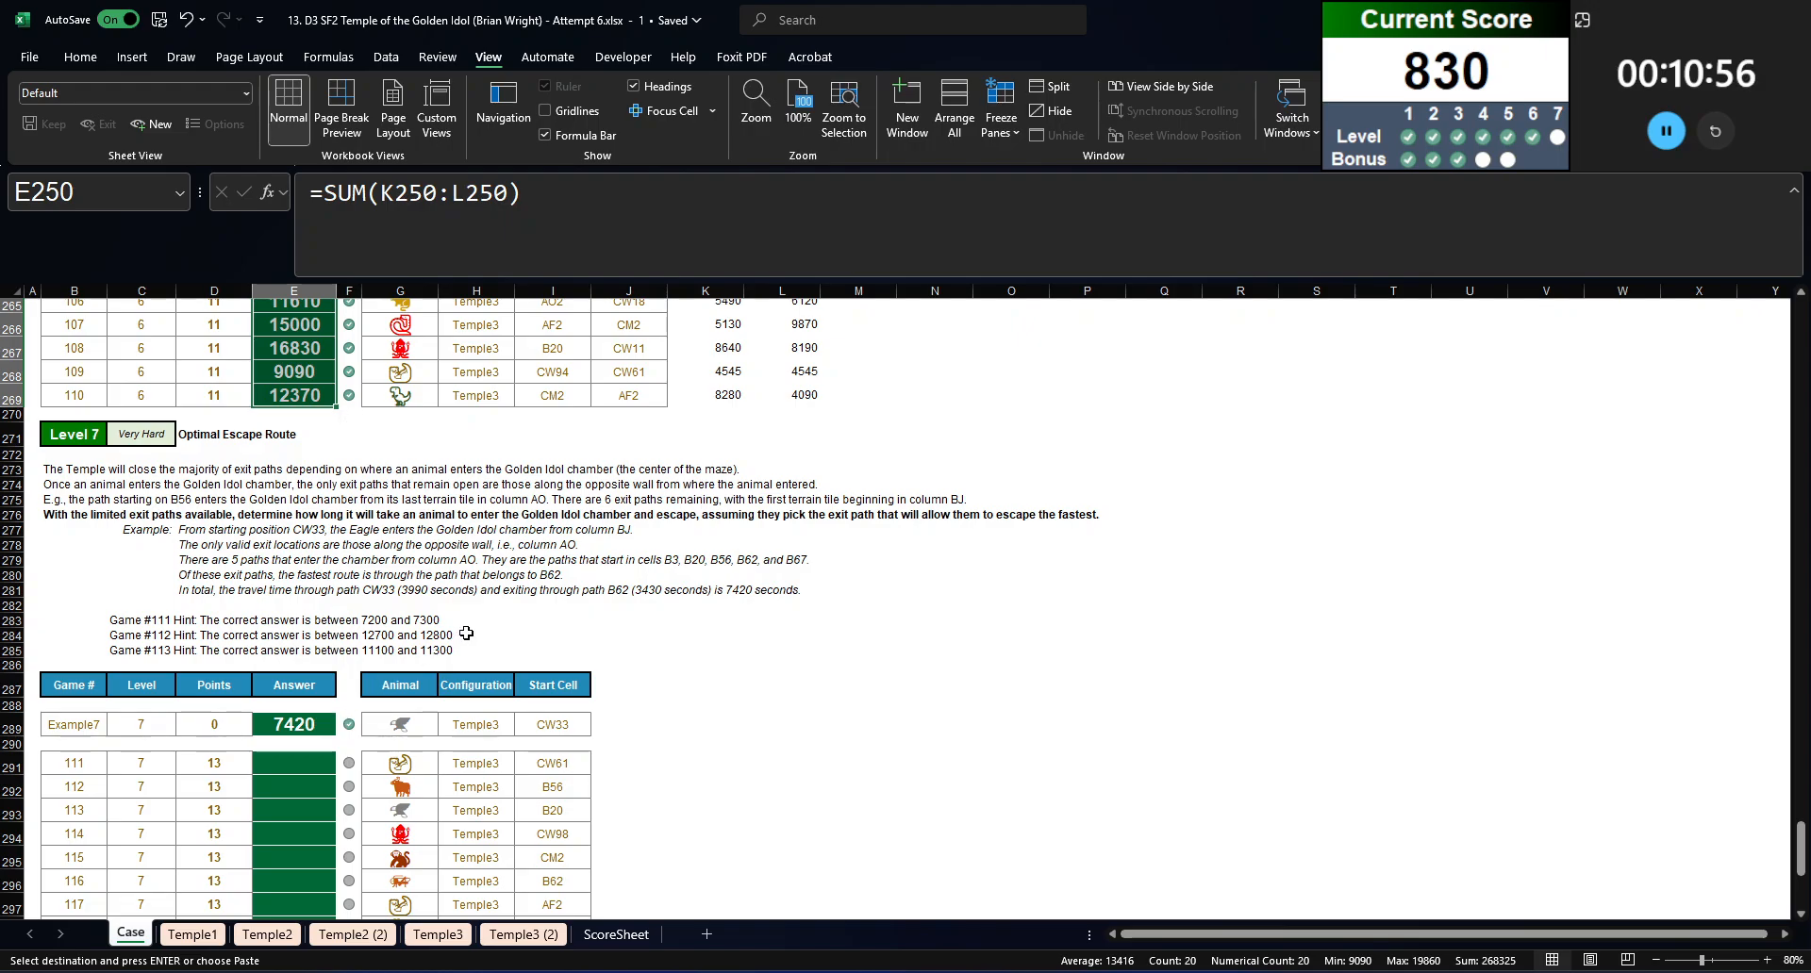
scroll(466, 632, "down", 1)
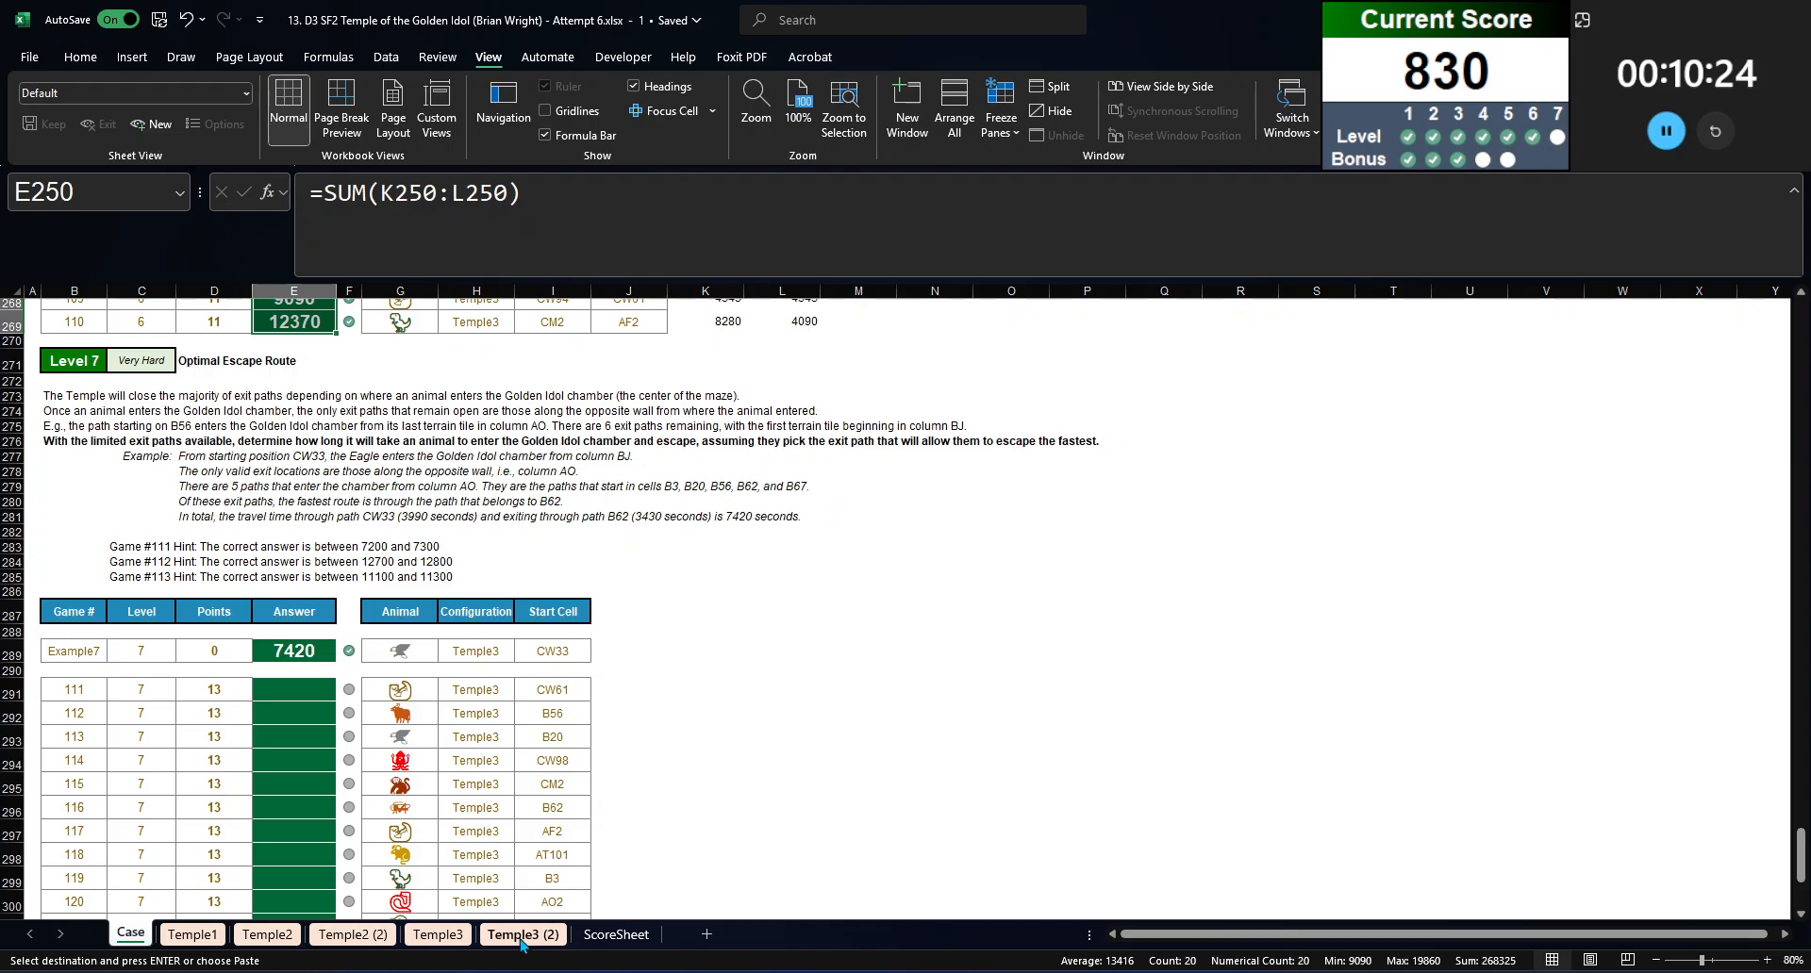
left_click(521, 935)
scroll(1586, 627, "up", 6)
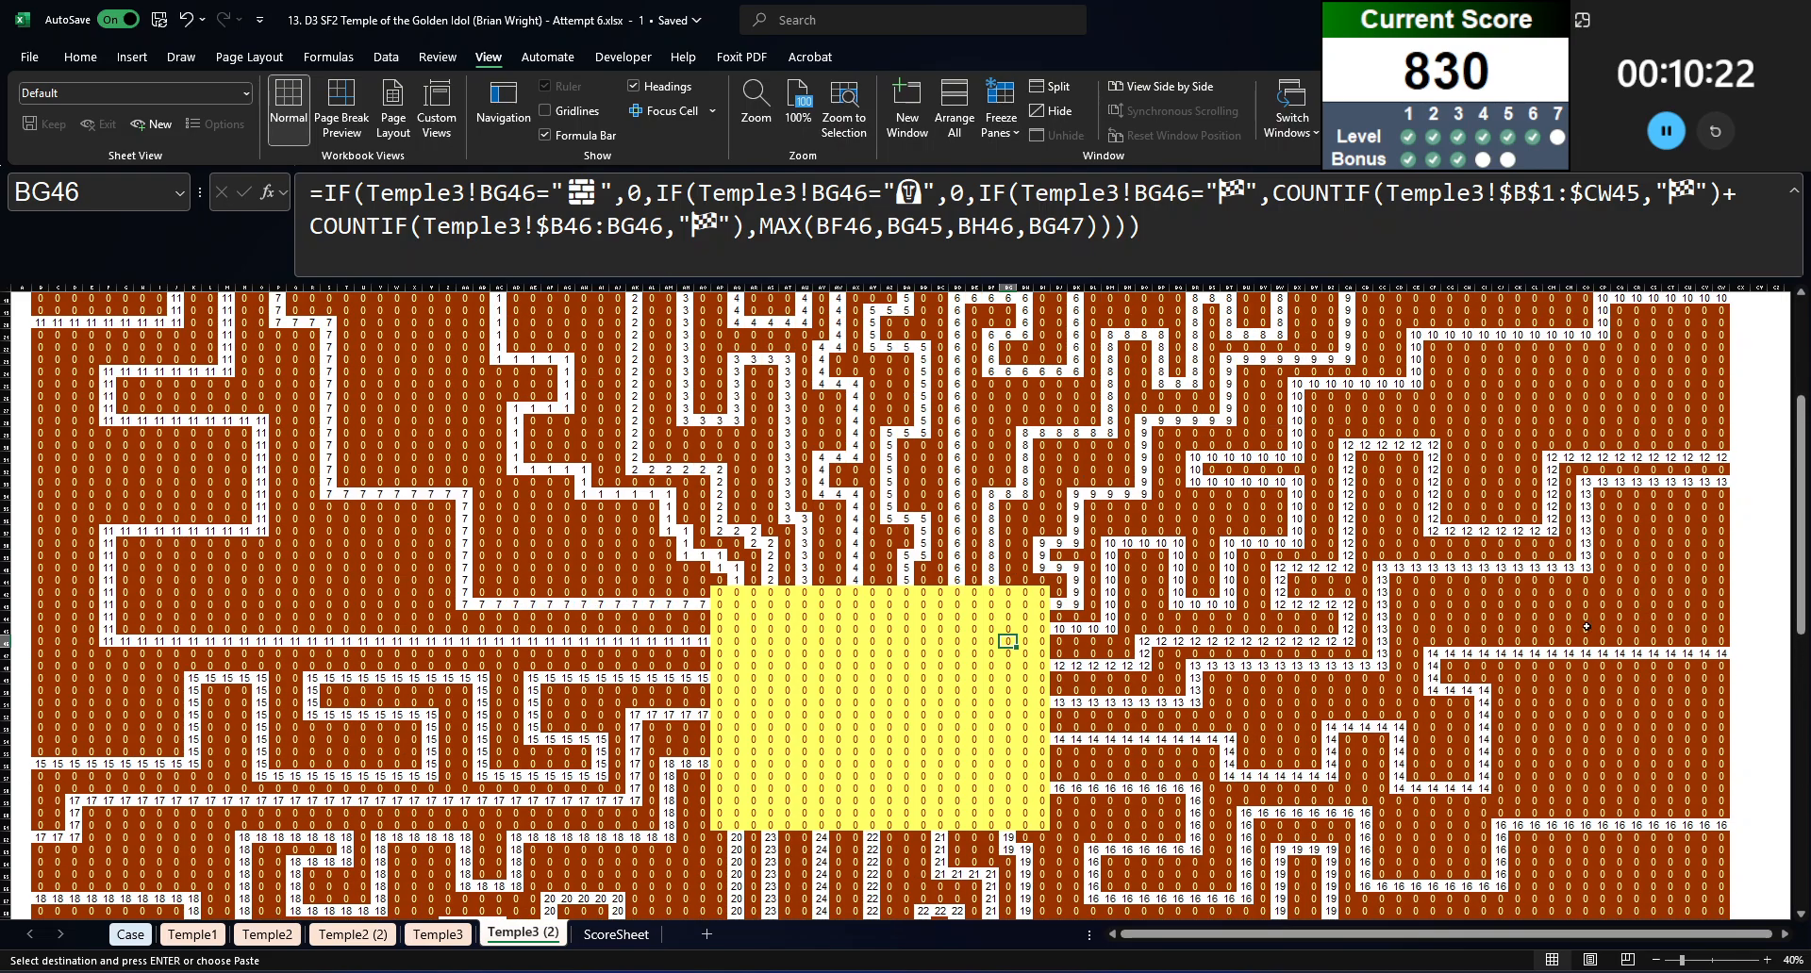
scroll(1727, 613, "up", 4)
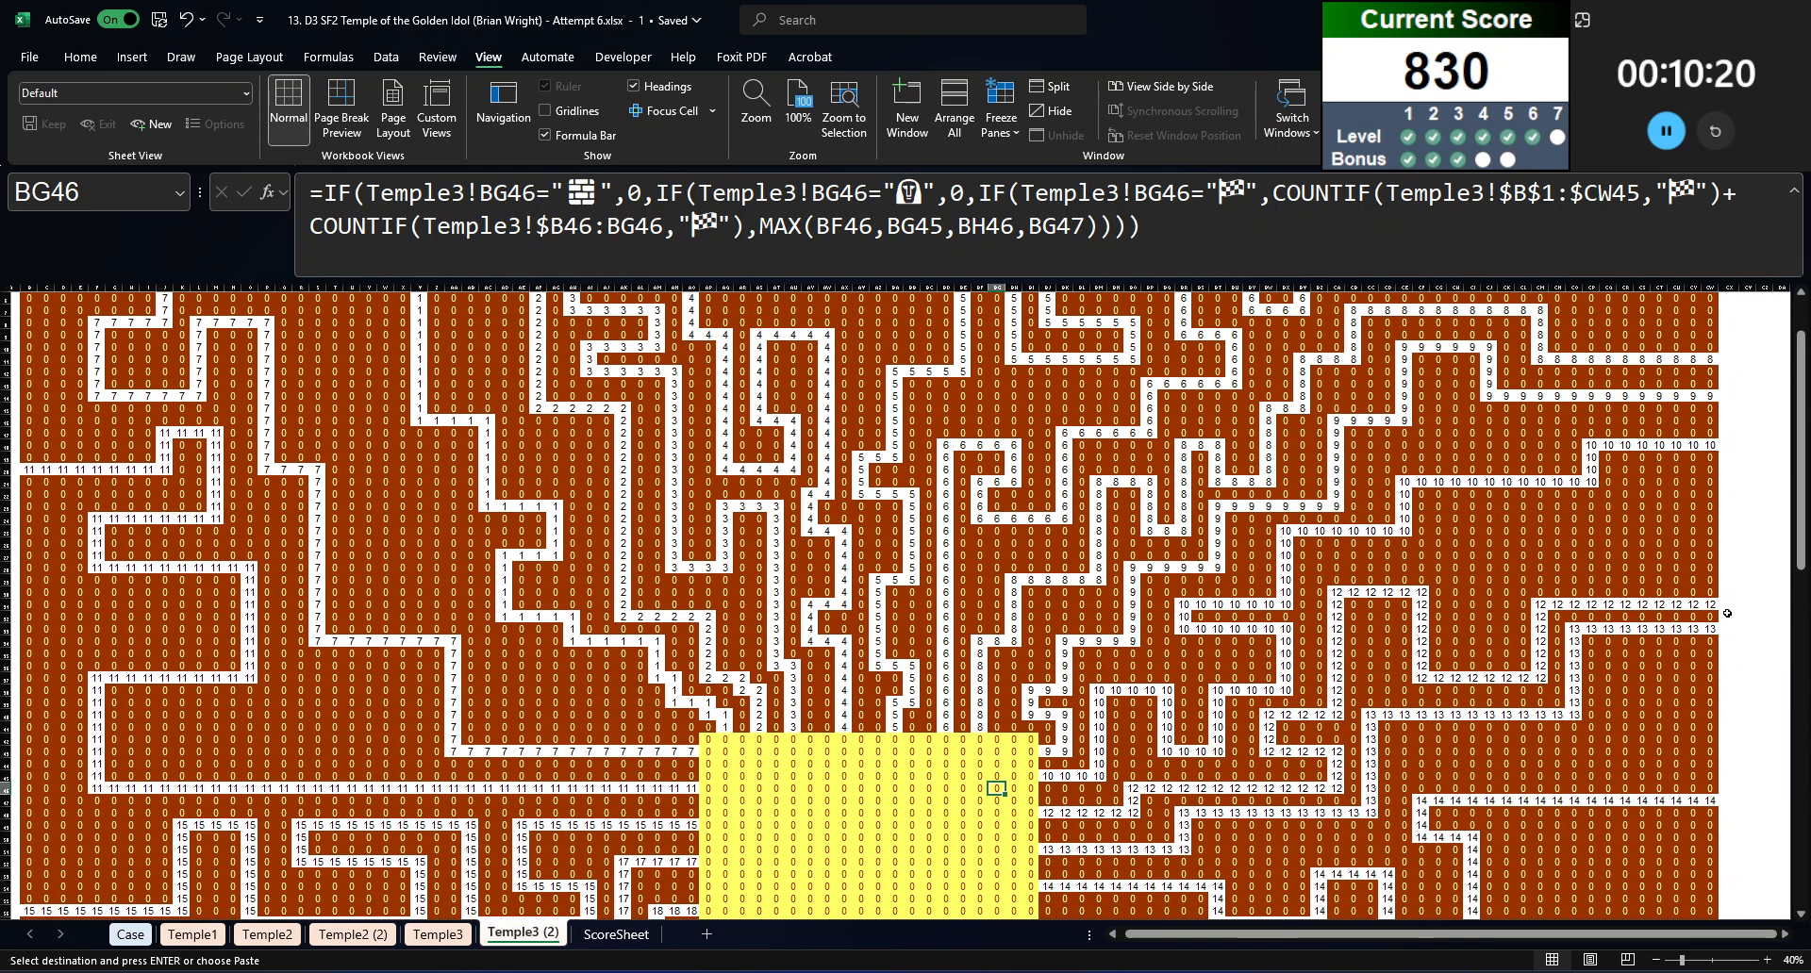
scroll(1727, 613, "up", 2)
Step: List the path numbers 1 to 24 beside the maze on Temple3 (2) with =SEQUENCE(24) in CY2
left_click(1748, 312)
scroll(1417, 746, "down", 5)
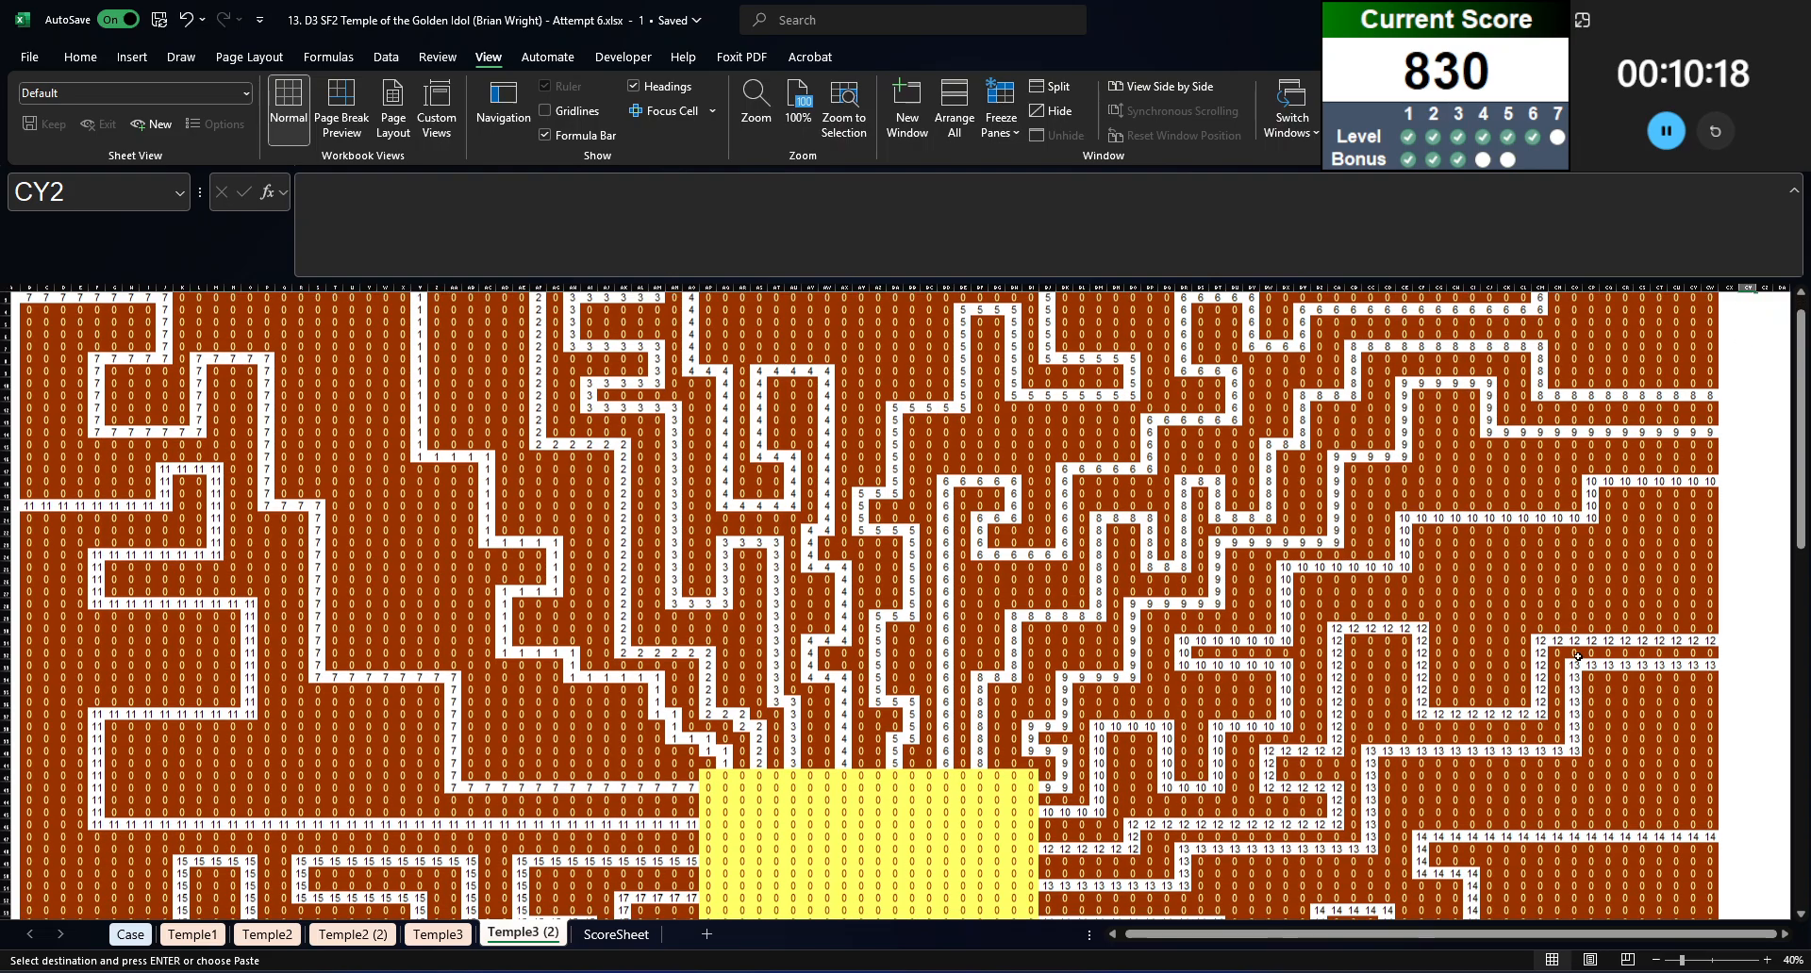
scroll(1416, 746, "down", 8)
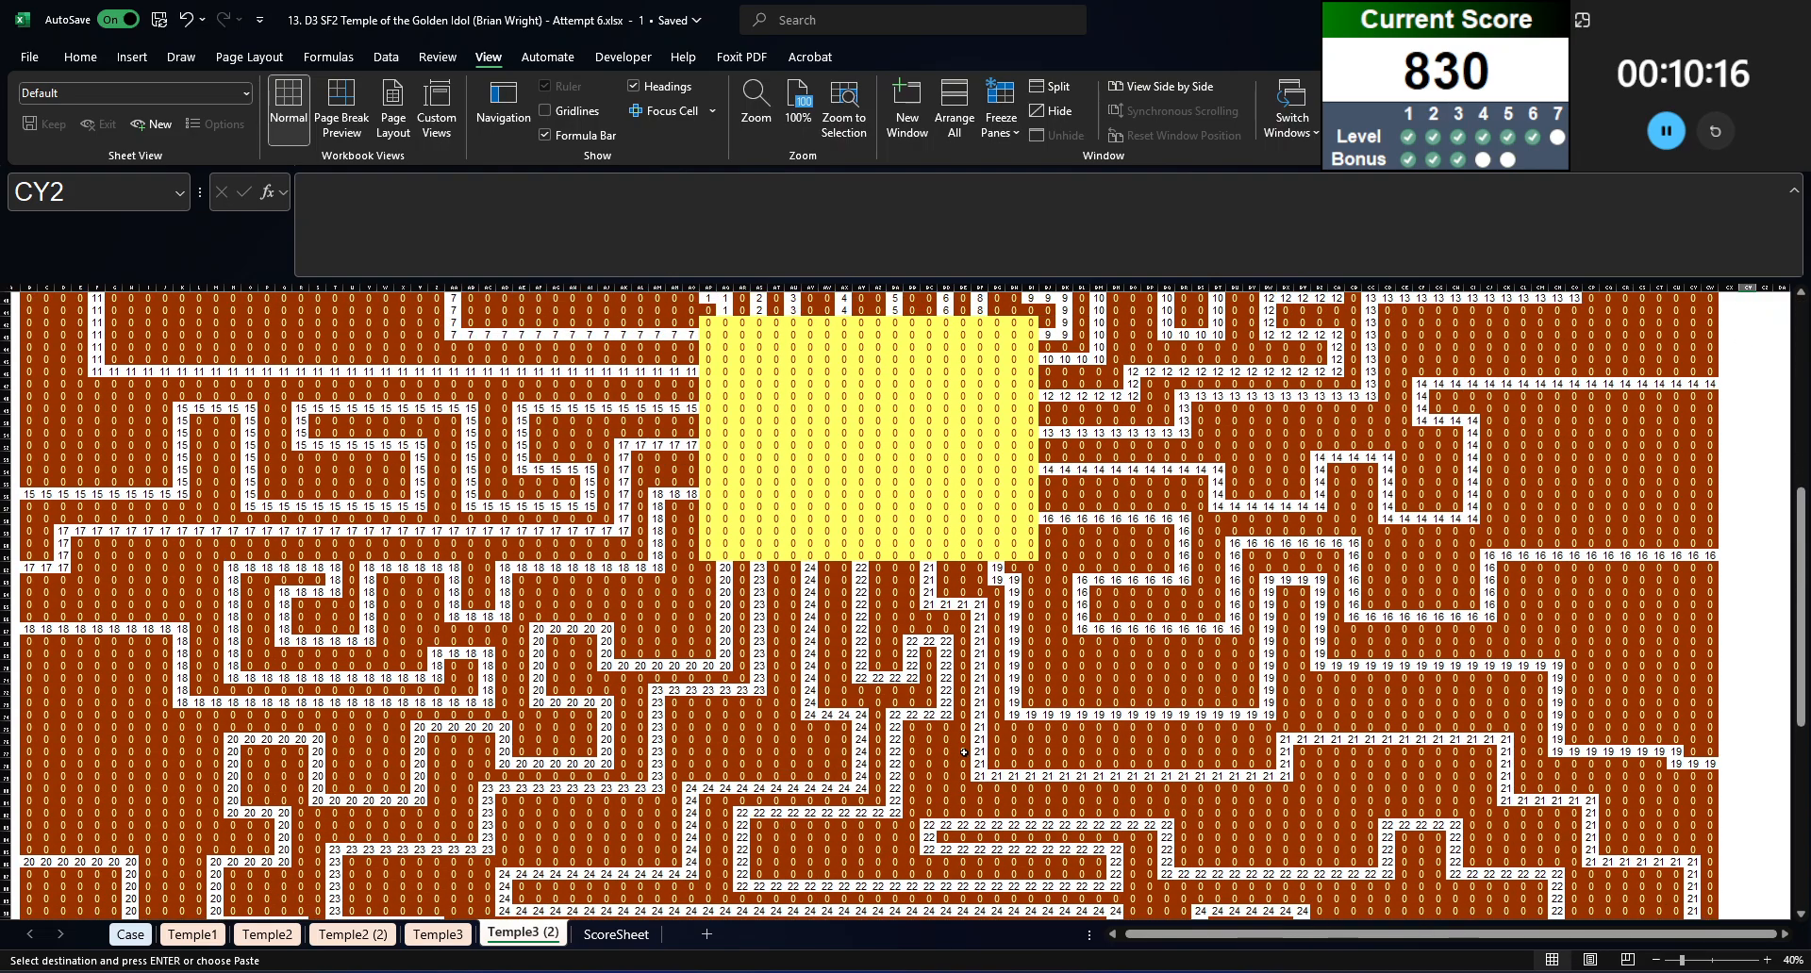
scroll(964, 751, "up", 2)
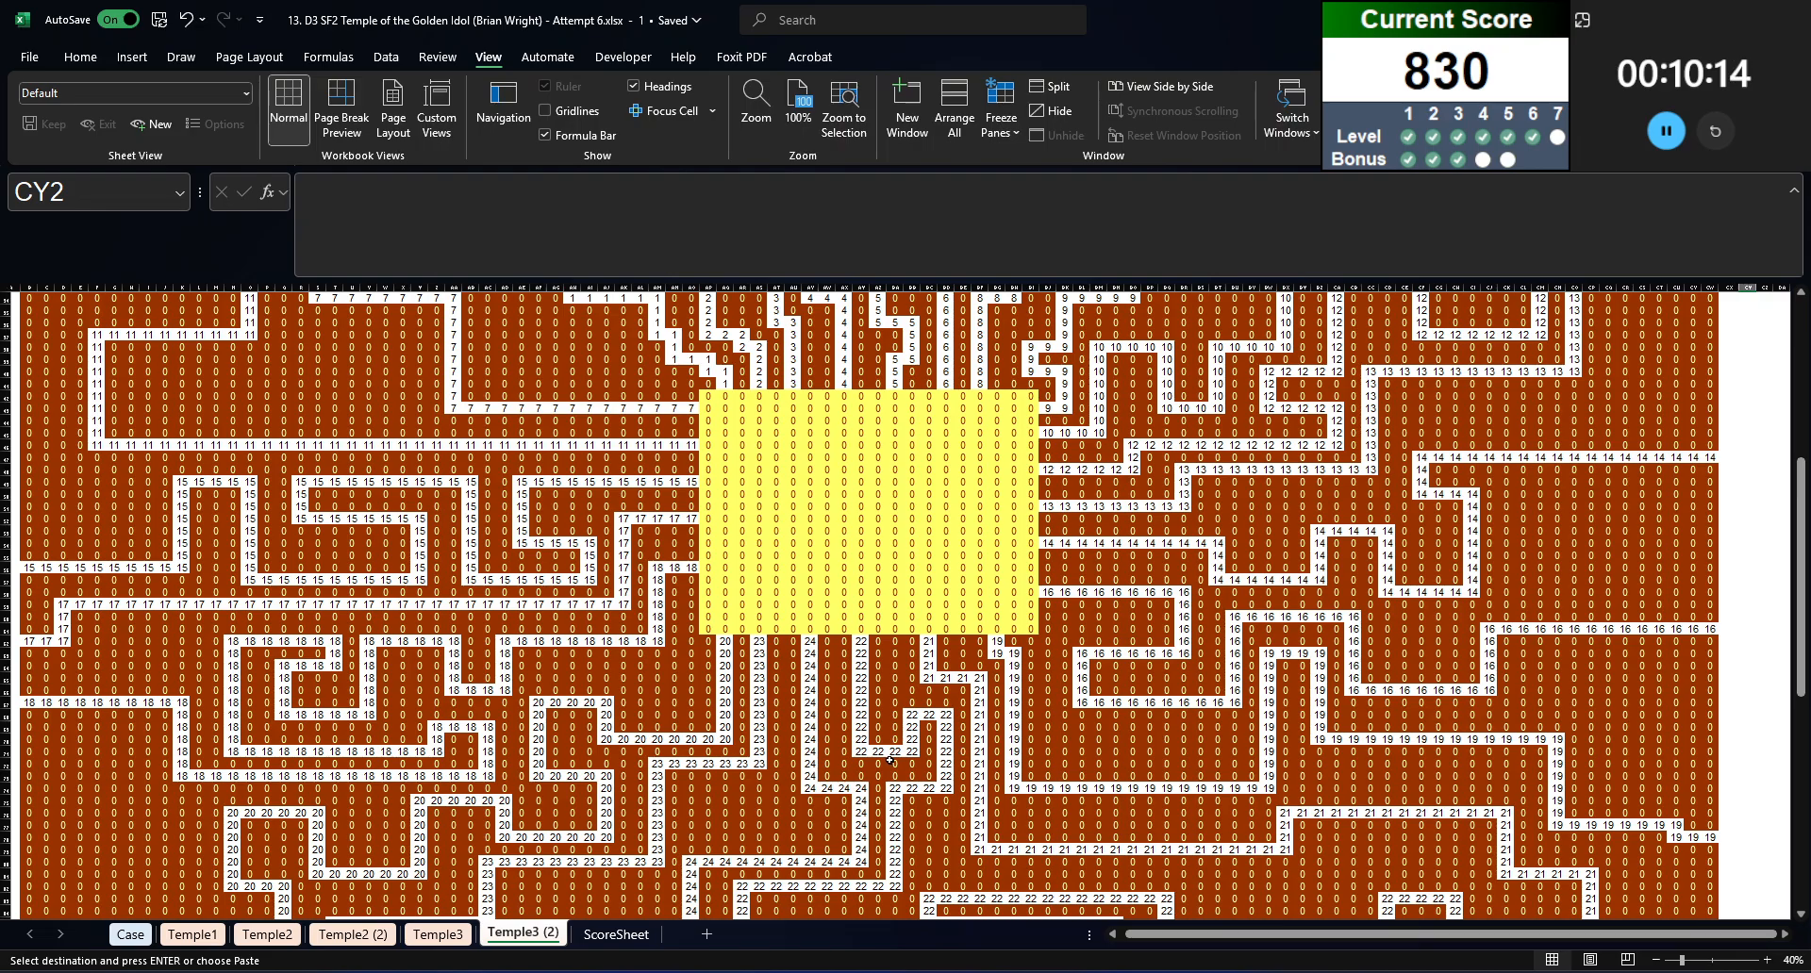
type("=seq")
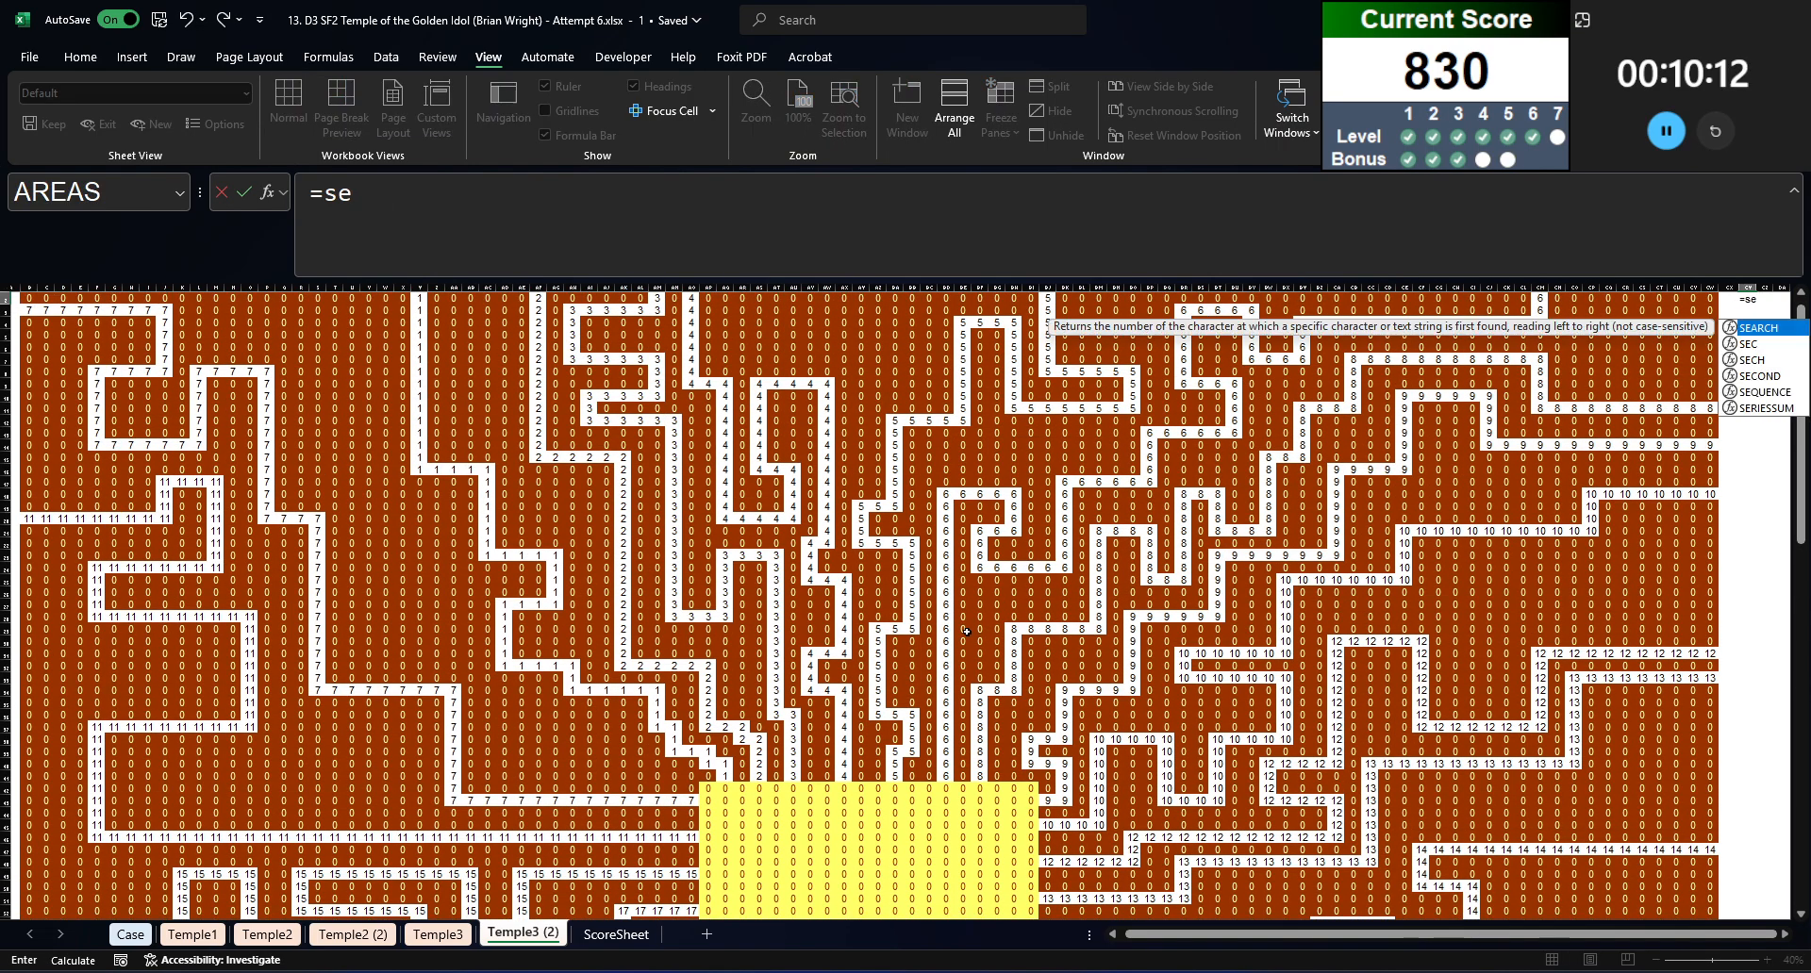
key("Tab")
type("28")
key("BackSpace")
type("5")
key("BackSpace")
type("4")
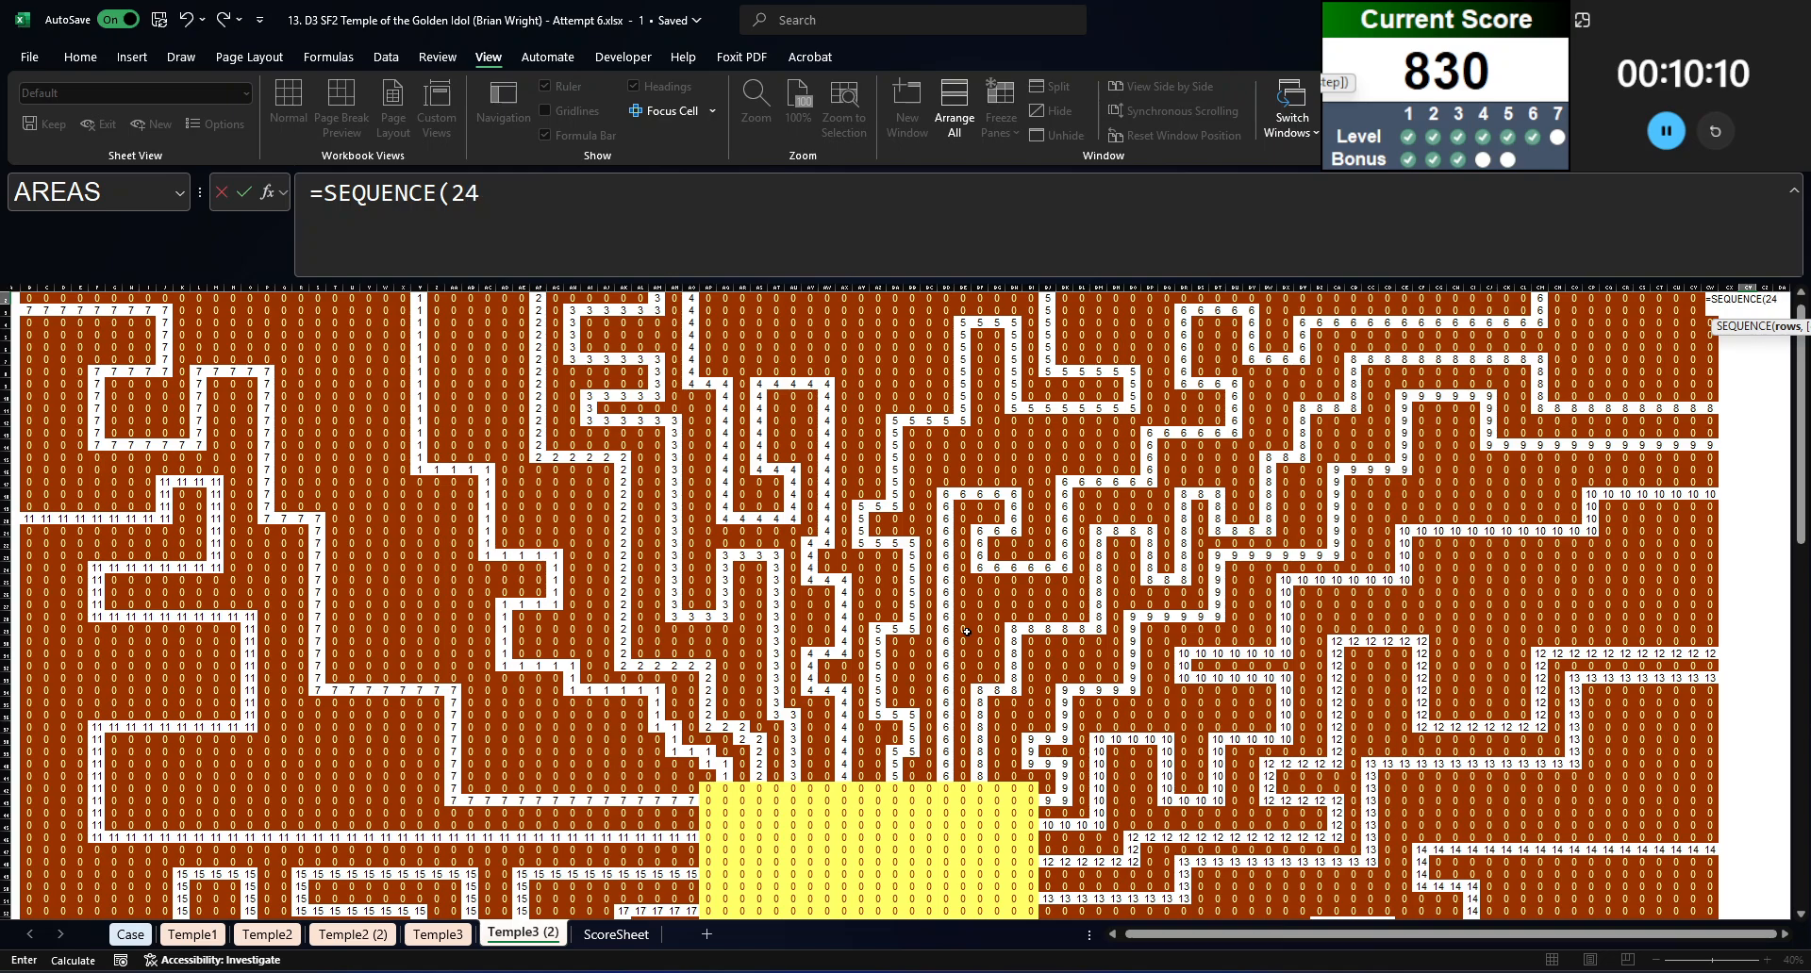
type(")")
key("Return")
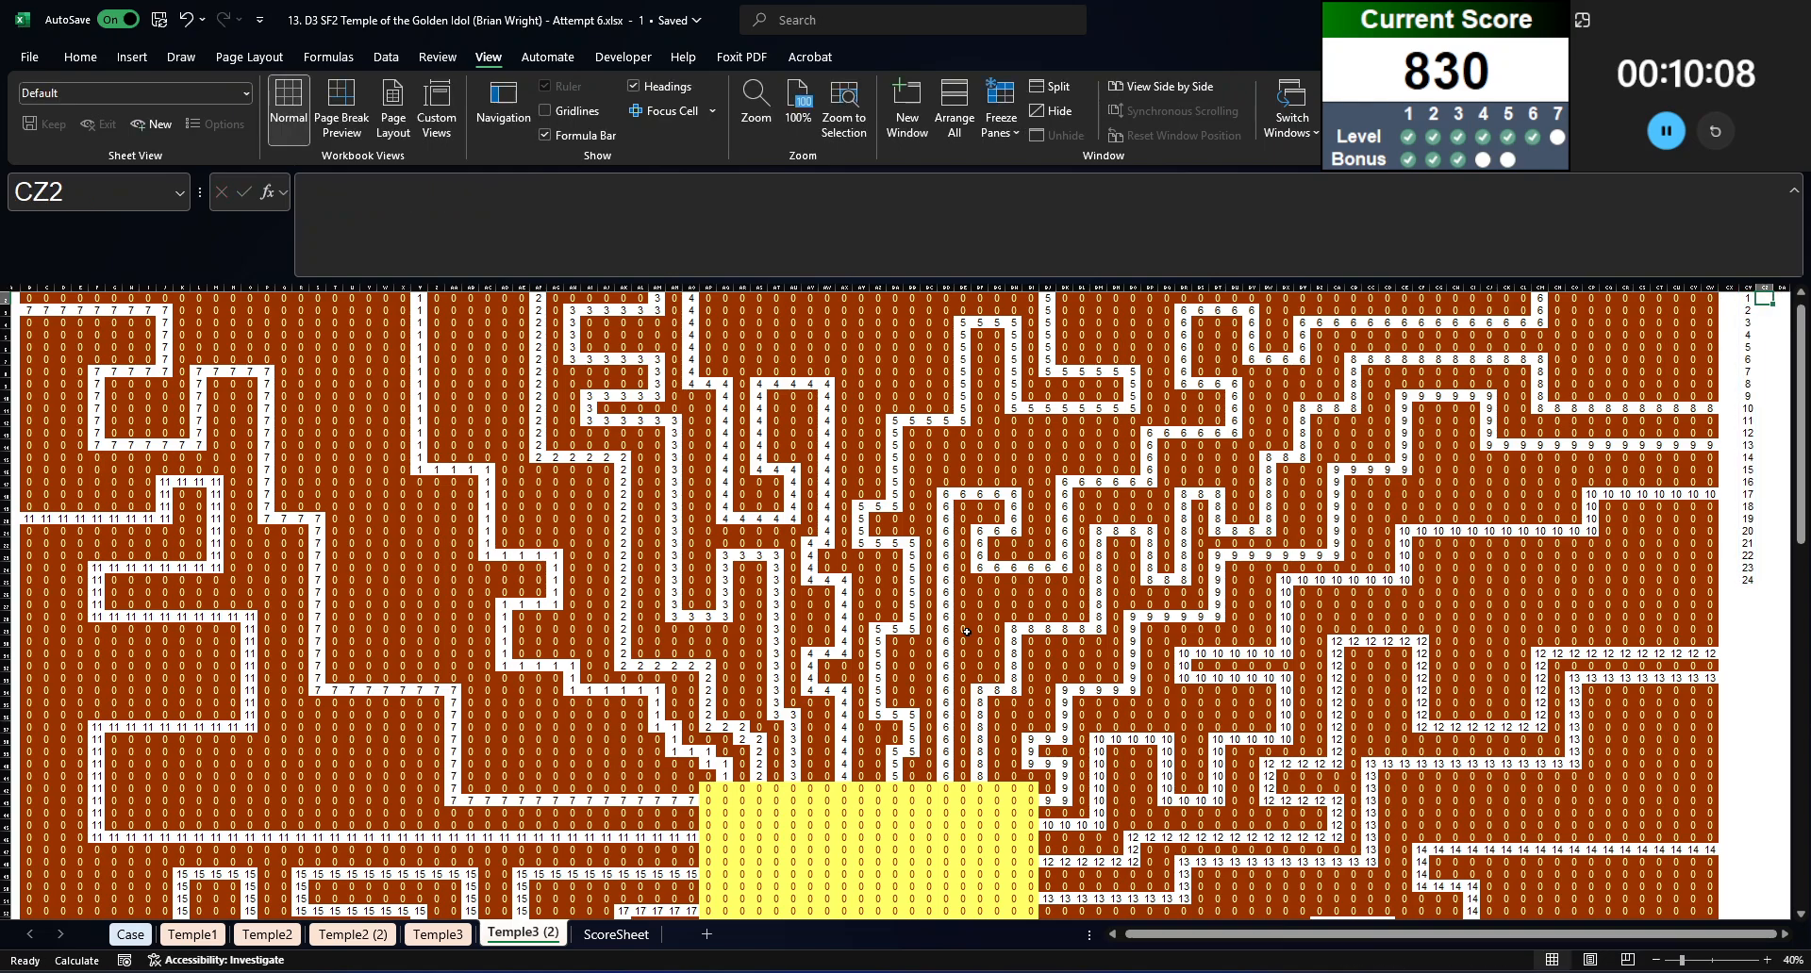
Step: Start an IF formula in CZ2 that returns "N" where COUNTIF($AP$41:$BI$41,CY2#)=1, testing the row just above the yellow chamber
type("=if")
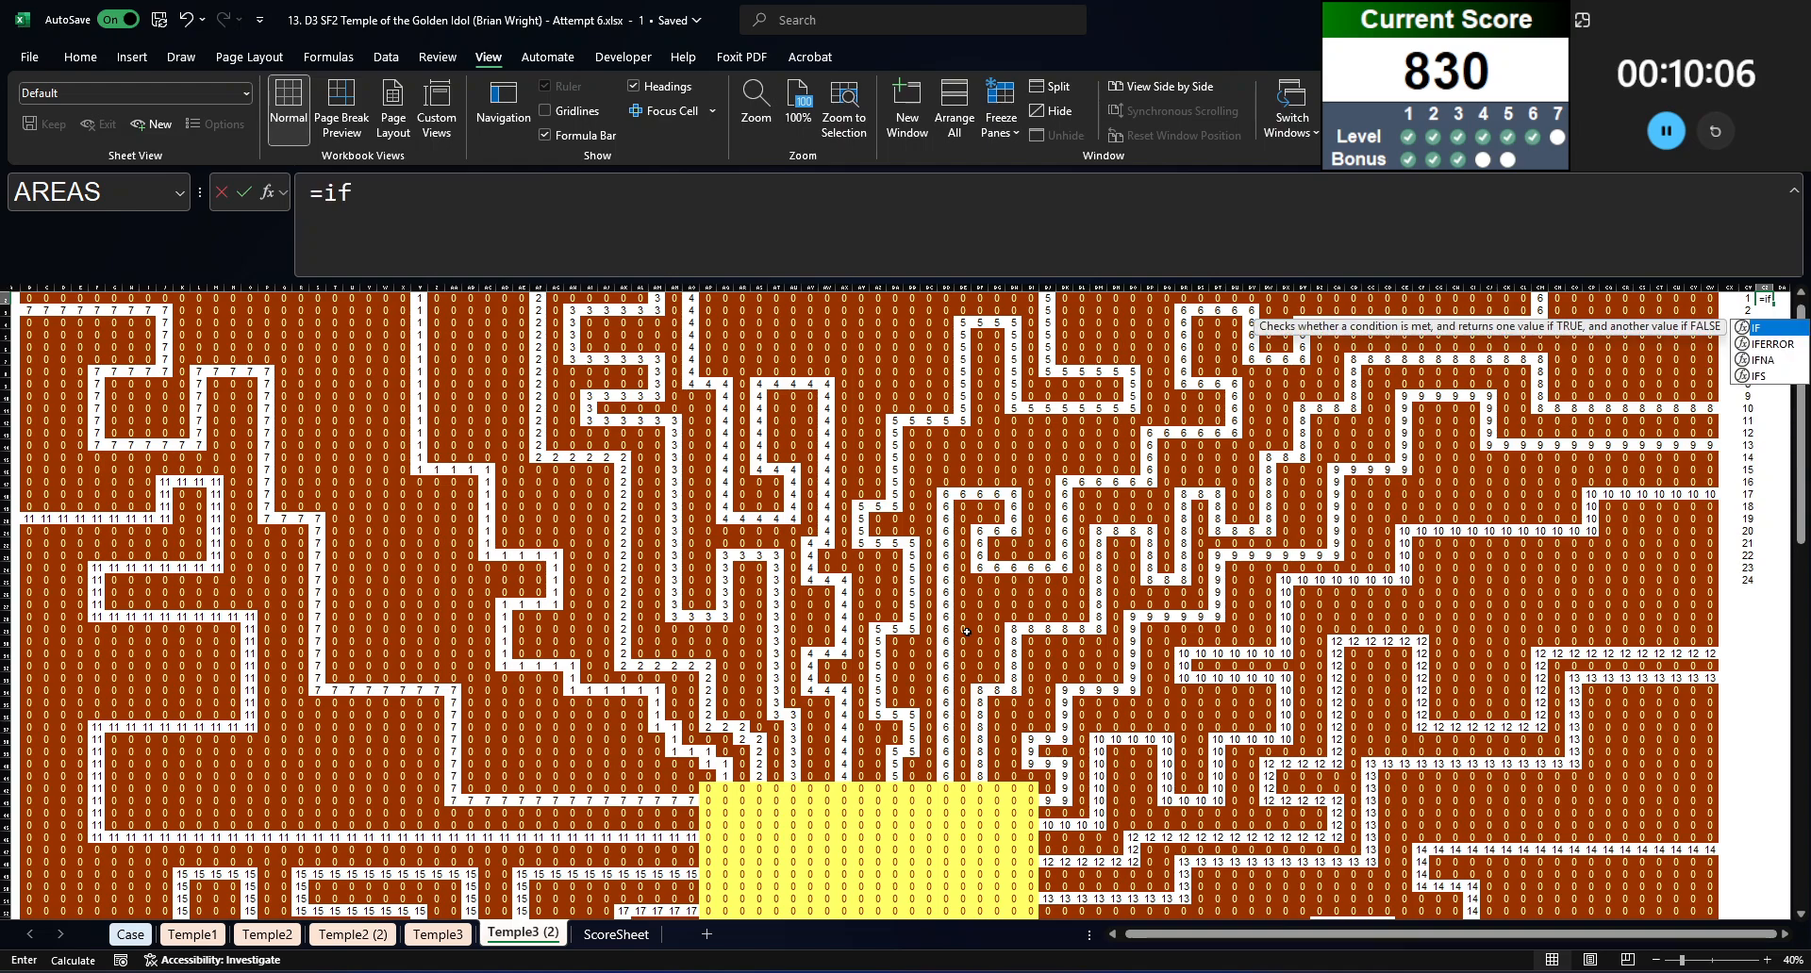
key("BackSpace")
type("f(countif")
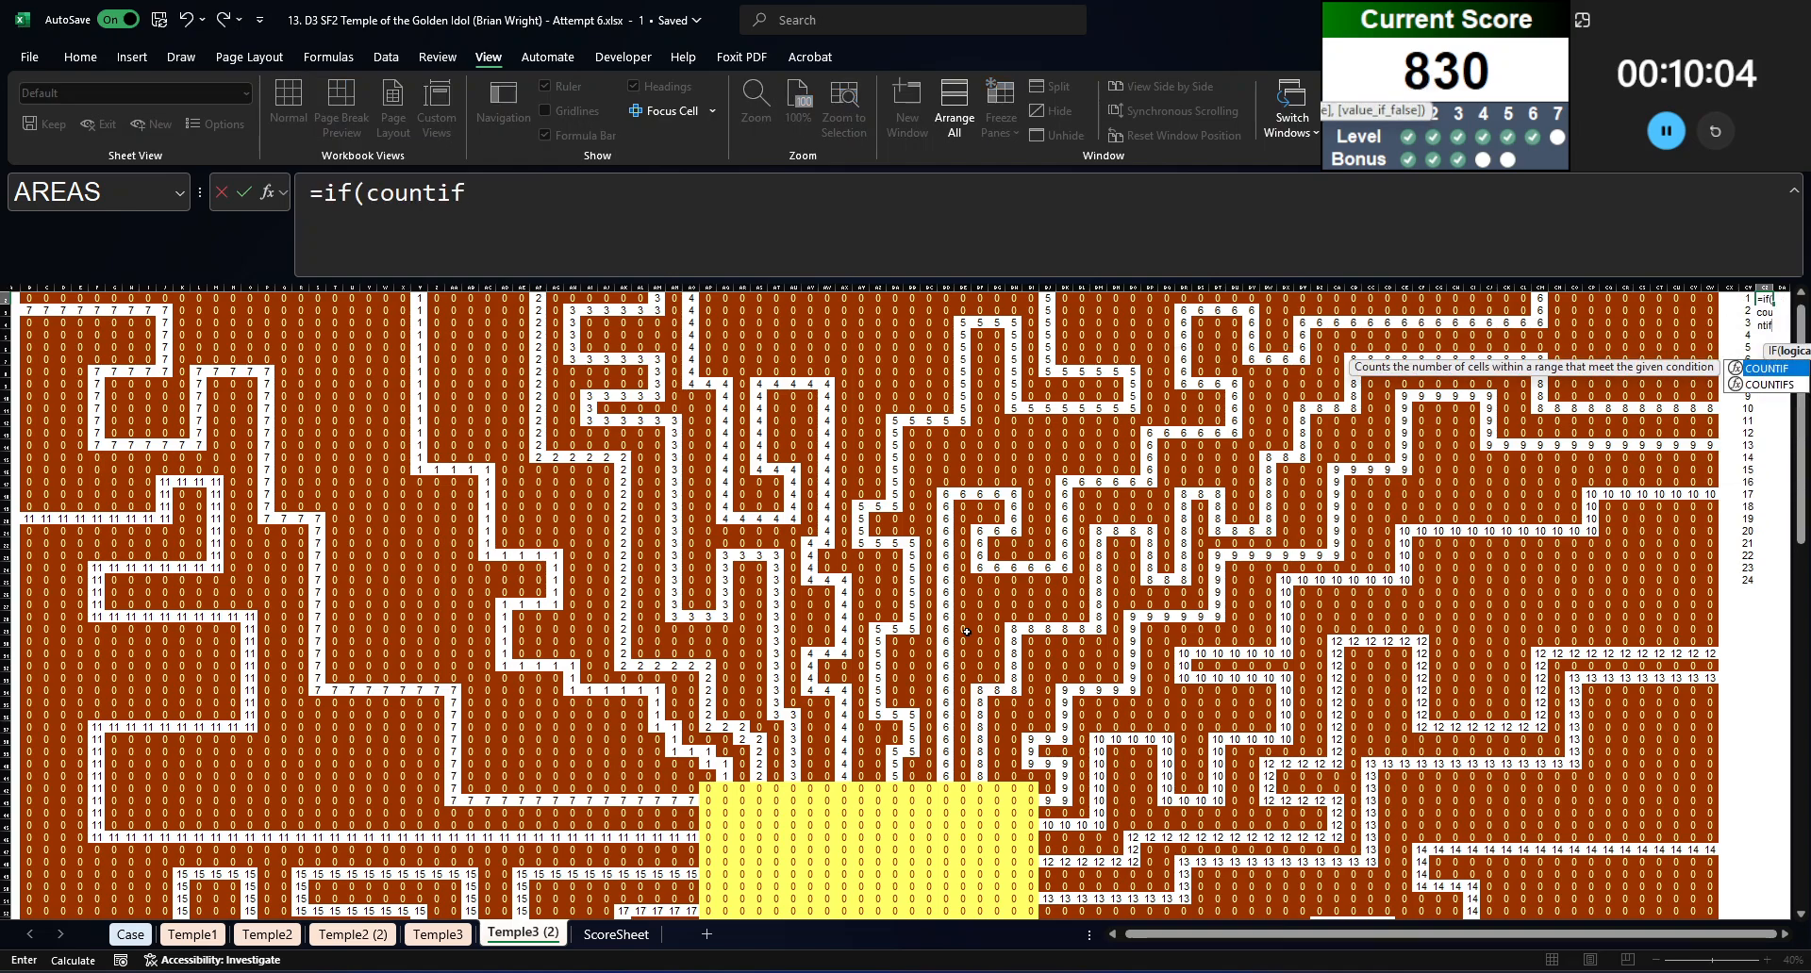
key("BackSpace")
key("BackSpace")
type("if(")
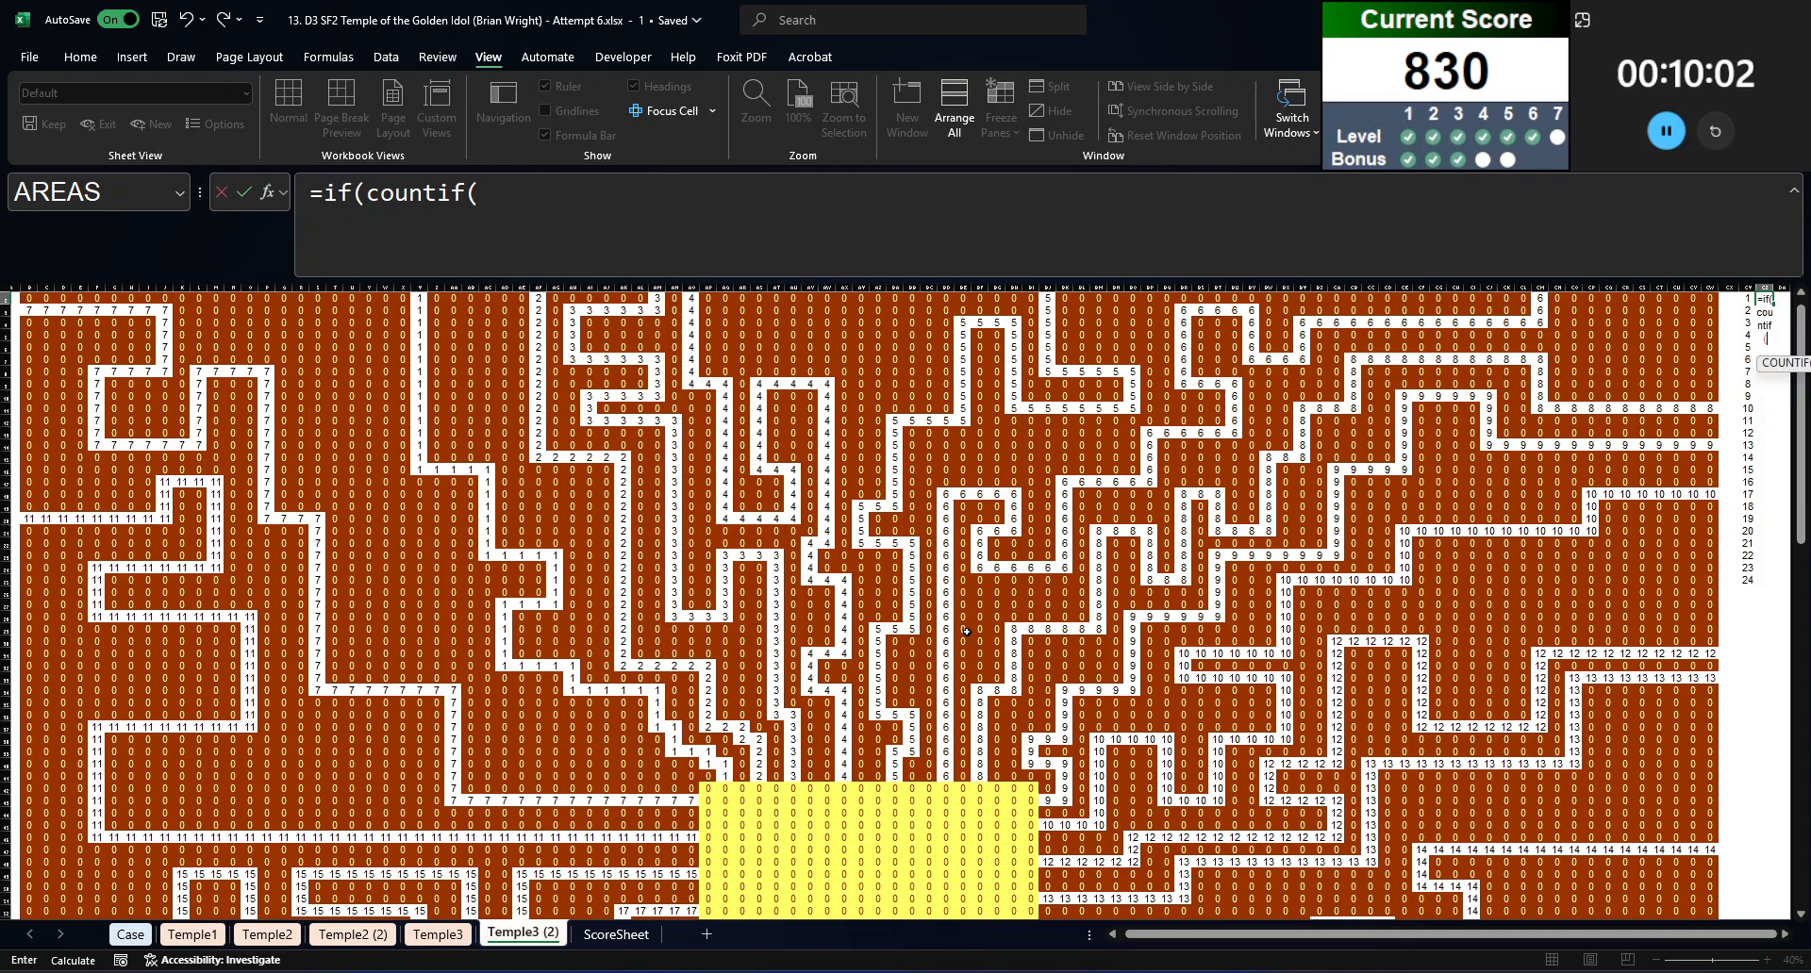
left_click_drag(709, 780, 1038, 779)
key("F4")
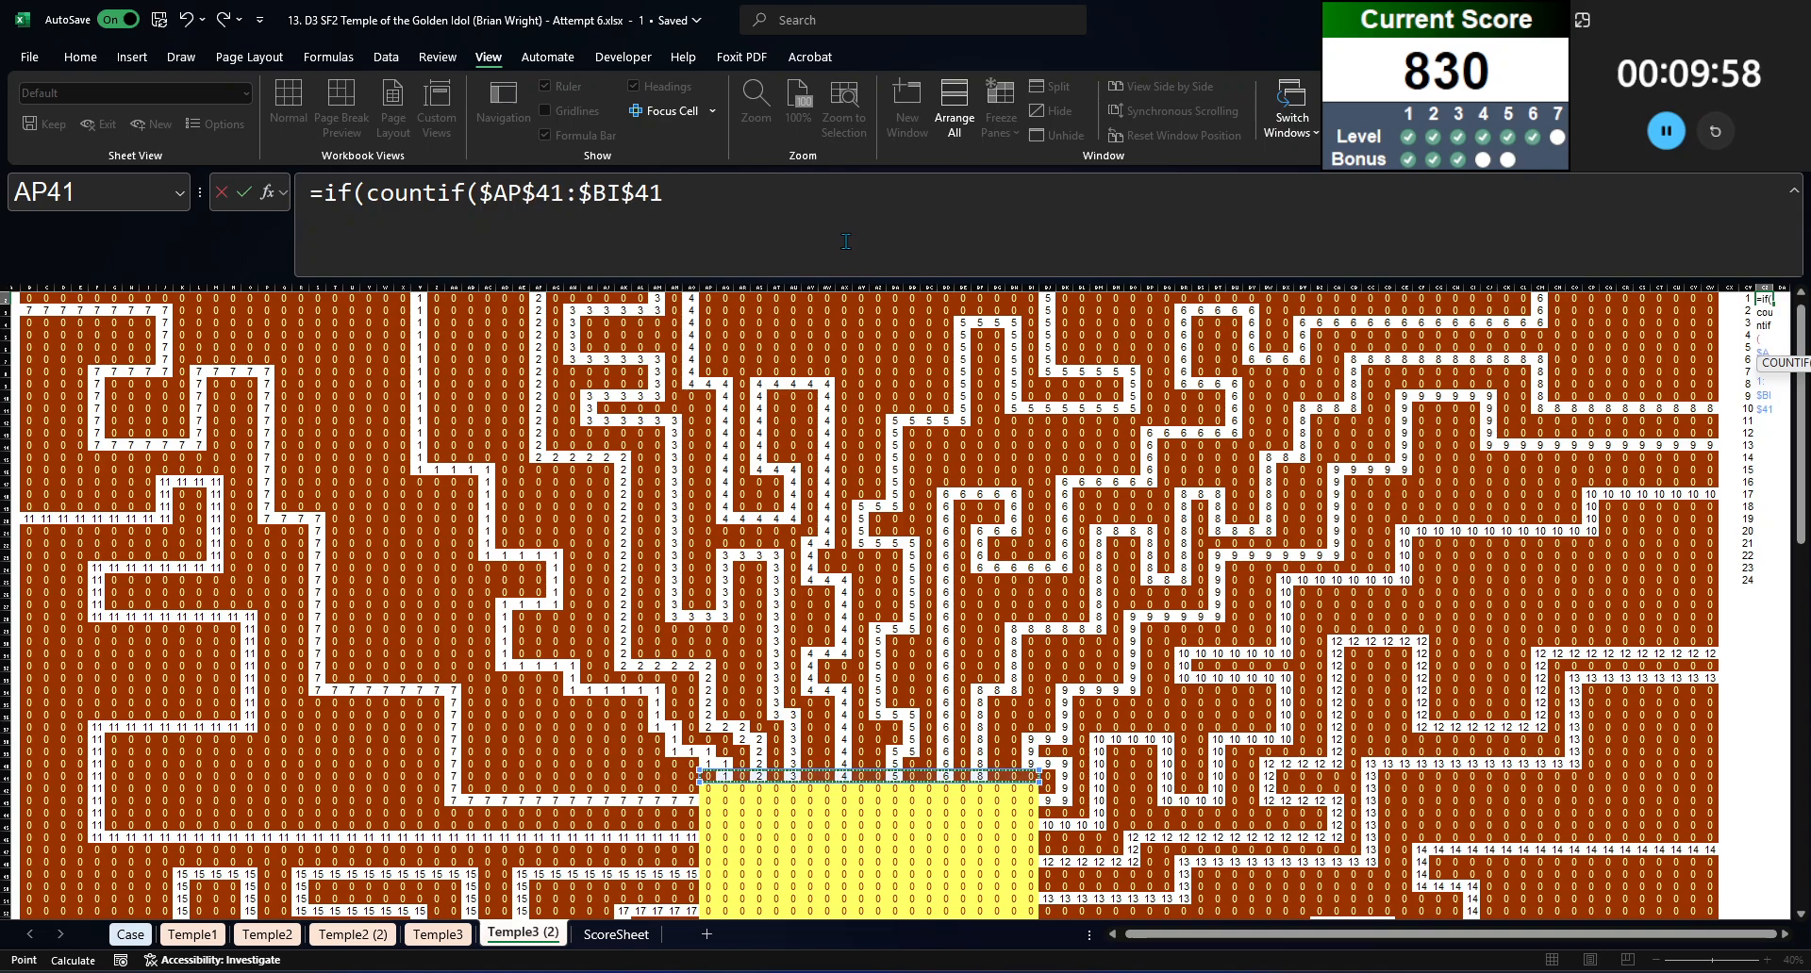
left_click(834, 218)
type(",")
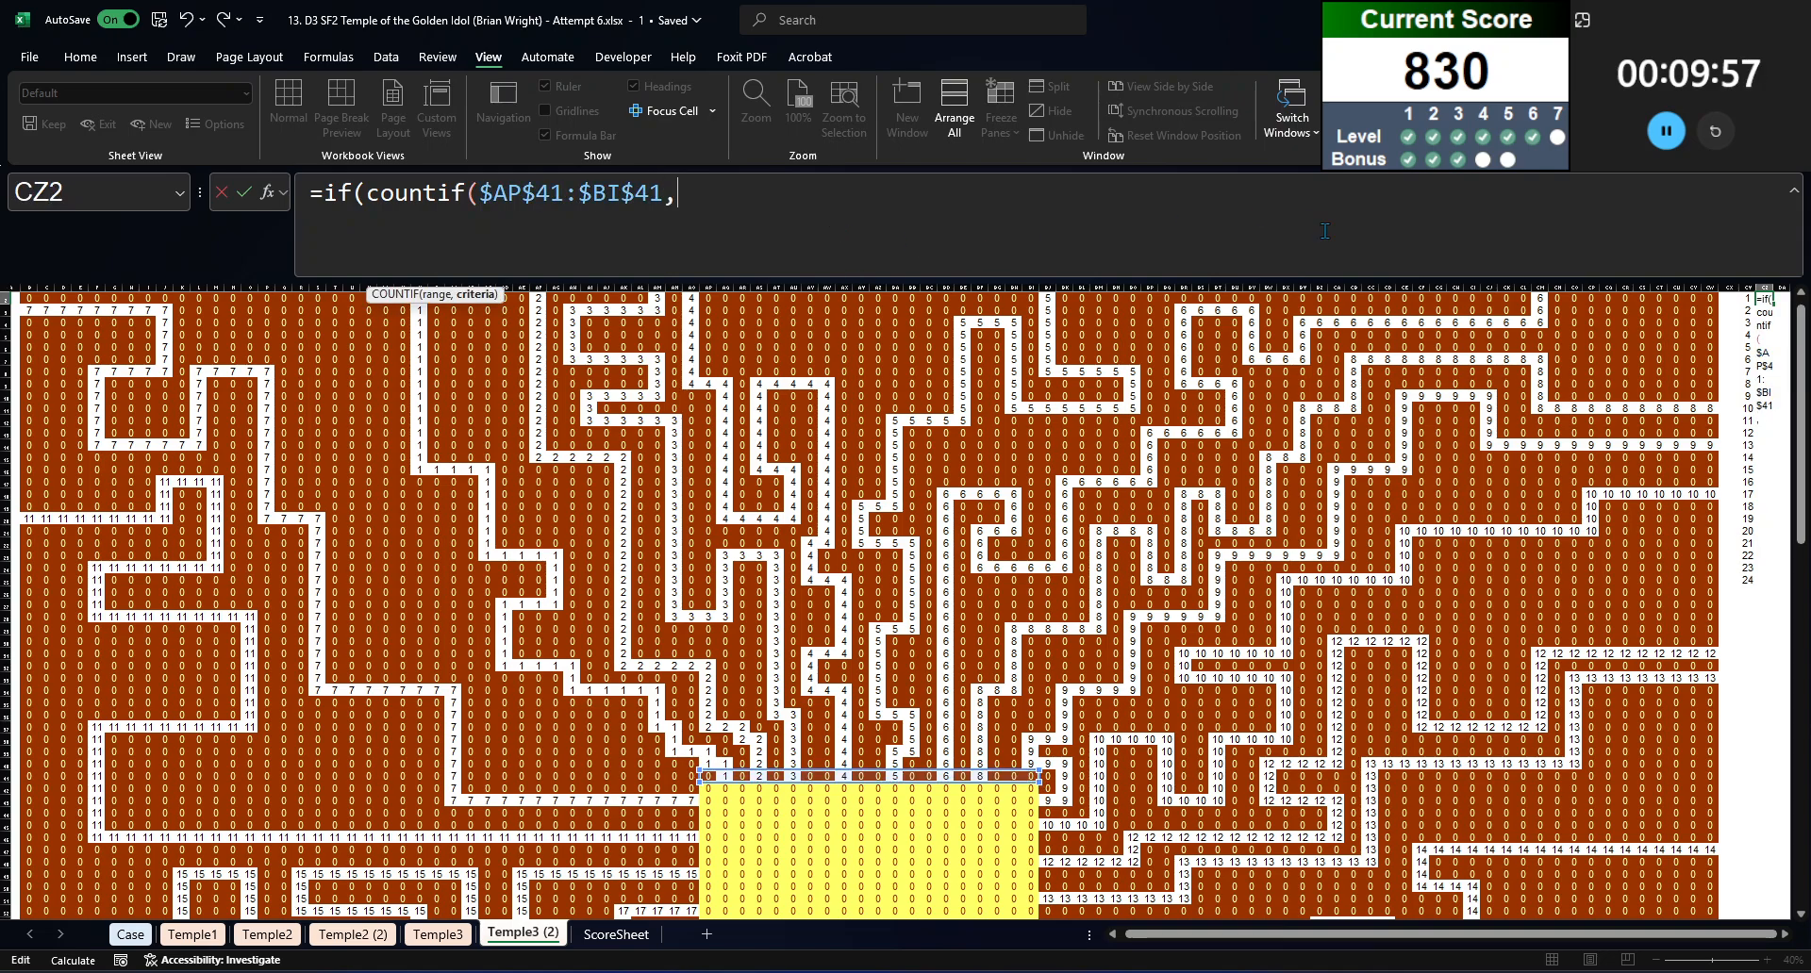
left_click(1744, 297)
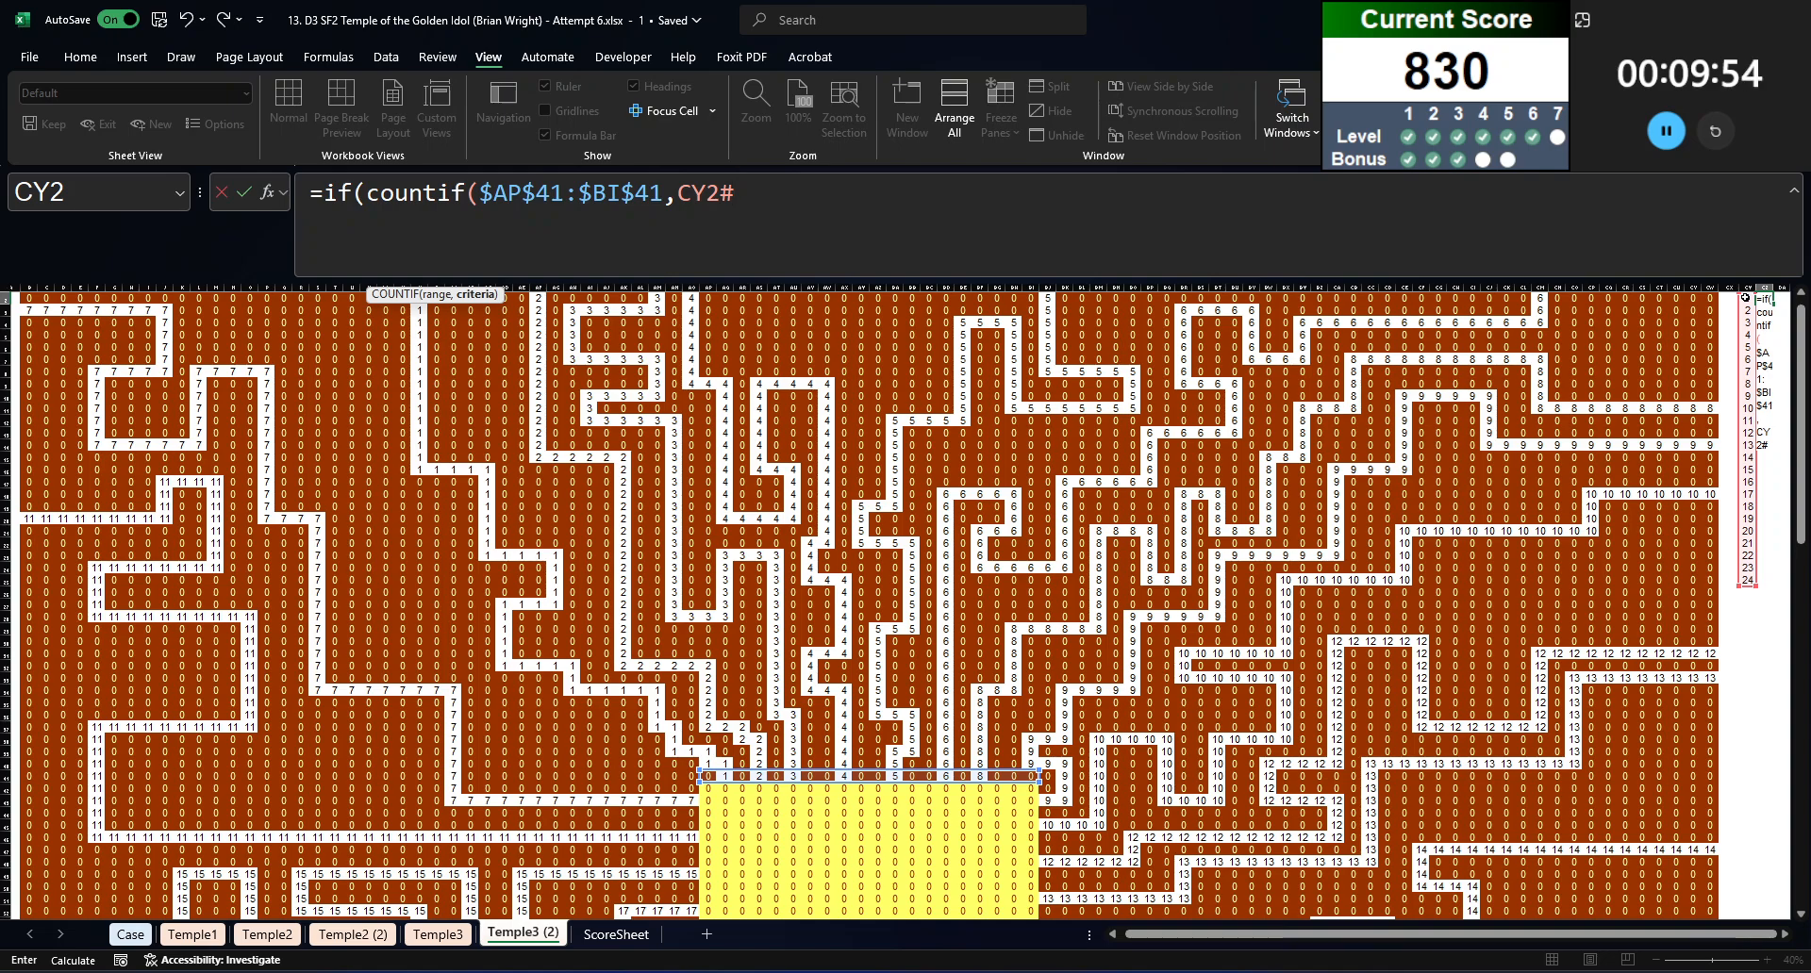
type(")=1,")
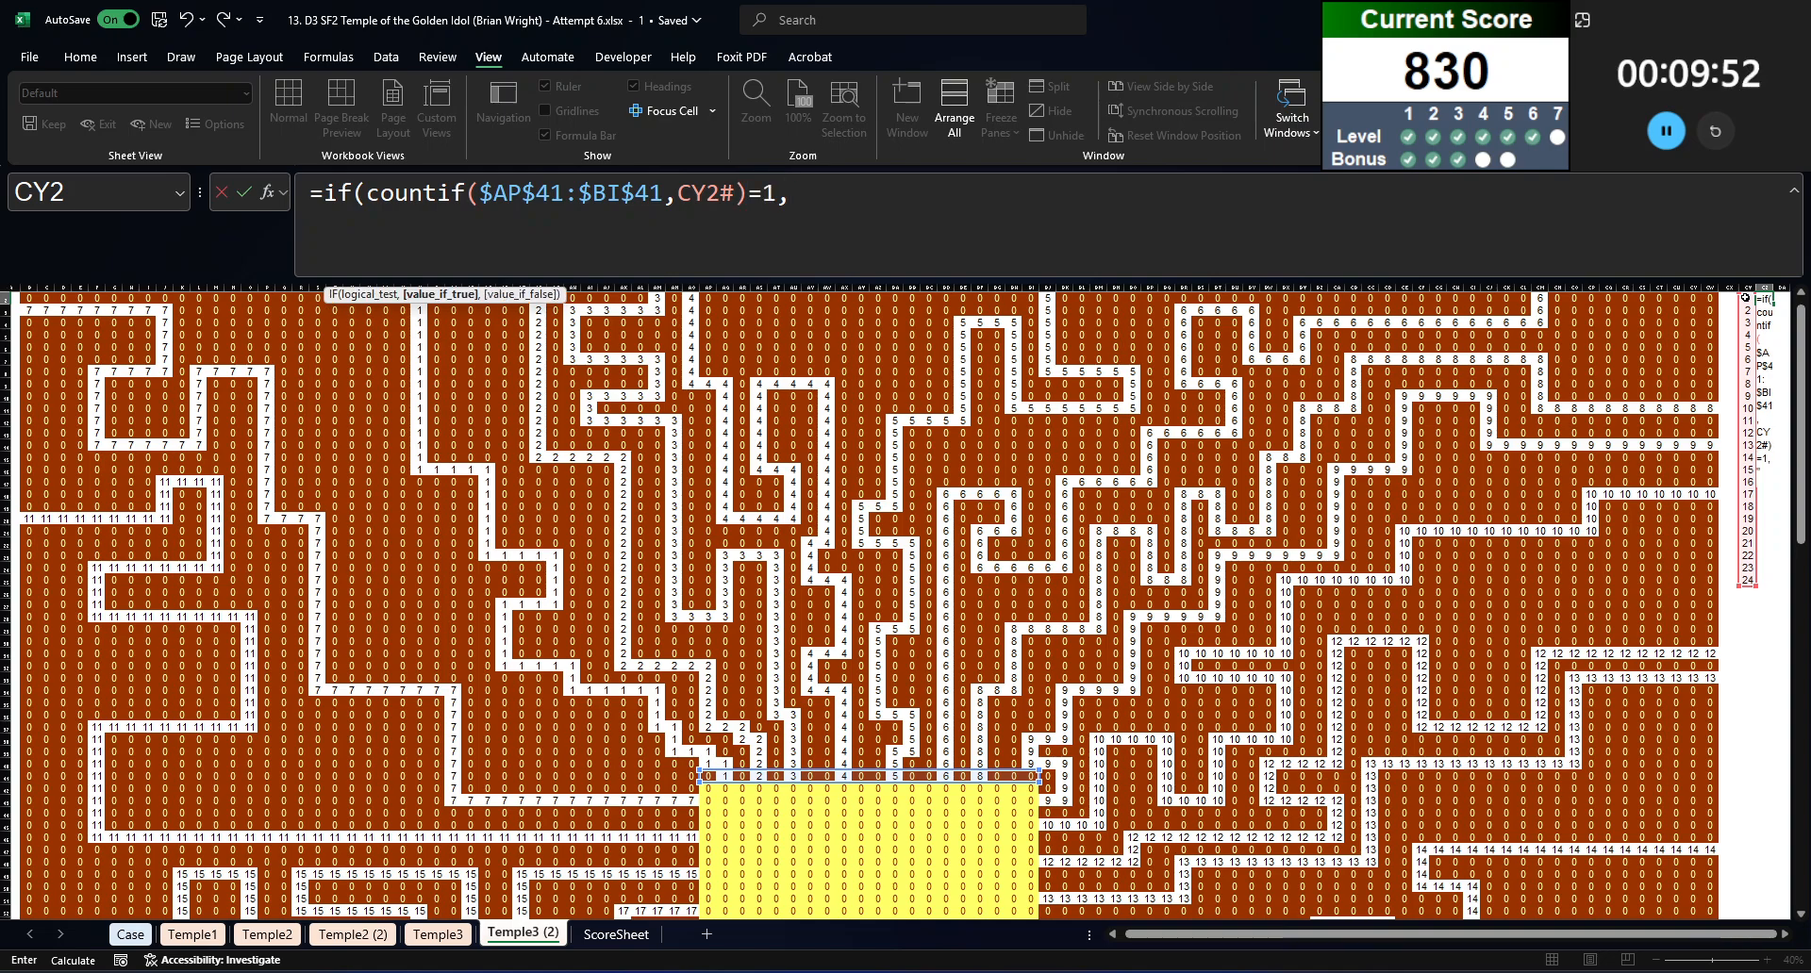
type("\"N\",if(c ")
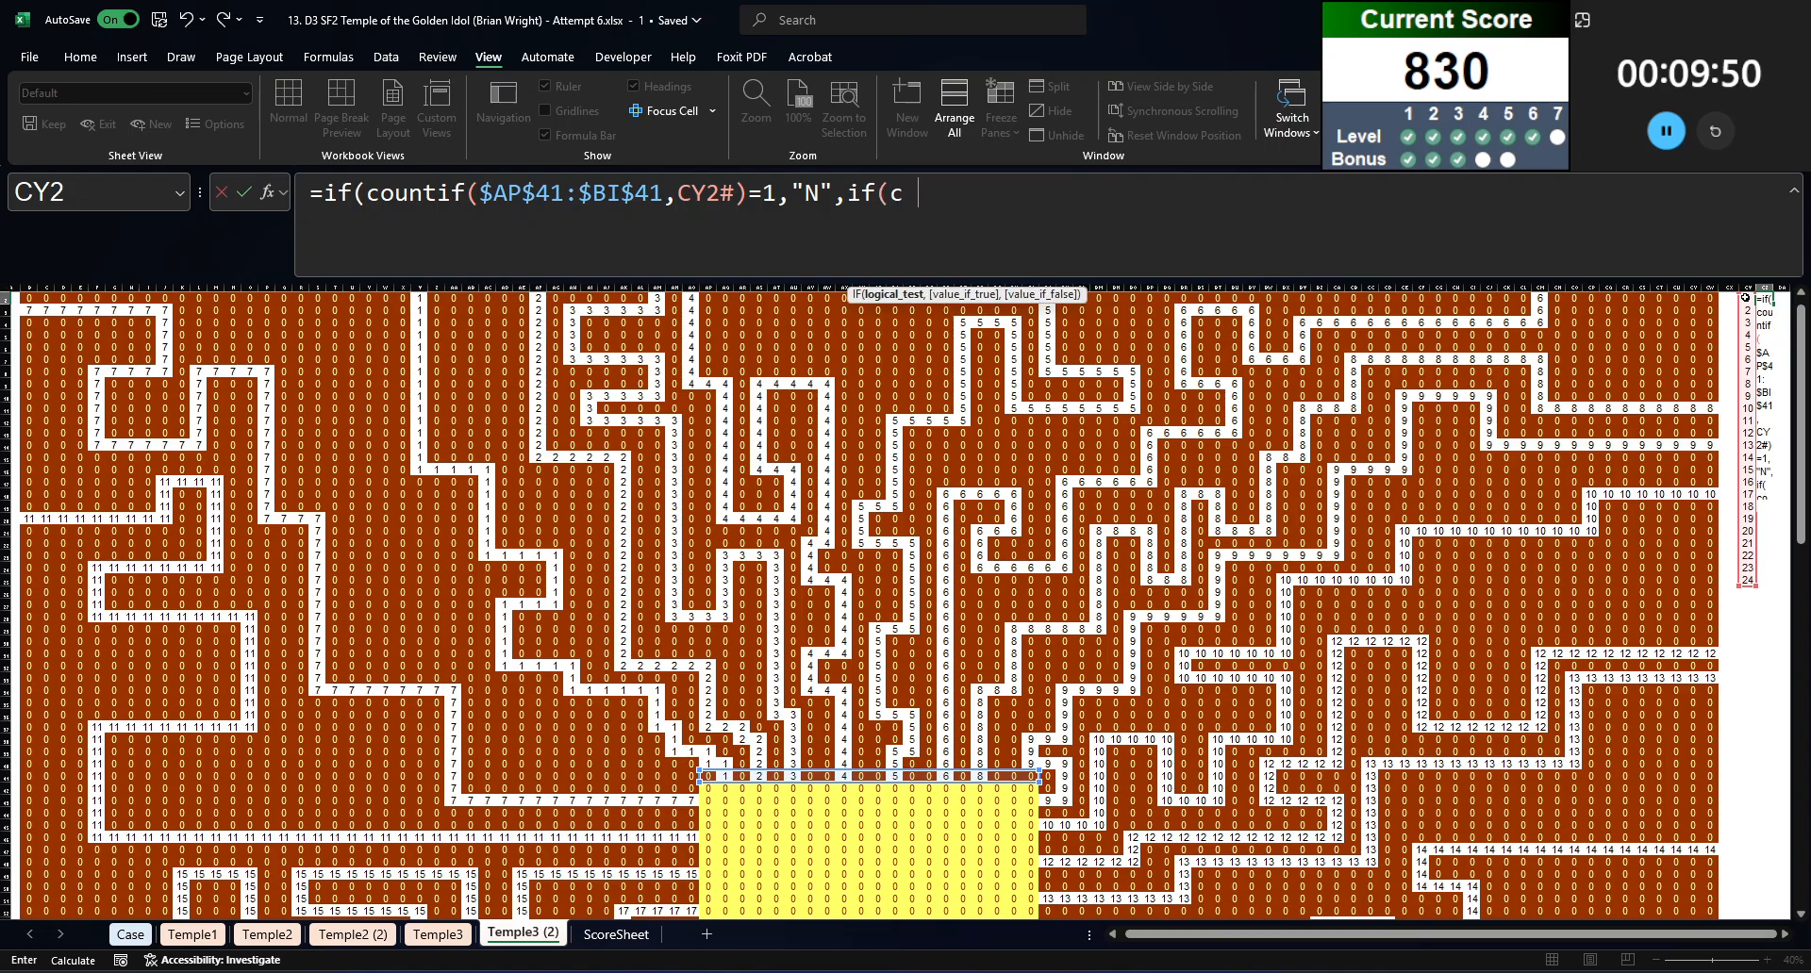
type("ountif(")
Step: Nest a second test in the formula that returns "E" where COUNTIF($BJ$42:$BJ$61,CY2#)=1, covering the column east of the chamber
scroll(1037, 679, "down", 3)
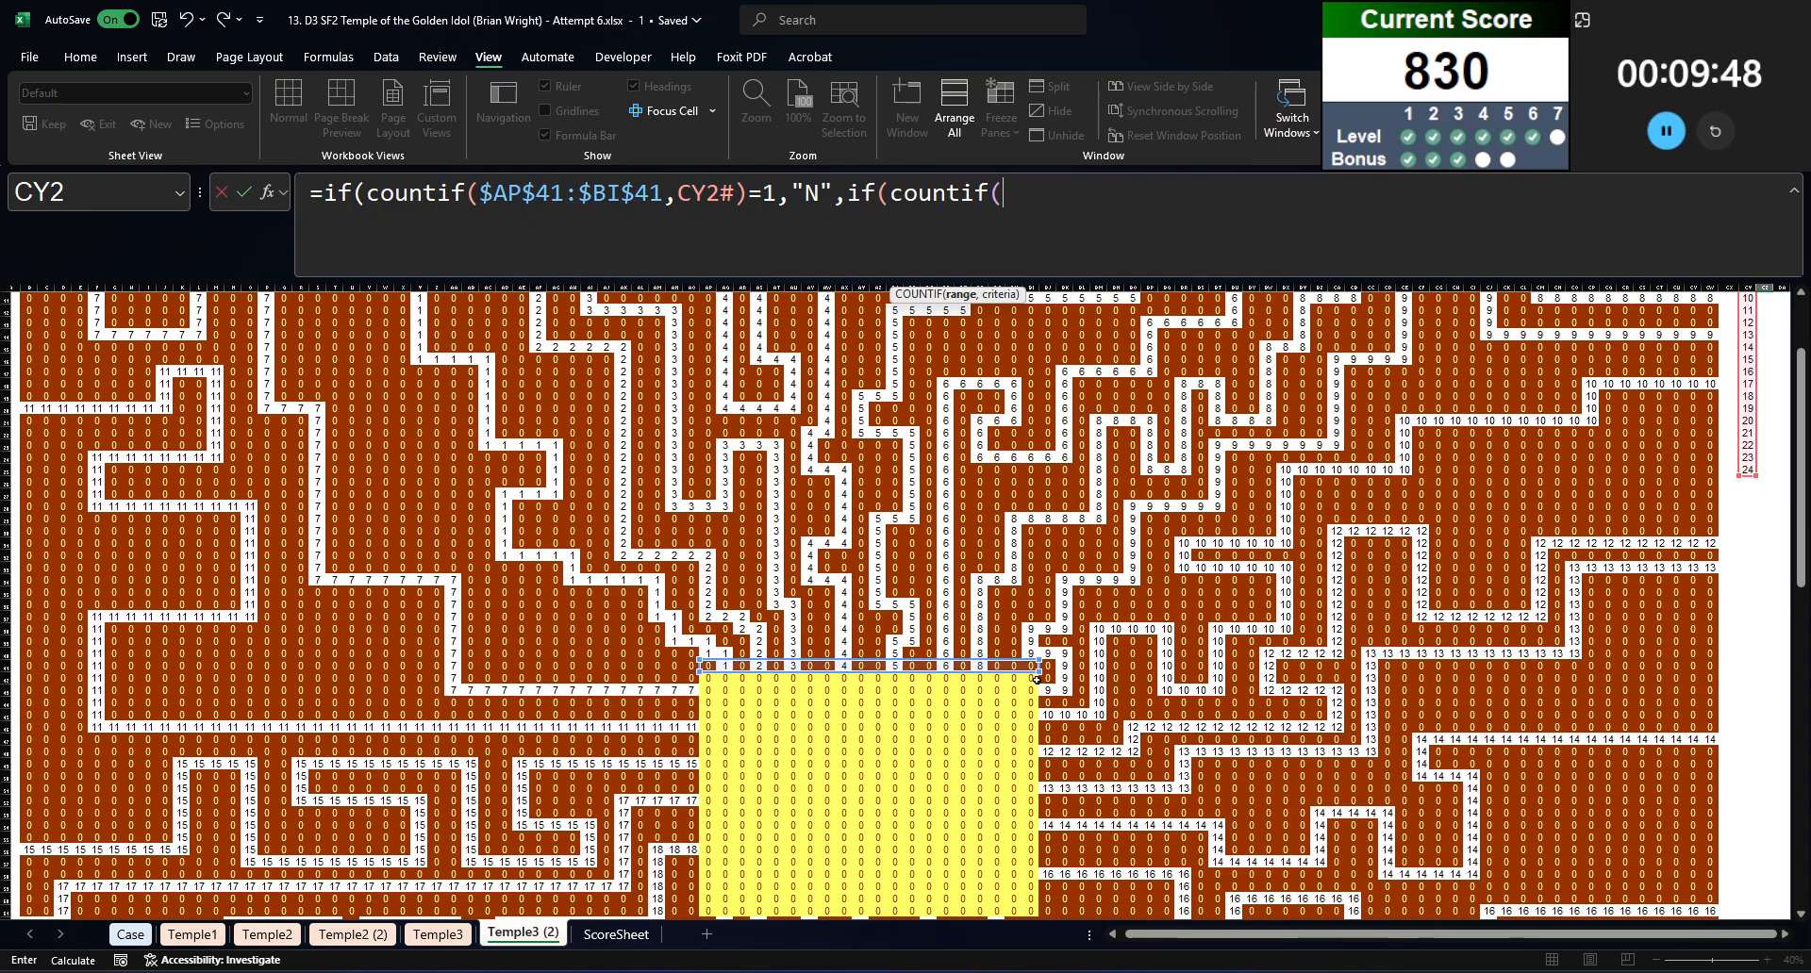
left_click_drag(1048, 675, 1049, 912)
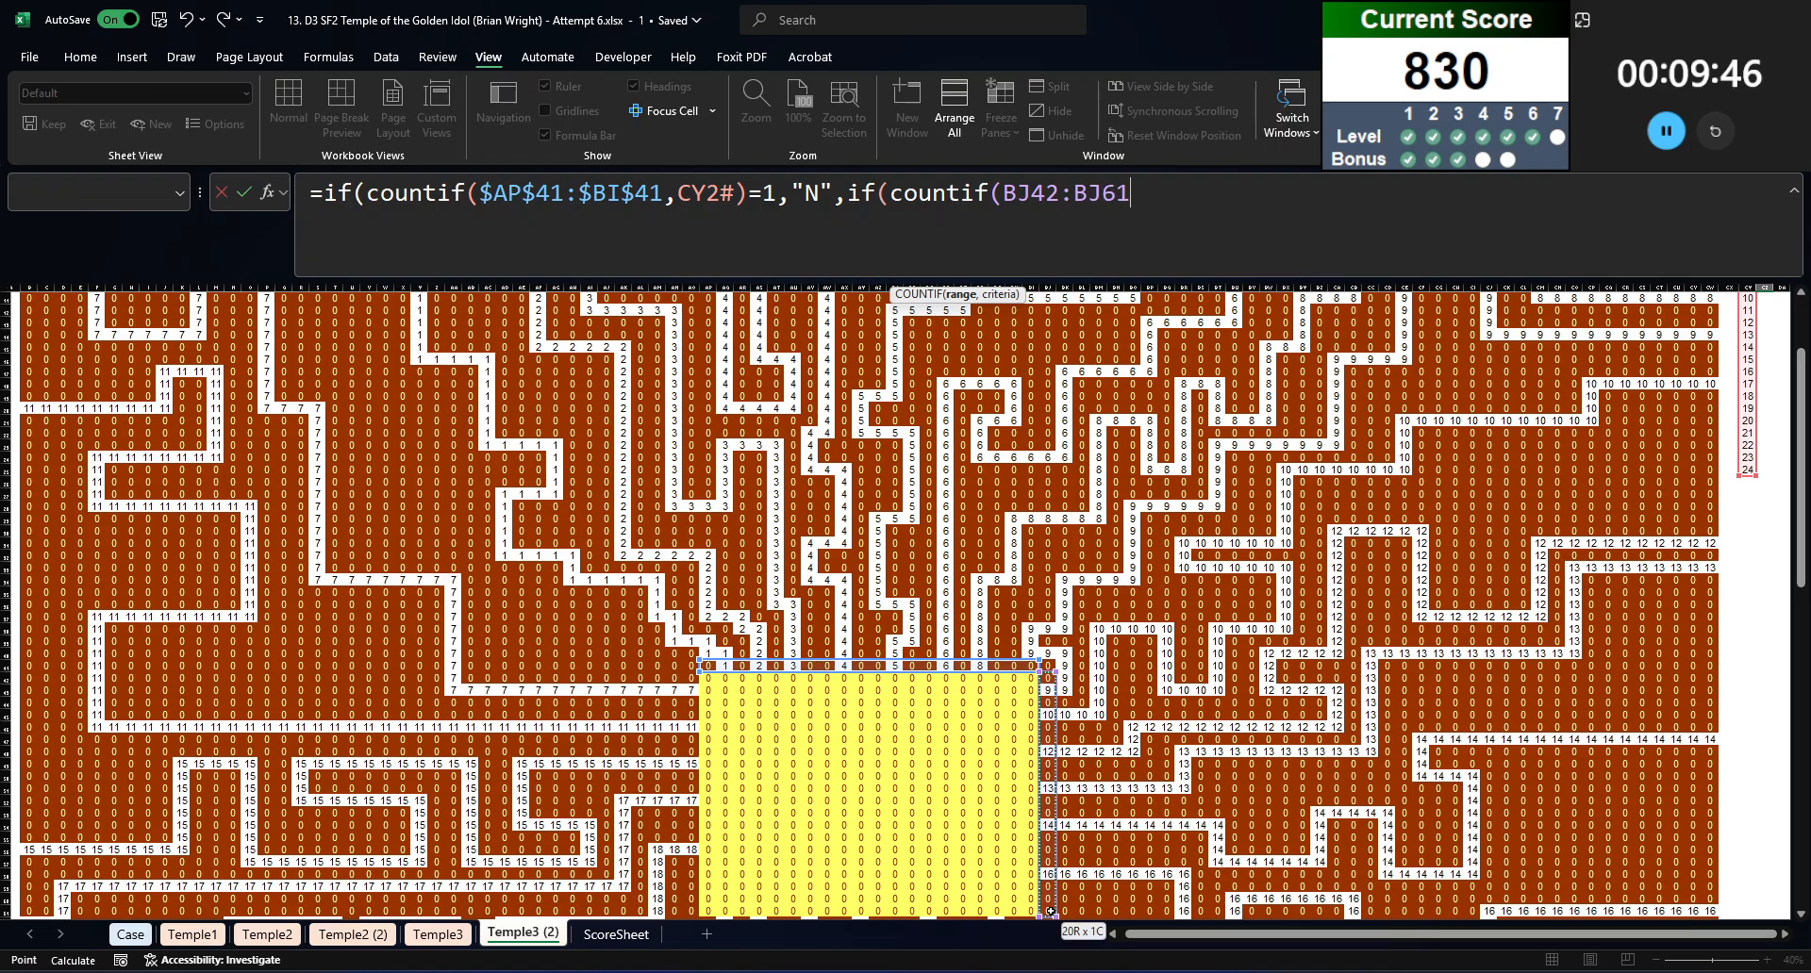
key("F4")
type(",")
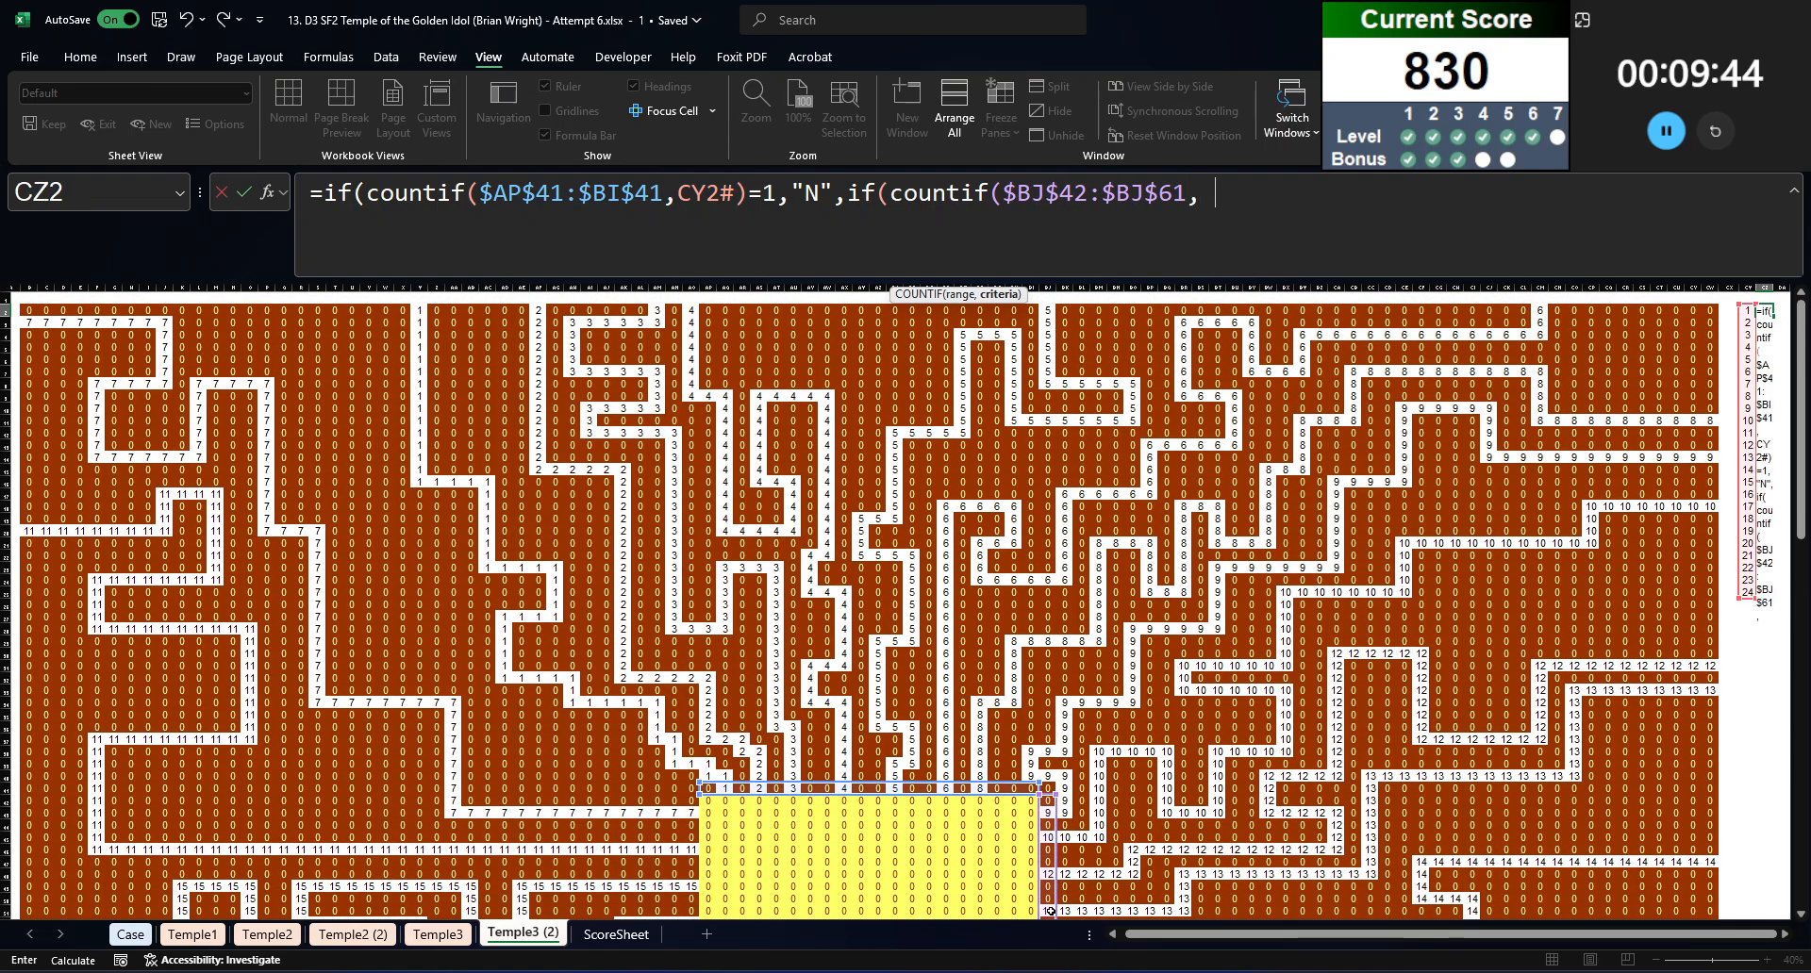
type("cy2#")
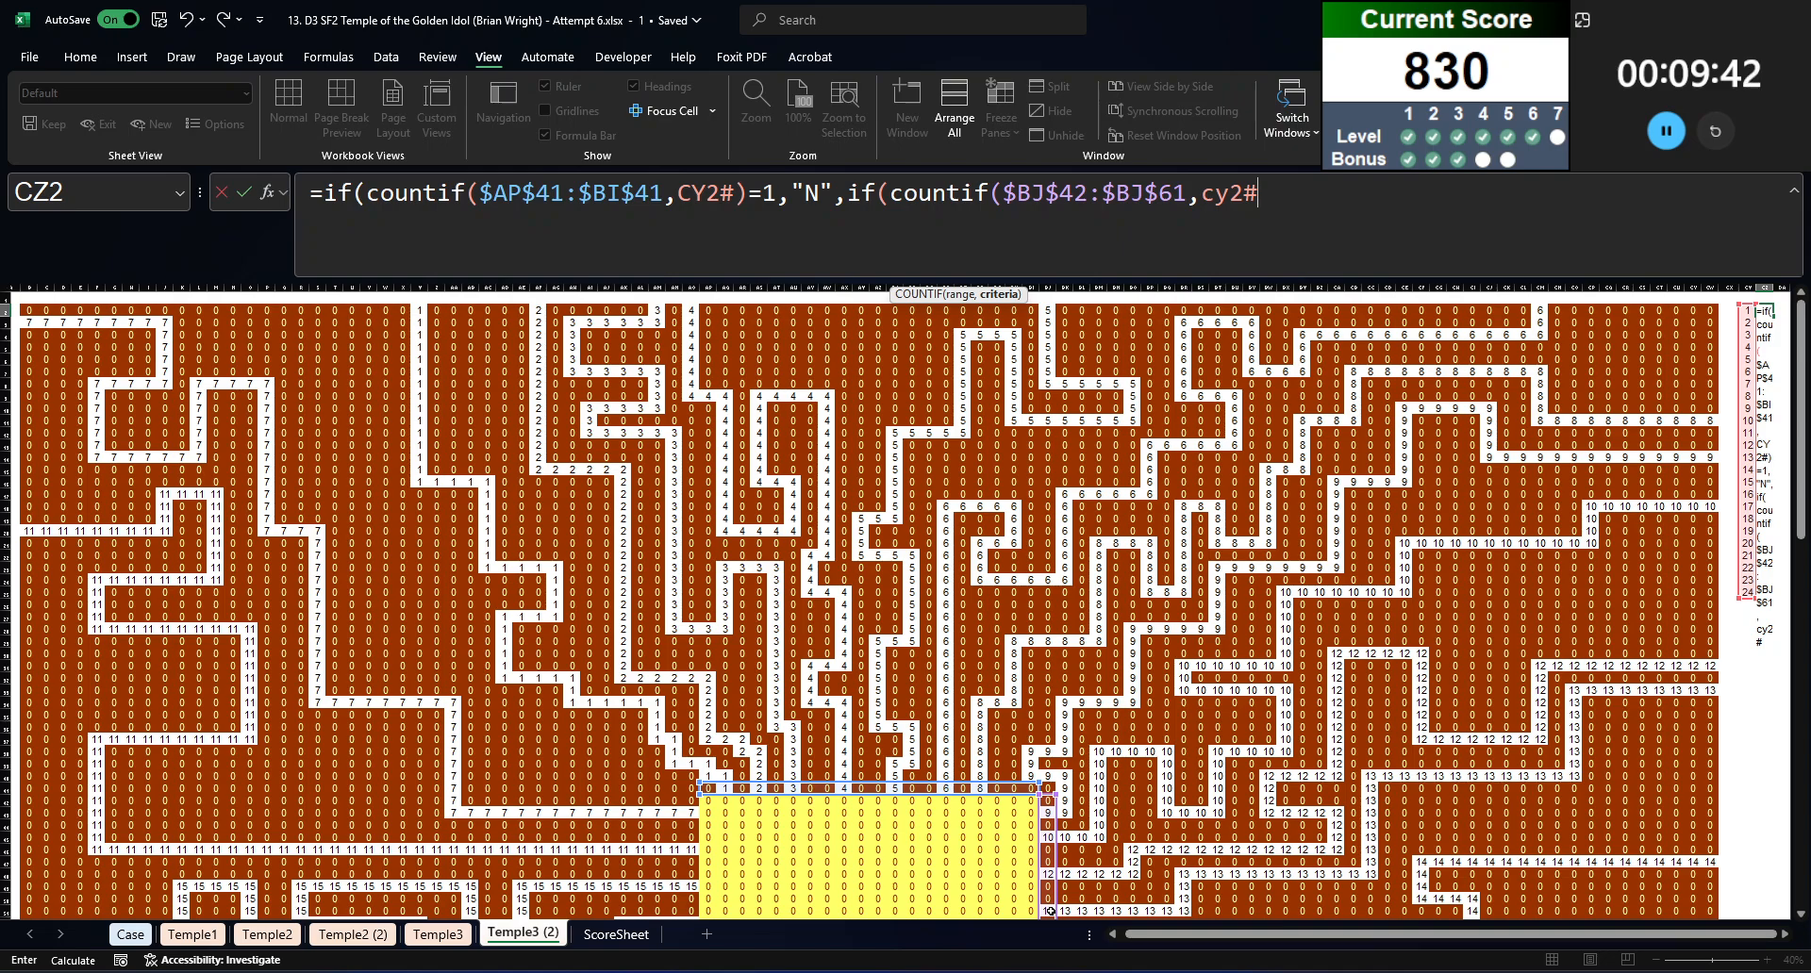
type(")=1,\"E\",if")
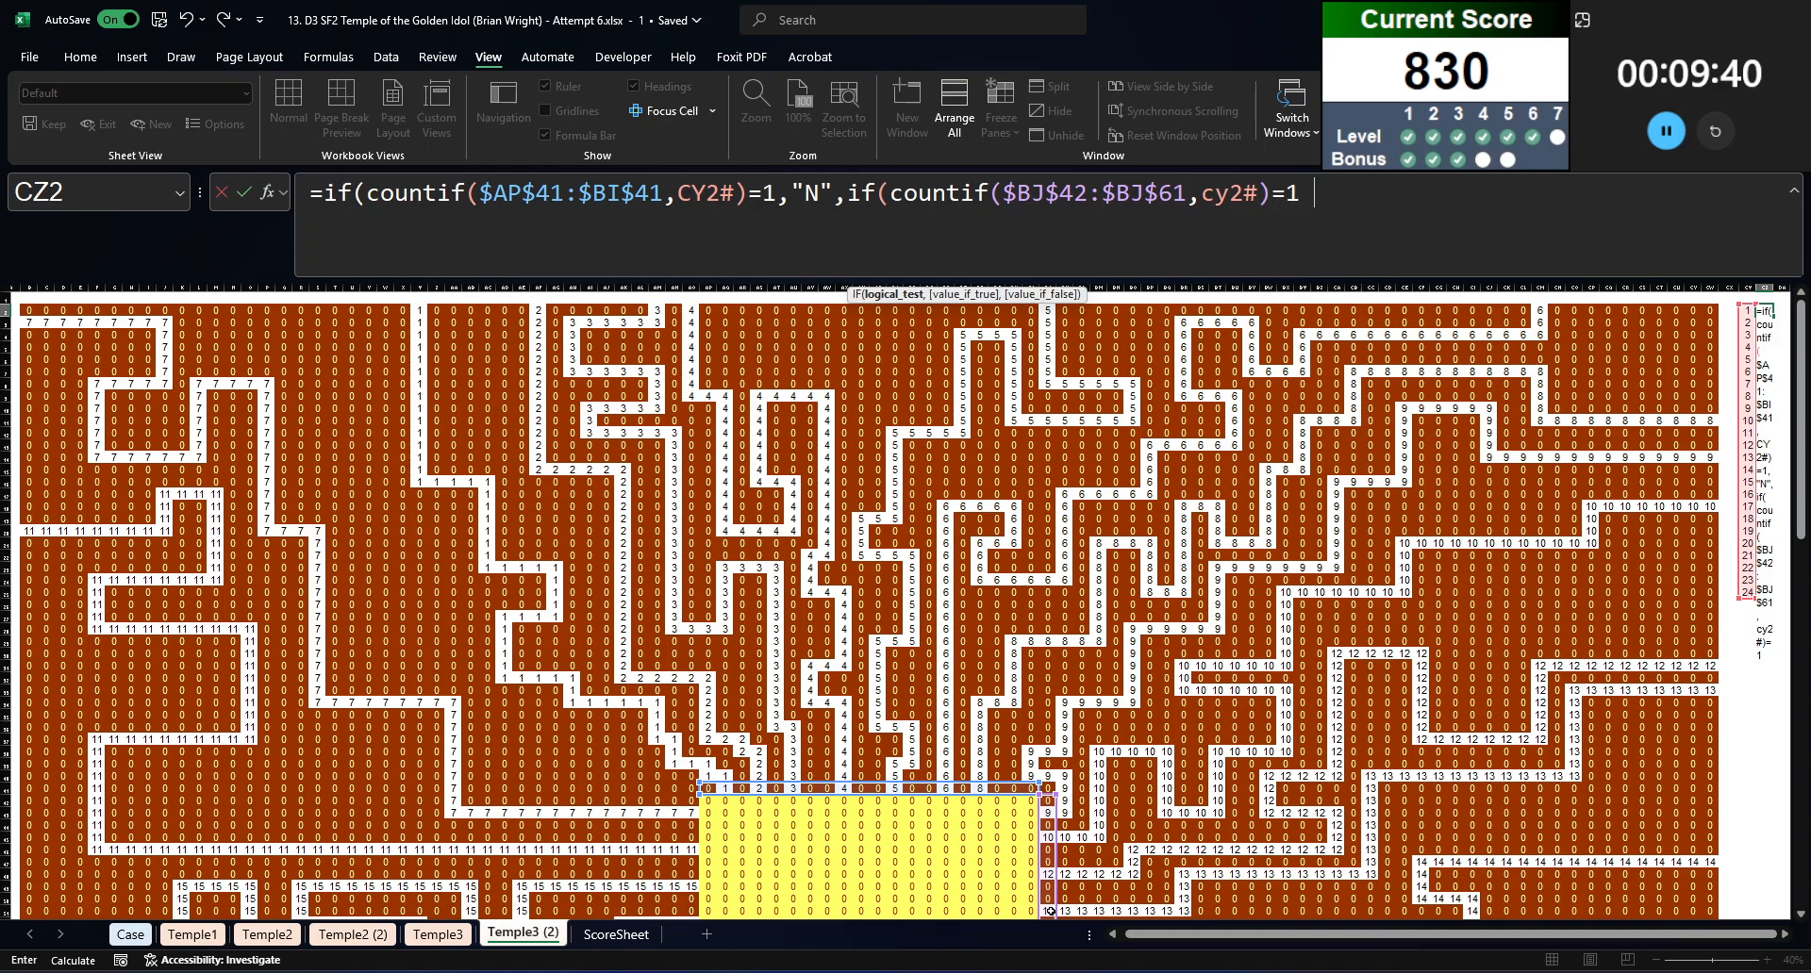
type("(coun")
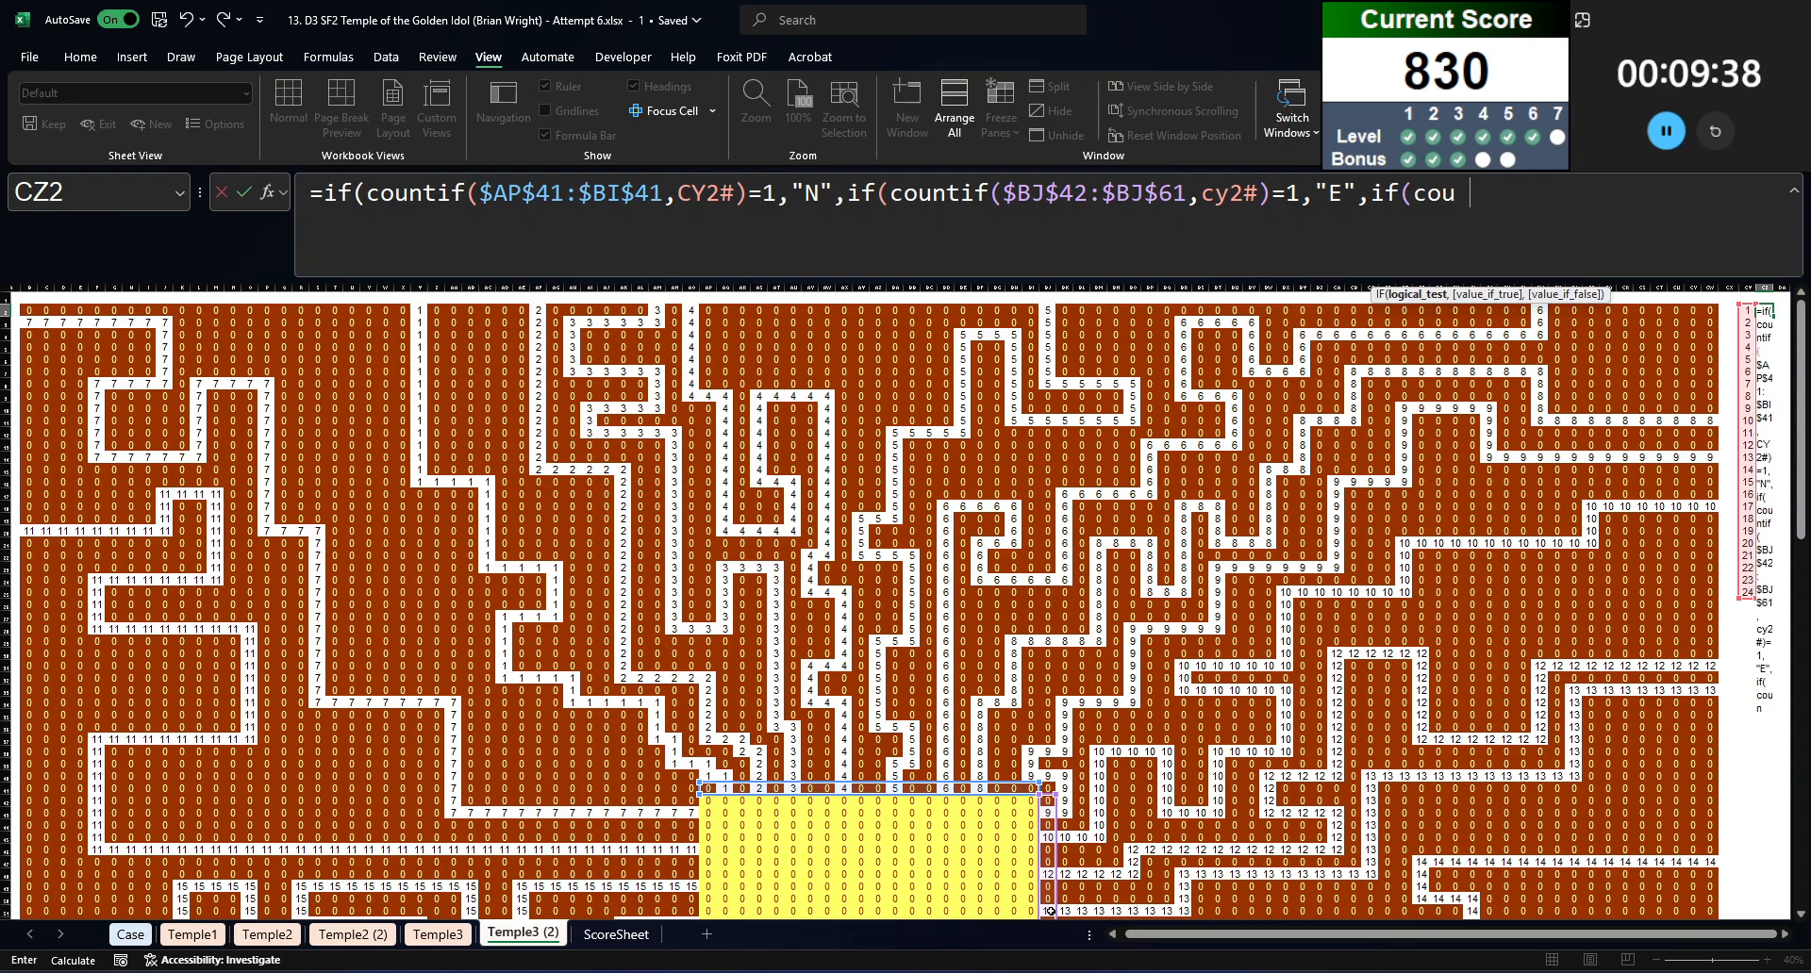
type("tif(")
Step: Complete the CZ2 formula with a nested IF returning "S" where COUNTIF($AP$62:$BI$62,CY2#)=1 and "W" otherwise
scroll(696, 729, "down", 9)
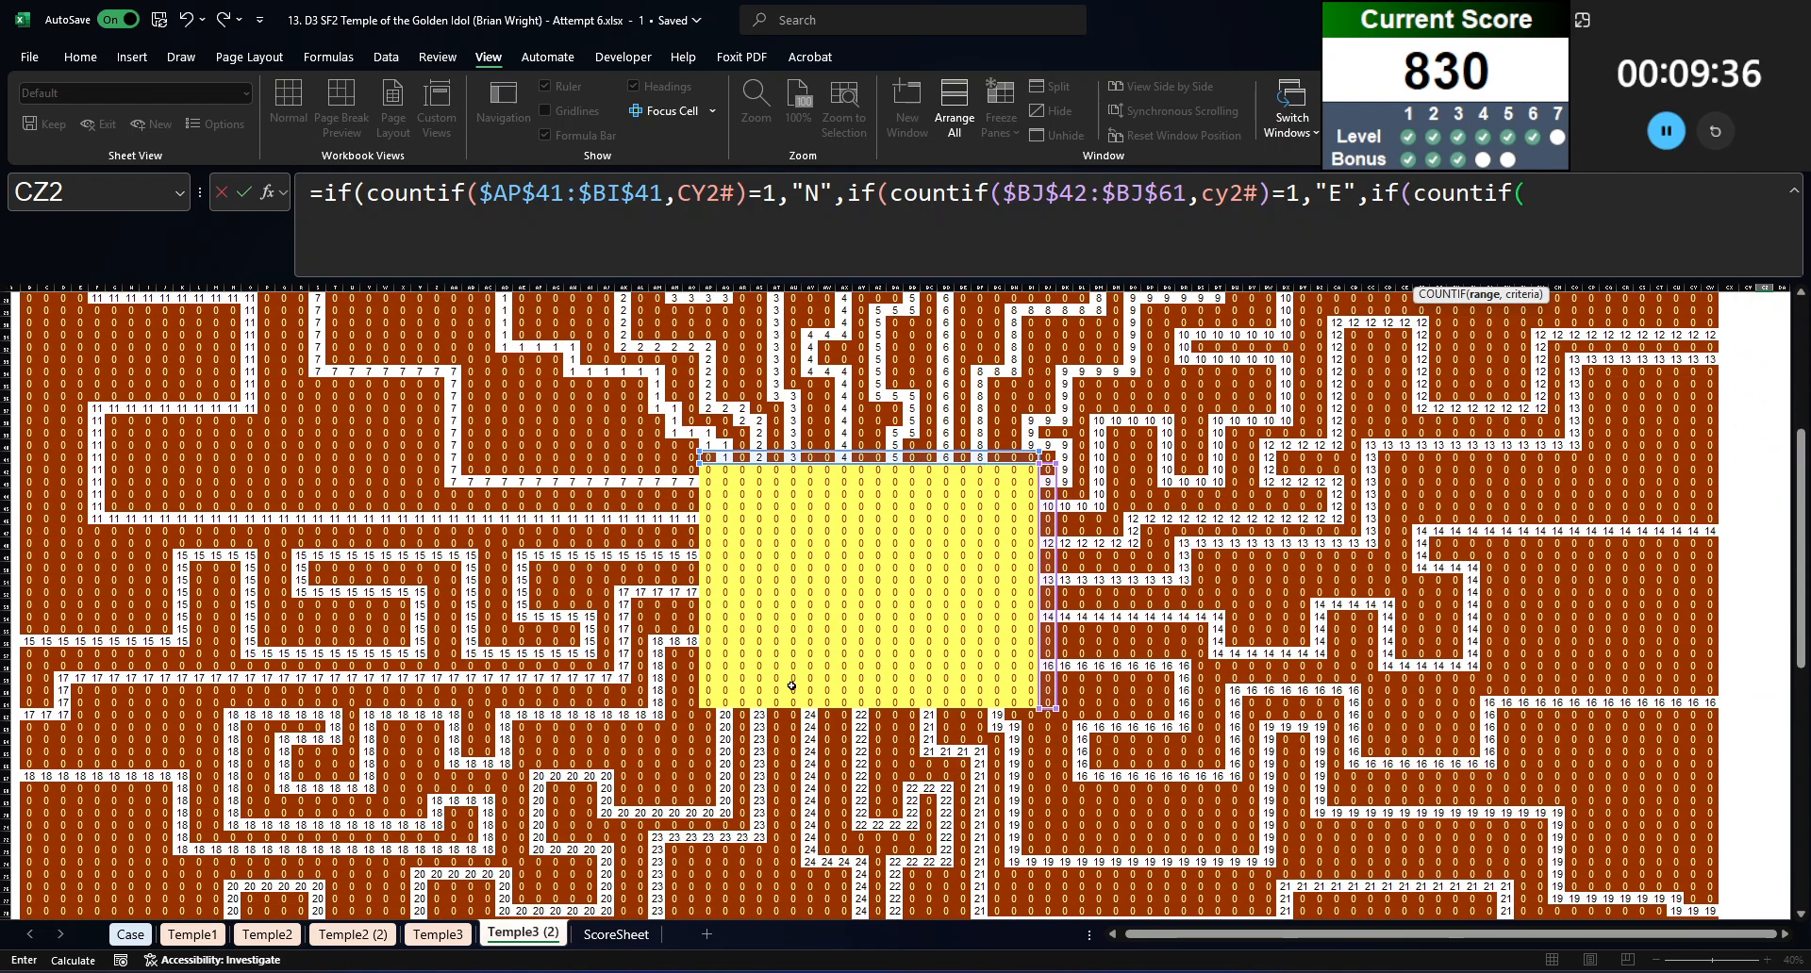
left_click_drag(703, 715, 1032, 717)
key("F4")
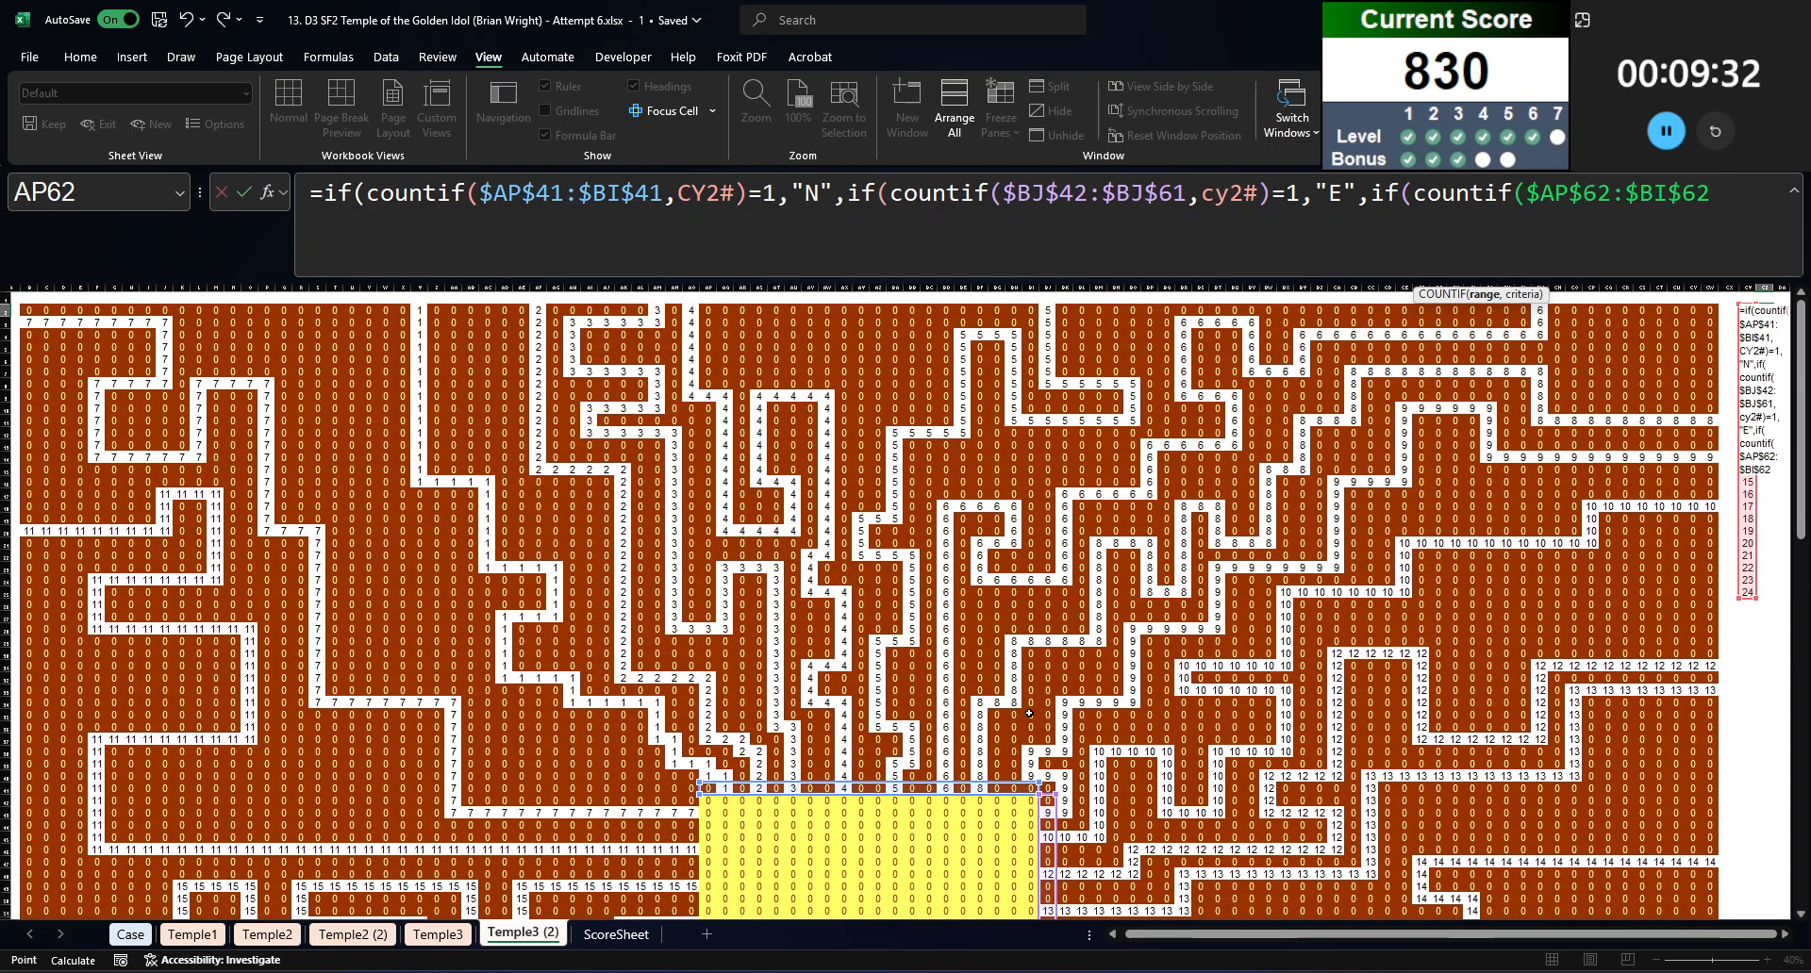
type(",cy2#)")
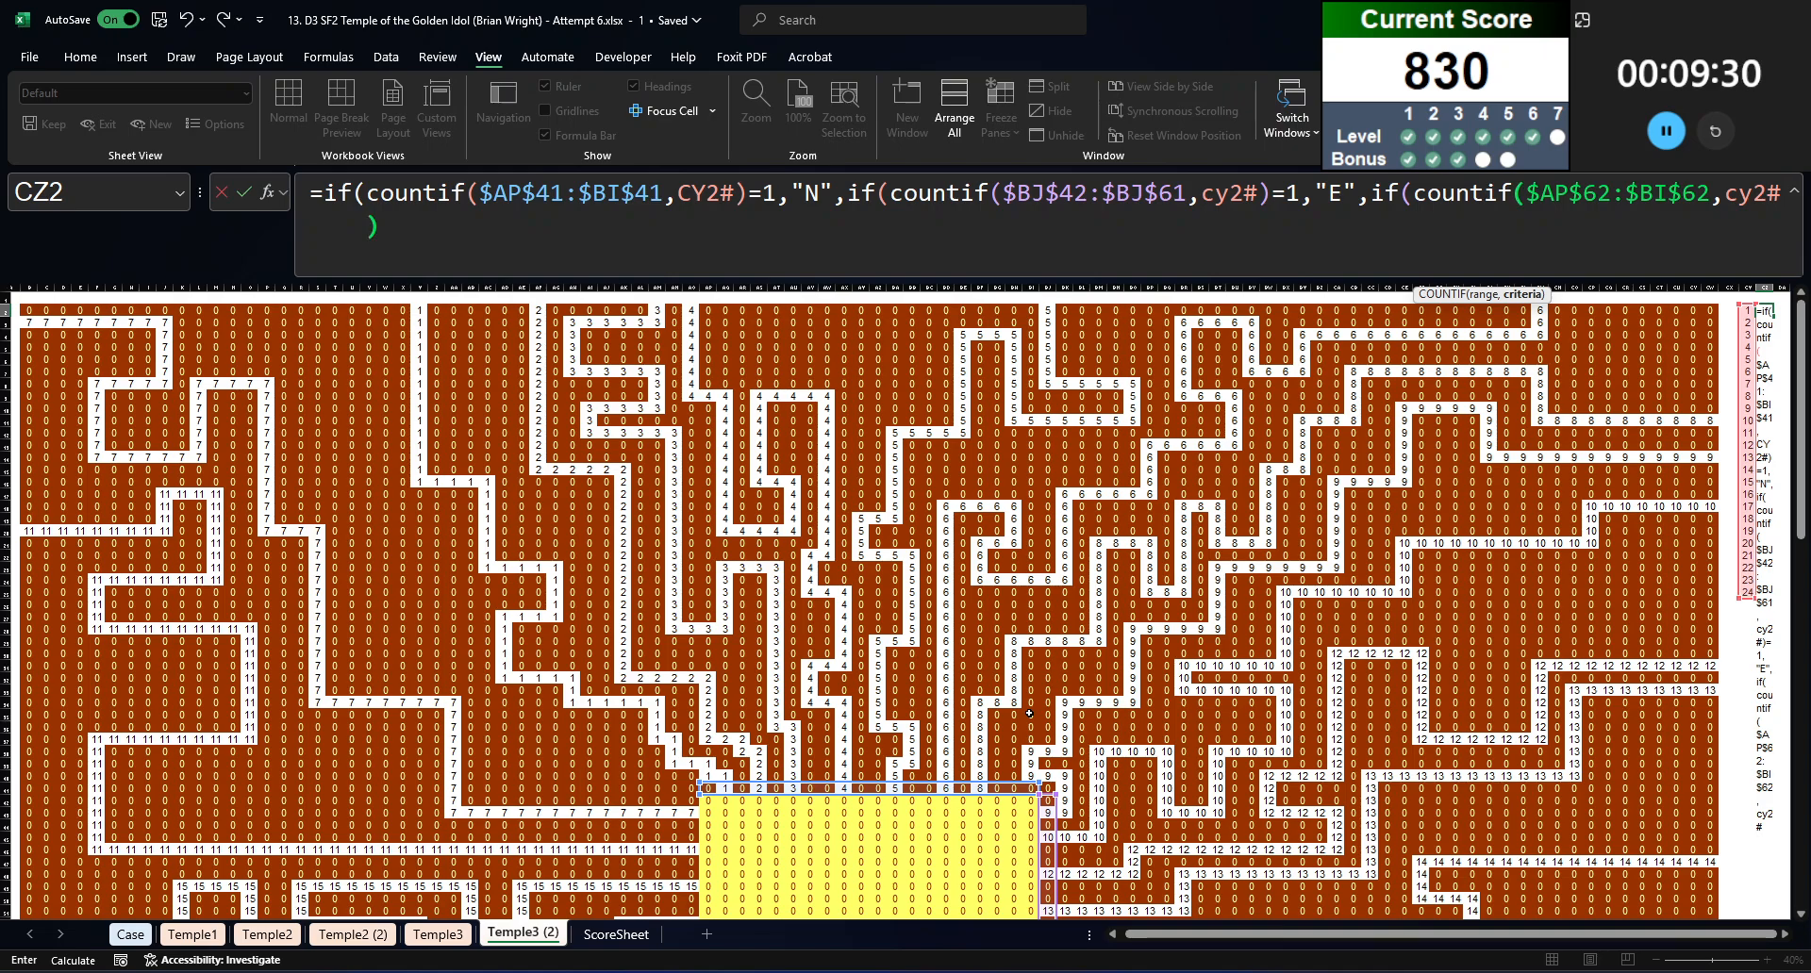
type("=1,\"S\",")
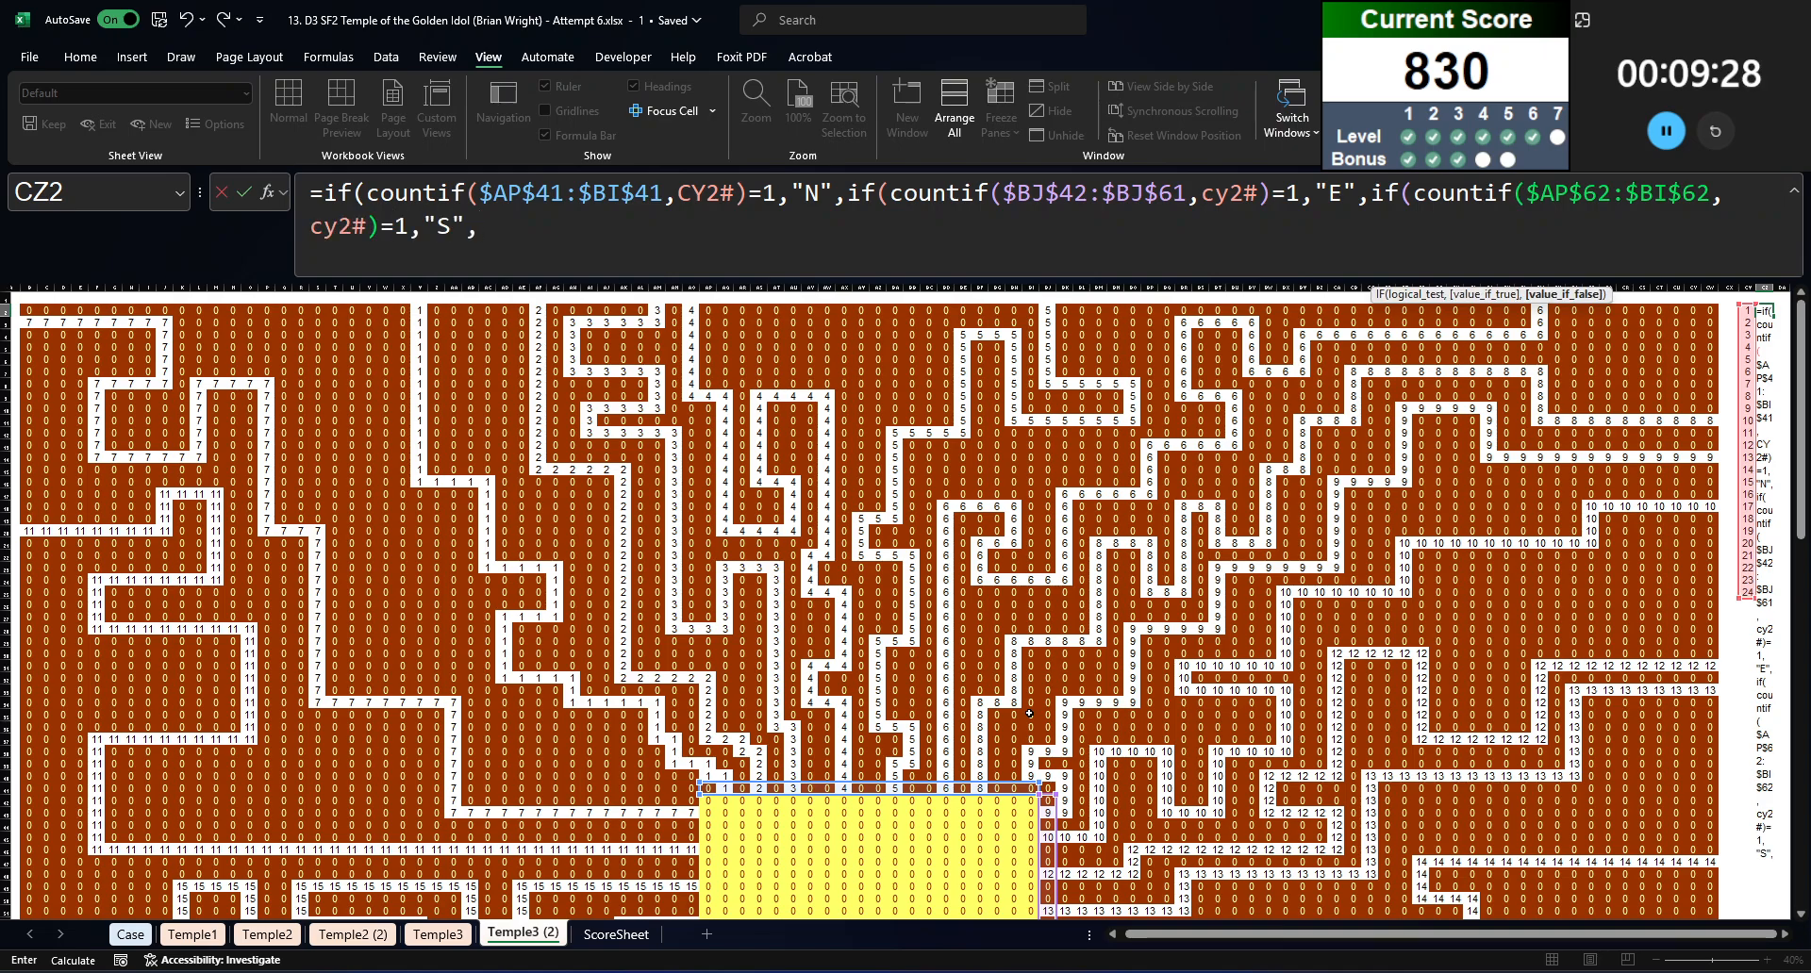
type("\"W\")))")
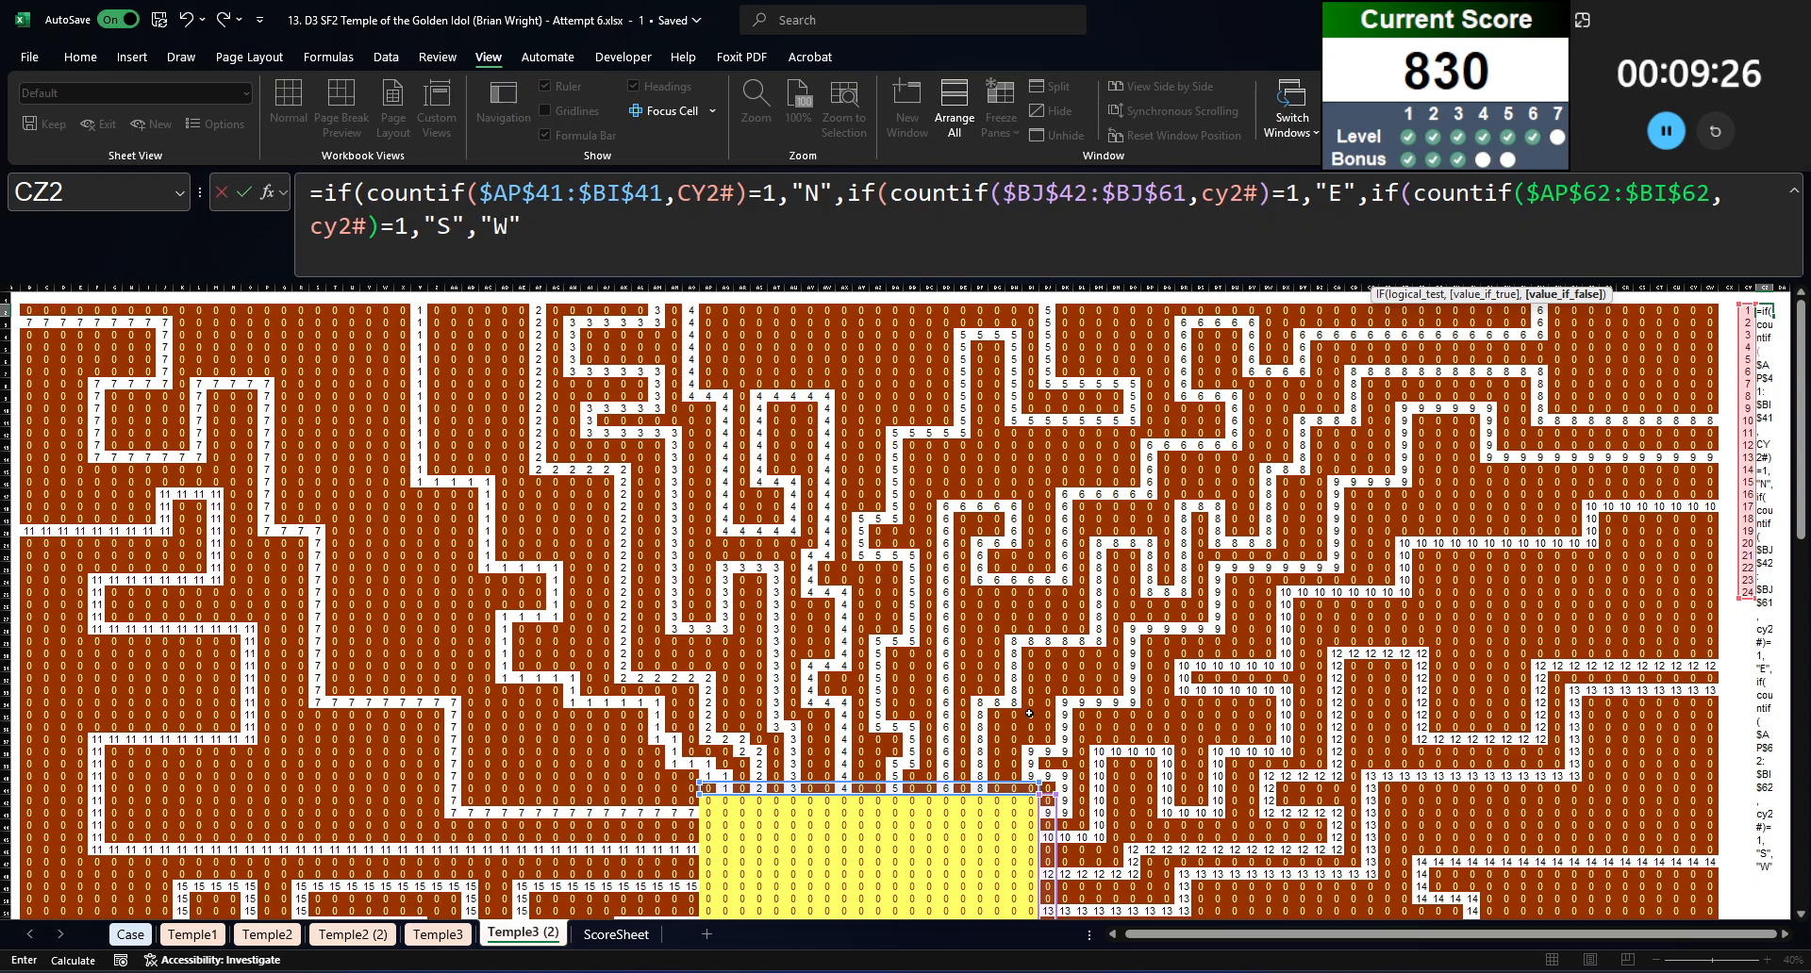
key("Left")
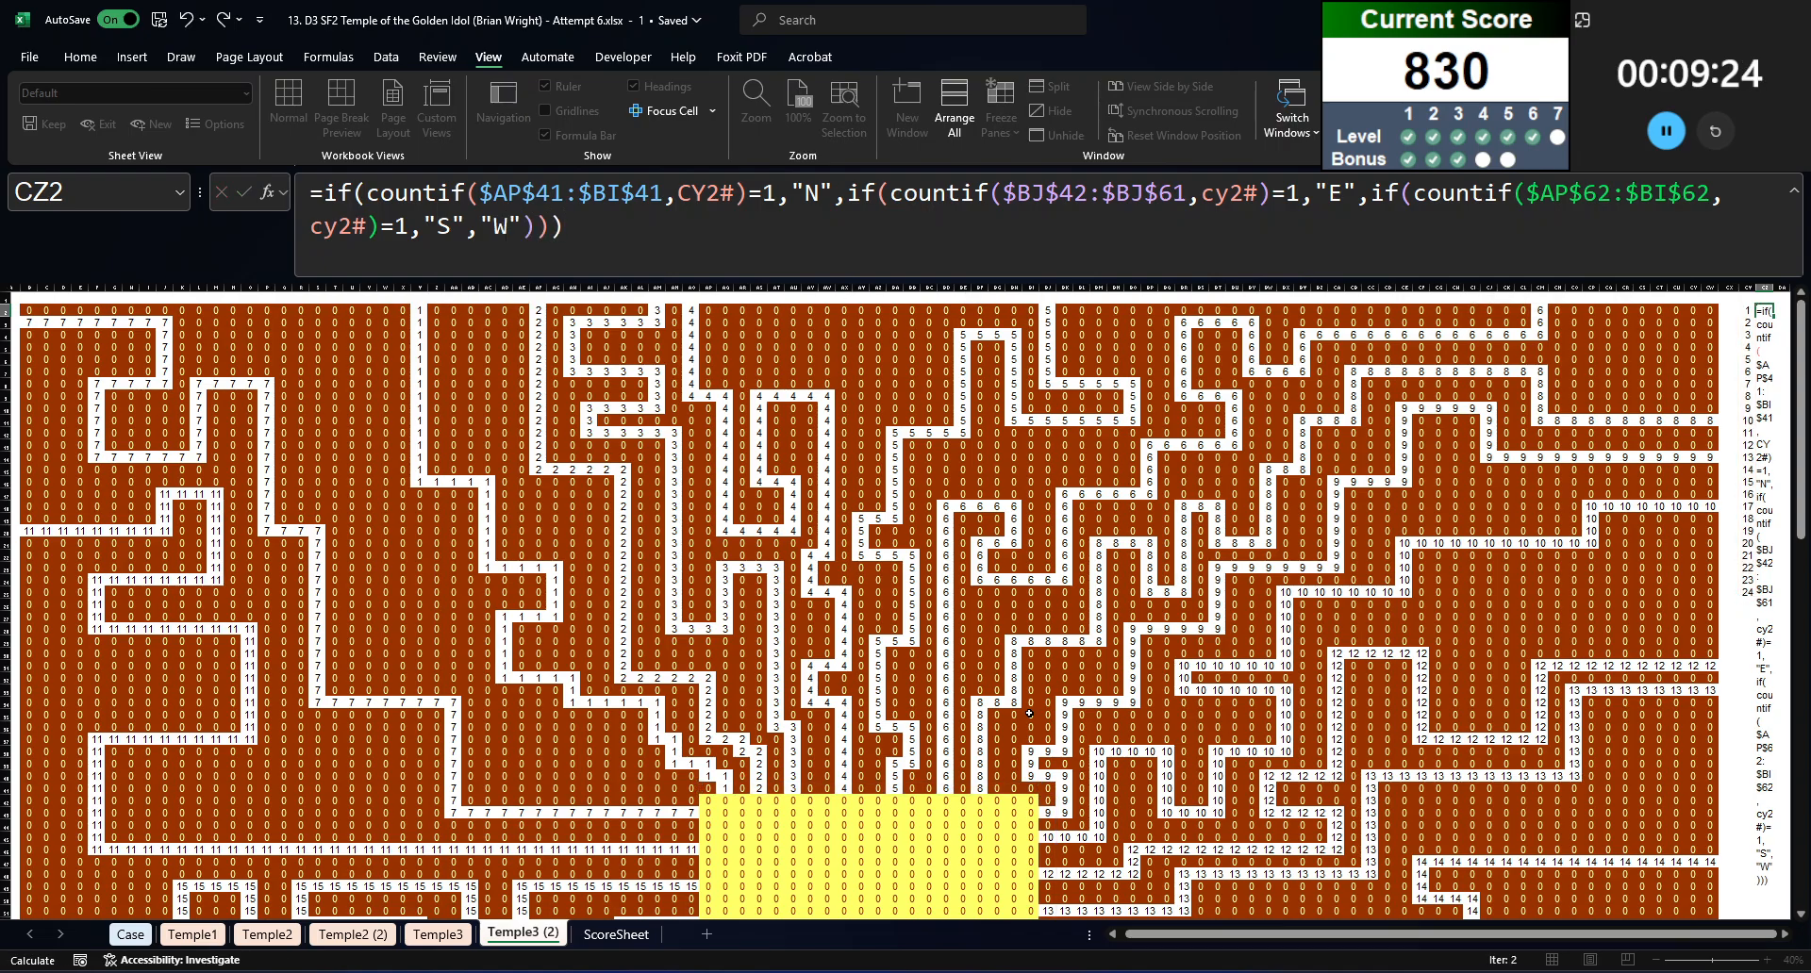
key("Right")
Step: Enter Example7 in DB2 as the game to look up, beside the path and side lists
key("Right")
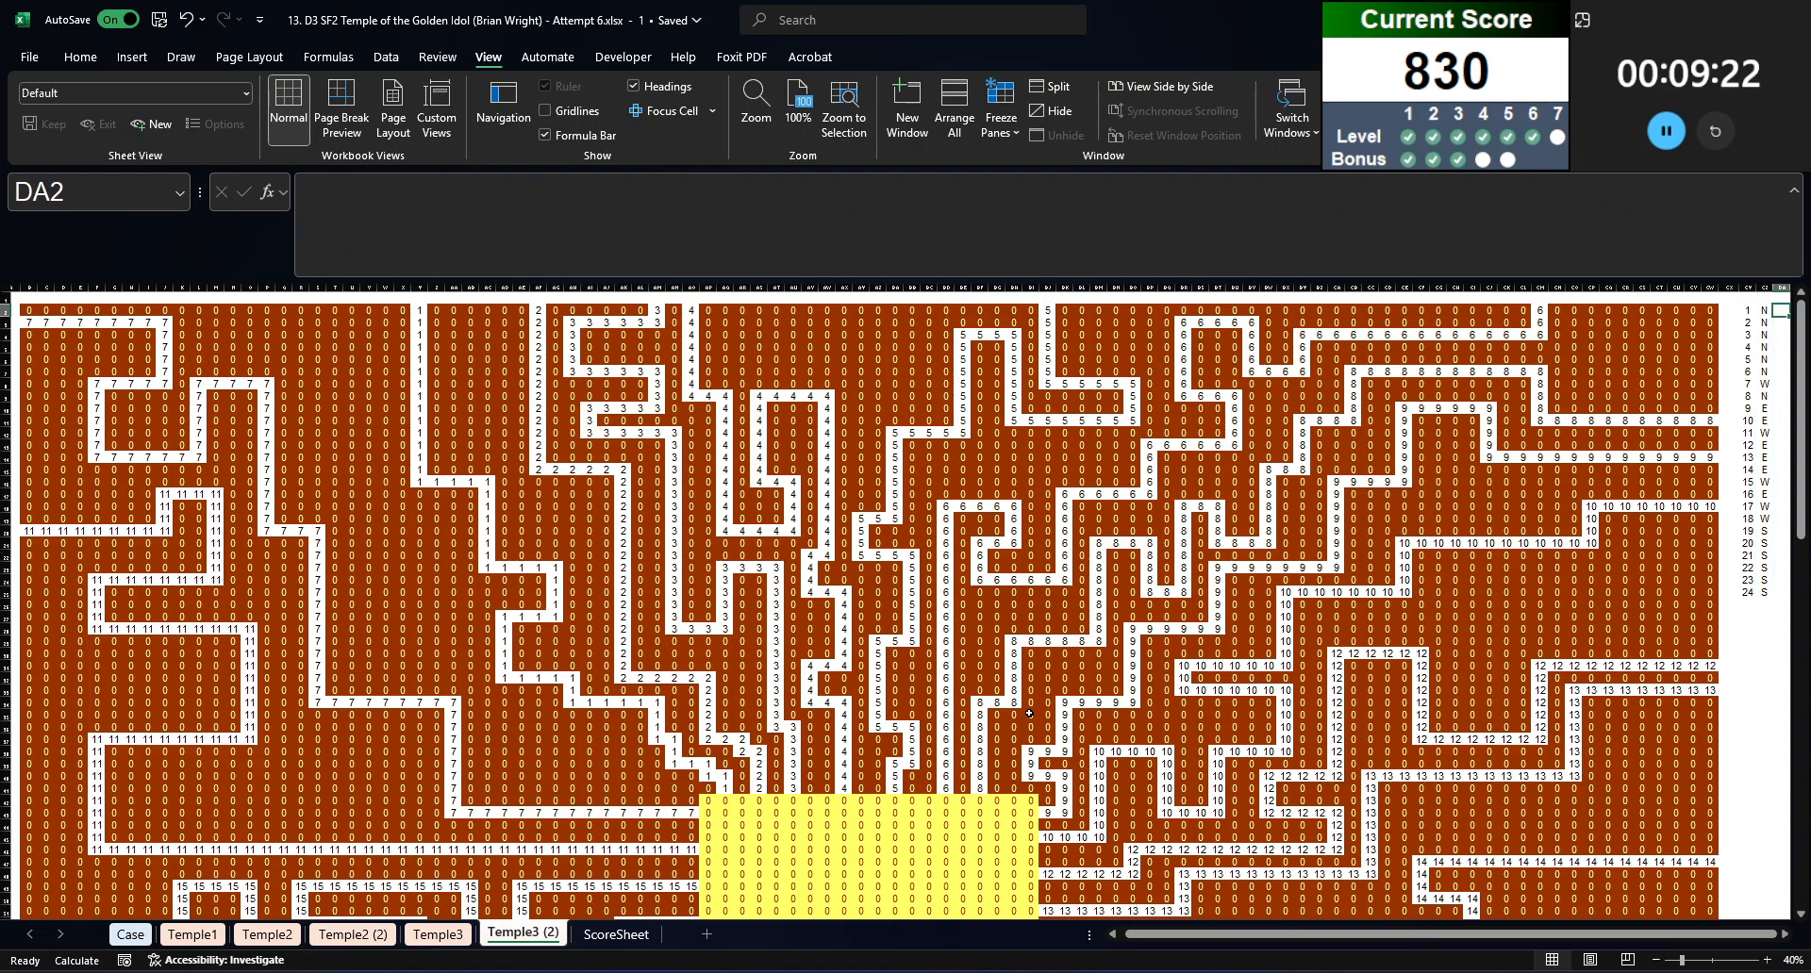
key("Left")
key("Right")
key("Right")
key("Left")
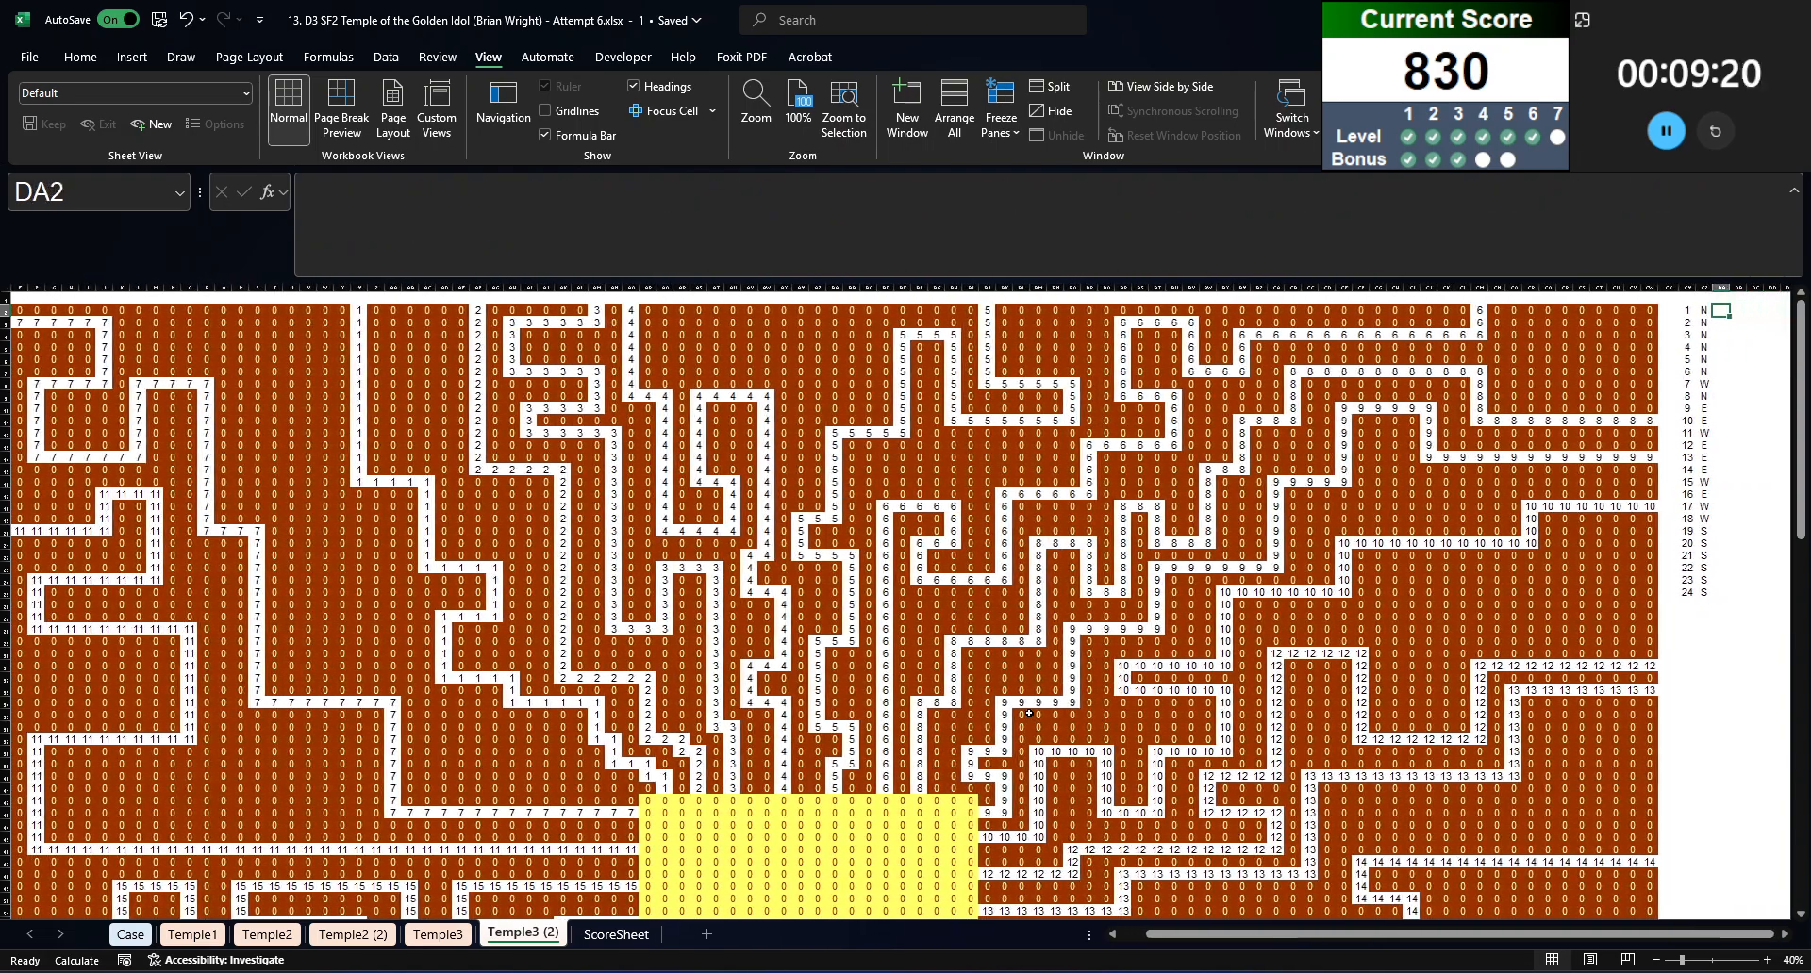
key("Right")
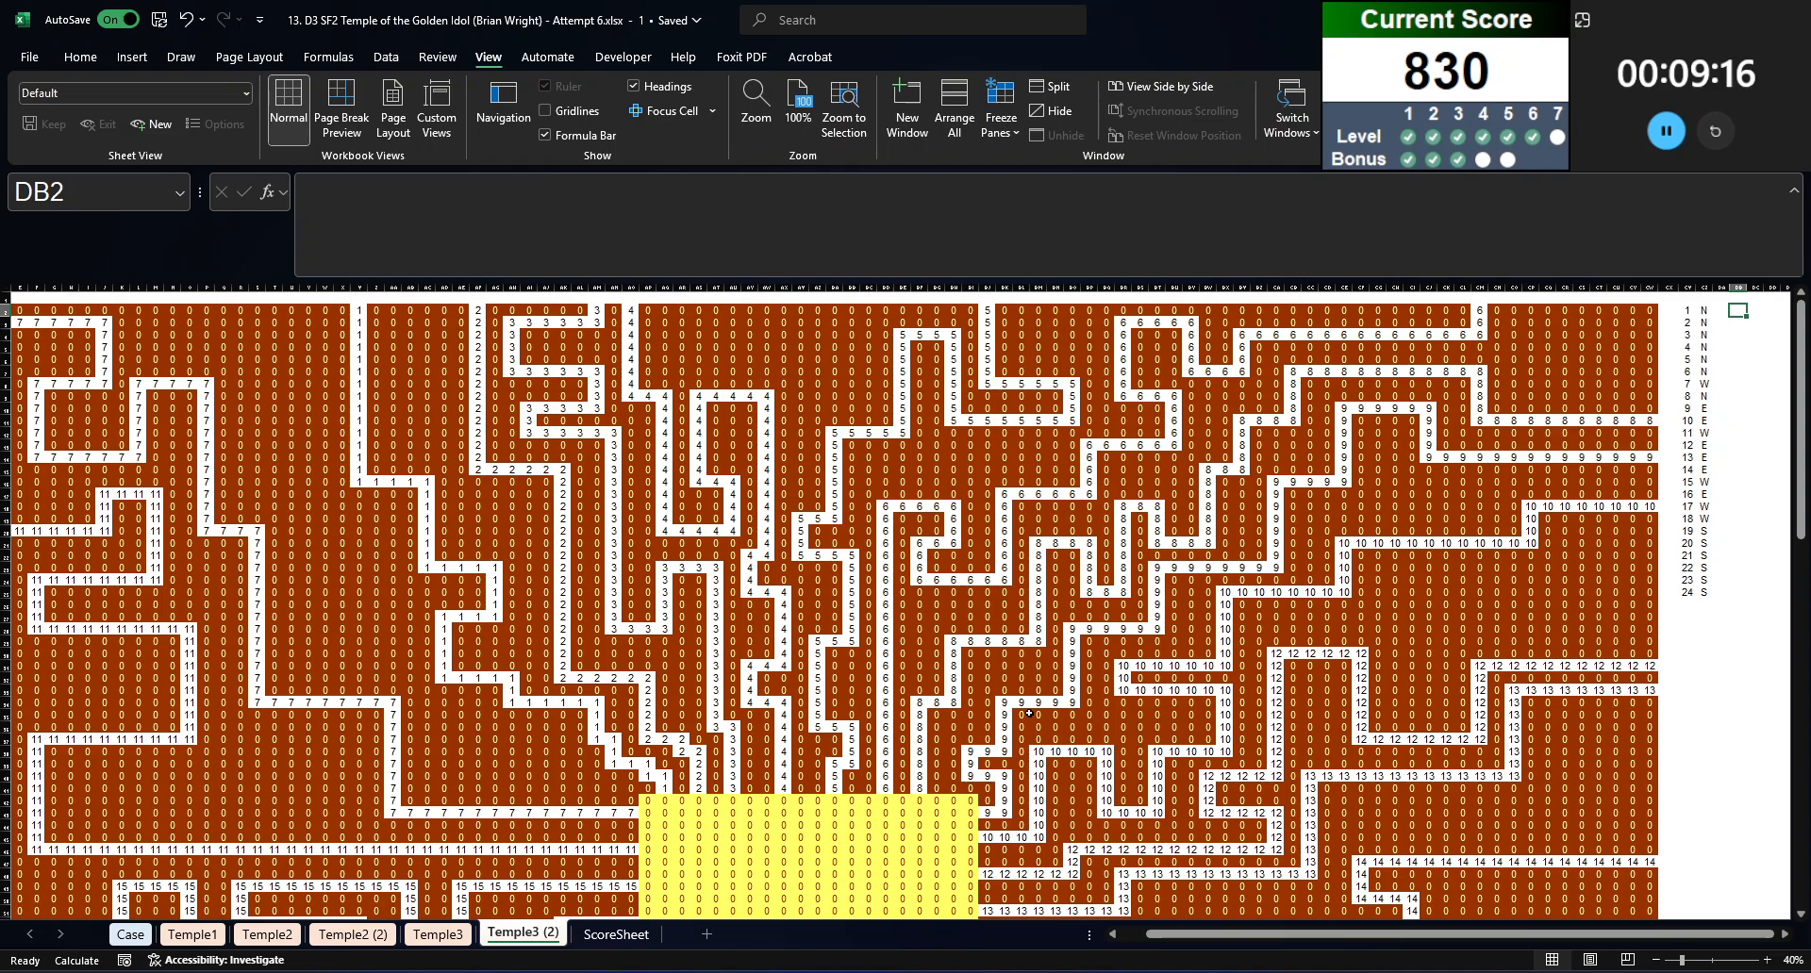
type("Example7")
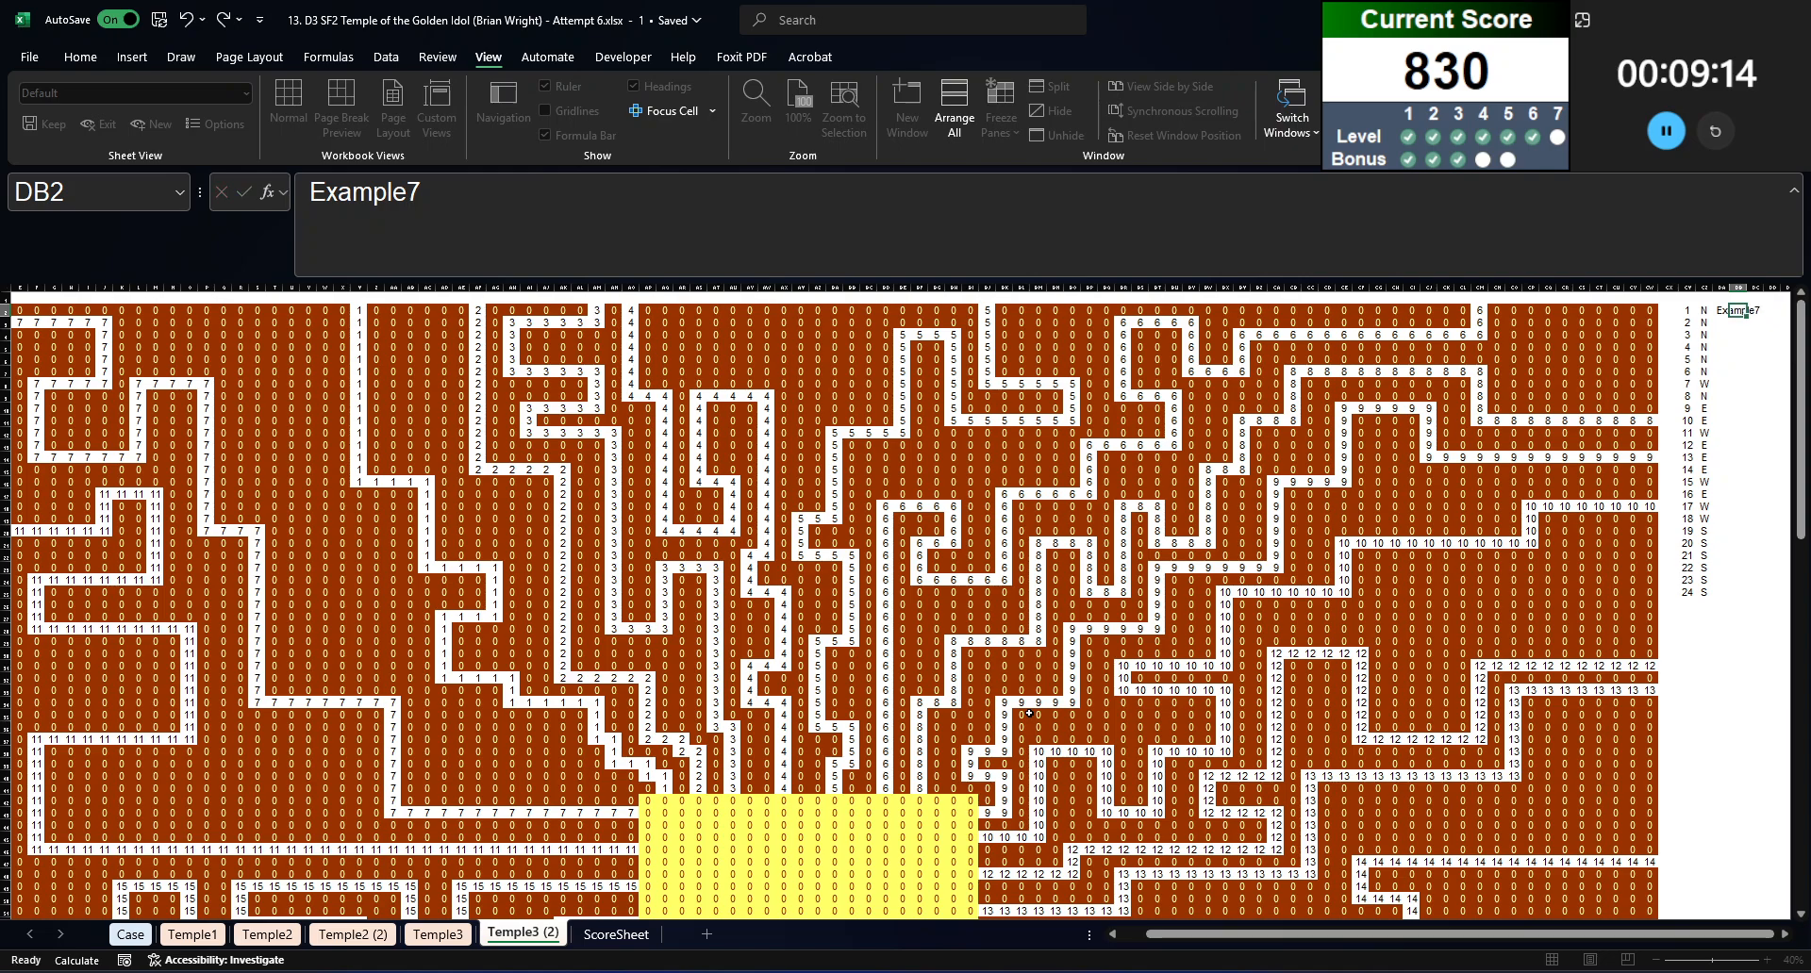
key("Return")
Step: Pull the game's animal, configuration and start cell into DB3 with =TOCOL(XLOOKUP(DB2,Case!B:B,Case!G:I))
type("=tocol(xlookup(DB2,")
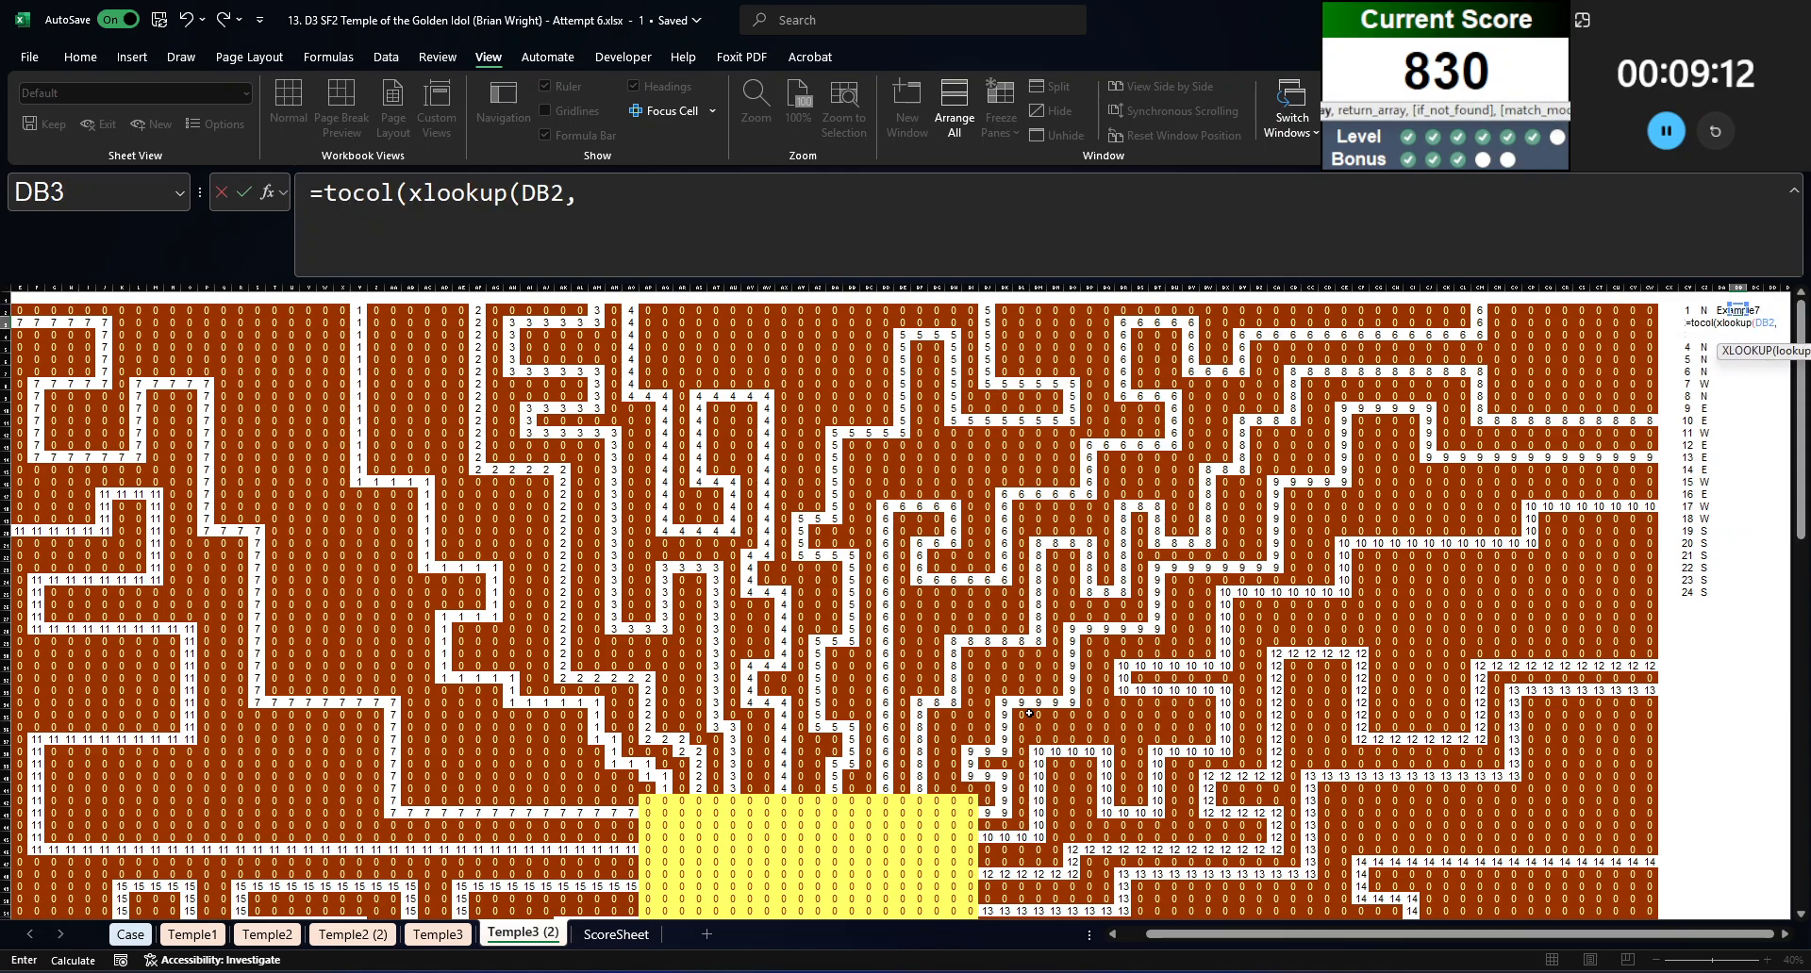
type("case!B:B,case!")
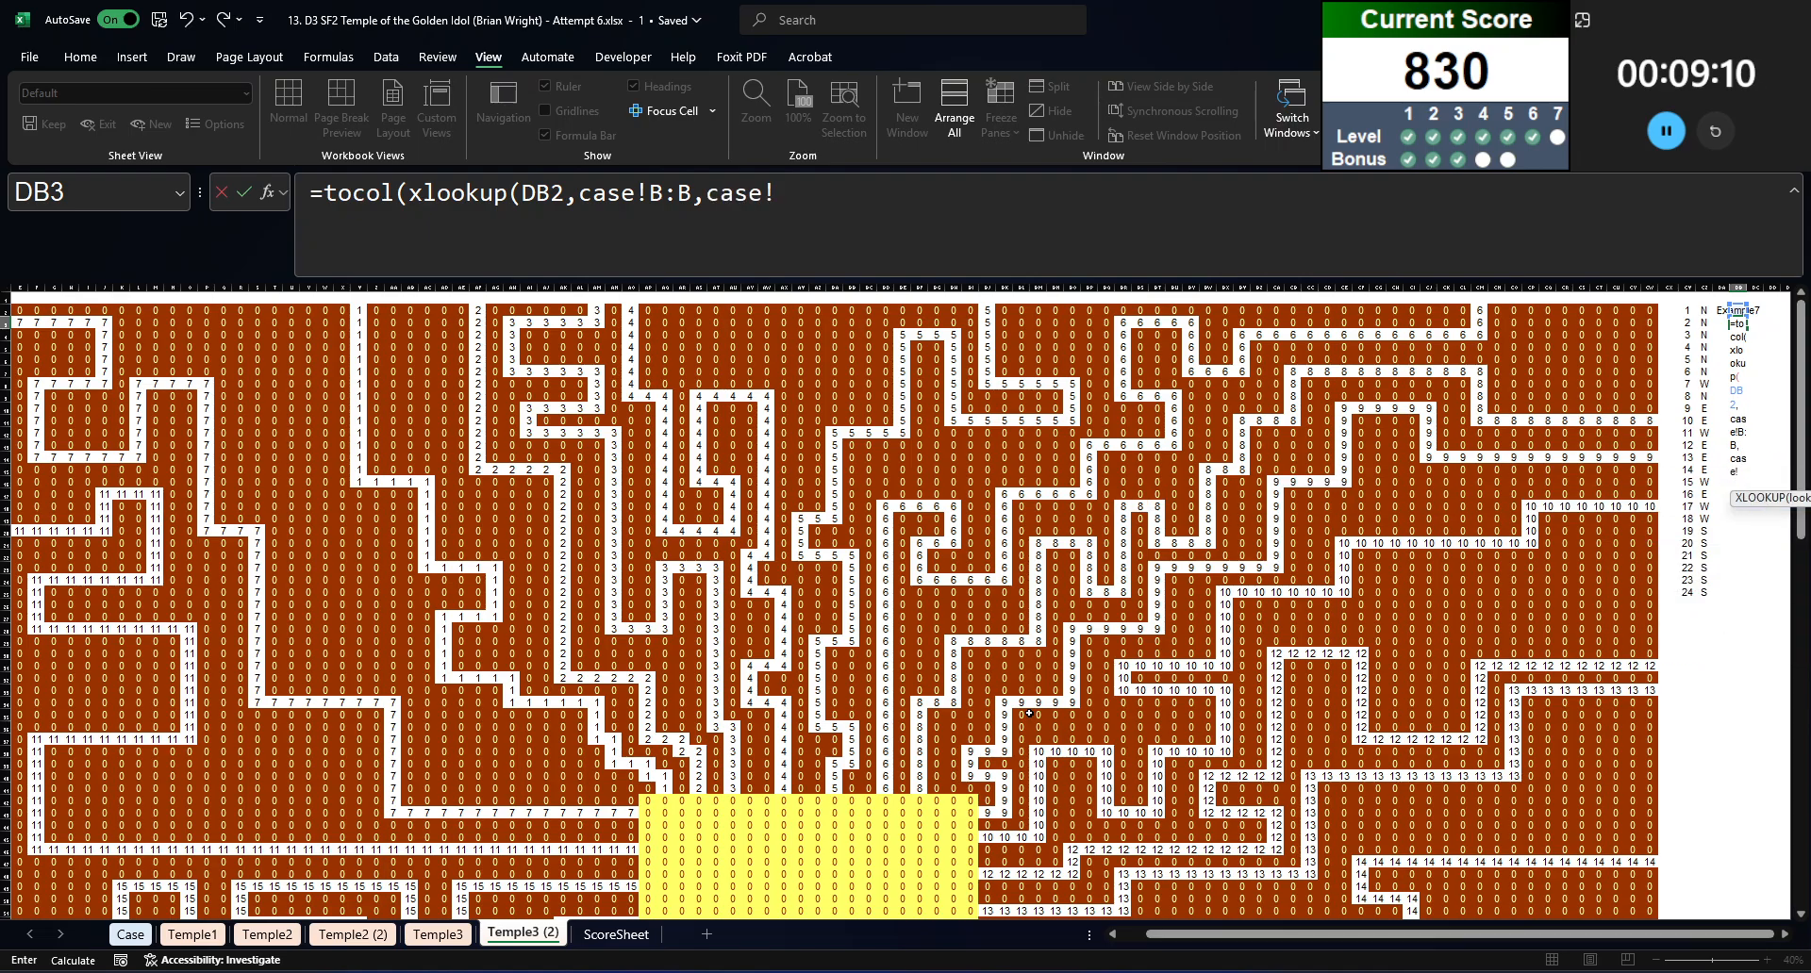
type("G<")
key("ctrl+Page_Up")
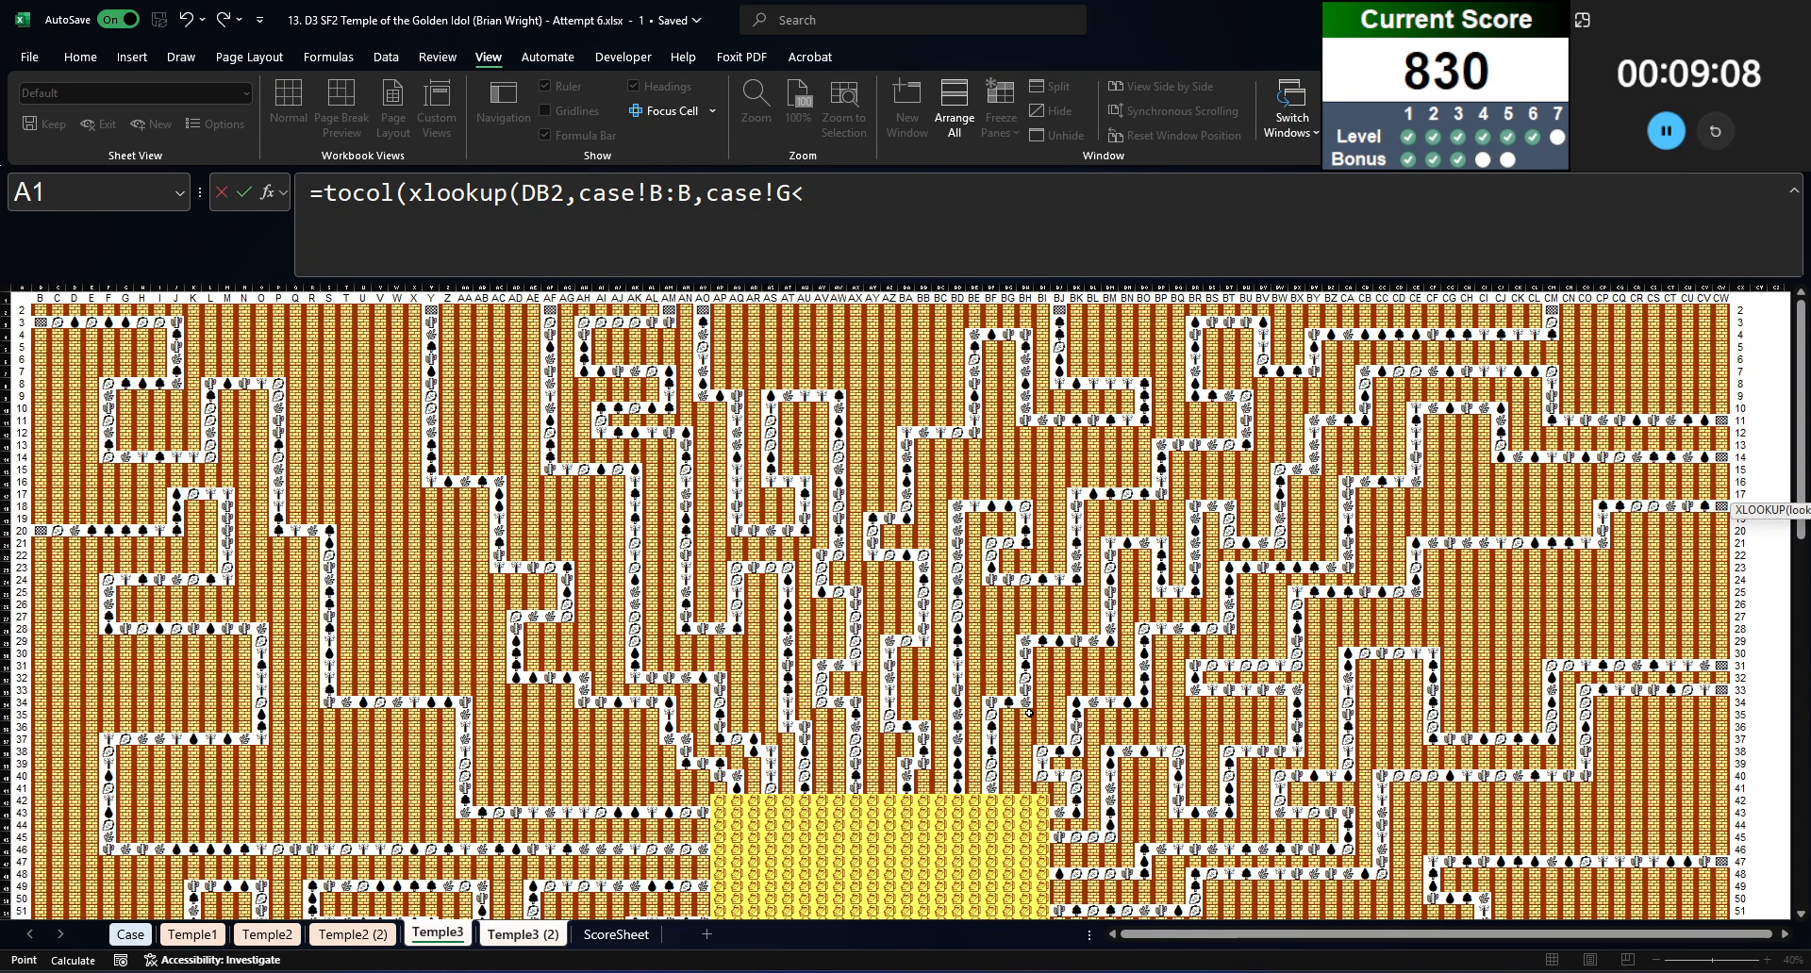
key("ctrl+Page_Up")
key("ctrl+Page_Up")
key("ctrl+Page_Up")
key("ctrl+Page_Up")
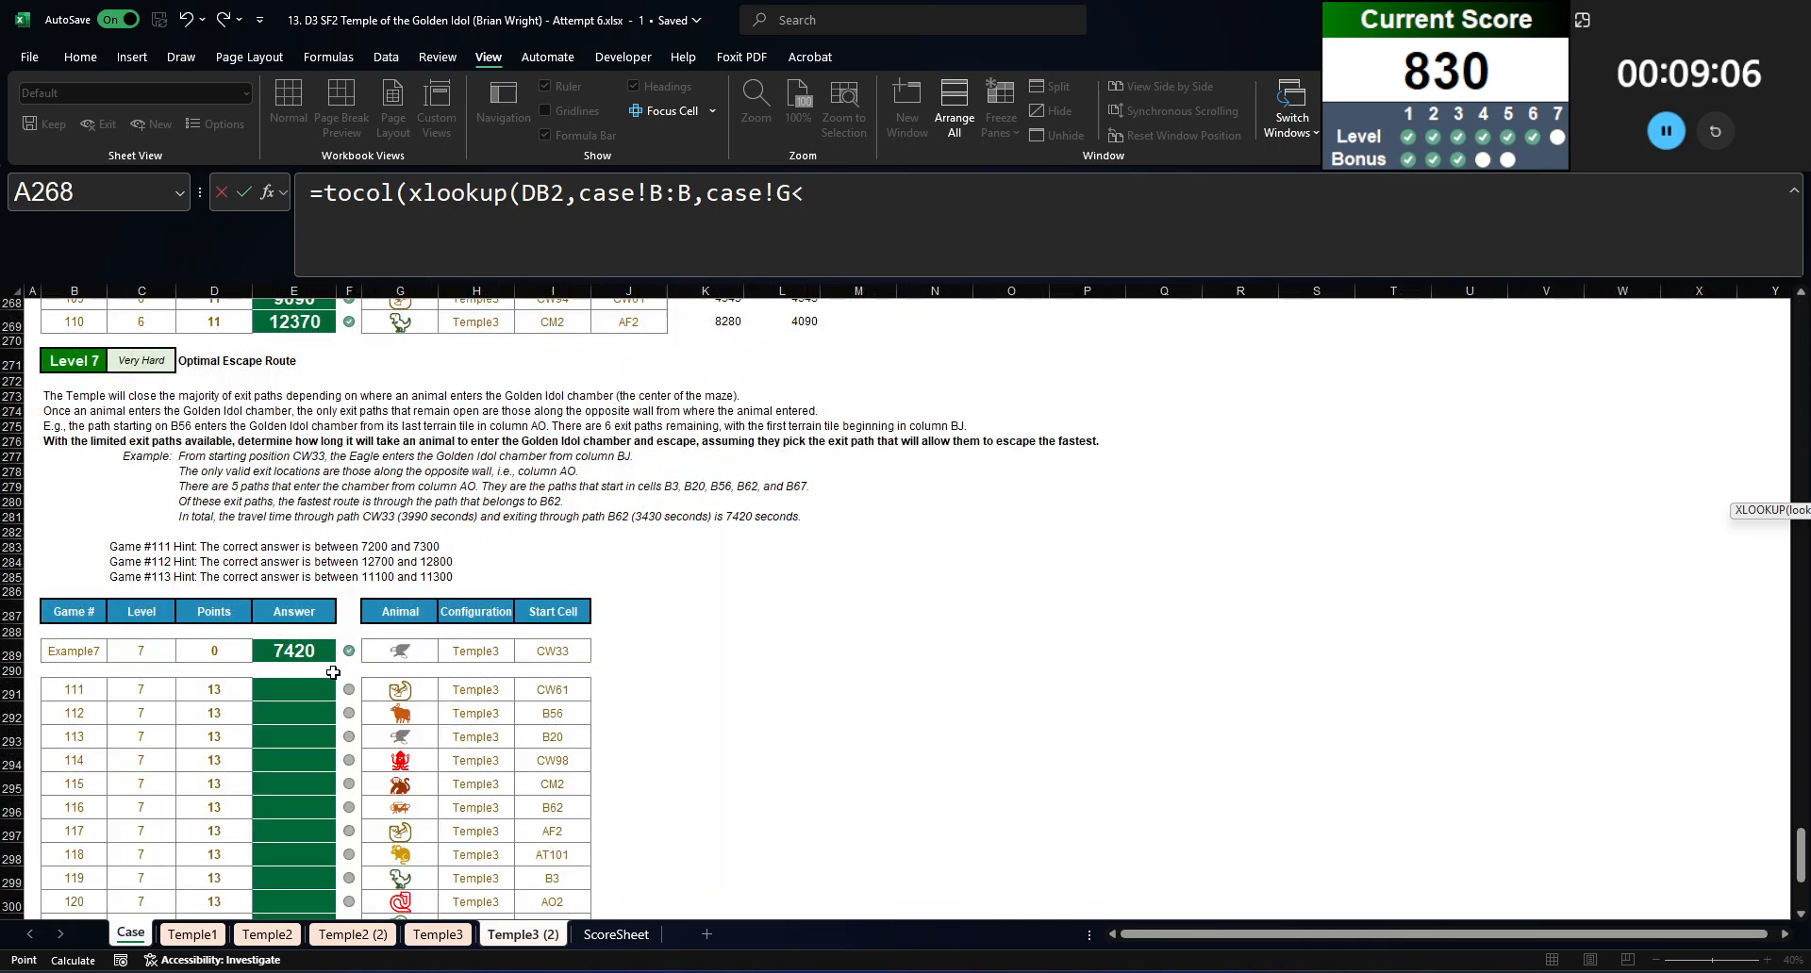
key("BackSpace")
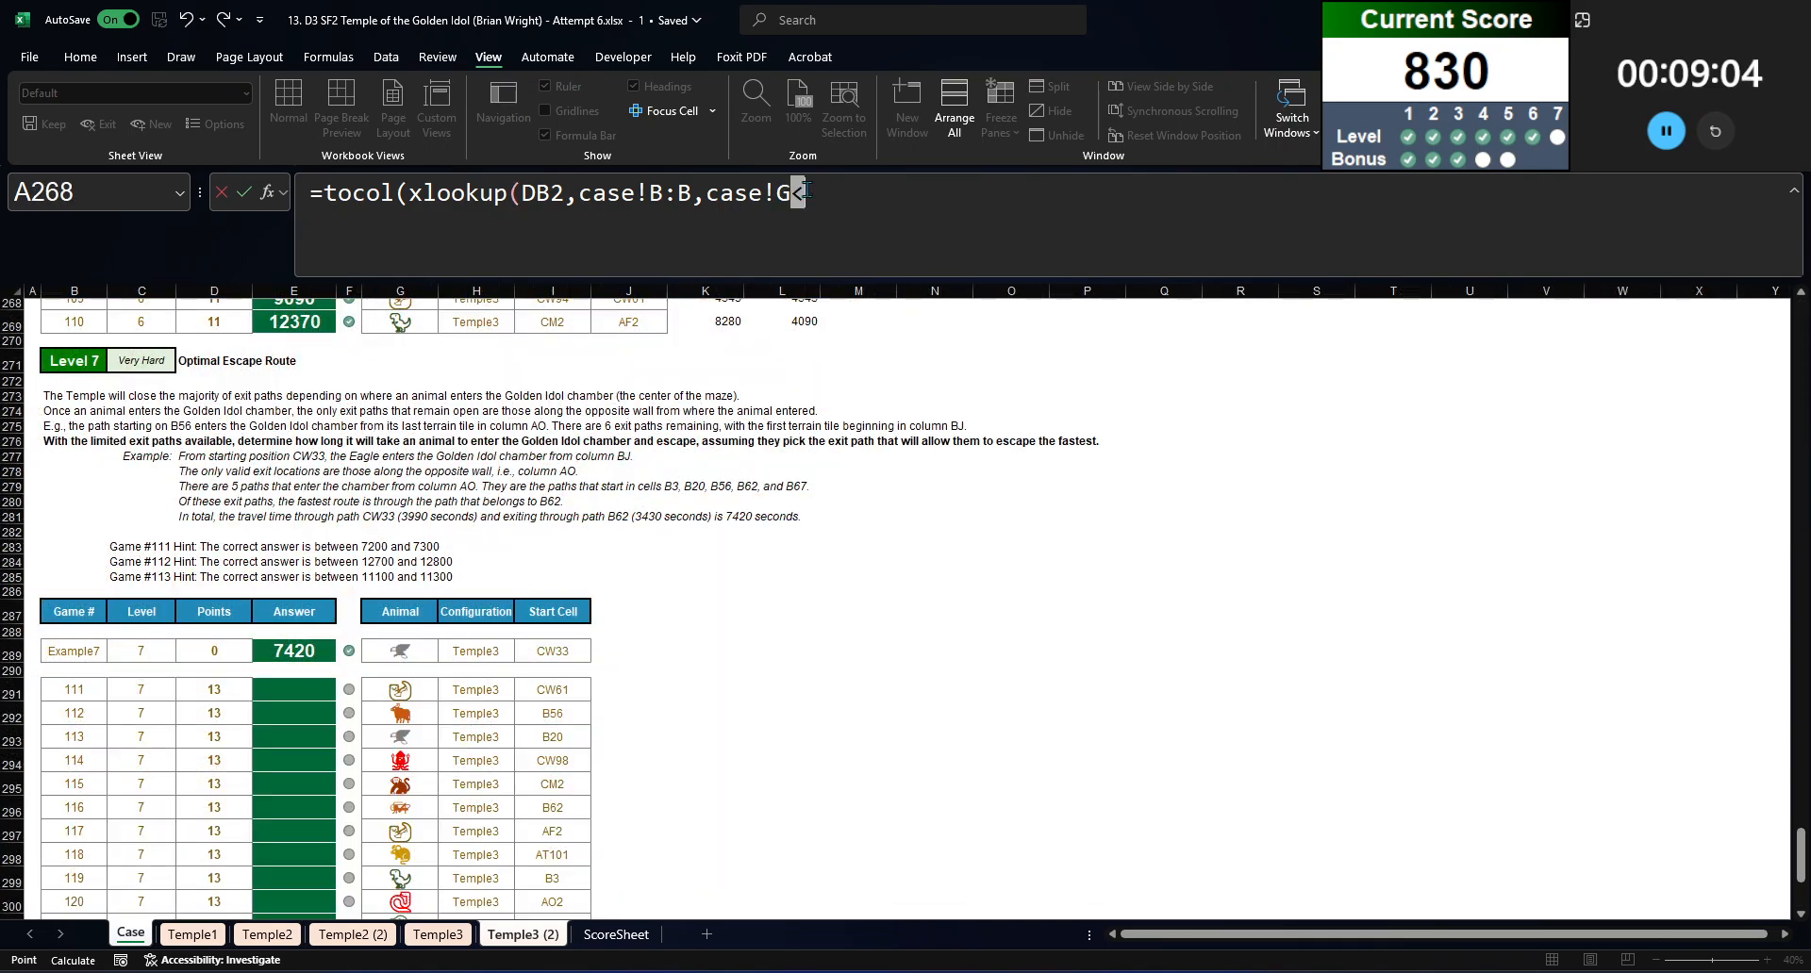
type(":I)")
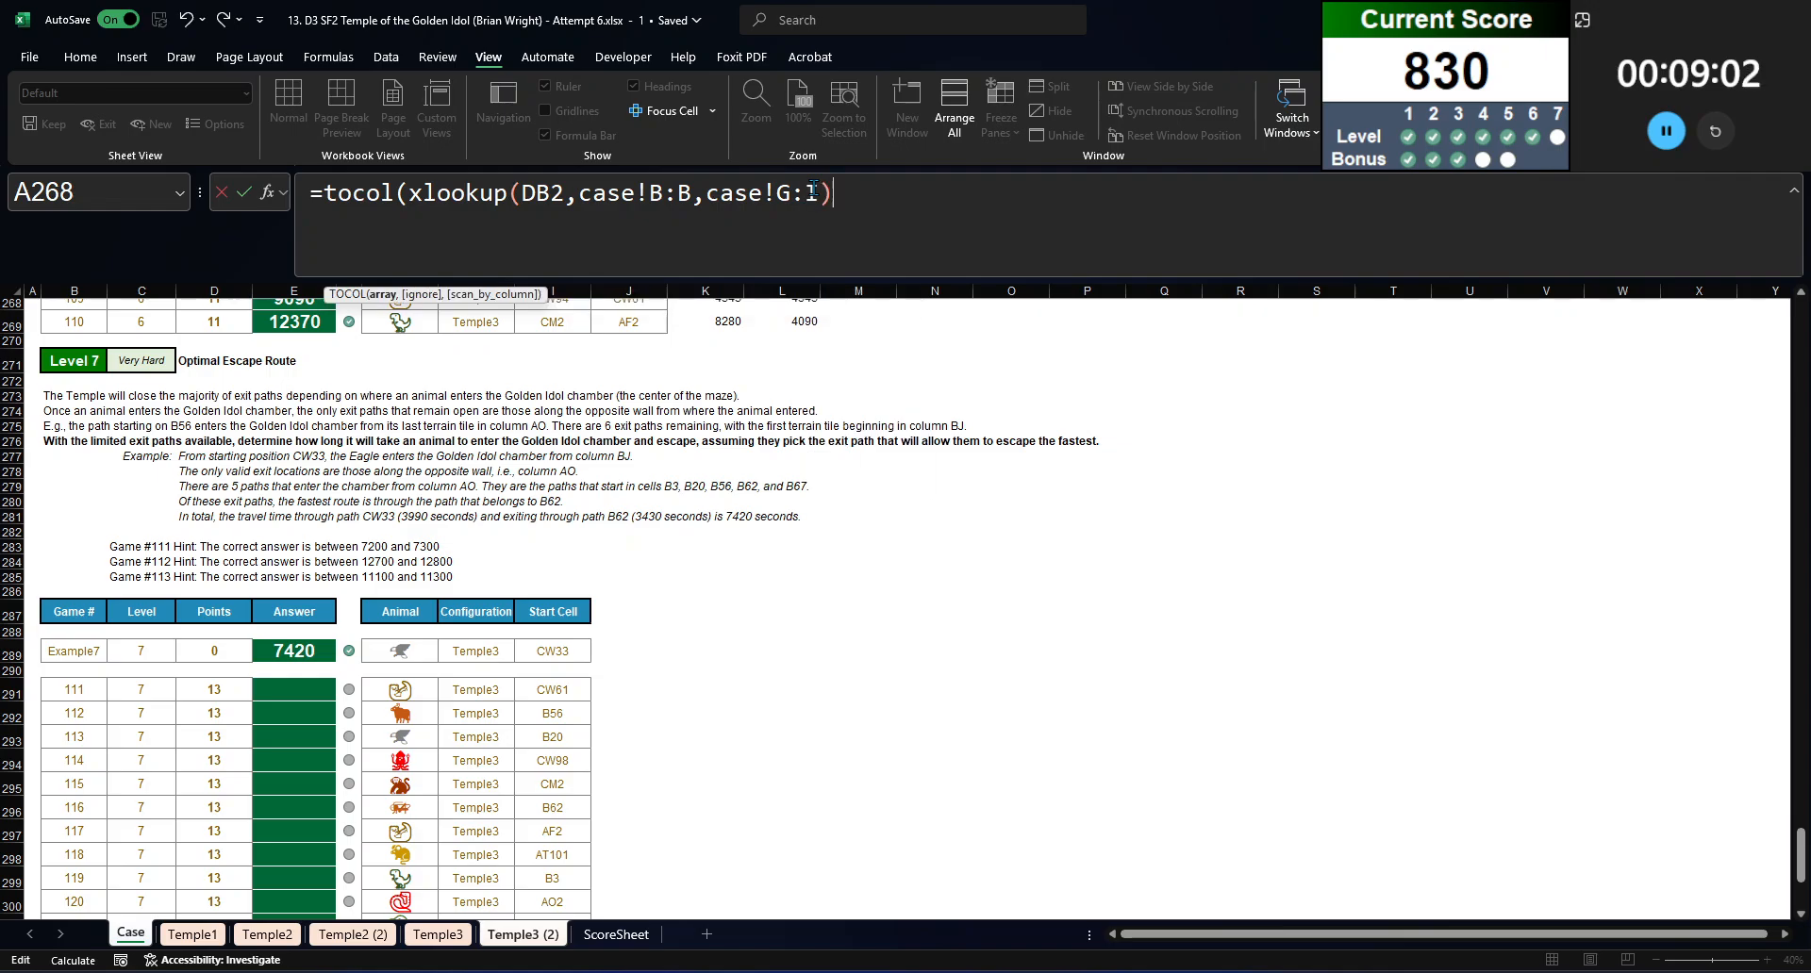
key("Return")
key("Return")
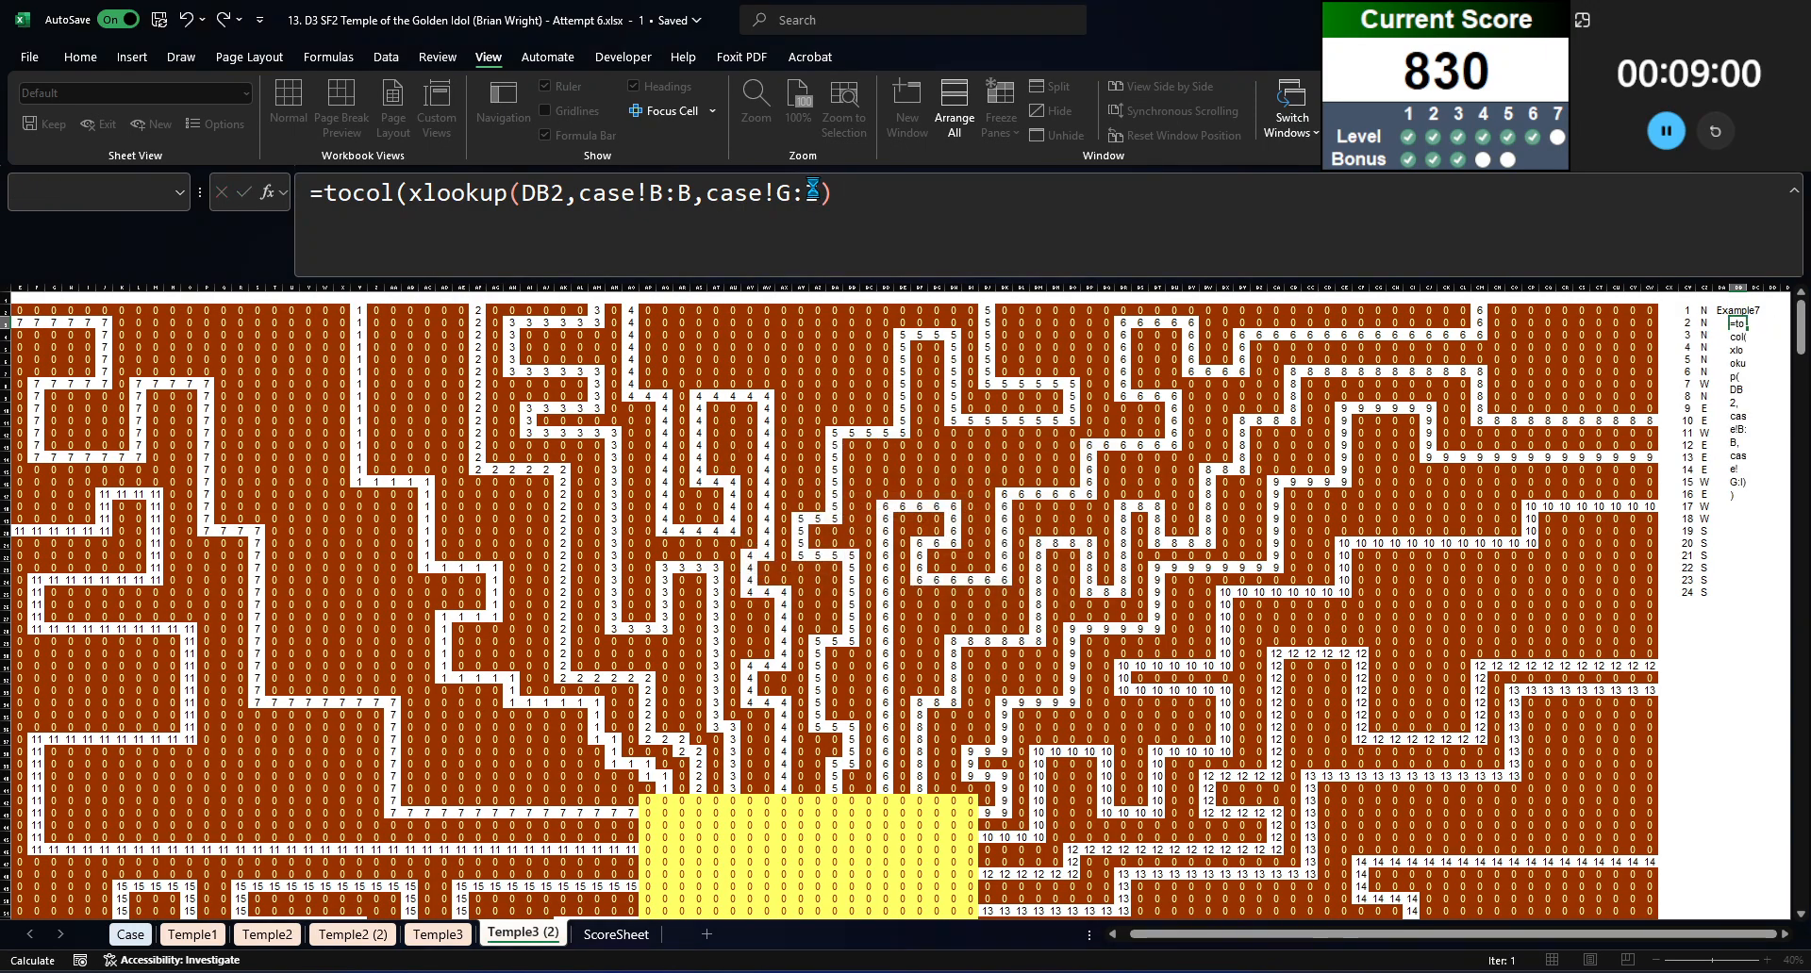
key("Right")
key("Left")
key("Down")
key("Down")
key("Right")
key("Right")
key("Right")
key("Right")
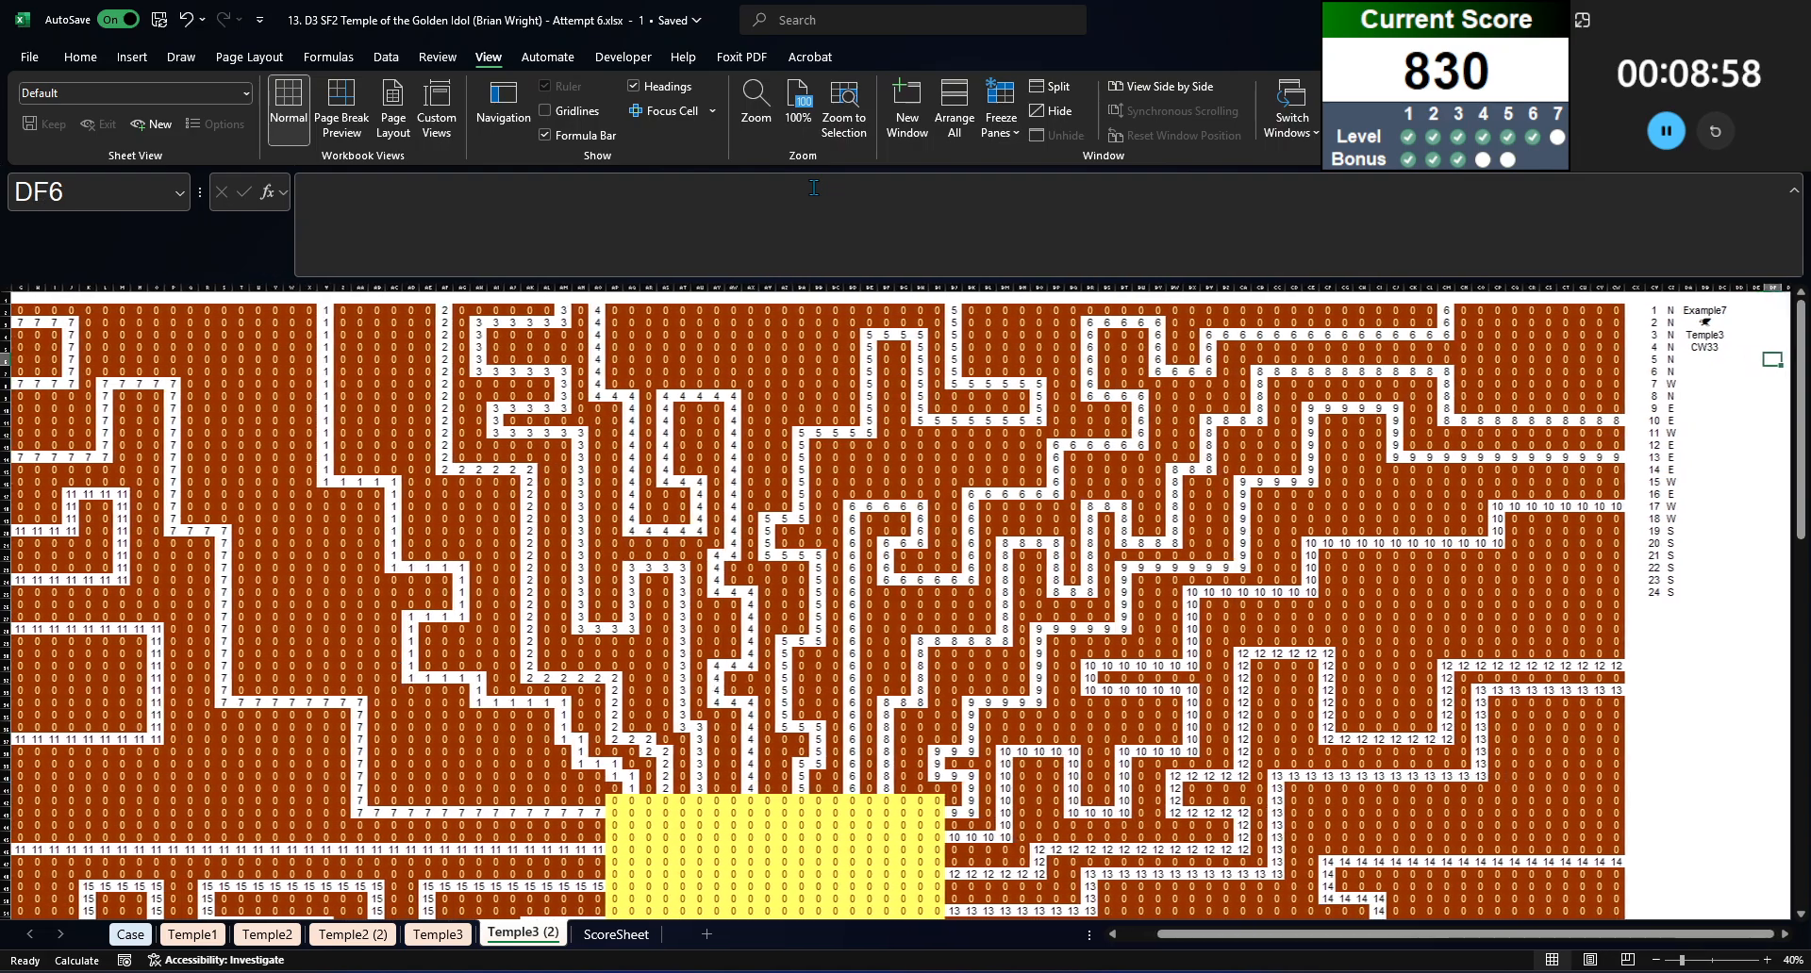
Step: Convert the start cell reference into its path number by entering =INDIRECT(DB5) in DB6
key("Left")
key("Left")
key("Left")
key("Left")
key("Up")
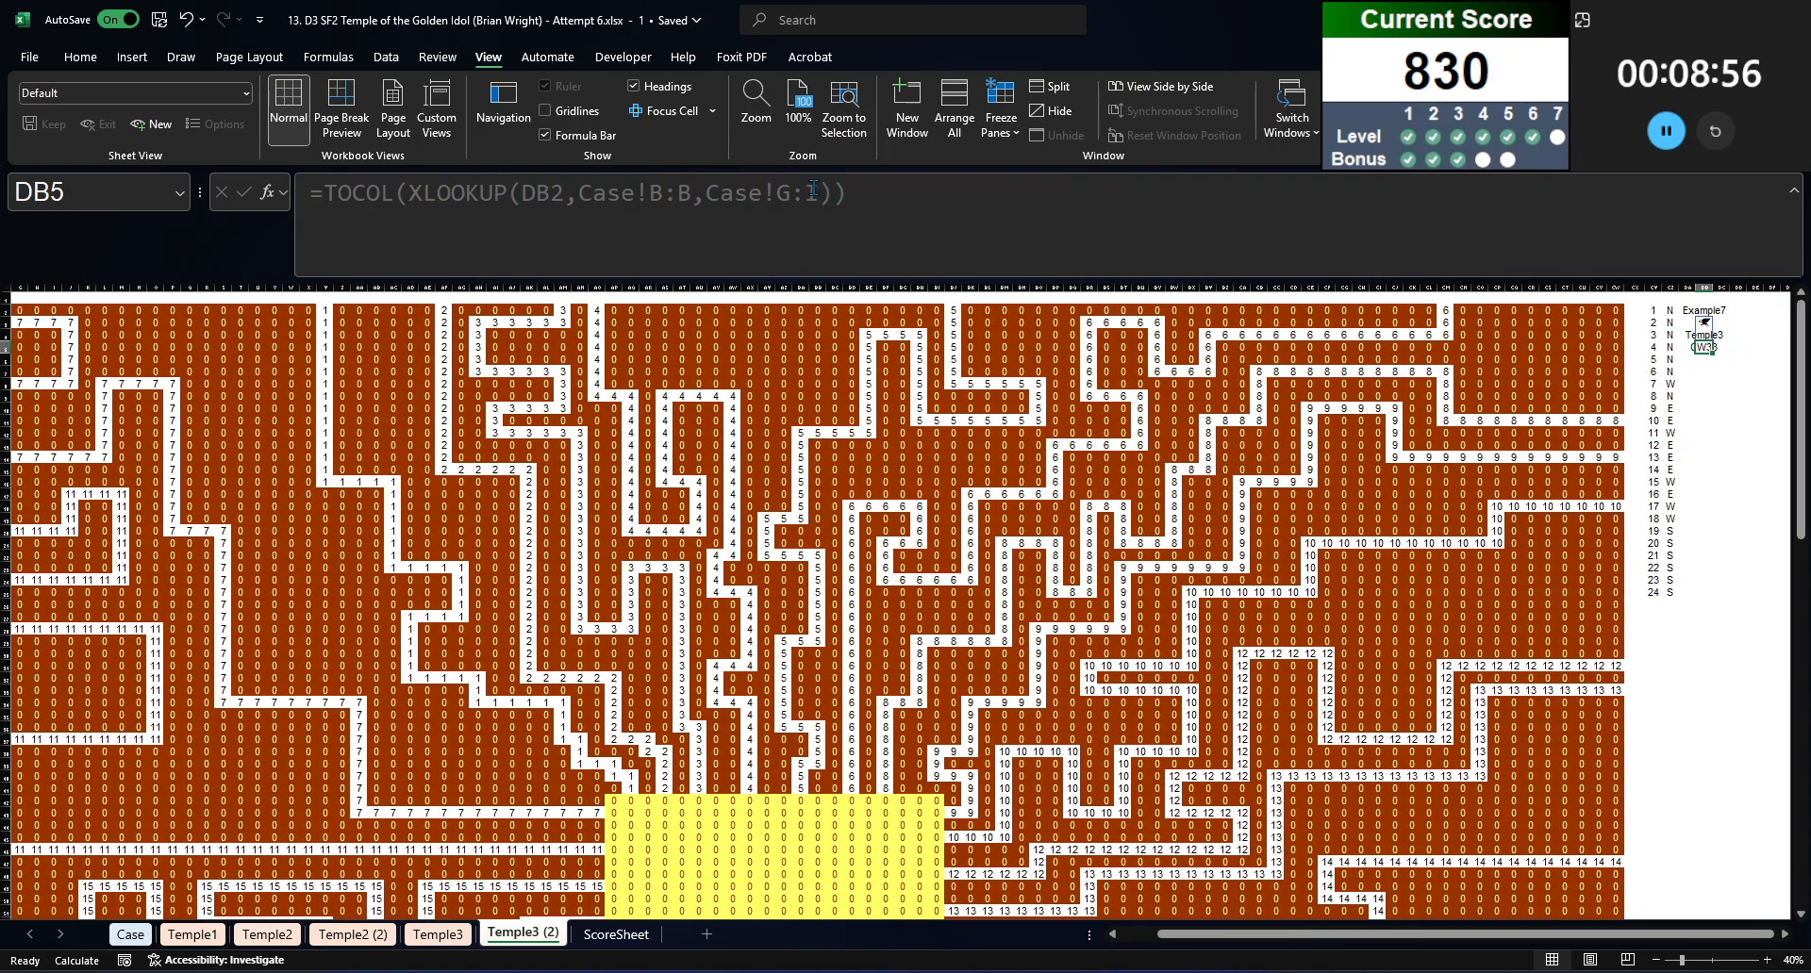
key("Down")
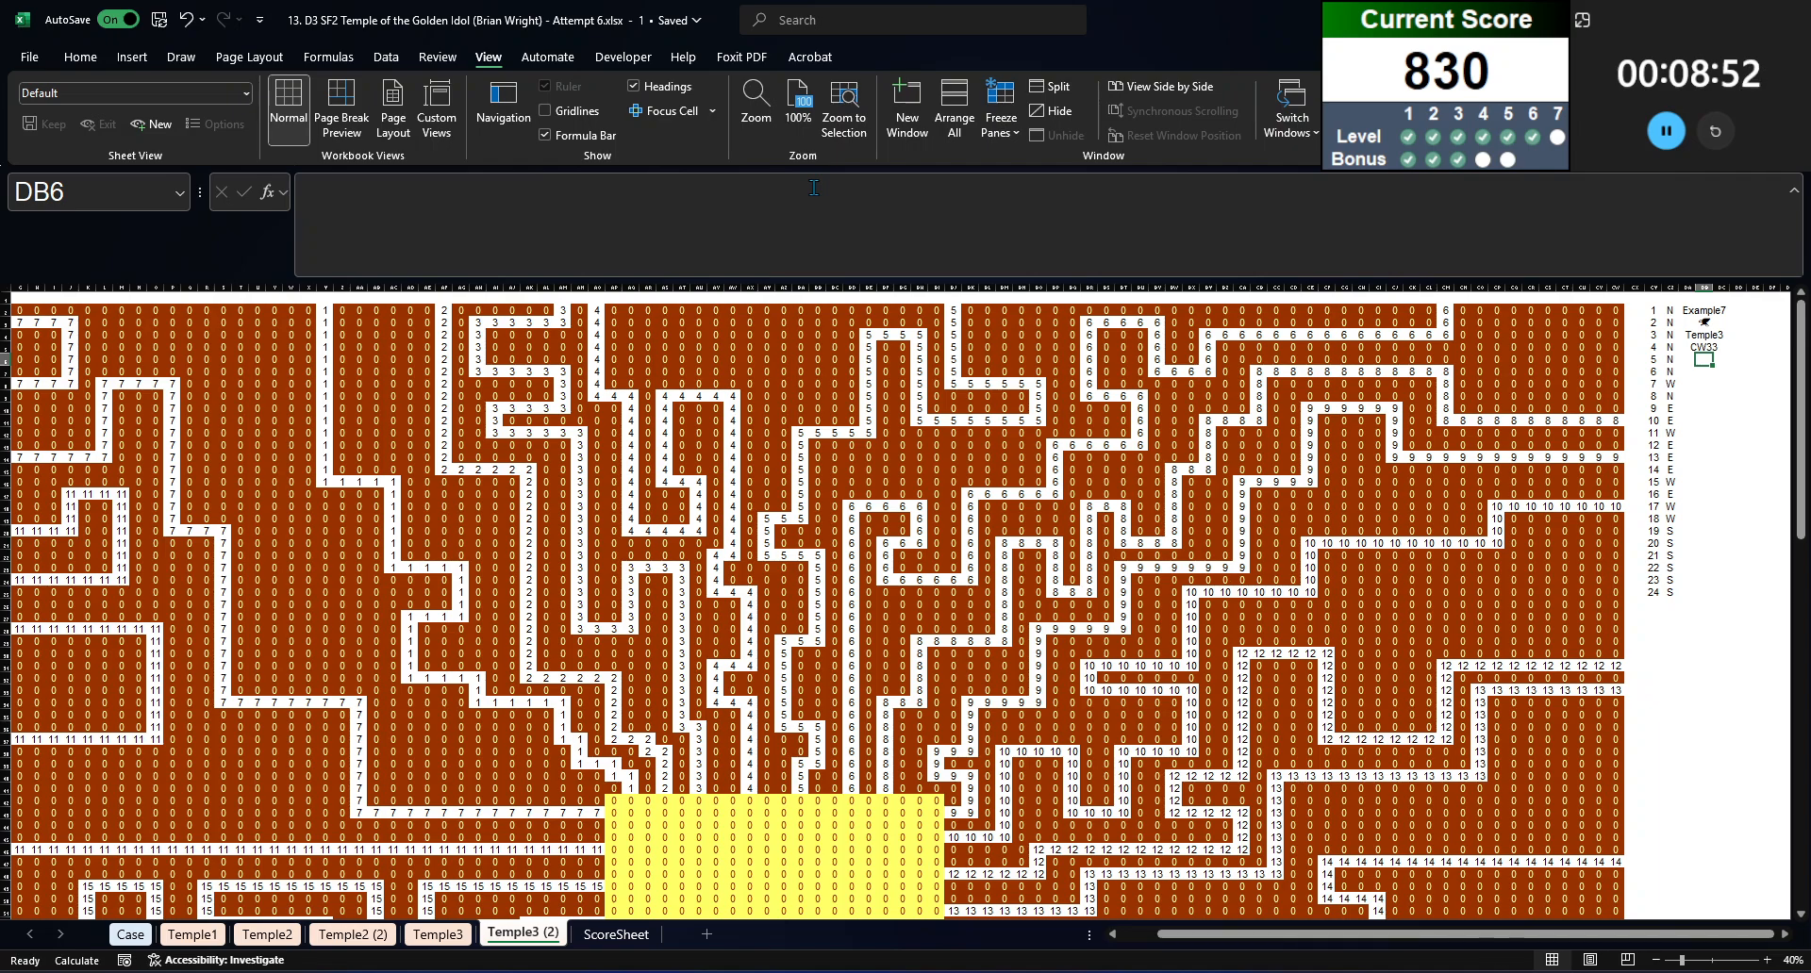
type("=indirec")
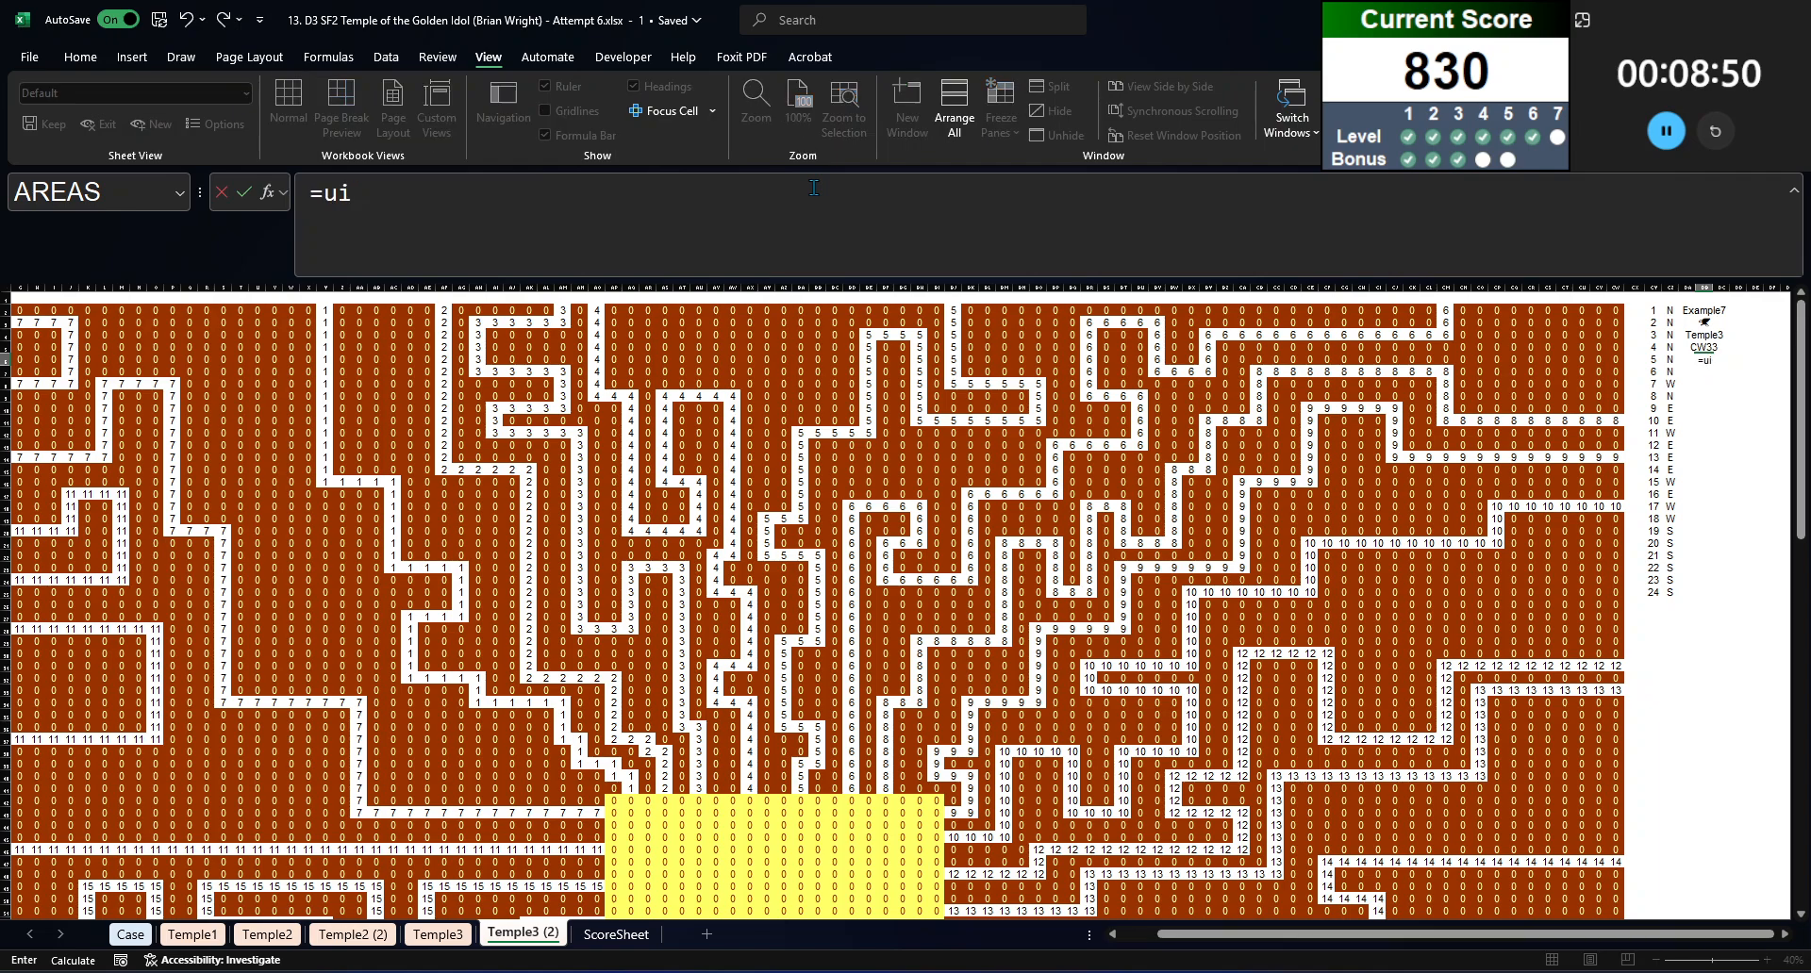
type("t(")
key("Up")
type(")")
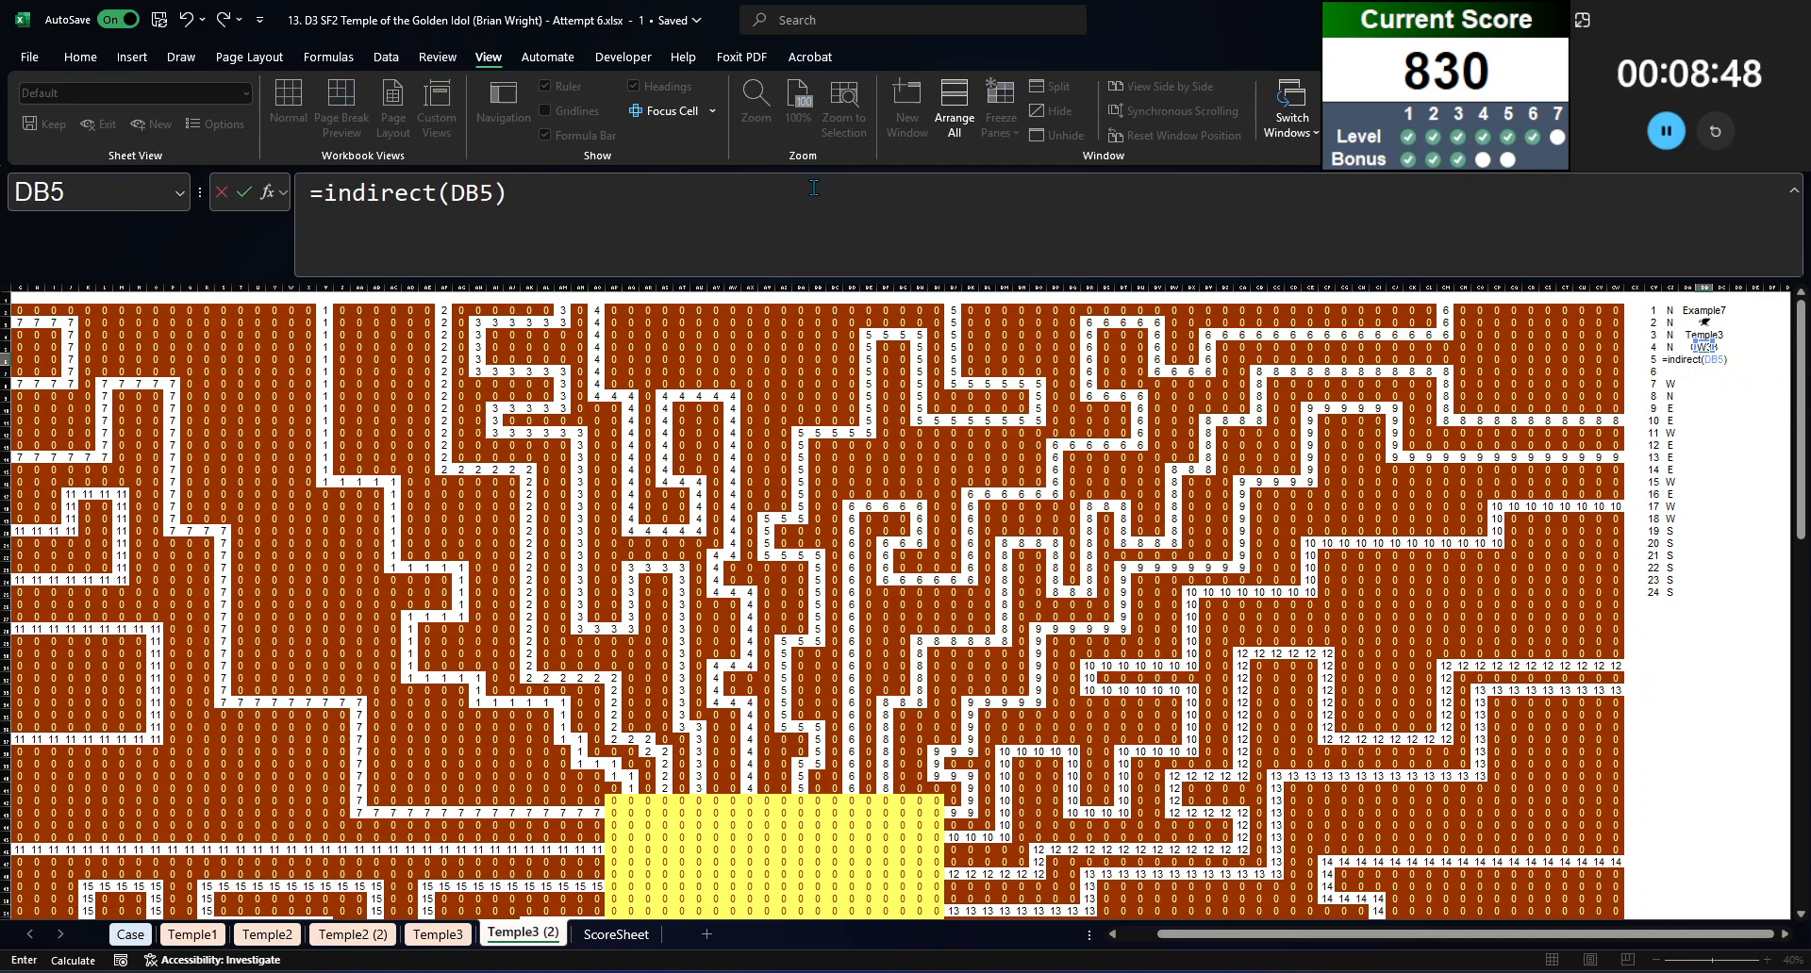
key("Return")
key("Return")
key("Up")
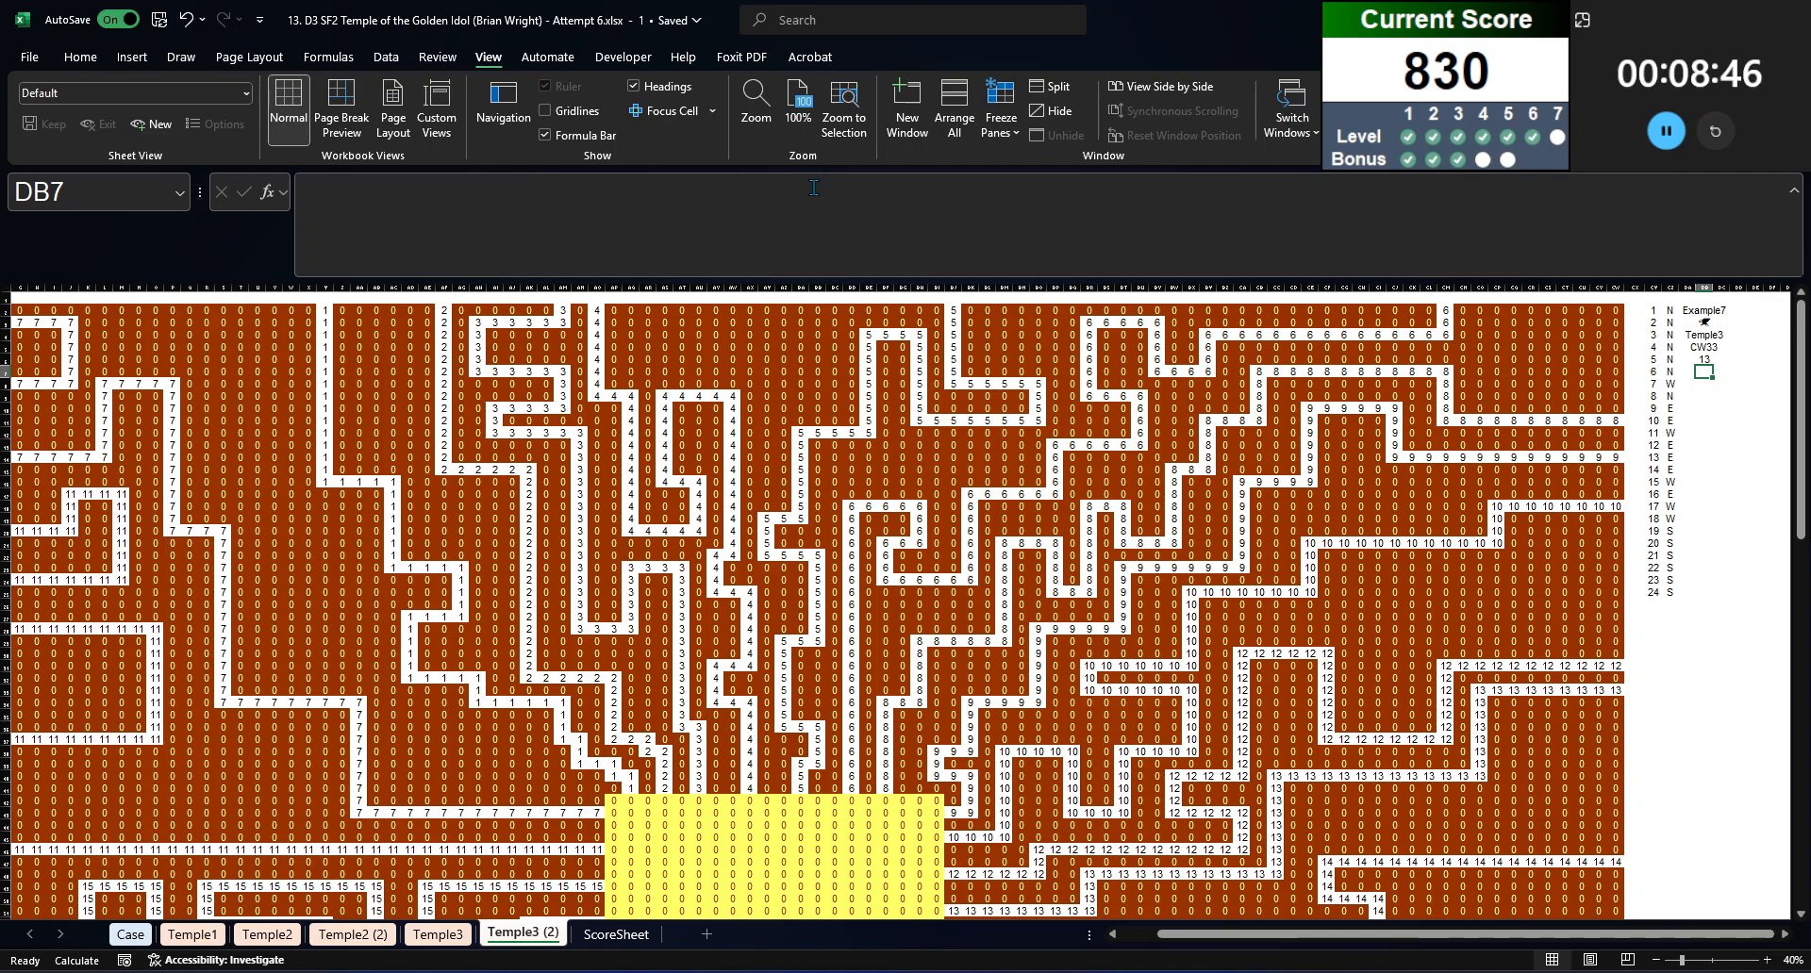
type("=xlookup(")
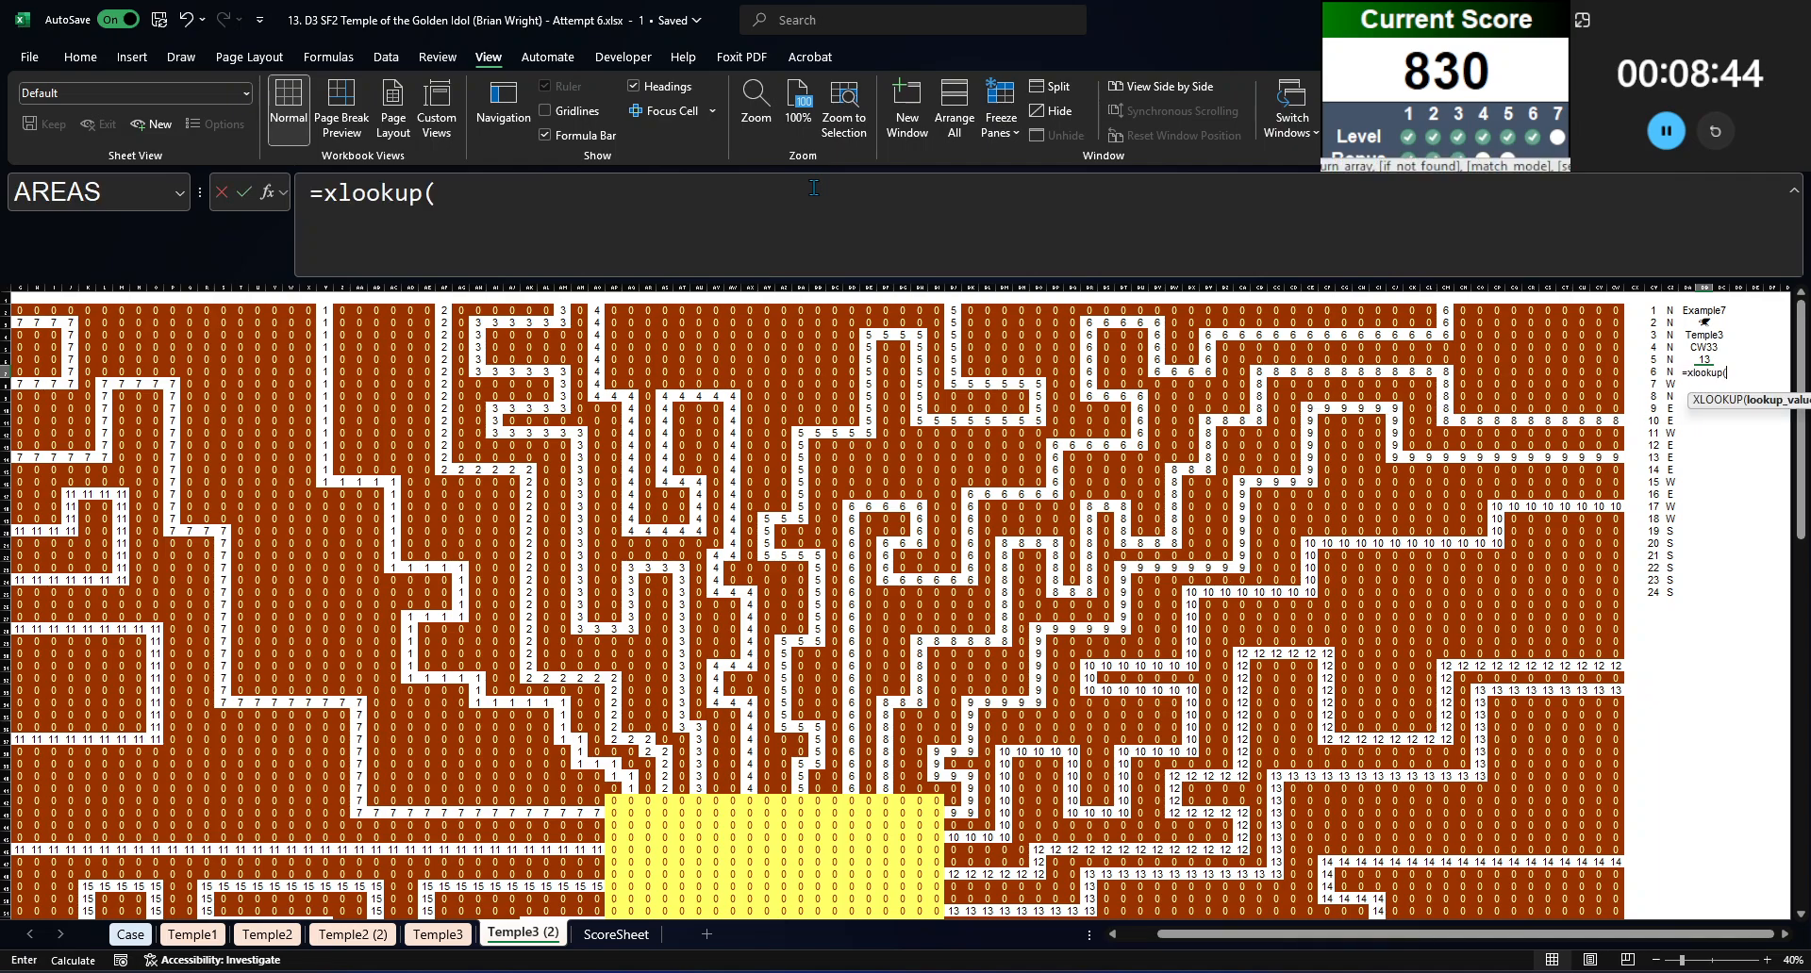
key("Up")
type(",")
key("Escape")
Step: Look up the side where that path meets the chamber by entering =INDEX($CZ$2#,DB6) in DB7
type("=index")
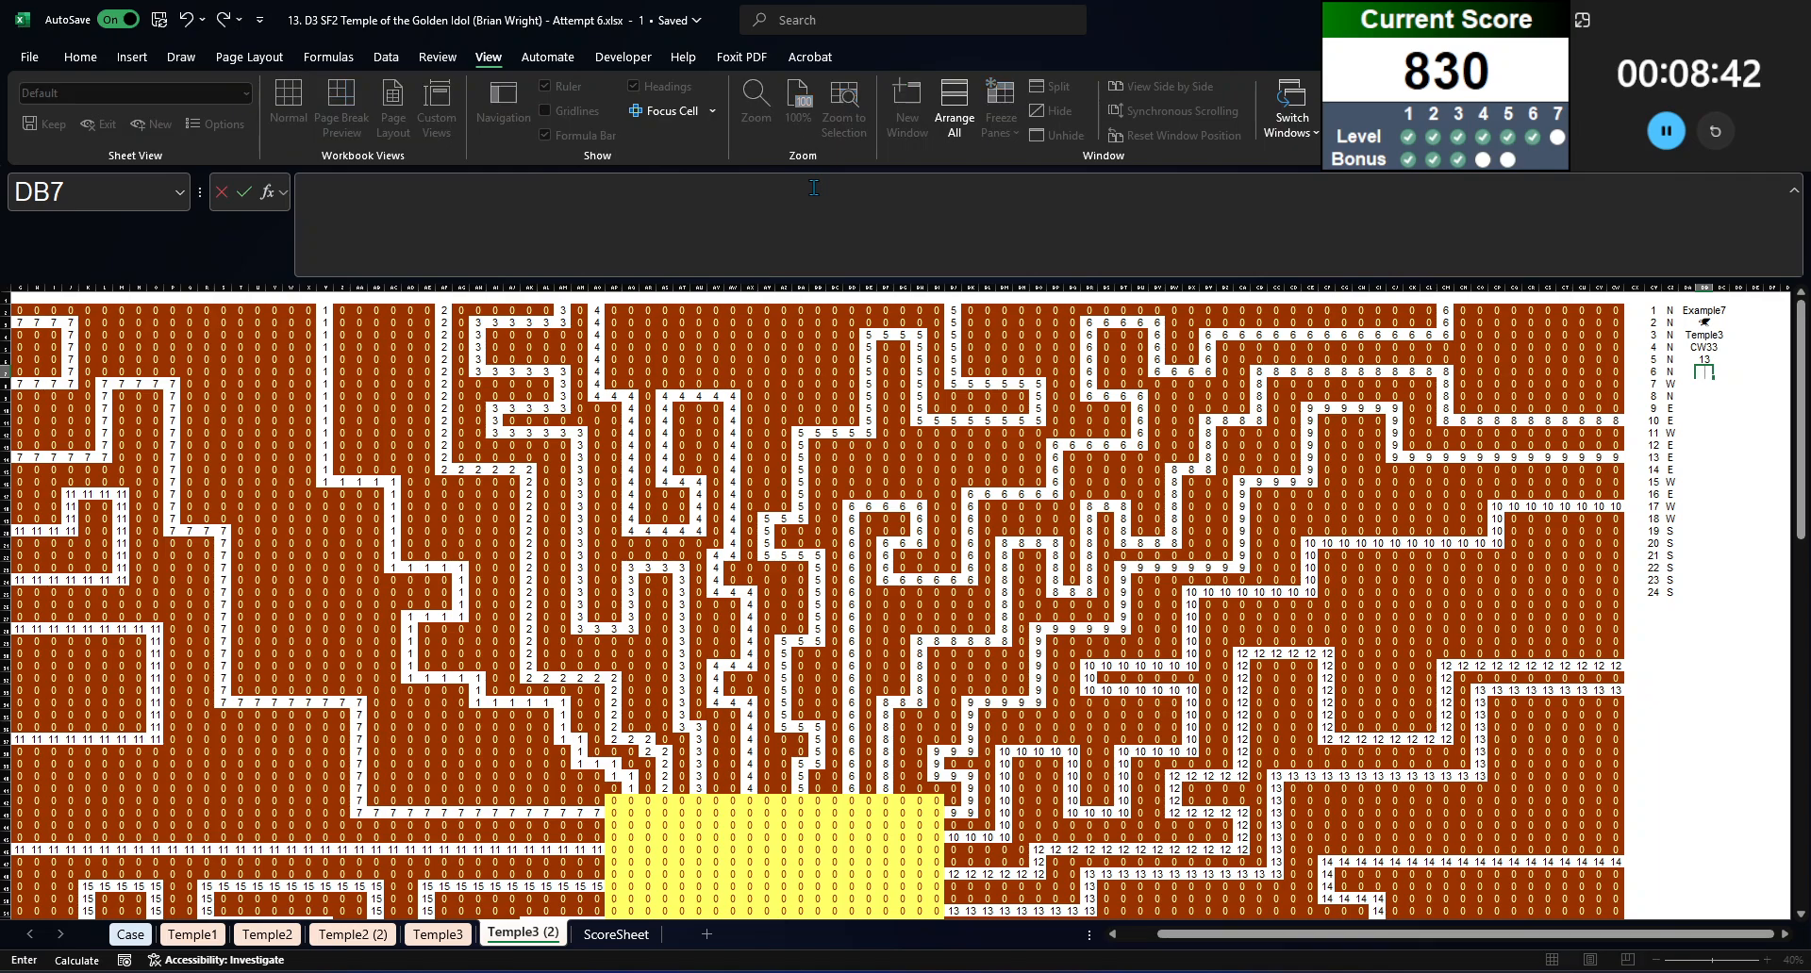
type("(")
key("Left")
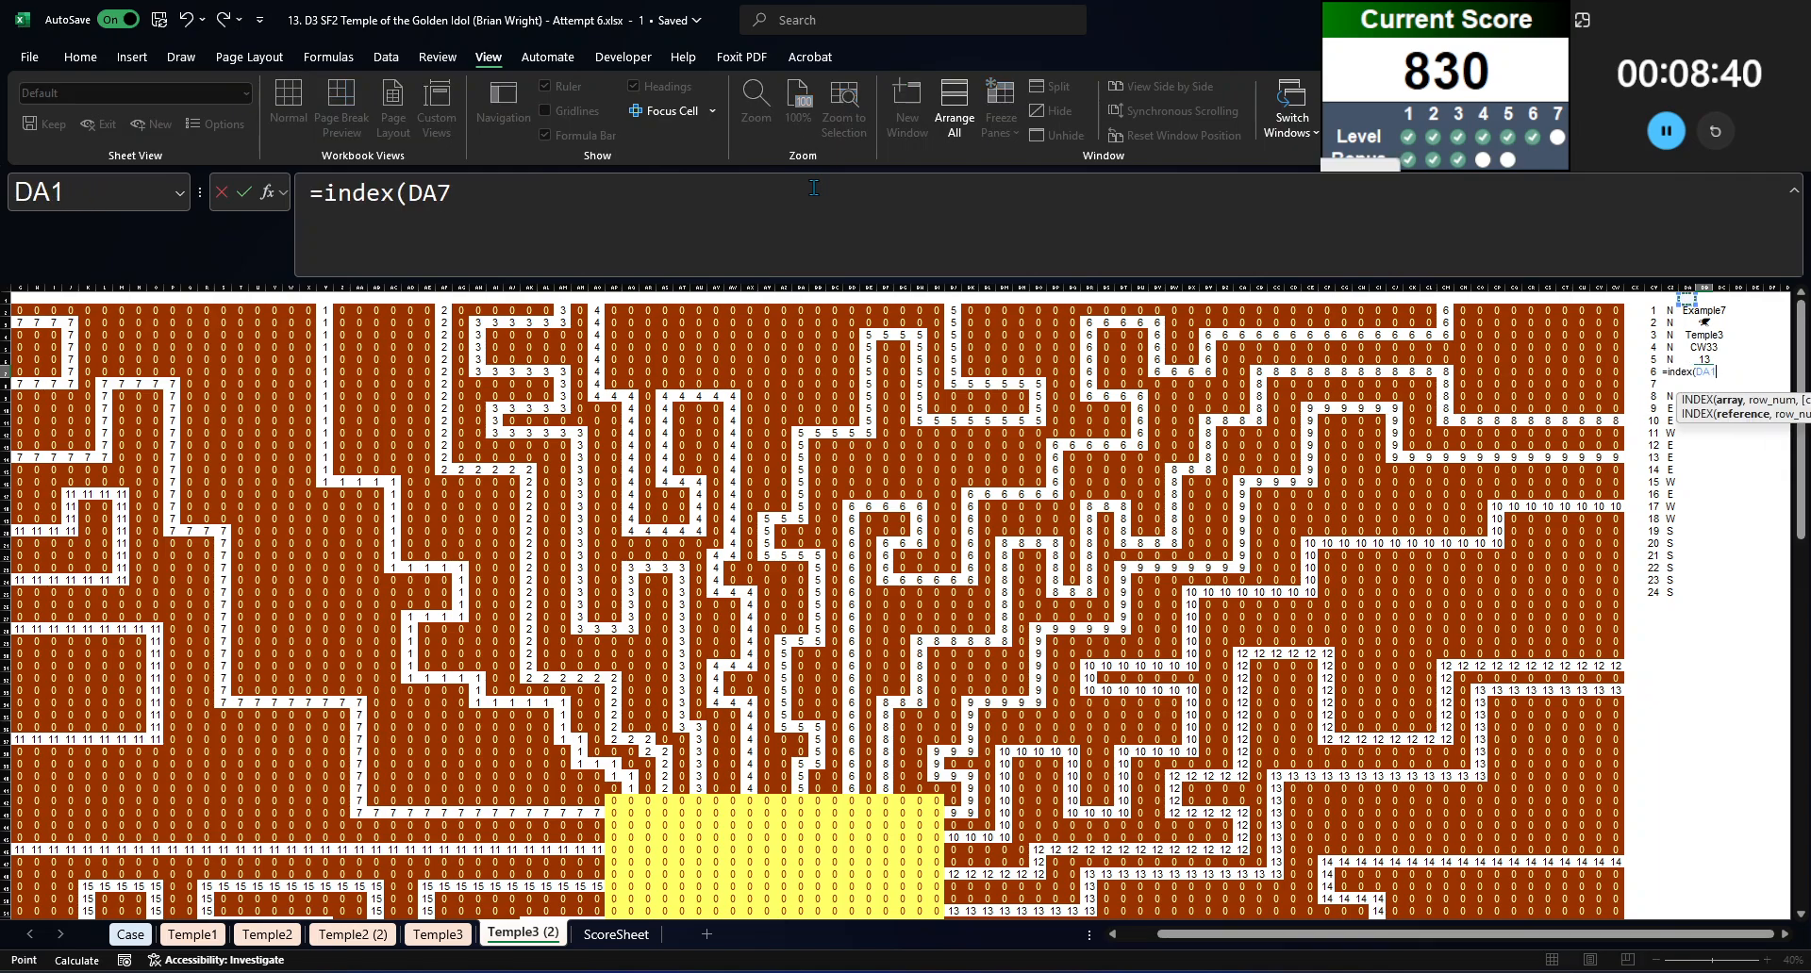
key("Left")
key("Up")
key("Up")
key("Up")
key("Up")
key("Up")
key("ctrl+shift+Down")
key("F4")
type(",")
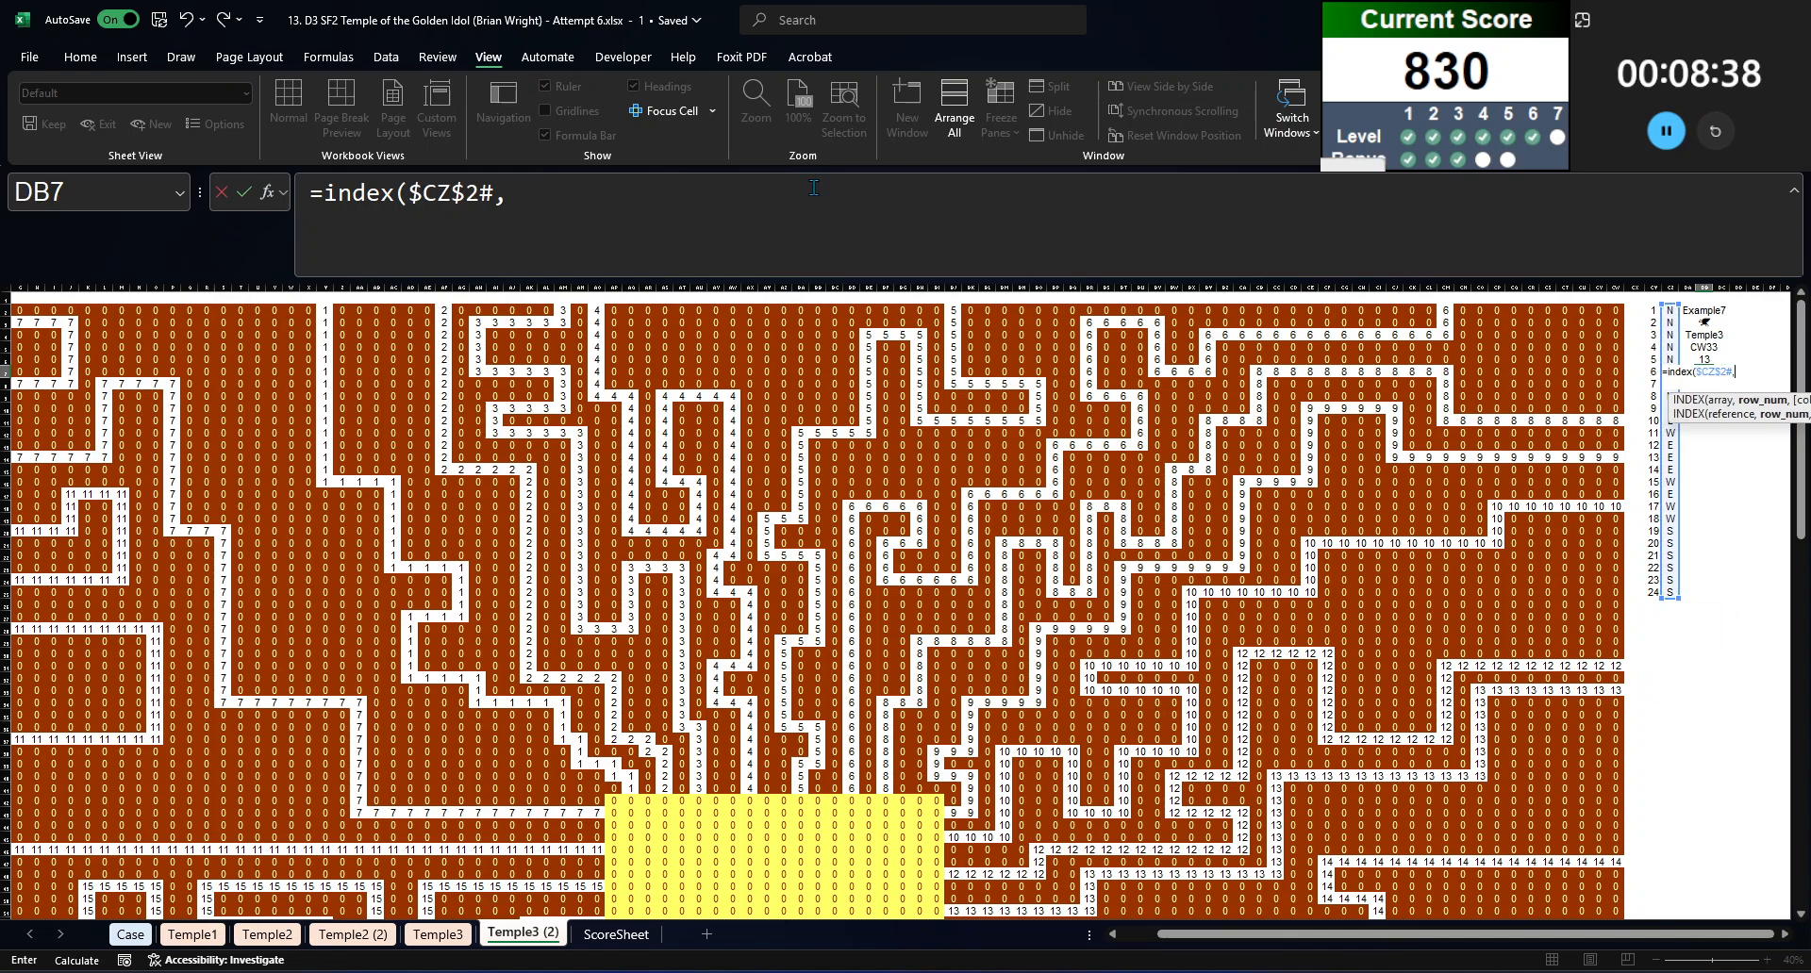
key("Up")
type(")")
key("Return")
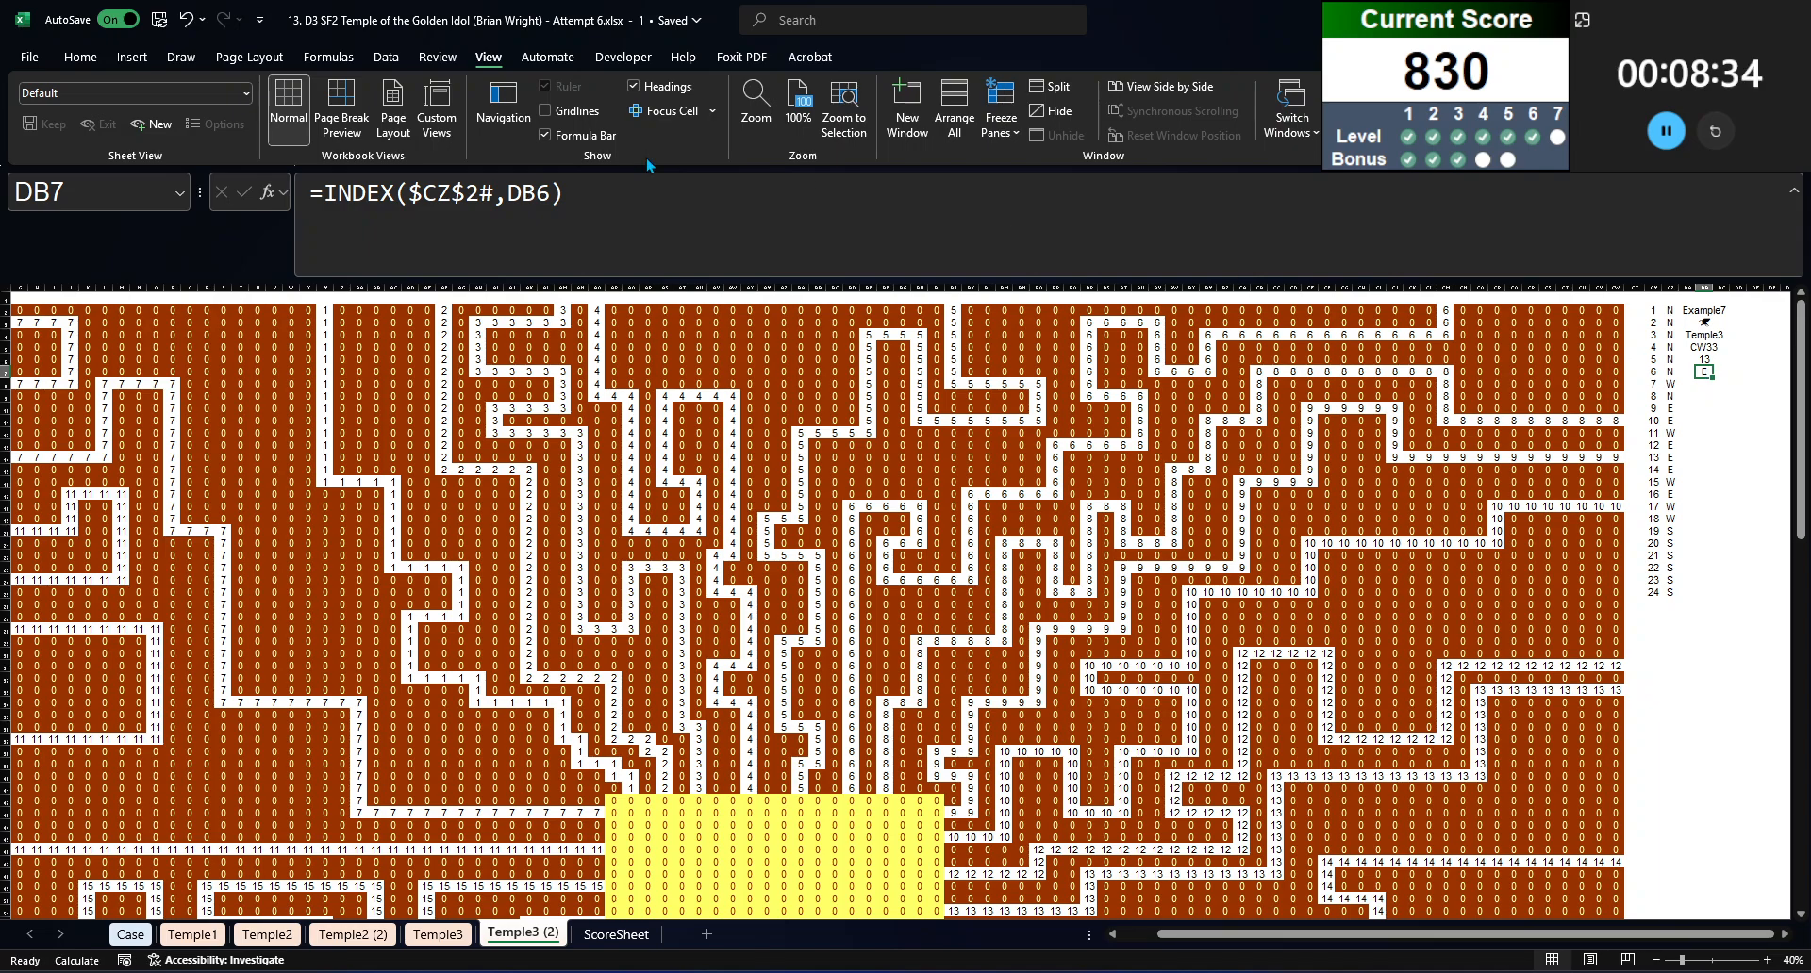
left_click(686, 182)
key("Escape")
Step: Insert two blank columns between the list of chamber sides and the game lookup column
left_click(1698, 397)
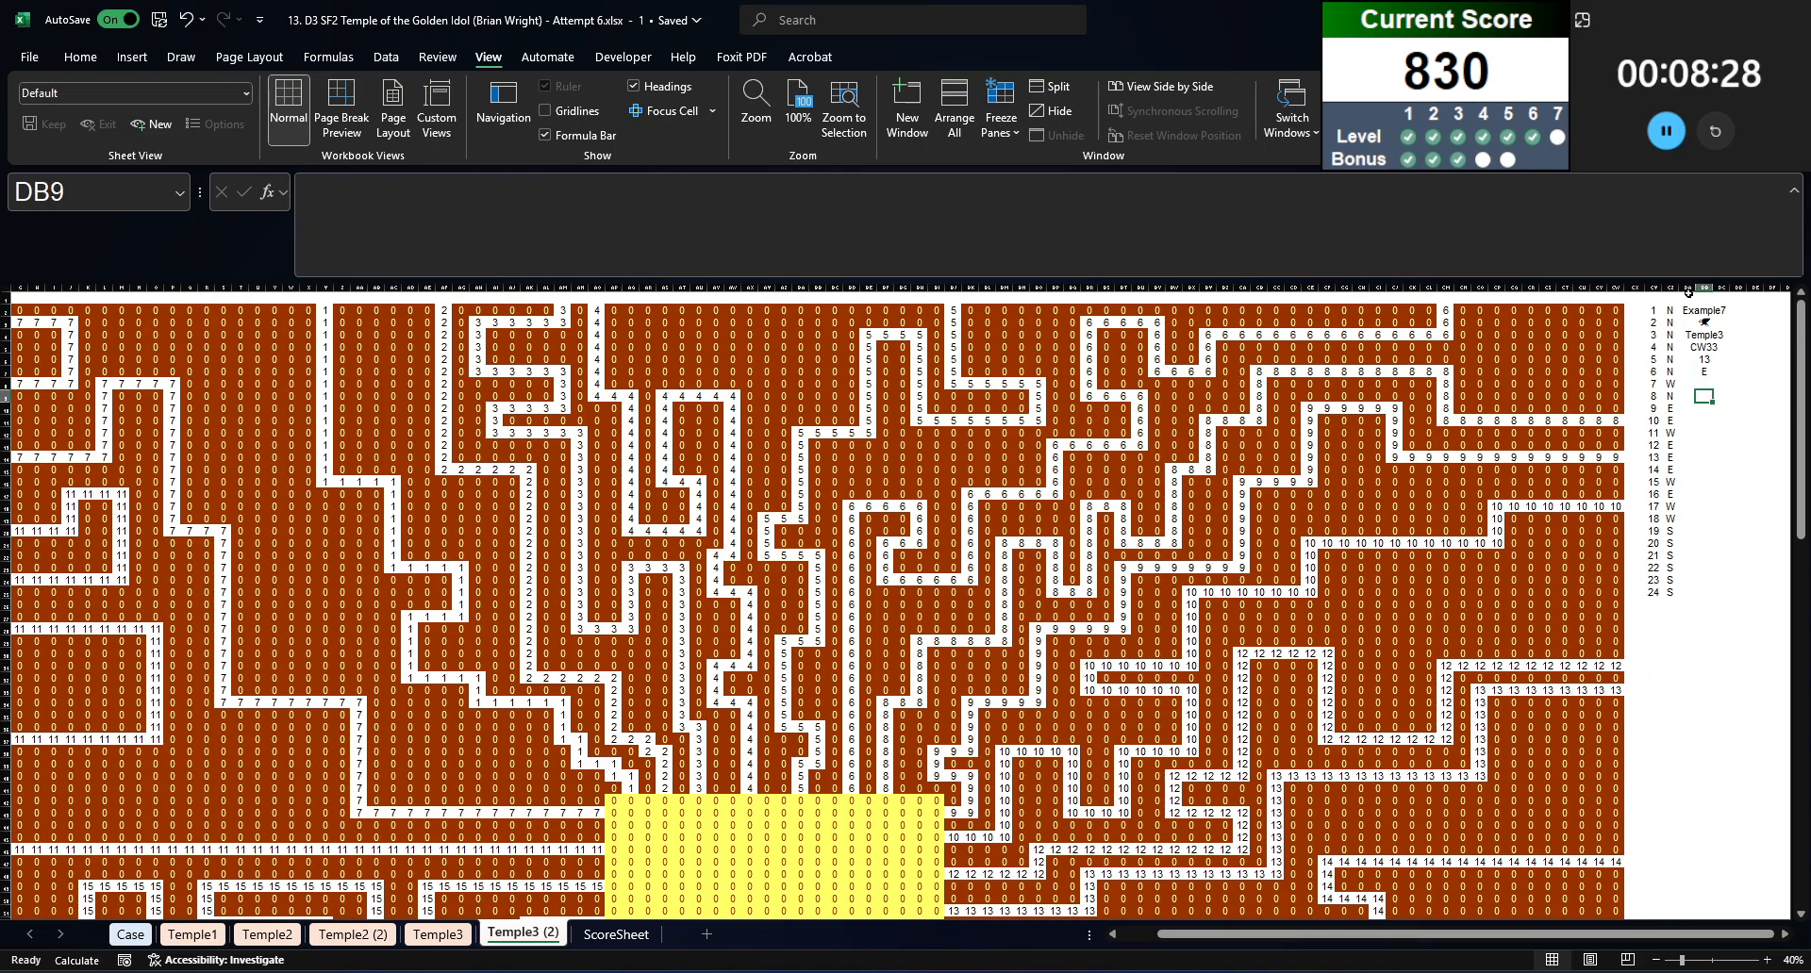
left_click(1703, 288)
key("ctrl+shift+plus")
left_click(1722, 323)
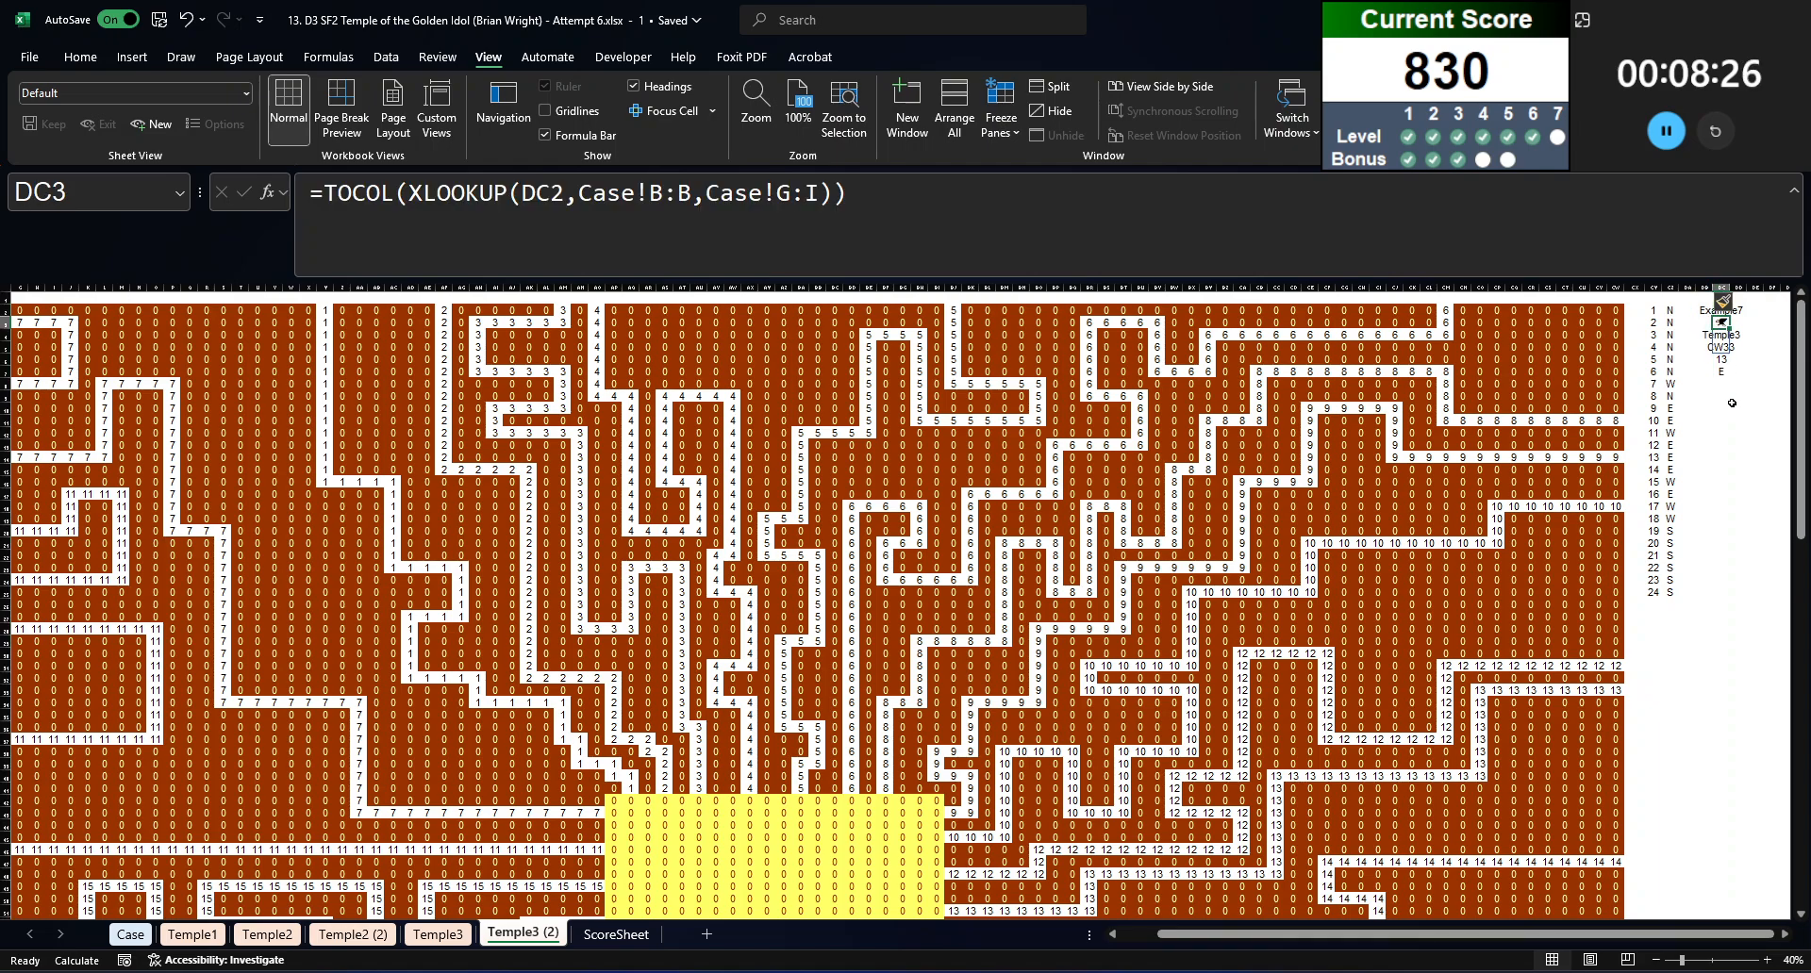
left_click(1688, 287)
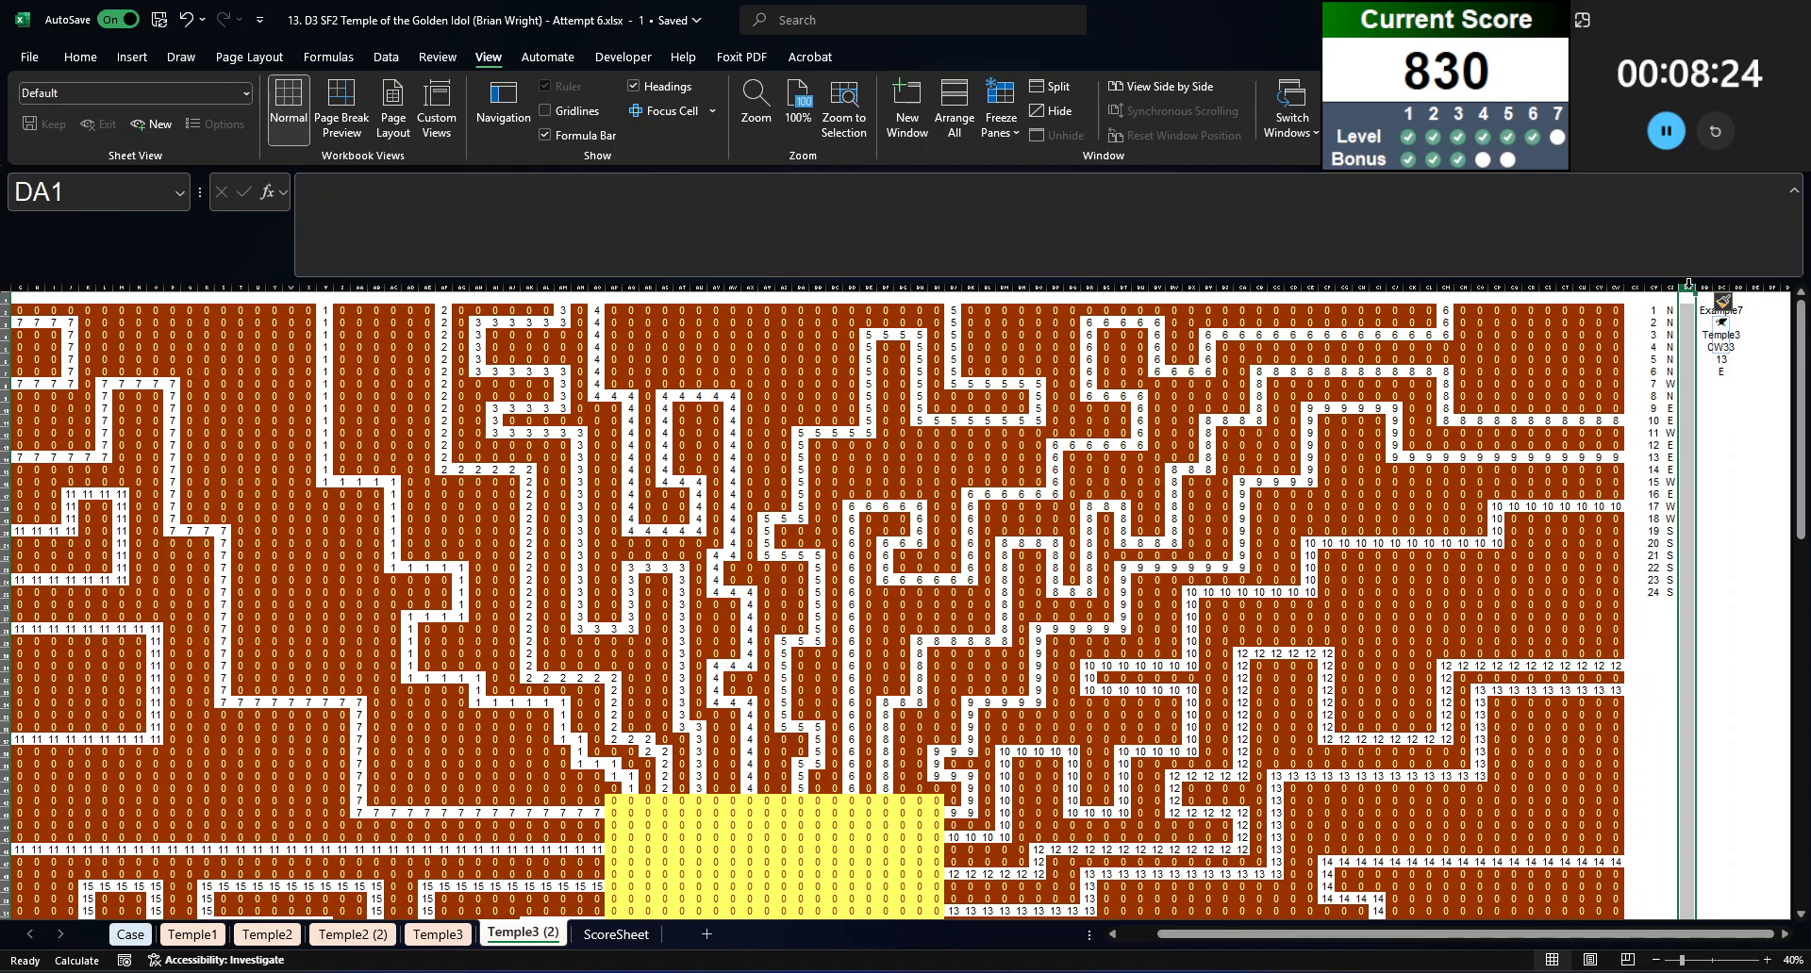
key("ctrl+shift+plus")
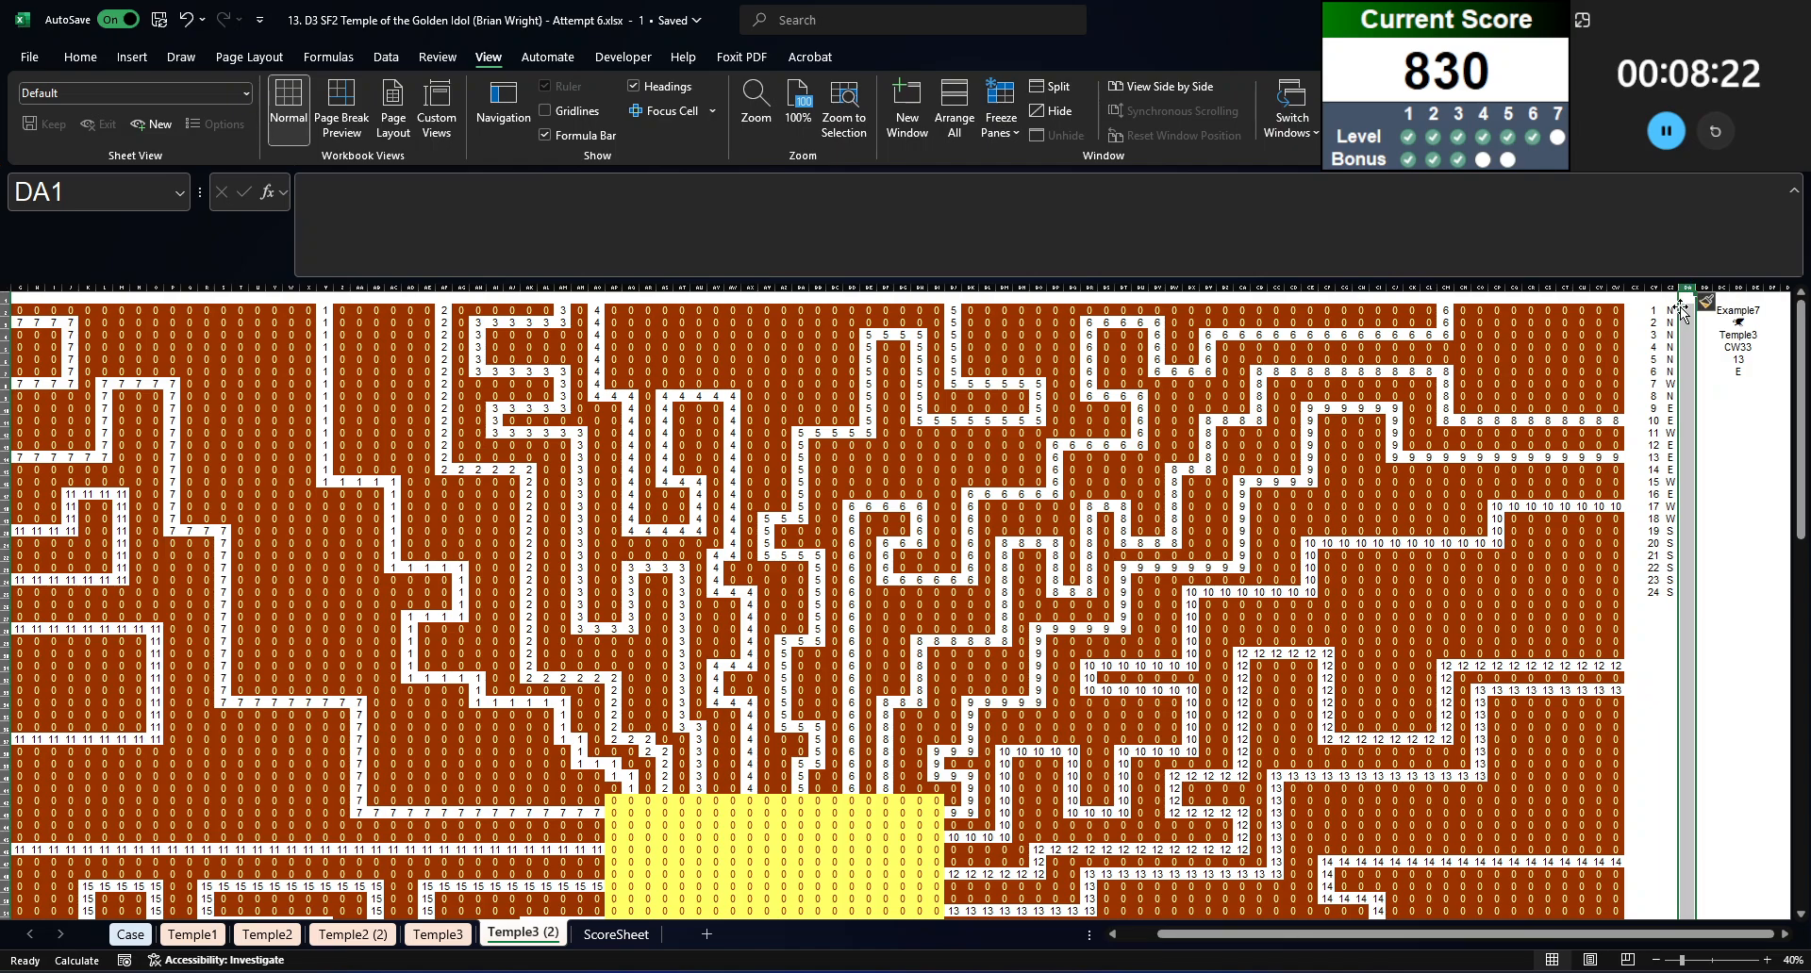
Step: Begin a FILTER formula in DA2 that uses the absolute range Temple3!$B$2:$CW$101 as its array
left_click(1686, 312)
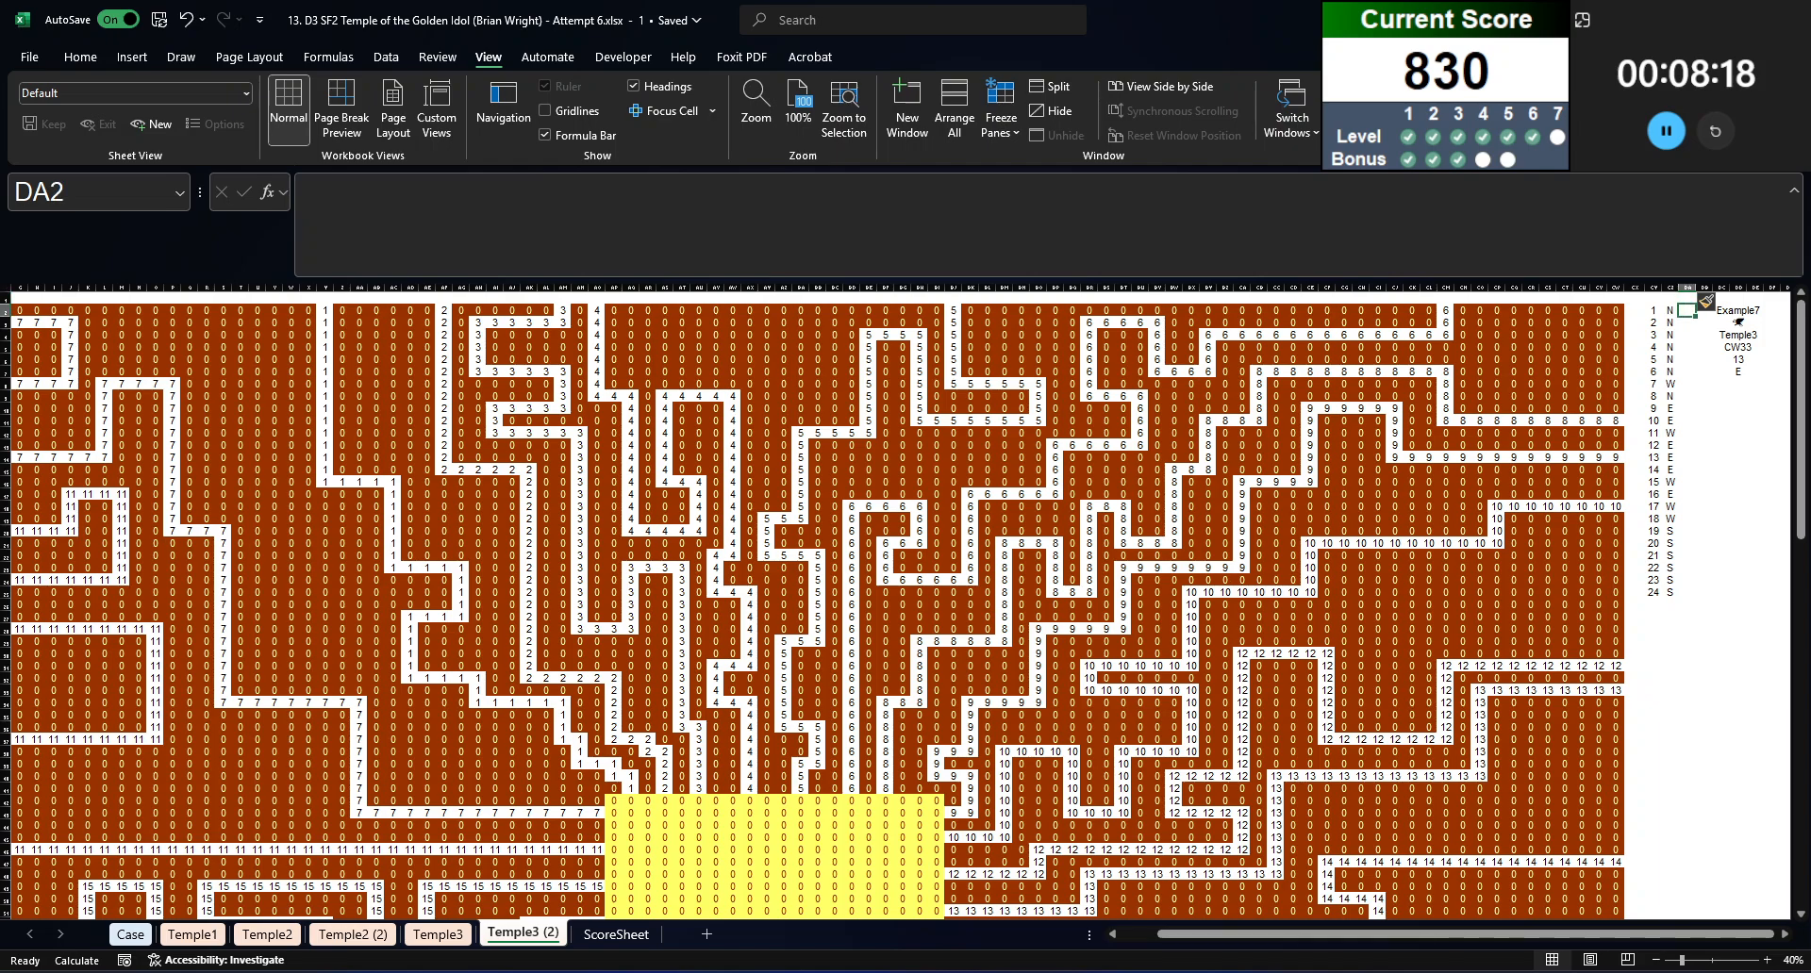
type("=filter(")
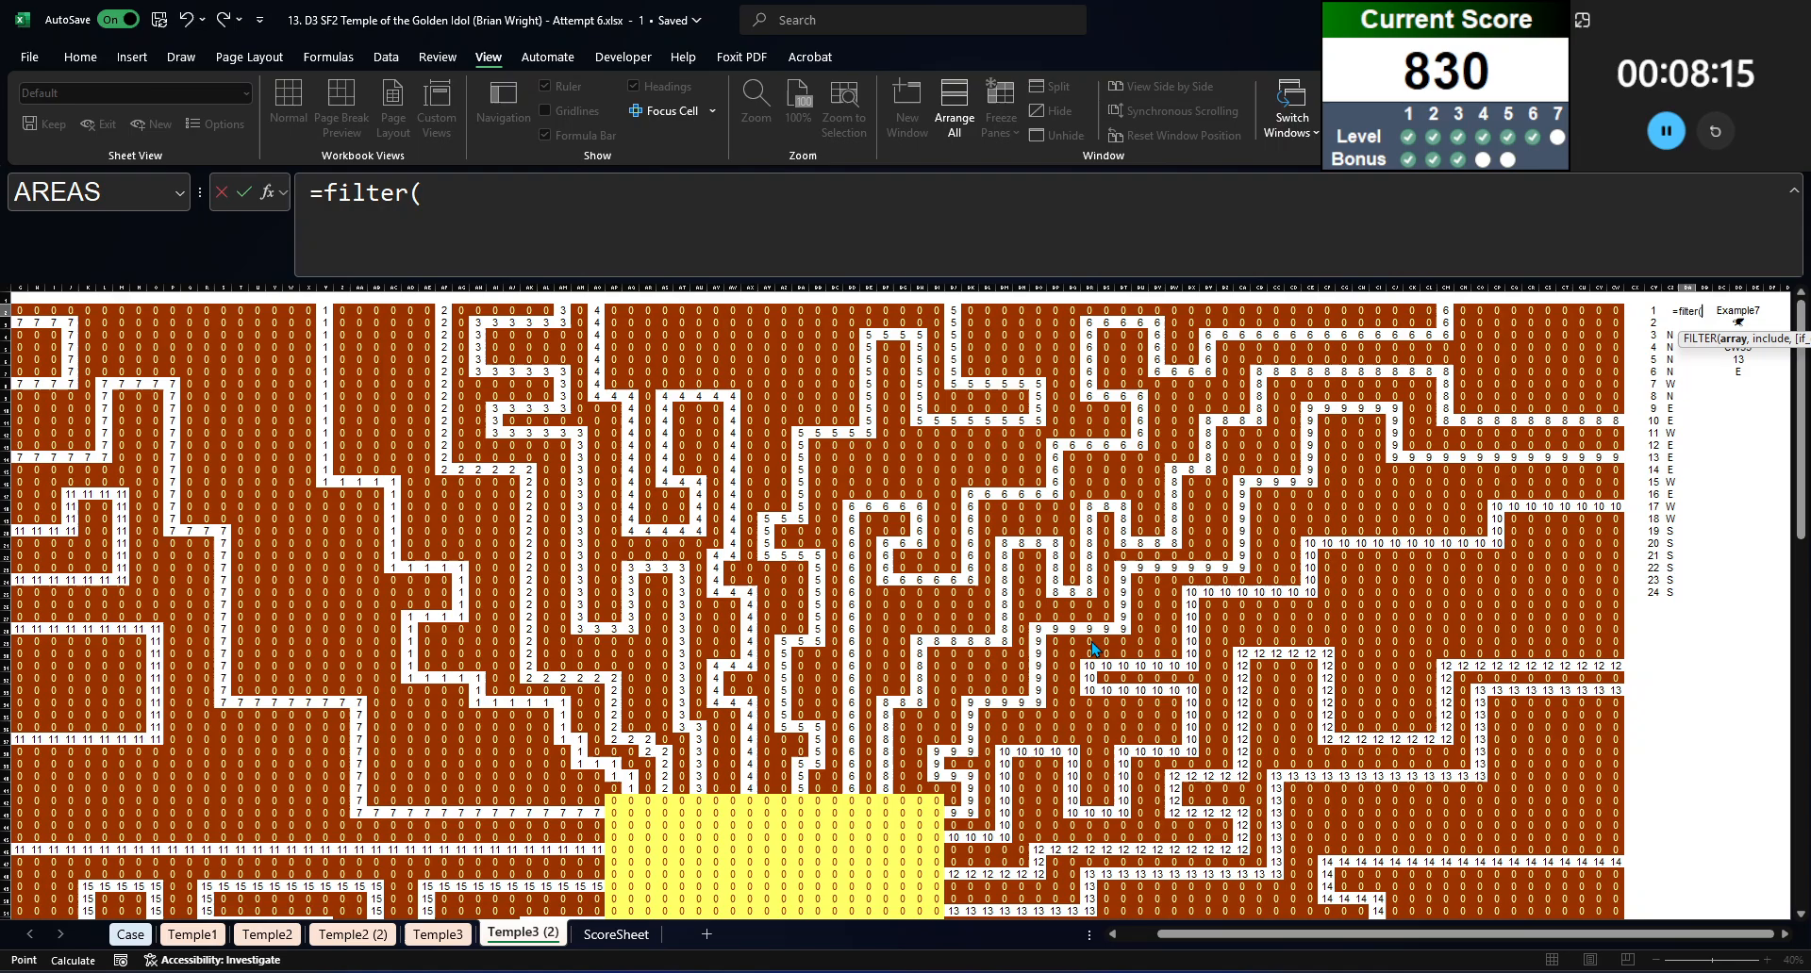
key("ctrl+Page_Up")
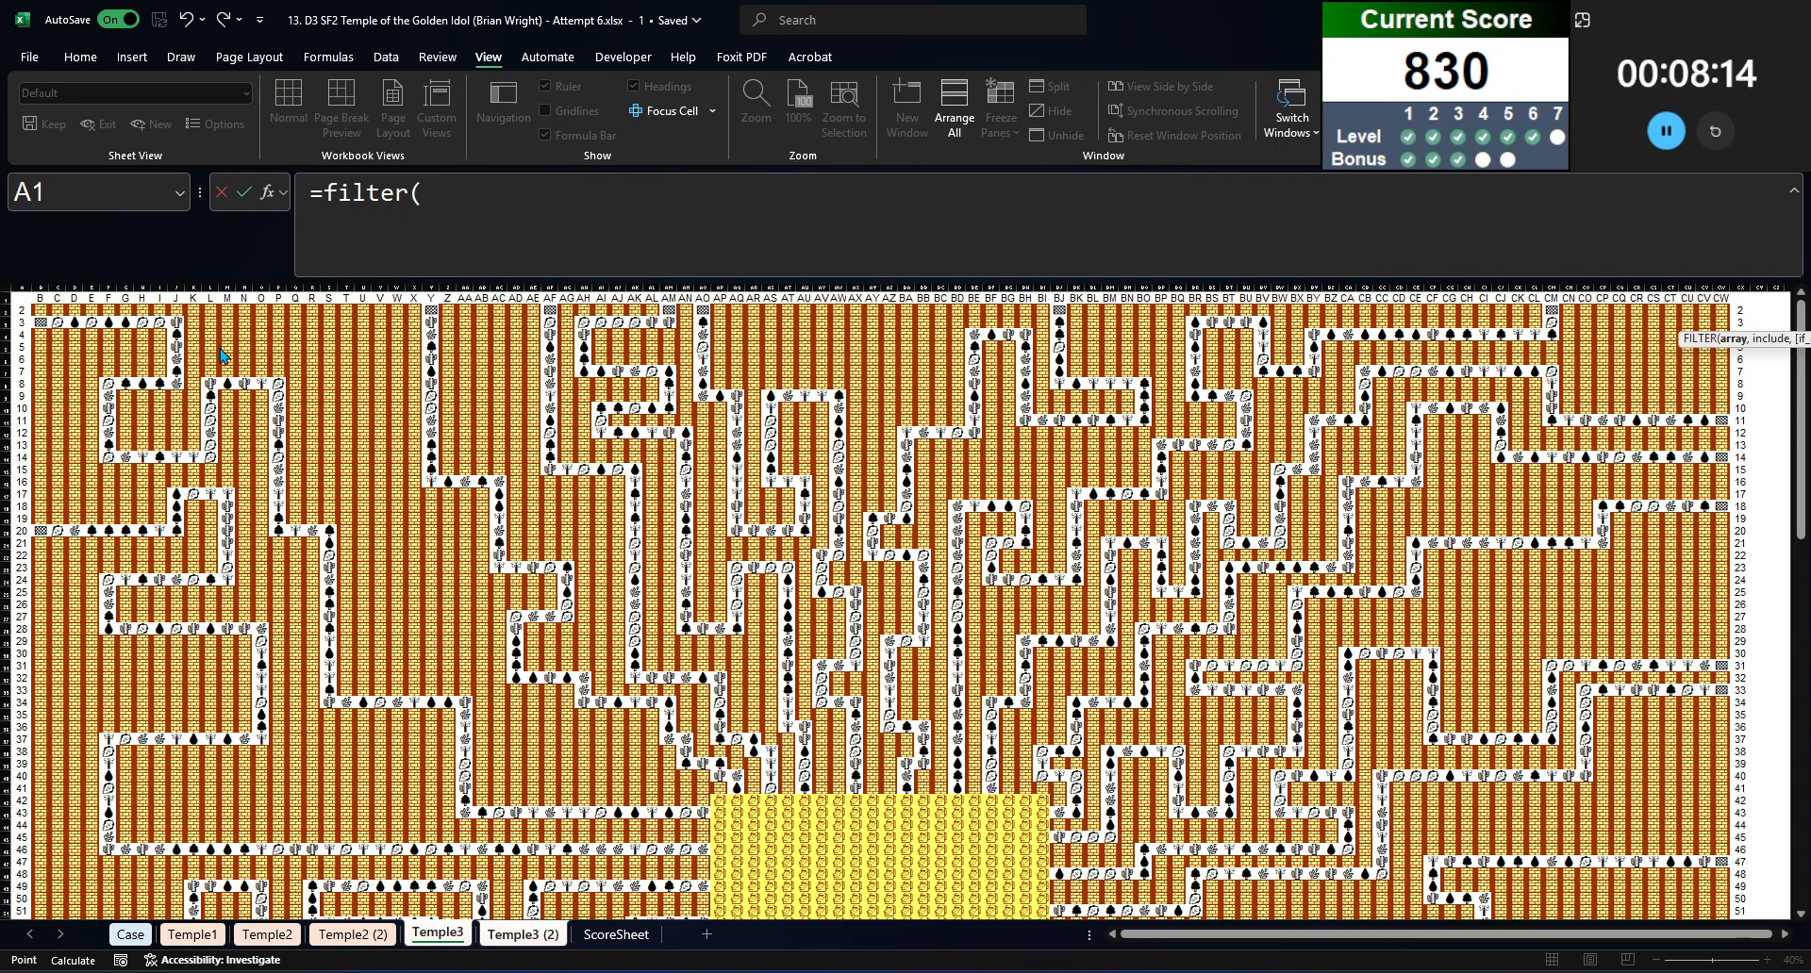
left_click(41, 310)
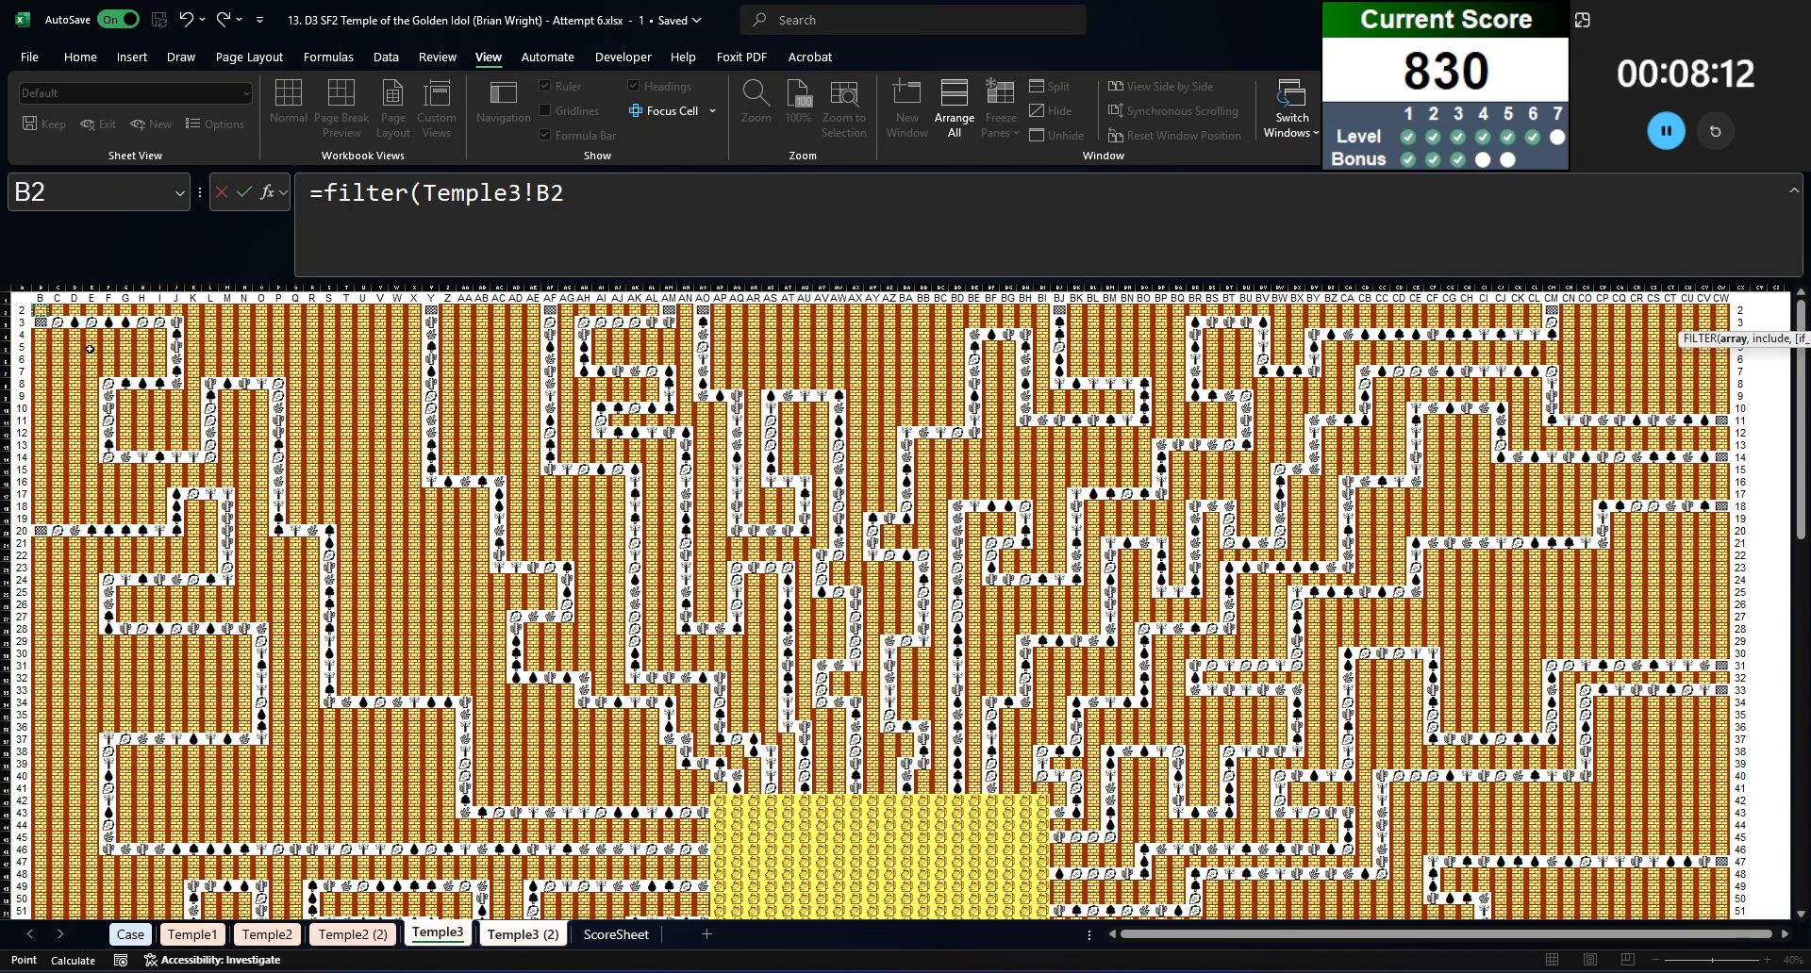
scroll(1757, 900, "down", 3)
scroll(1777, 940, "down", 9)
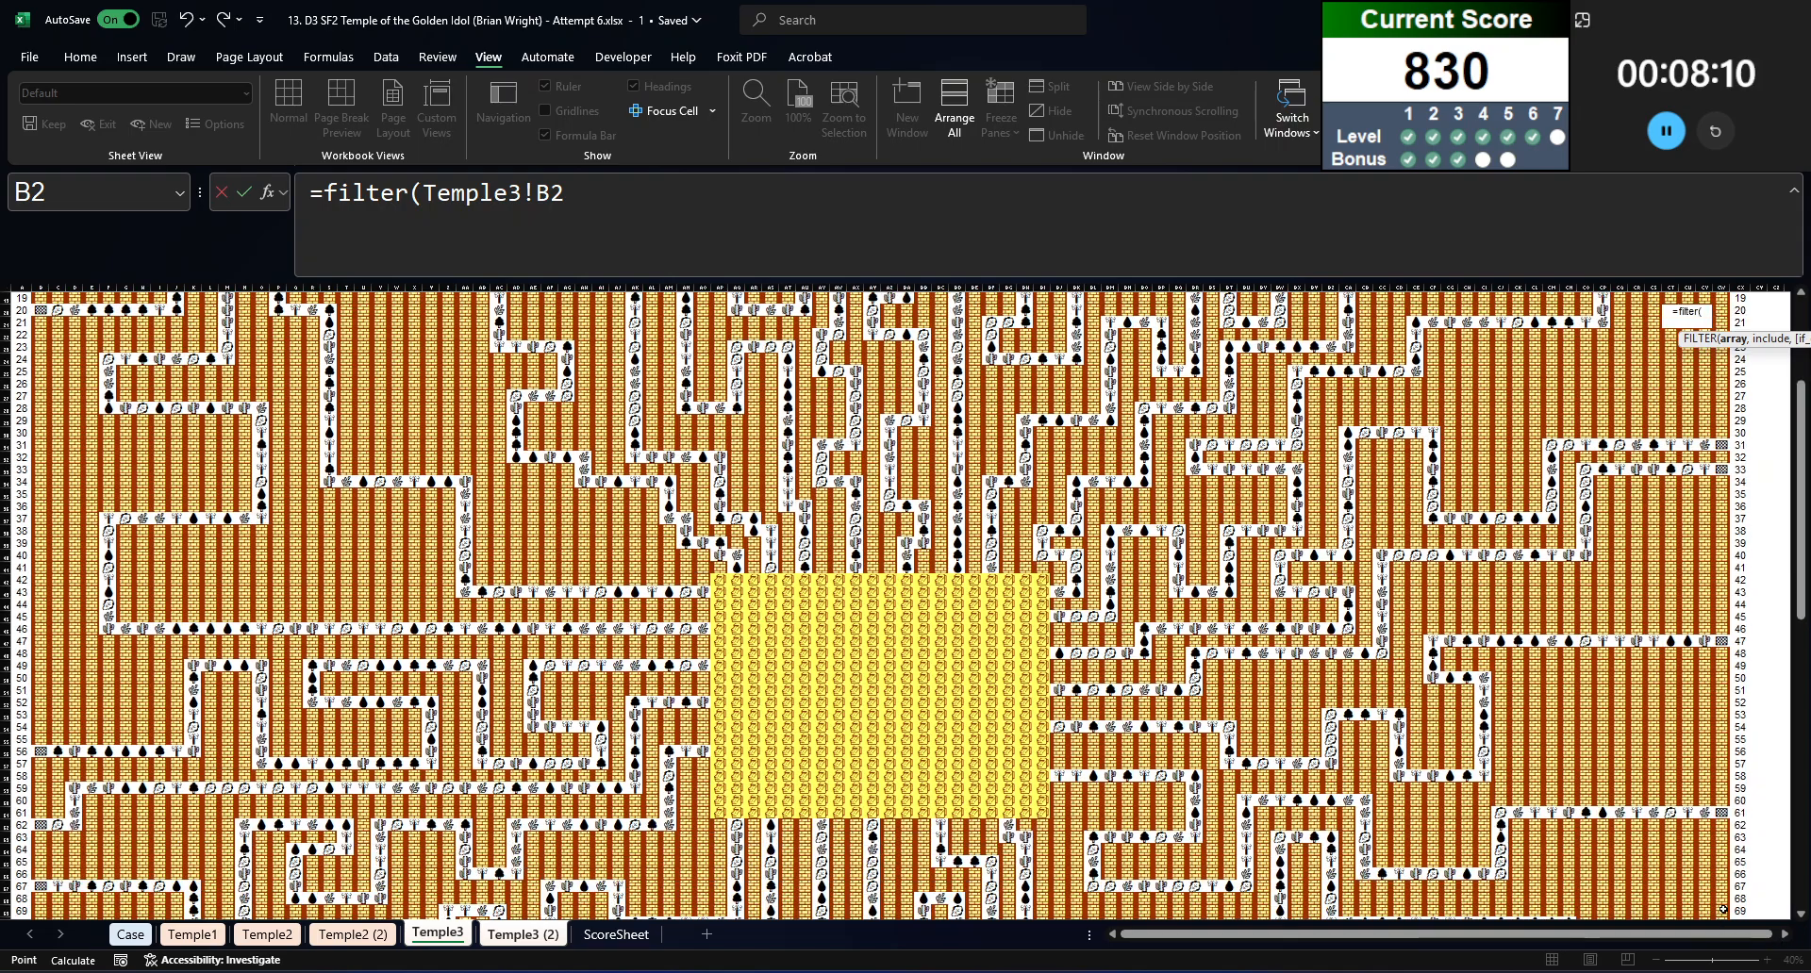
scroll(1719, 890, "down", 5)
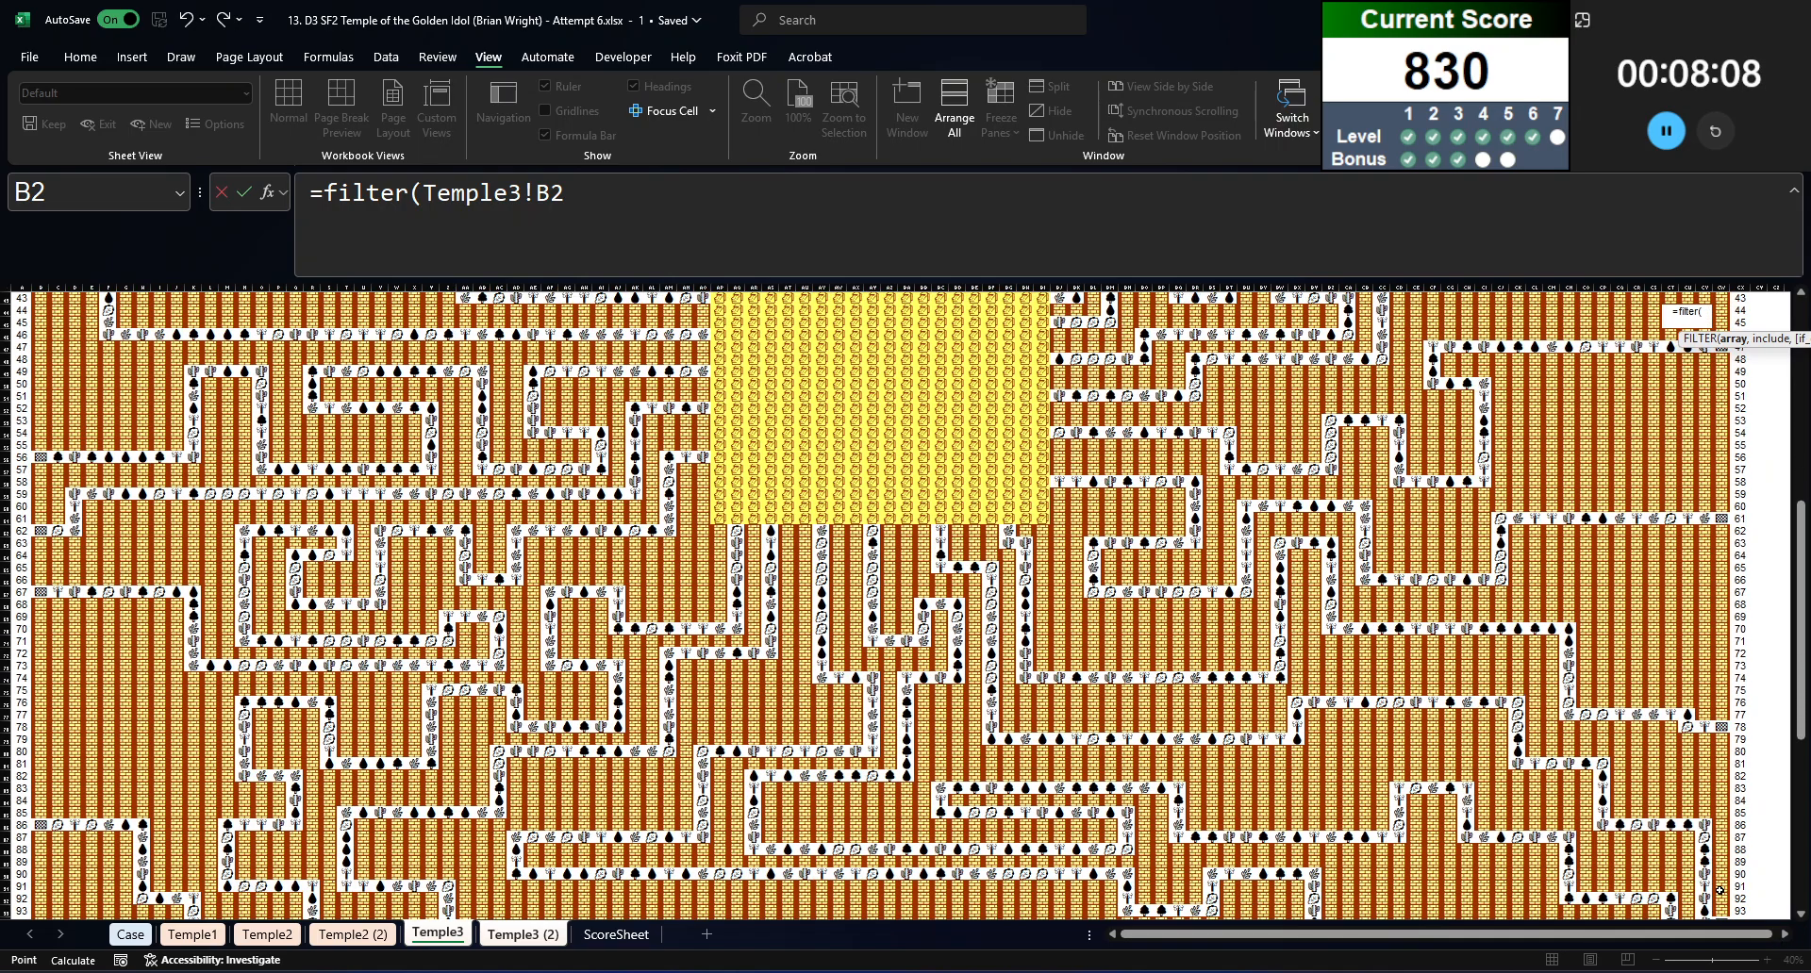
left_click(1721, 896, "shift")
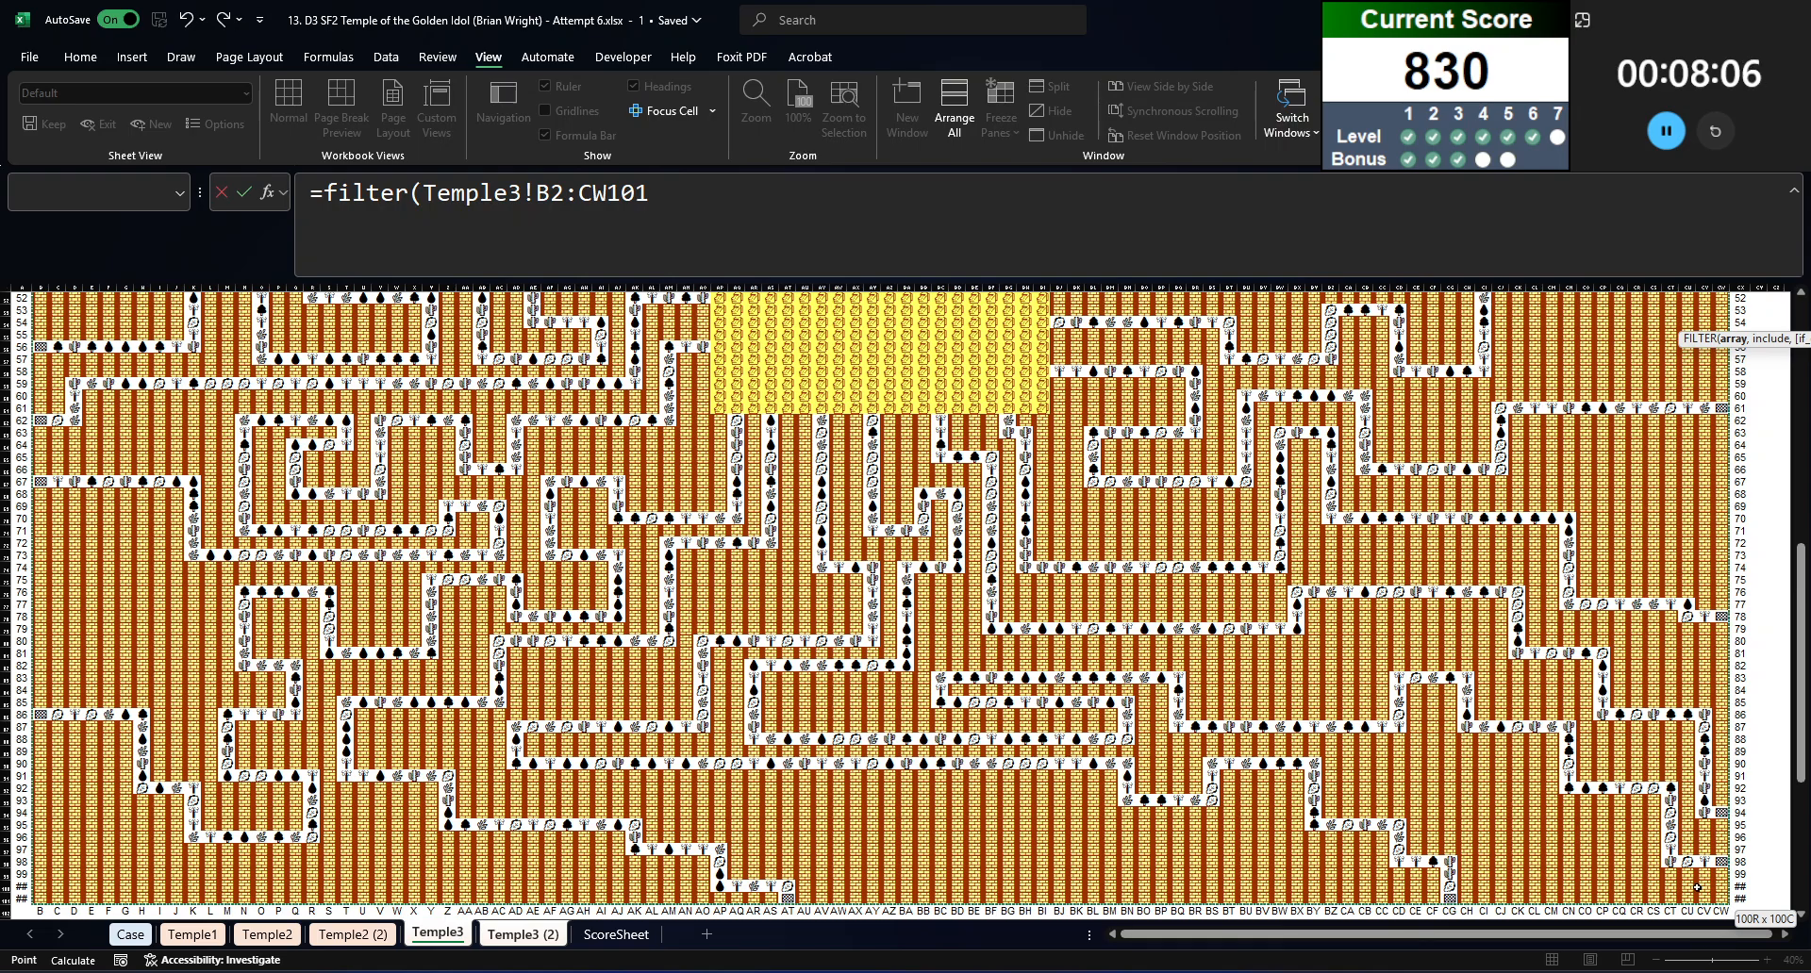
key("F4")
type(",")
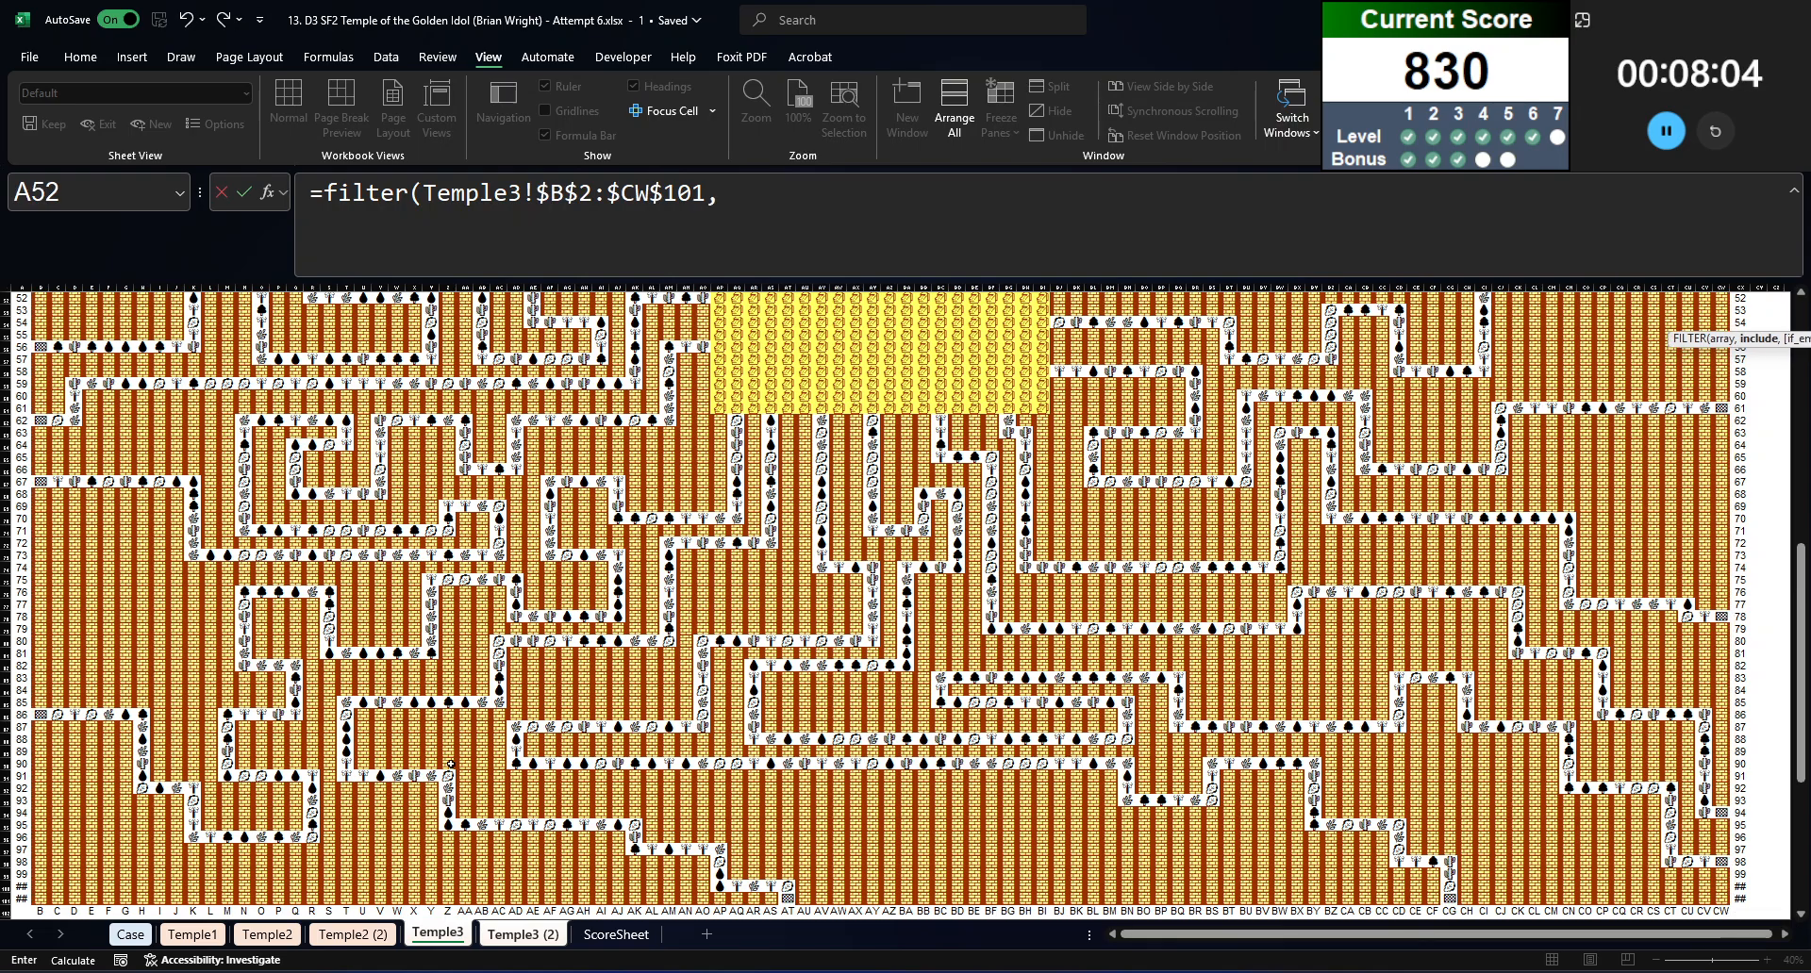
Step: Start the FILTER formula's include condition with $B$2:$CW$101= so it tests the numbered path grid on the Temple3 (2) sheet
key("F2")
left_click(870, 233)
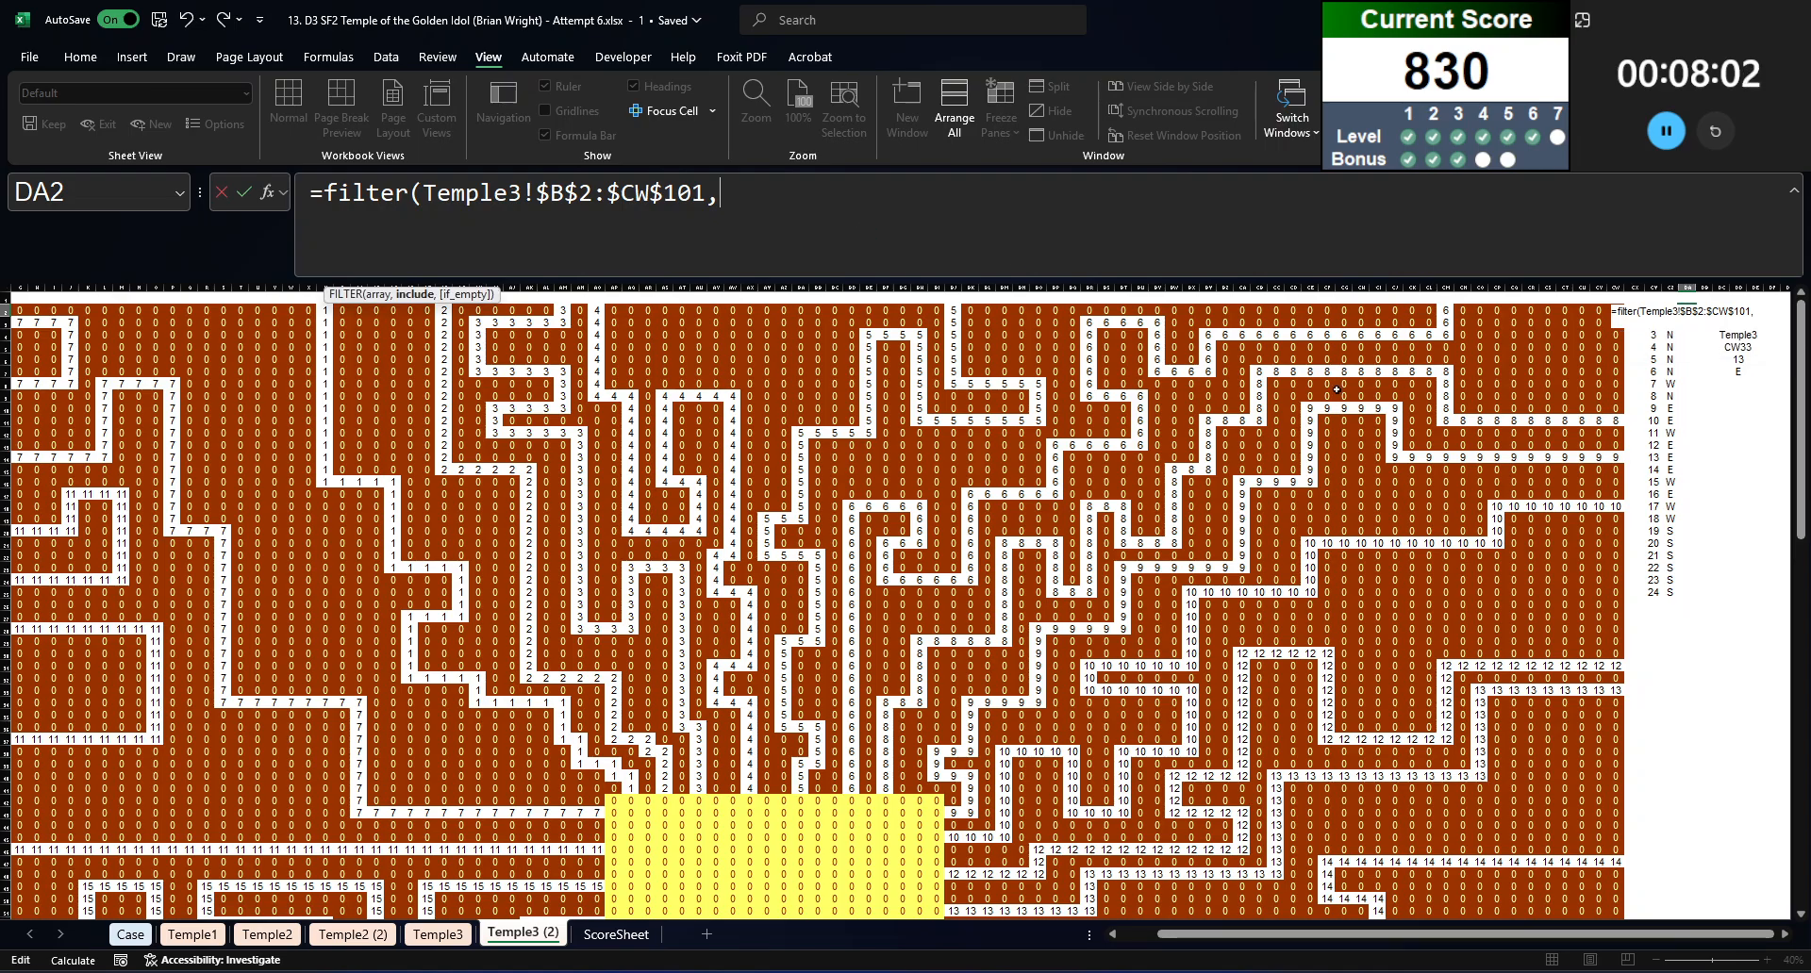
scroll(394, 562, "left", 2)
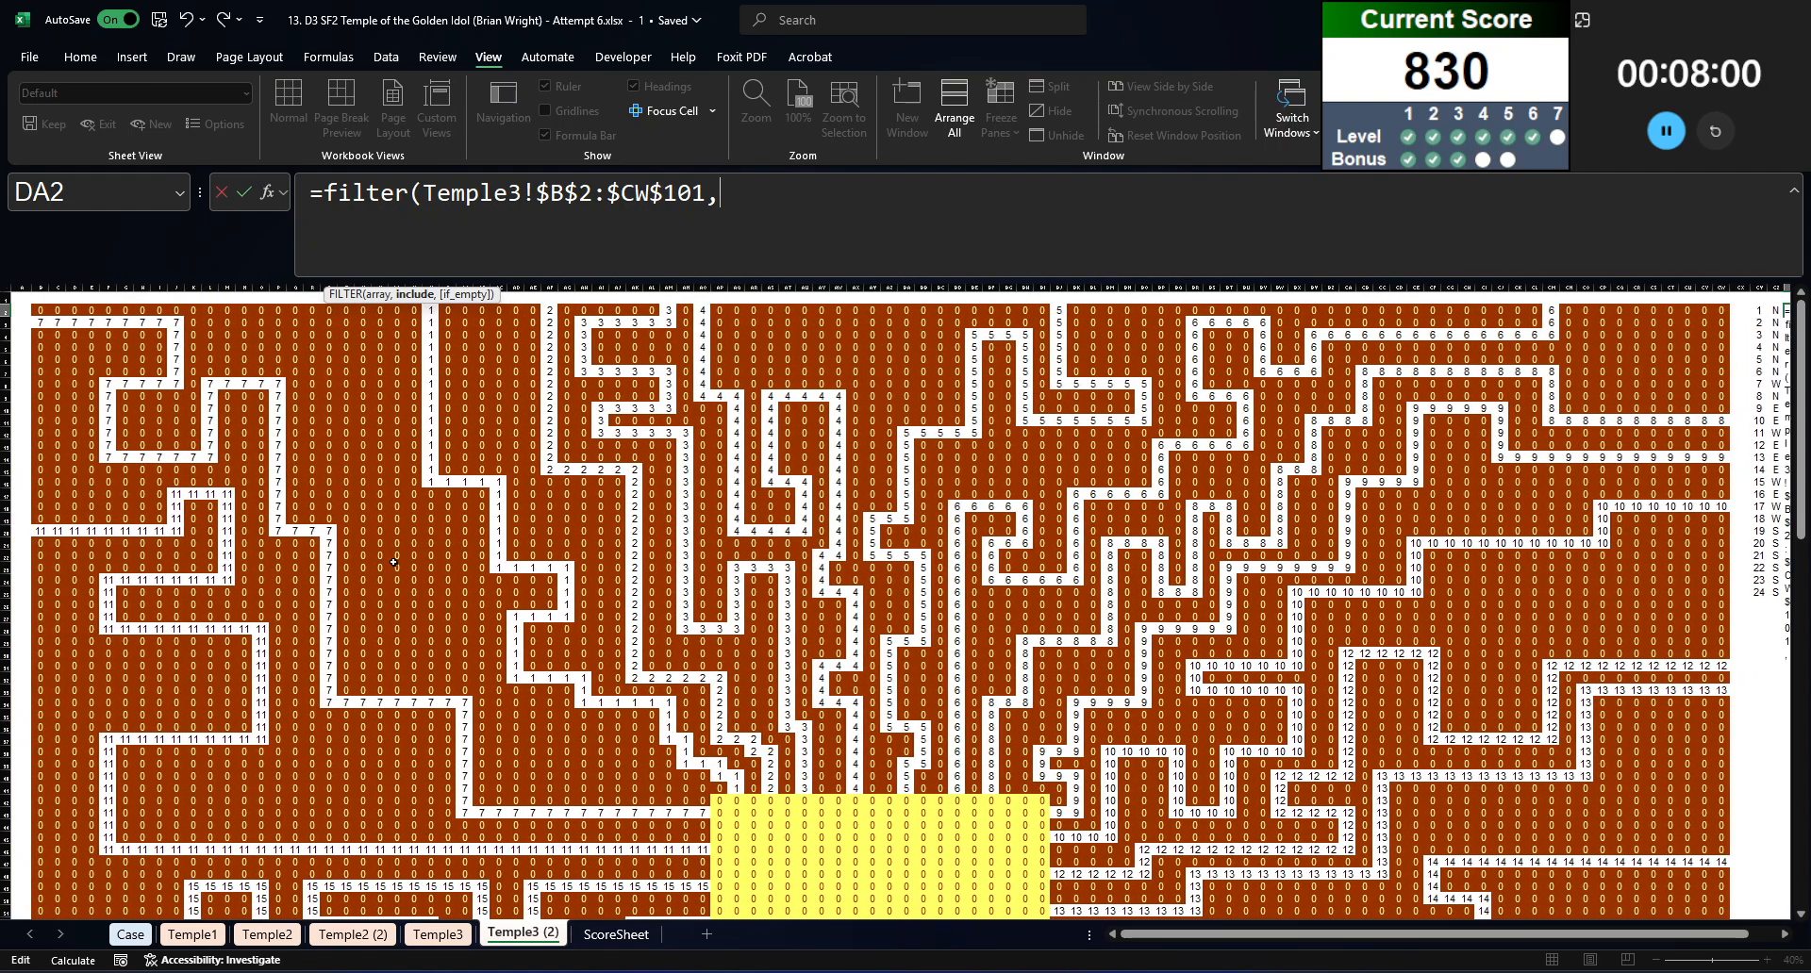
left_click(39, 321)
left_click(39, 309)
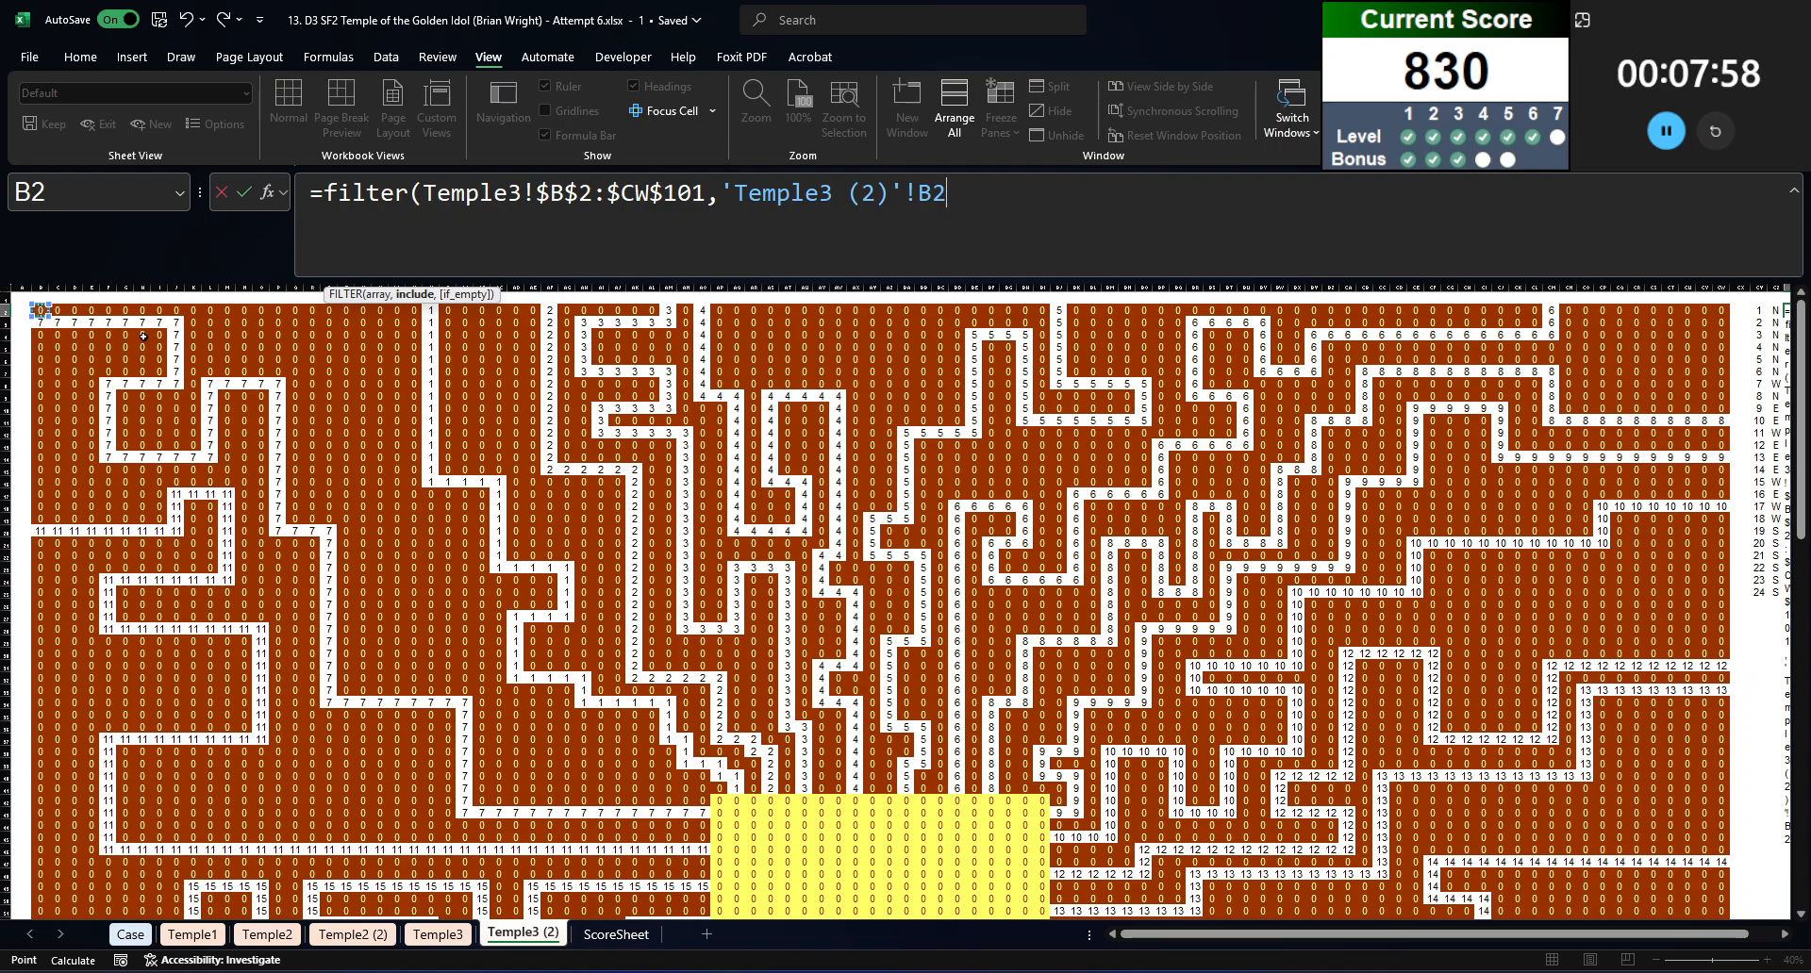
scroll(1553, 774, "down", 2)
scroll(1553, 774, "down", 7)
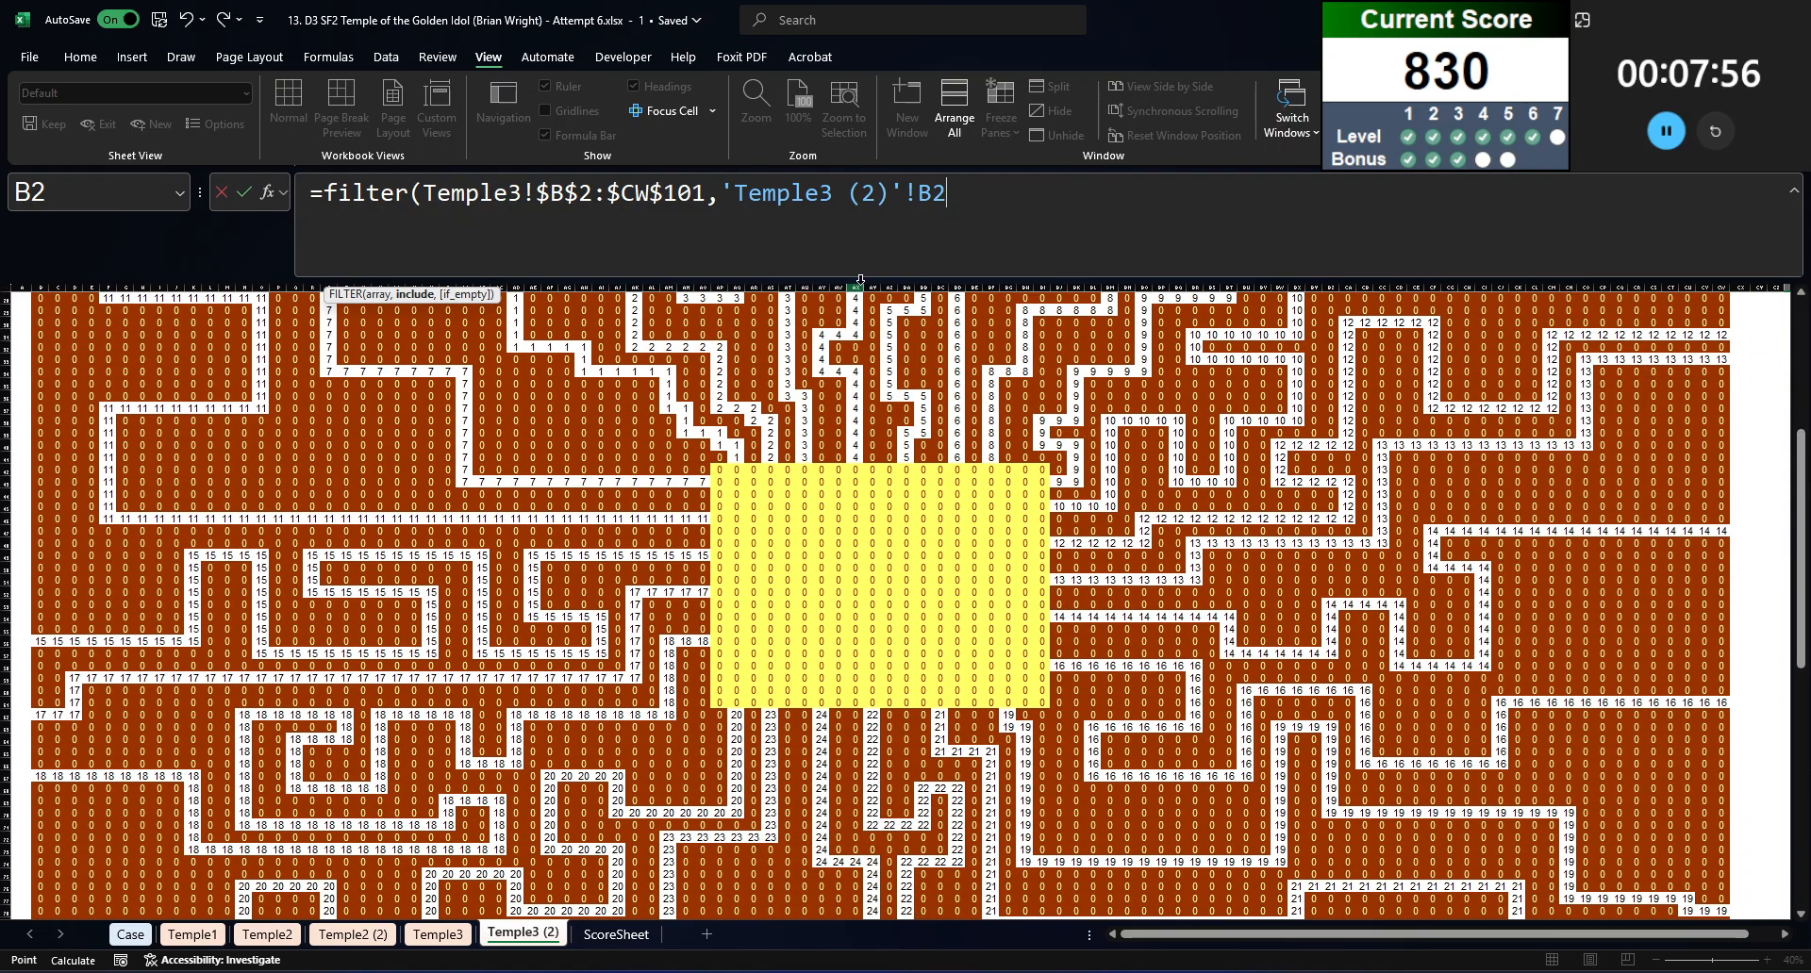
left_click_drag(537, 193, 1008, 198)
type("$B$2:$CW$101")
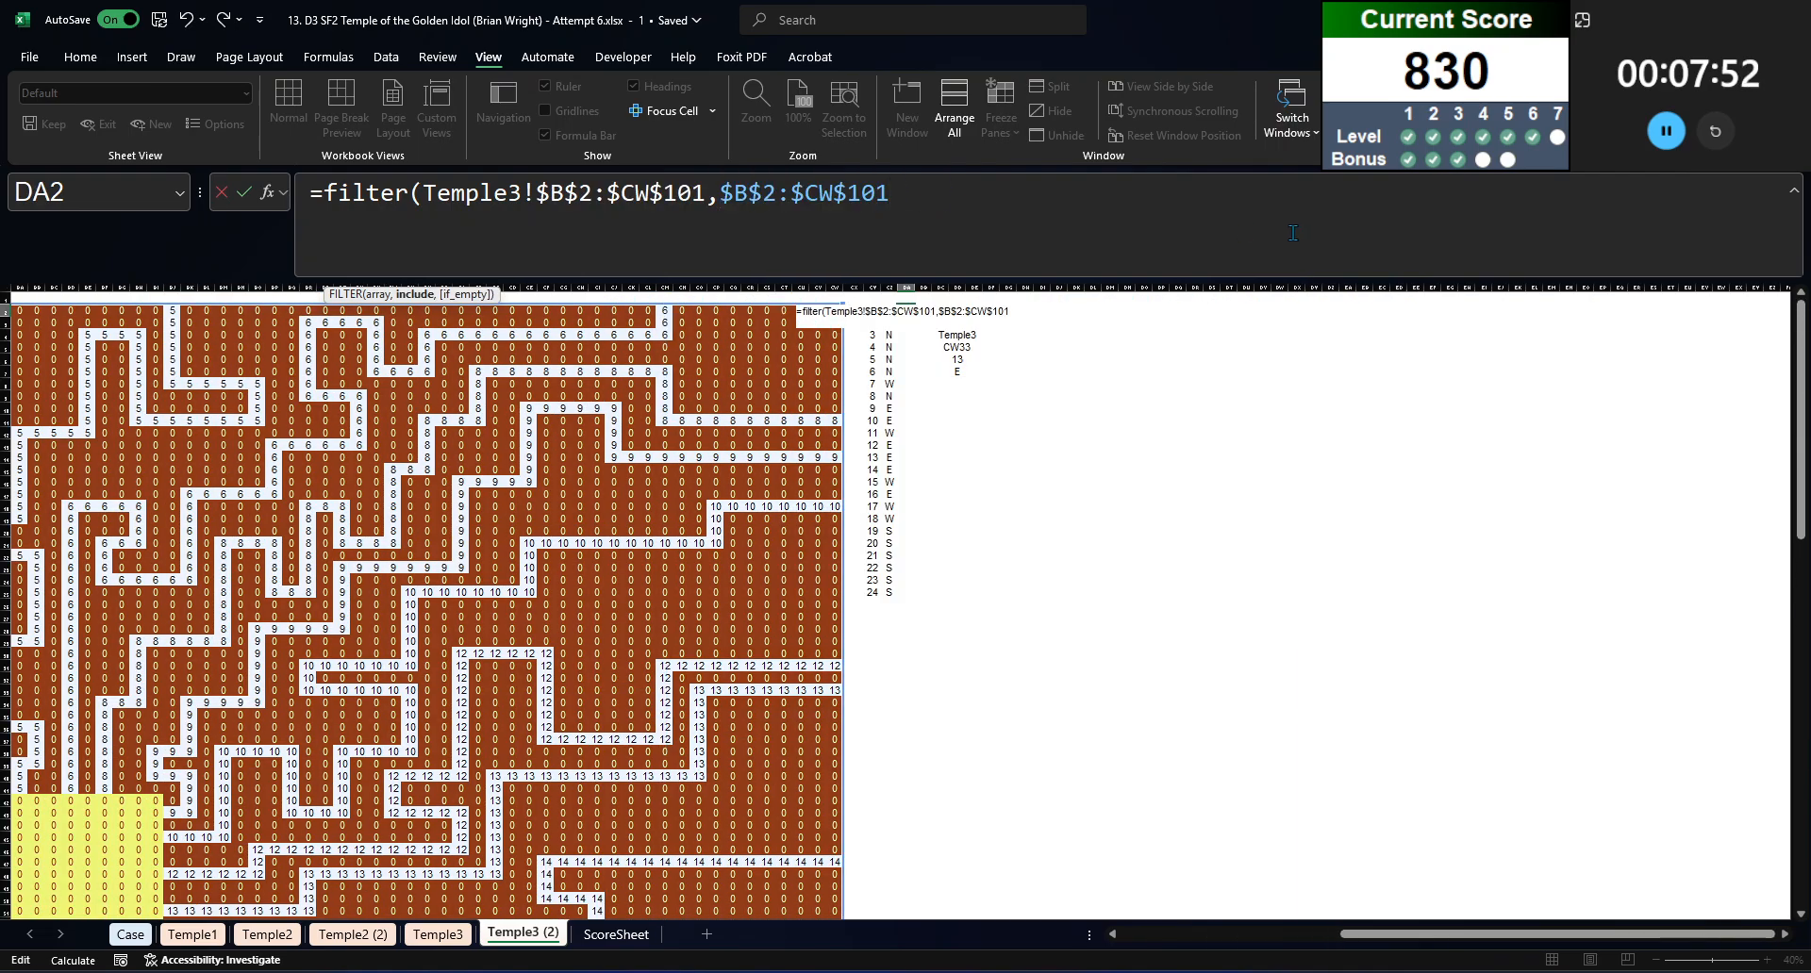
Step: Complete the FILTER formula's include condition with CY2 and enter the formula in DA2
type("=")
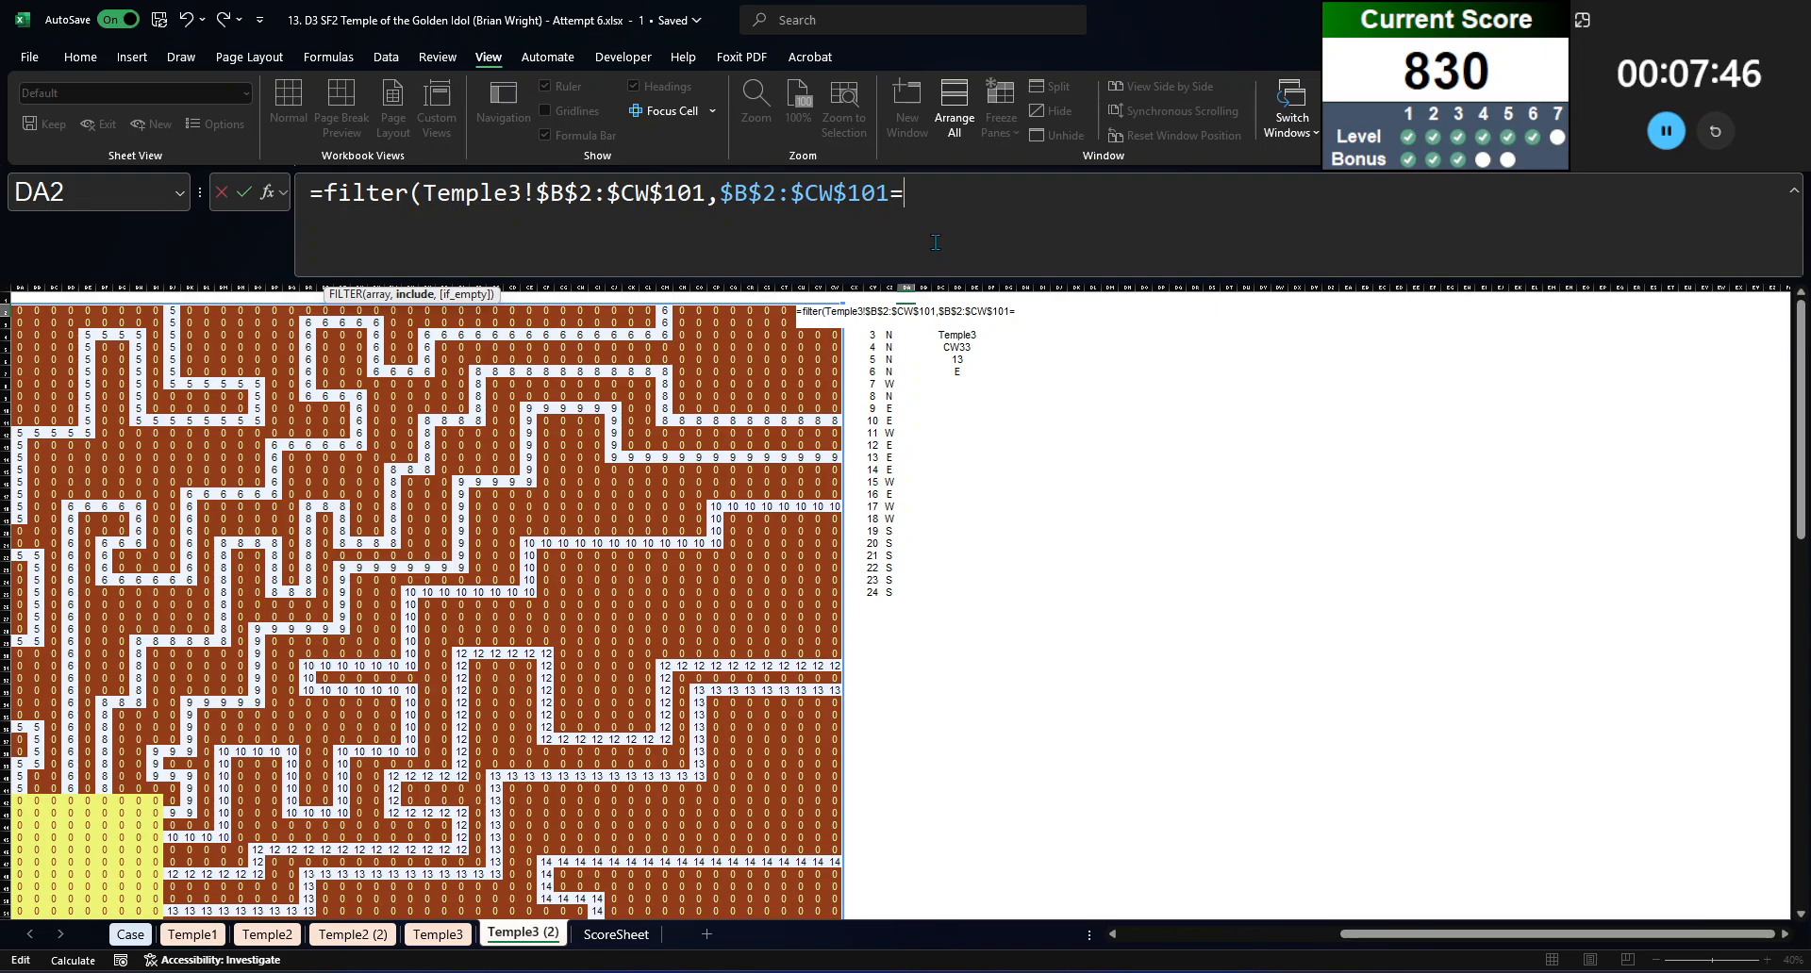
Step: Start the FILTER formula's include condition with $B$2:$CW$101= so it tests the numbered path grid on the Temple3 (2) sheet
Step: Complete the FILTER formula's include condition with CY2 and enter the formula in DA2
type("cy2")
key("Return")
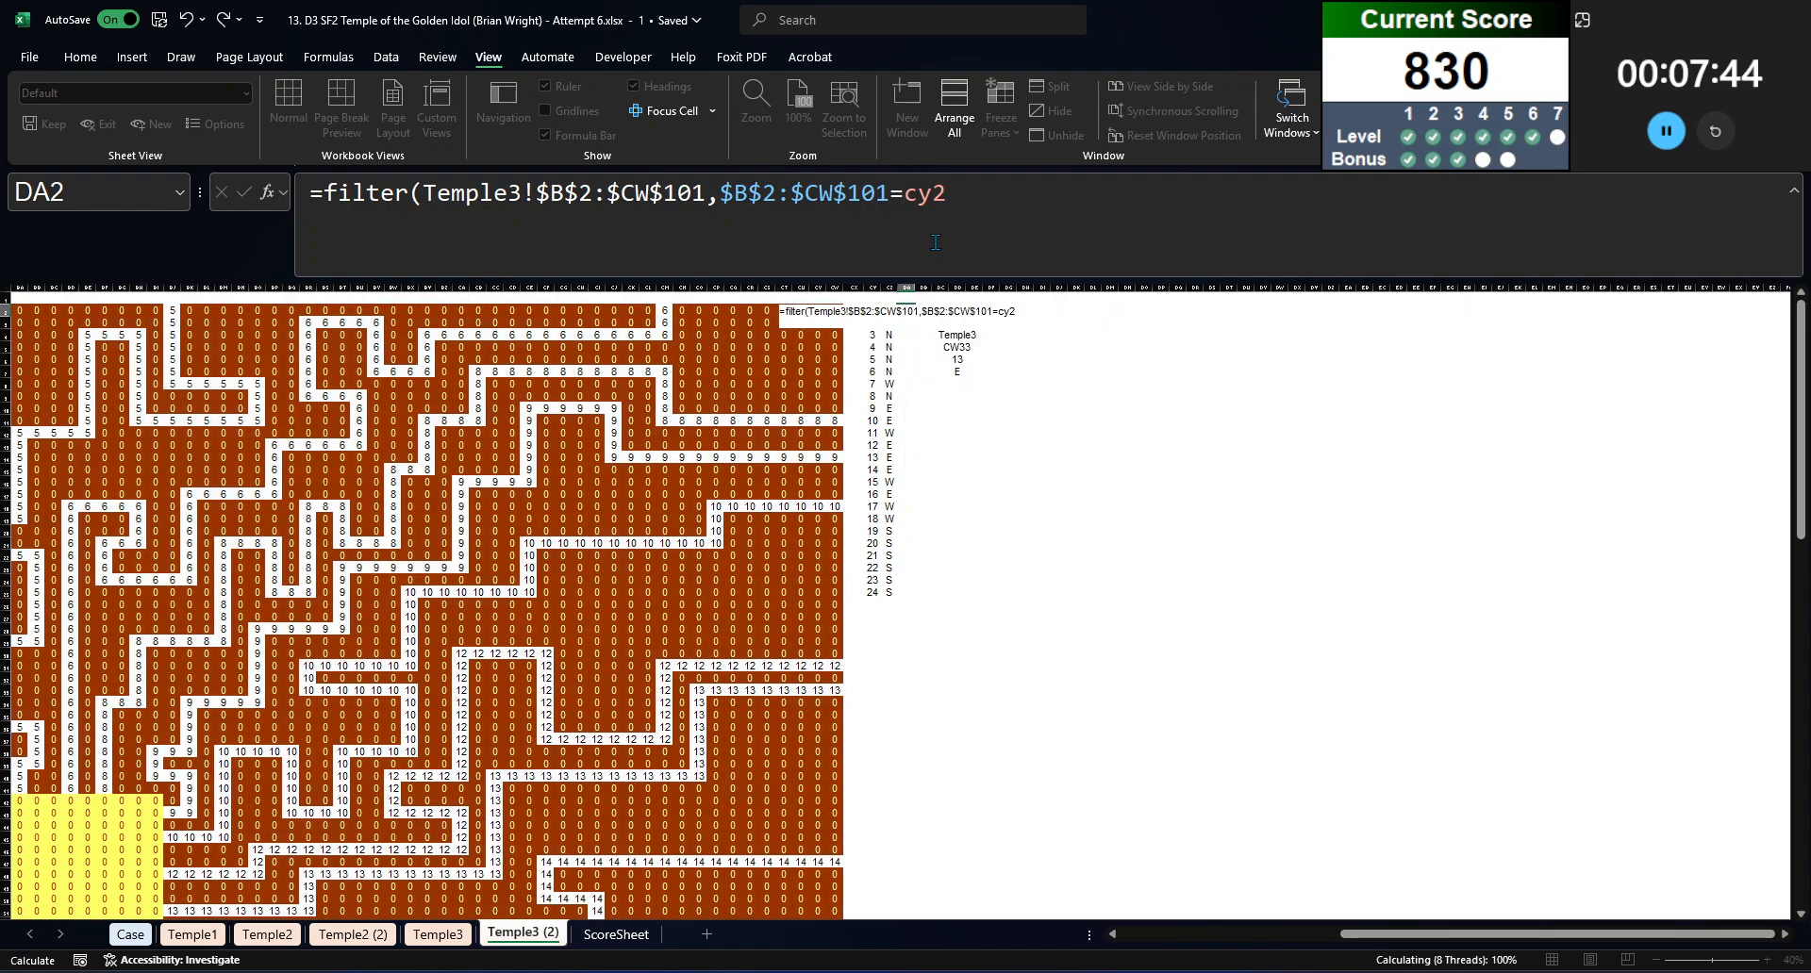
Step: Wrap the FILTER formula's array Temple3!$B$2:$CW$101 in TOCOL
key("Up")
left_click(934, 242)
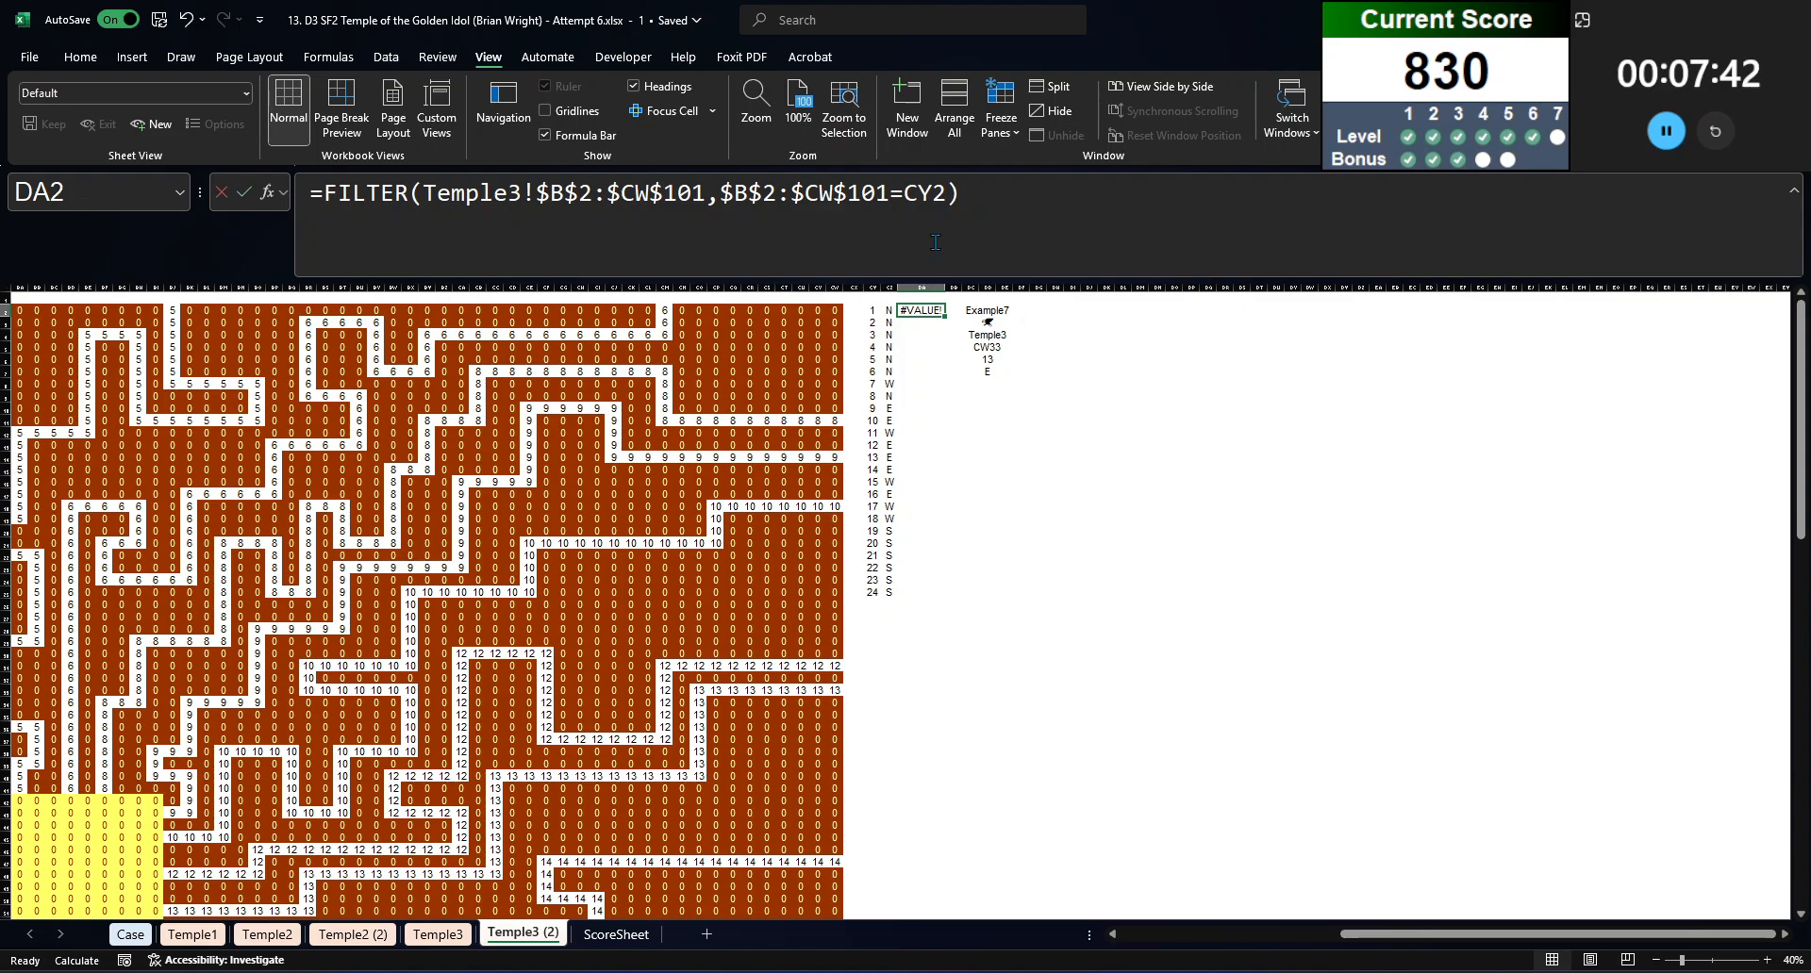
left_click(427, 192)
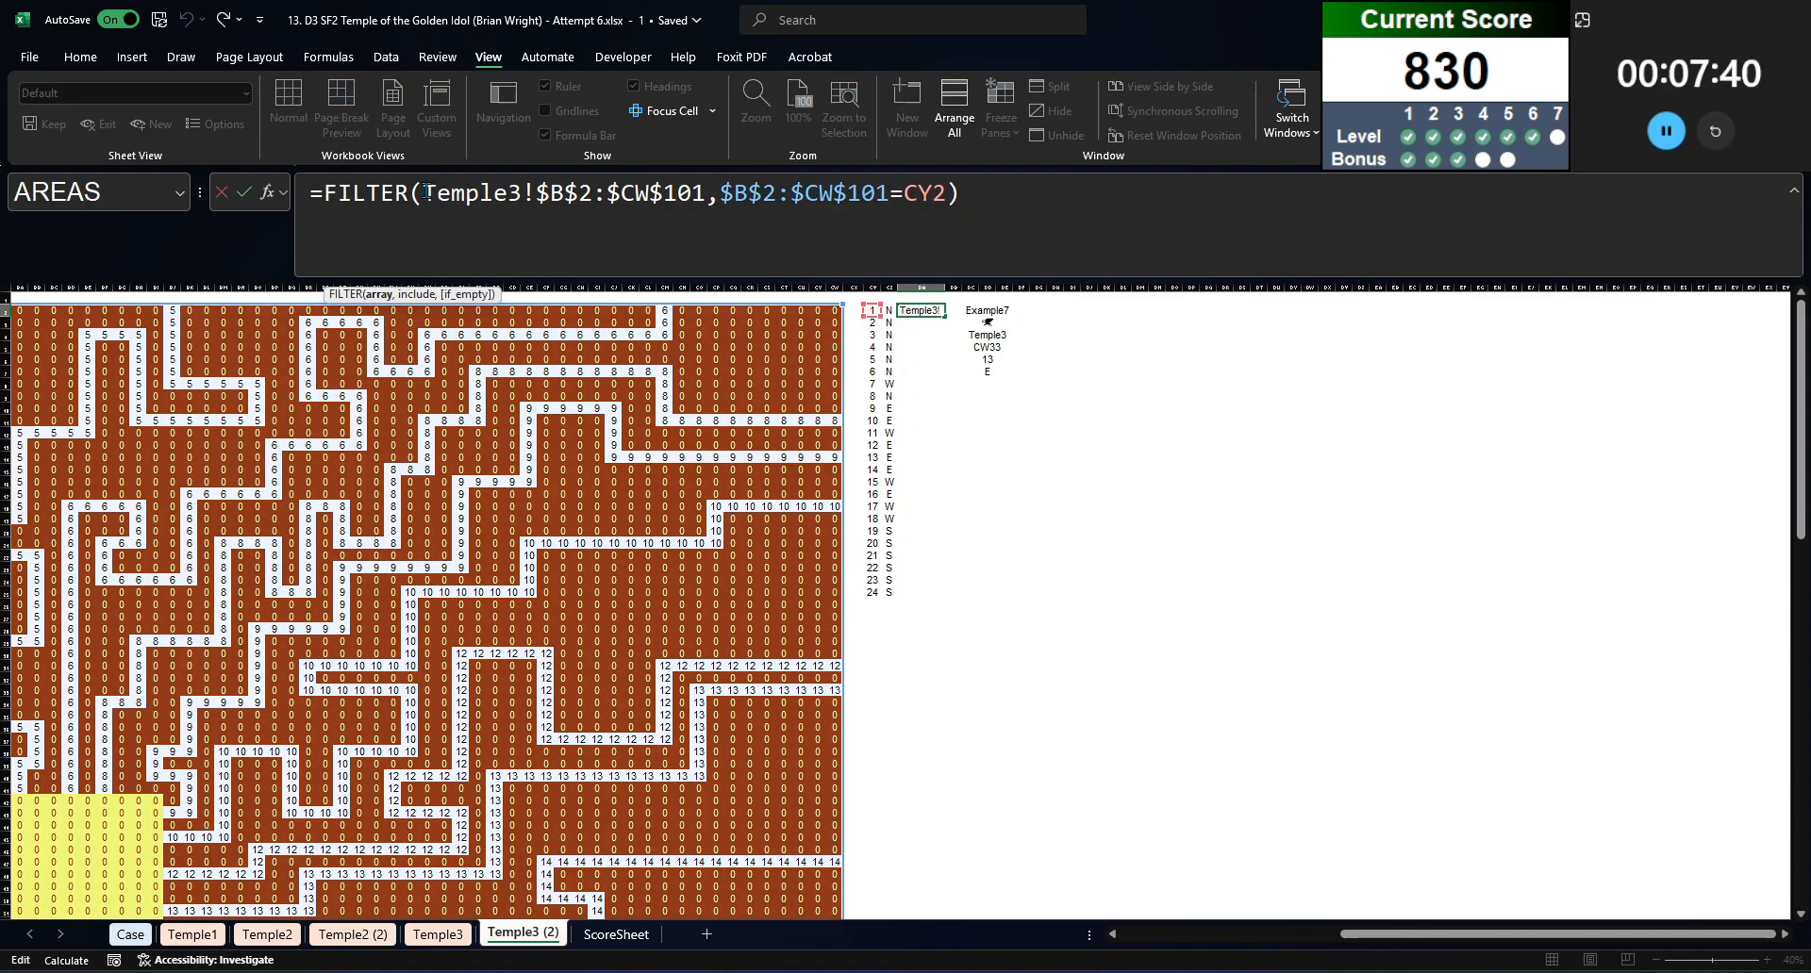
type("tocol(")
left_click(794, 194)
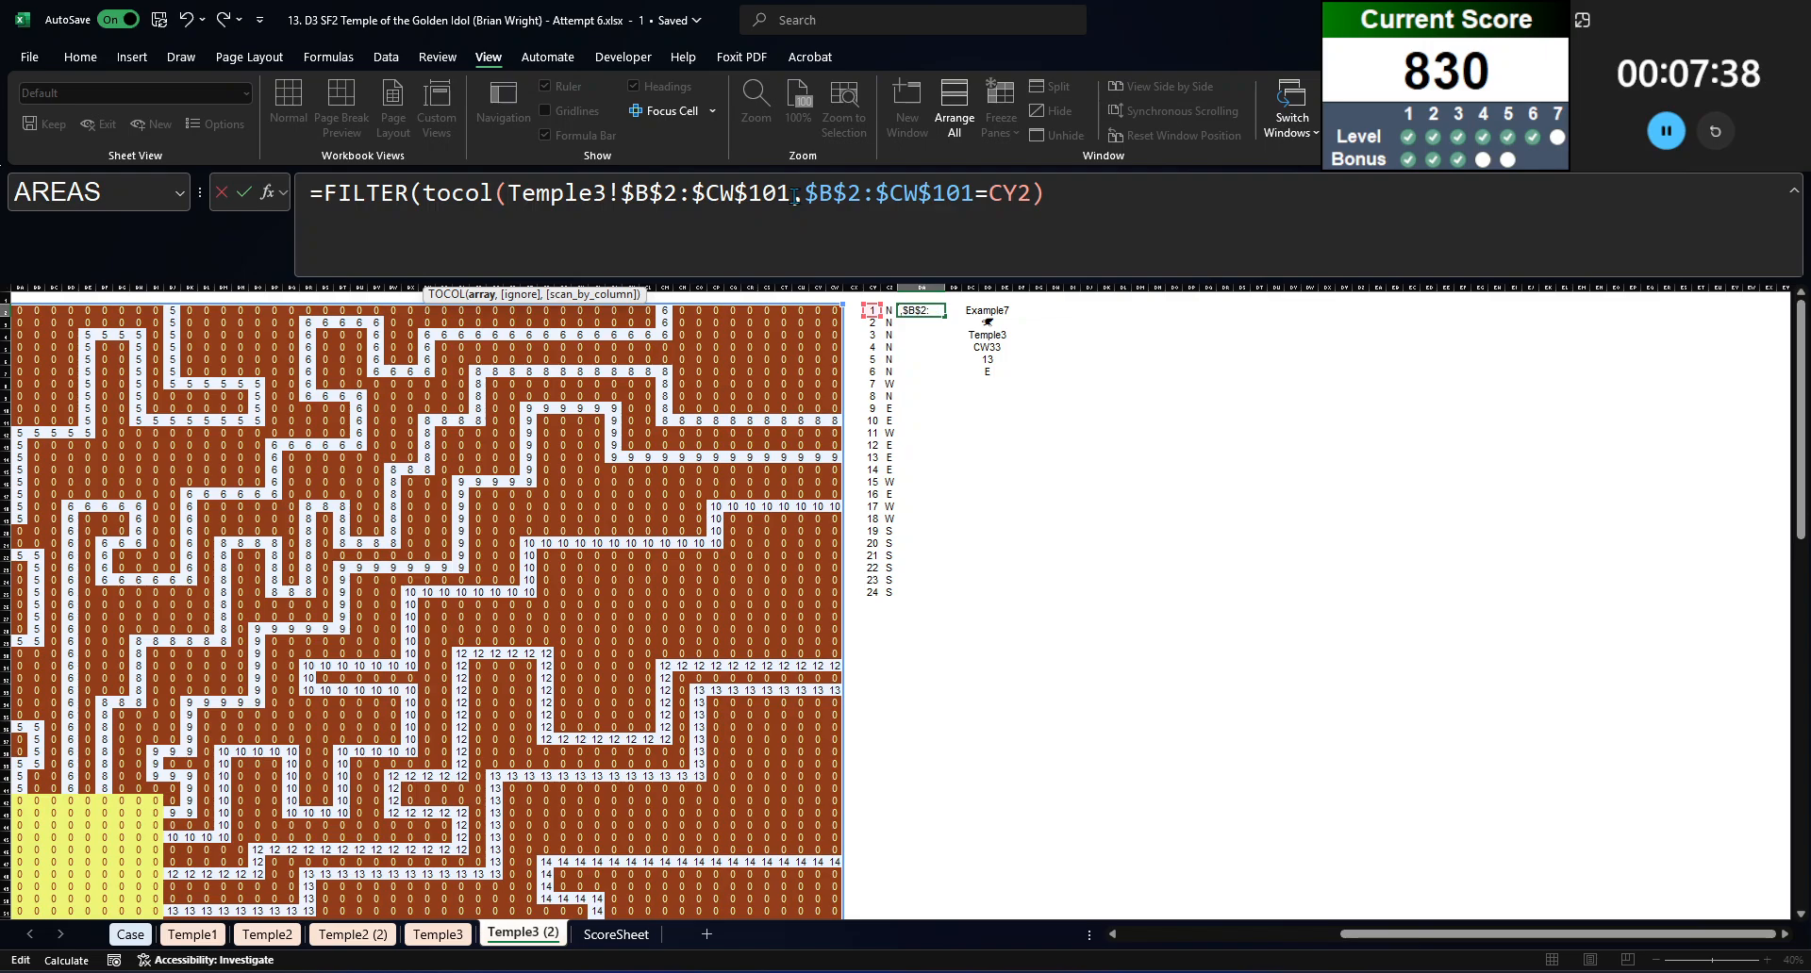
type(")")
Step: Wrap the include range $B$2:$CW$101 in TOCOL before the =CY2 comparison and enter the corrected formula
left_click(824, 193)
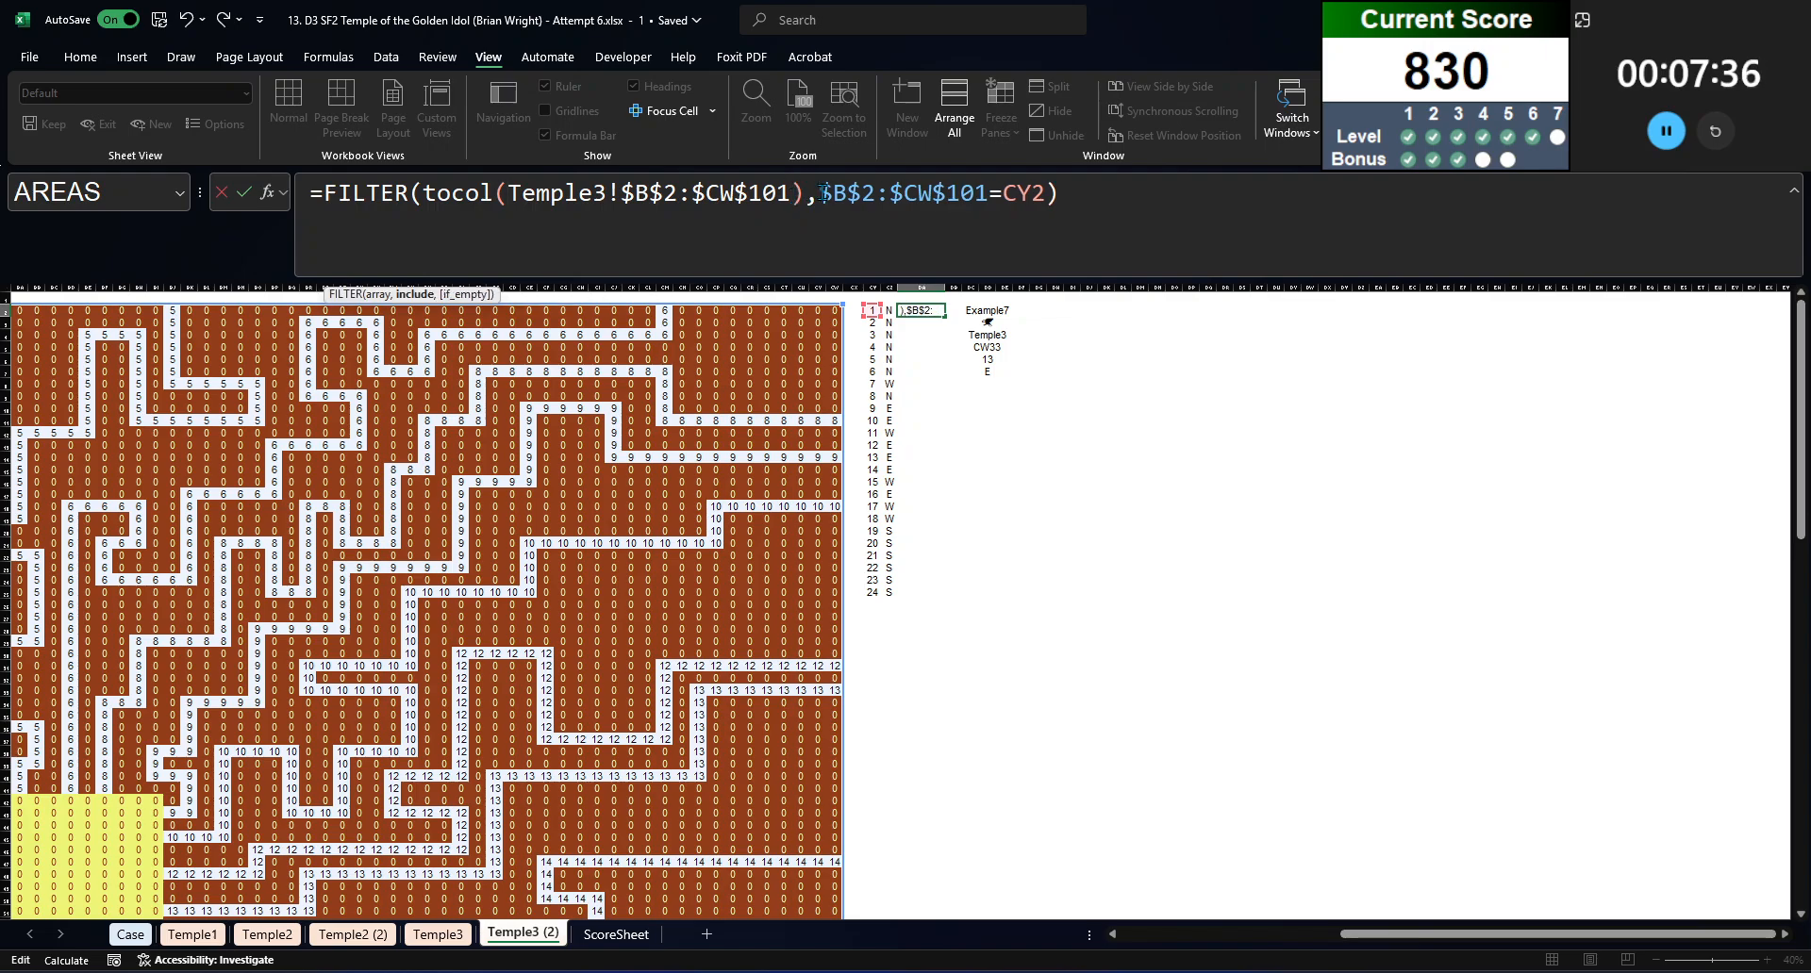
type("tocol(")
left_click(1075, 200)
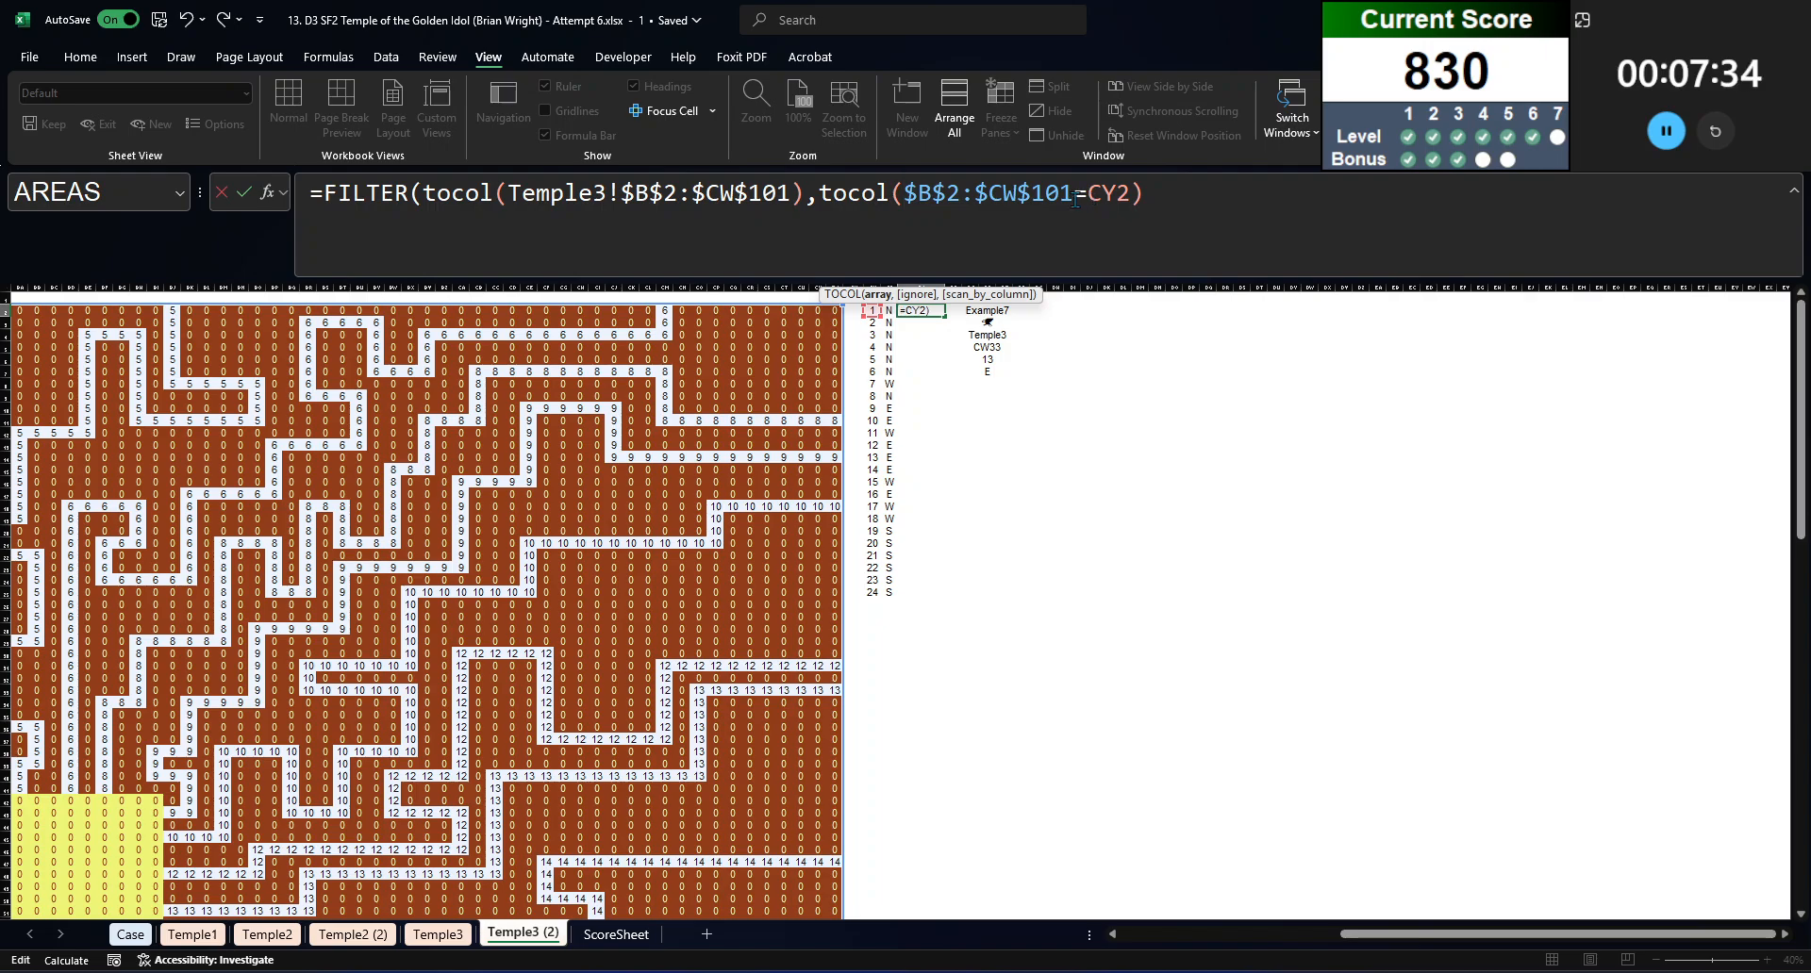
type(")_")
key("Return")
key("Return")
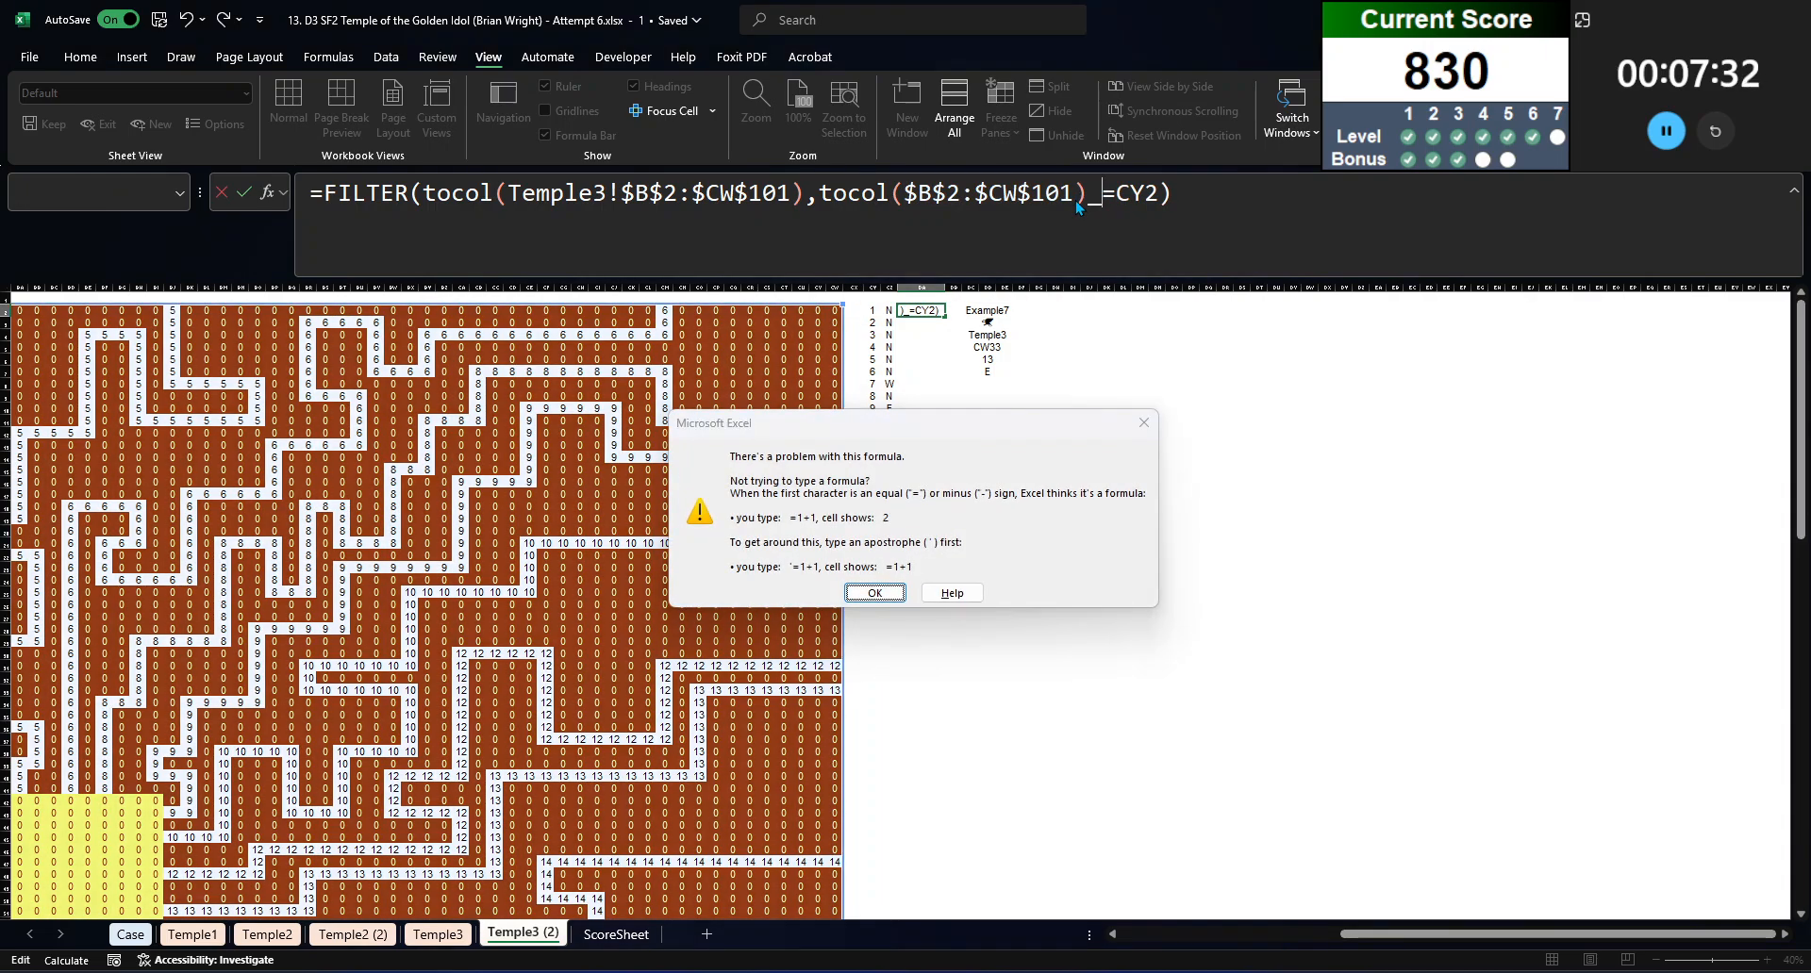
key("BackSpace")
key("Return")
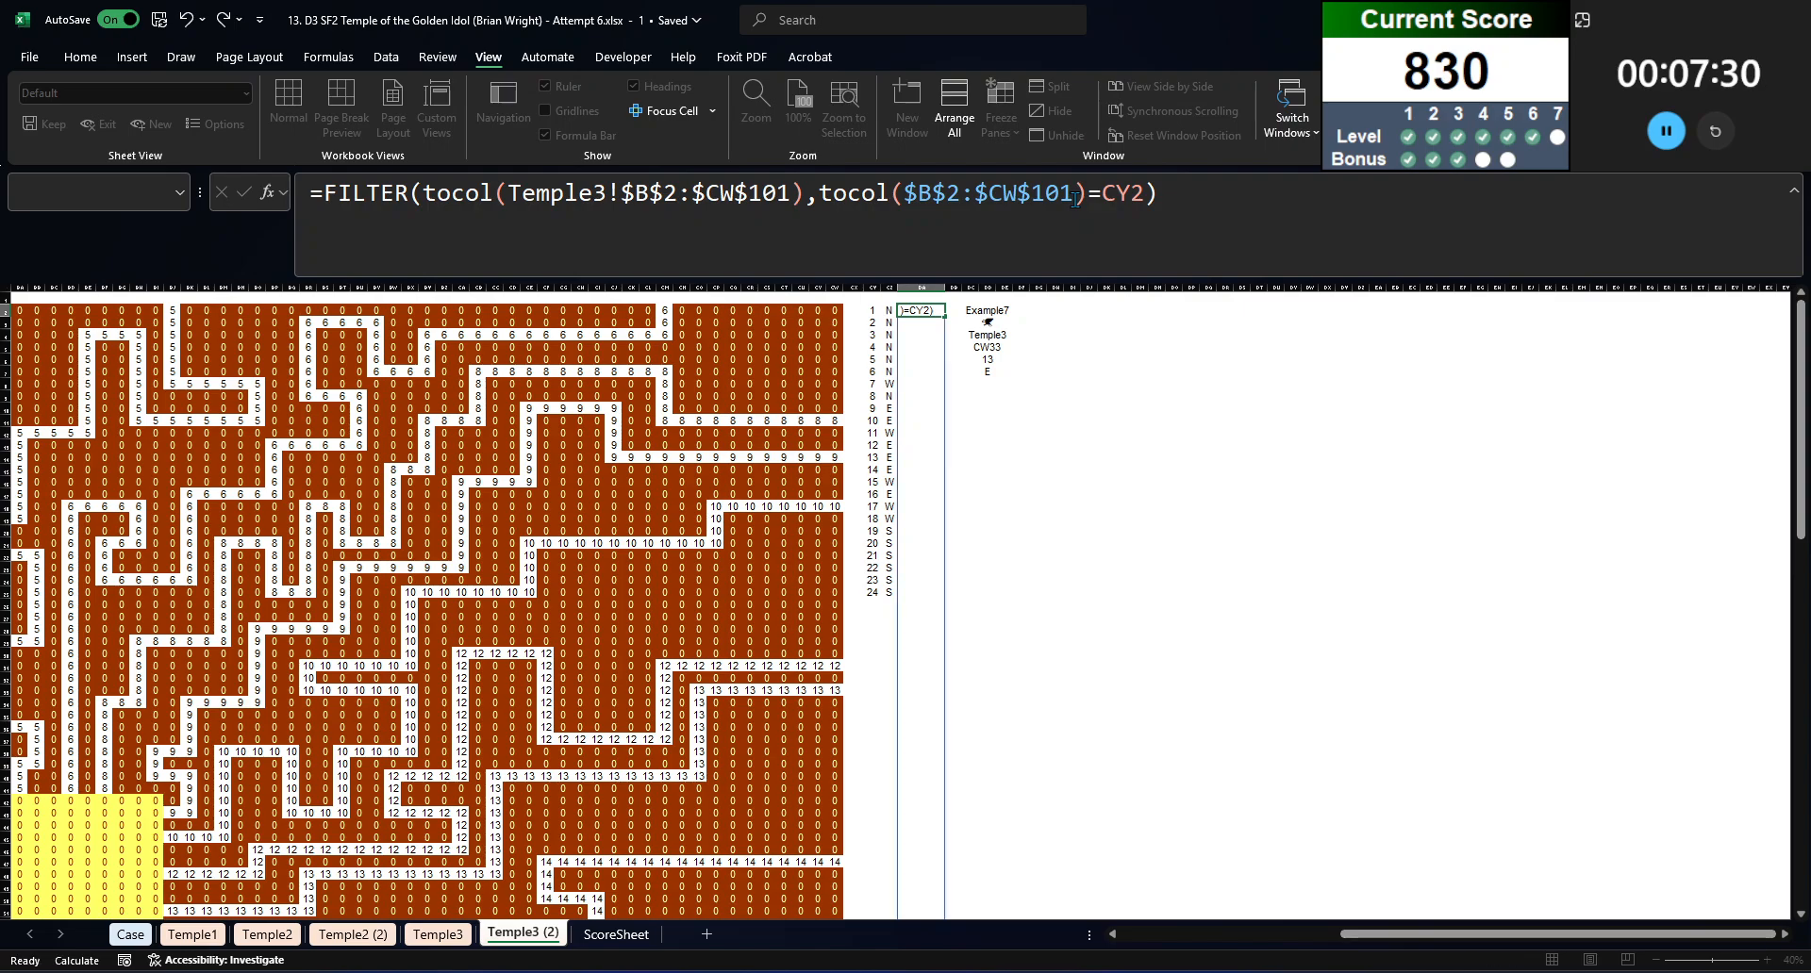
Step: Cut the FILTER expression out of DA2 and start INDEX over TravelTime with XMATCH($DD$3,Animals,0) as the row argument
left_click(325, 195)
key("shift+End")
key("Delete")
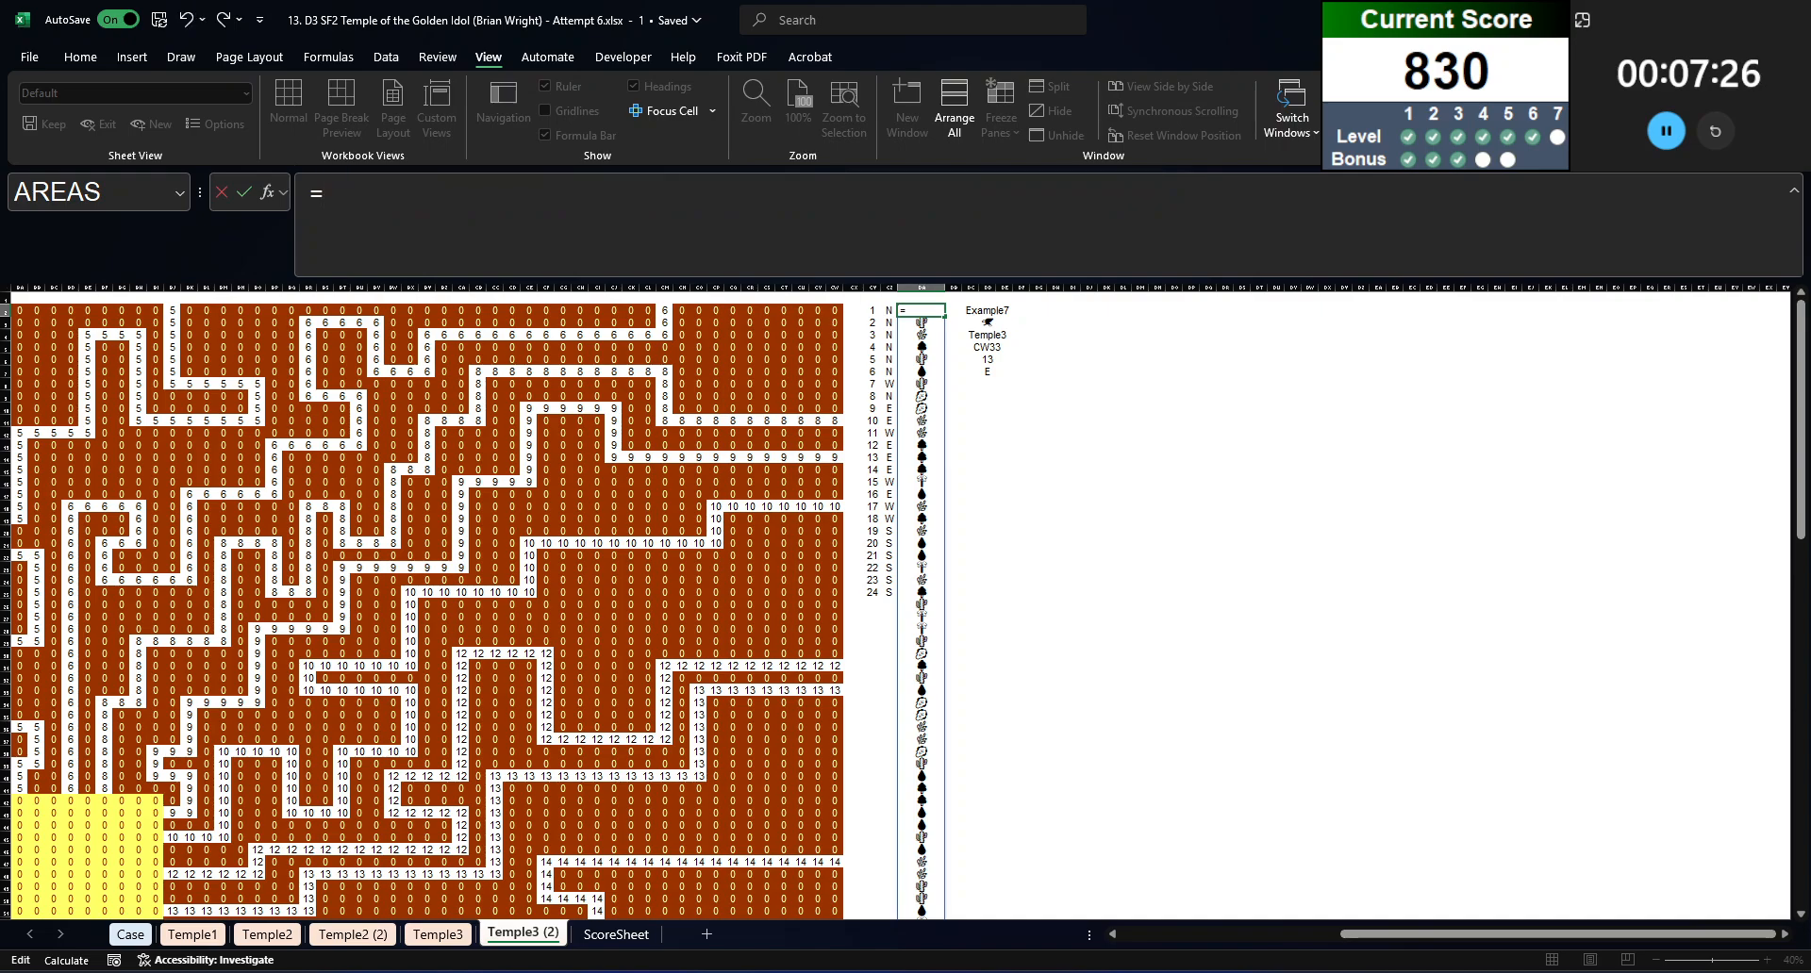
type("index(travel")
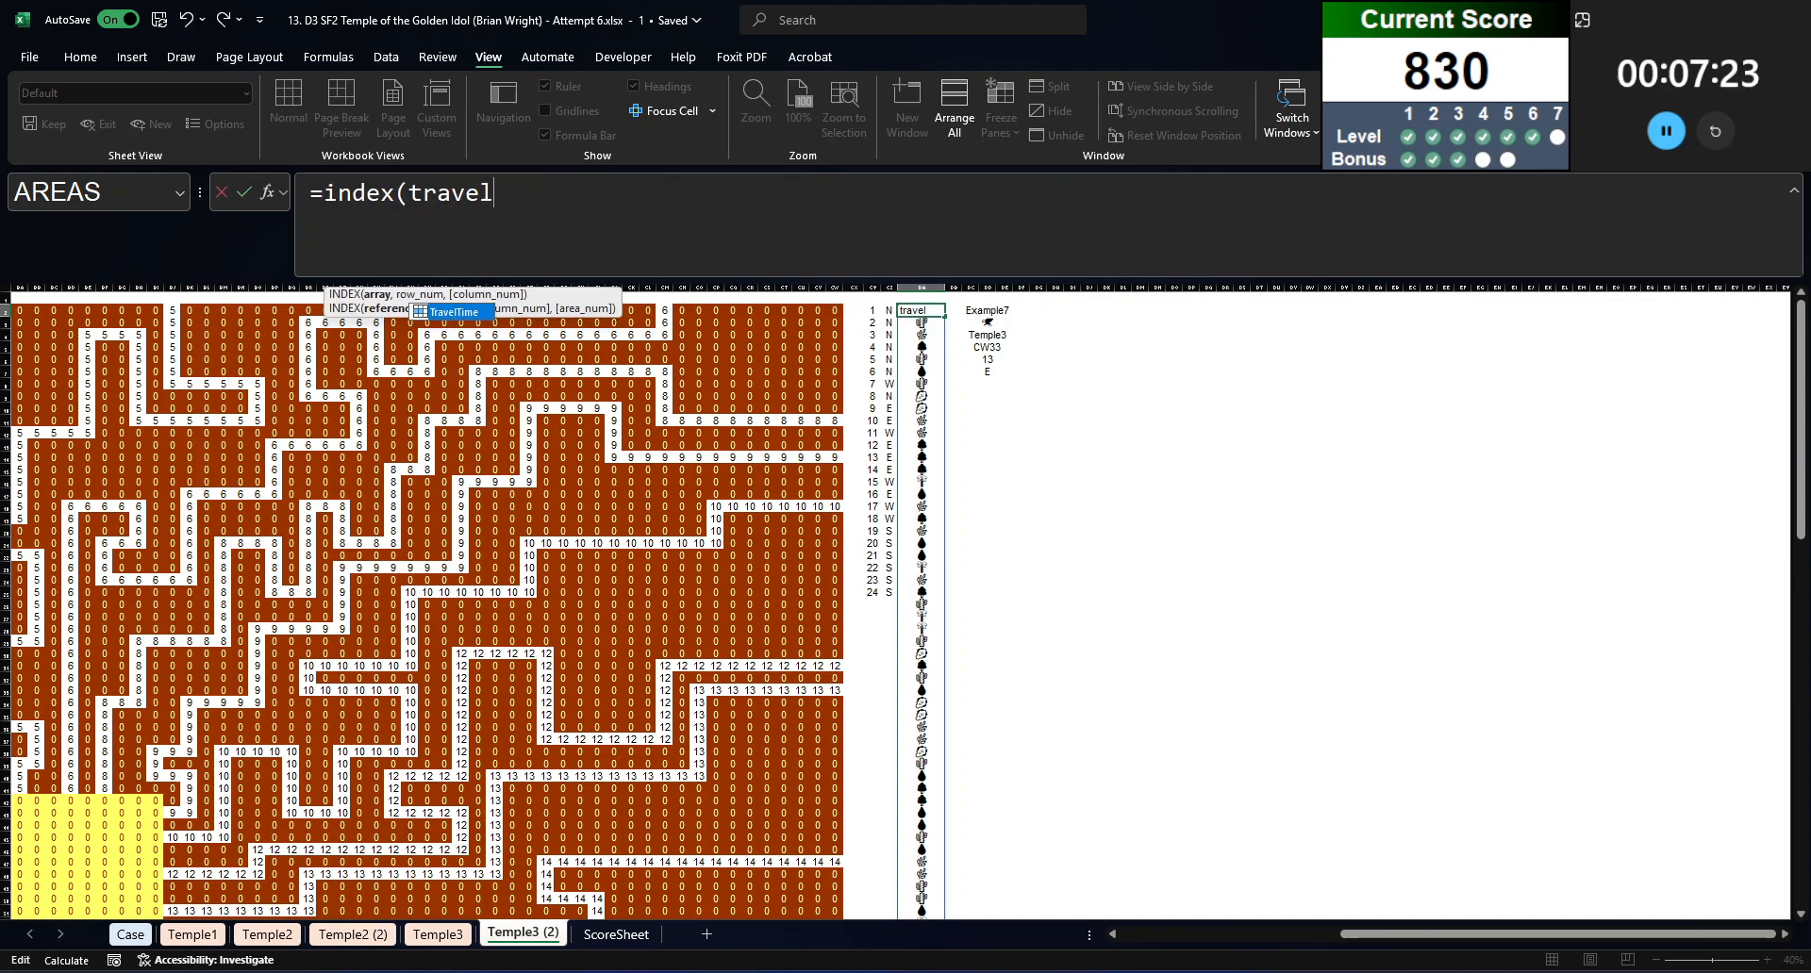
key("Tab")
type(",xmatch(")
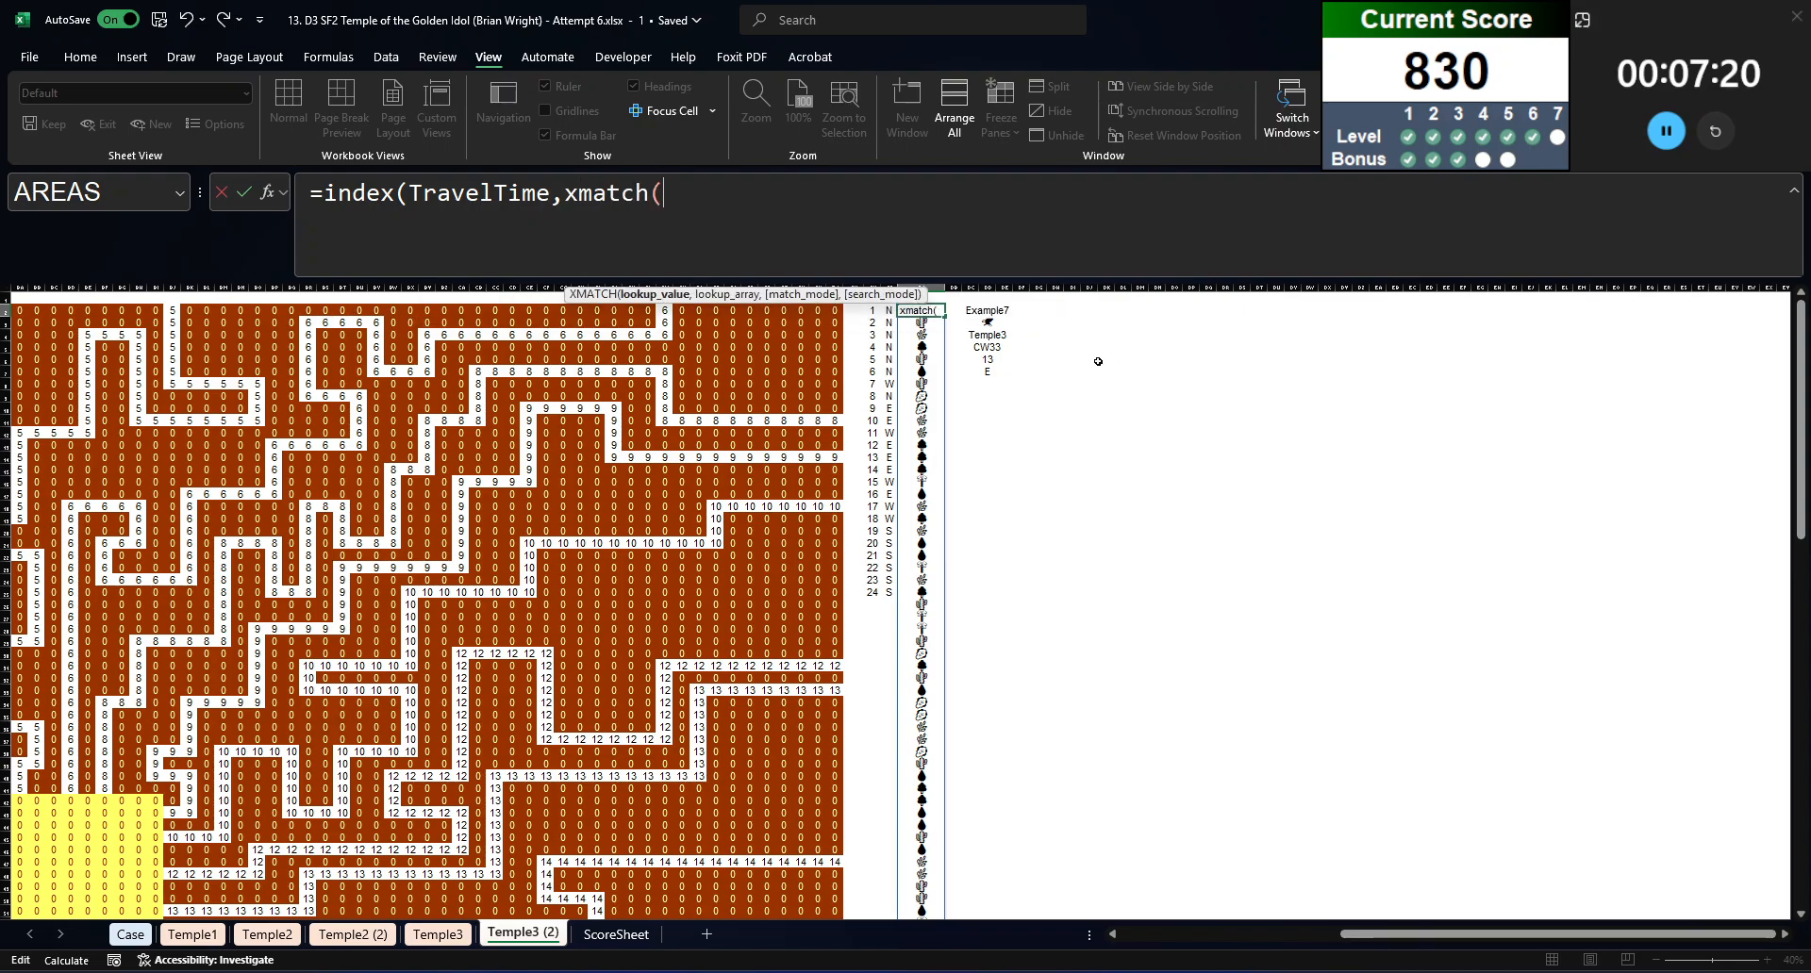
left_click(987, 321)
key("F4")
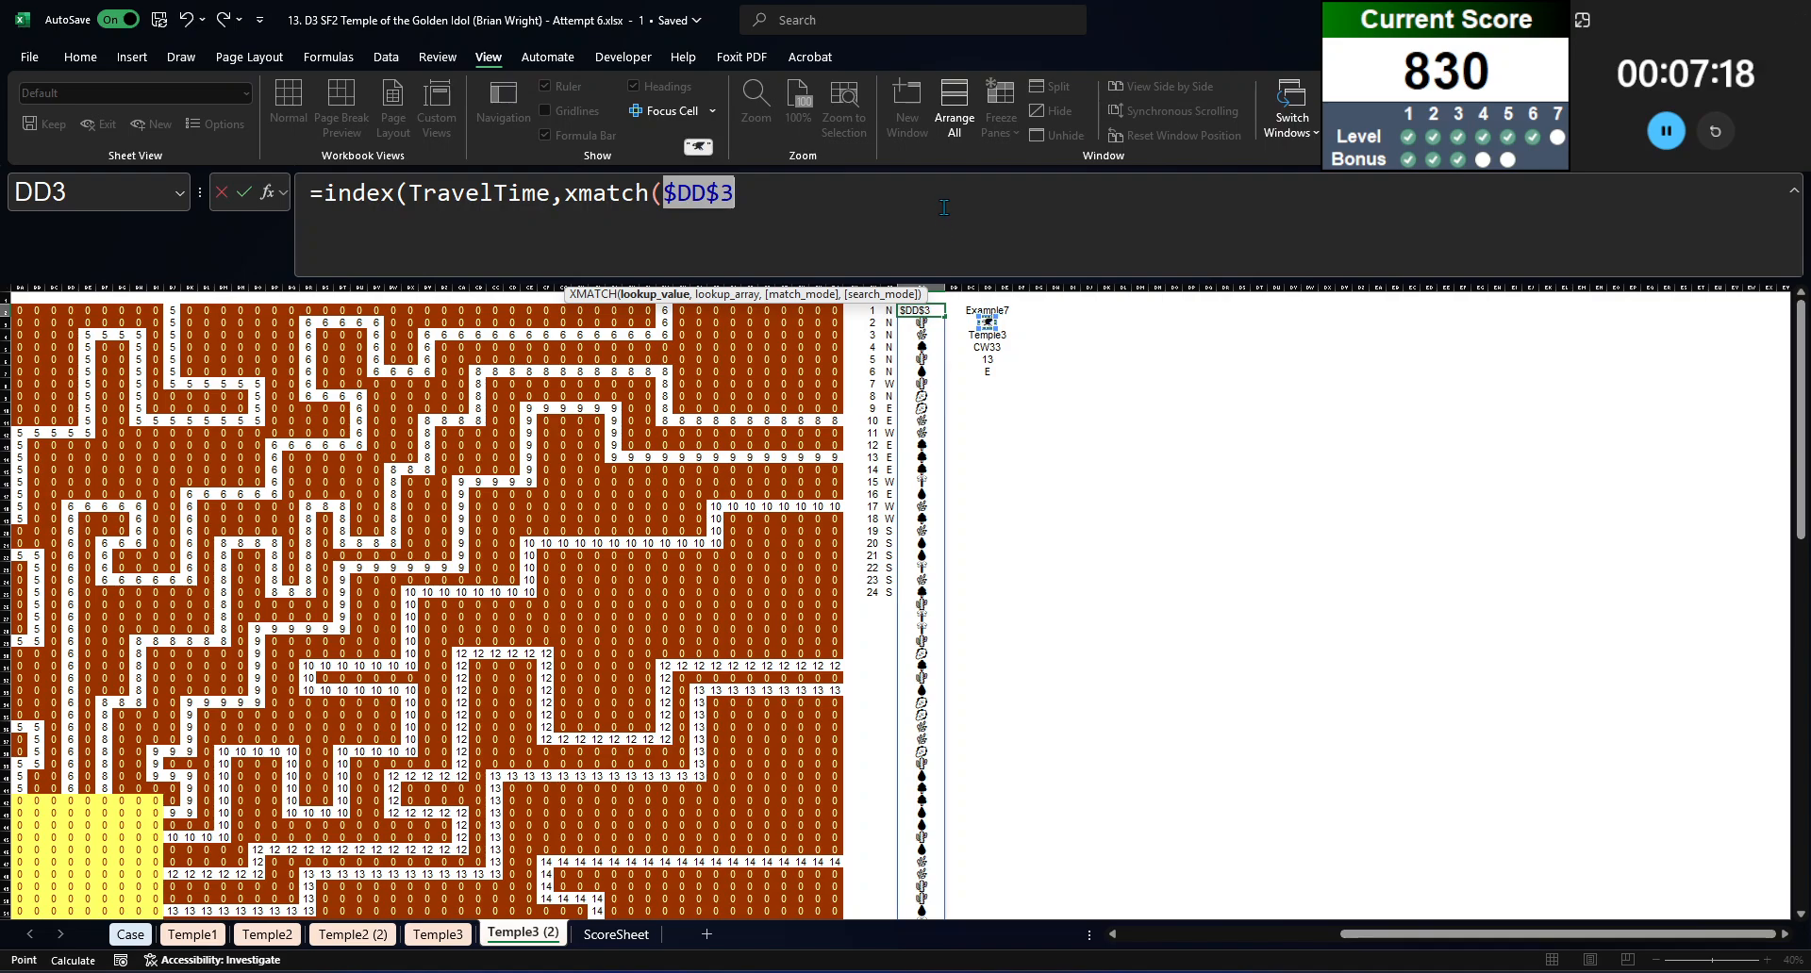
type(",animals,0),xm")
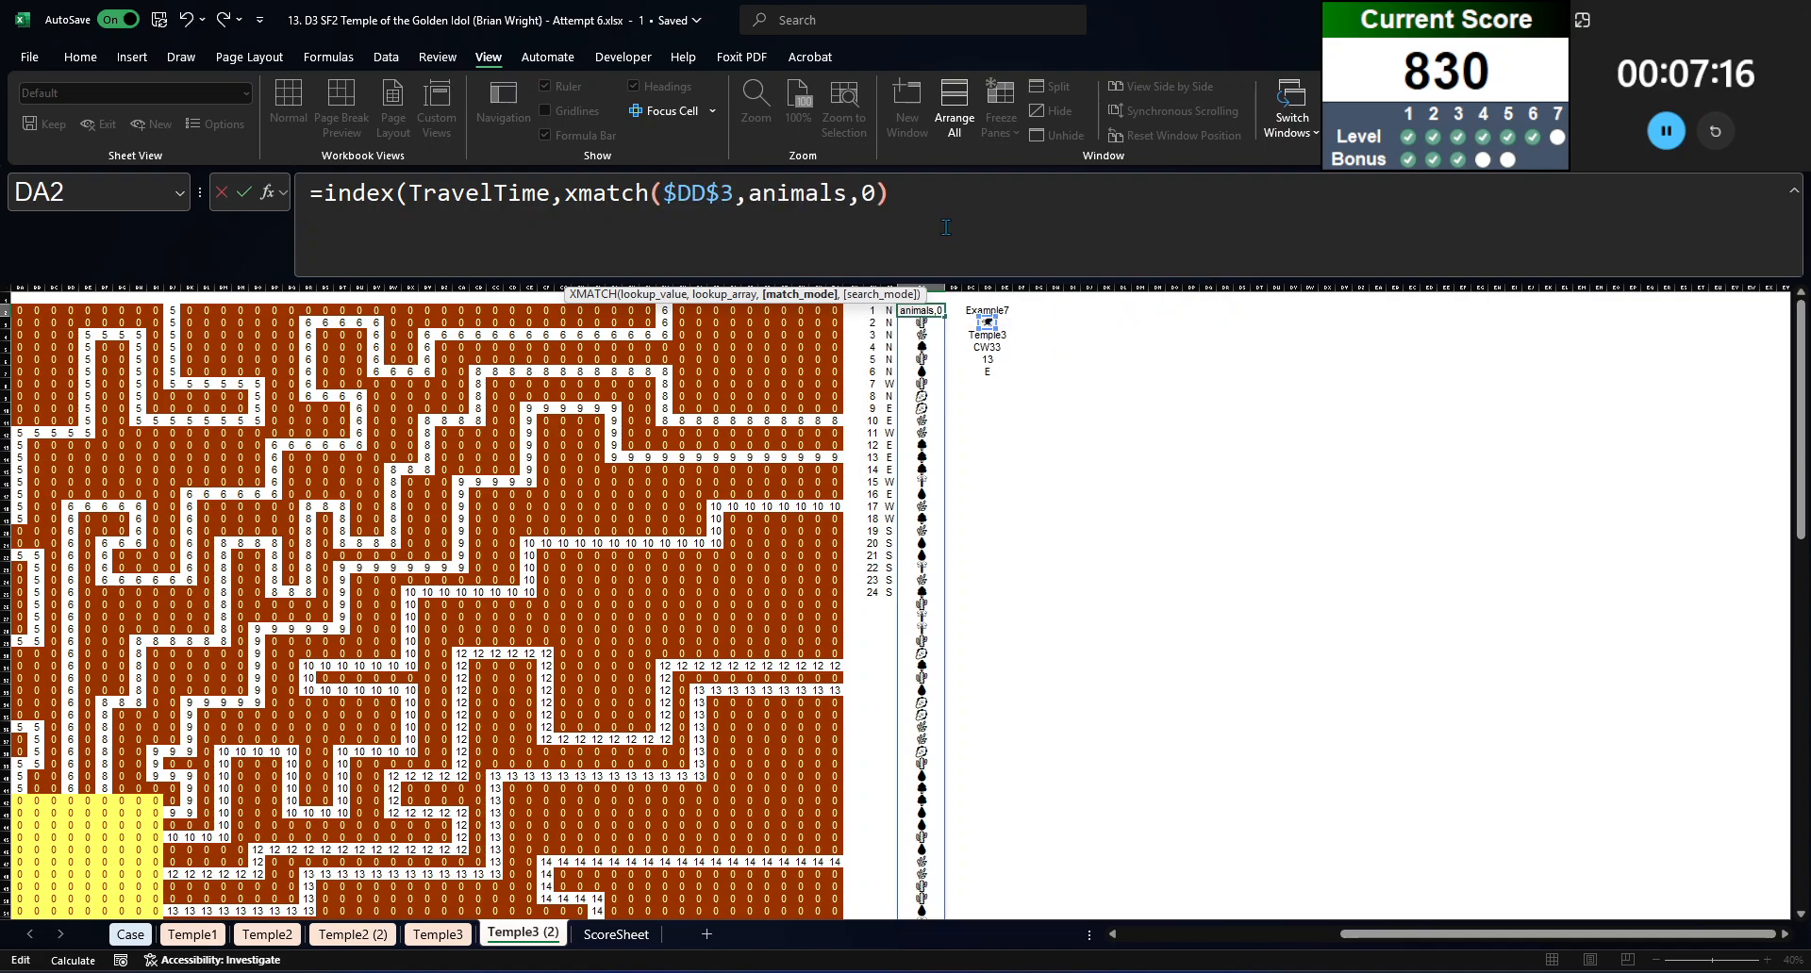
type("atch(")
Step: Add an XMATCH of the cut FILTER expression against Terrain with match mode 0 as the INDEX column argument and enter the formula
type("FILTER(TOCOL(Temple3!$B$2:$CW$101),TOCOL($B$2:$CW$101)=CY2),")
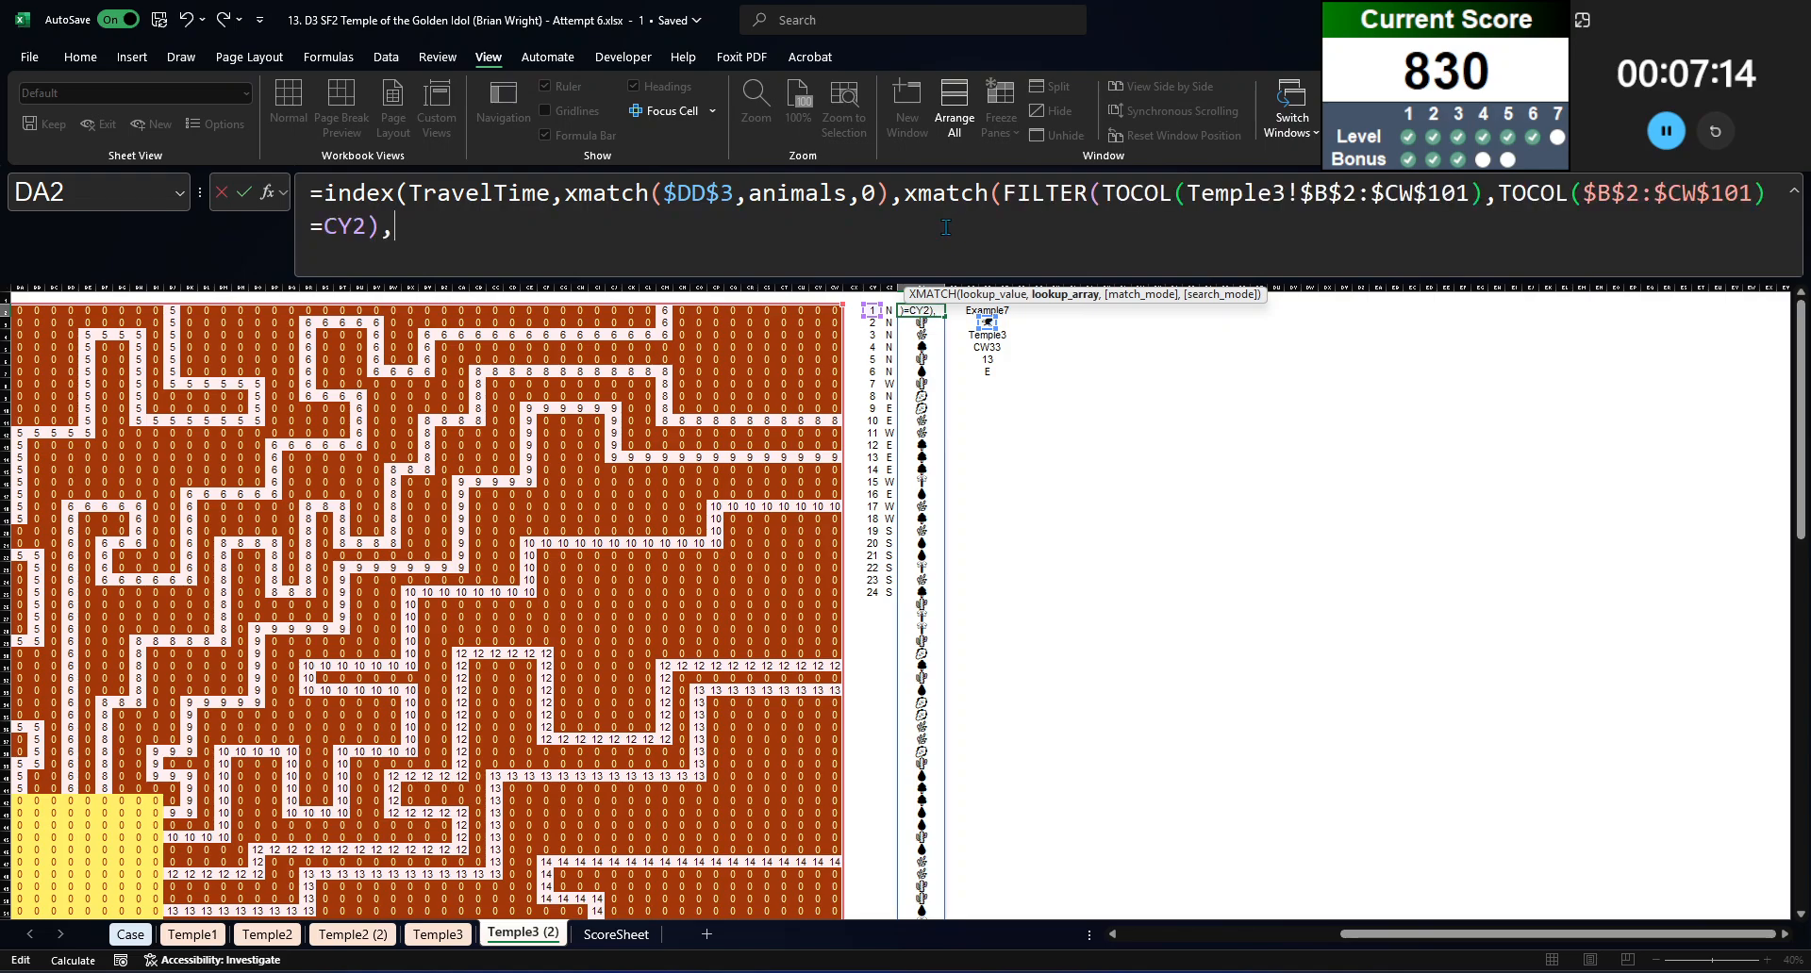
type("terrain,0)")
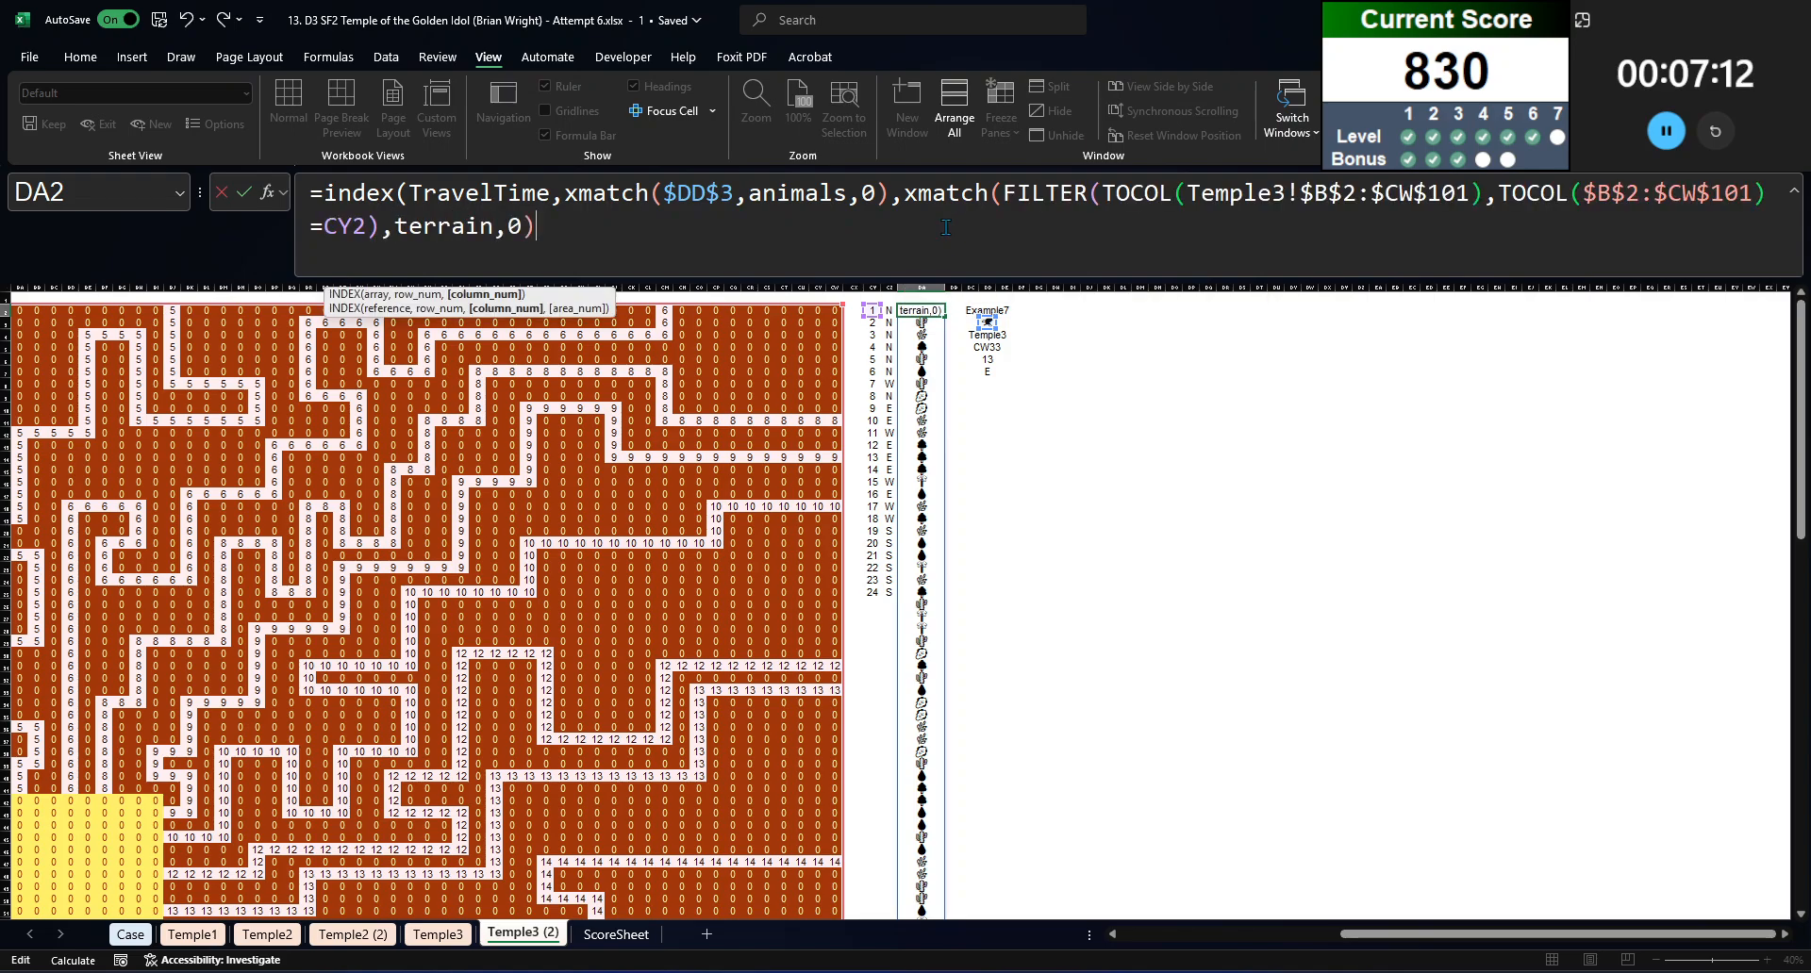
type(")")
key("ctrl+Return")
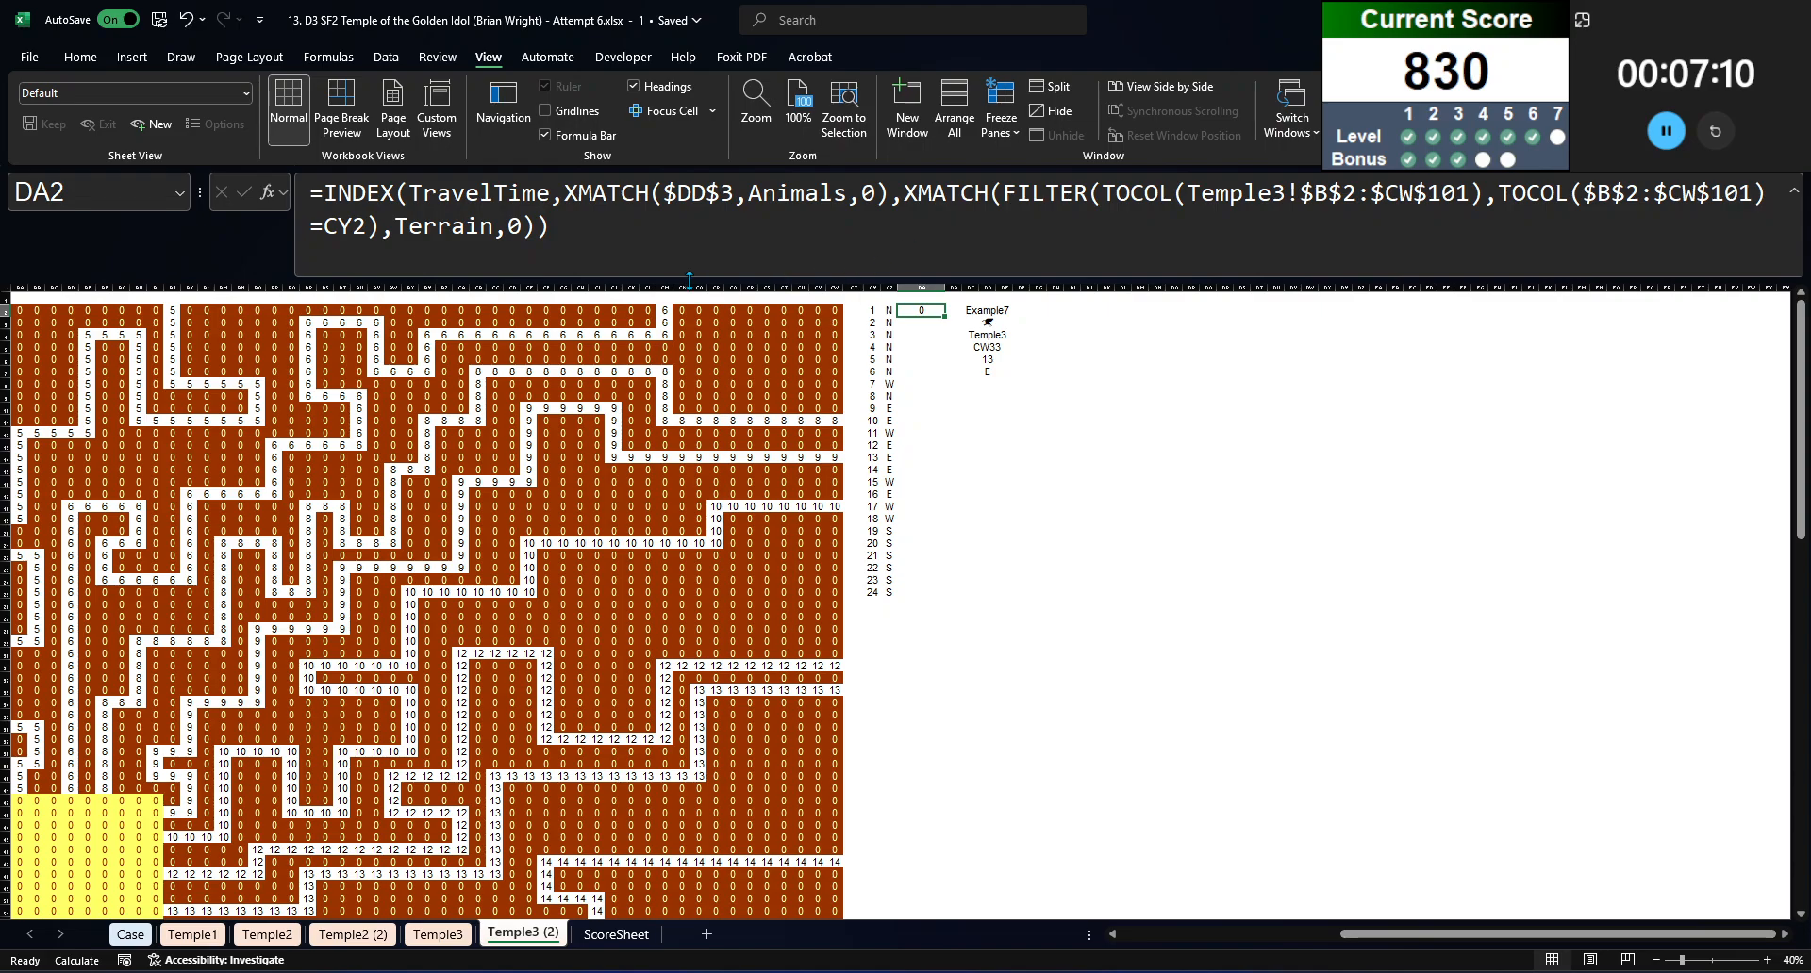
Step: Examine the TravelTime formula in DA2, checking its FILTER and TOCOL arguments and the cells below it
left_click(921, 359)
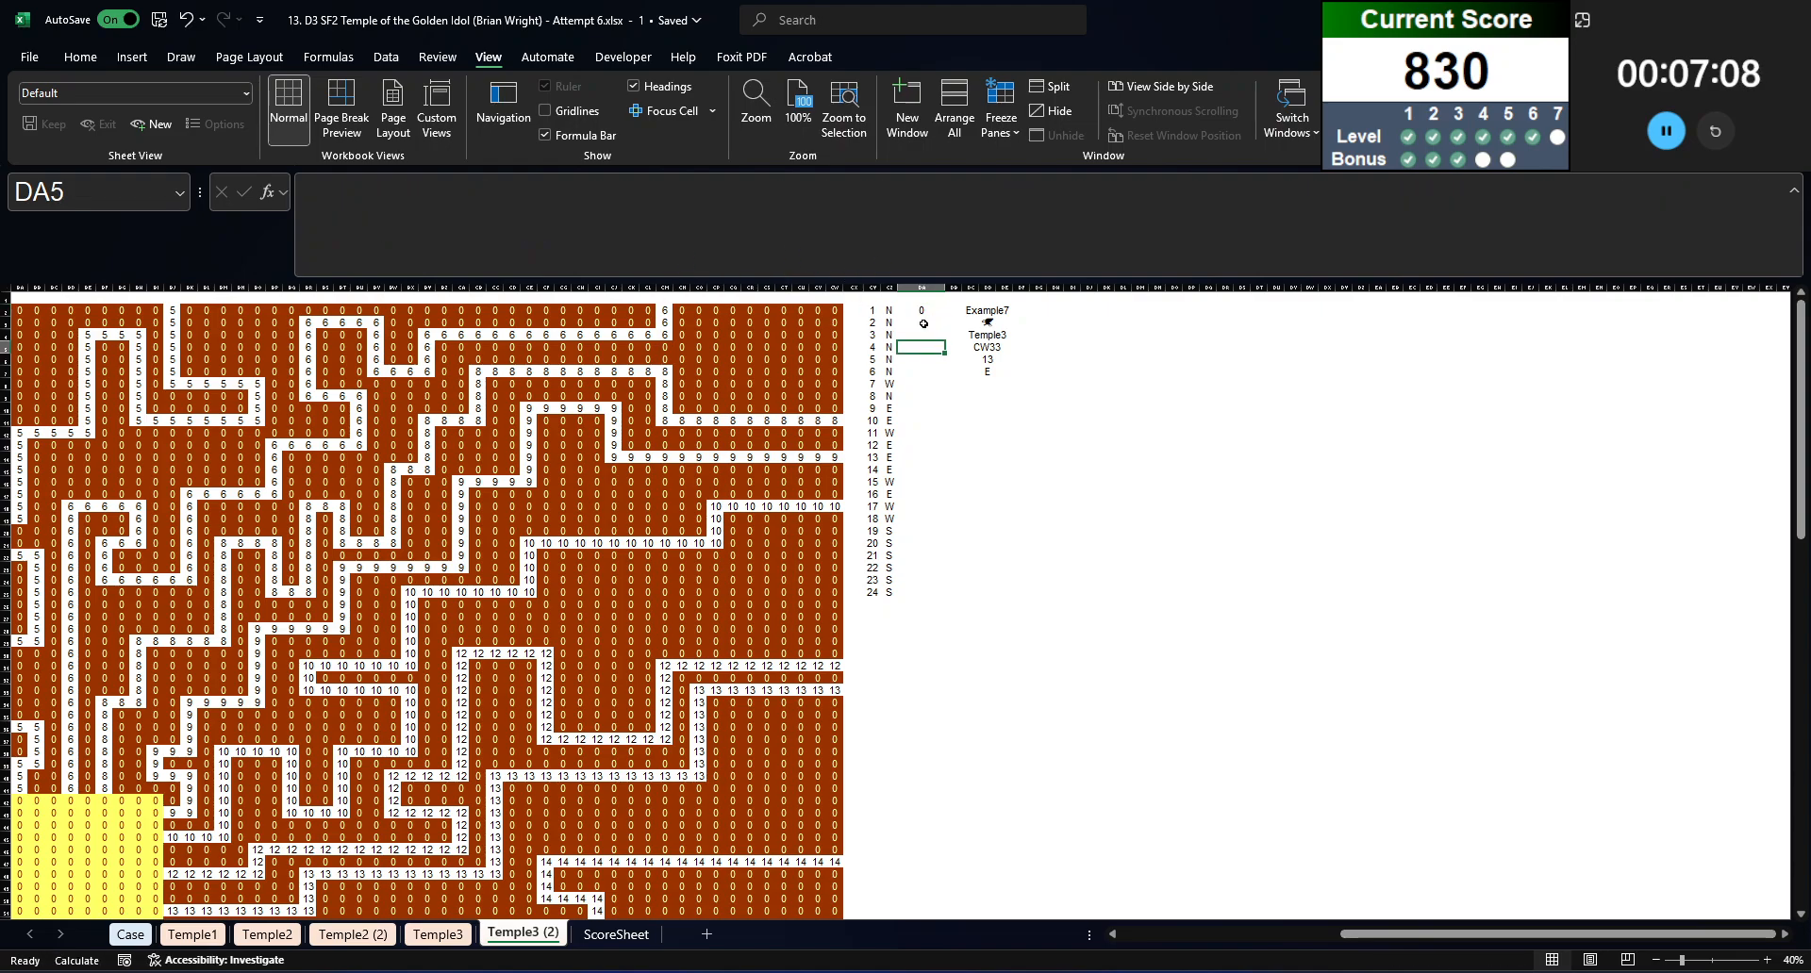
left_click(925, 310)
left_click(704, 222)
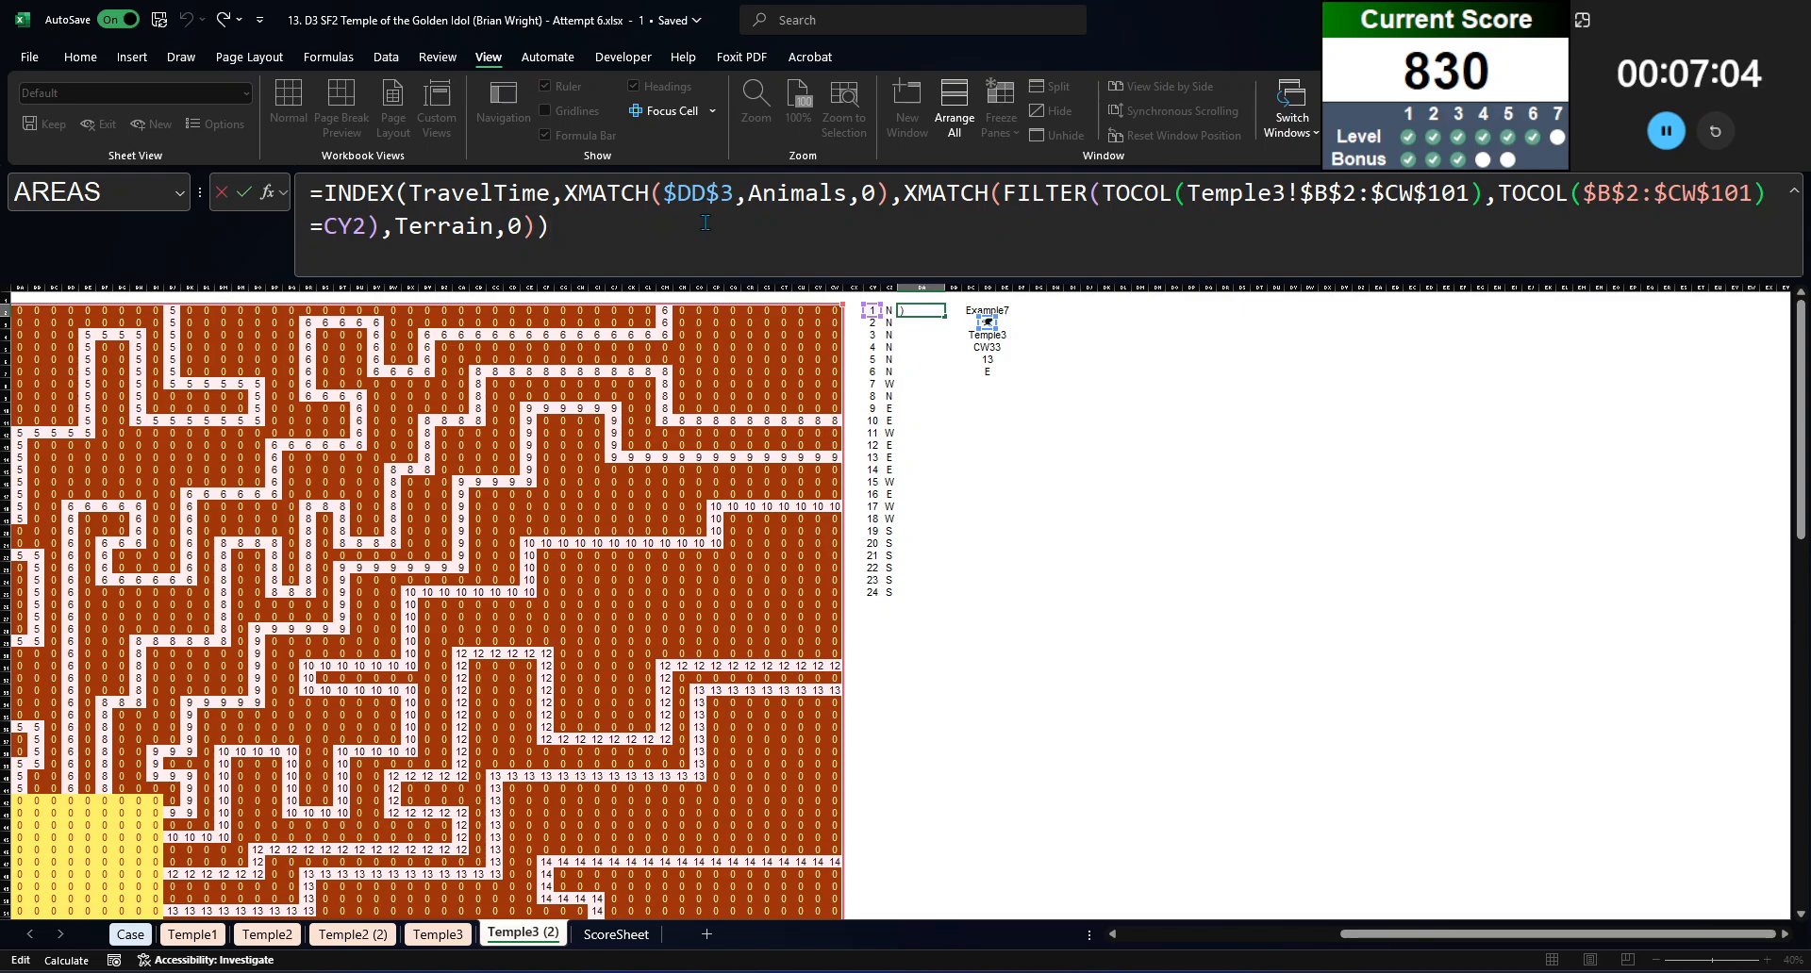
key("Escape")
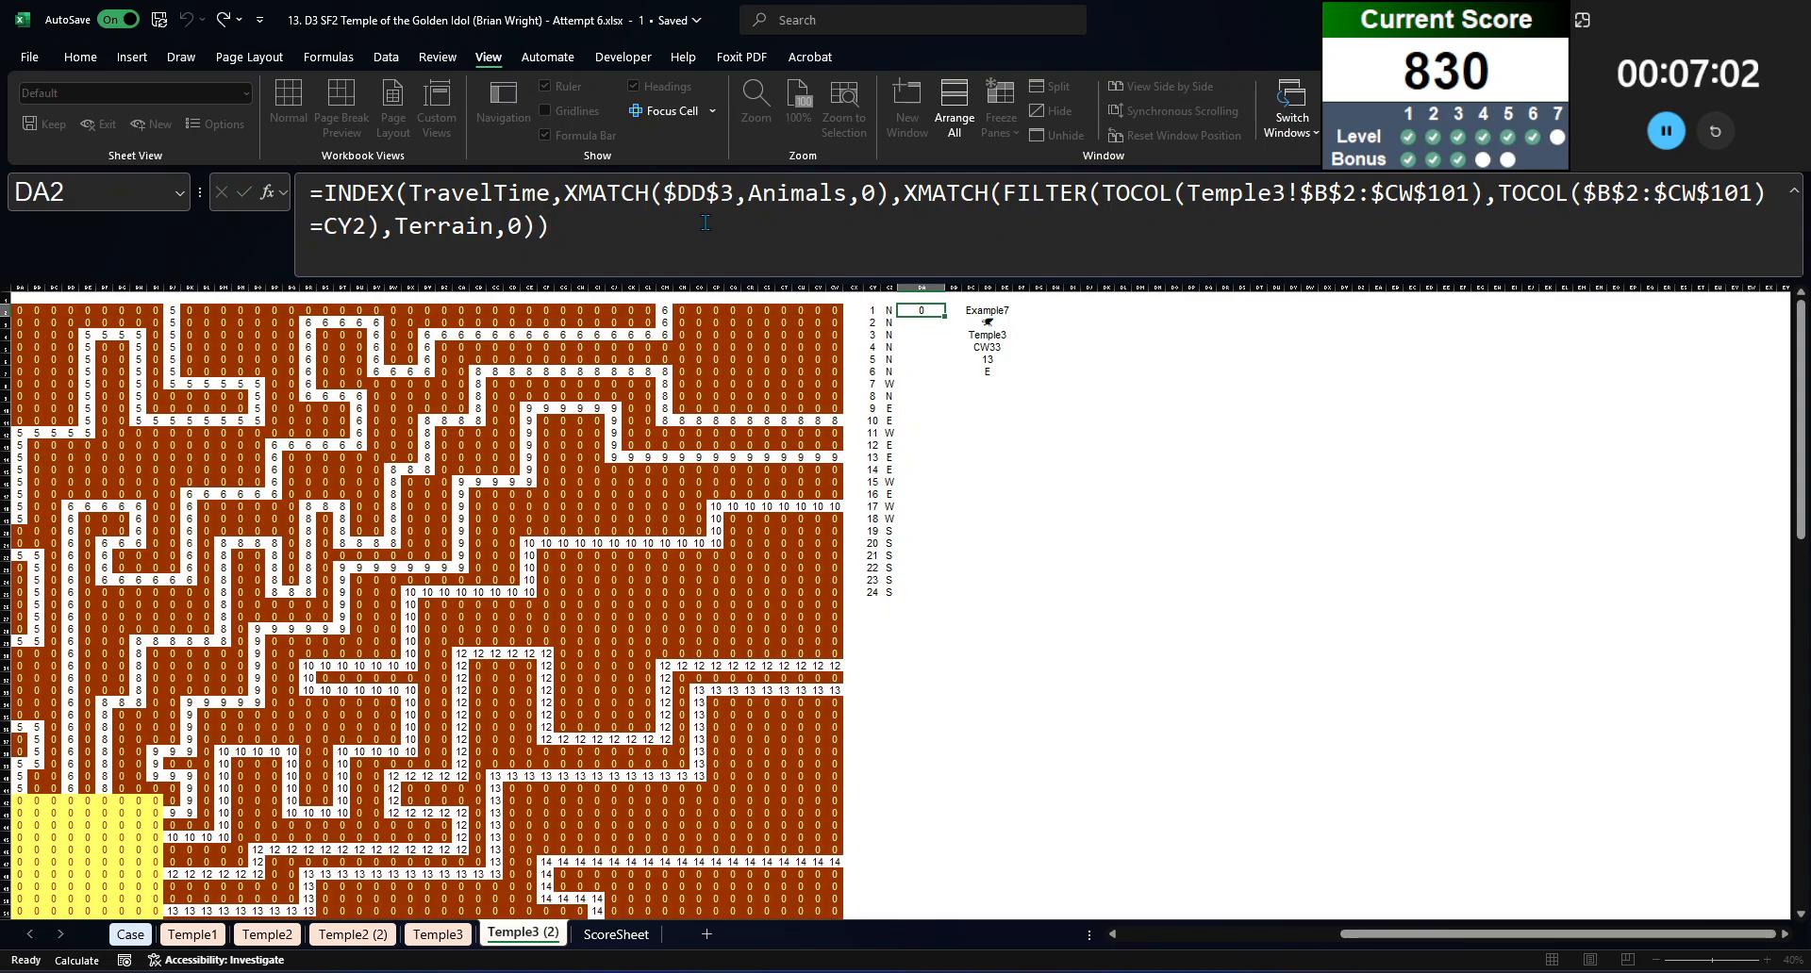
left_click(738, 231)
left_click(1501, 196)
key("ctrl+shift+End")
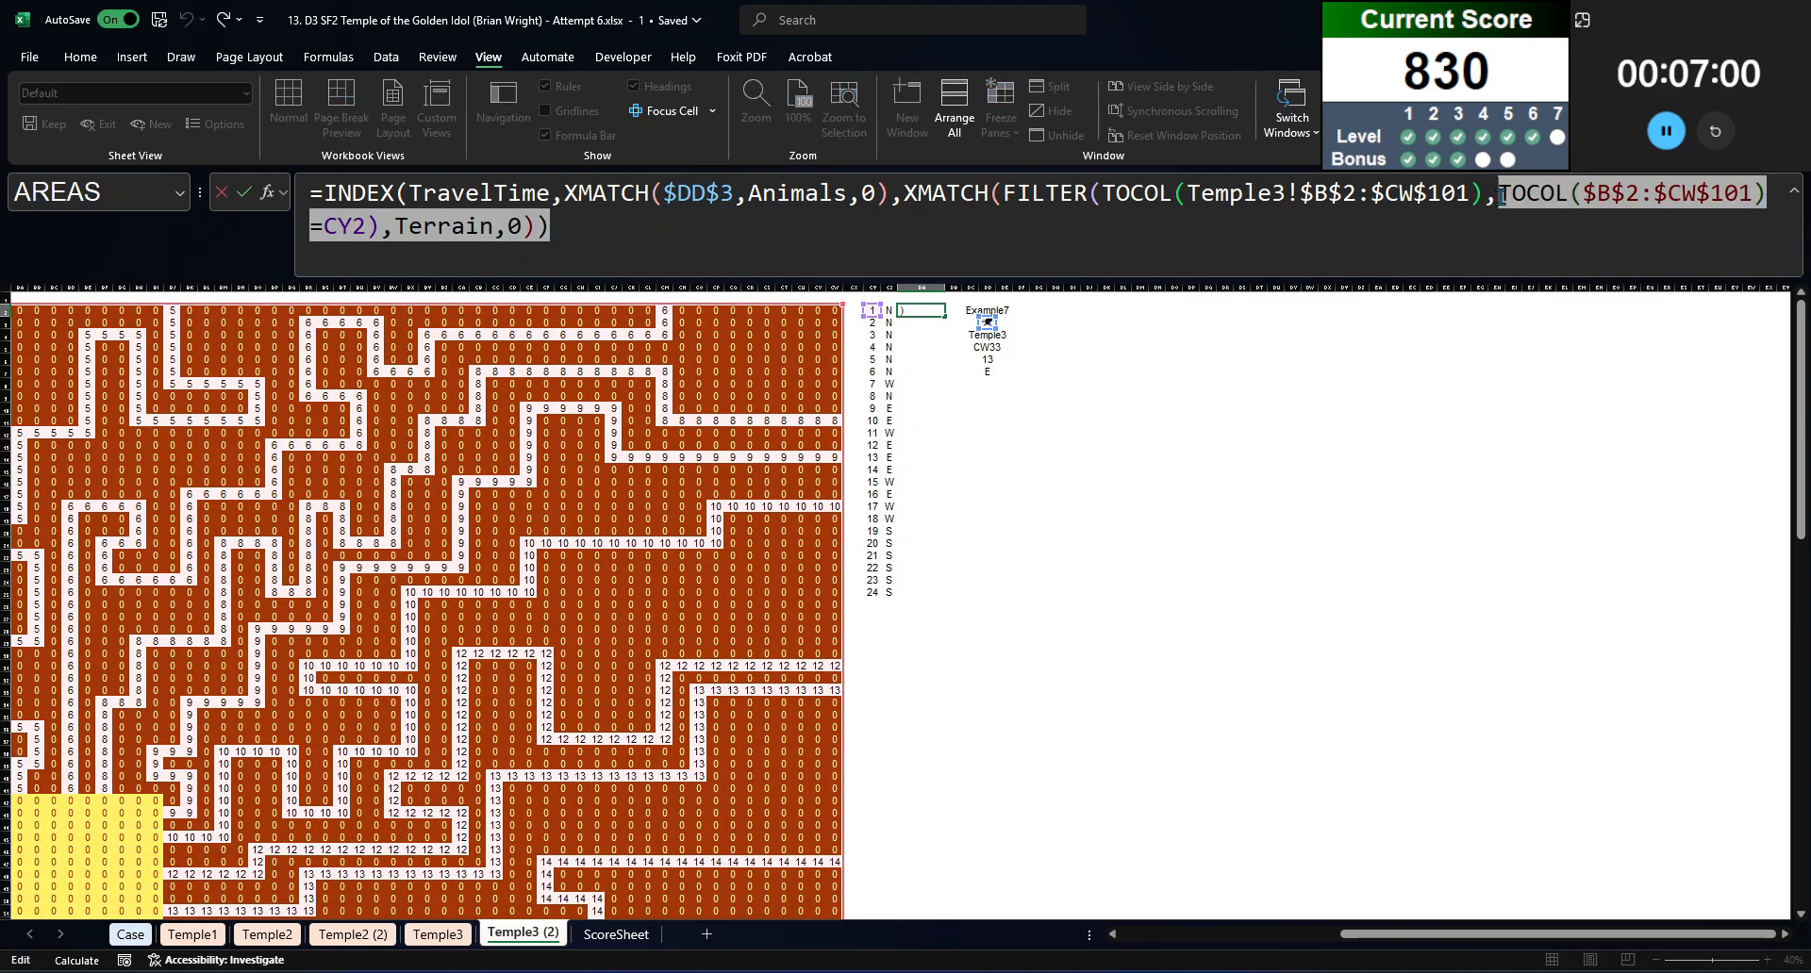
left_click(1000, 195)
key("ctrl+shift+End")
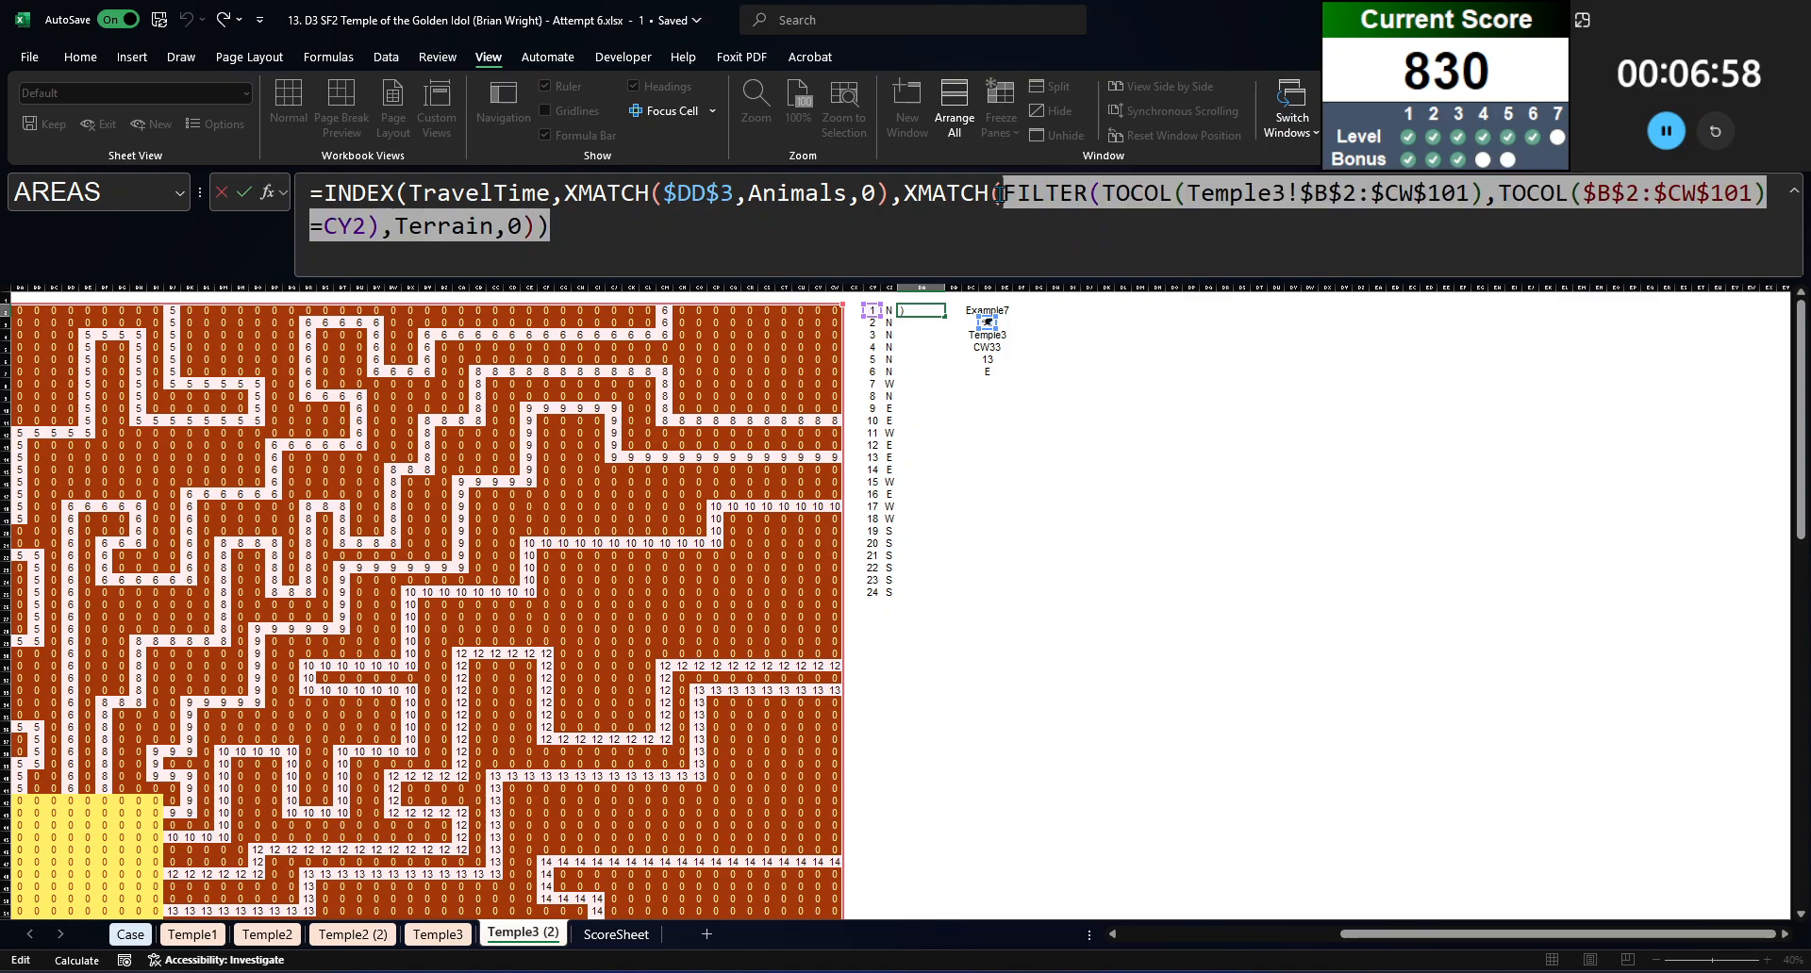
left_click(999, 196)
key("Escape")
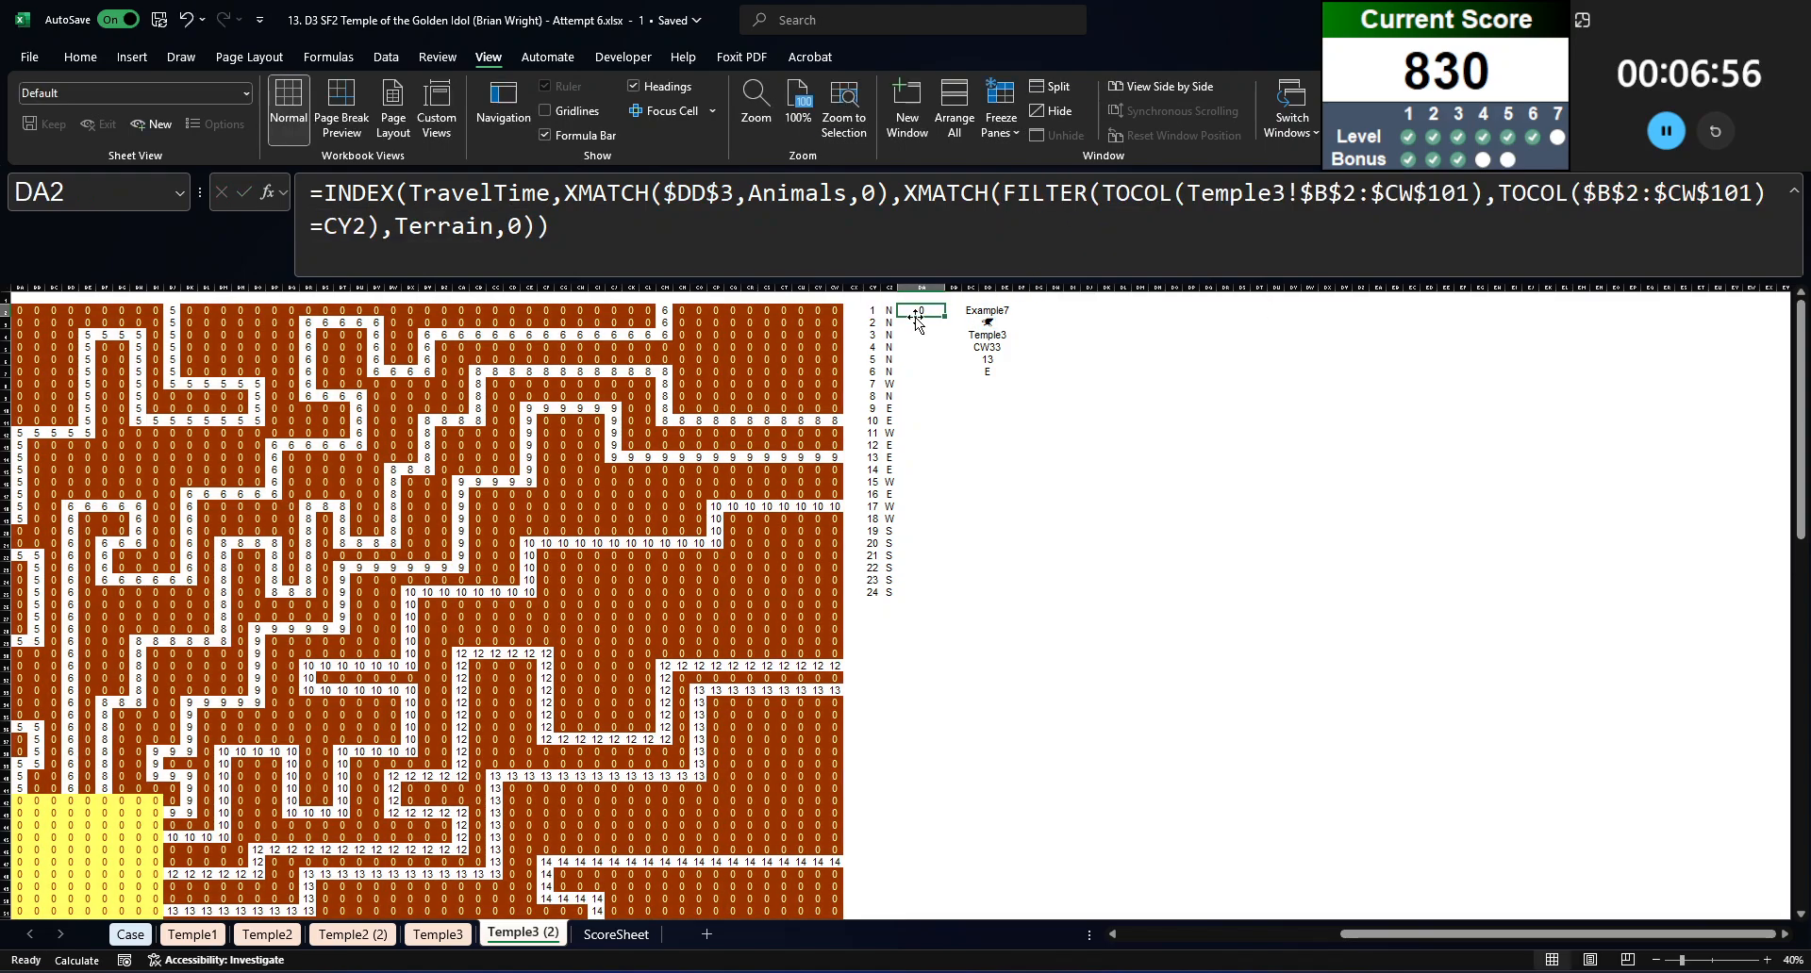
double_click(926, 347)
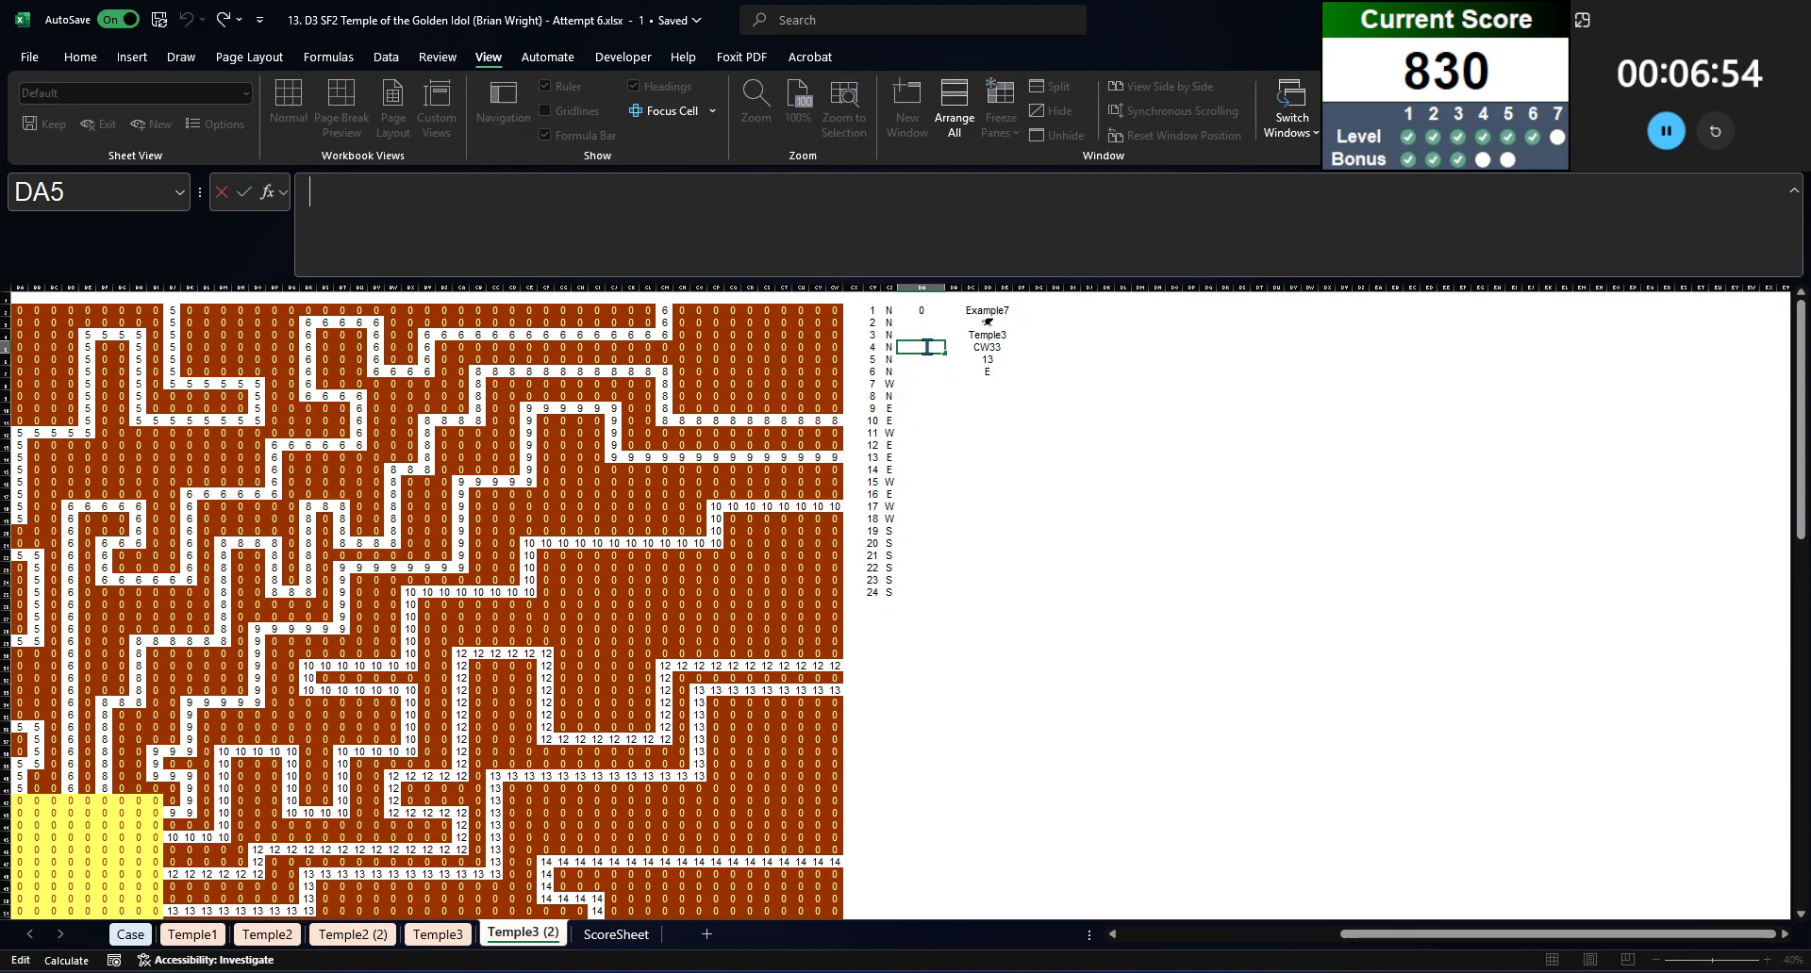
Step: Wrap the whole INDEX formula in DA2 in SUM to total the path's travel time
left_click(923, 309)
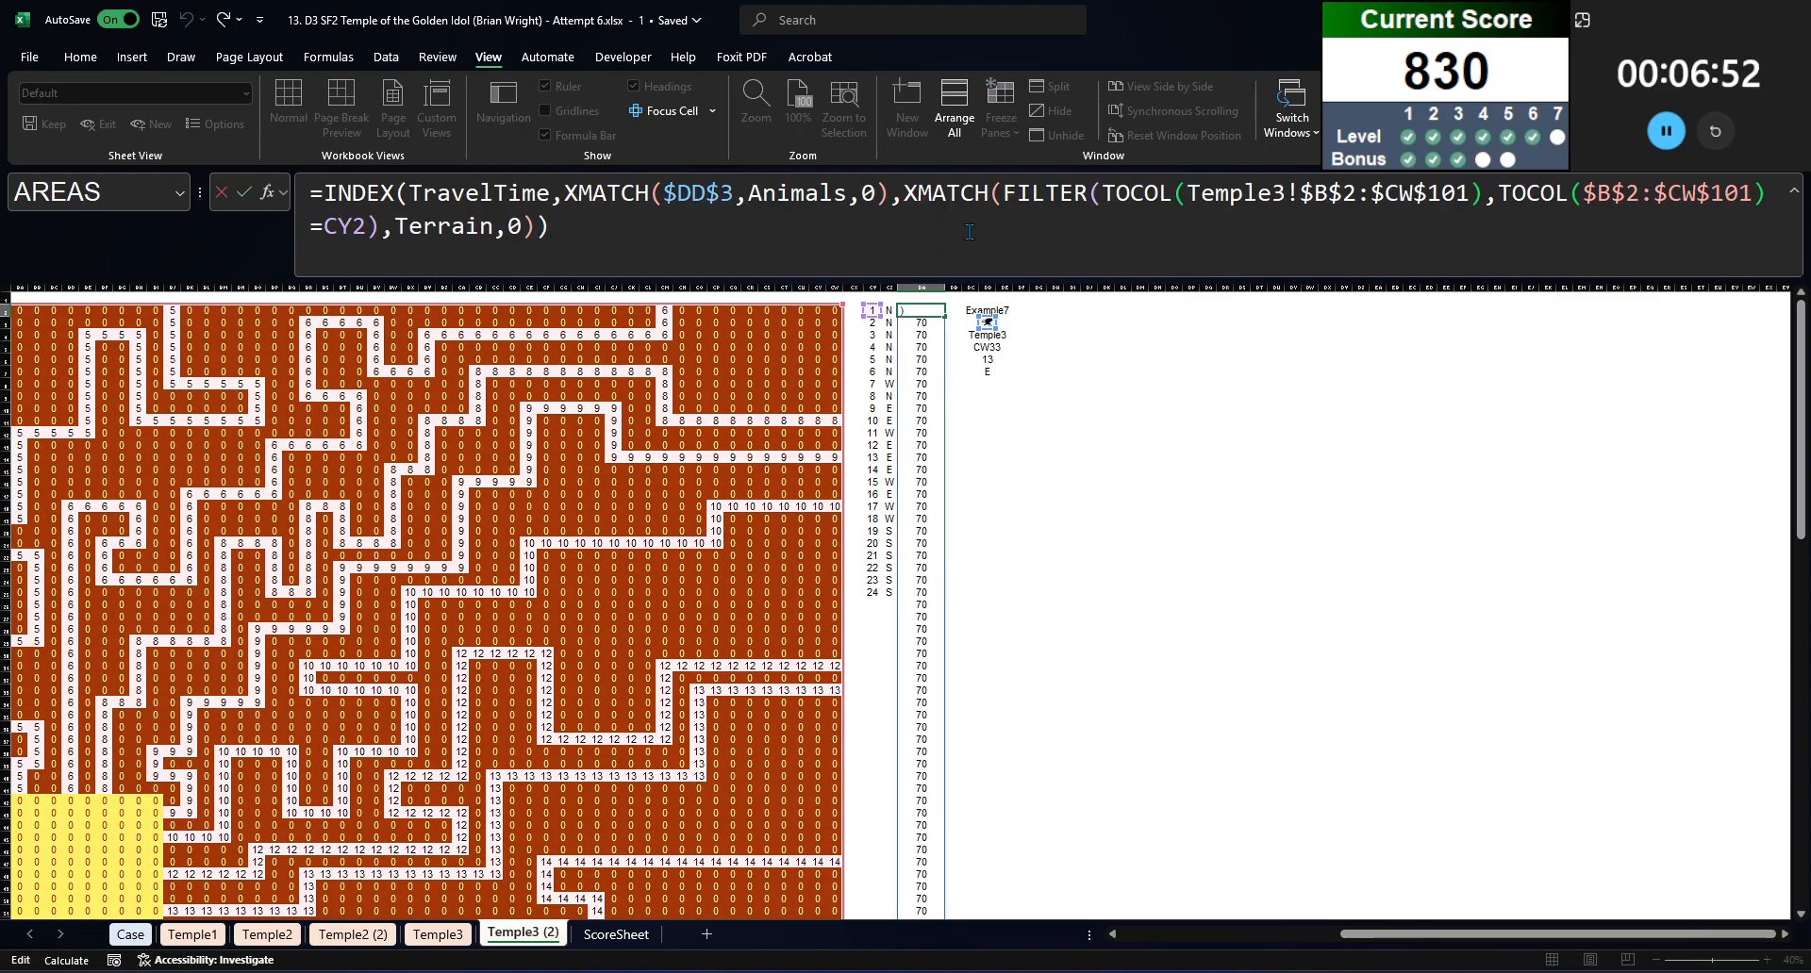
left_click(326, 195)
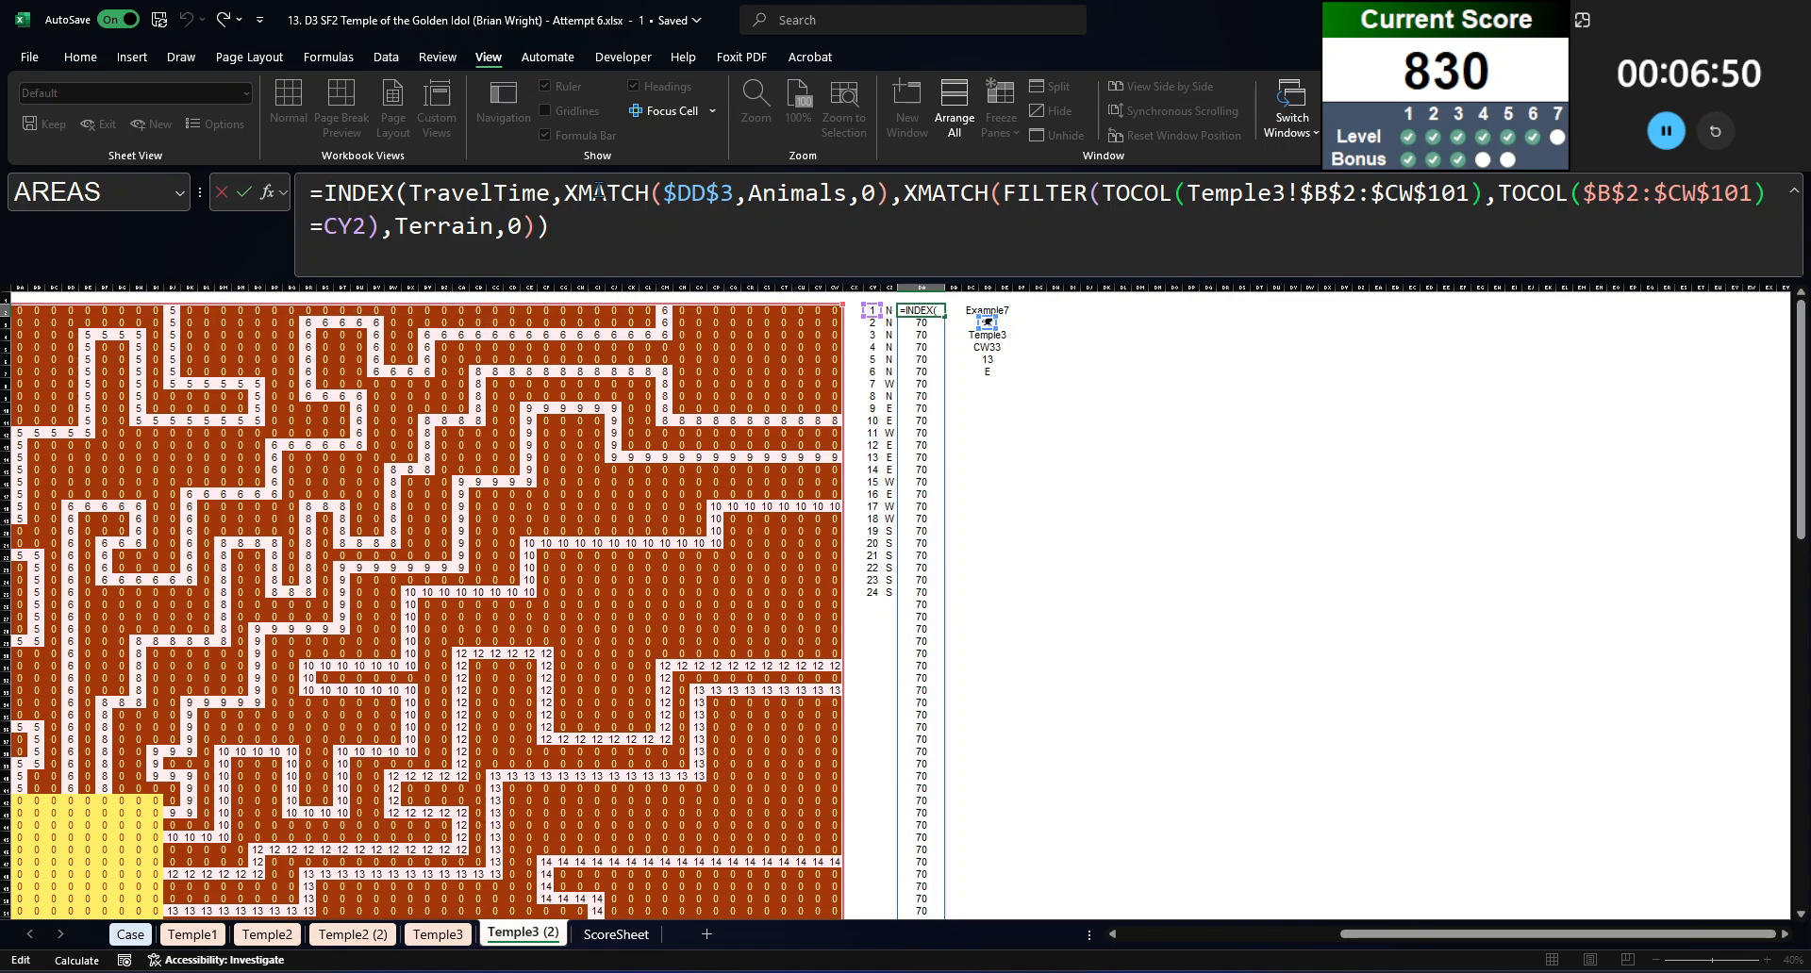
type("sum(")
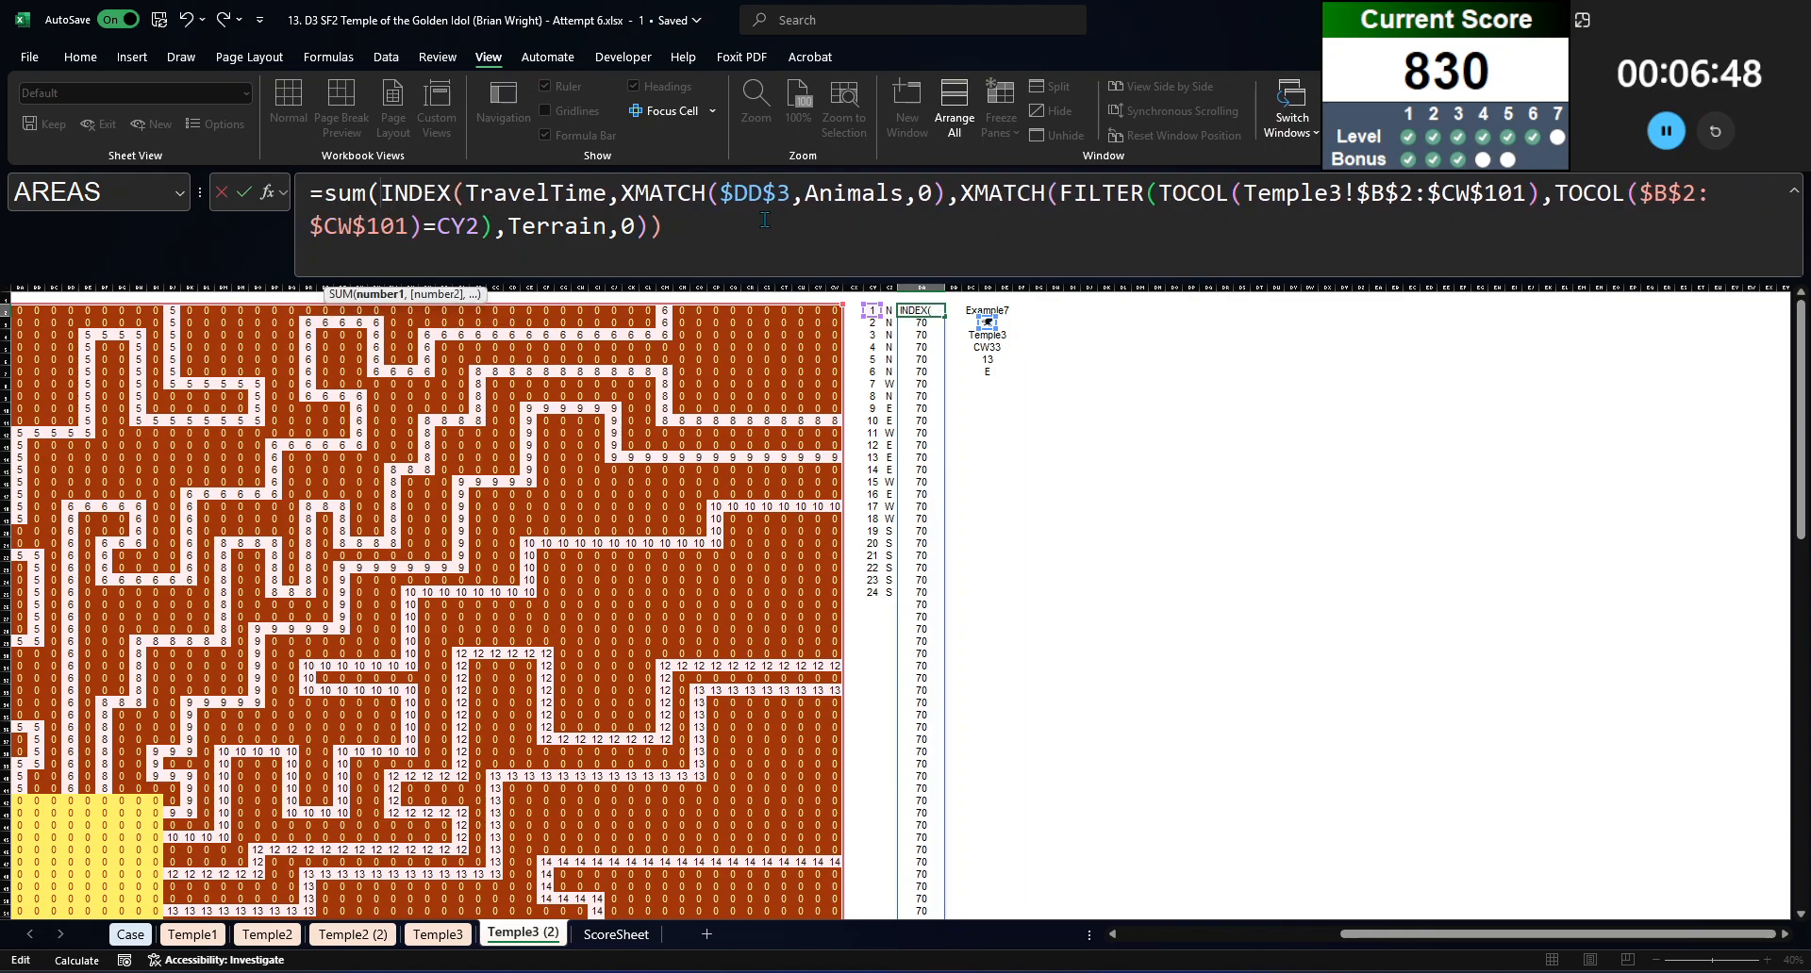
type(")")
key("Return")
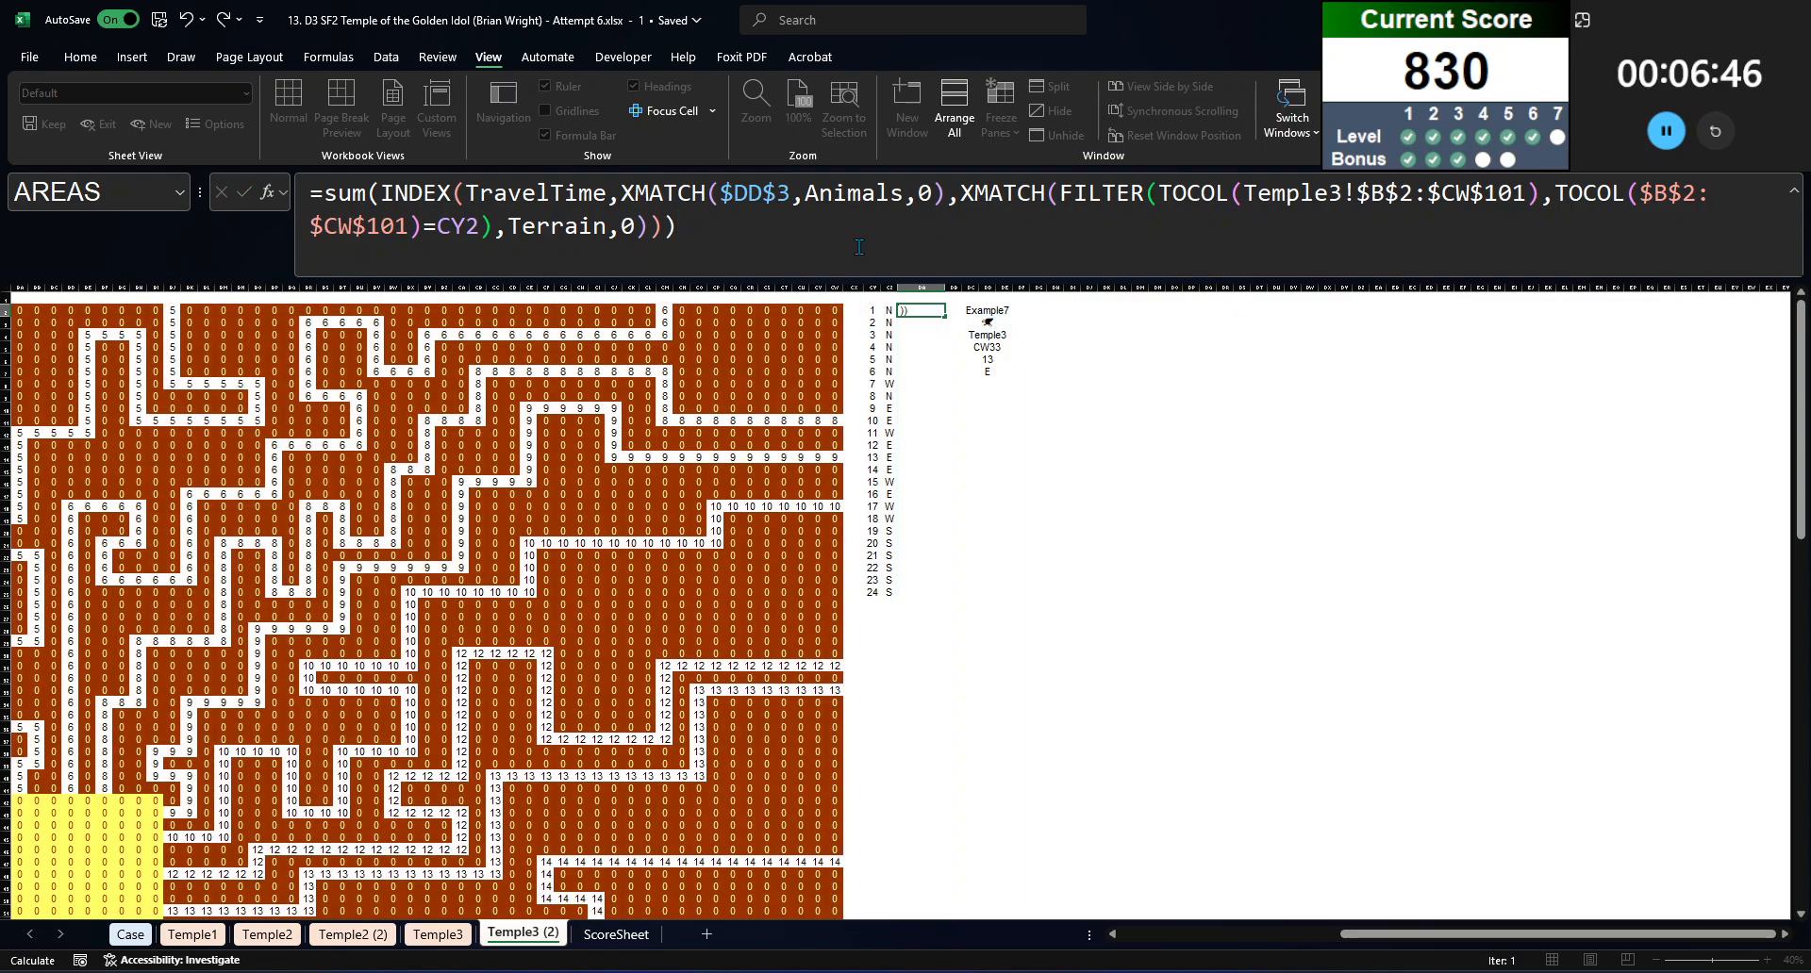
Step: Copy the travel-time SUM formula from DA2 down to DA25, covering all 24 paths
key("Up")
key("ctrl+c")
key("Left")
key("ctrl+Down")
key("Right")
key("ctrl+shift+Up")
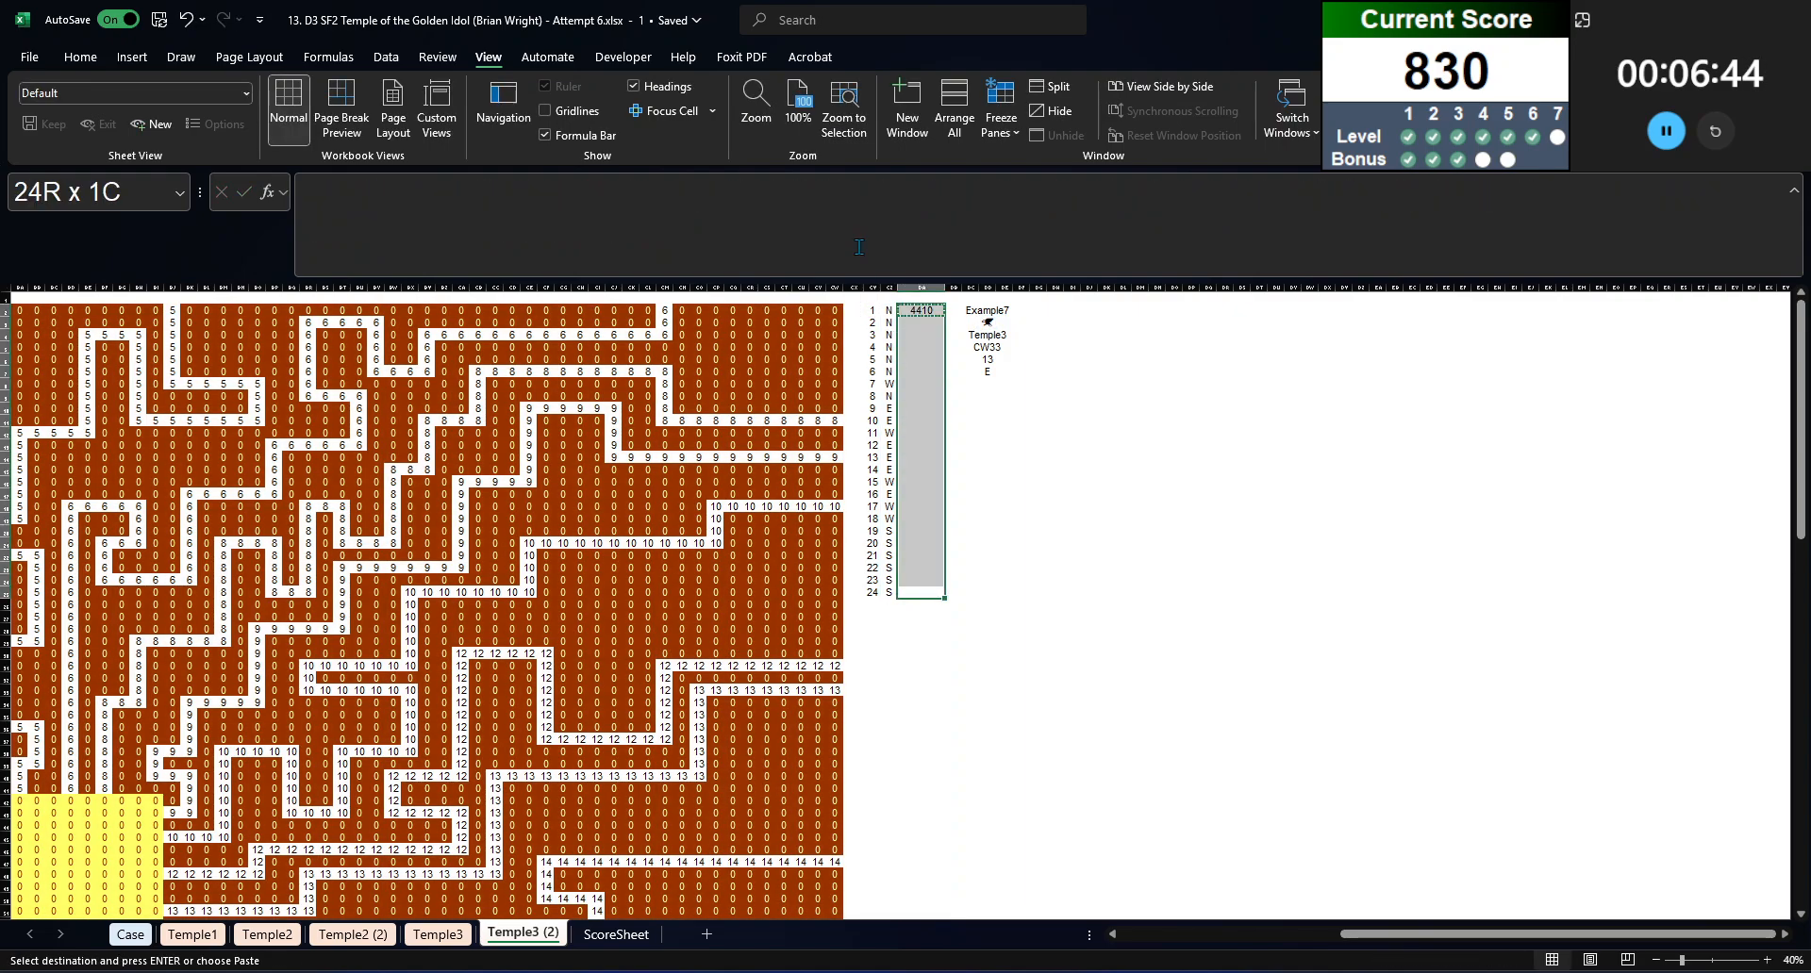
key("ctrl+v")
key("Down")
key("Up")
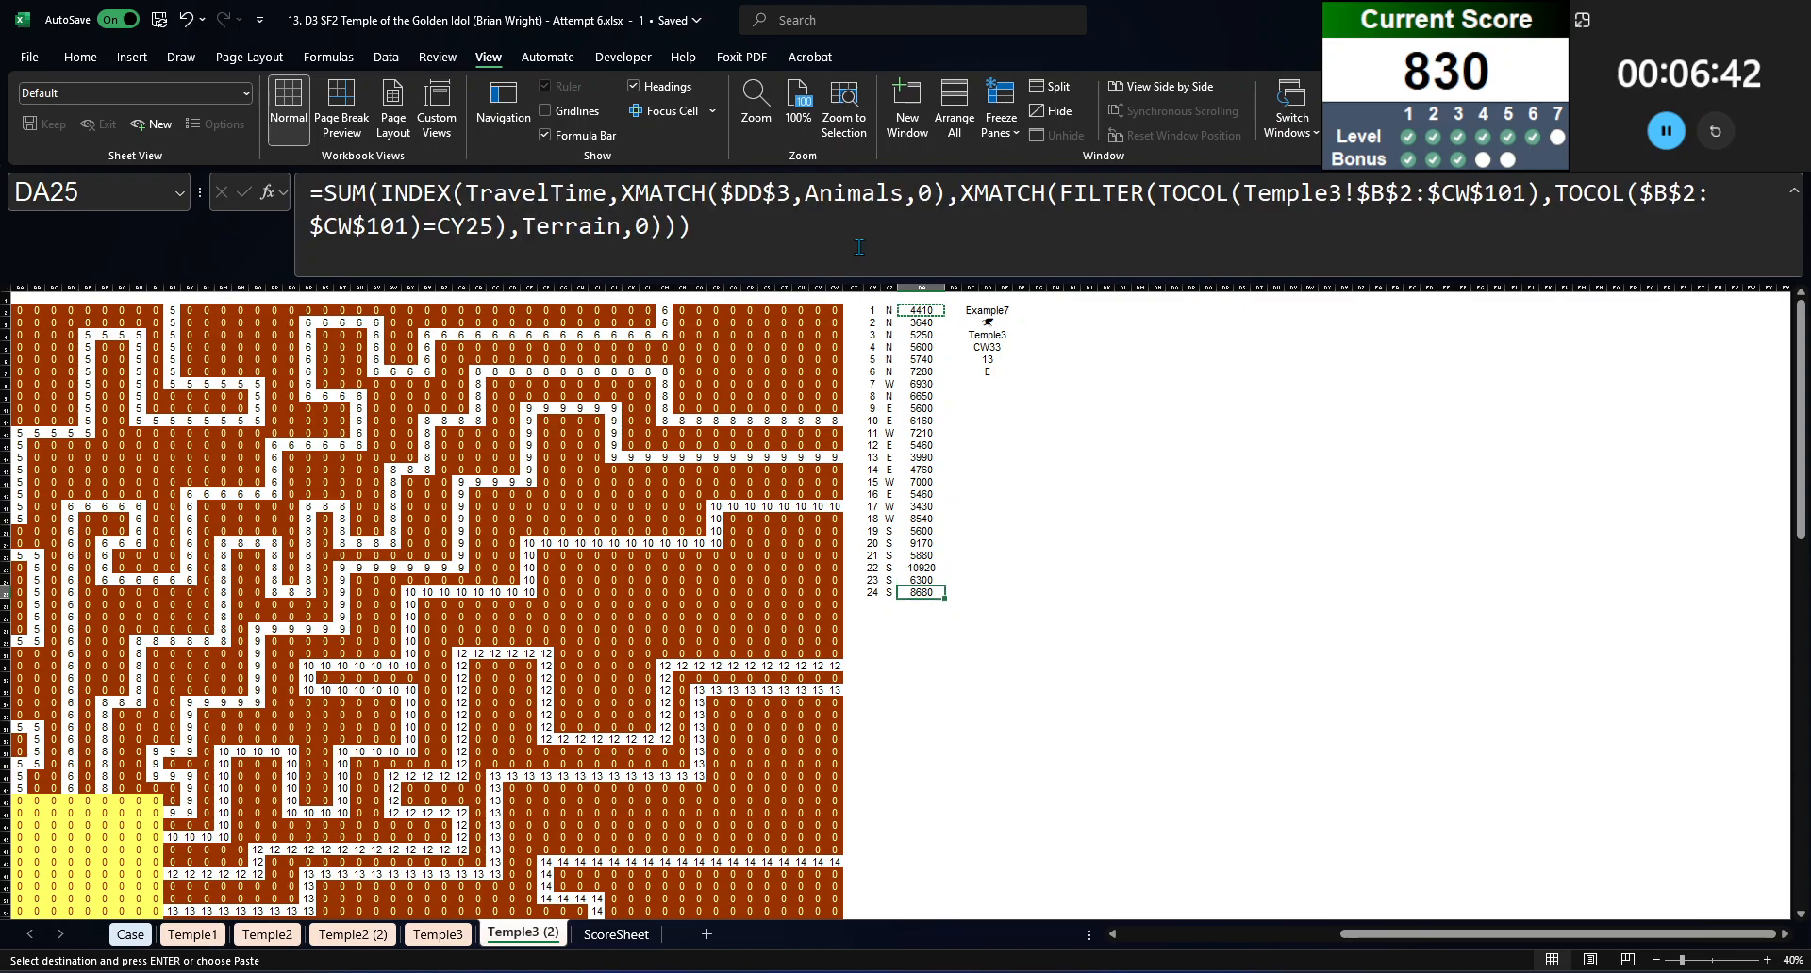
Step: Begin a SWITCH formula in DD9 that tests the chamber side in DD7
key("ctrl+Up")
key("Right")
key("Down")
key("Down")
key("Down")
key("Down")
key("Down")
key("Right")
key("Right")
key("Down")
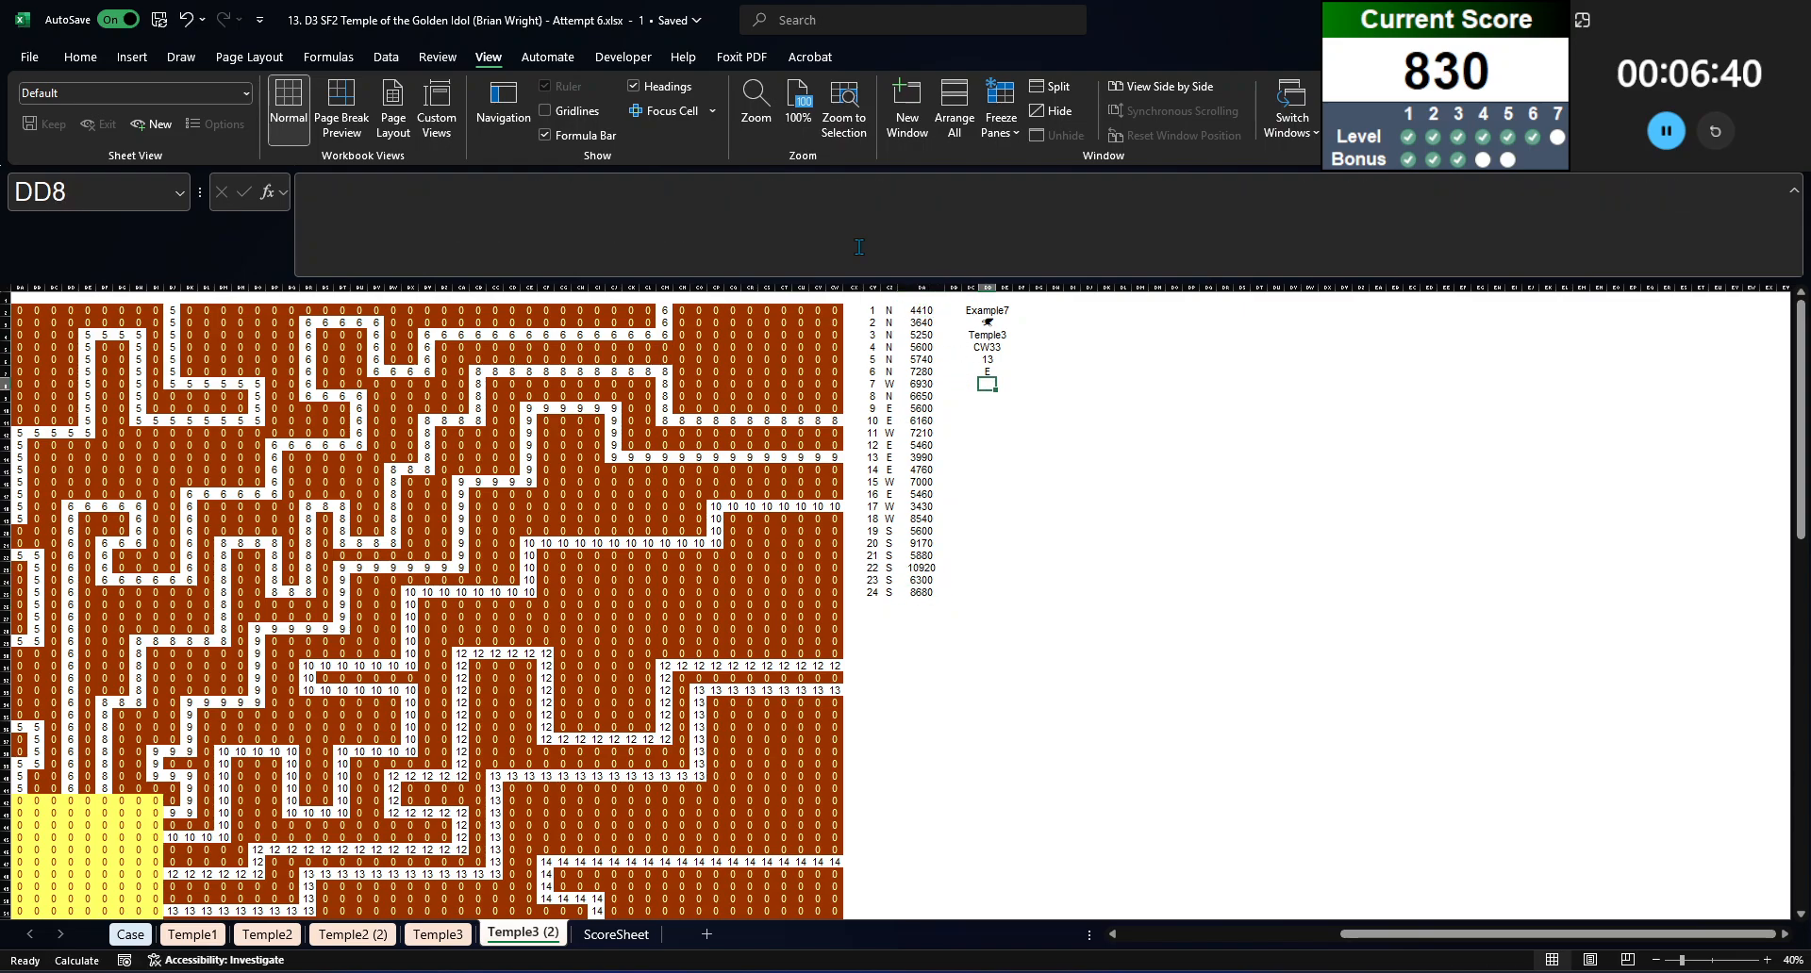
key("Right")
key("Down")
key("Left")
type("=switch(")
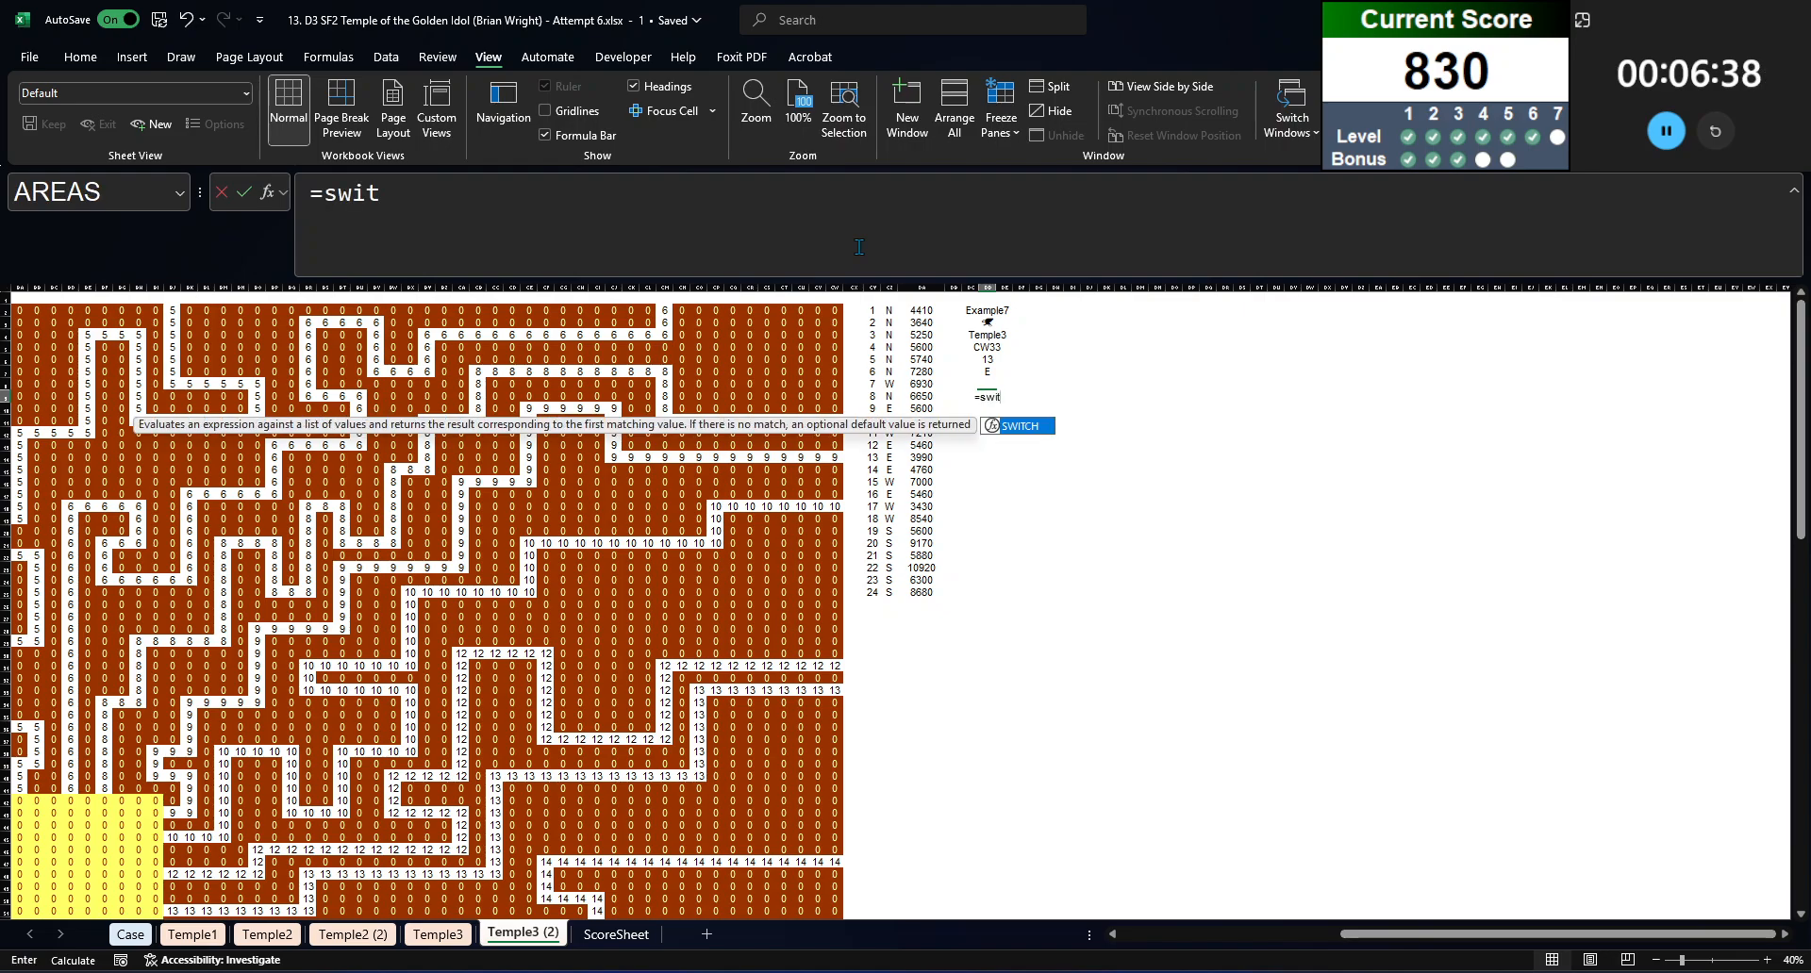
key("Up")
key("Up")
type(",")
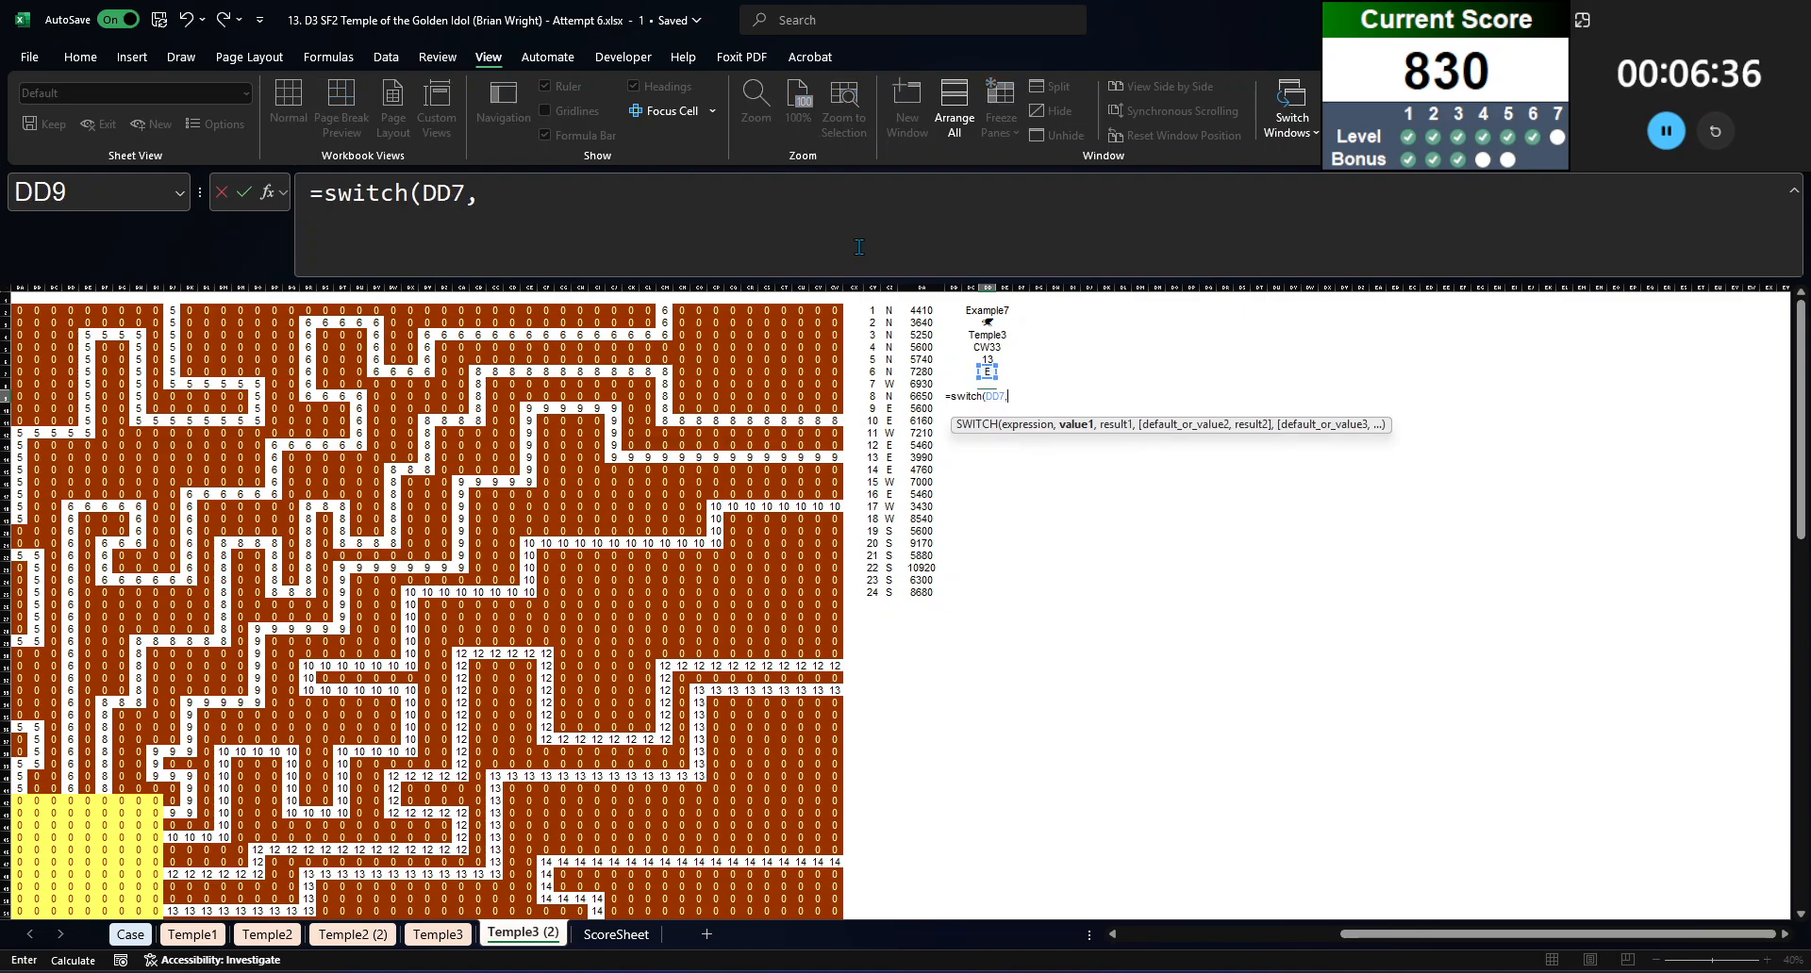
type("\"E\",\"W\",\"W<")
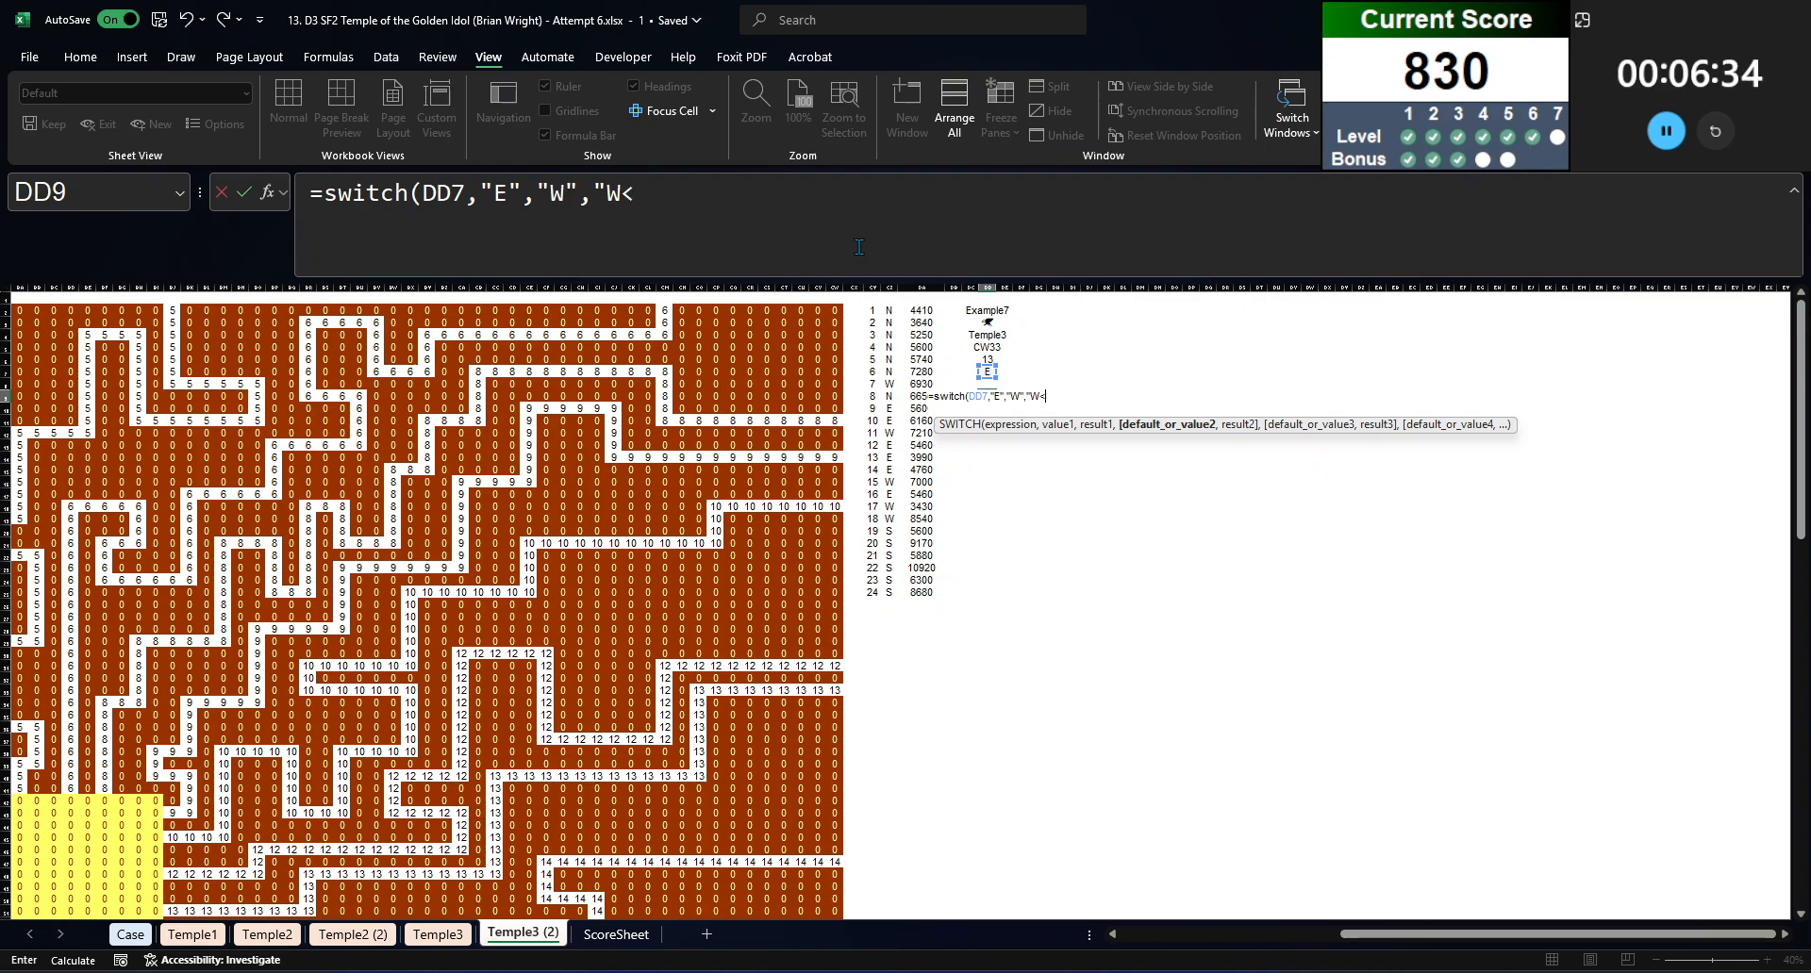
type("\"")
type(",\"E\",\"N\",")
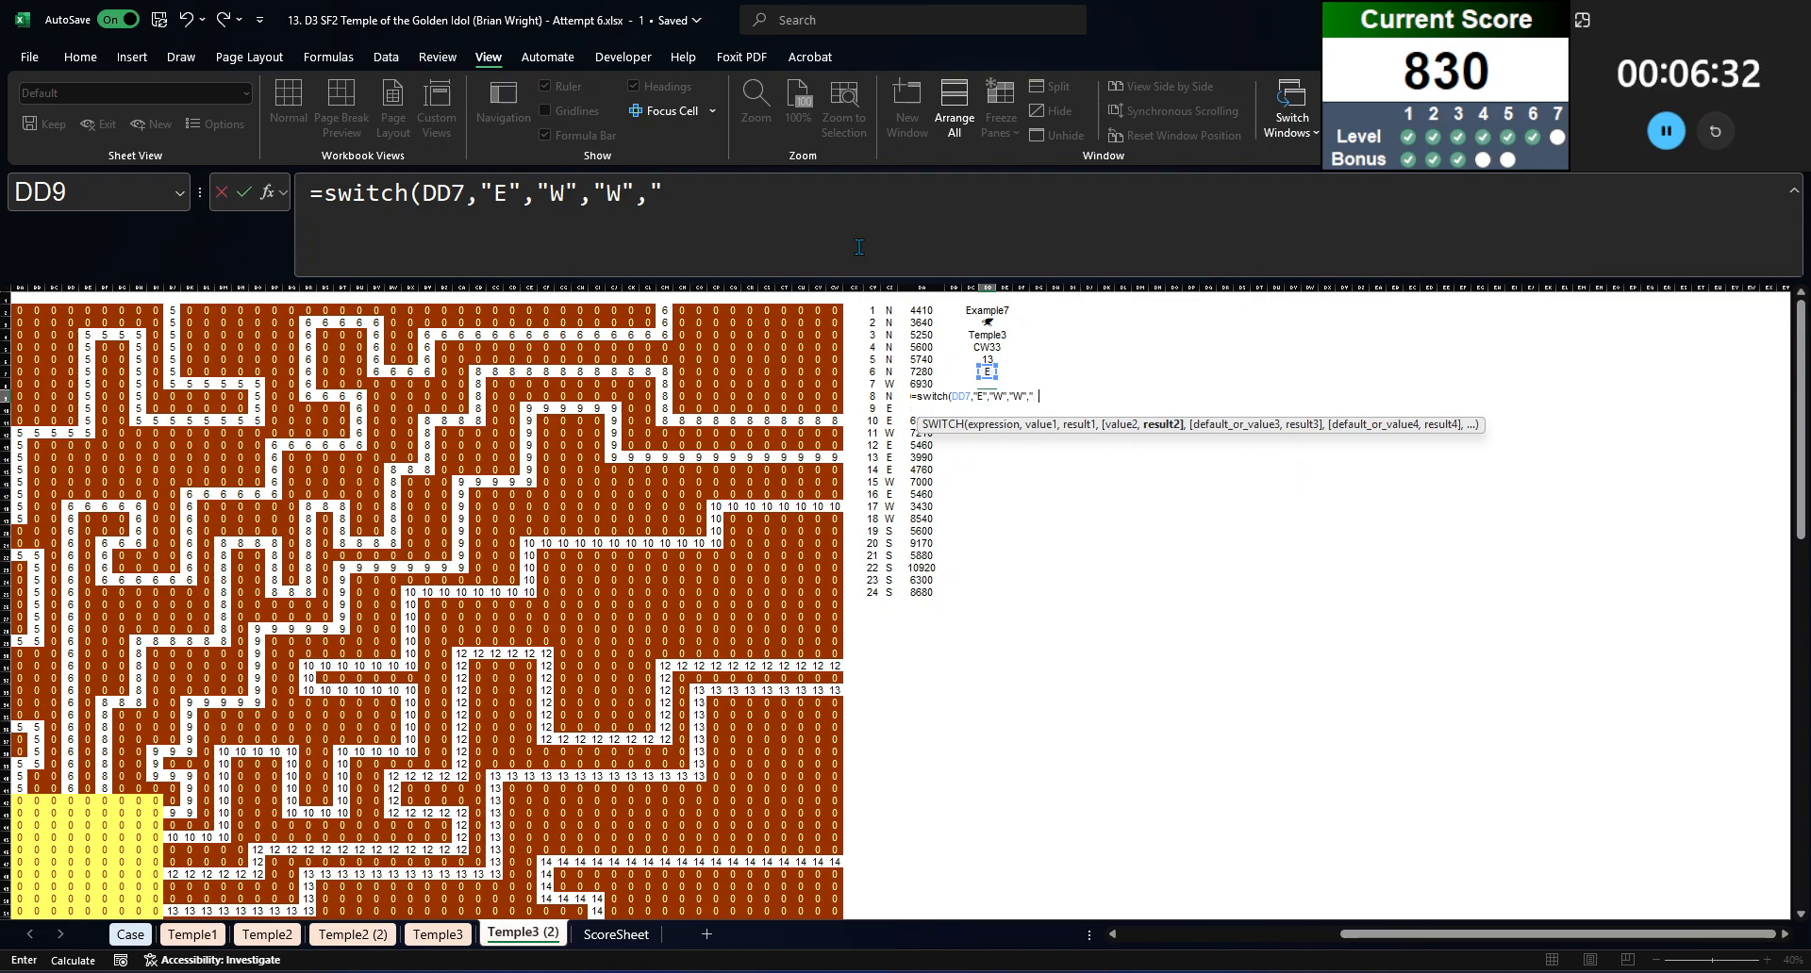
type("\"S")
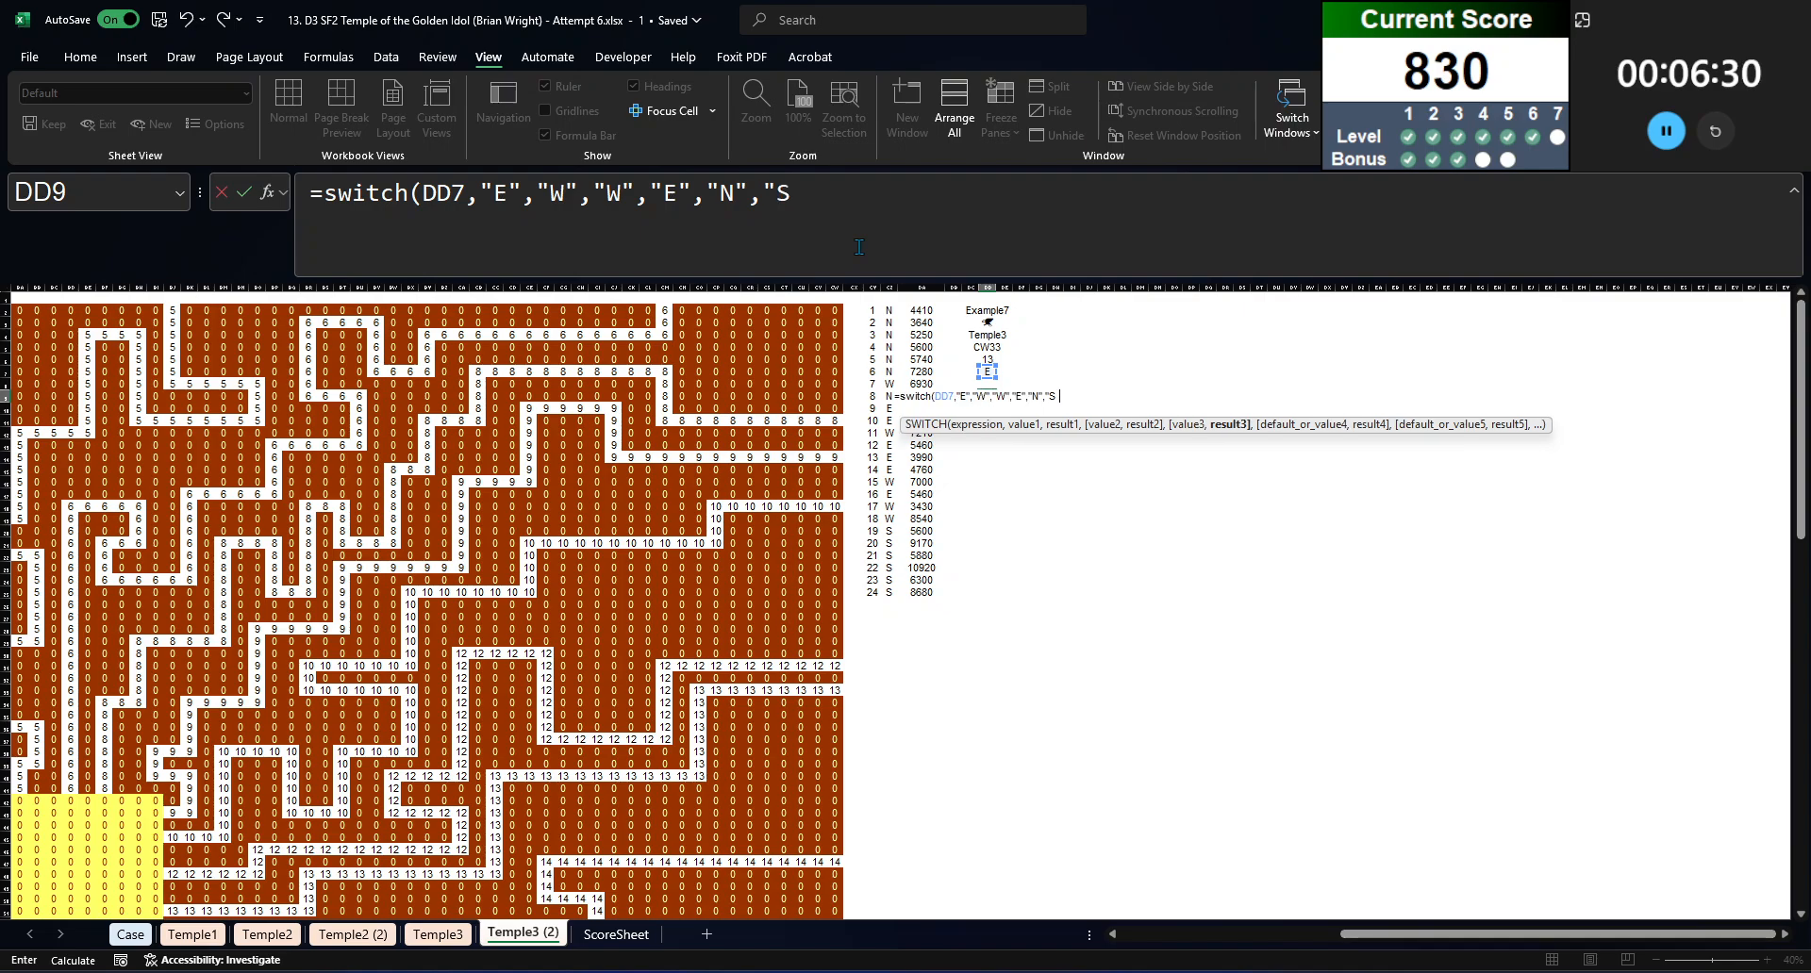
type("\",\"S\",\"N\")")
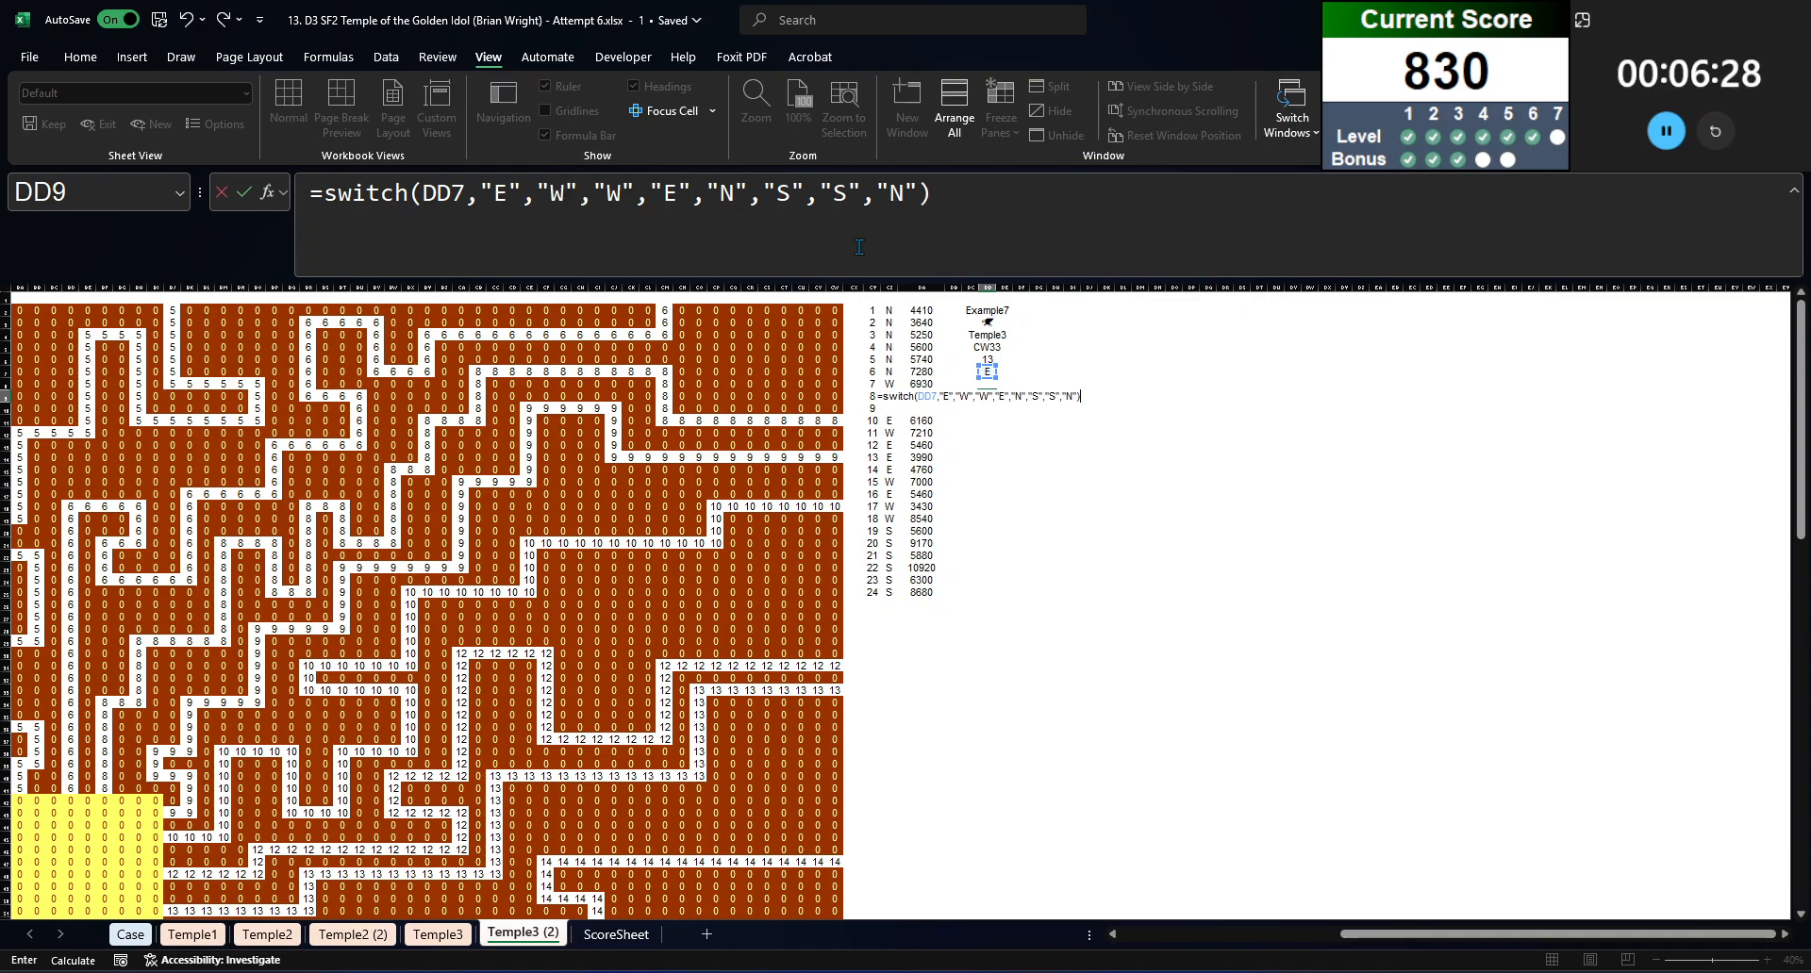
Step: Complete the SWITCH formula in DD9 so the side in DD7 returns its opposite: E to W, W to E, N to S, S to N
key("Return")
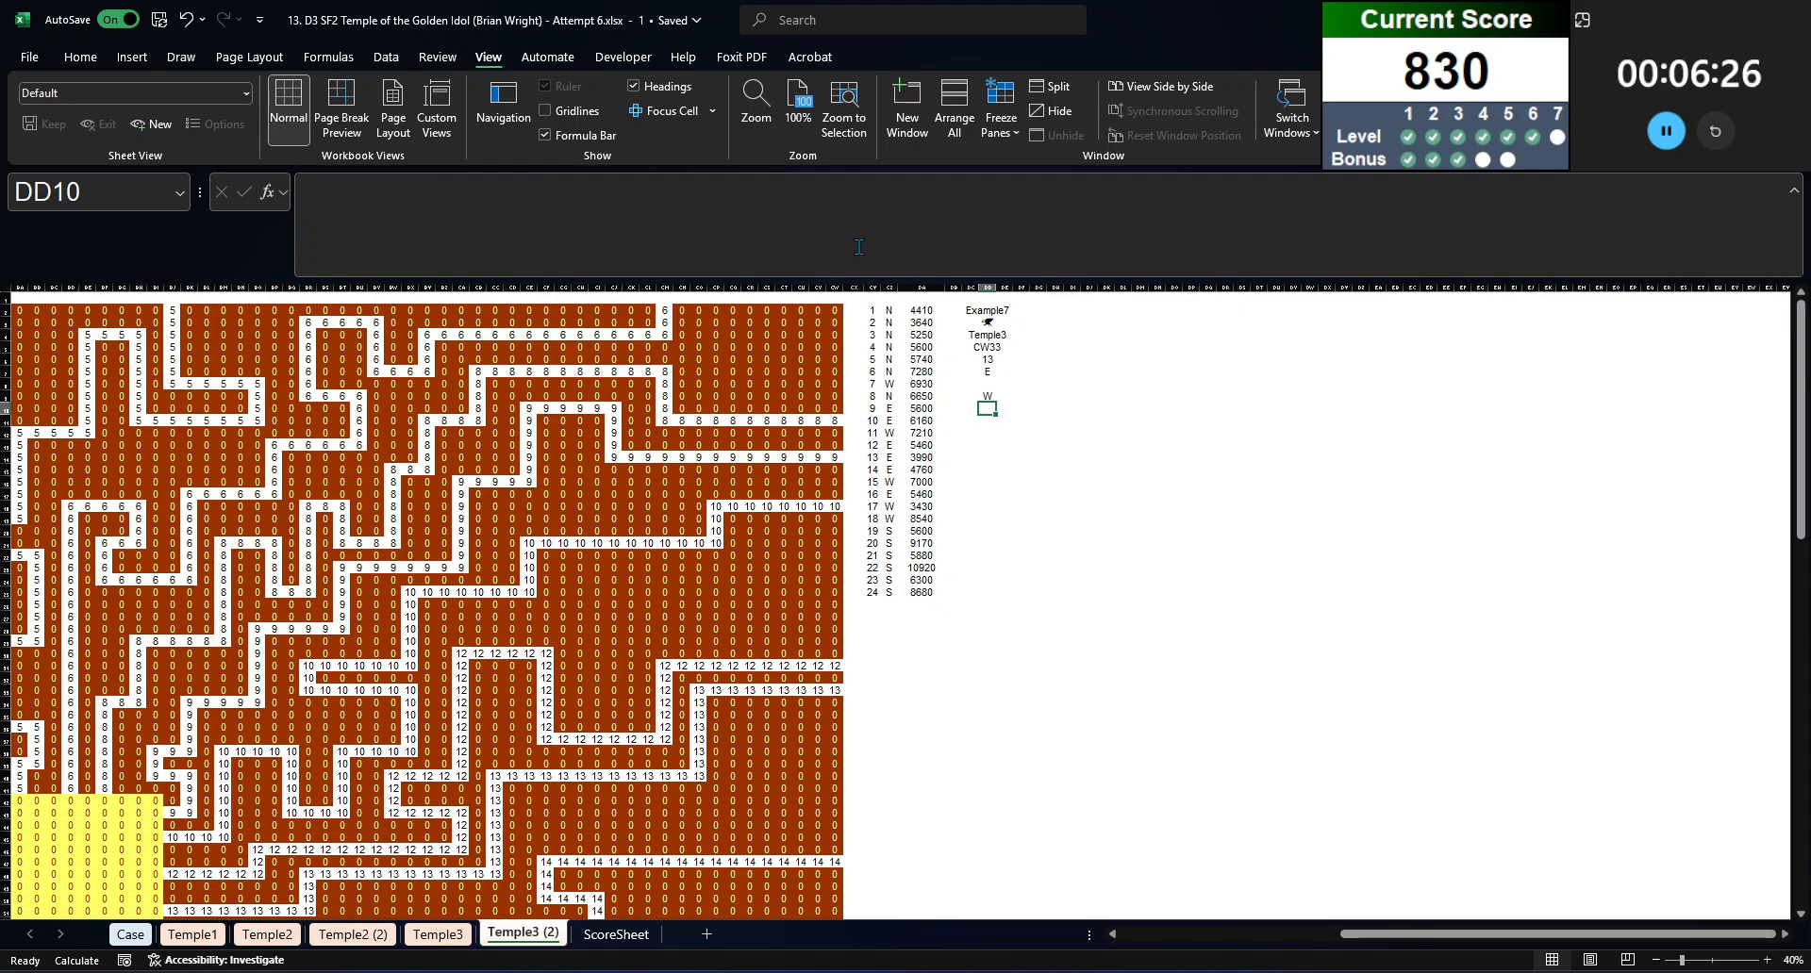
Step: Begin a MINIFS formula in DD10 with the travel times $DA$2:$DA$25 as the minimum range
type("=minifs(")
key("Left")
key("Left")
key("Left")
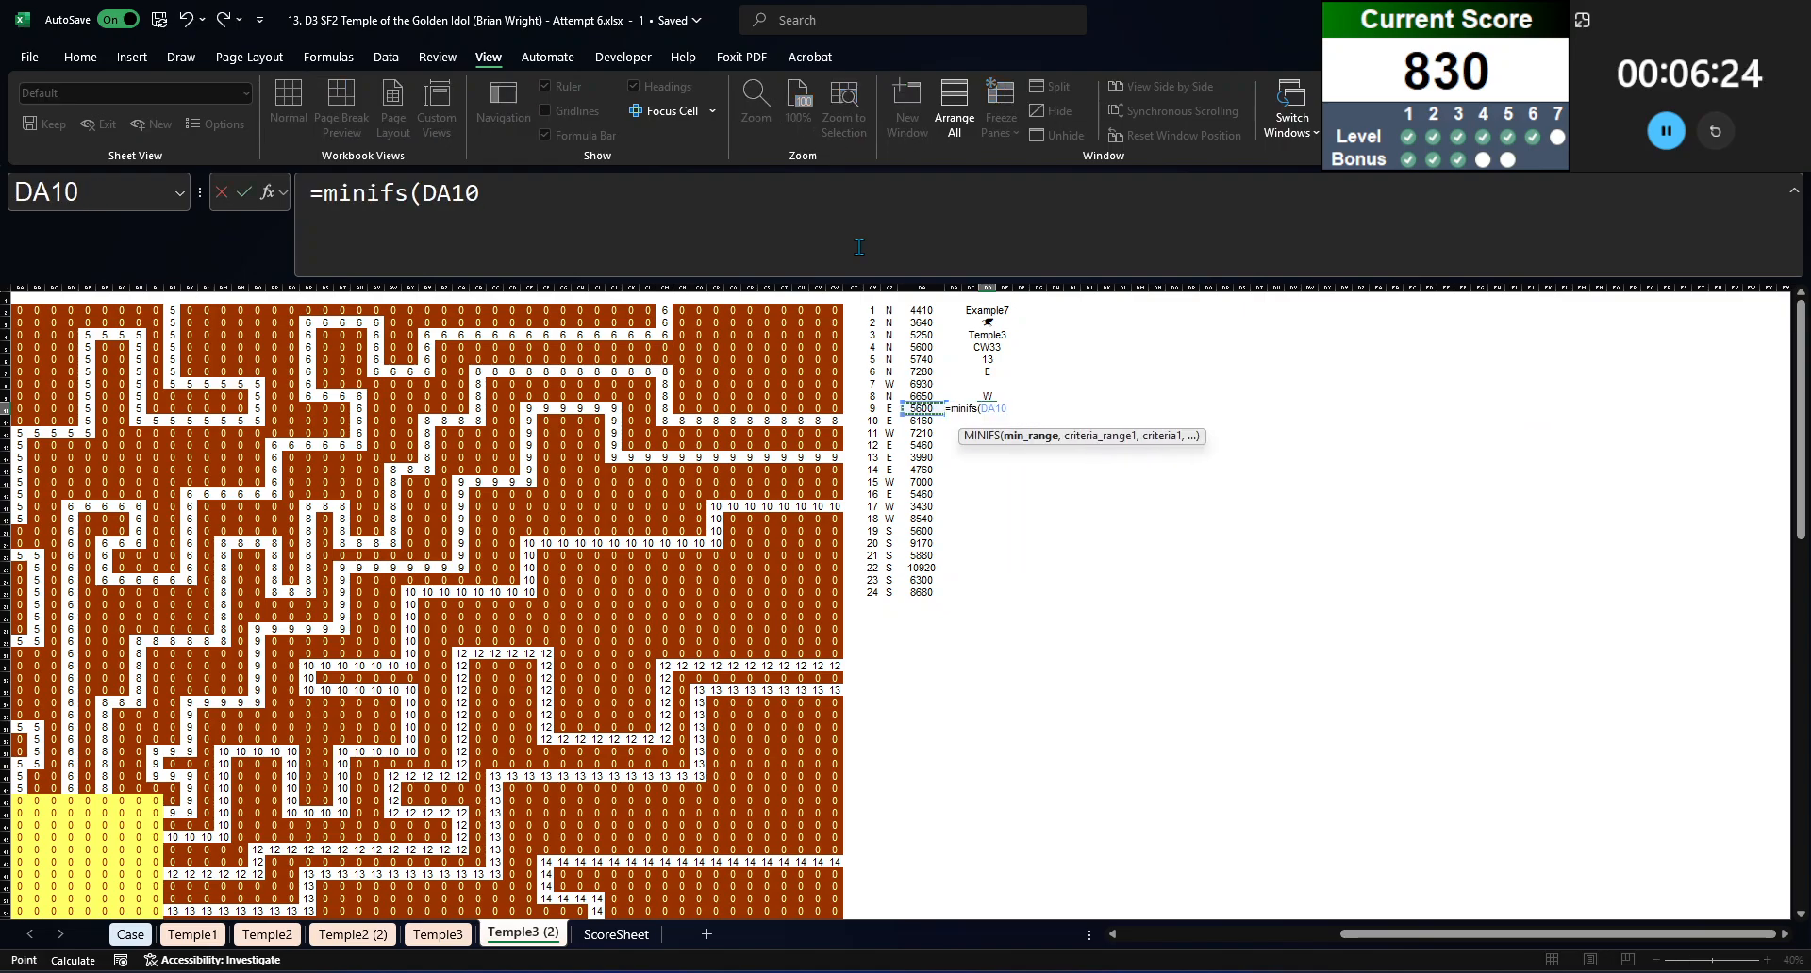
key("Up")
key("Up")
key("Up")
key("Up")
key("Up")
key("Up")
key("Up")
key("Up")
key("ctrl+shift+Down")
key("F4")
type(",")
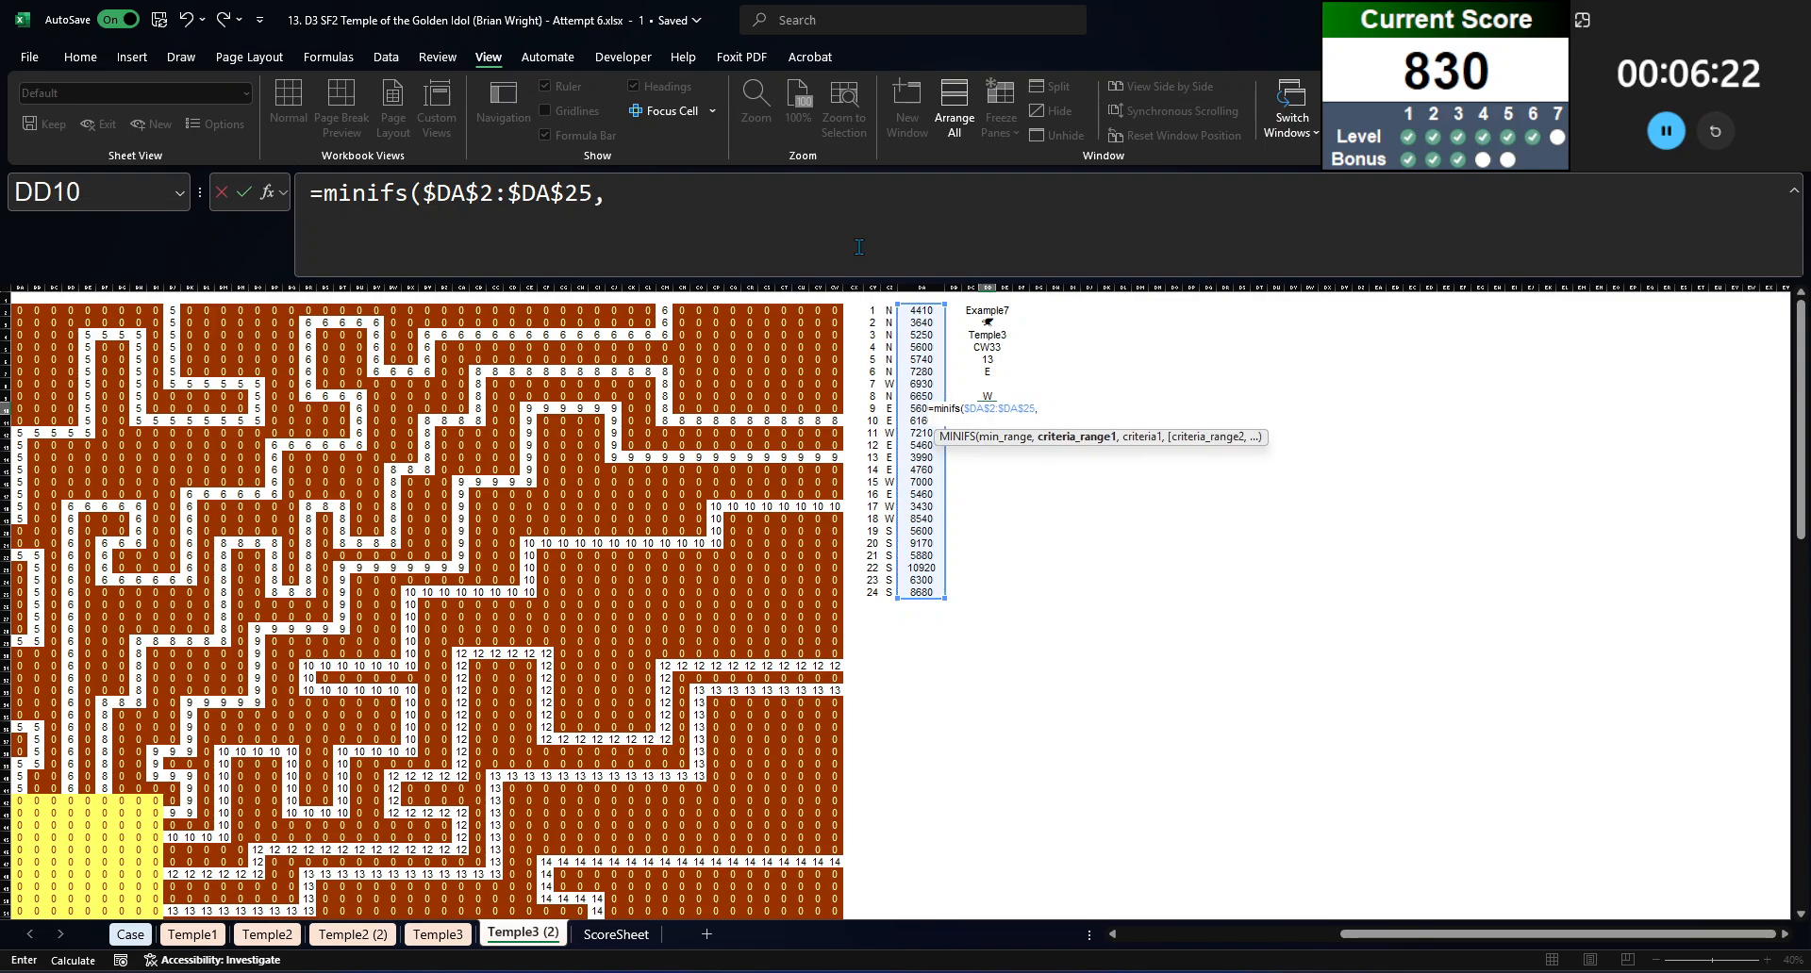
Step: Complete the DD10 MINIFS formula with the path sides $CZ$2# as criteria range and the opposite side DD9 as criterion
key("Left")
key("Left")
key("Left")
key("Left")
key("Up")
key("Up")
key("Up")
key("Up")
key("Up")
key("Up")
key("Up")
key("Up")
key("ctrl+shift+Down")
key("F4")
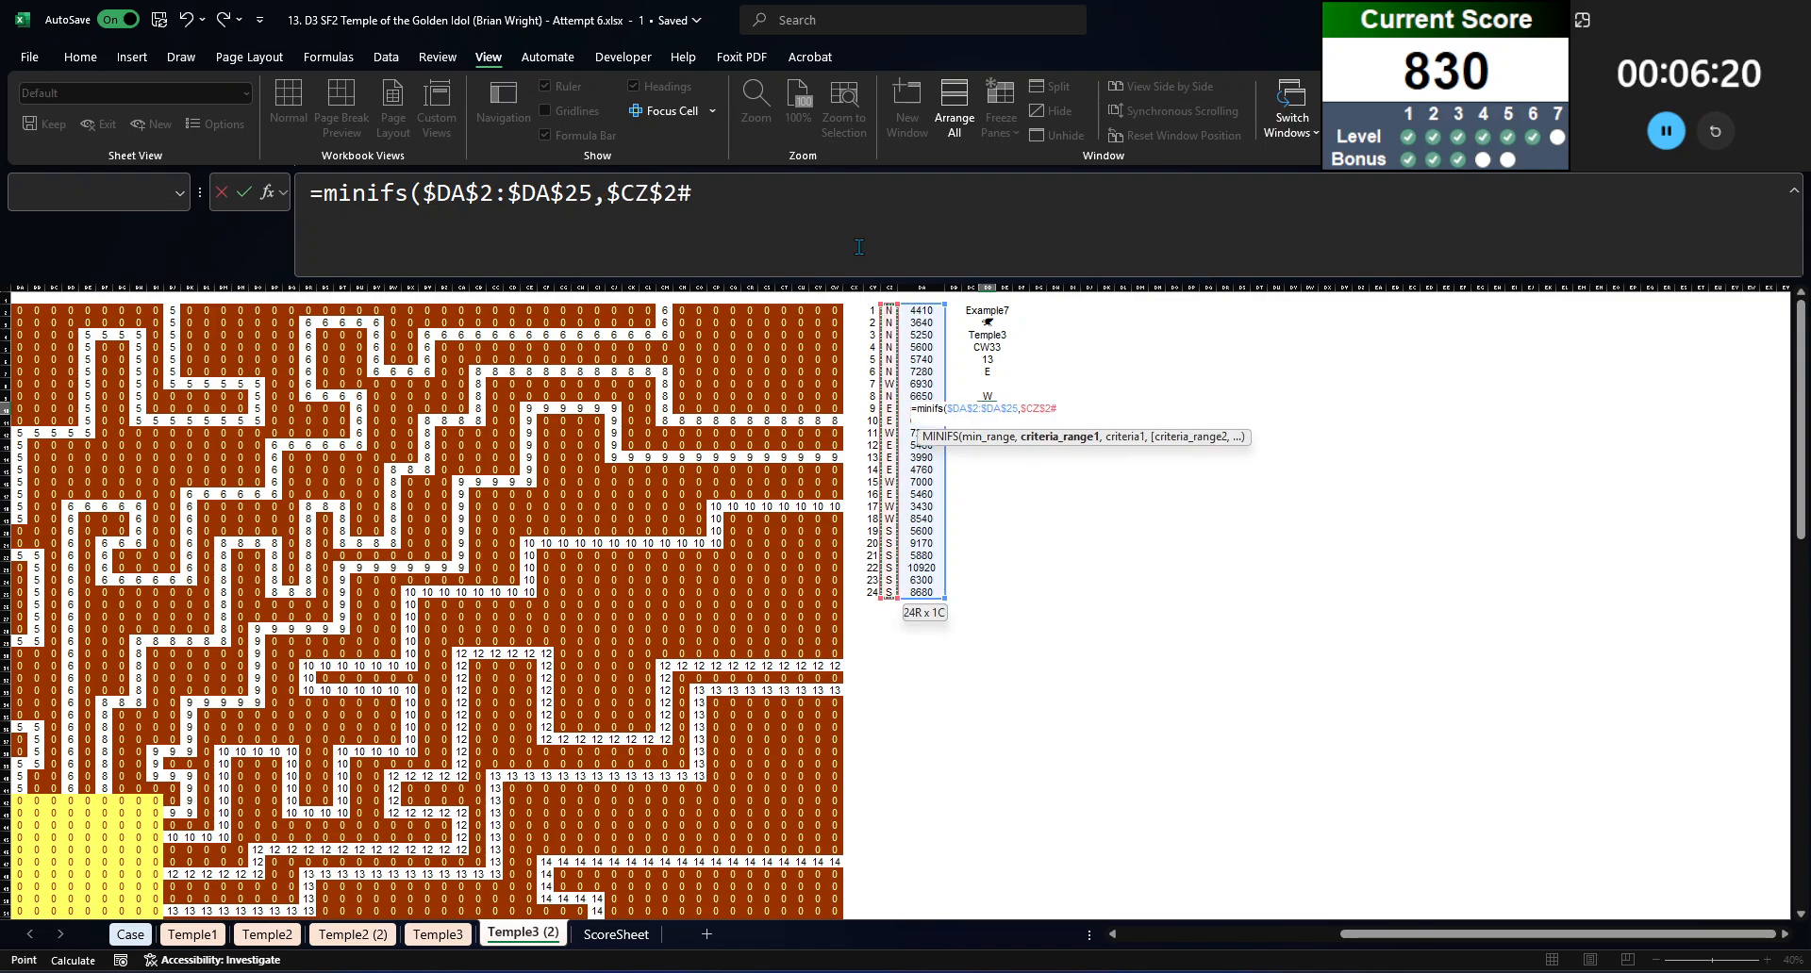
type(",")
key("Up")
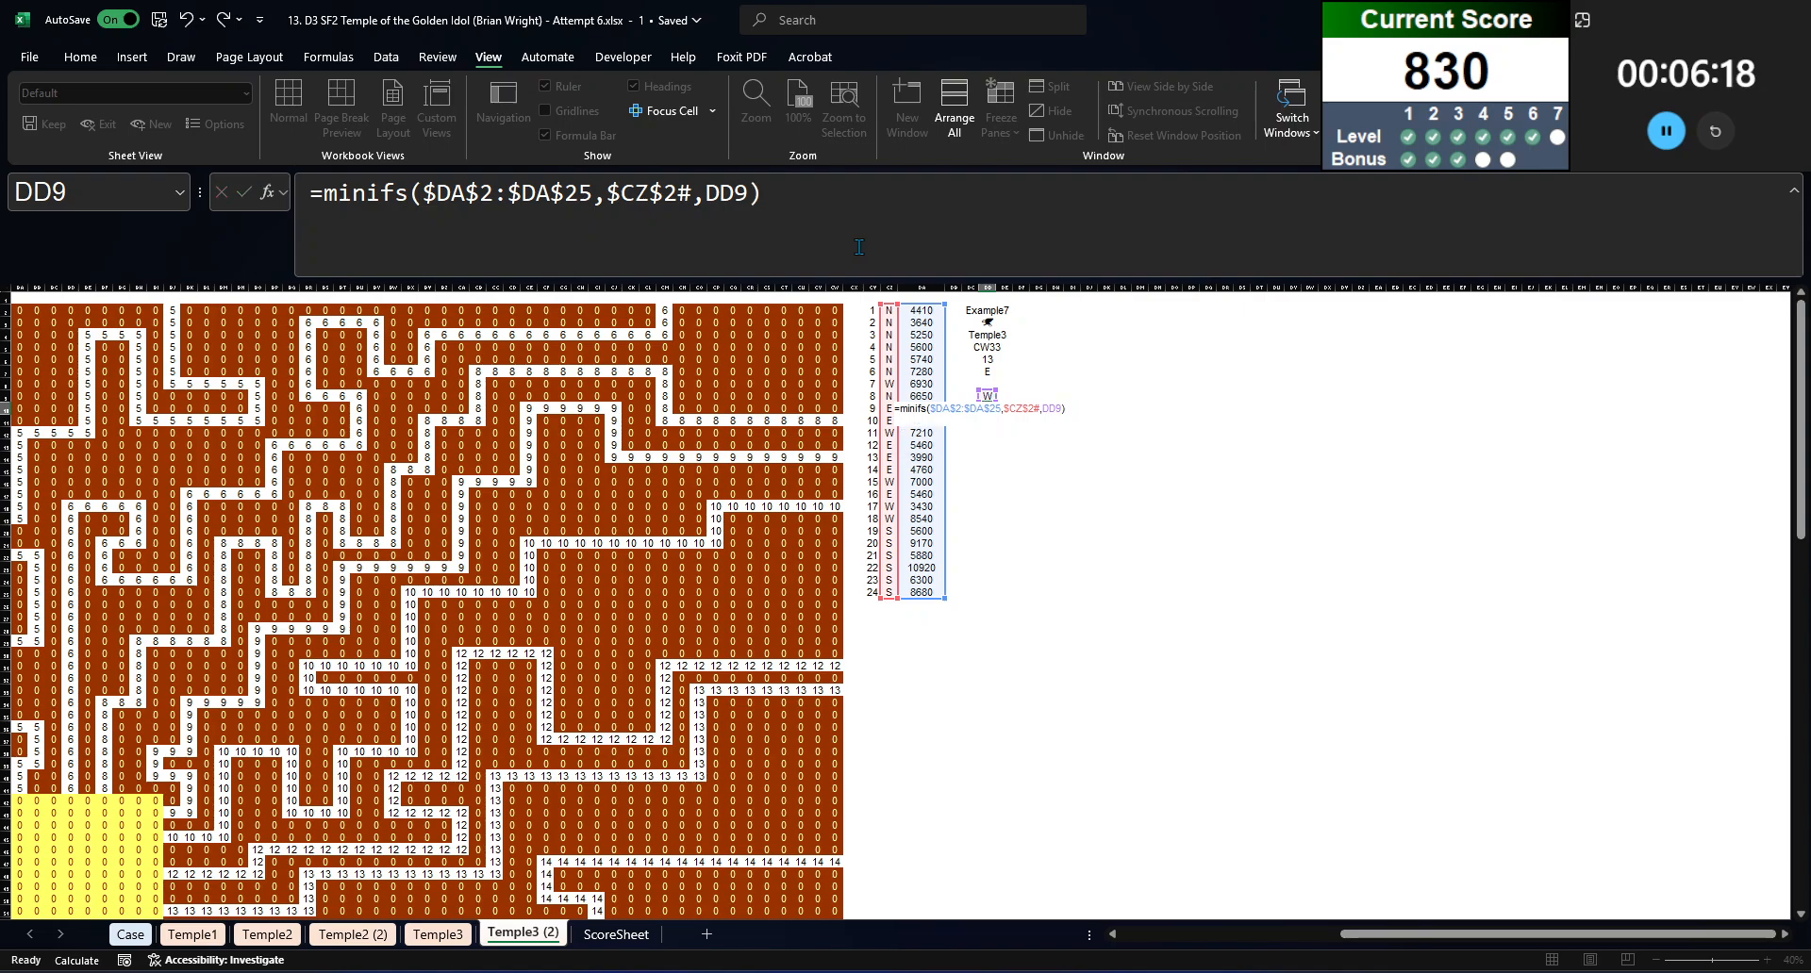
type(")")
key("Return")
key("Down")
key("Down")
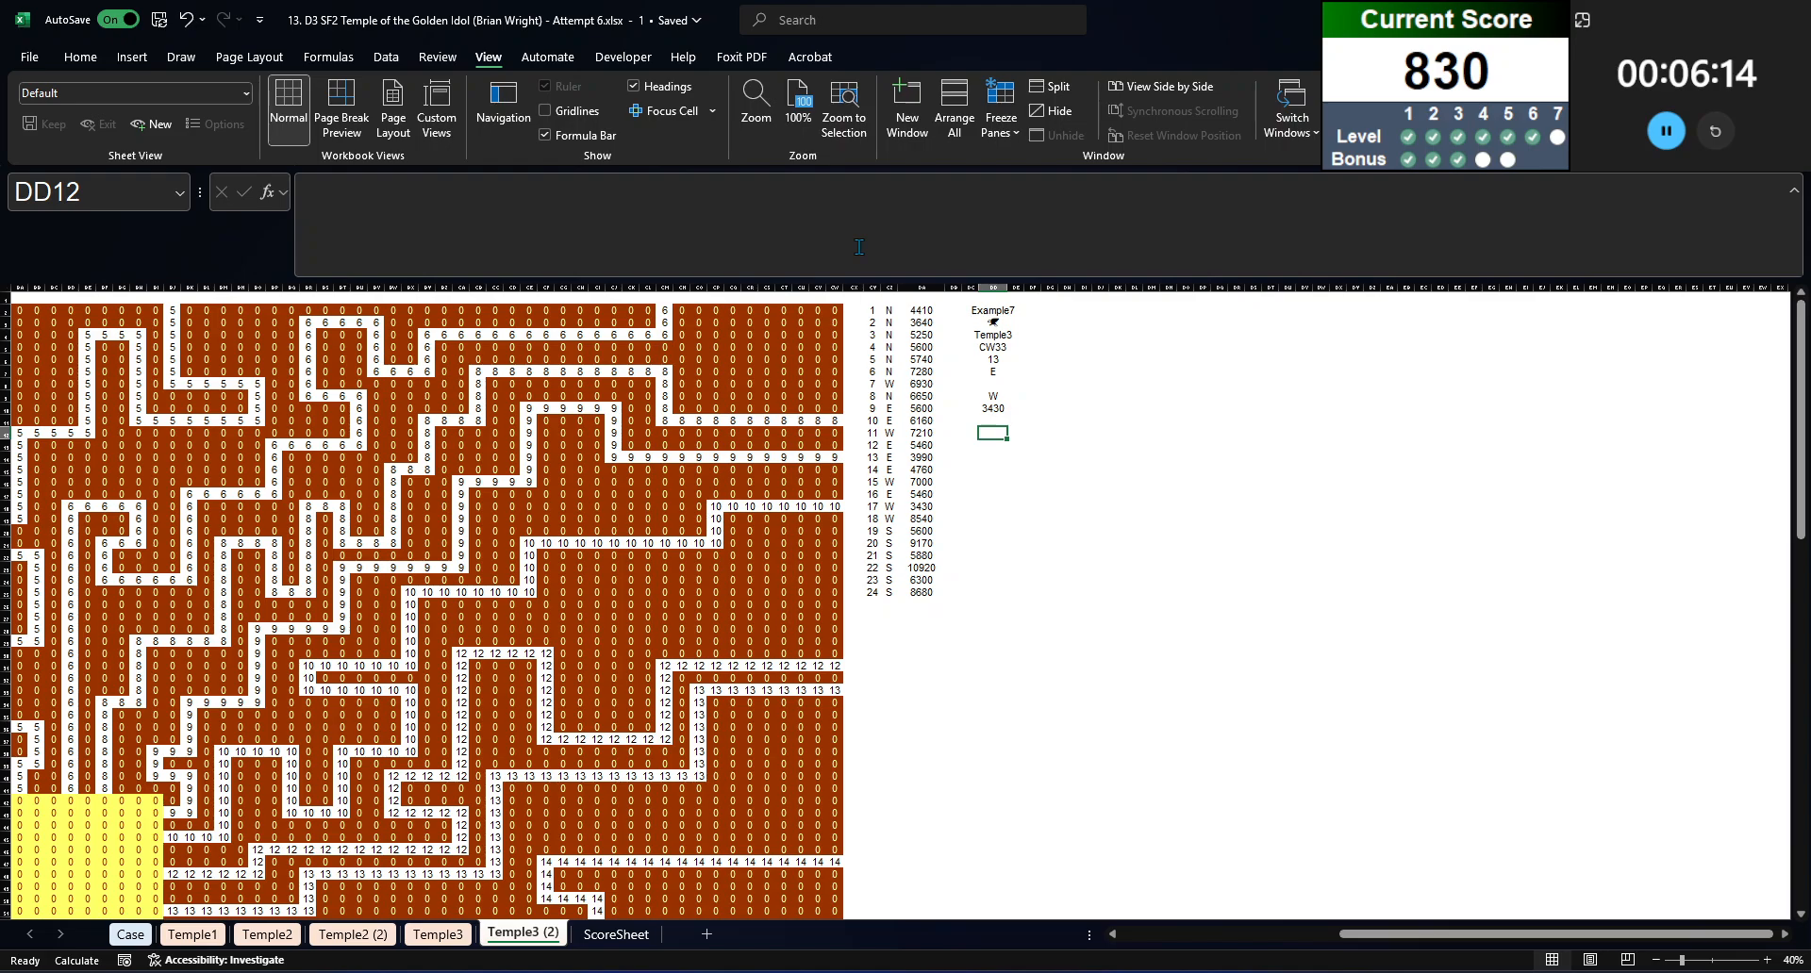
Step: Enter =INDEX($DA$2:$DA$25,DD6) in DD11 to retrieve the entry path's travel time
key("Up")
type("=indexc")
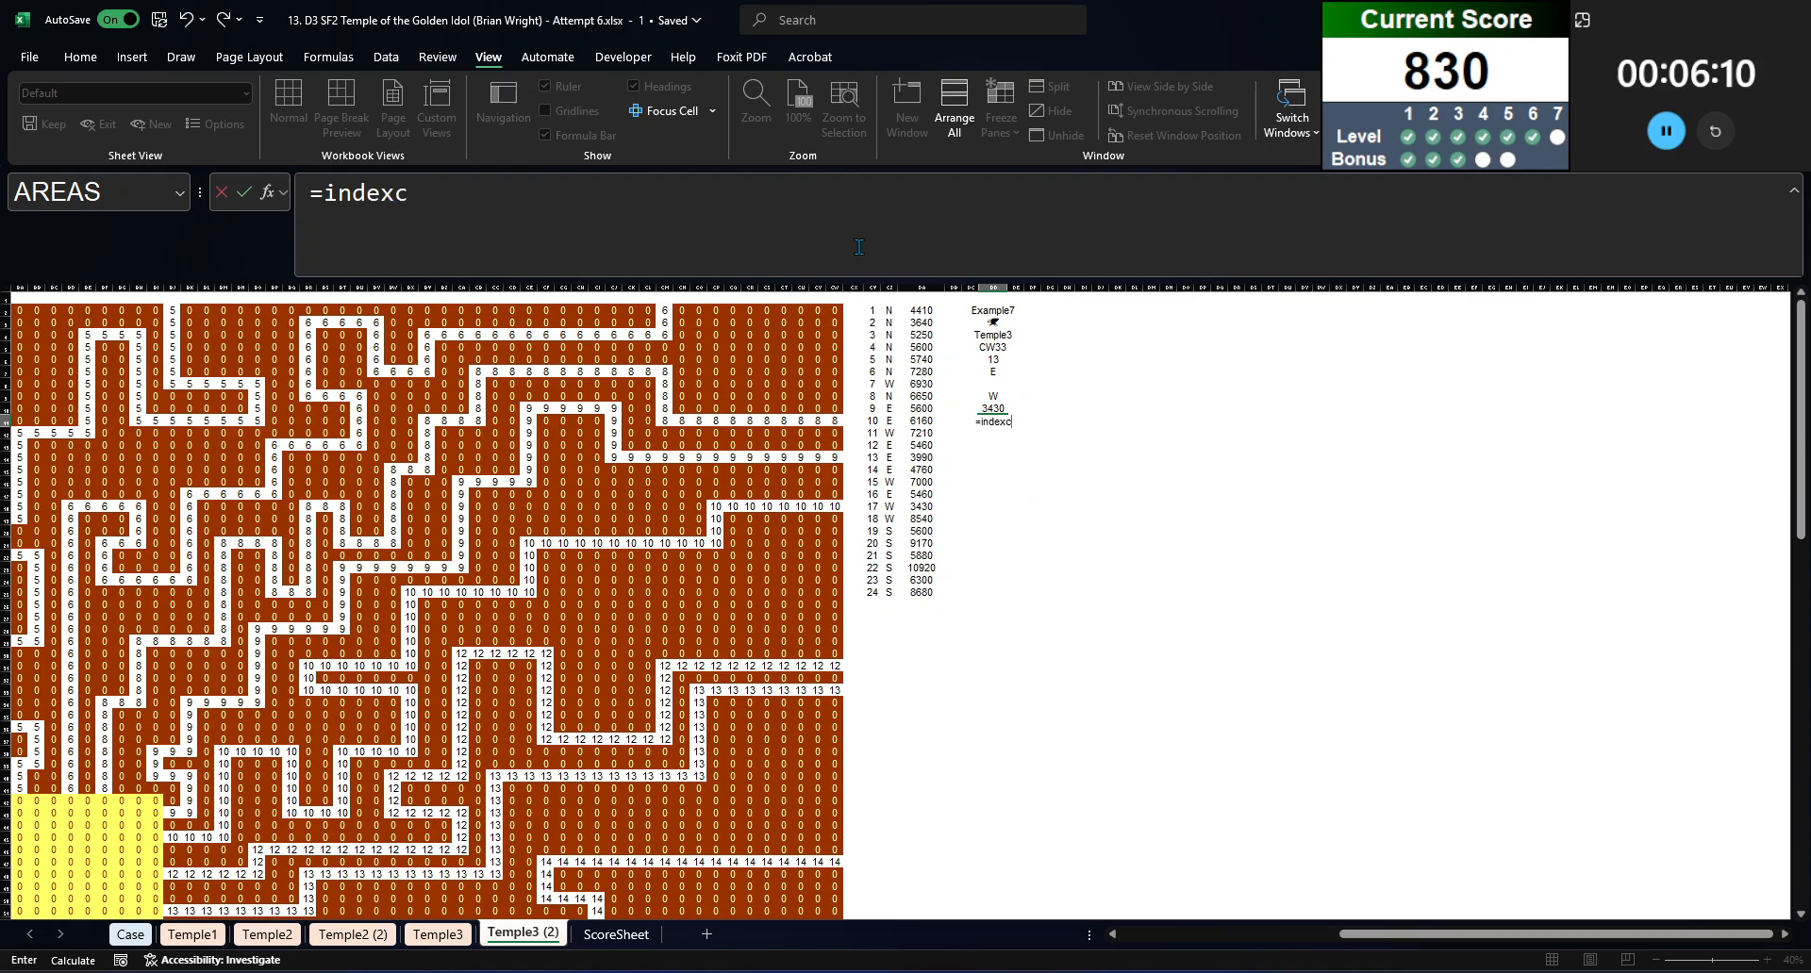
key("BackSpace")
type("(")
key("Left")
key("Left")
key("Left")
key("ctrl+Up")
key("ctrl+shift+Down")
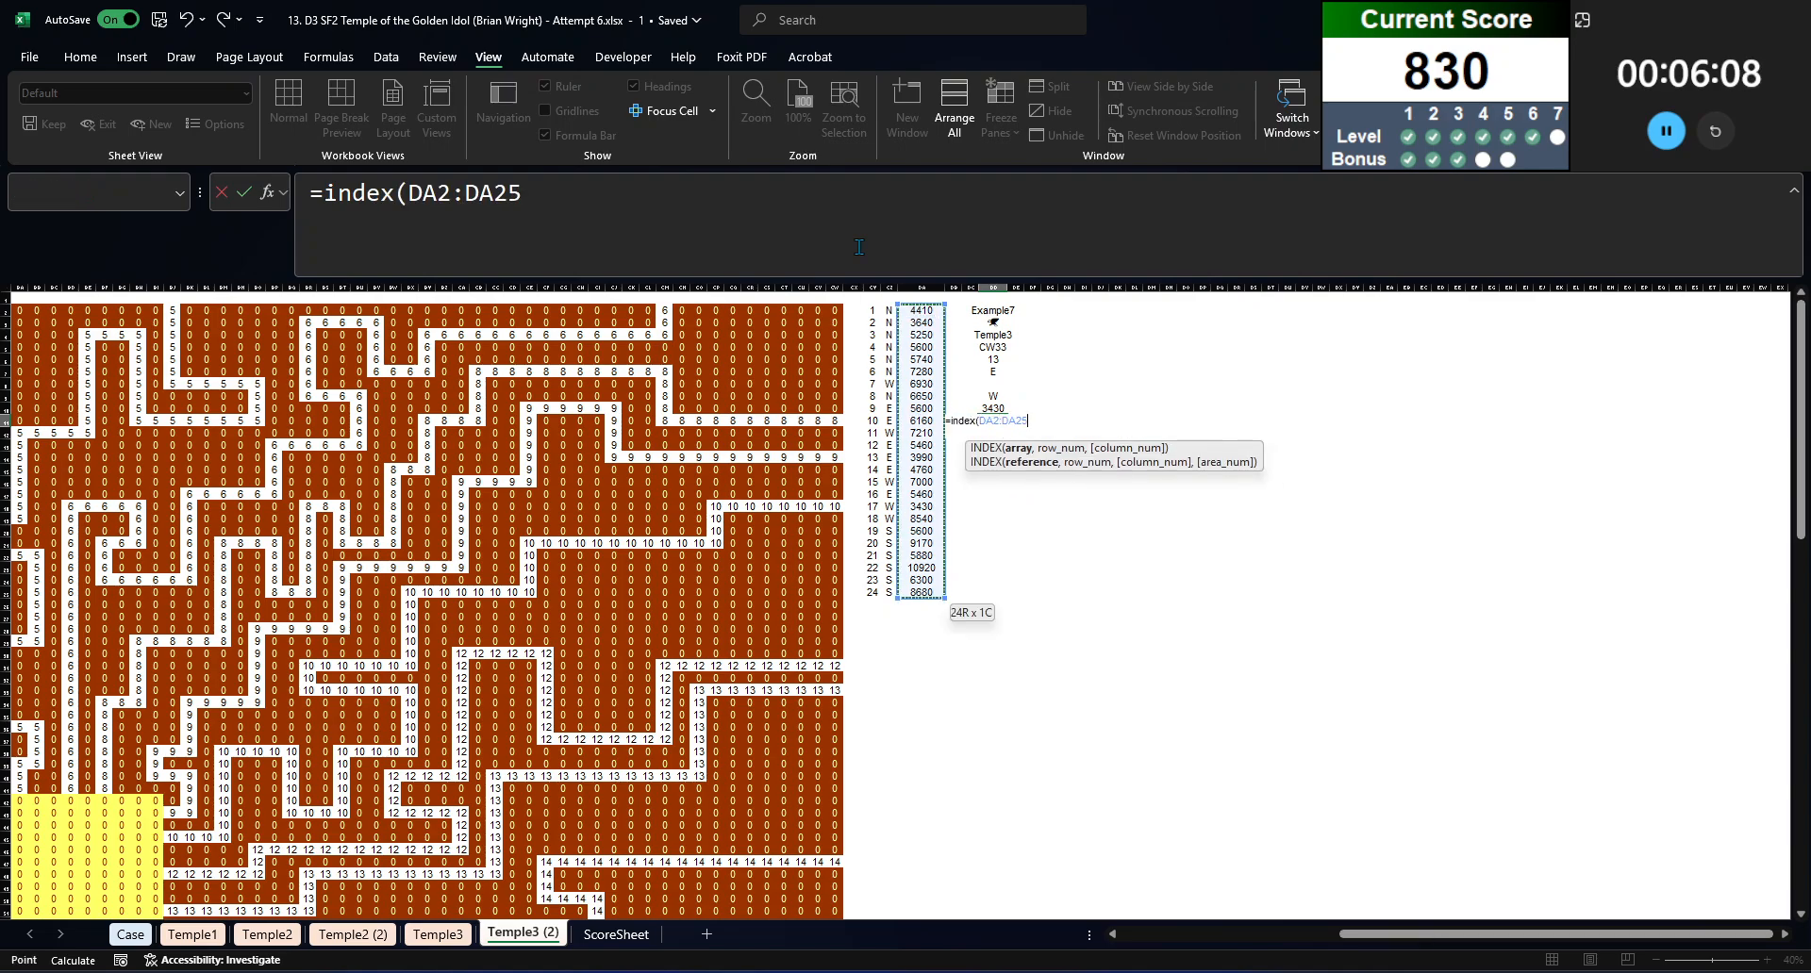
key("F4")
type(",")
key("Up")
key("Up")
key("Up")
key("Up")
key("Up")
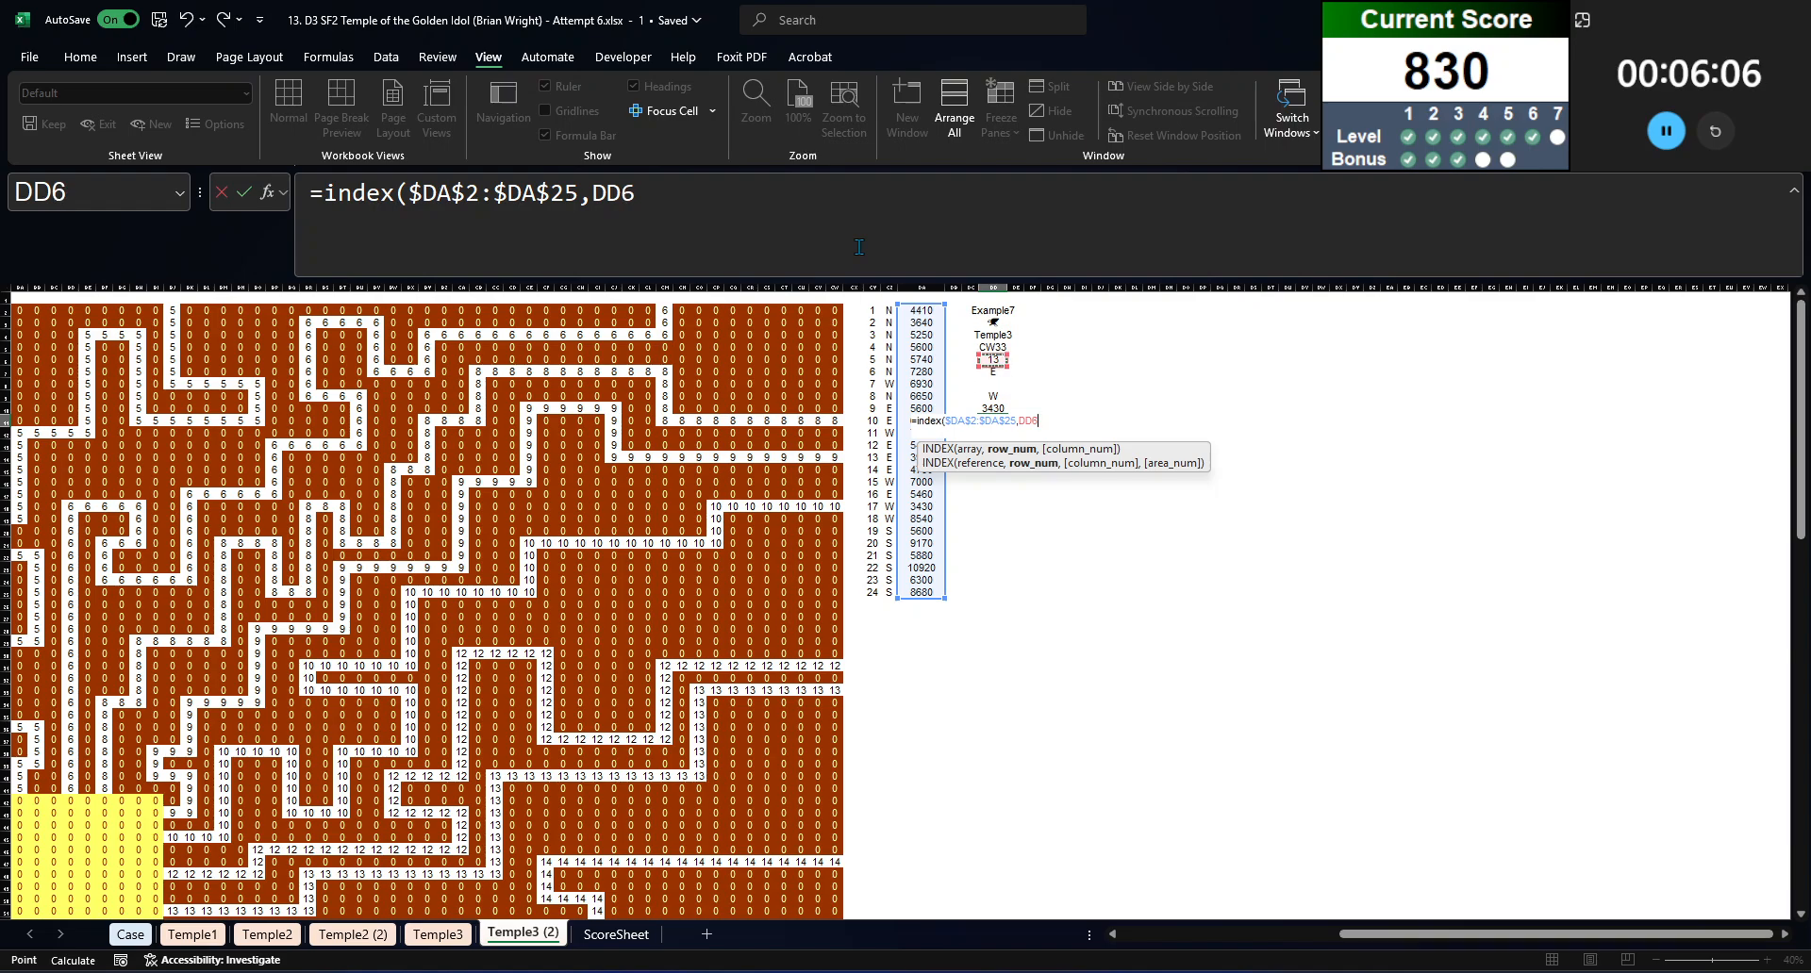
key("Return")
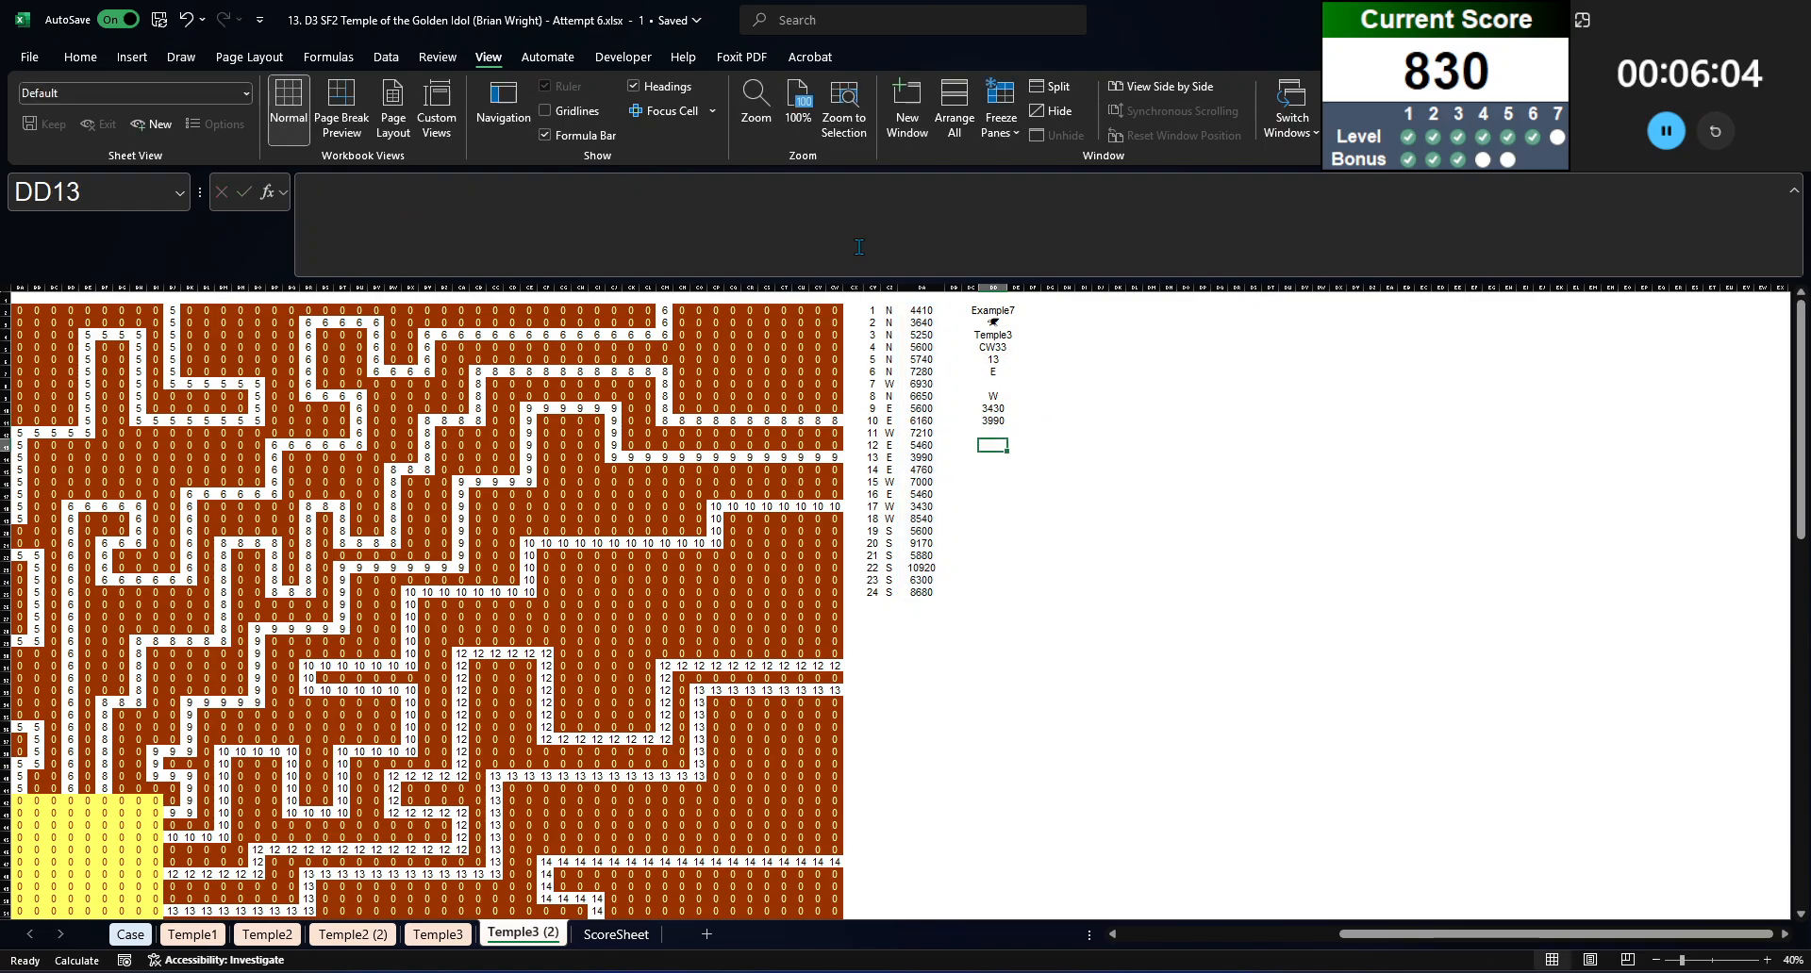
Step: Check the combined total of the exit and entry travel times in DD10:DD11
key("Up")
key("shift+Up")
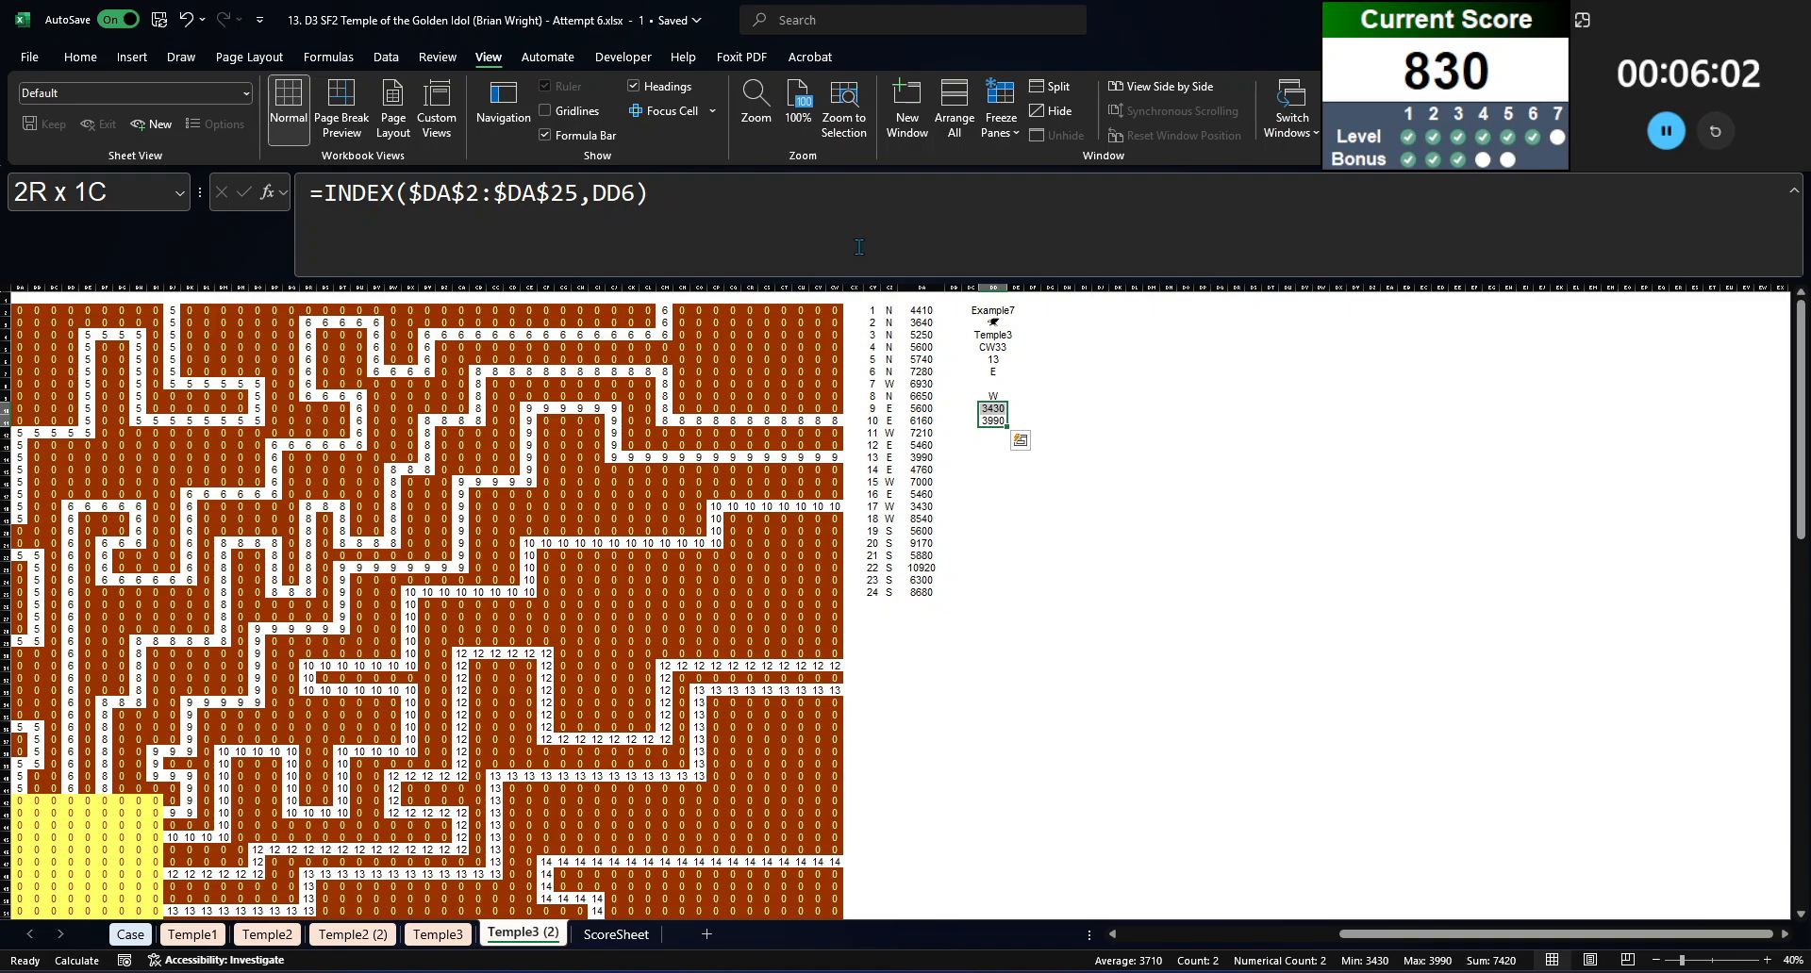
key("ctrl+q")
left_click(1114, 355)
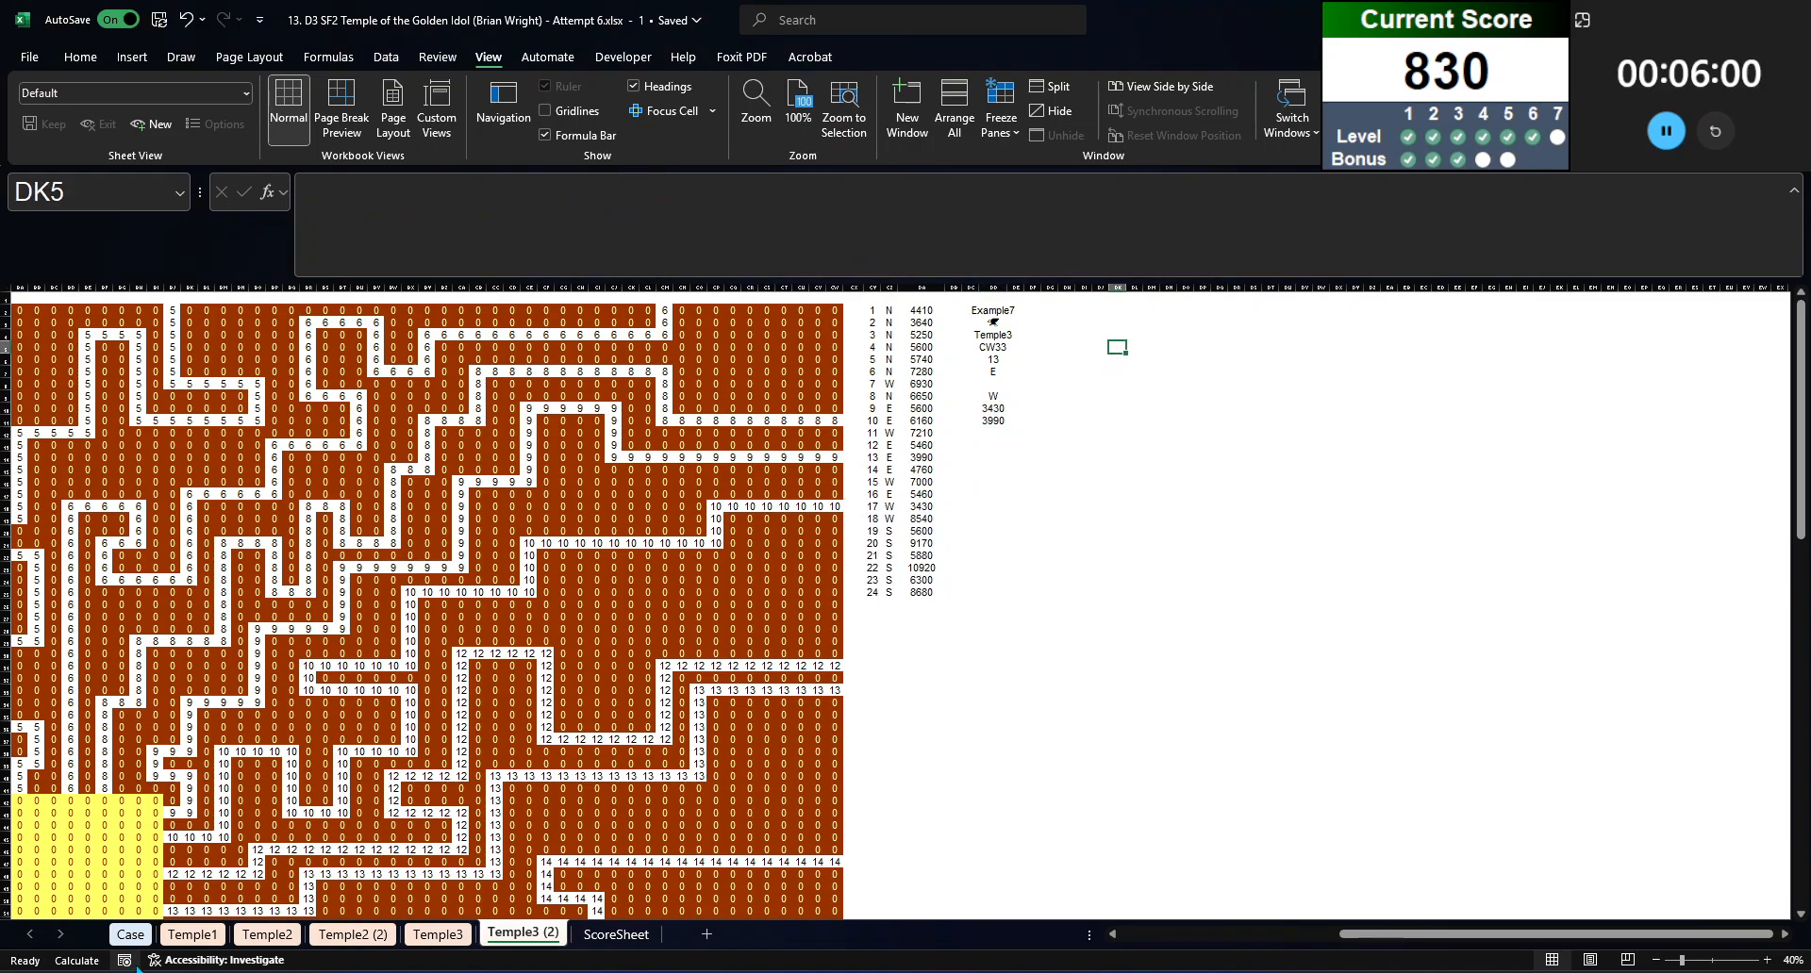
Step: Copy game numbers 111 to 130 from the Case sheet into Temple3 (2), starting at DG3
left_click(138, 937)
left_click(74, 690)
key("ctrl+shift+Down")
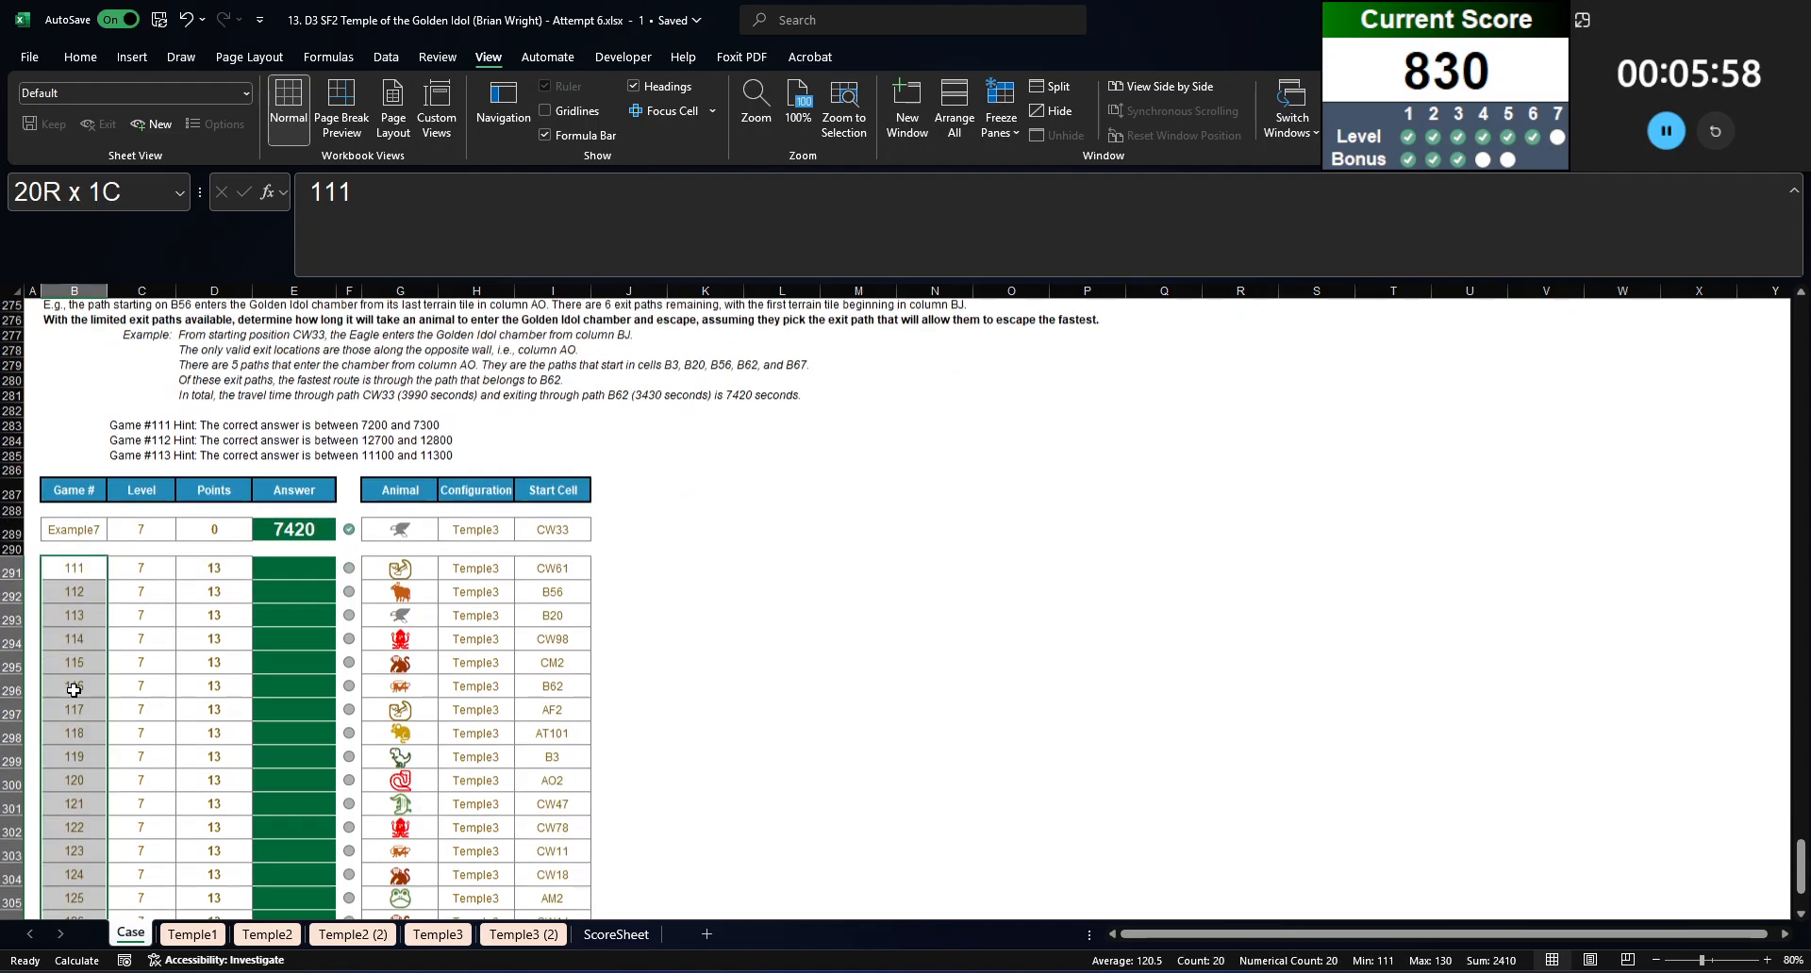
key("ctrl+c")
left_click(522, 933)
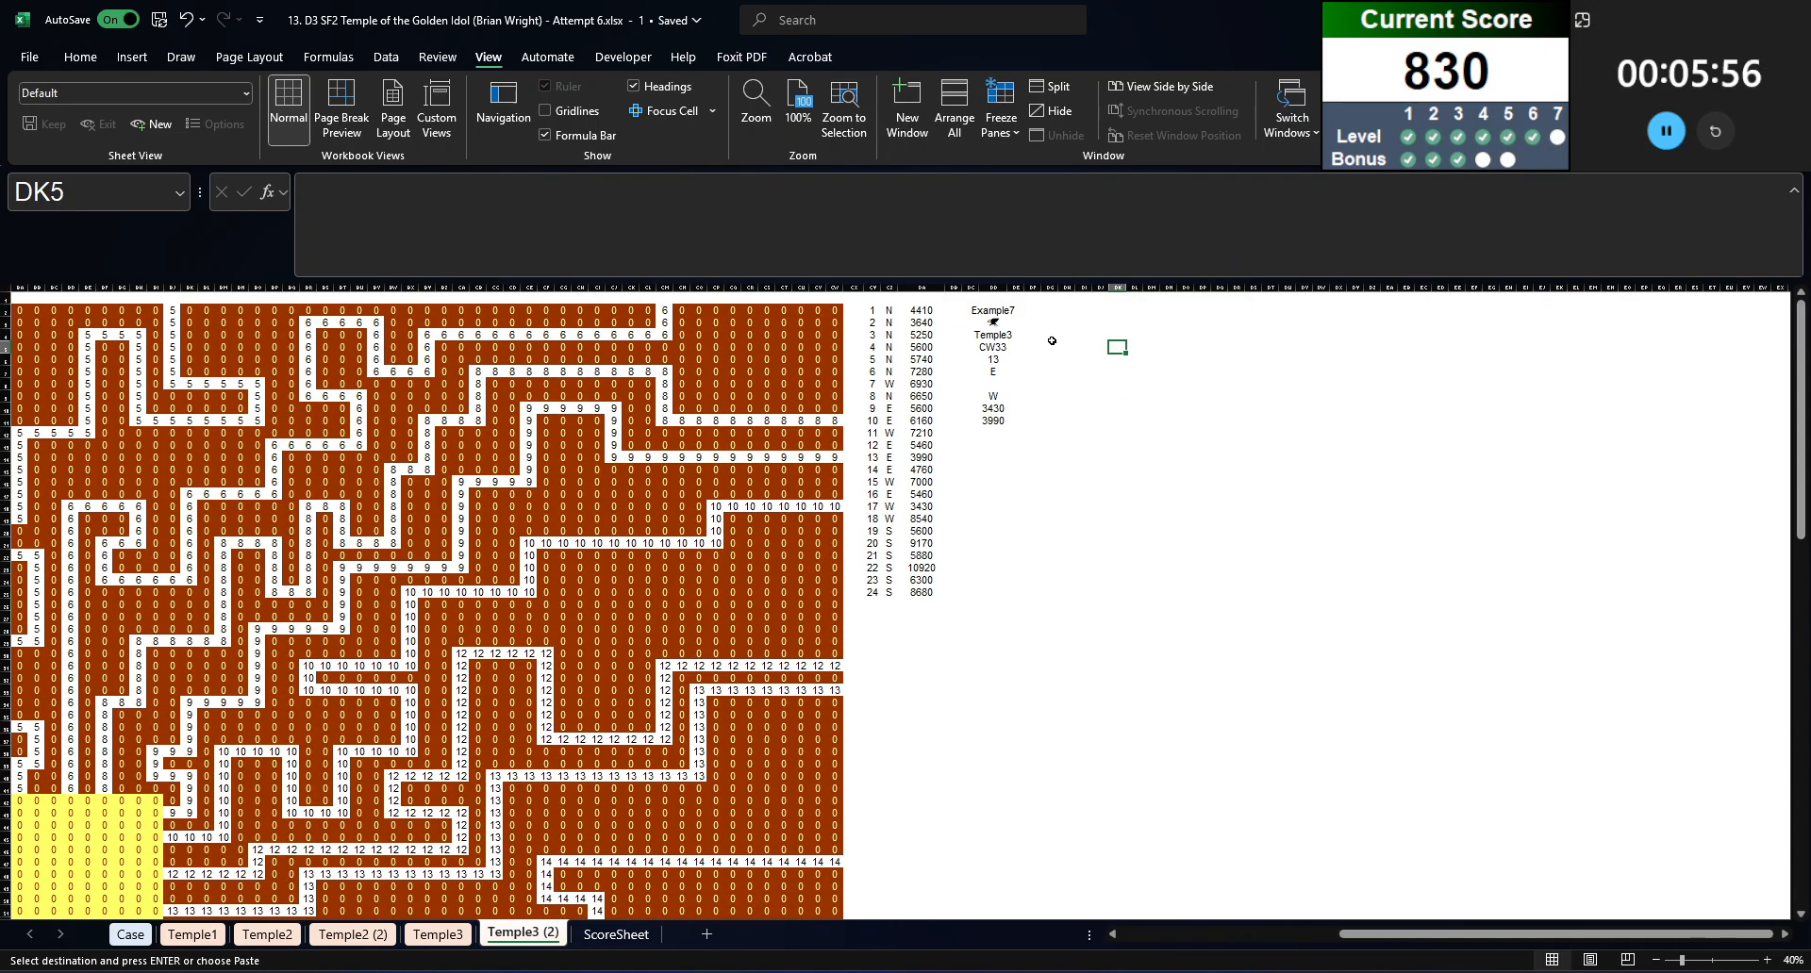
left_click(1049, 322)
key("ctrl+v")
Step: Enter a SUM formula in DH2 that adds the exit and entry travel times in DD10:DD11
left_click(1066, 310)
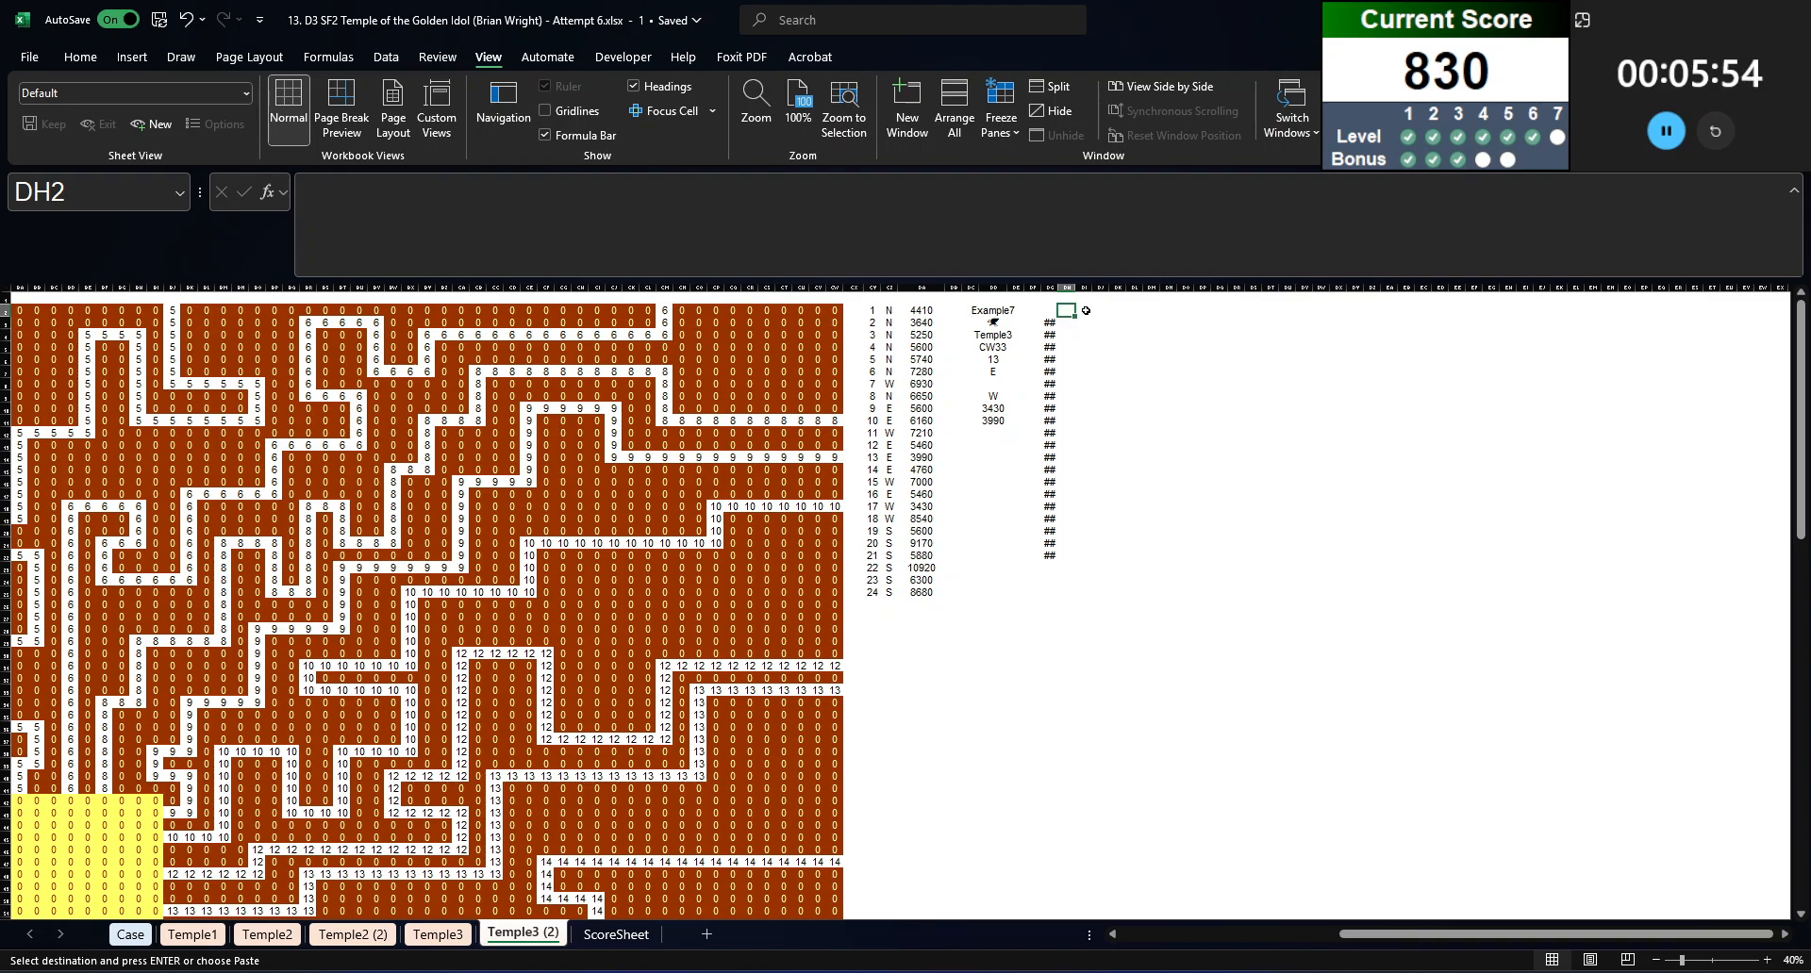
type("=sum(")
left_click(990, 410)
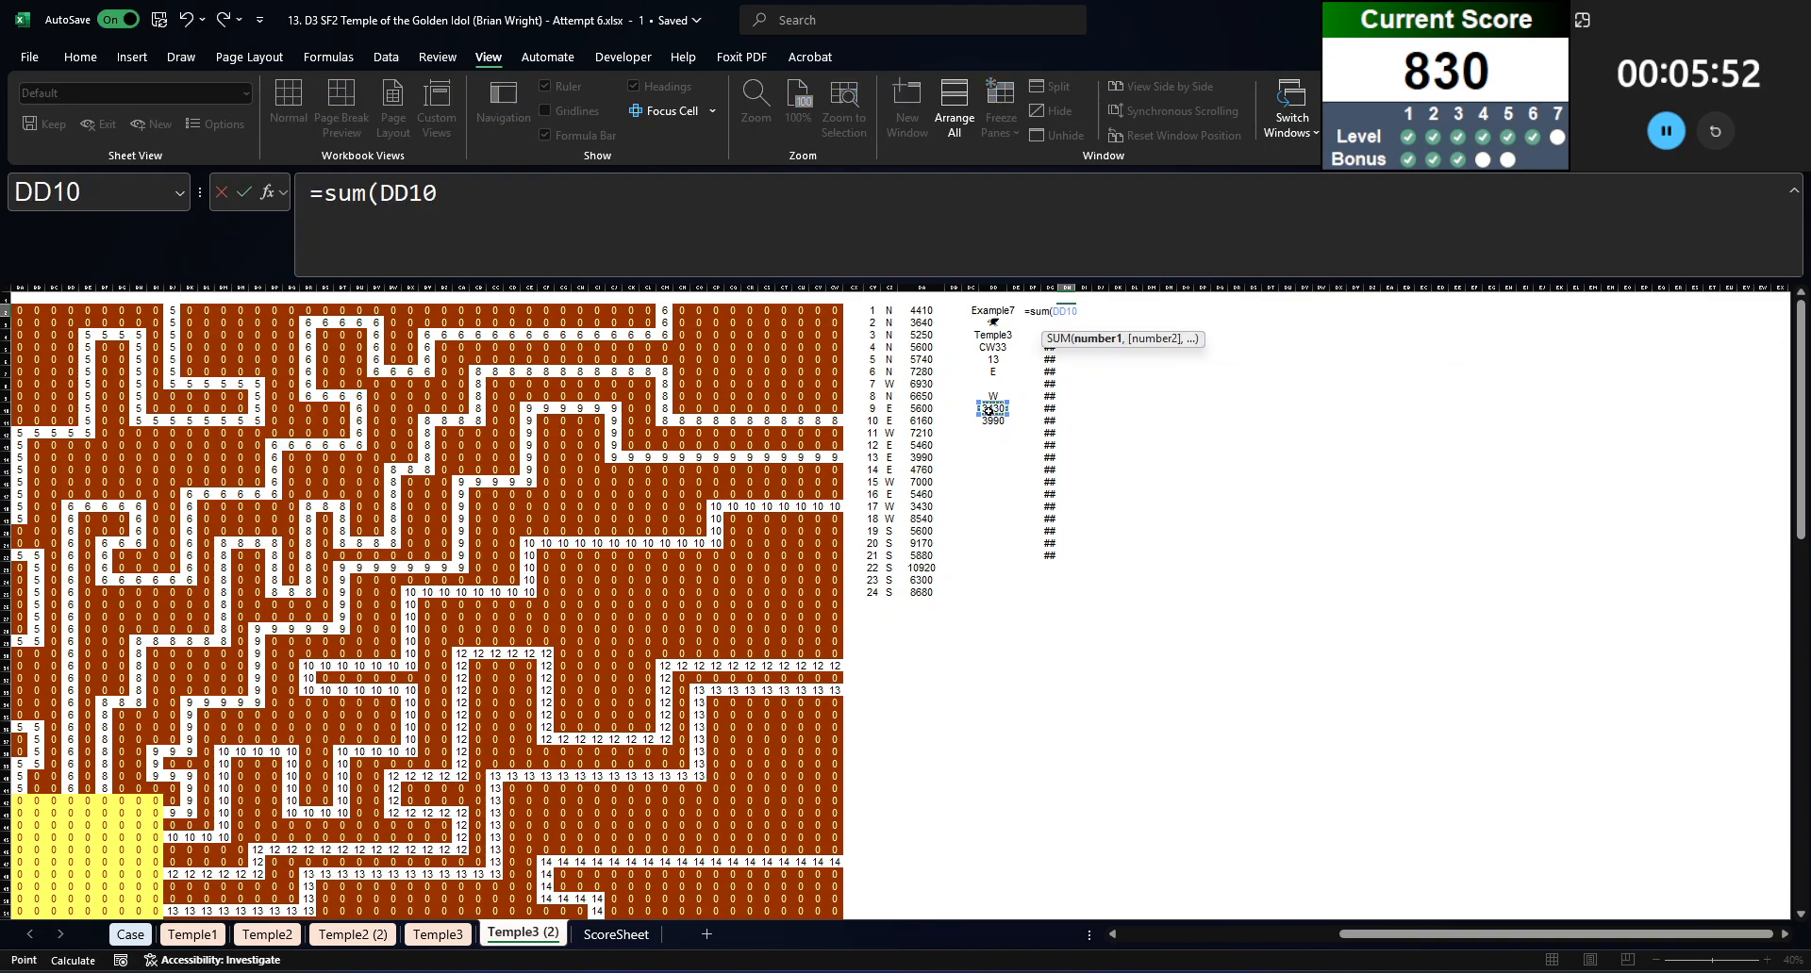
left_click_drag(989, 410, 988, 415)
key("Return")
Step: Create a data table over DG2:DH22 with the game number cell DD2 as the column input cell
key("ctrl+a")
key("alt+d")
key("t")
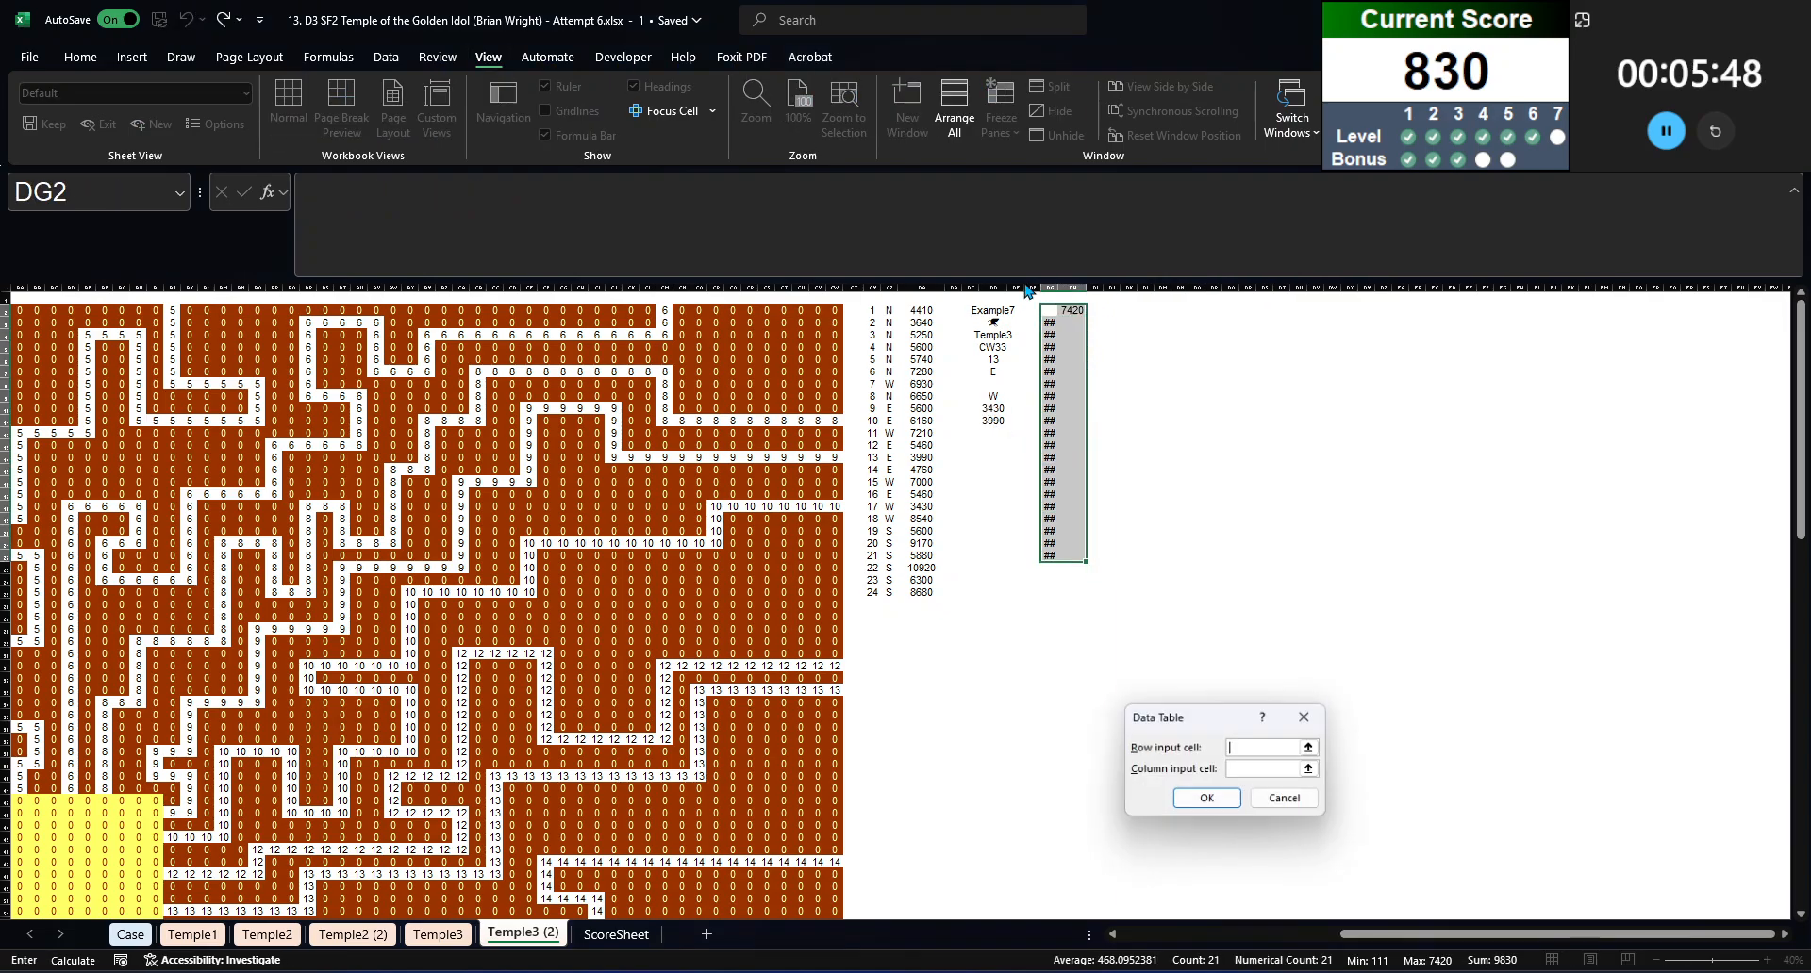
key("Tab")
left_click(993, 312)
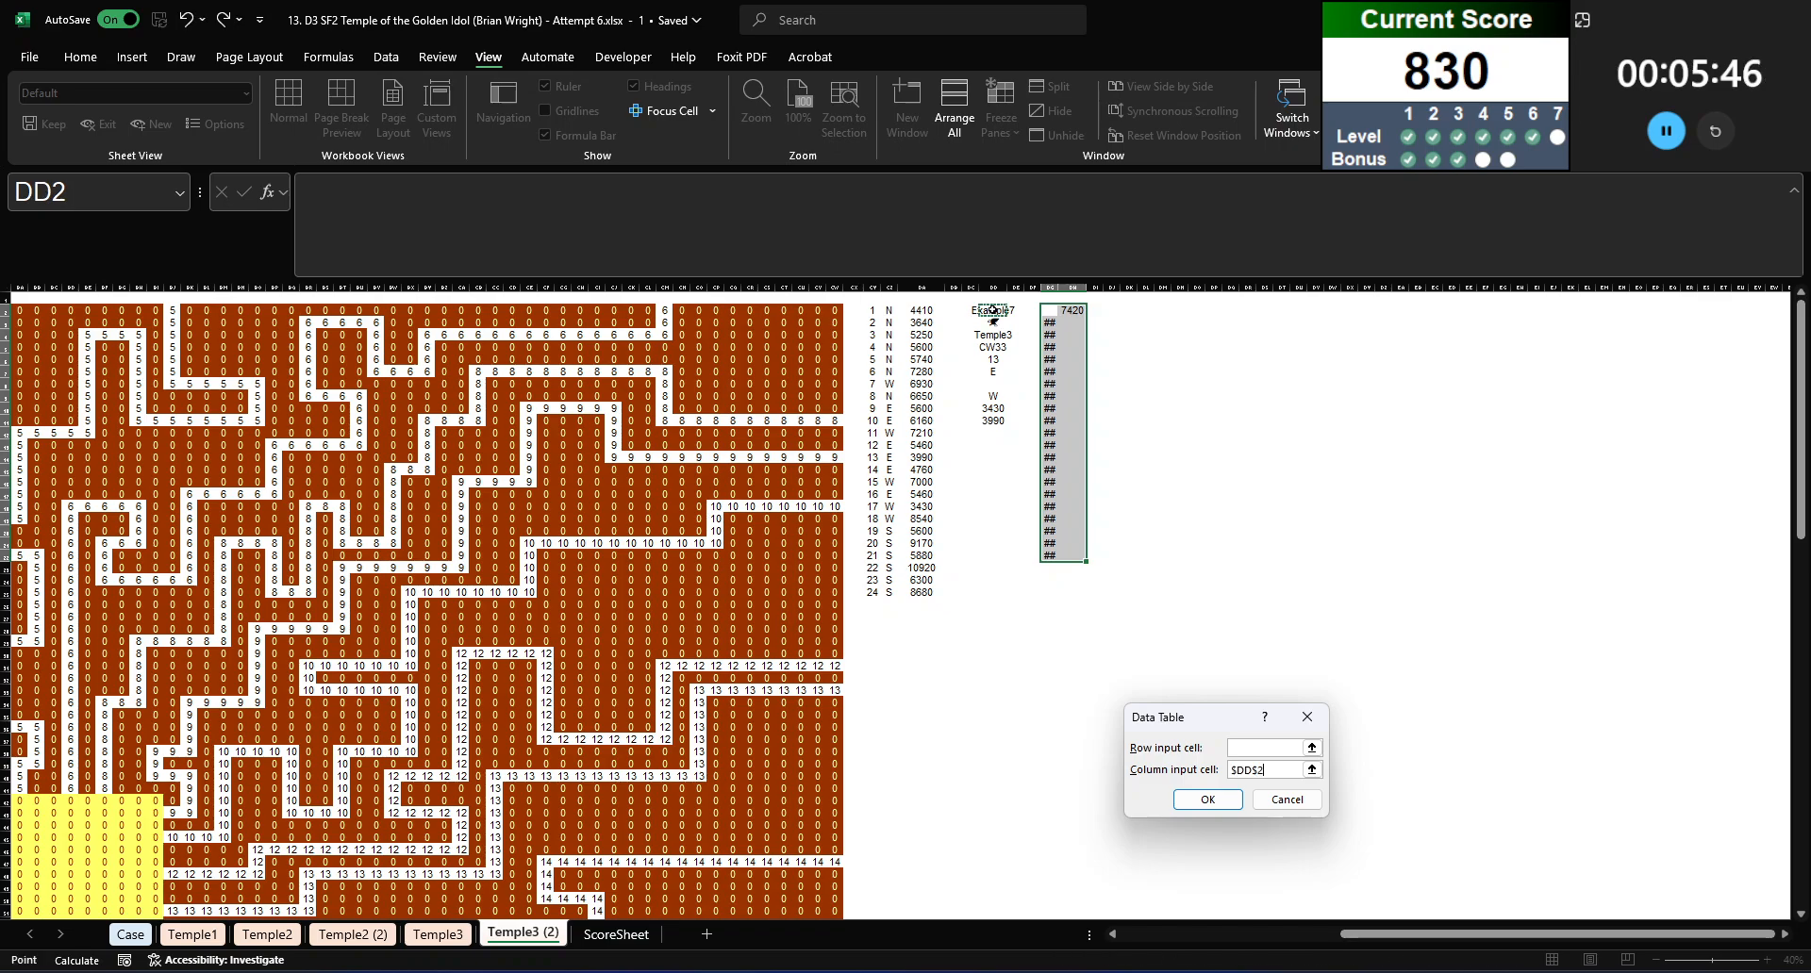
key("Return")
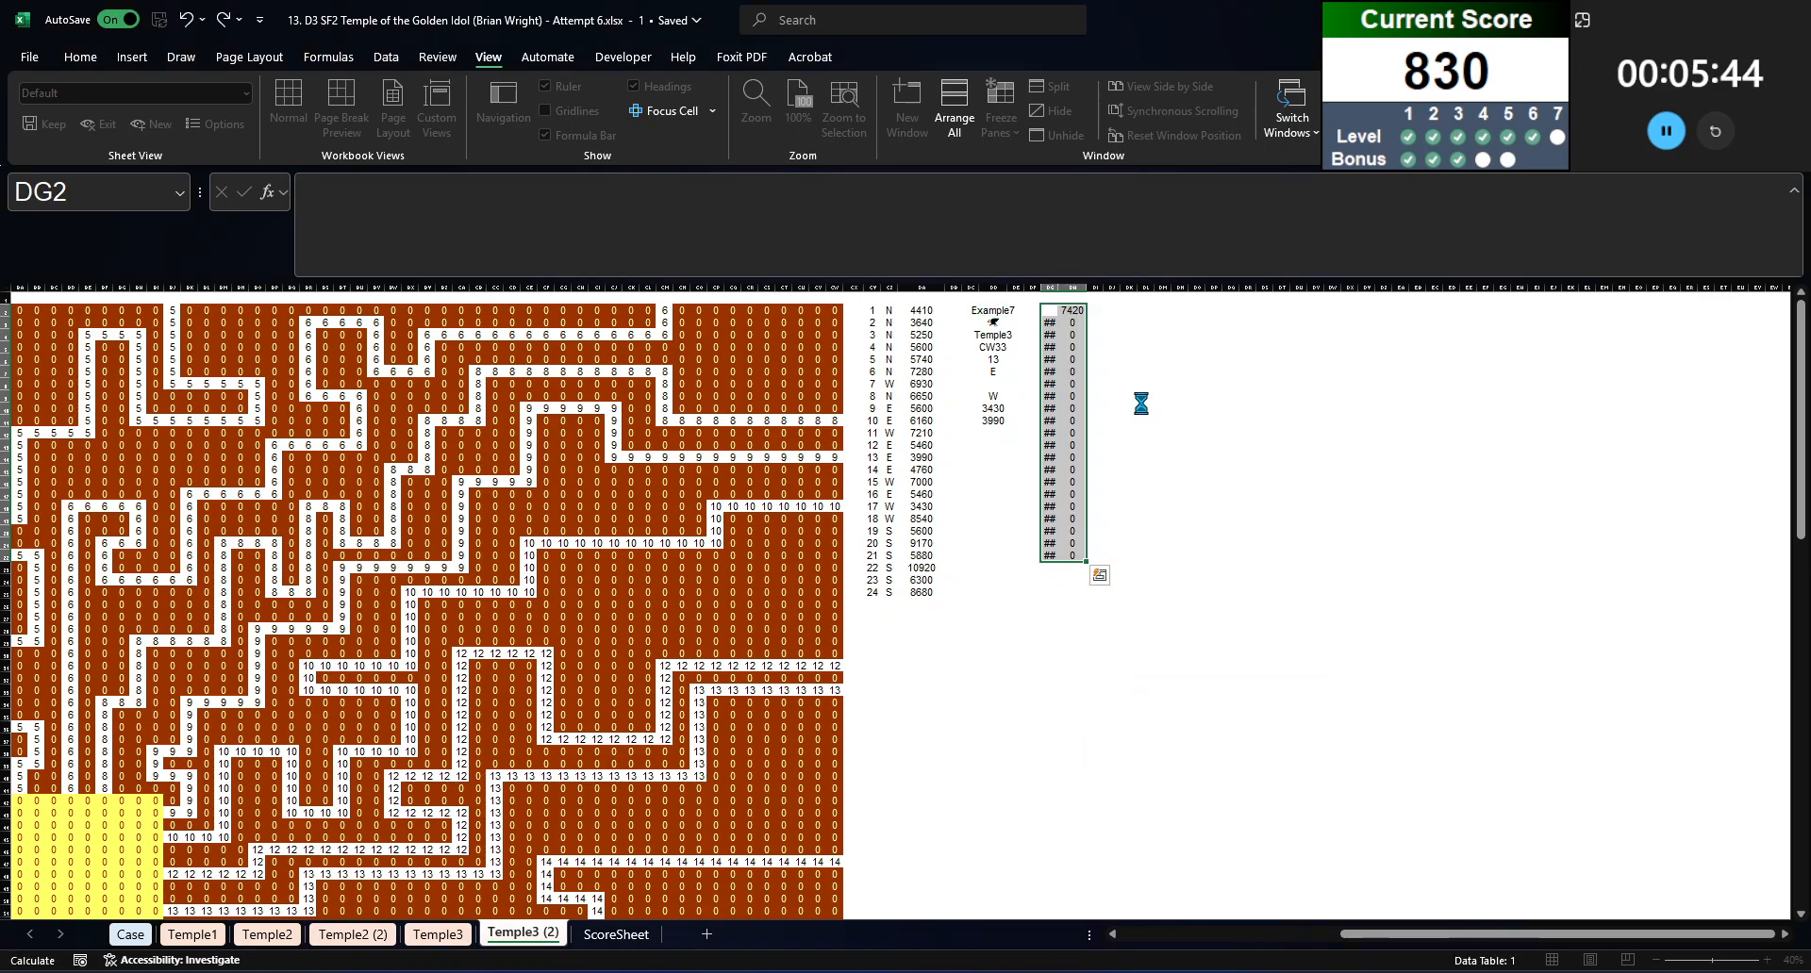
Step: Widen columns DG and DH so the game numbers and data table results show in full
left_click(1076, 420)
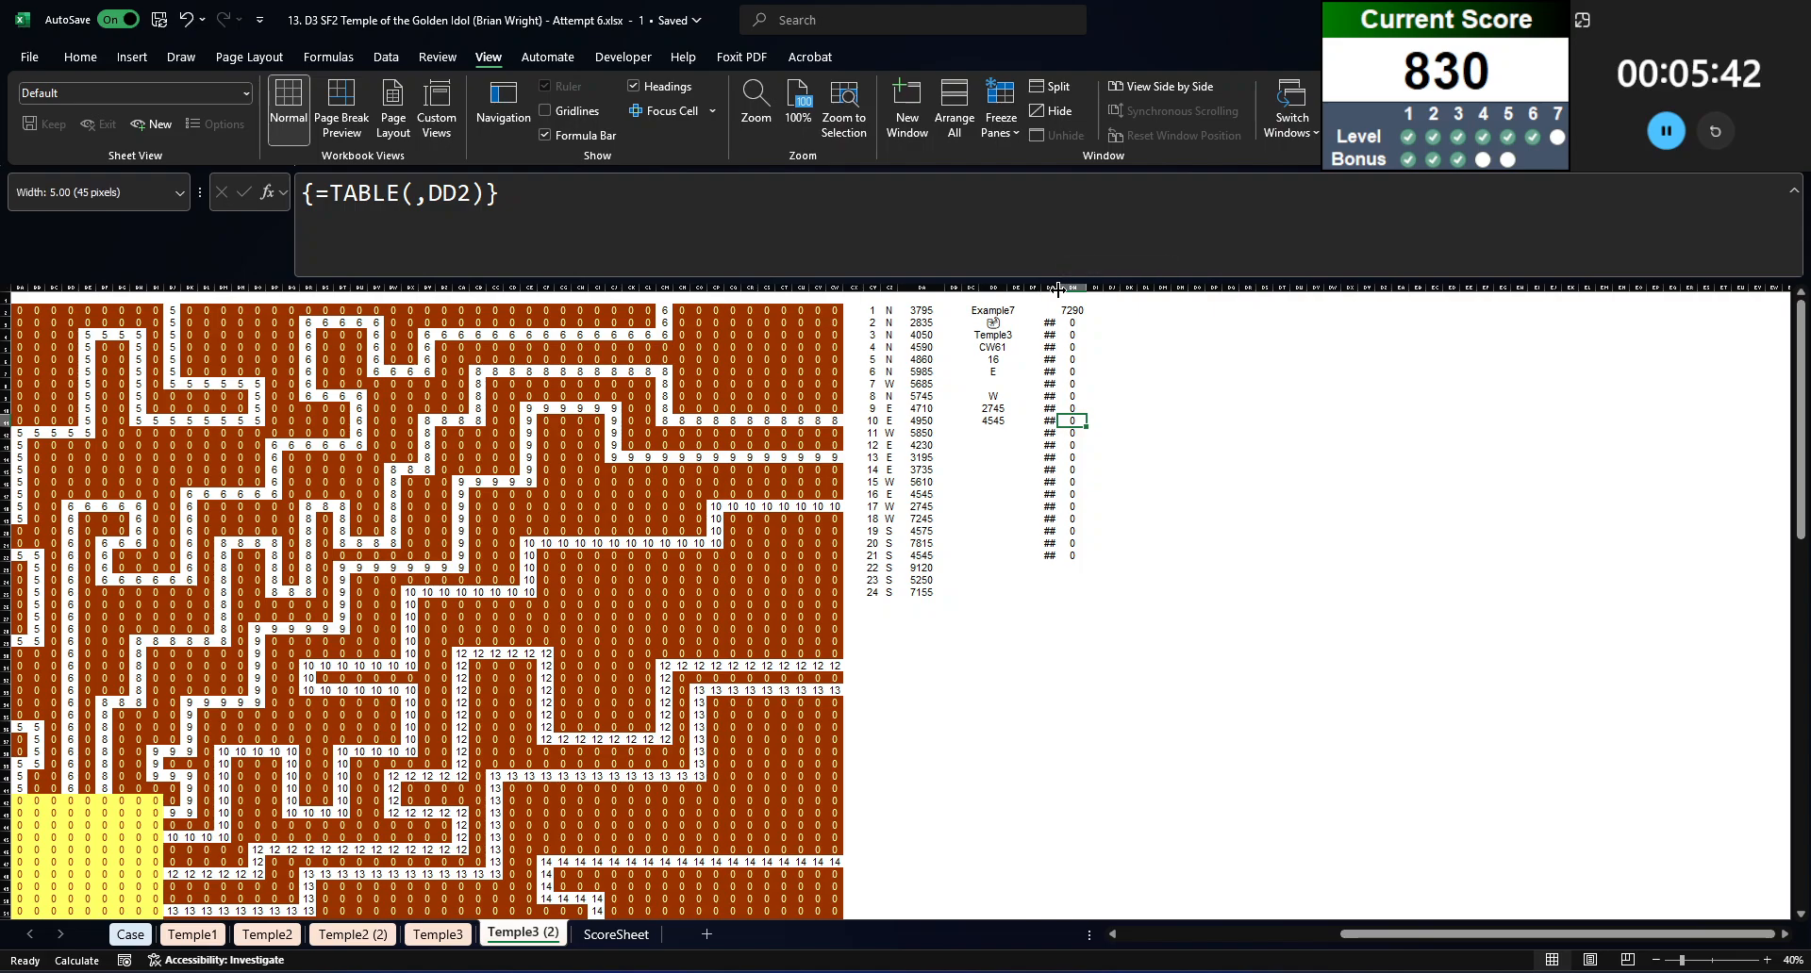
left_click(1081, 349)
left_click(1084, 323)
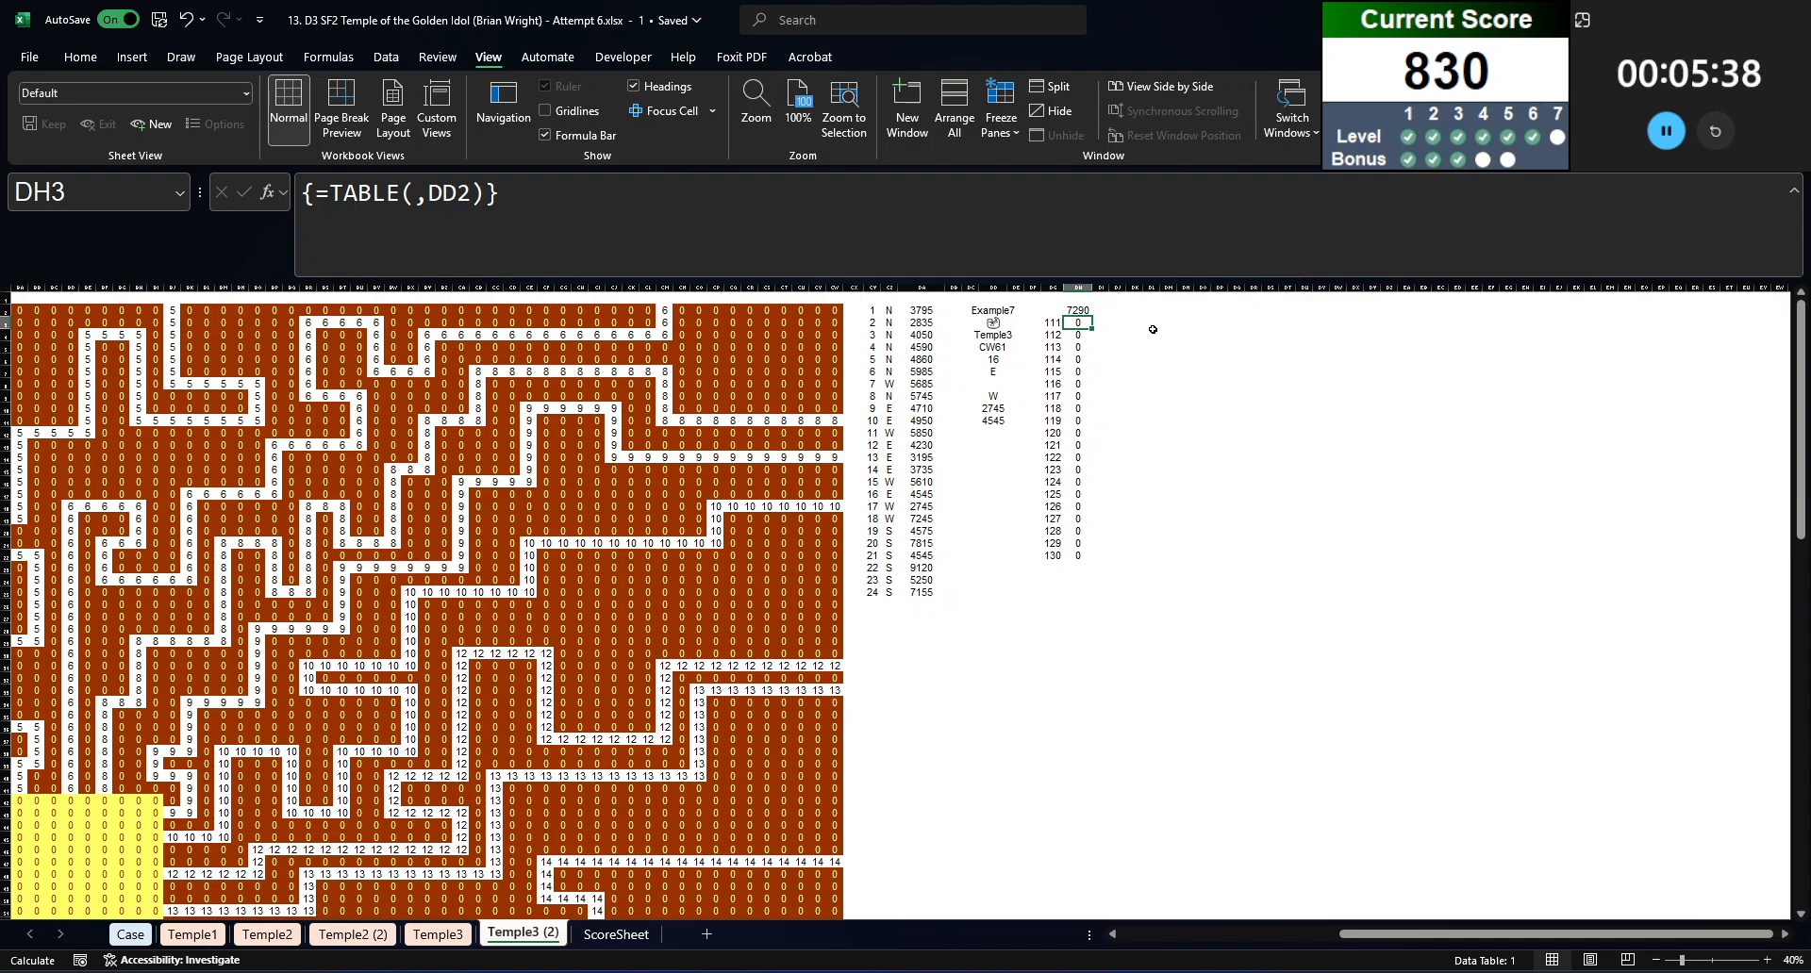
key("ctrl+shift+Down")
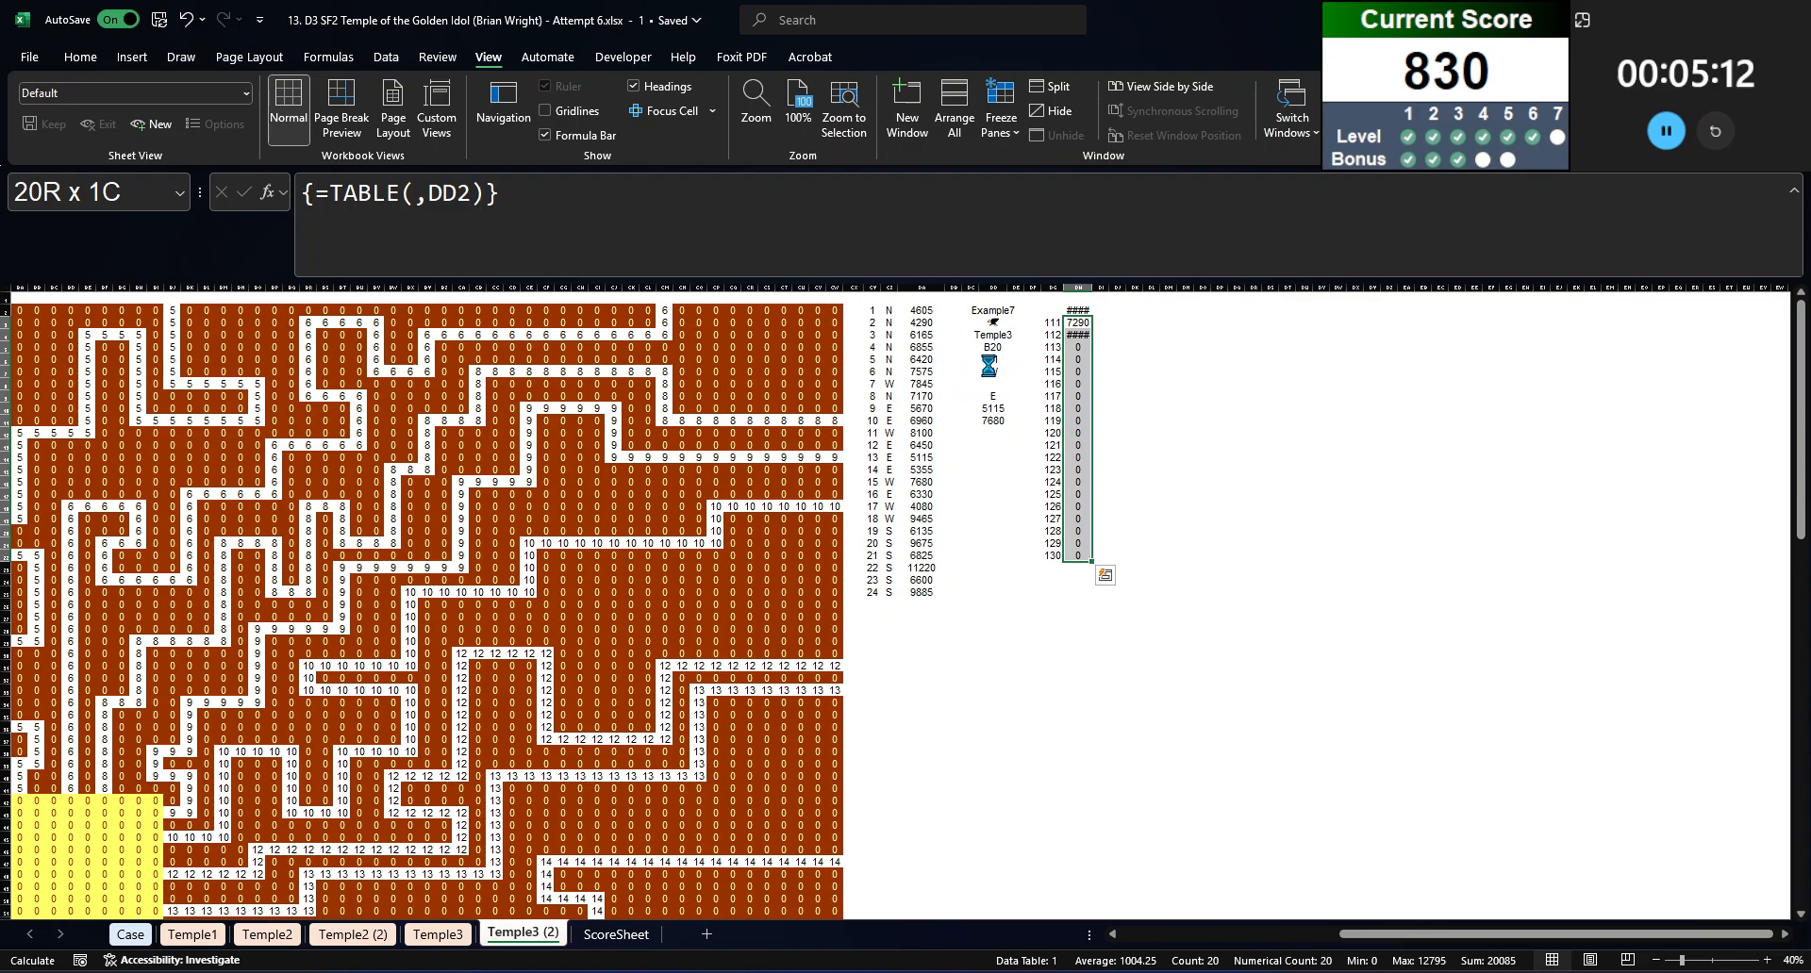
left_click(1167, 494)
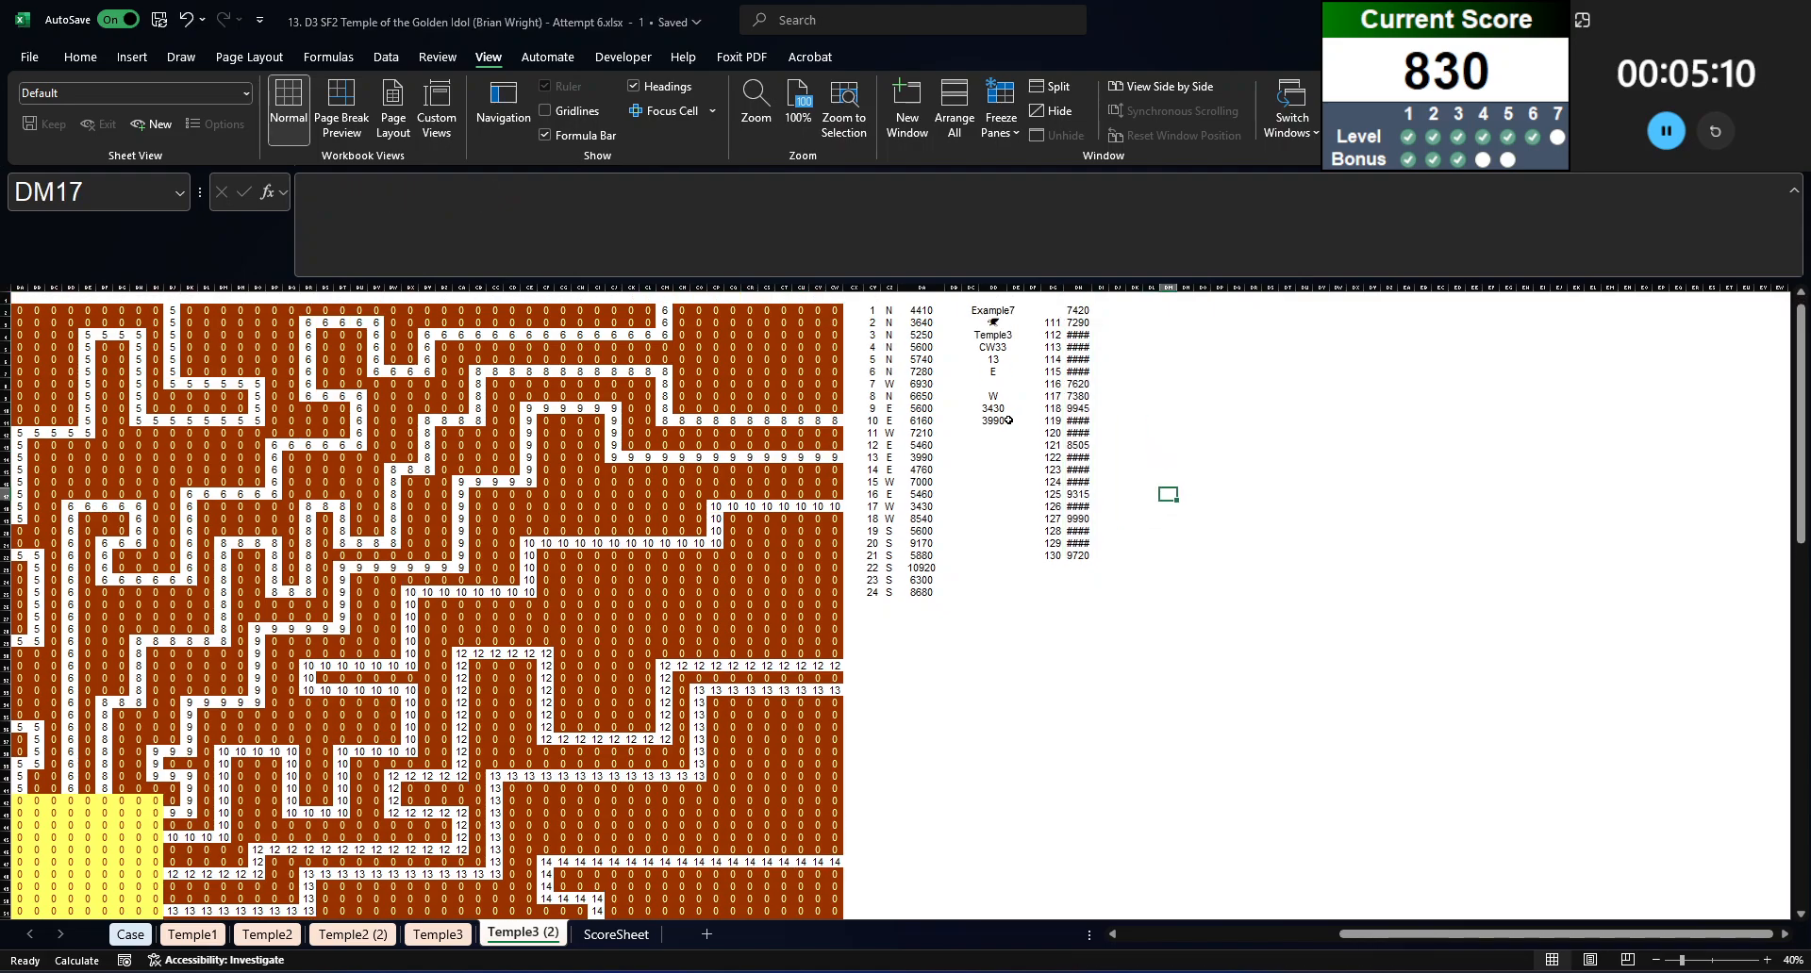
Step: Copy the data table results in DH3:DH22 into the Level 7 answer cells on the Case sheet, starting at E291
left_click(1080, 322)
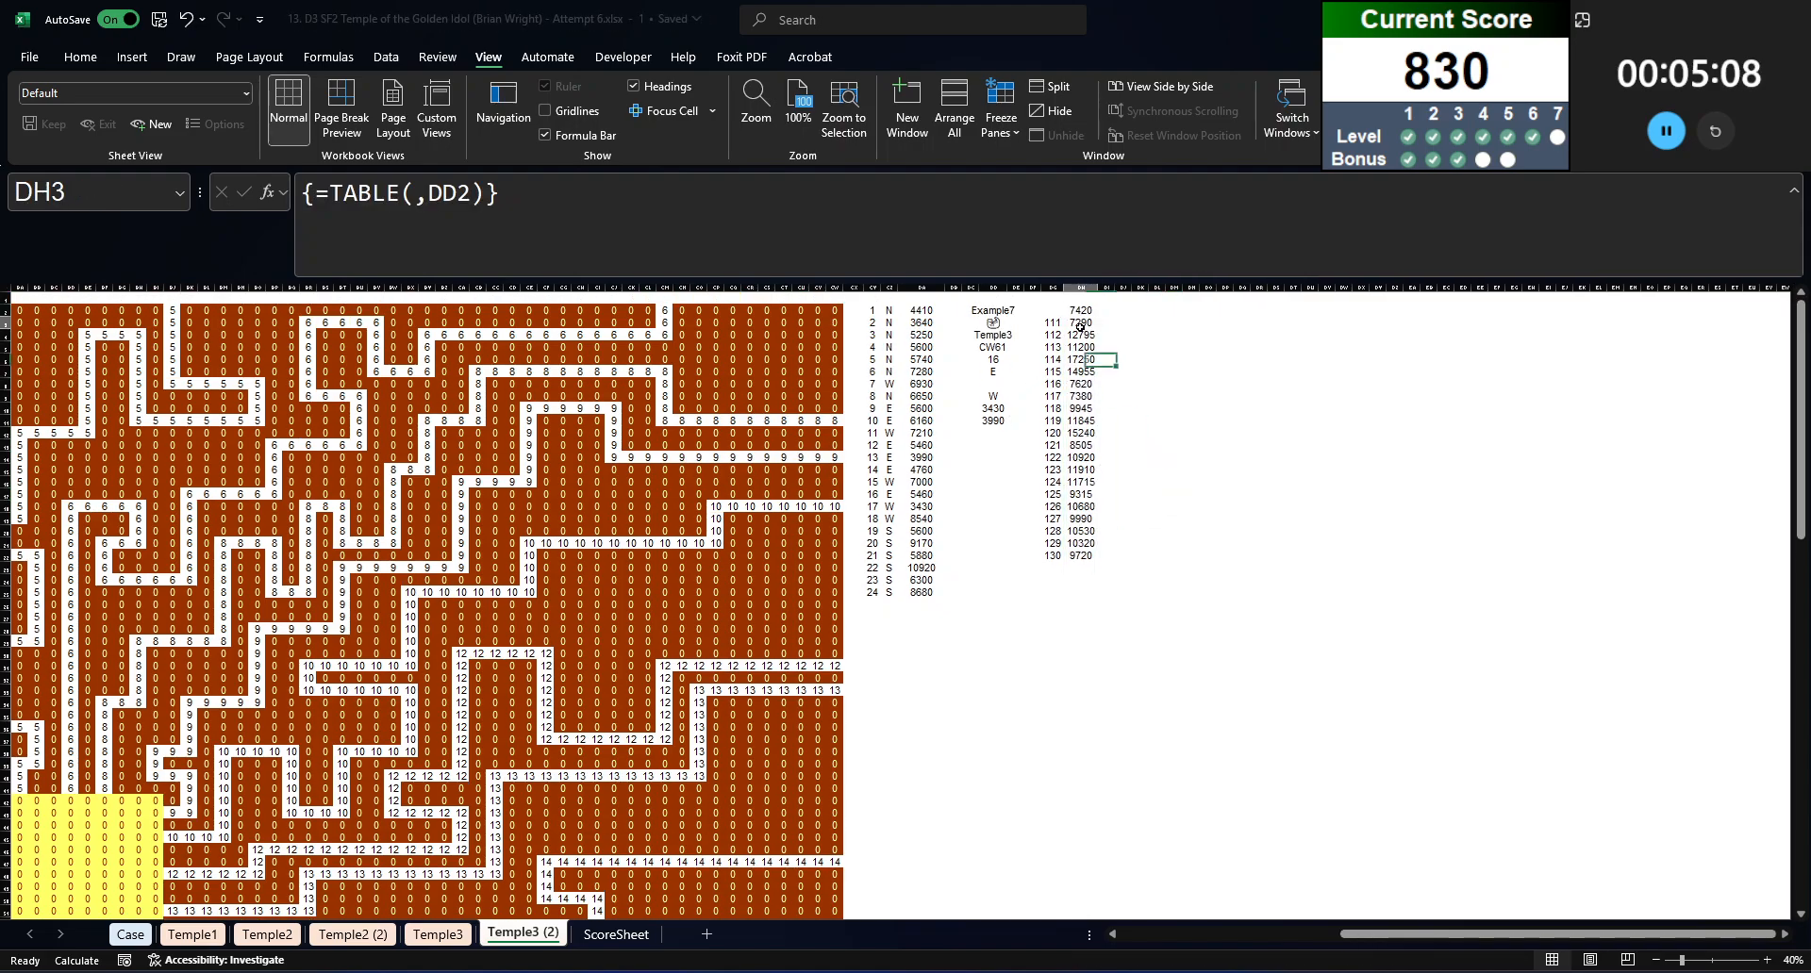
key("ctrl+shift+Down")
key("ctrl+c")
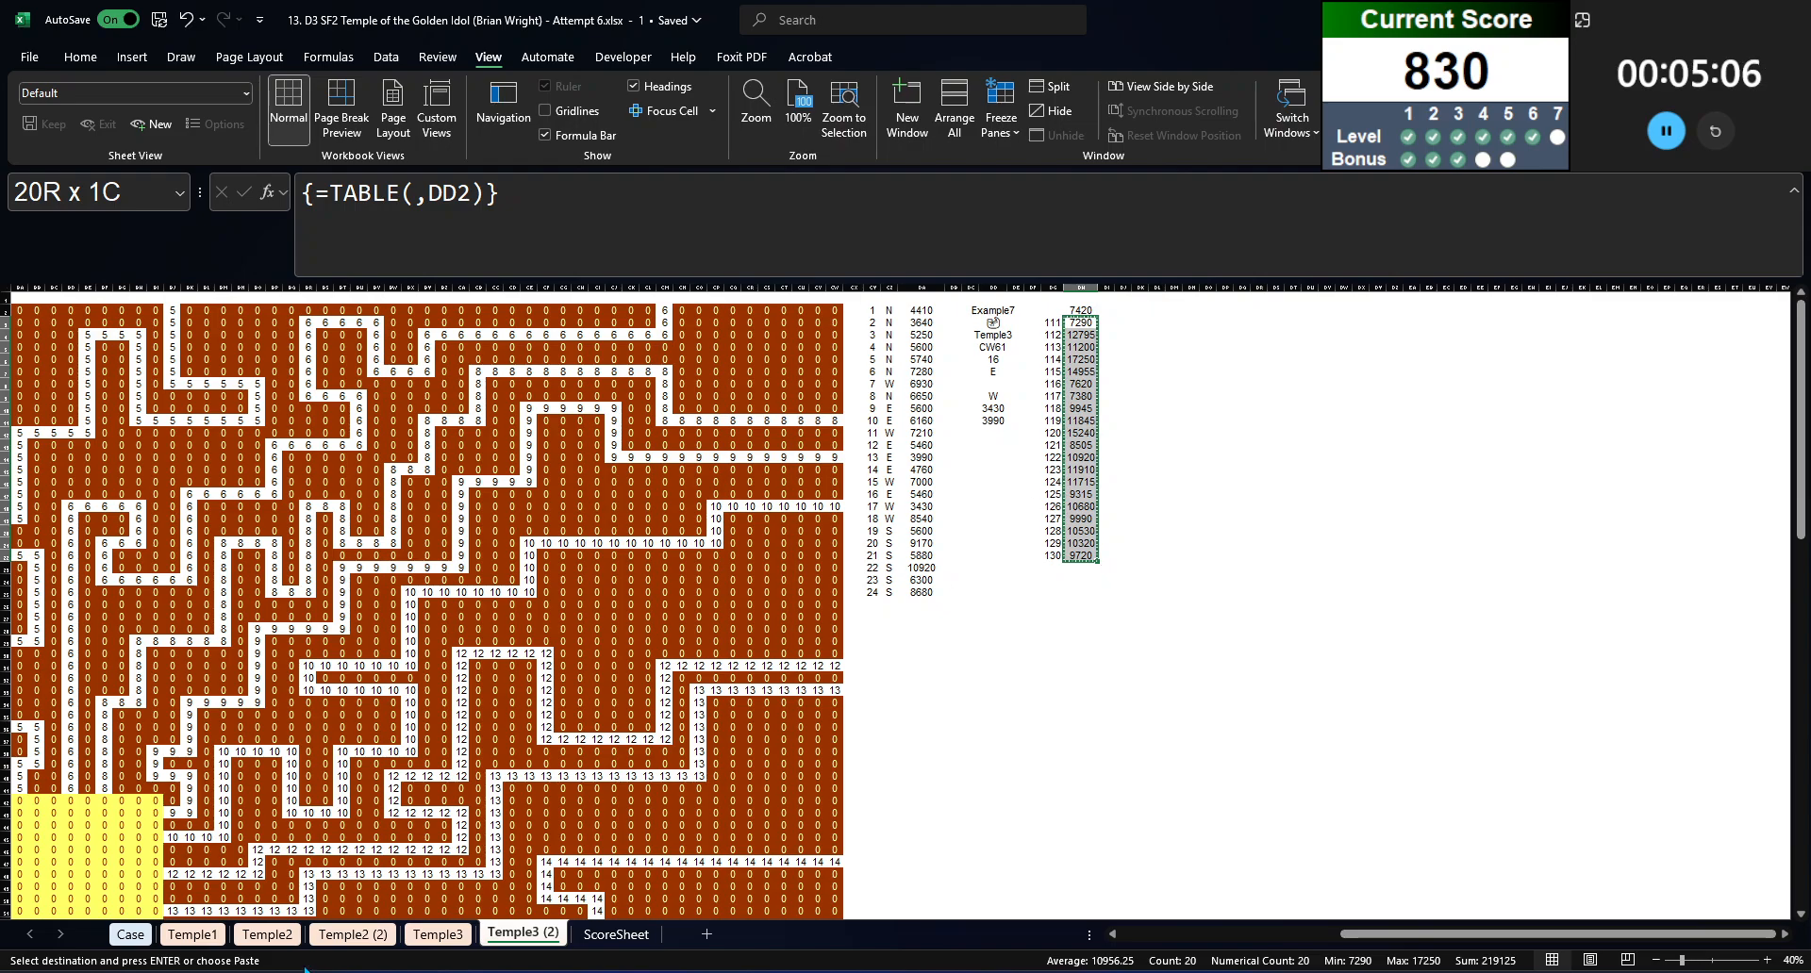
left_click(117, 934)
left_click(297, 451)
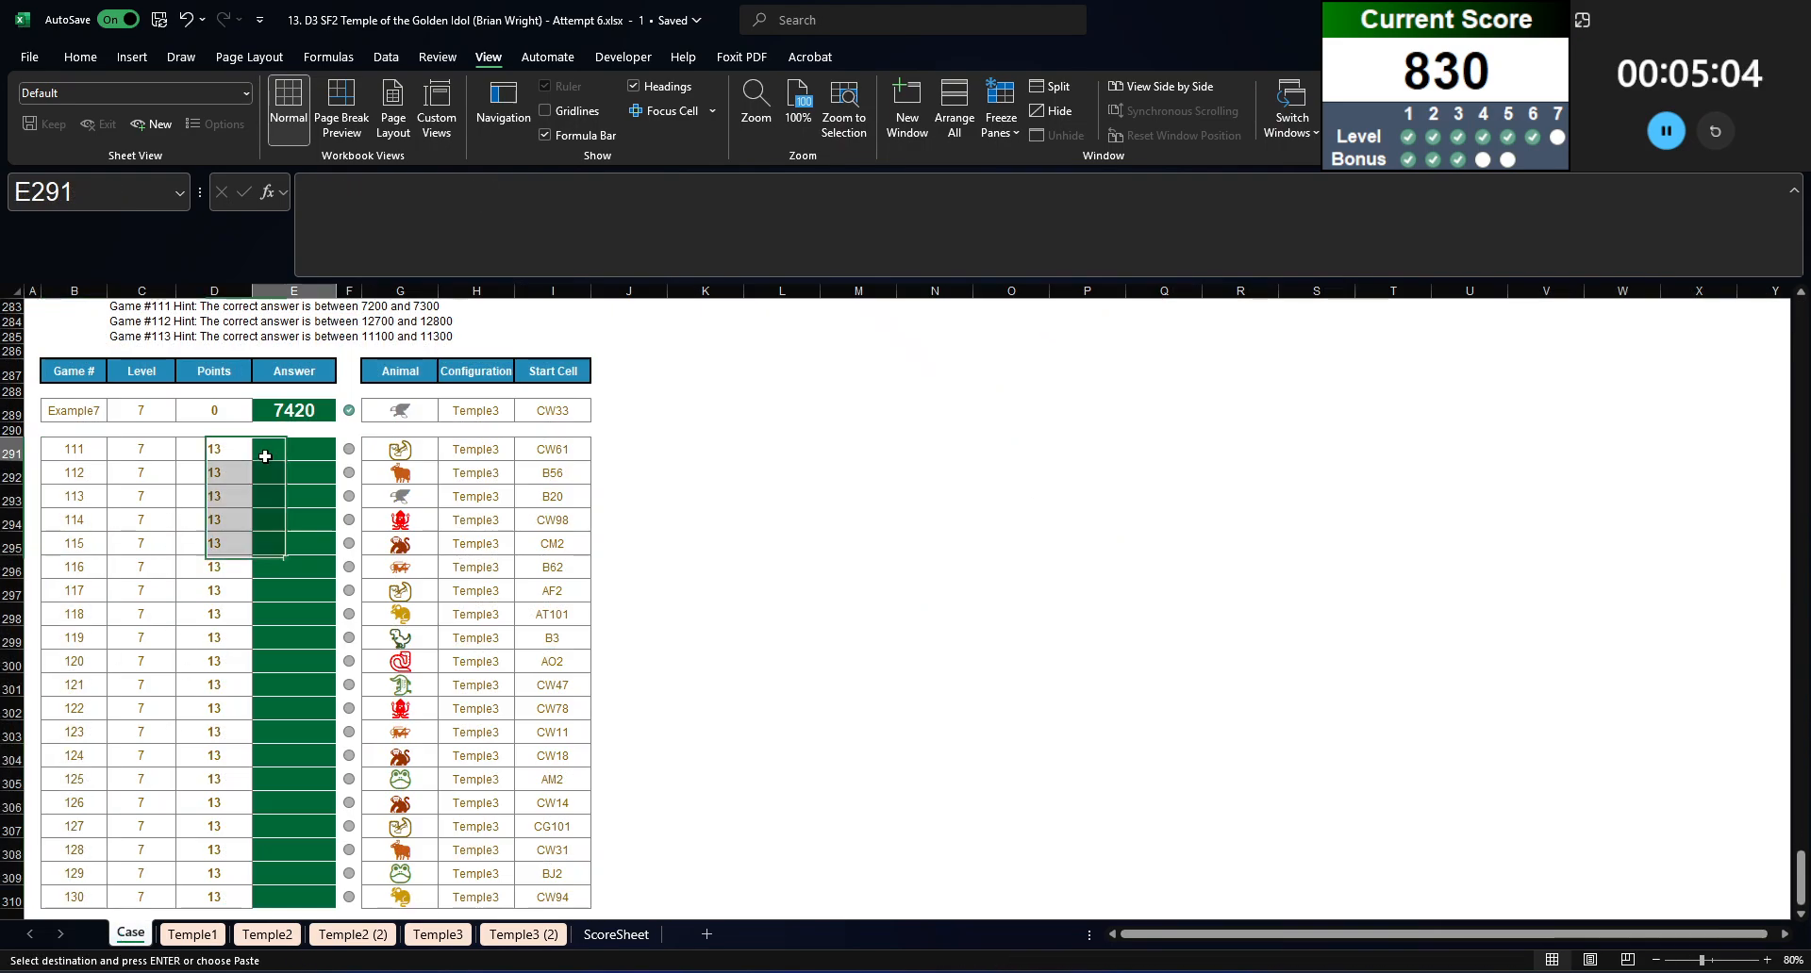
key("ctrl+v")
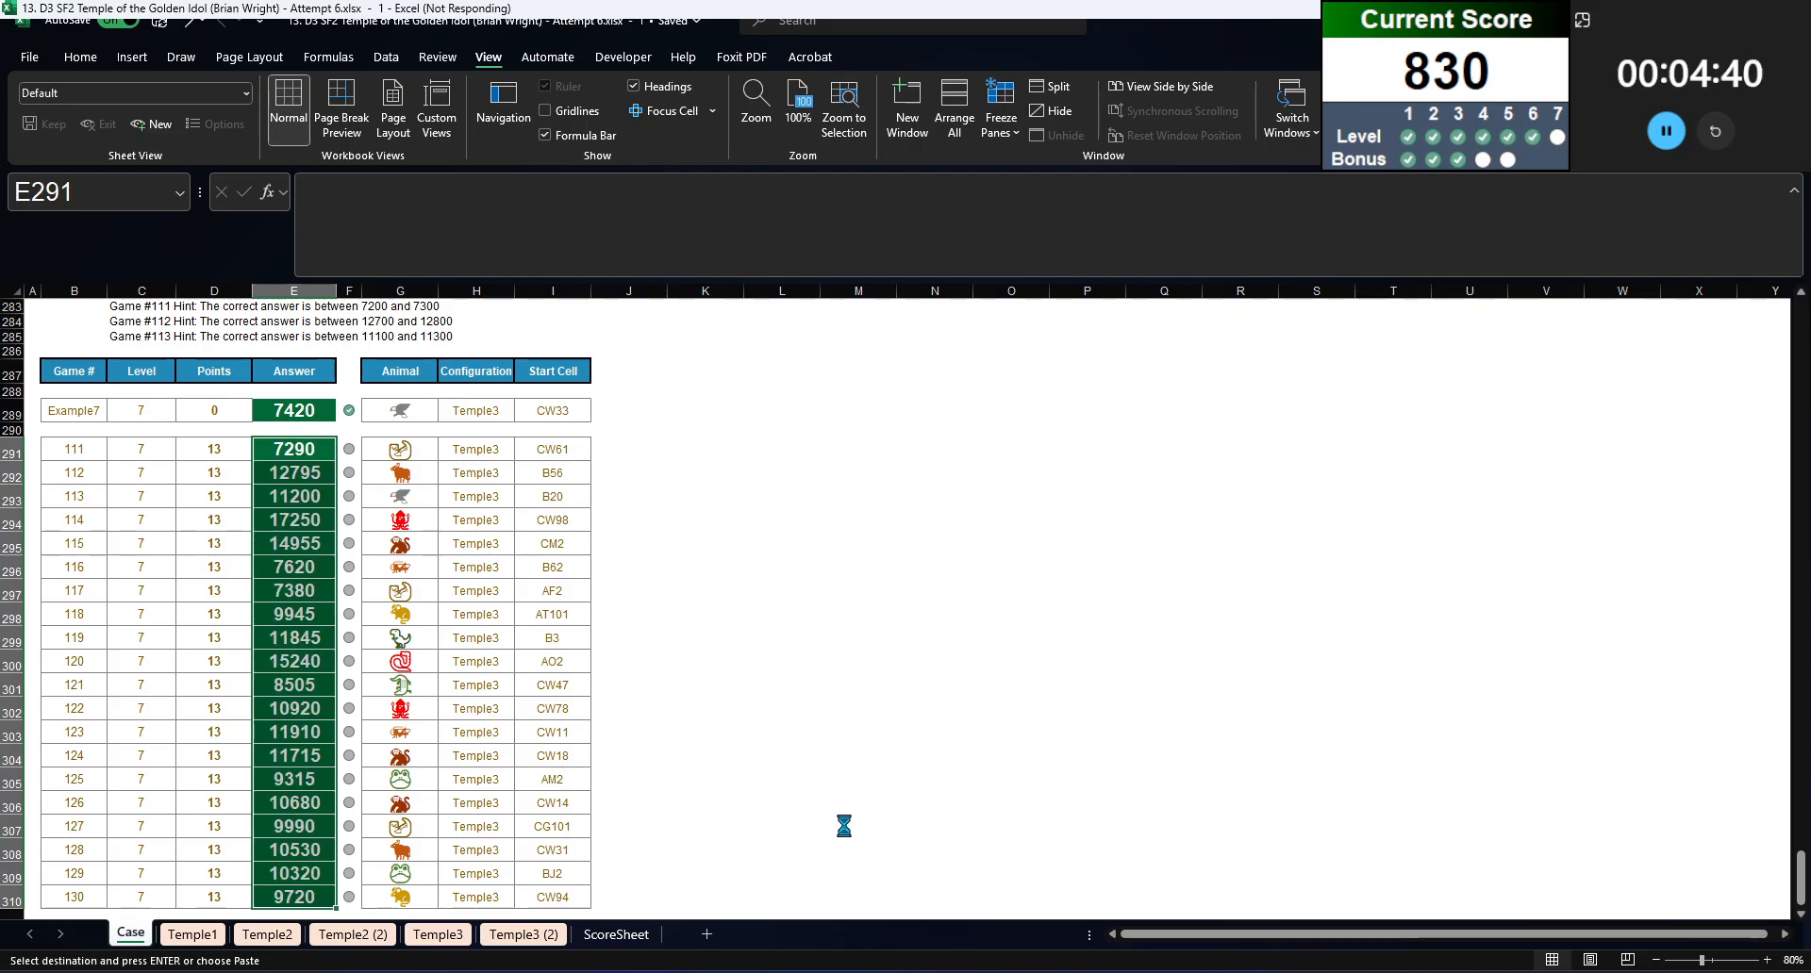
Step: Check the marks beside the Level 7 answers for games 111 to 130 and the section above them
scroll(1172, 707, "up", 5)
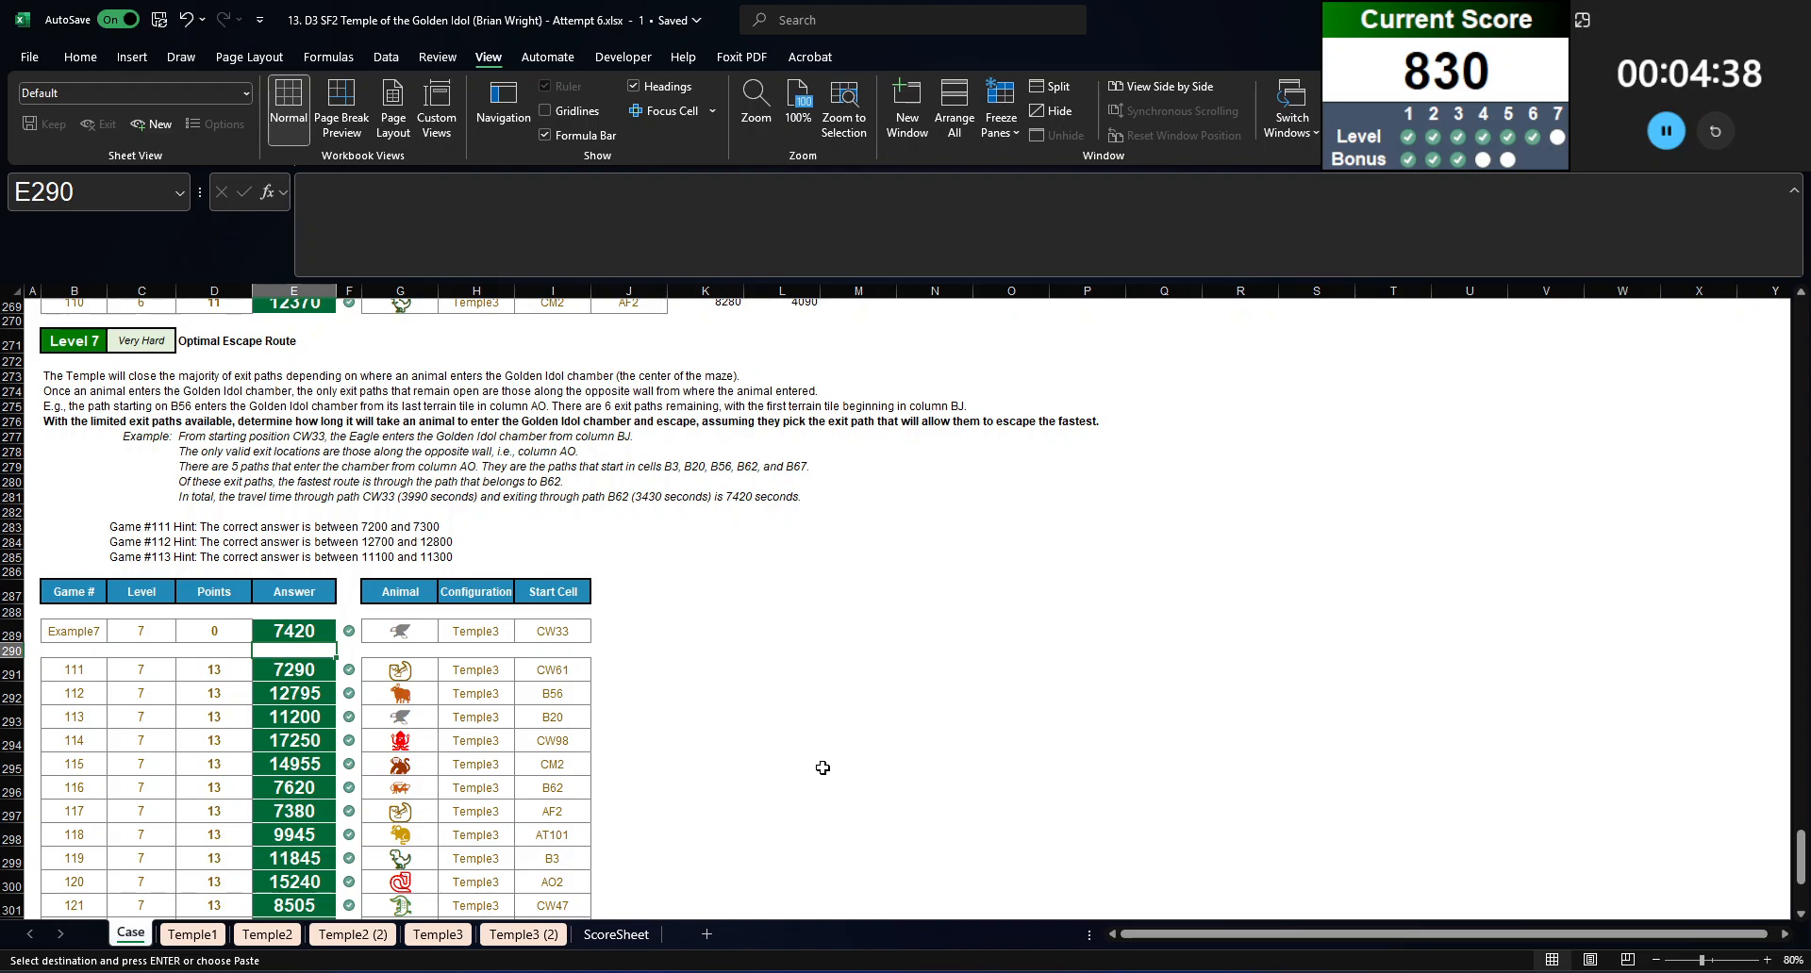
scroll(822, 768, "down", 5)
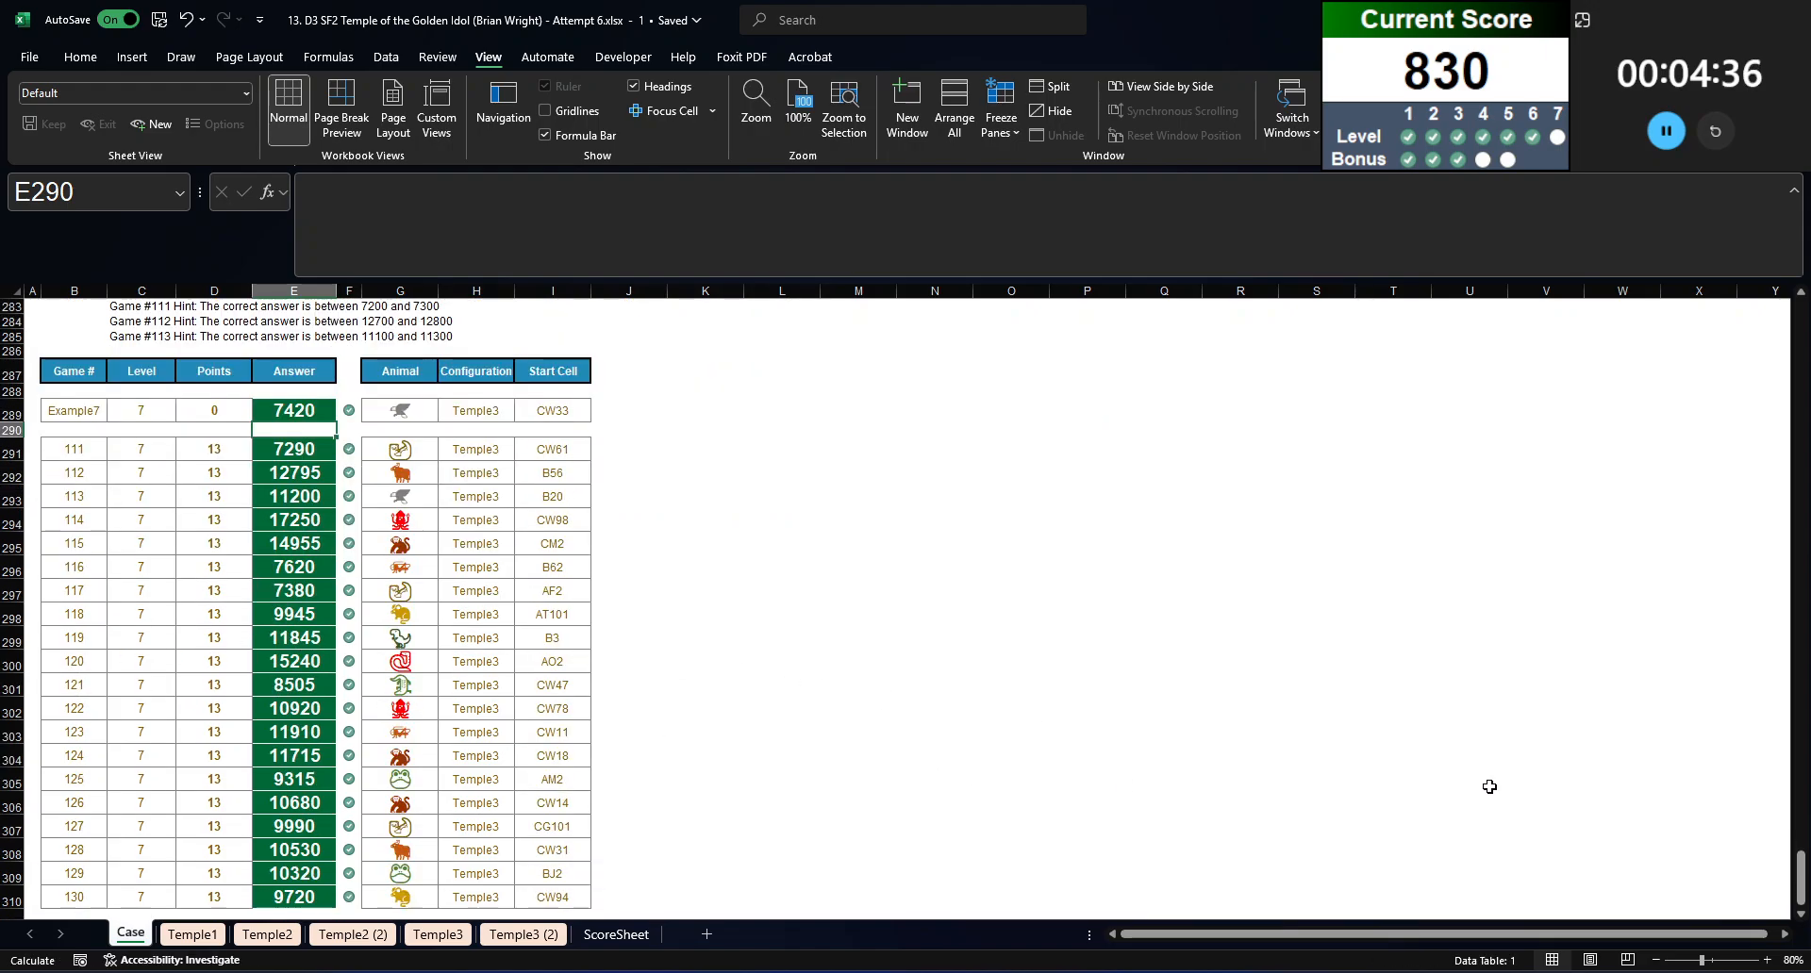
left_click(1054, 759)
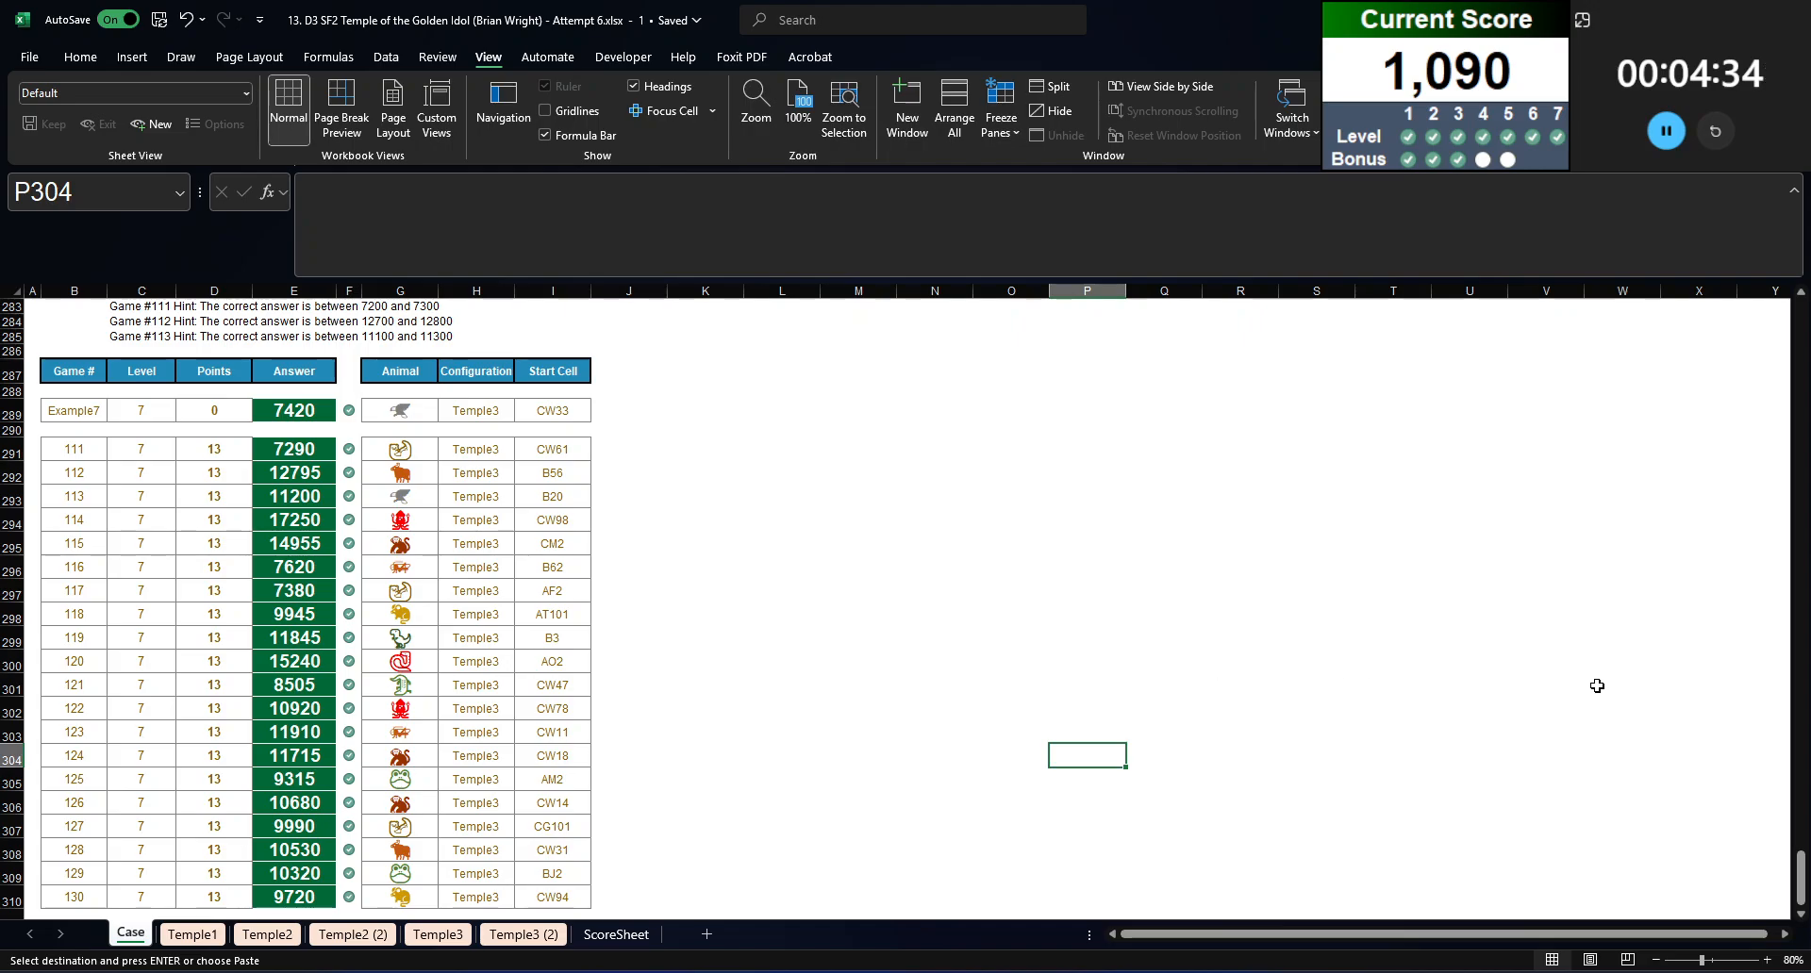
scroll(503, 434, "up", 6)
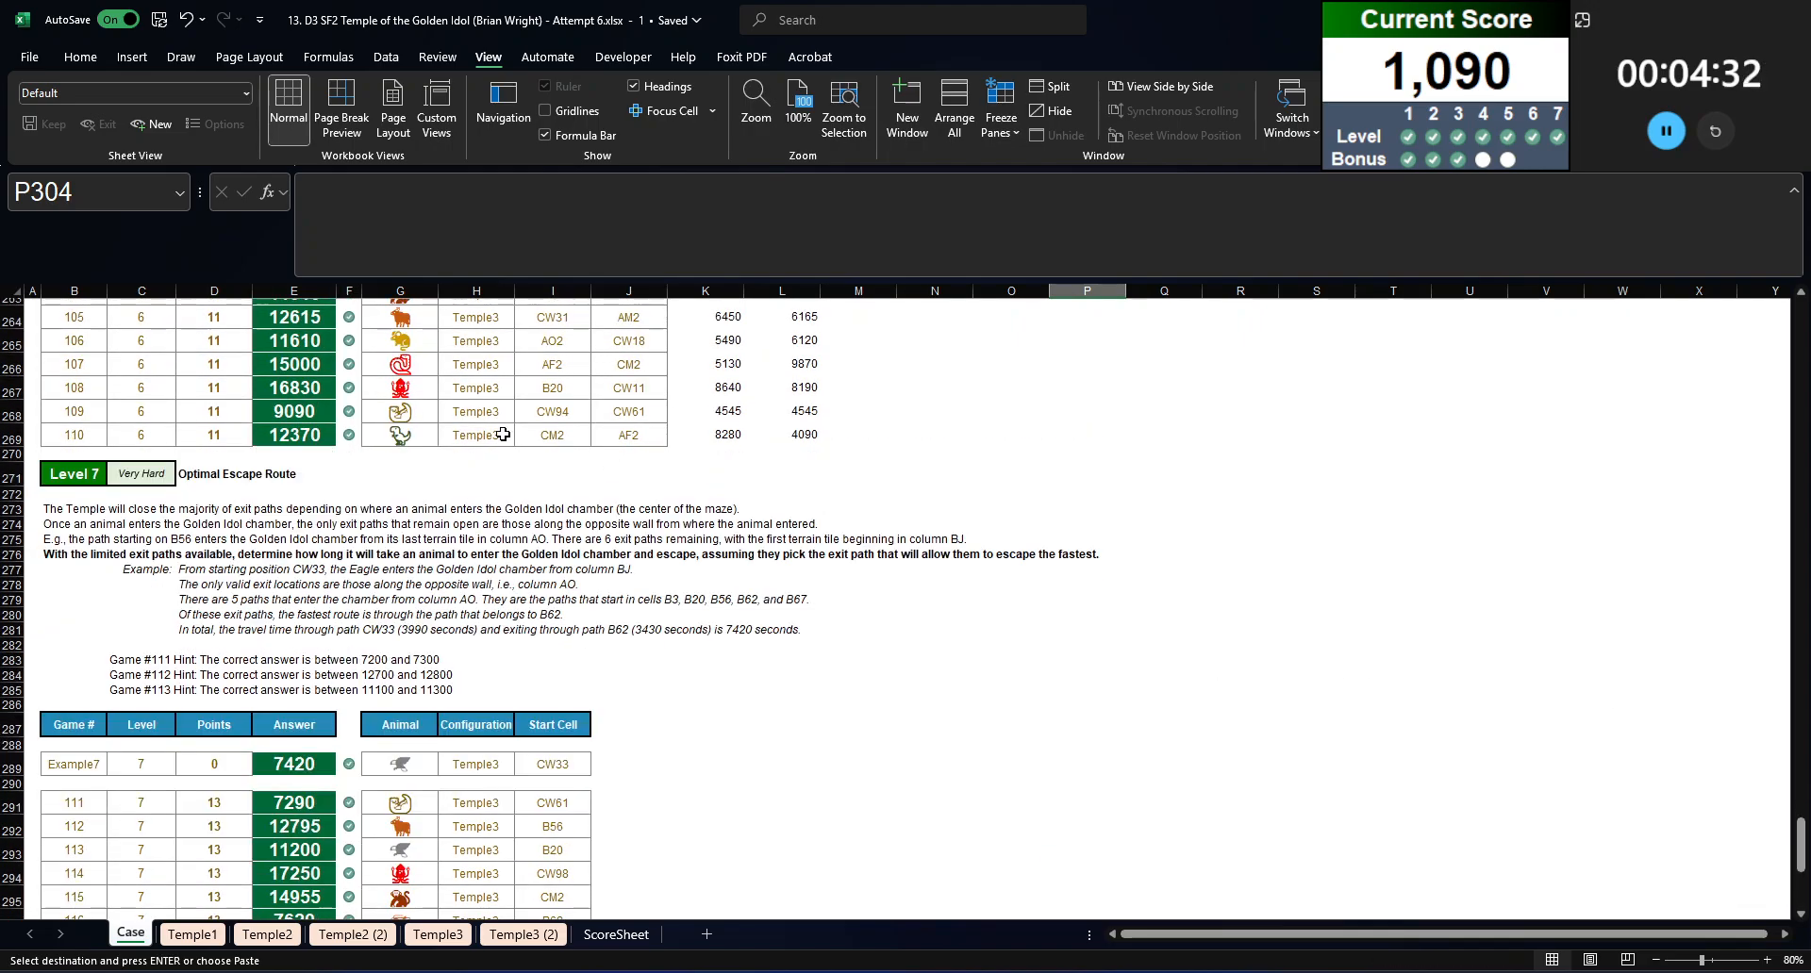
Step: Convert the Case sheet's answers in column E to static values and clear the data table in columns DG and DH on Temple3 (2)
left_click(299, 283)
key("ctrl+c")
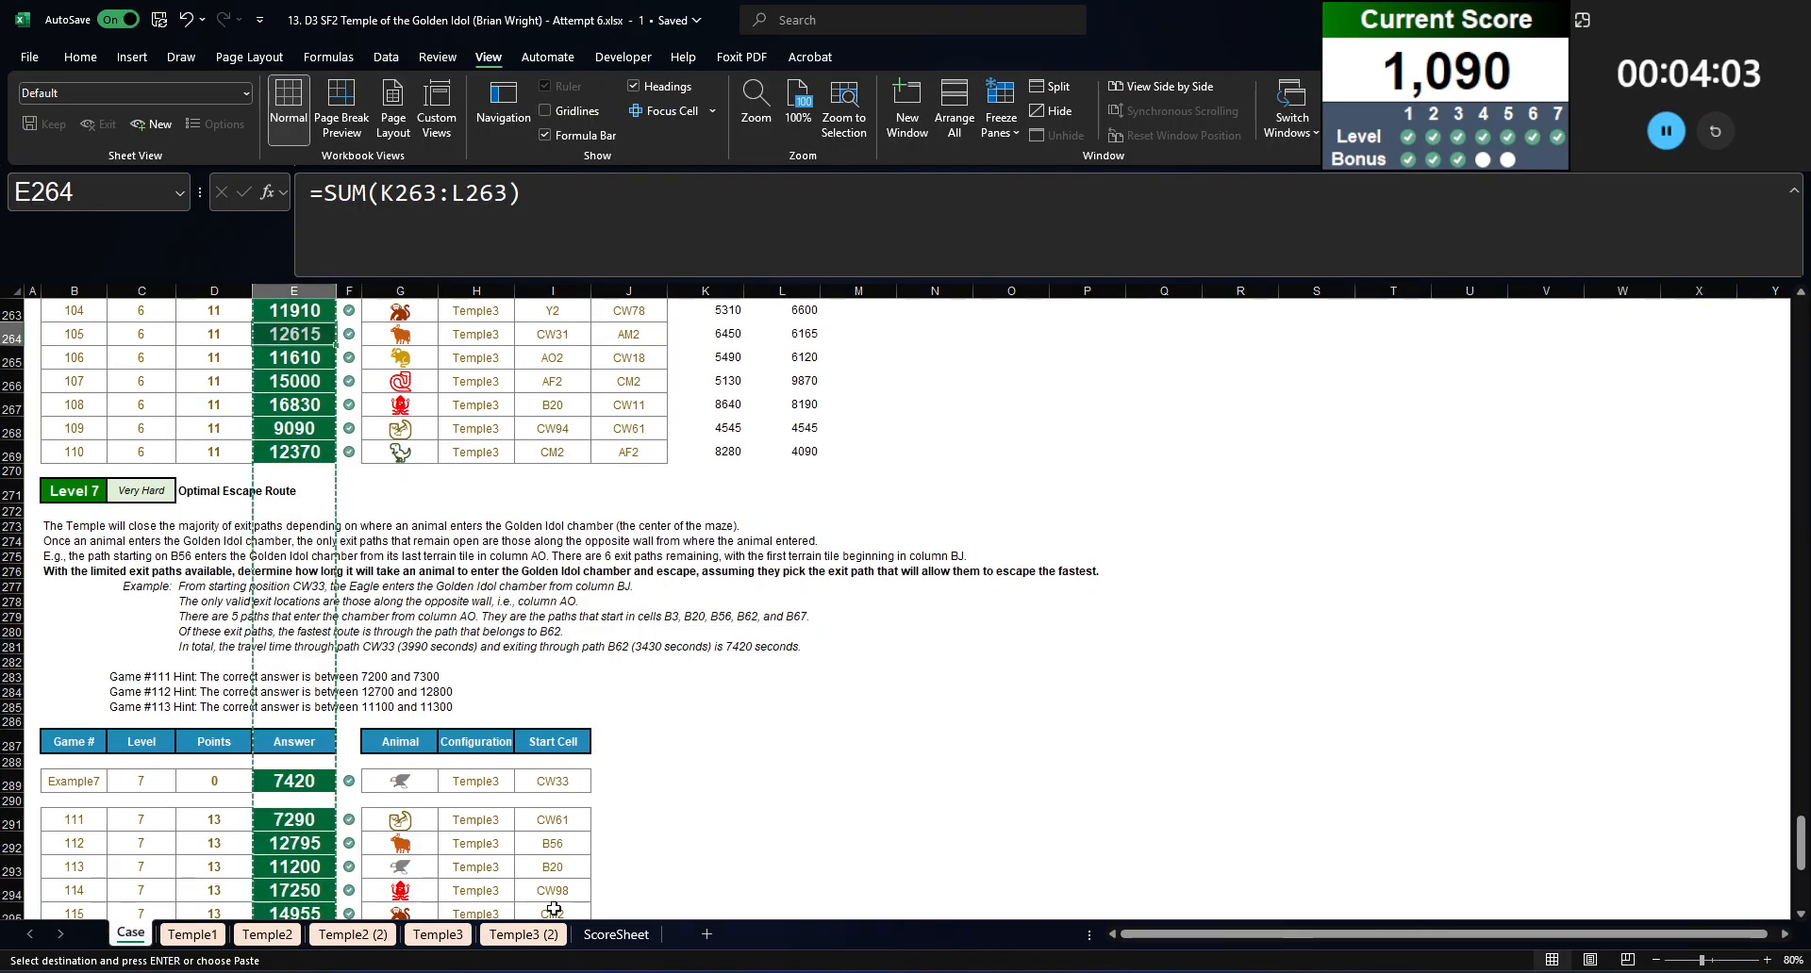
left_click(523, 933)
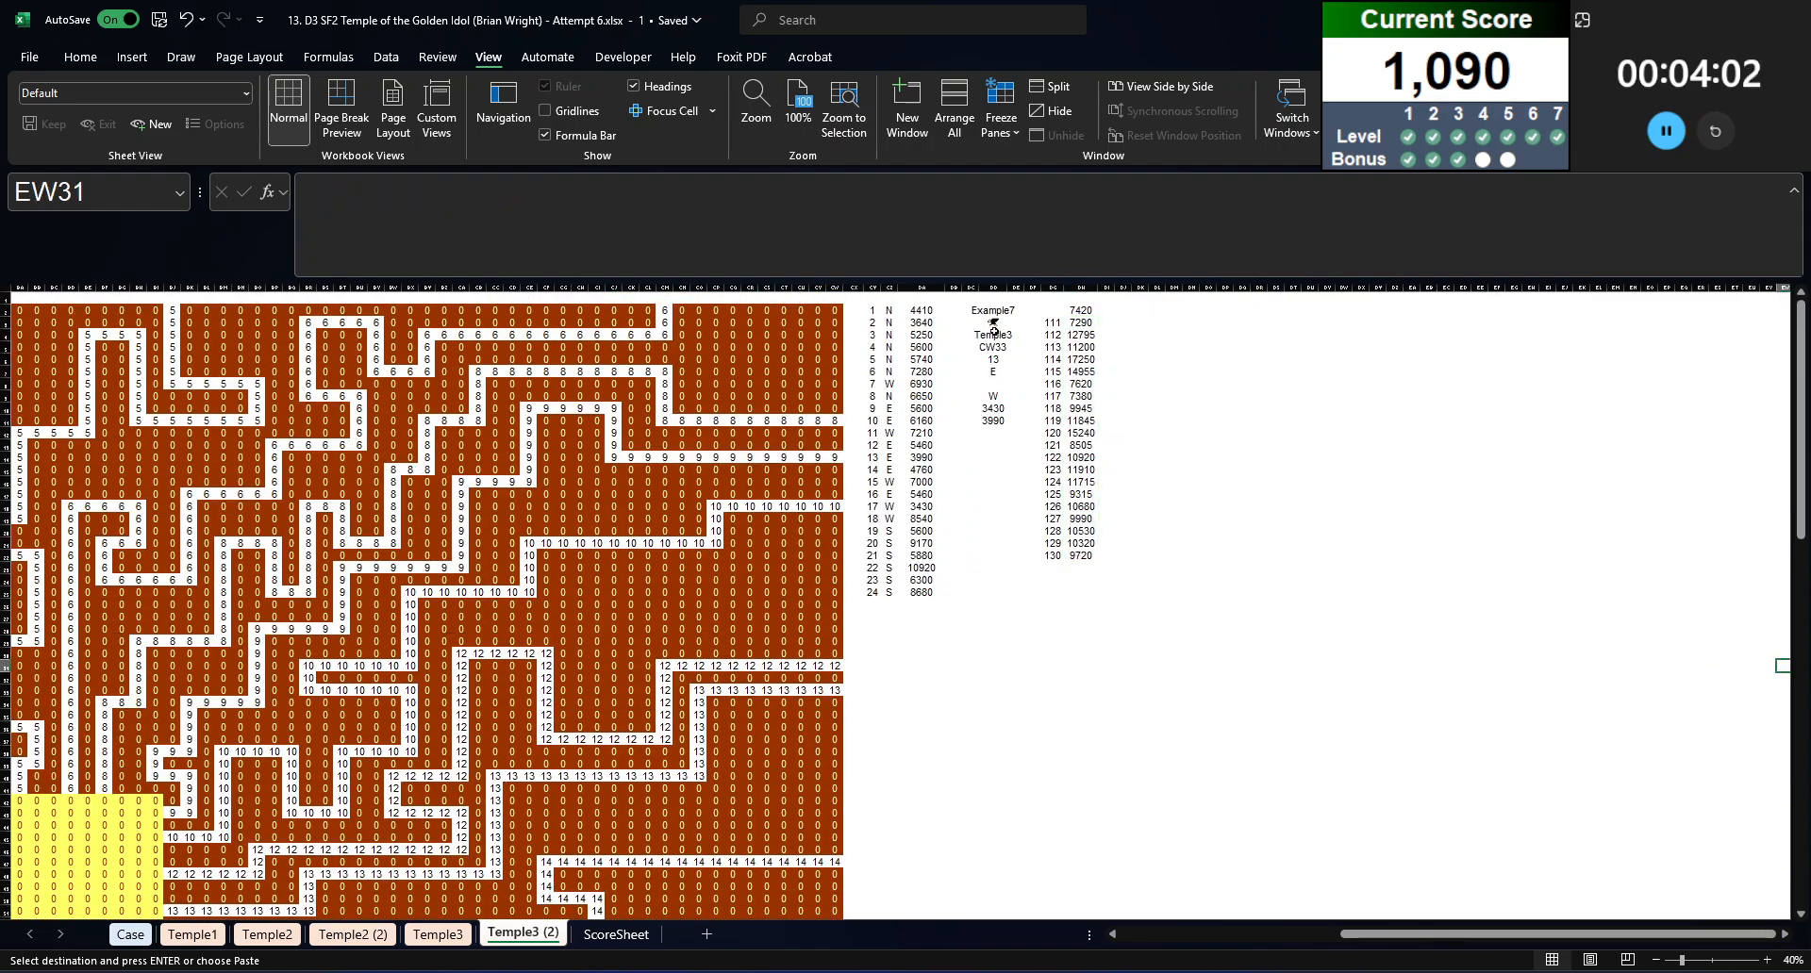
left_click_drag(1052, 286, 1075, 288)
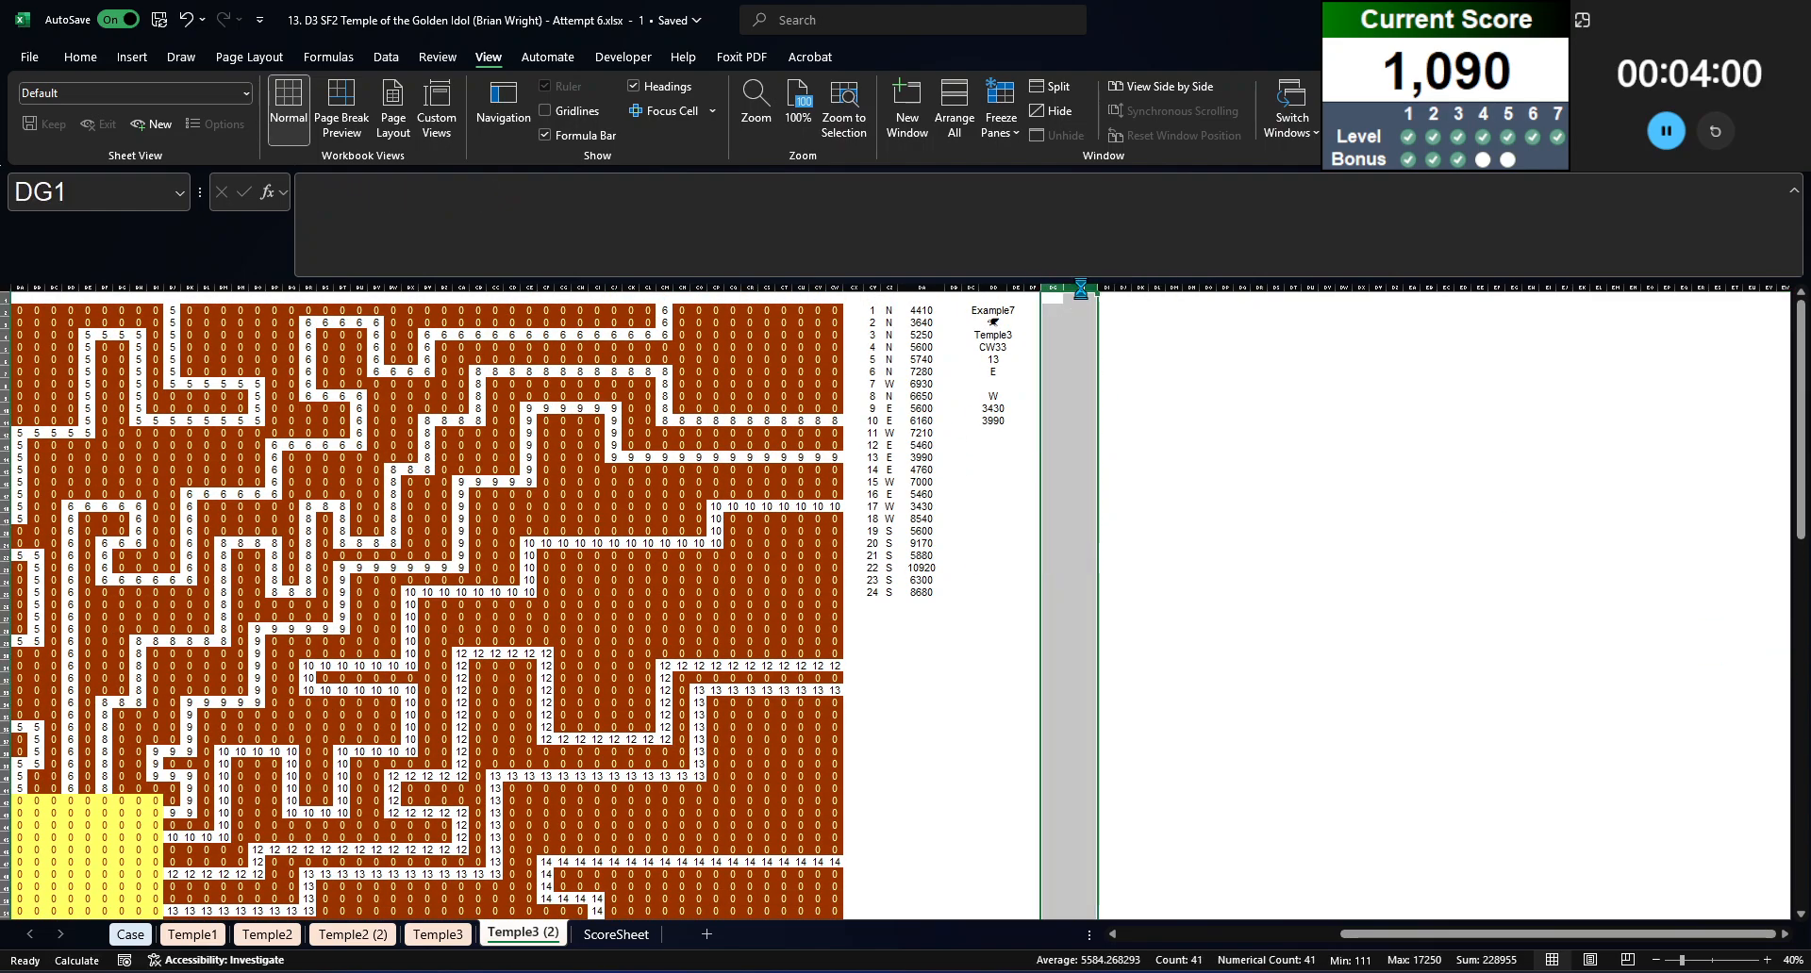
left_click(1053, 458)
left_click(995, 447)
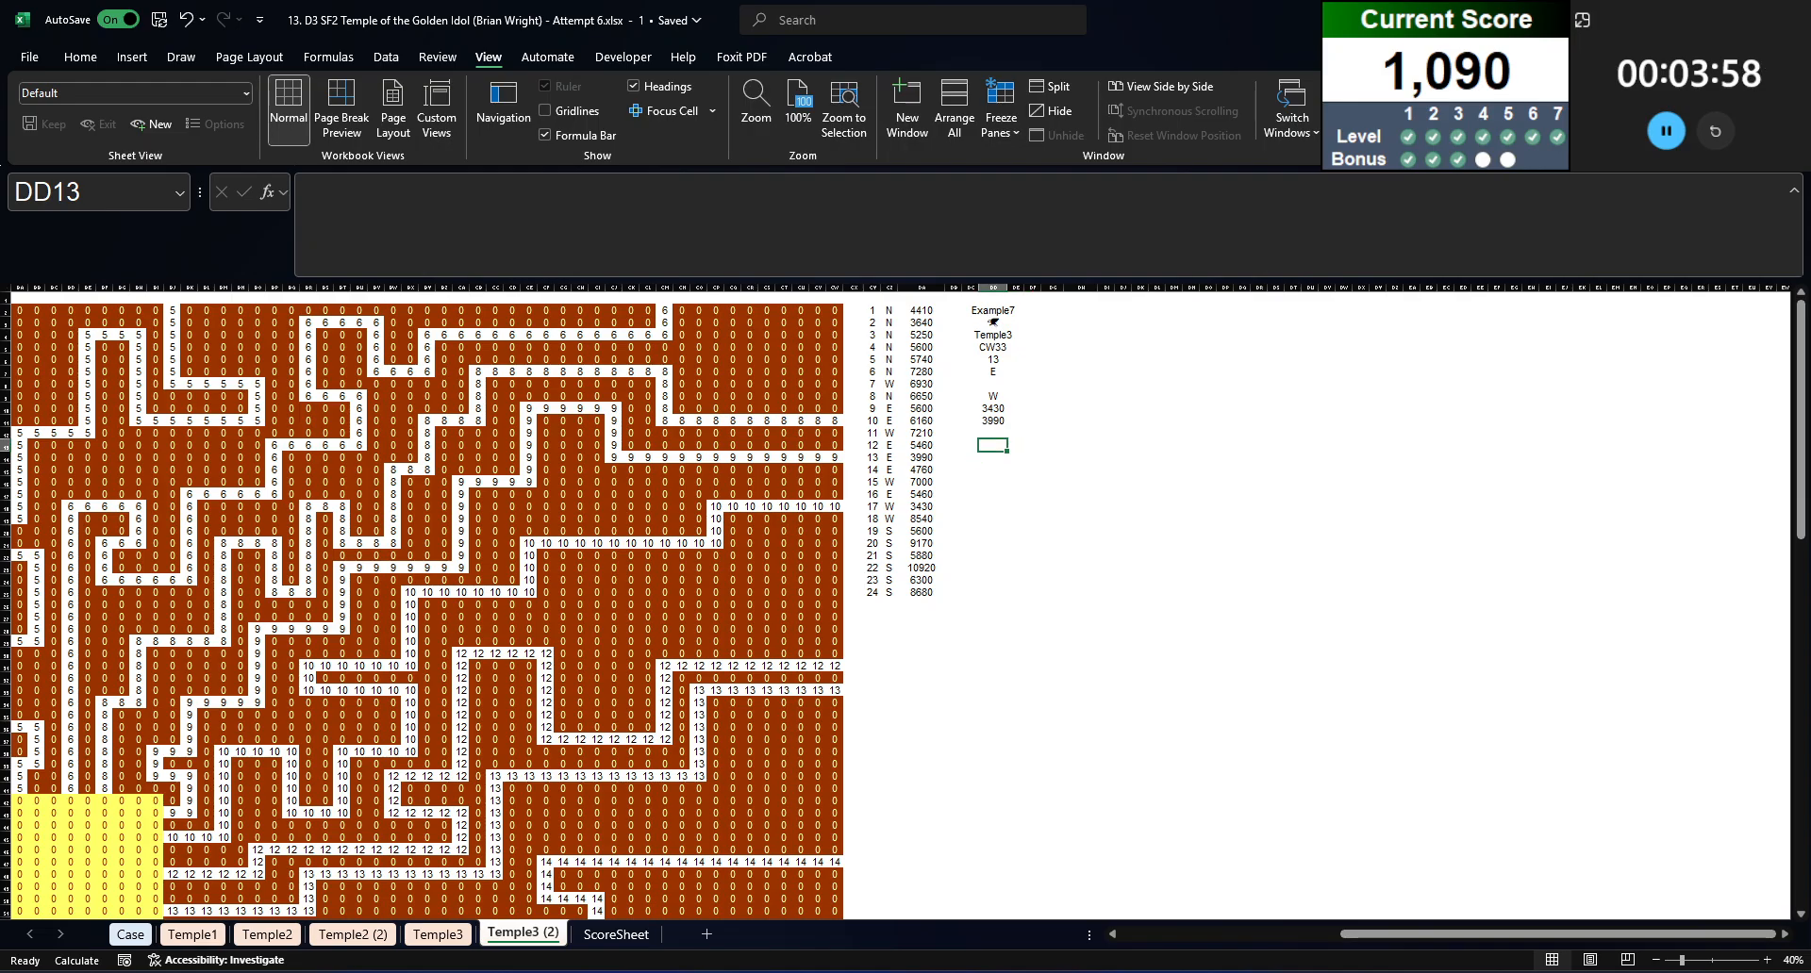
Step: Read the Bonus 4 question on the Case sheet, and list all animals from DH13 down on Temple3 (2) with =Animals
left_click(130, 933)
left_click_drag(1799, 839, 1799, 433)
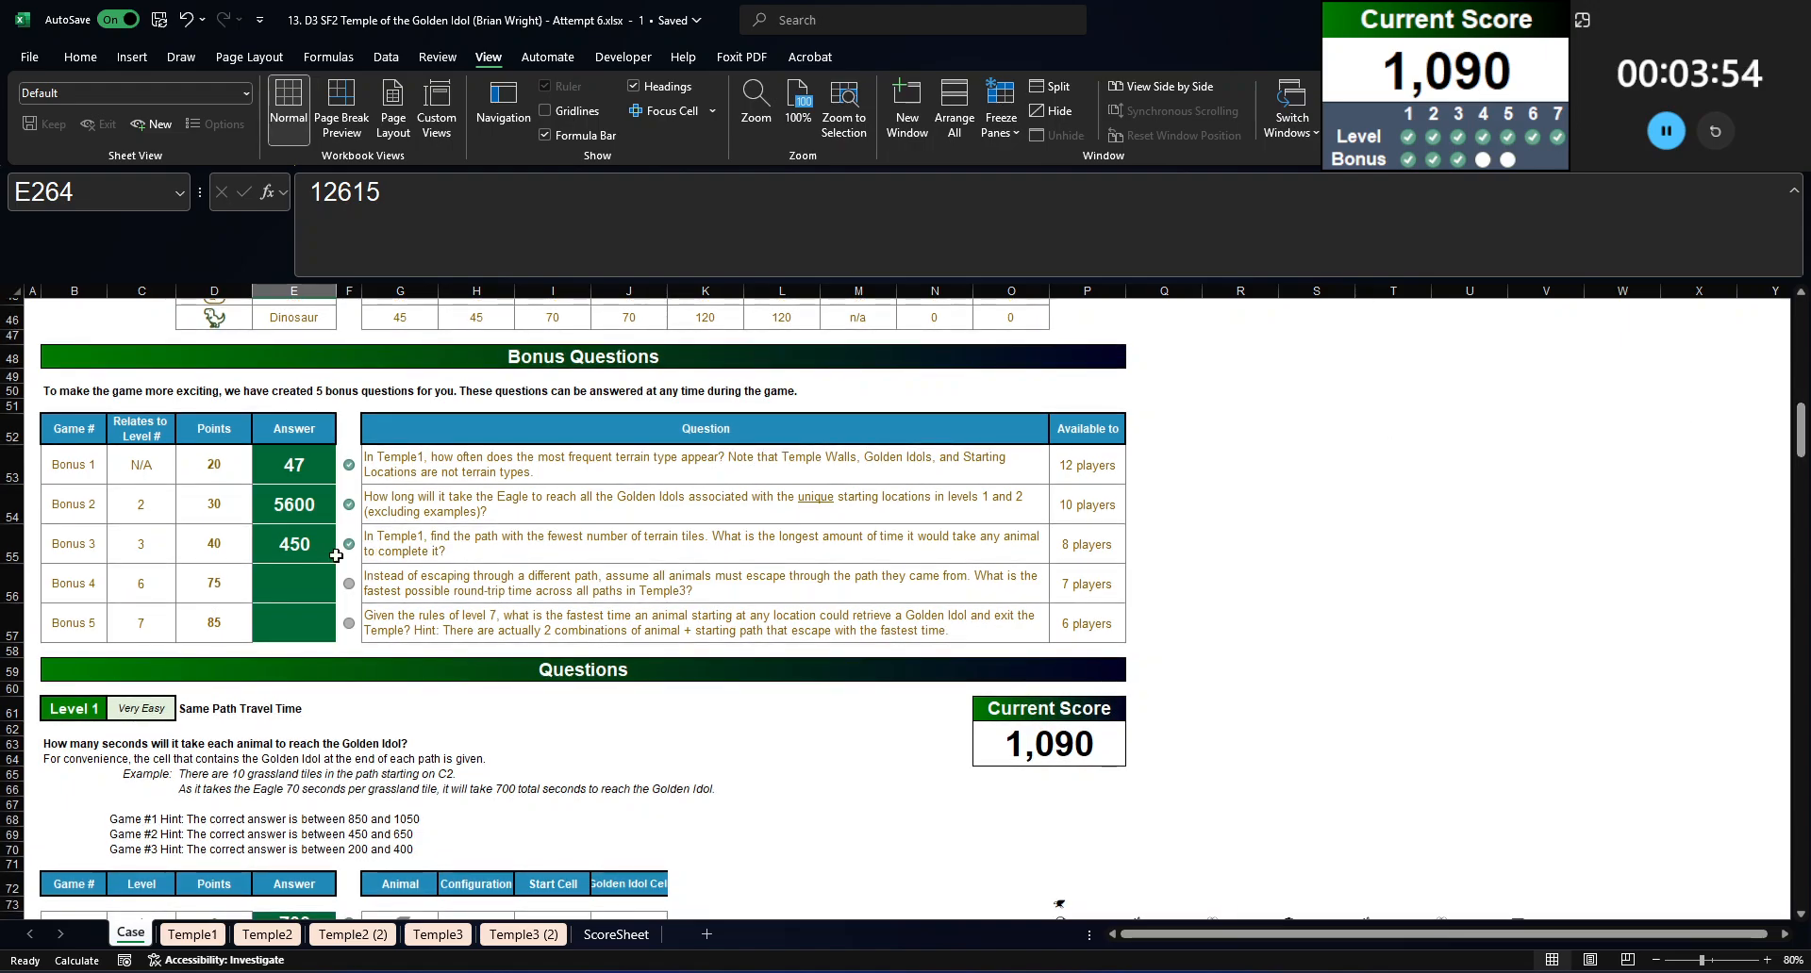
left_click(455, 585)
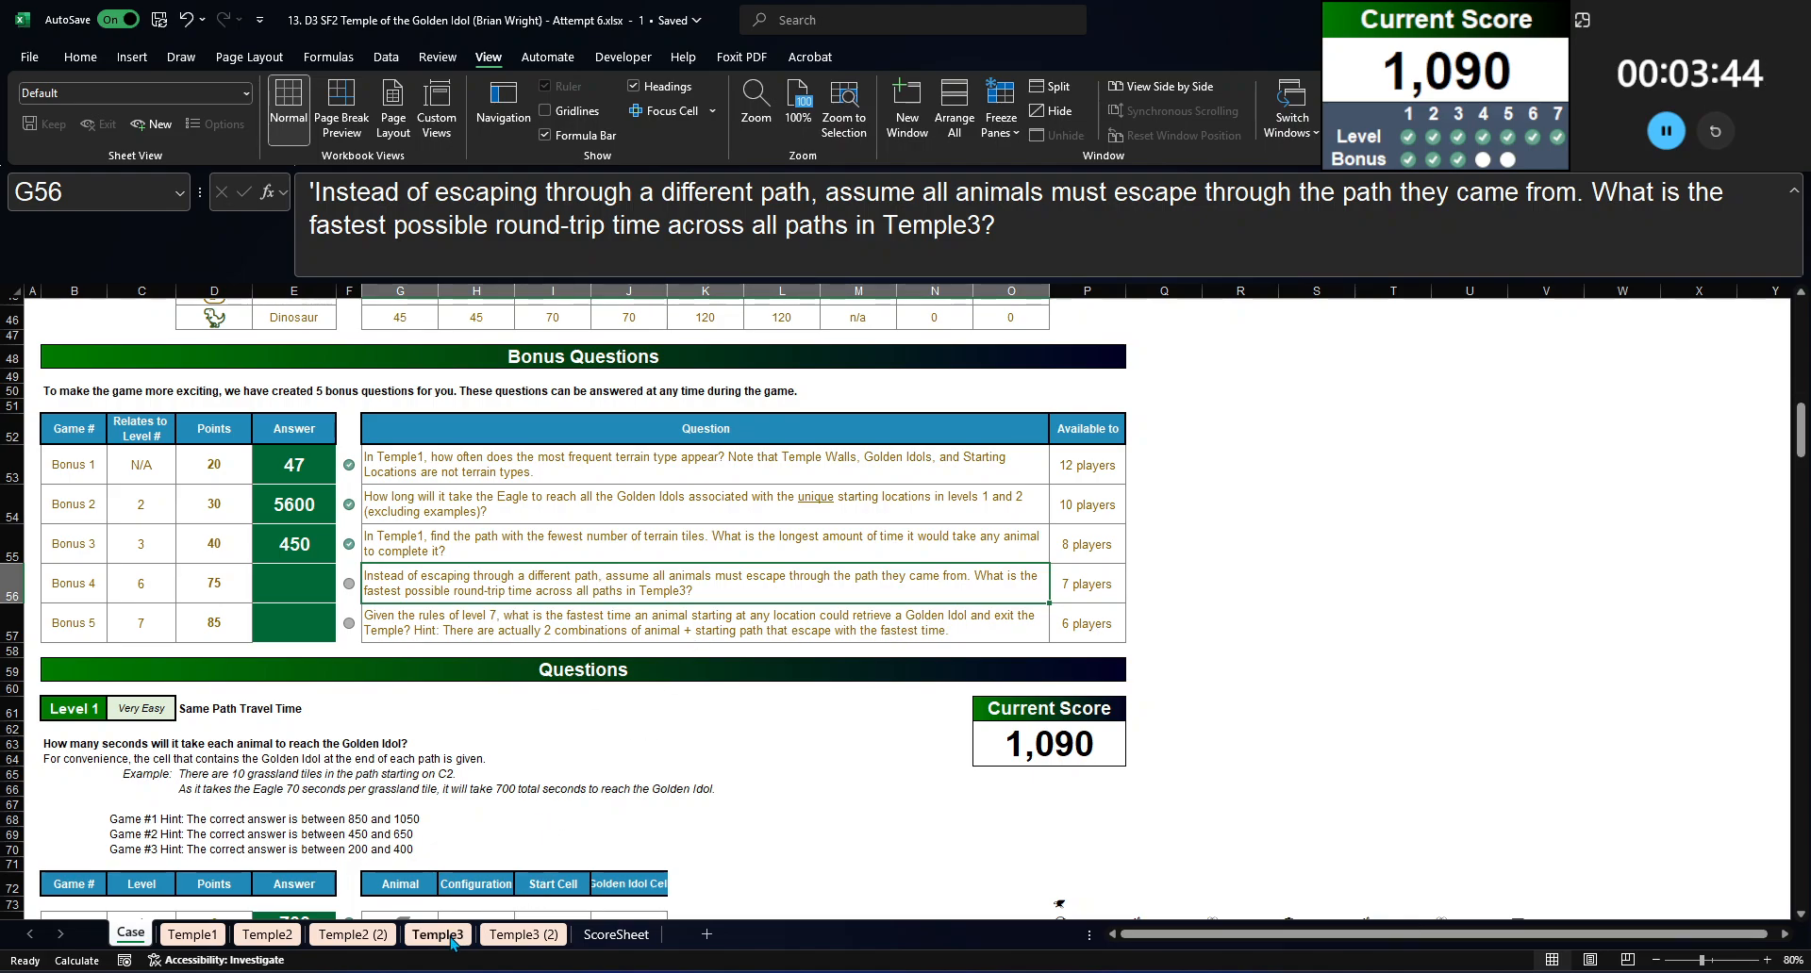
left_click(522, 934)
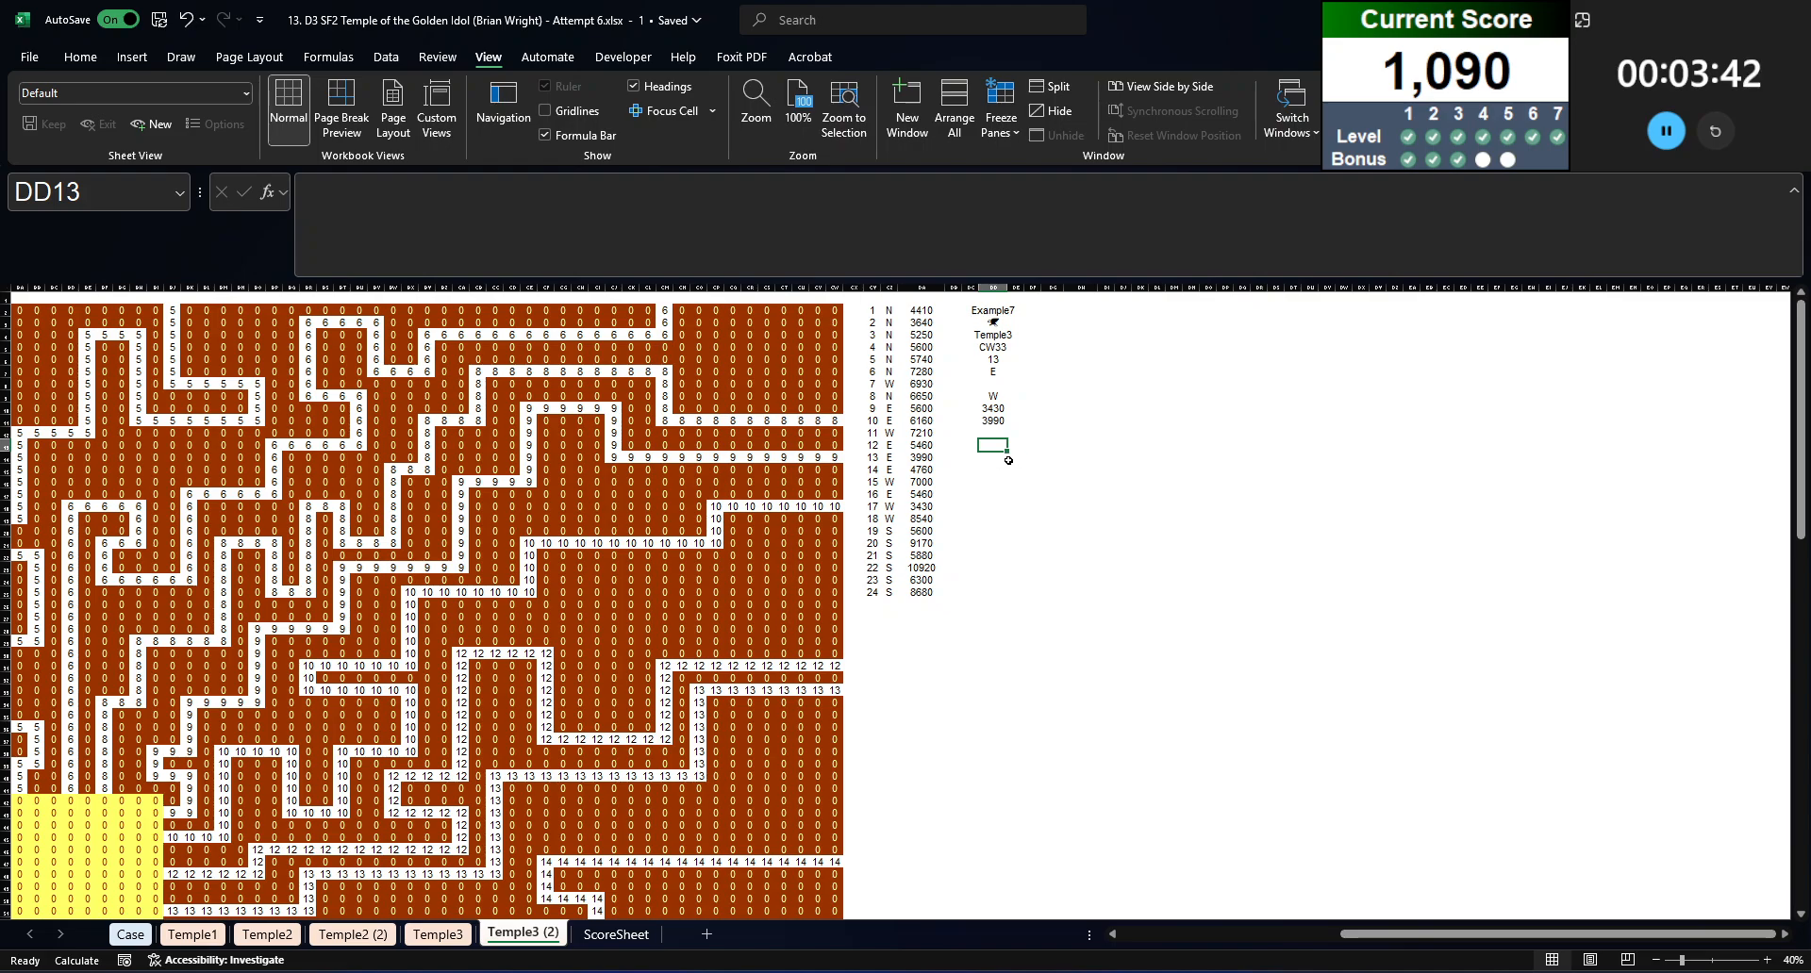
left_click(1034, 445)
left_click(1056, 445)
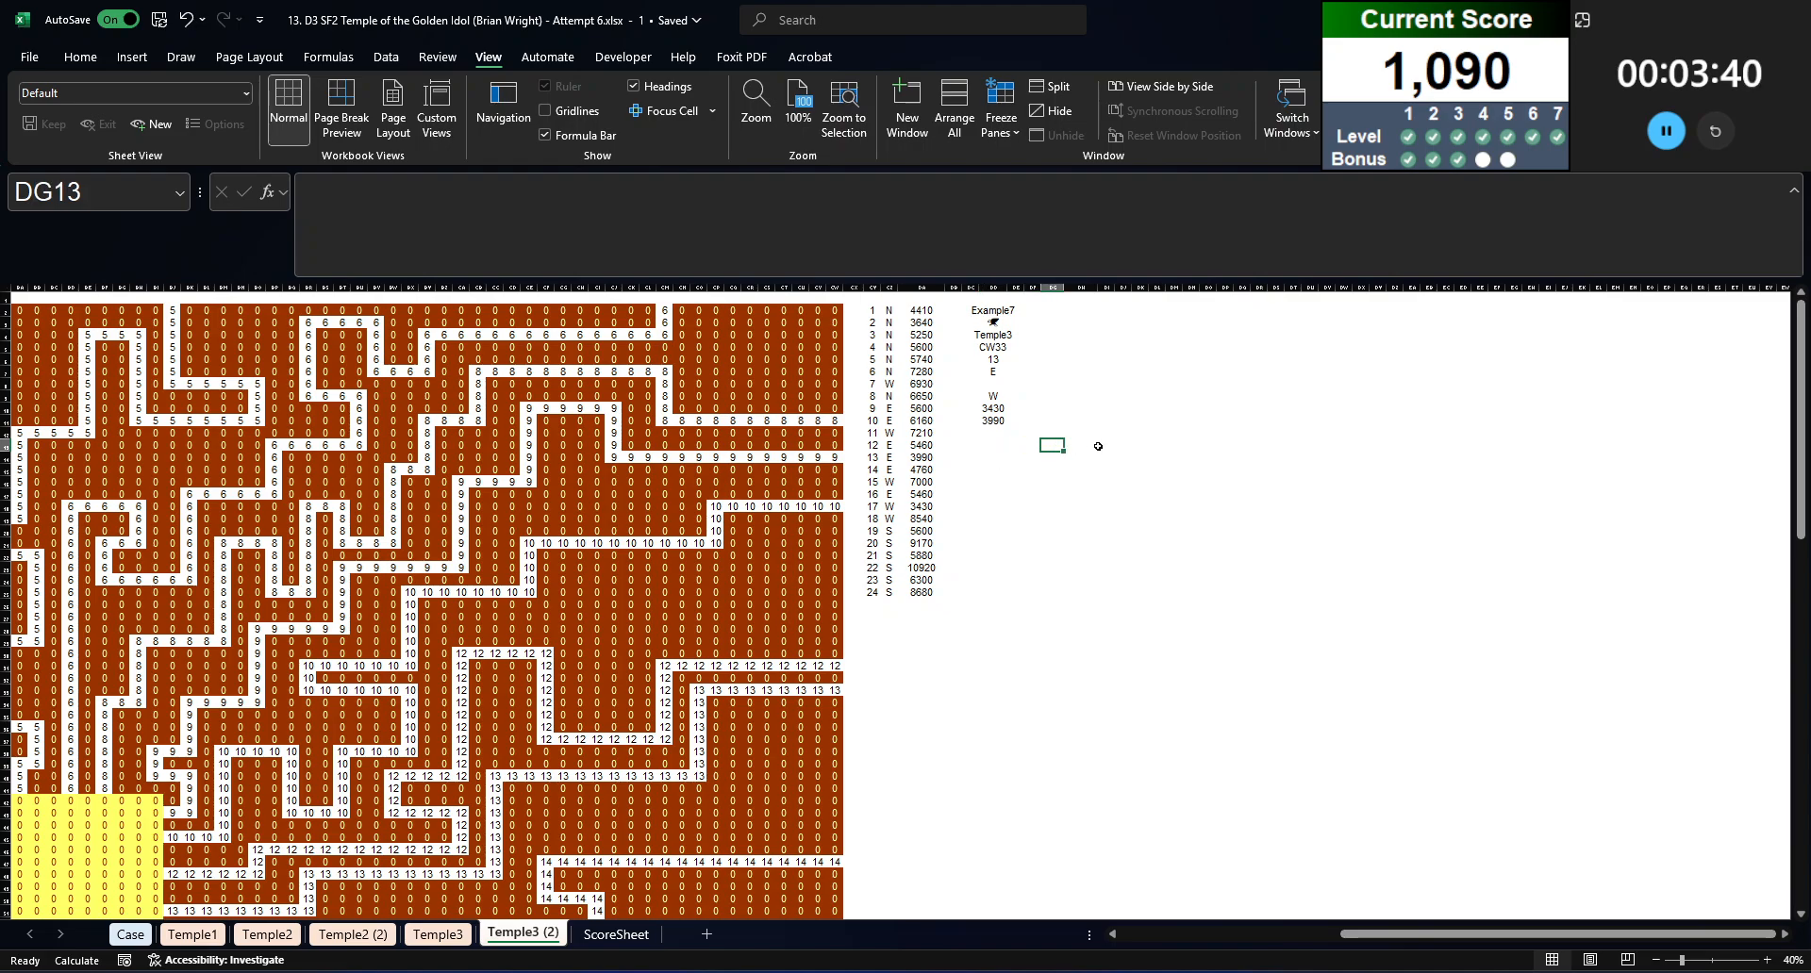
left_click(1094, 446)
type("=animal")
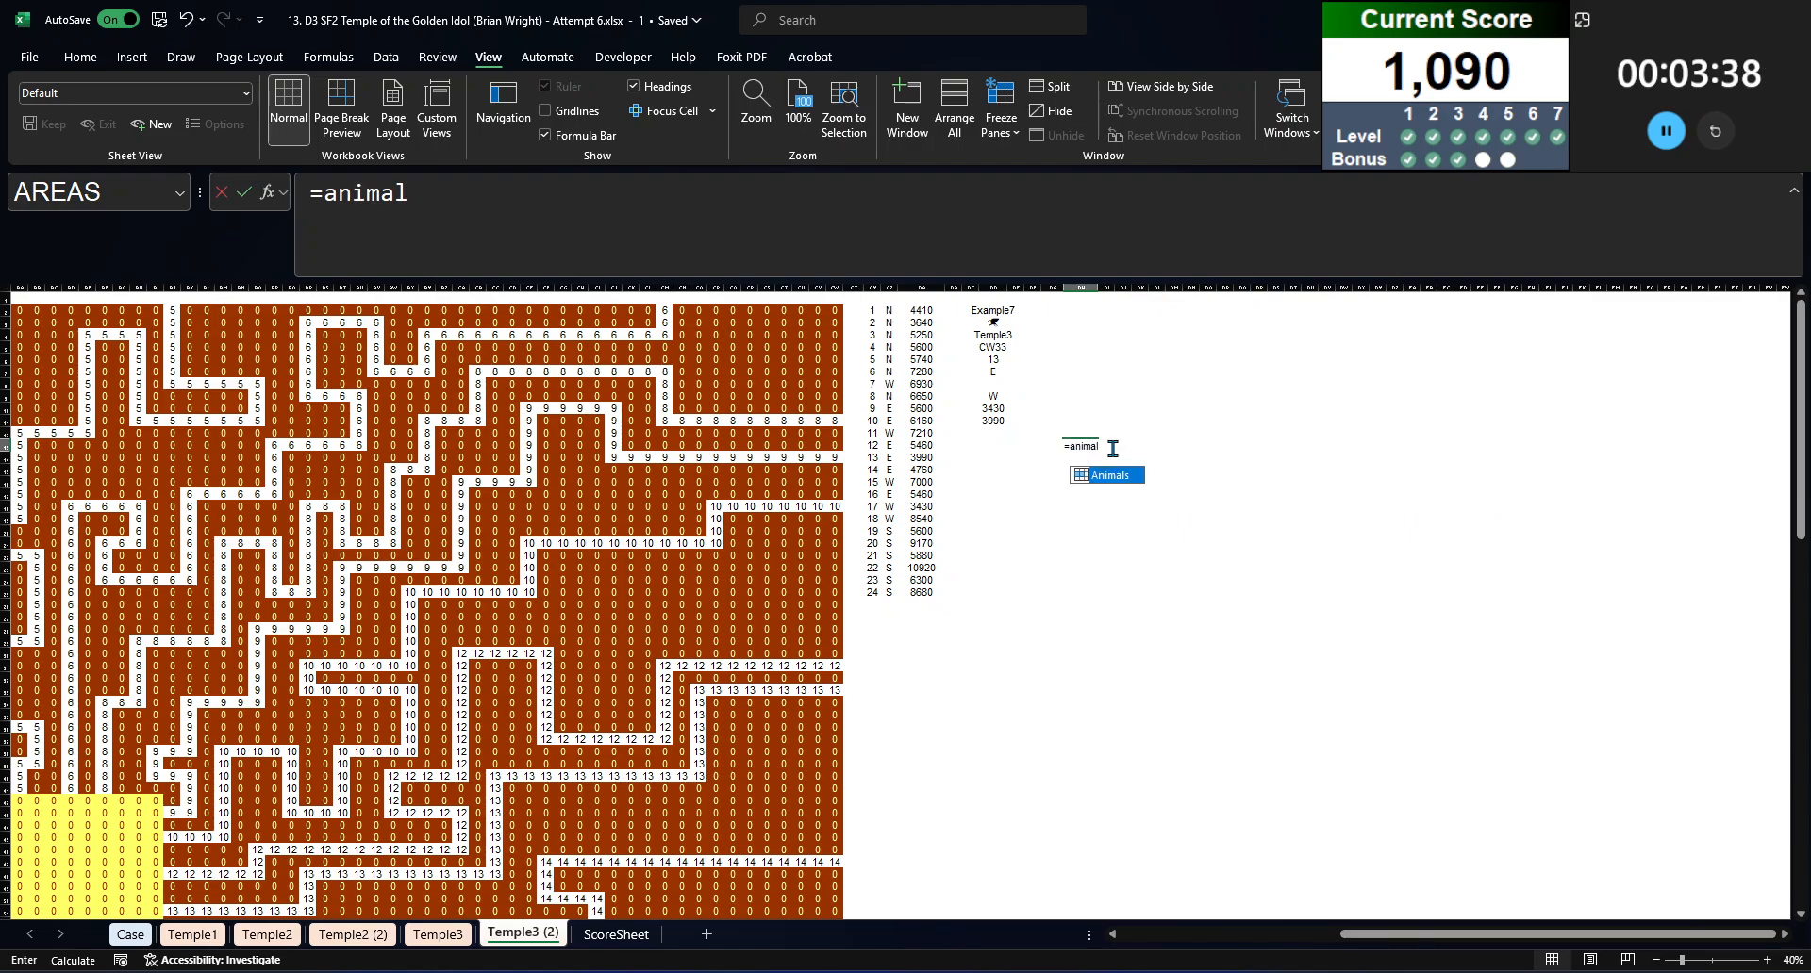
key("Tab")
key("Return")
key("Up")
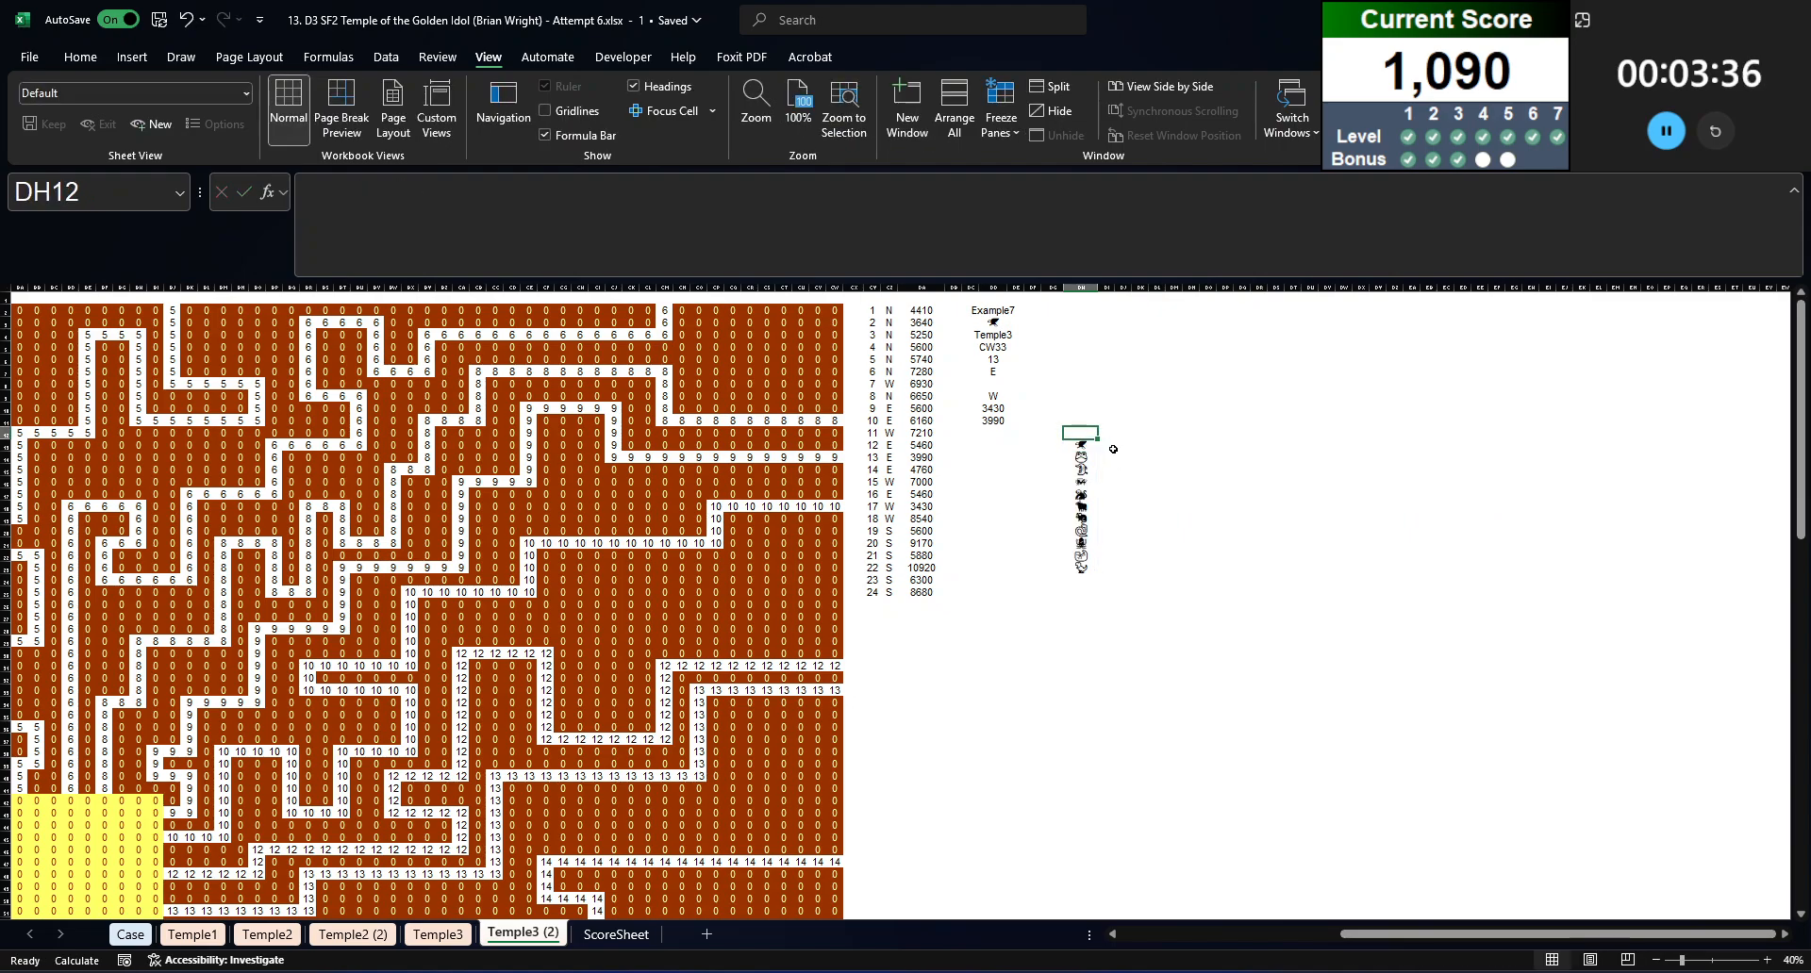
key("Up")
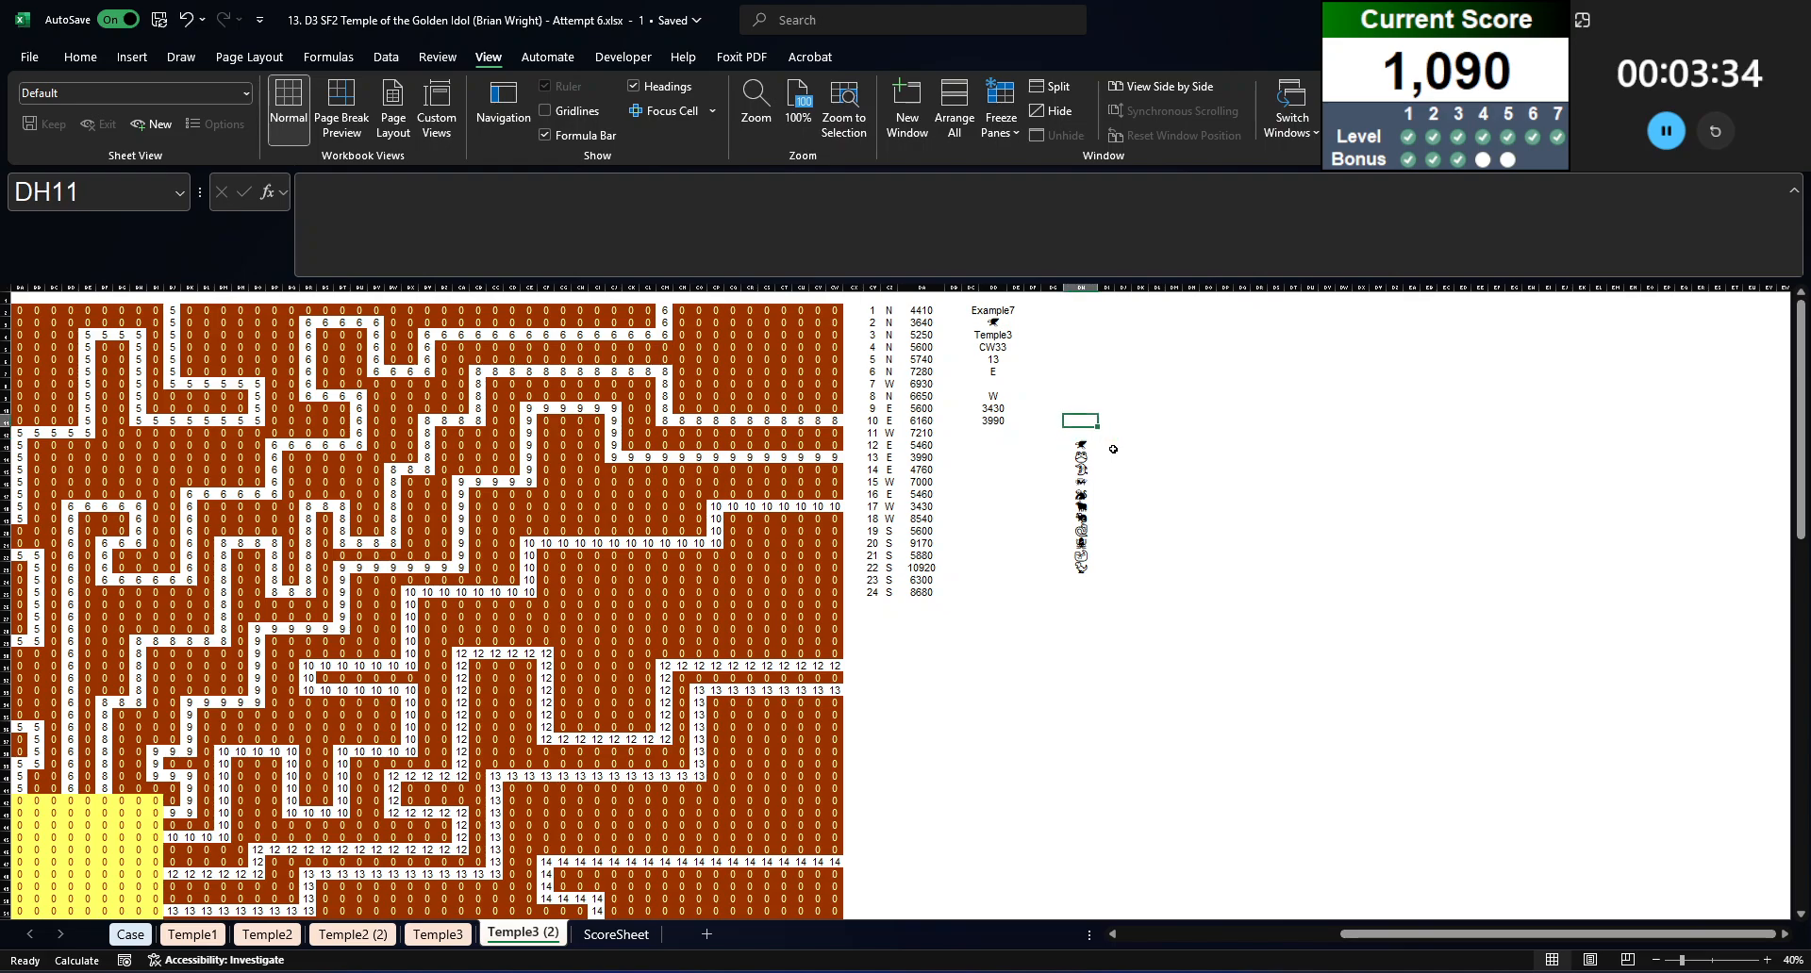
Step: Replace the game, animal, configuration and start cell lookups in DD2:DD5 with their static values
left_click_drag(995, 311, 995, 348)
key("ctrl+c")
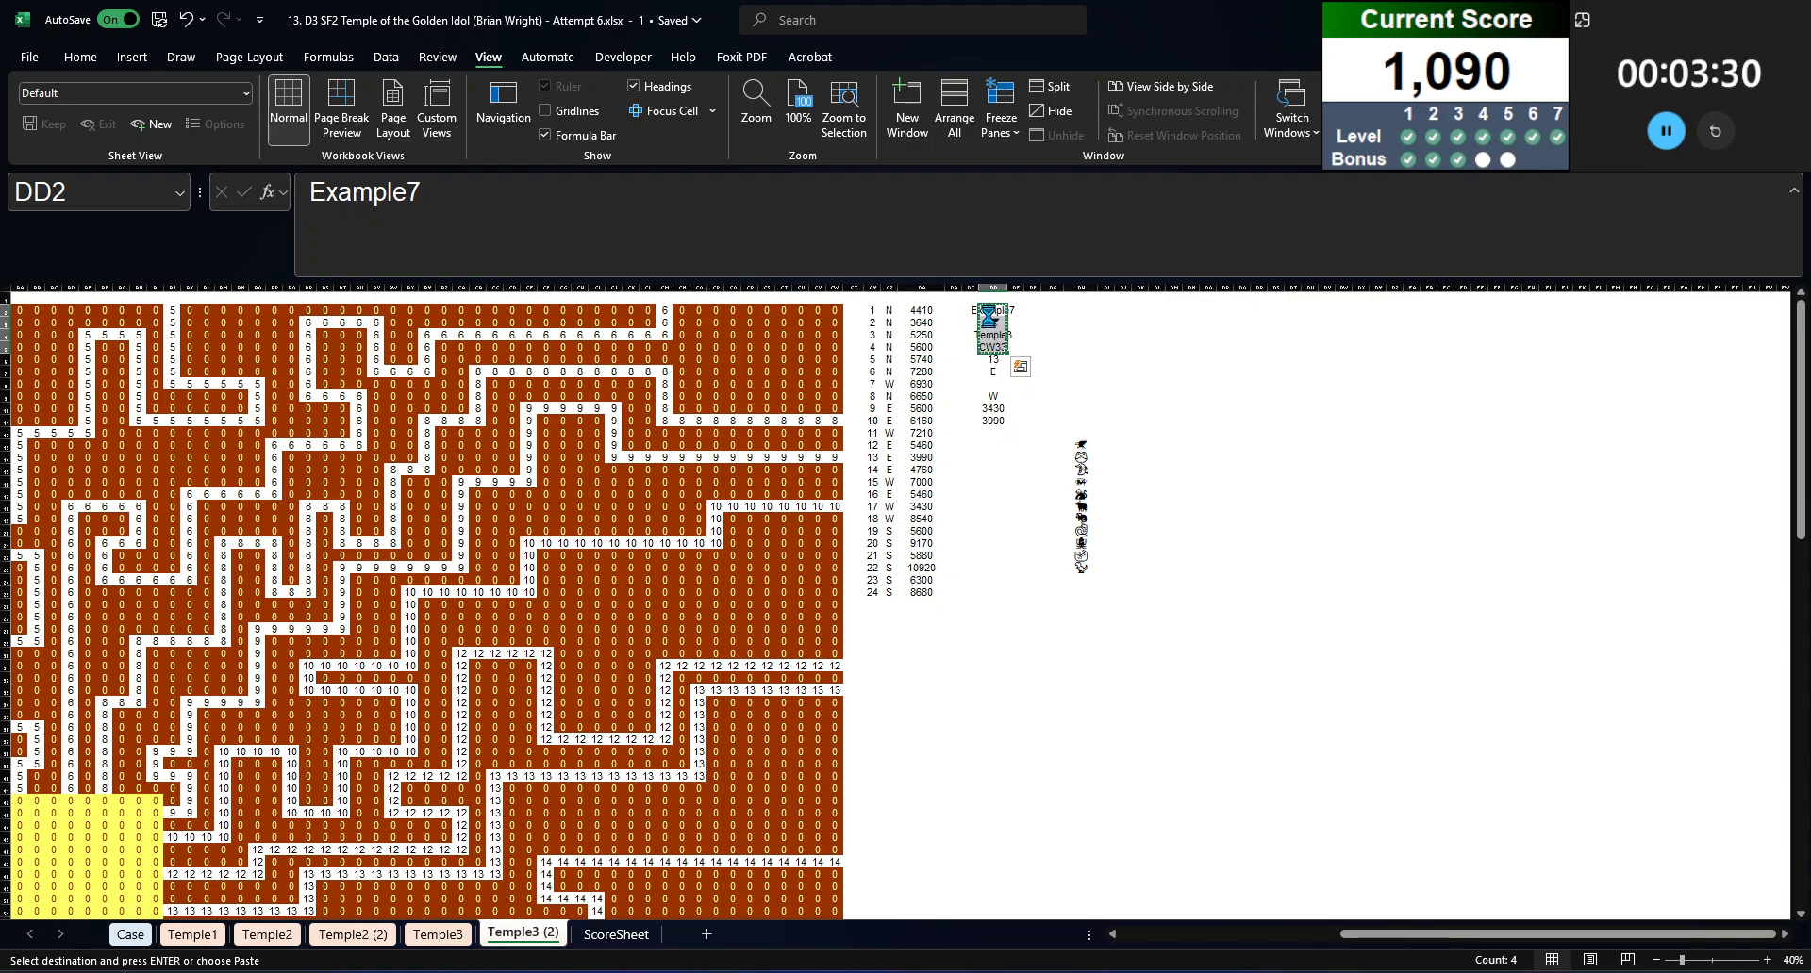
left_click(996, 349)
key("Escape")
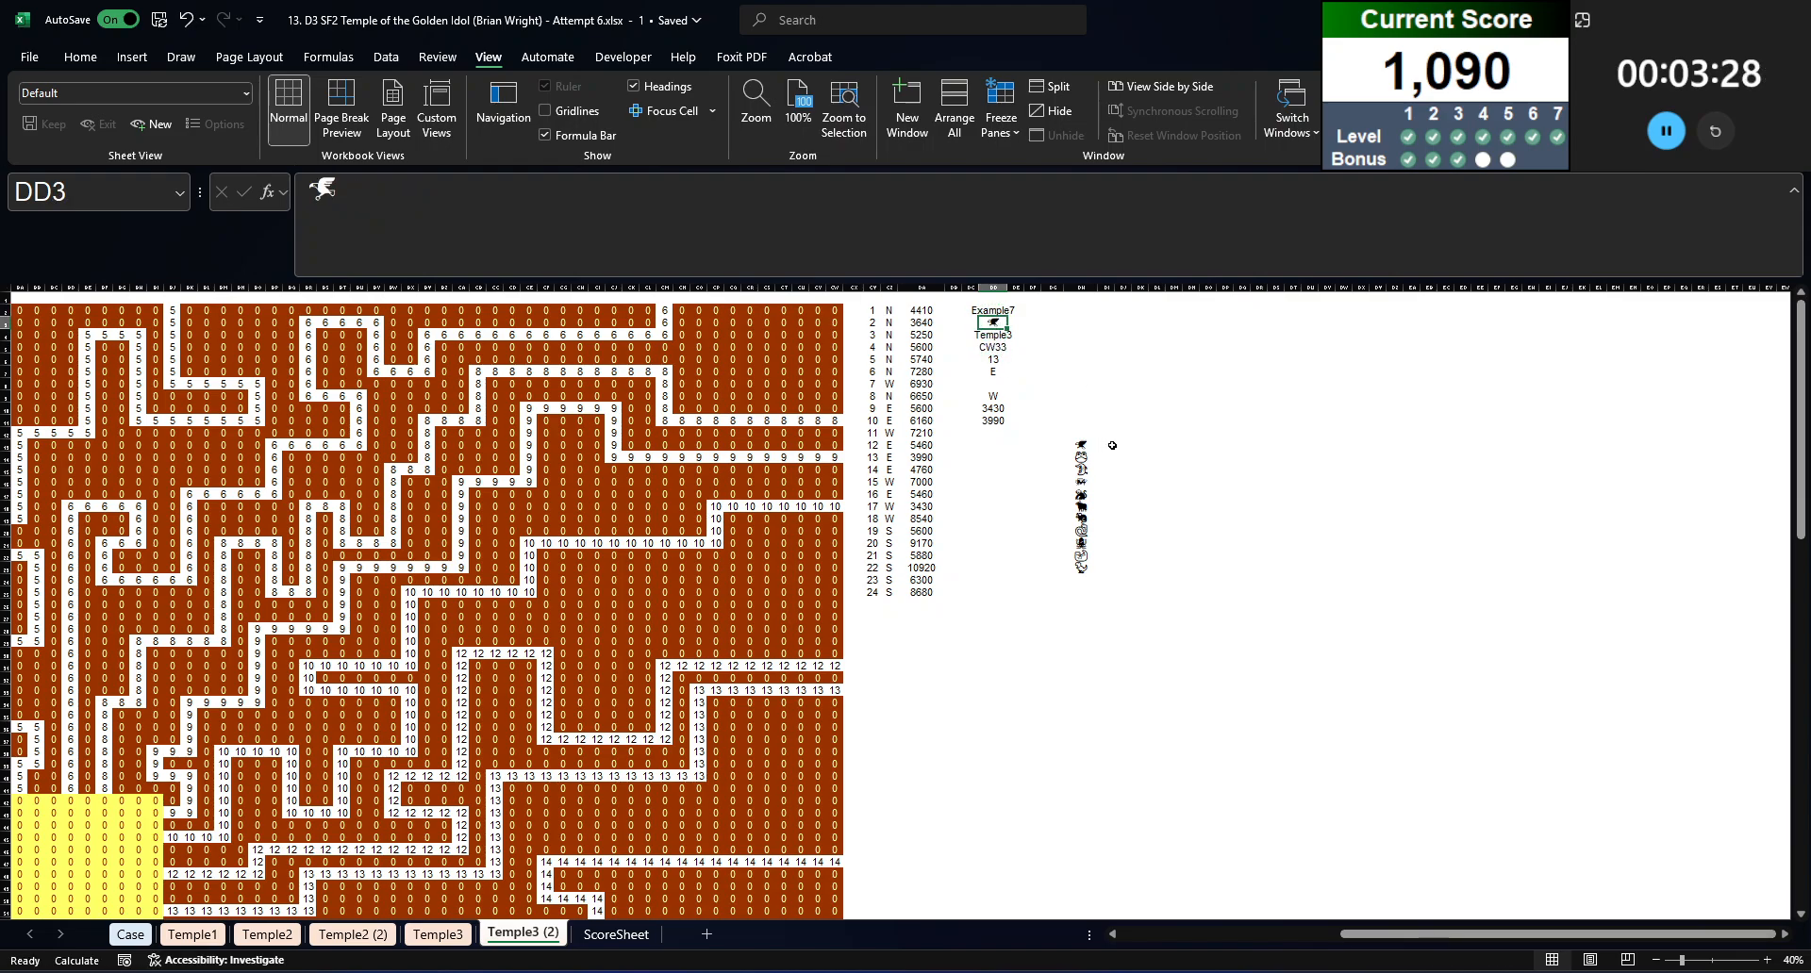
Step: Calculate the fastest round-trip time in DI12 with =MIN($DA$2:$DA$25)*2
left_click(1123, 433)
left_click(1101, 435)
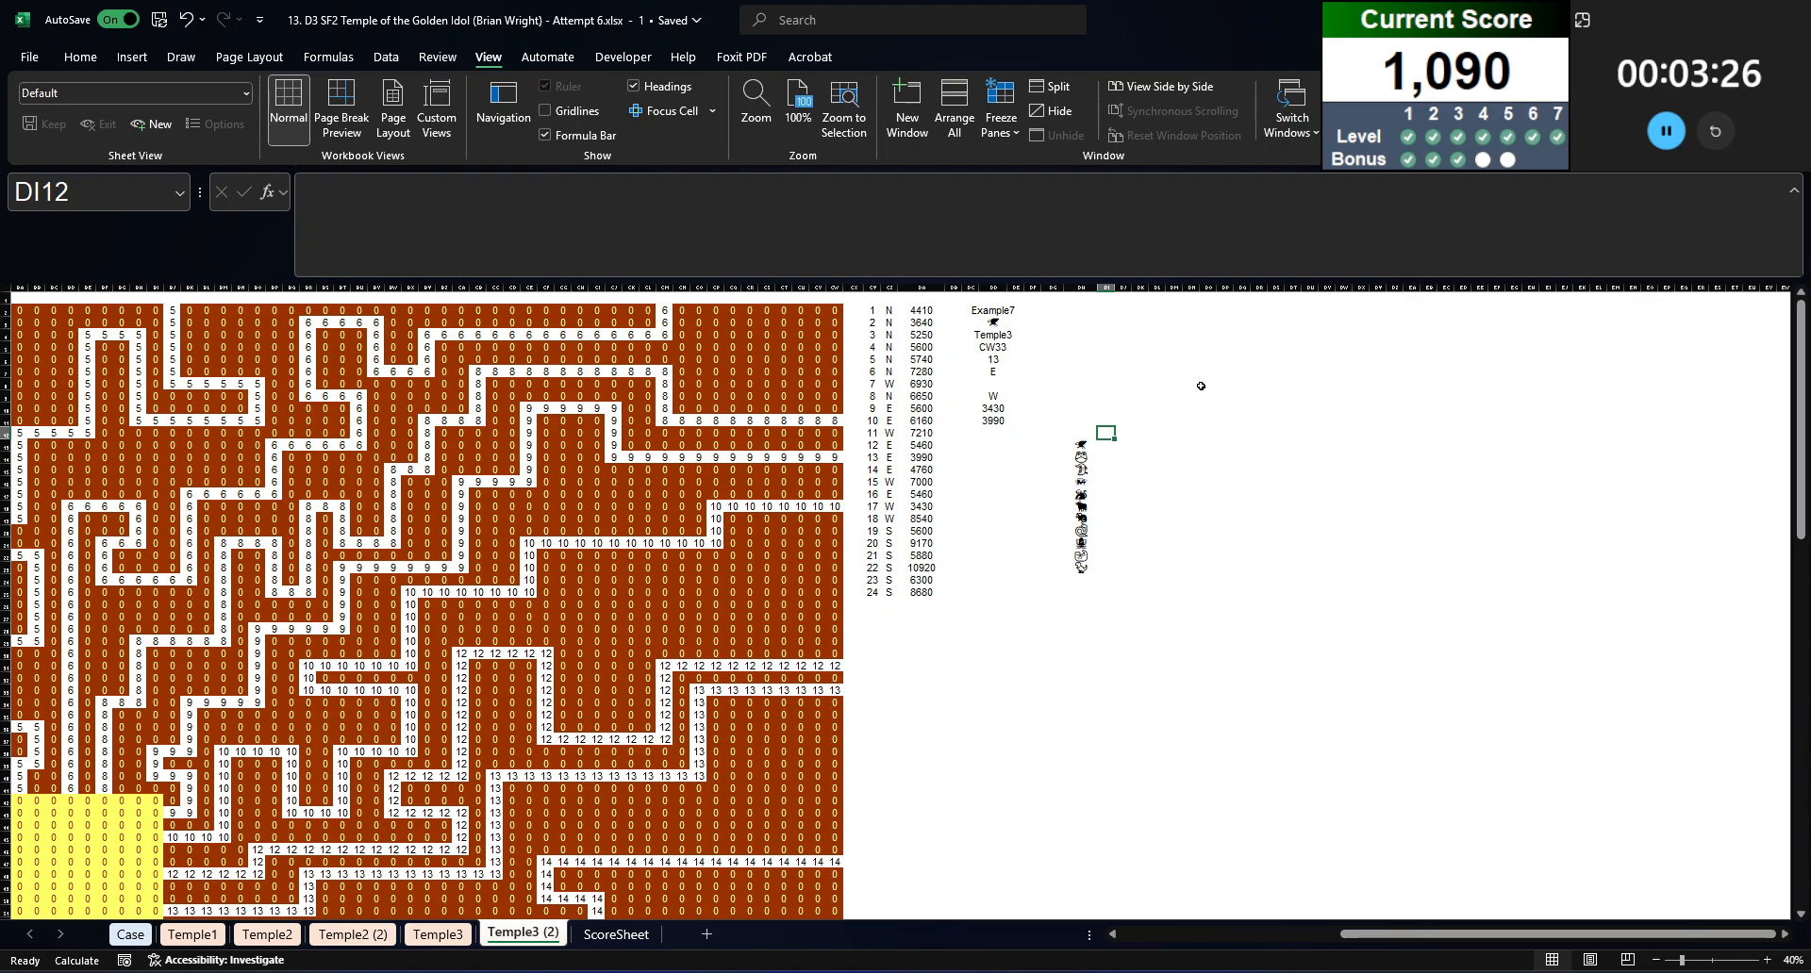
type("=mini")
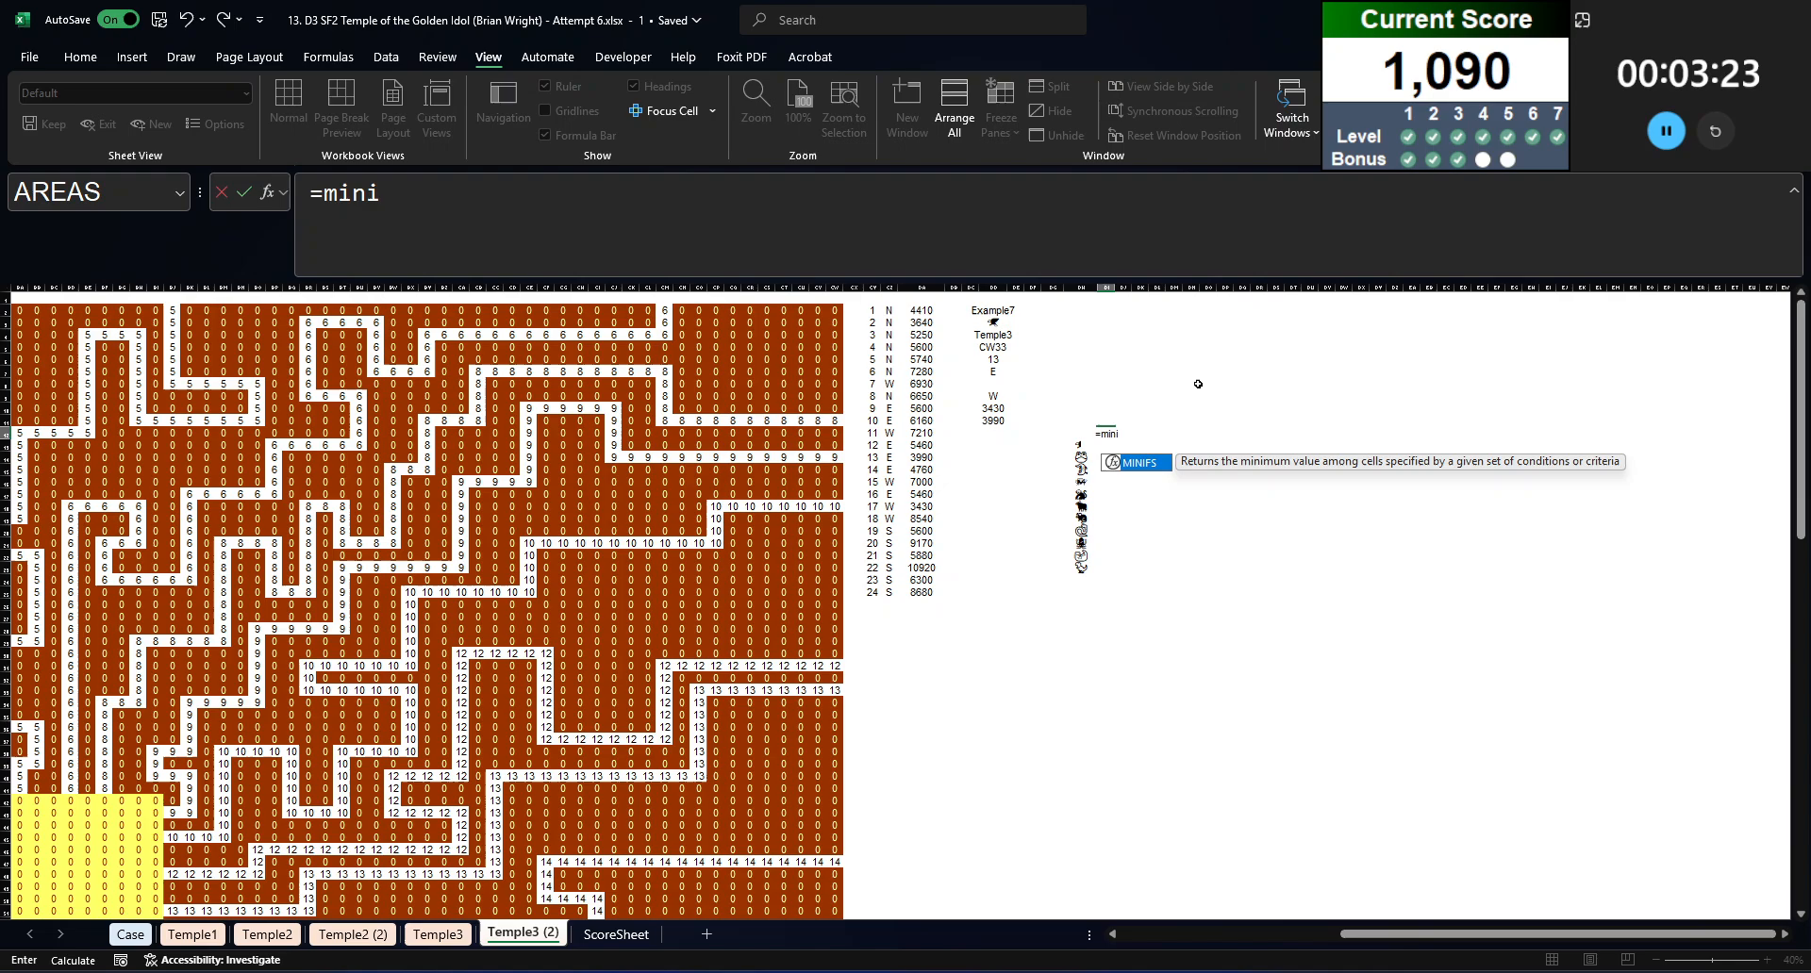
key("Tab")
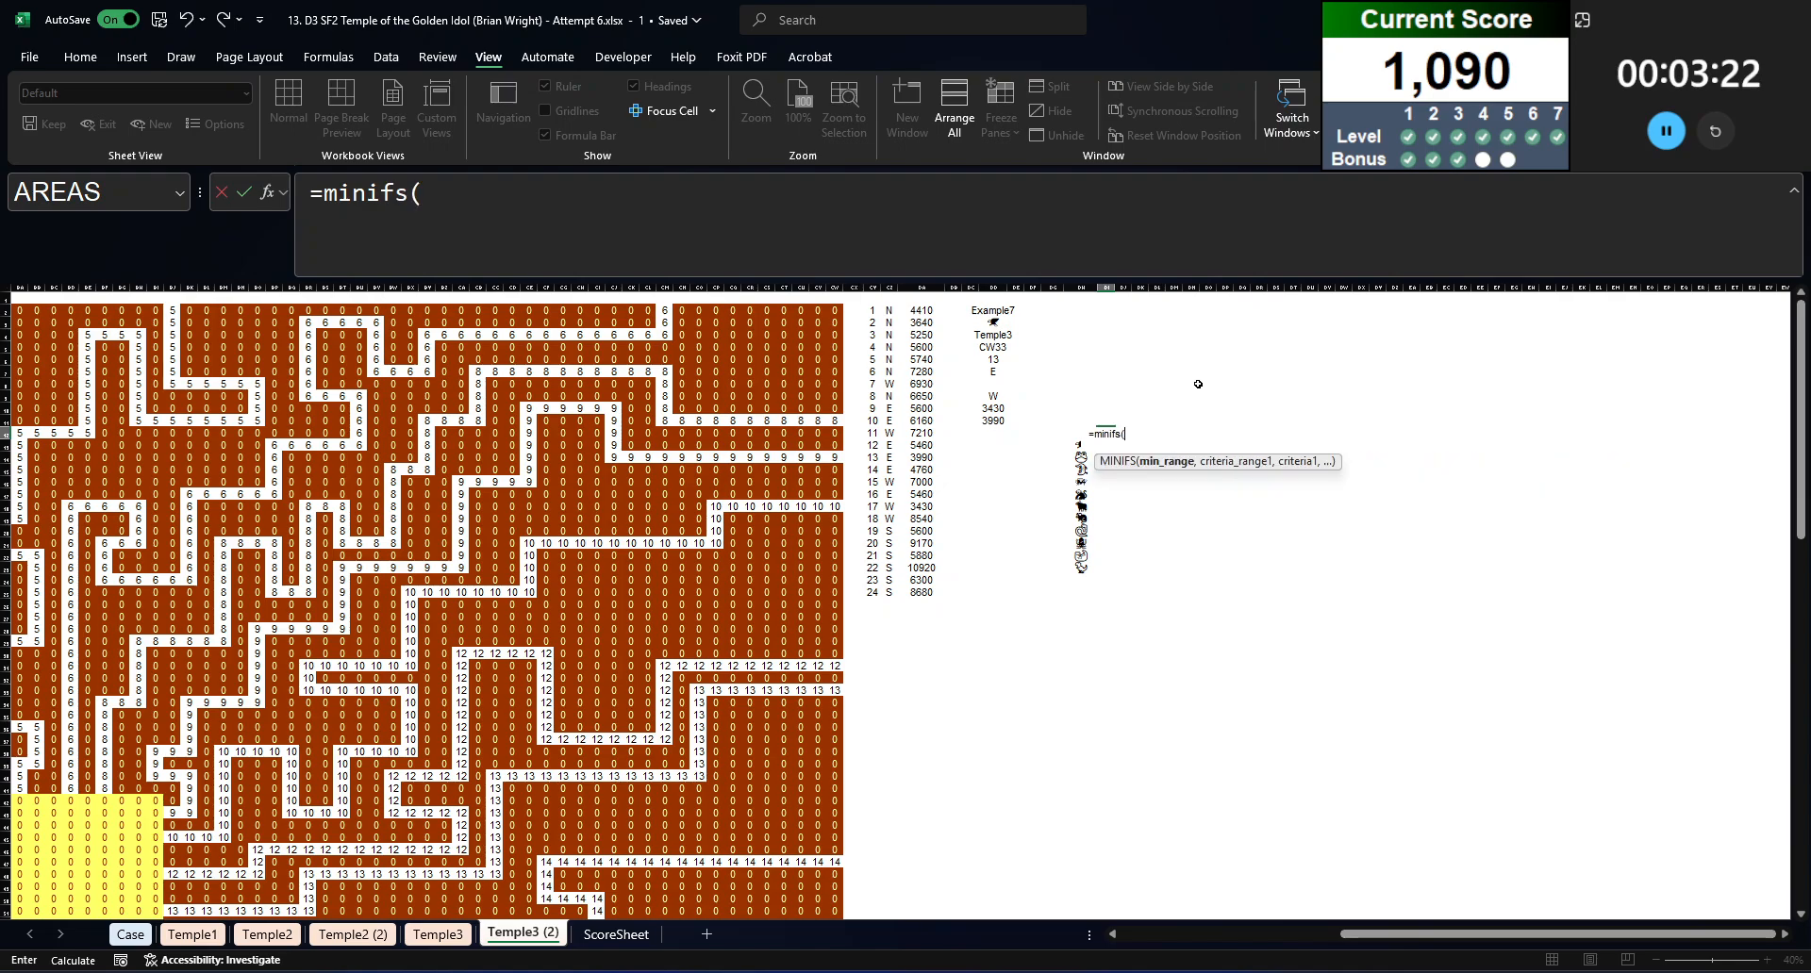
key("BackSpace")
key("BackSpace")
key("BackSpace")
key("BackSpace")
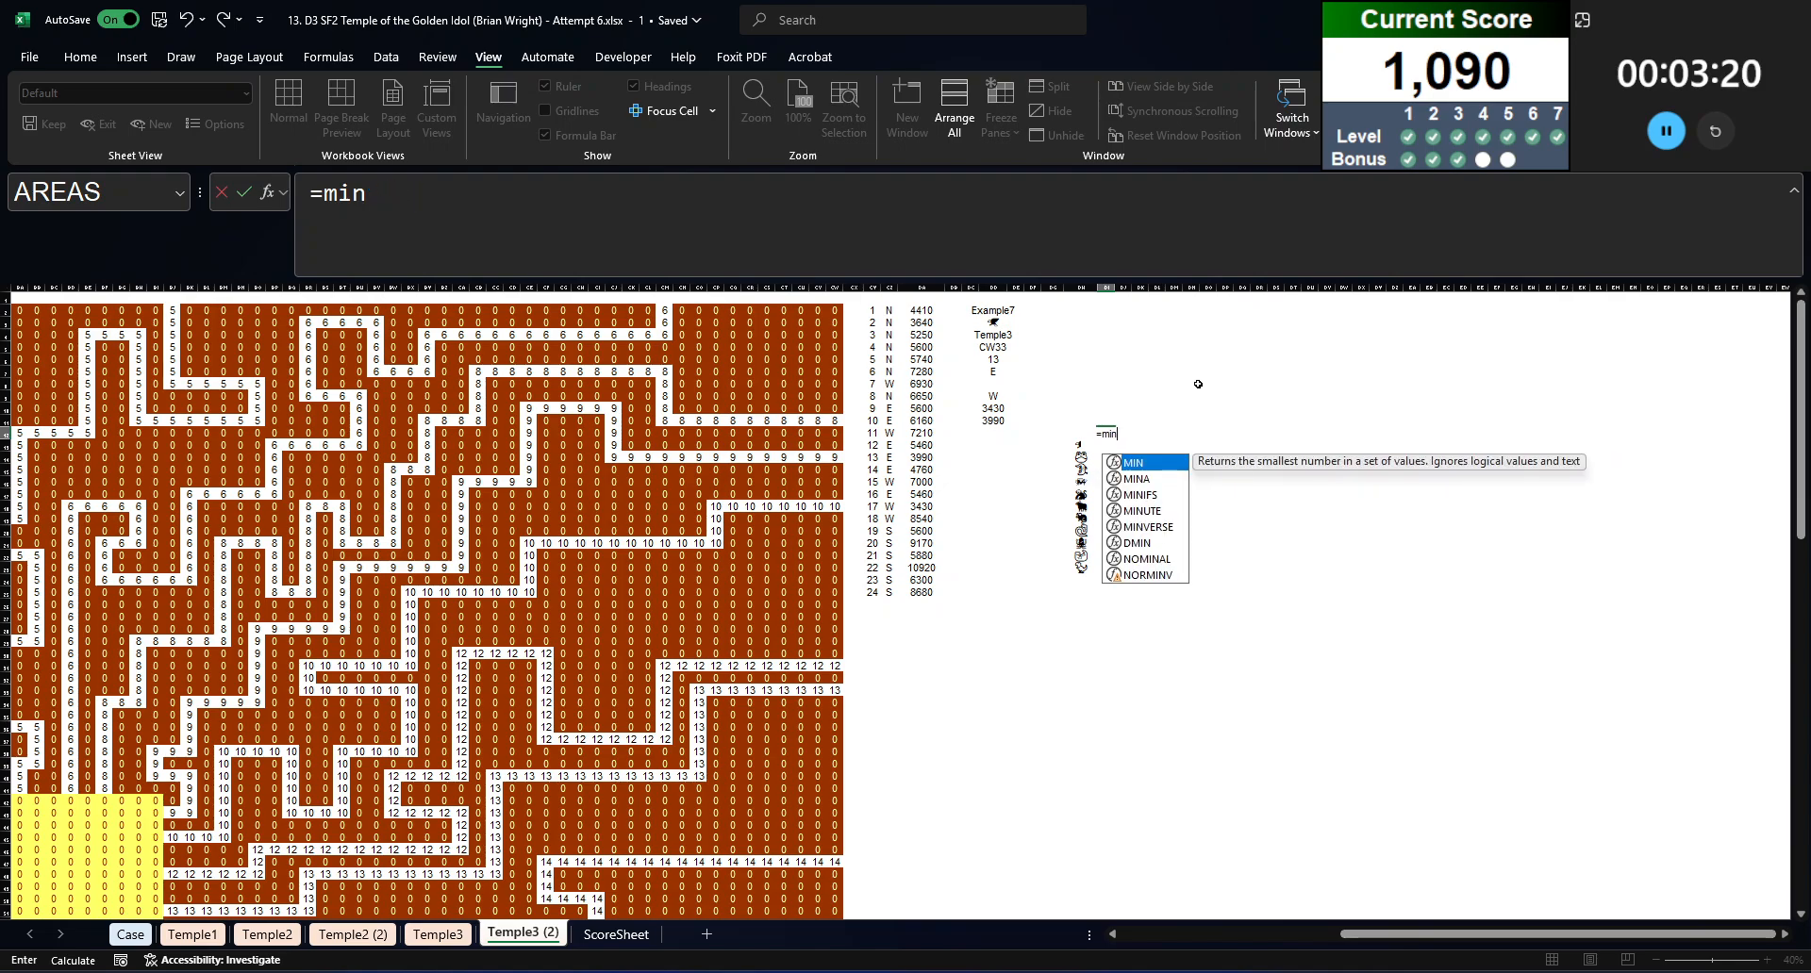
key("Tab")
key("ctrl+Left")
key("ctrl+Left")
key("Right")
key("Right")
key("ctrl+shift+Up")
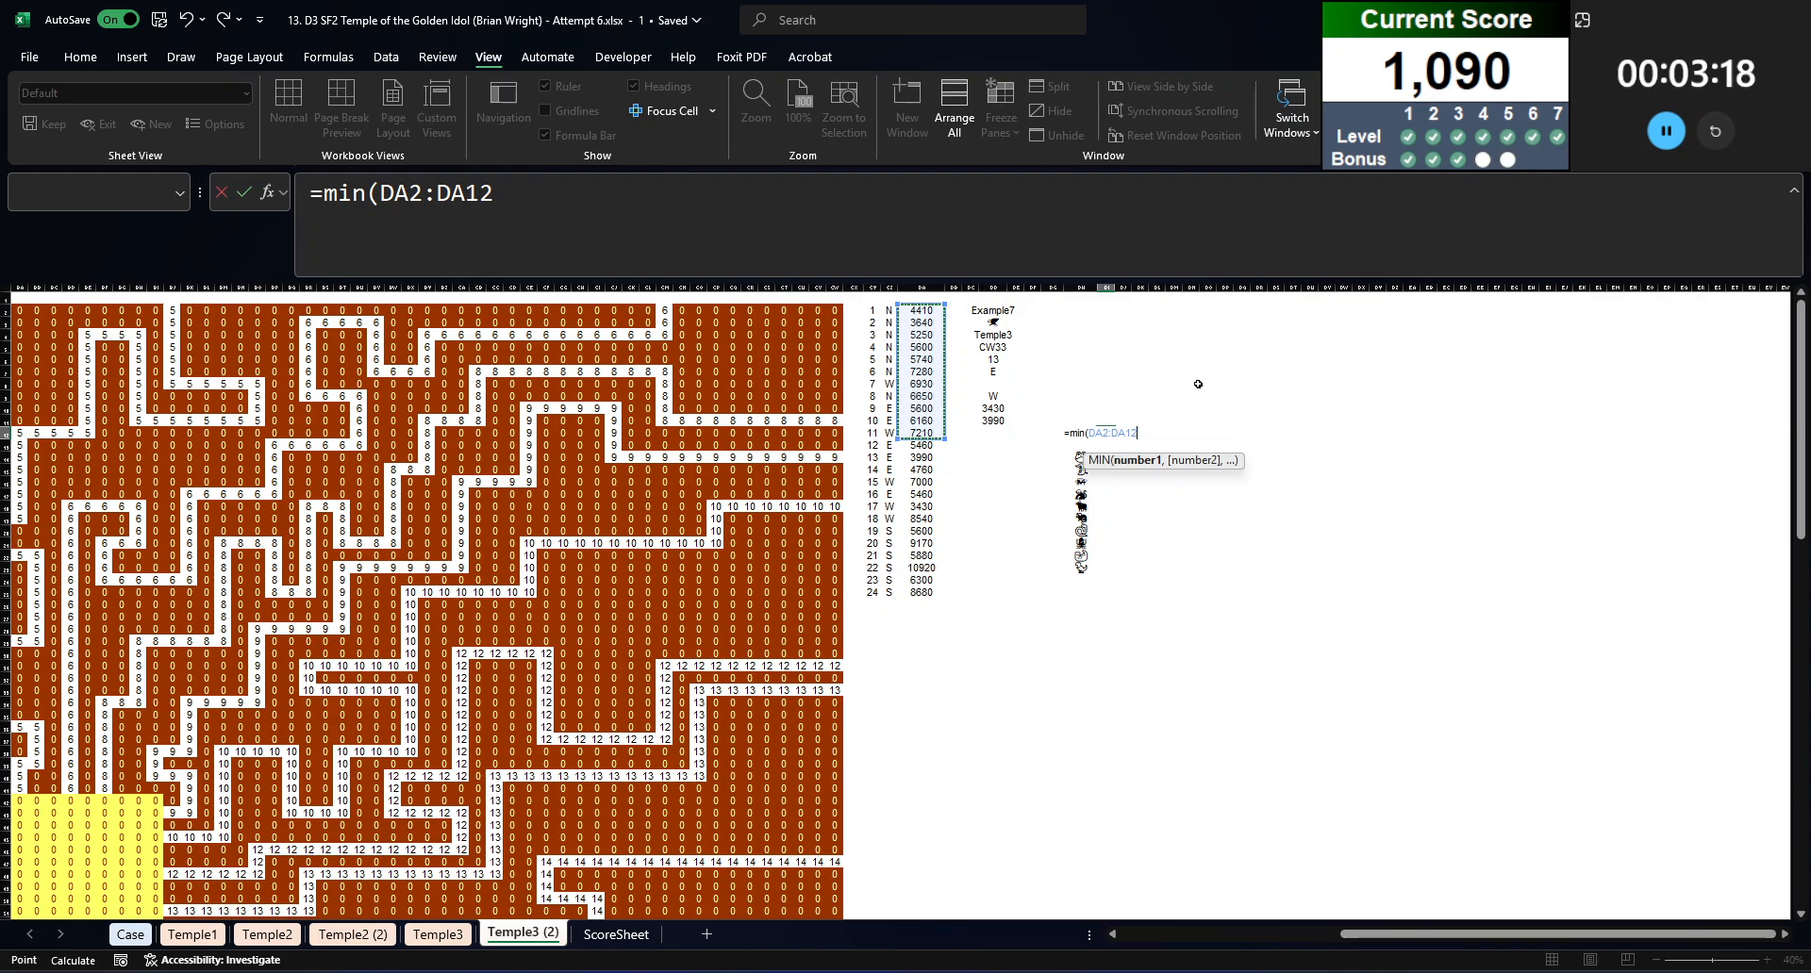
key("Up")
key("ctrl+Up")
key("ctrl+shift+Down")
key("F4")
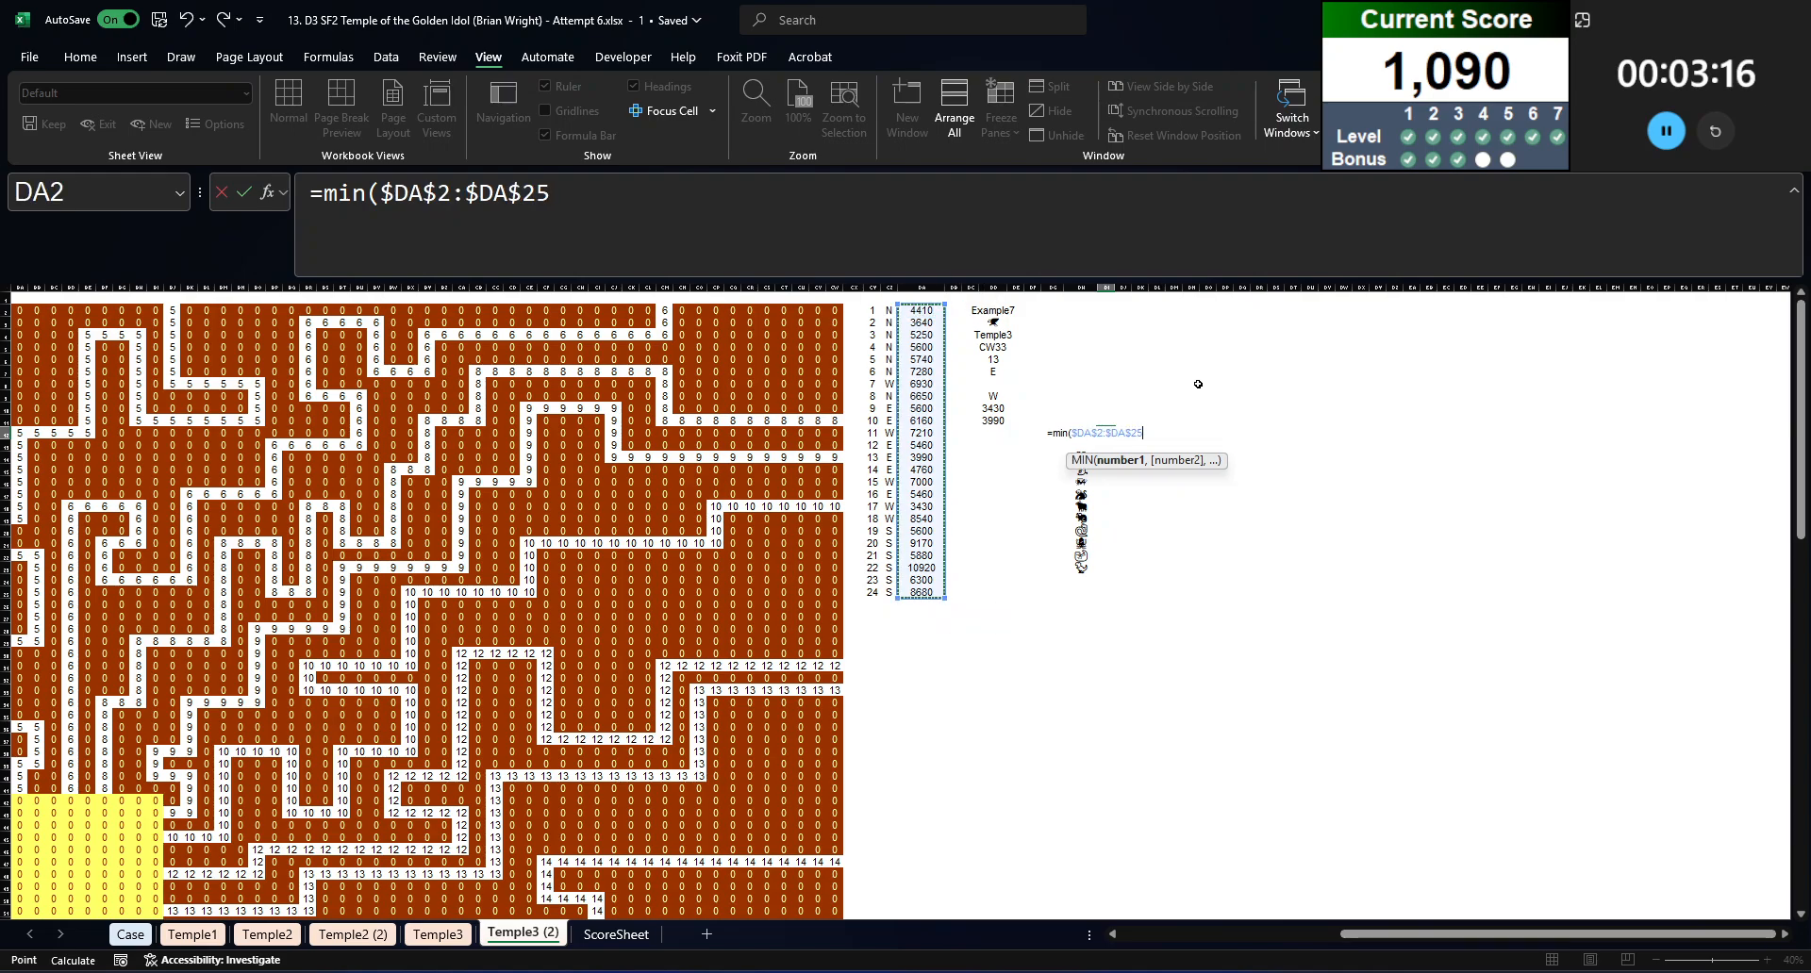
type(")*2")
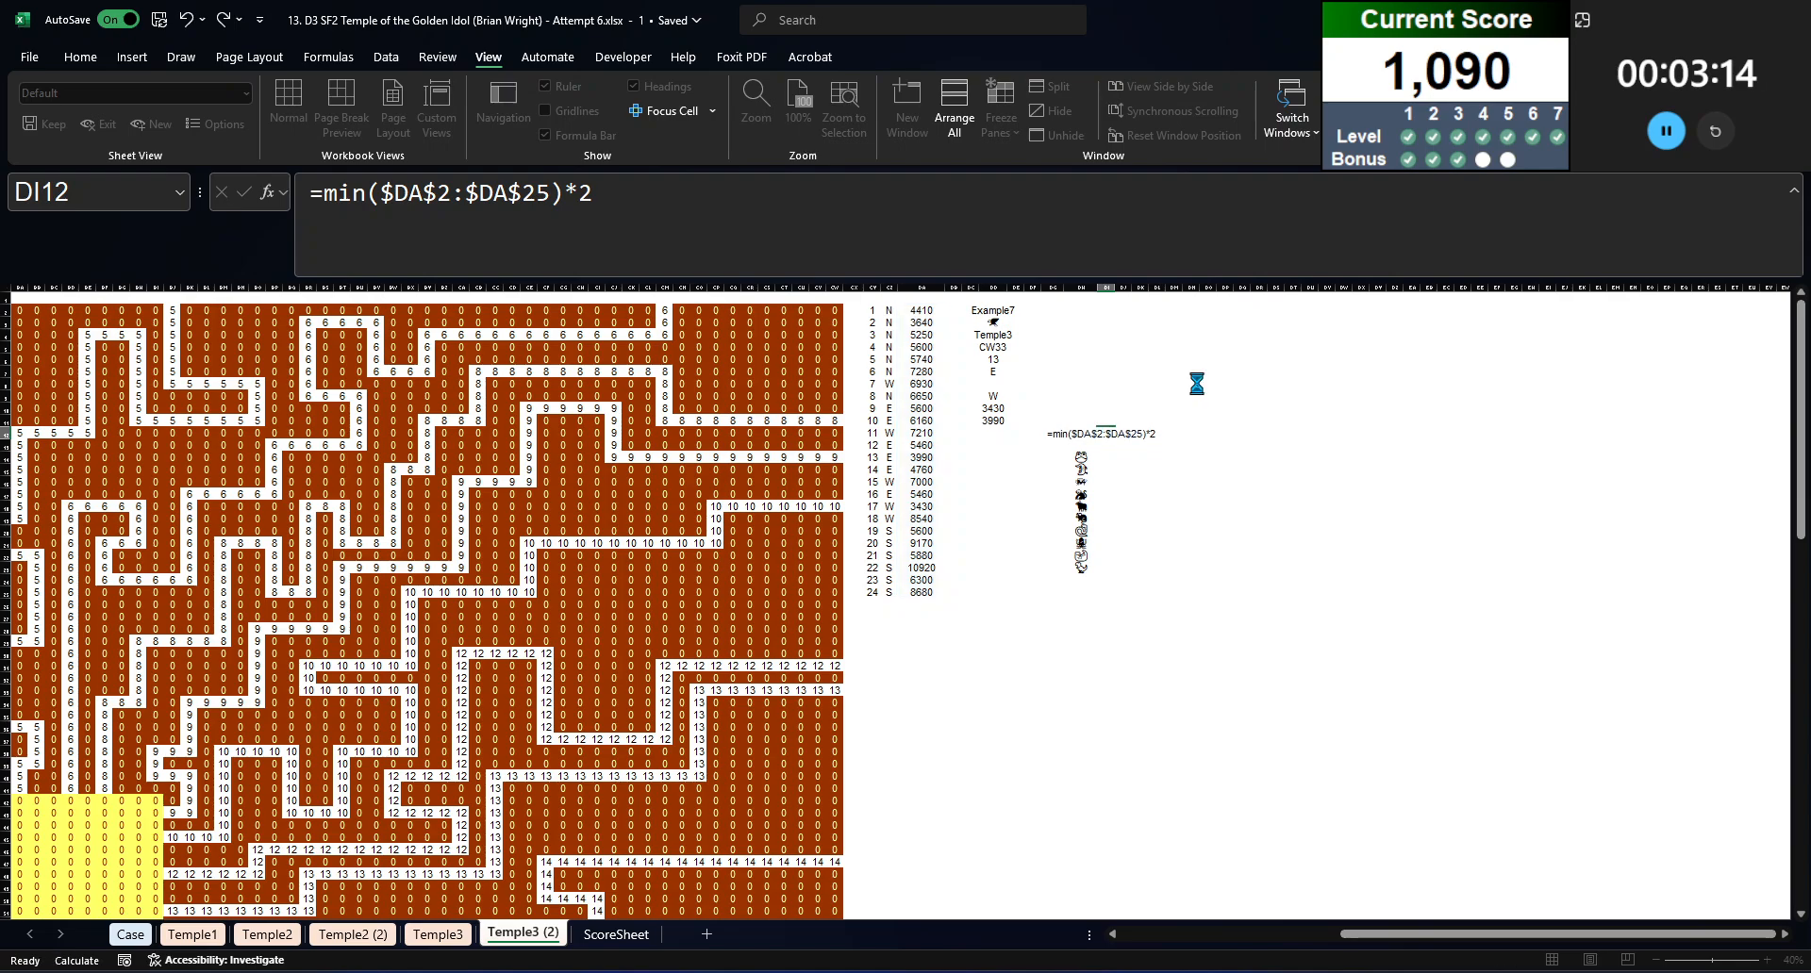
Step: Create a data table over DH12:DI23 with the animal cell DD3 as the column input cell
key("Left")
key("ctrl+shift+Down")
key("shift+Right")
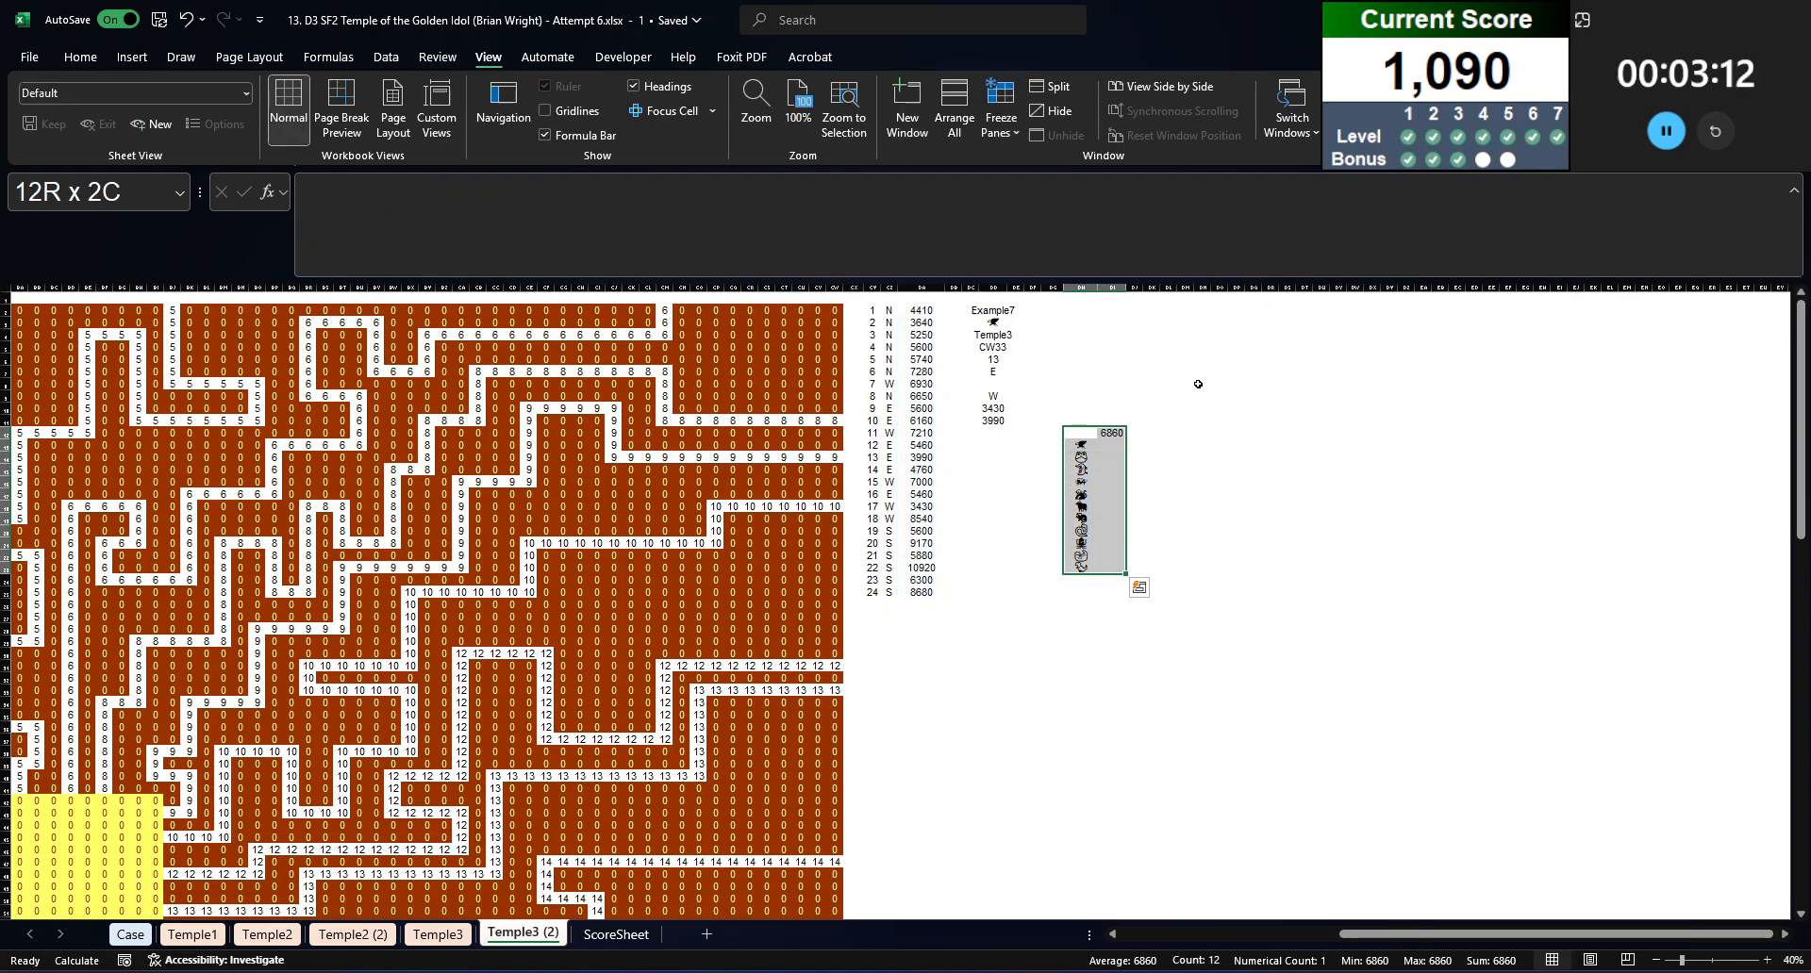
key("alt+d")
key("t")
key("Tab")
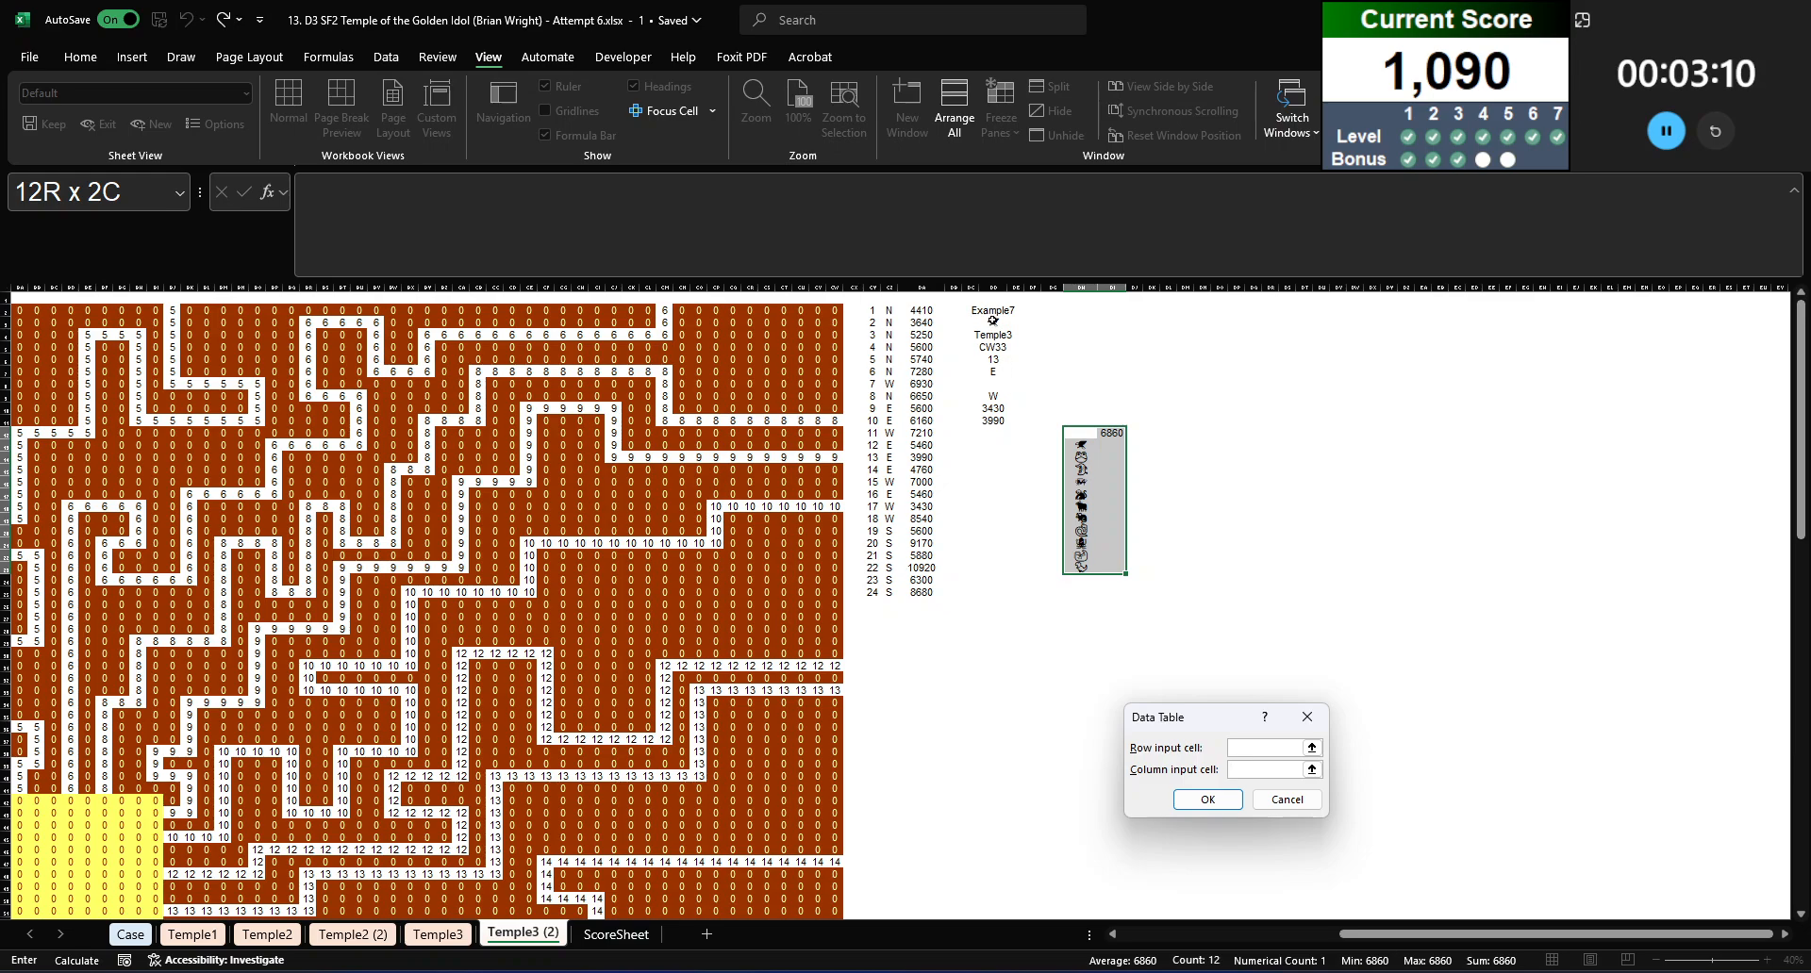
left_click(992, 322)
key("Return")
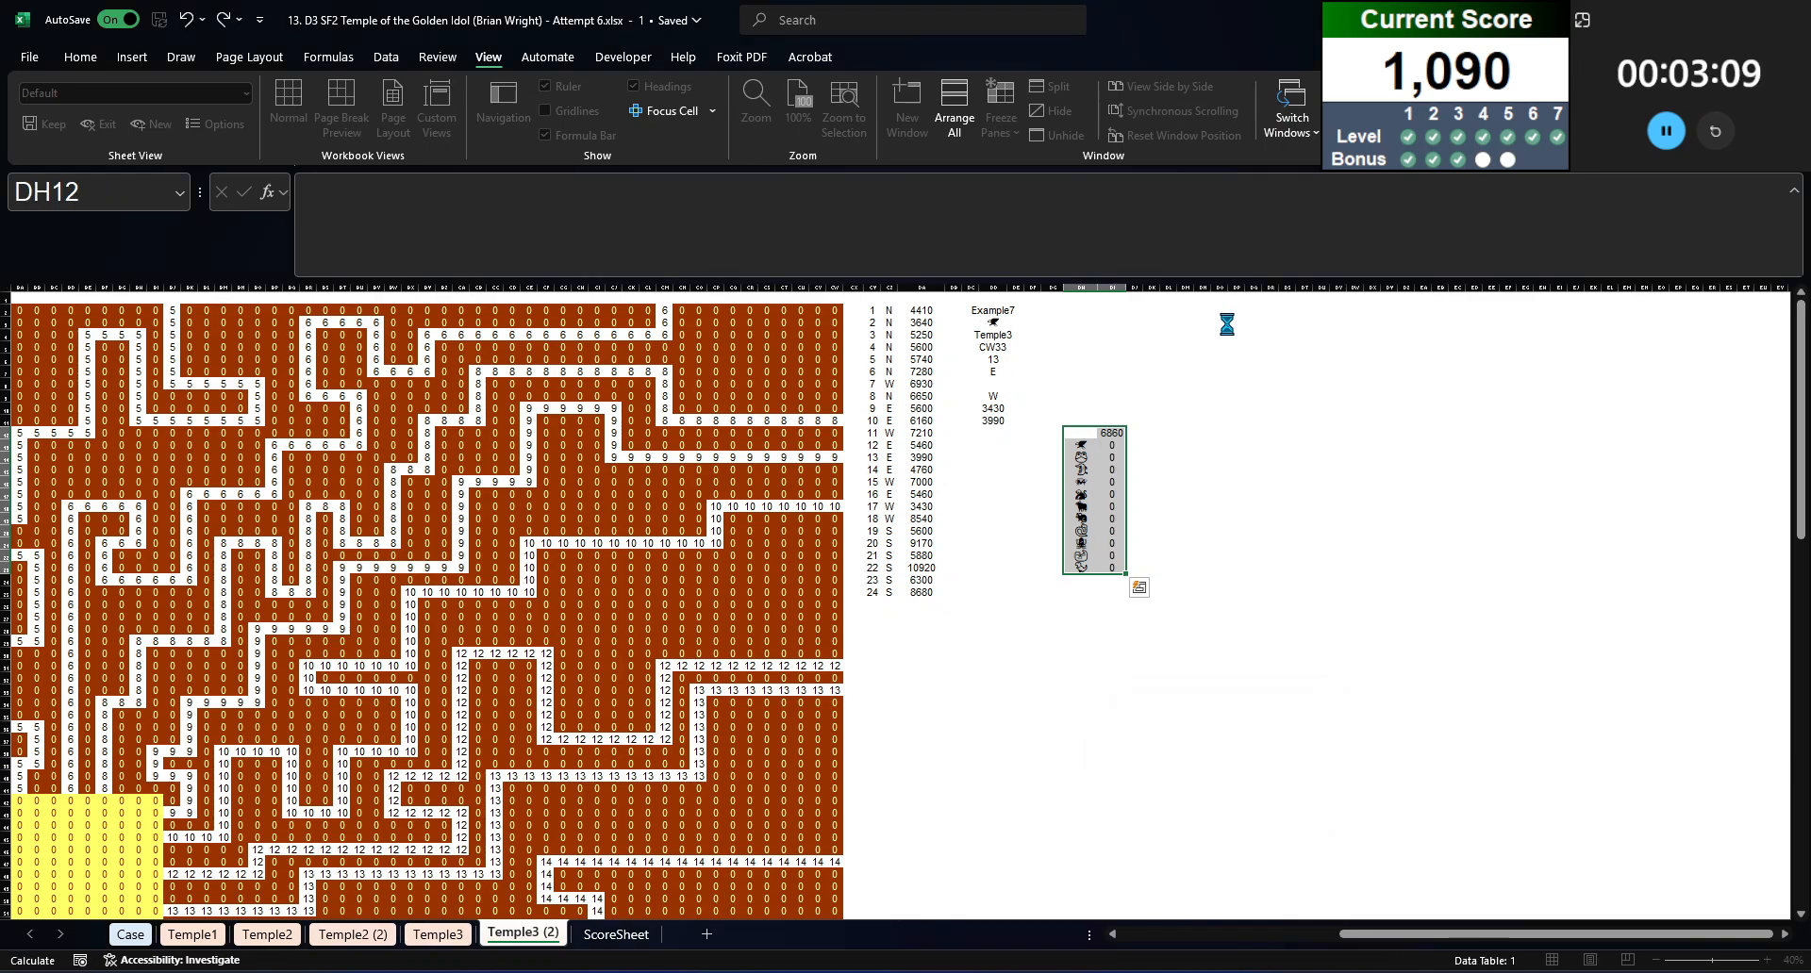
left_click(1120, 446)
key("ctrl+shift+Down")
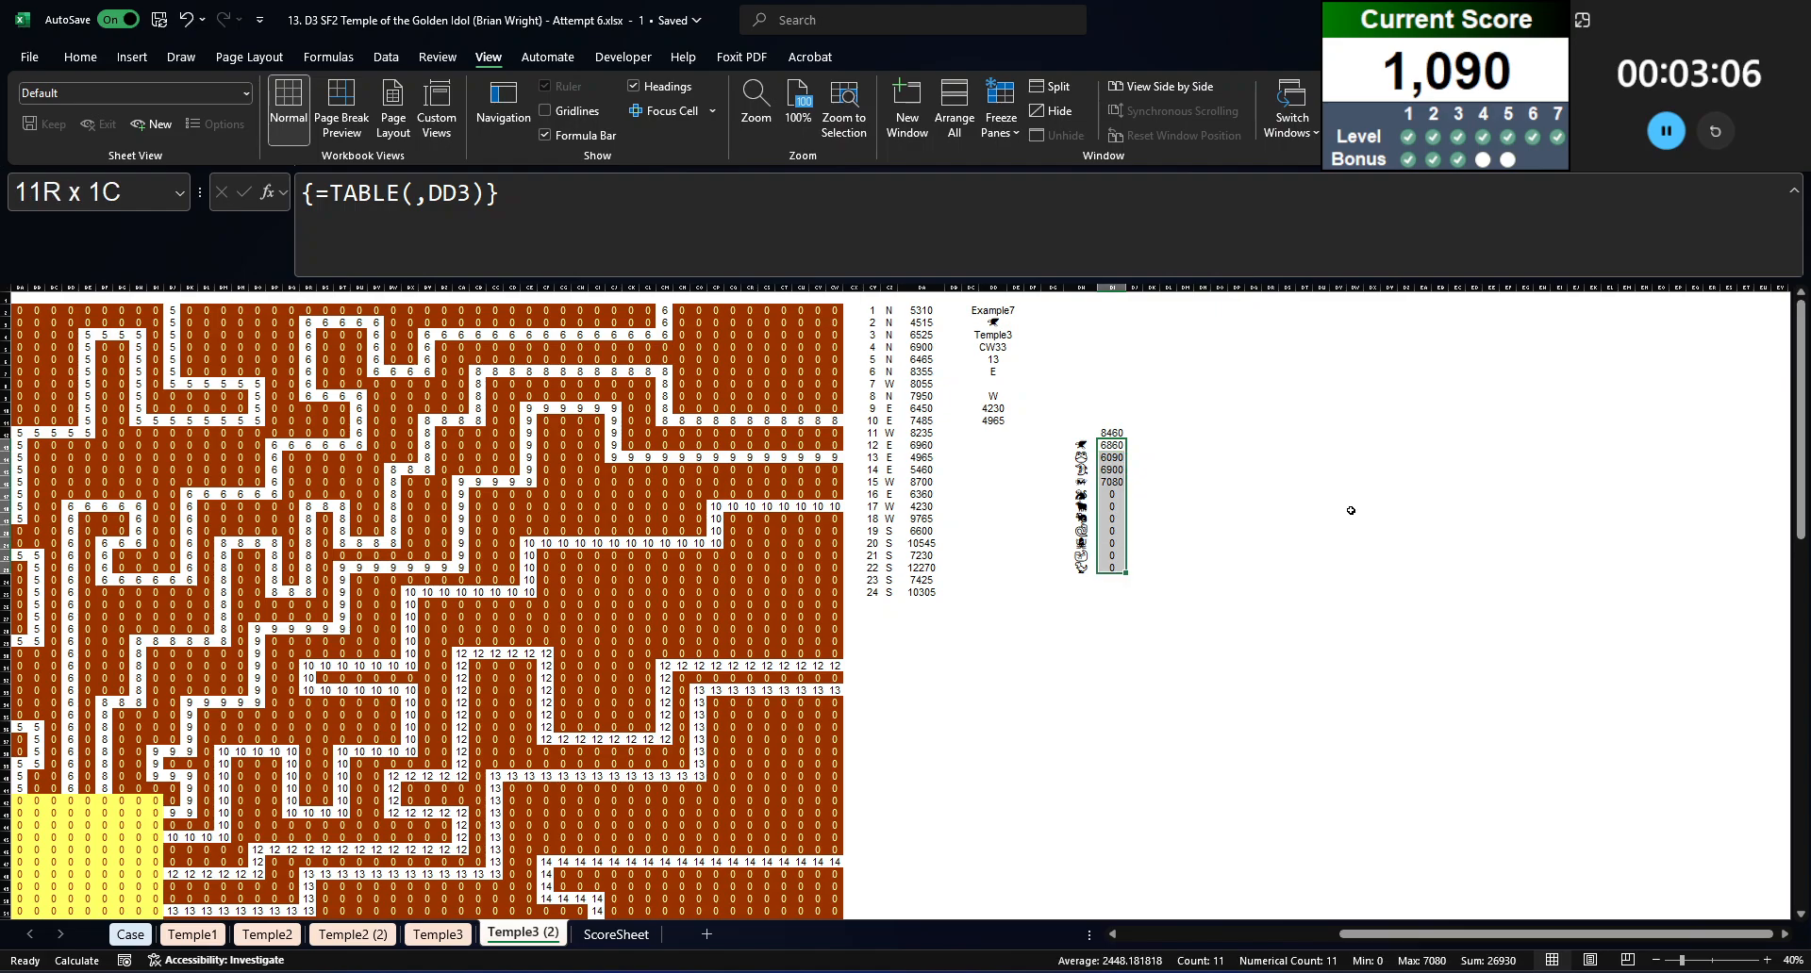
key("alt")
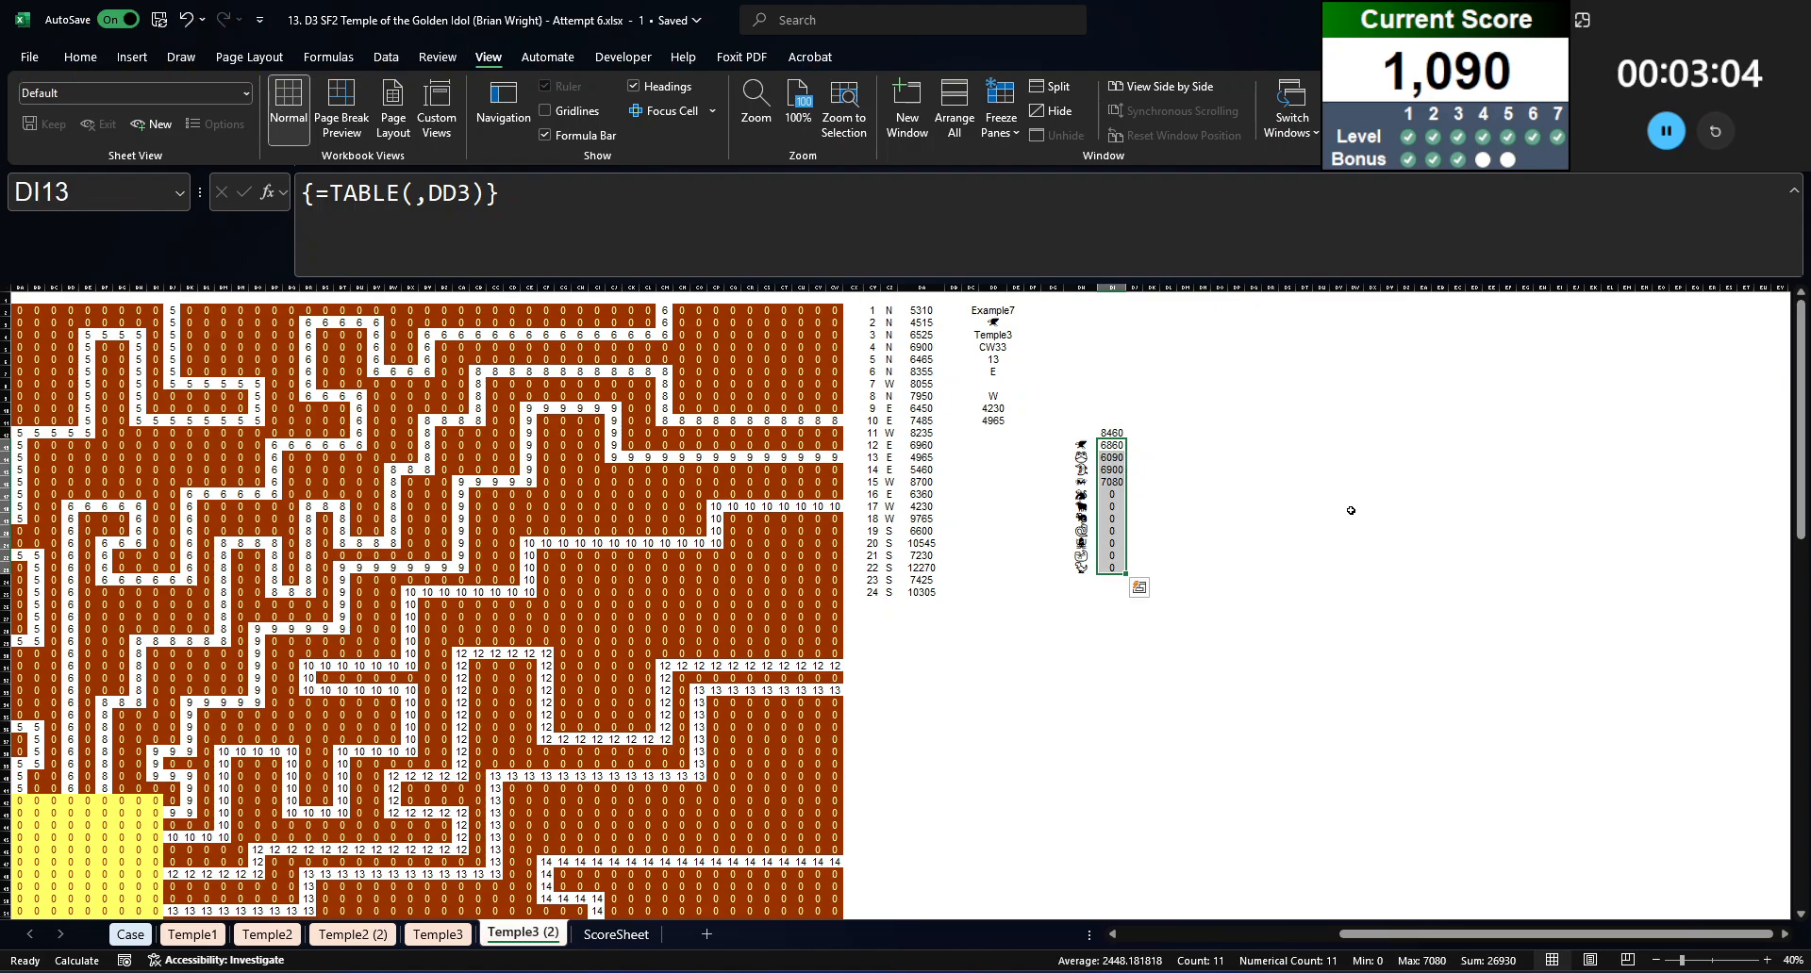
left_click(1350, 510)
Step: Answer Bonus 4 in E56 on the Case sheet with =MIN('Temple3 (2)'!DI13:DI23)
left_click(132, 931)
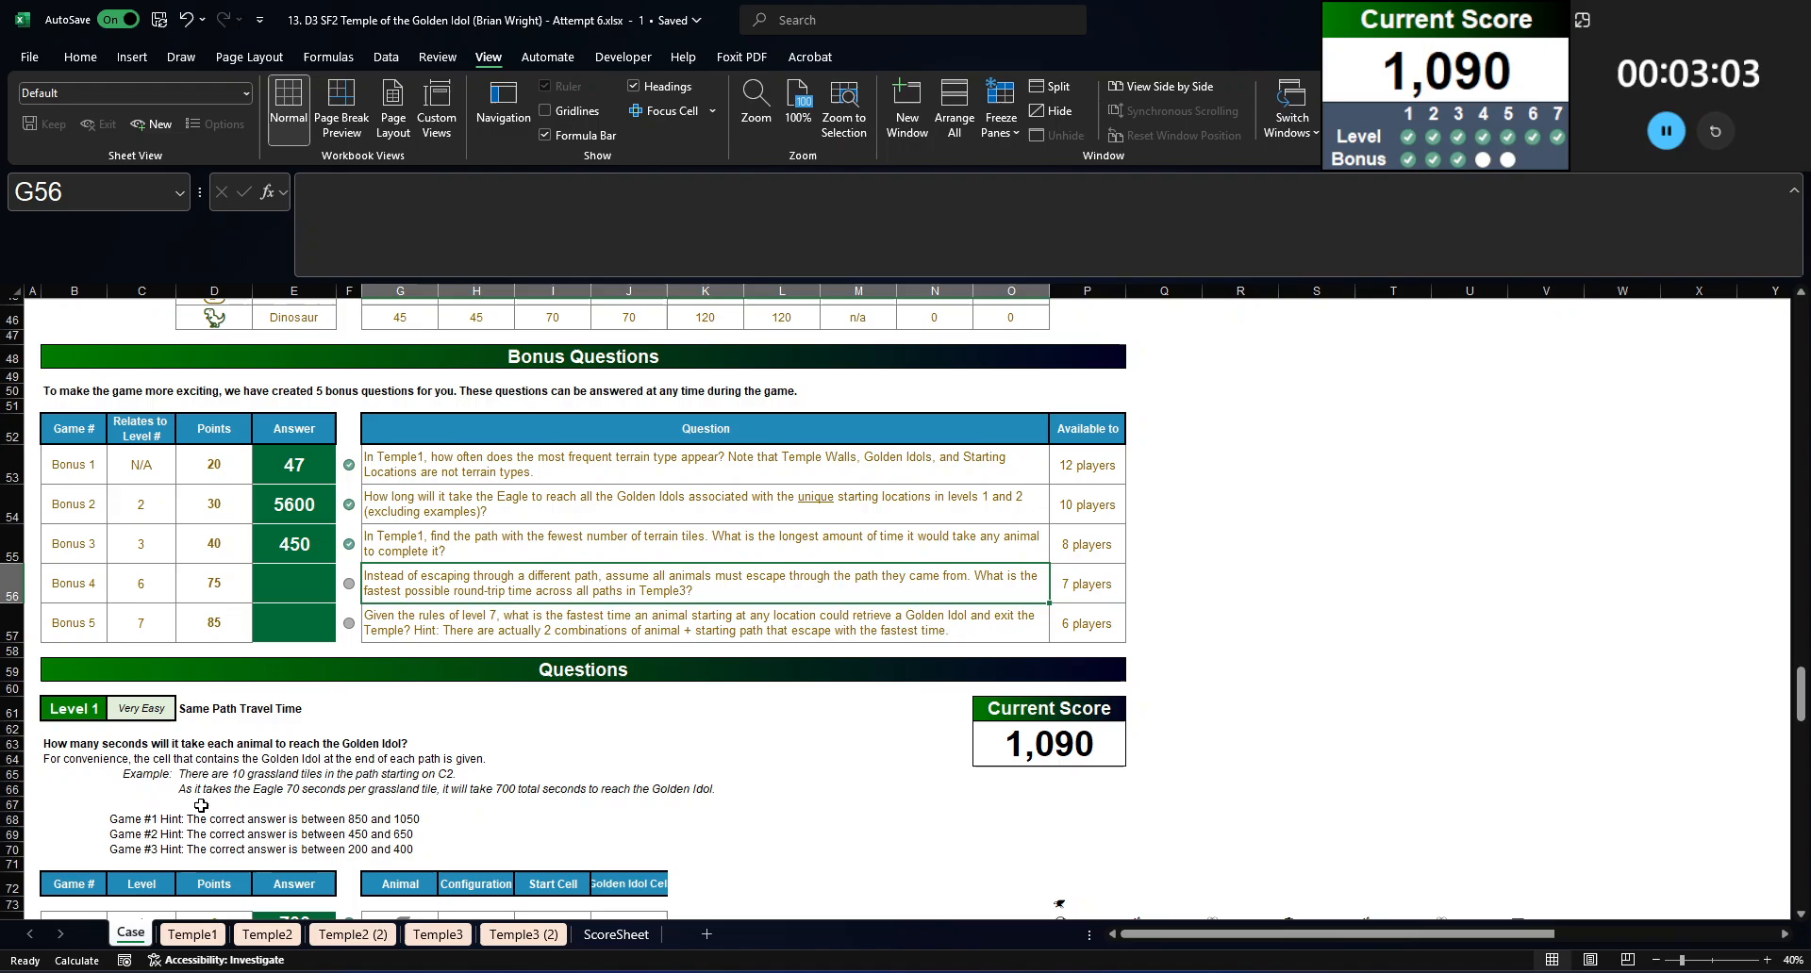
left_click(286, 571)
type("=min(")
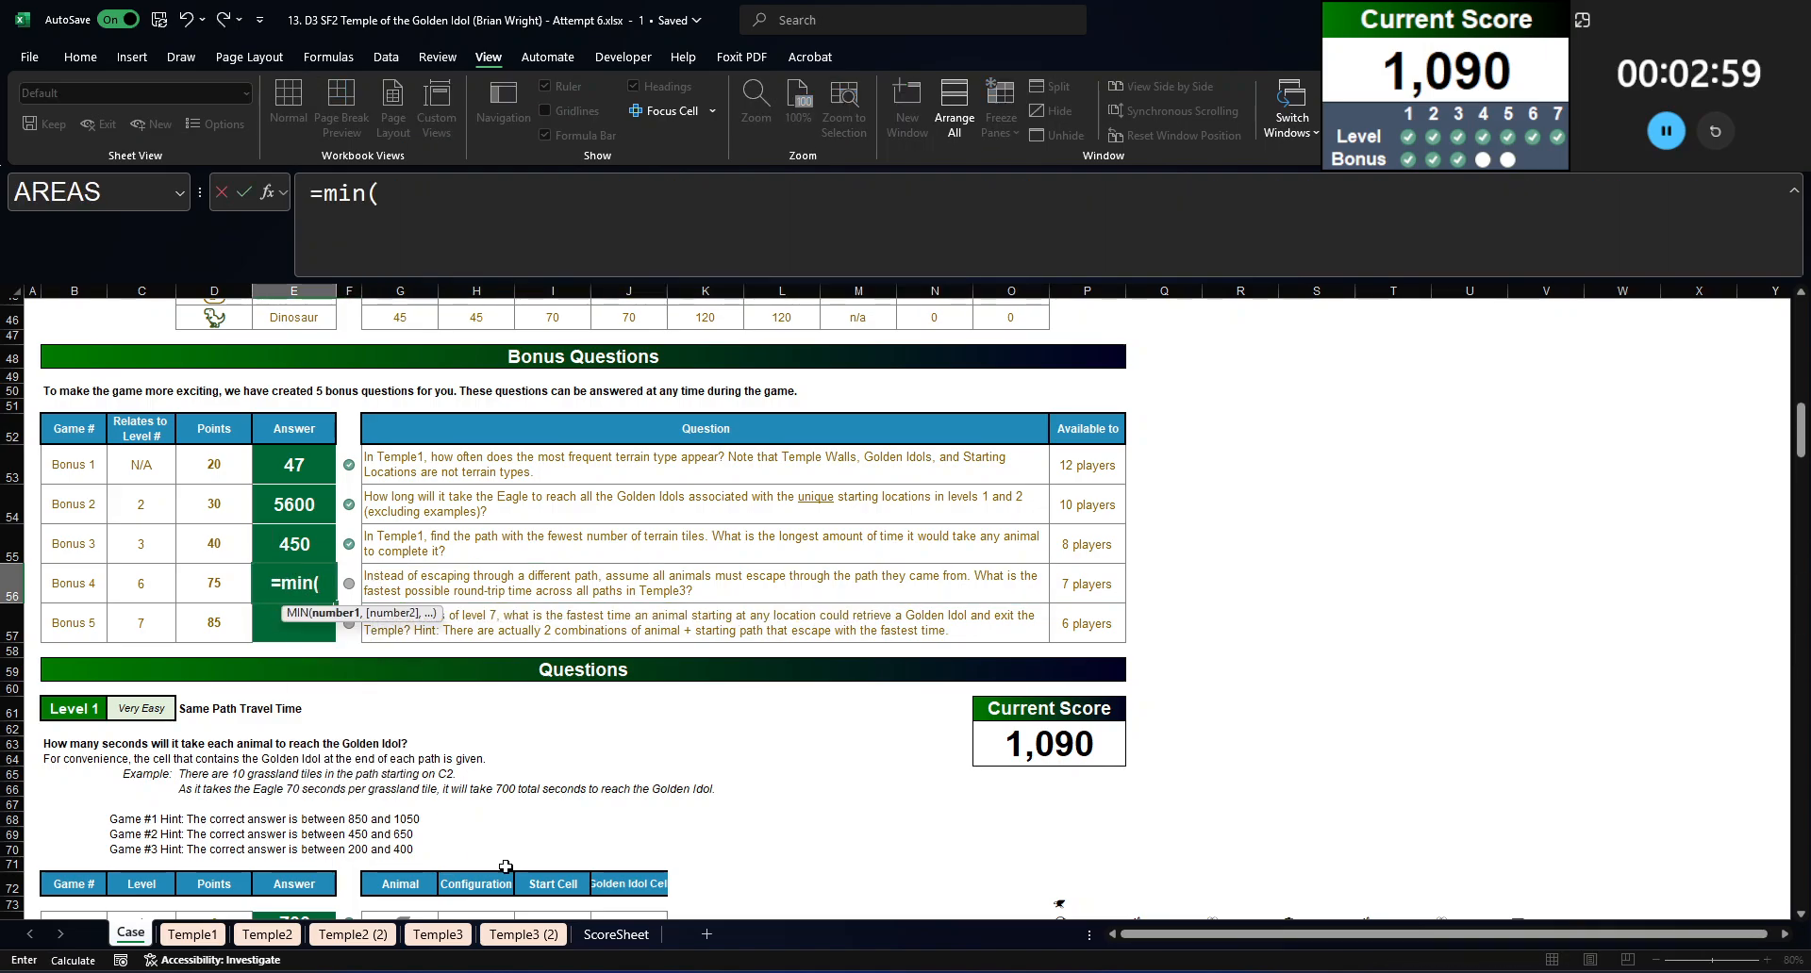
left_click(523, 933)
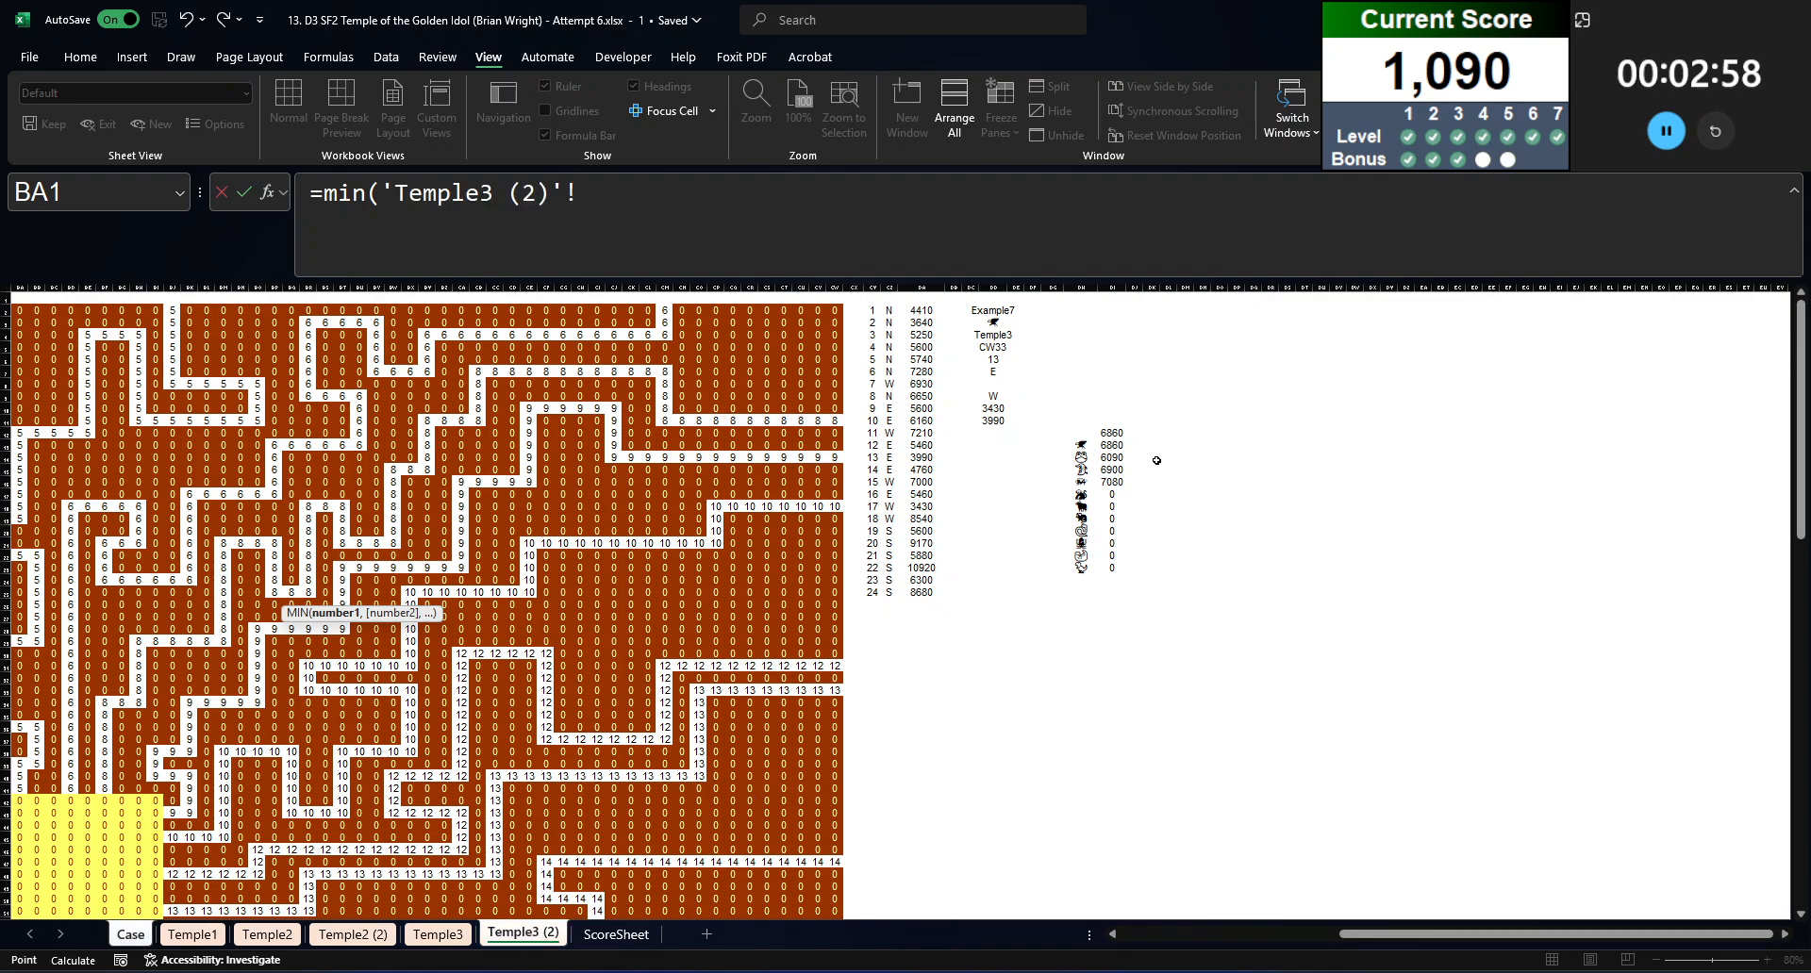
left_click(1111, 445)
key("ctrl+shift+Down")
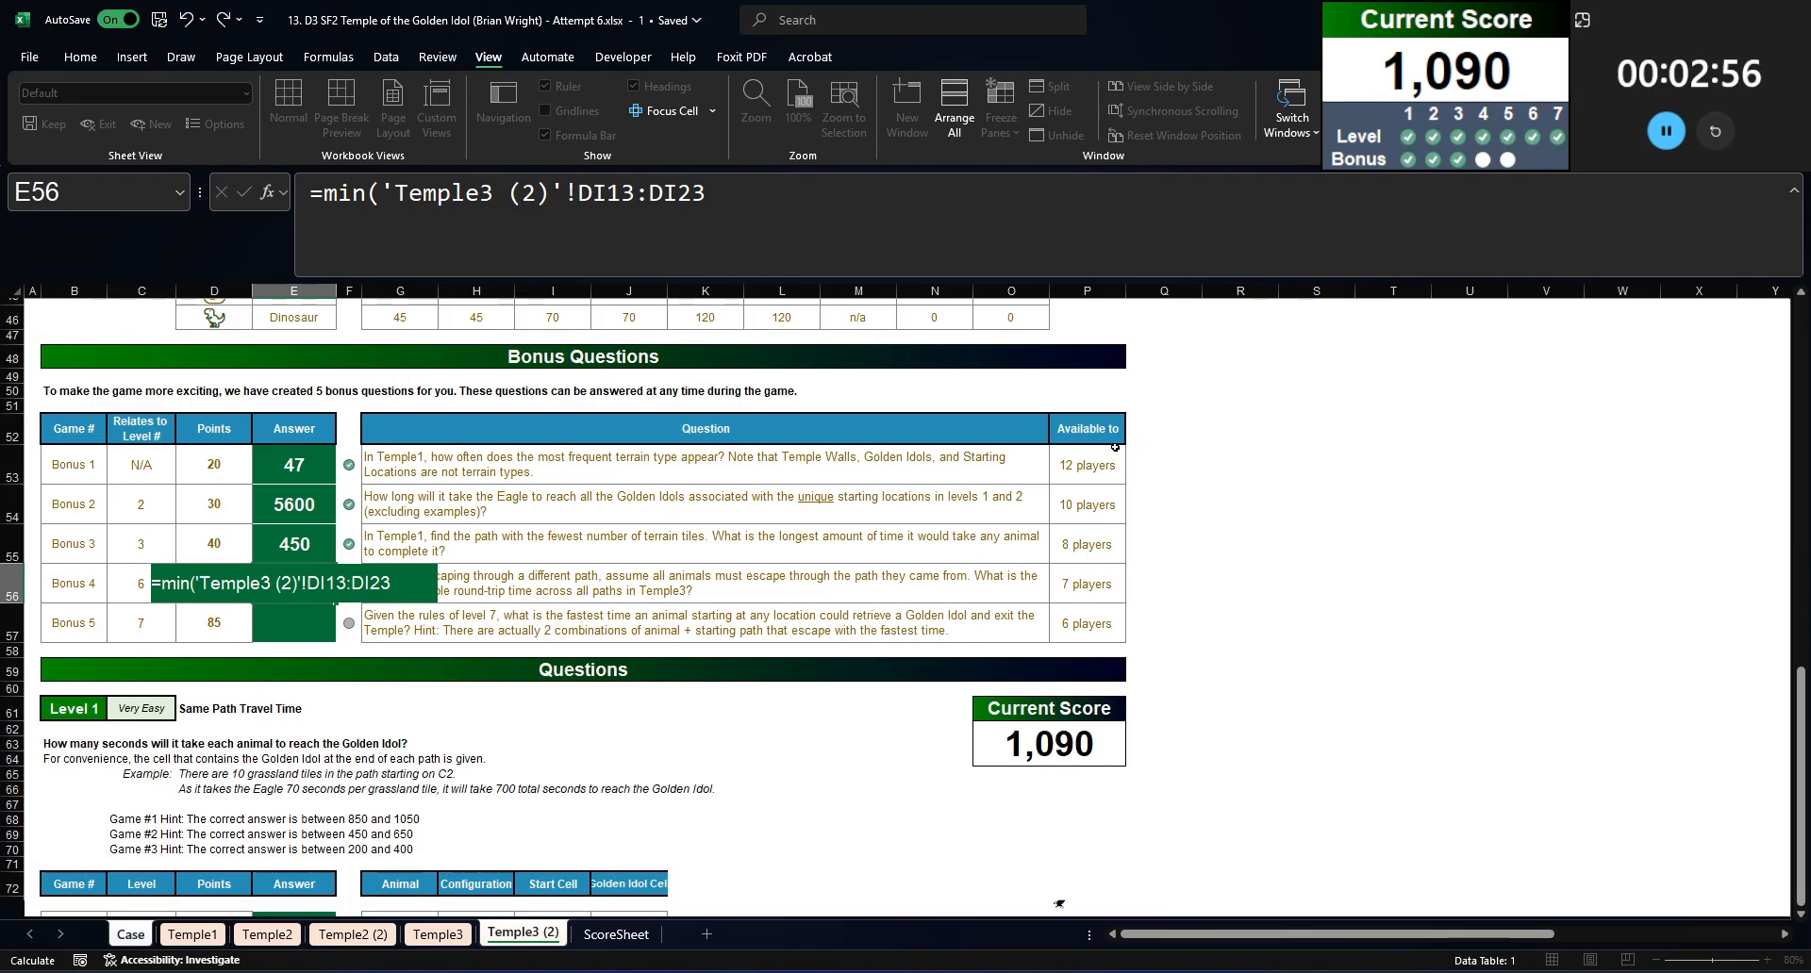
key("Return")
key("Up")
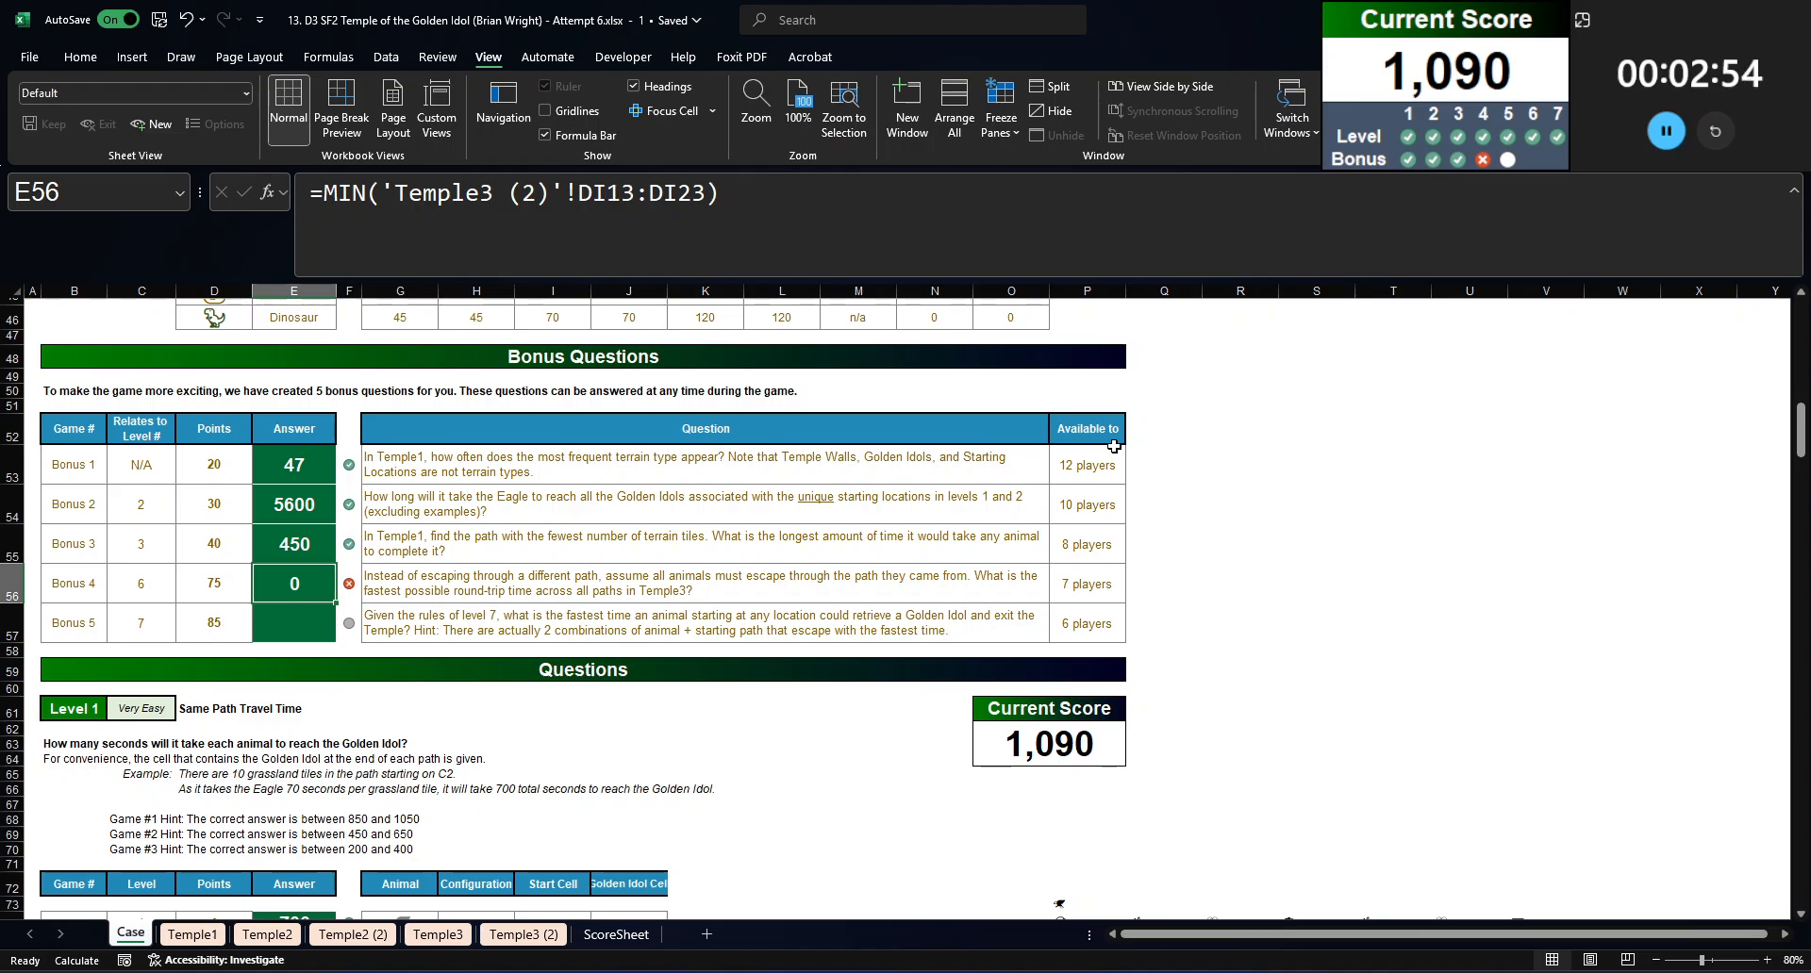
Step: Check the data table's round-trip times in DI13:DI23 on Temple3 (2) as they recalculate, and the Bonus 4 answer on the Case sheet
left_click(520, 933)
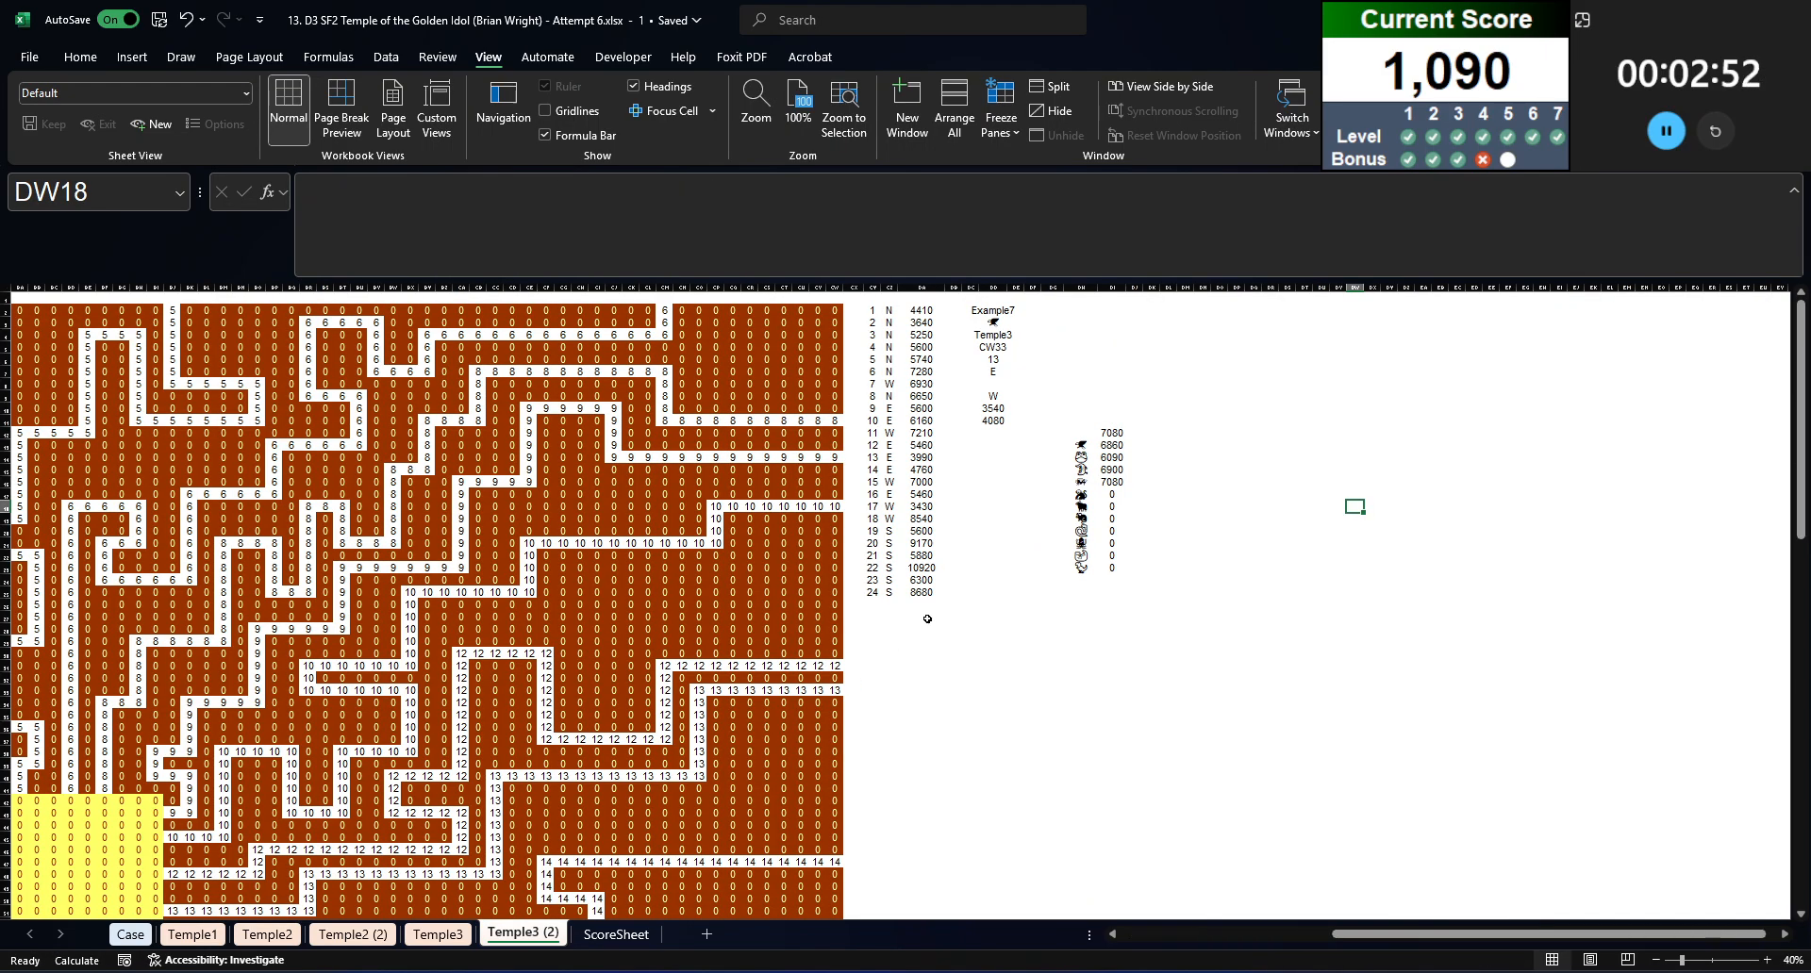
left_click(1048, 544)
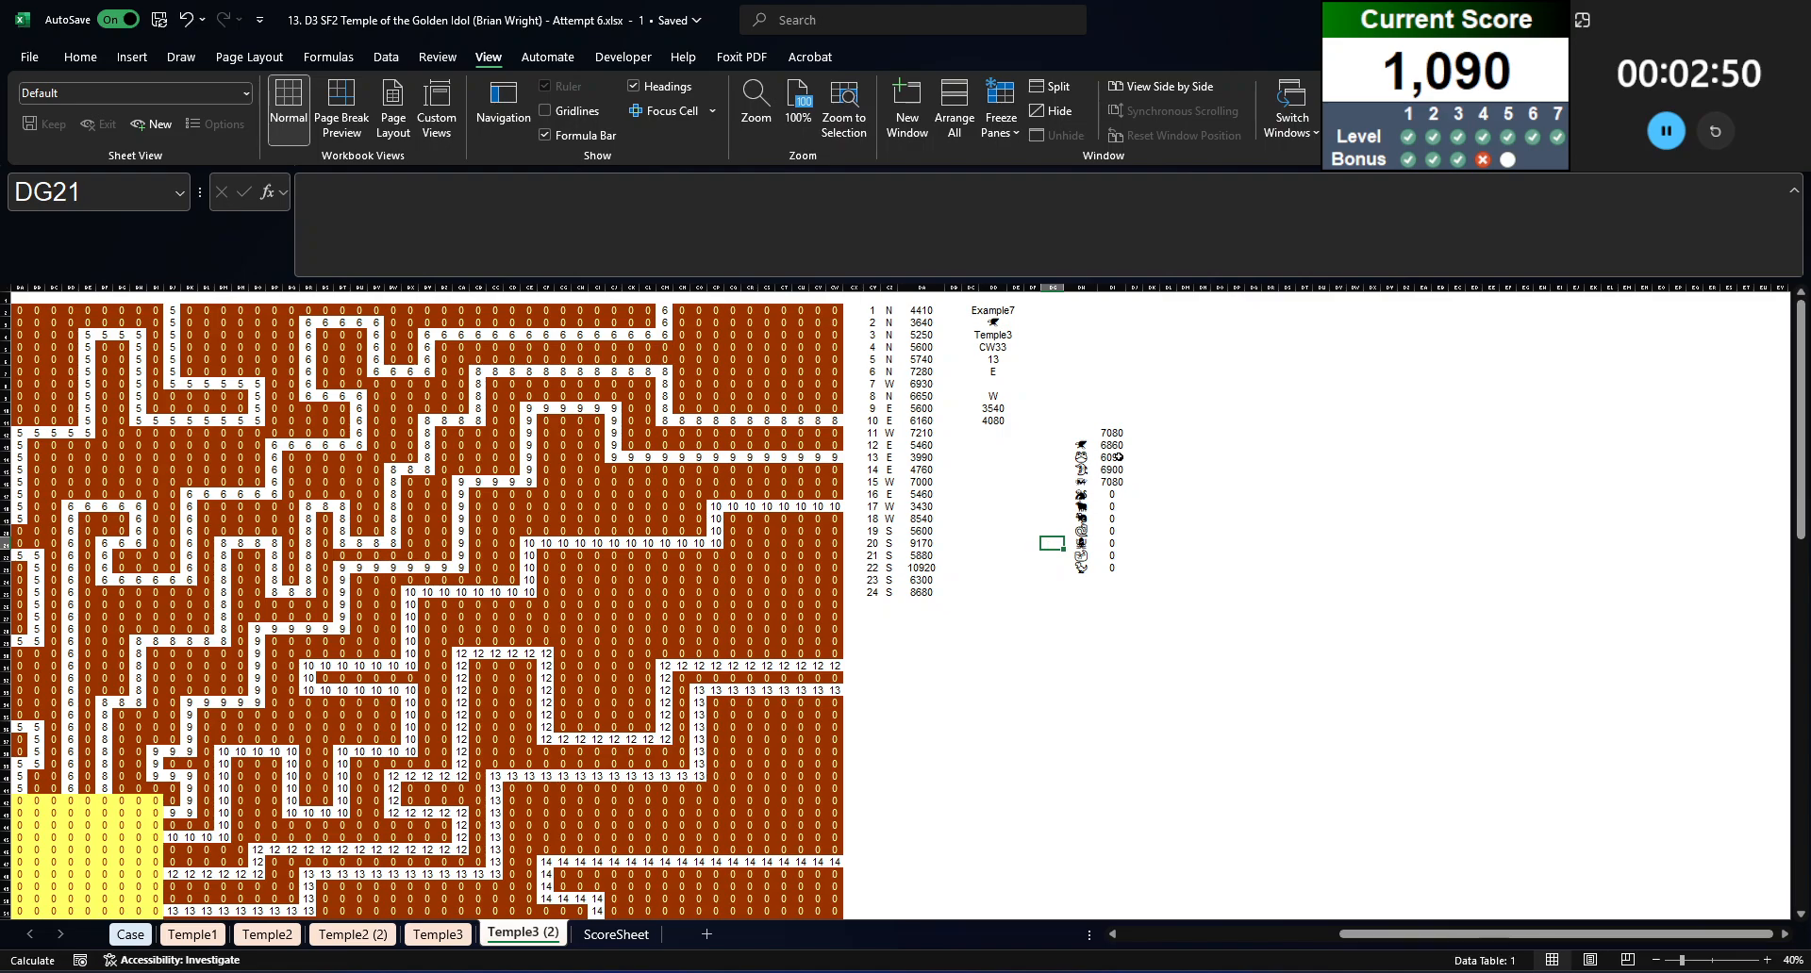
left_click(1114, 457)
left_click(1121, 447)
key("ctrl+shift+Down")
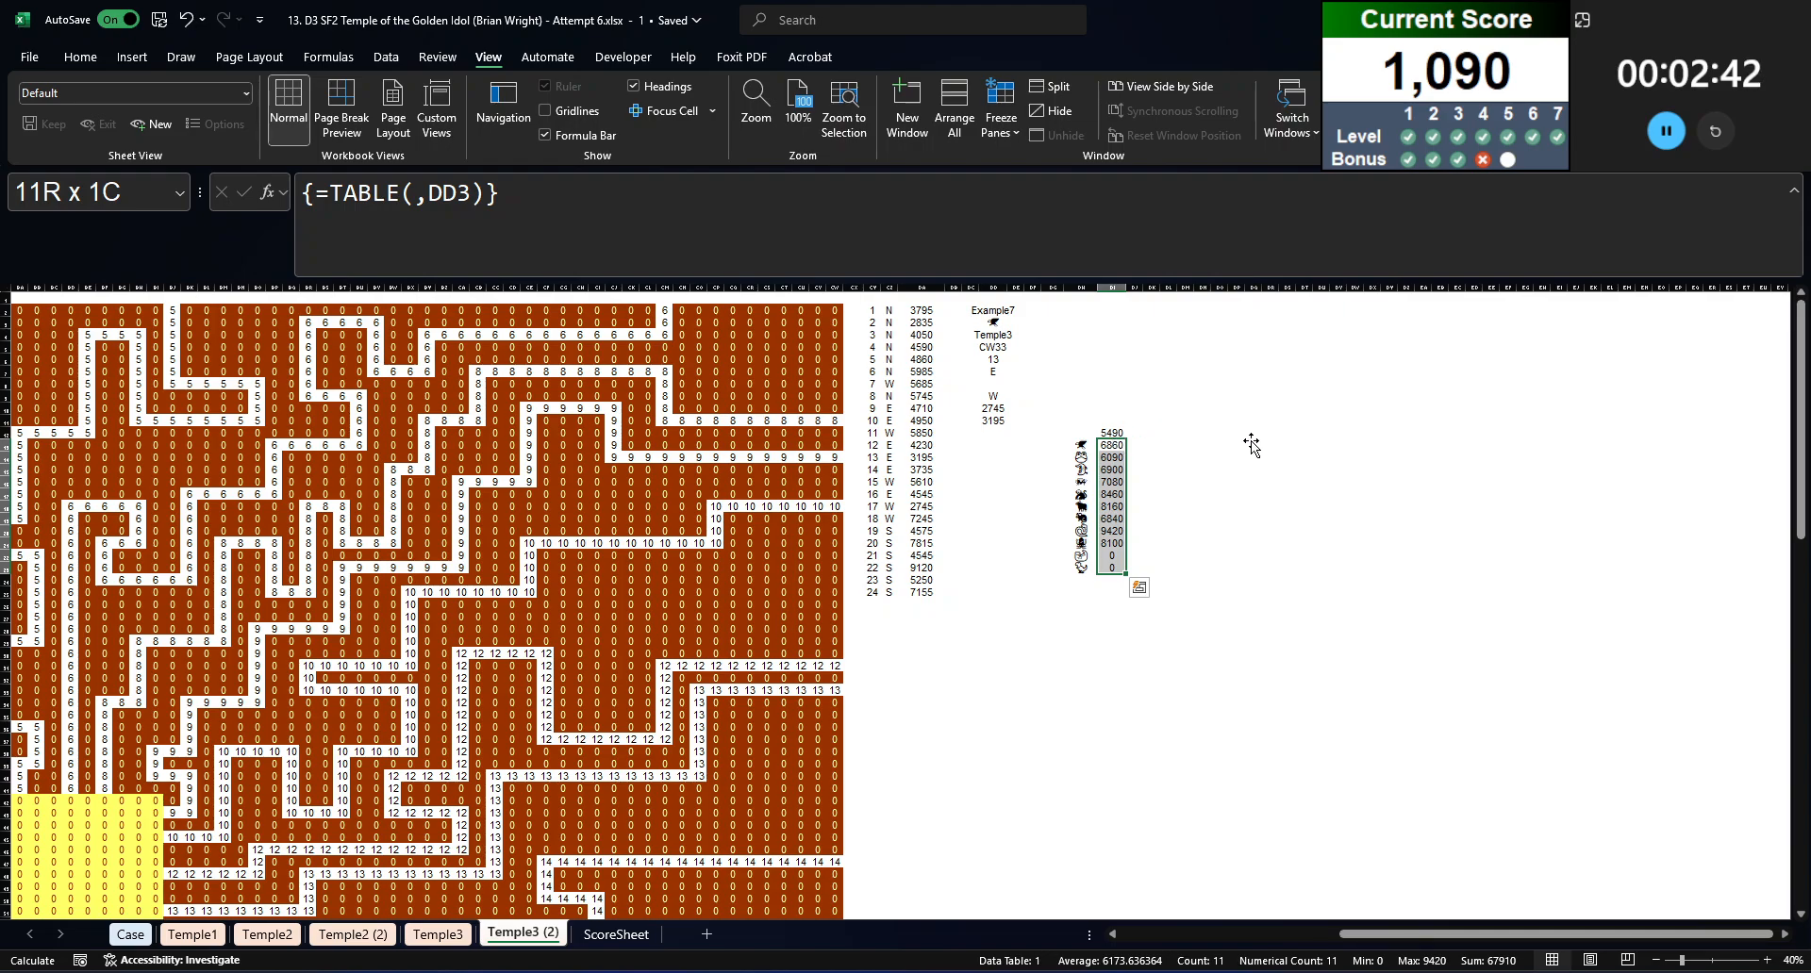
left_click(1123, 459)
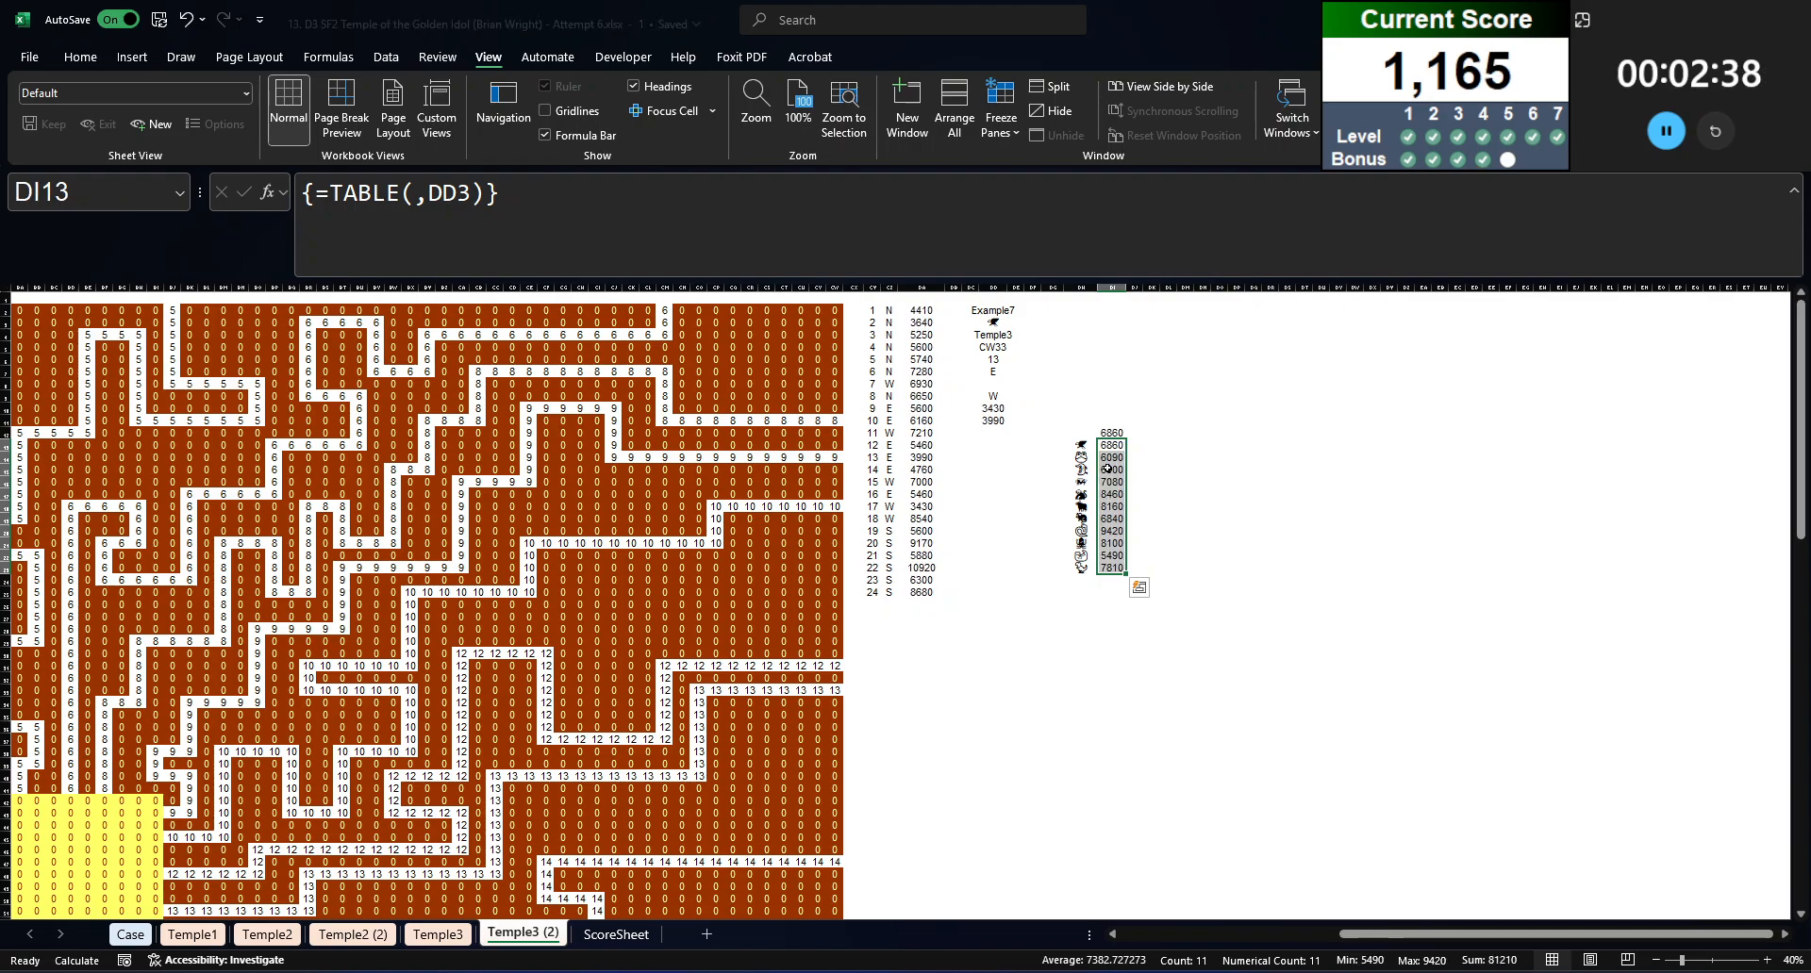
left_click(1039, 510)
left_click(130, 934)
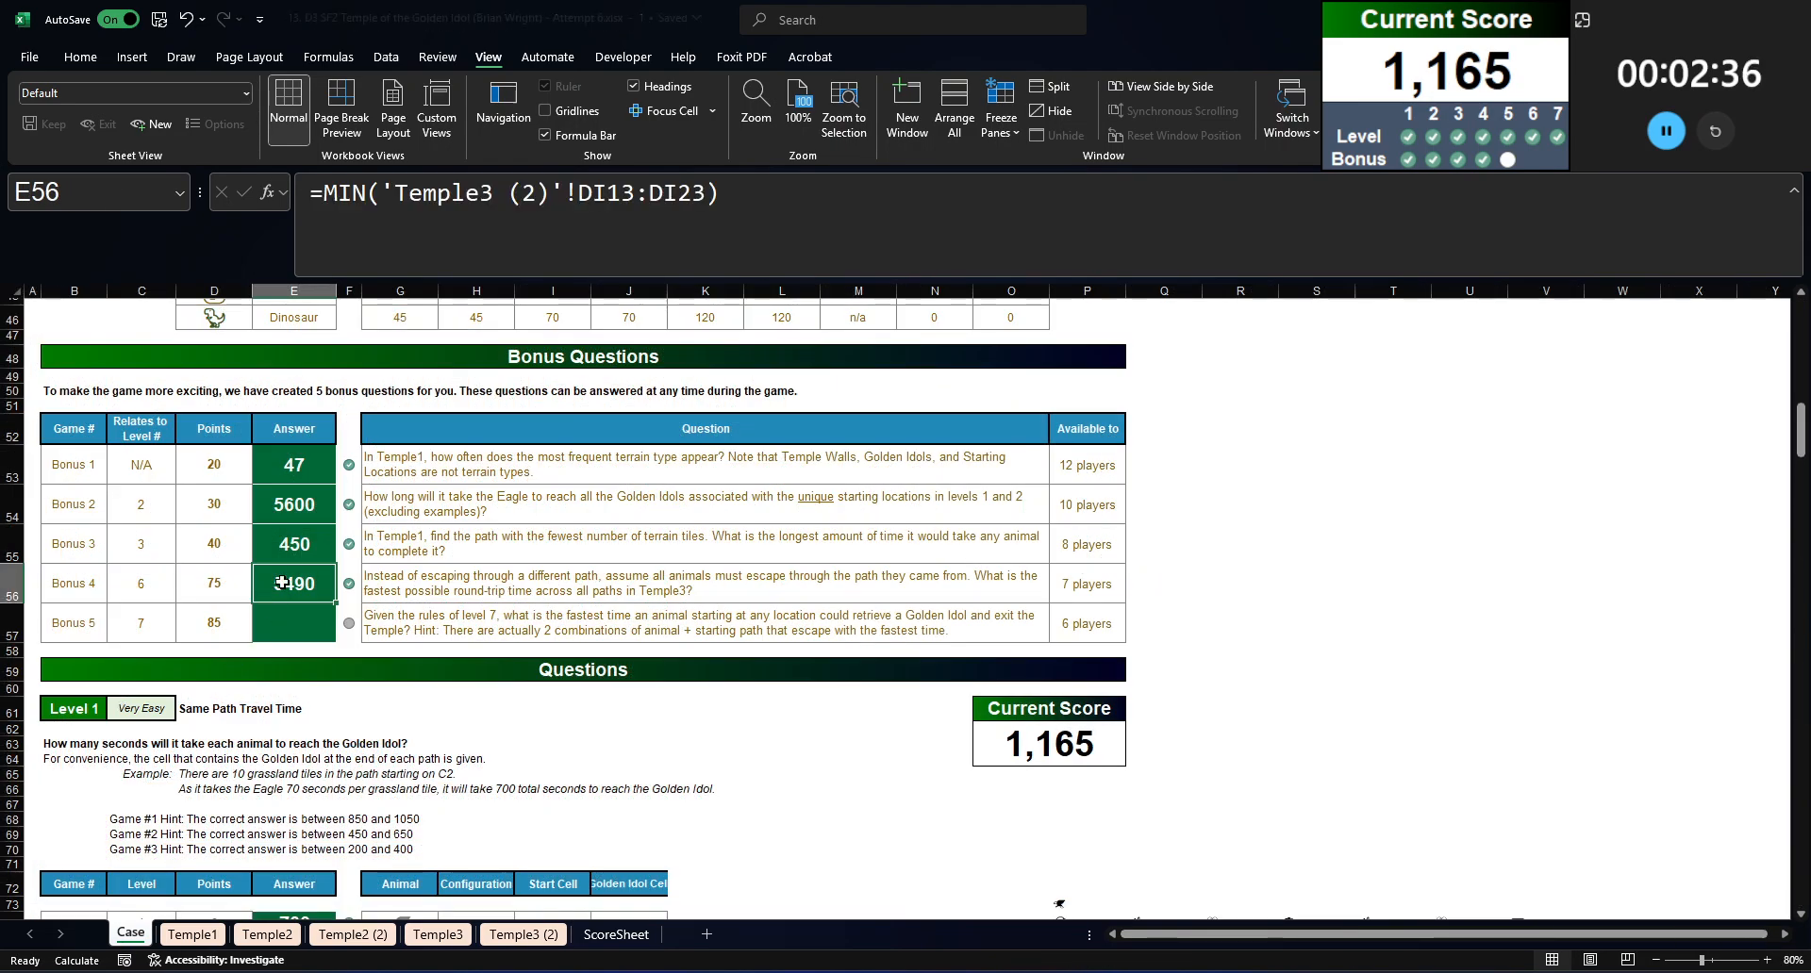
Step: Replace the Bonus 4 formula in E56 with its static value and select the Bonus 5 answer cell E57
key("ctrl+c")
left_click(294, 505)
left_click(294, 544)
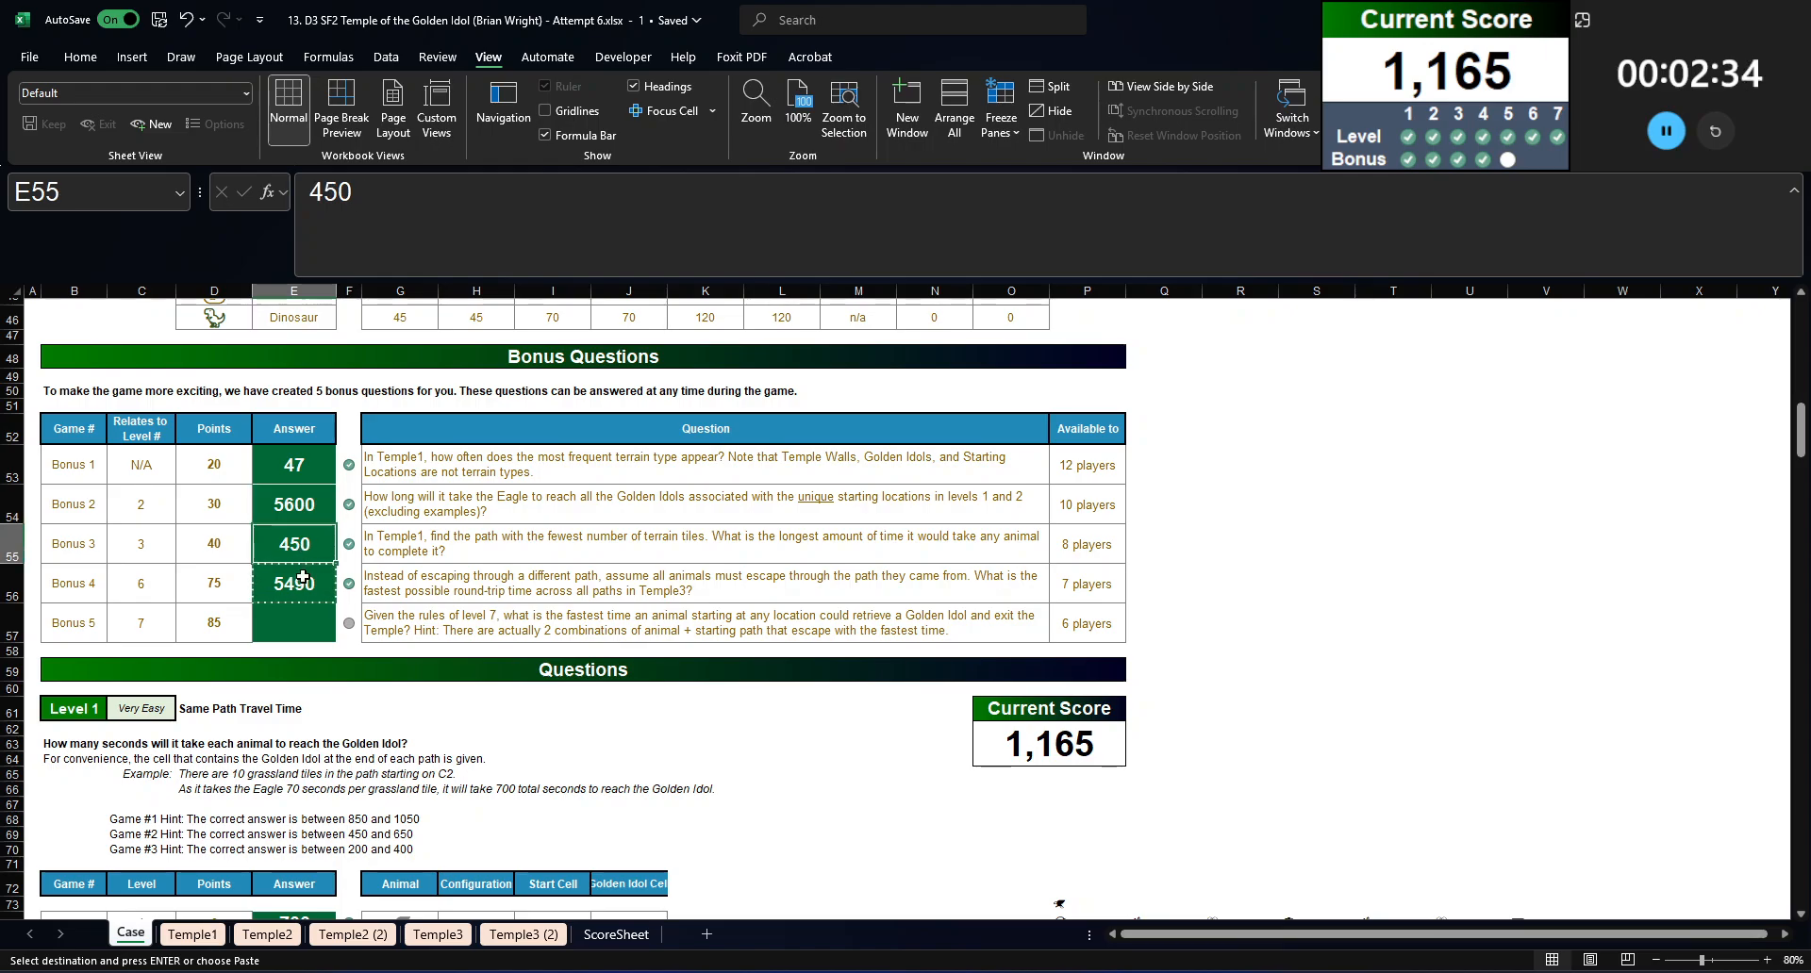
left_click(306, 651)
left_click(307, 624)
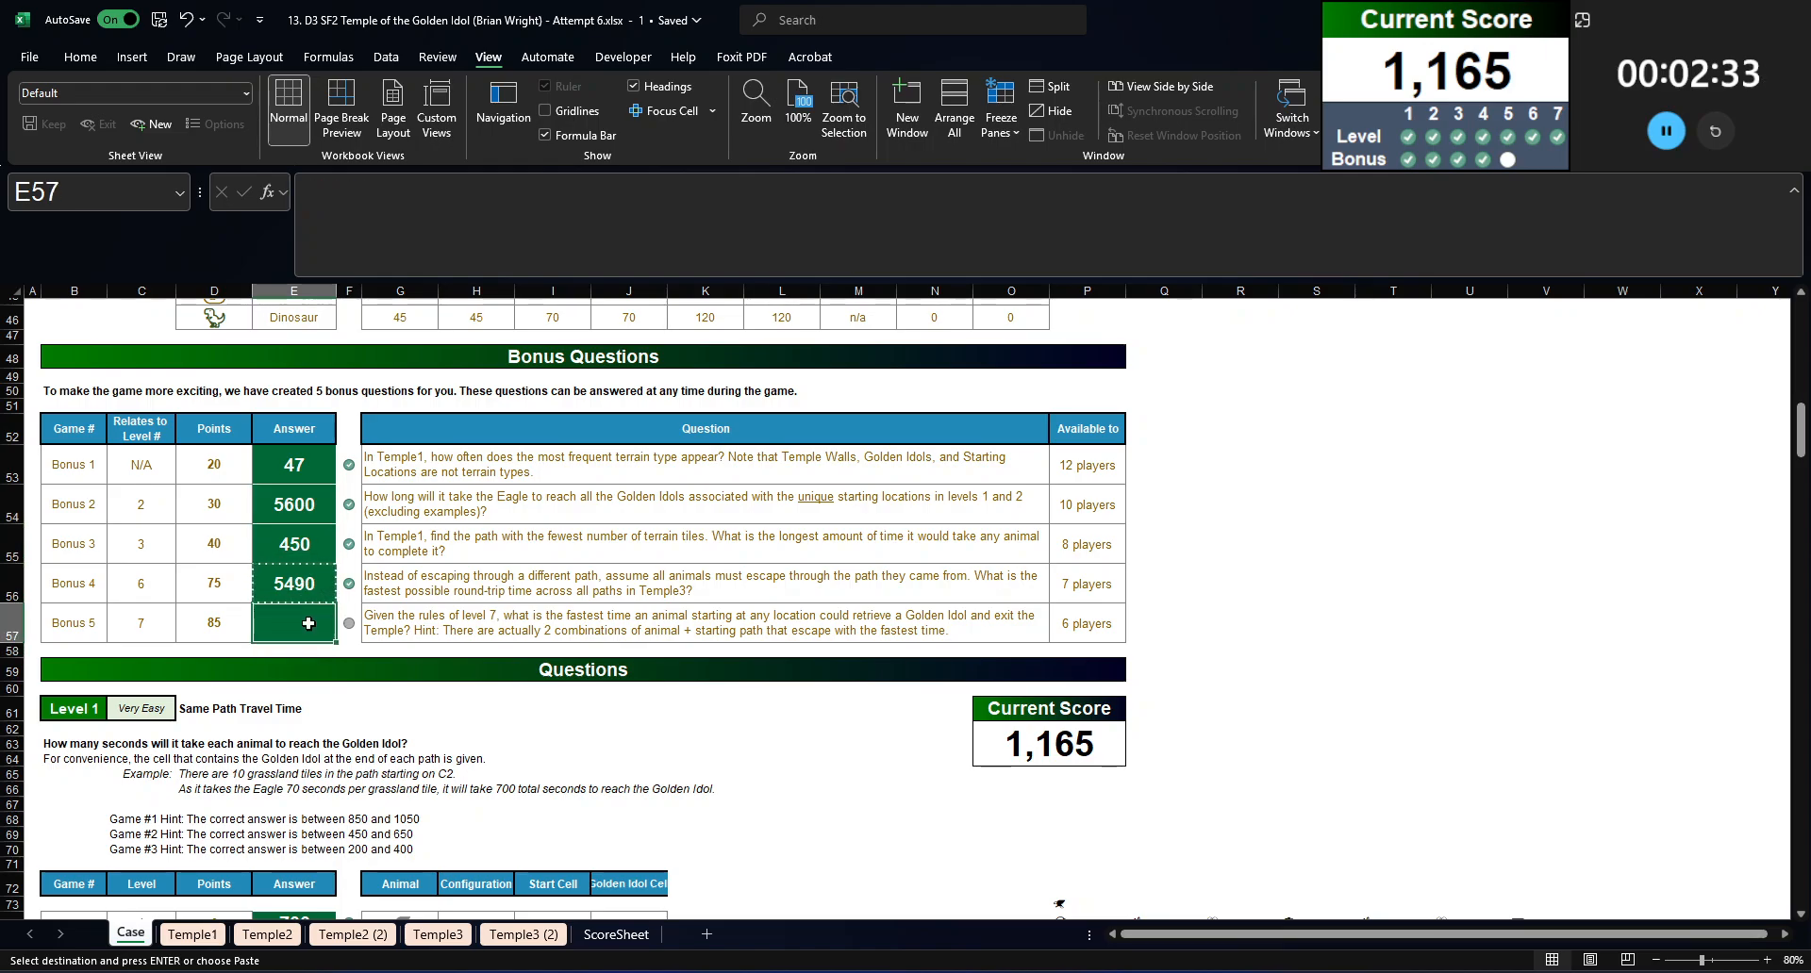
left_click(466, 653)
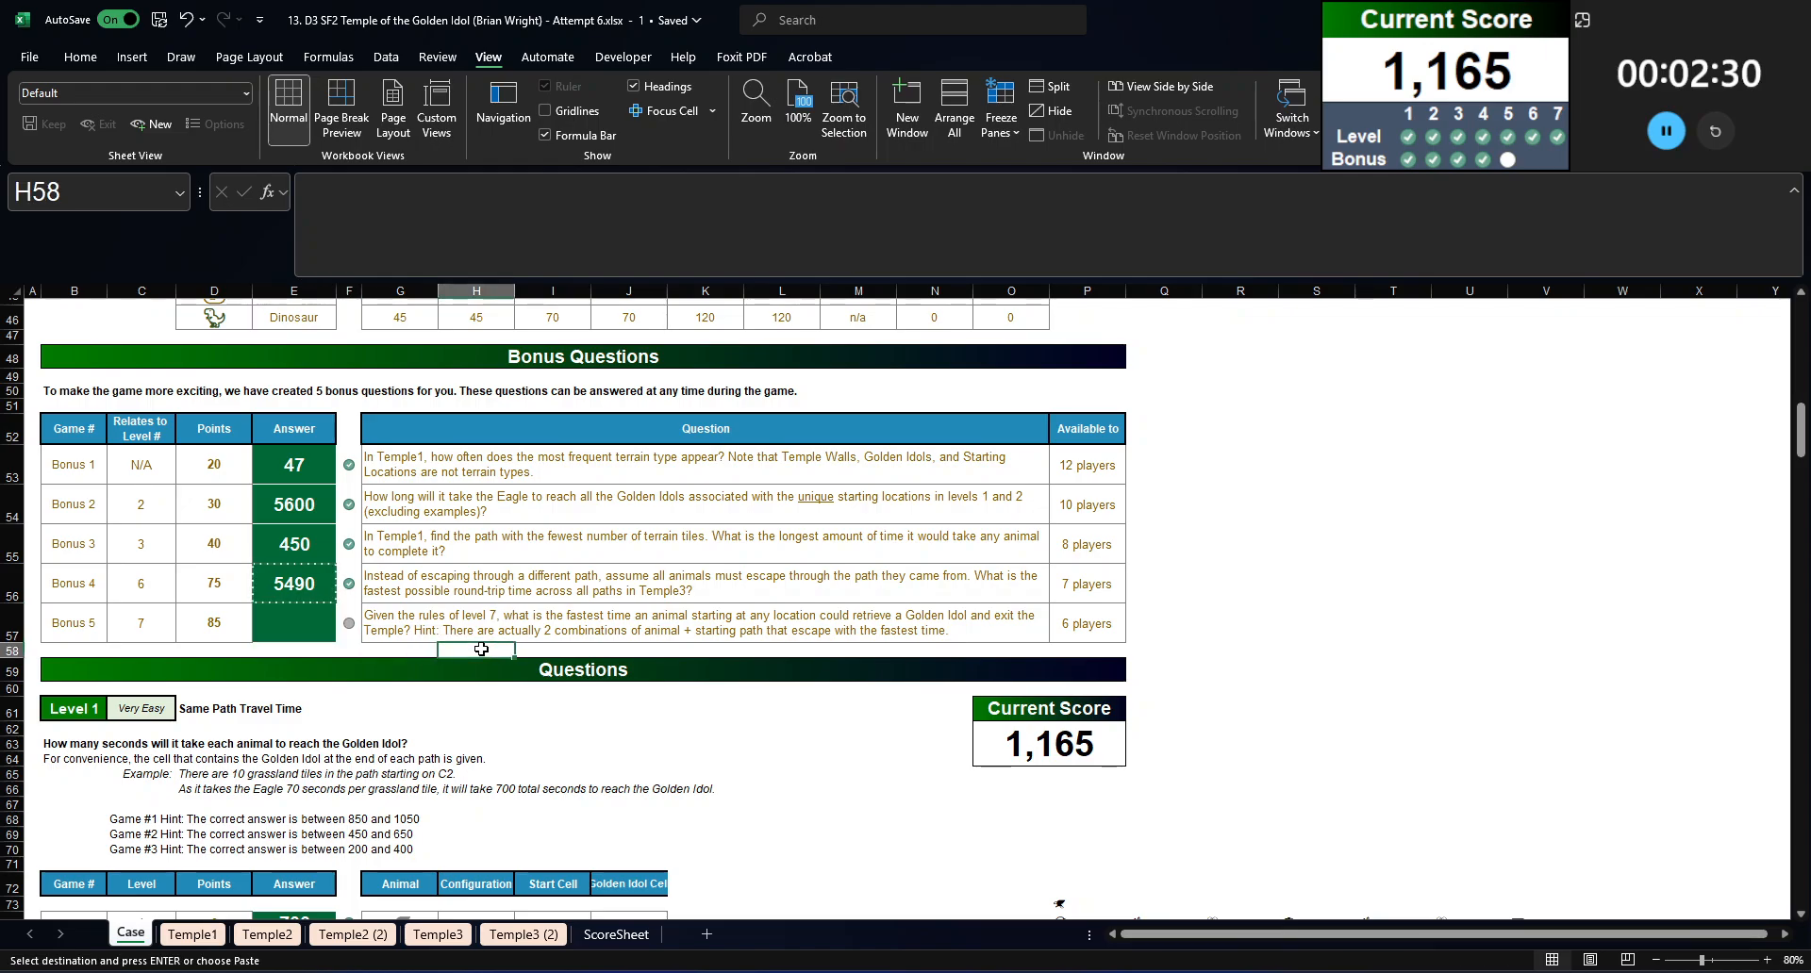
left_click(406, 651)
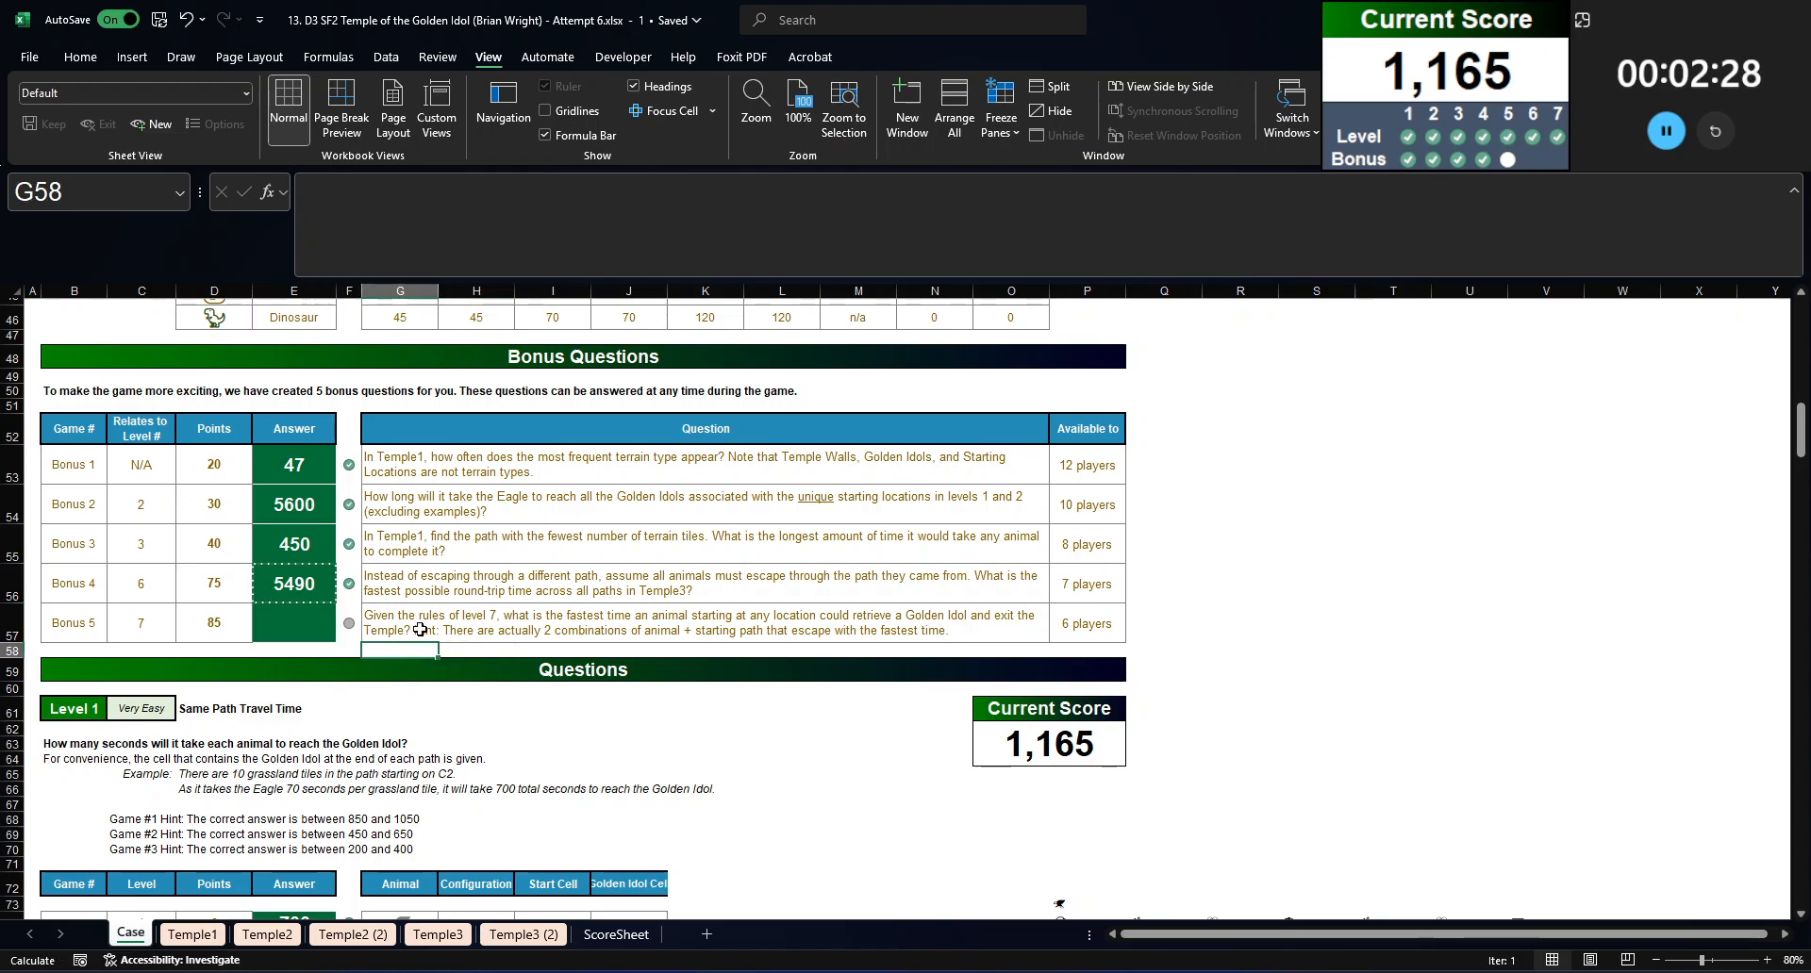
left_click(307, 625)
Step: Clear the Bonus 4 formula and data table results in DI12:DI23 on the Temple3 (2) sheet, keeping the animal list
left_click(523, 933)
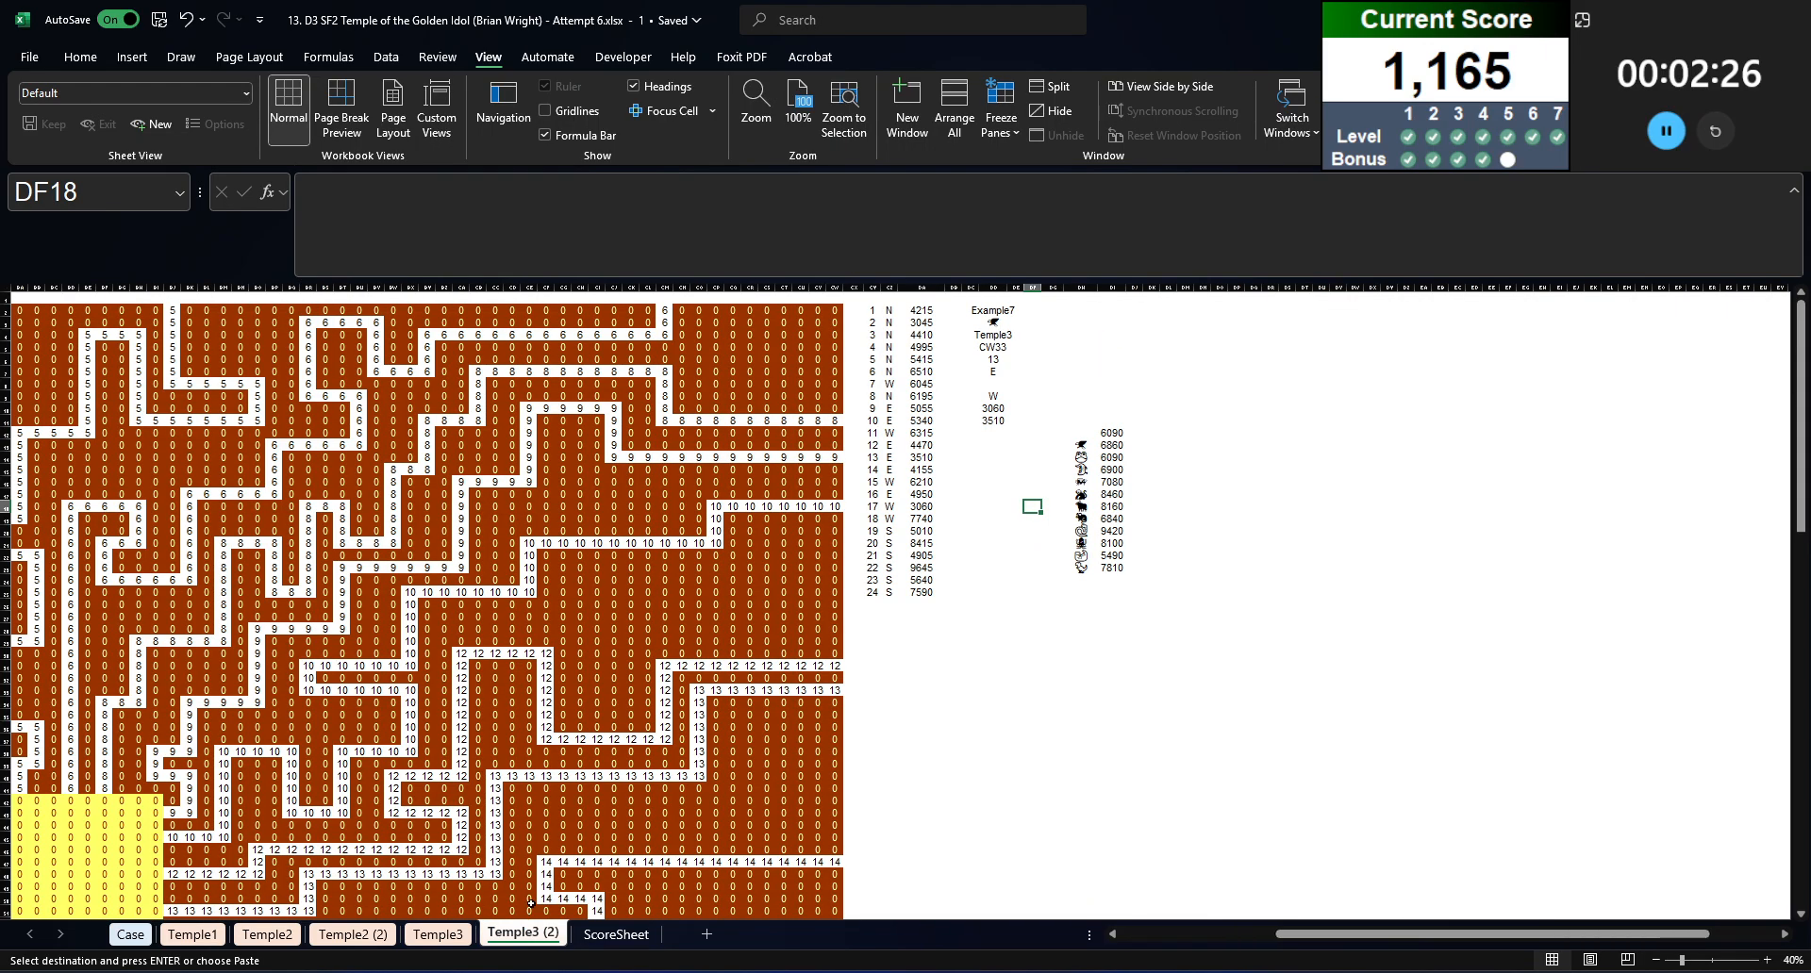
left_click(1246, 518)
left_click(995, 433)
left_click(997, 446)
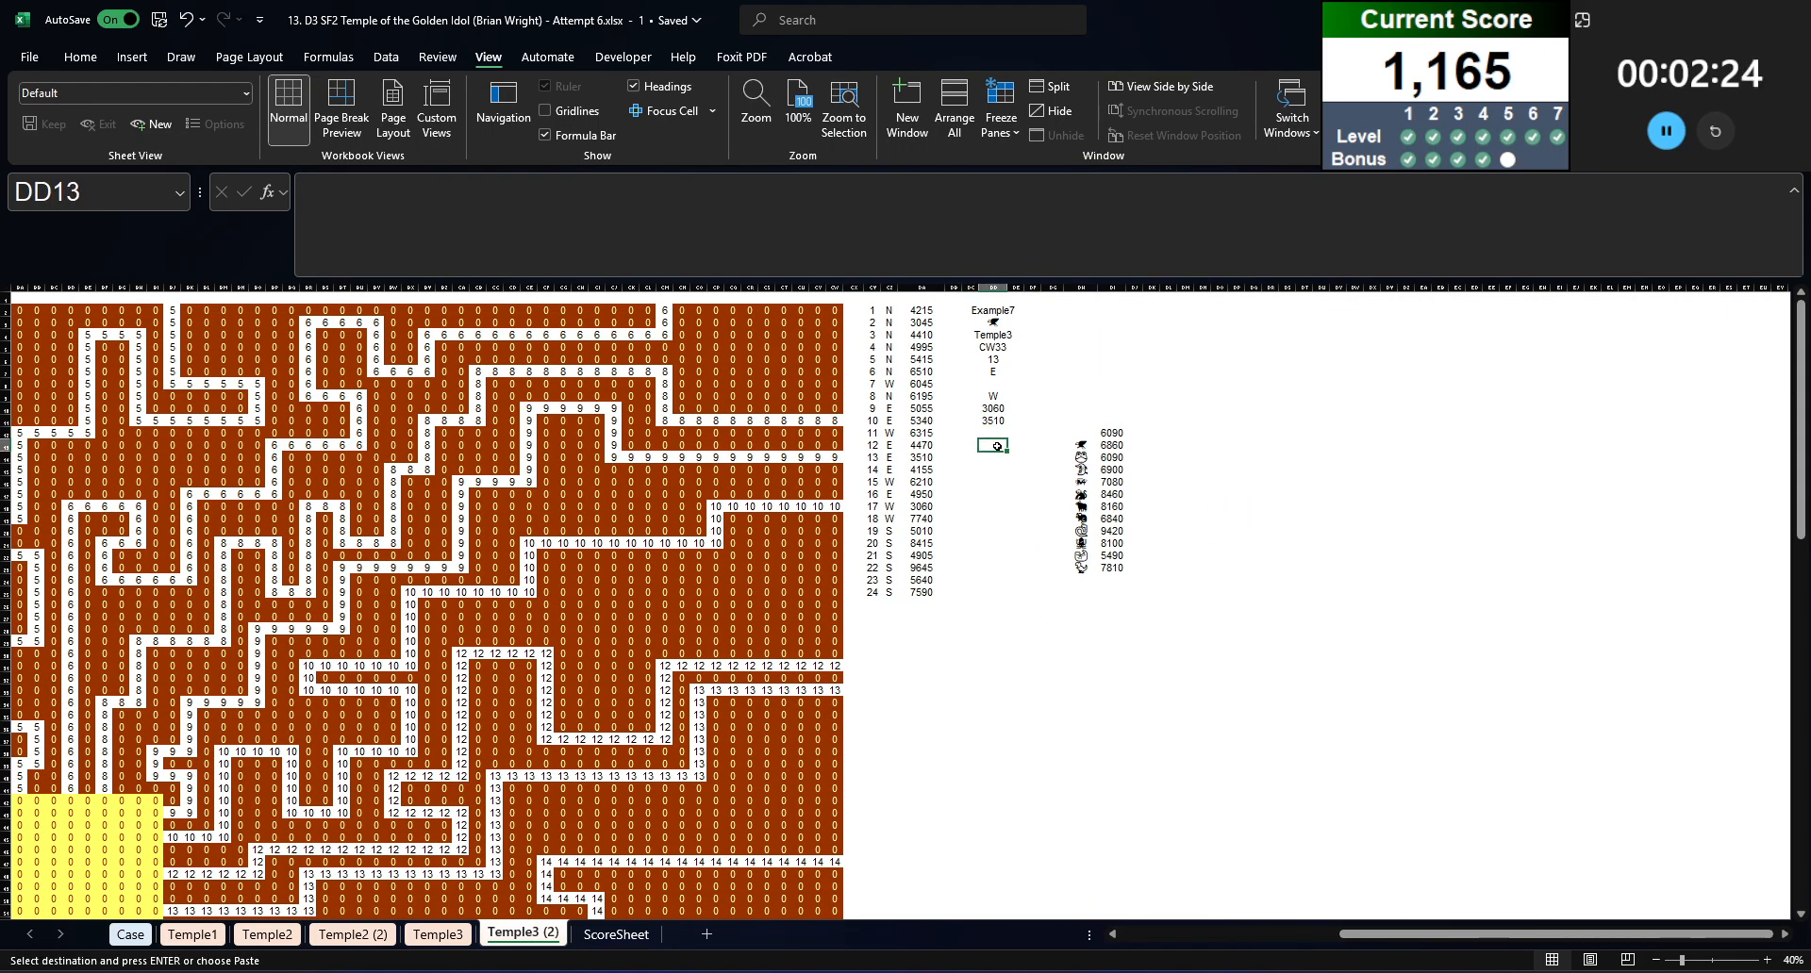
key("Escape")
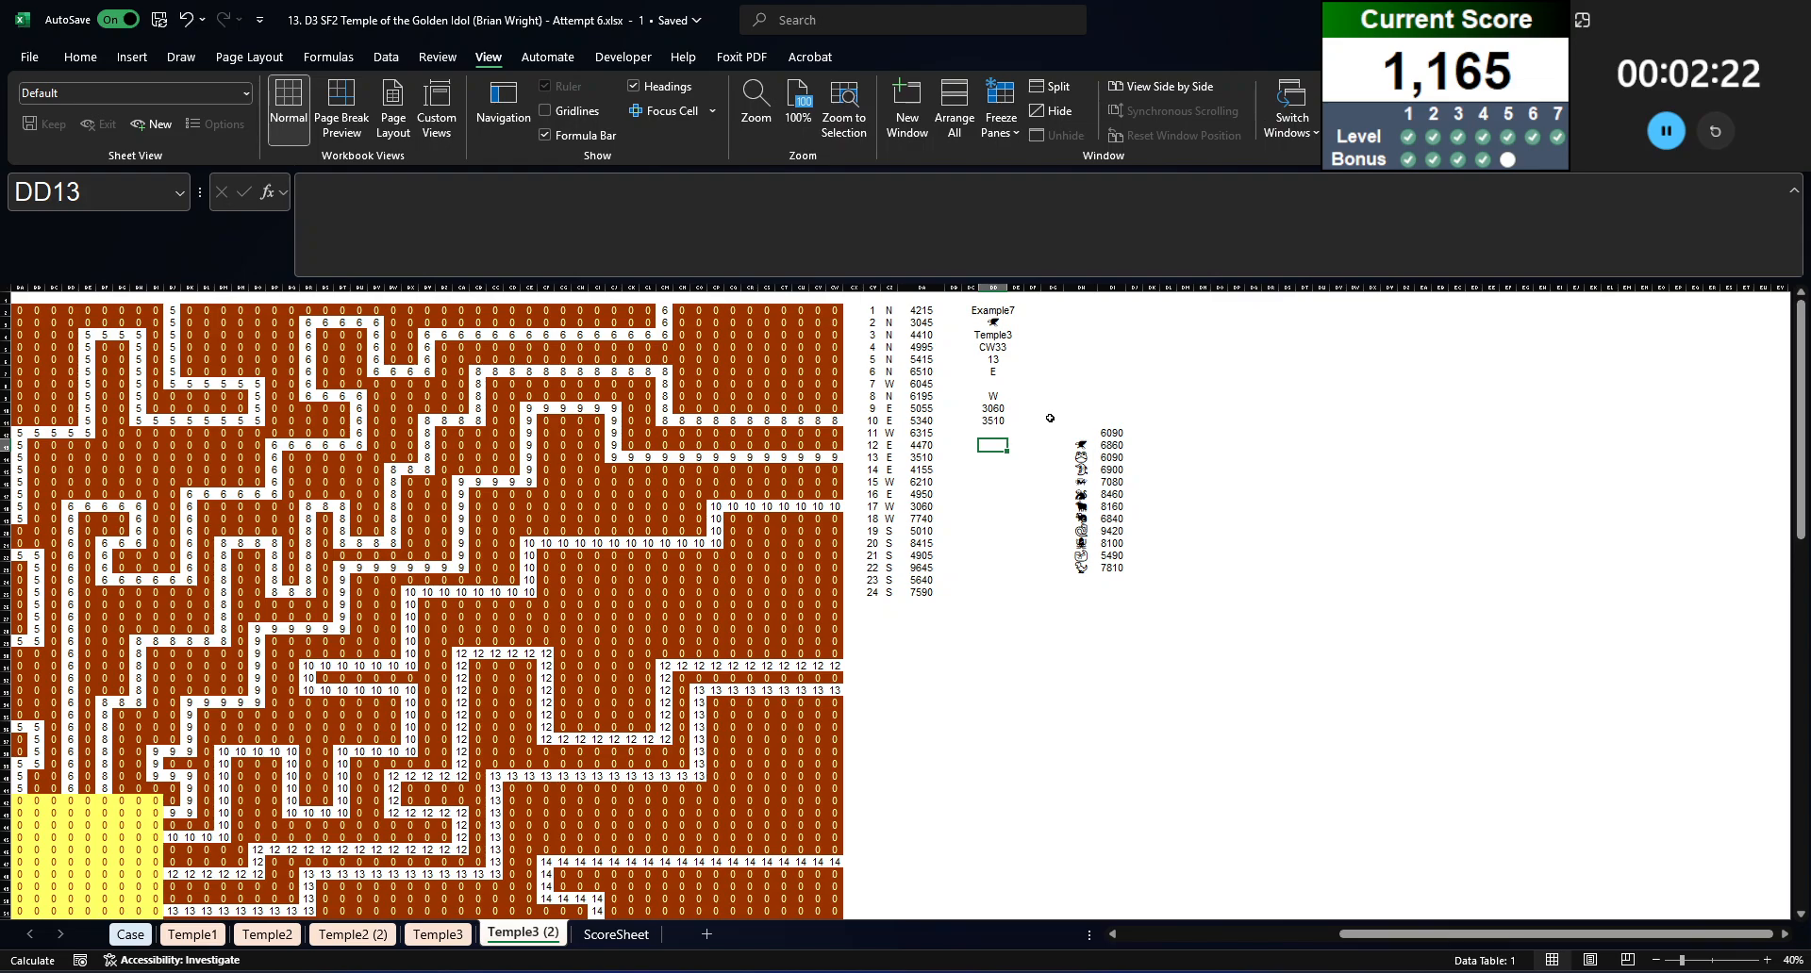
key("Right")
key("Right")
key("Right")
key("Right")
key("ctrl+shift+Down")
key("Left")
key("Up")
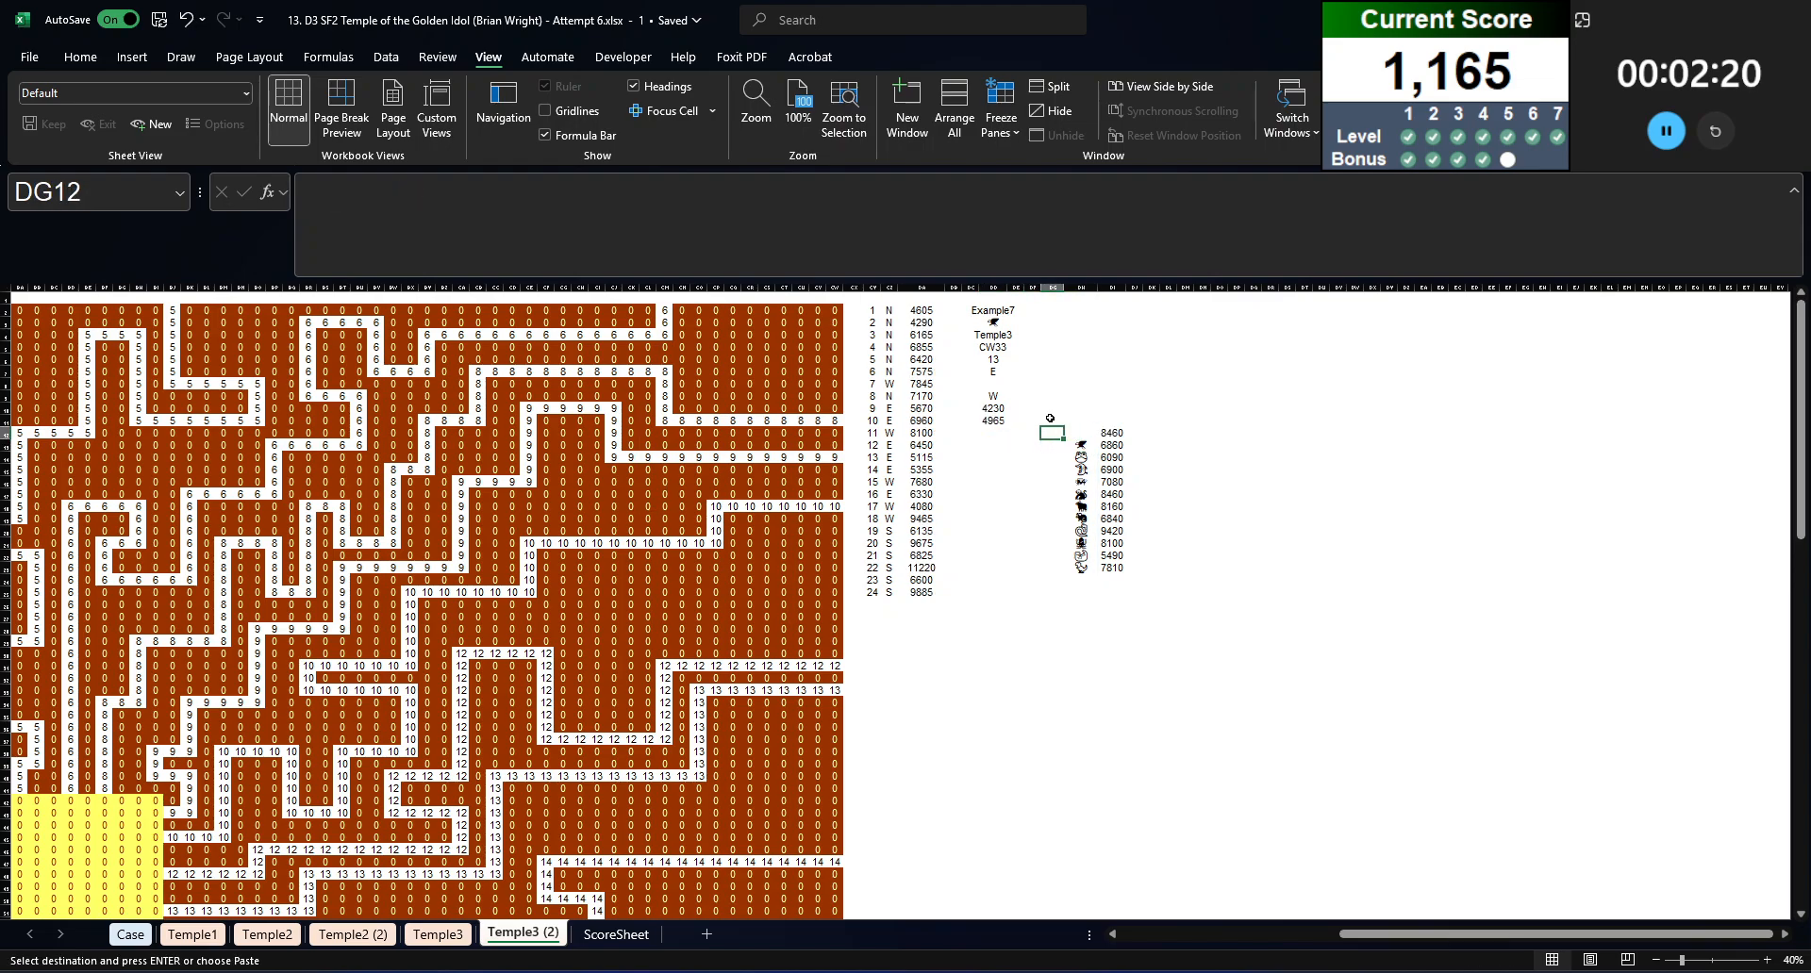
key("ctrl+shift+Right")
key("ctrl+shift+Left")
key("Right")
key("Right")
key("ctrl+shift+Down")
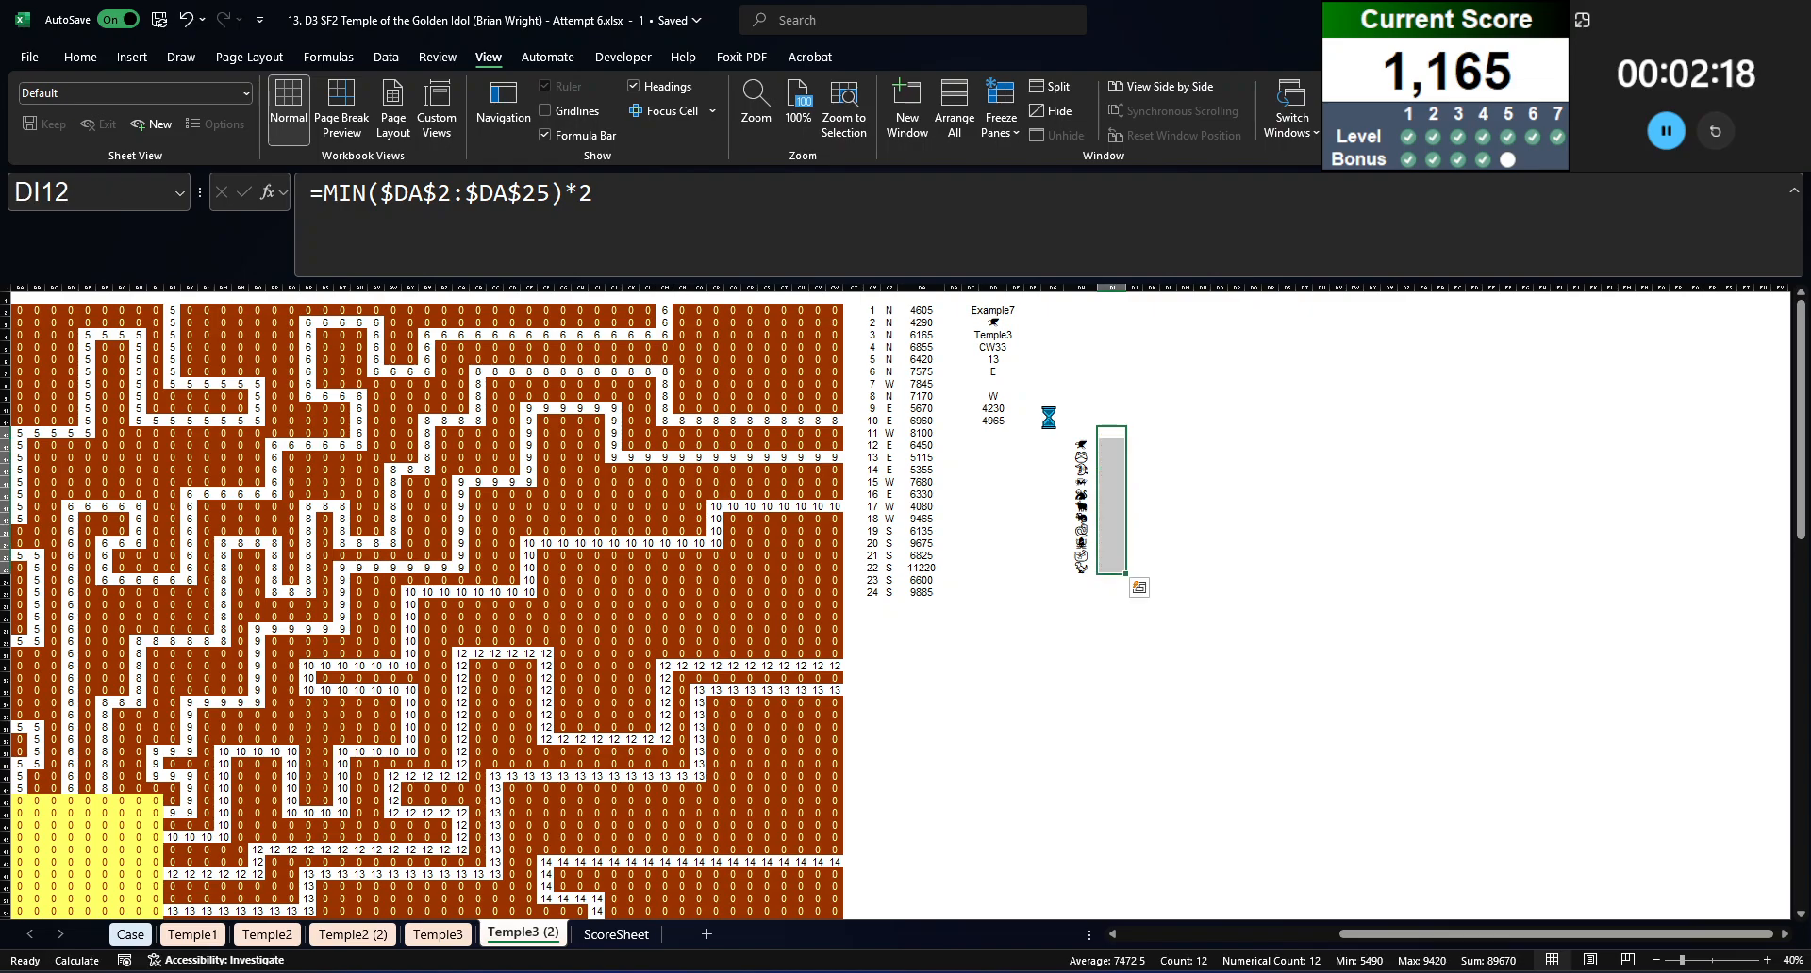
key("Delete")
Step: Enter the direction labels N, S, E and W in DD13:DD16
key("Left")
key("Left")
key("Left")
key("Left")
key("Left")
key("Down")
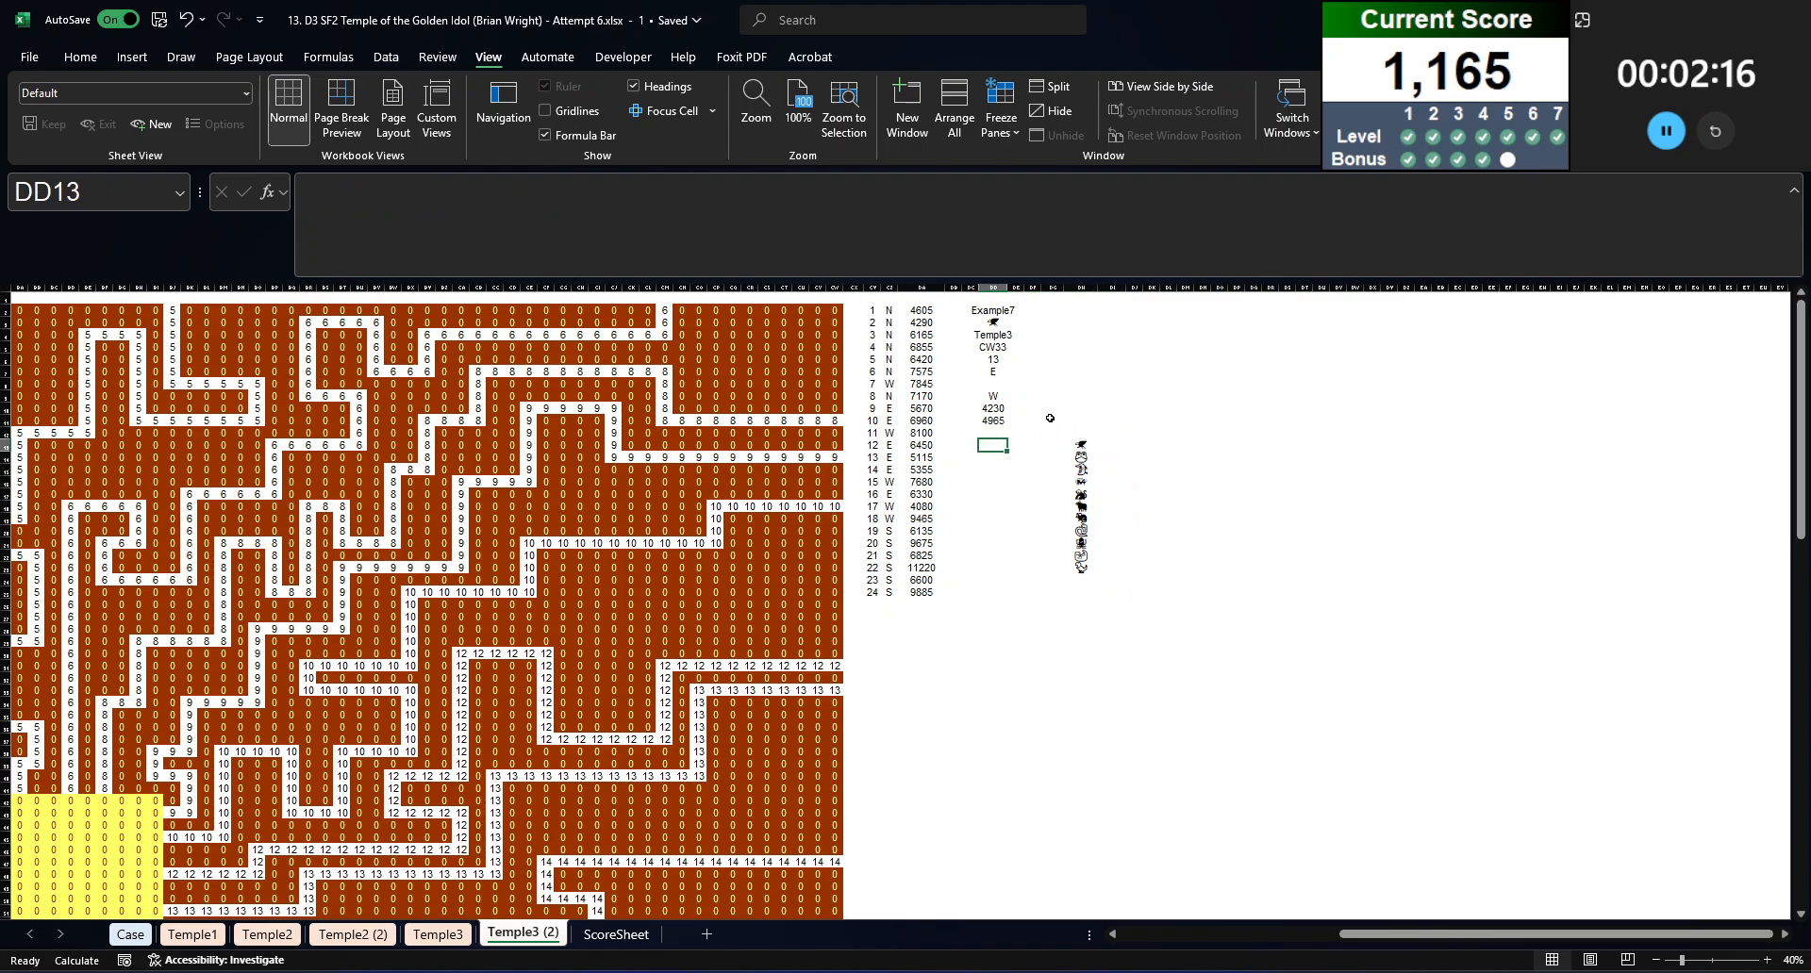
type("N")
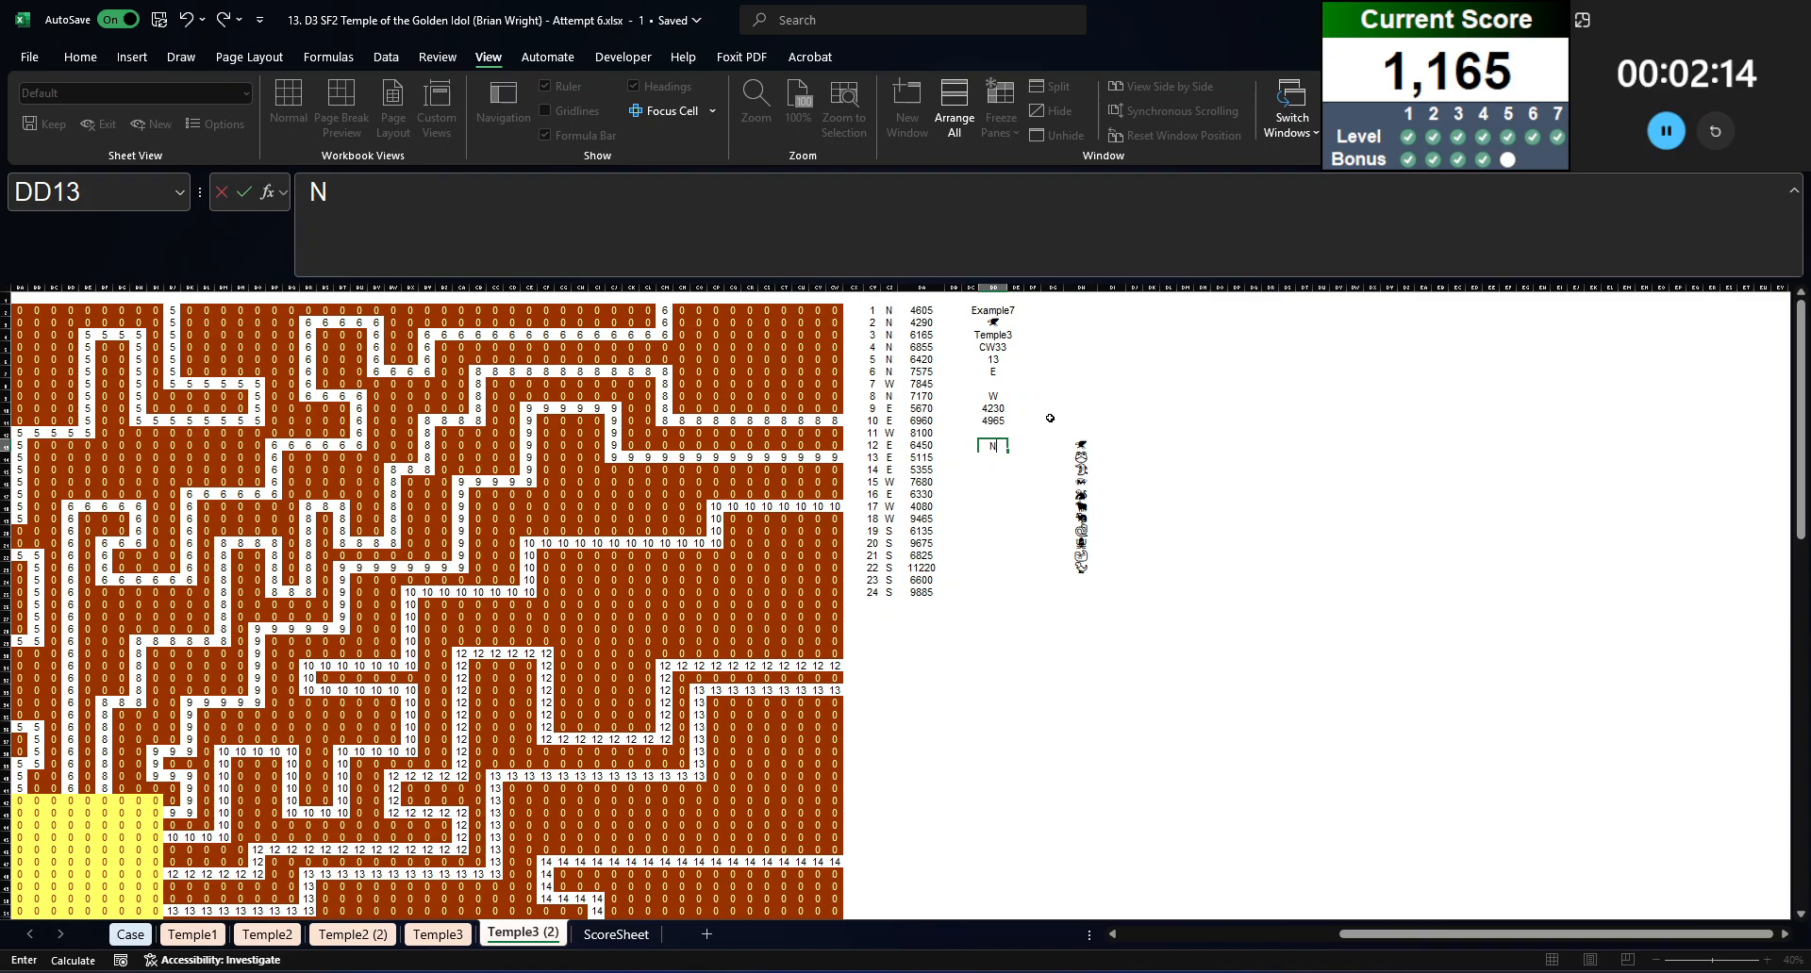
key("Return")
type("S")
key("Return")
type("E")
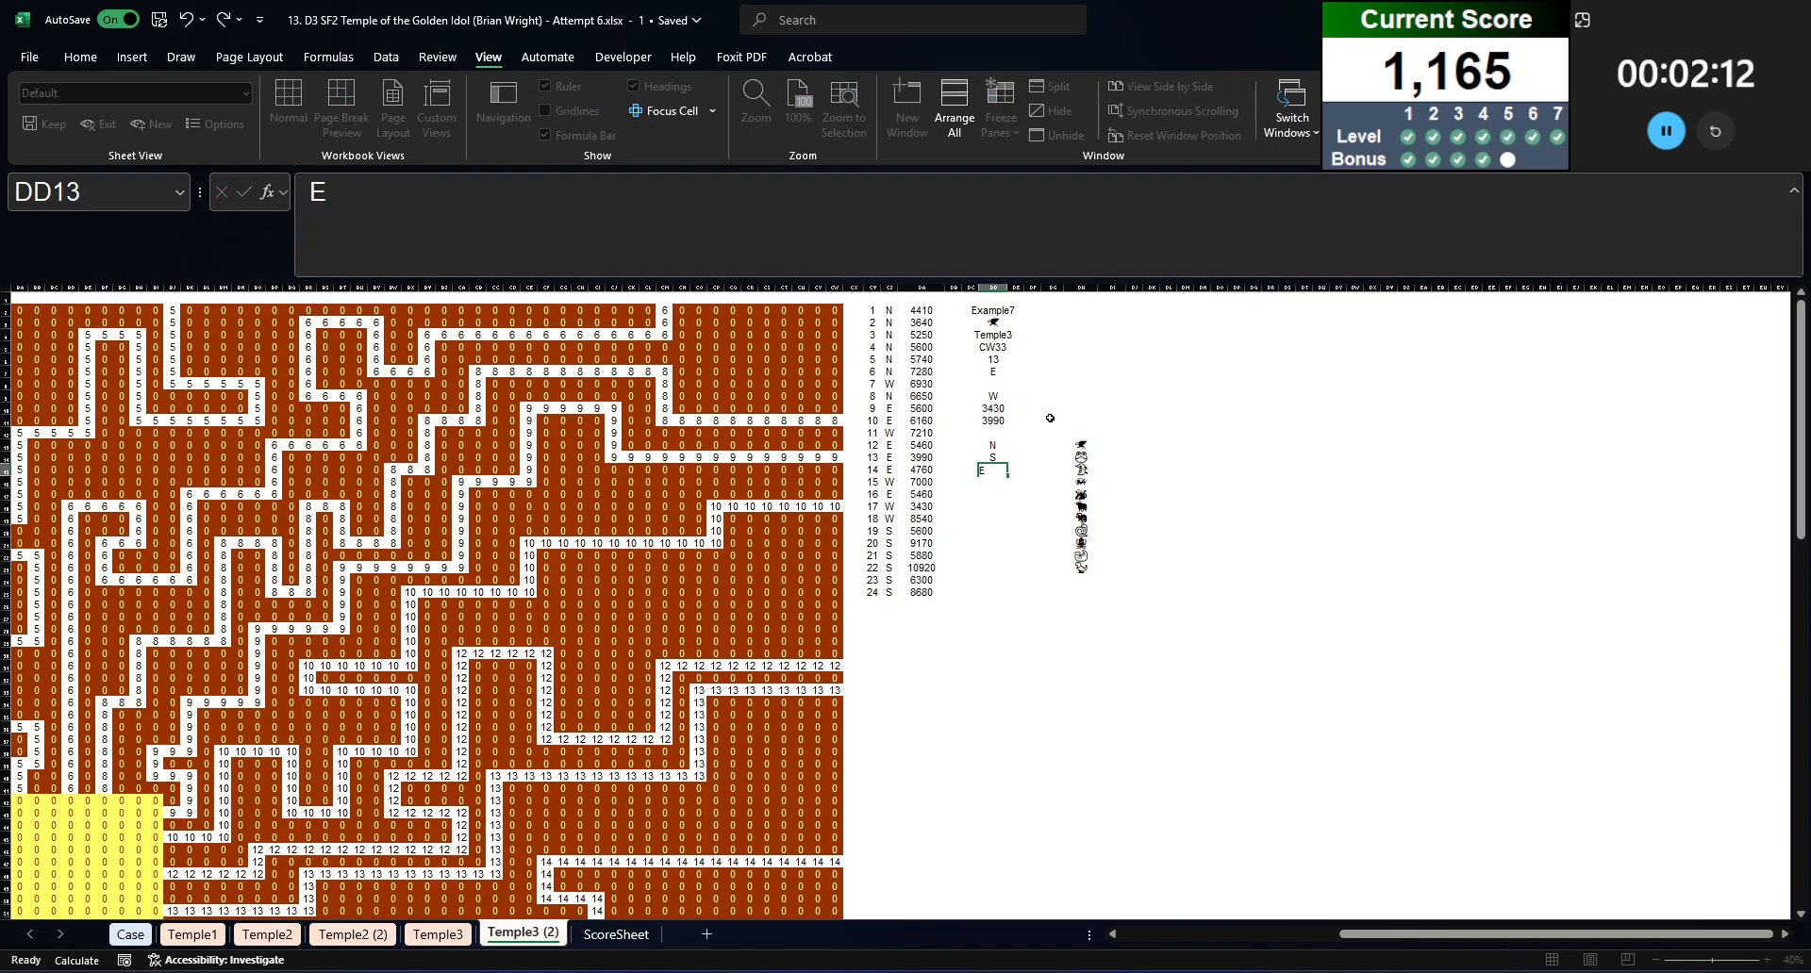
key("Return")
type("W")
key("Return")
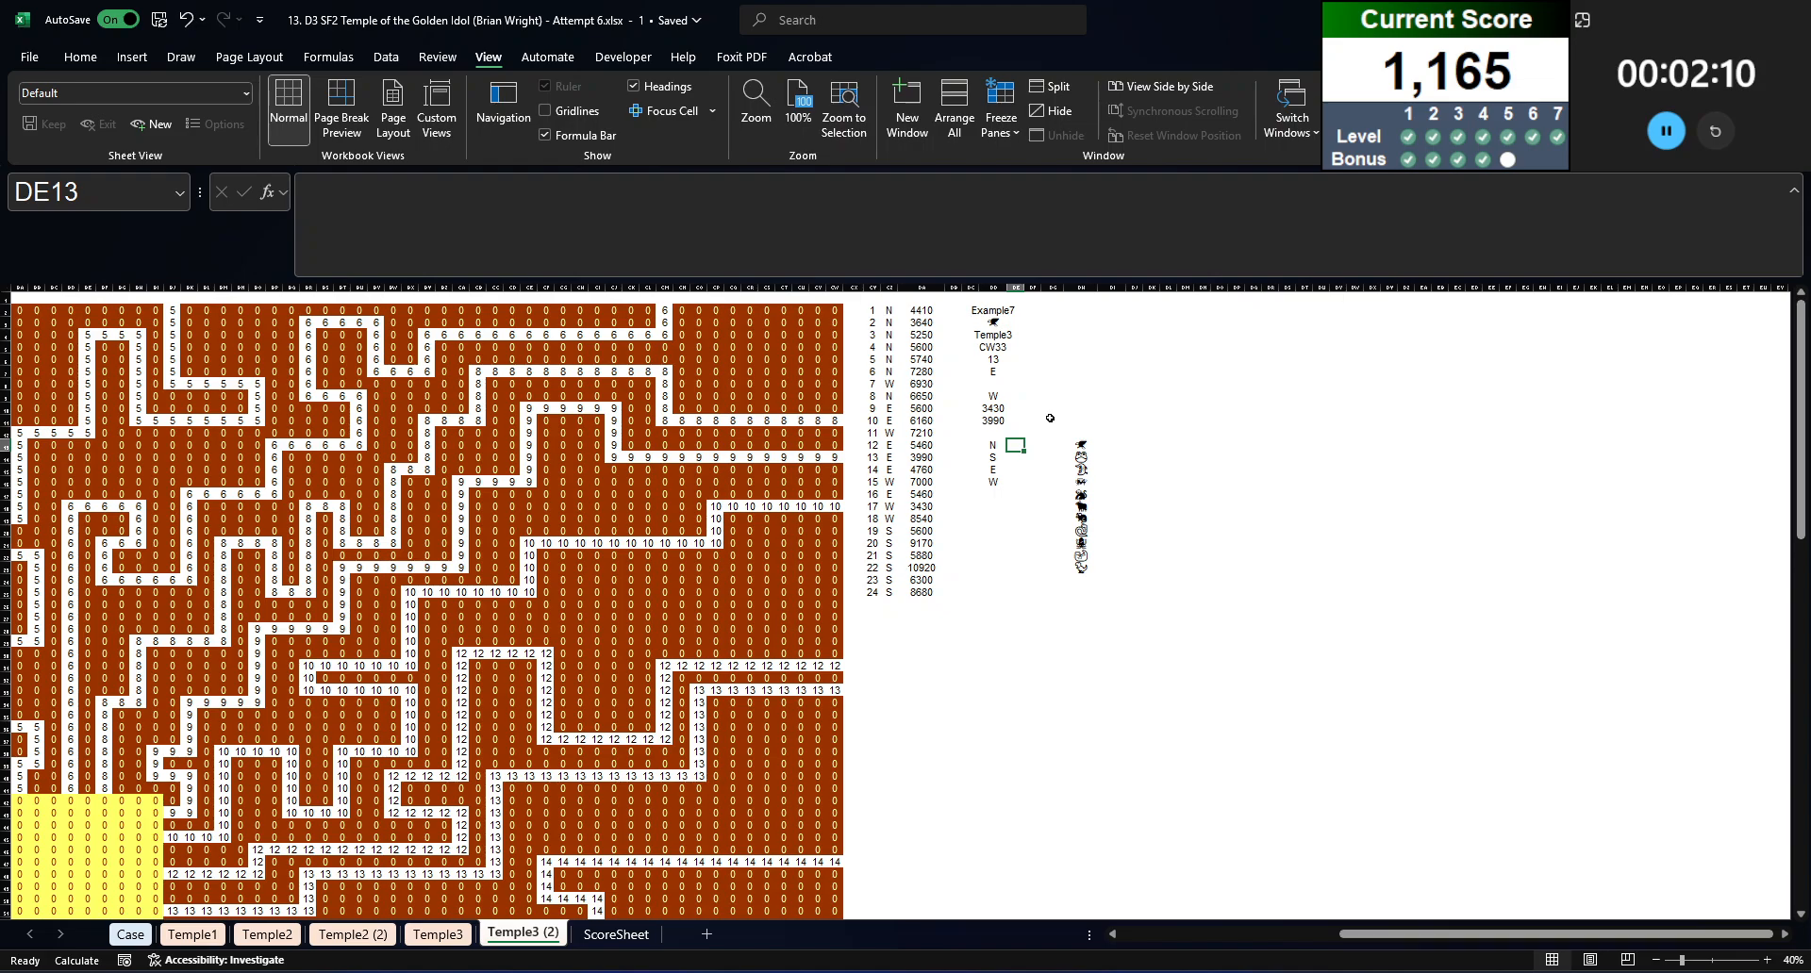
type("=min(")
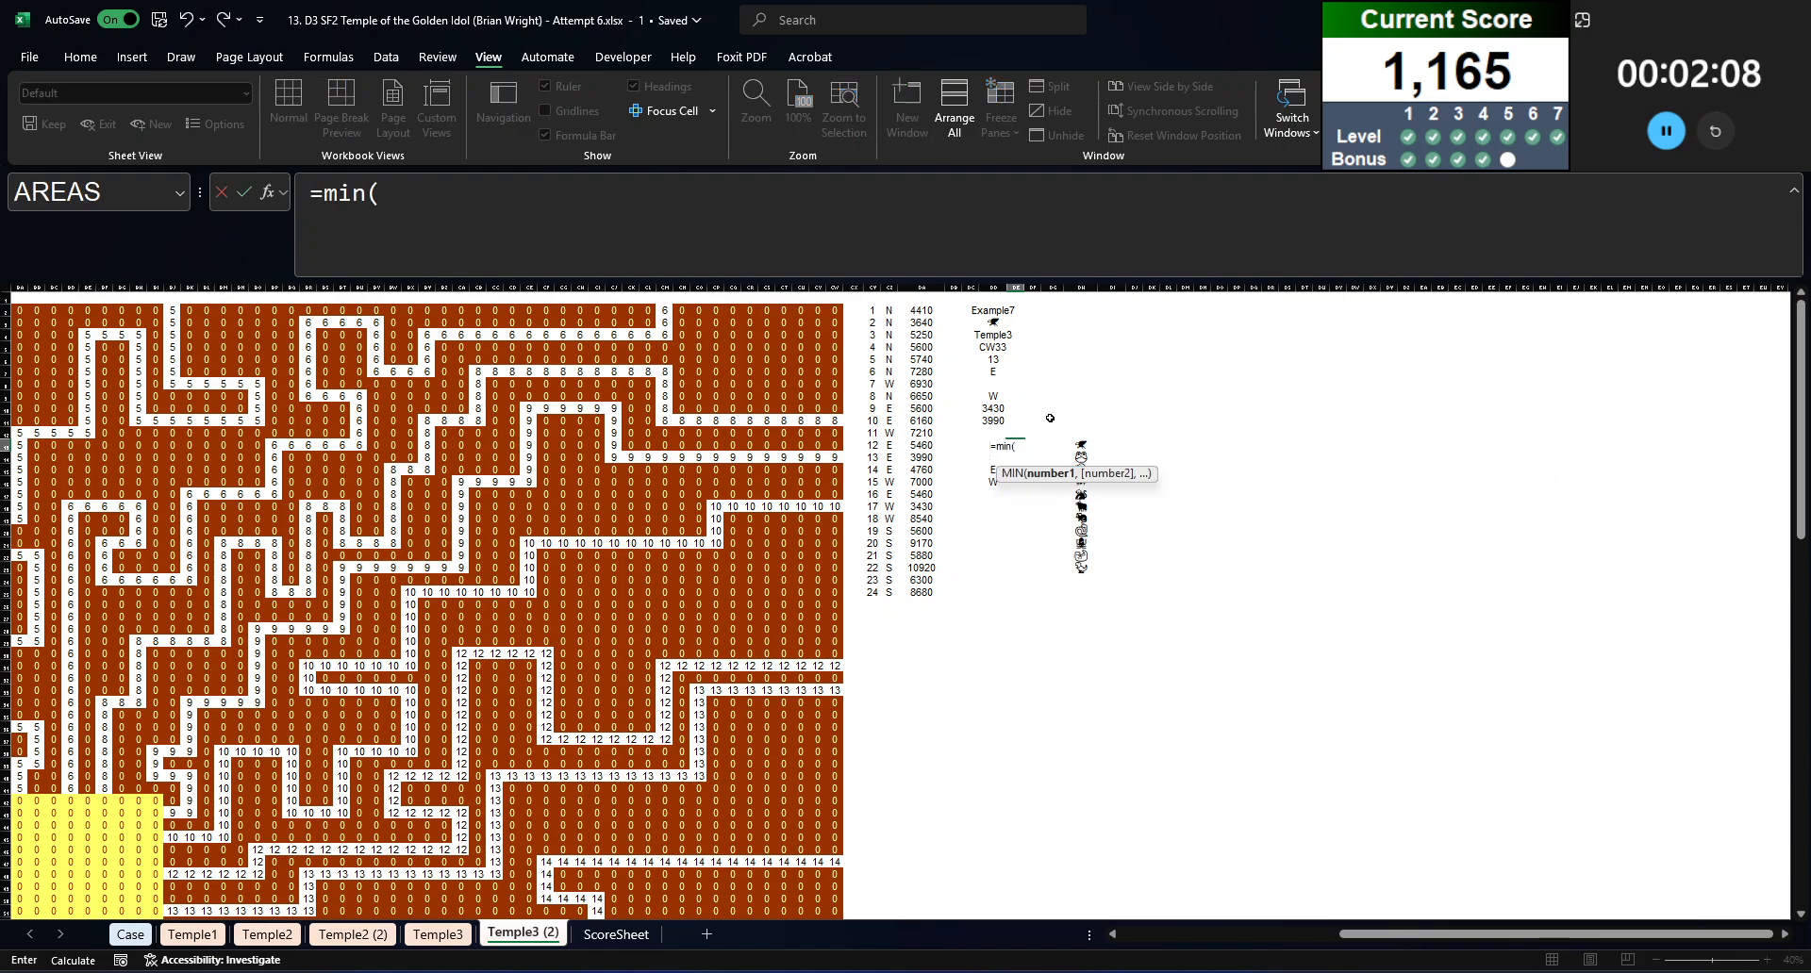
key("Left")
key("Left")
key("Left")
key("Left")
key("ctrl+Up")
key("ctrl+shift+Down")
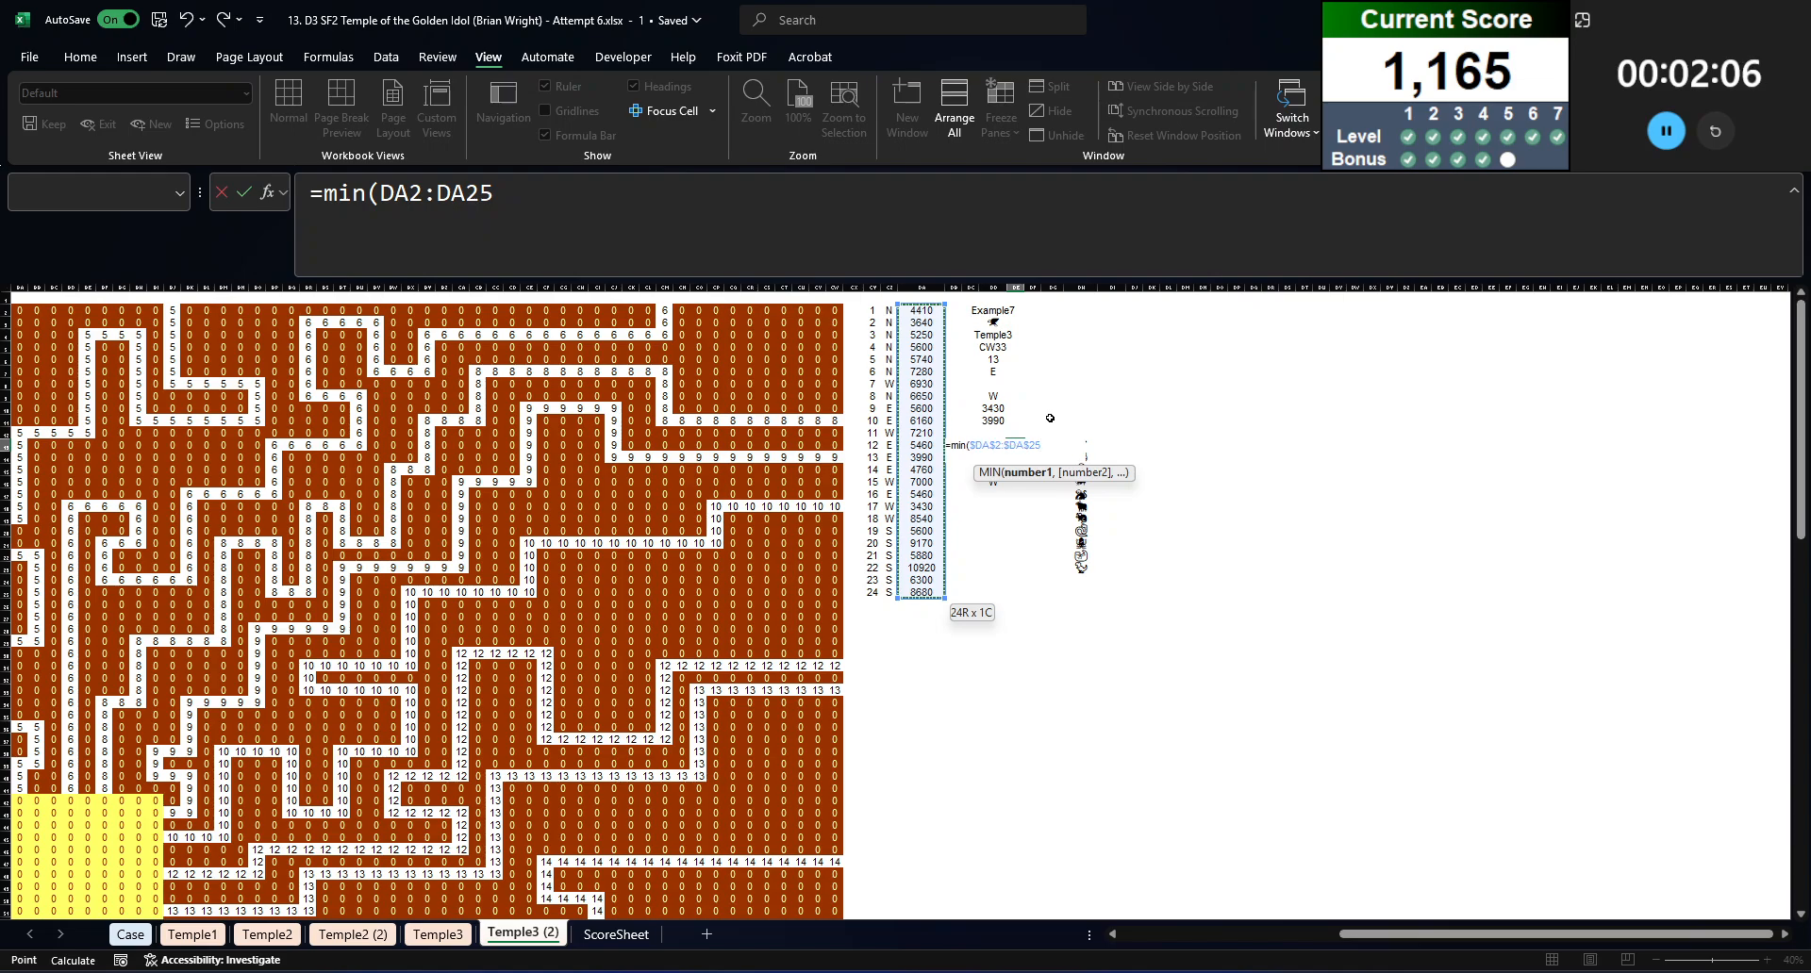
key("F4")
type(",")
key("Down")
key("Left")
key("Escape")
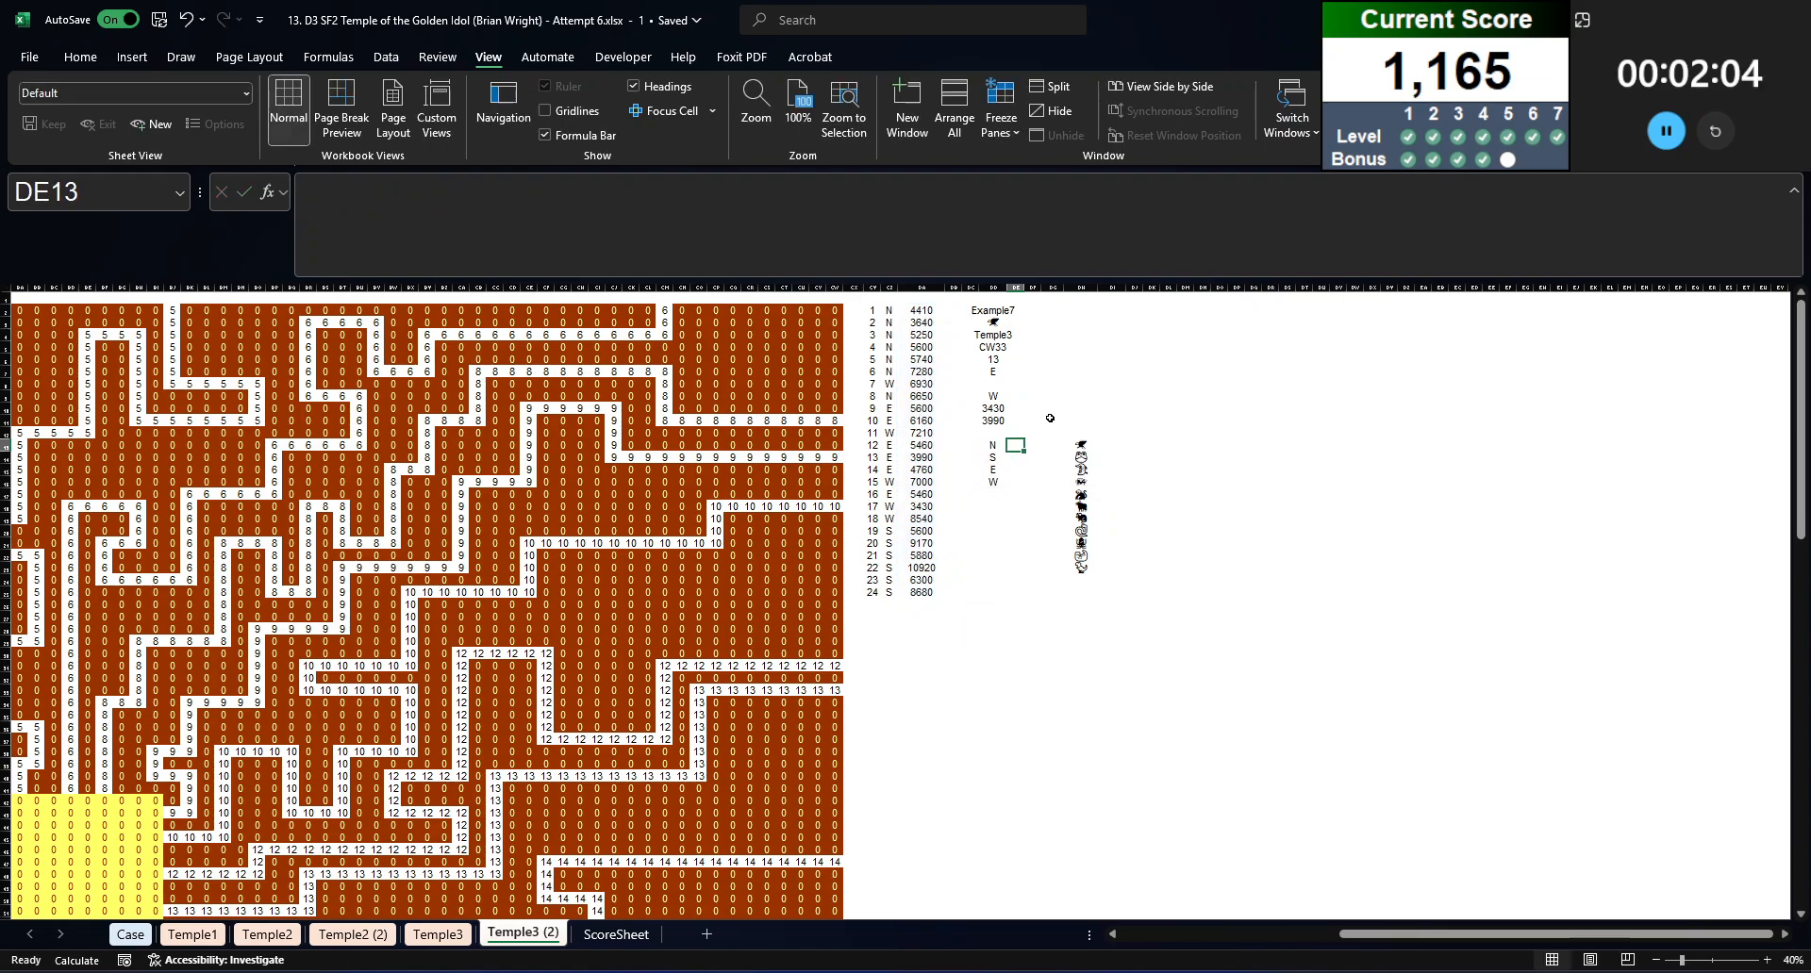
Step: Calculate the fastest path time per direction in DE13 with =MINIFS($DA$2:$DA$25,$CZ$2#,$DD$13:$DD$16)
type("=minifs(")
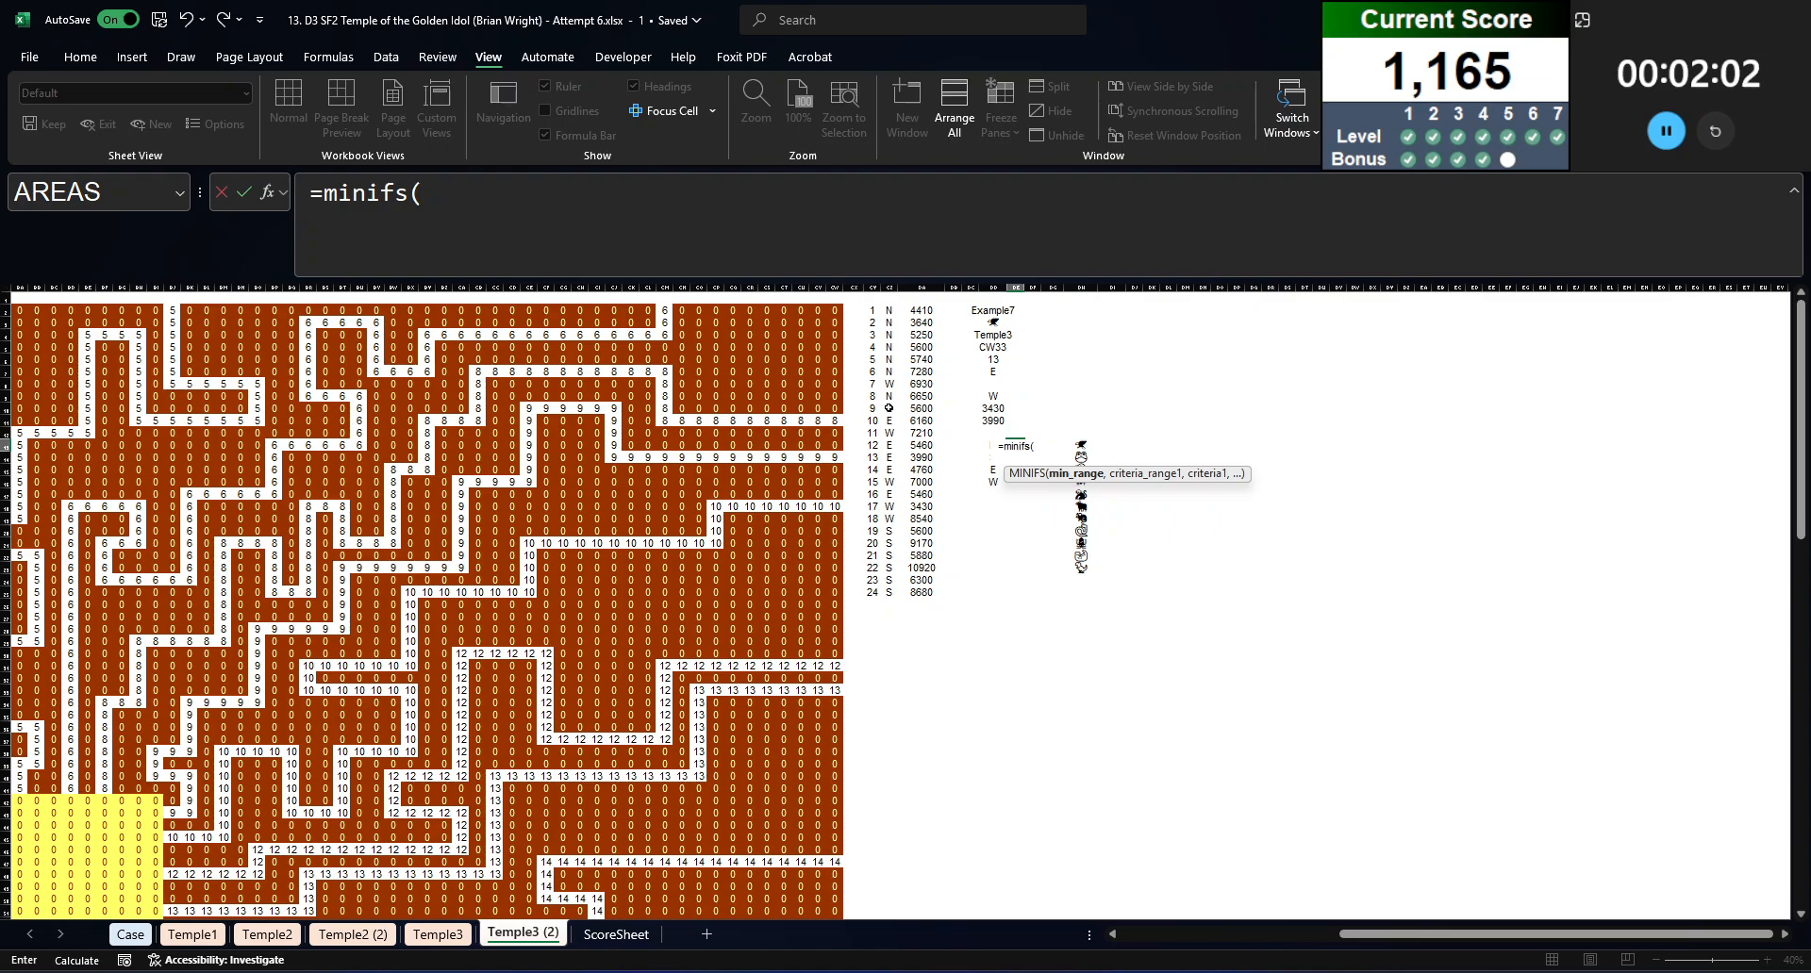
left_click(913, 409)
key("ctrl+Up")
key("ctrl+shift+Down")
key("F4")
type(",")
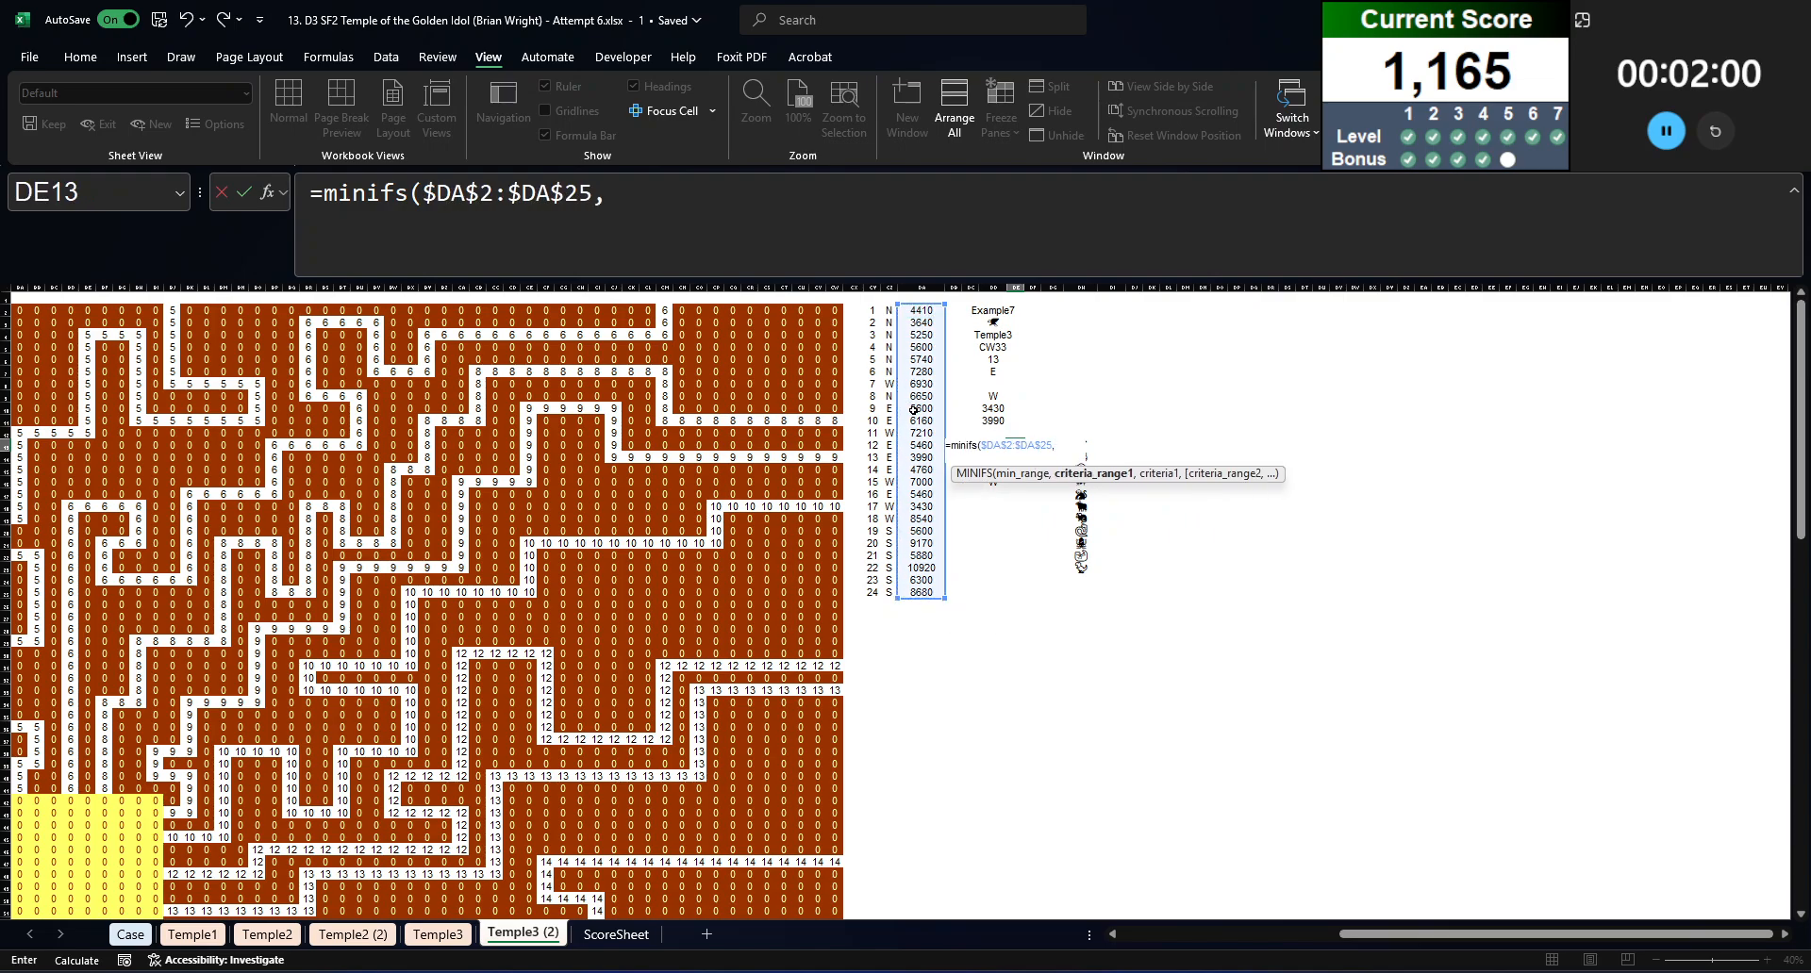
key("Left")
key("Left")
key("Left")
key("Left")
key("Left")
key("Left")
key("Right")
key("ctrl+Up")
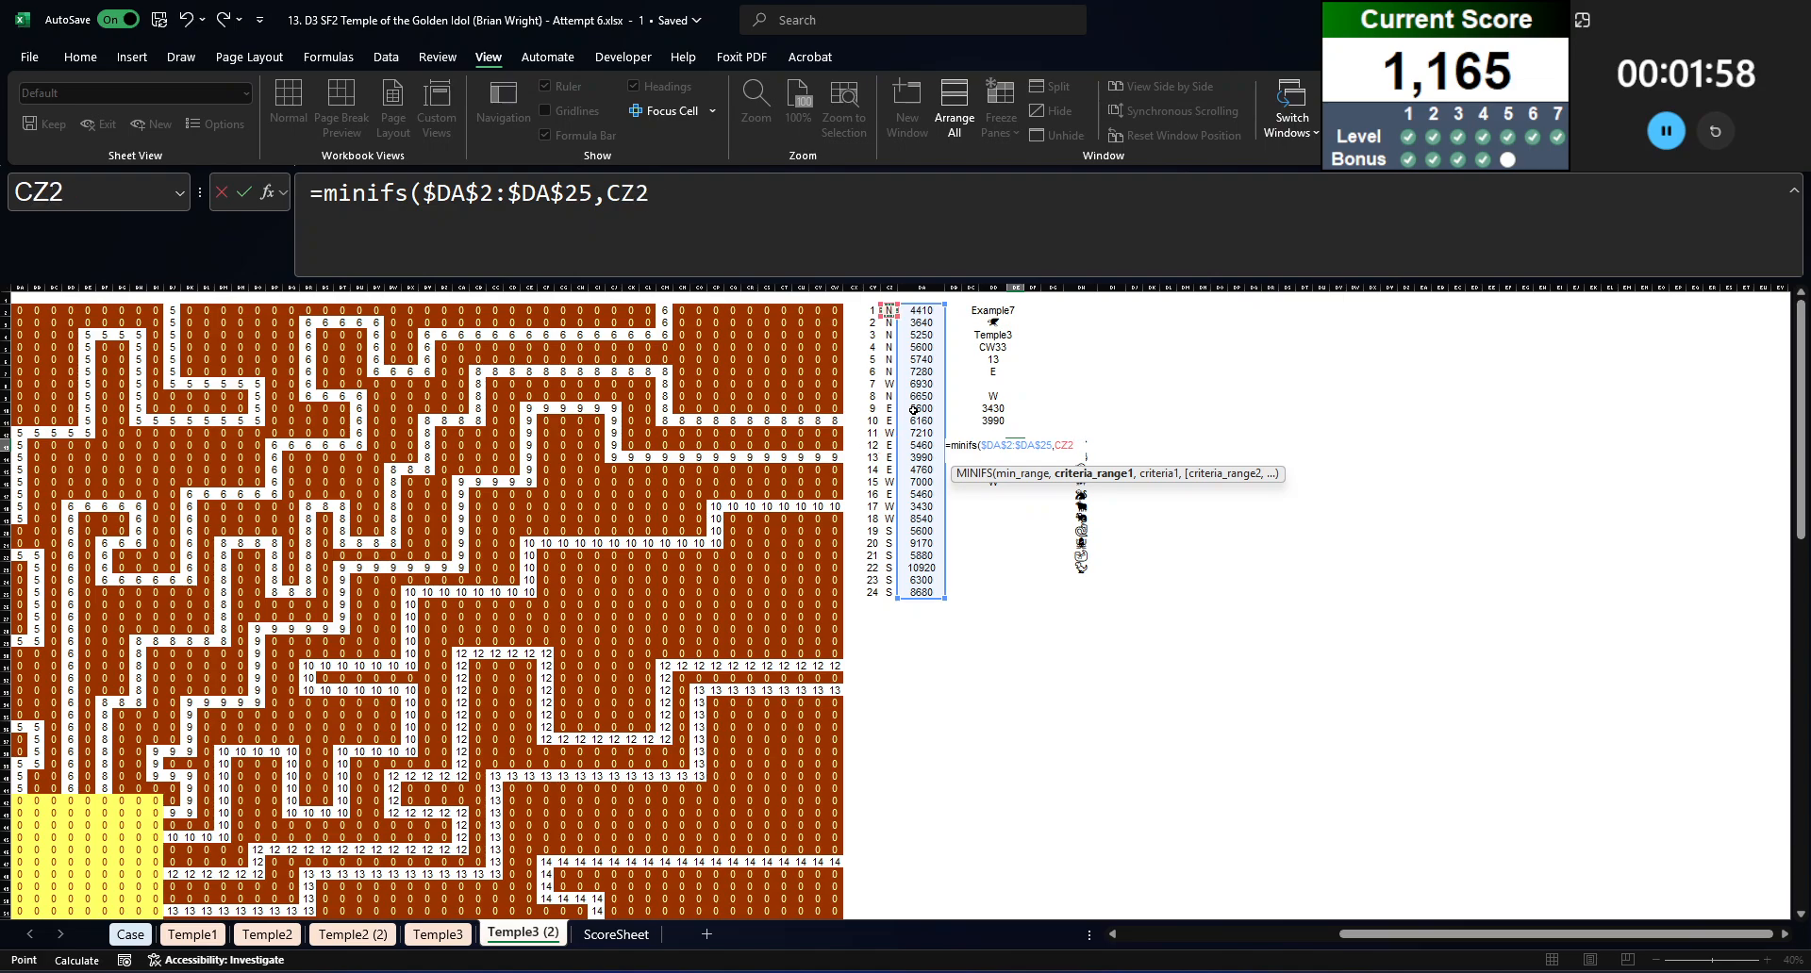
key("ctrl+shift+Down")
key("F4")
type(",")
key("Left")
key("shift+Down")
key("shift+Down")
key("shift+Down")
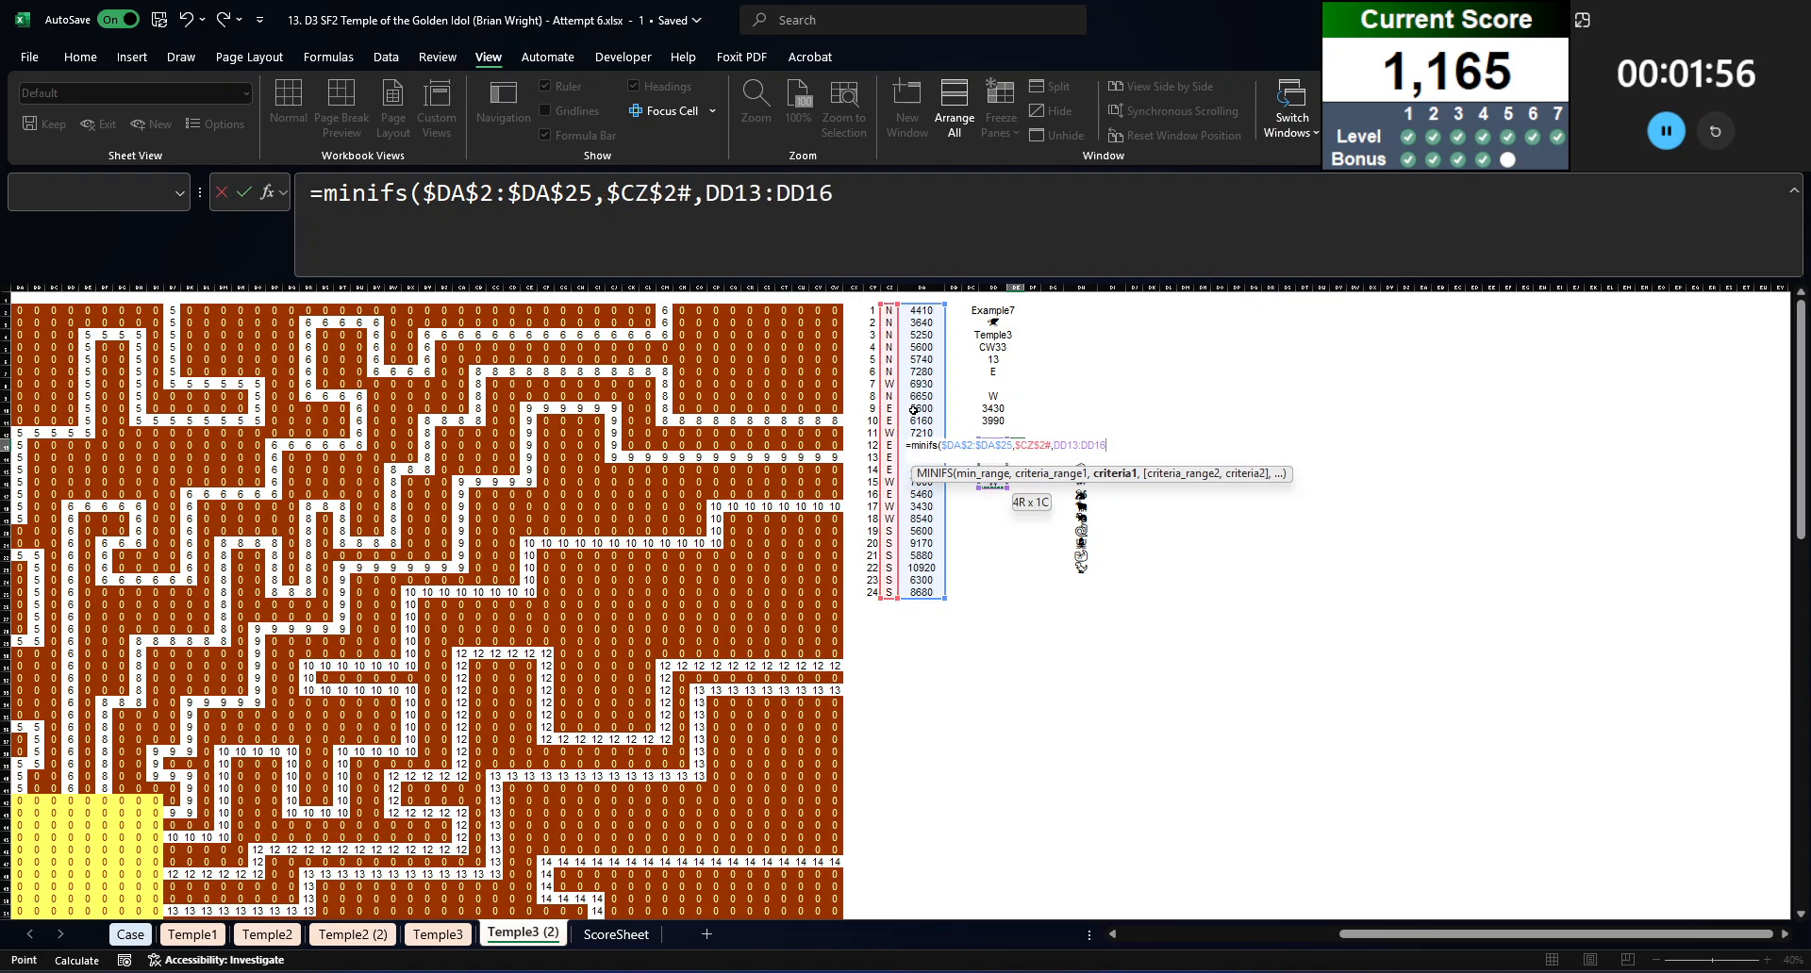
key("F4")
type(")")
key("Return")
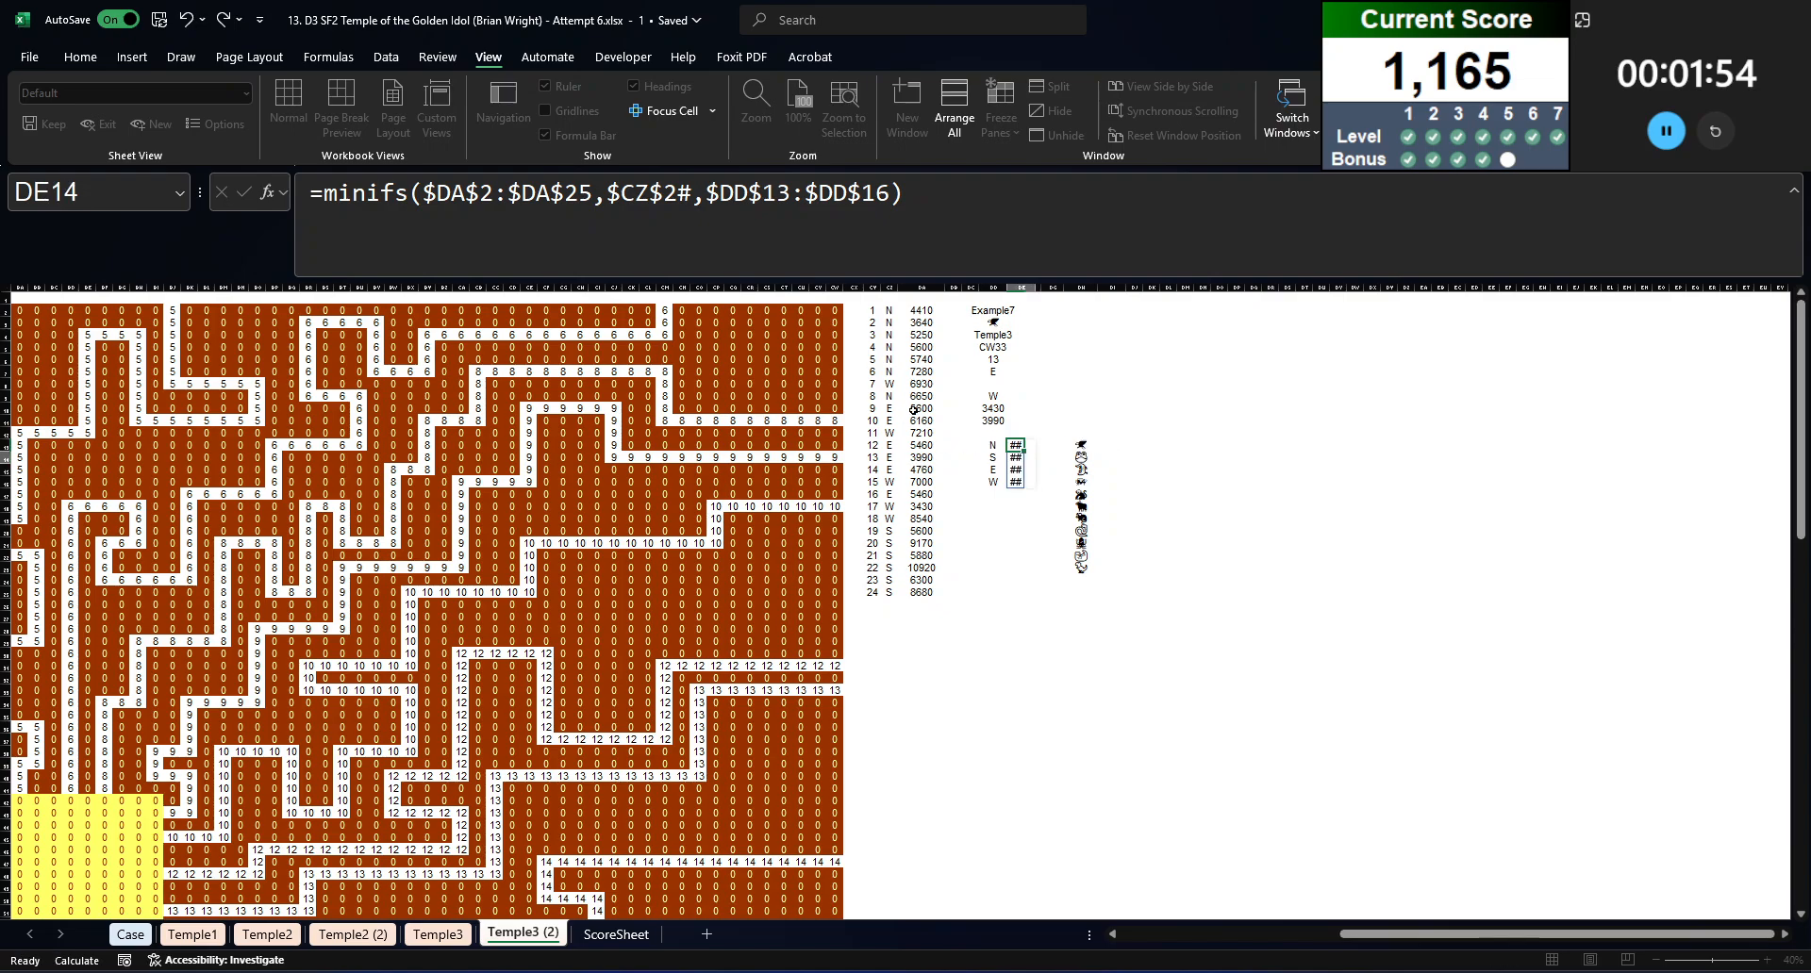
Step: Enter the opposite-direction labels N+S in DD18 and E+W in DD19
key("ctrl+Down")
key("Left")
key("Down")
key("Down")
type("N+S")
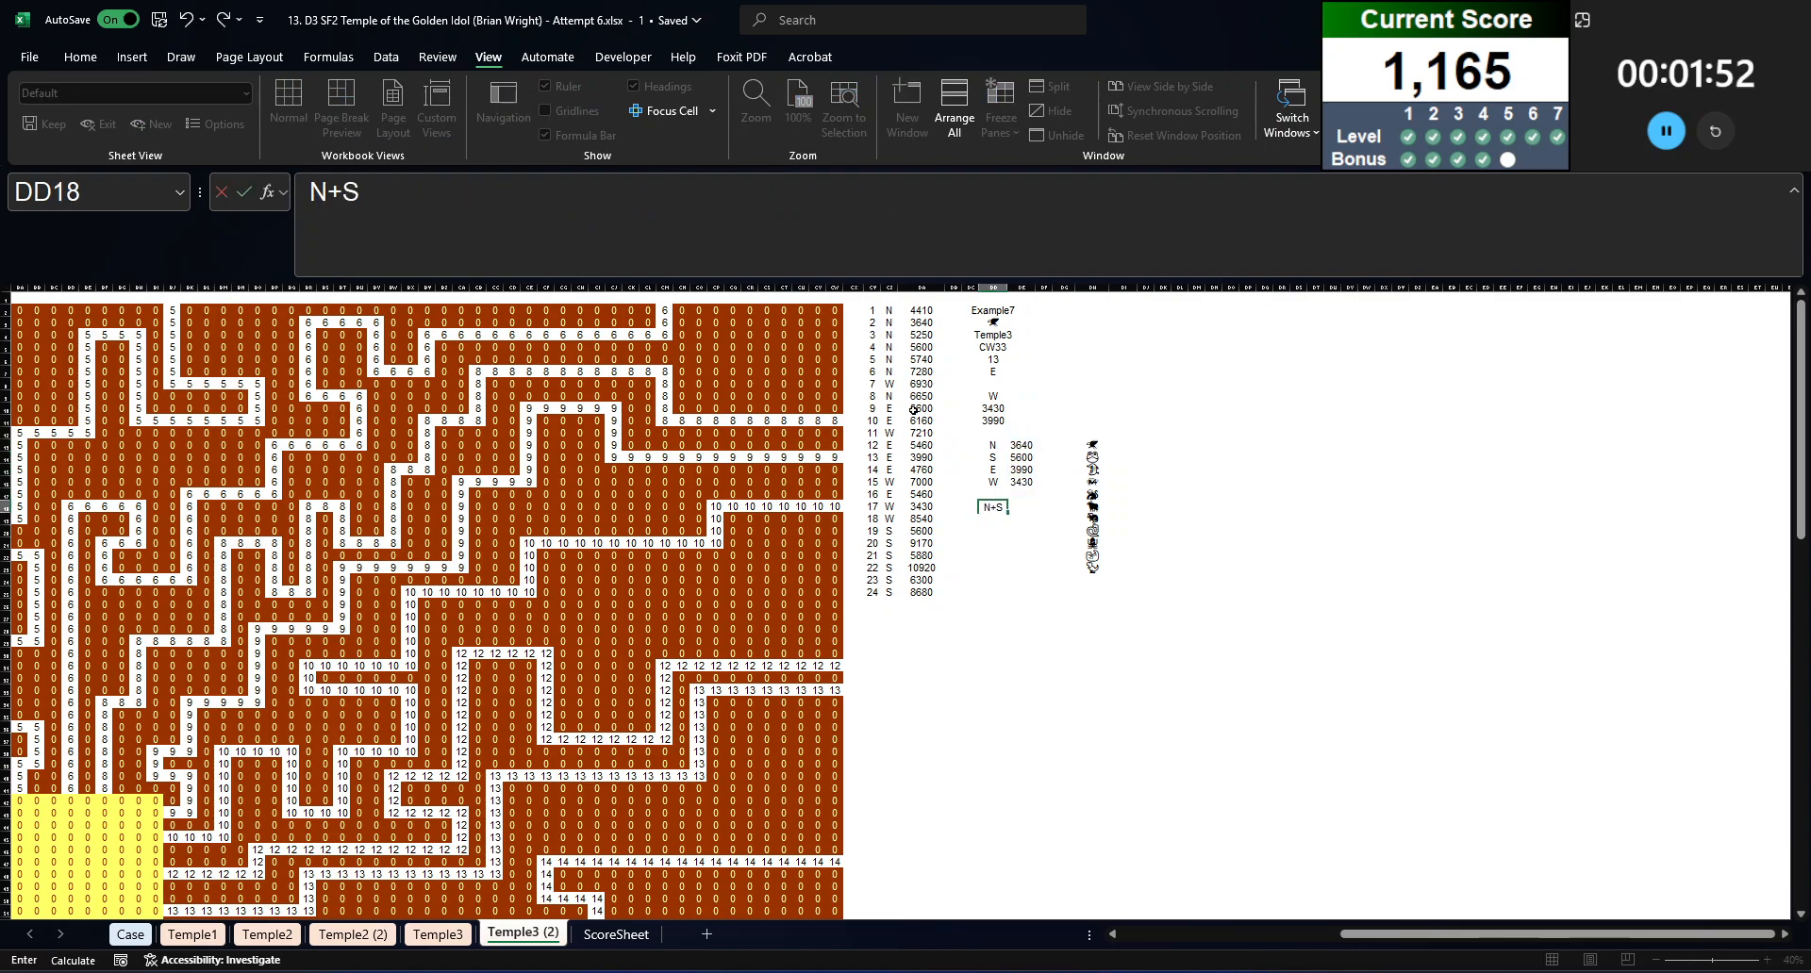
key("Return")
type("E+W")
key("Up")
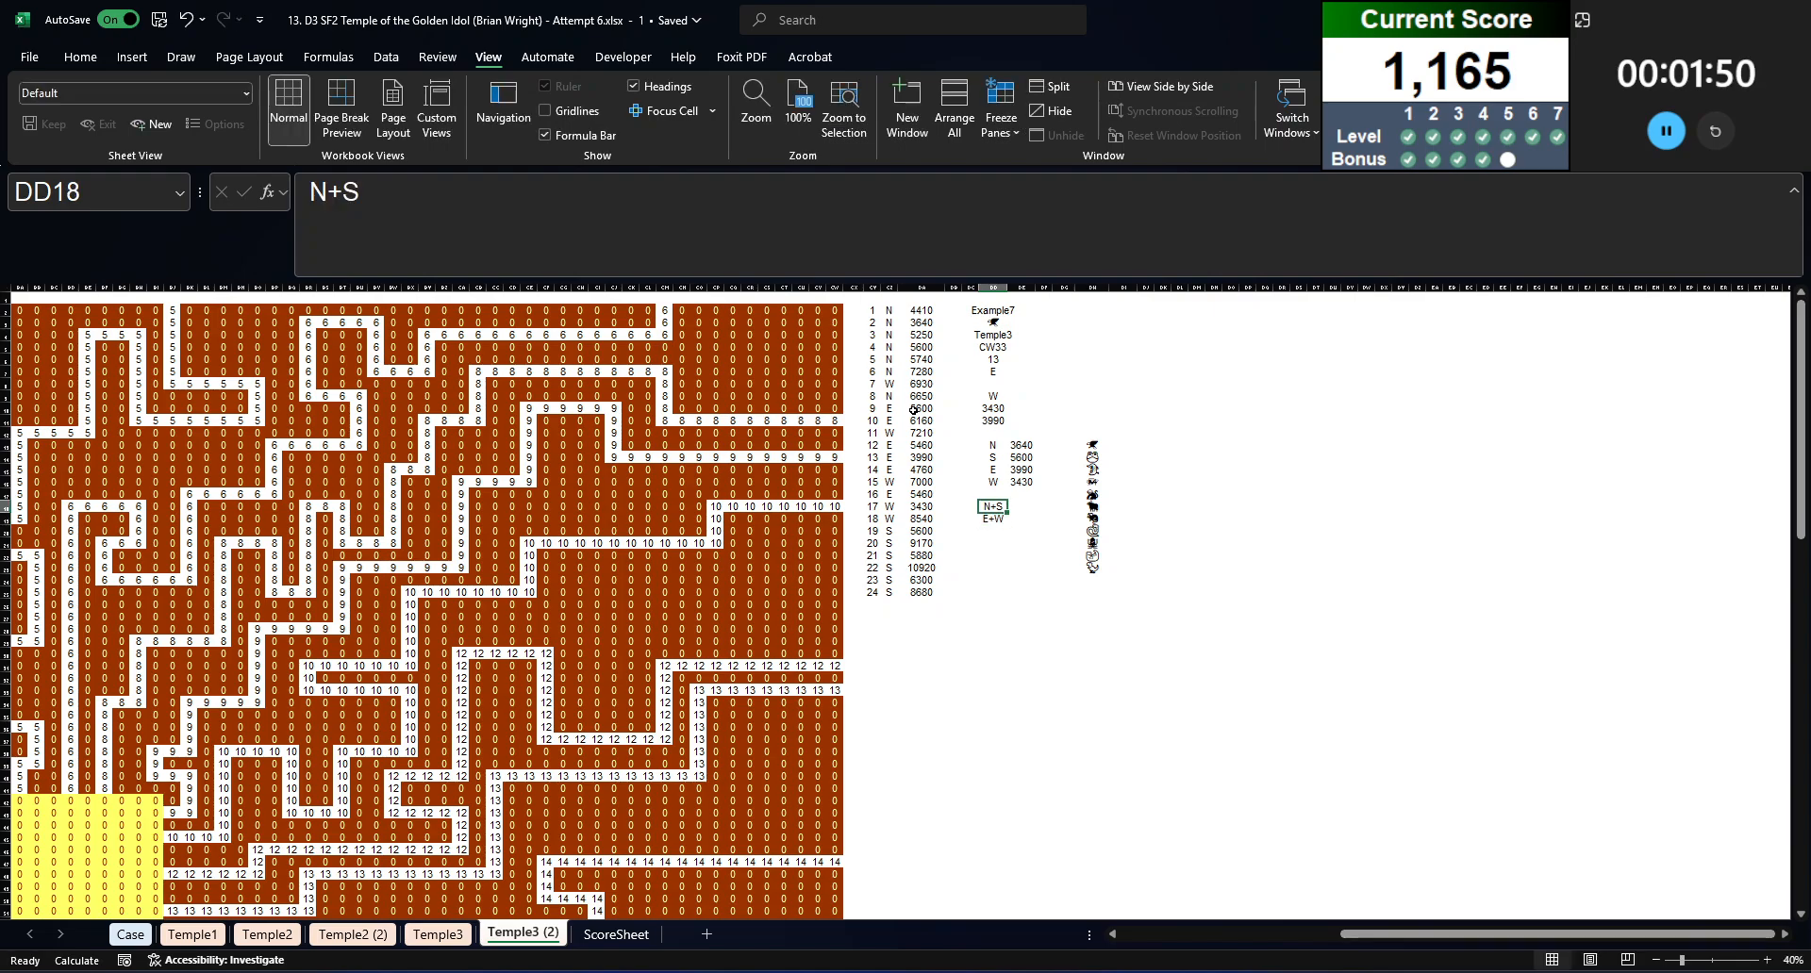
Step: Total the opposite-direction times with =SUM(DE13:DE14) in DE18 and =SUM(DE15:DE16) in DE19
key("Right")
type("=sum")
type("(")
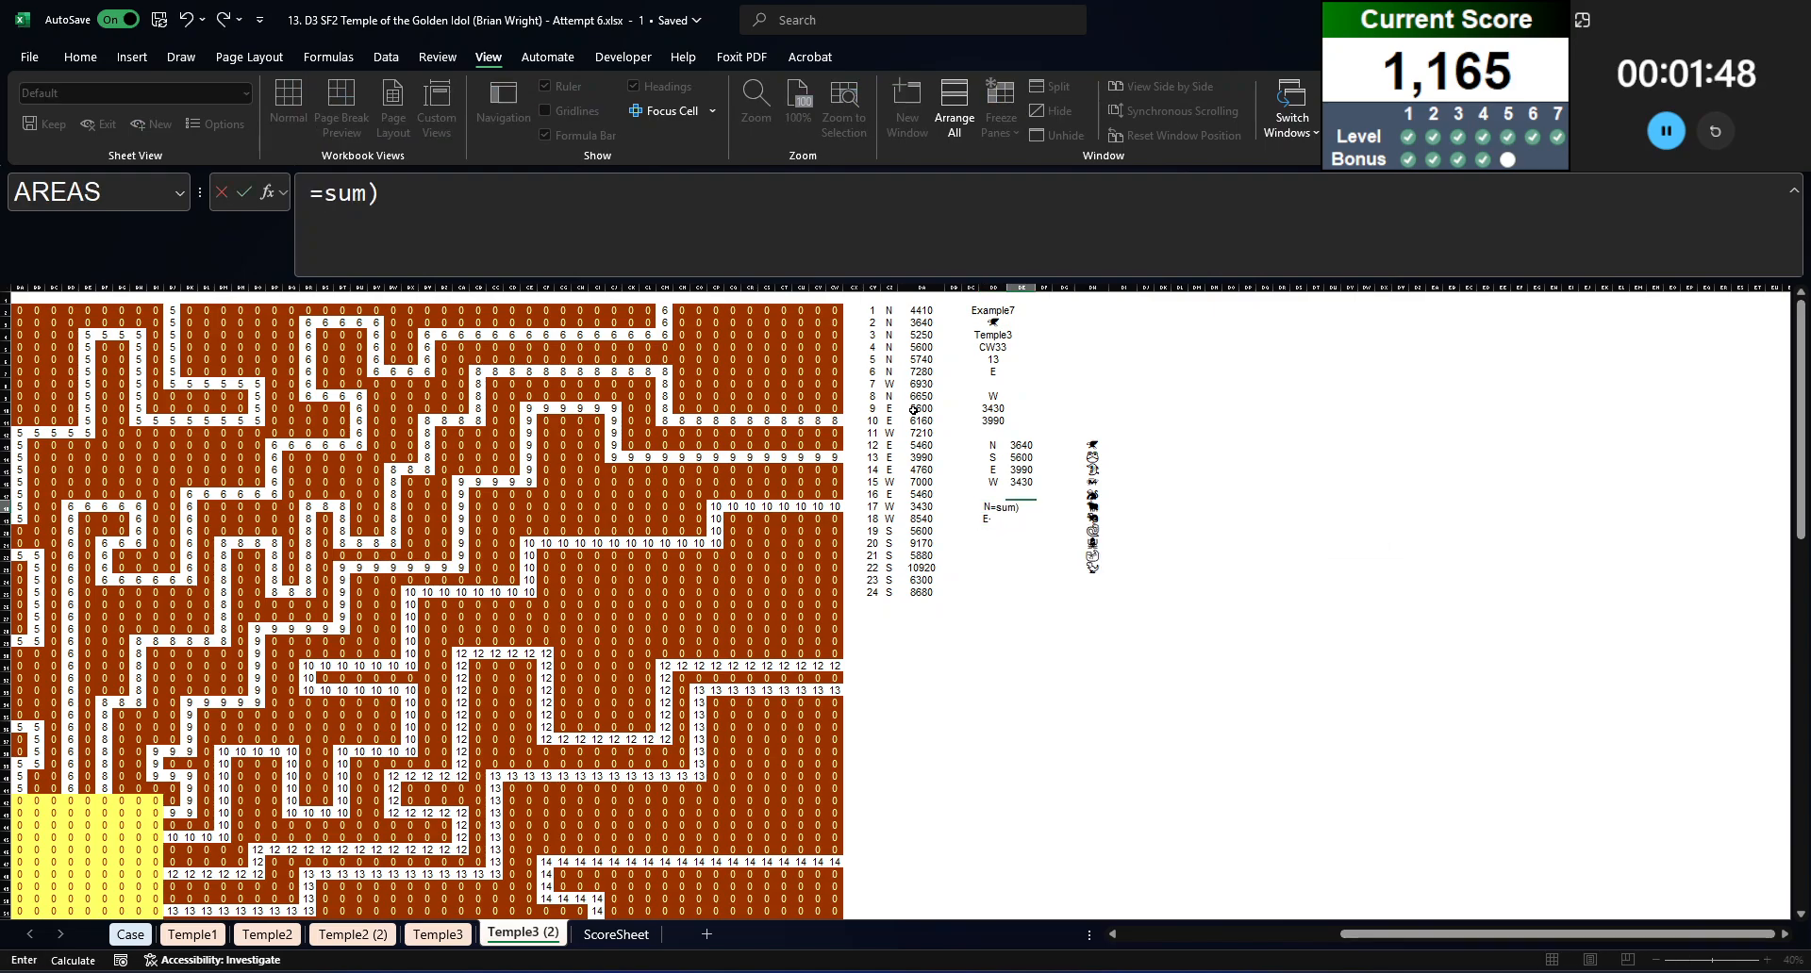
key("Up")
key("Up")
key("Up")
key("Up")
key("shift+Down")
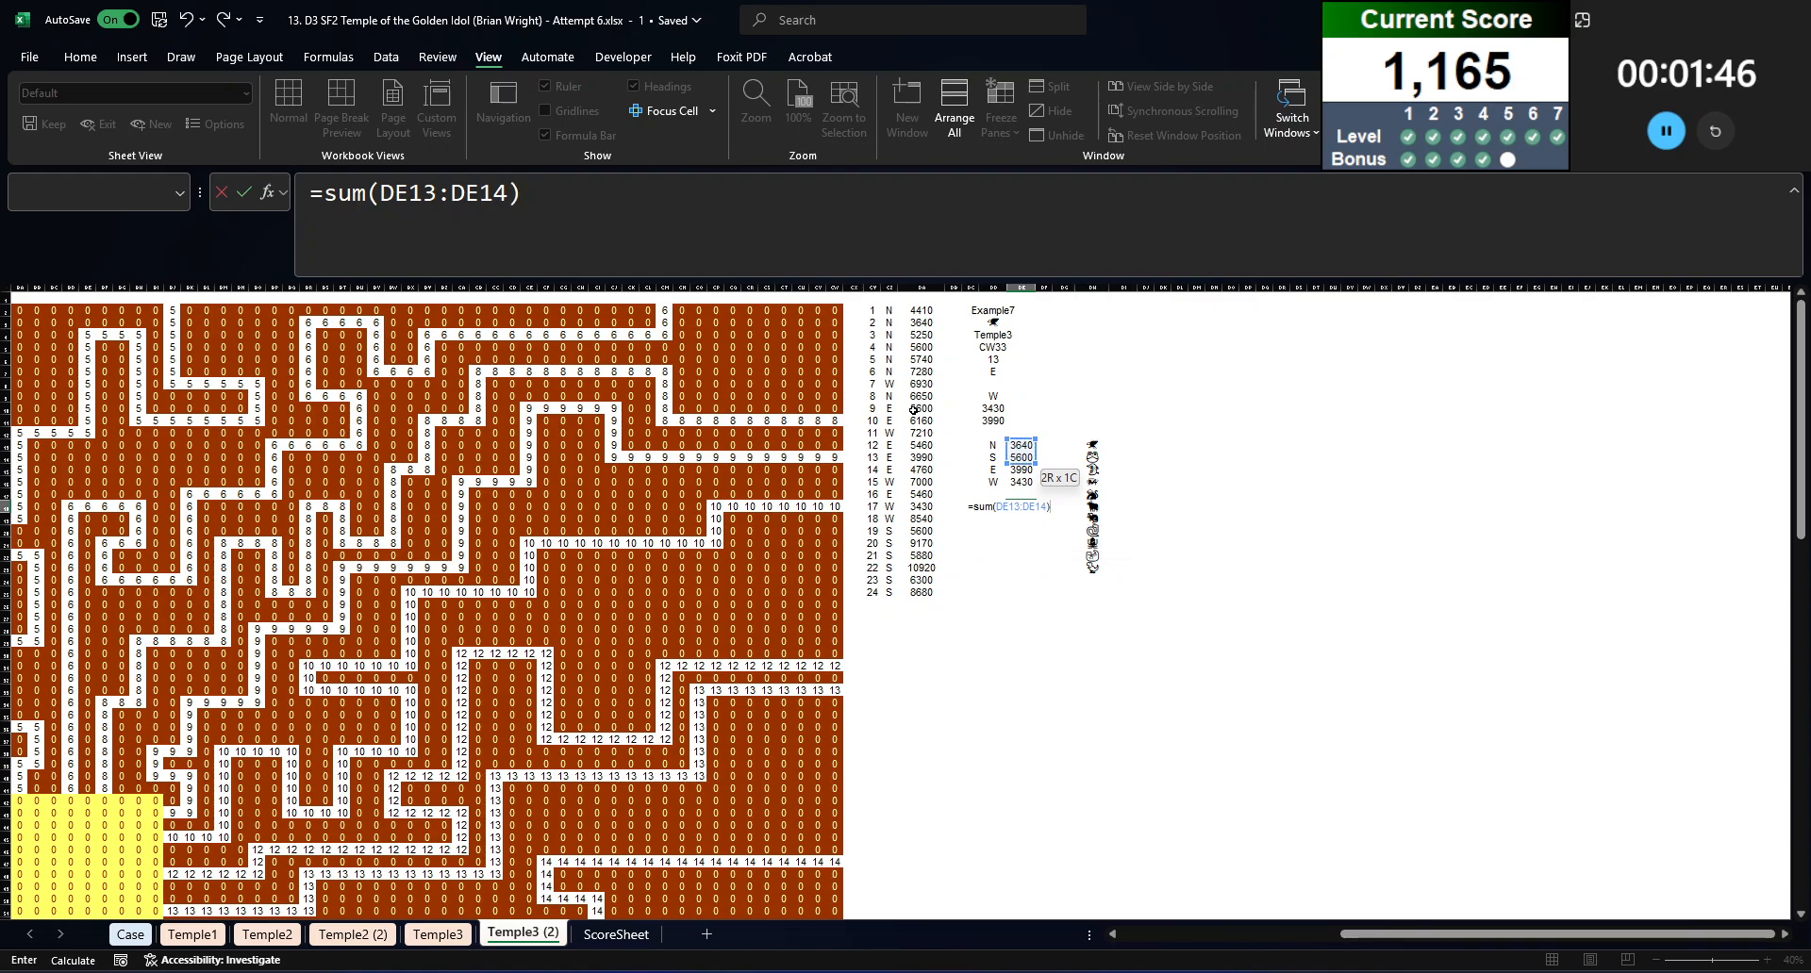
key("Return")
type("=sum(")
key("Up")
key("Up")
key("Up")
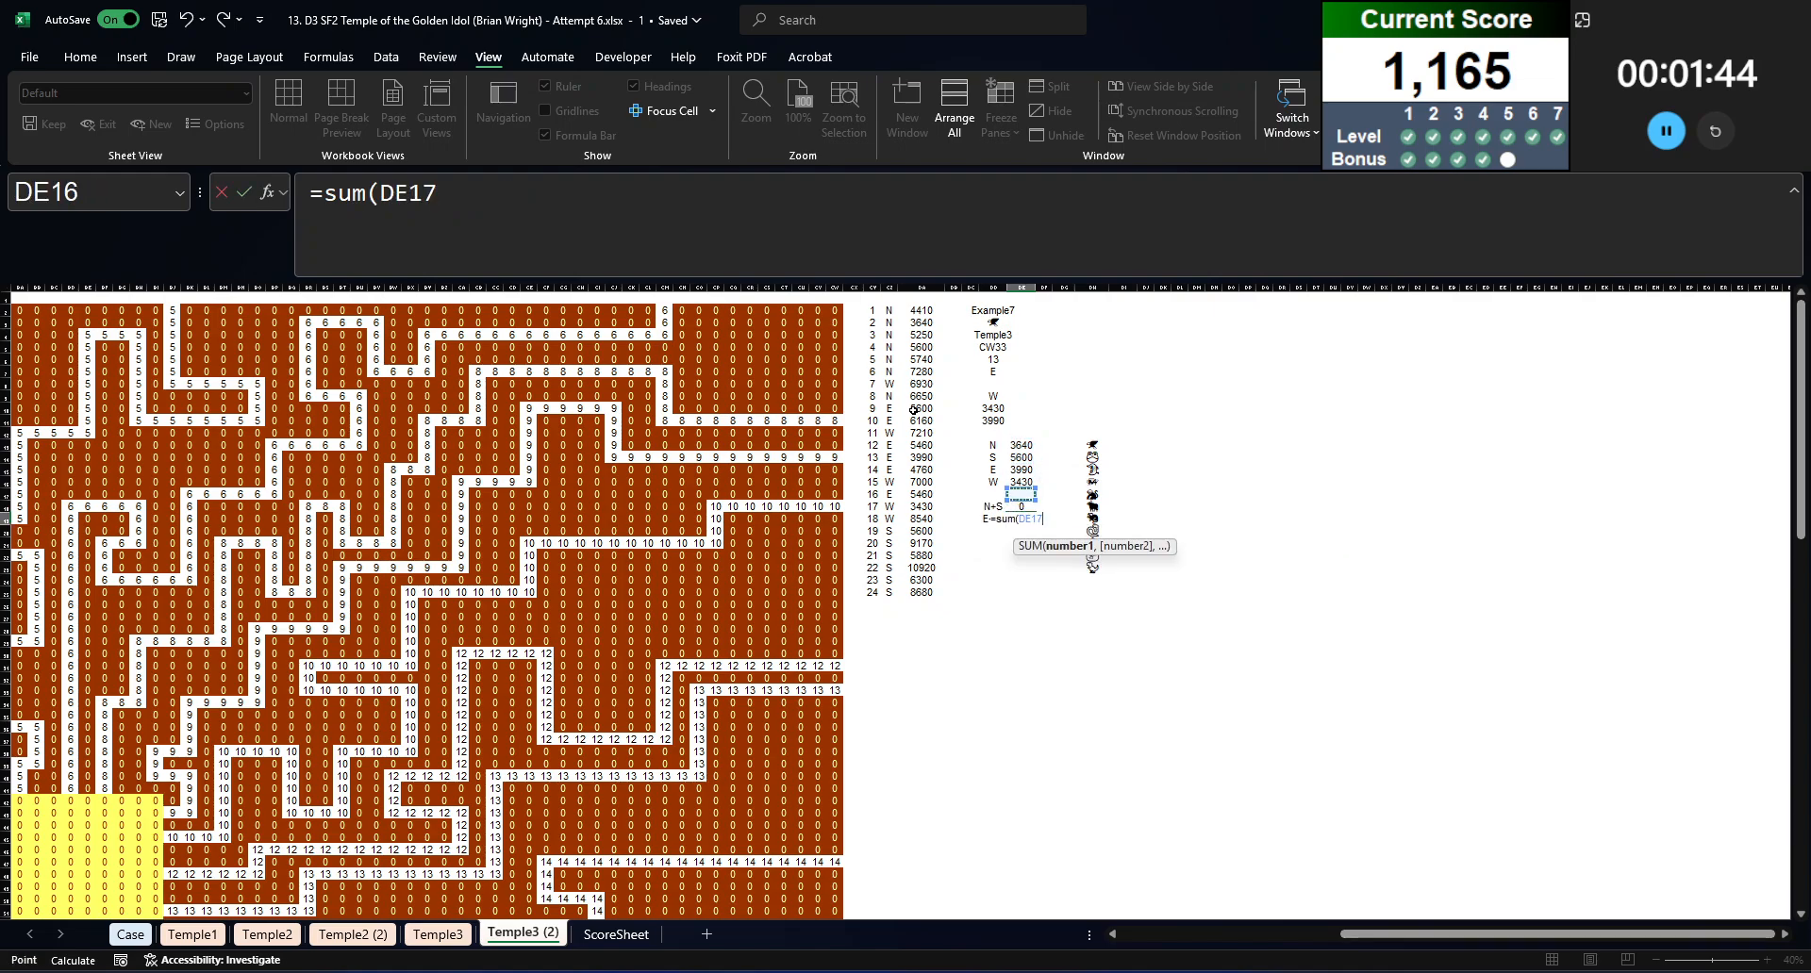
key("shift+Down")
key("Return")
key("Down")
key("Down")
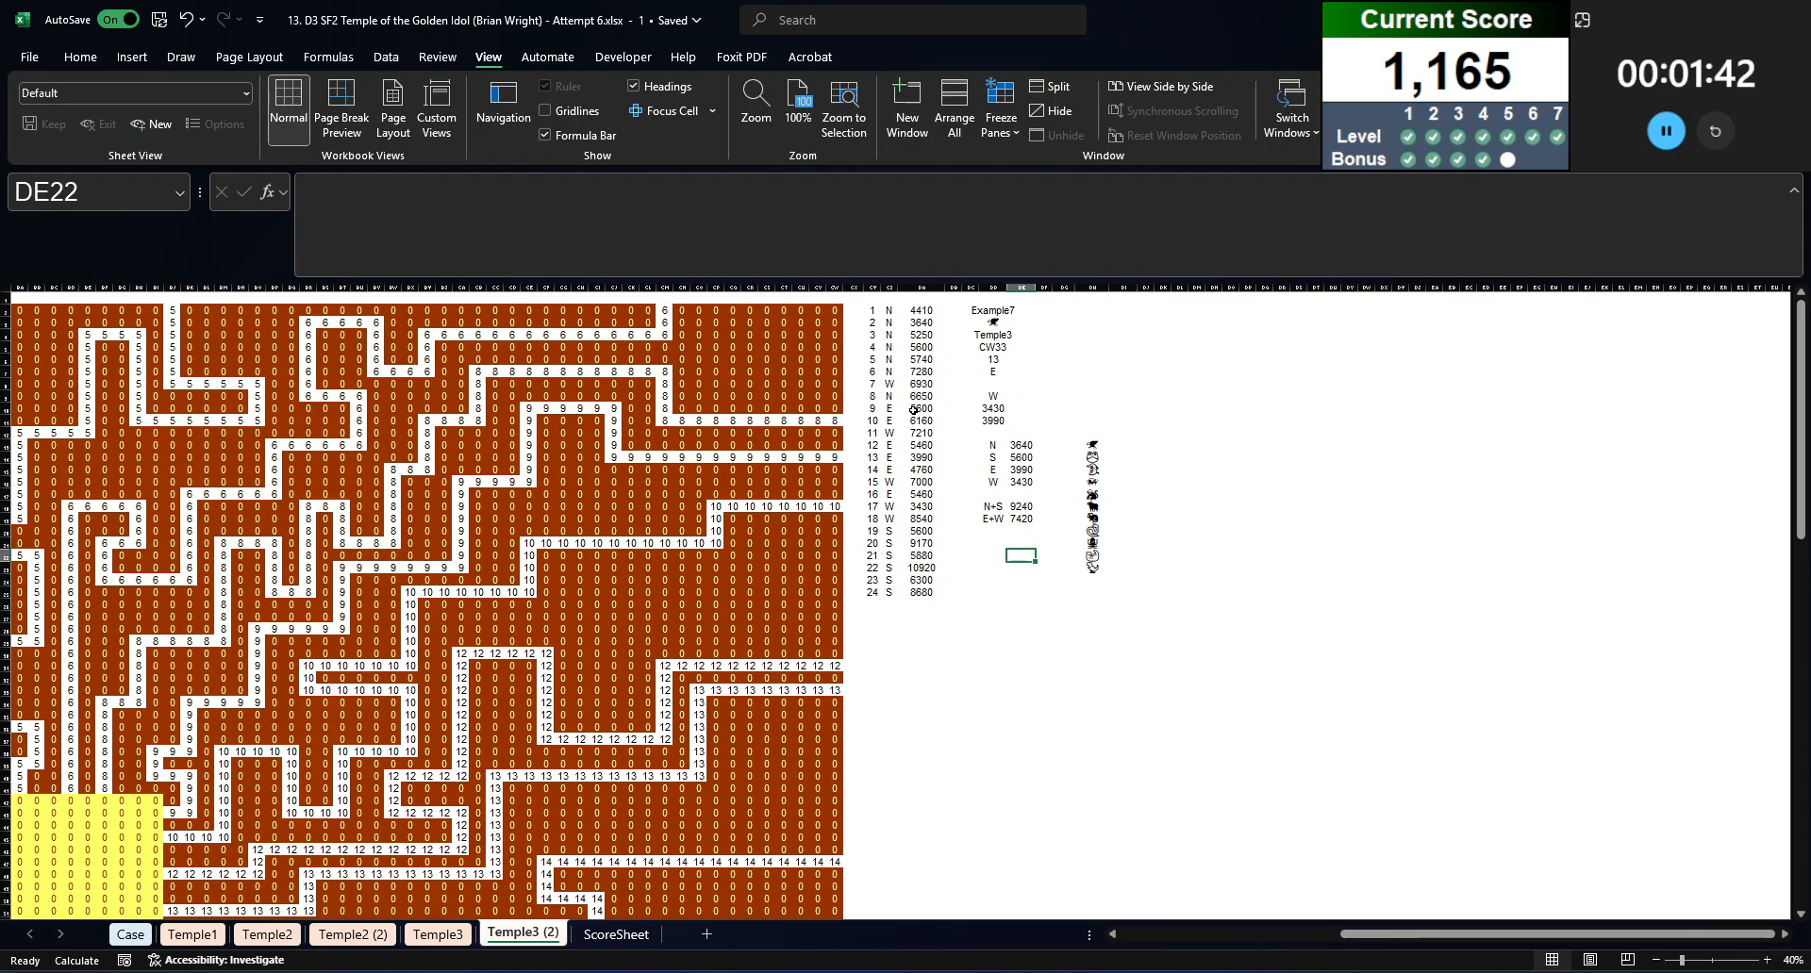
Step: Calculate the fastest combined time in DI12 with =MIN(DE18:DE19)
left_click(1094, 444)
left_click(1116, 437)
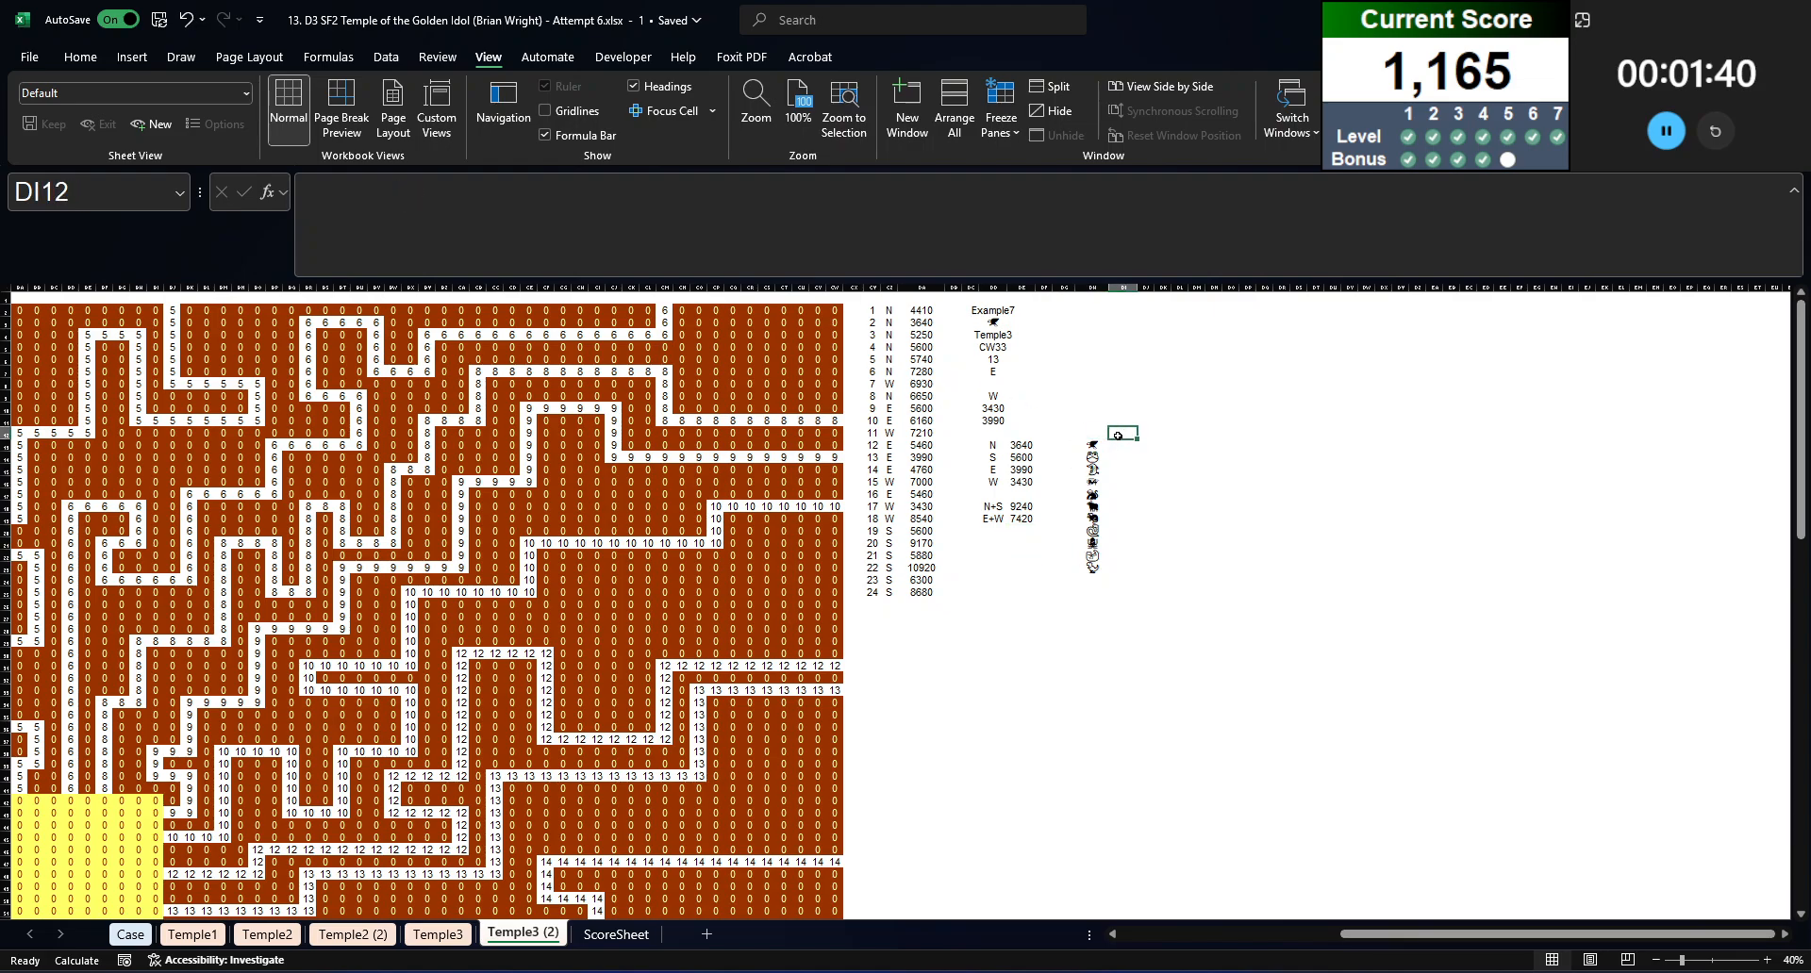
type("=min(")
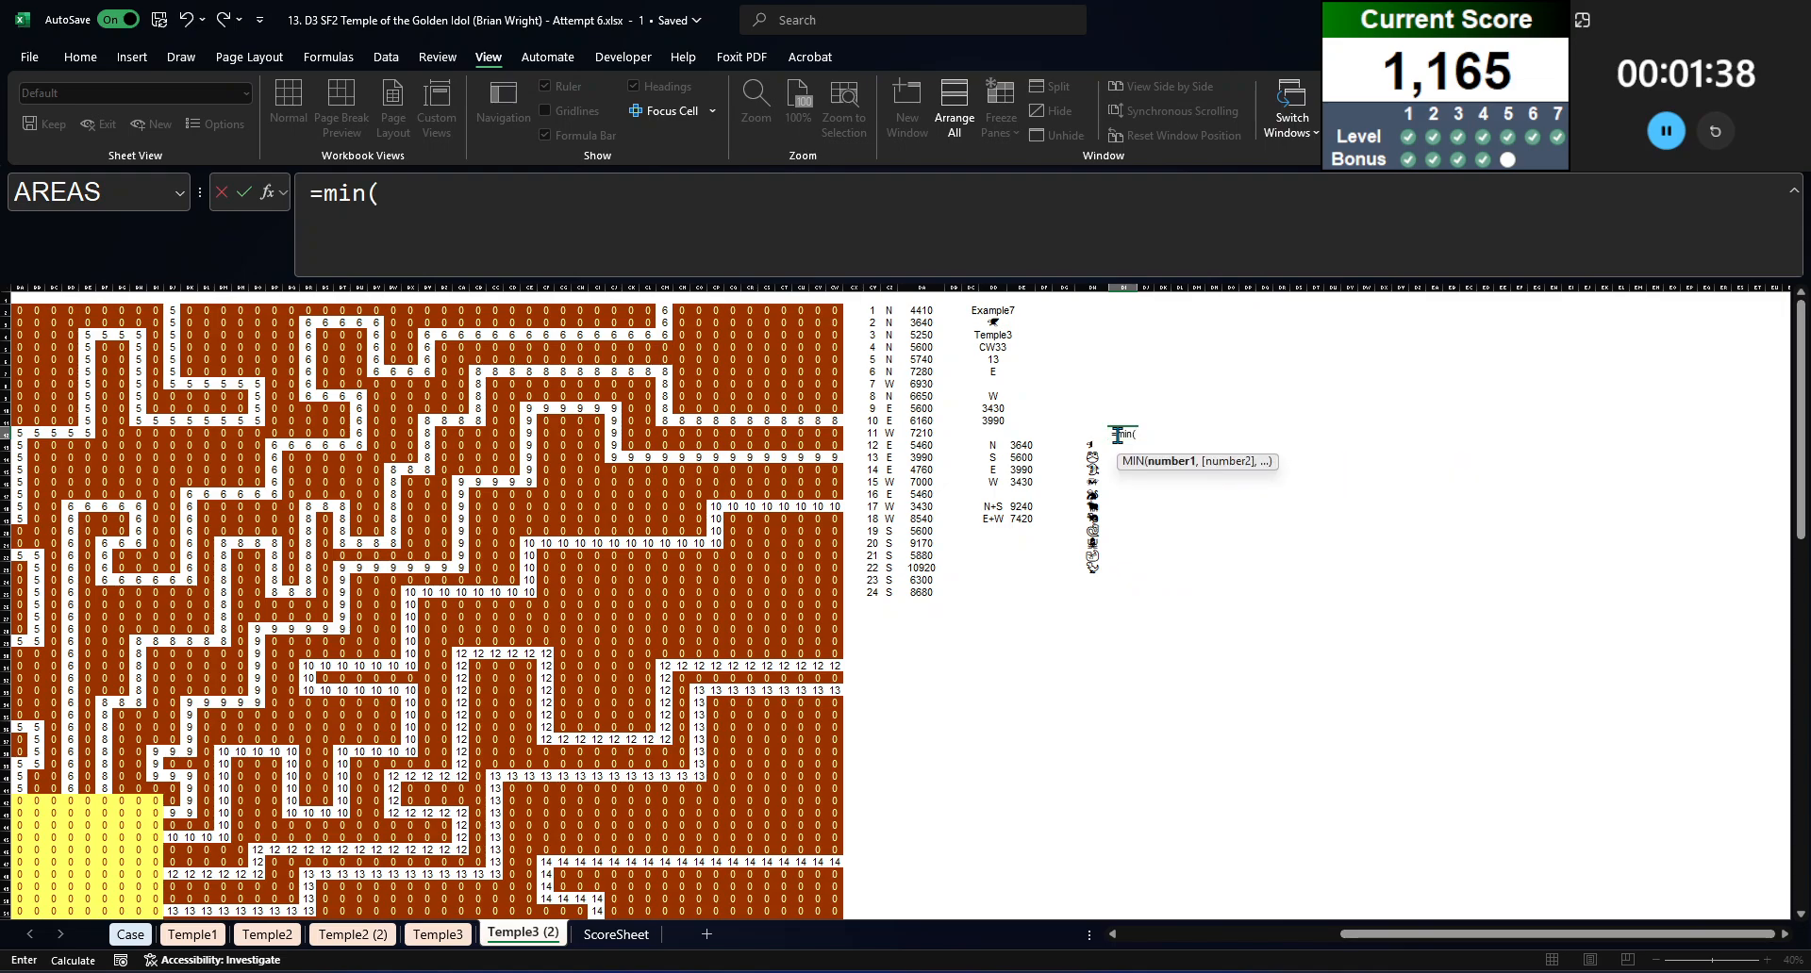
left_click(1025, 507)
key("ctrl+shift+Down")
key("Return")
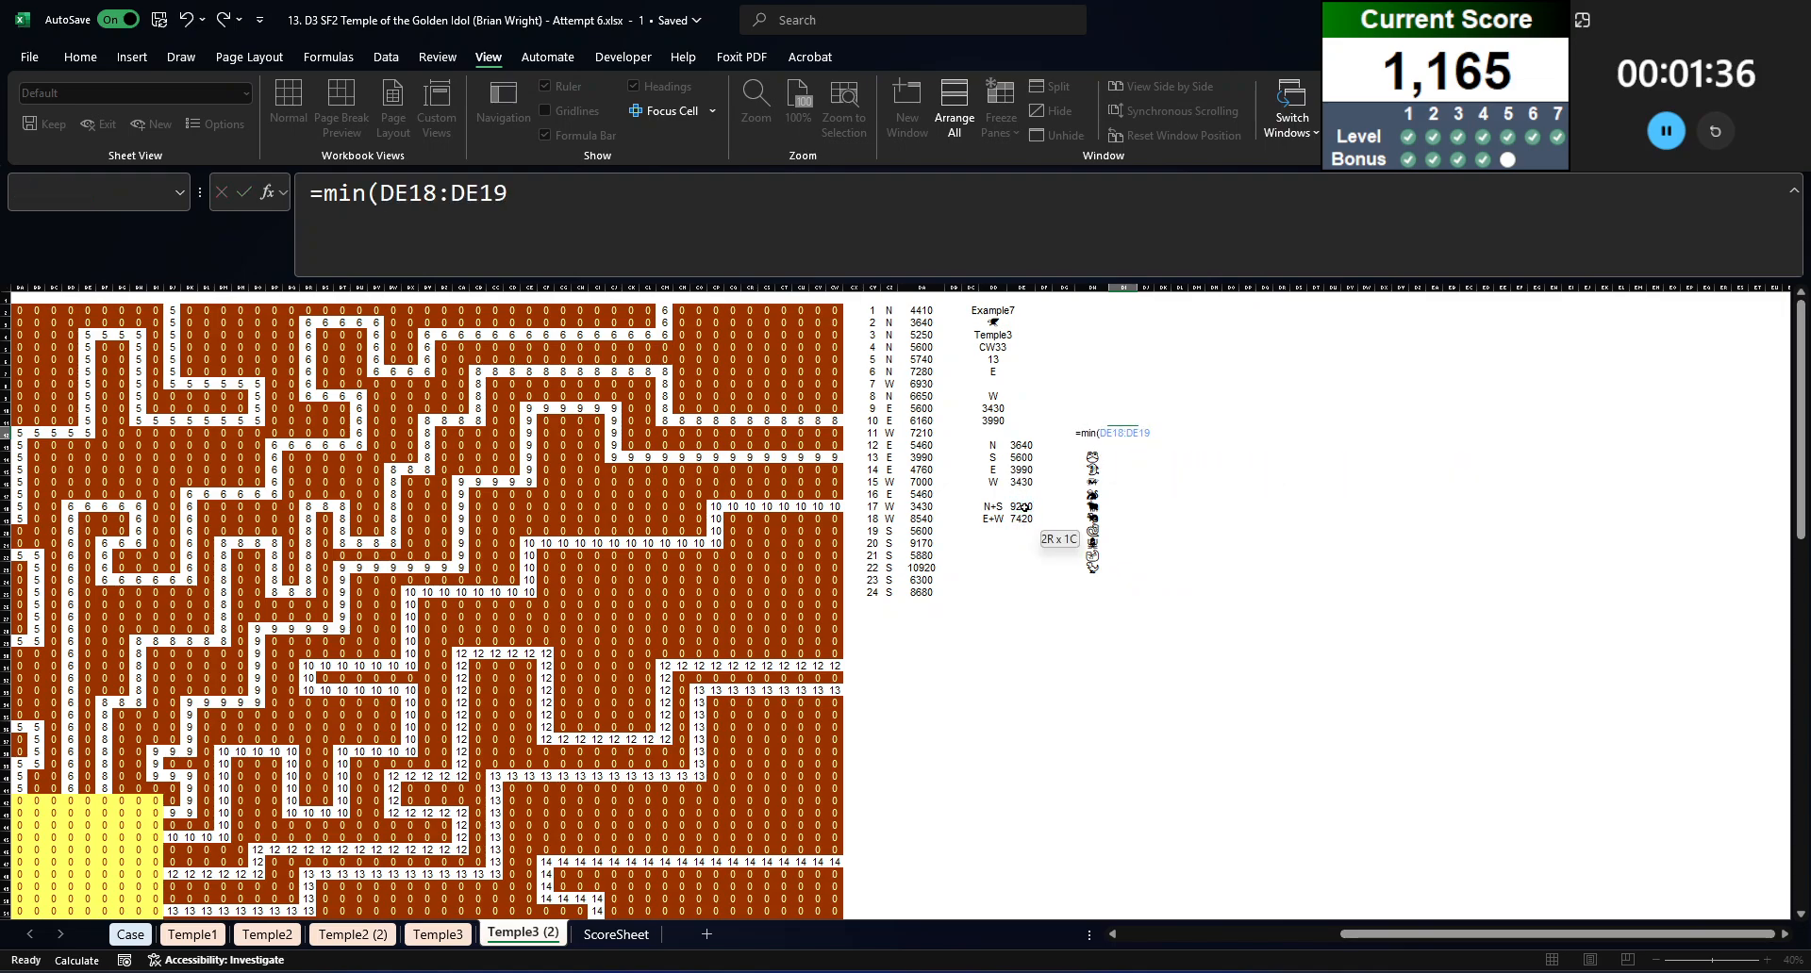
Step: Create a data table over DH12:DI23 with the animal cell DD3 as the column input cell, based on the combined time
key("Up")
key("Left")
key("ctrl+shift+Right")
key("ctrl+shift+Down")
key("ctrl+shift+Down")
key("alt+a")
key("w")
key("t")
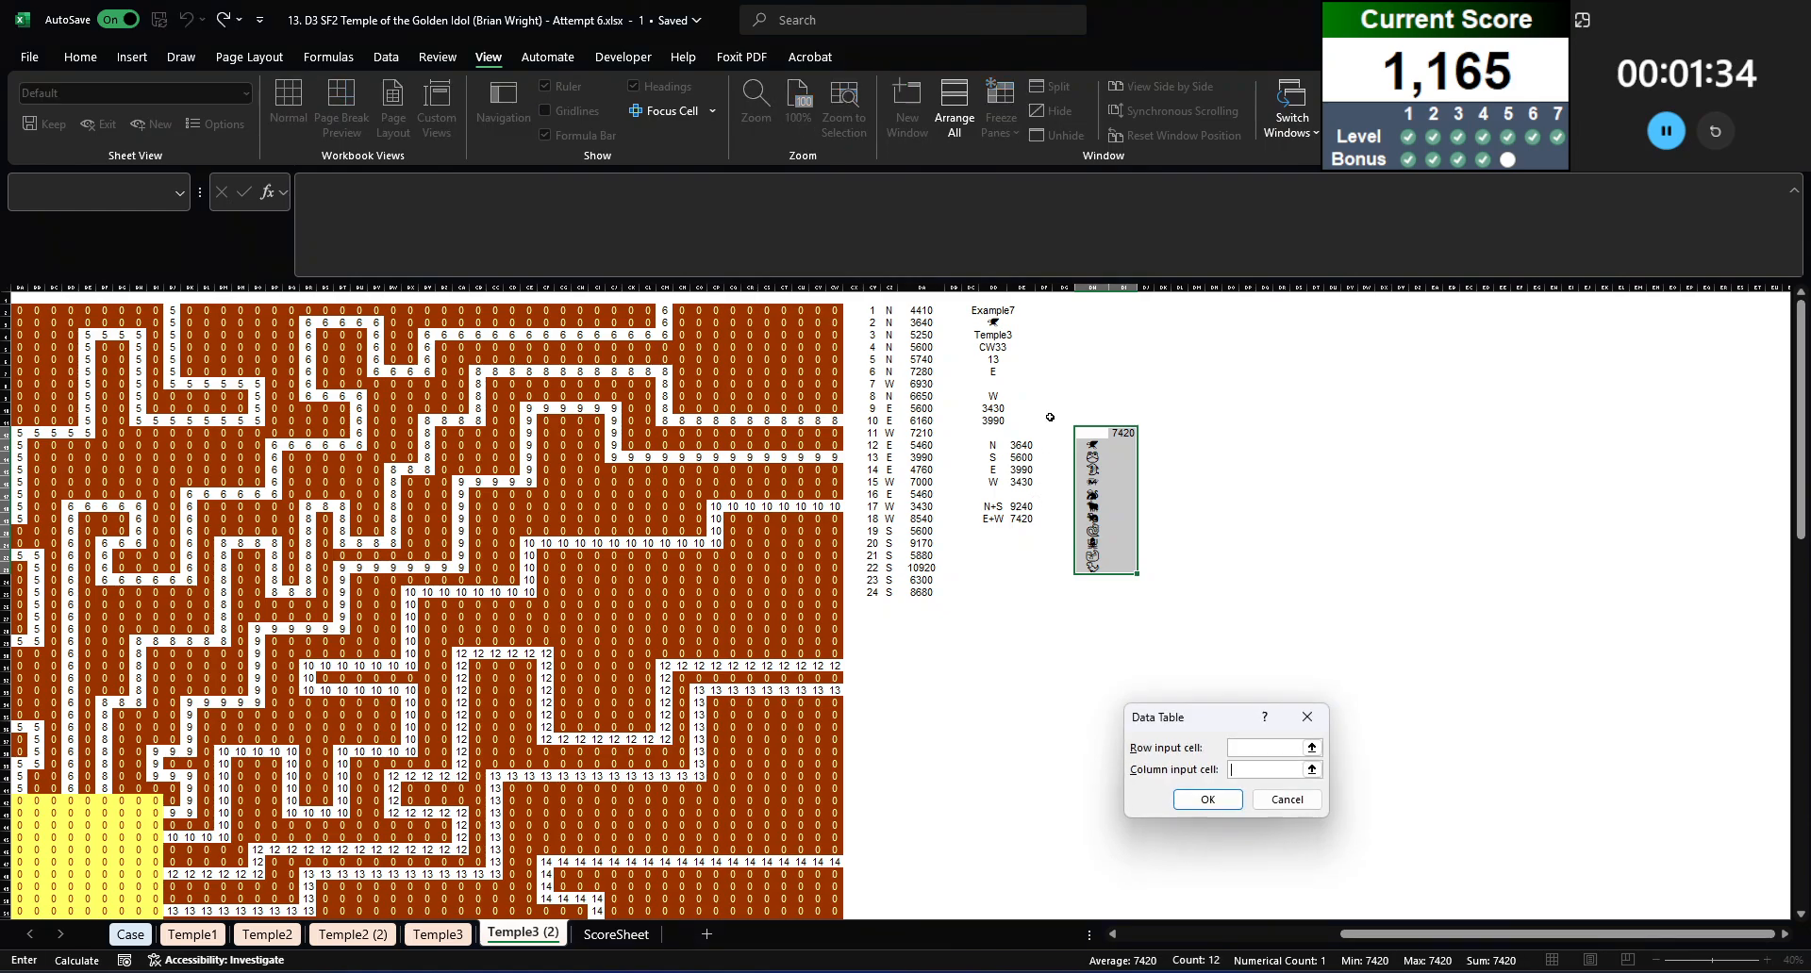
left_click(995, 323)
key("Return")
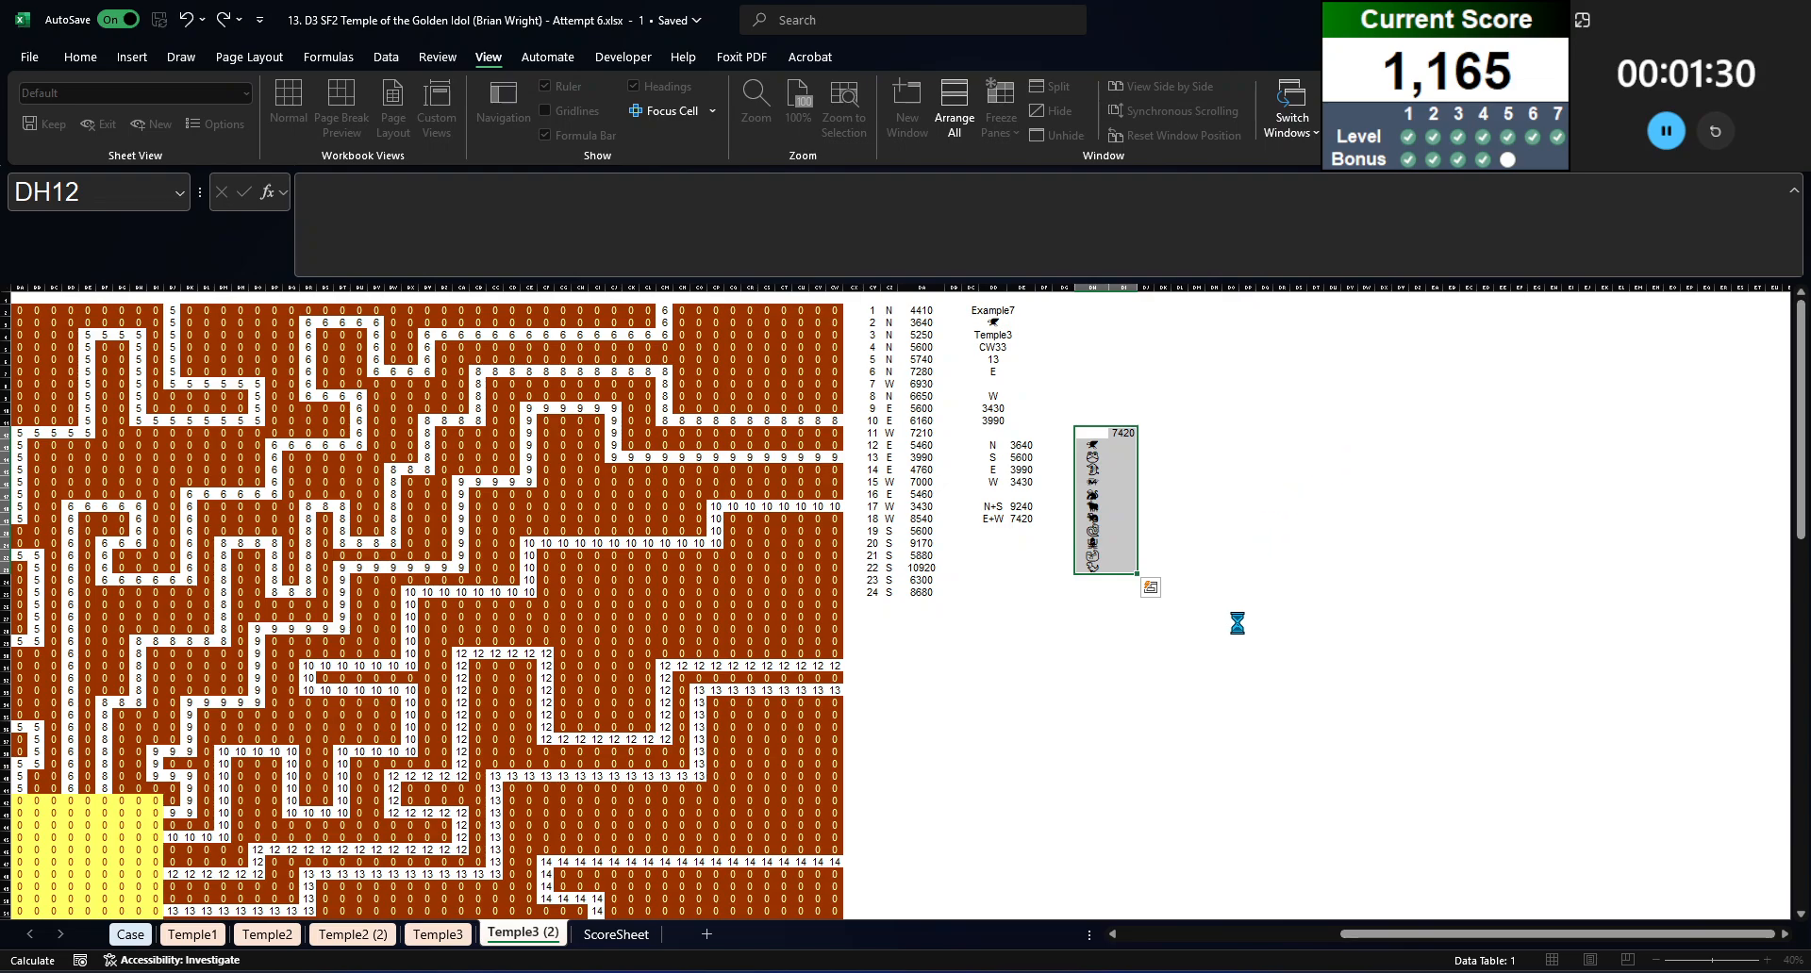
left_click(1192, 481)
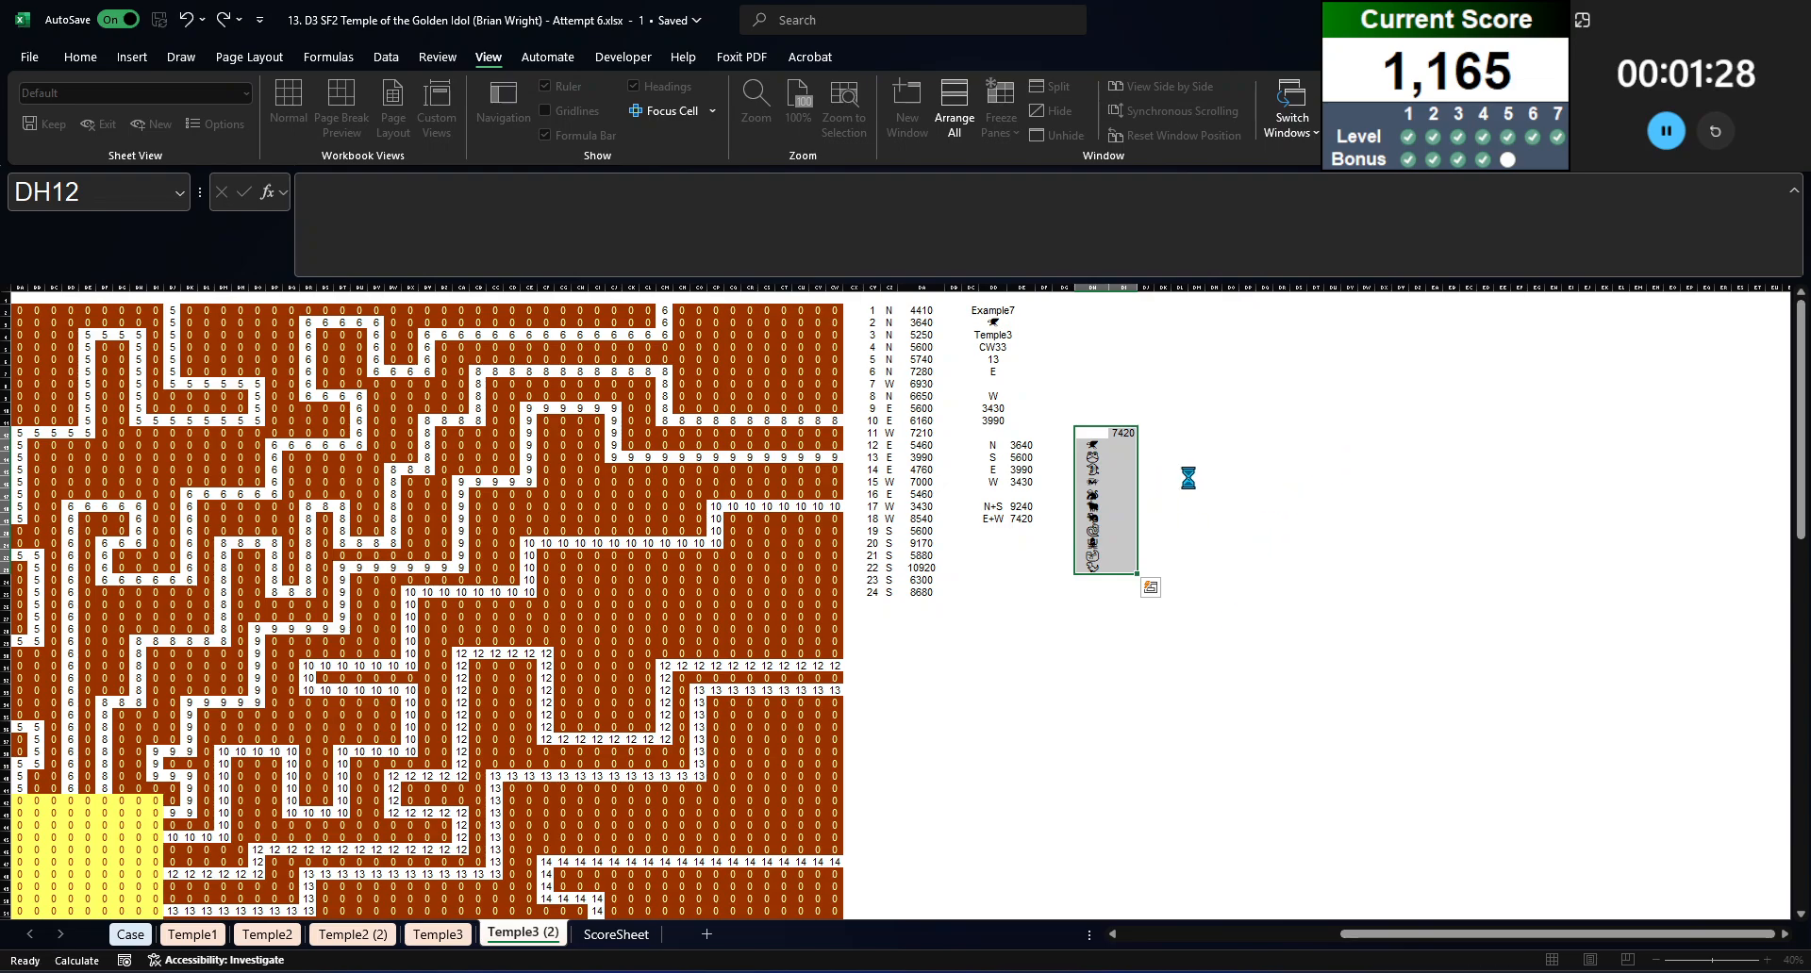
Step: Answer Bonus 5 in E57 on the Case sheet with =MIN('Temple3 (2)'!DI13:DI23)
left_click(132, 934)
type("=min(")
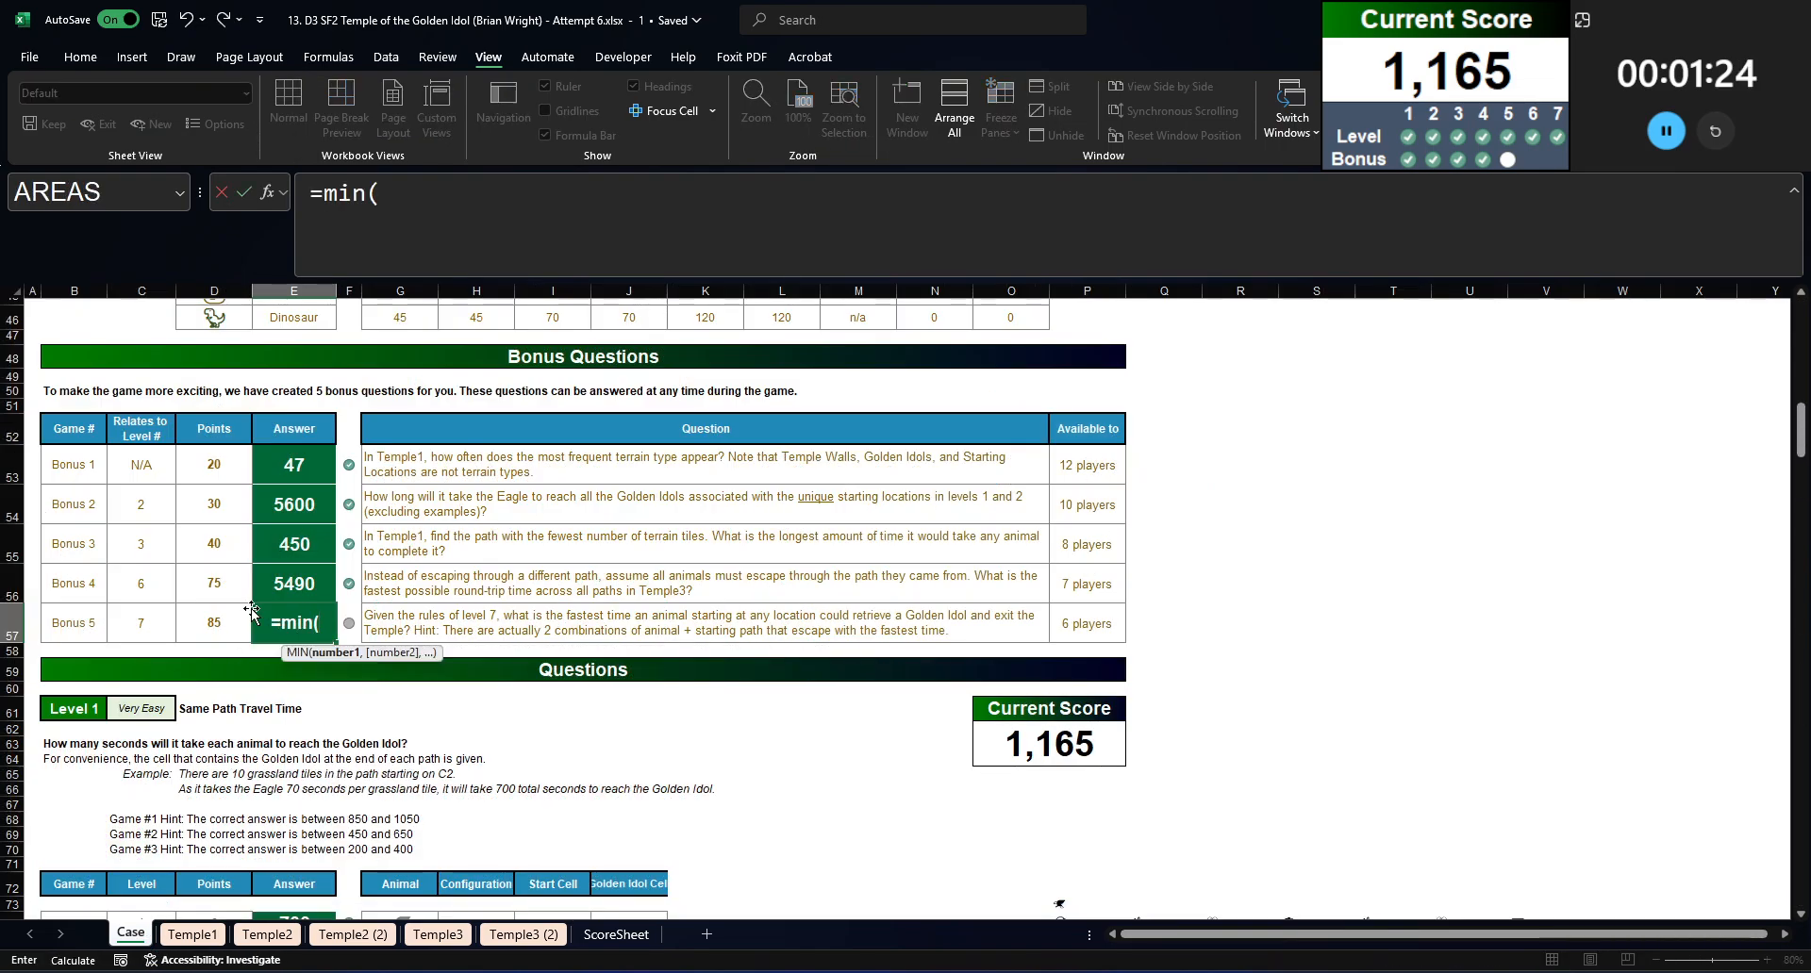
left_click(523, 935)
left_click(1122, 433)
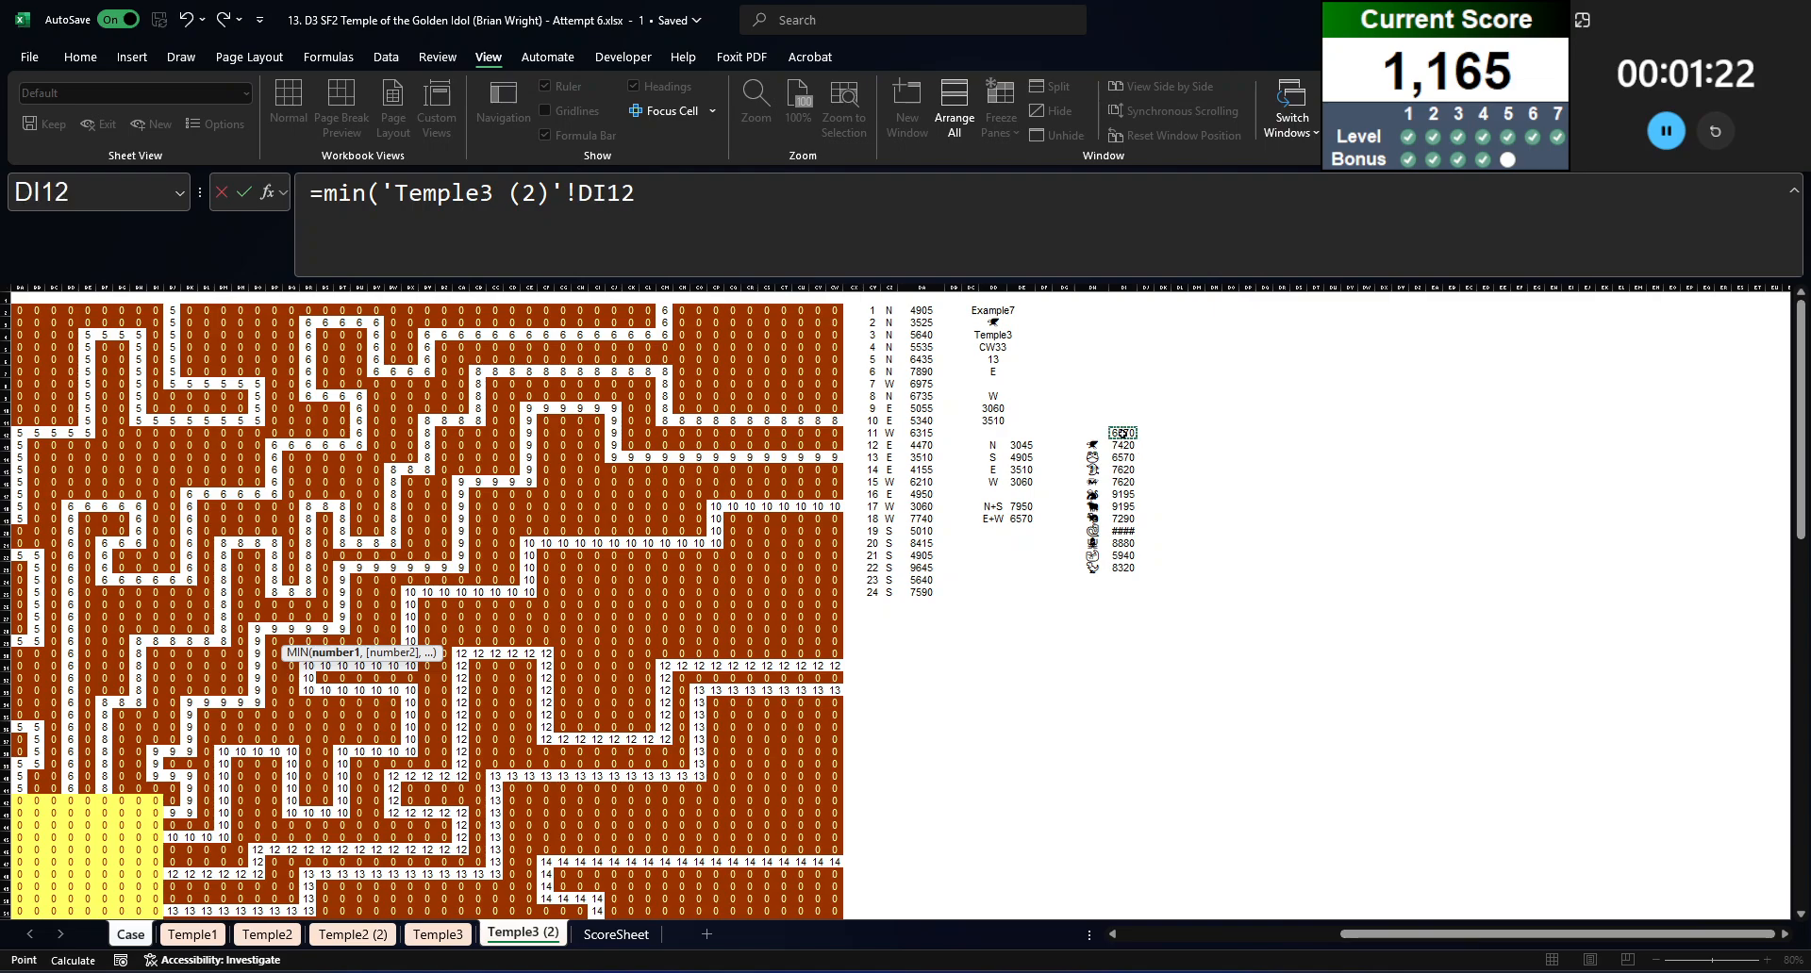
key("Down")
key("ctrl+shift+Down")
key("Return")
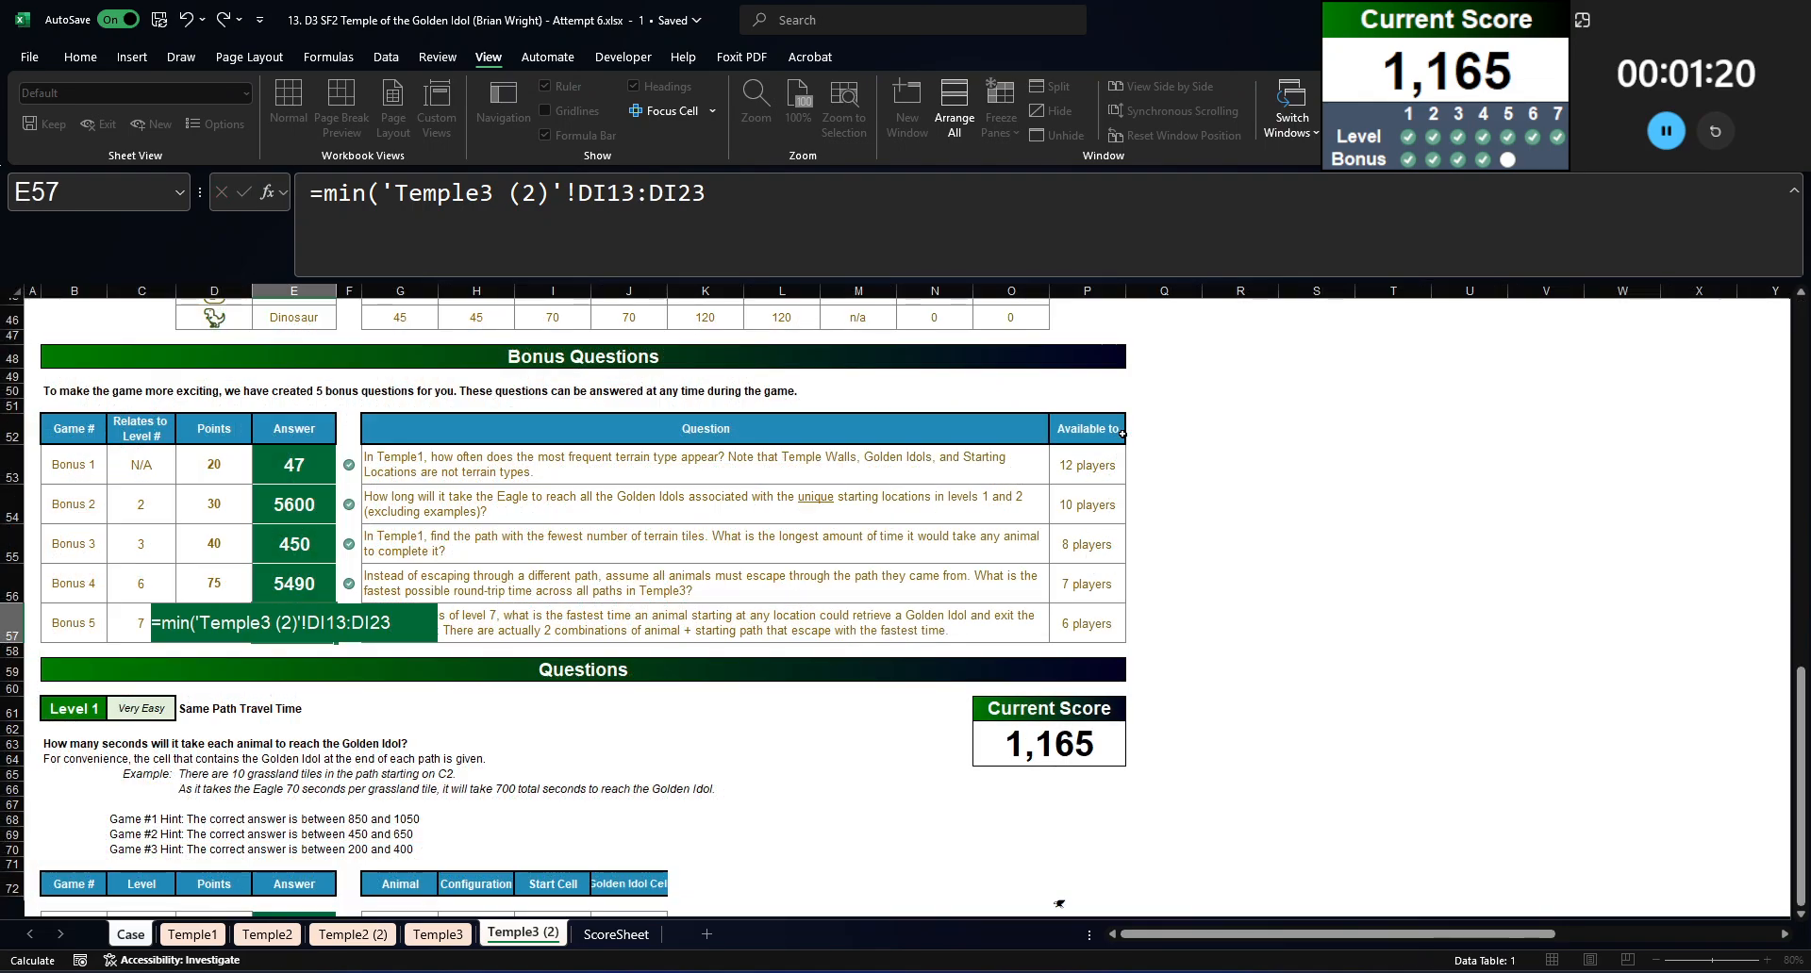